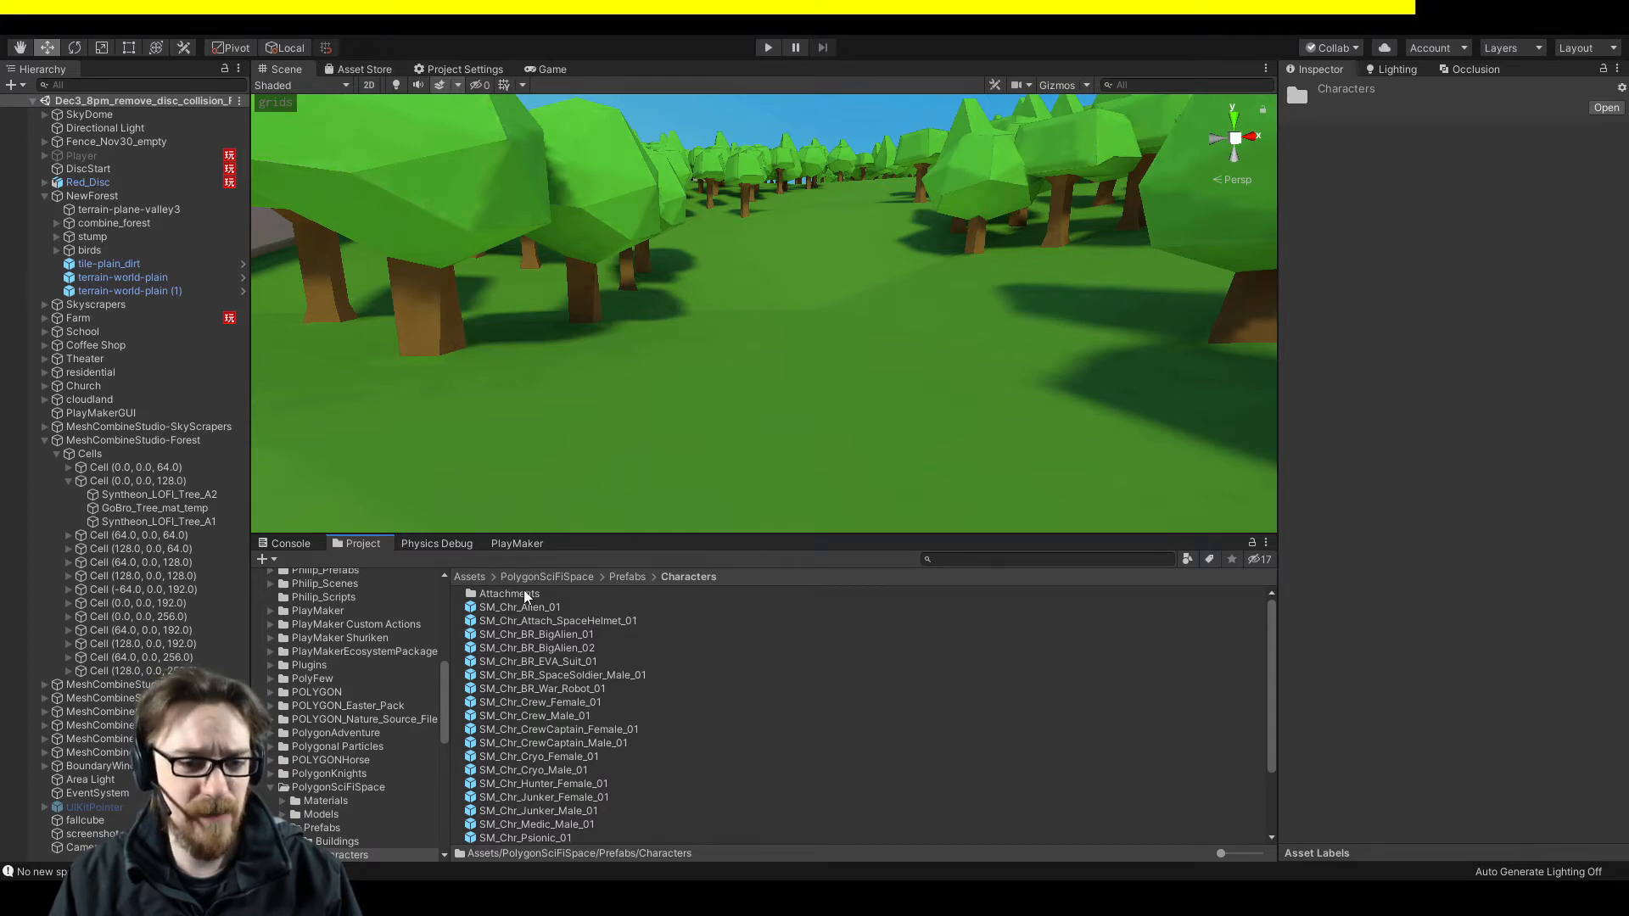
# Place the SM_Chr_Alien_01 character prefab on the grass clearing in the forest scene.
pyautogui.click(532, 611)
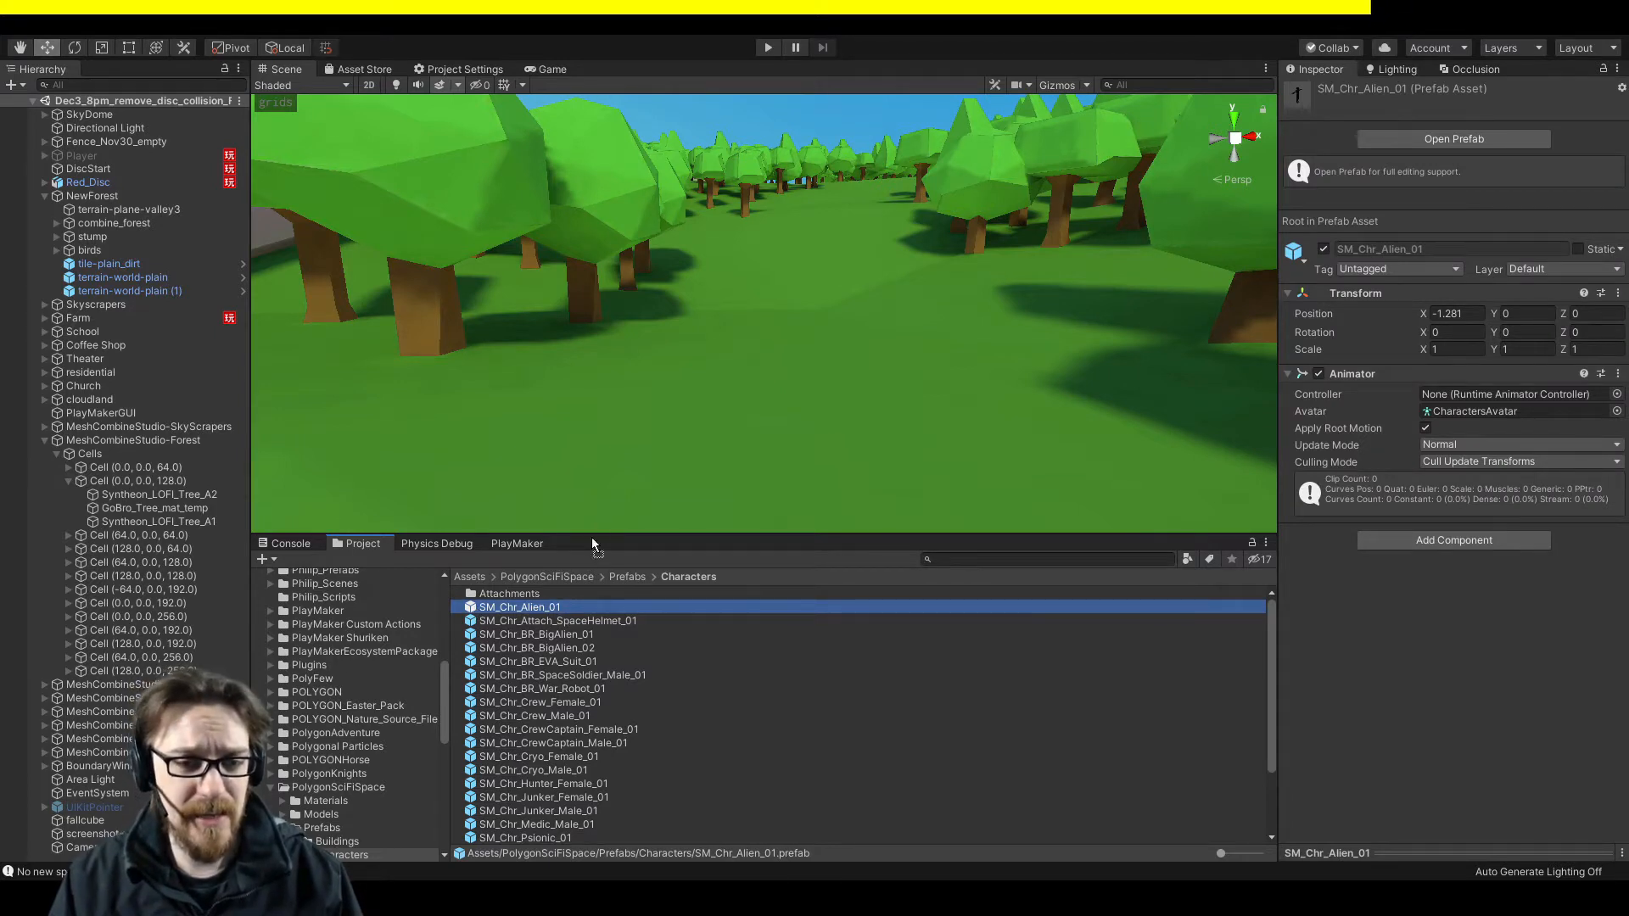
pyautogui.moveTo(592, 539); pyautogui.dragTo(660, 433)
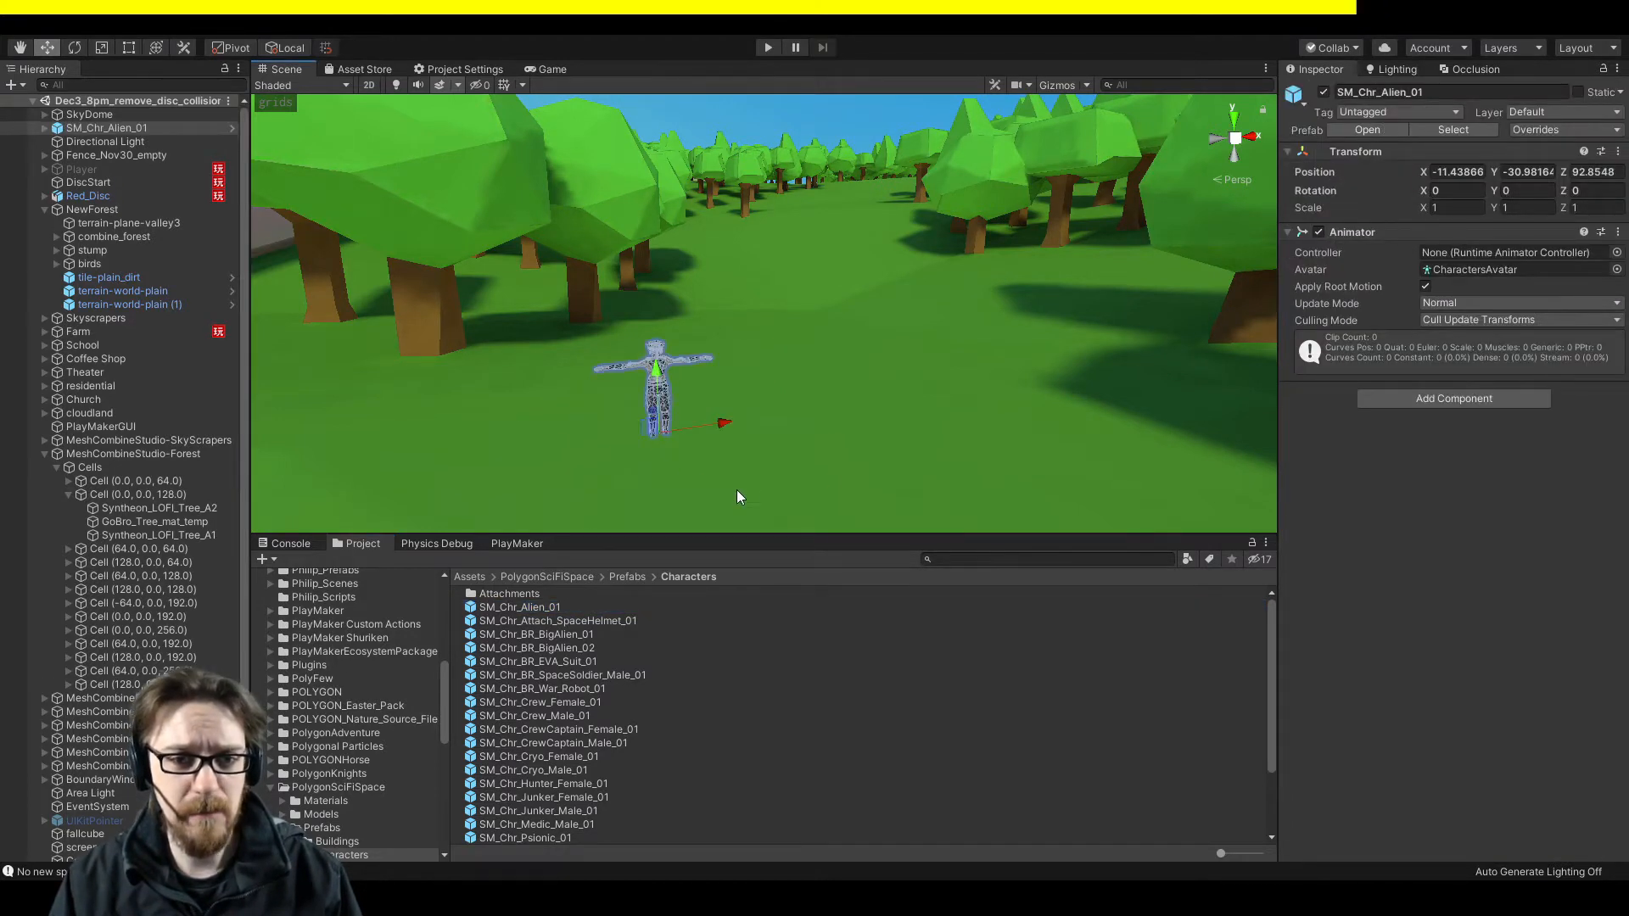
pyautogui.click(828, 471)
# Inspect the placed alien character and its surroundings in the forest from afar and up close.
pyautogui.scroll(5, 713, 409)
pyautogui.scroll(-7, 702, 397)
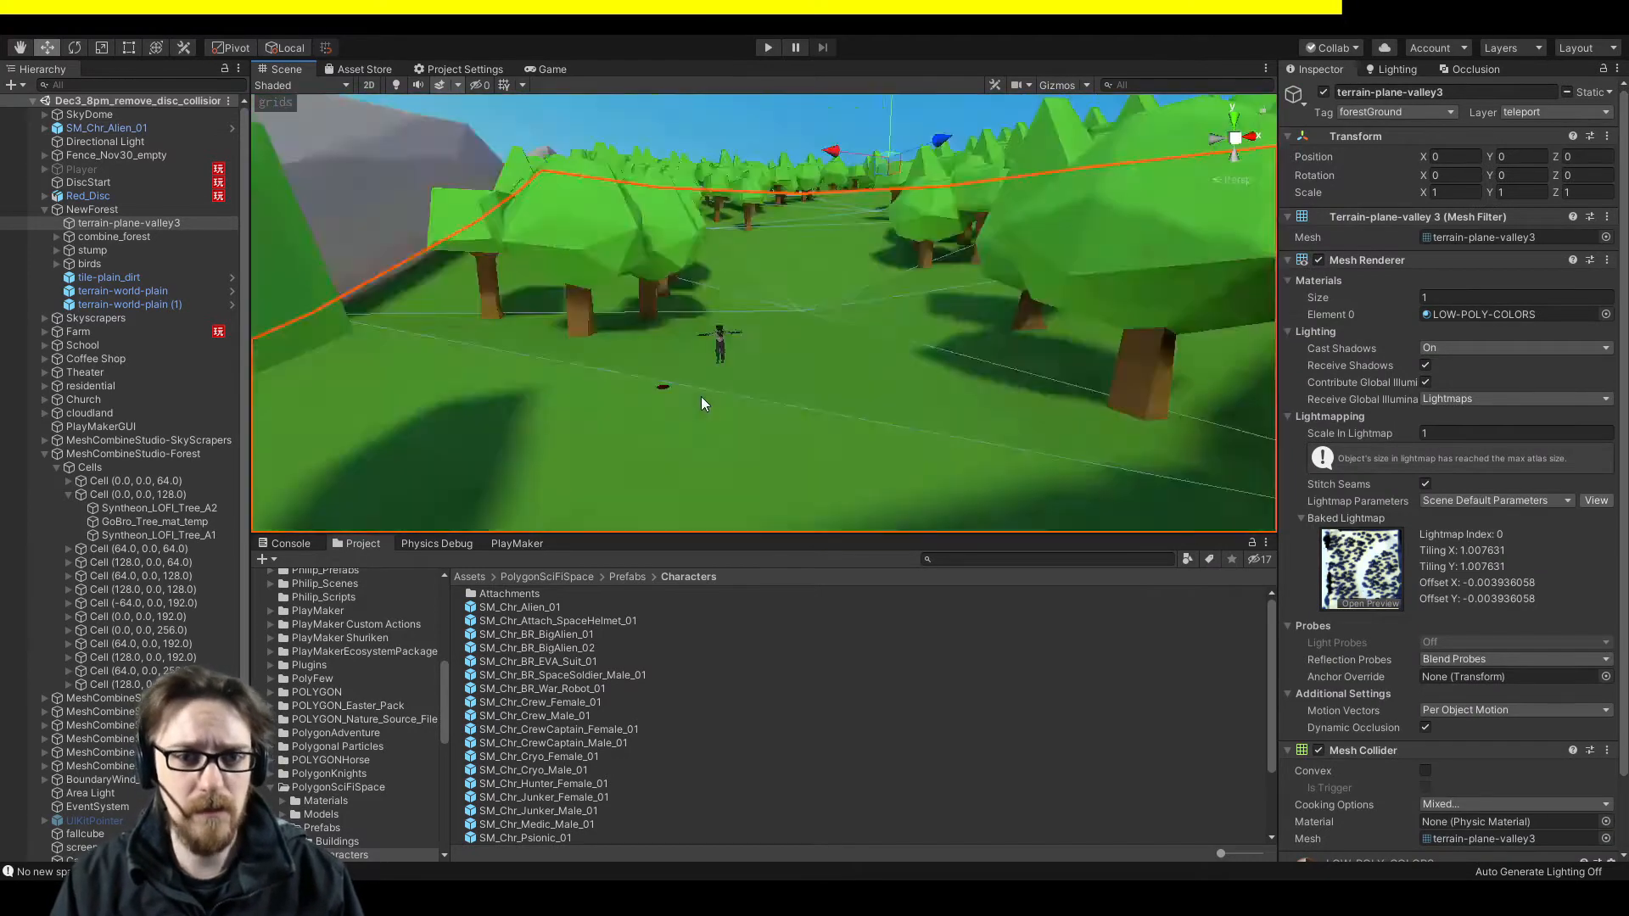
pyautogui.scroll(-5, 701, 395)
pyautogui.moveTo(756, 338); pyautogui.dragTo(774, 322, button='right')
pyautogui.scroll(4, 767, 317)
pyautogui.scroll(-2, 771, 321)
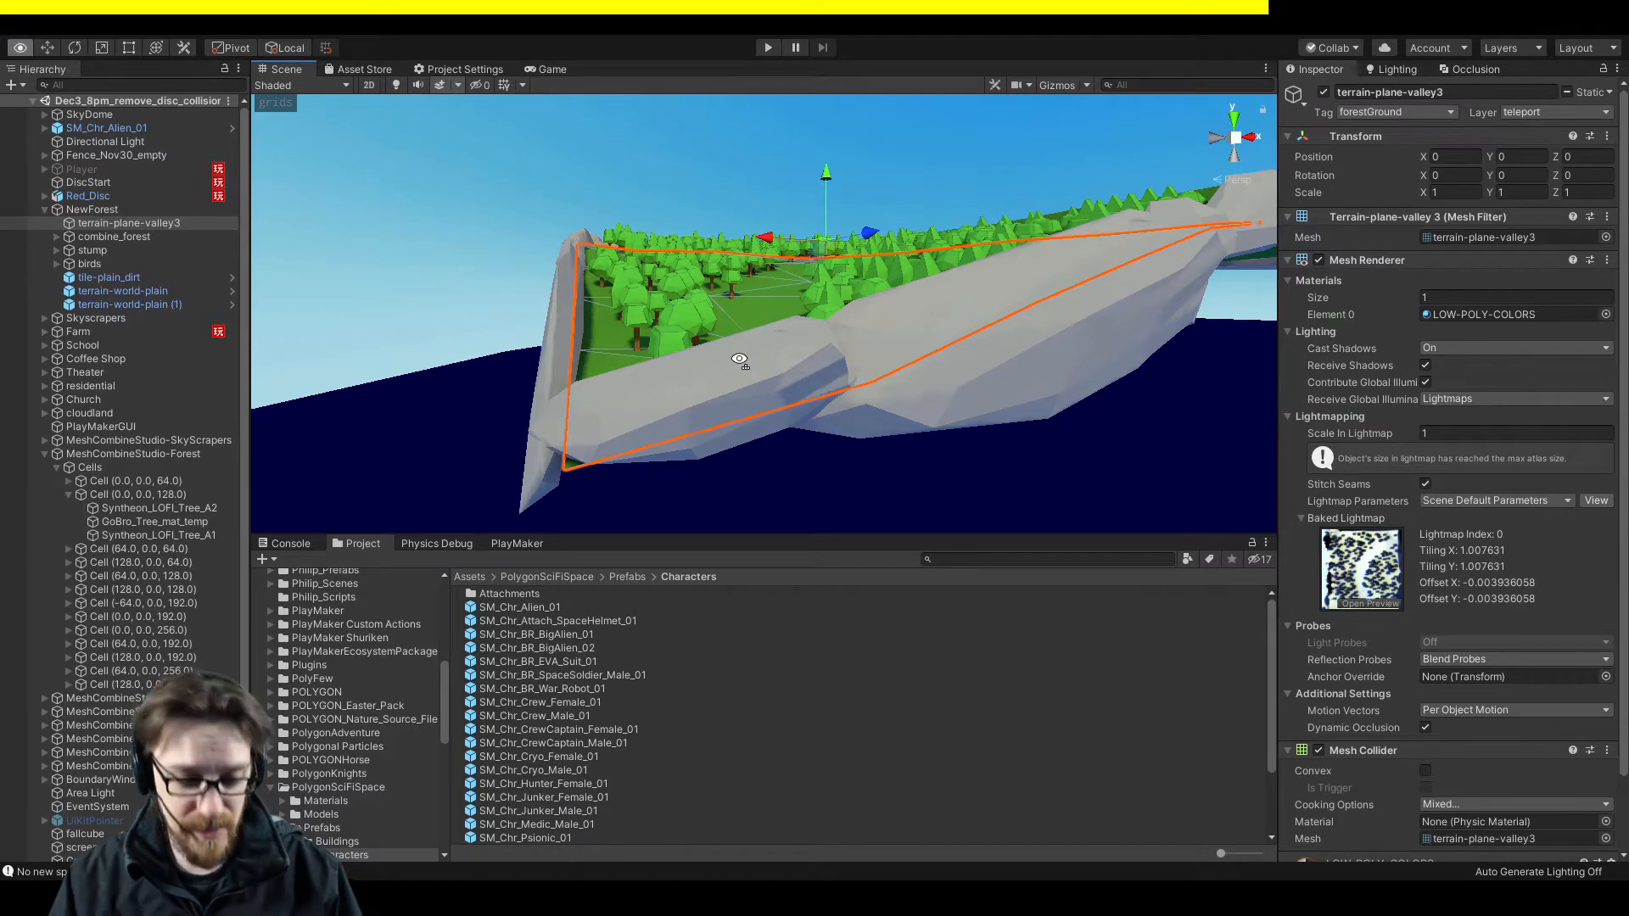
pyautogui.press('w')
pyautogui.moveTo(739, 359); pyautogui.dragTo(1130, 439, button='right')
pyautogui.click(751, 302)
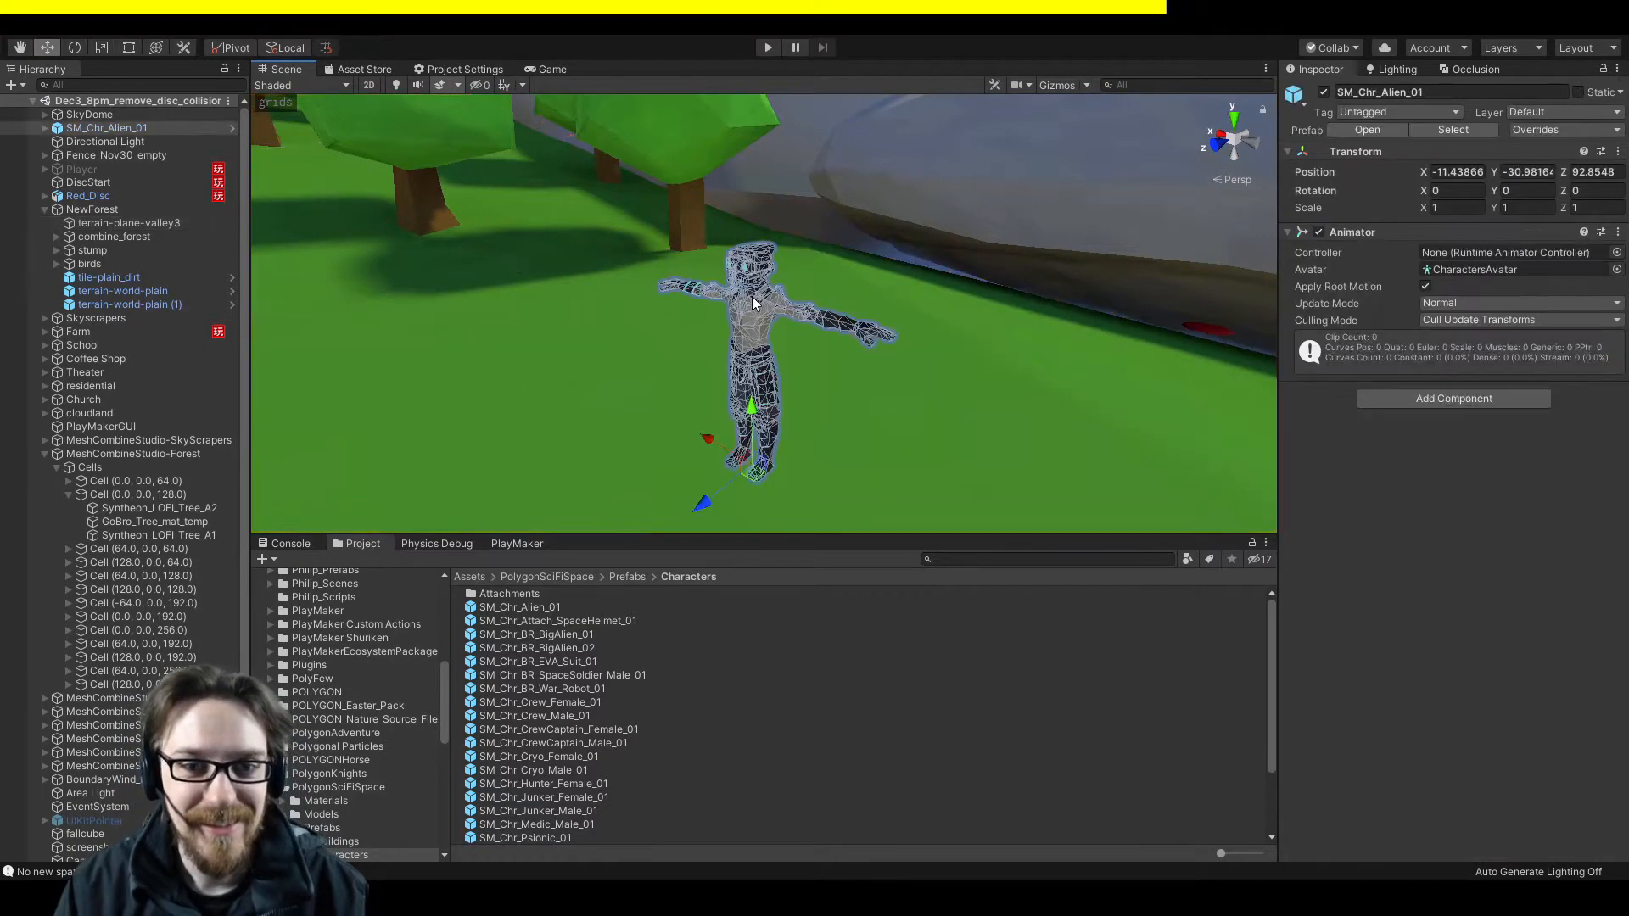
pyautogui.press('f')
pyautogui.click(1127, 232)
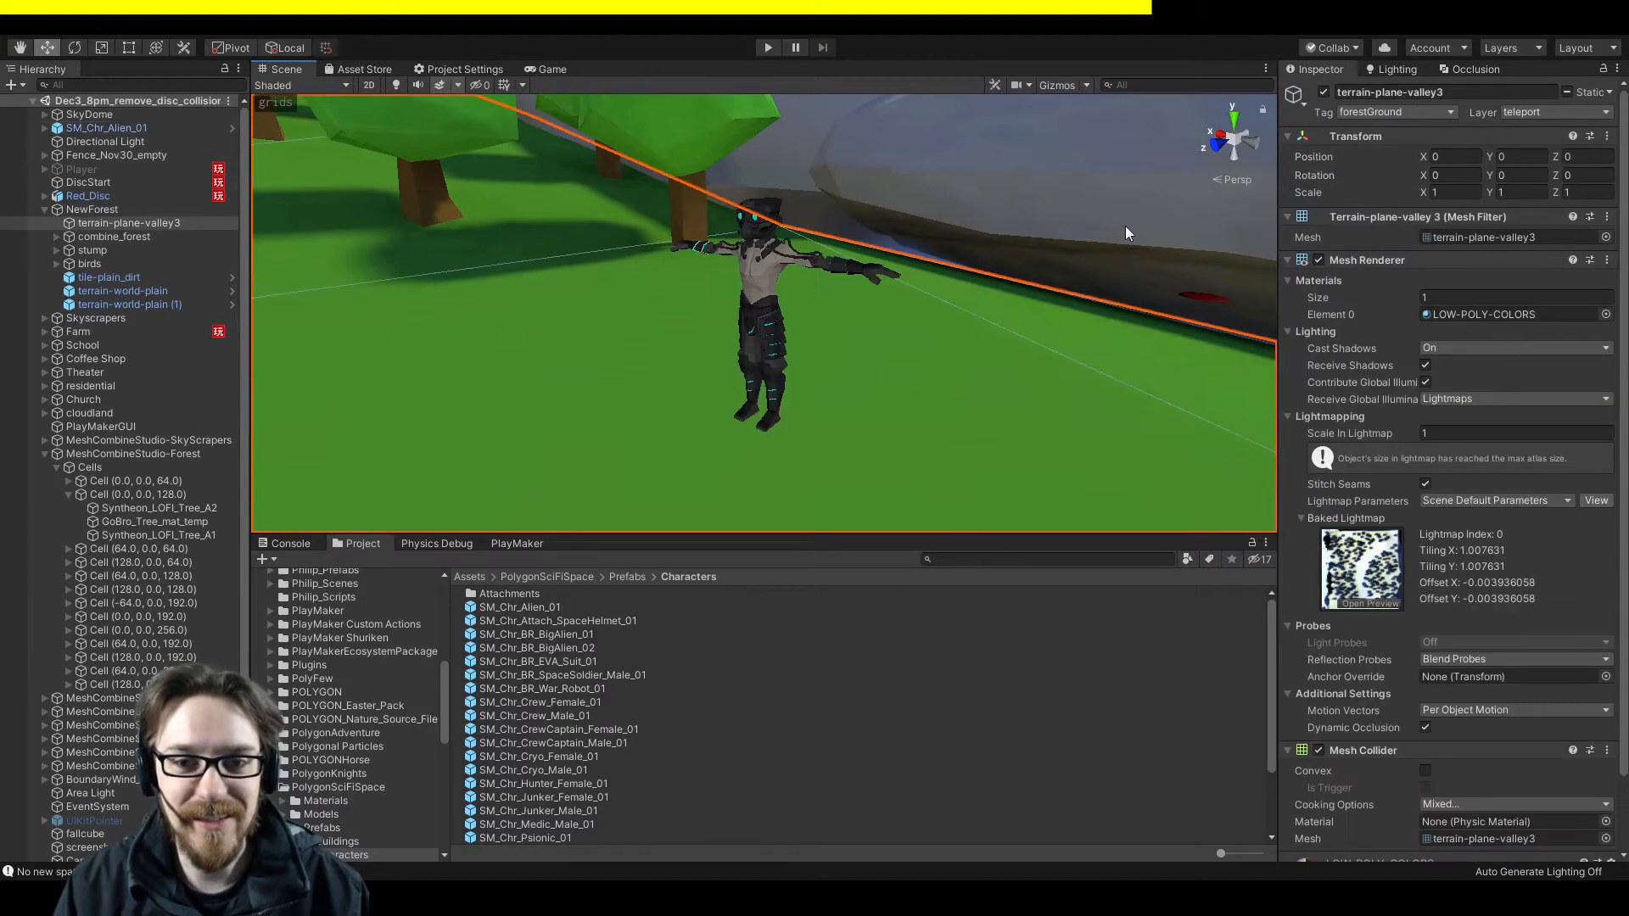
pyautogui.click(1027, 168)
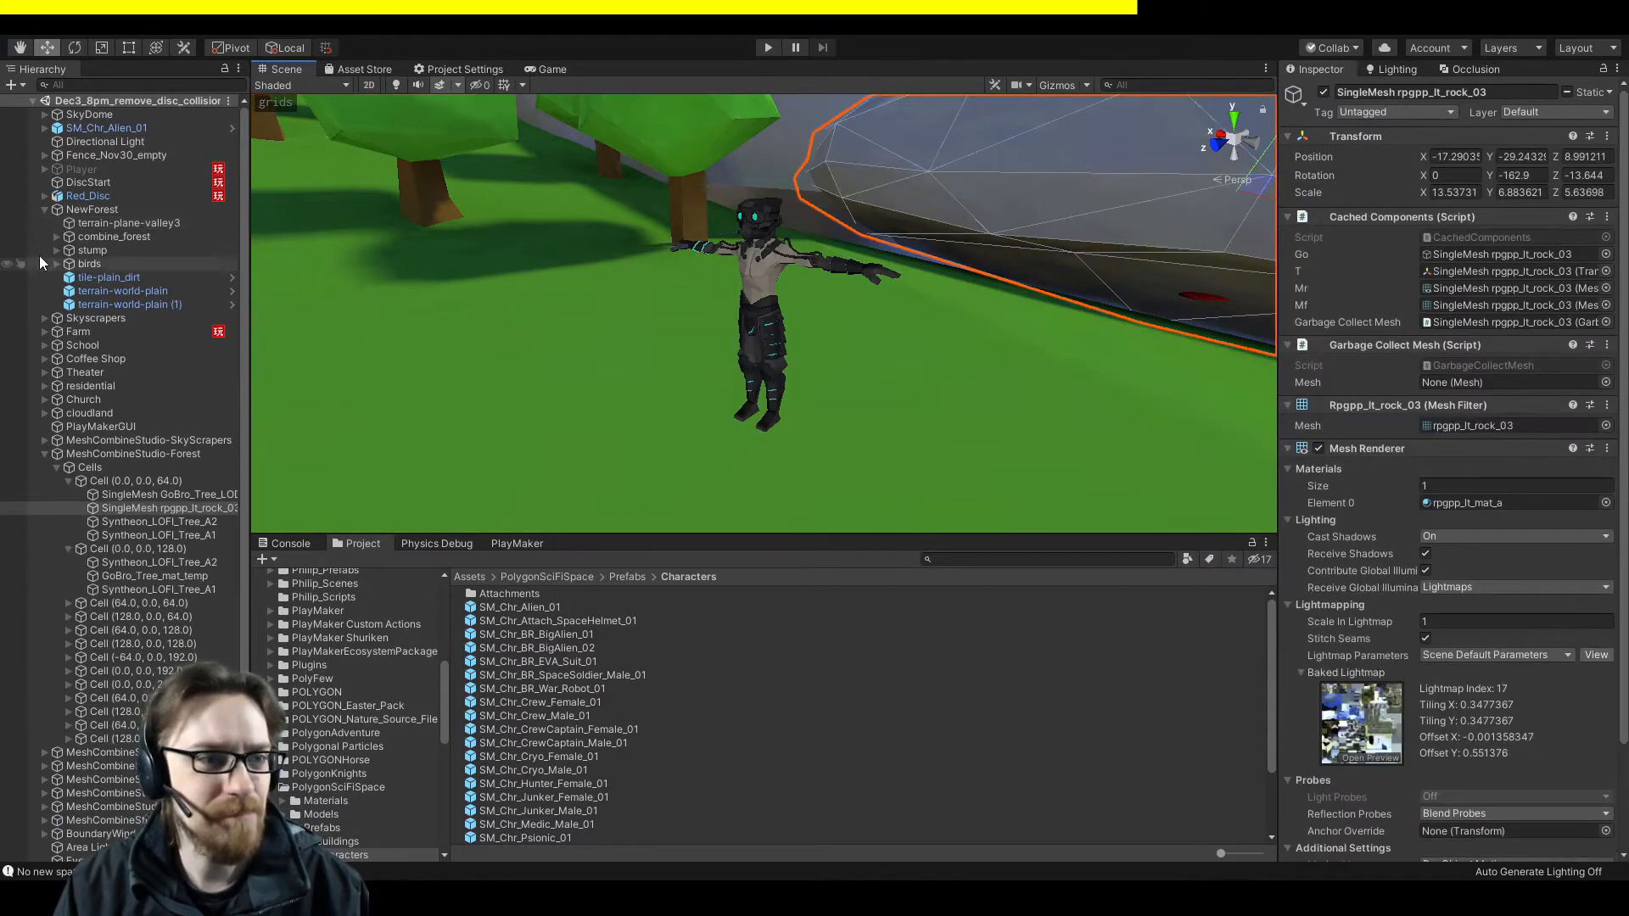
# Unpack the SM_Chr_Alien_01 prefab instance in the scene so it becomes a regular game object.
pyautogui.click(115, 131)
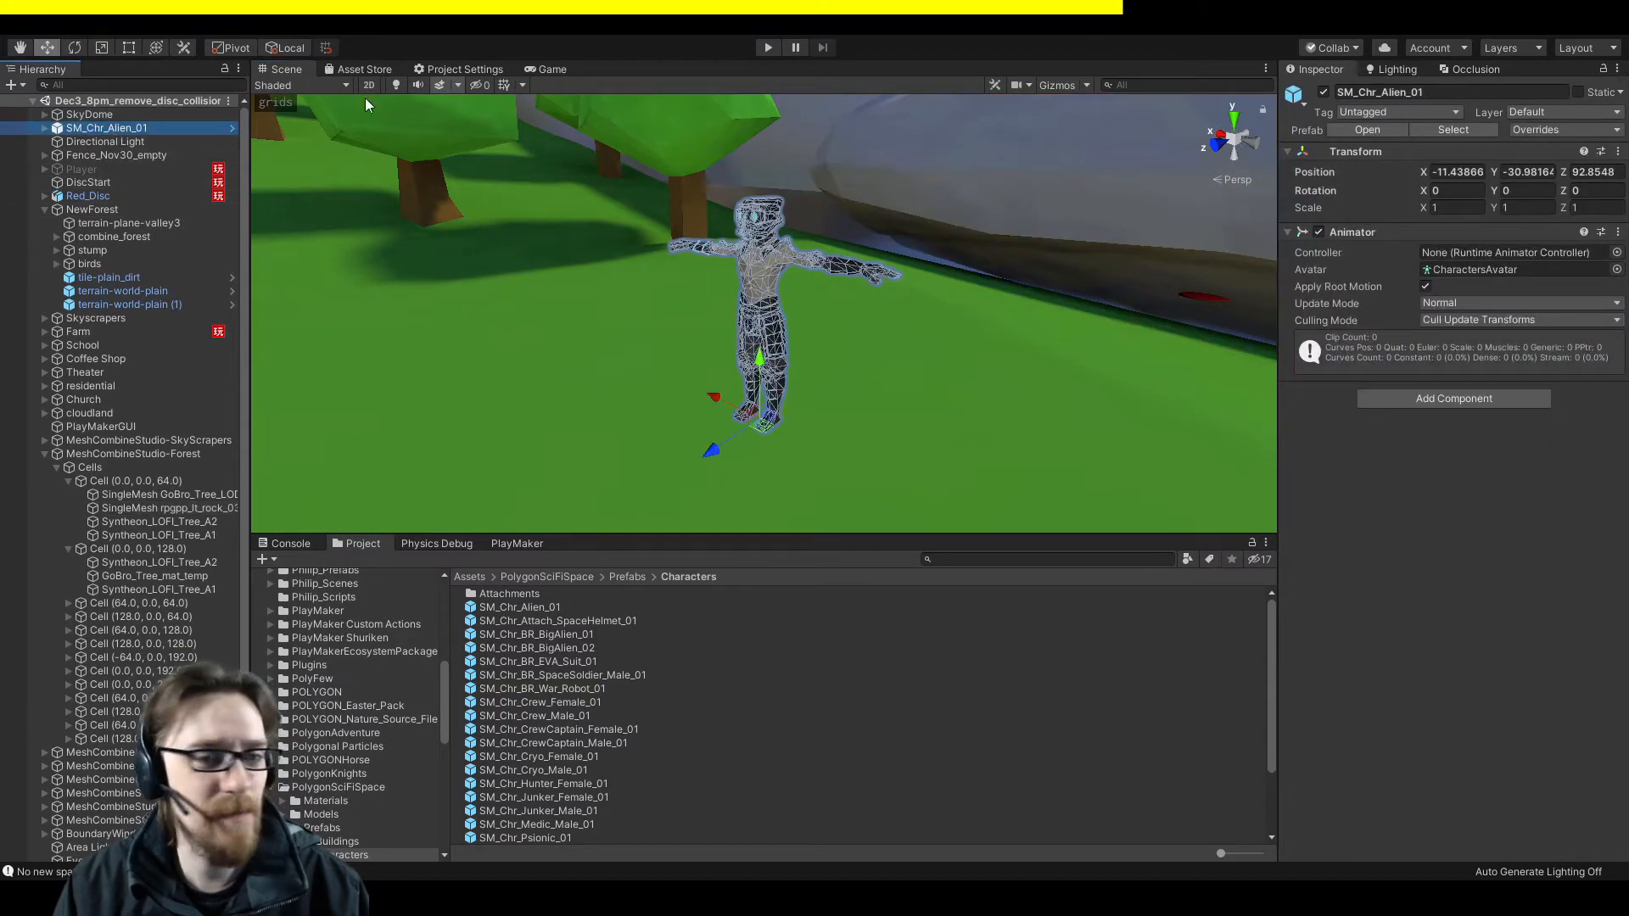
pyautogui.click(219, 342)
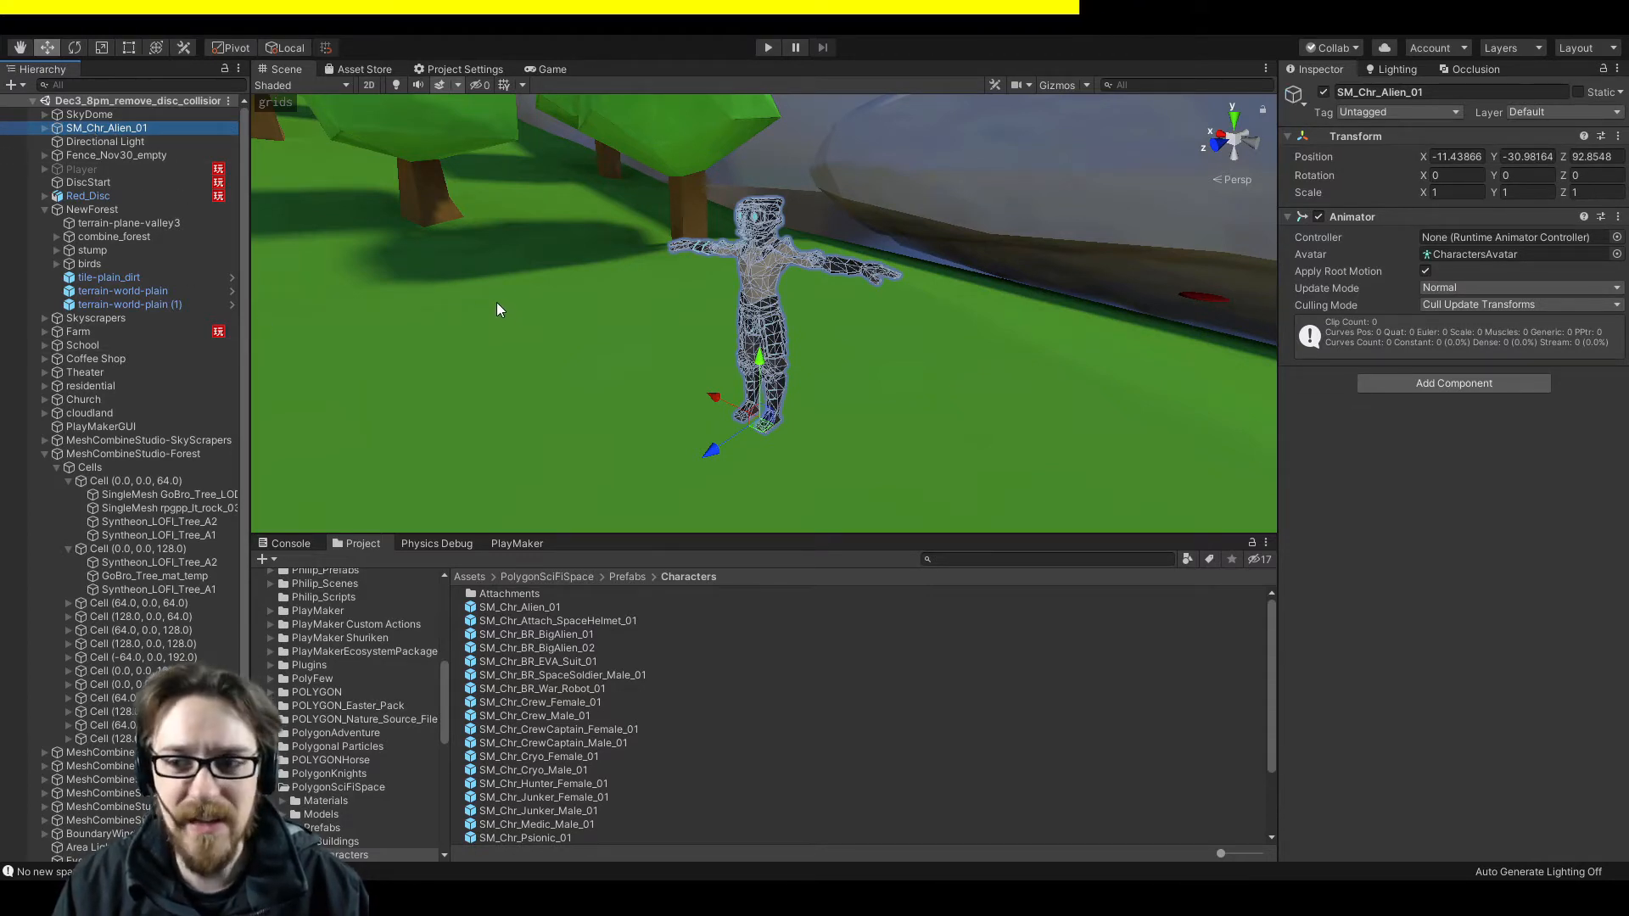
pyautogui.click(150, 168)
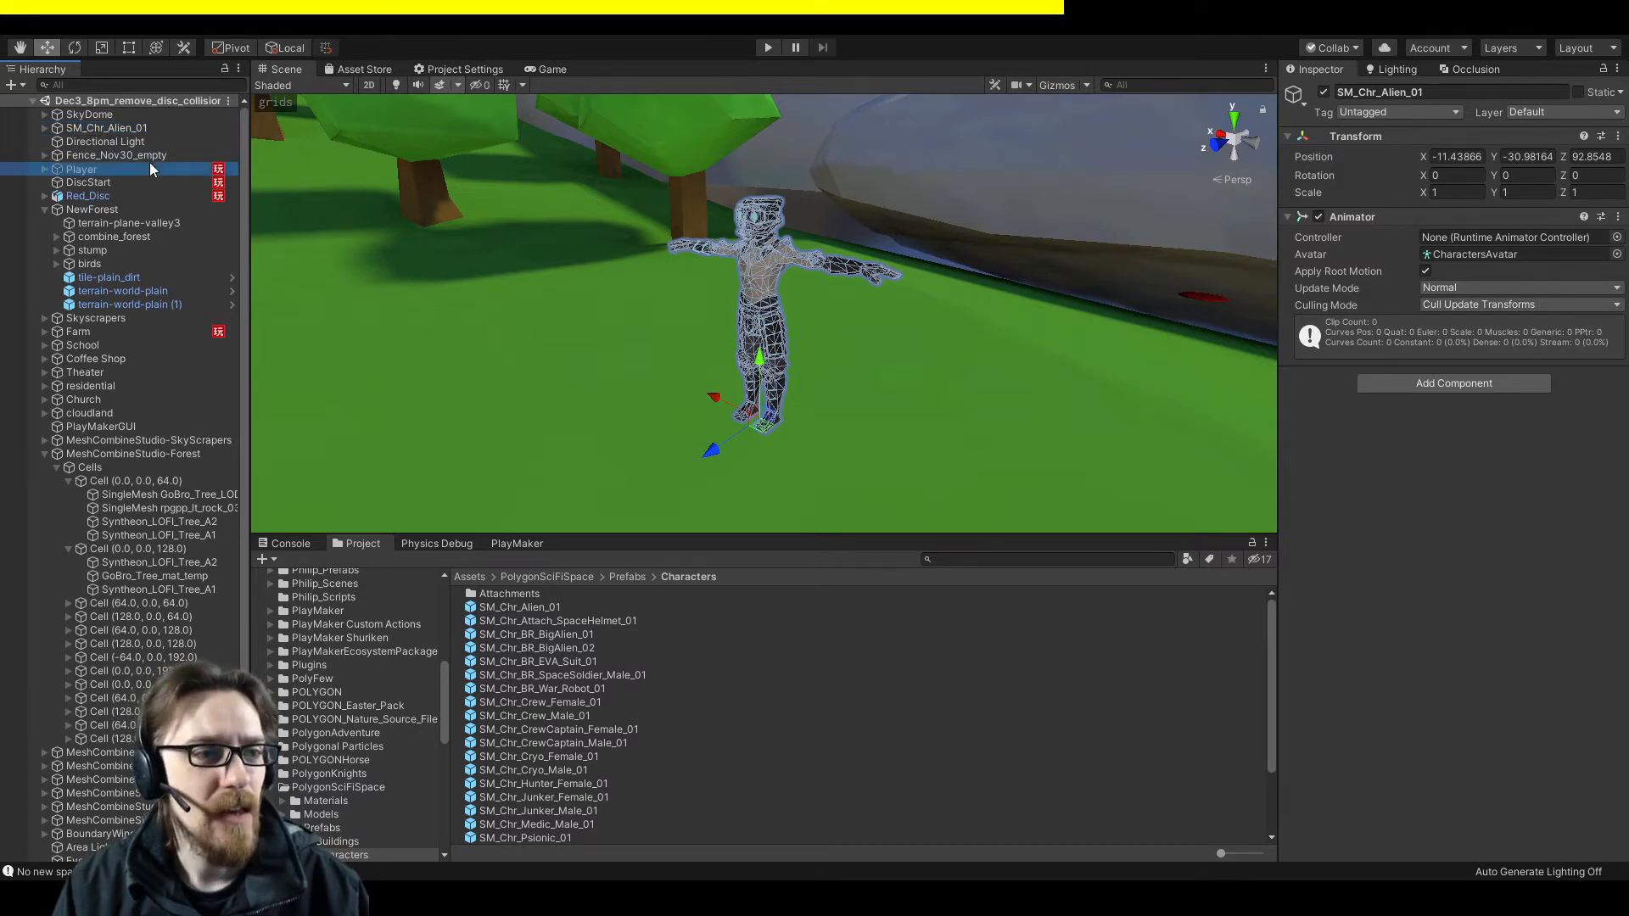
# Rename the unpacked SM_Chr_Alien_01 object as Character.
pyautogui.click(102, 128)
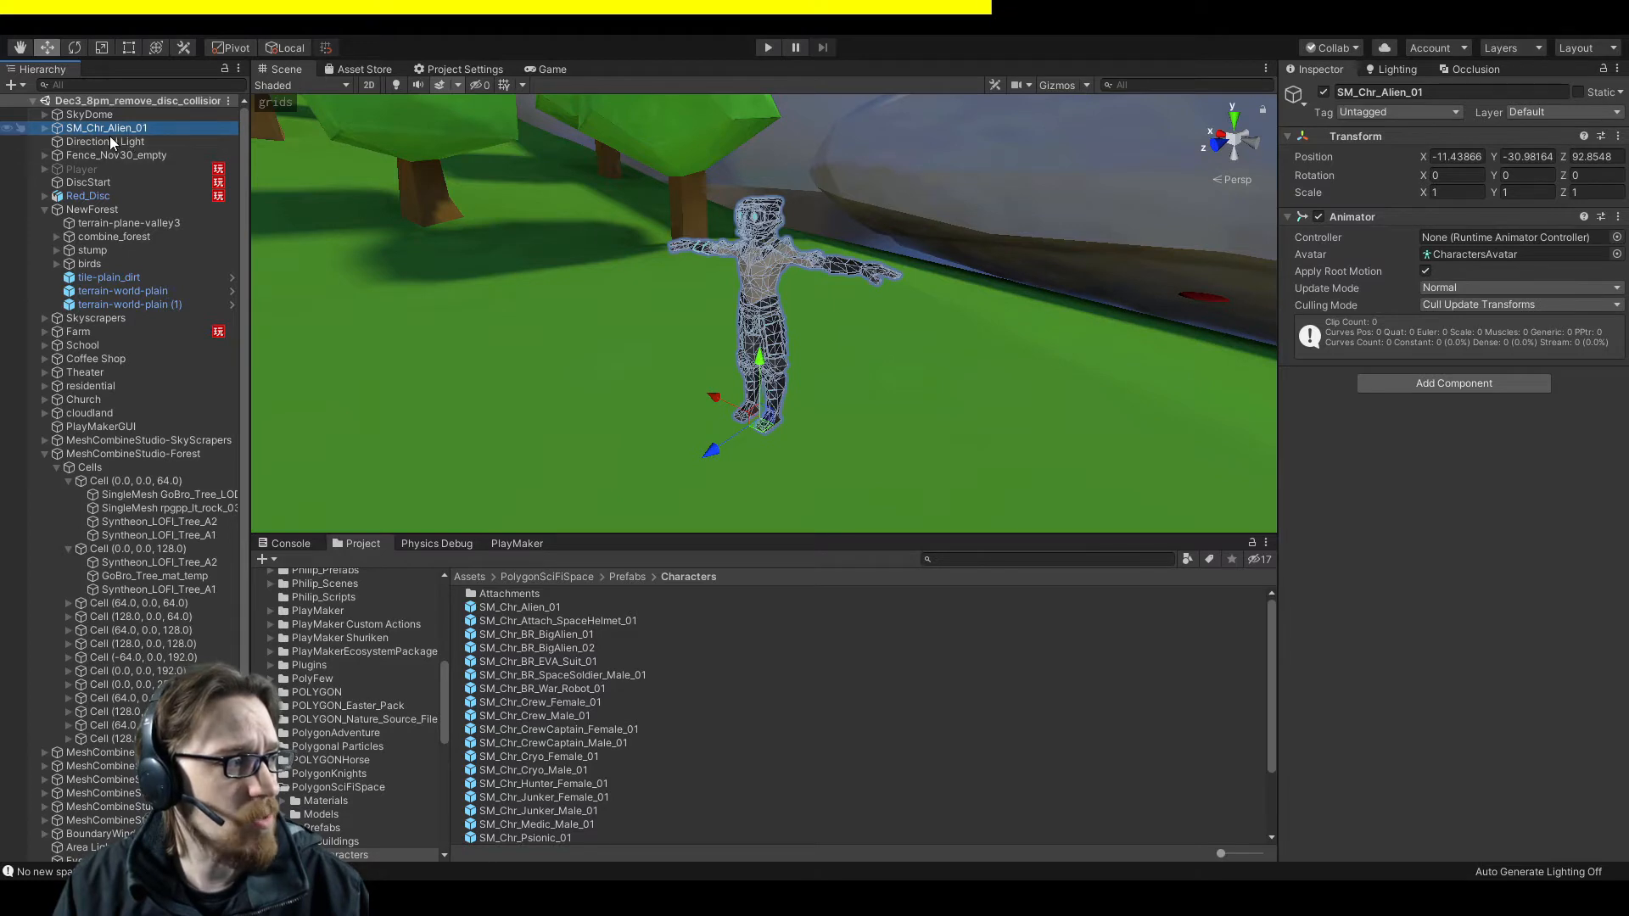
pyautogui.press('F2')
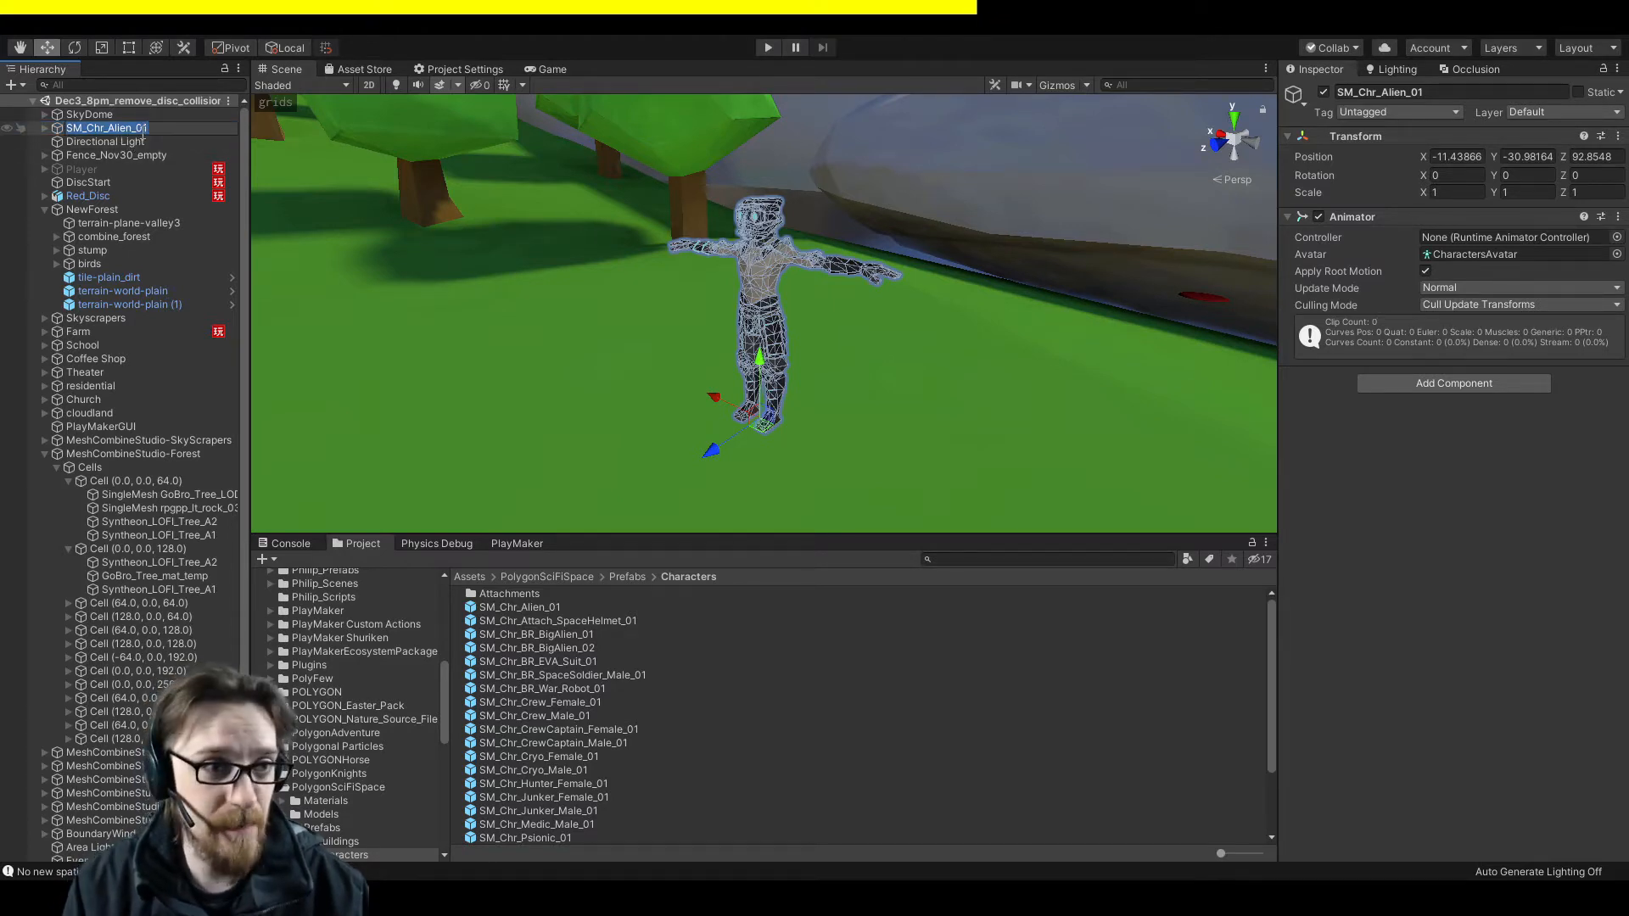
pyautogui.write('Character')
pyautogui.press('Return')
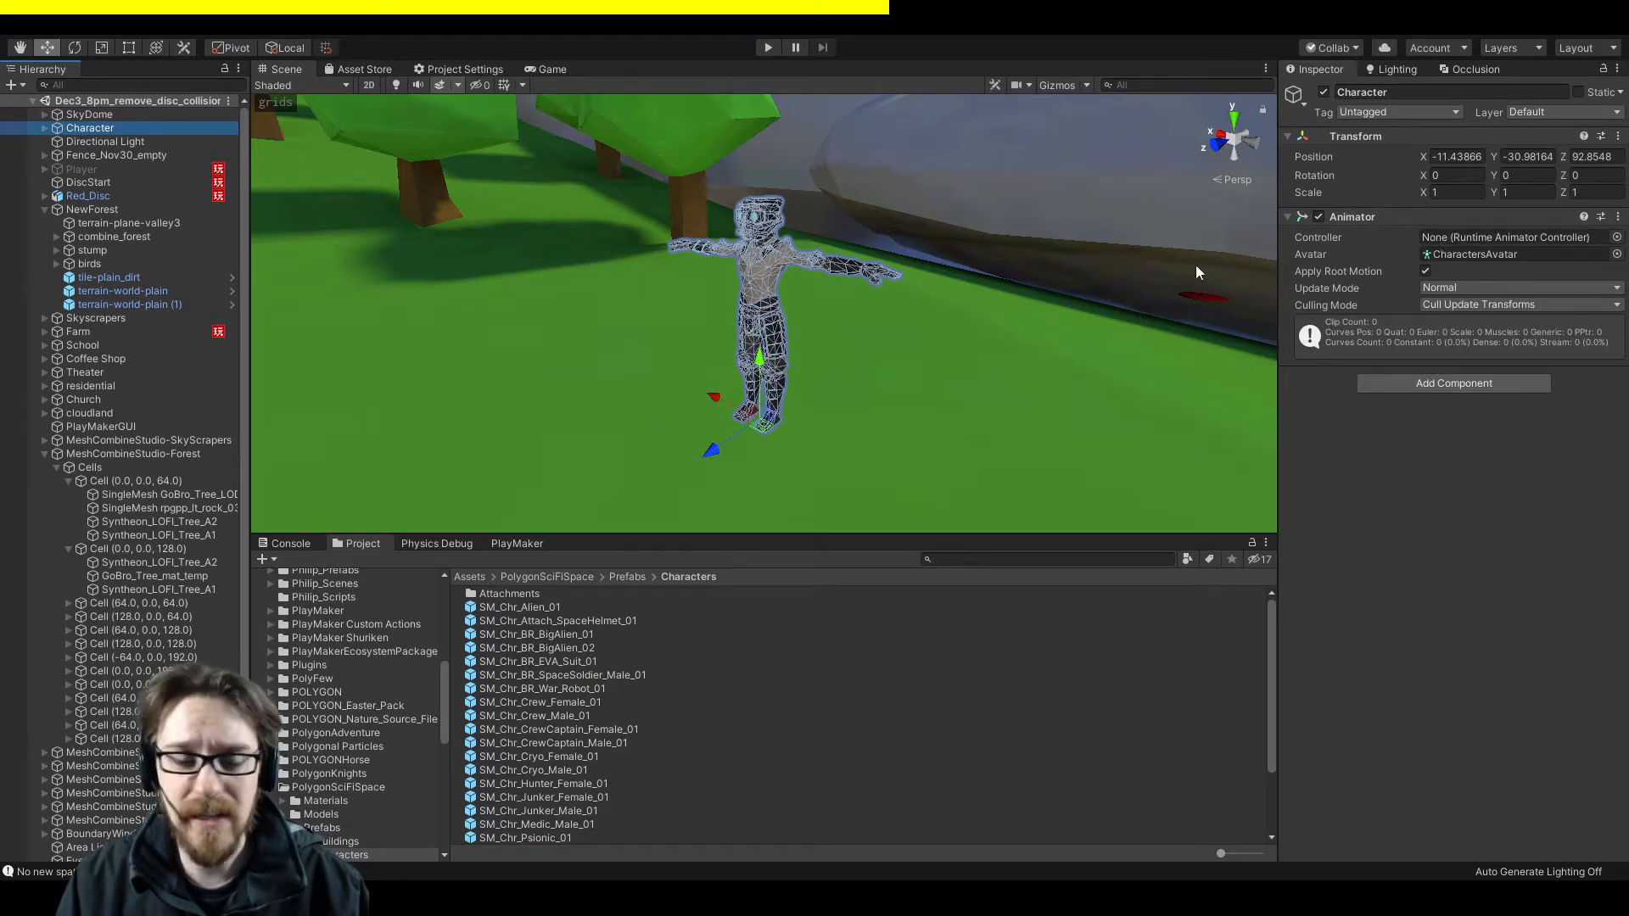
# Among the Character object's child meshes, deactivate SM_Chr_Alien_01 and activate SM_Chr_Psionic_01 instead.
pyautogui.click(42, 128)
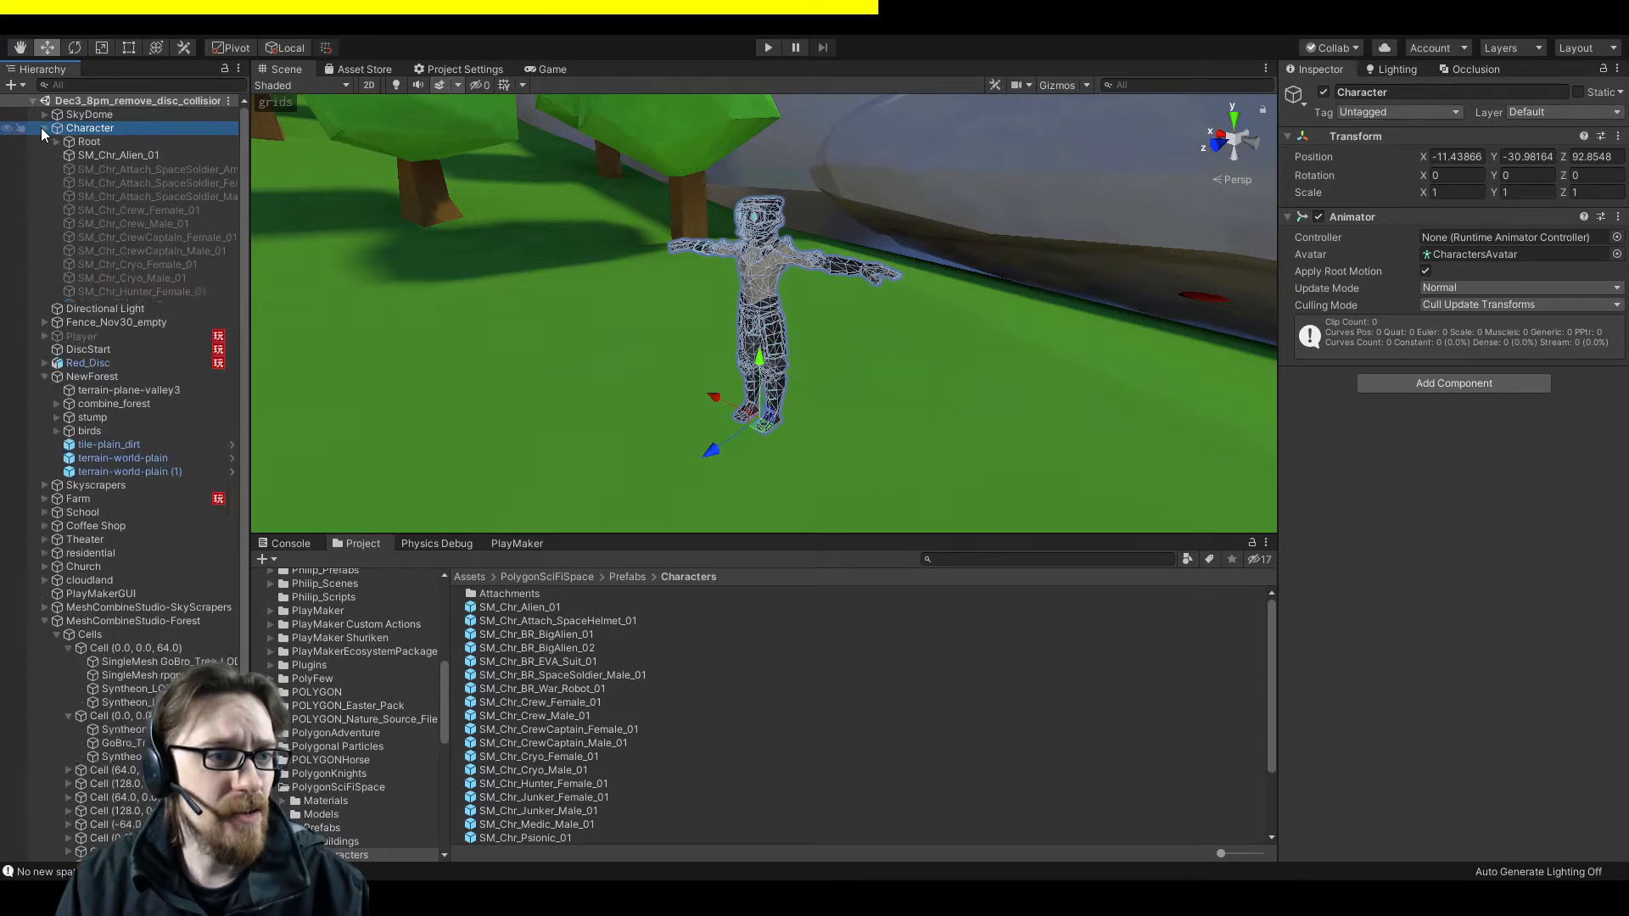
pyautogui.click(119, 152)
pyautogui.click(134, 209)
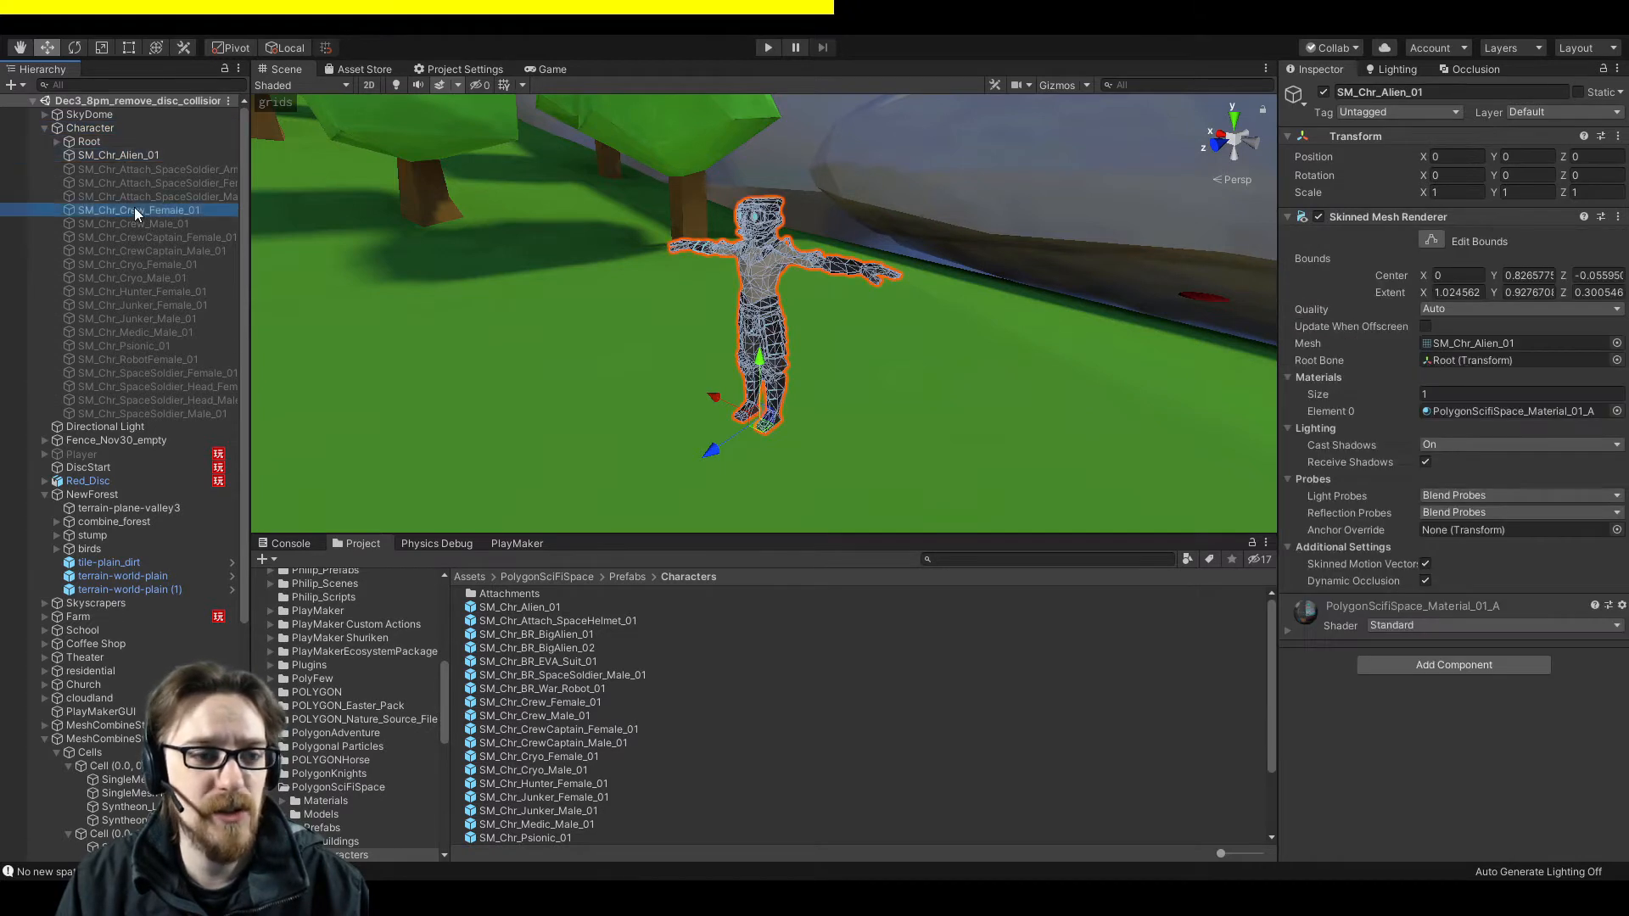
pyautogui.click(154, 265)
pyautogui.click(100, 156)
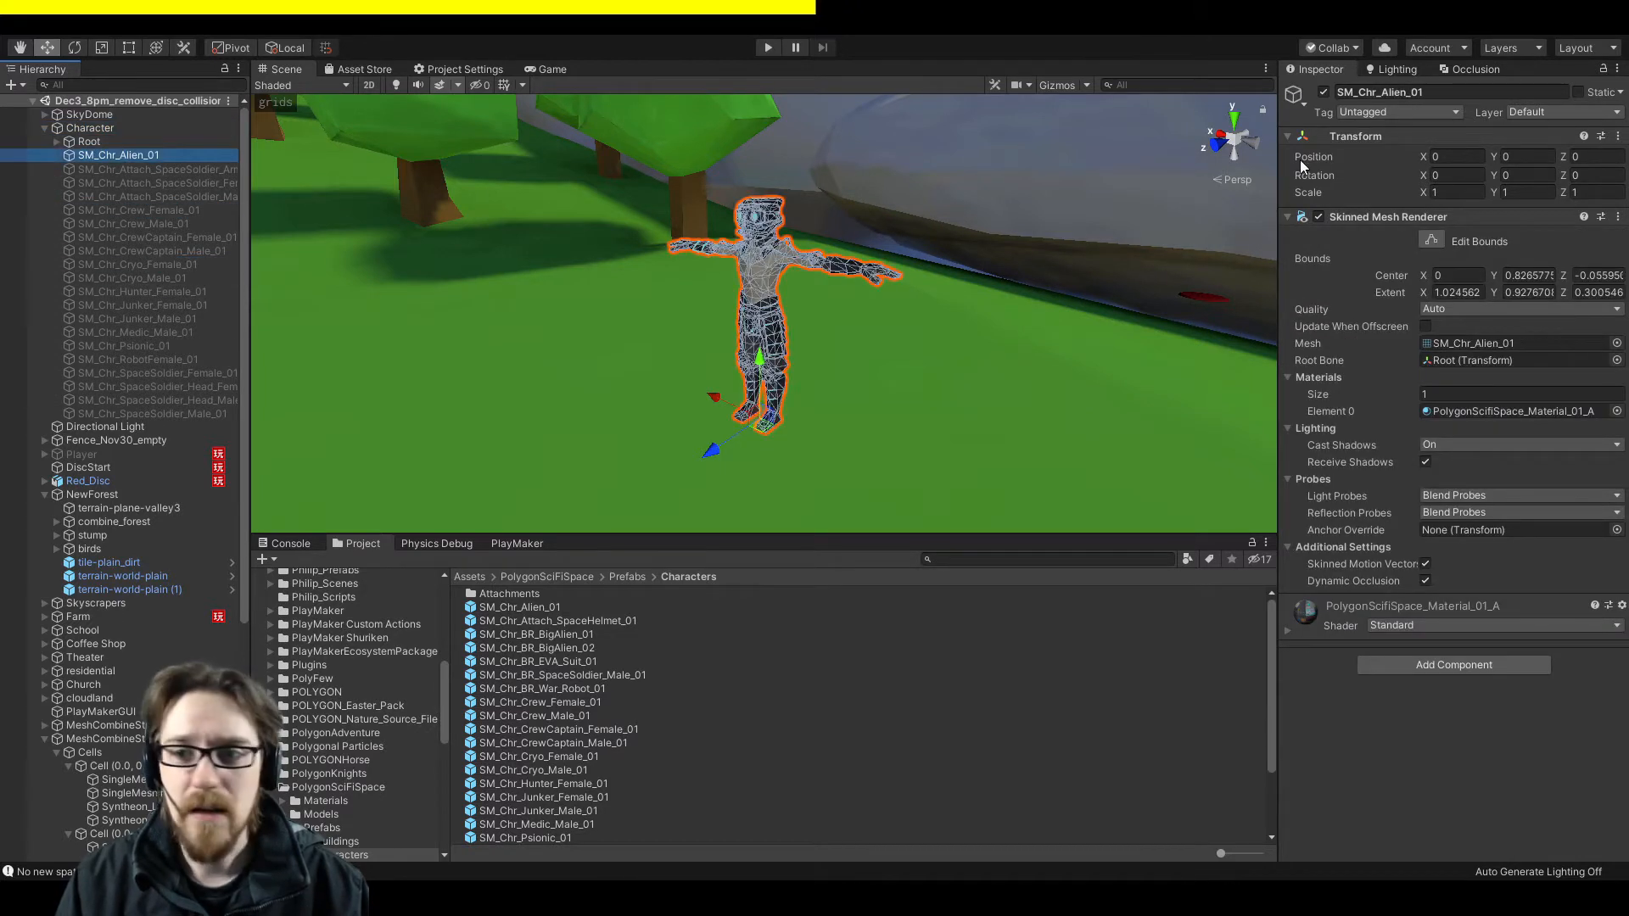
pyautogui.click(1323, 94)
pyautogui.click(153, 346)
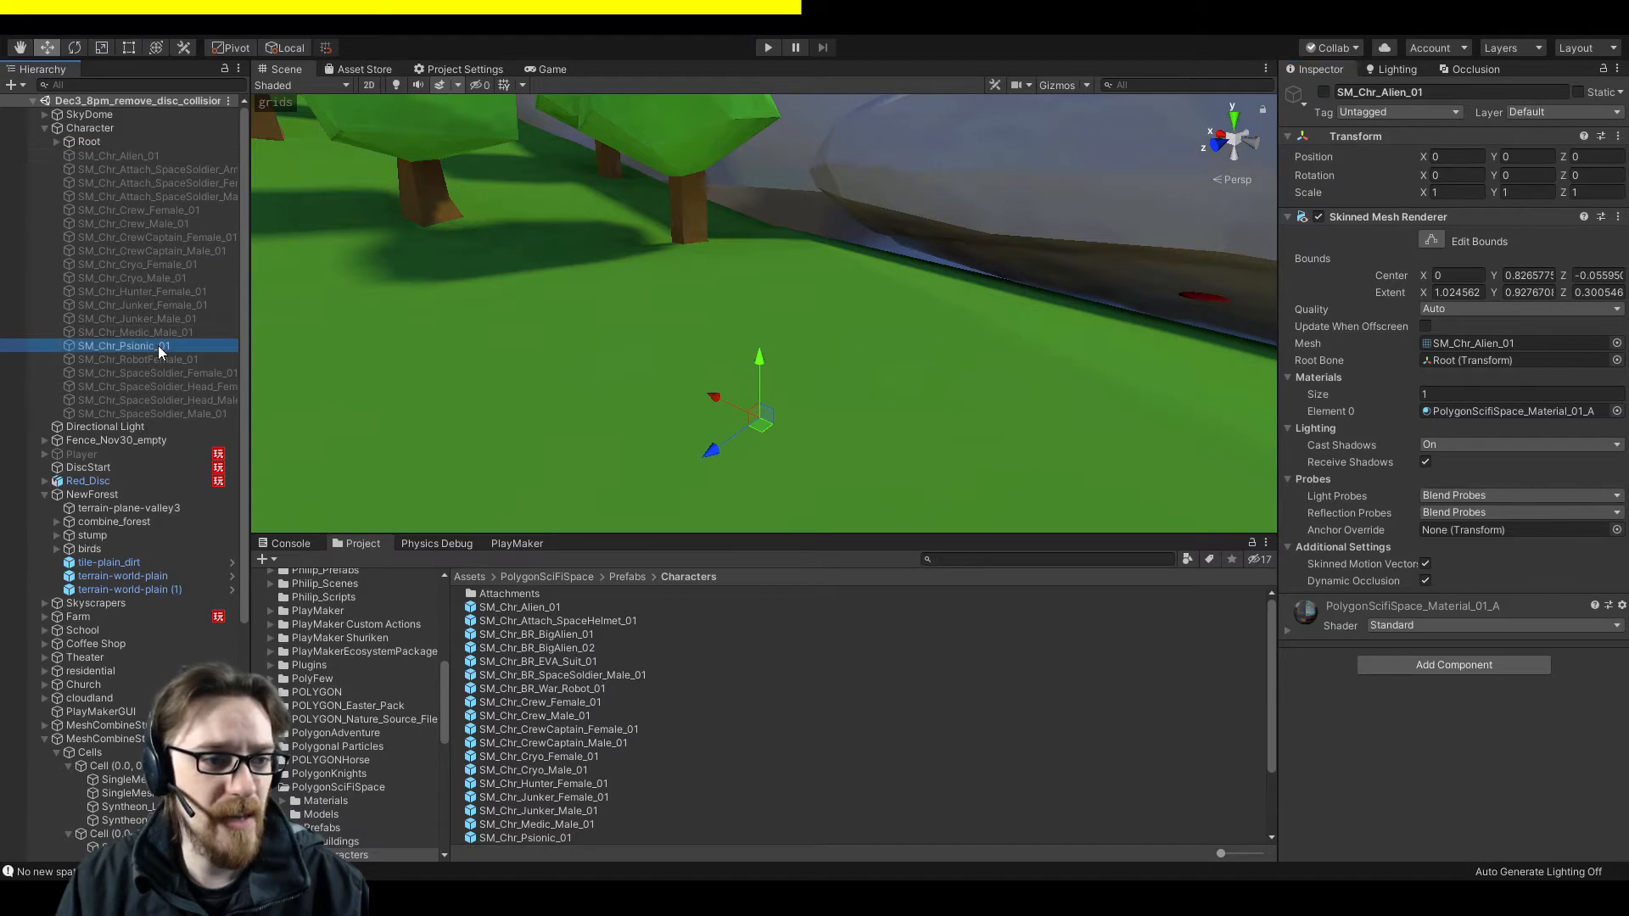
pyautogui.click(1323, 92)
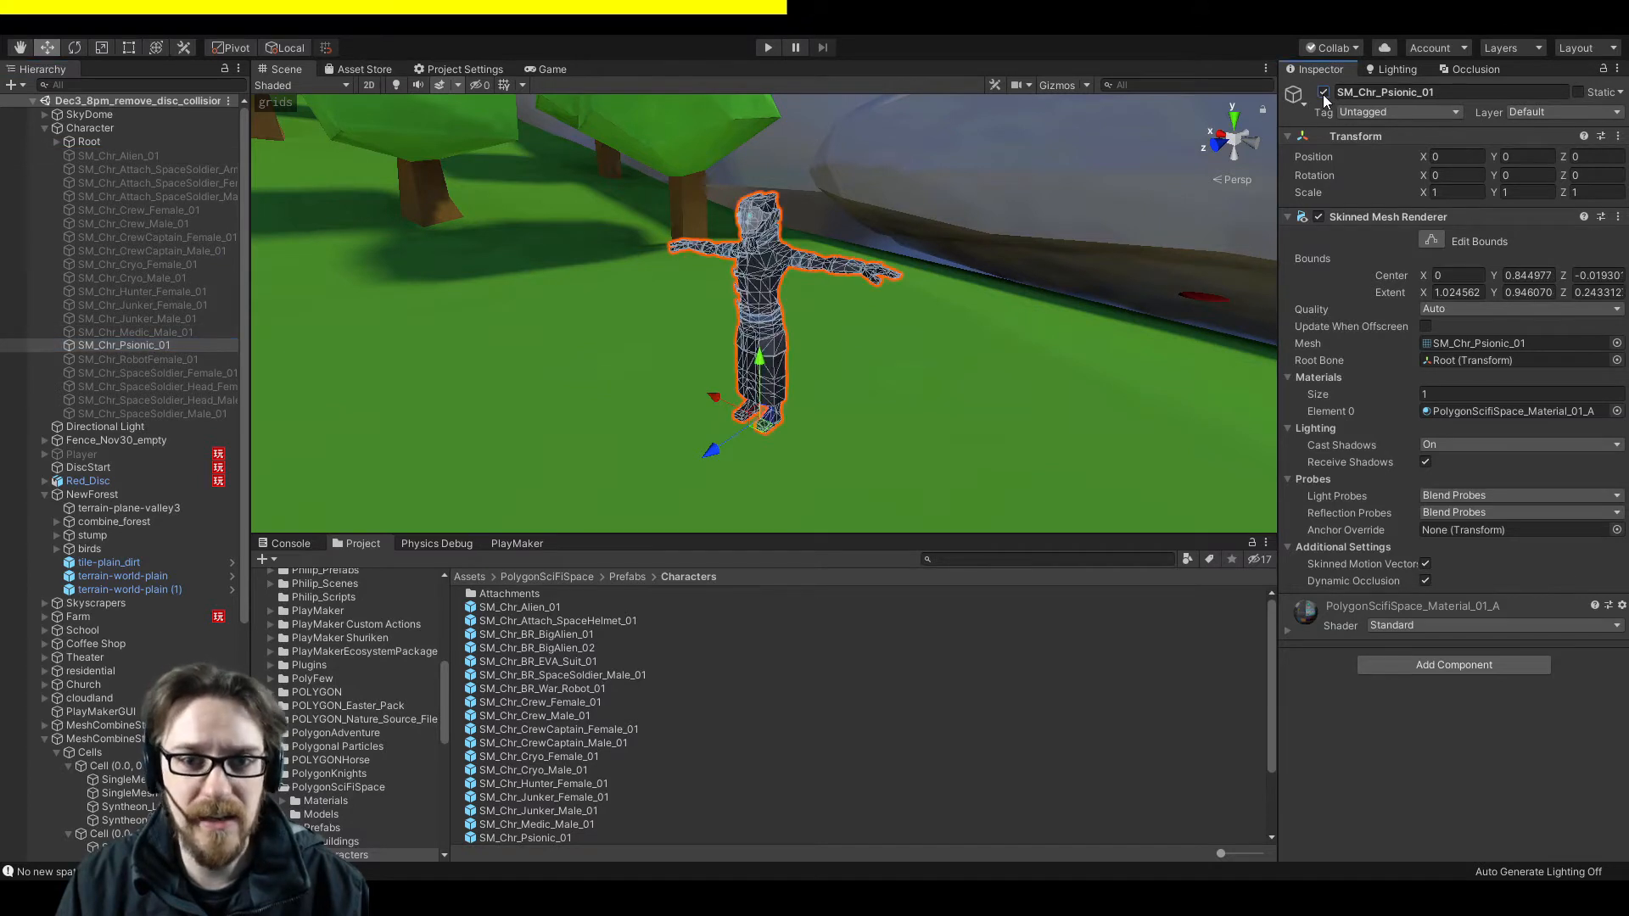
# Deactivate the SM_Chr_Psionic_01 mesh and activate SM_Chr_Cryo_Male_01 instead.
pyautogui.click(1322, 94)
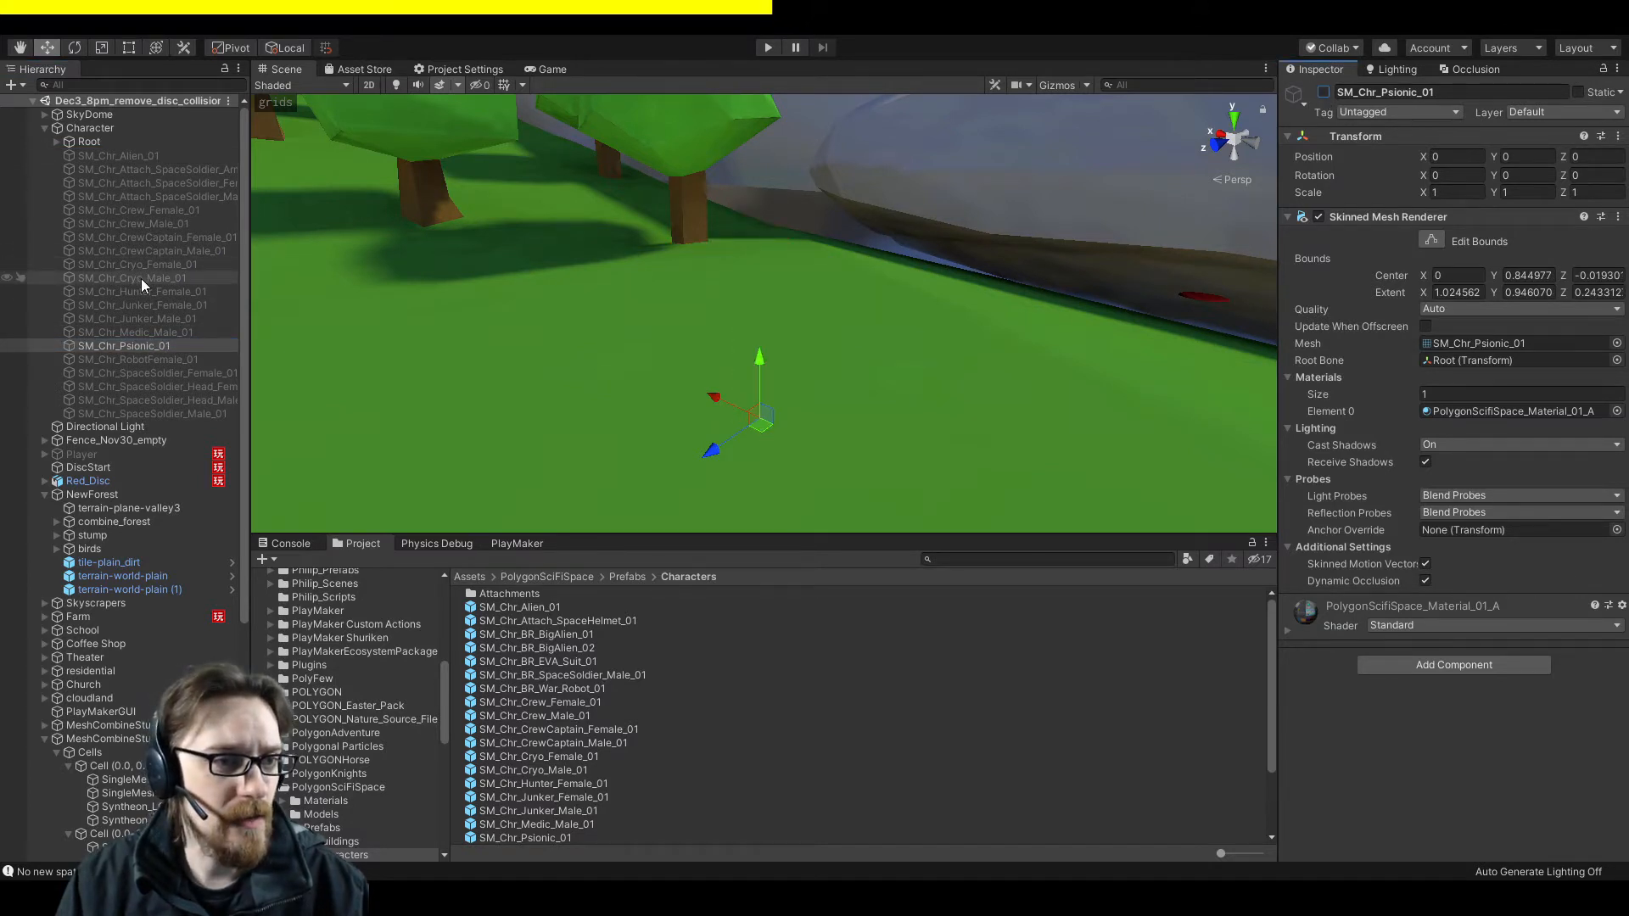
pyautogui.click(141, 278)
pyautogui.click(1324, 91)
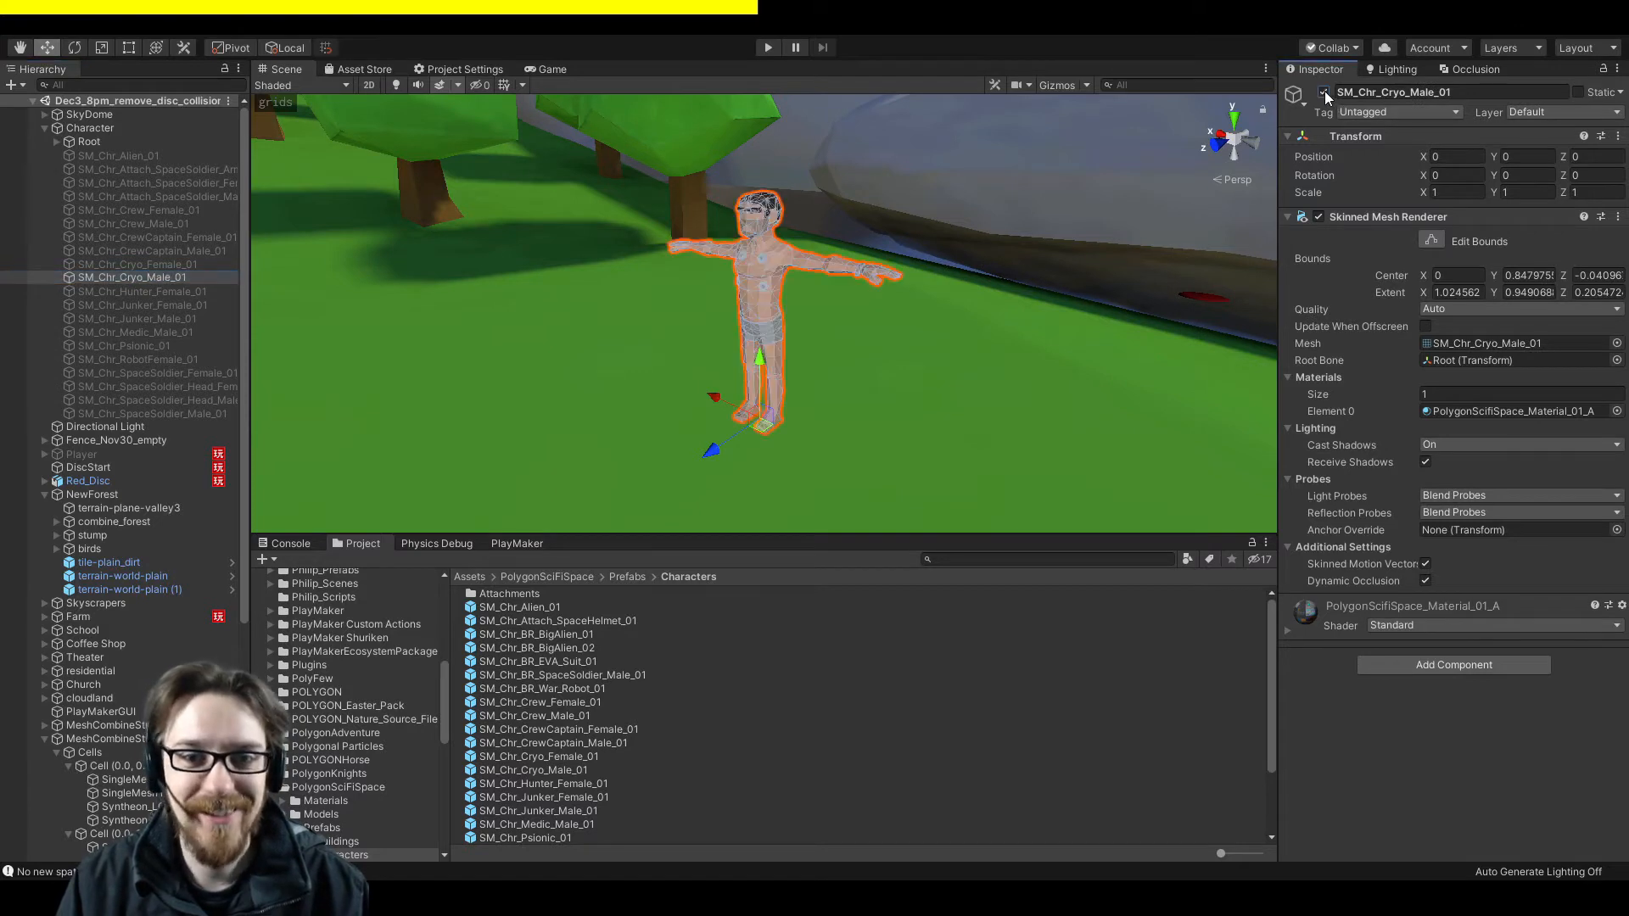
# Deactivate the SM_Chr_Cryo_Male_01 mesh and reactivate SM_Chr_Alien_01.
pyautogui.click(1324, 92)
pyautogui.click(144, 158)
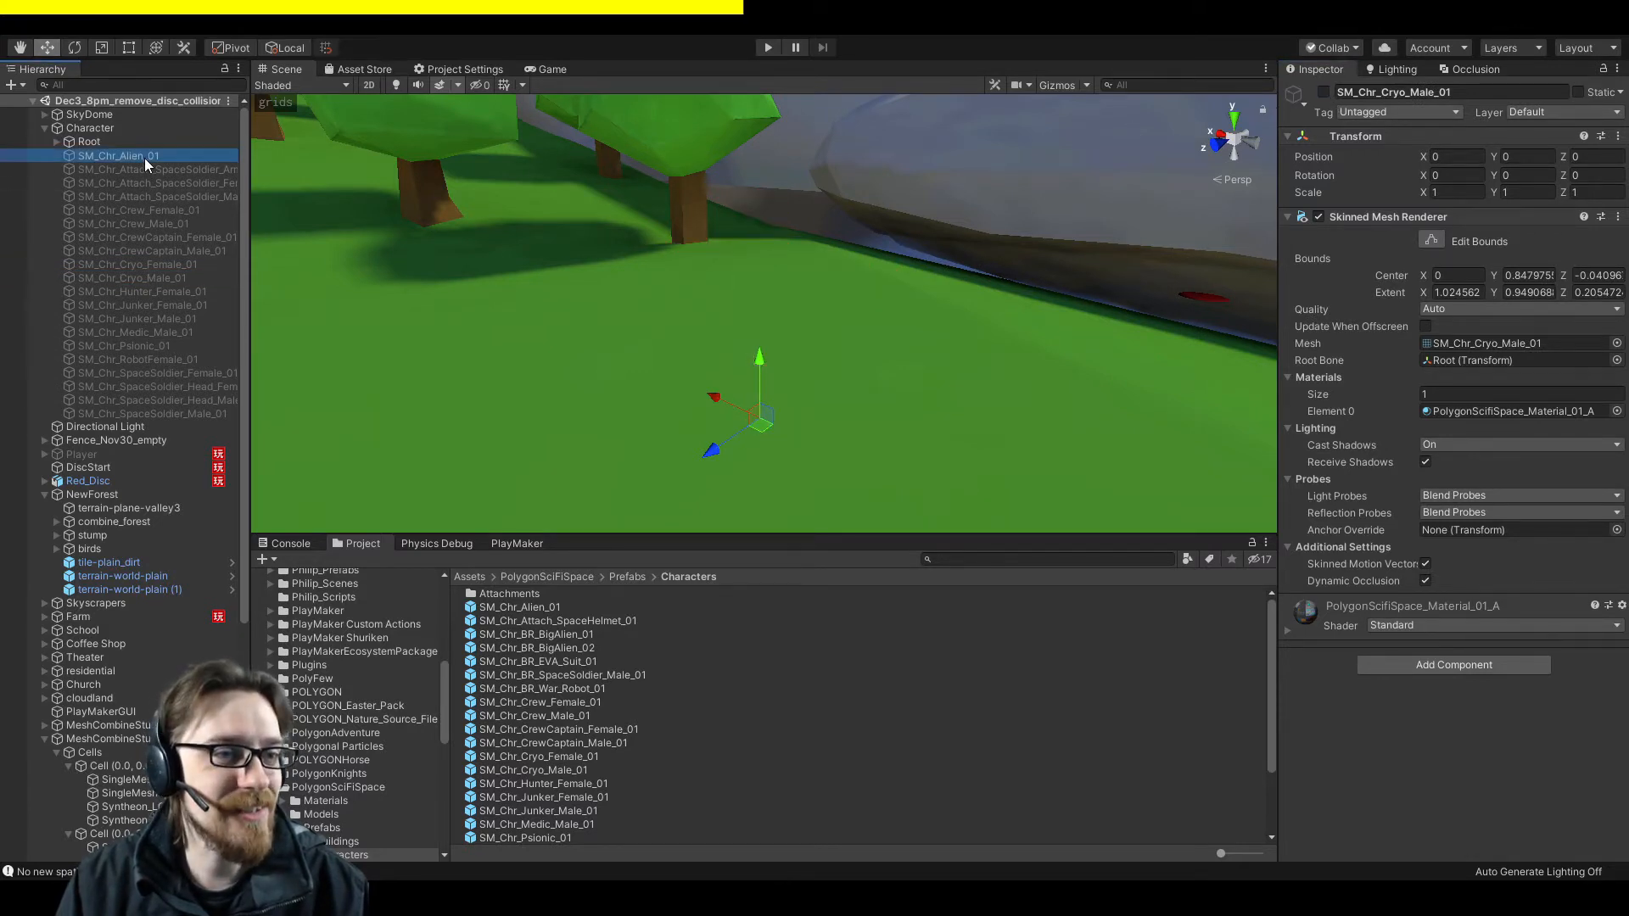
pyautogui.click(1324, 93)
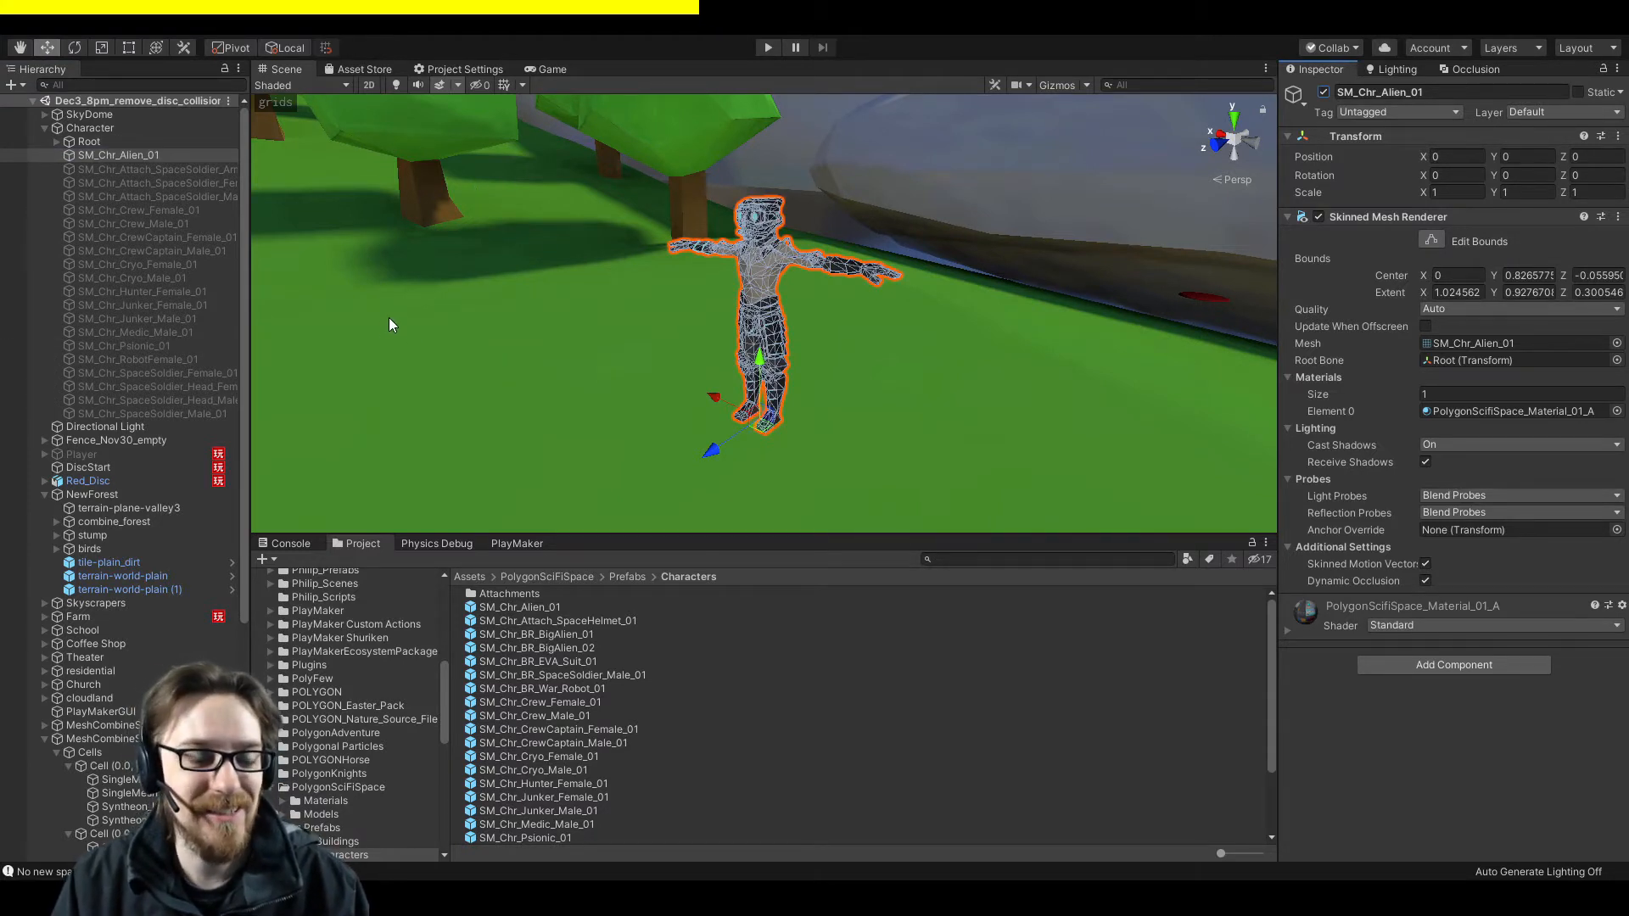
pyautogui.click(406, 342)
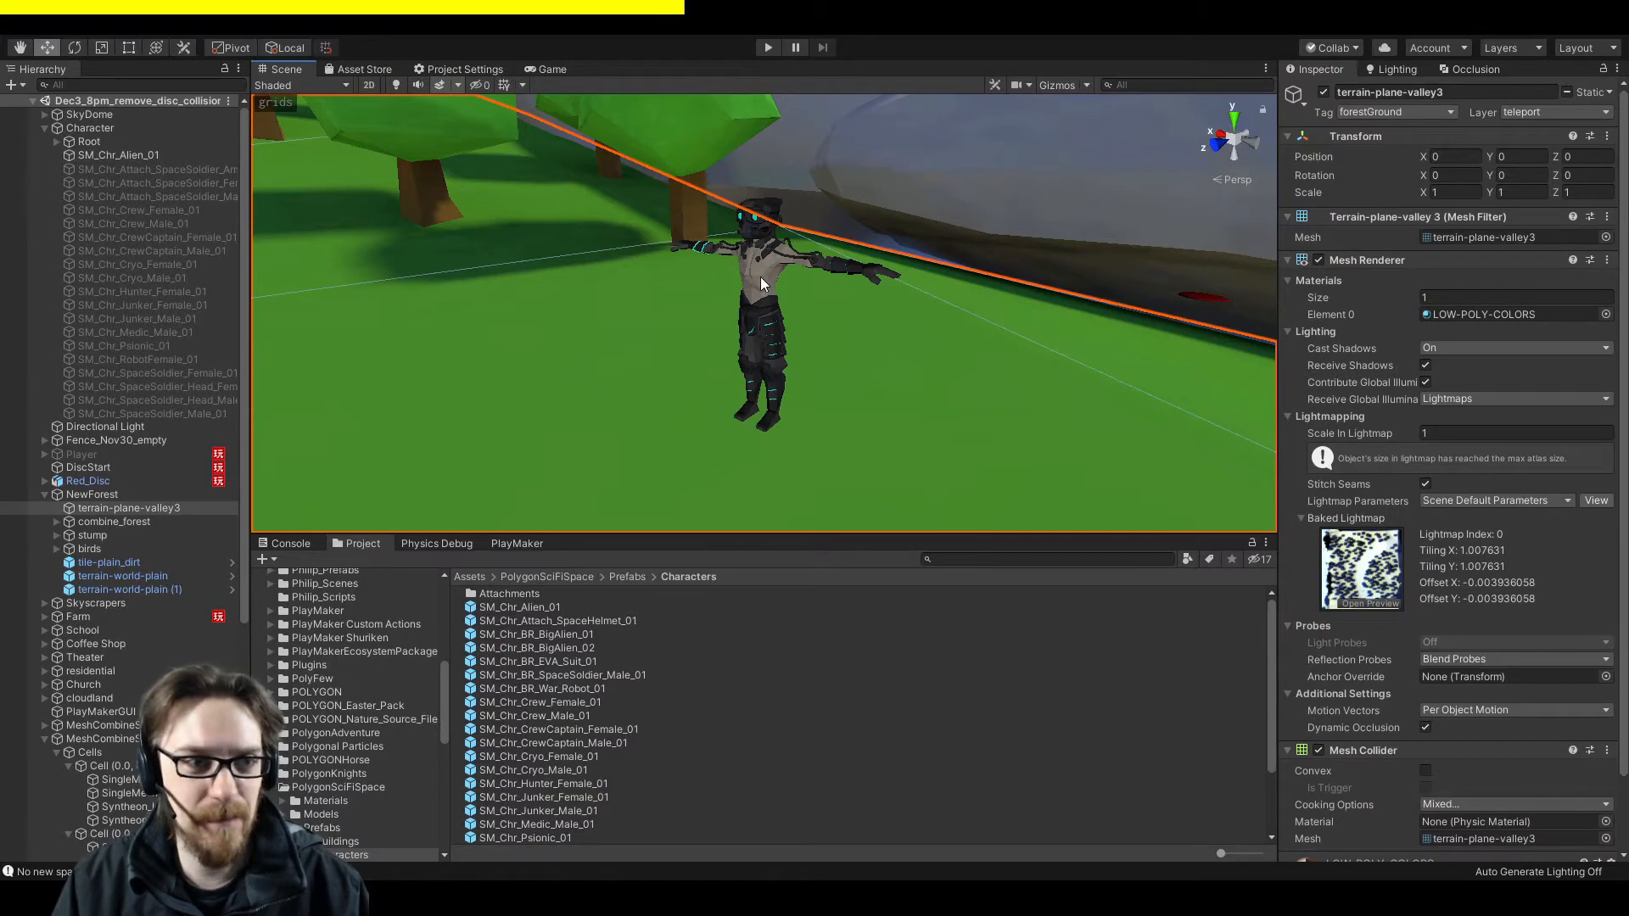
# Add a Character Controller component to the parent Character object.
pyautogui.click(44, 128)
pyautogui.click(85, 128)
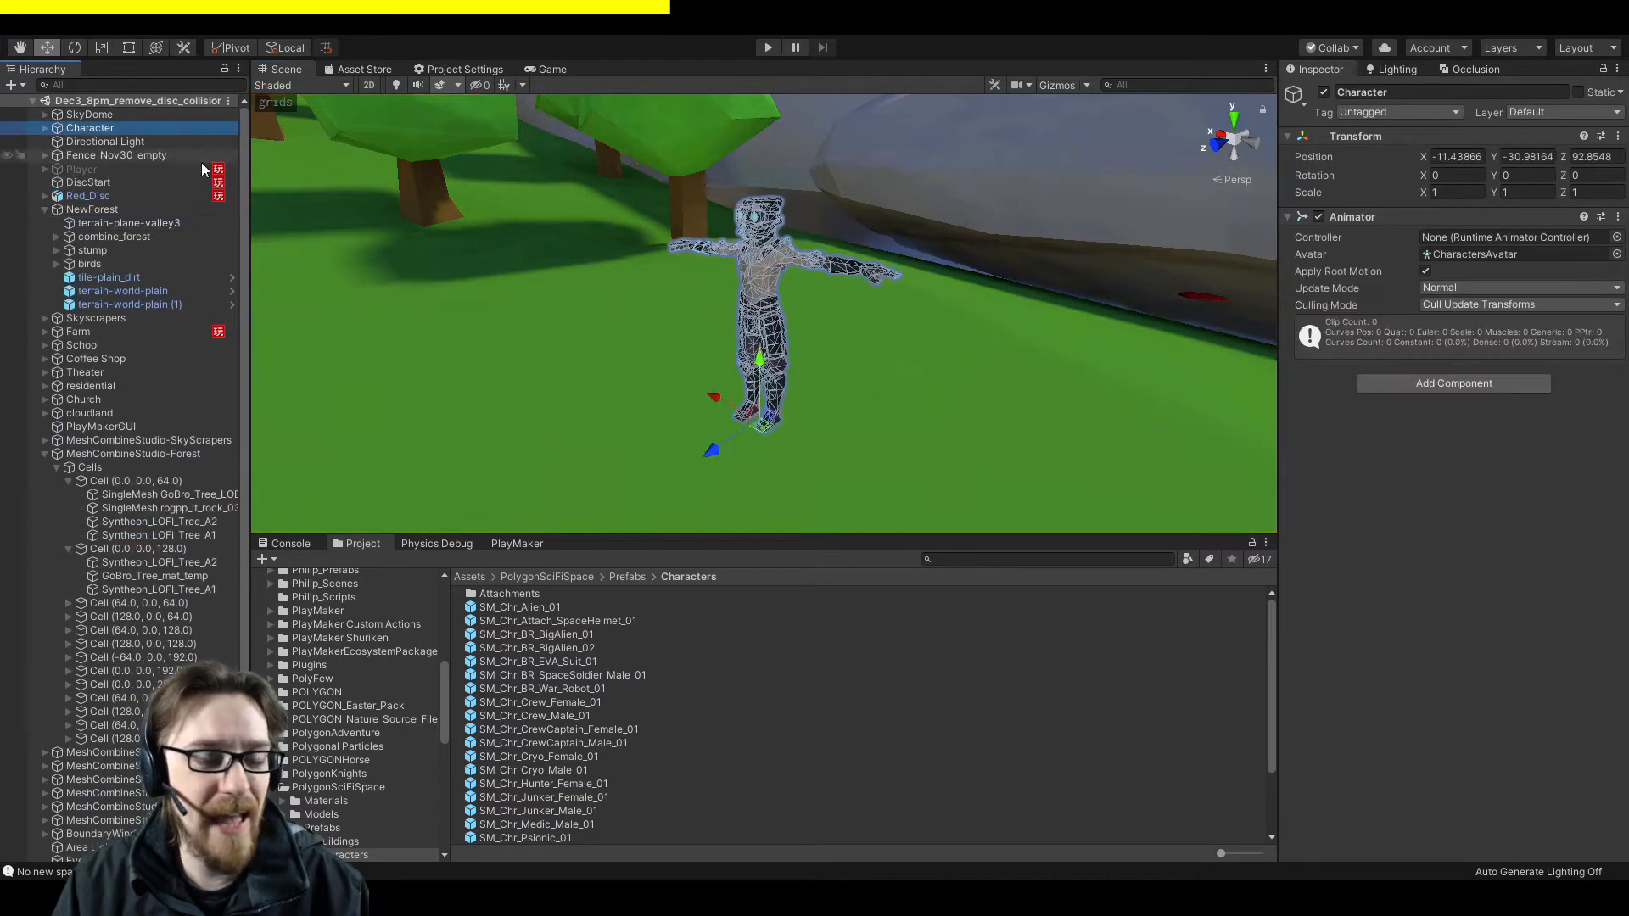
pyautogui.click(913, 311)
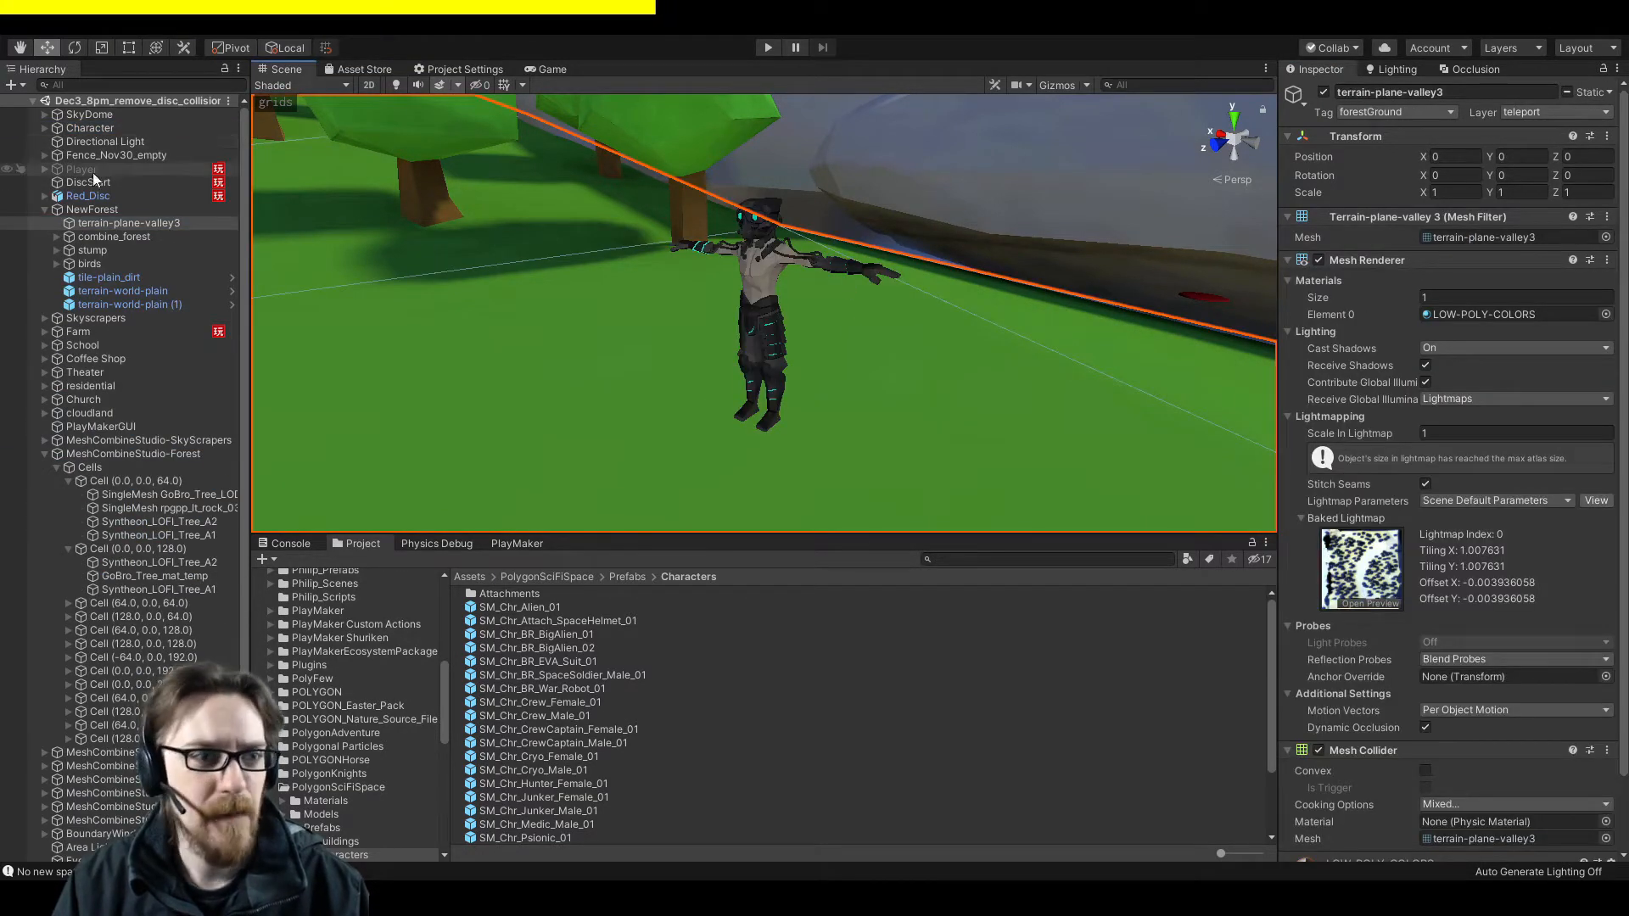
pyautogui.click(102, 134)
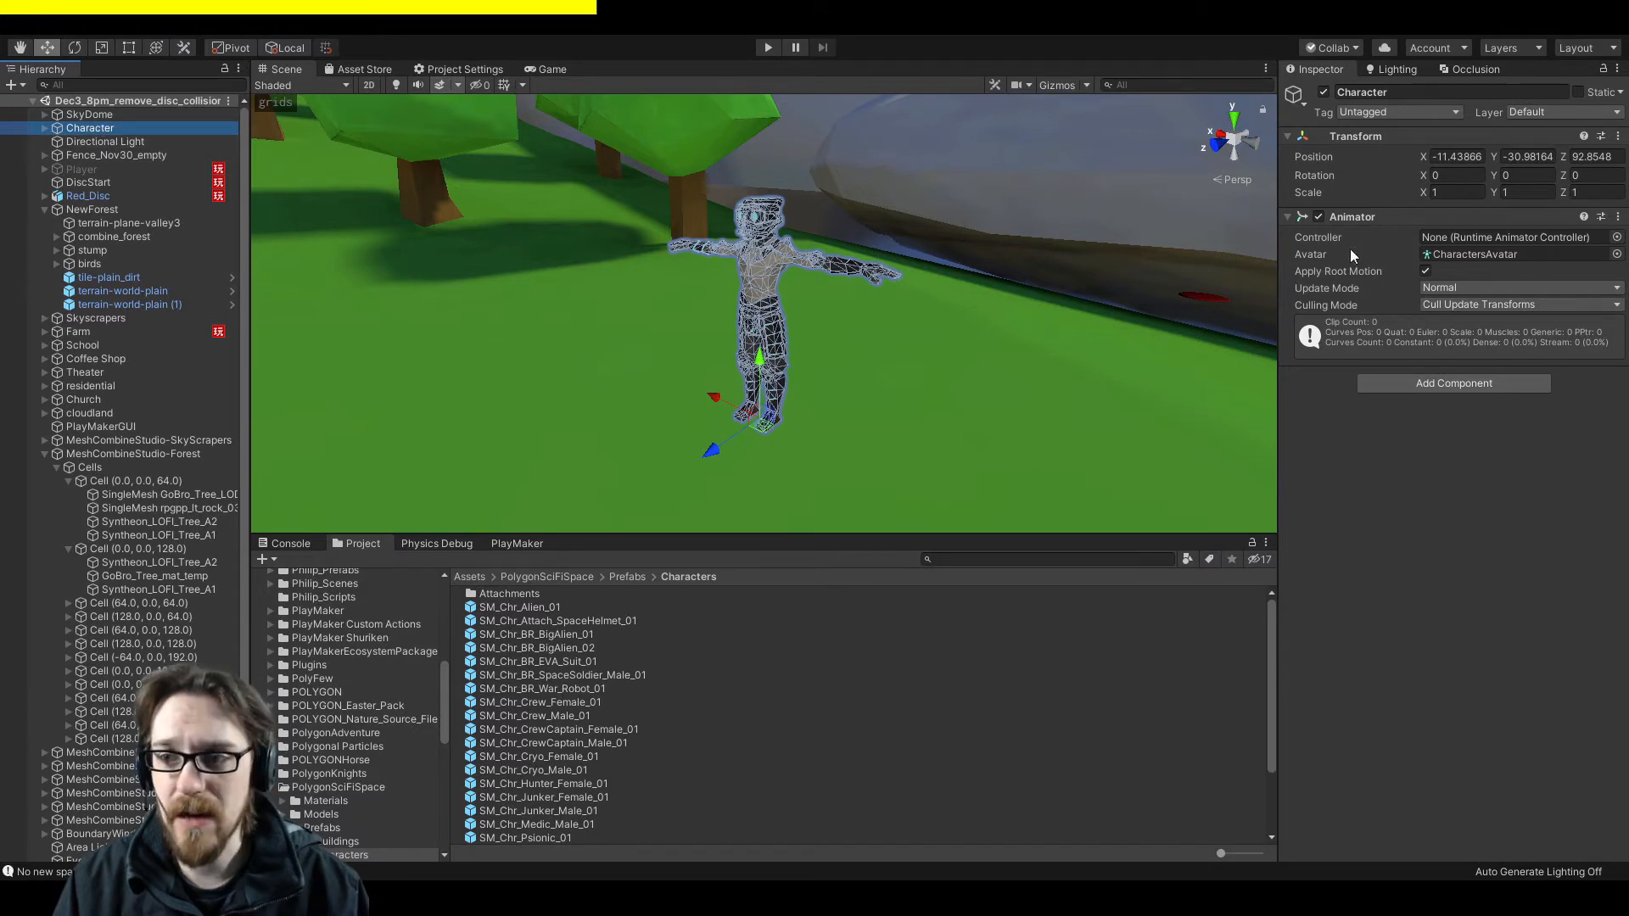
pyautogui.click(1416, 385)
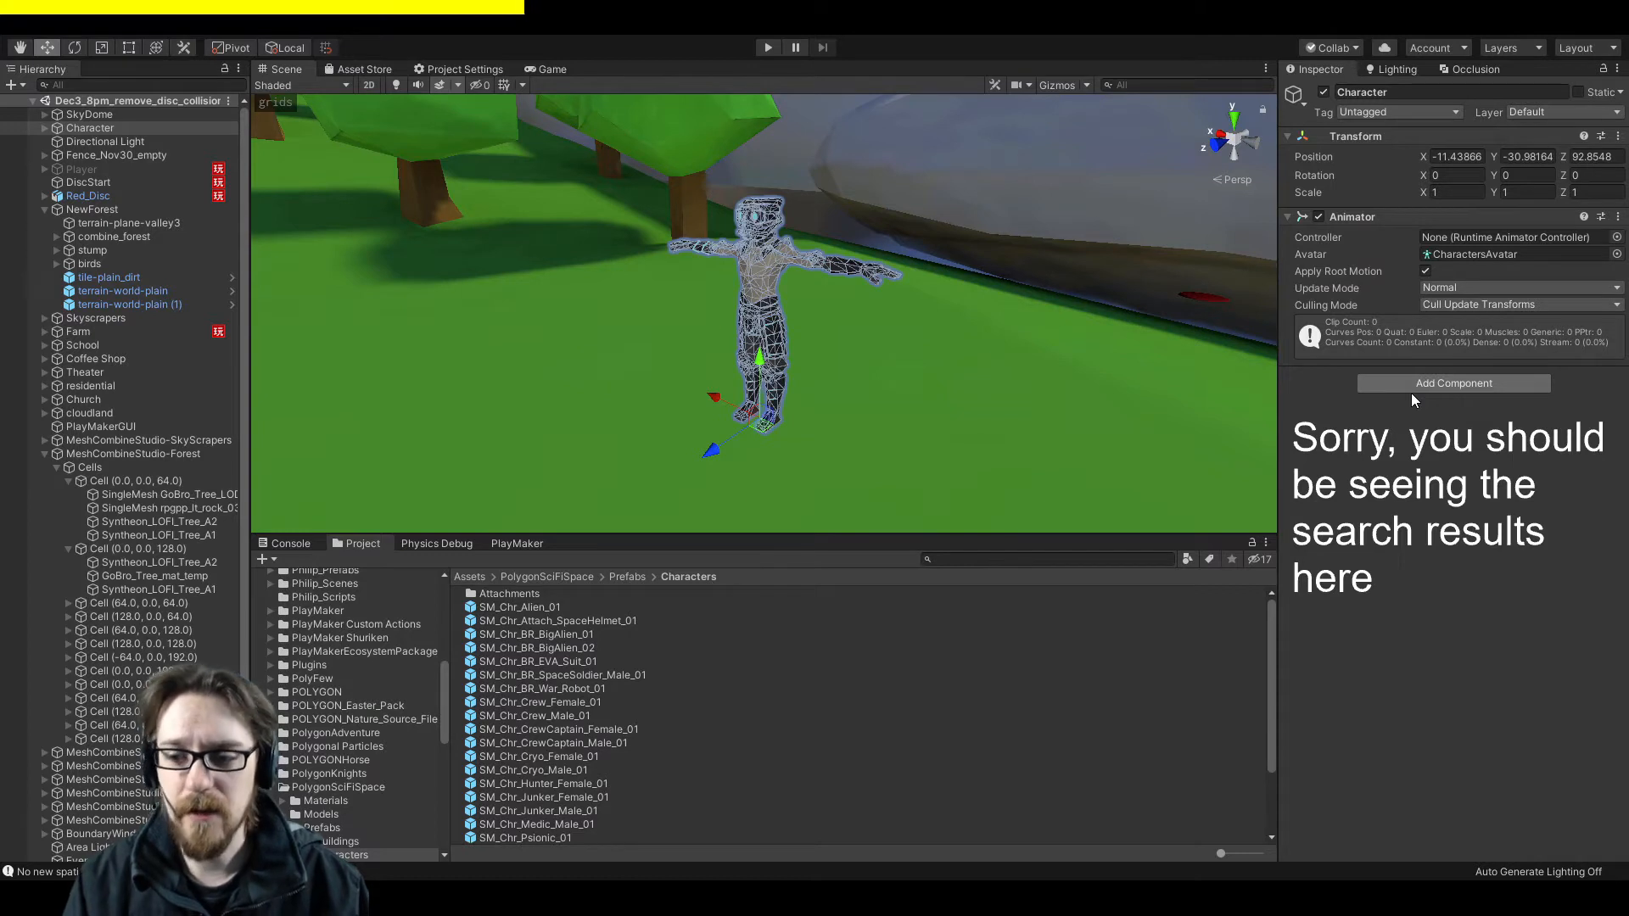
pyautogui.press('Return')
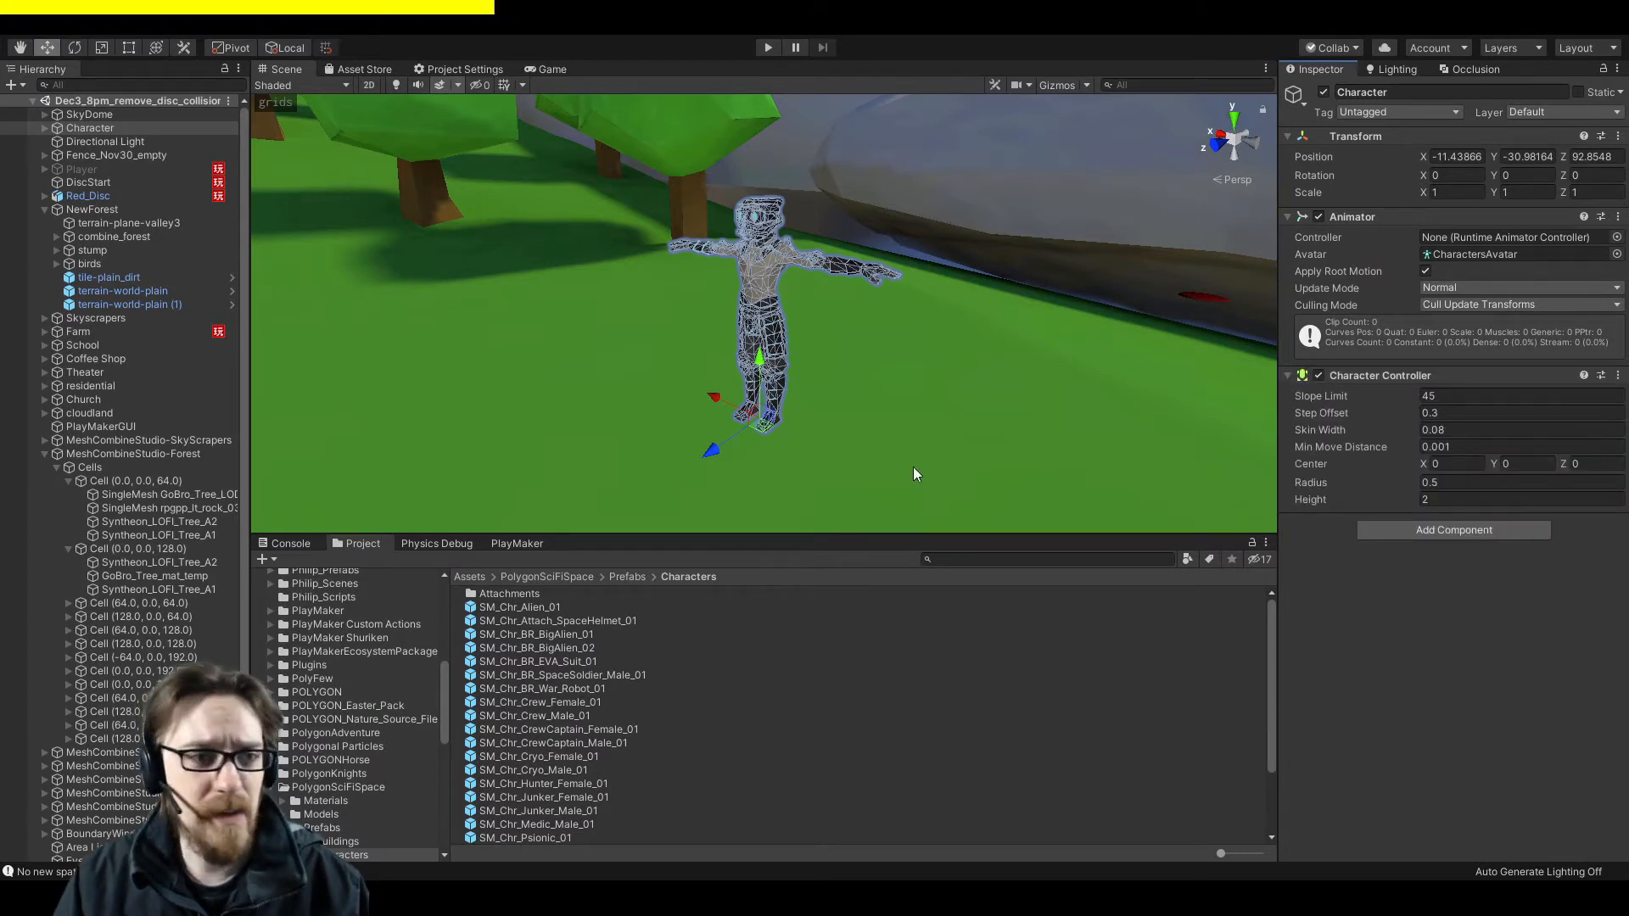
# Turn on the scene gizmos and set the Character Controller's Center Y to 0.95.
pyautogui.click(1053, 89)
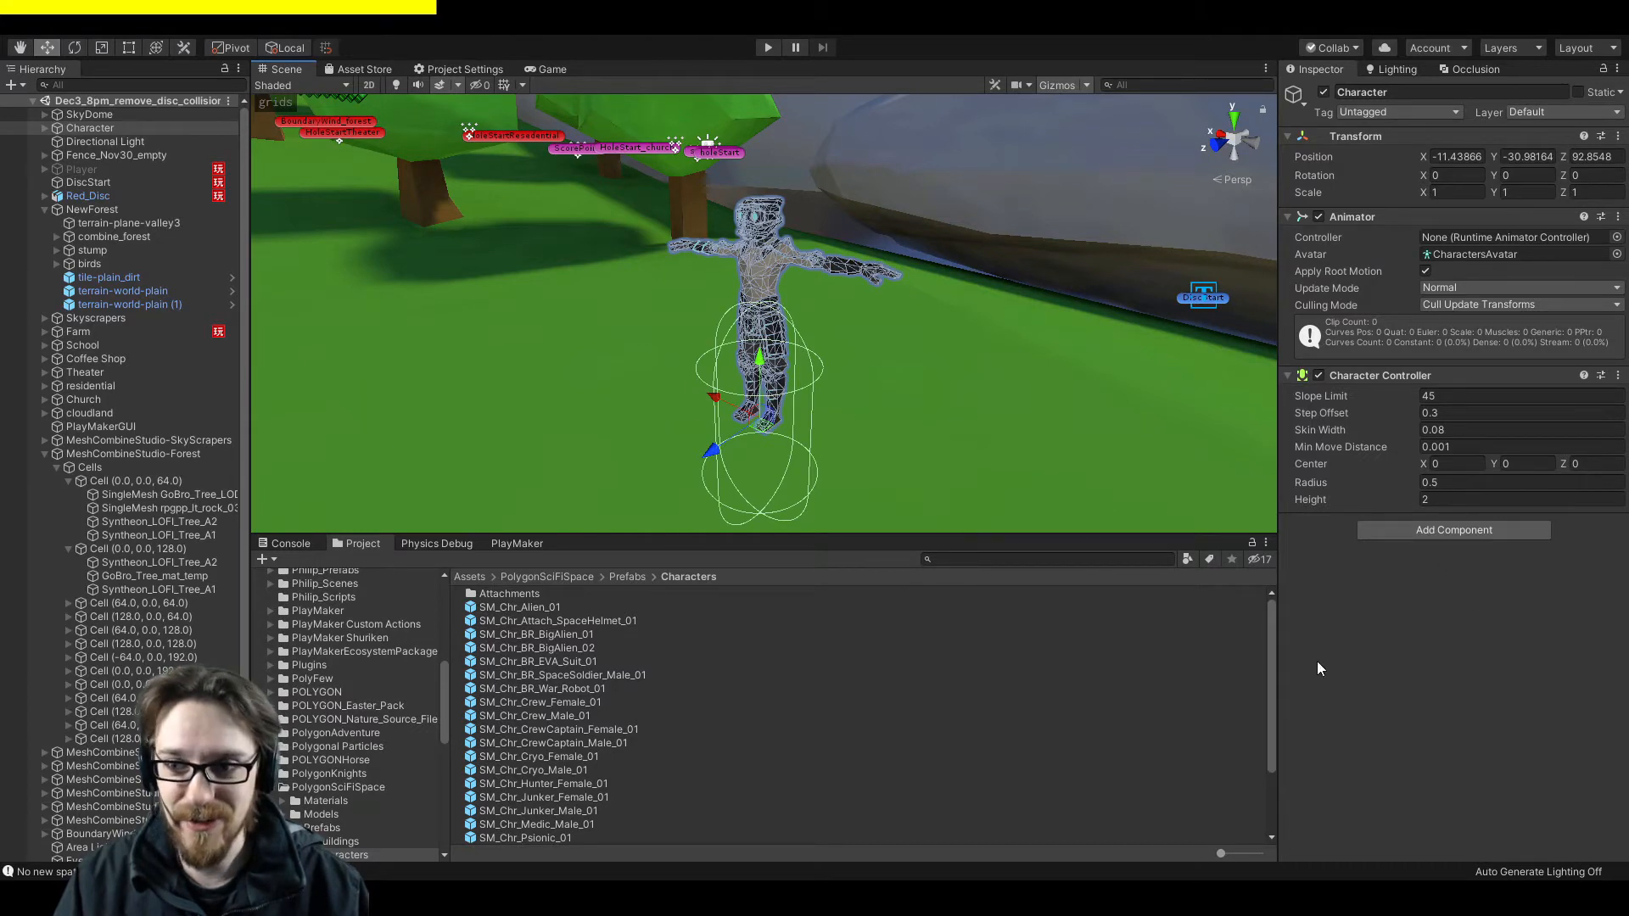
pyautogui.click(1221, 147)
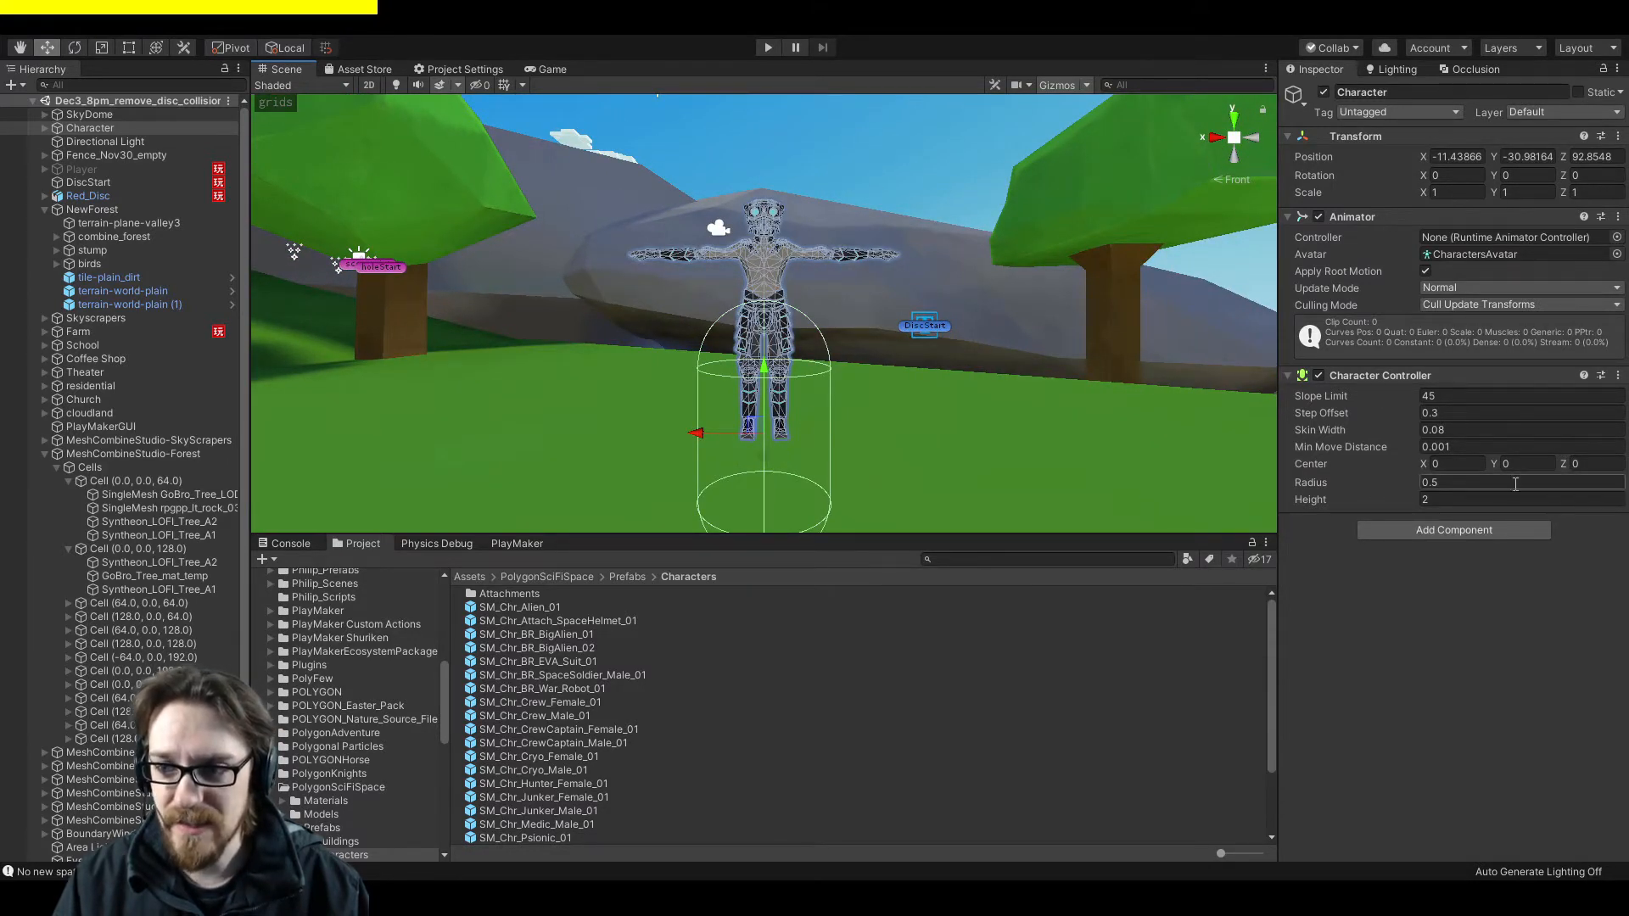
pyautogui.moveTo(1493, 463); pyautogui.dragTo(1519, 462)
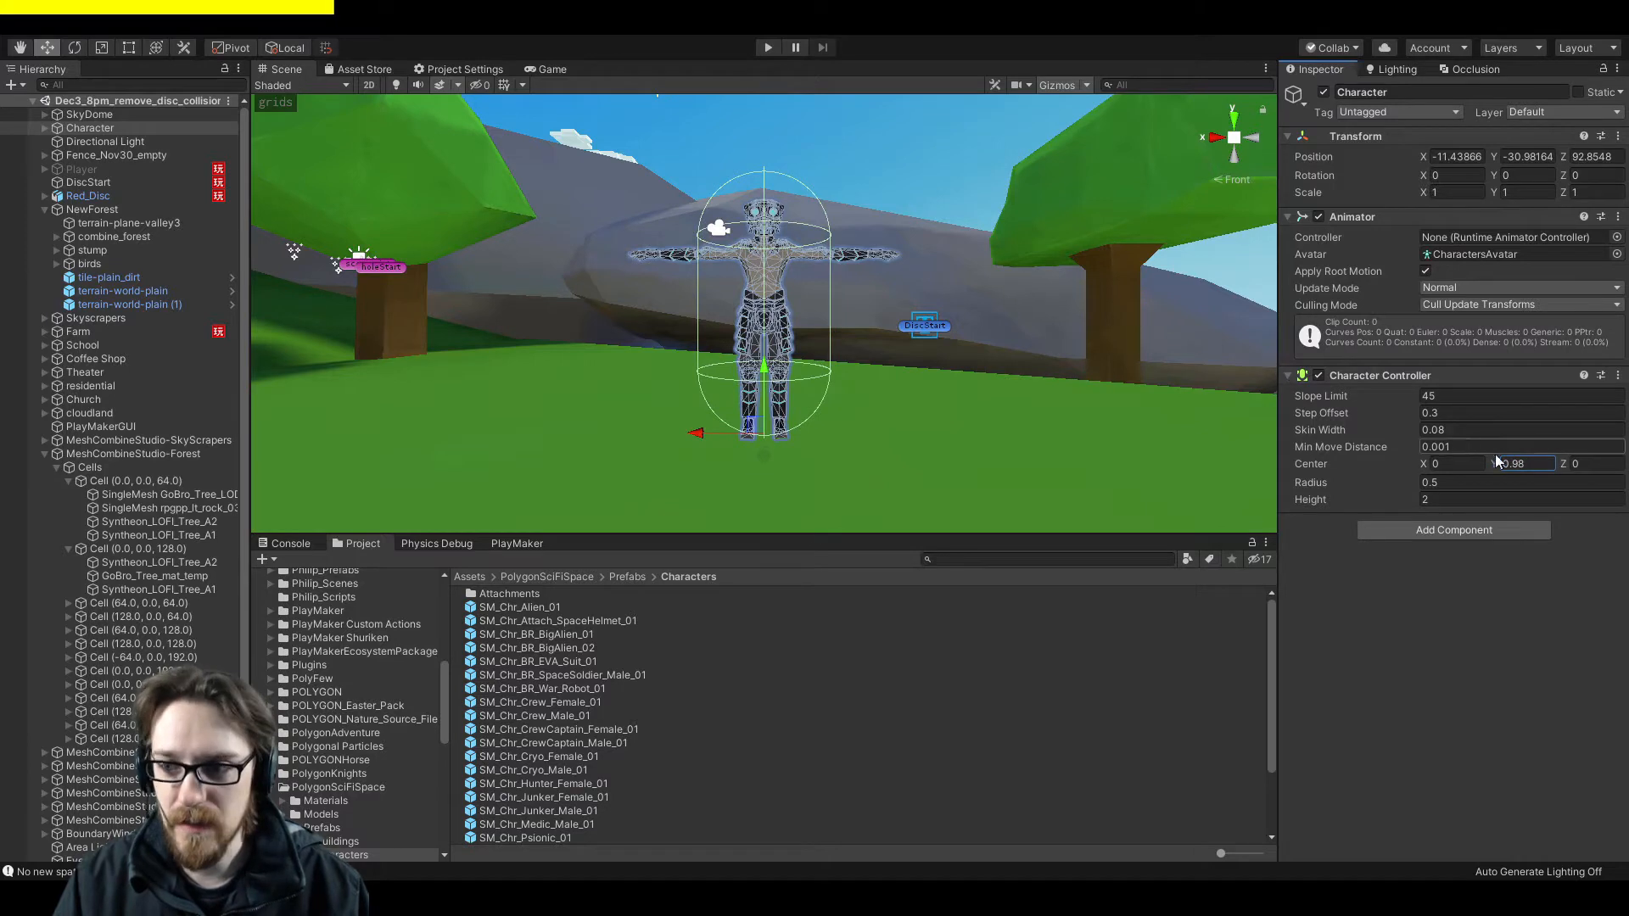
pyautogui.click(1527, 461)
pyautogui.write('.95')
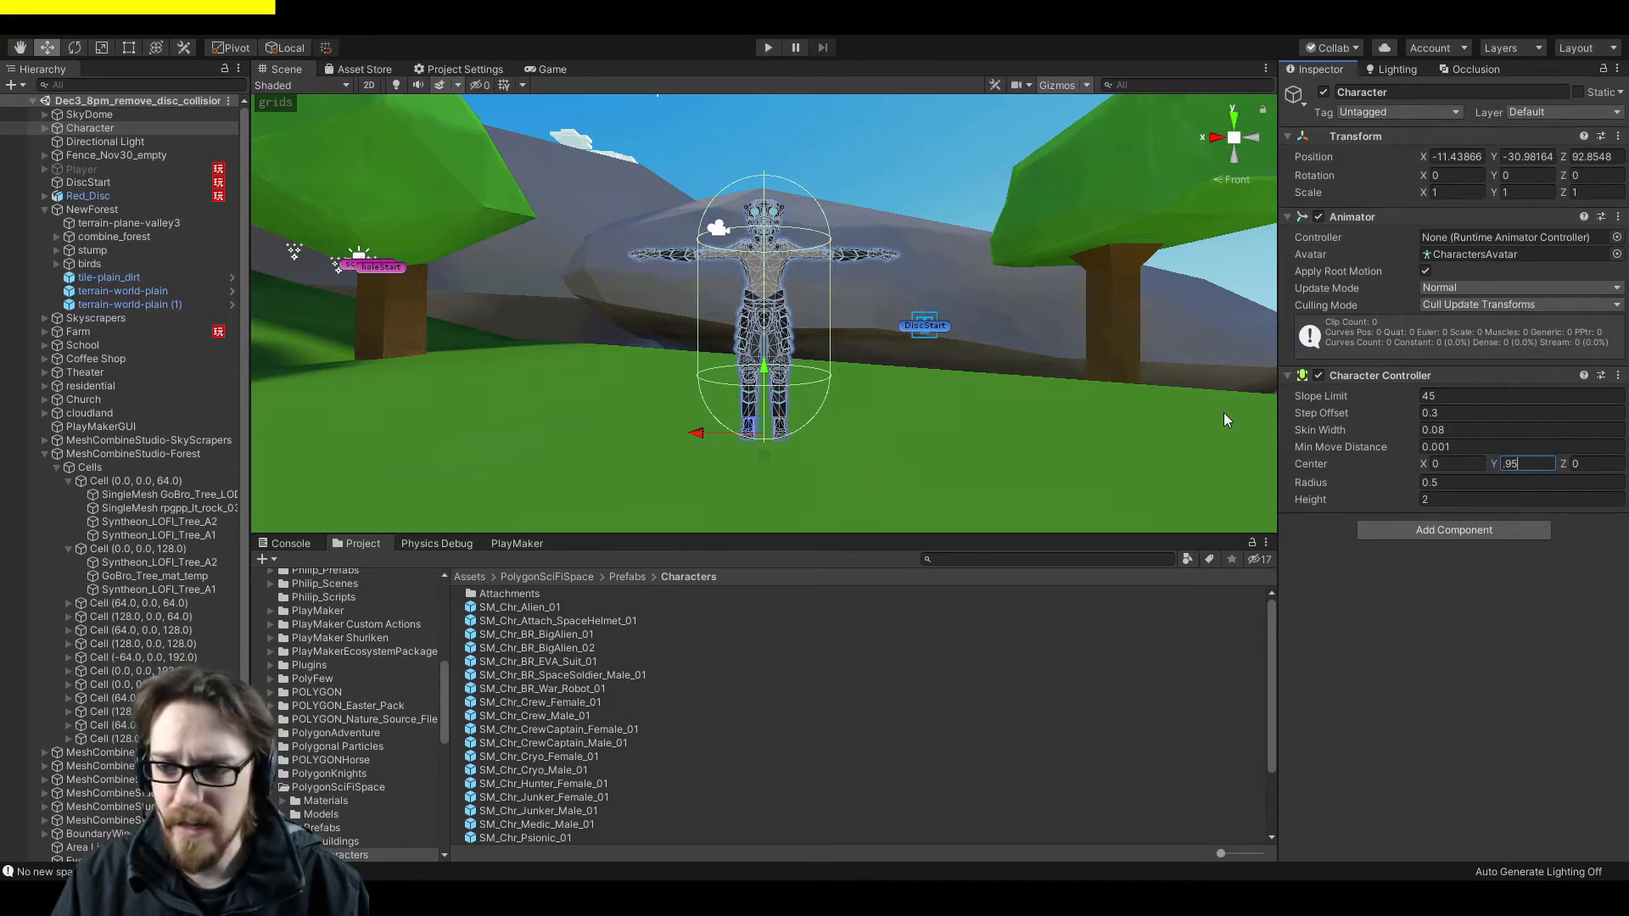
# Fit the Character Controller's capsule to the body with a Radius of 0.26 and a Height of 1.9.
pyautogui.moveTo(1419, 481); pyautogui.dragTo(1407, 480)
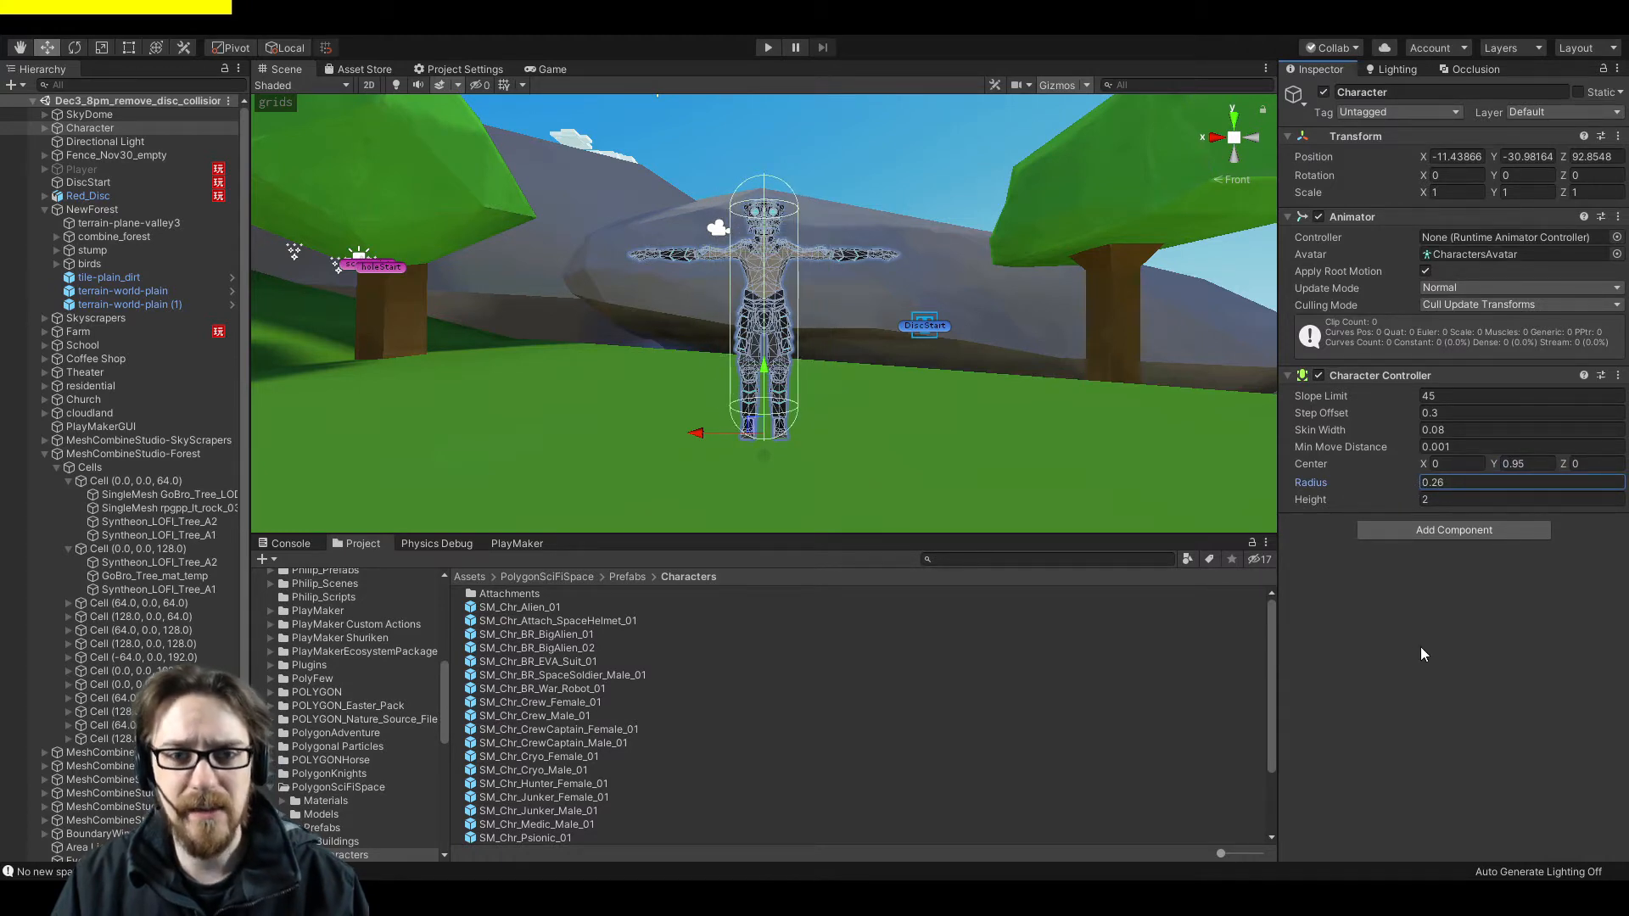
pyautogui.click(1412, 497)
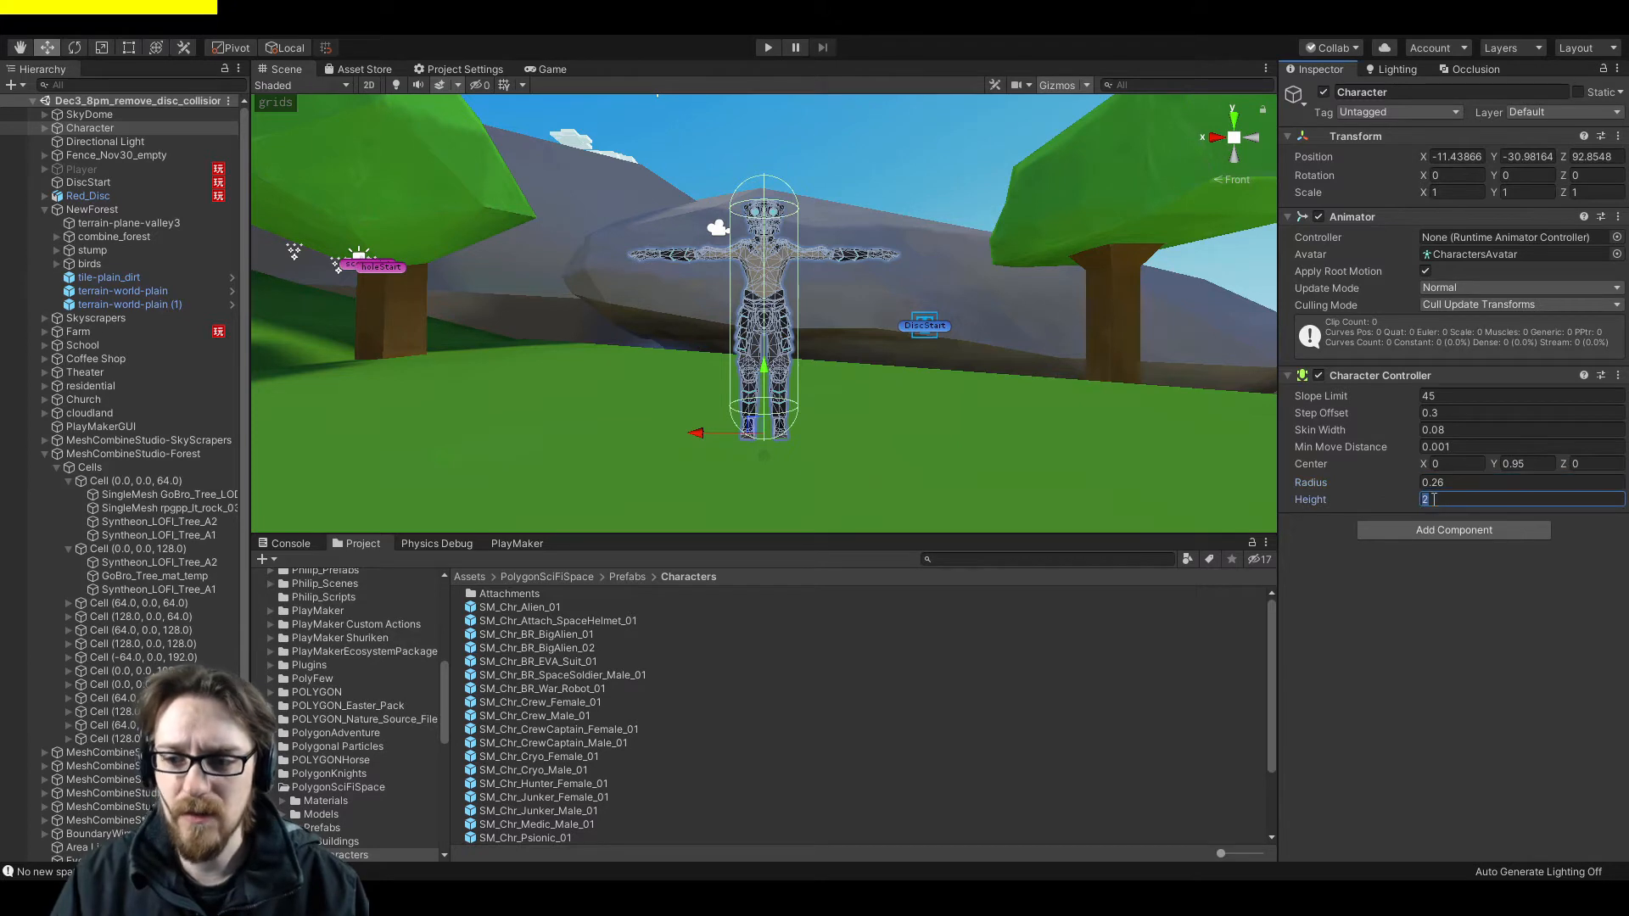
pyautogui.write('1.5')
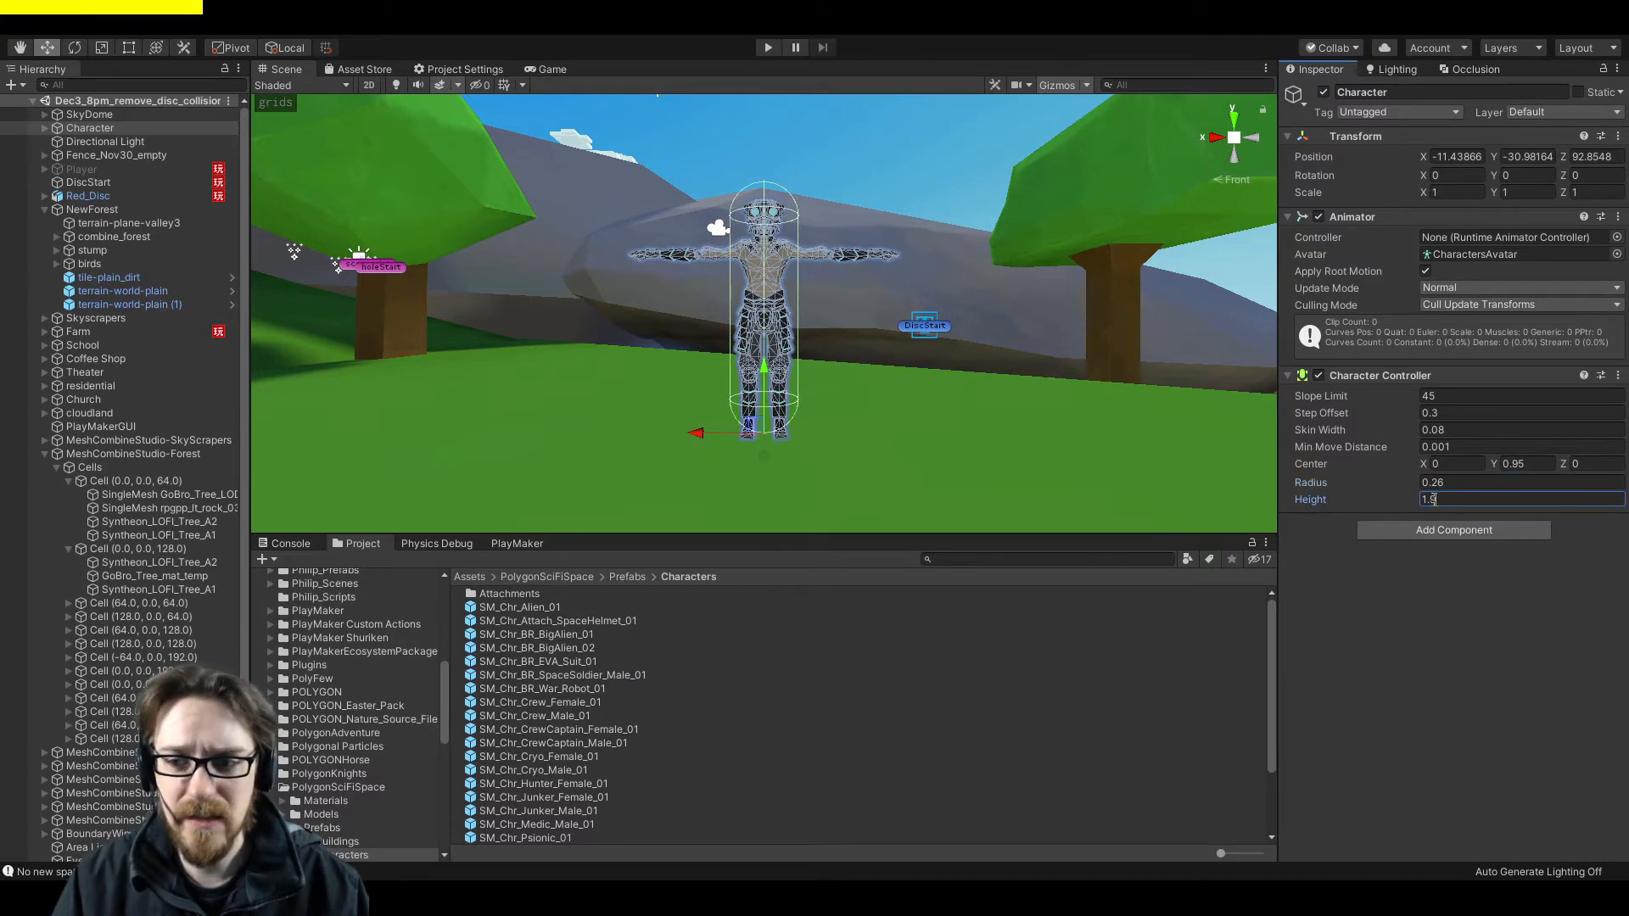
# Try a Height of 1.8 for the Character Controller's capsule and set it back to 1.9.
pyautogui.press('BackSpace')
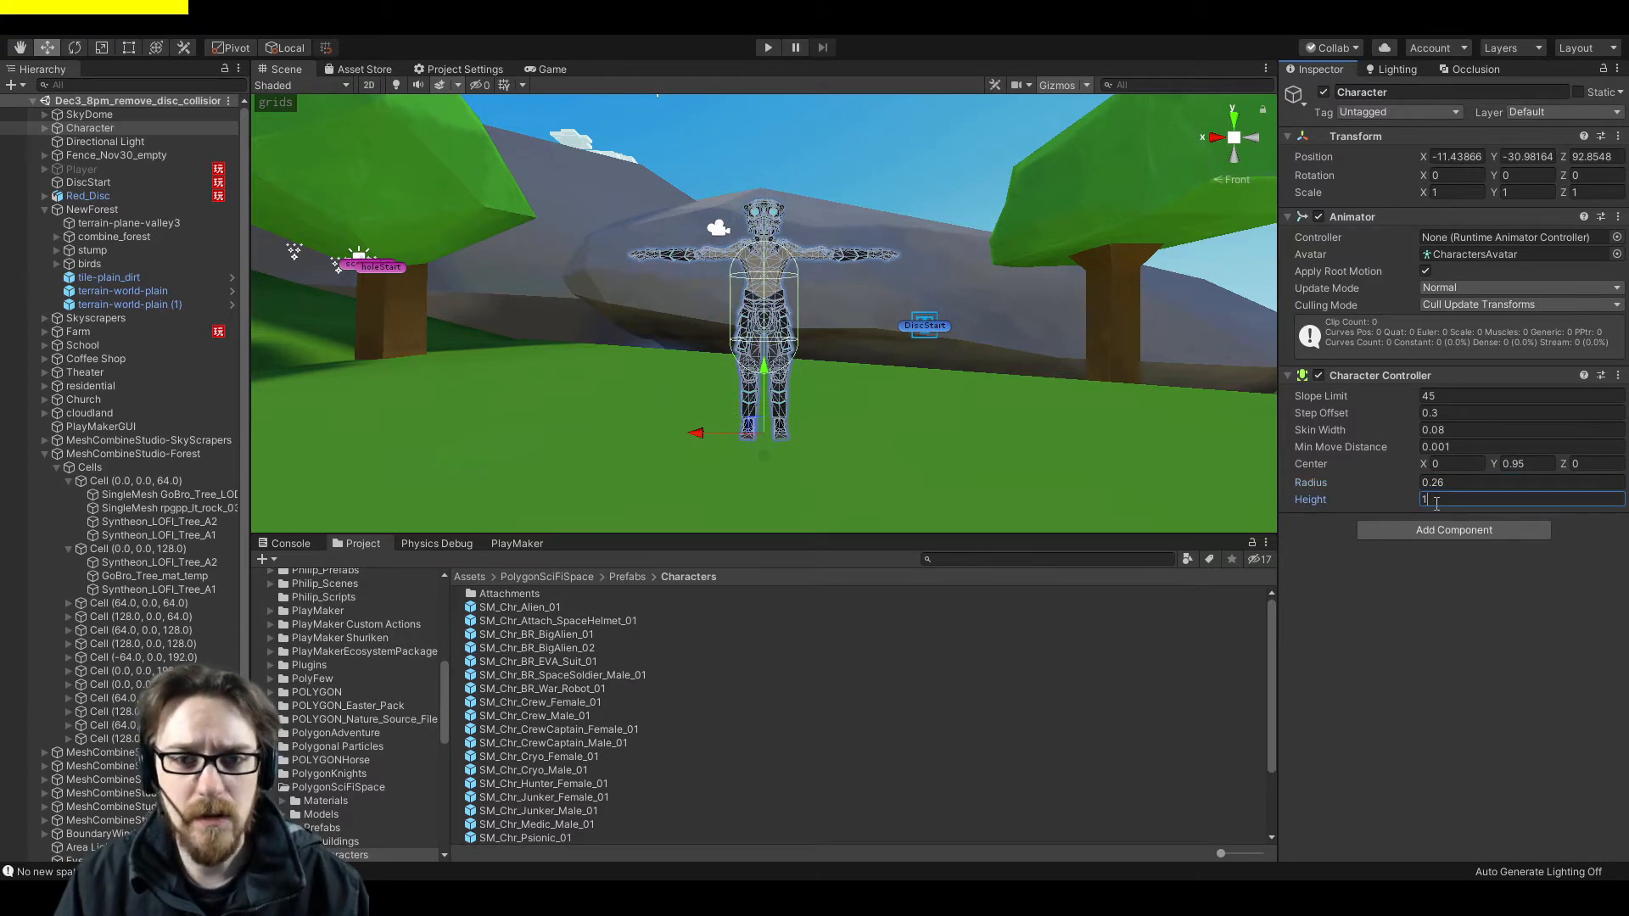
pyautogui.write('8')
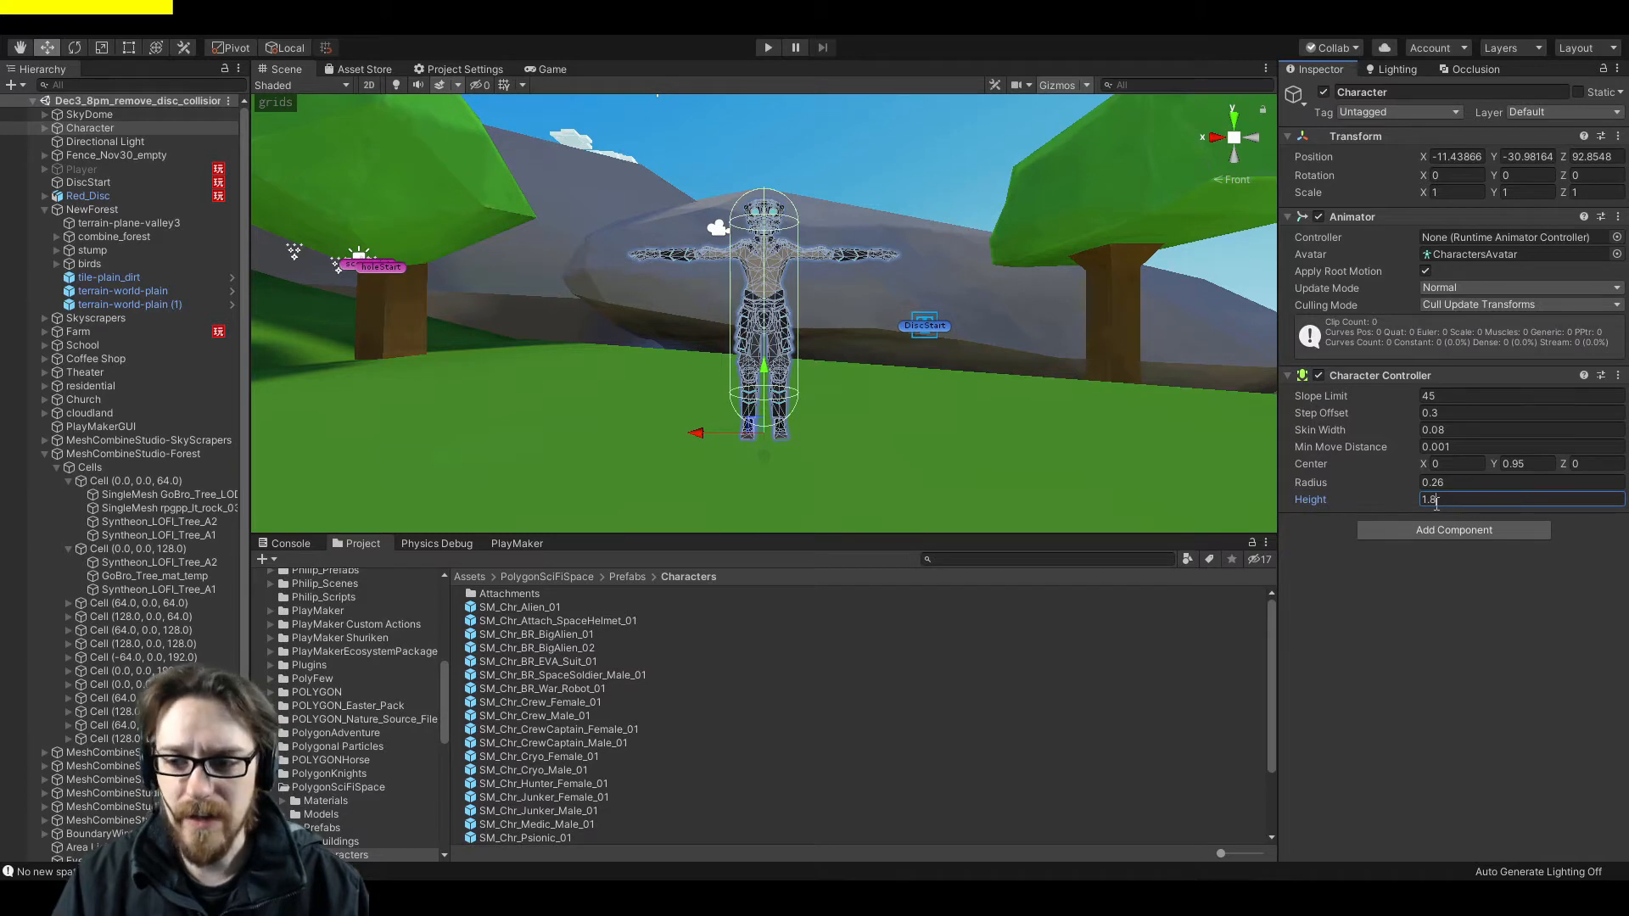
pyautogui.press('BackSpace')
pyautogui.write('9')
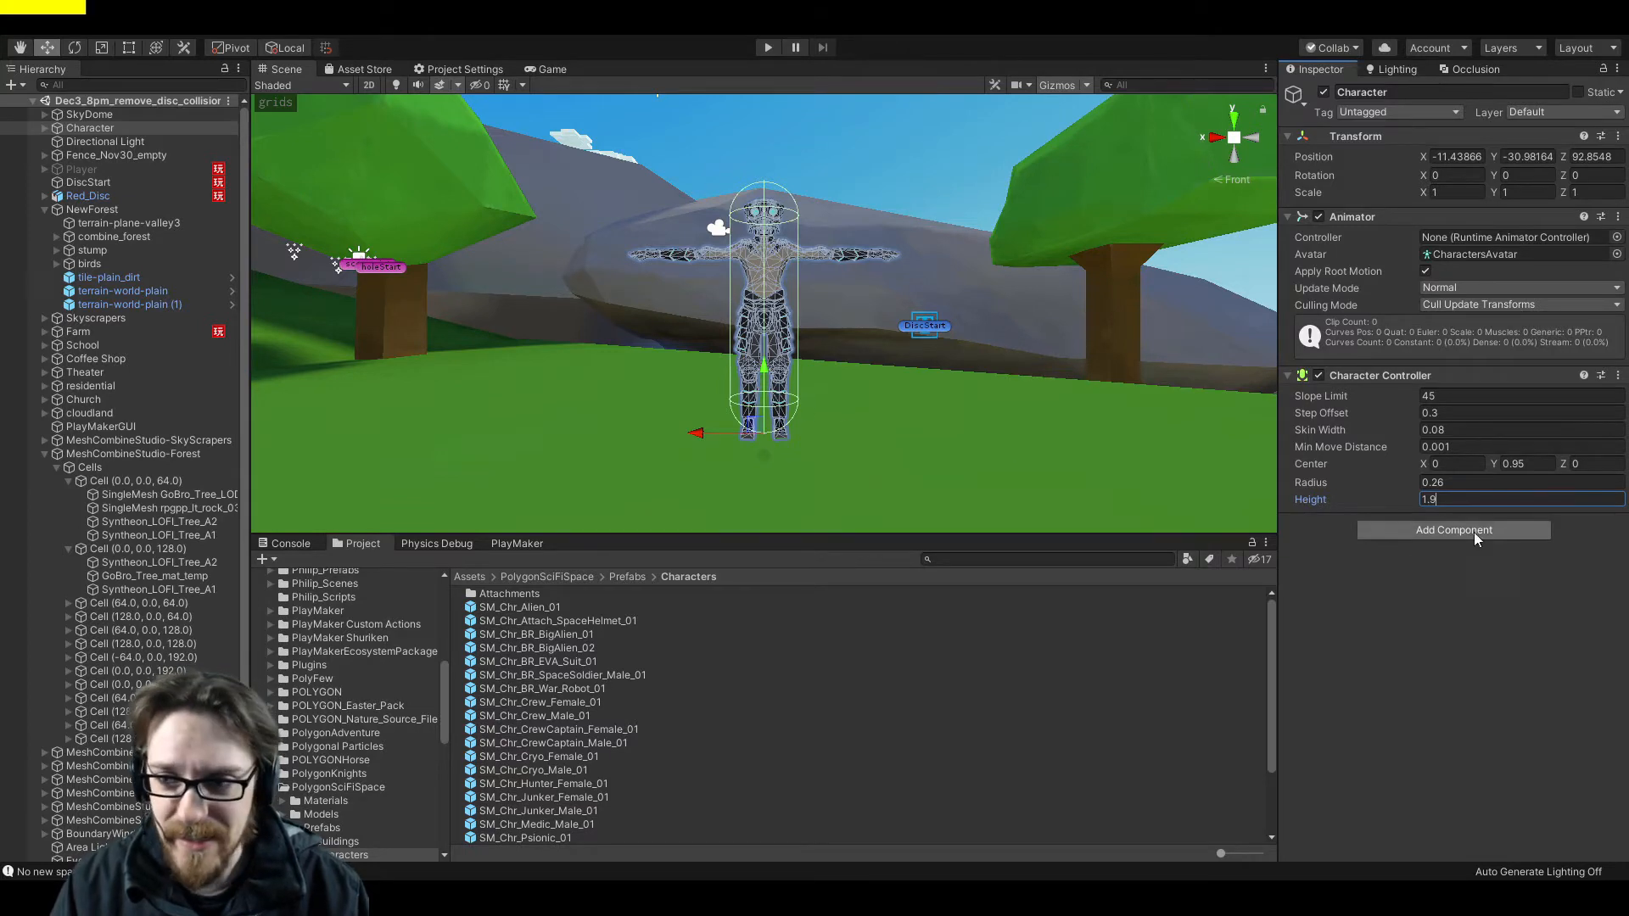
# Lower the Character Controller's capsule to the feet by setting its Center Y to 0.89.
pyautogui.click(1499, 463)
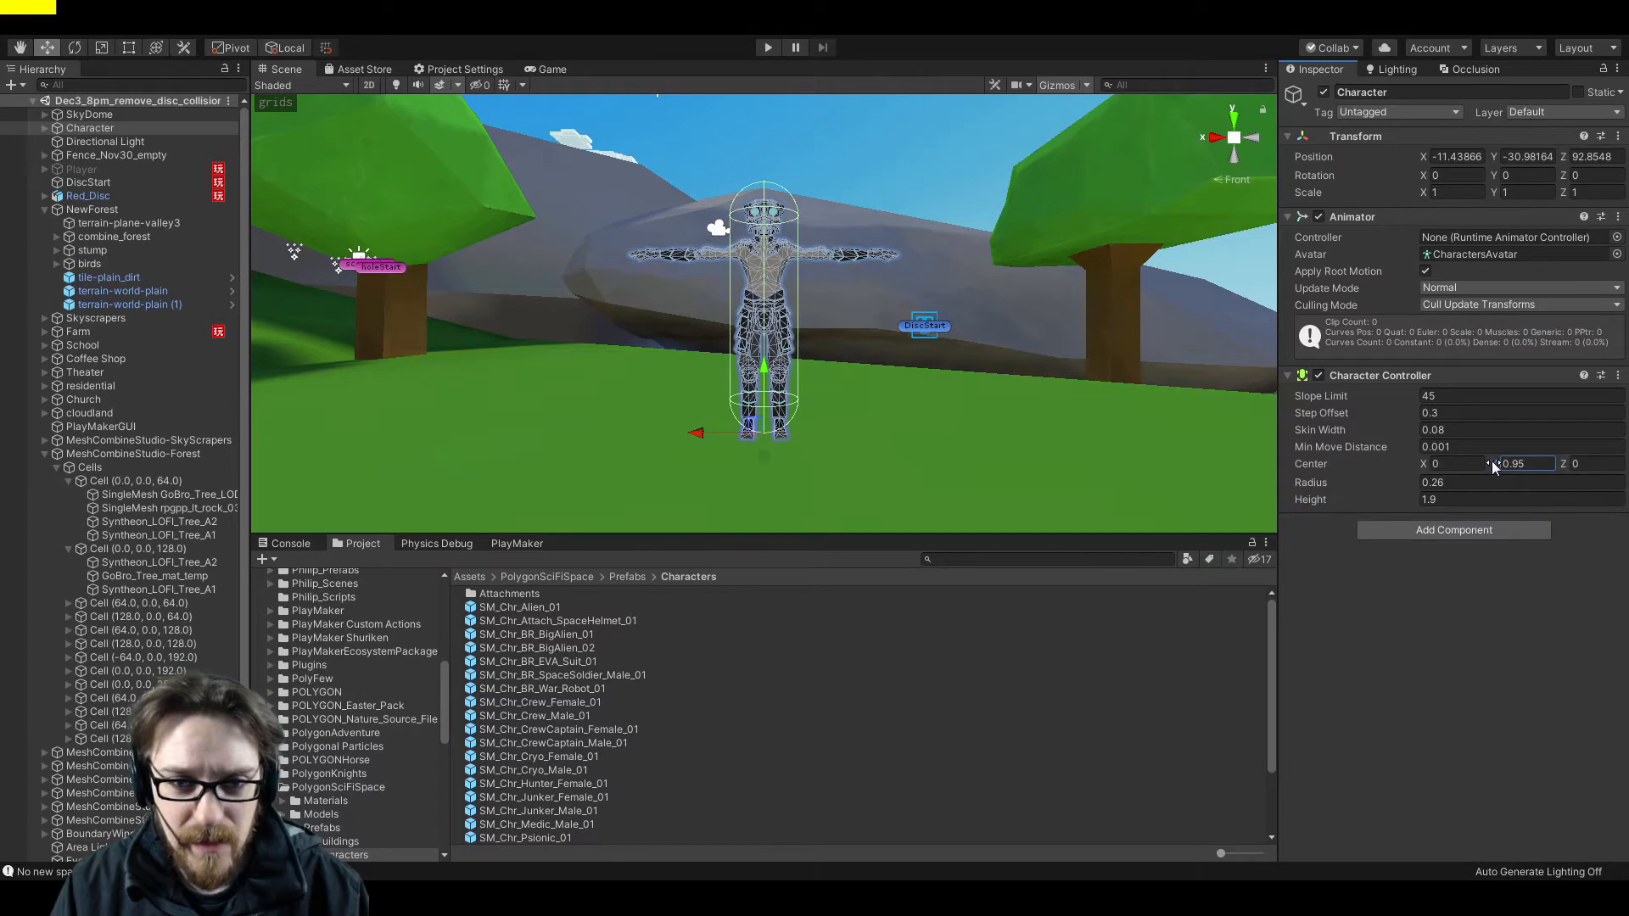
pyautogui.moveTo(1492, 463); pyautogui.dragTo(1490, 463)
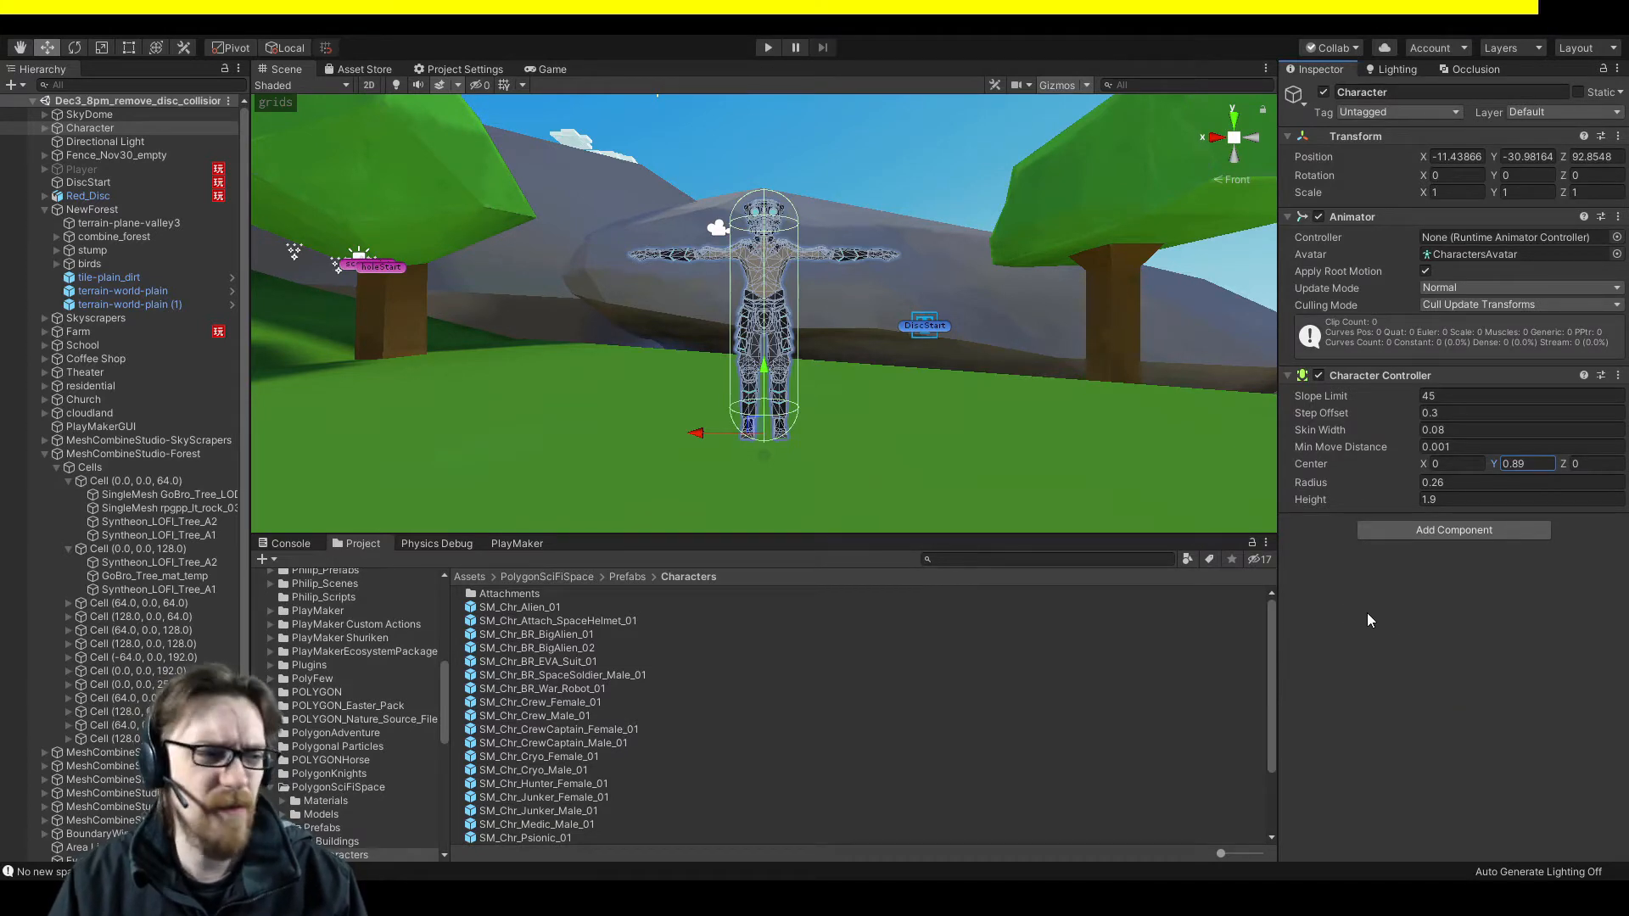
pyautogui.click(1446, 648)
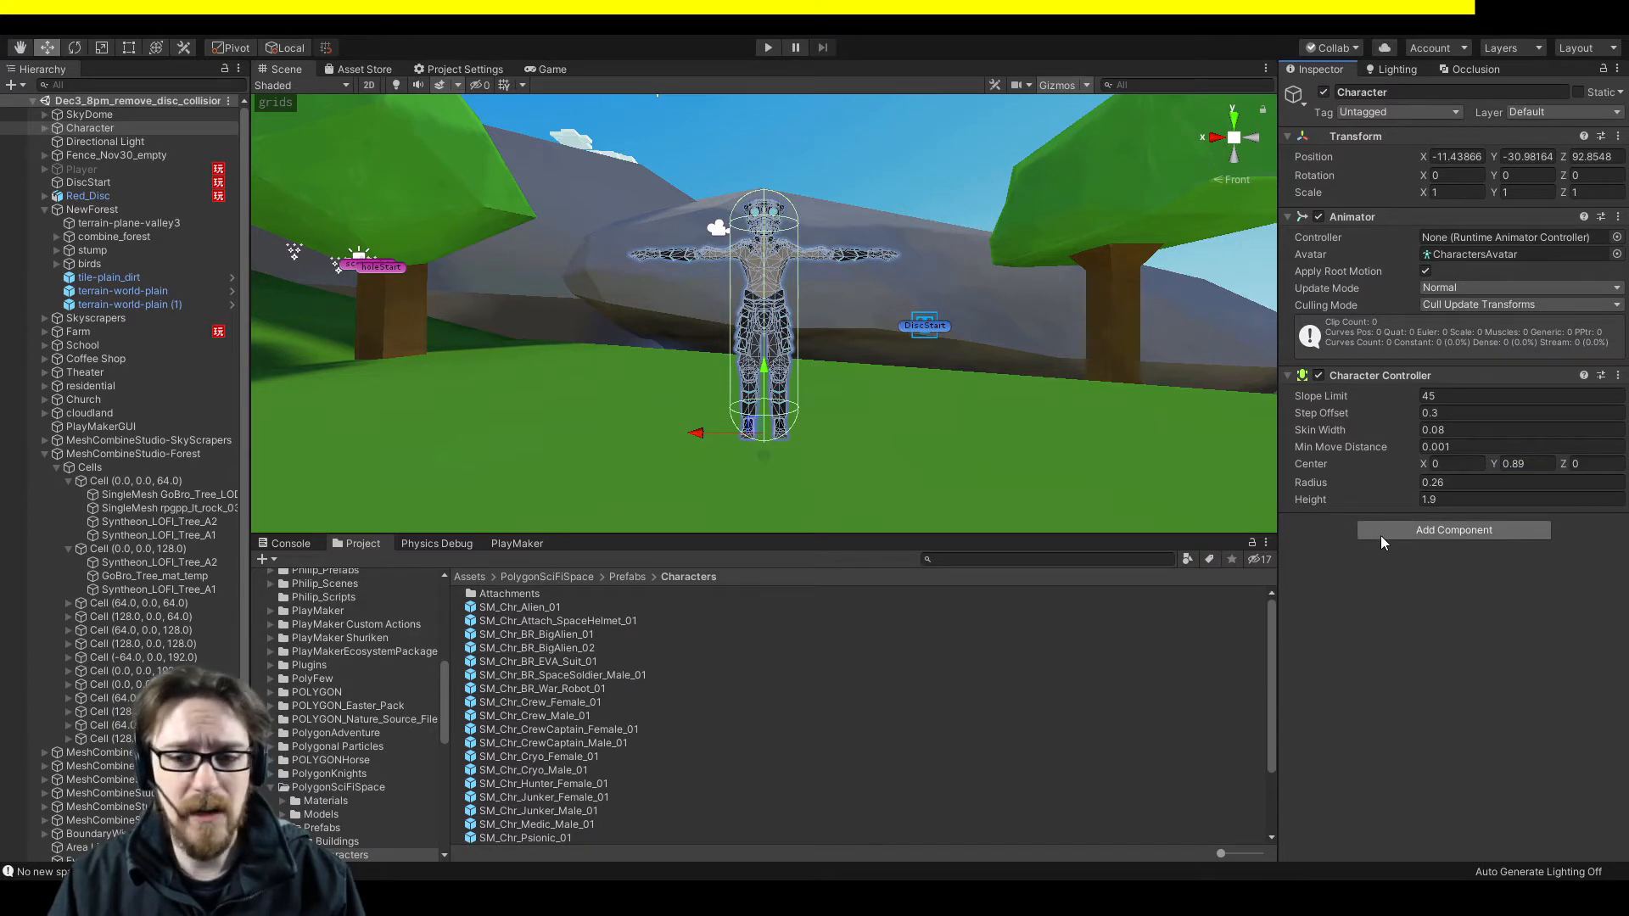
# Add a PlayMaker FSM to the Character object and name it Movement.
pyautogui.click(517, 544)
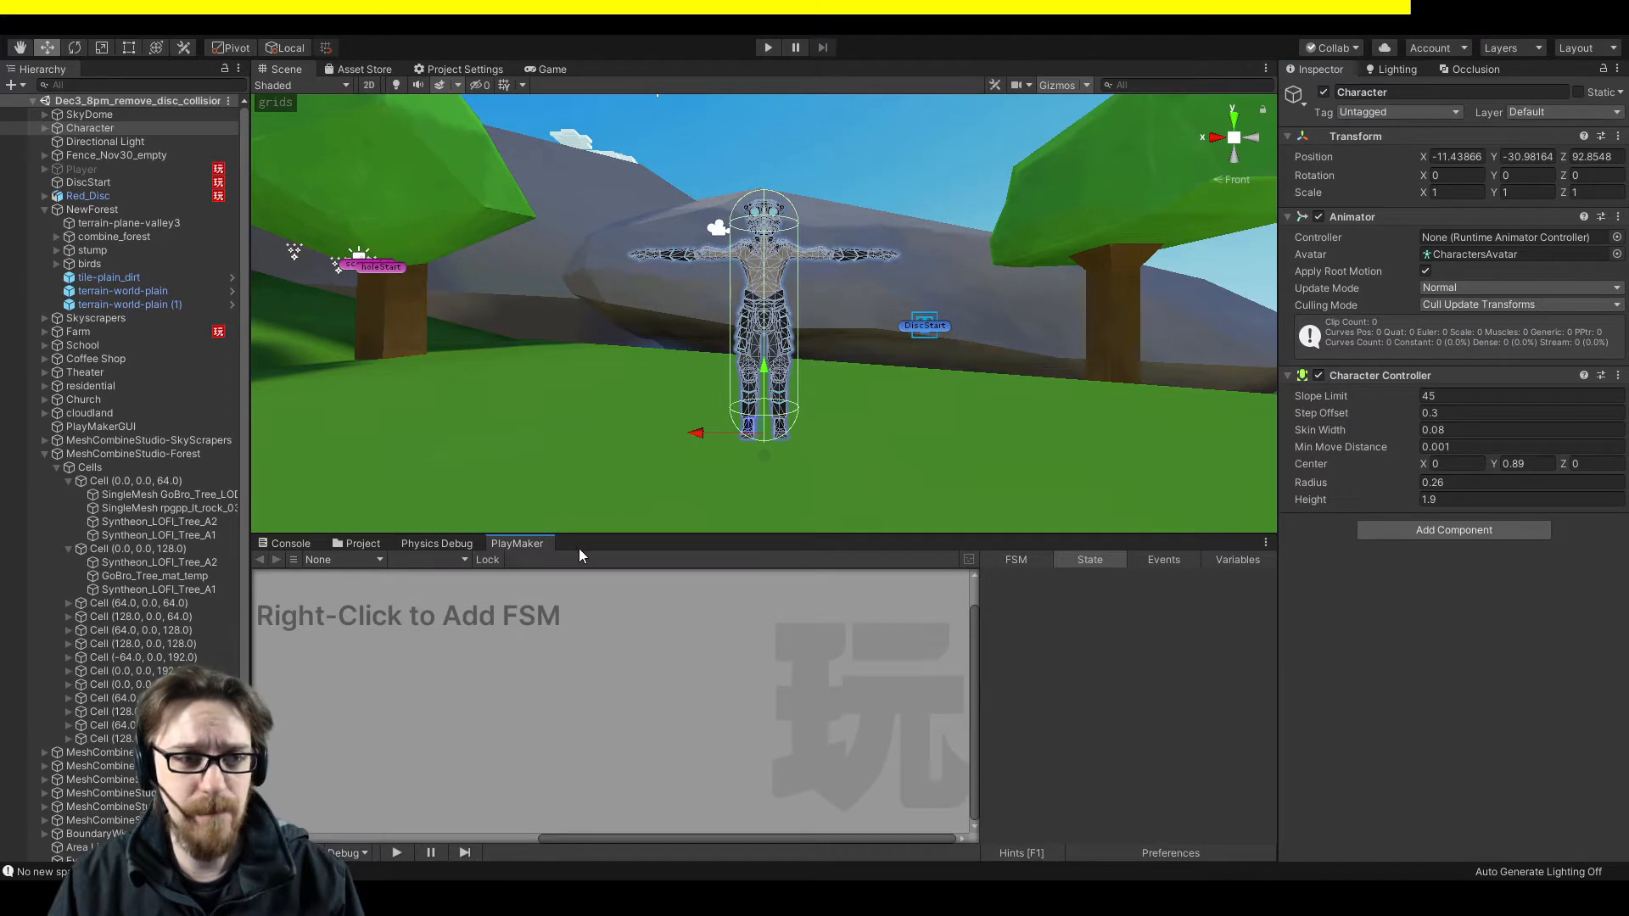
pyautogui.rightClick(431, 629)
pyautogui.click(441, 636)
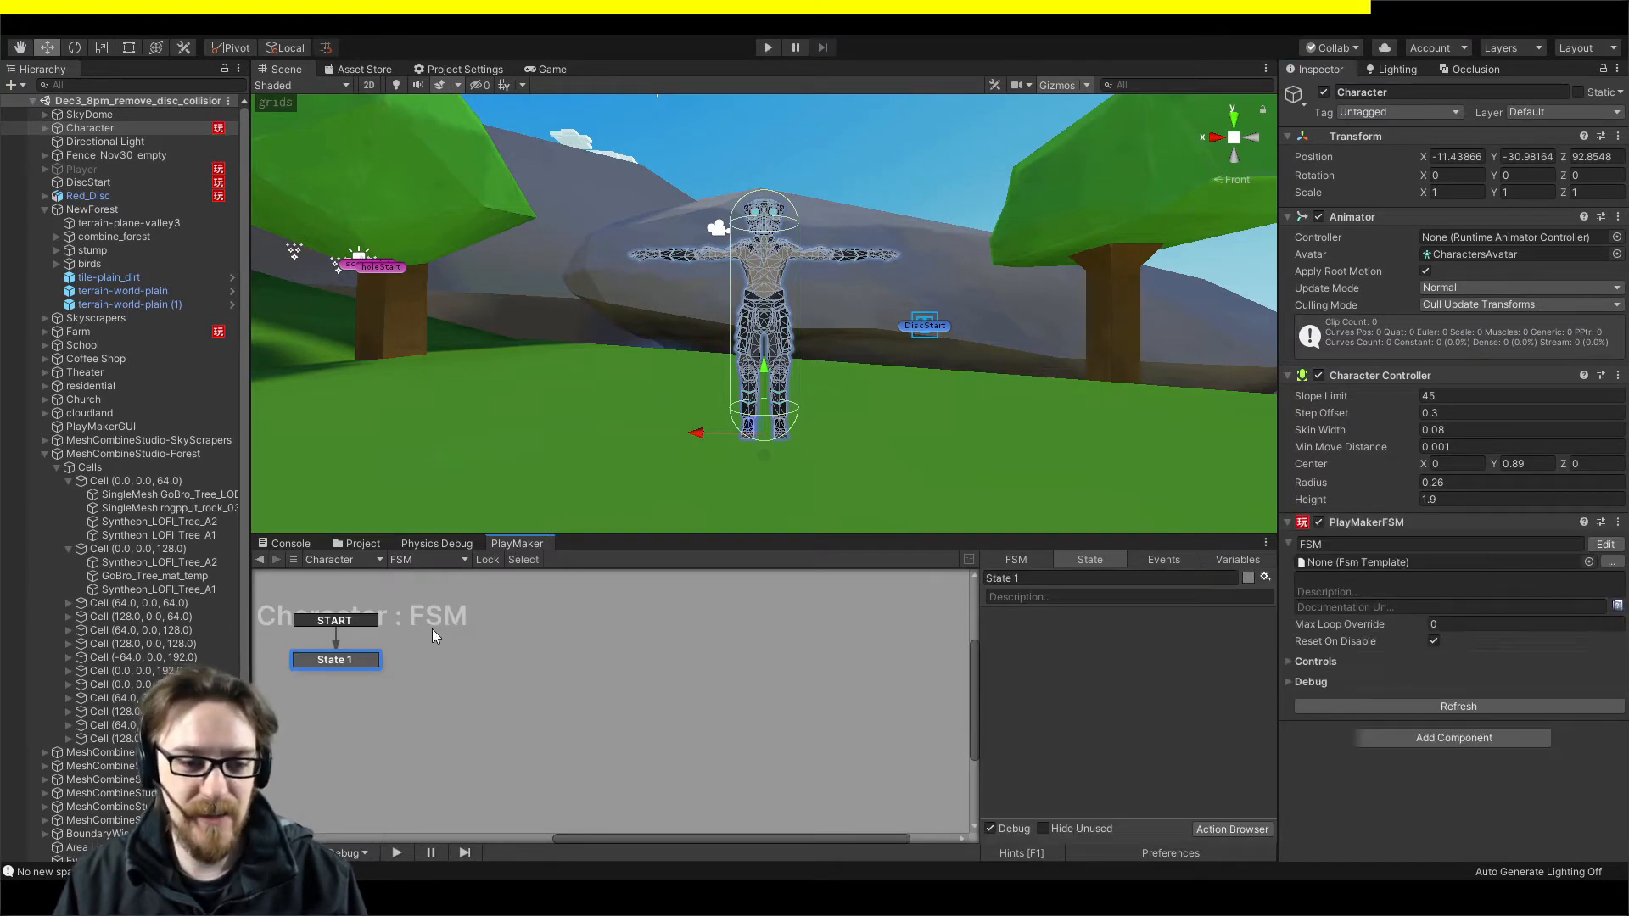
pyautogui.click(1015, 561)
pyautogui.click(1037, 579)
pyautogui.doubleClick(1039, 579)
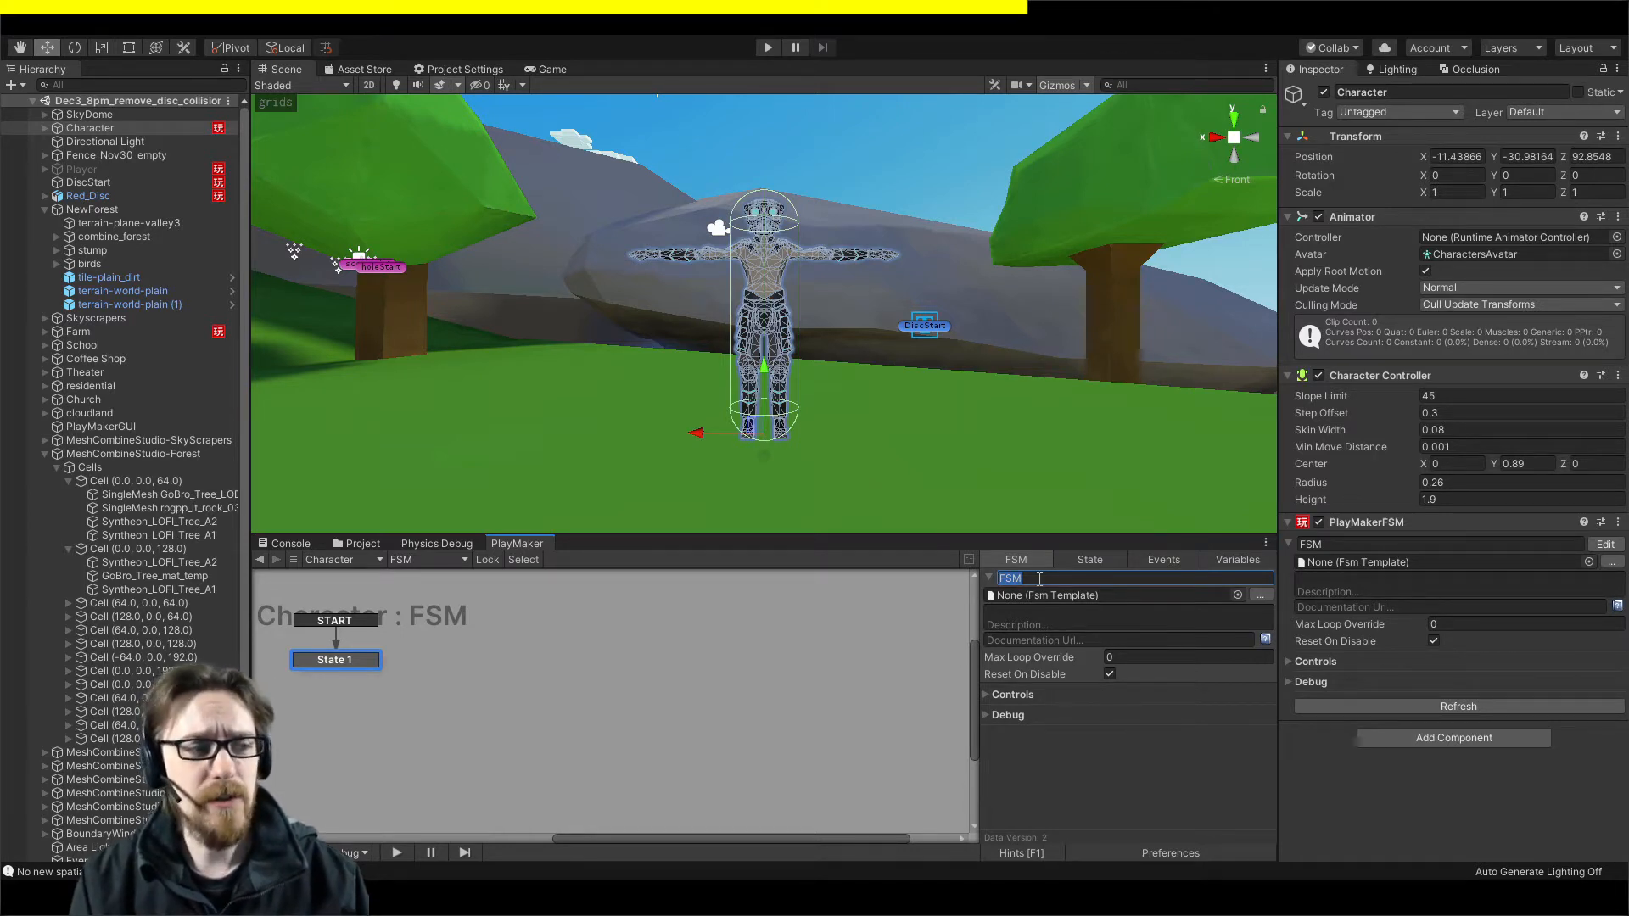
pyautogui.write('Movement')
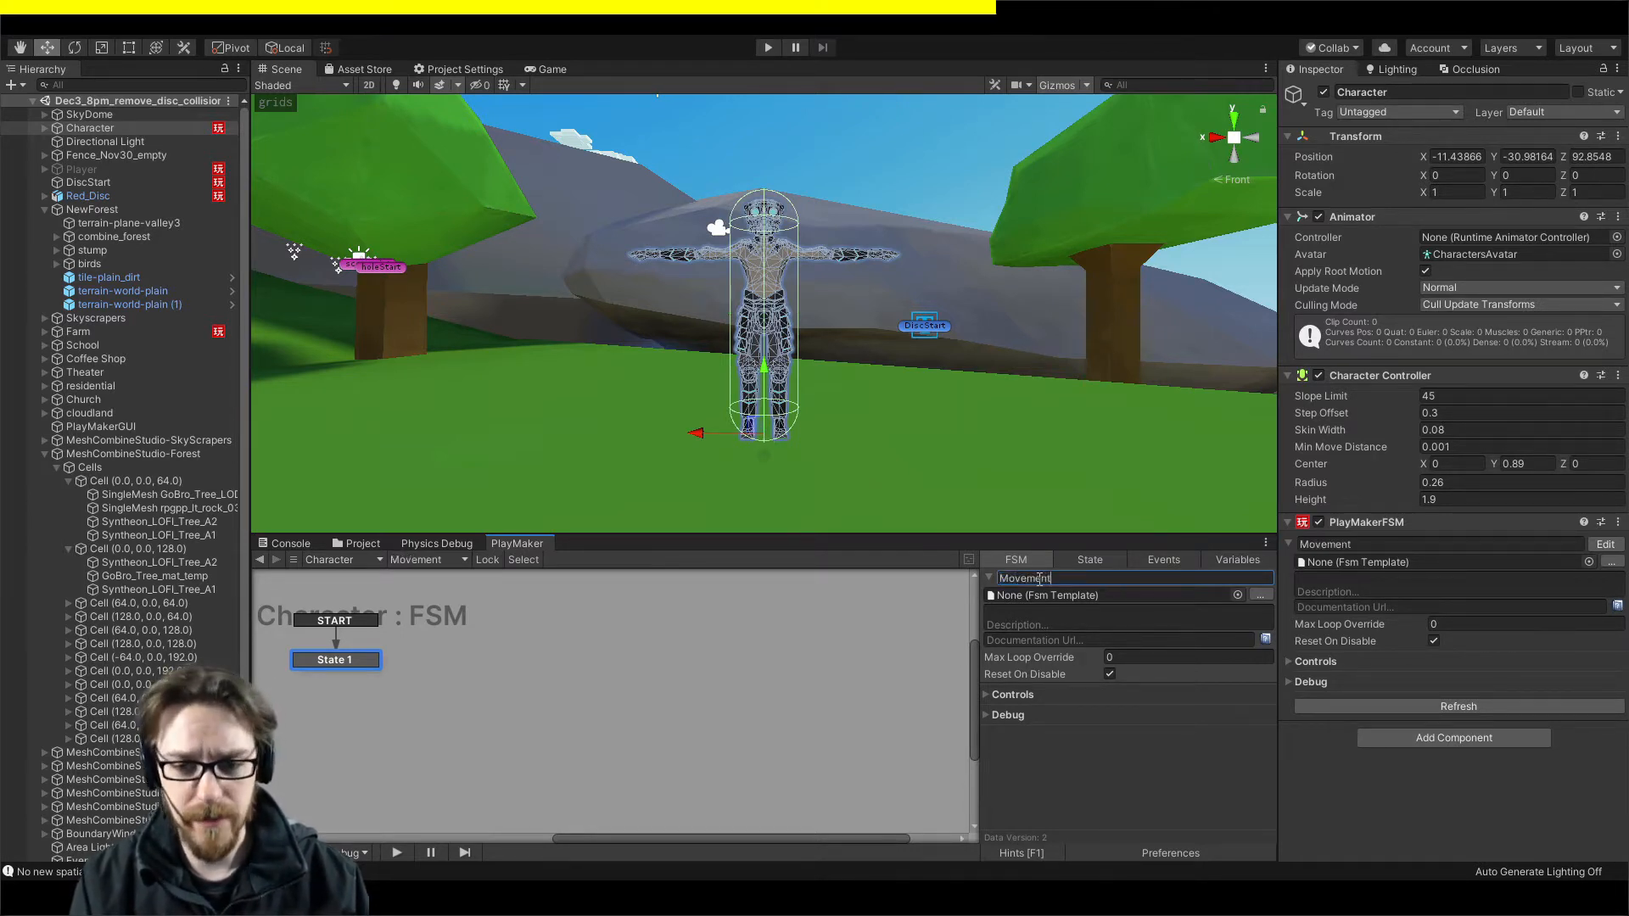
pyautogui.press('Return')
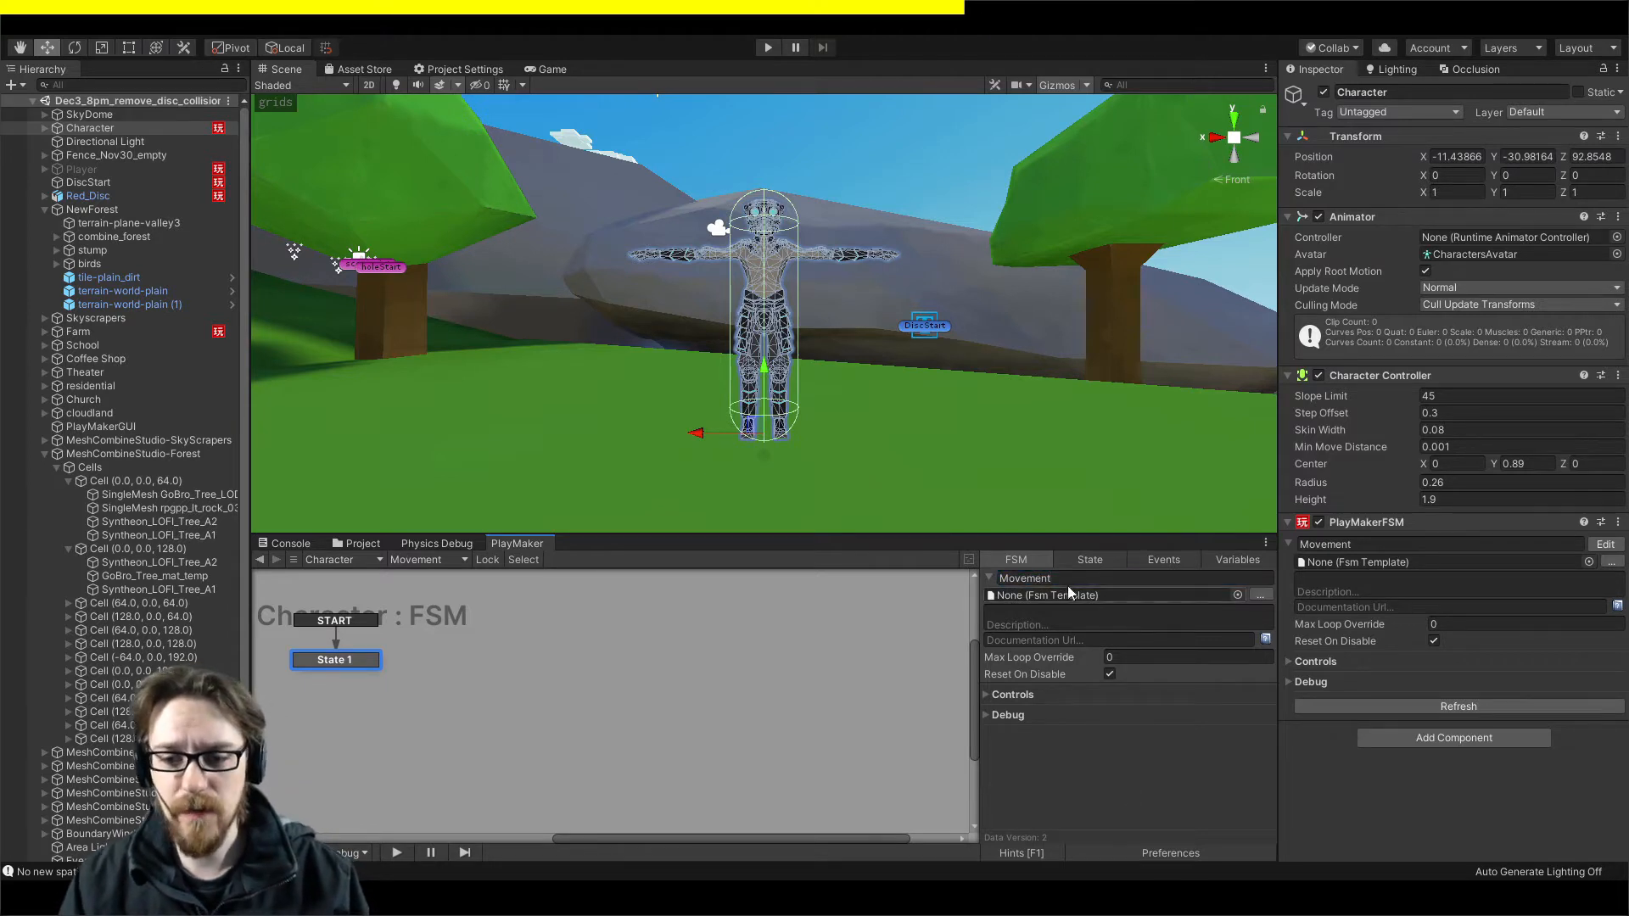
# Add a second PlayMaker FSM to the Character object and name it Gravity.
pyautogui.click(420, 558)
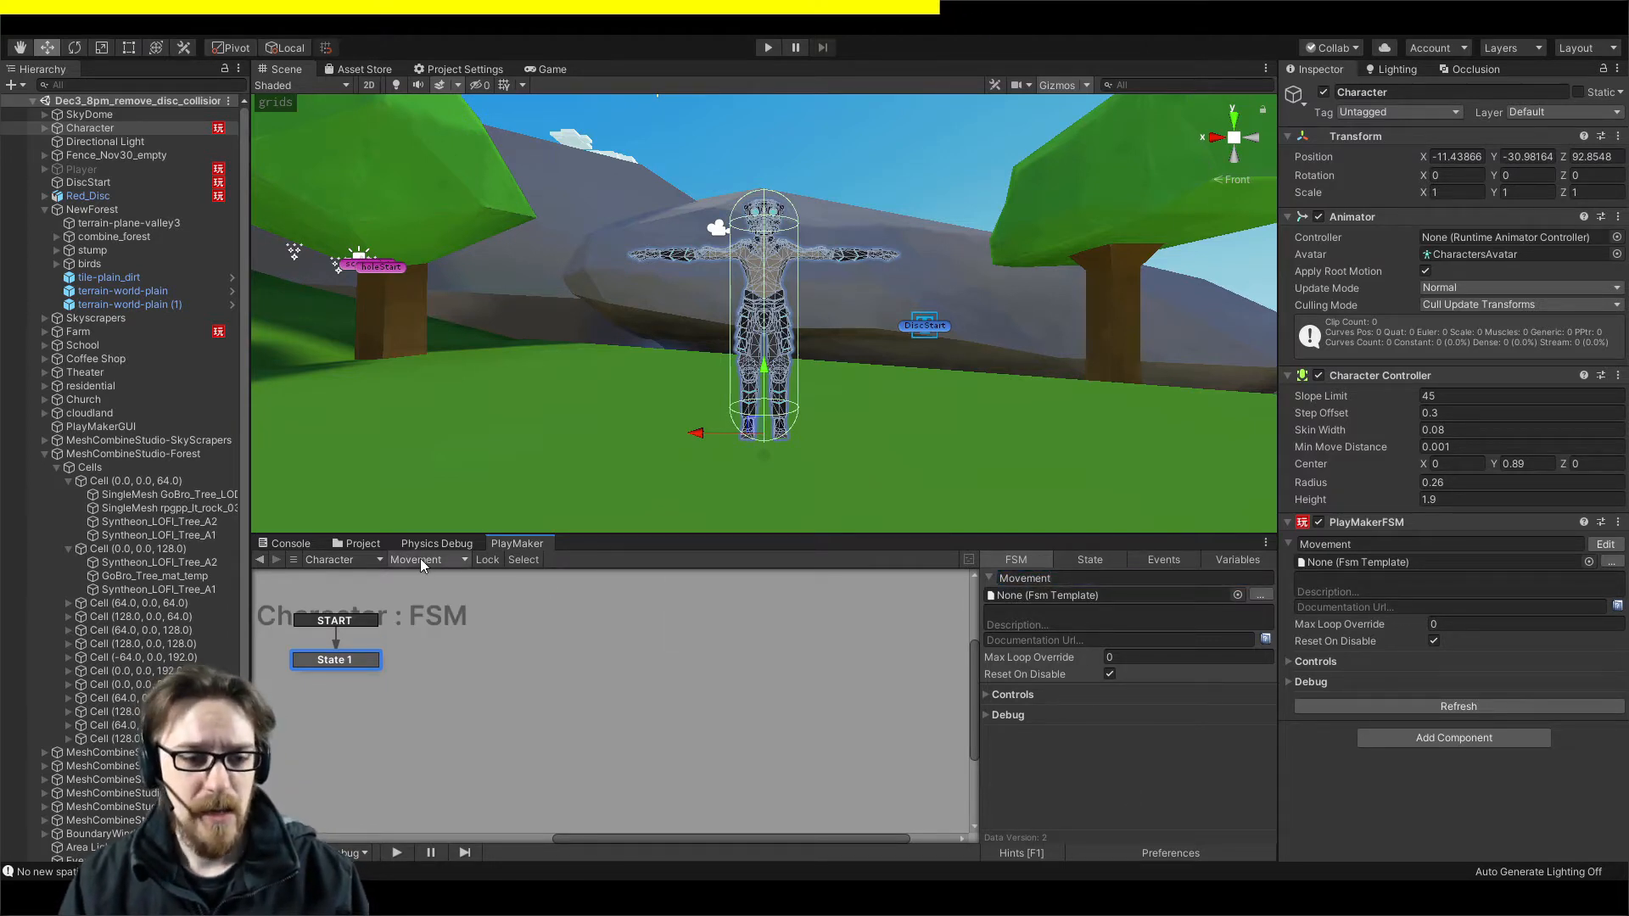
pyautogui.click(454, 593)
pyautogui.click(1026, 560)
pyautogui.click(1046, 579)
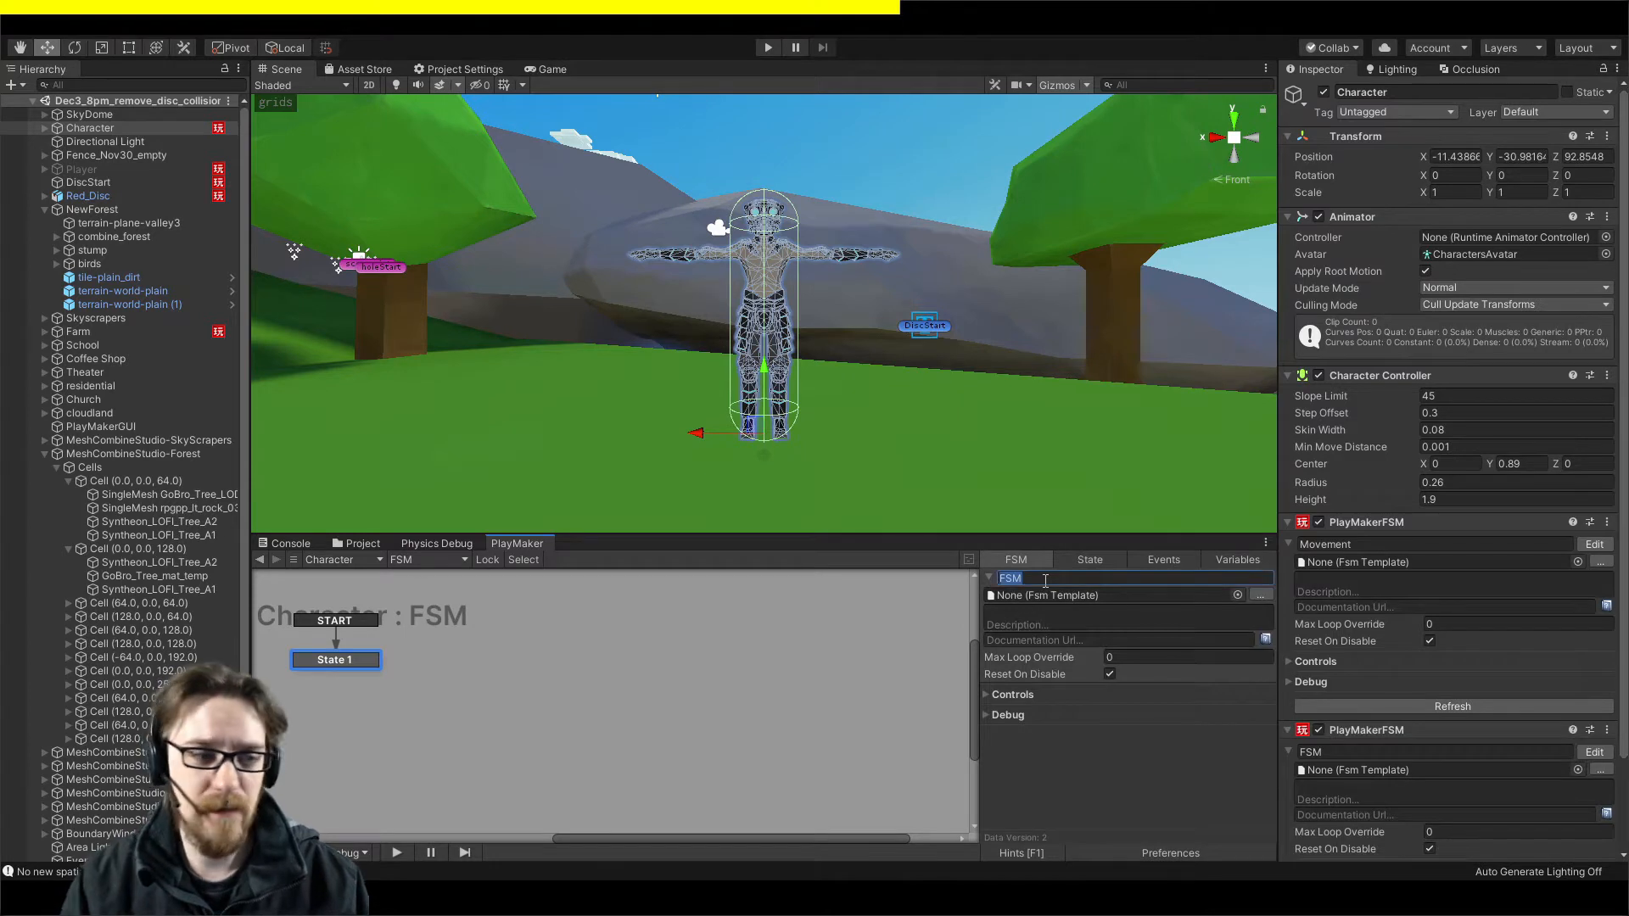
pyautogui.write('Gravity')
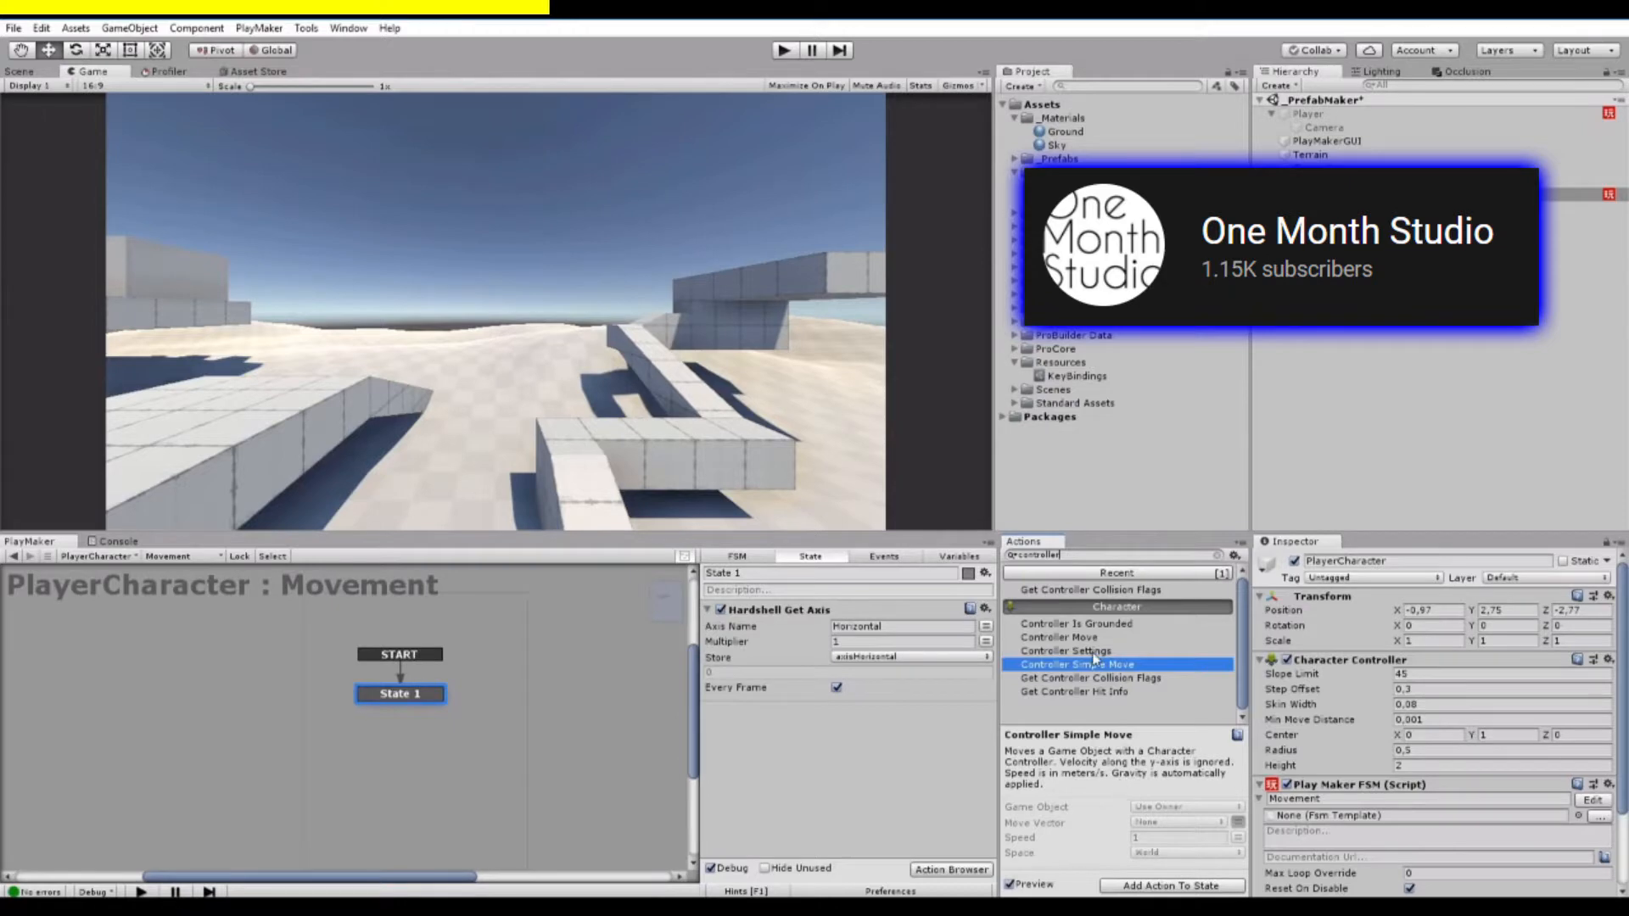
# Add a third PlayMaker FSM to the Character object and name it Jump.
pyautogui.click(1067, 651)
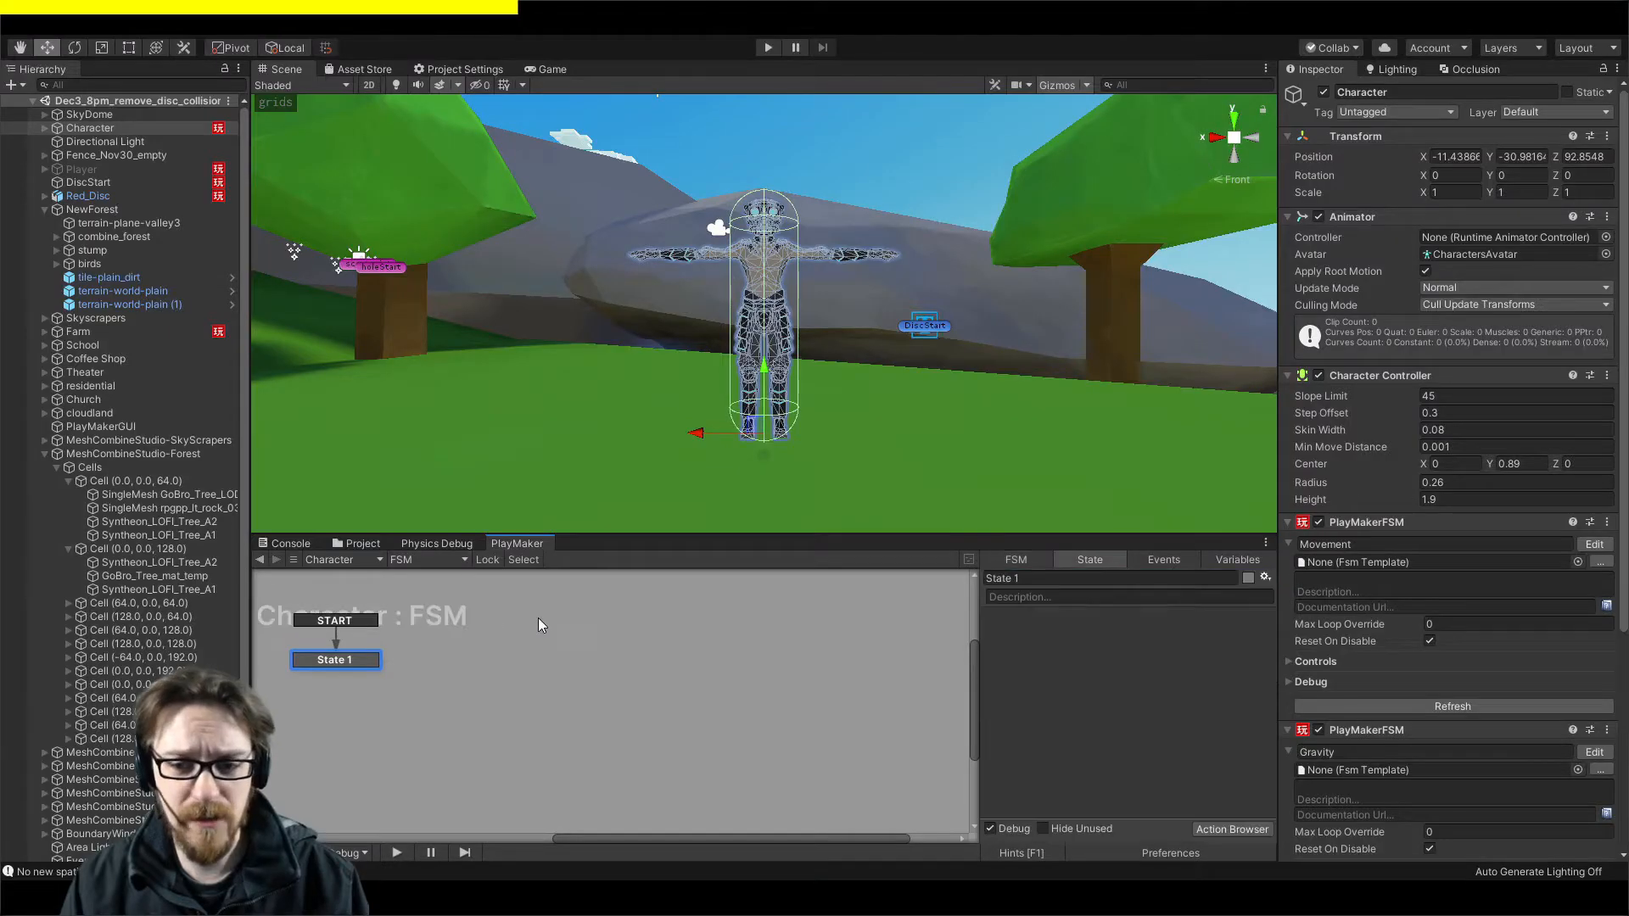
pyautogui.click(1007, 563)
pyautogui.click(1032, 578)
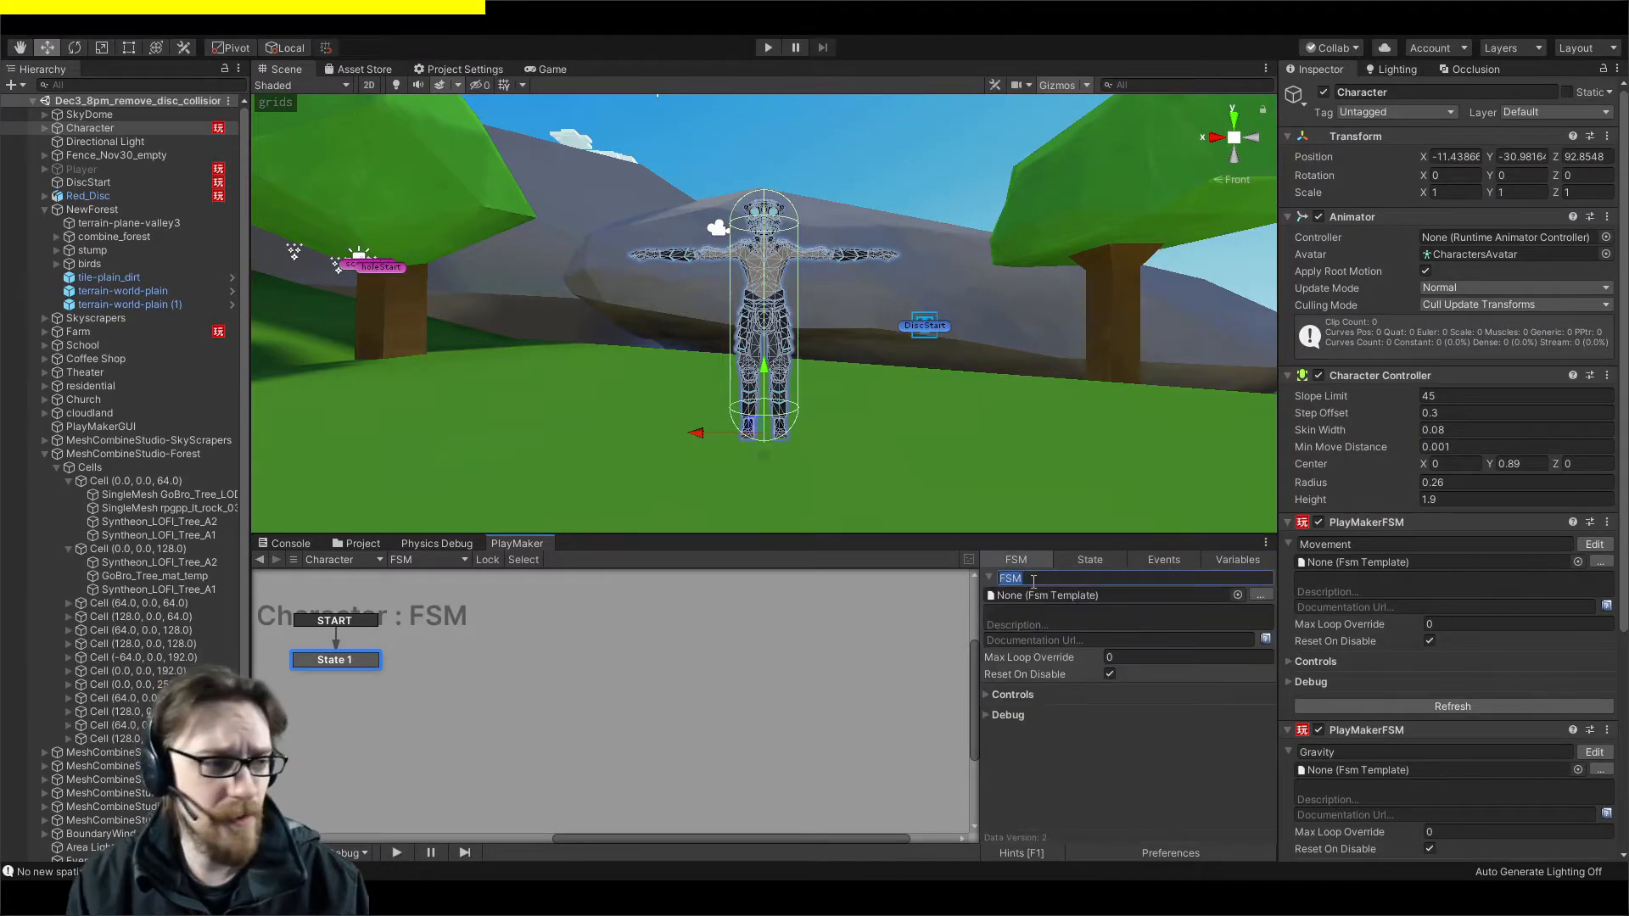
pyautogui.write('Jump')
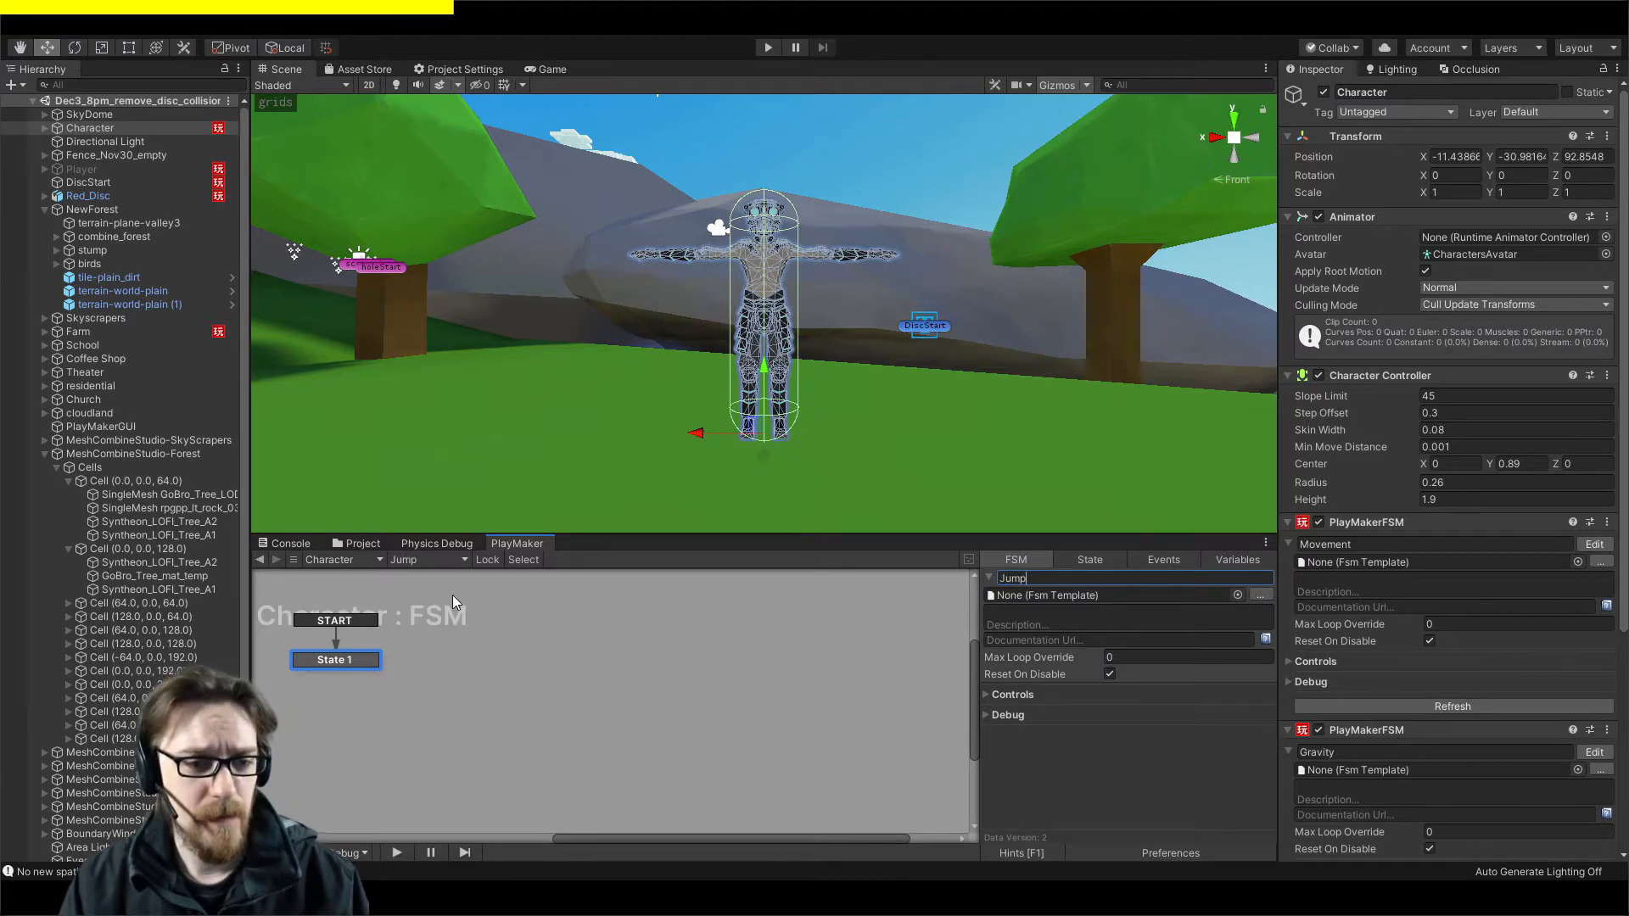
# Add a fourth PlayMaker FSM to the Character object and rename its State 1 as Mouse Look.
pyautogui.click(496, 634)
pyautogui.click(1025, 578)
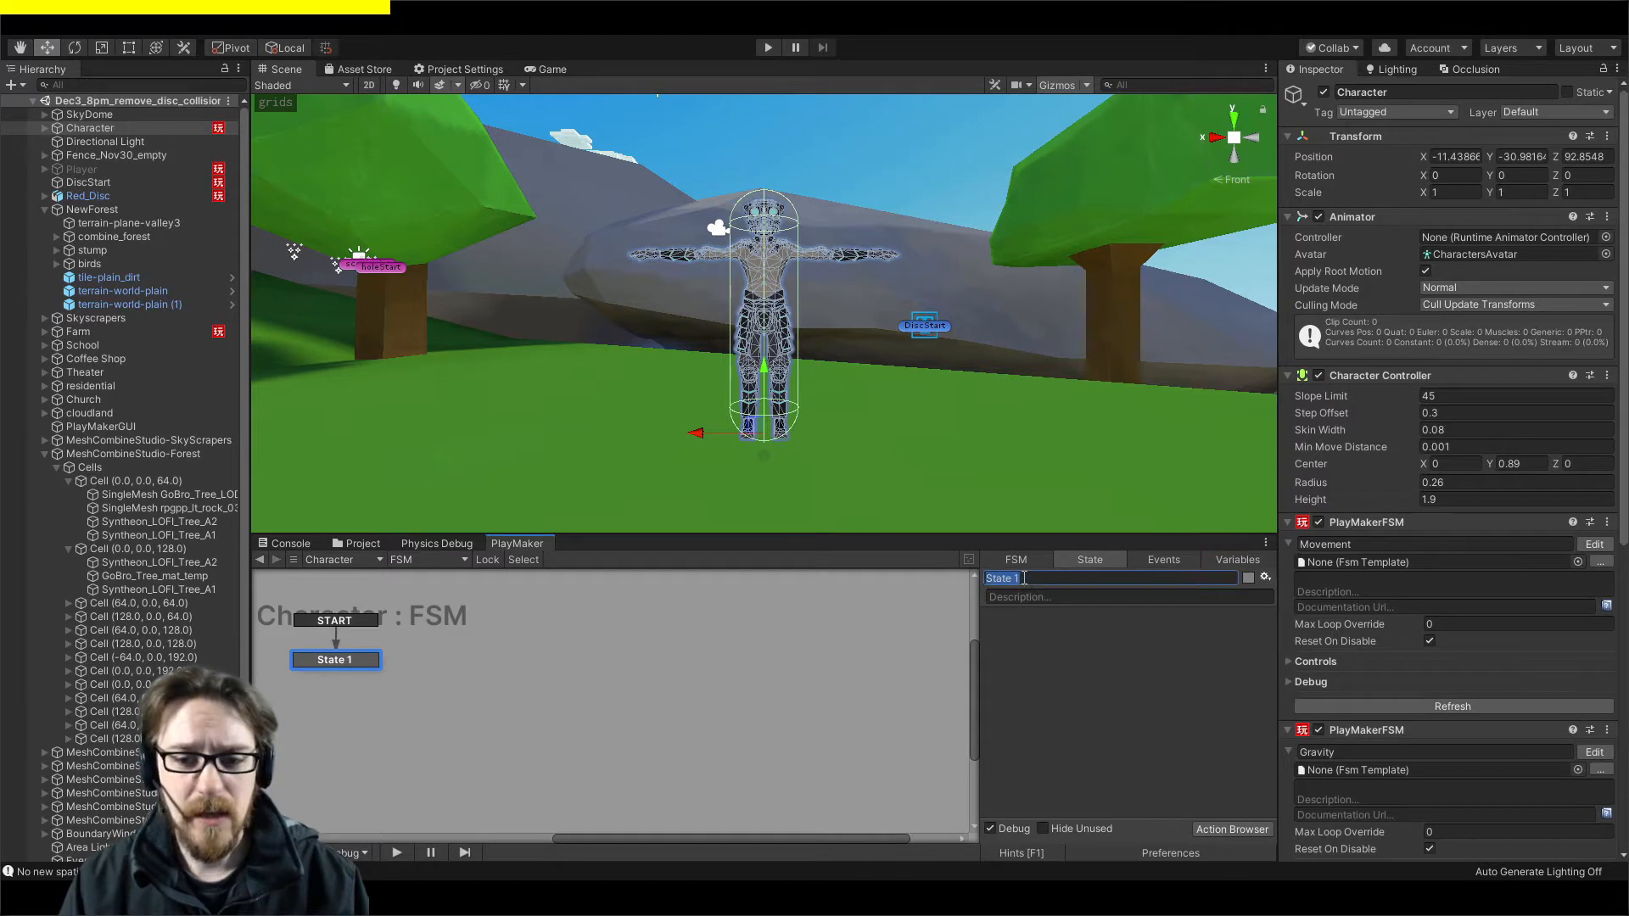
pyautogui.write('Mouse ')
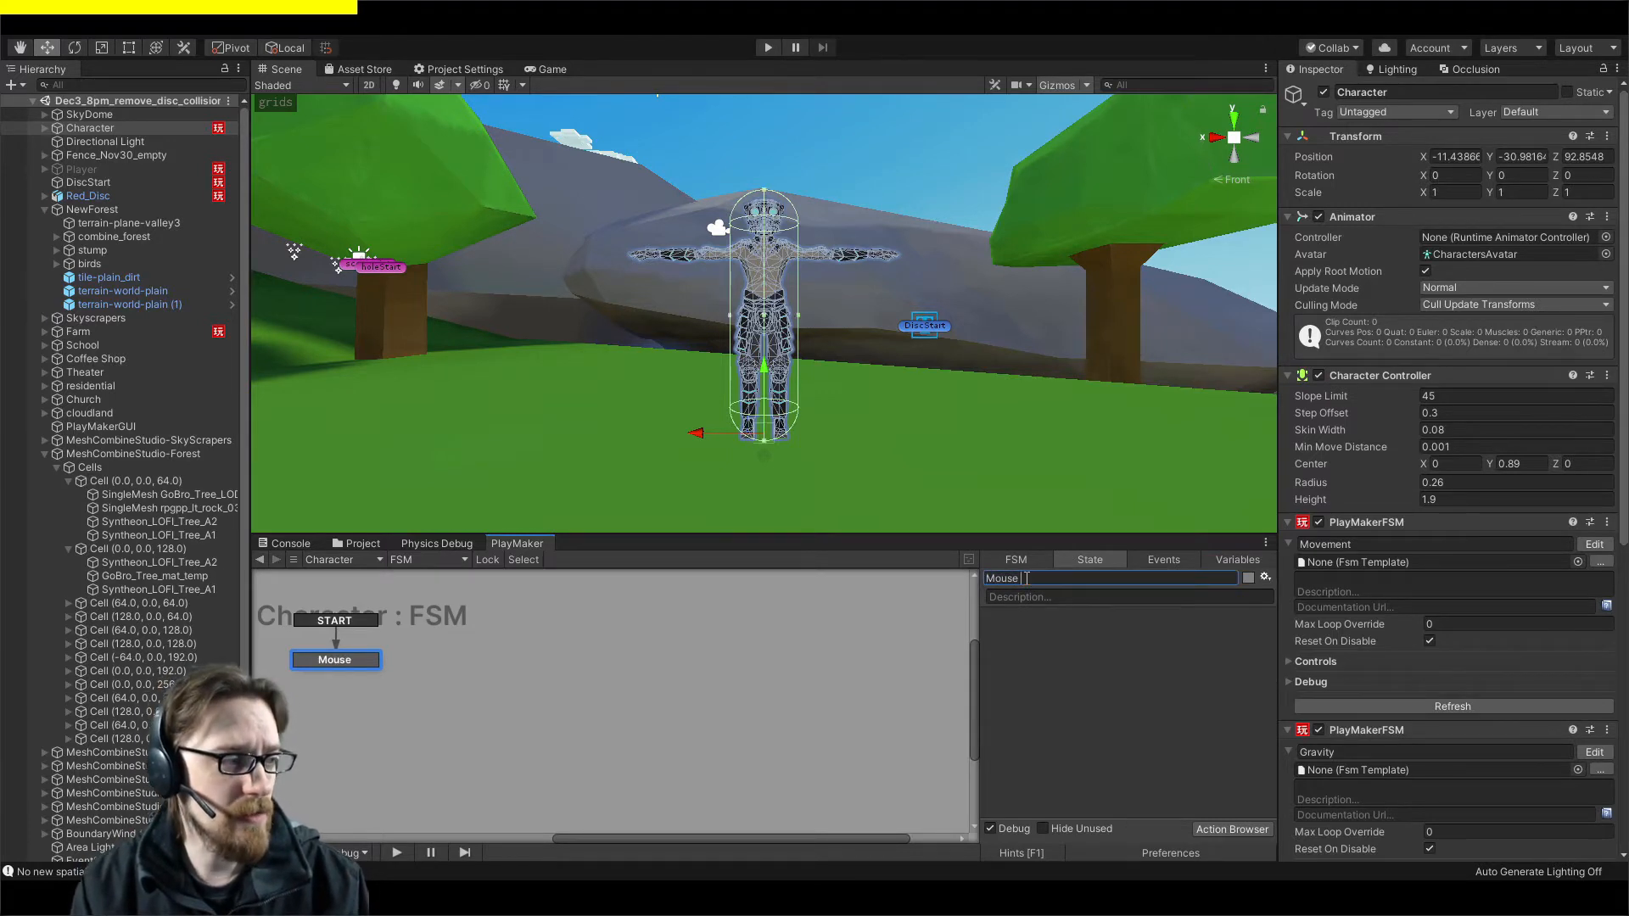
pyautogui.write('Look')
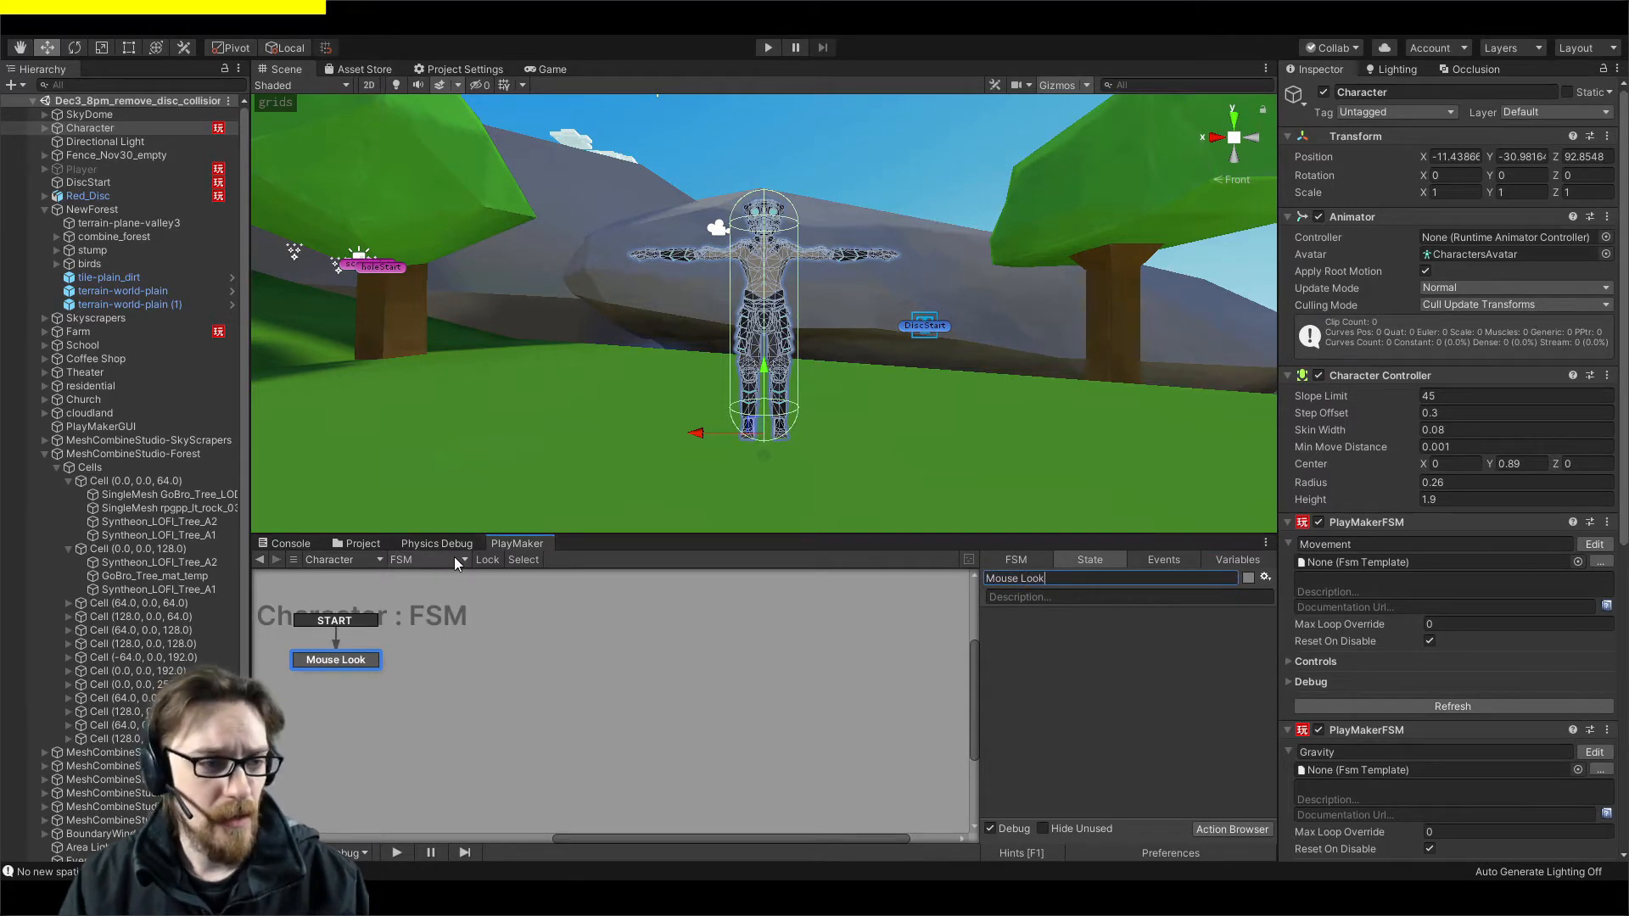
# Add a fifth PlayMaker FSM to the Character object and name it Sprint.
pyautogui.click(556, 647)
pyautogui.click(1027, 561)
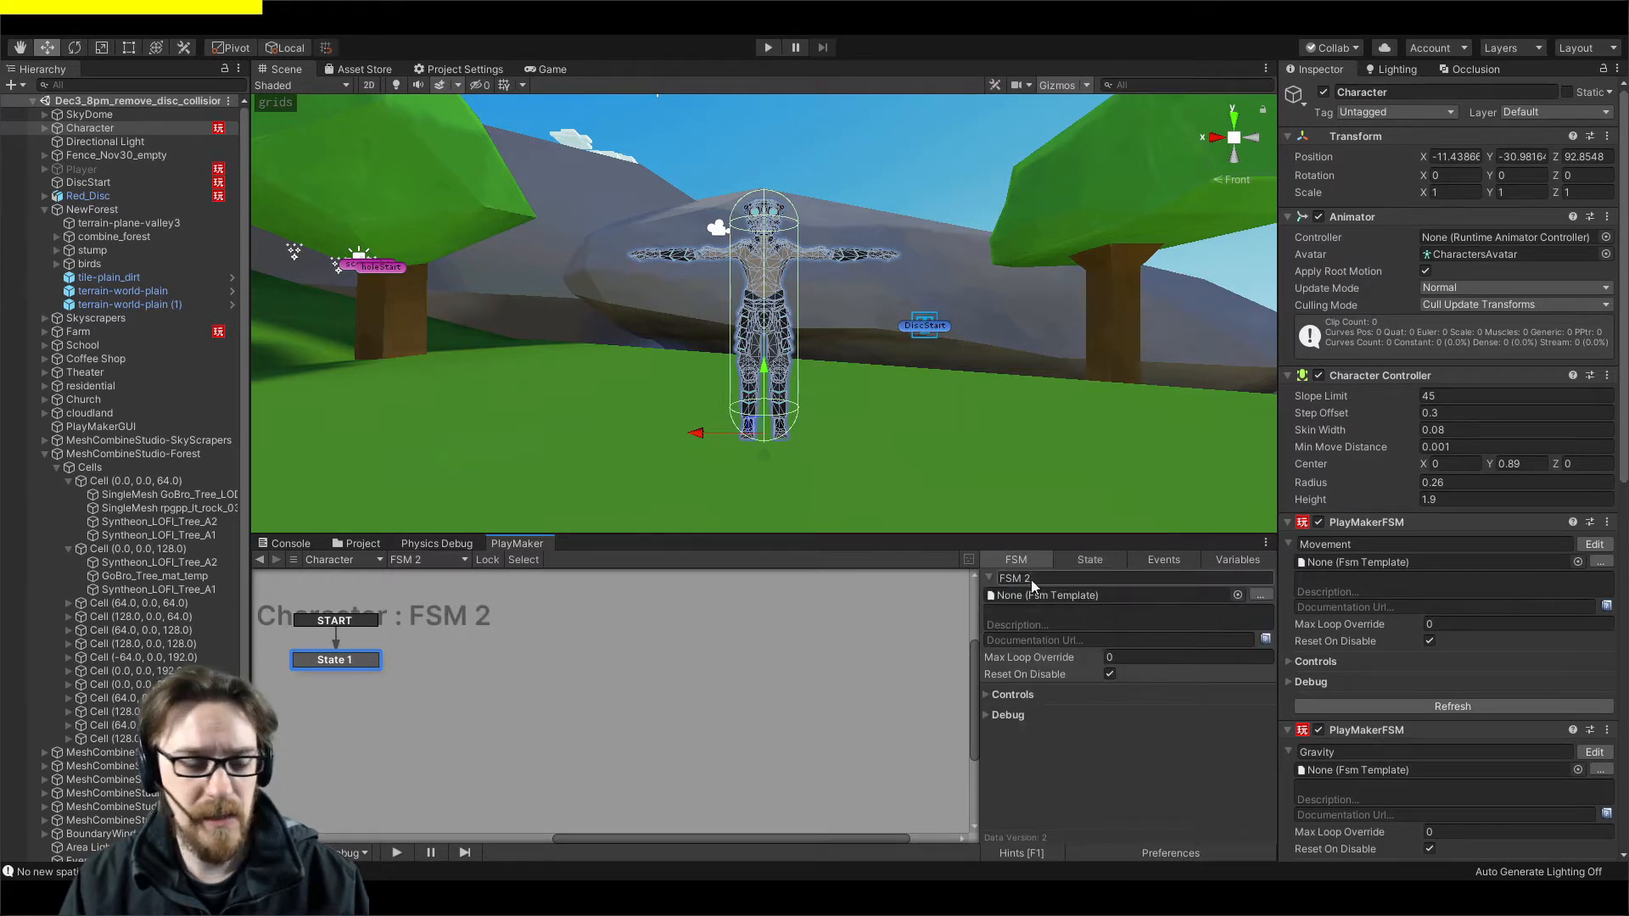
pyautogui.click(1034, 579)
pyautogui.write('Sprint')
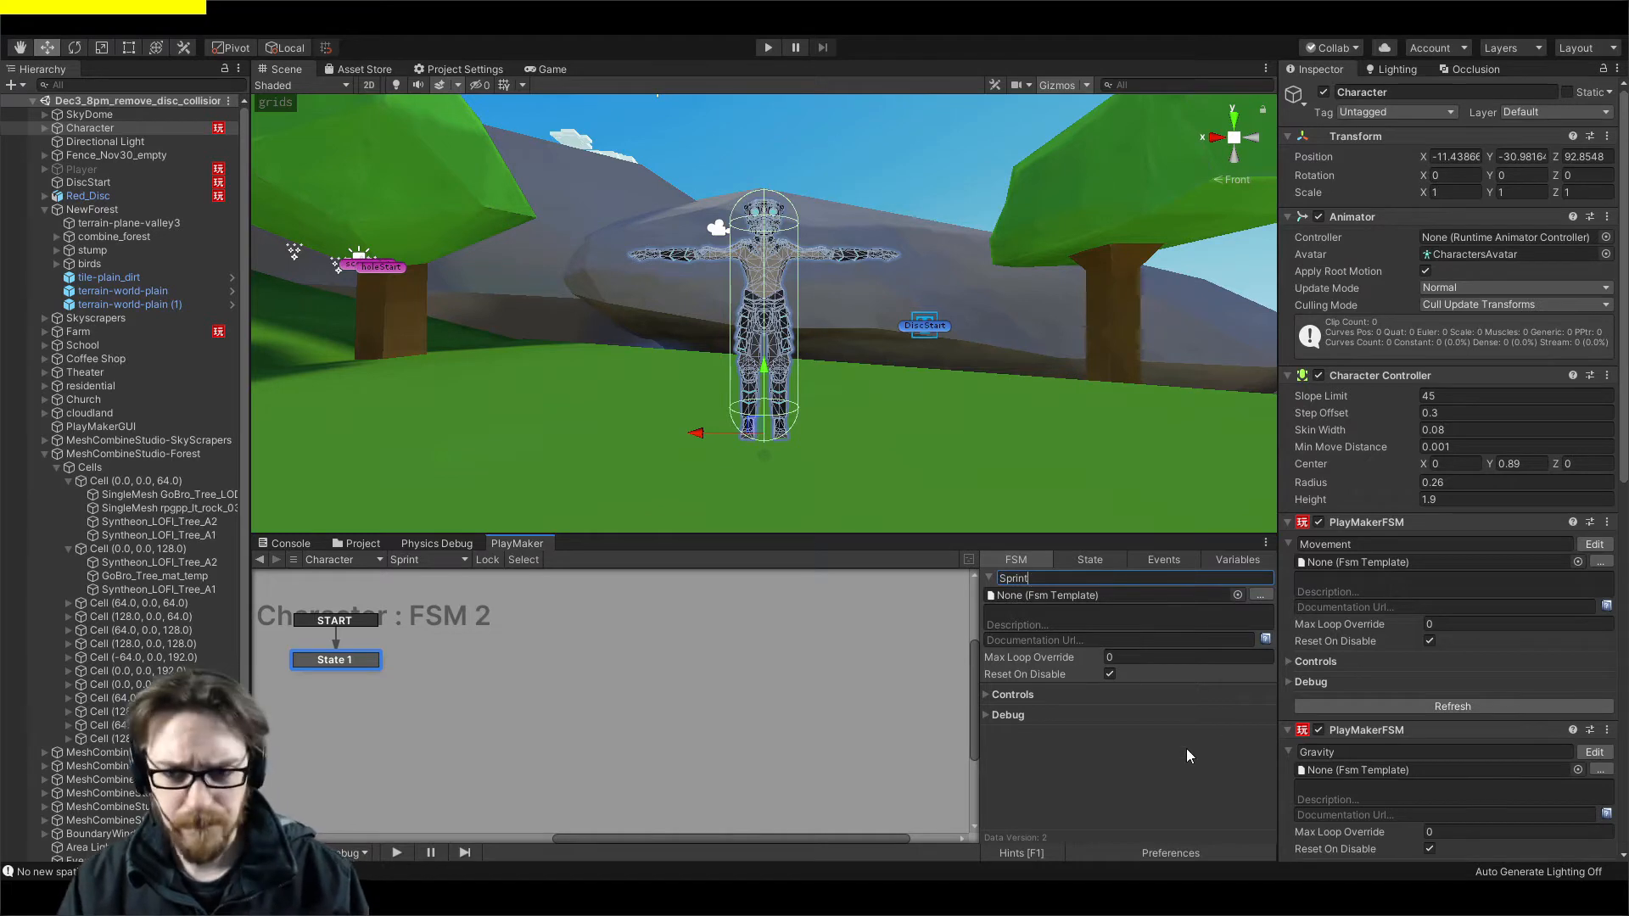
pyautogui.press('Return')
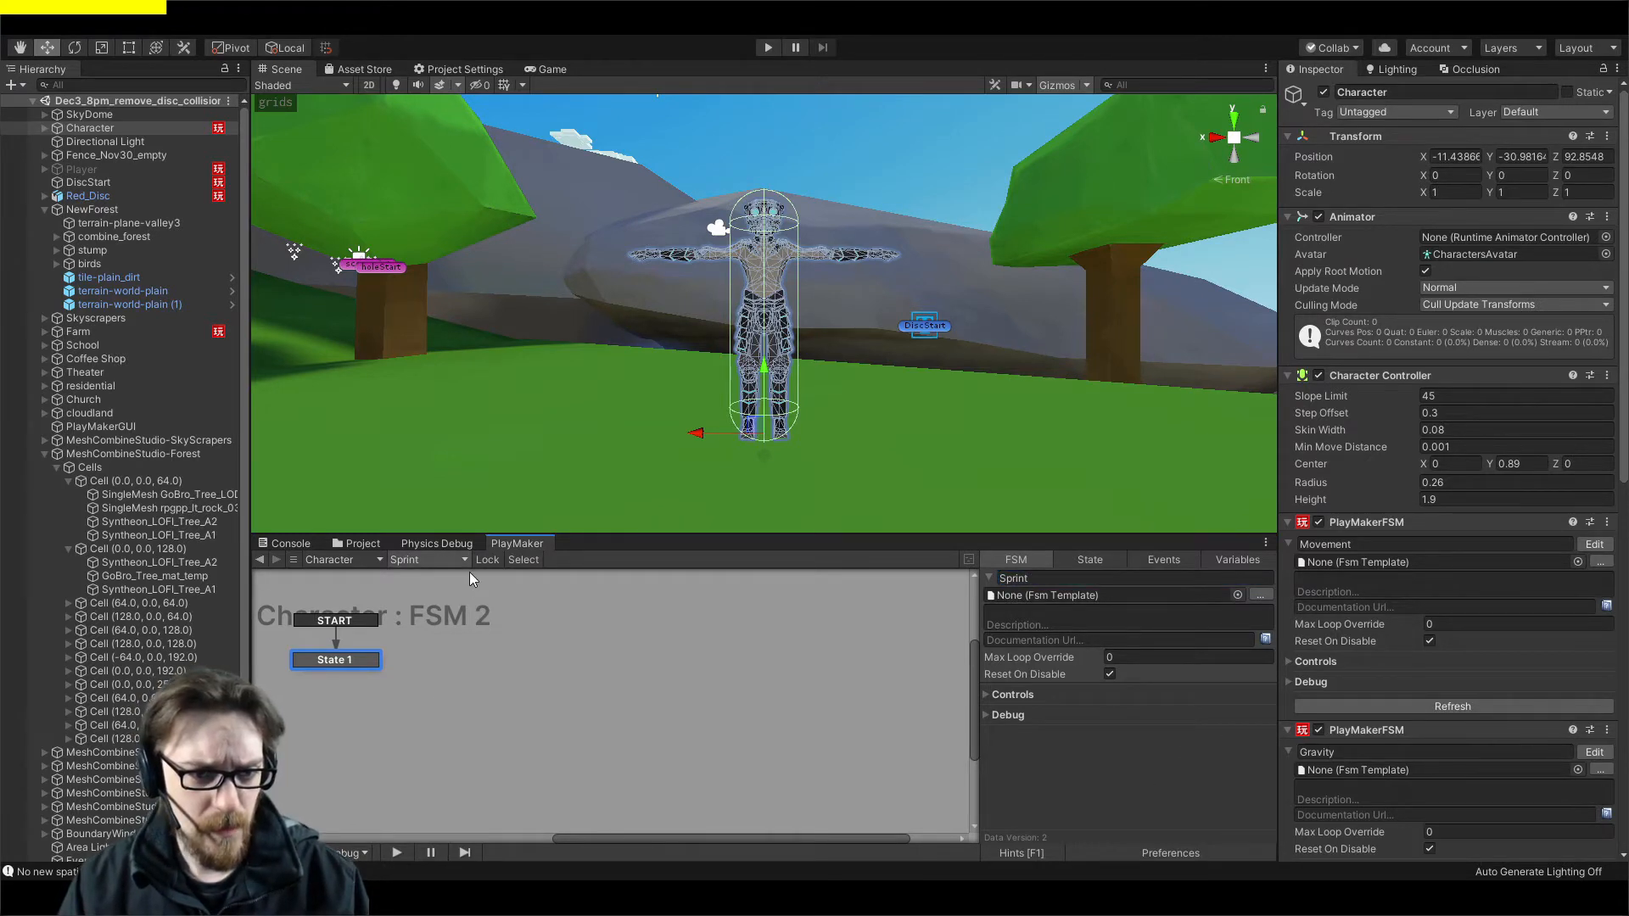
# Switch back to the FSM containing the Mouse Look state and rename the FSM itself as Mouse Look.
pyautogui.click(470, 573)
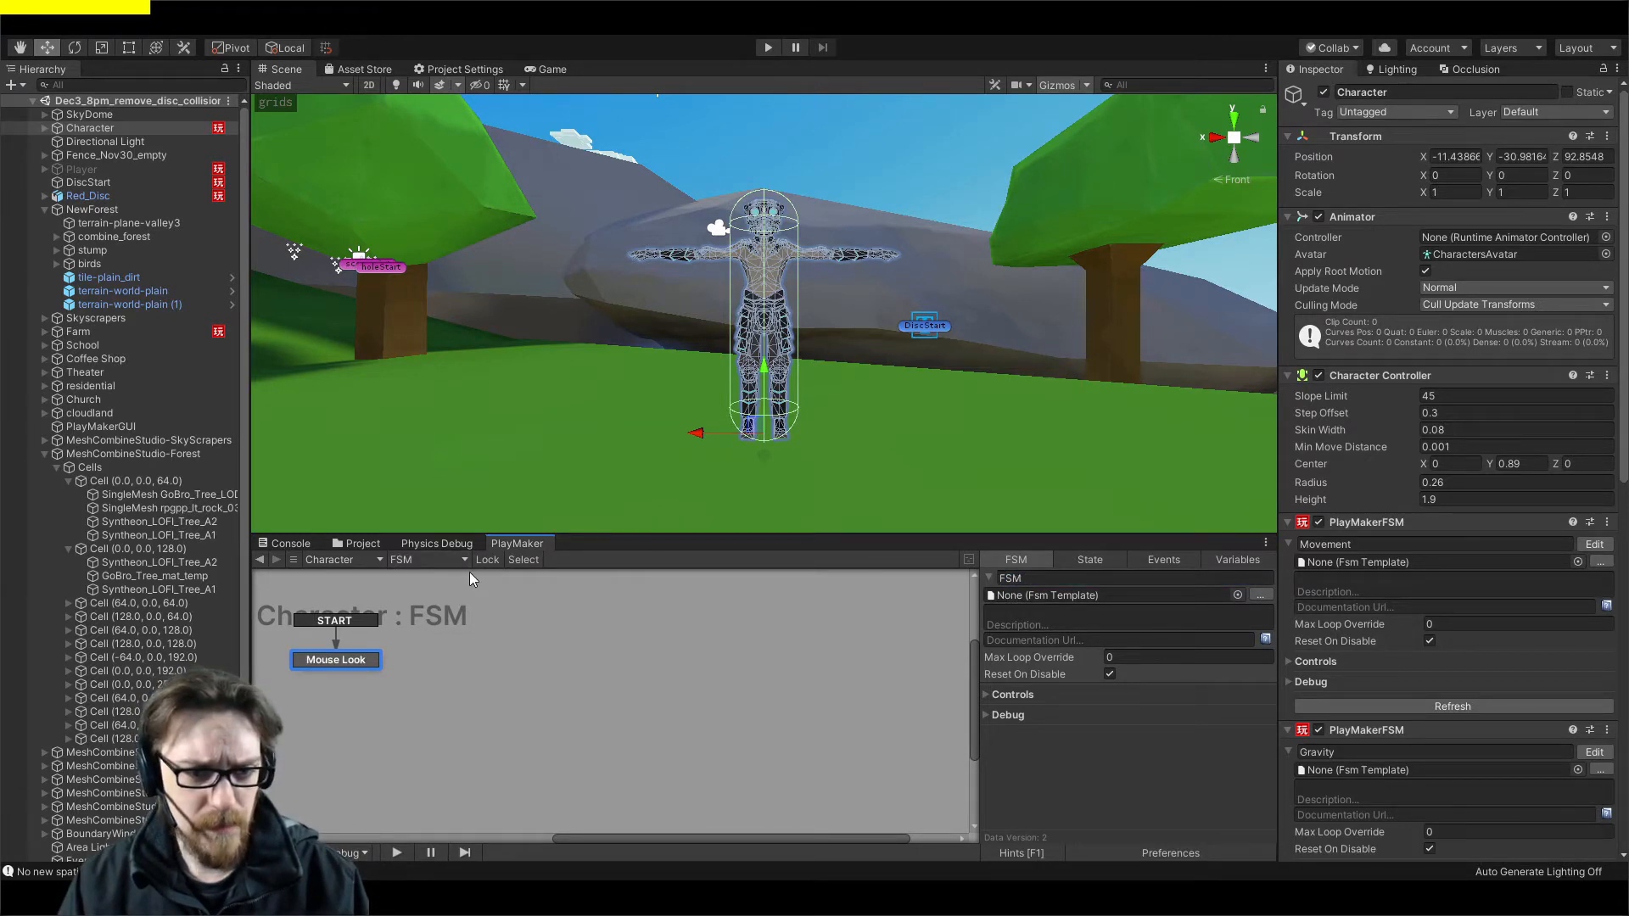
pyautogui.doubleClick(1038, 580)
pyautogui.write('Mouse Lo')
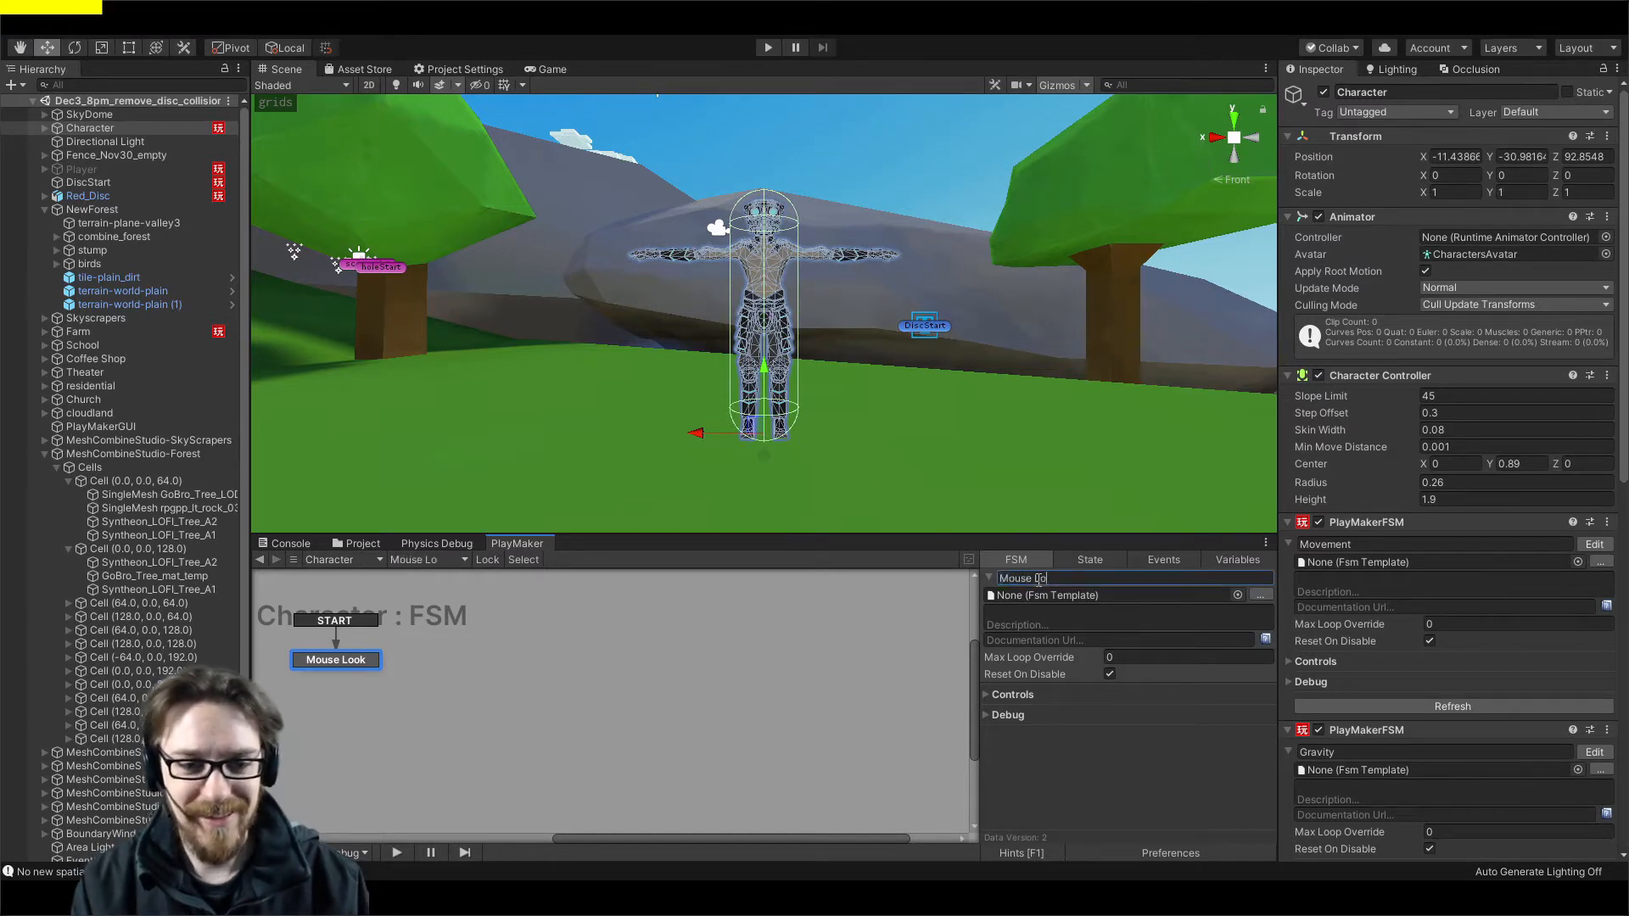
pyautogui.write('ok')
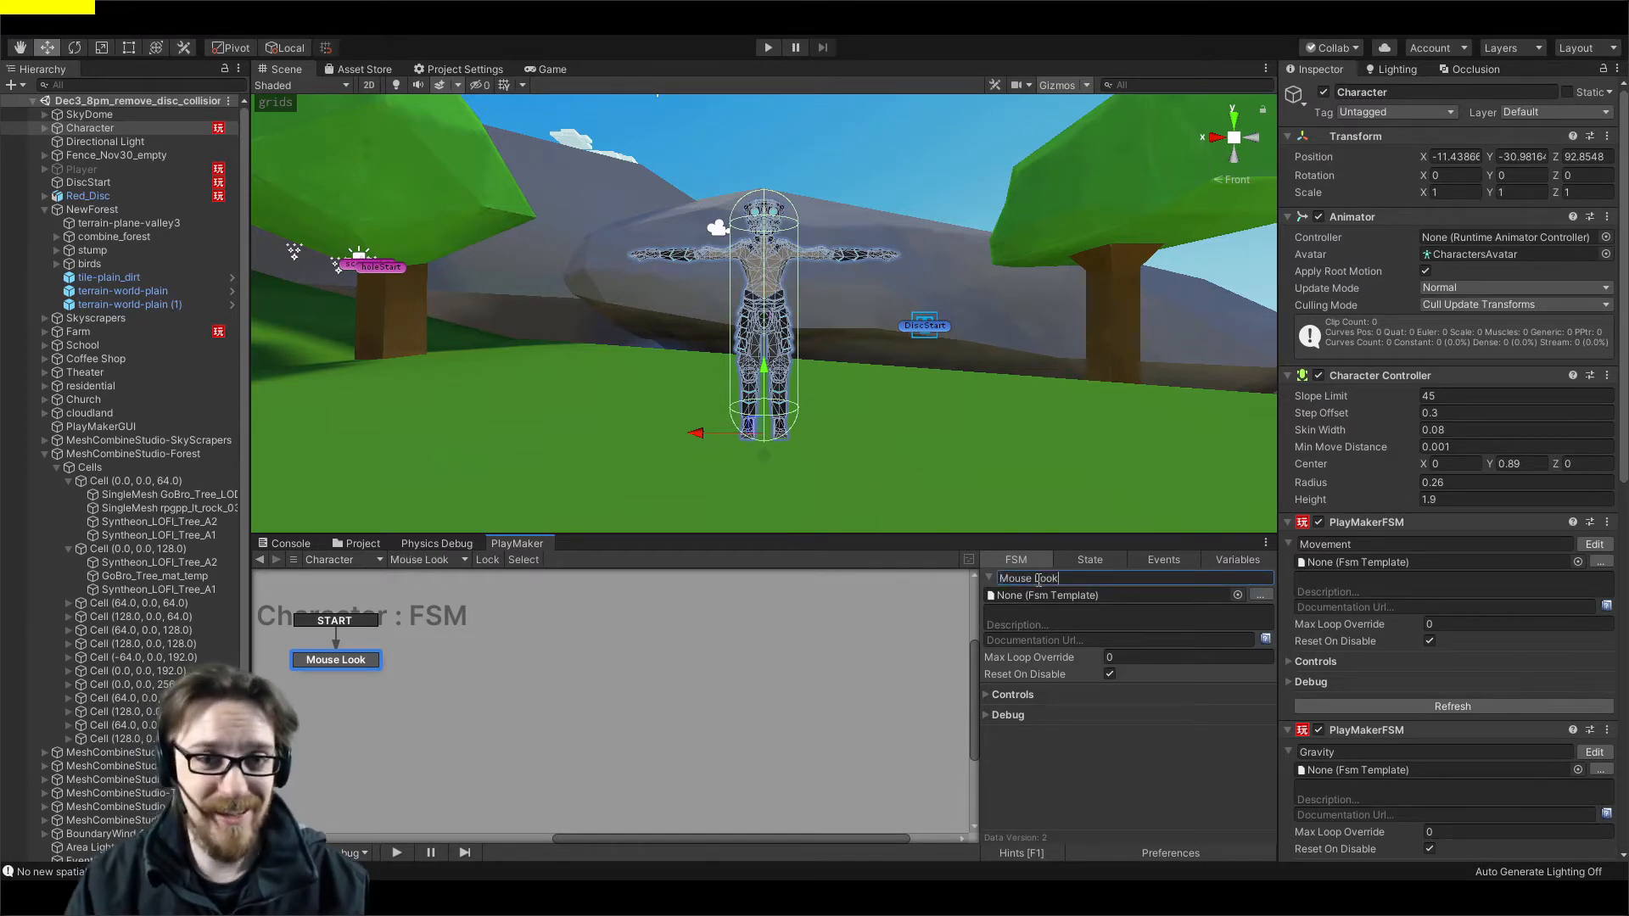
# Switch to the Character's Movement FSM and show the settings of its State 1.
pyautogui.click(452, 559)
pyautogui.click(523, 624)
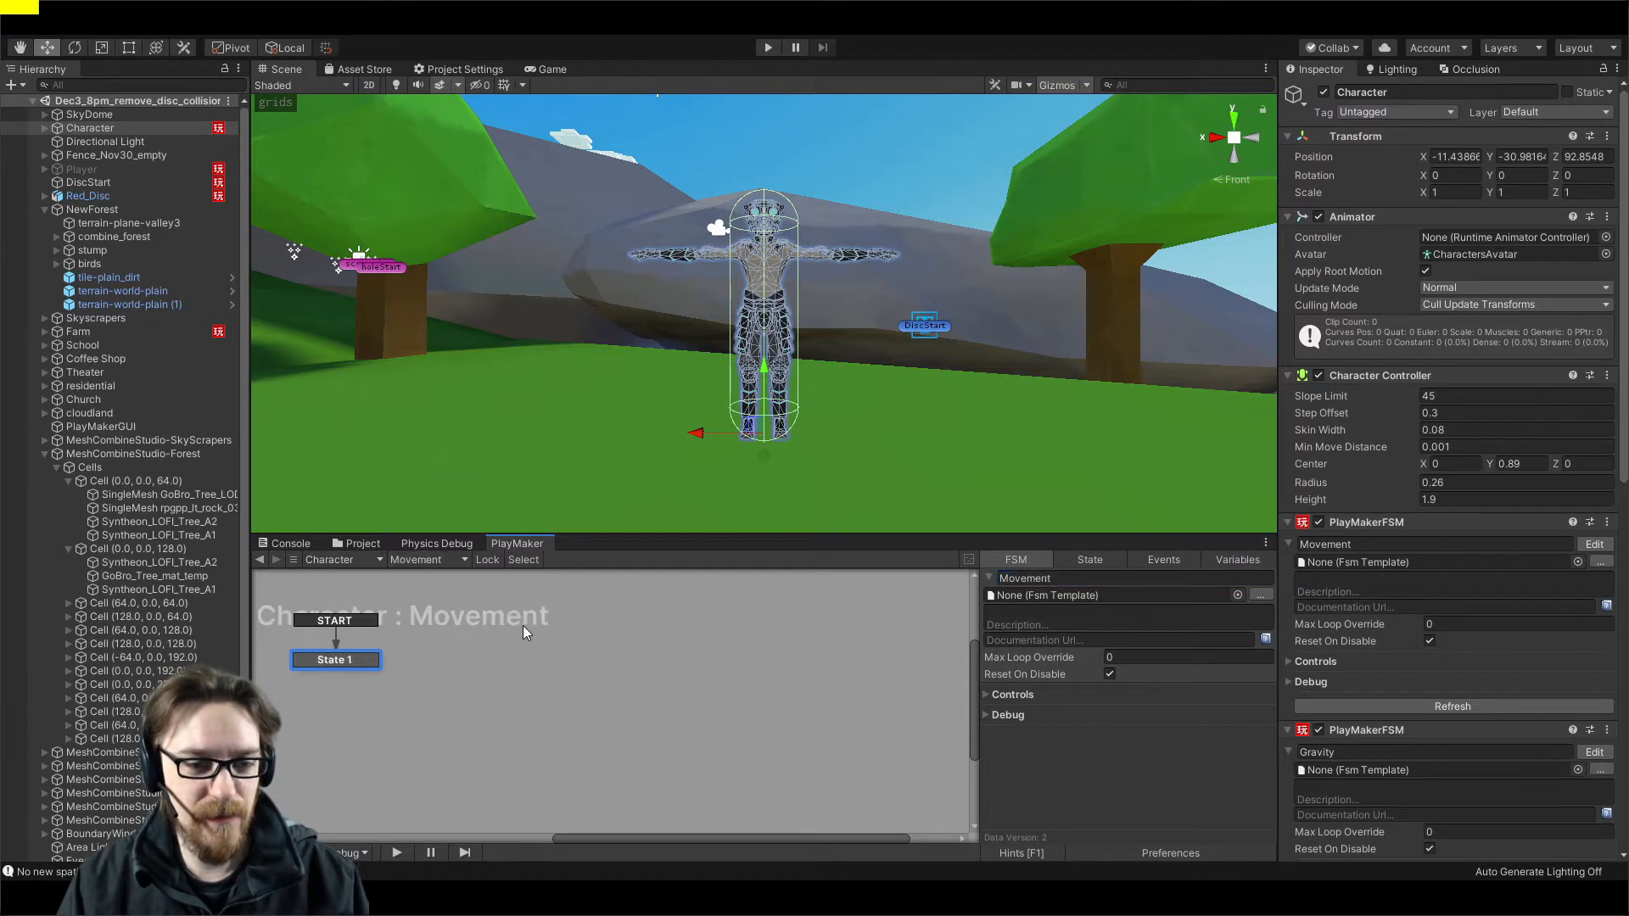
pyautogui.click(1095, 558)
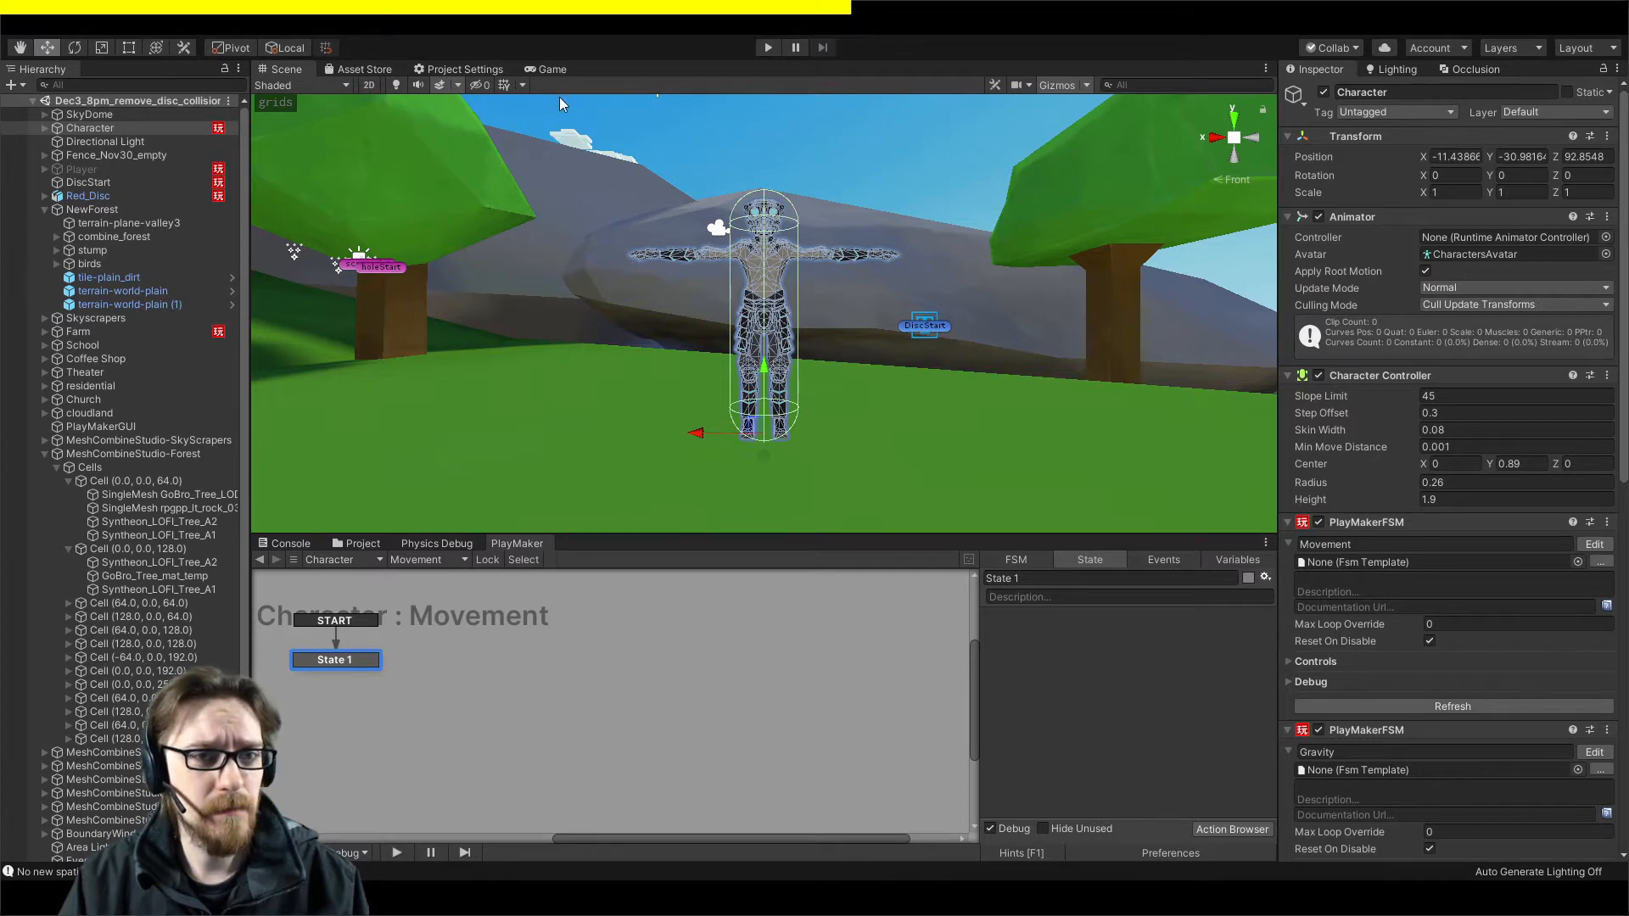
# View the Rewired asset's details in the Package Manager and close it.
pyautogui.moveTo(560, 99); pyautogui.dragTo(609, 113)
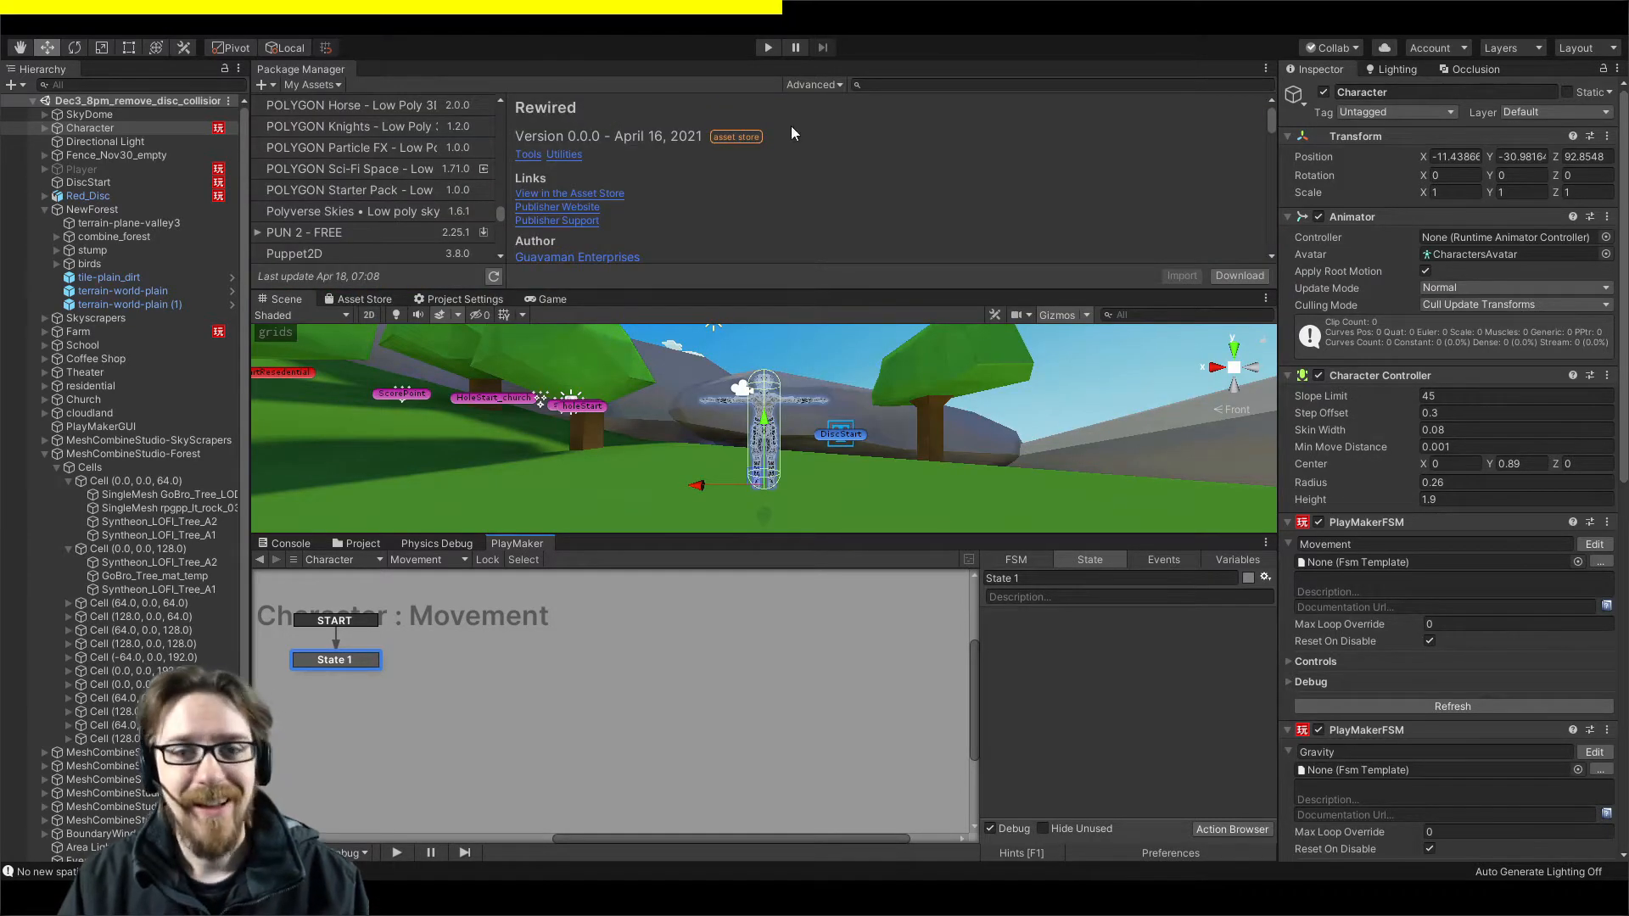
pyautogui.moveTo(1270, 125); pyautogui.dragTo(1266, 118)
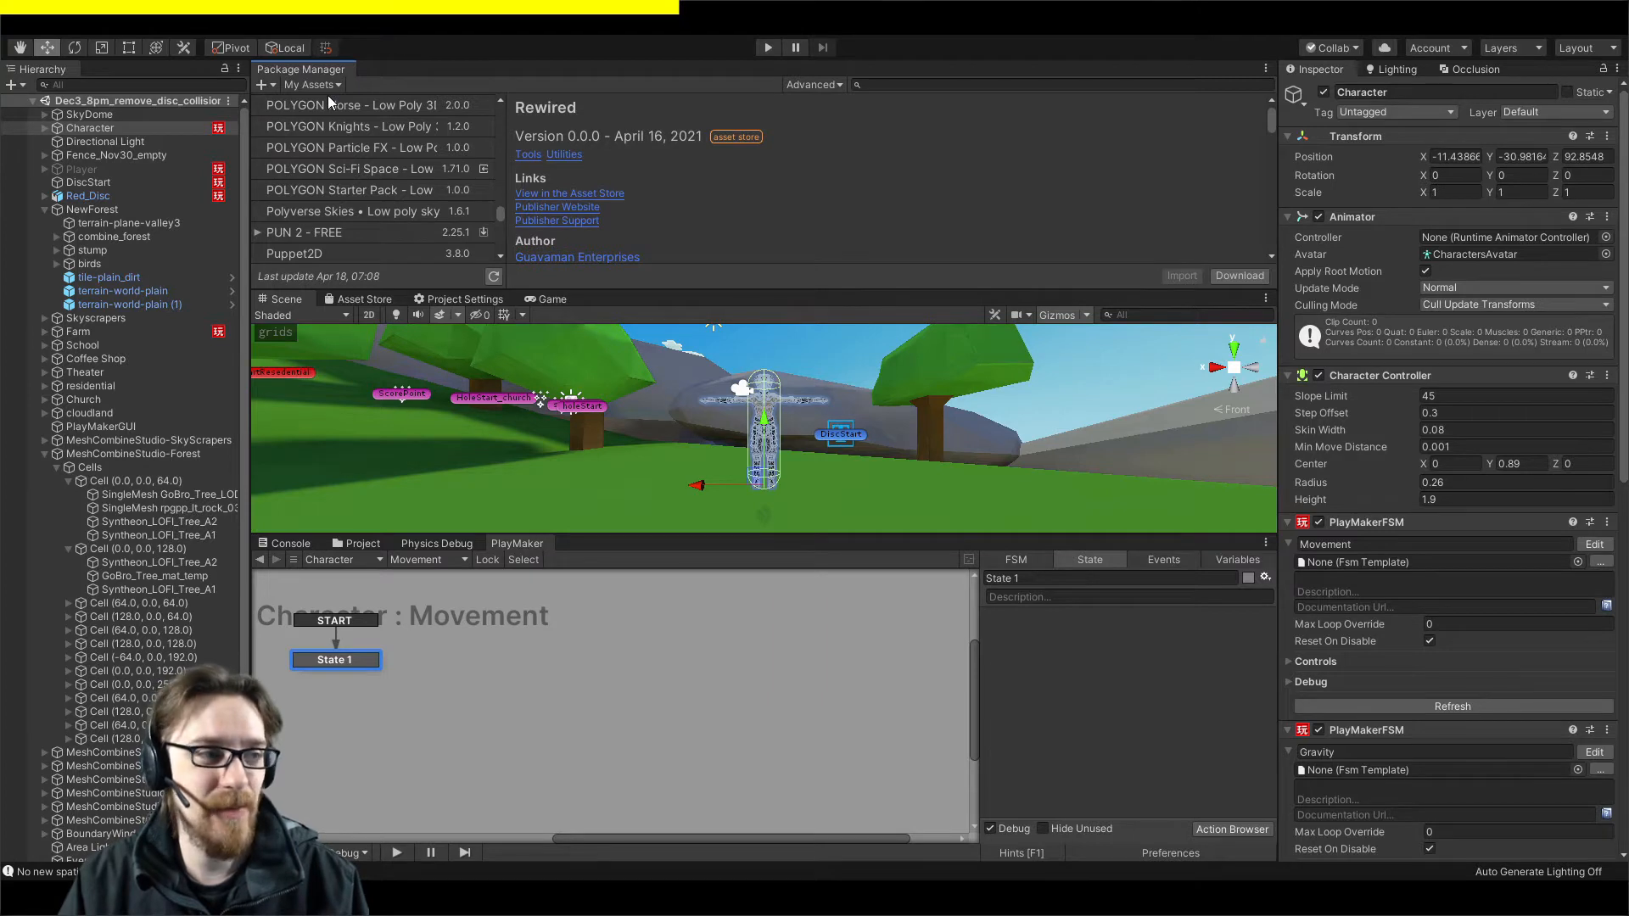
pyautogui.middleClick(324, 69)
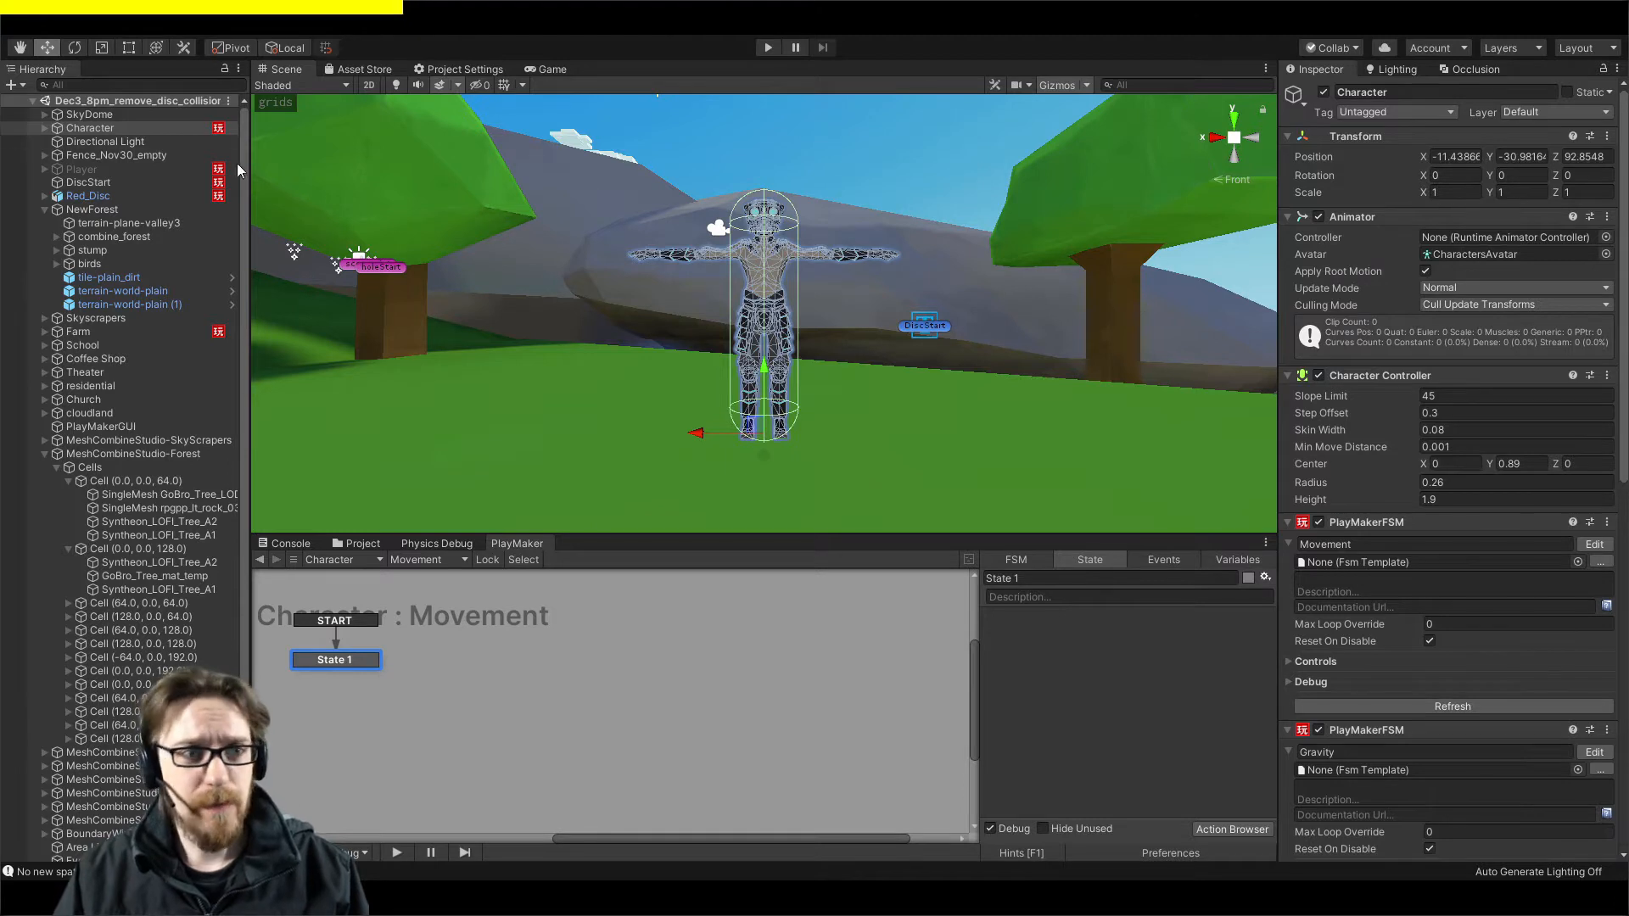
# Examine the Input Manager's axes in the project settings and return to the scene view.
pyautogui.click(454, 69)
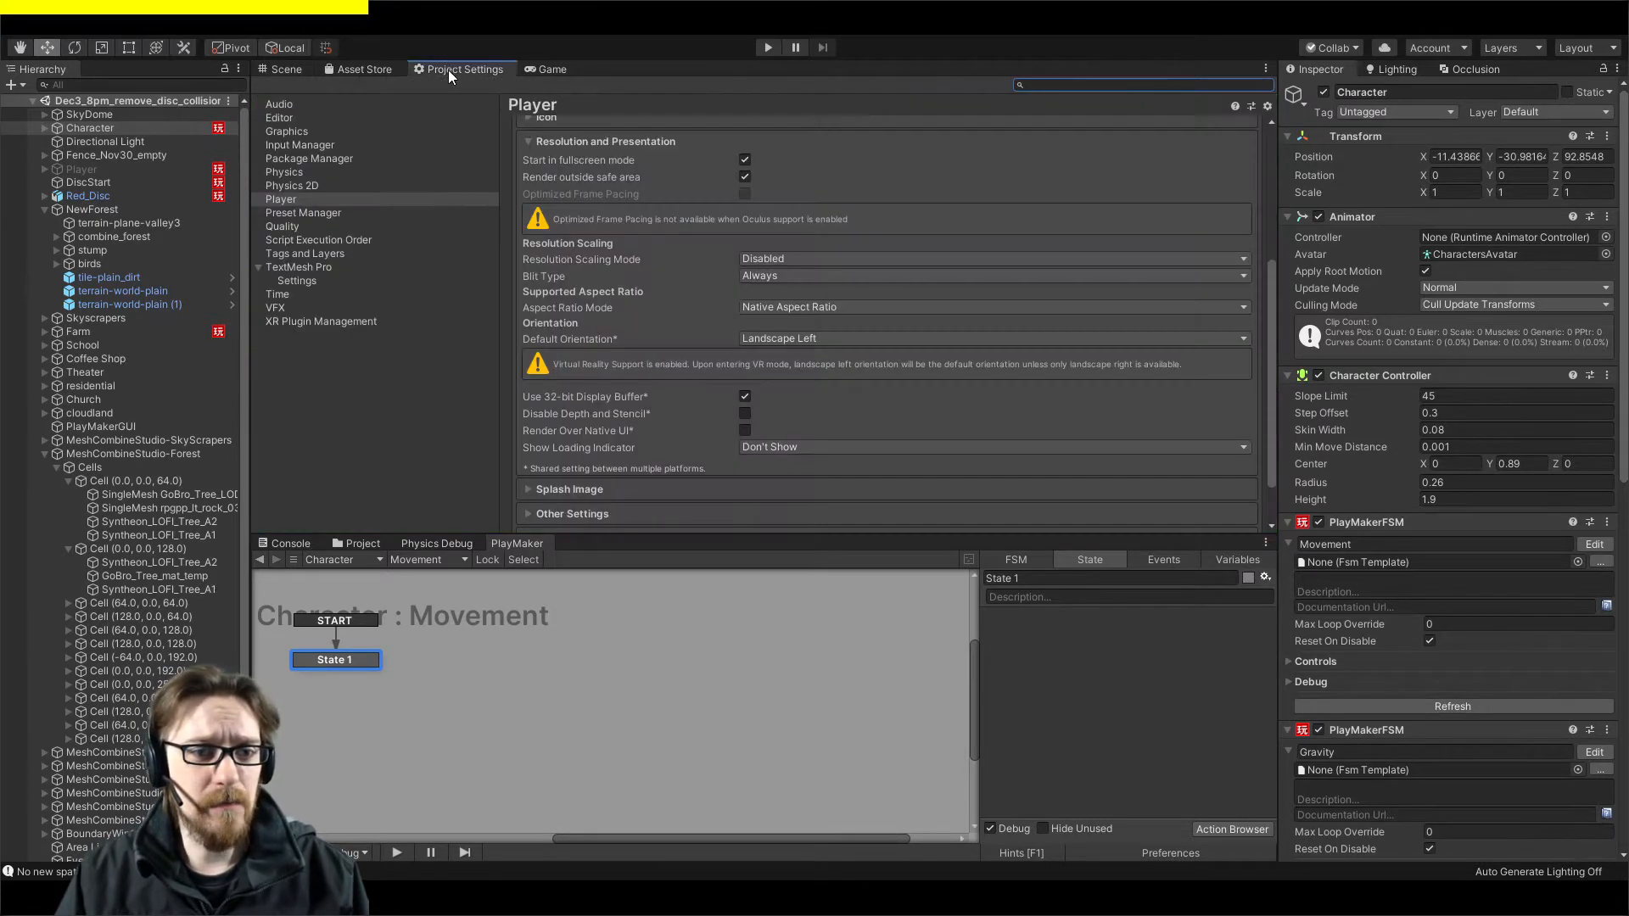
pyautogui.click(306, 145)
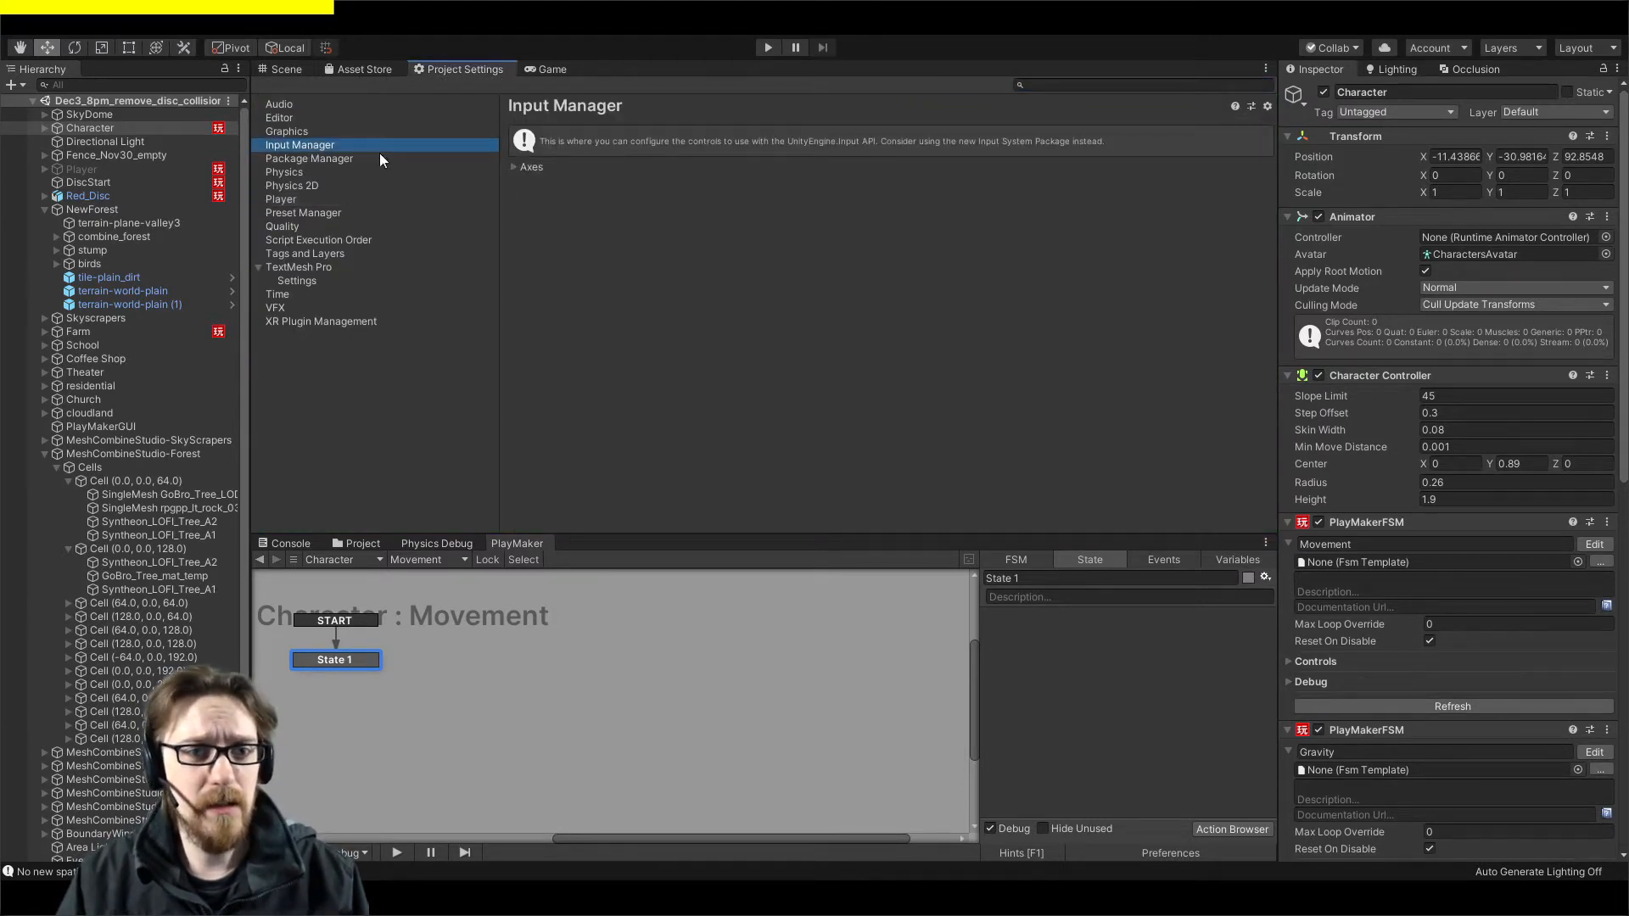
pyautogui.click(516, 168)
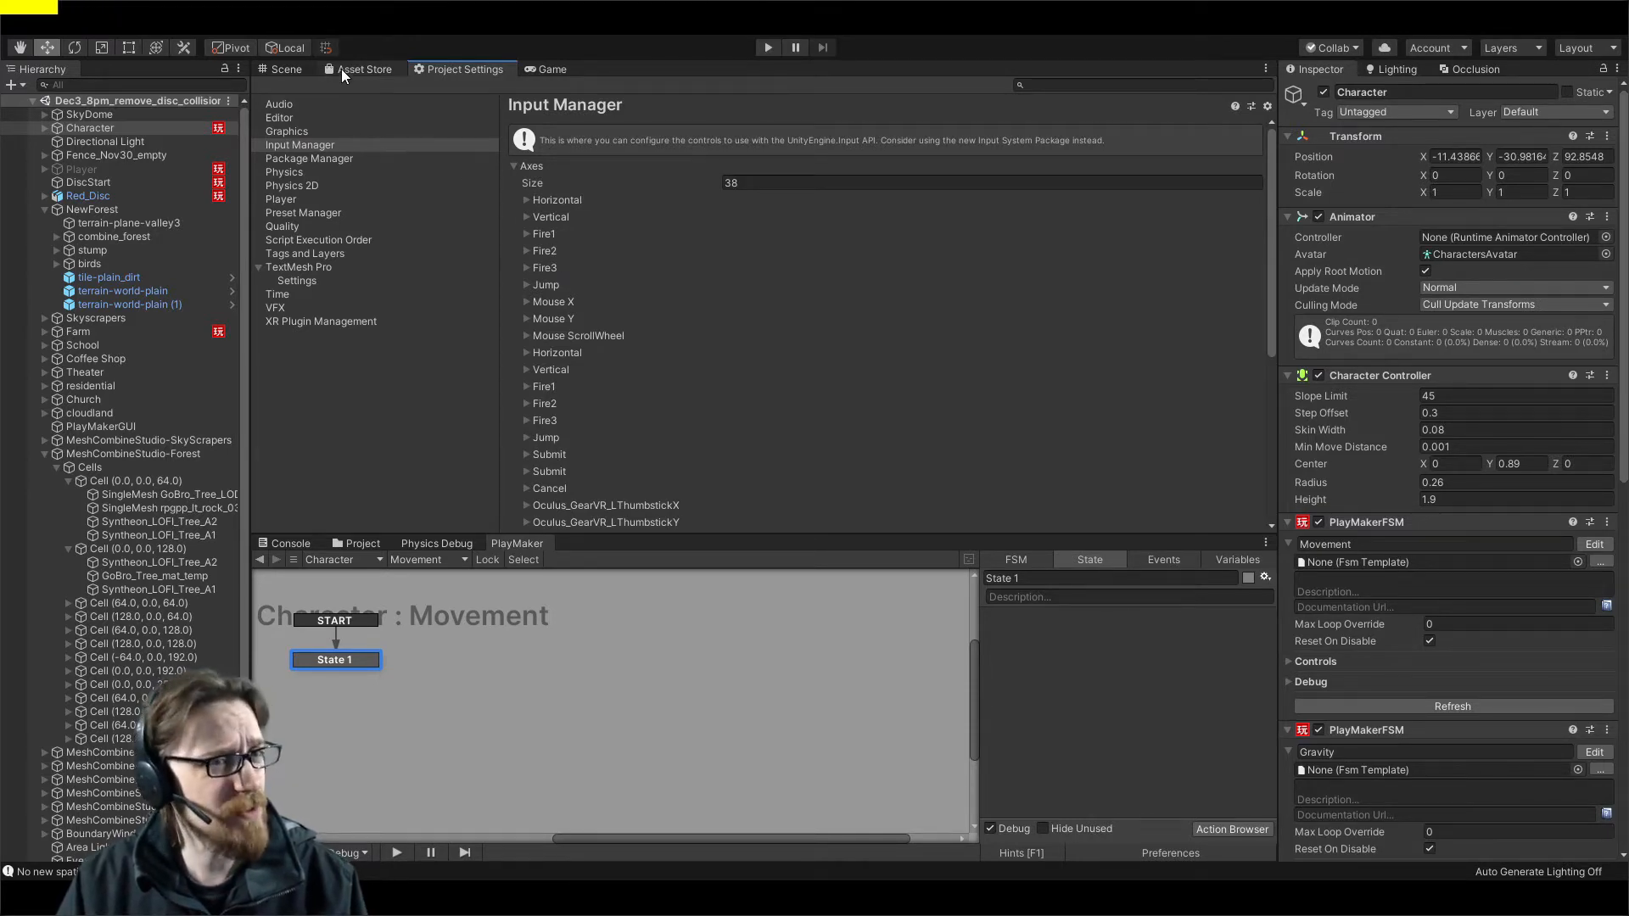
pyautogui.click(286, 68)
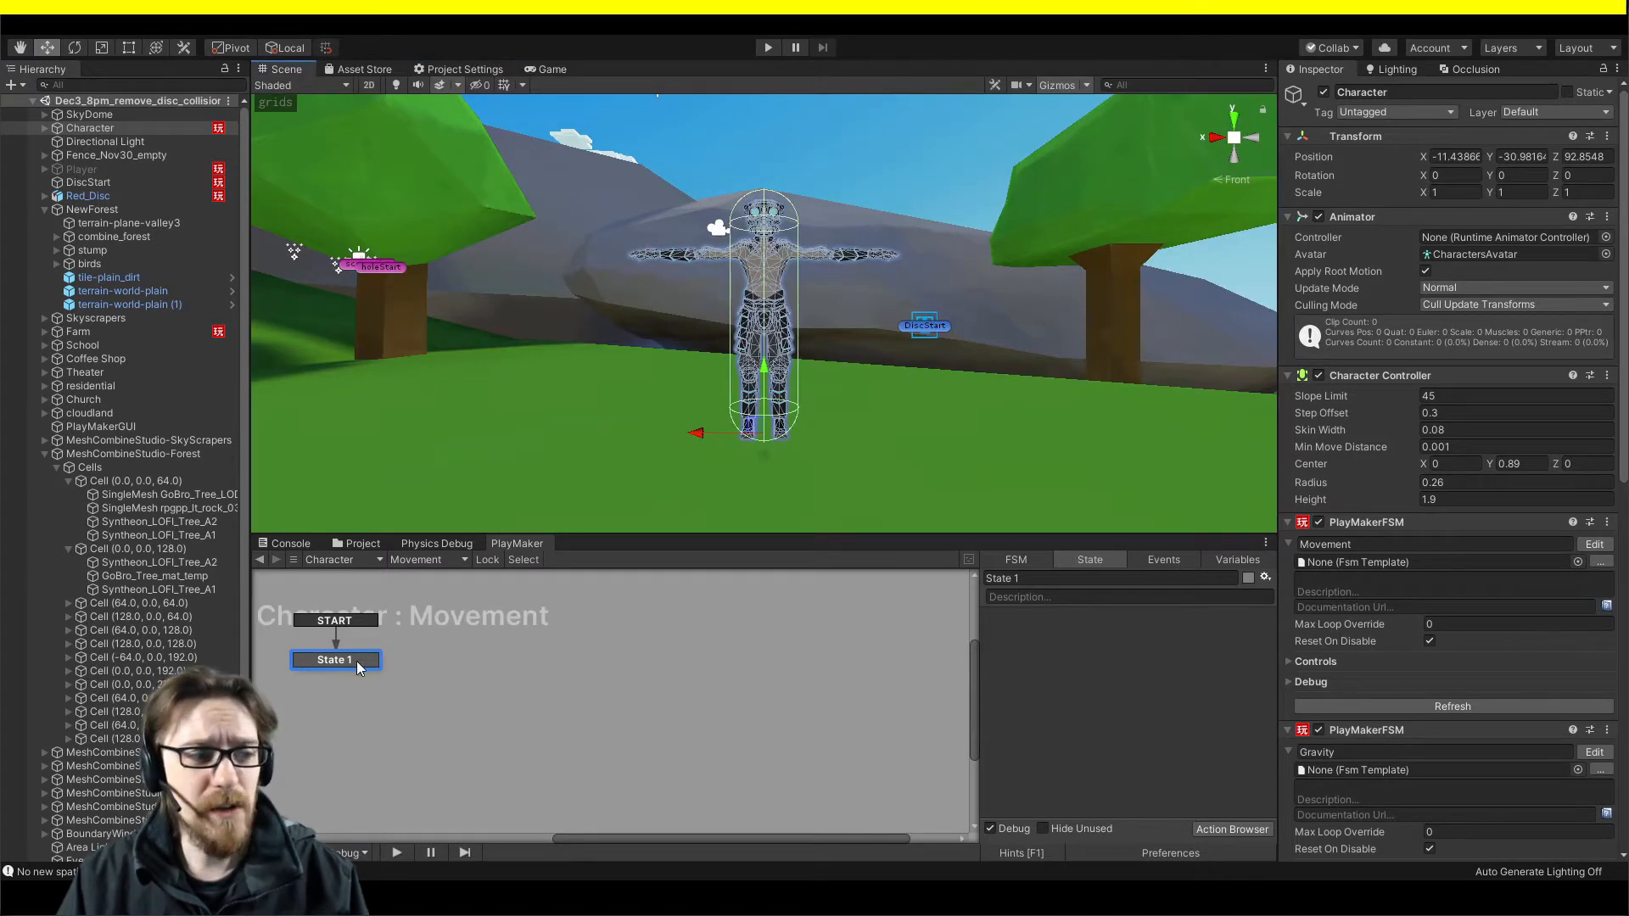
# Add a Get Axis action to State 1 with axis name Horizontal and store its result in a Horizontal variable.
pyautogui.doubleClick(1042, 638)
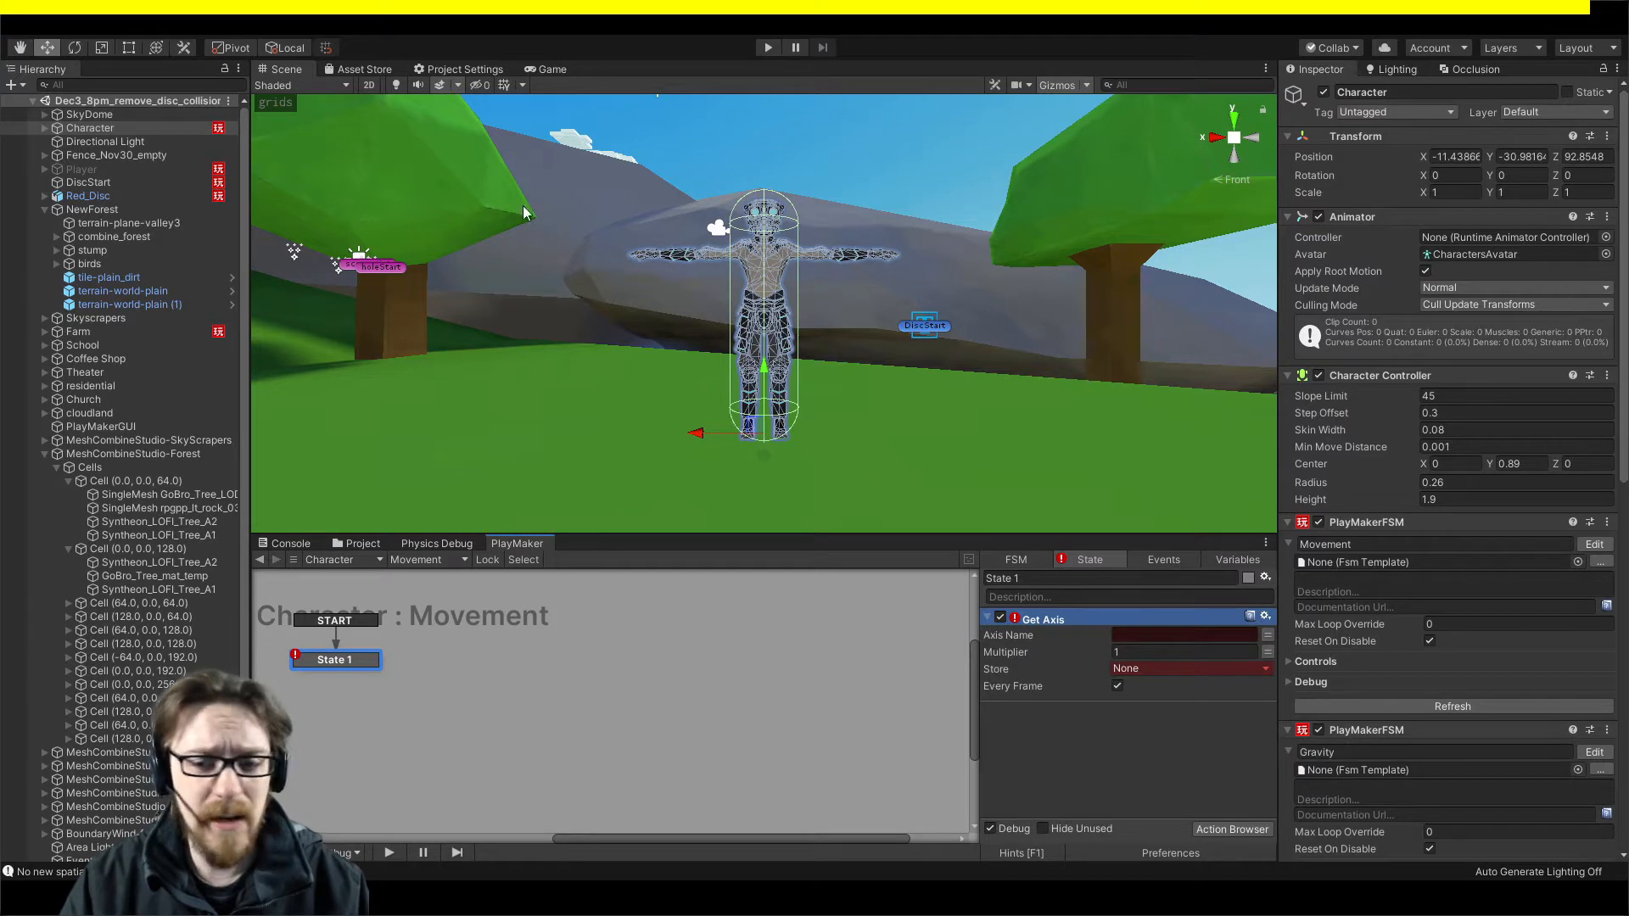
pyautogui.click(1241, 634)
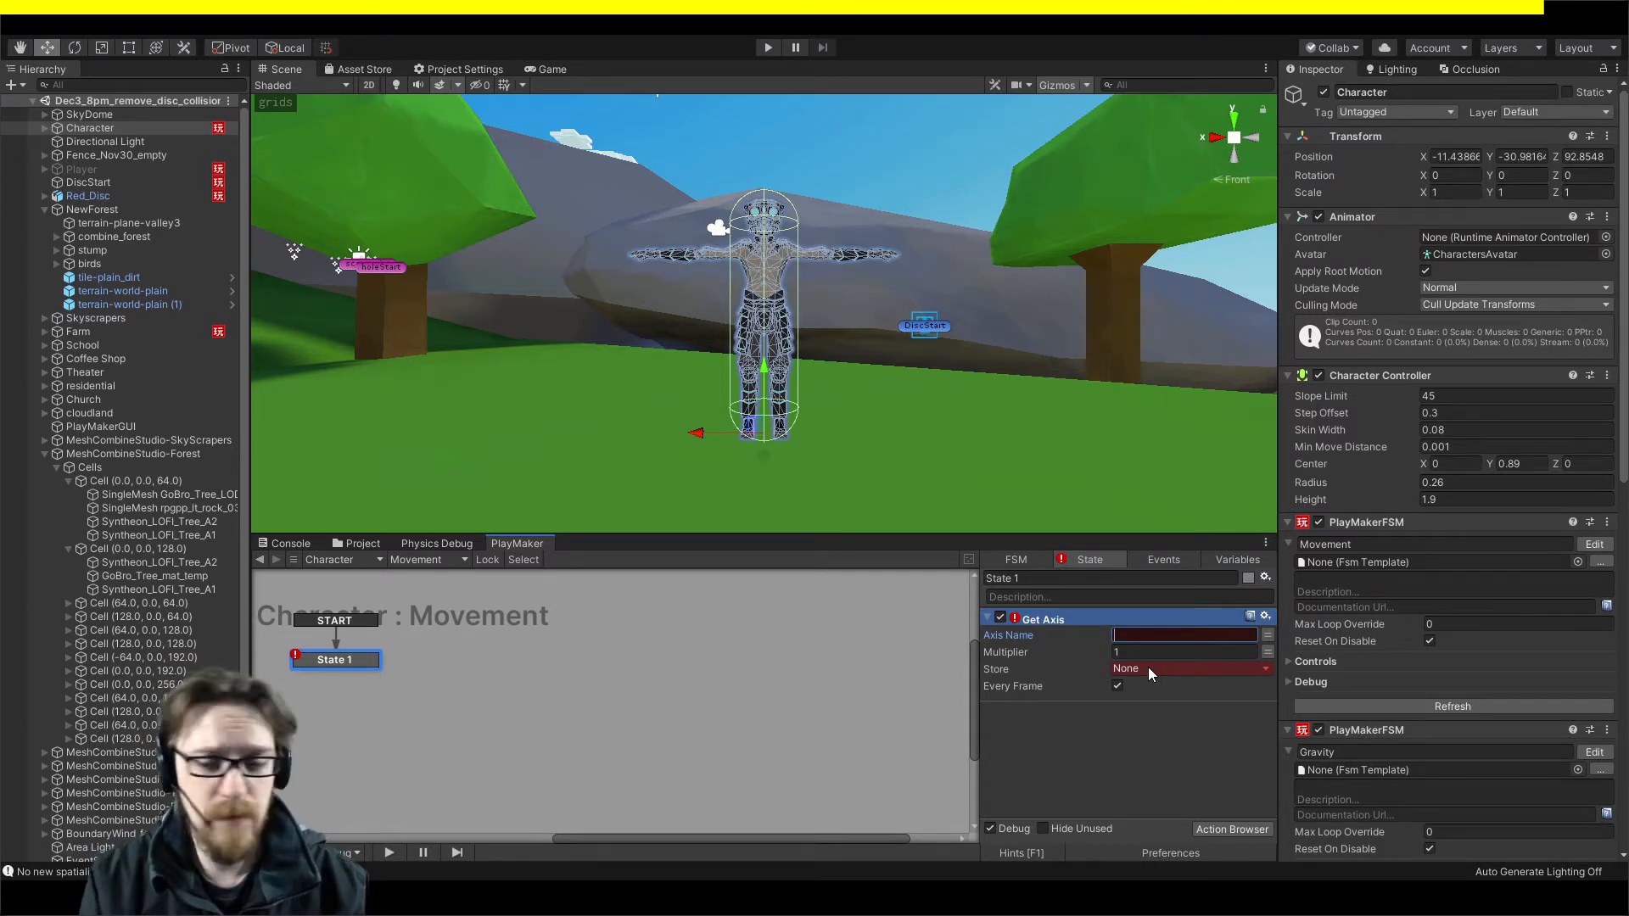
pyautogui.write('Horizontal')
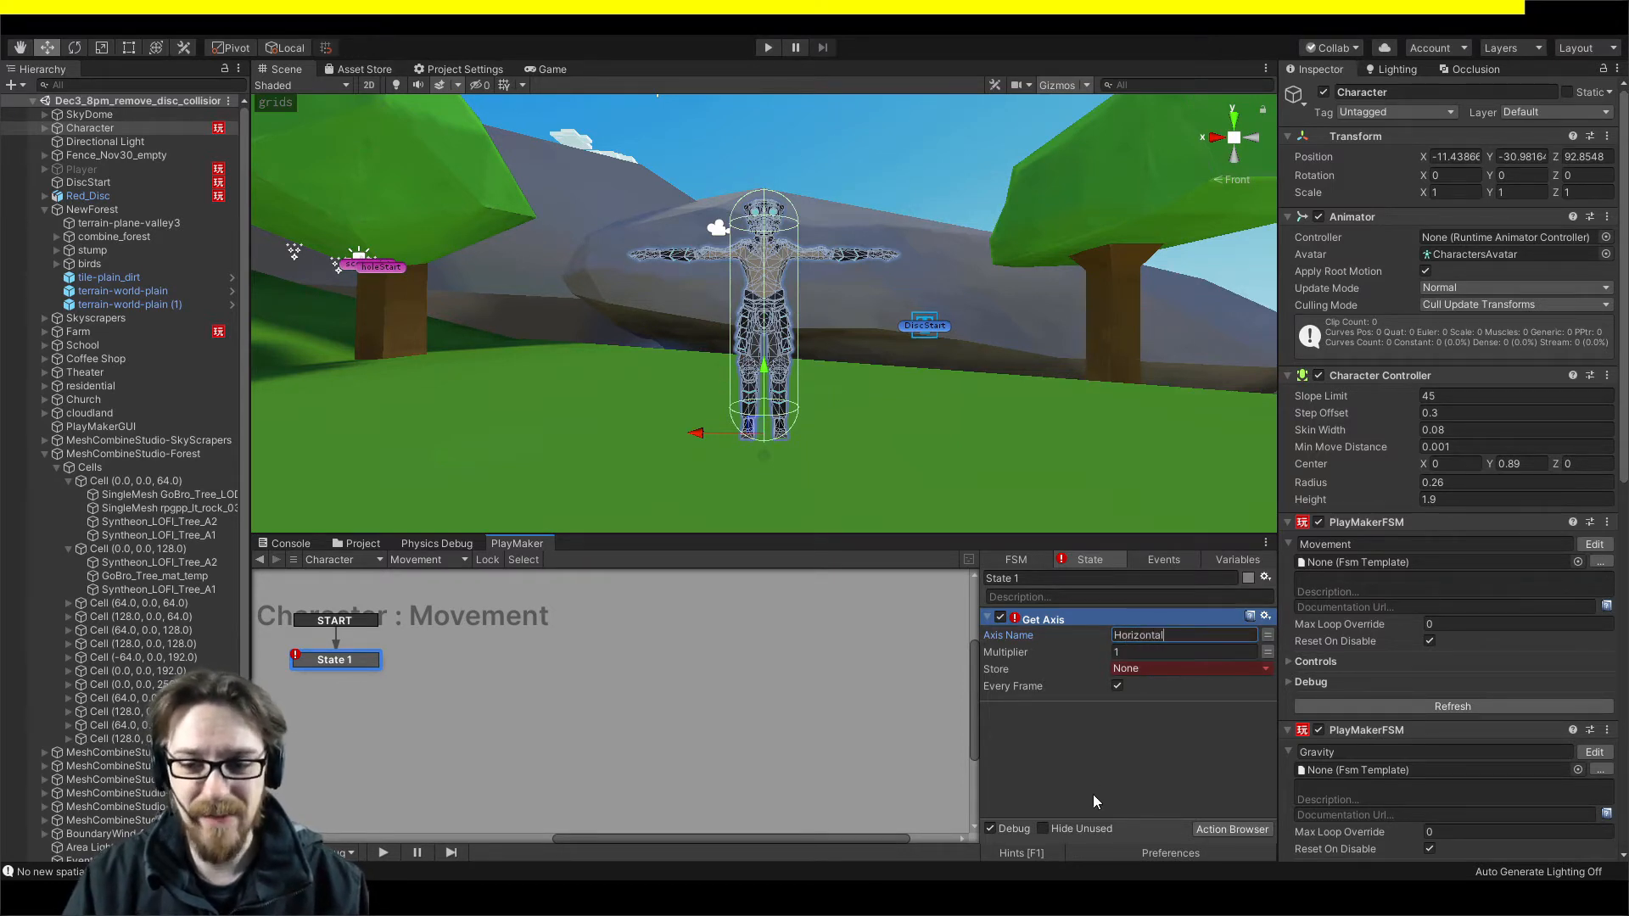
pyautogui.click(1105, 754)
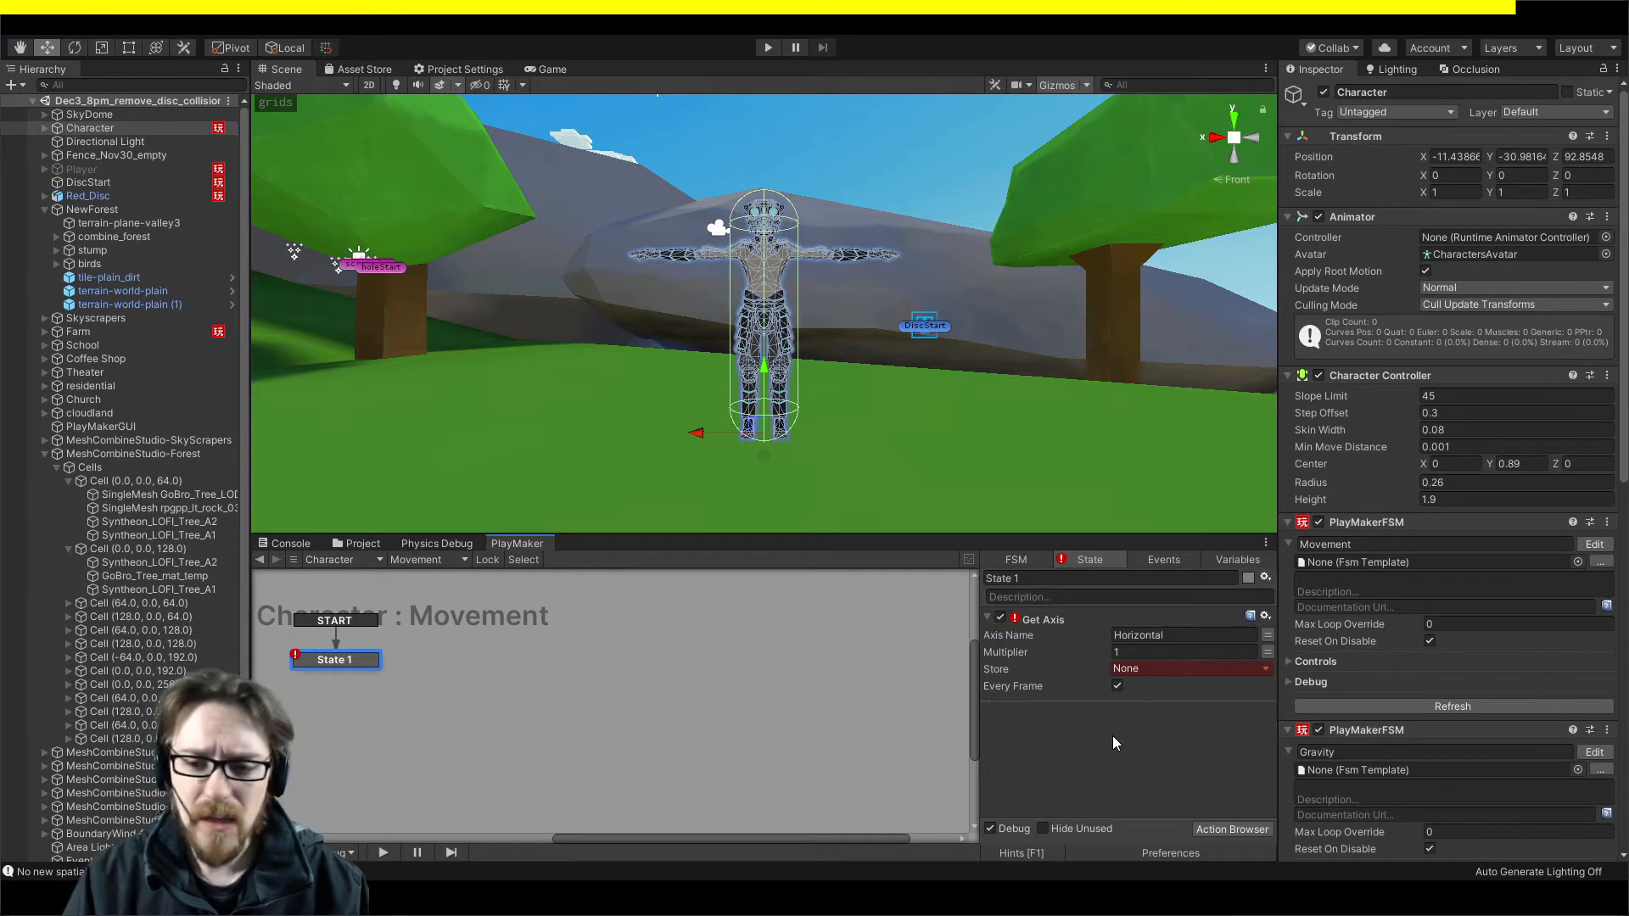
pyautogui.click(1159, 670)
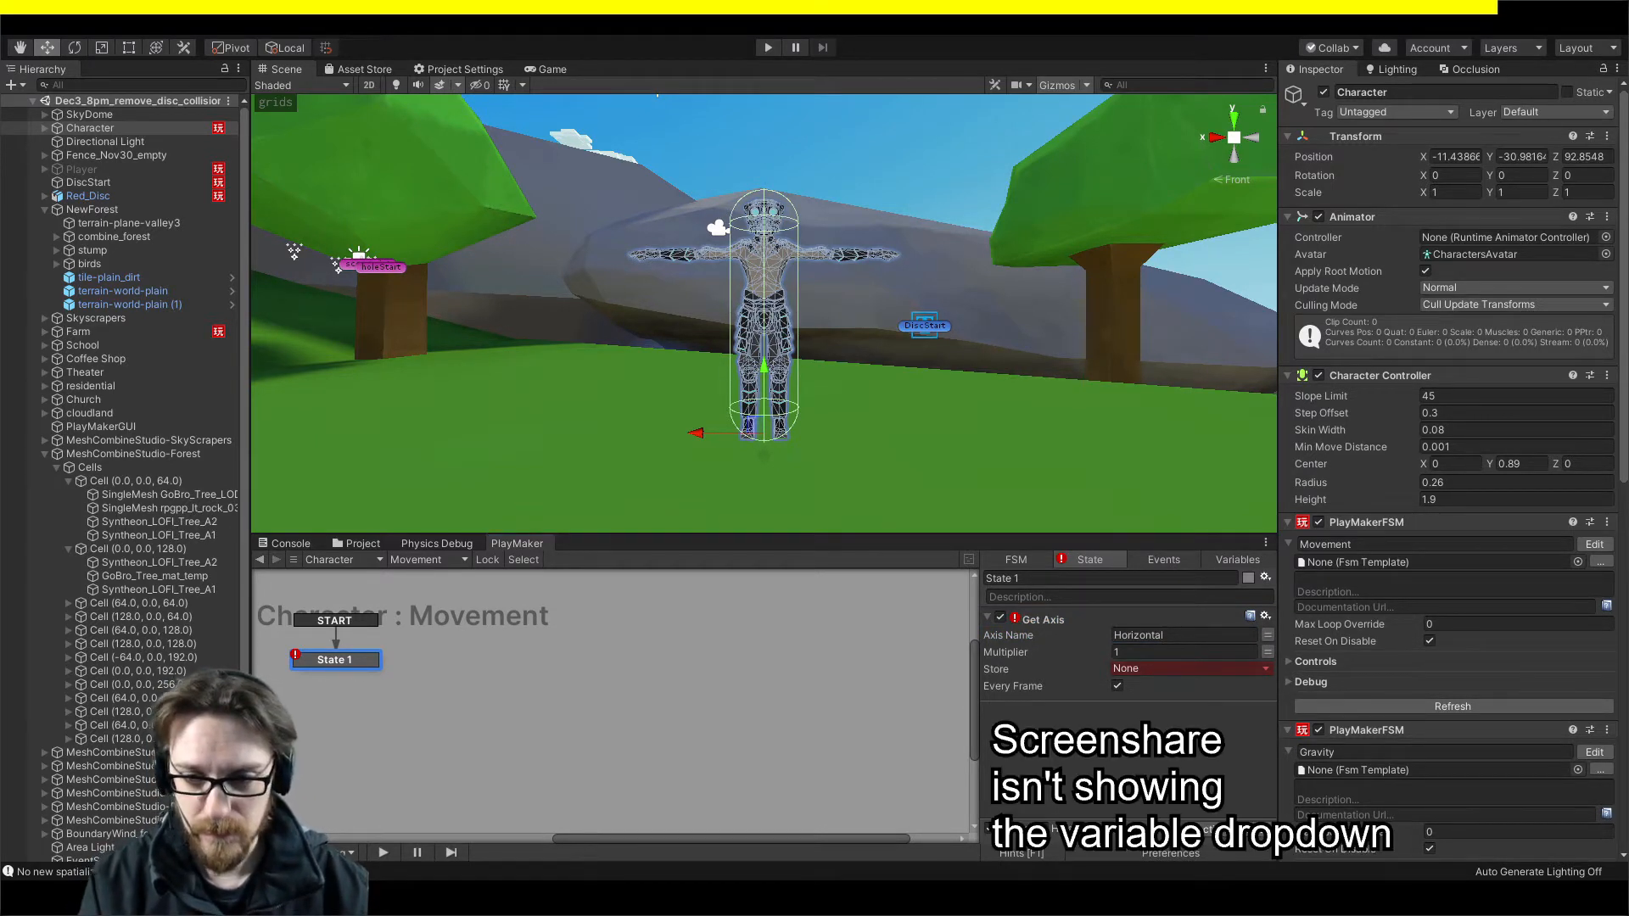
pyautogui.press('Return')
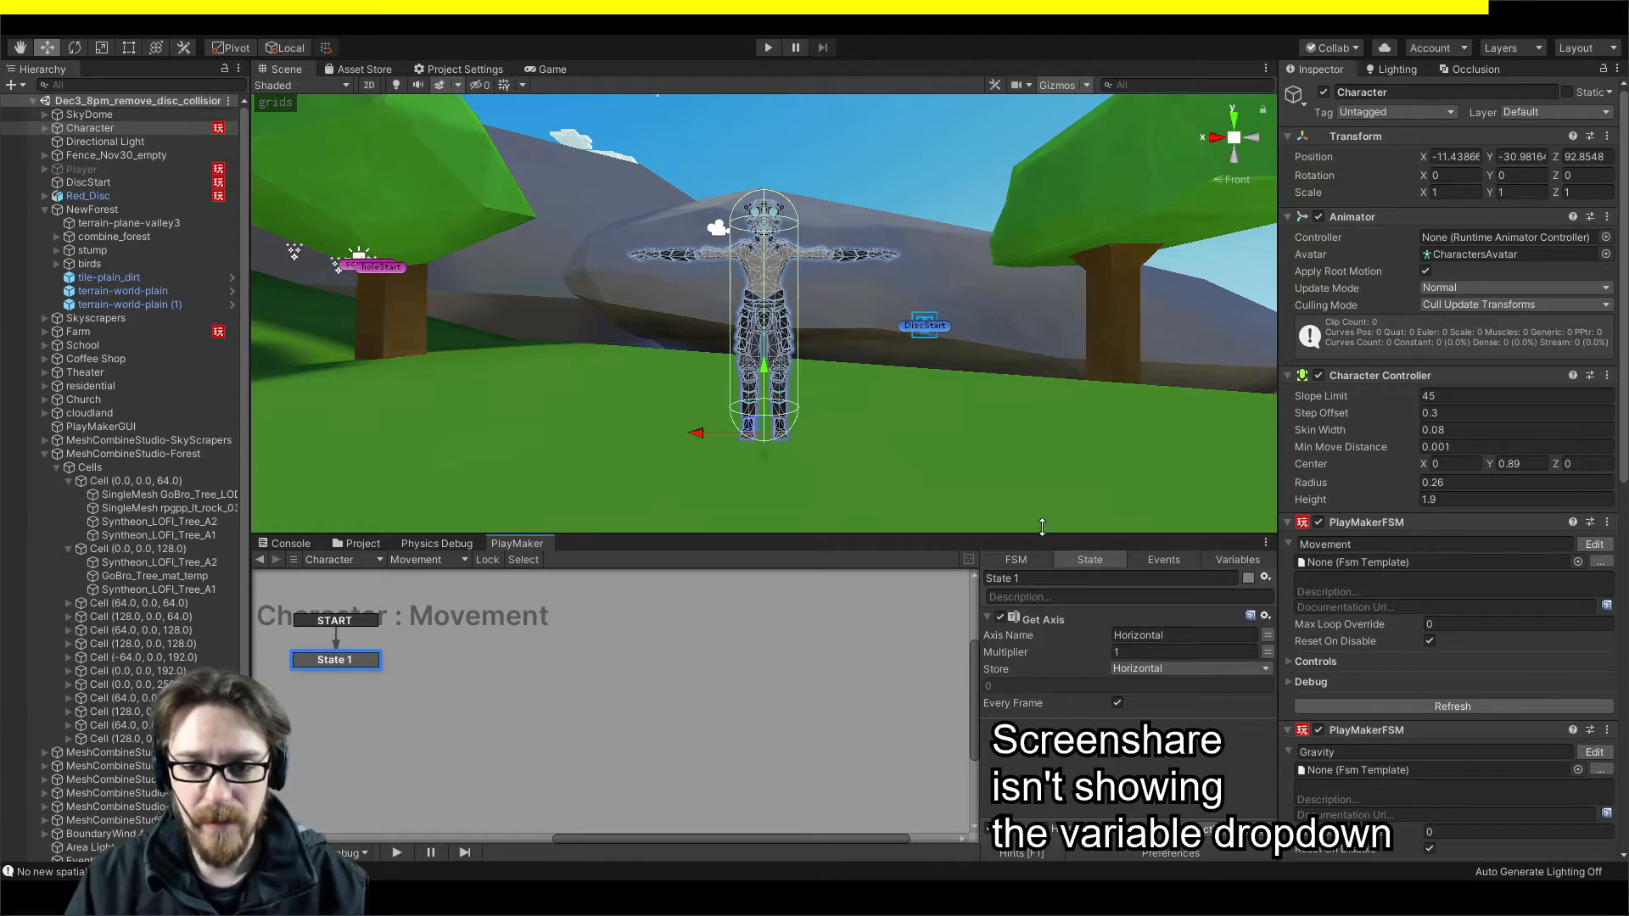
# Enlarge the PlayMaker editor, duplicate the Get Axis action and set the copy's axis name to Vertical.
pyautogui.moveTo(1045, 537); pyautogui.dragTo(1045, 338)
pyautogui.click(1050, 421)
pyautogui.hotkey('ctrl', 'c')
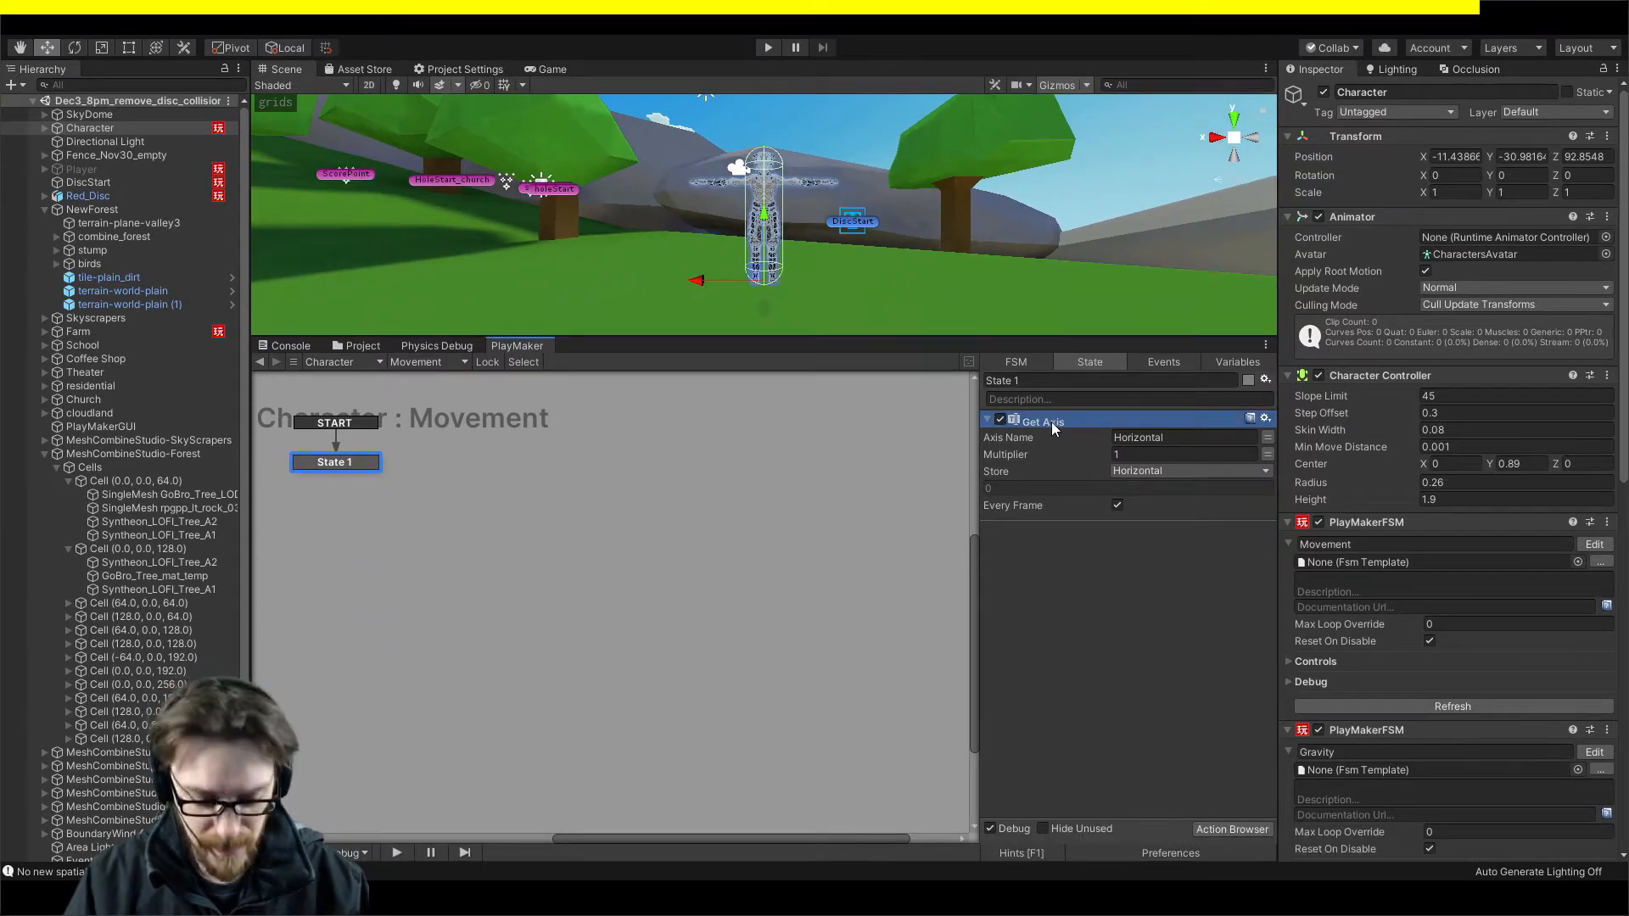
pyautogui.hotkey('ctrl', 'v')
pyautogui.click(1144, 553)
pyautogui.hotkey('ctrl', 'a')
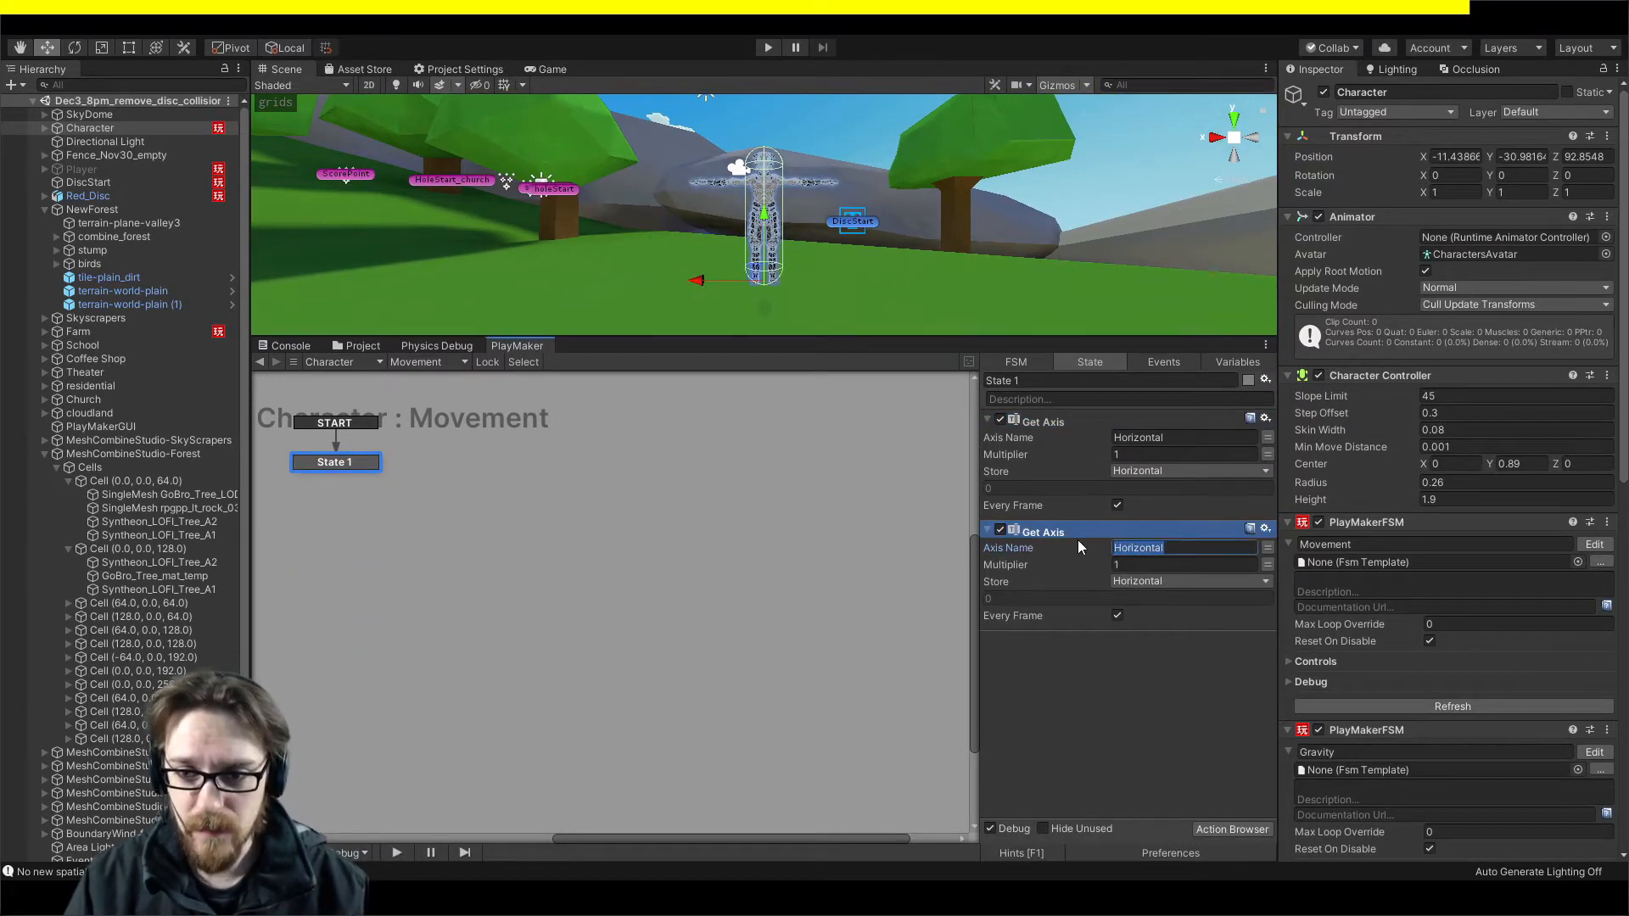
pyautogui.write('Vertical')
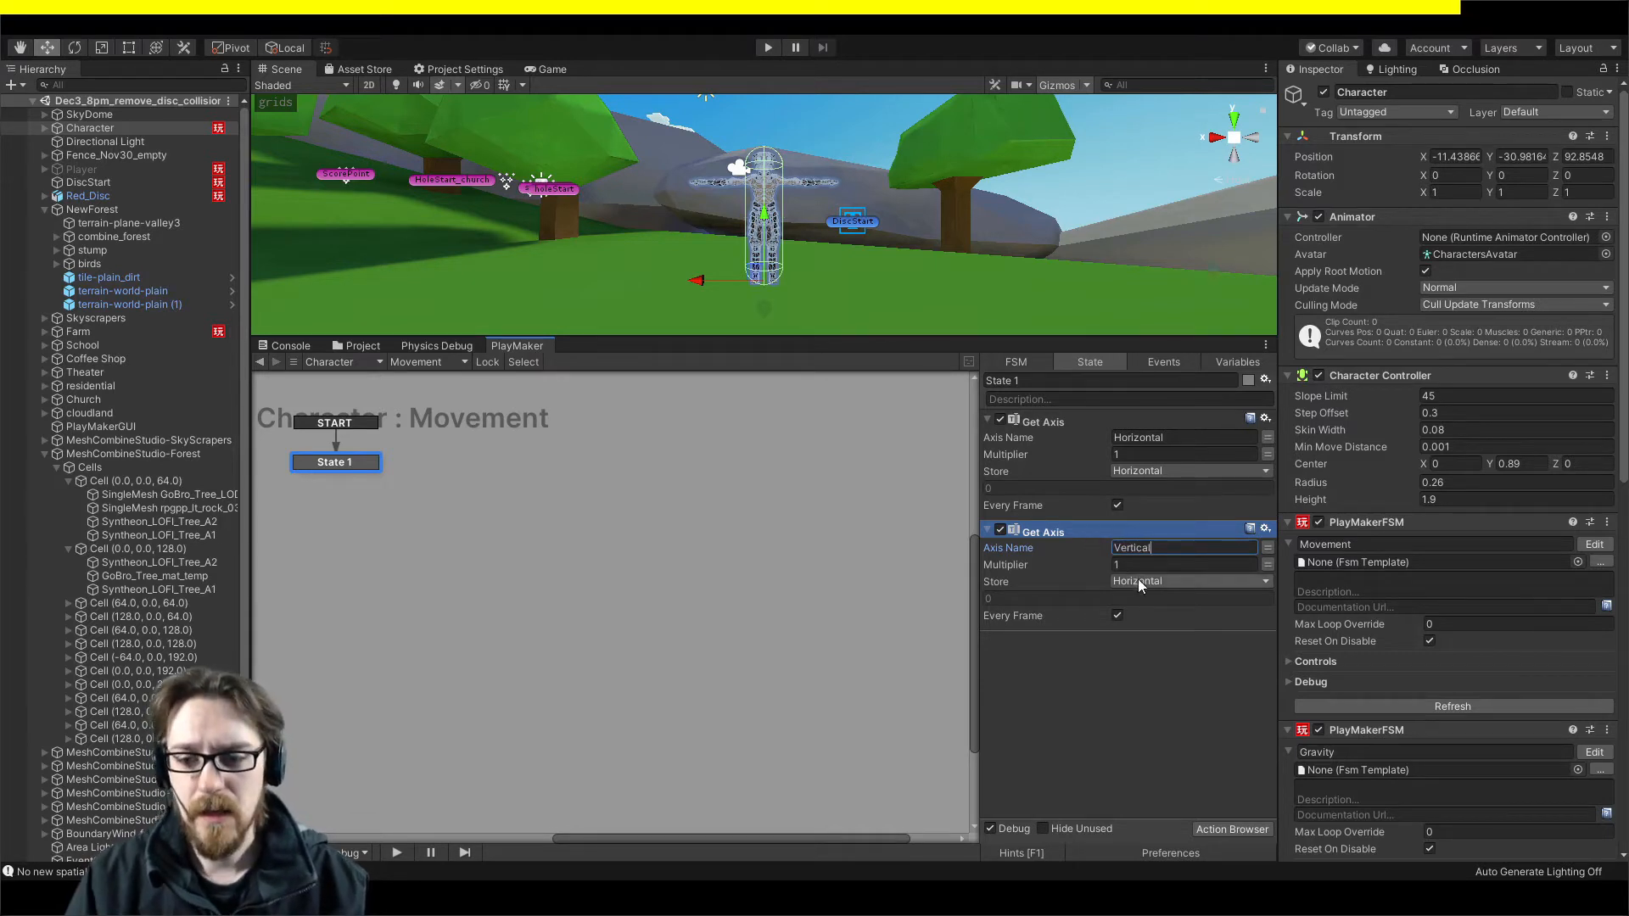
pyautogui.press('Return')
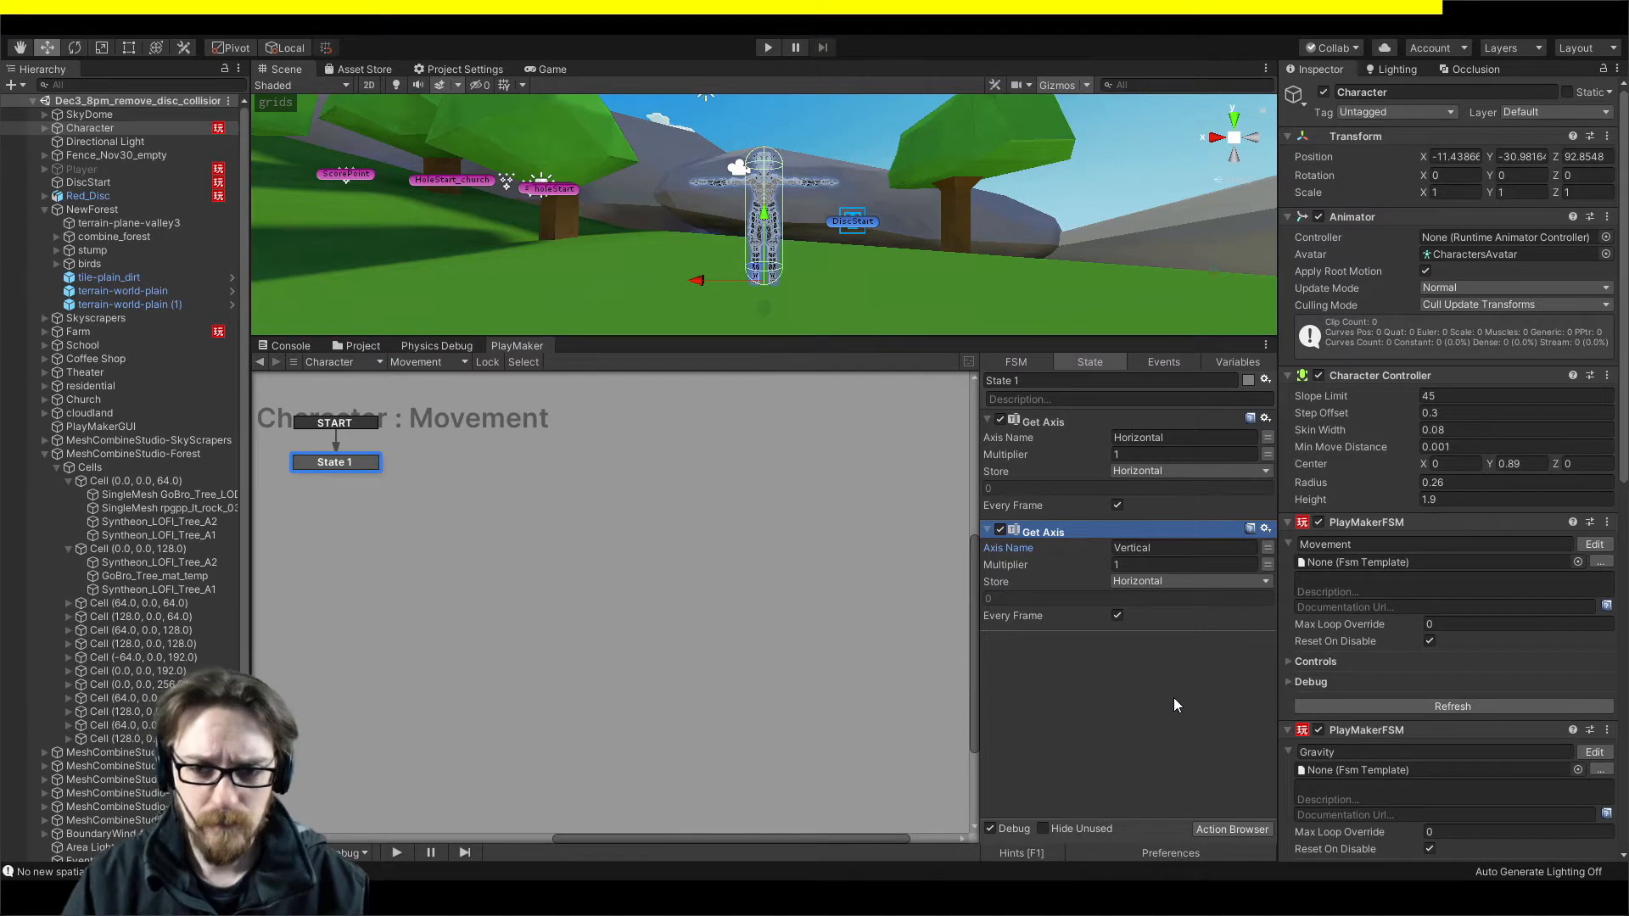
pyautogui.click(1134, 751)
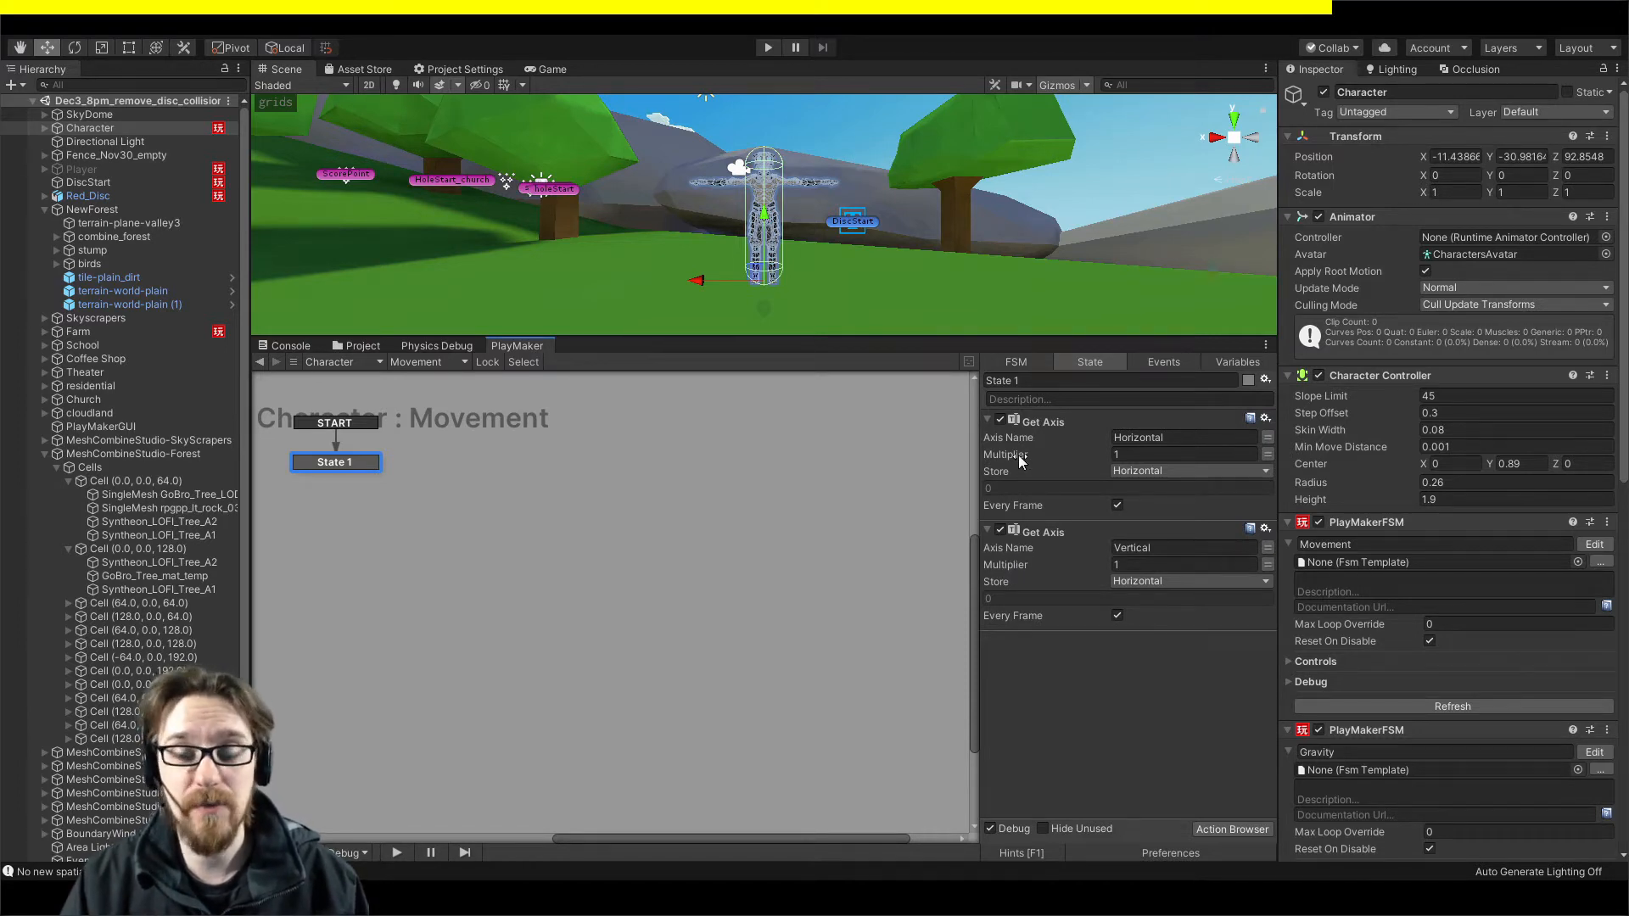
# Assign a multiplier variable to both Get Axis actions, store the second one's result in a Vertical variable, and collapse both.
pyautogui.click(1268, 457)
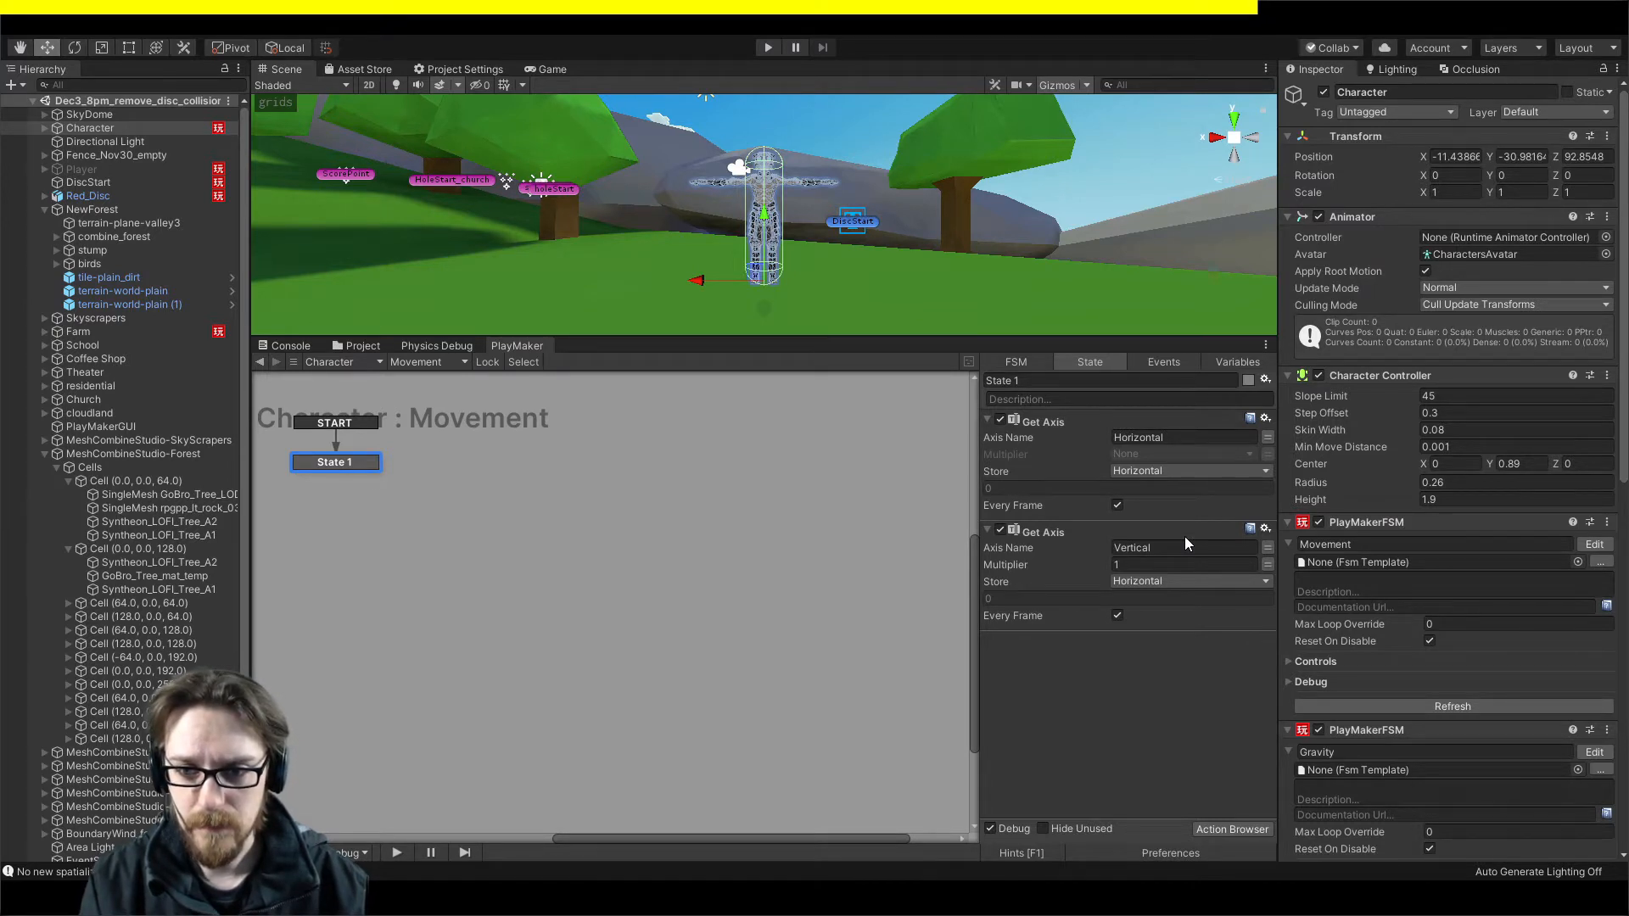
pyautogui.press('Return')
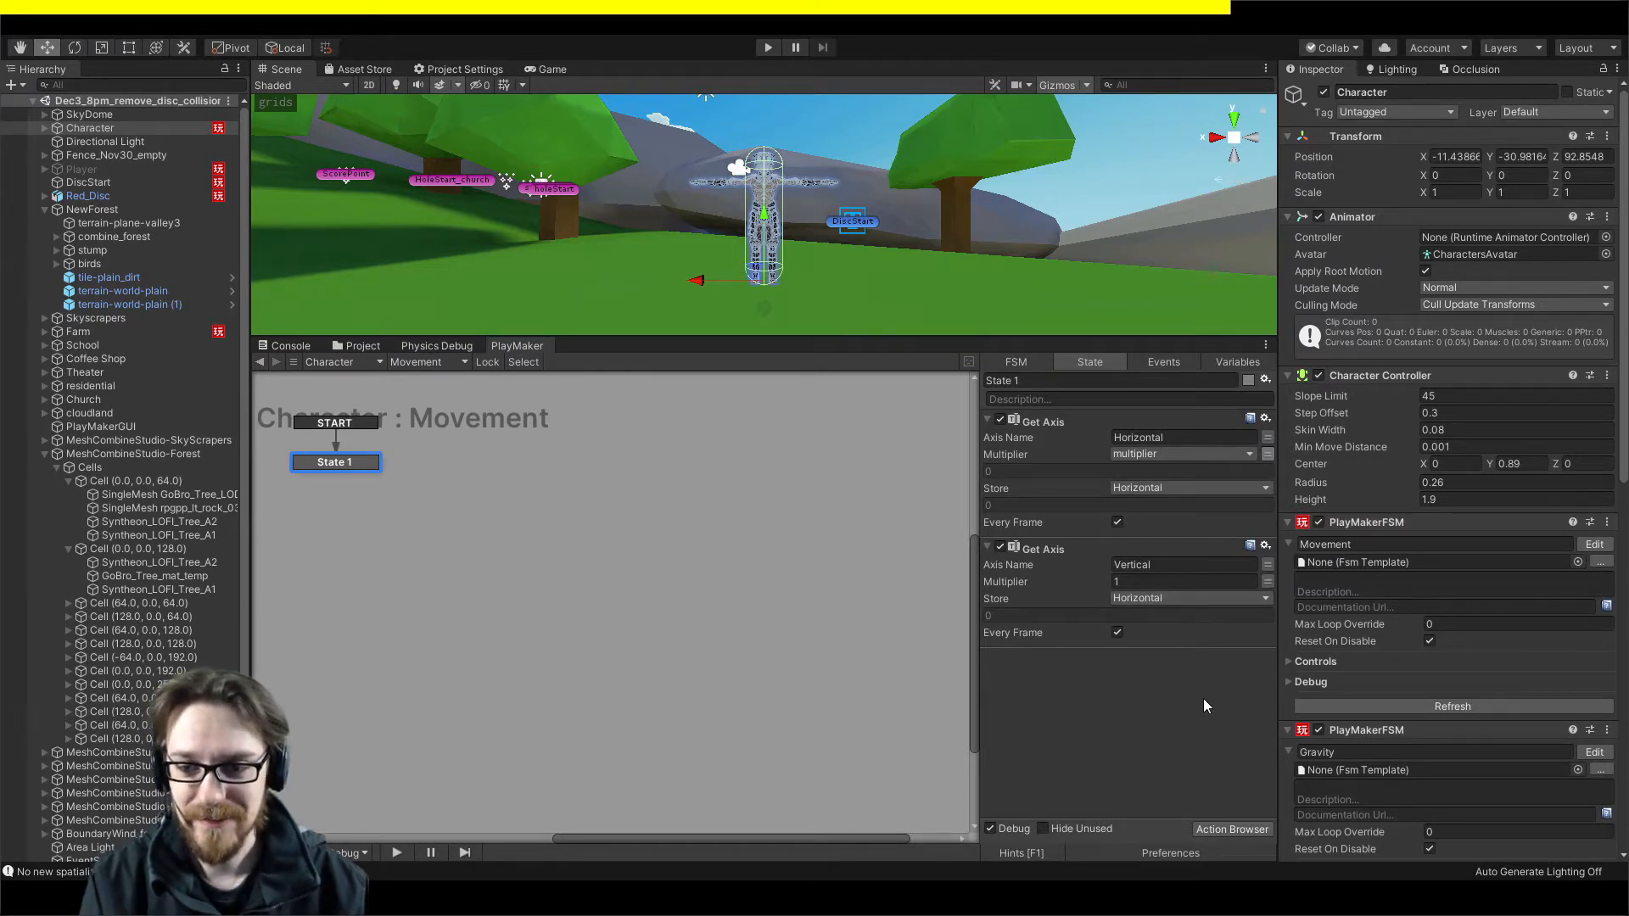
pyautogui.click(1267, 582)
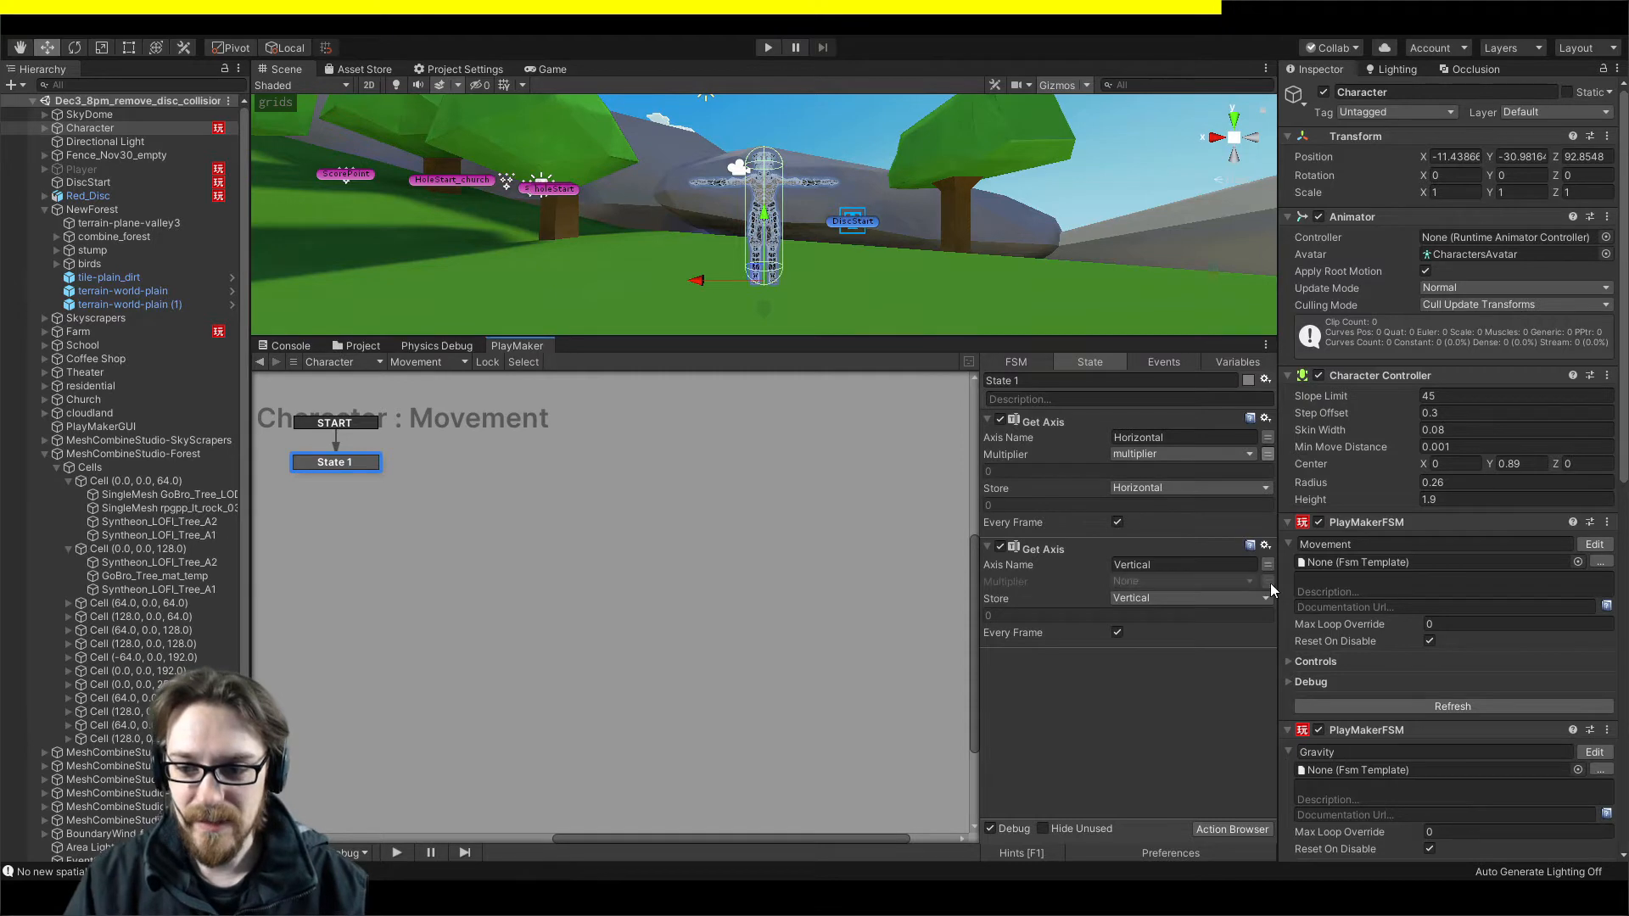
pyautogui.click(1180, 658)
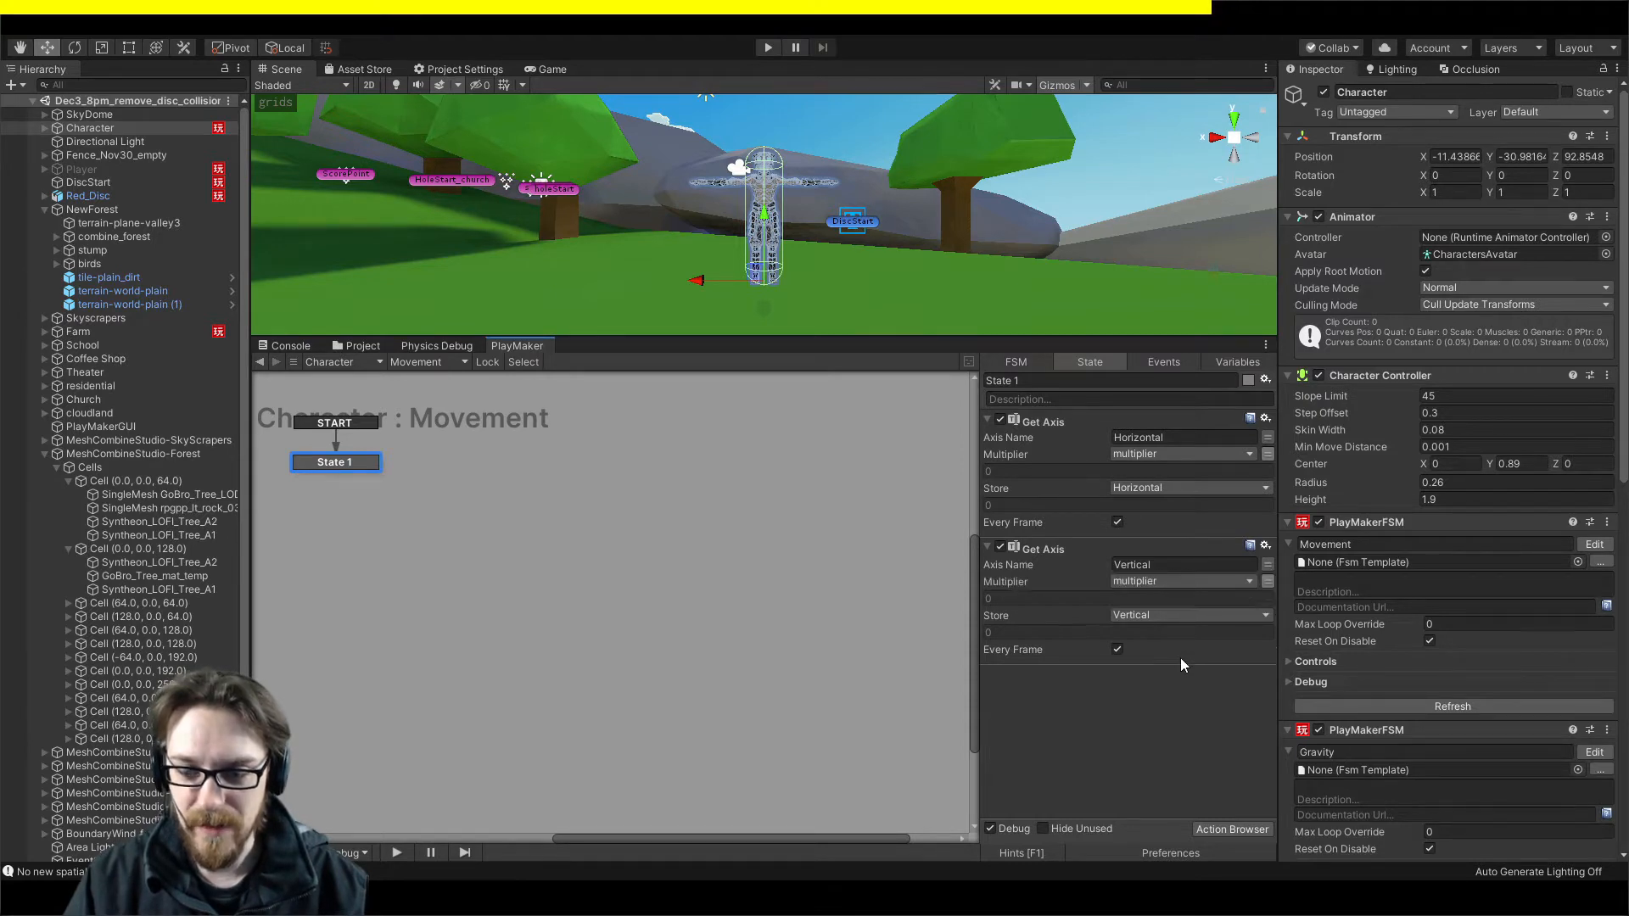
pyautogui.click(988, 420)
pyautogui.click(989, 438)
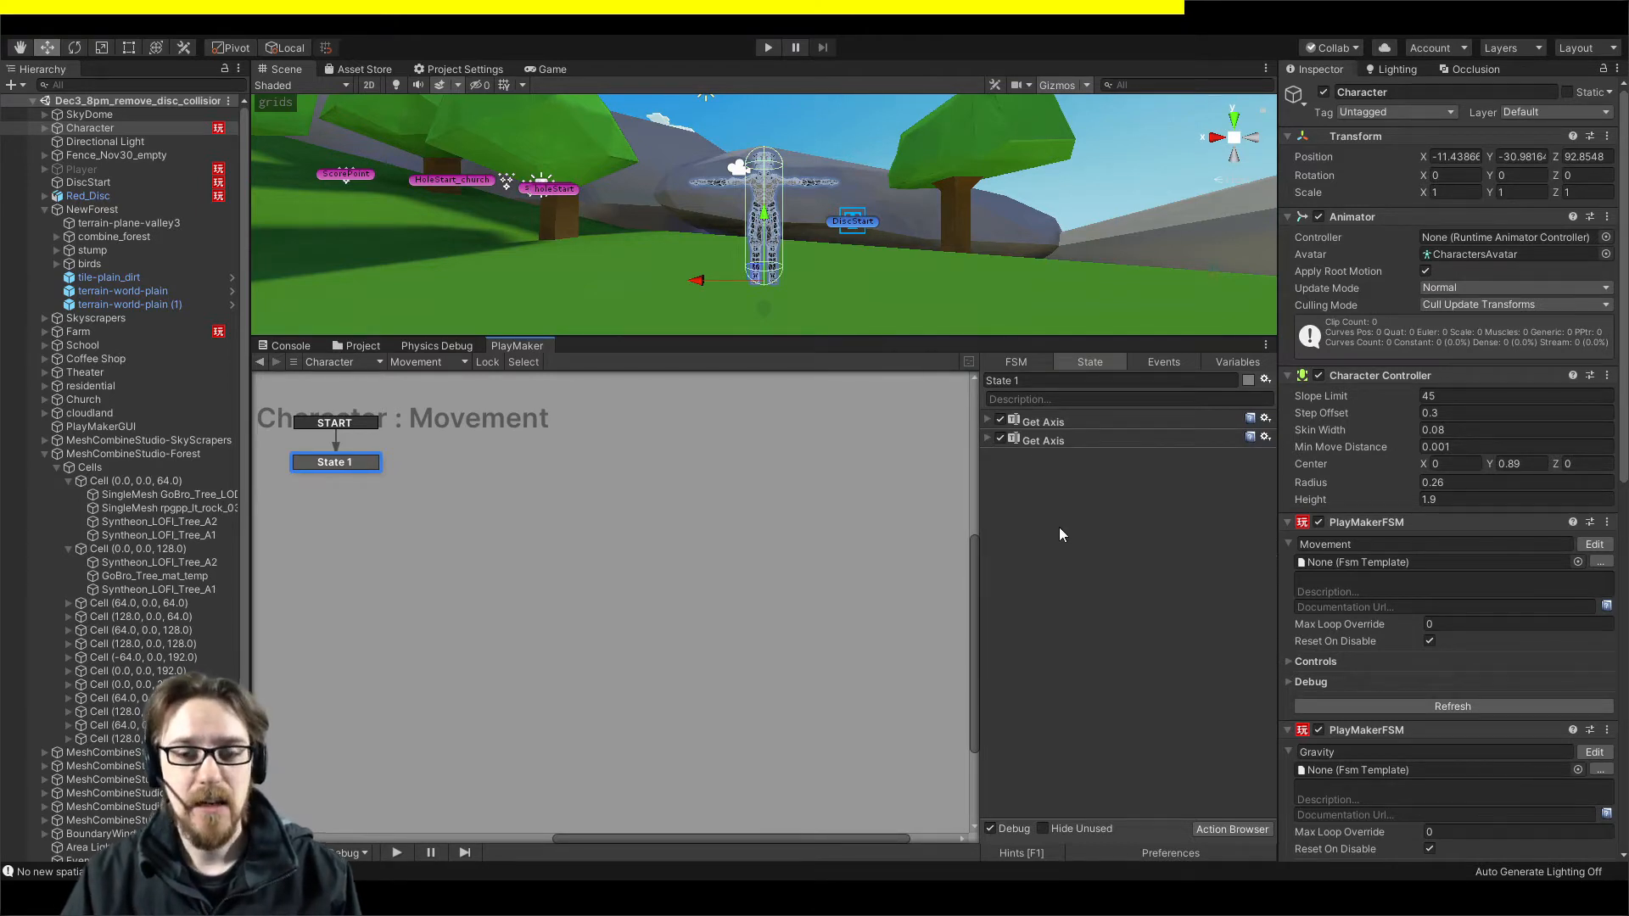
# Examine the button assignments of the Horizontal and Vertical axes in the Input Manager and return to the scene view.
pyautogui.click(452, 71)
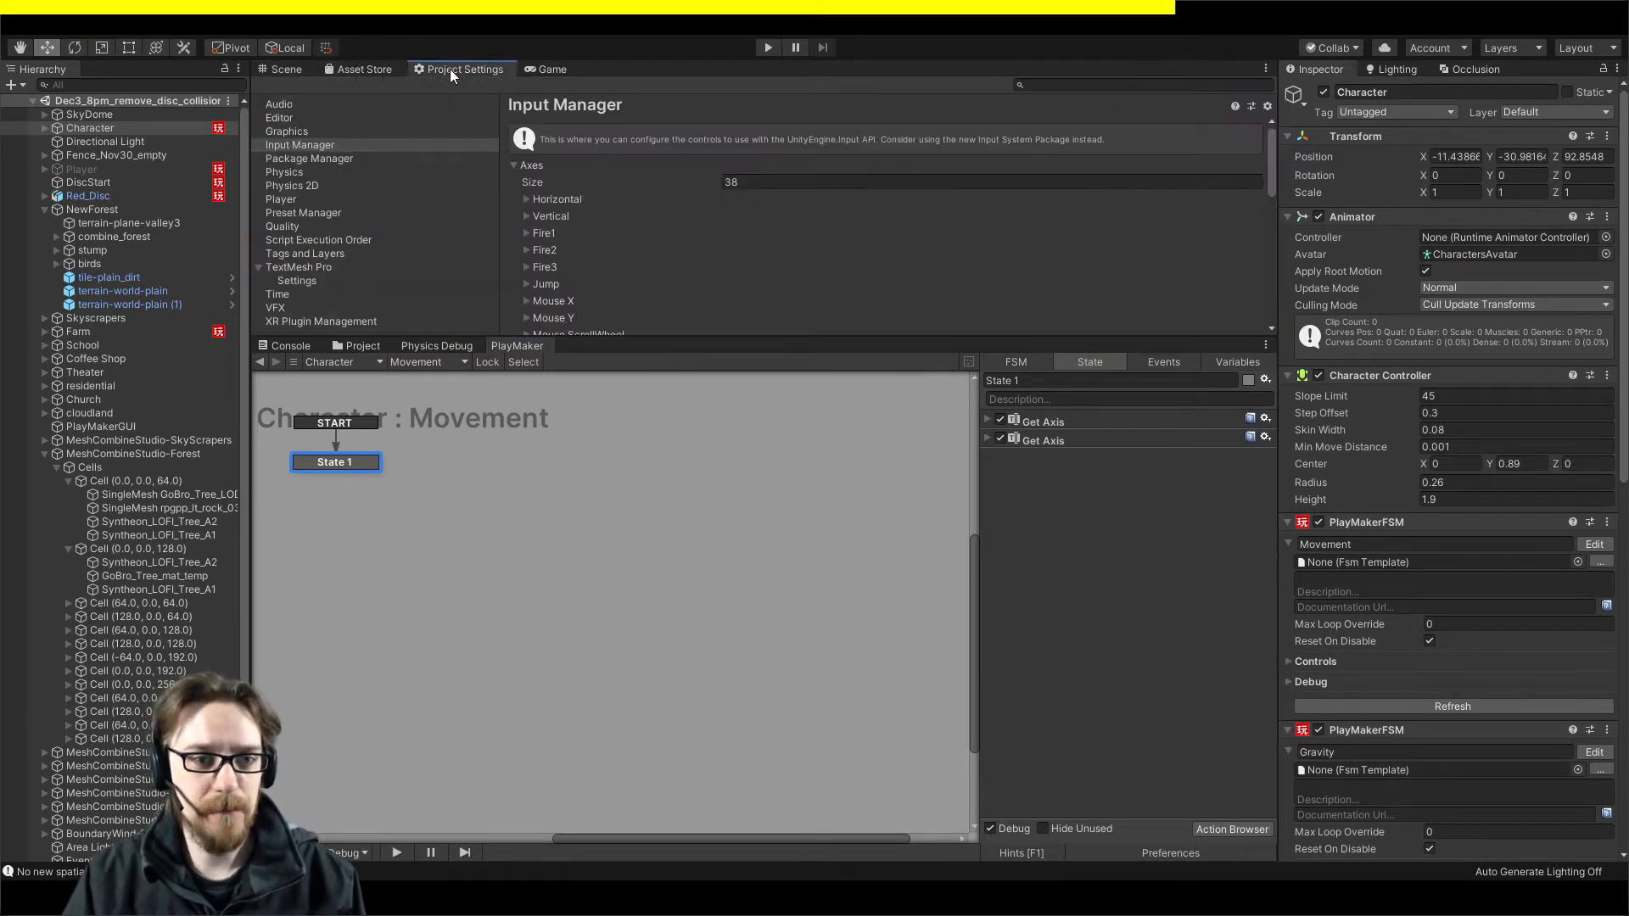
pyautogui.click(526, 198)
pyautogui.scroll(-3, 750, 306)
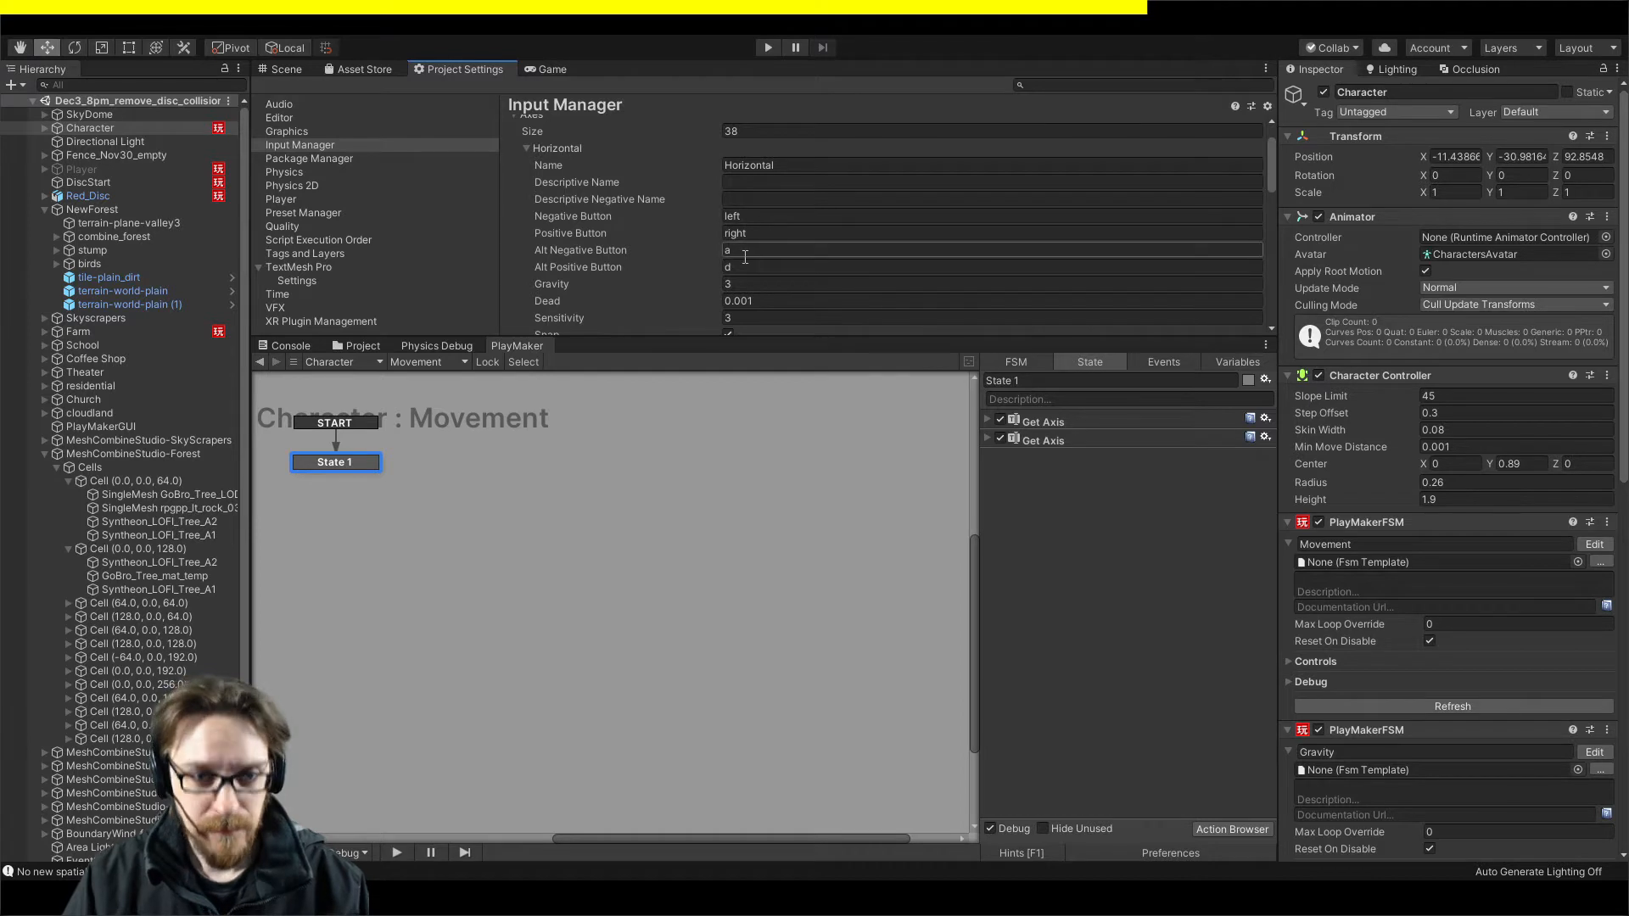
pyautogui.scroll(3, 723, 247)
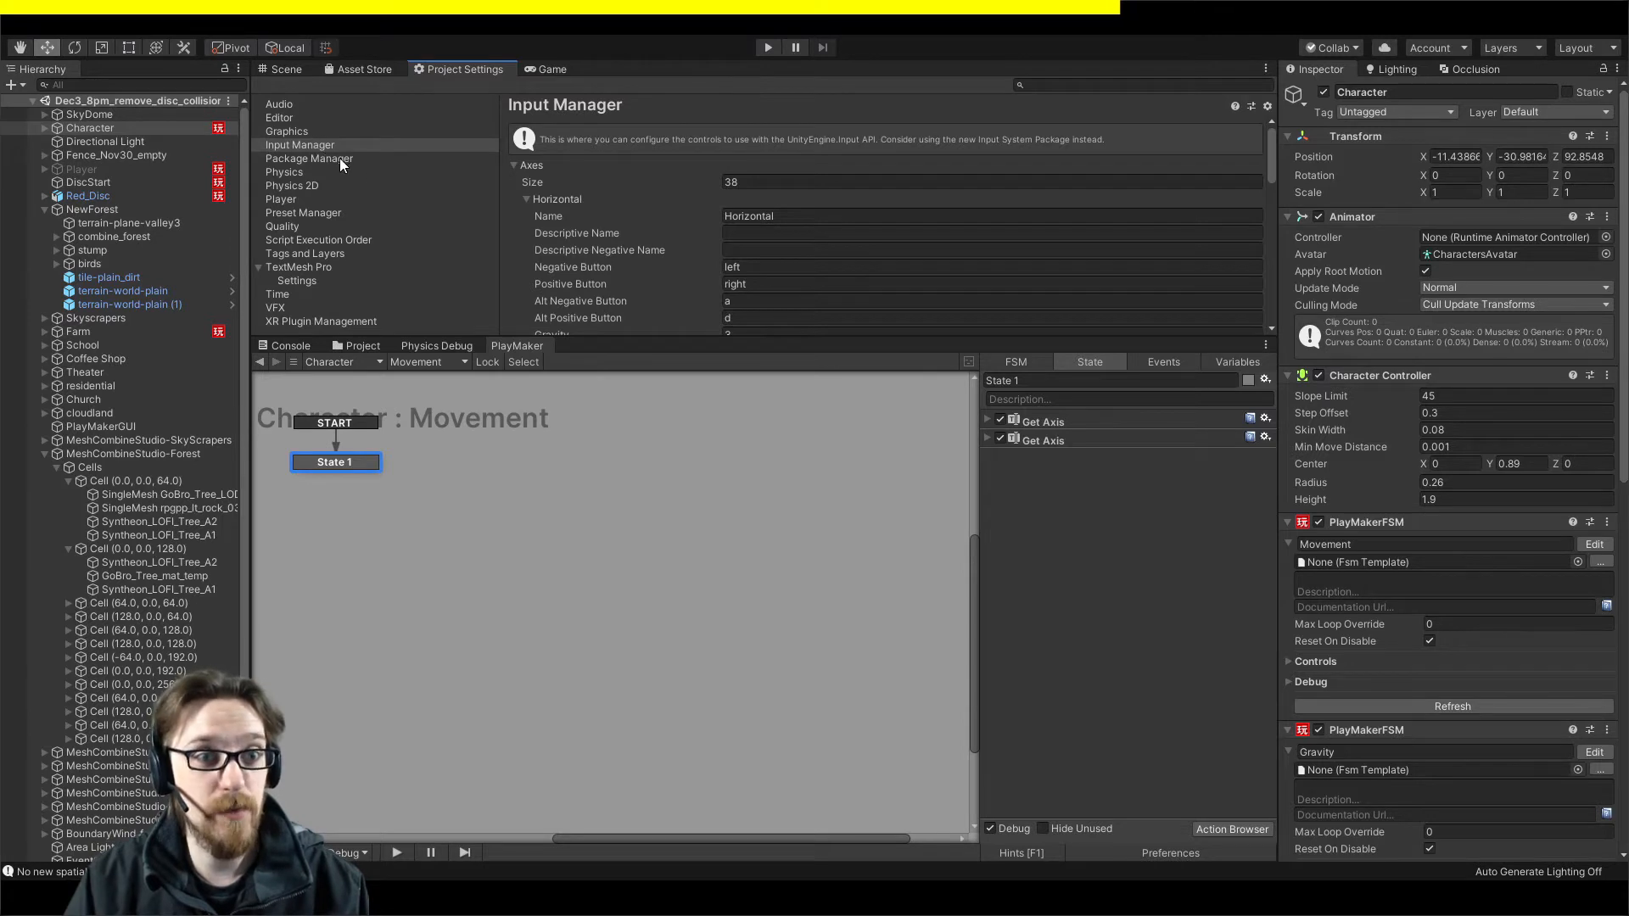
pyautogui.click(526, 199)
pyautogui.click(526, 216)
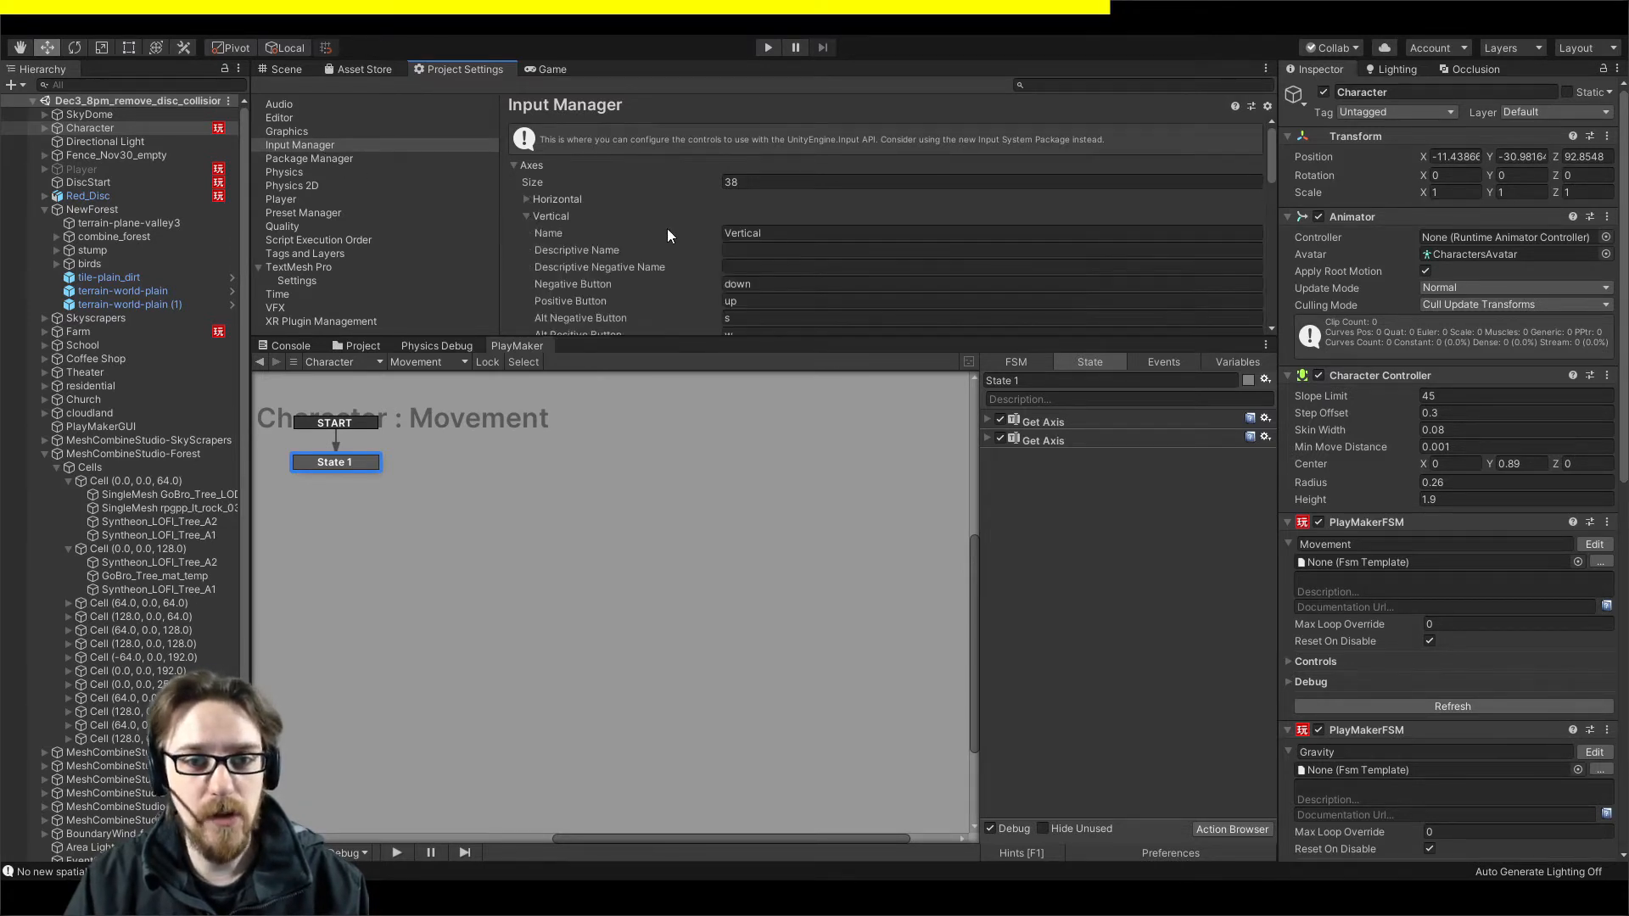
pyautogui.scroll(-1, 745, 282)
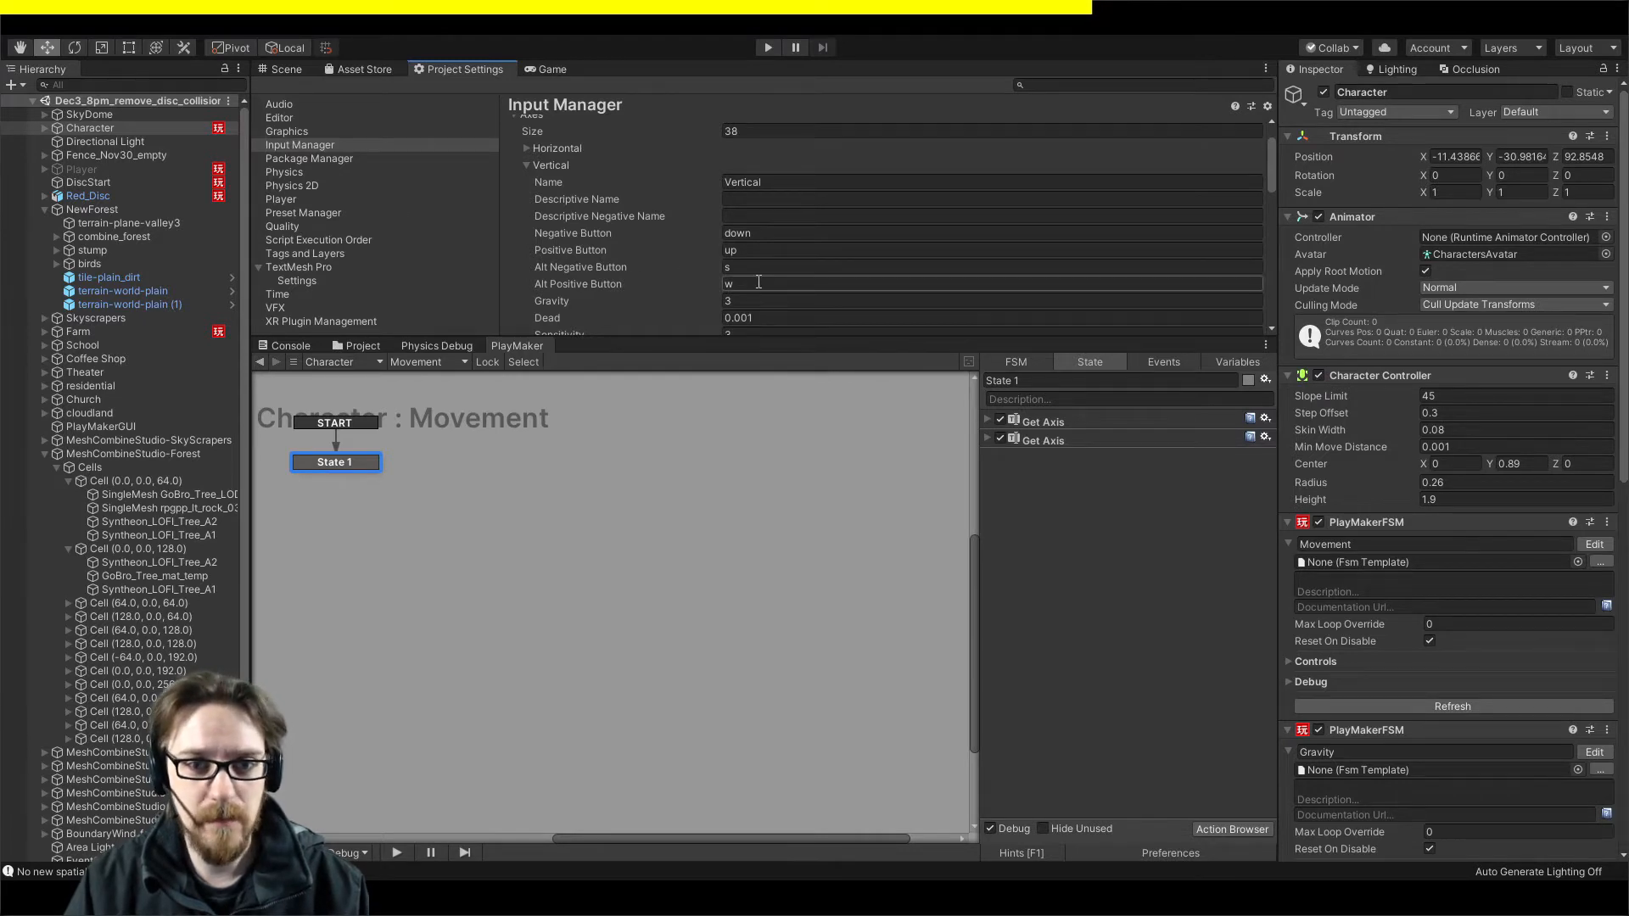
pyautogui.click(297, 69)
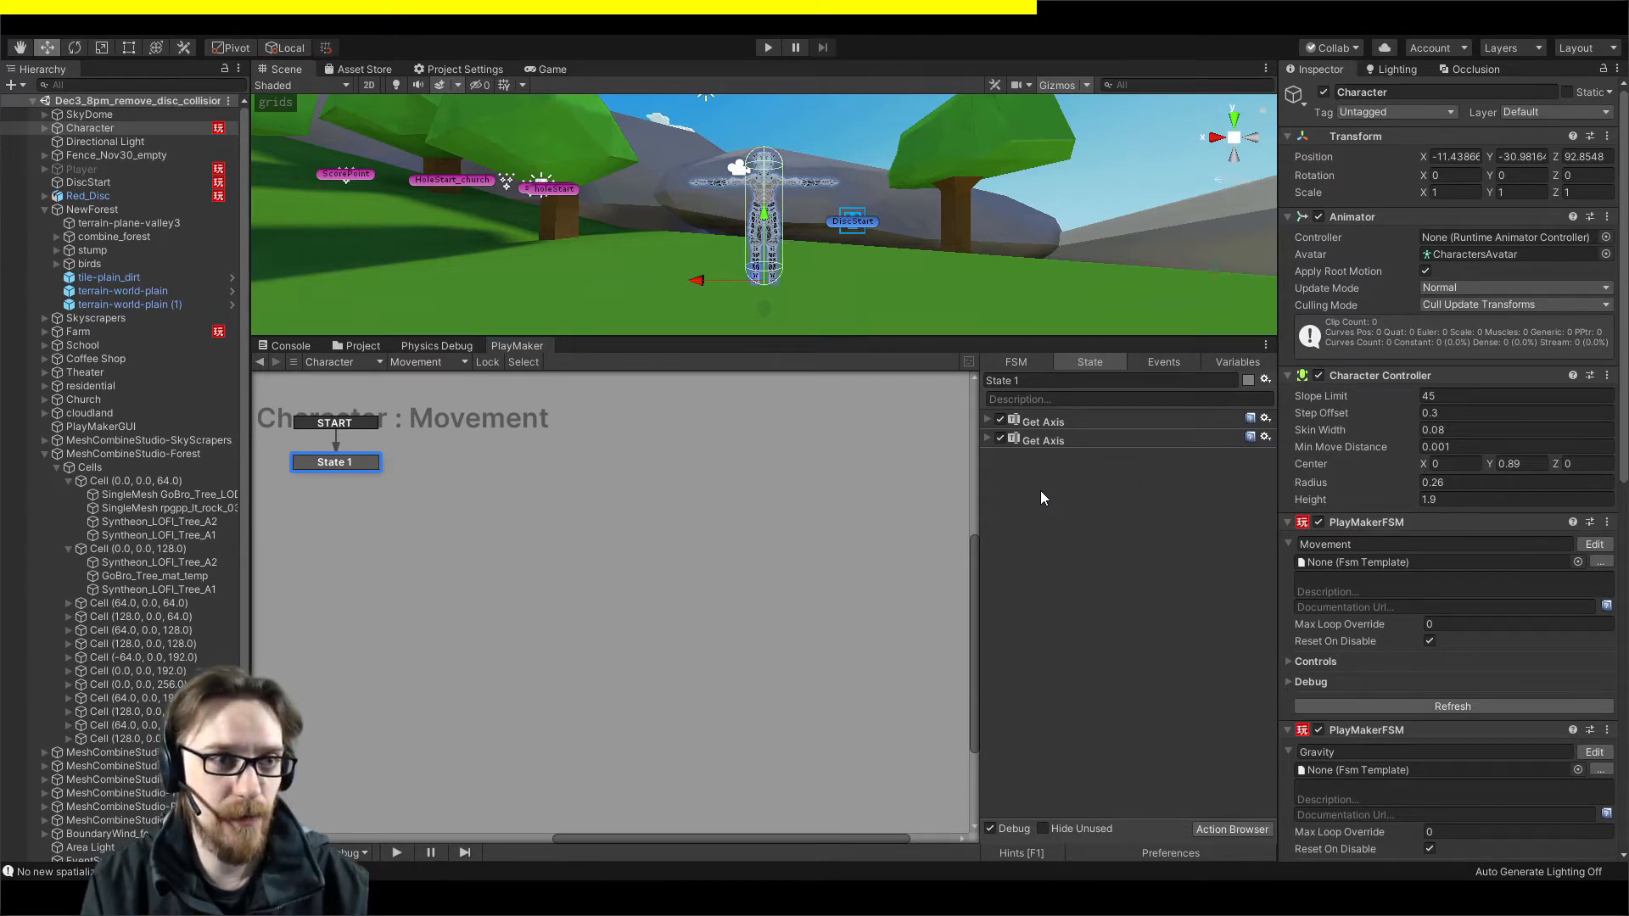
# Add a Set Vector3 XYZ action to State 1 and assign a move_vector variable as its Vector3 variable.
pyautogui.hotkey('ctrl', 'v')
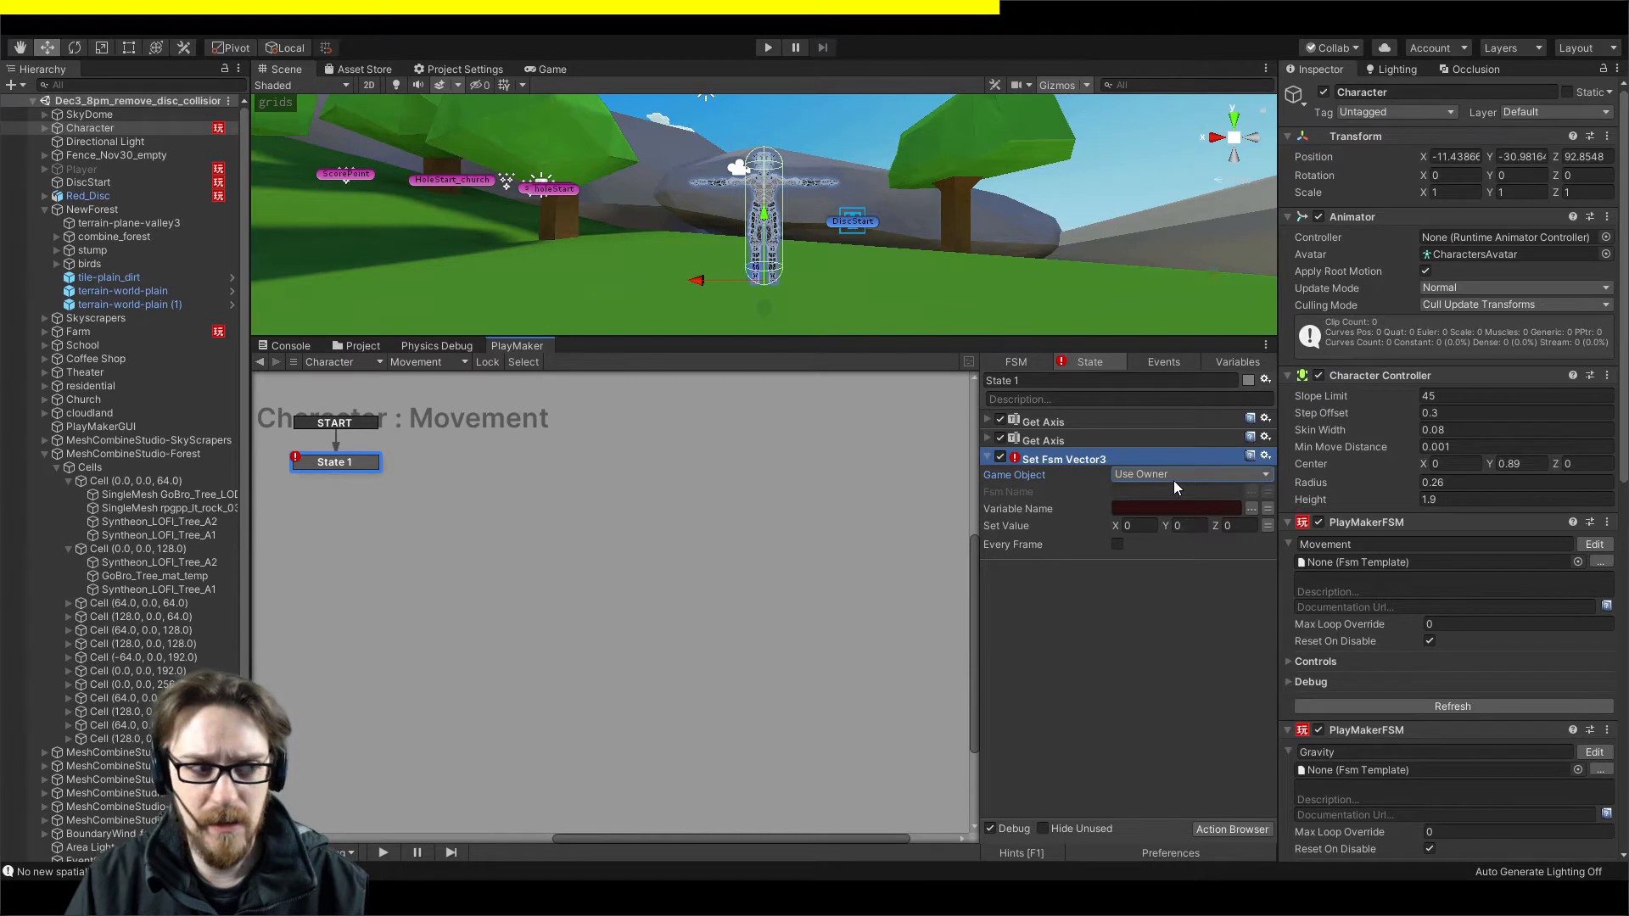
pyautogui.press('Delete')
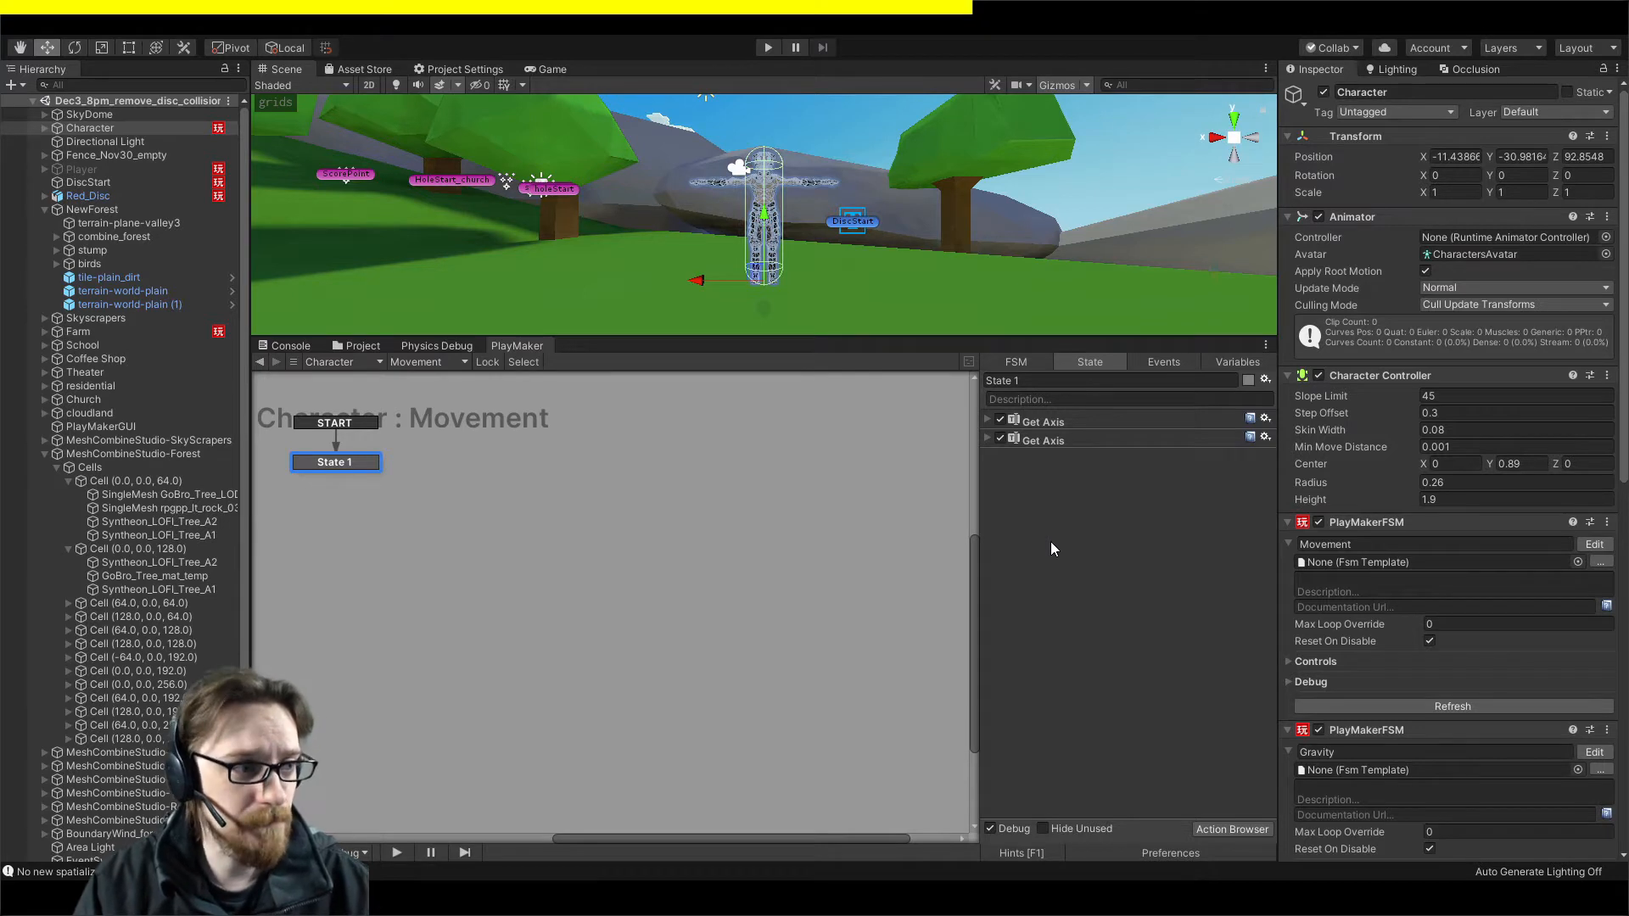
pyautogui.press('Return')
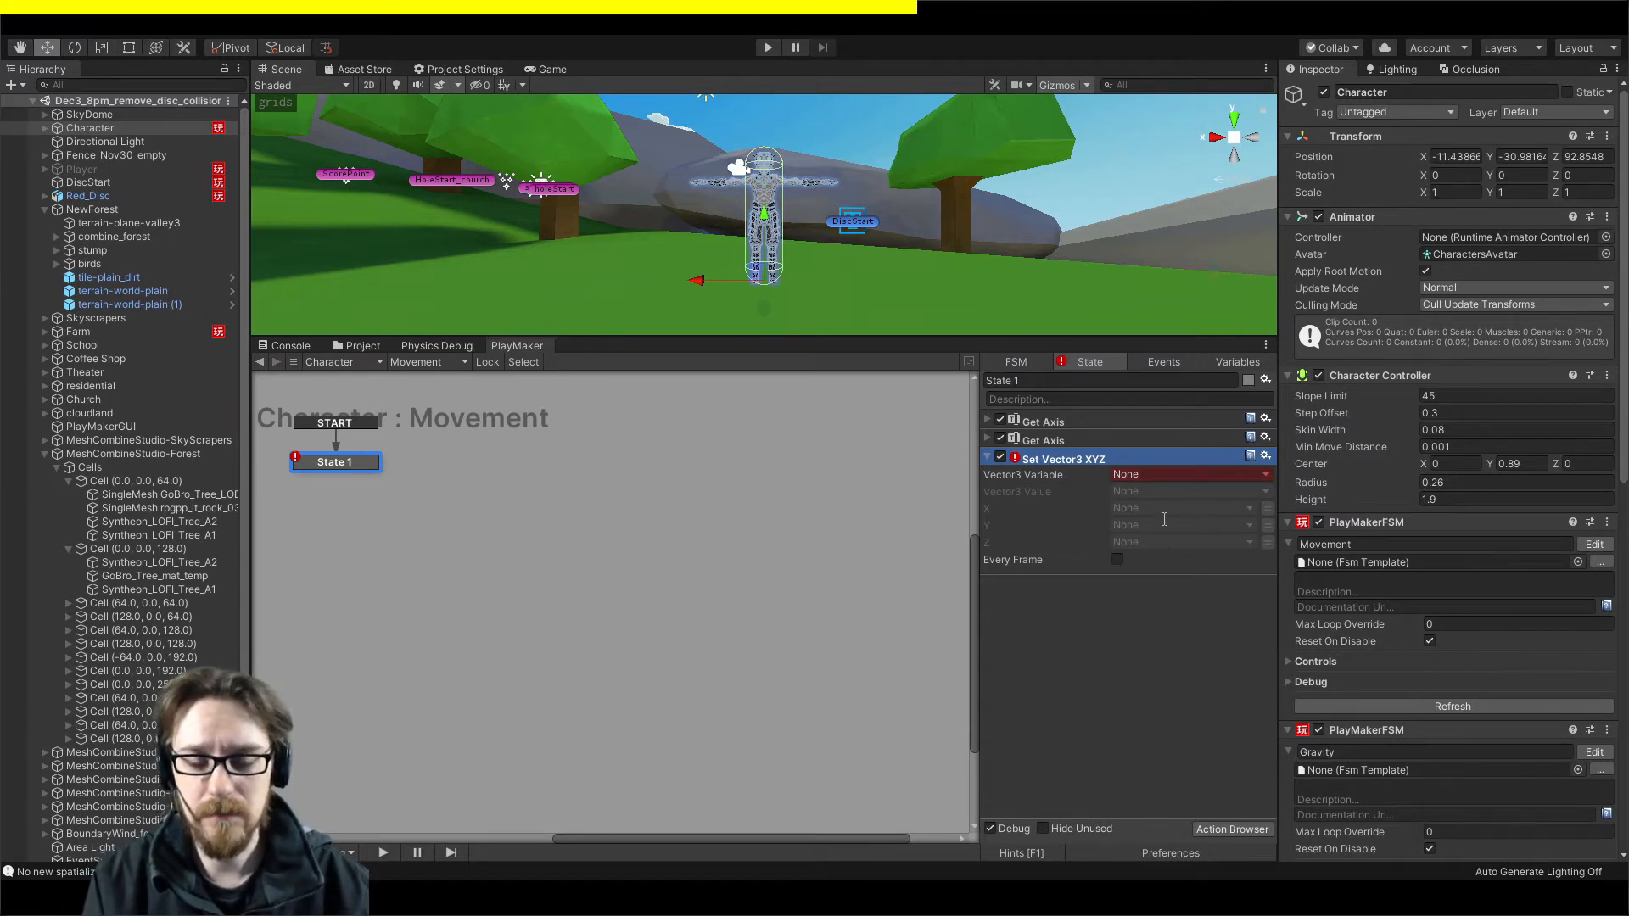
pyautogui.press('Return')
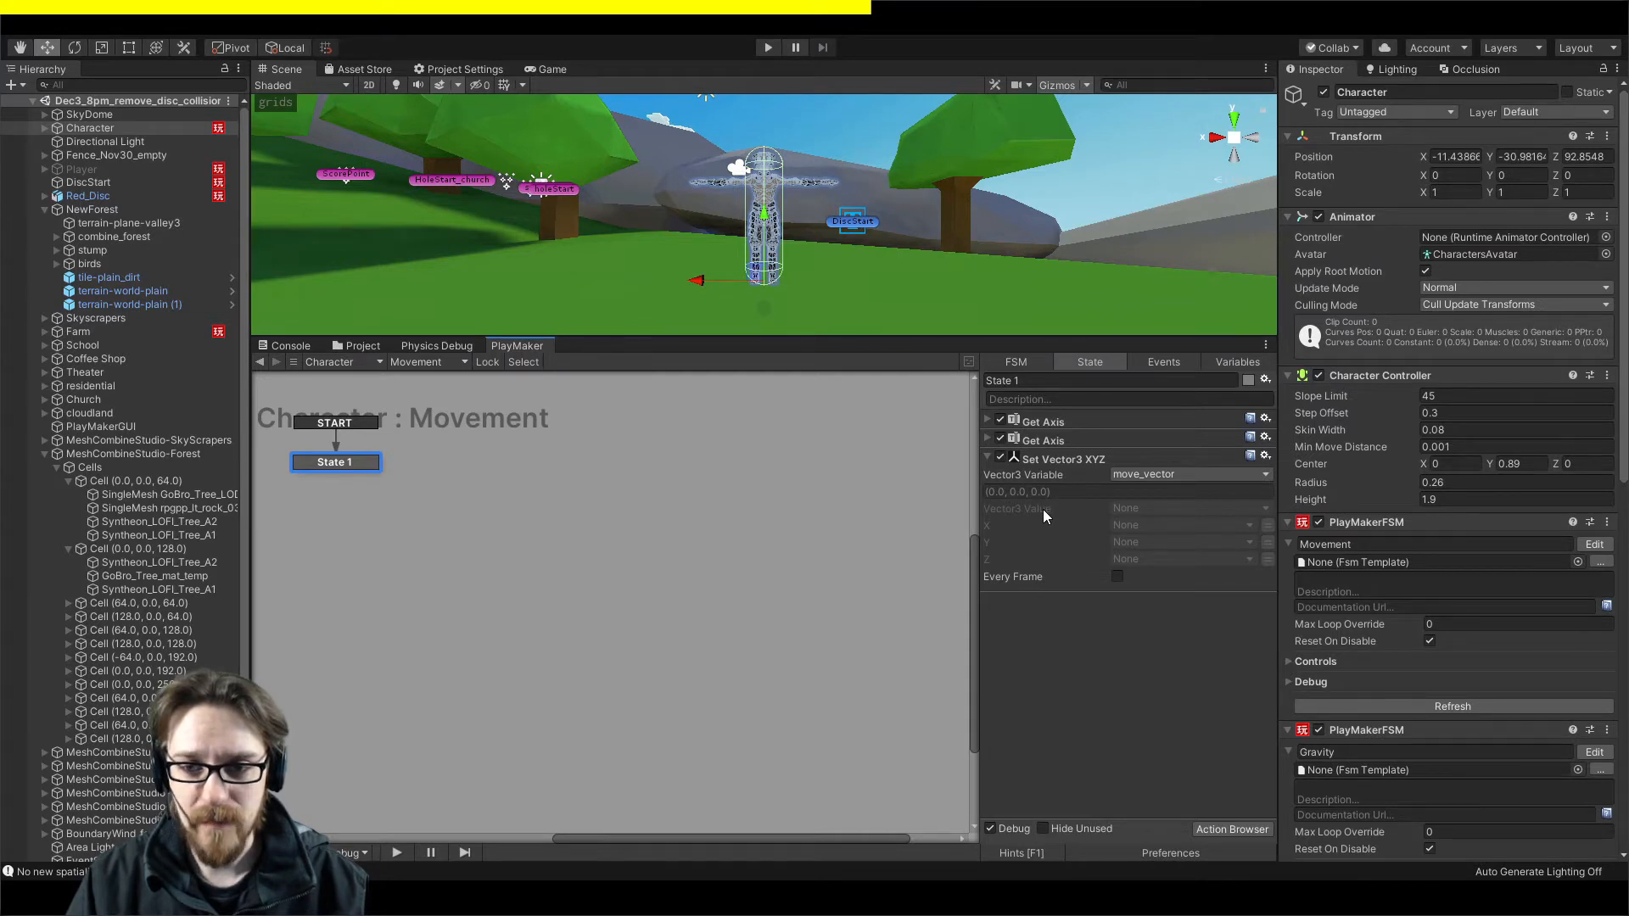
# Set the Set Vector3 XYZ components to the variables Horizontal for X, Gravity for Y and Vertical for Z.
pyautogui.click(988, 419)
pyautogui.click(989, 419)
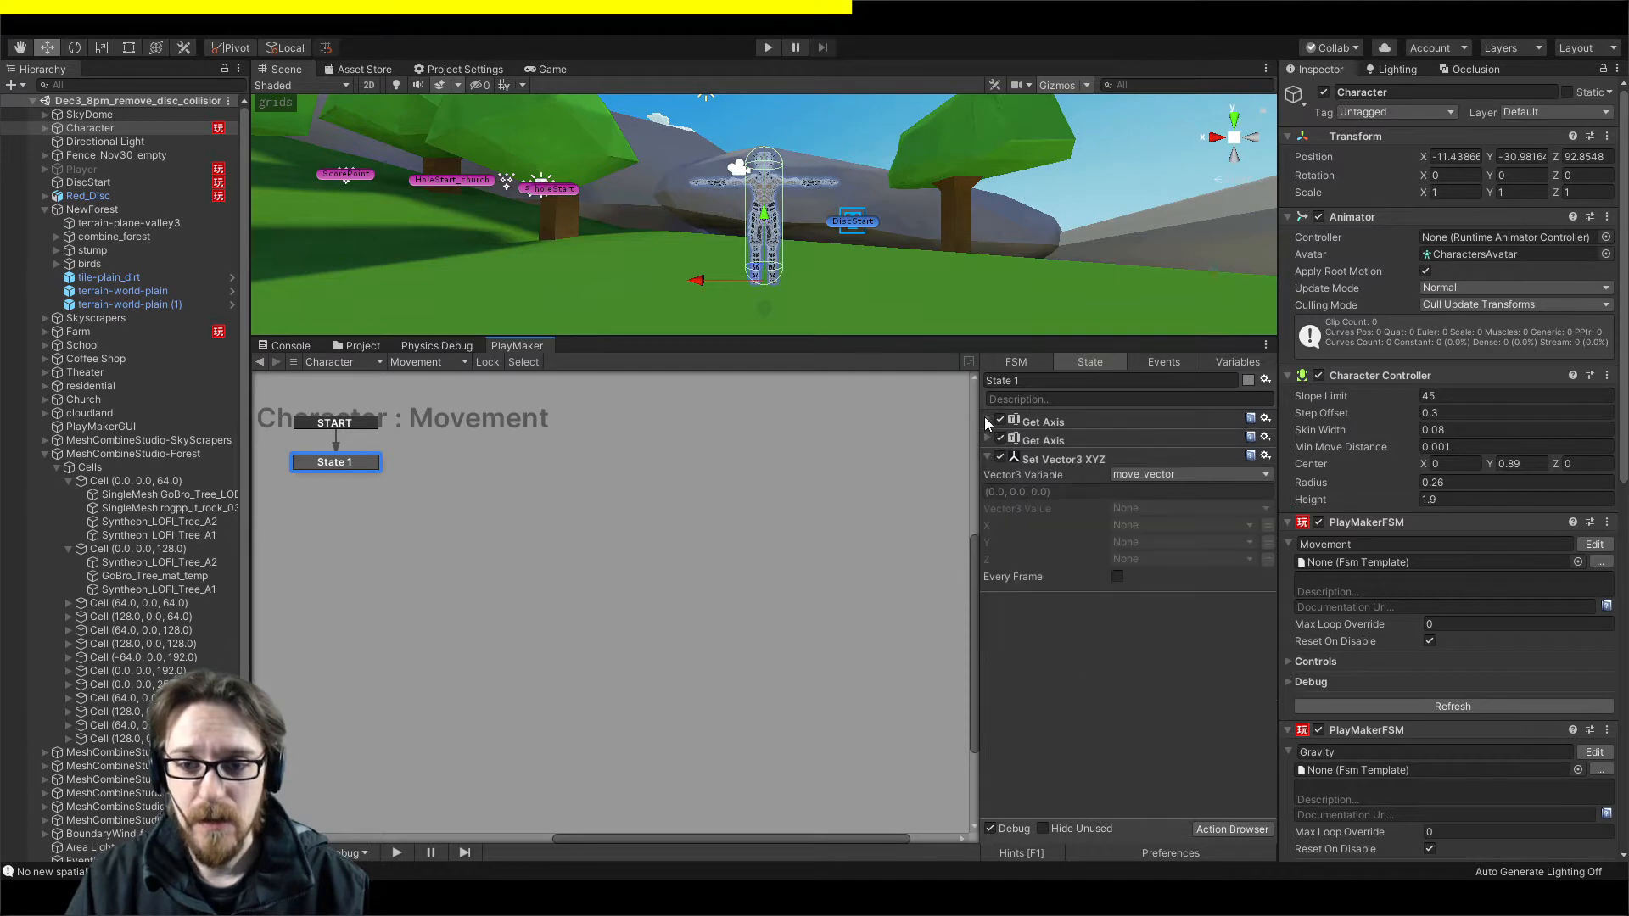
pyautogui.click(988, 439)
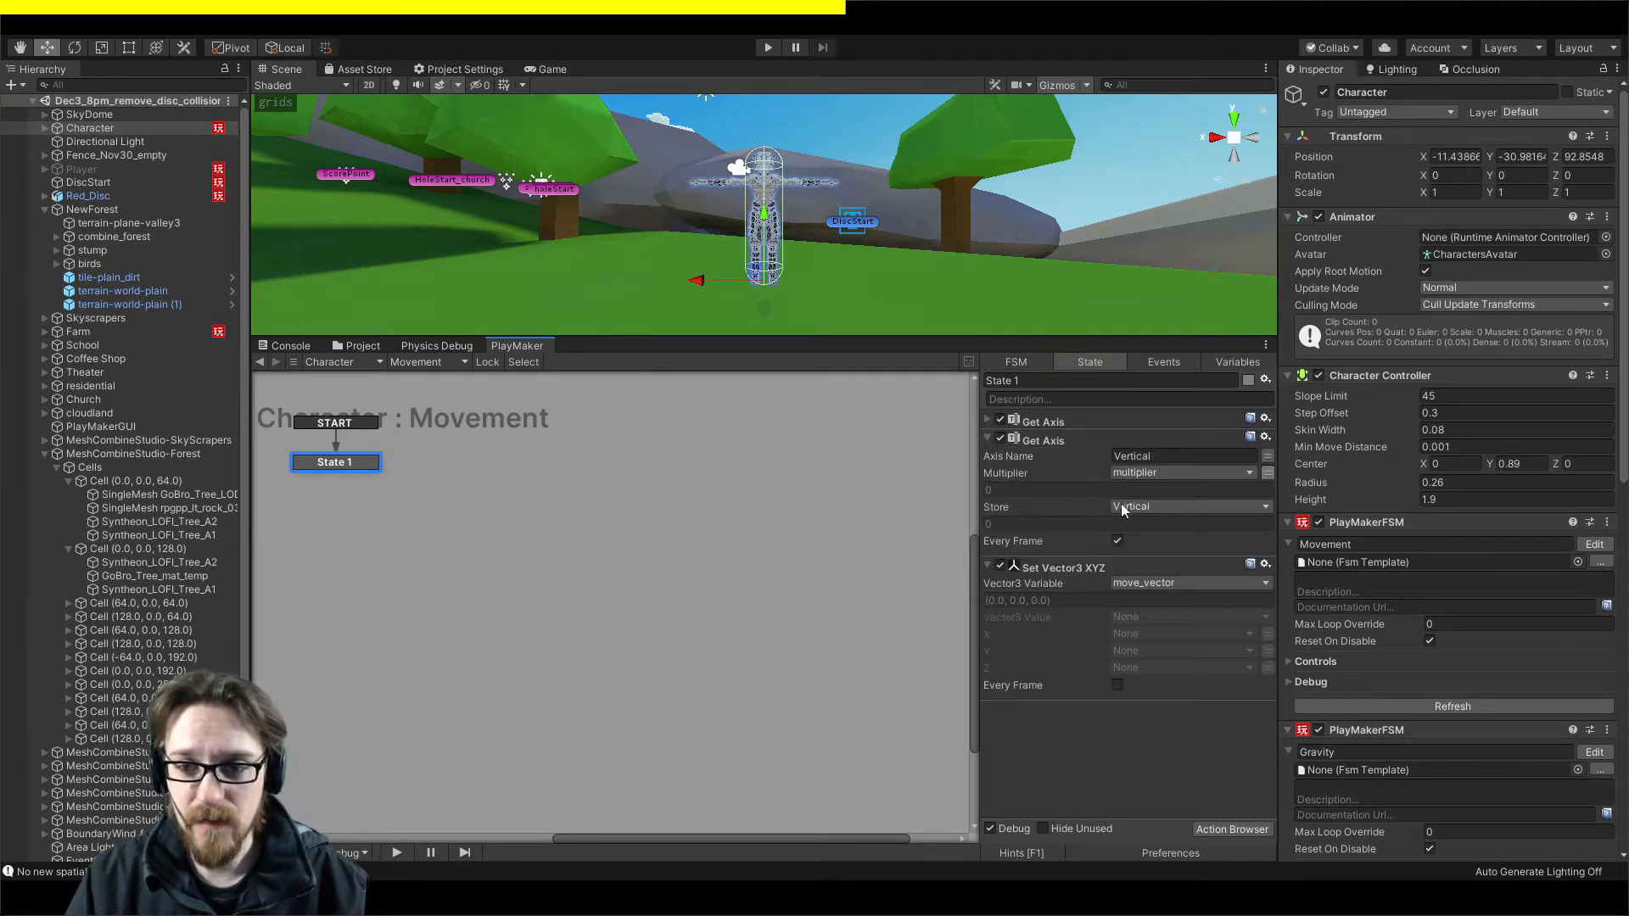
pyautogui.click(987, 438)
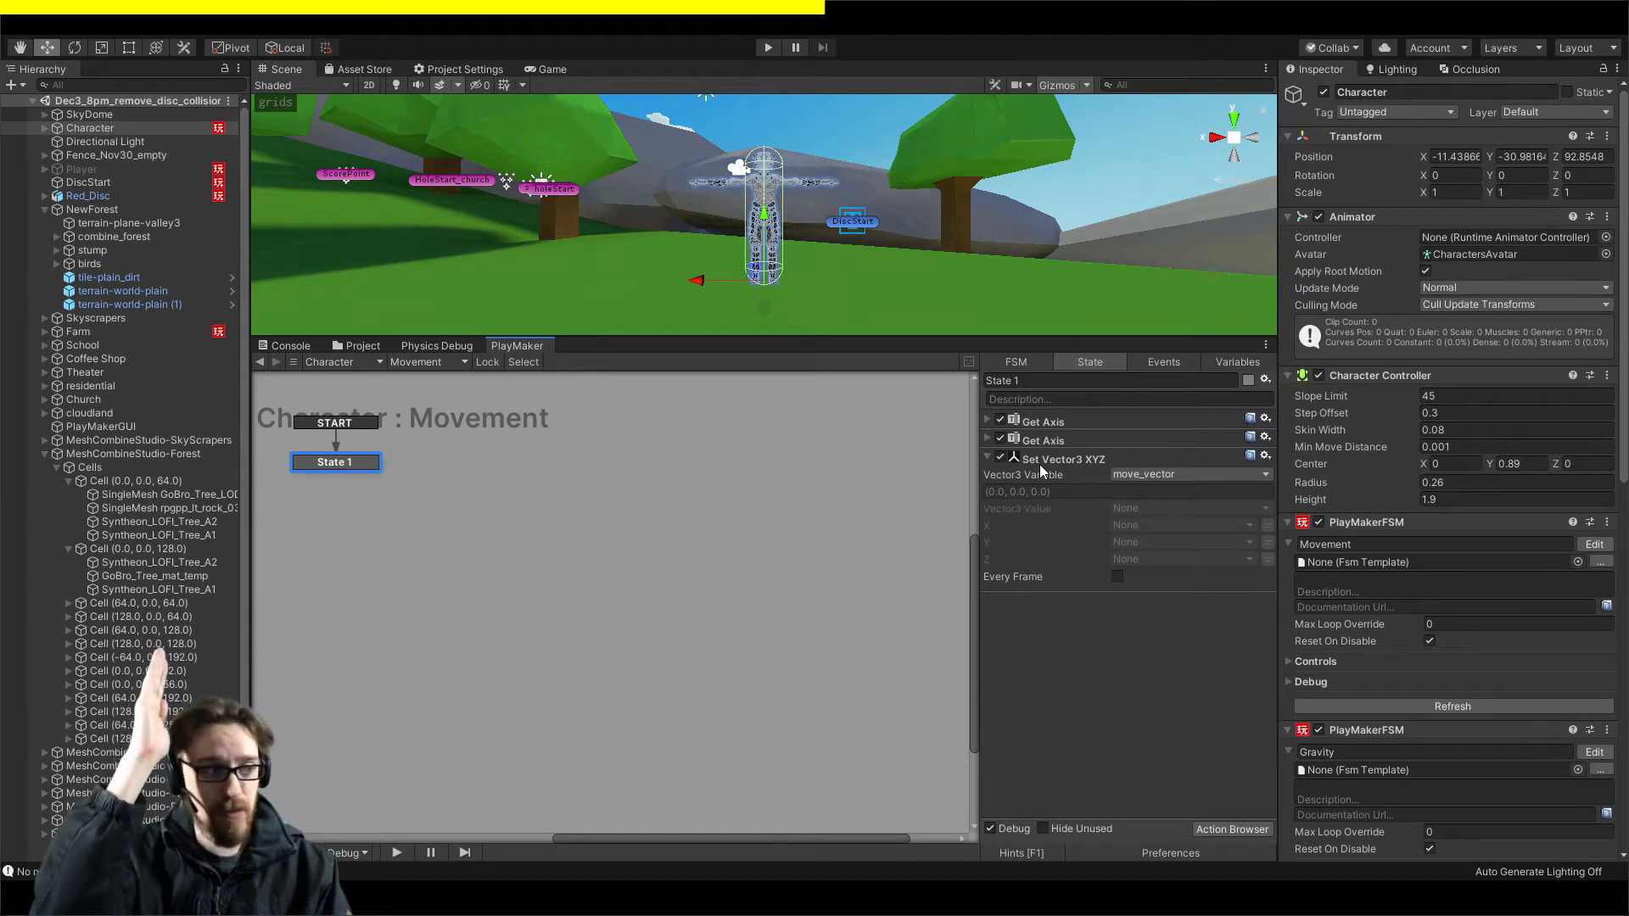
pyautogui.click(1144, 556)
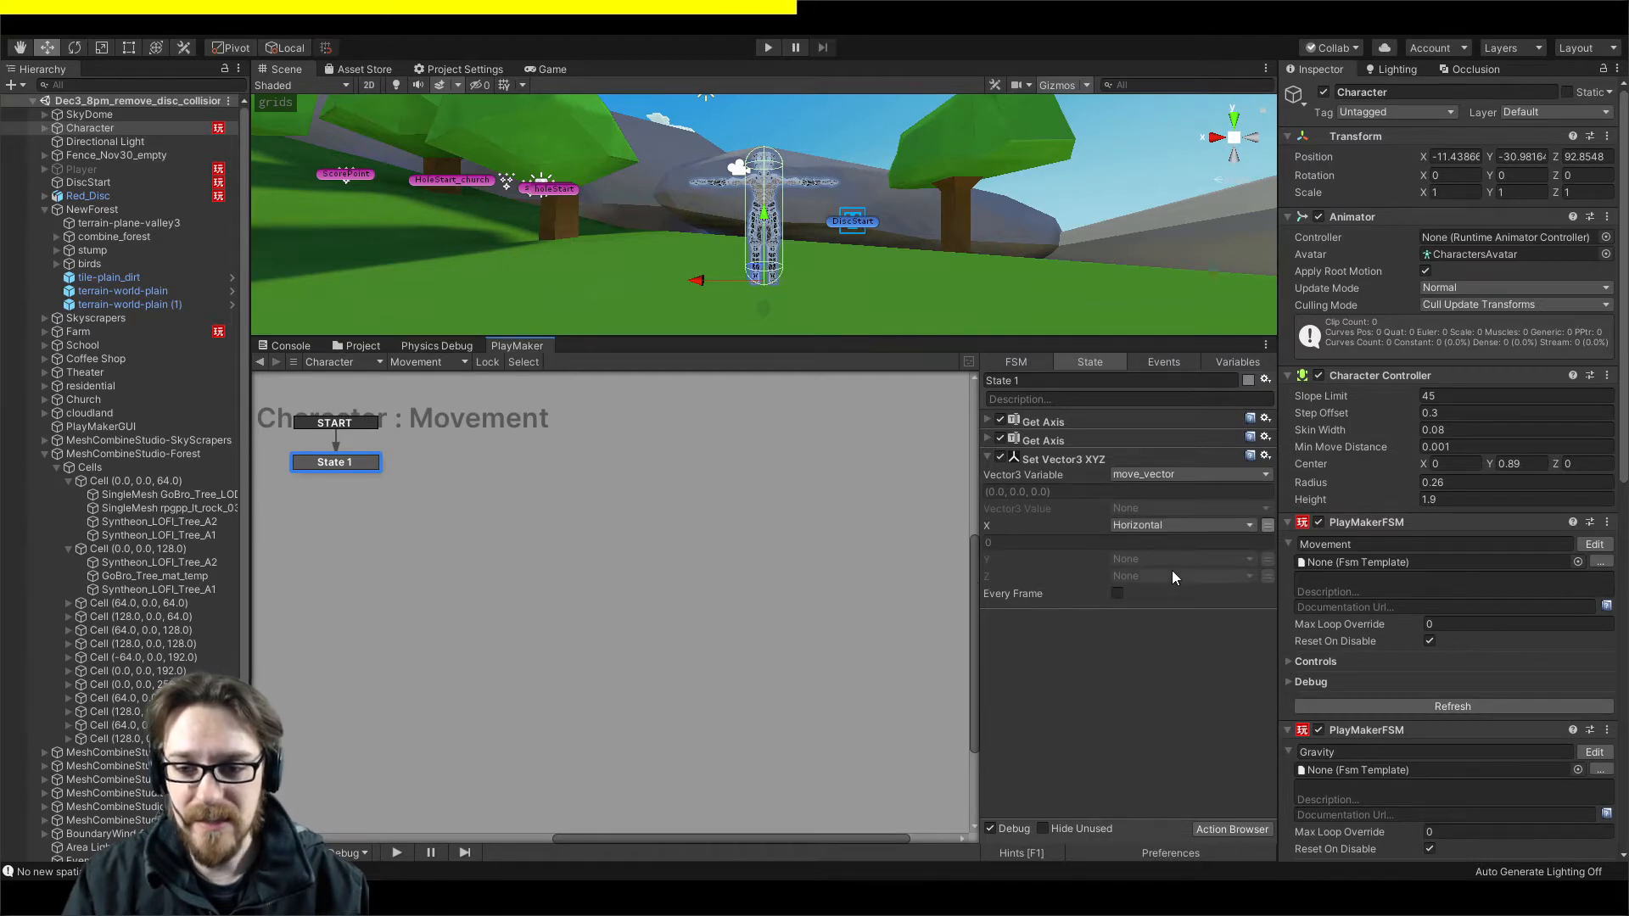
pyautogui.click(1181, 632)
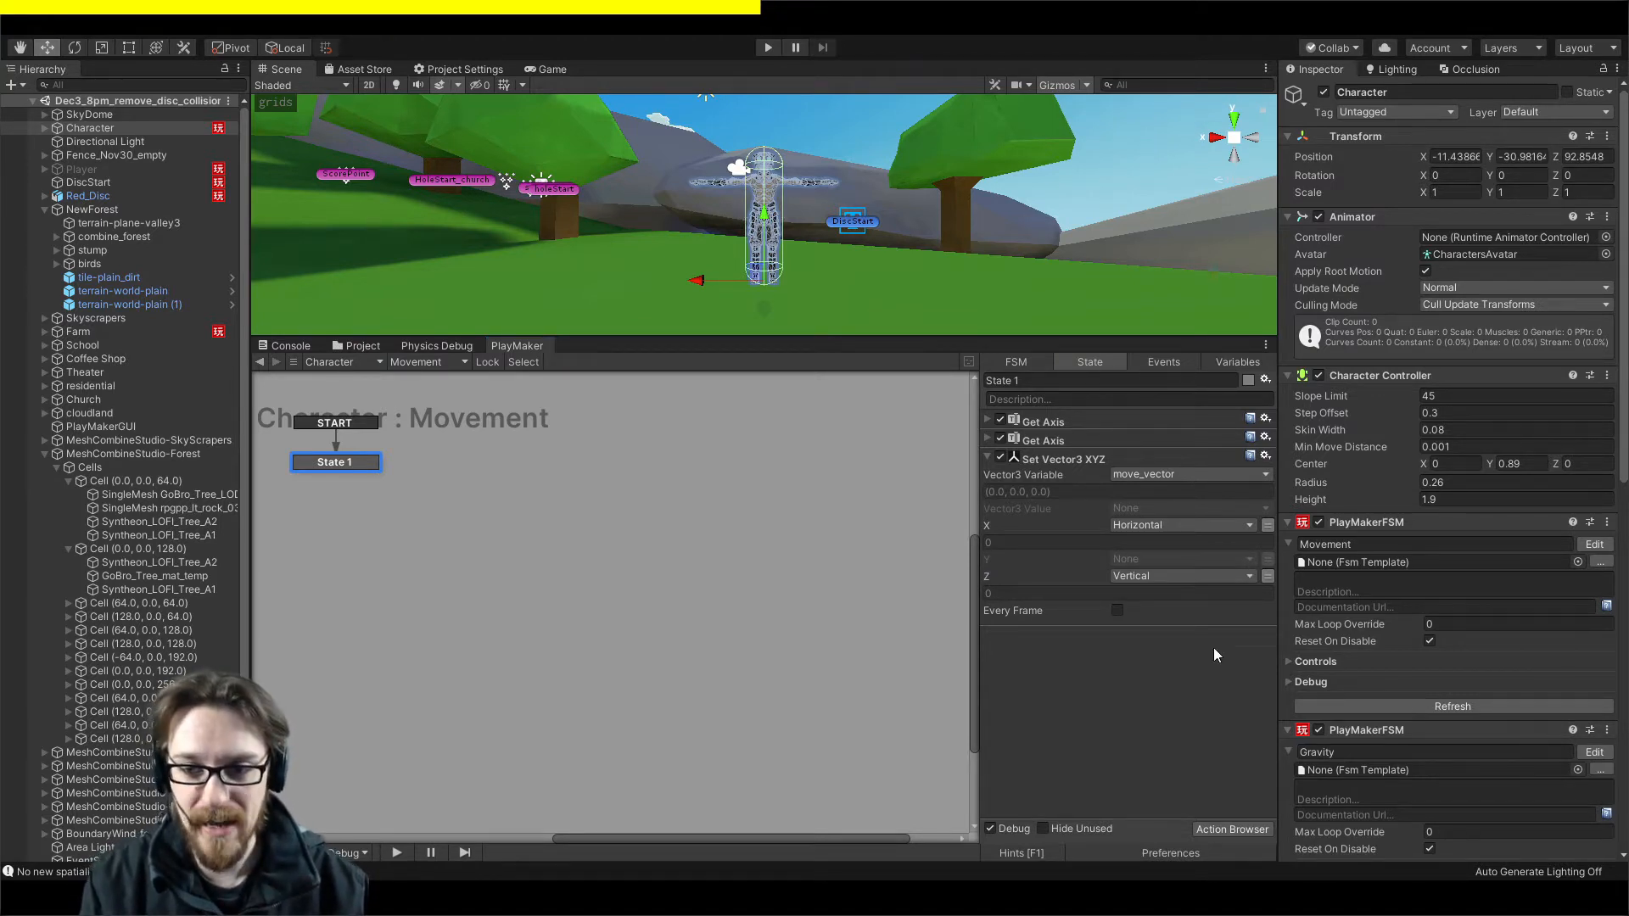
pyautogui.hotkey('ctrl', 'z')
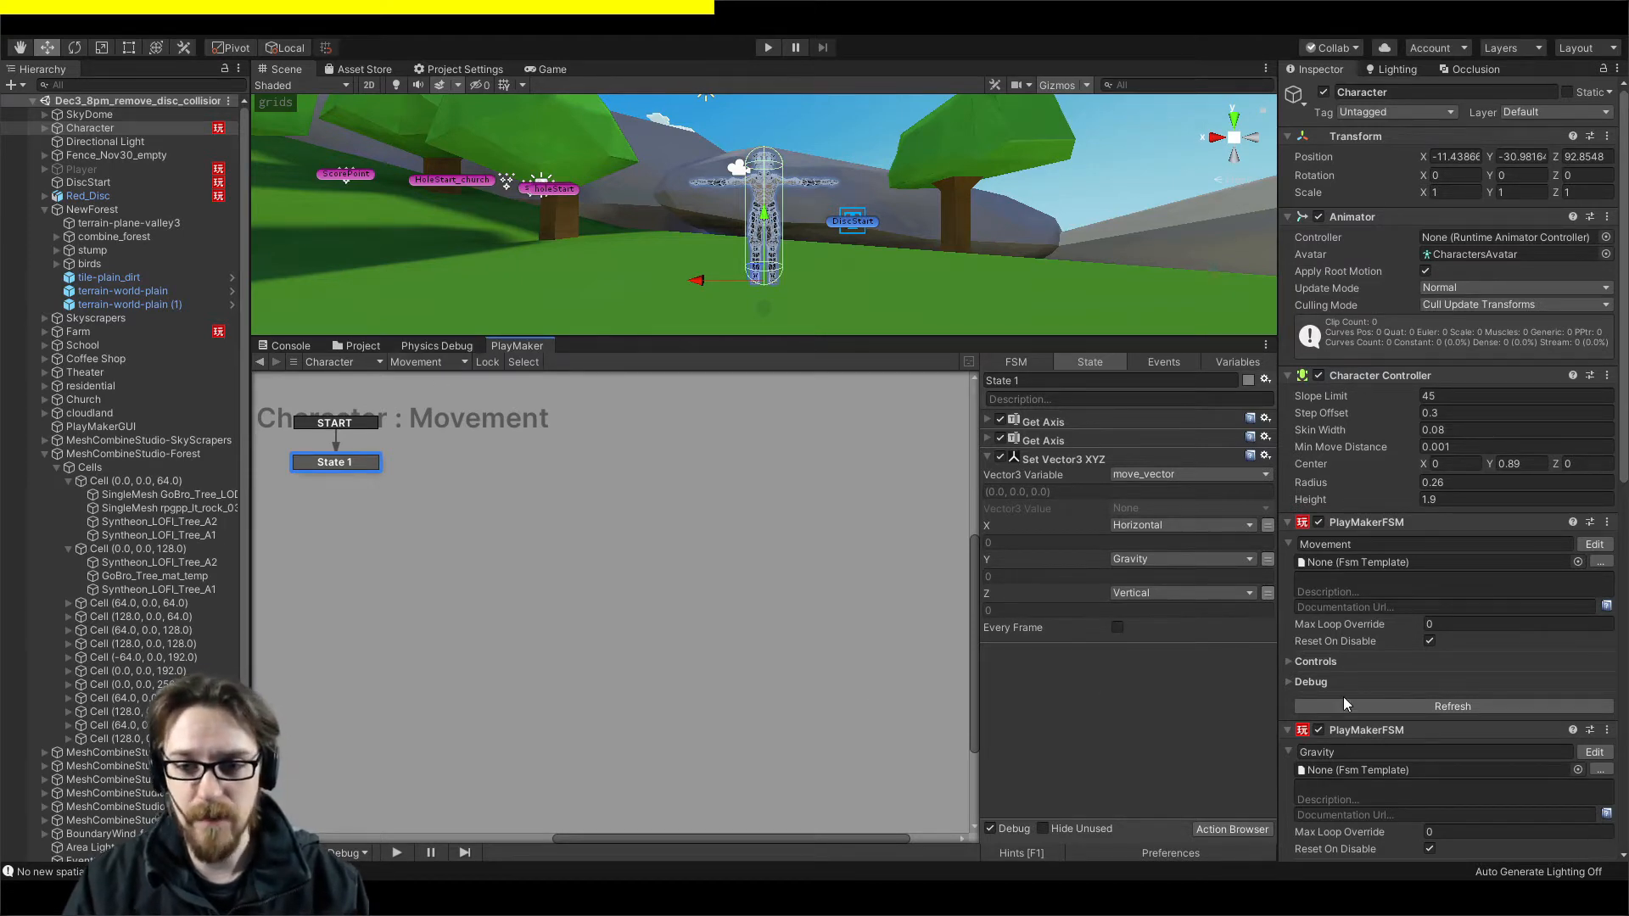
# Review the settings of both Get Axis actions and enable Every Frame on the Set Vector3 XYZ action.
pyautogui.click(987, 421)
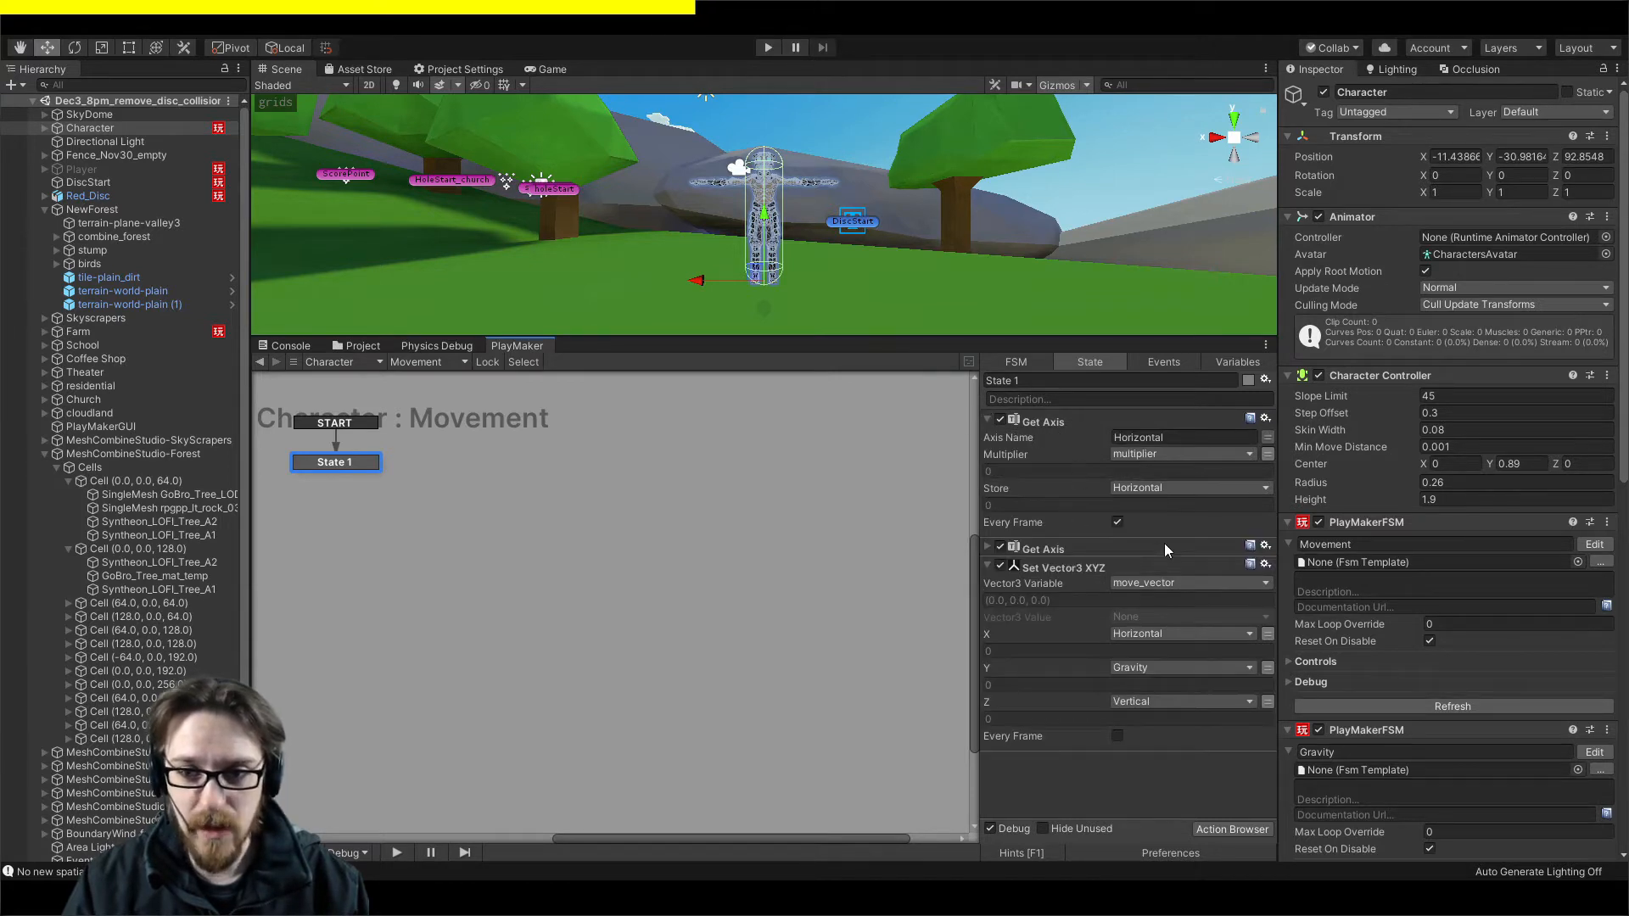
pyautogui.click(988, 547)
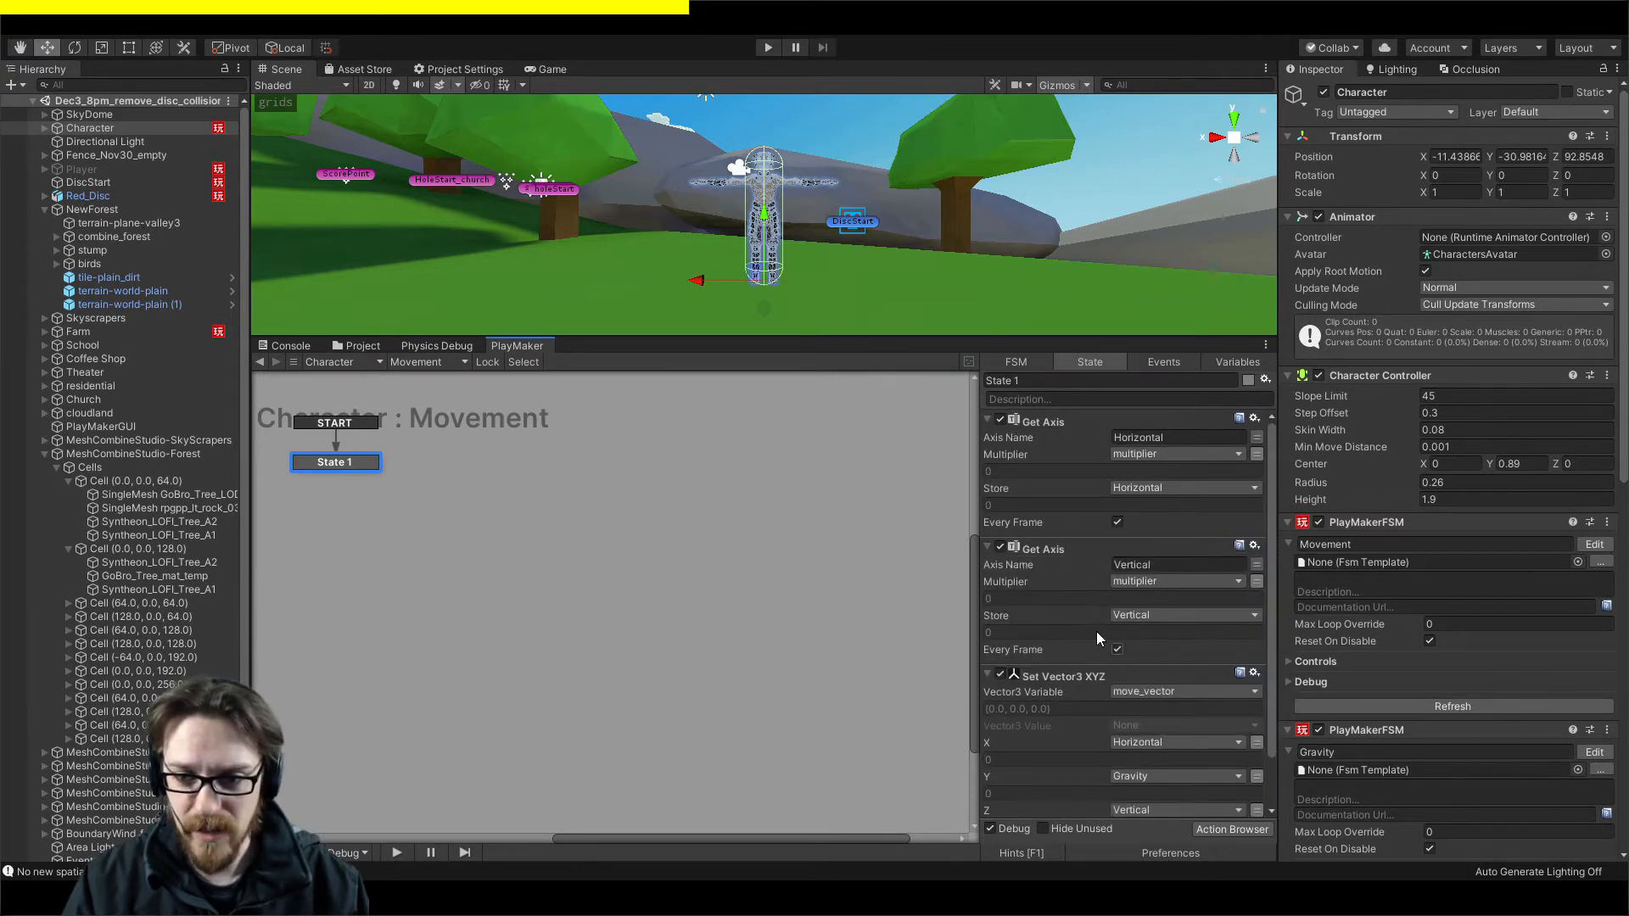
pyautogui.click(989, 546)
pyautogui.click(987, 420)
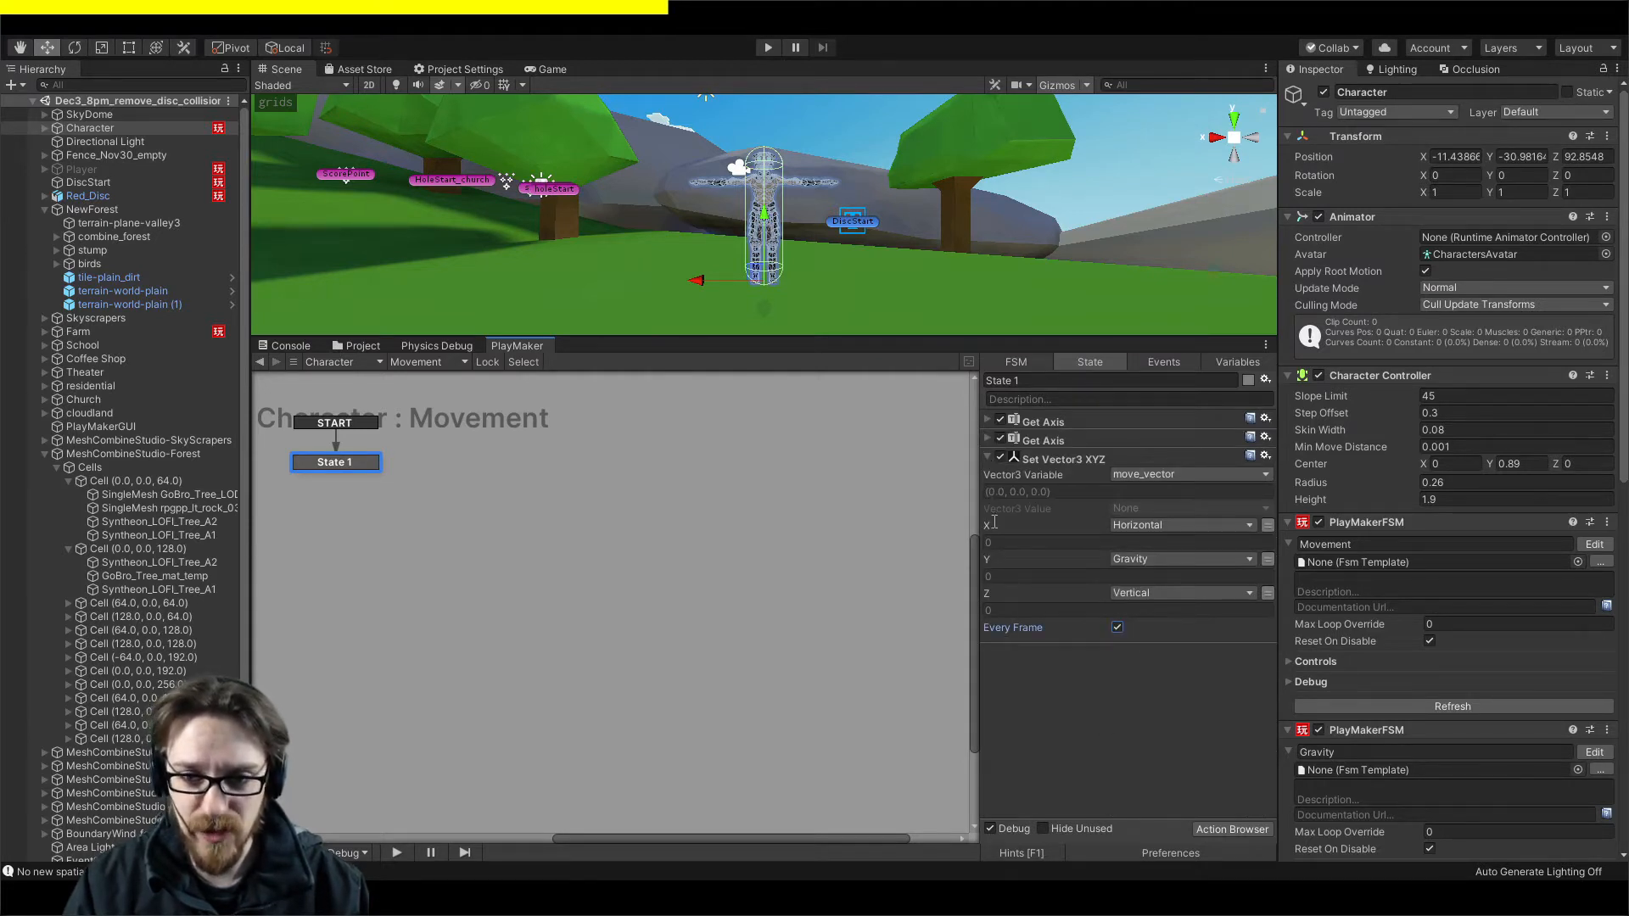
# Add a Controller Move action to State 1 of the Movement FSM and assign move_vector as its Move Vector.
pyautogui.click(988, 459)
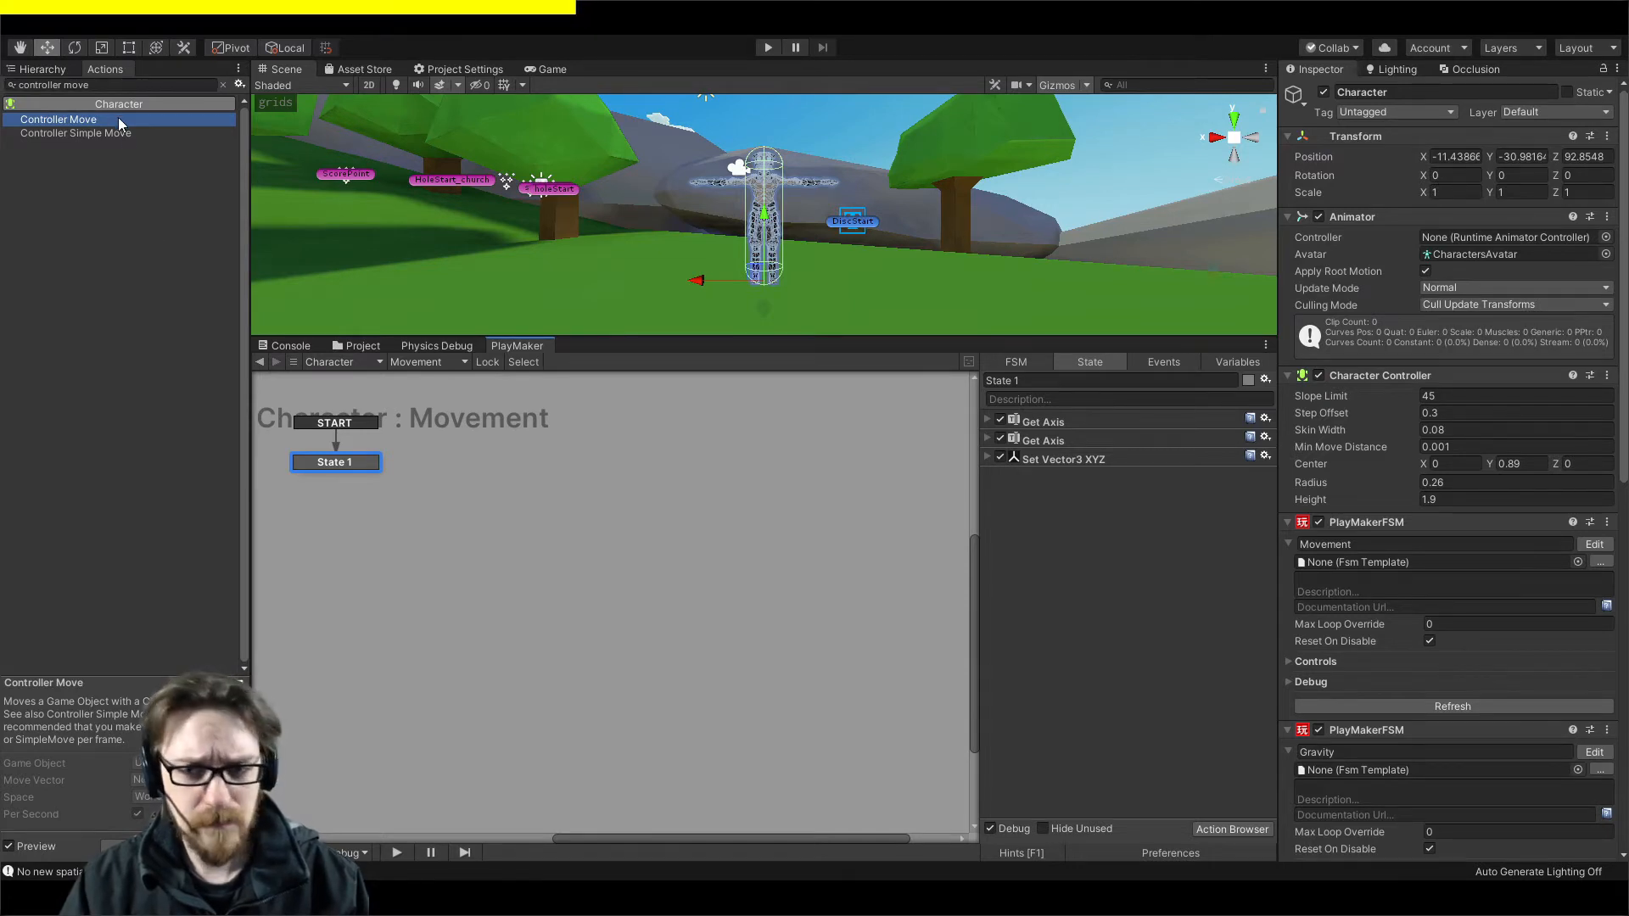
pyautogui.click(52, 86)
pyautogui.click(75, 129)
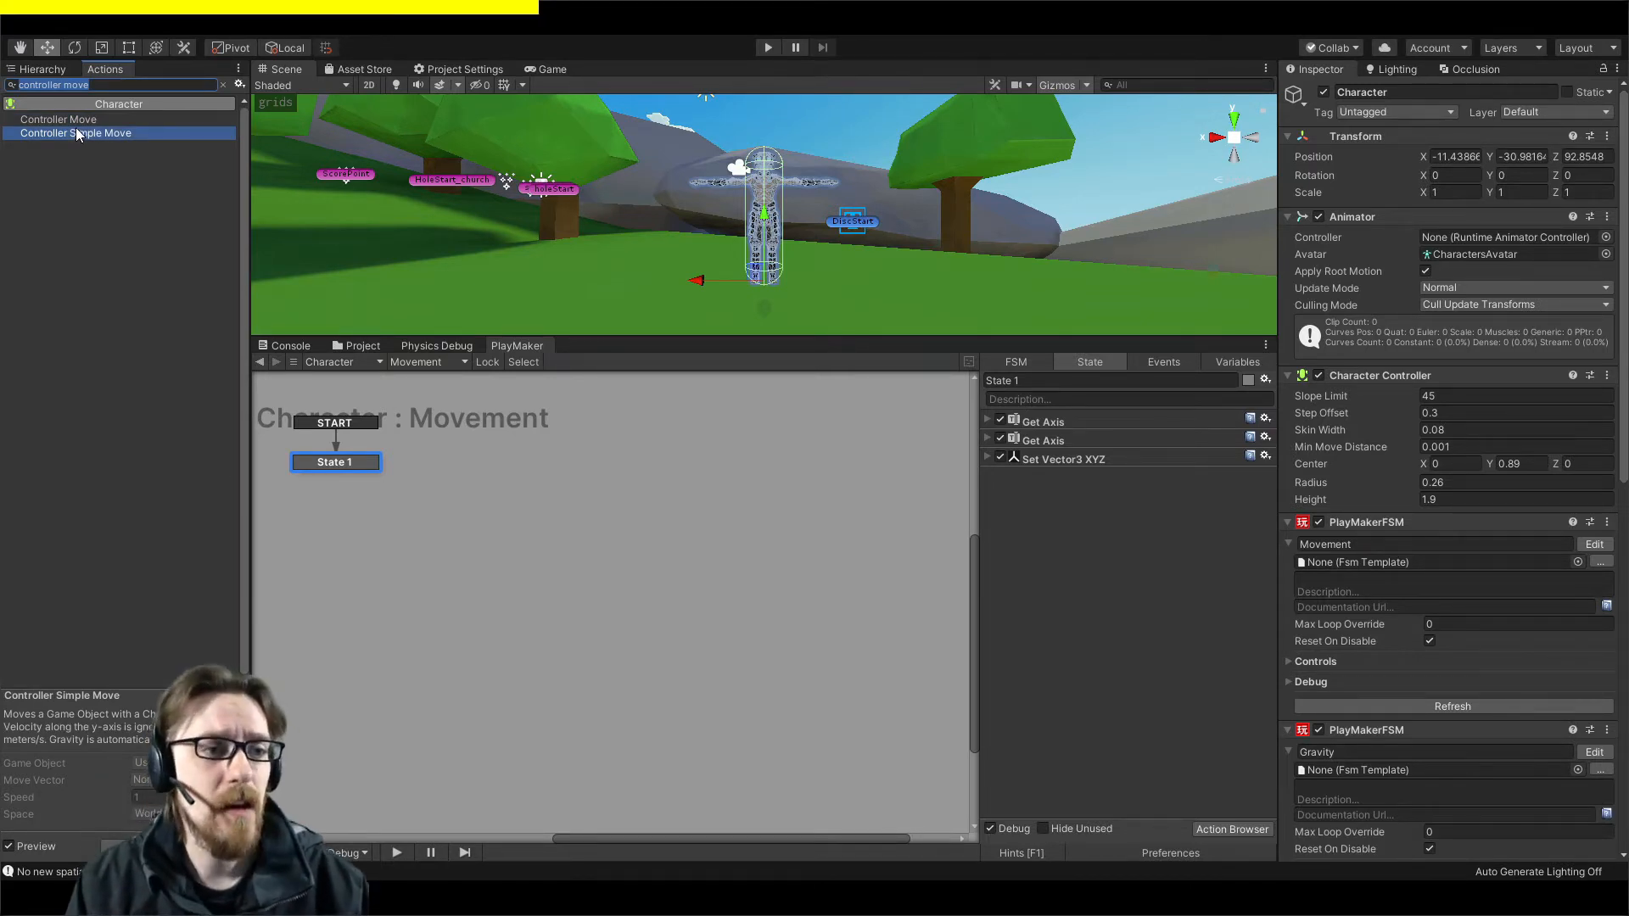
pyautogui.click(76, 120)
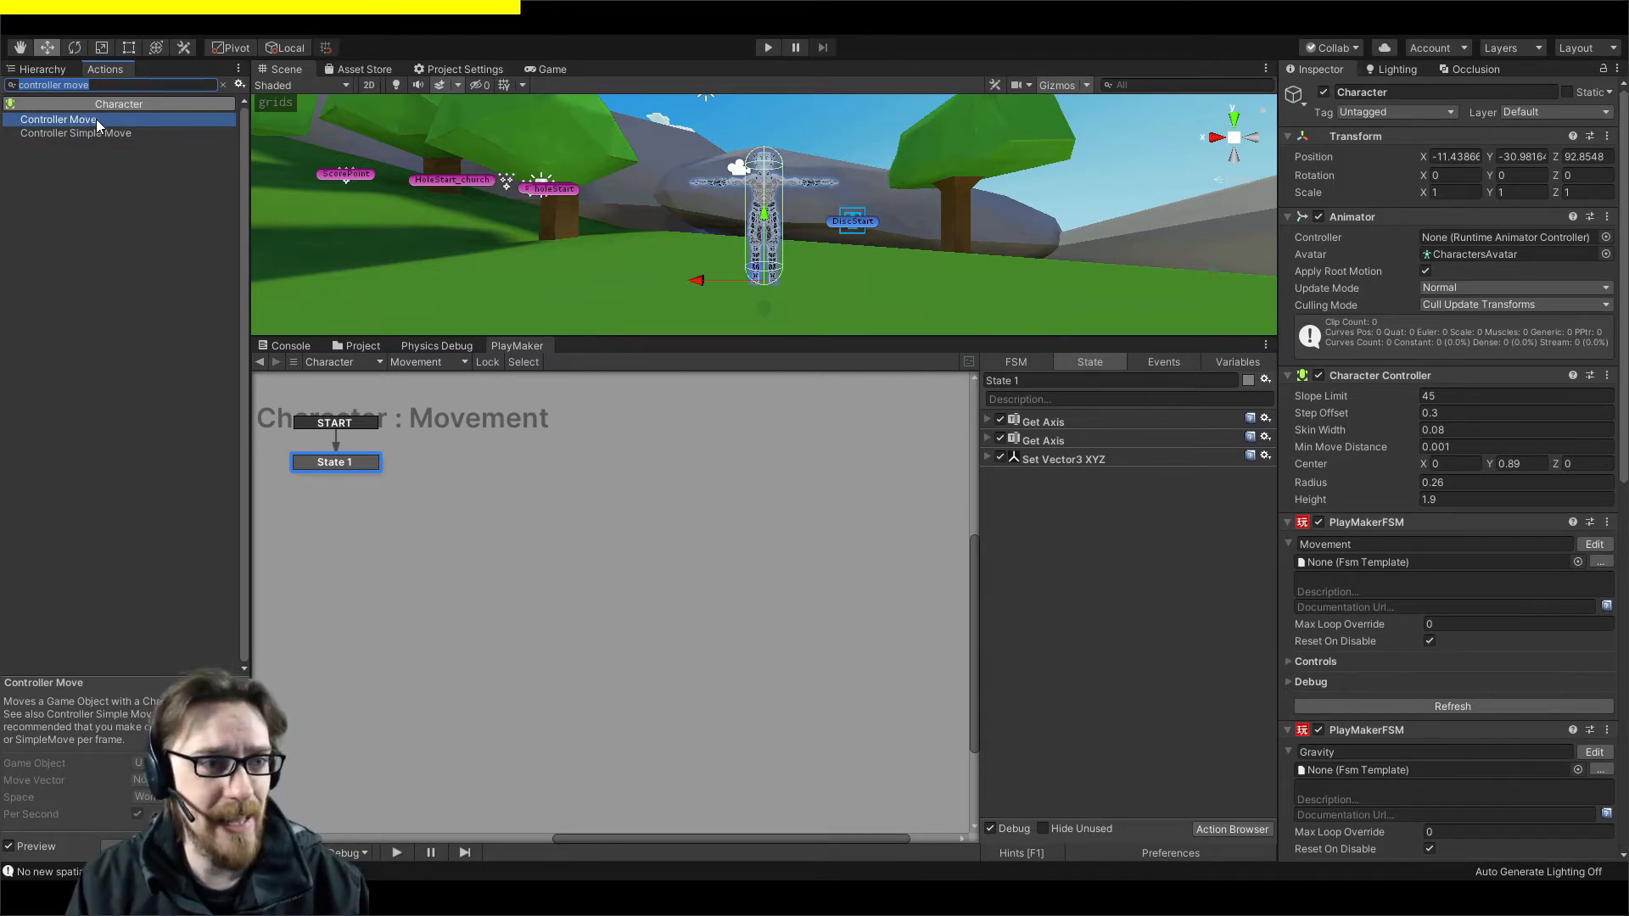
pyautogui.doubleClick(95, 119)
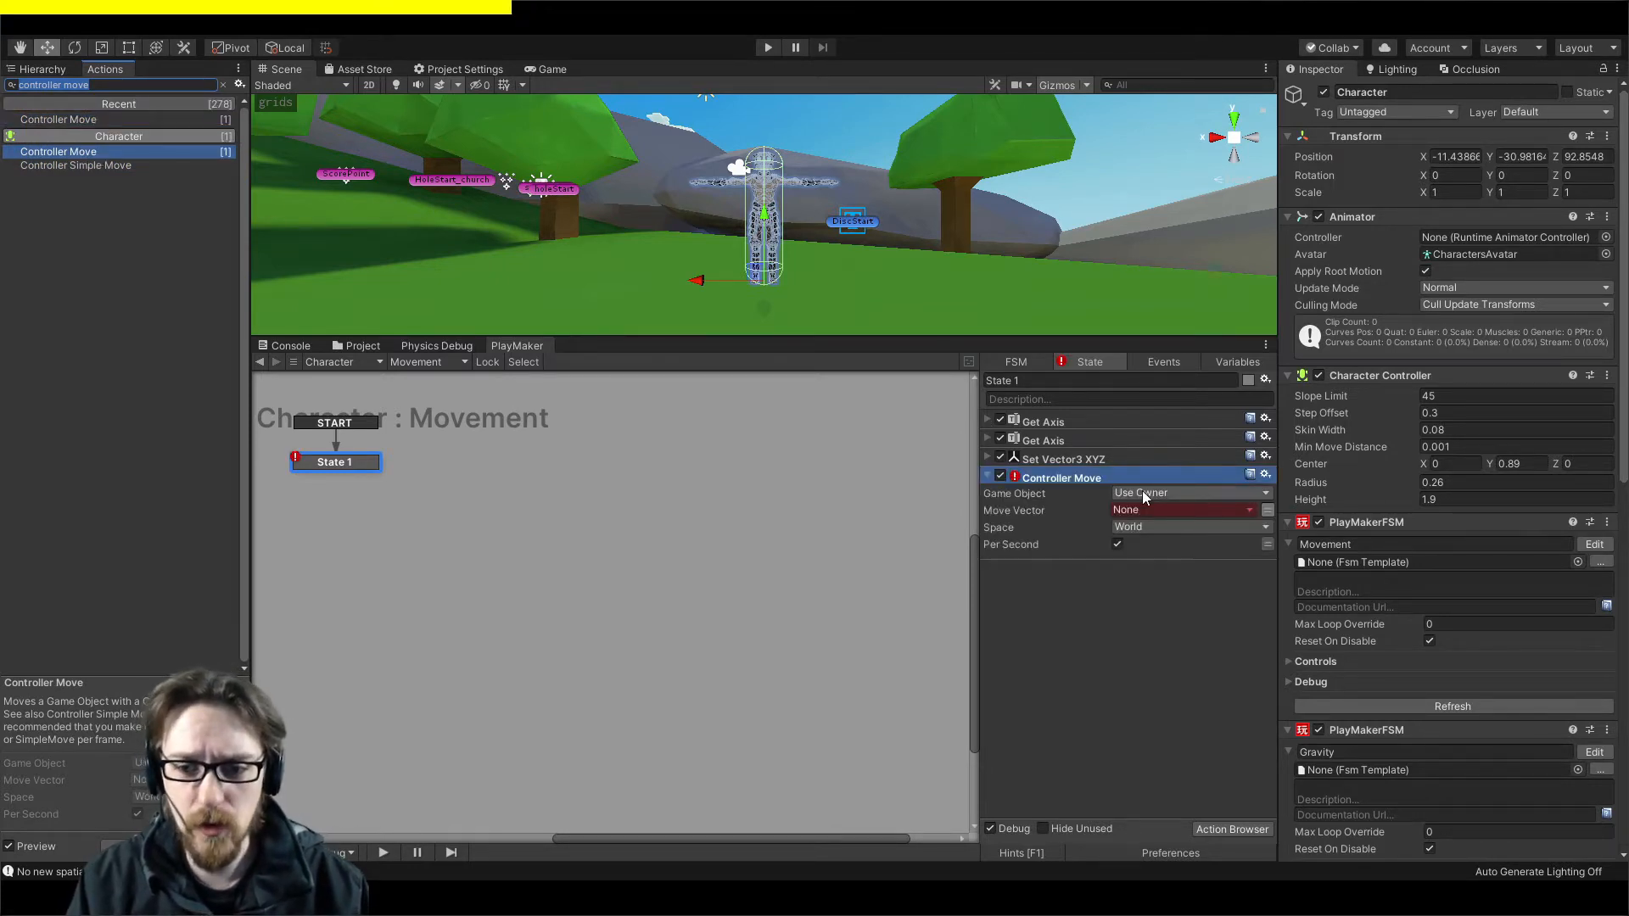
pyautogui.click(1167, 549)
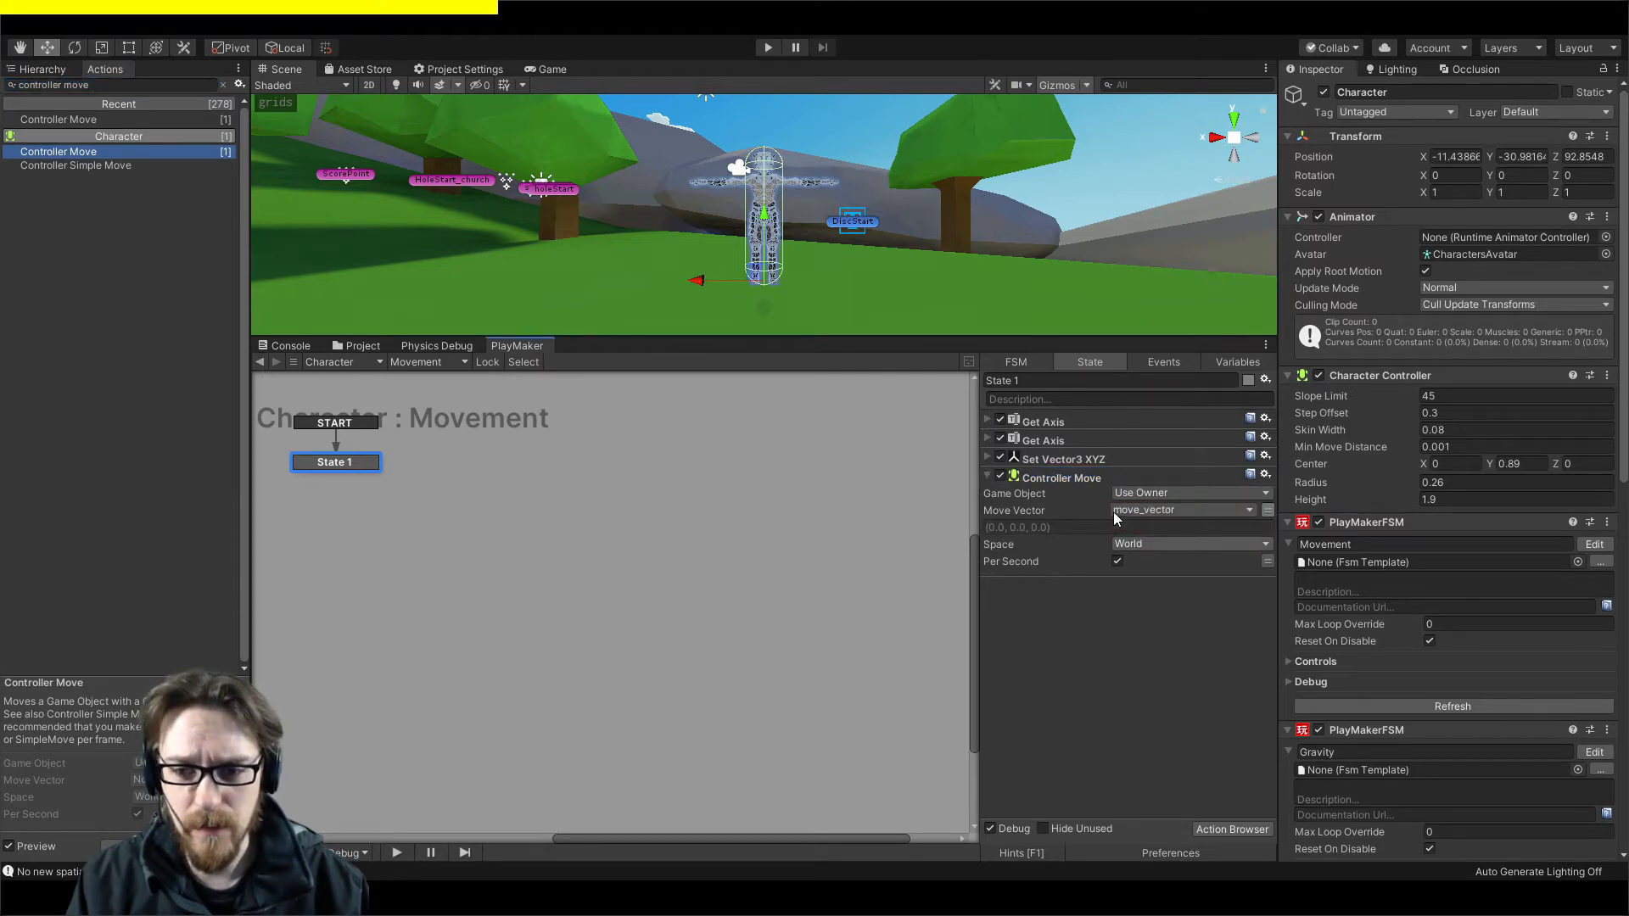
# Recheck the Set Vector3 XYZ settings and set the Controller Move action's Space to Self.
pyautogui.click(989, 459)
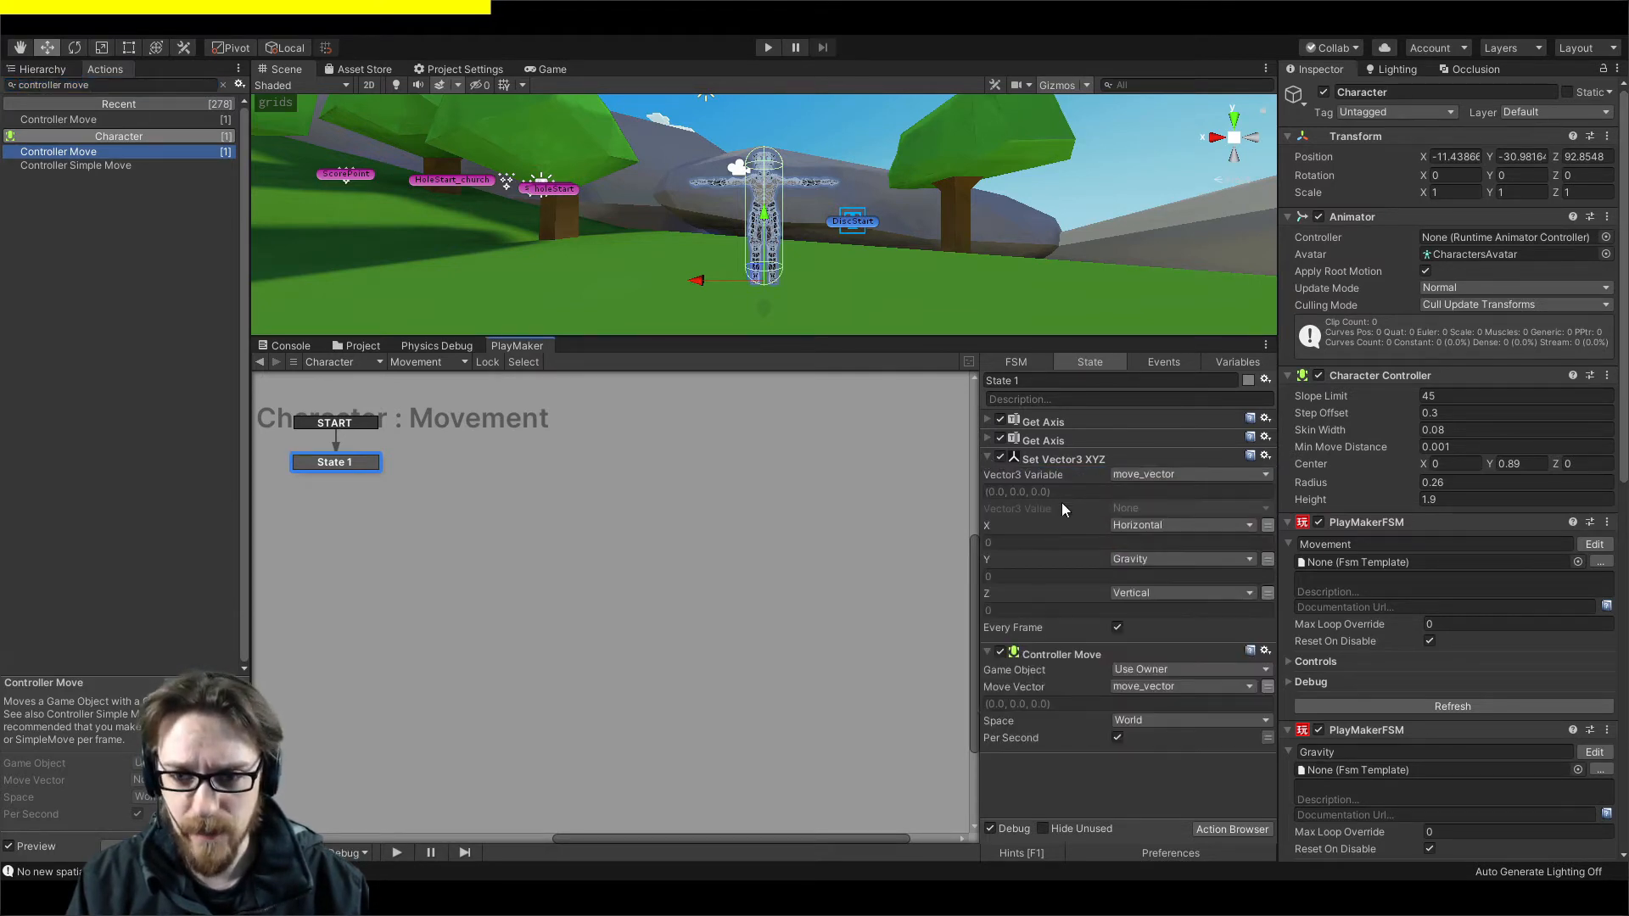
pyautogui.click(987, 458)
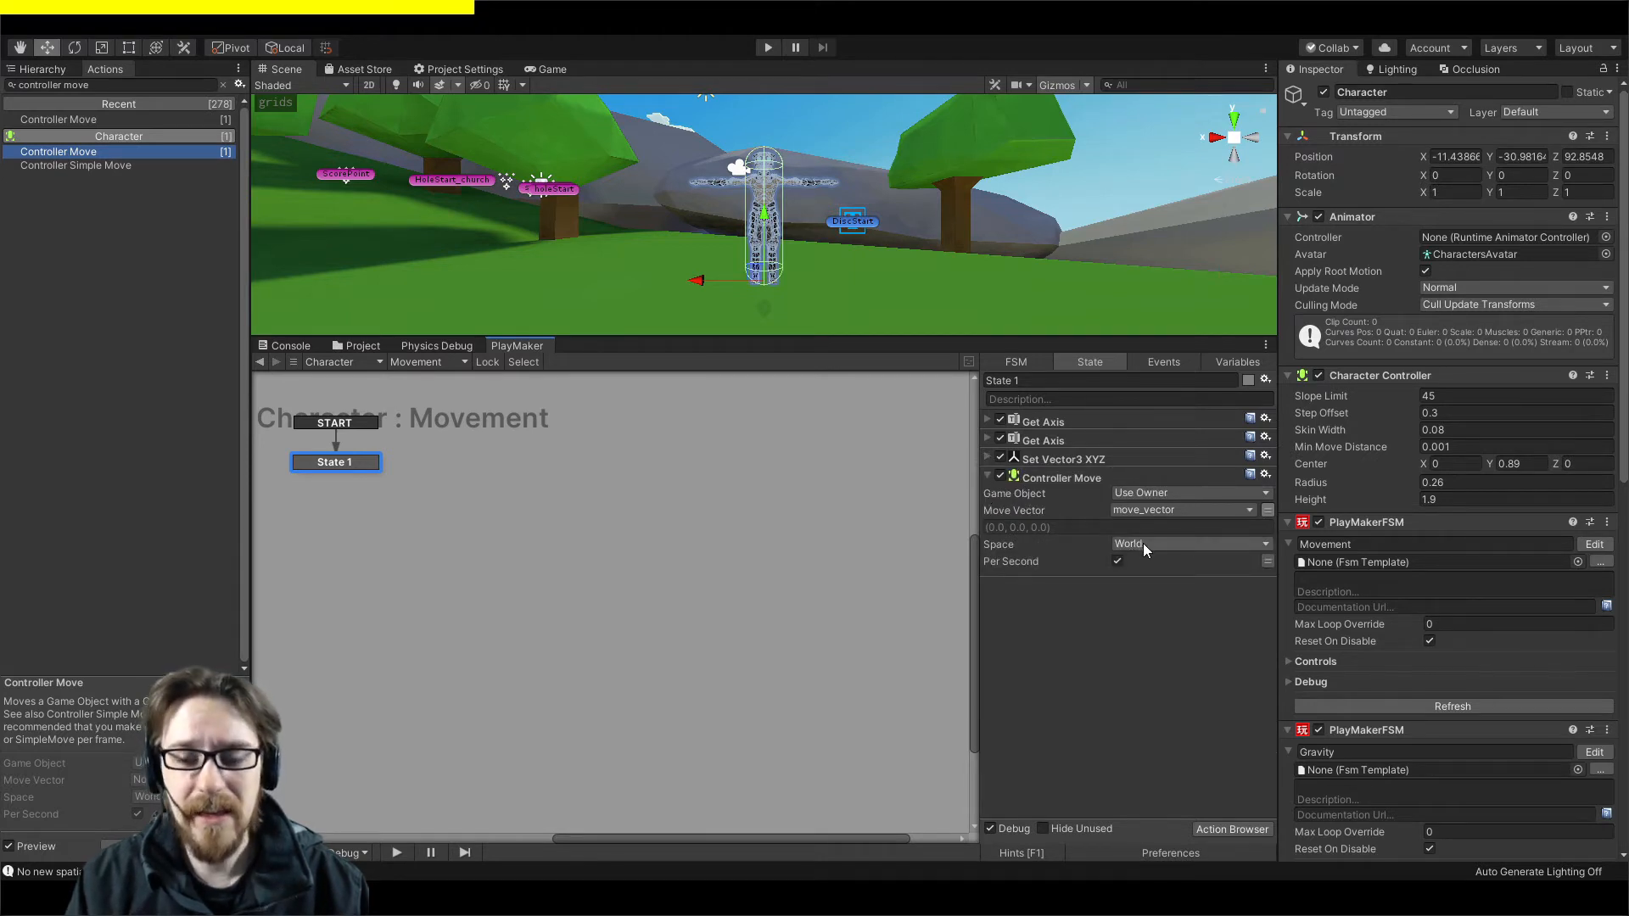
pyautogui.click(1154, 578)
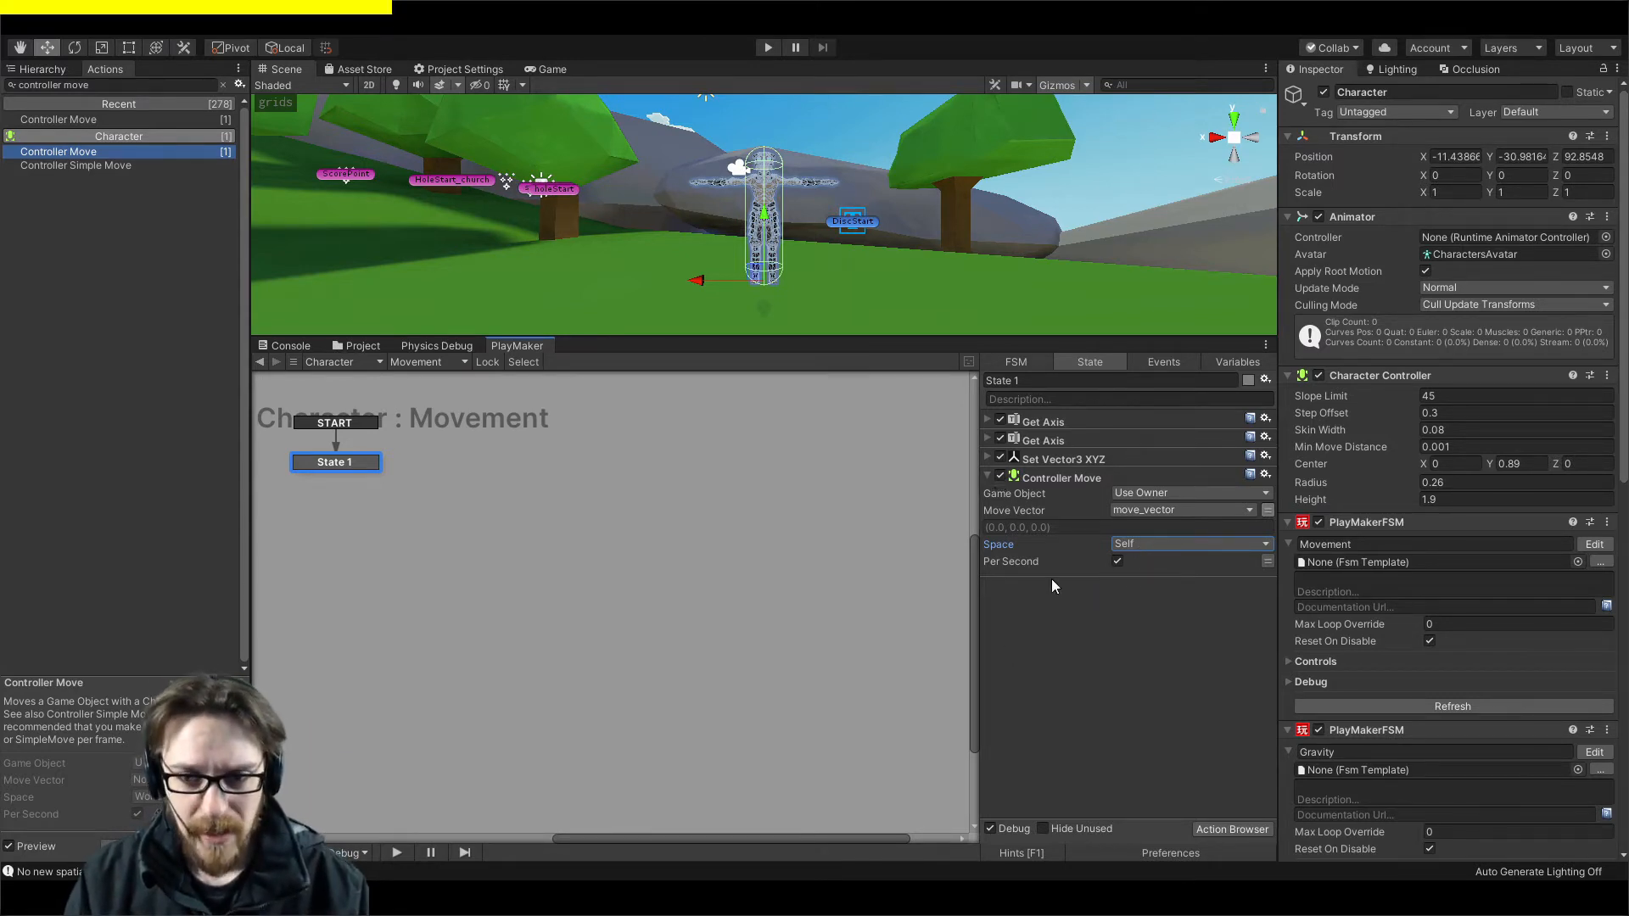
pyautogui.click(989, 475)
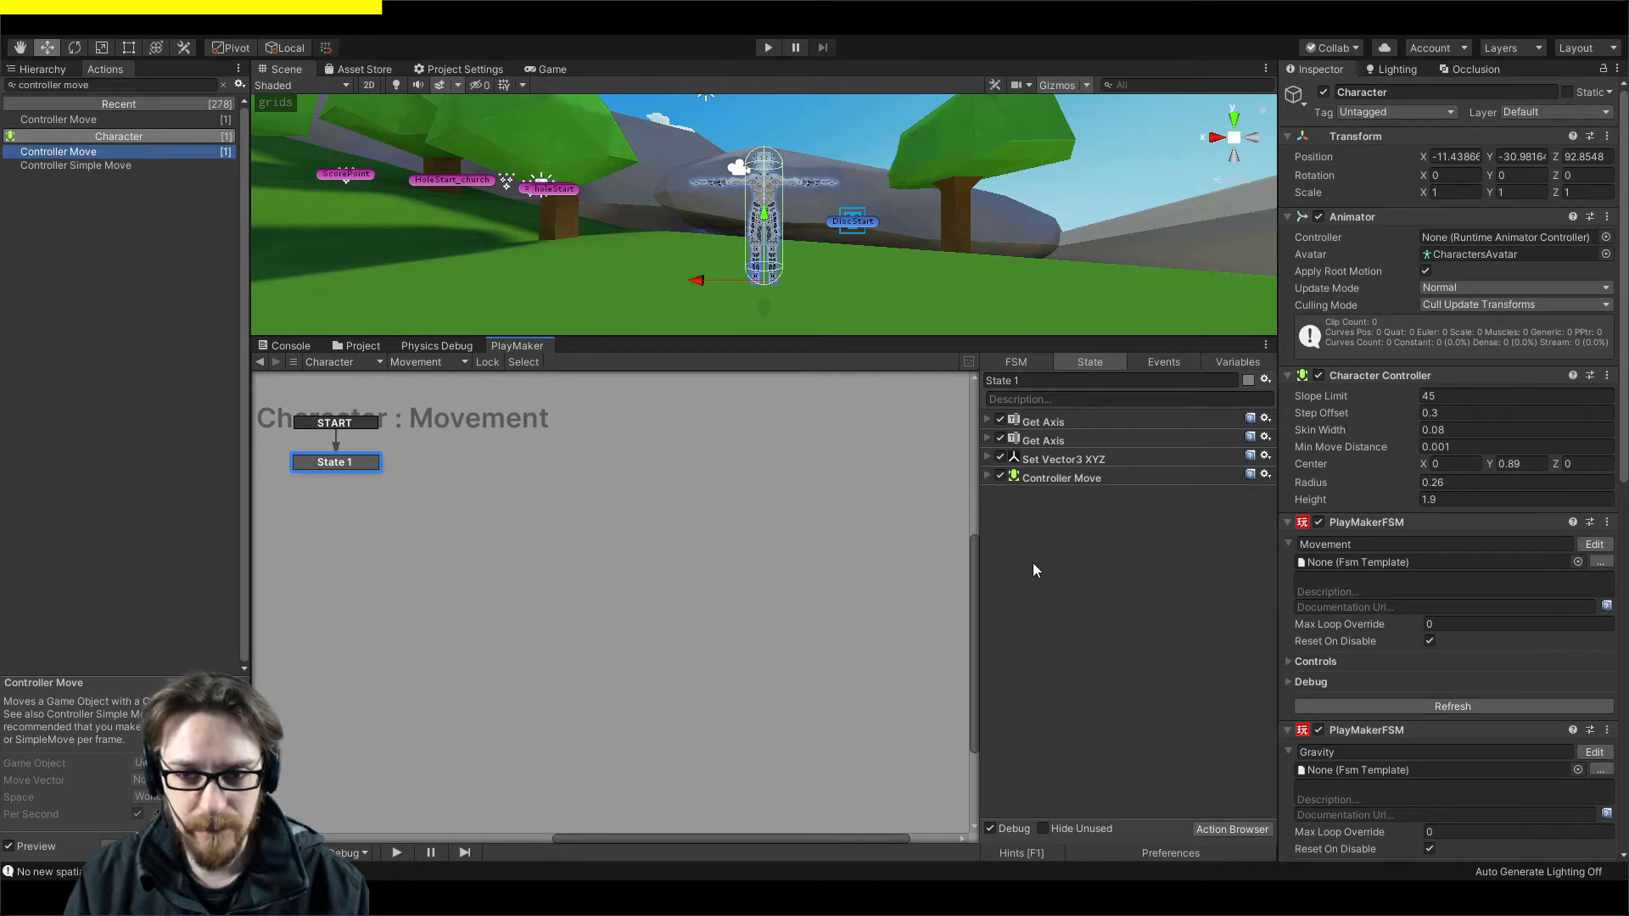
pyautogui.press('`')
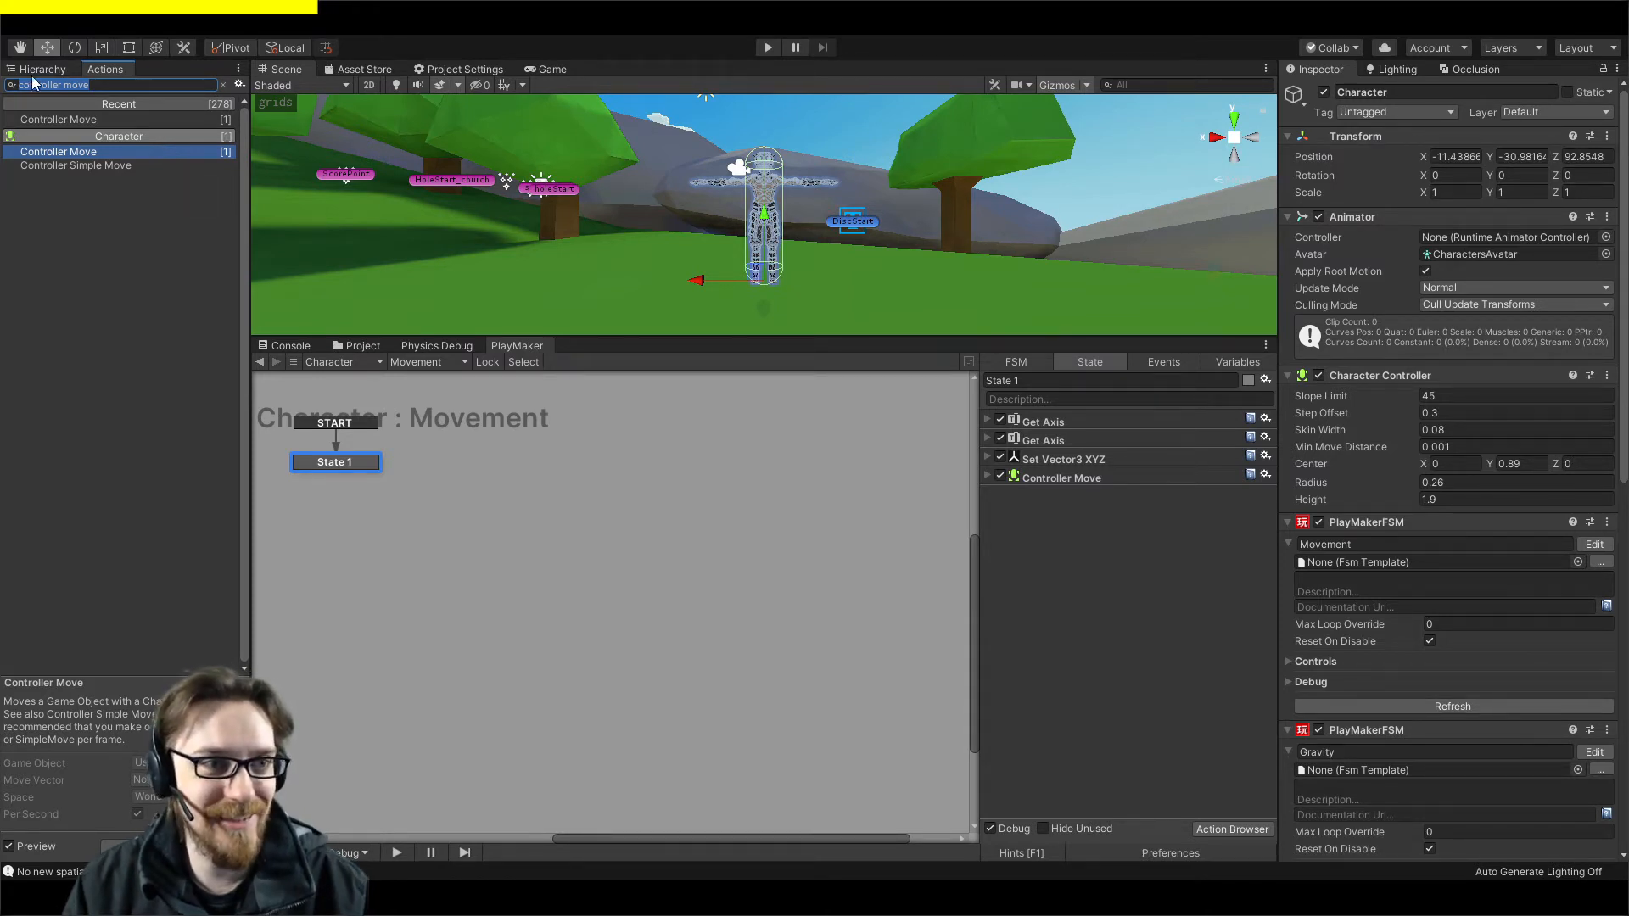
pyautogui.click(1091, 522)
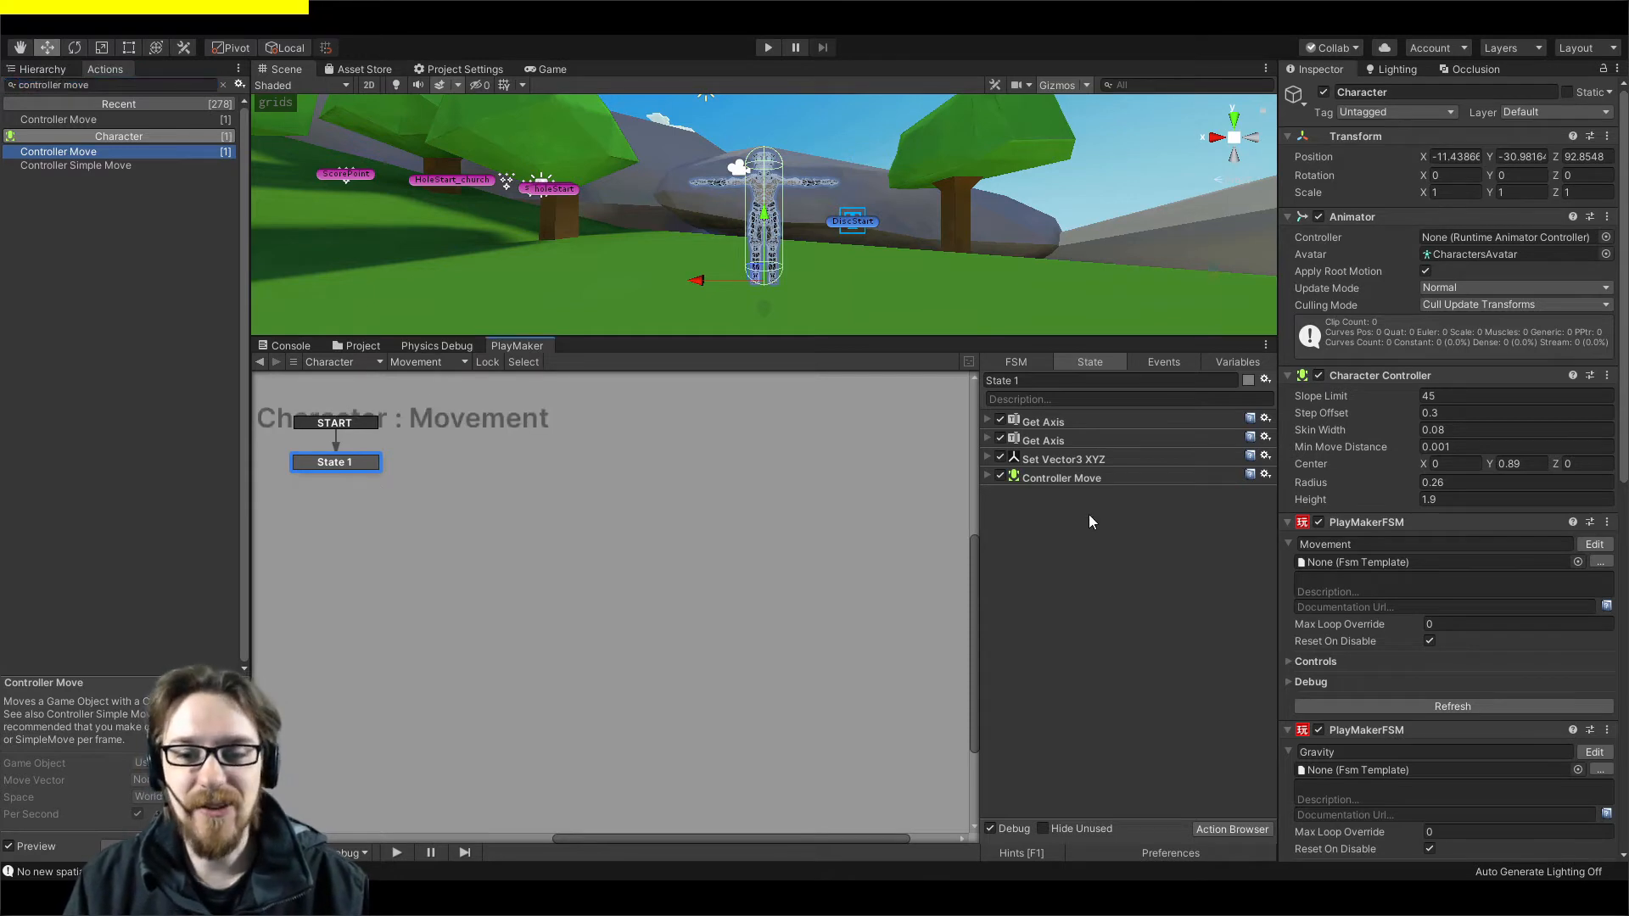
# Run the scene in Play mode and dock the Game view beside a taller Scene view.
pyautogui.click(769, 49)
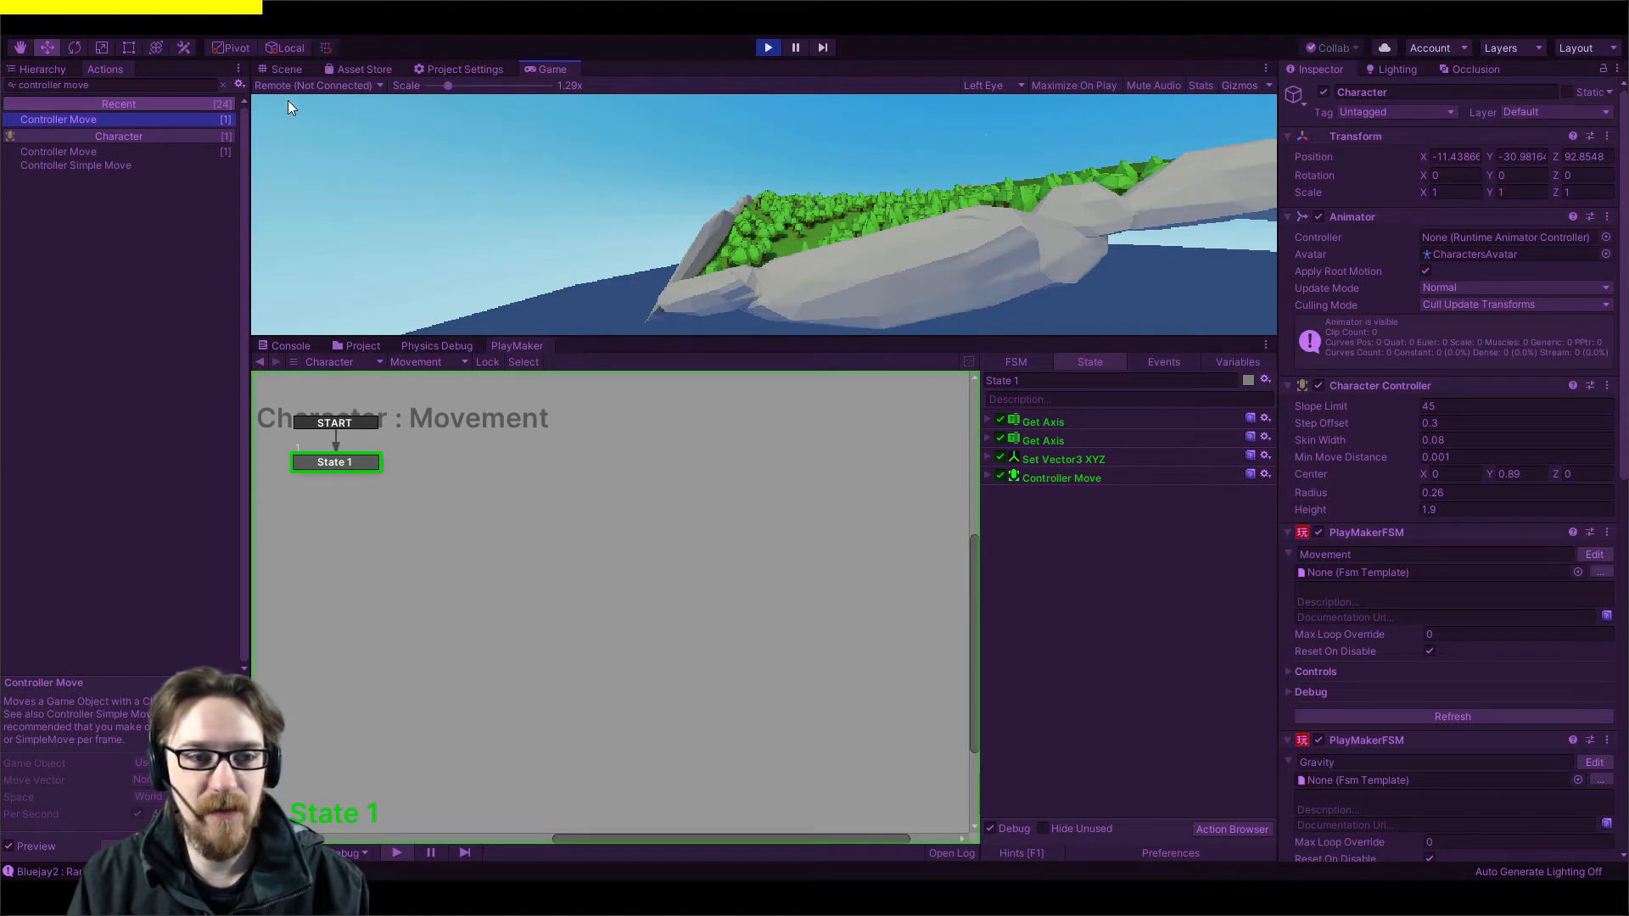
pyautogui.click(287, 68)
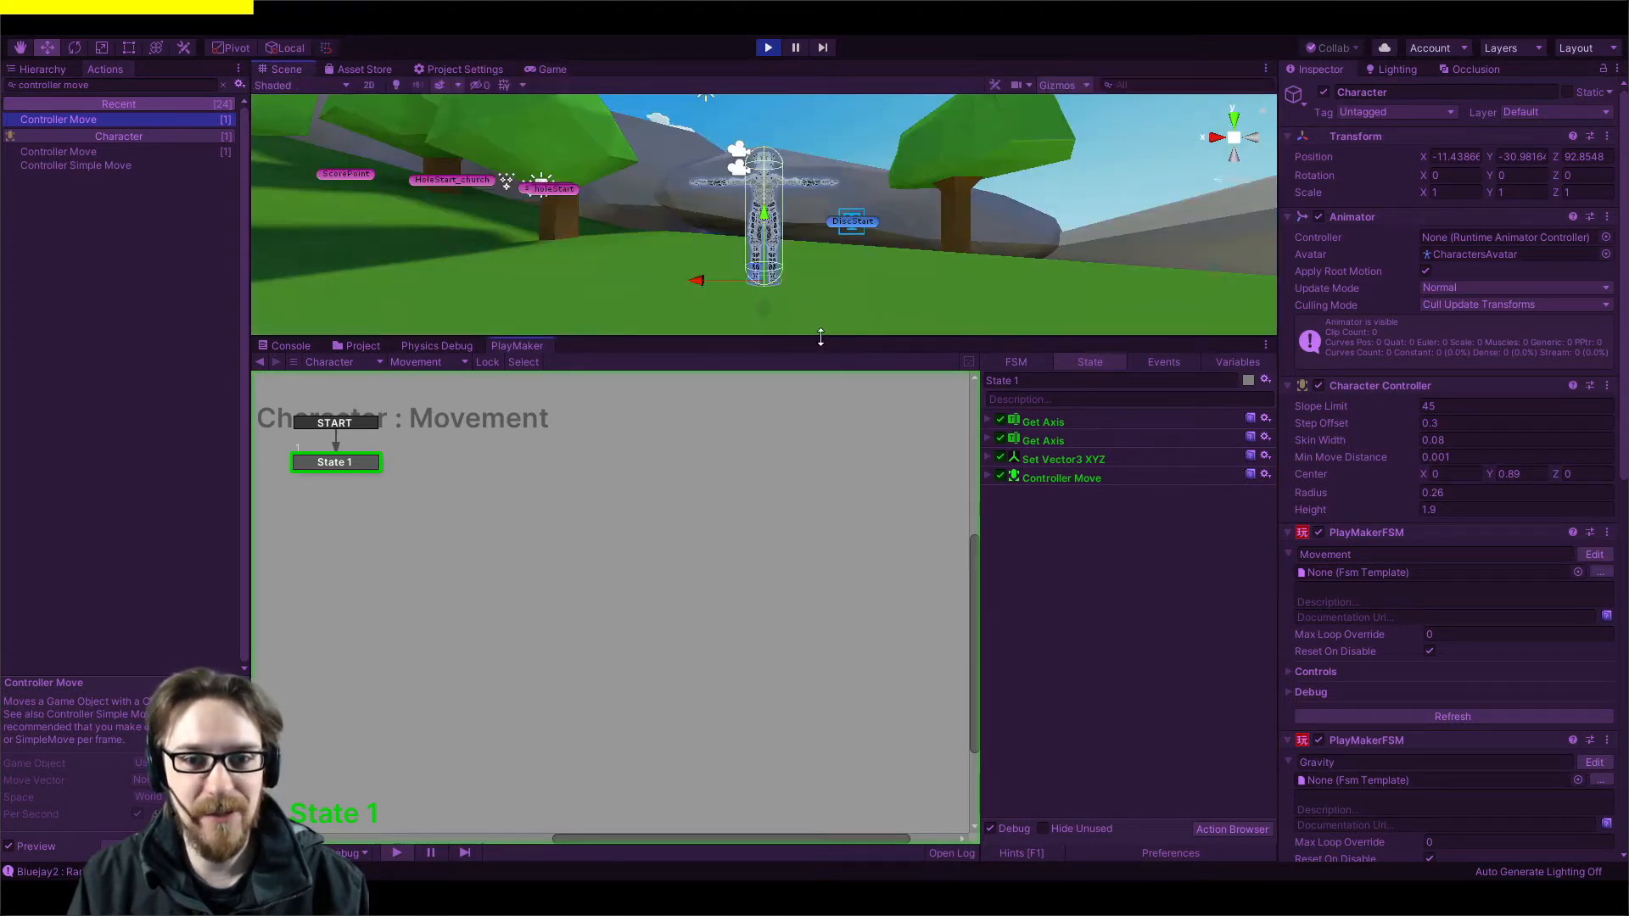
pyautogui.moveTo(820, 337); pyautogui.dragTo(822, 433)
pyautogui.click(950, 367)
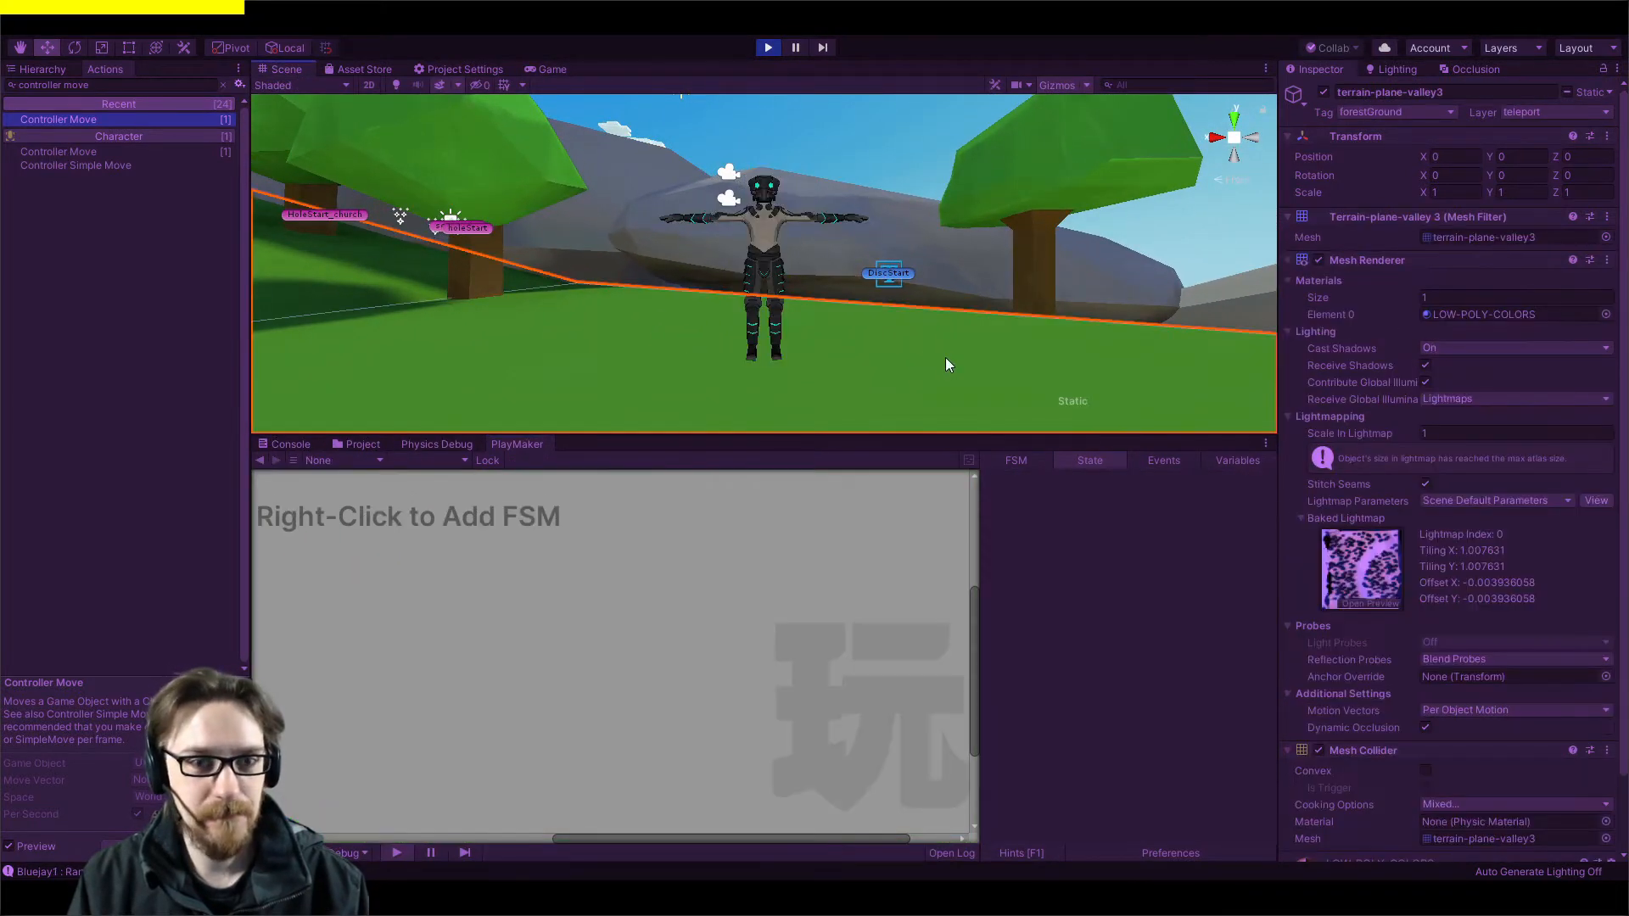
pyautogui.press('f')
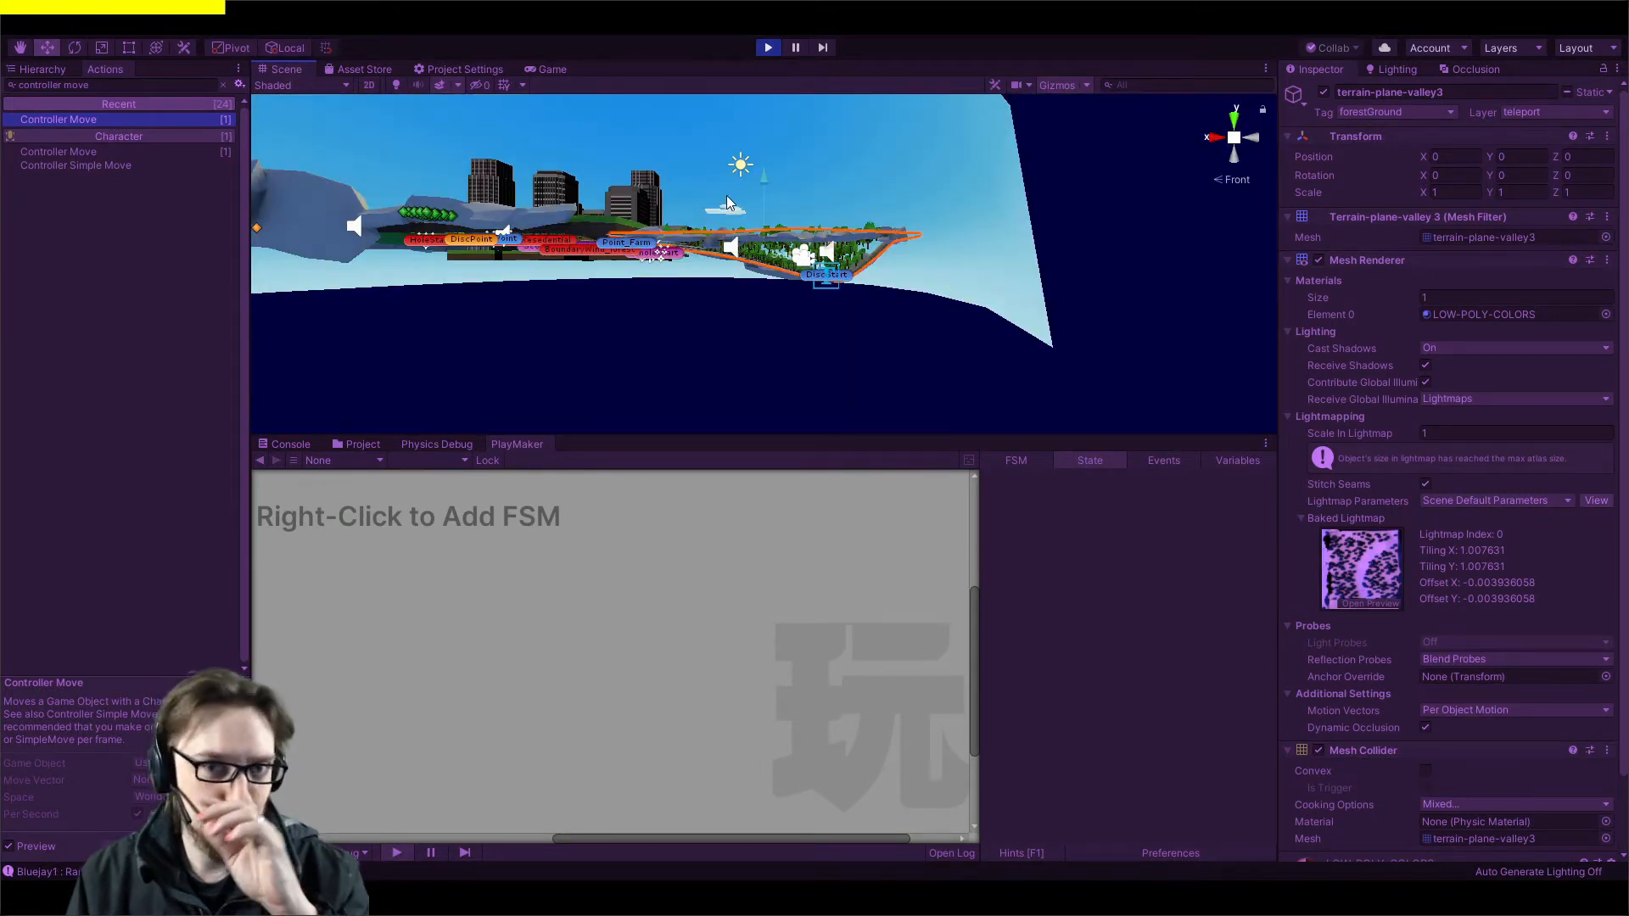
pyautogui.click(556, 68)
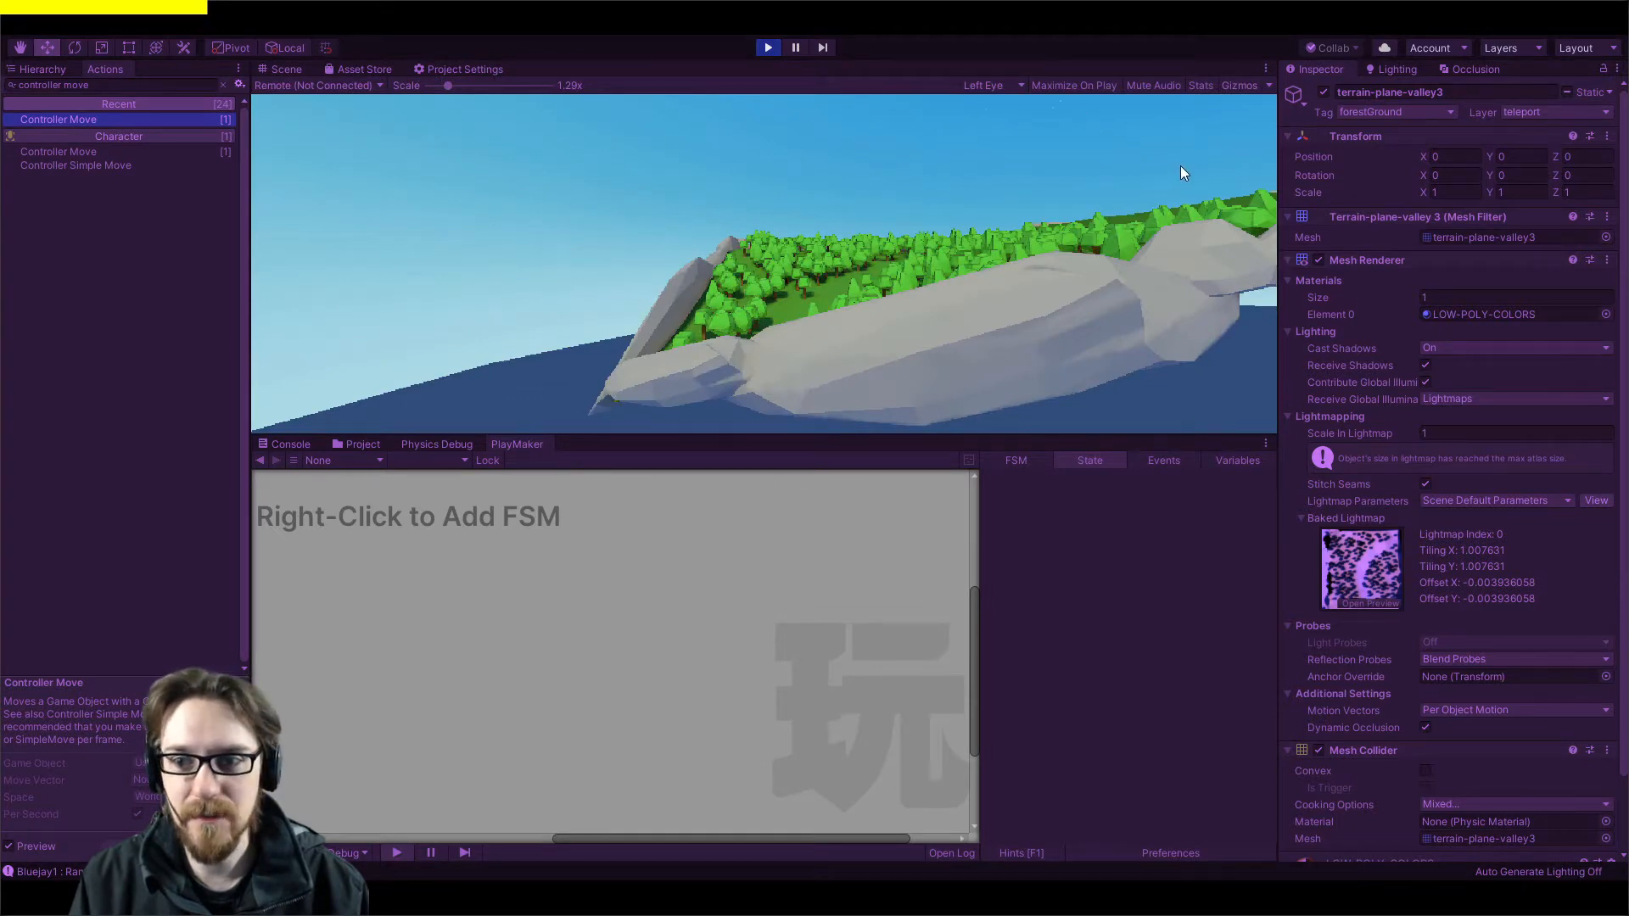
pyautogui.moveTo(1184, 174); pyautogui.dragTo(1181, 173)
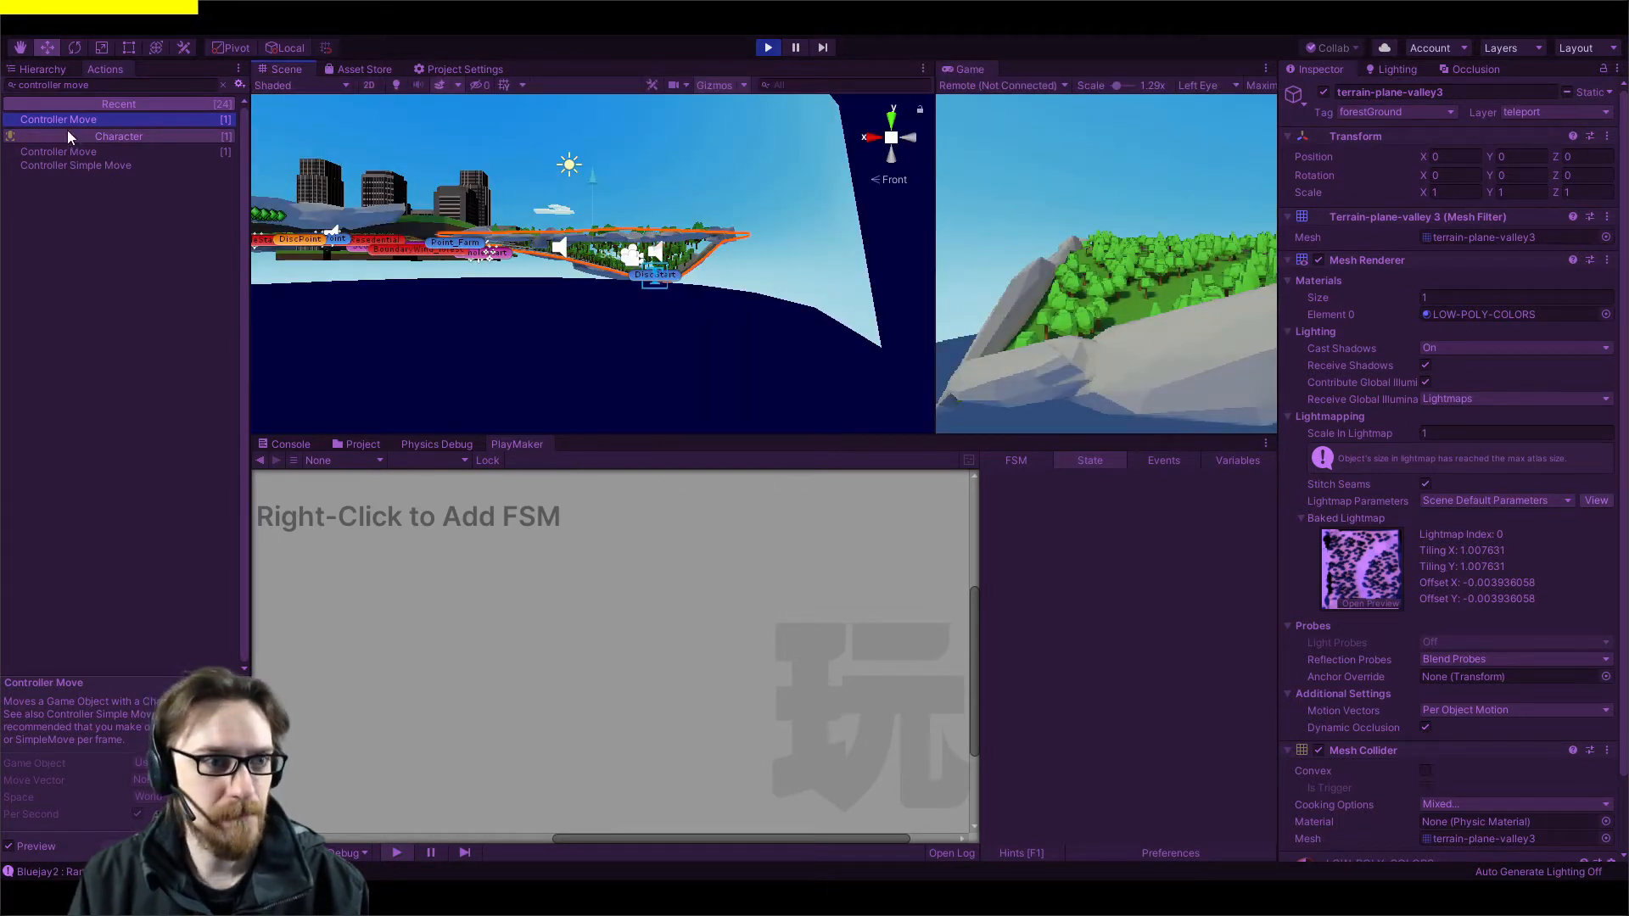
# Select the Character, frame it in the Scene view and give the Game view input focus.
pyautogui.click(39, 69)
pyautogui.click(89, 128)
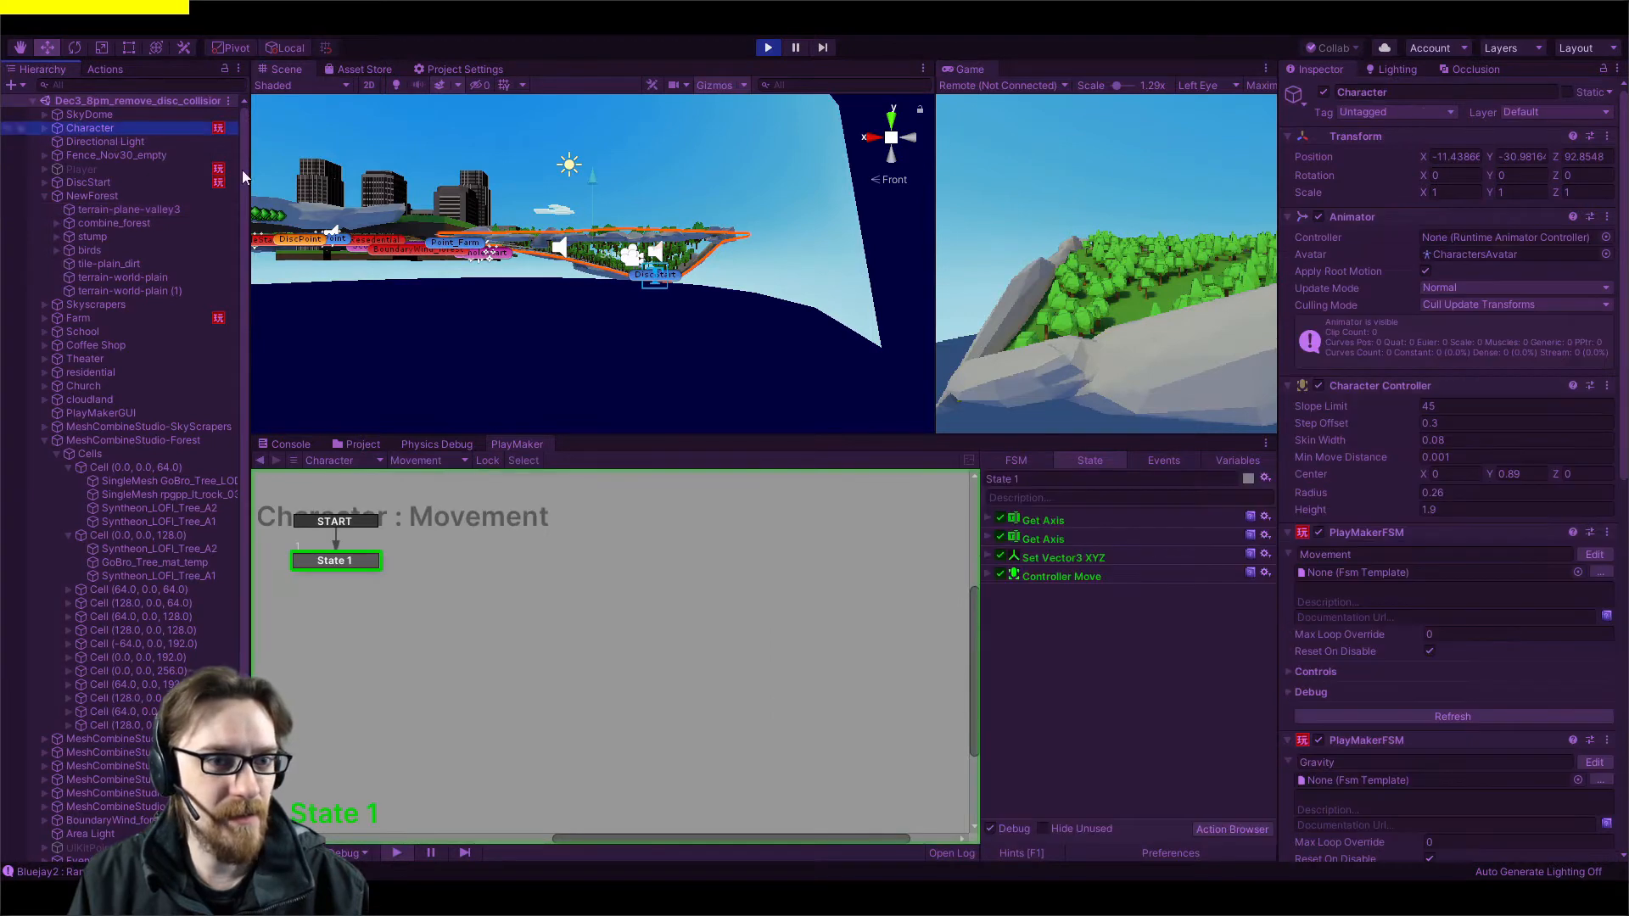
pyautogui.press('f')
pyautogui.click(1154, 262)
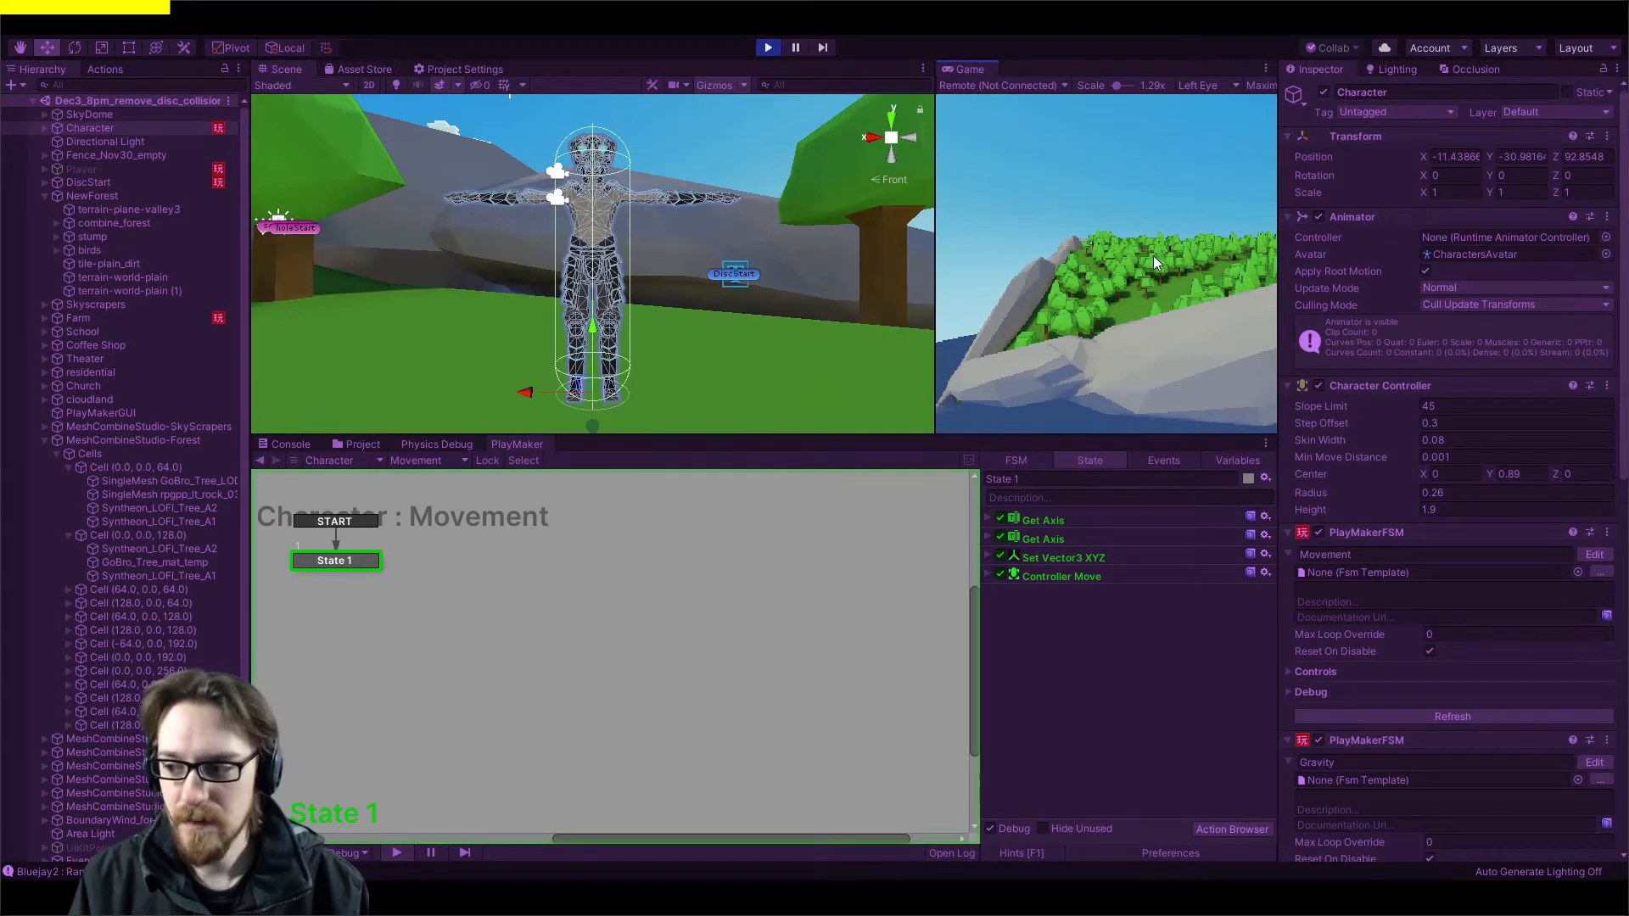
# Set the multiplier variable of the running Movement FSM to 1.
pyautogui.click(989, 520)
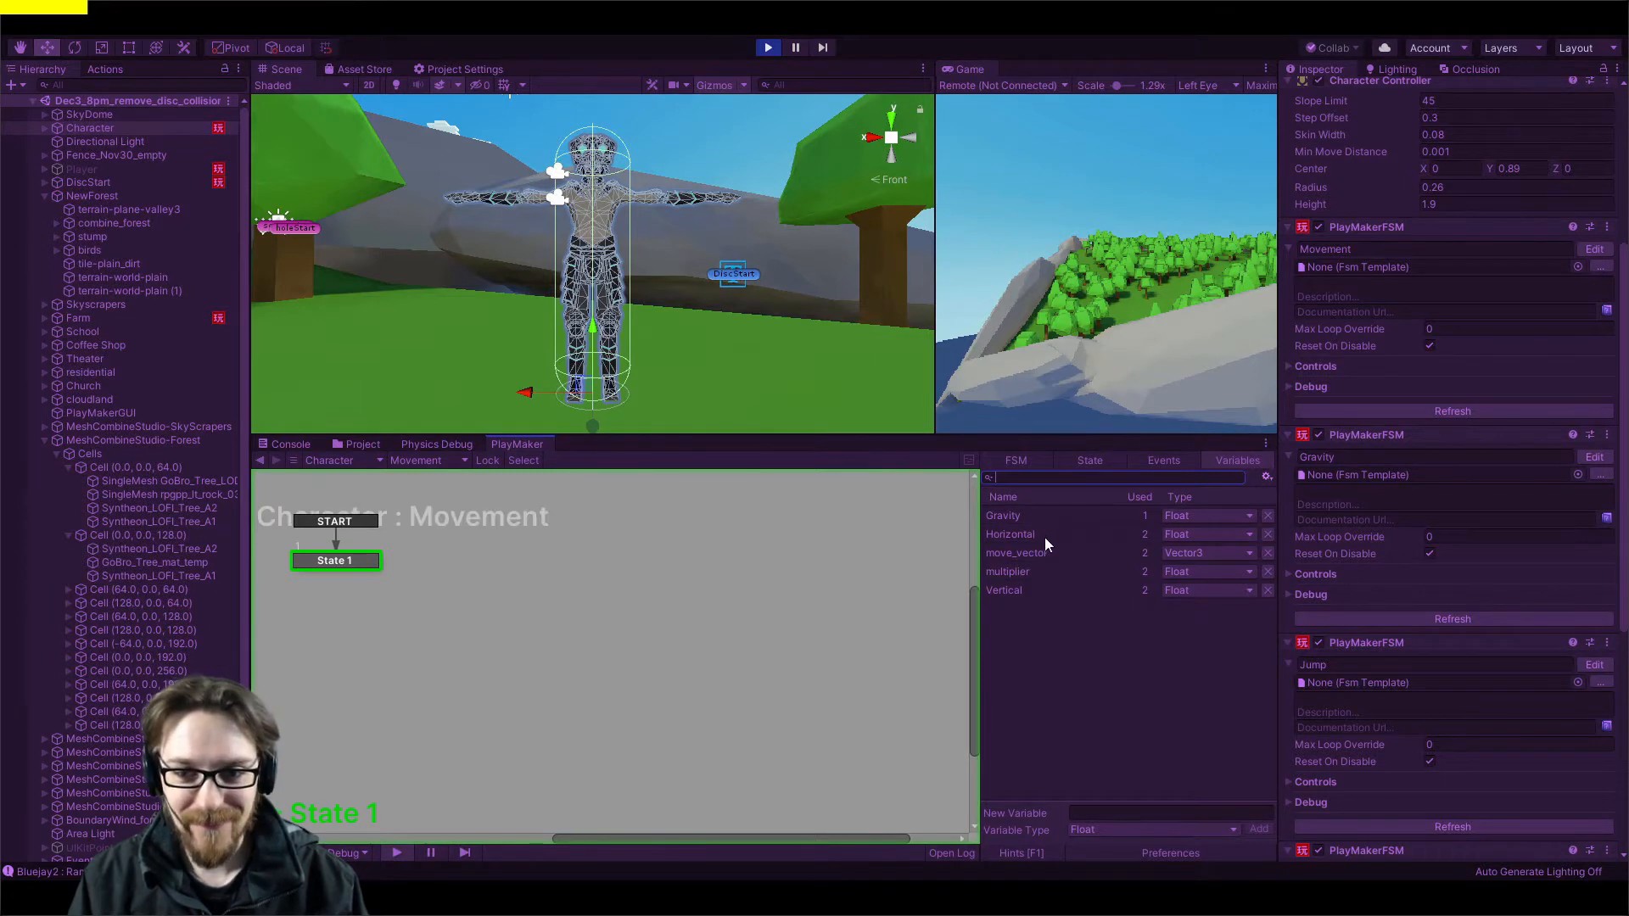
pyautogui.click(1034, 572)
pyautogui.click(1081, 781)
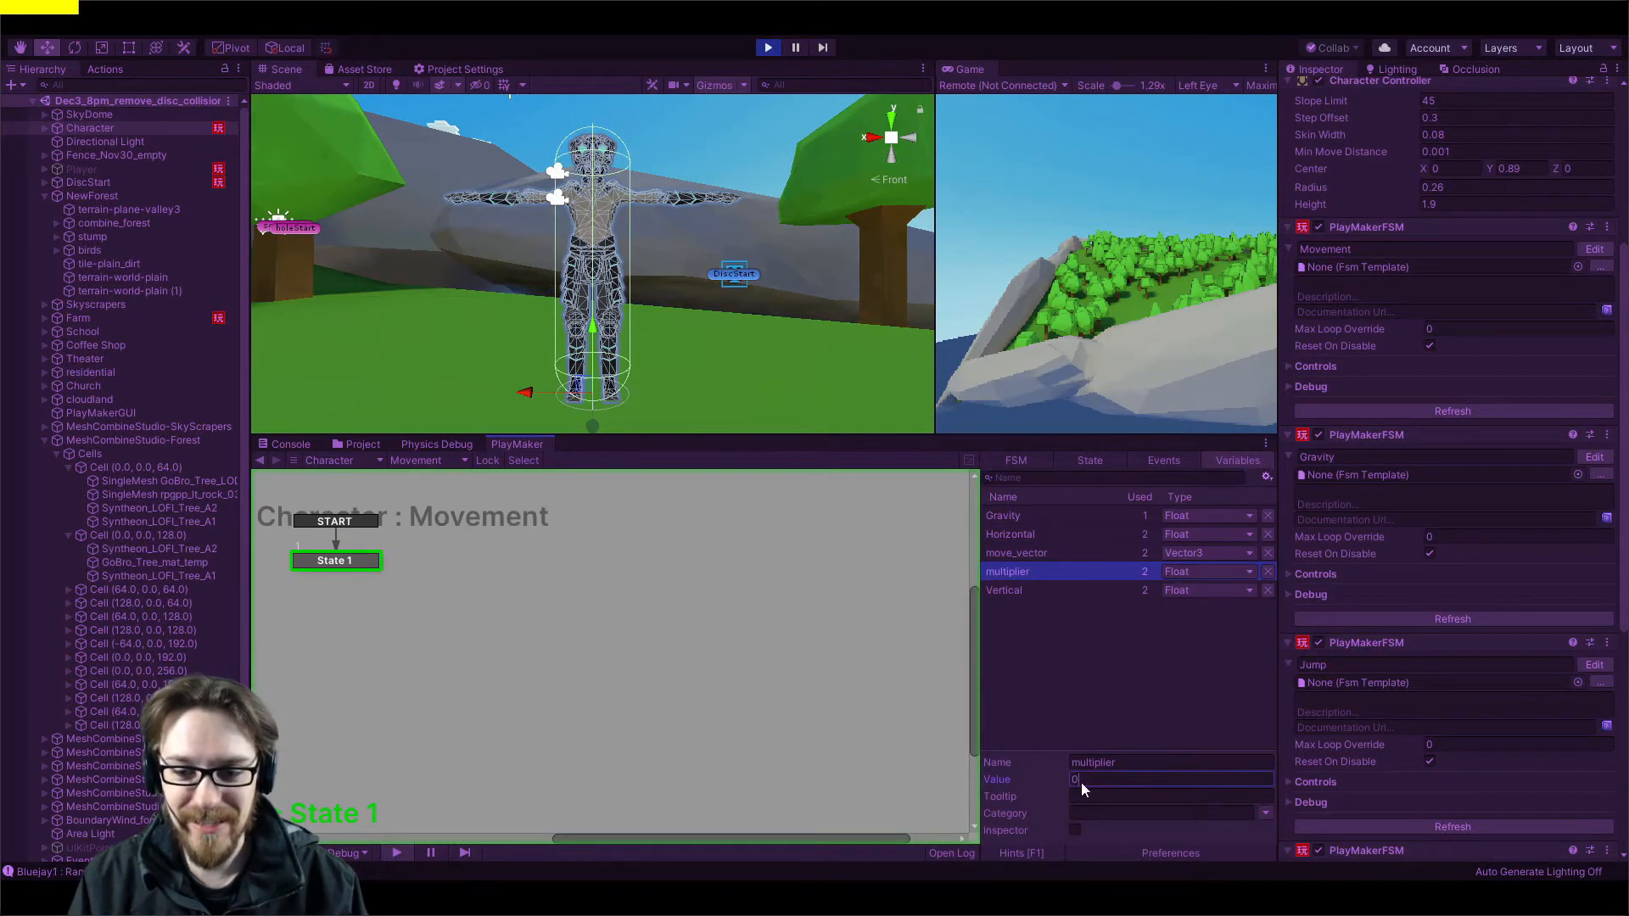
pyautogui.write('1')
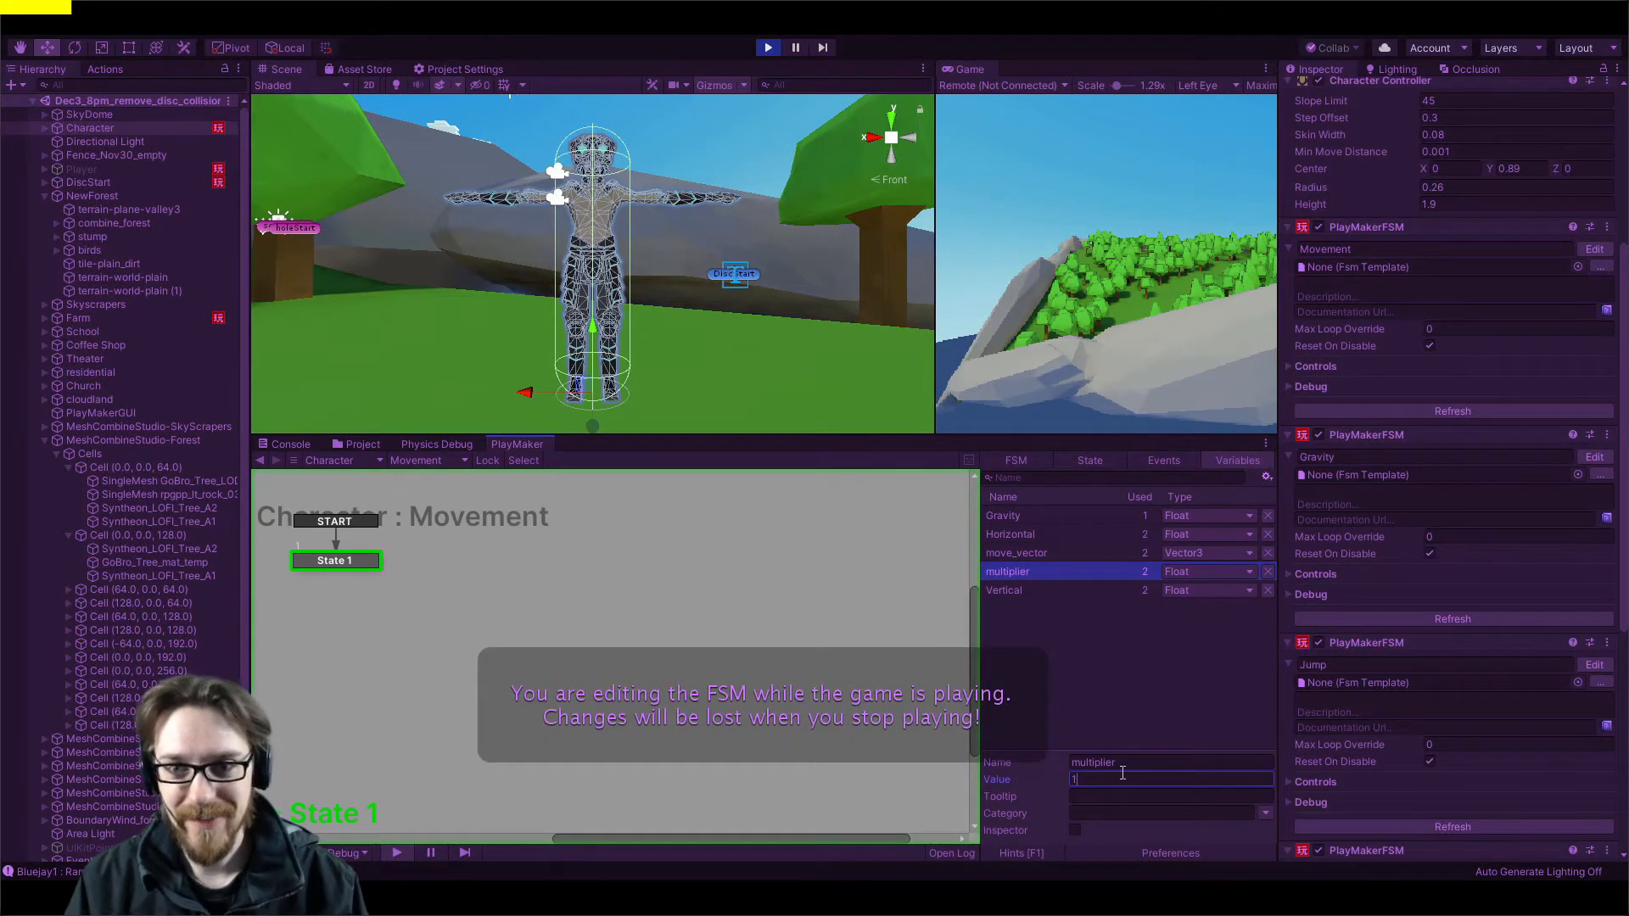
# Test the character's sideways, forward and backward movement in the running game.
pyautogui.click(1117, 261)
pyautogui.press('a')
pyautogui.press('d')
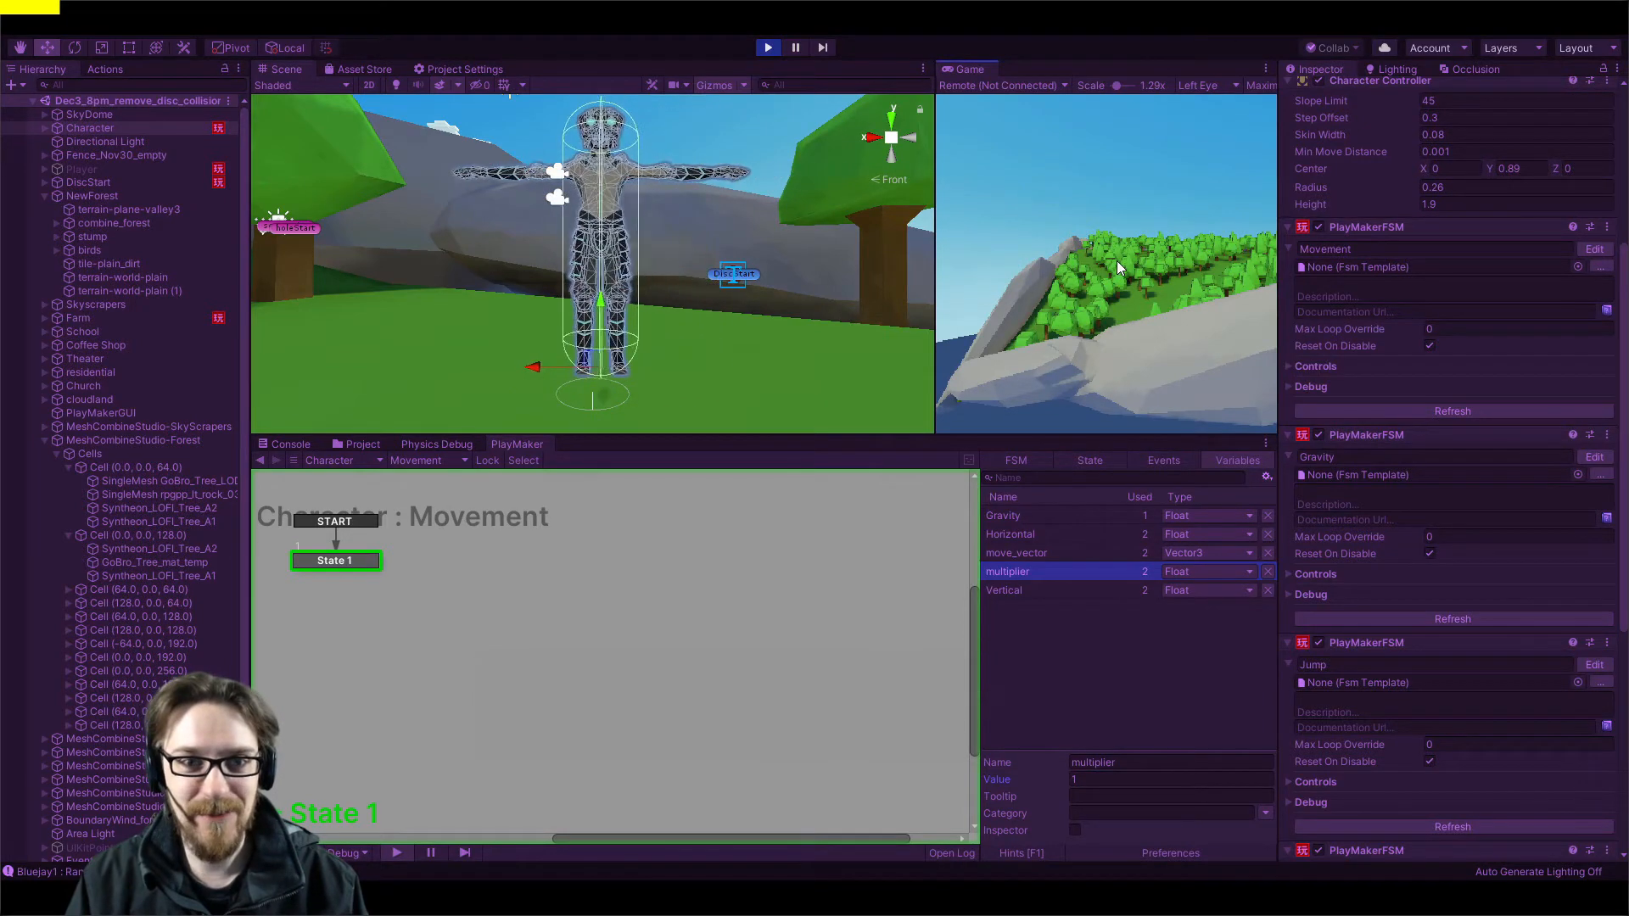
pyautogui.press('w')
pyautogui.press('s')
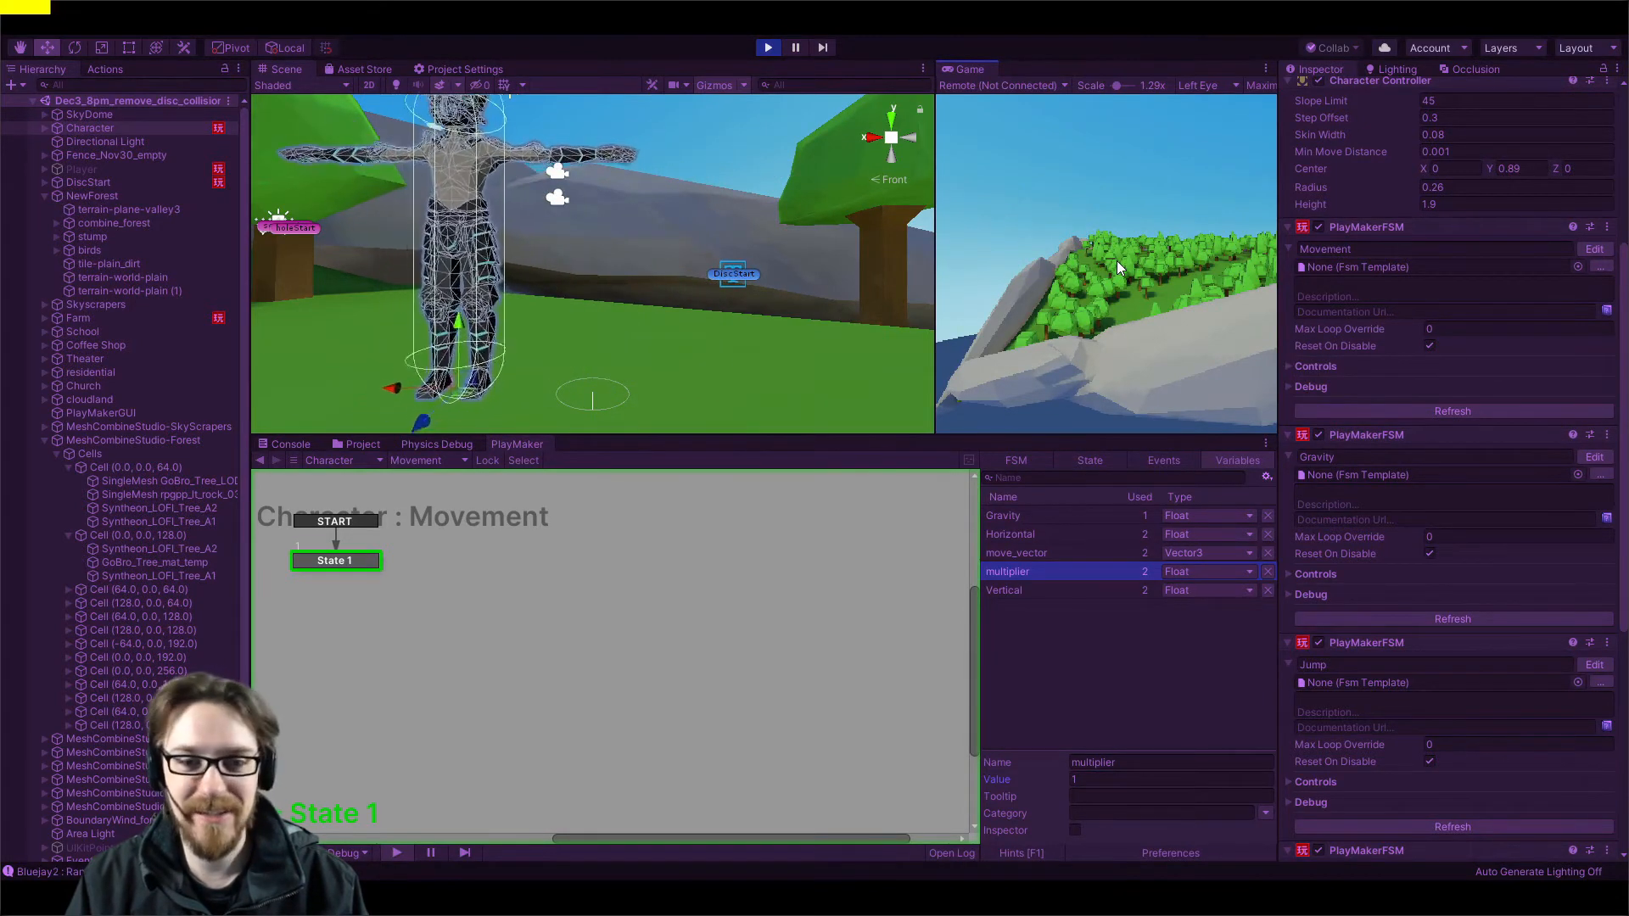
pyautogui.press('d')
pyautogui.press('a')
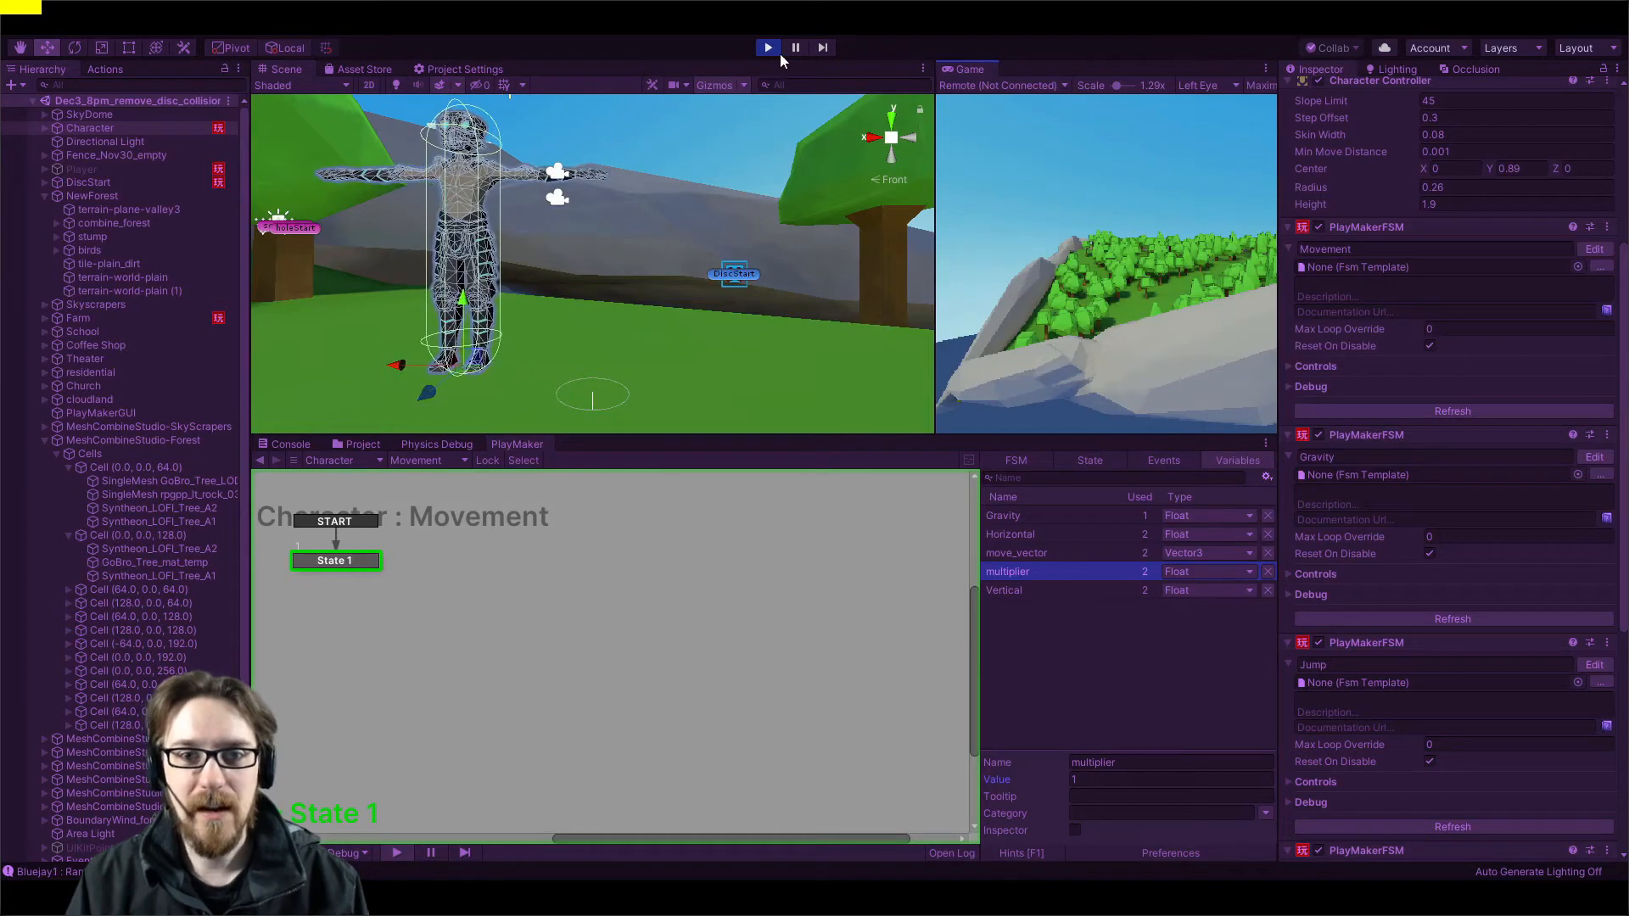
# Stop Play mode and set the Movement FSM's multiplier variable to 1, returning to the state's action list.
pyautogui.hotkey('ctrl', 'p')
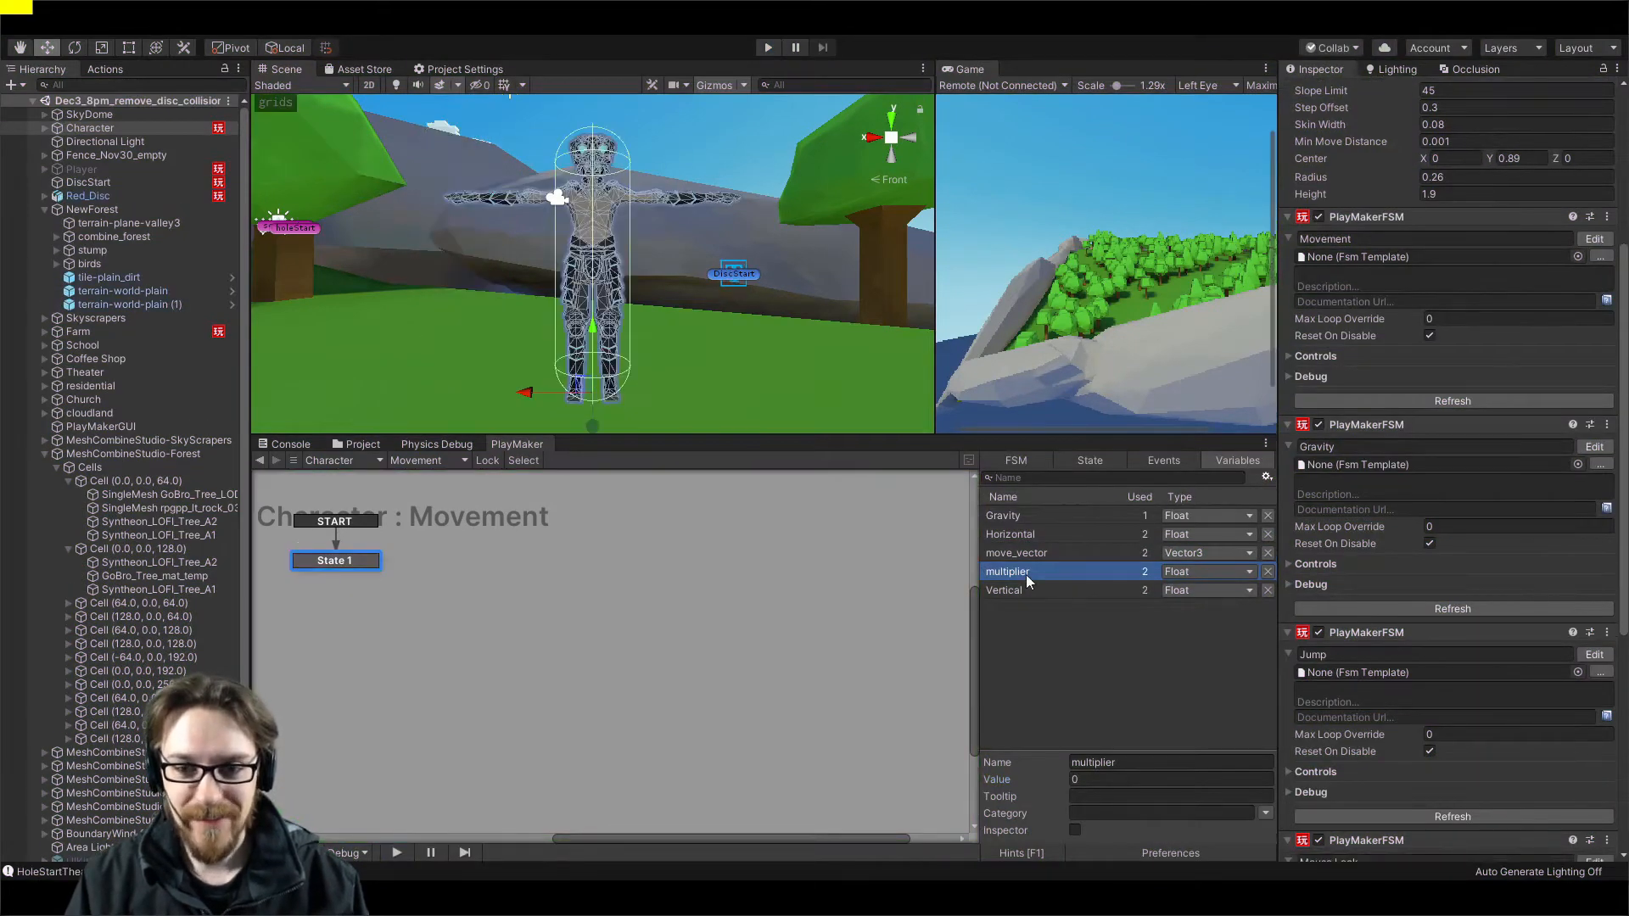
pyautogui.click(1108, 780)
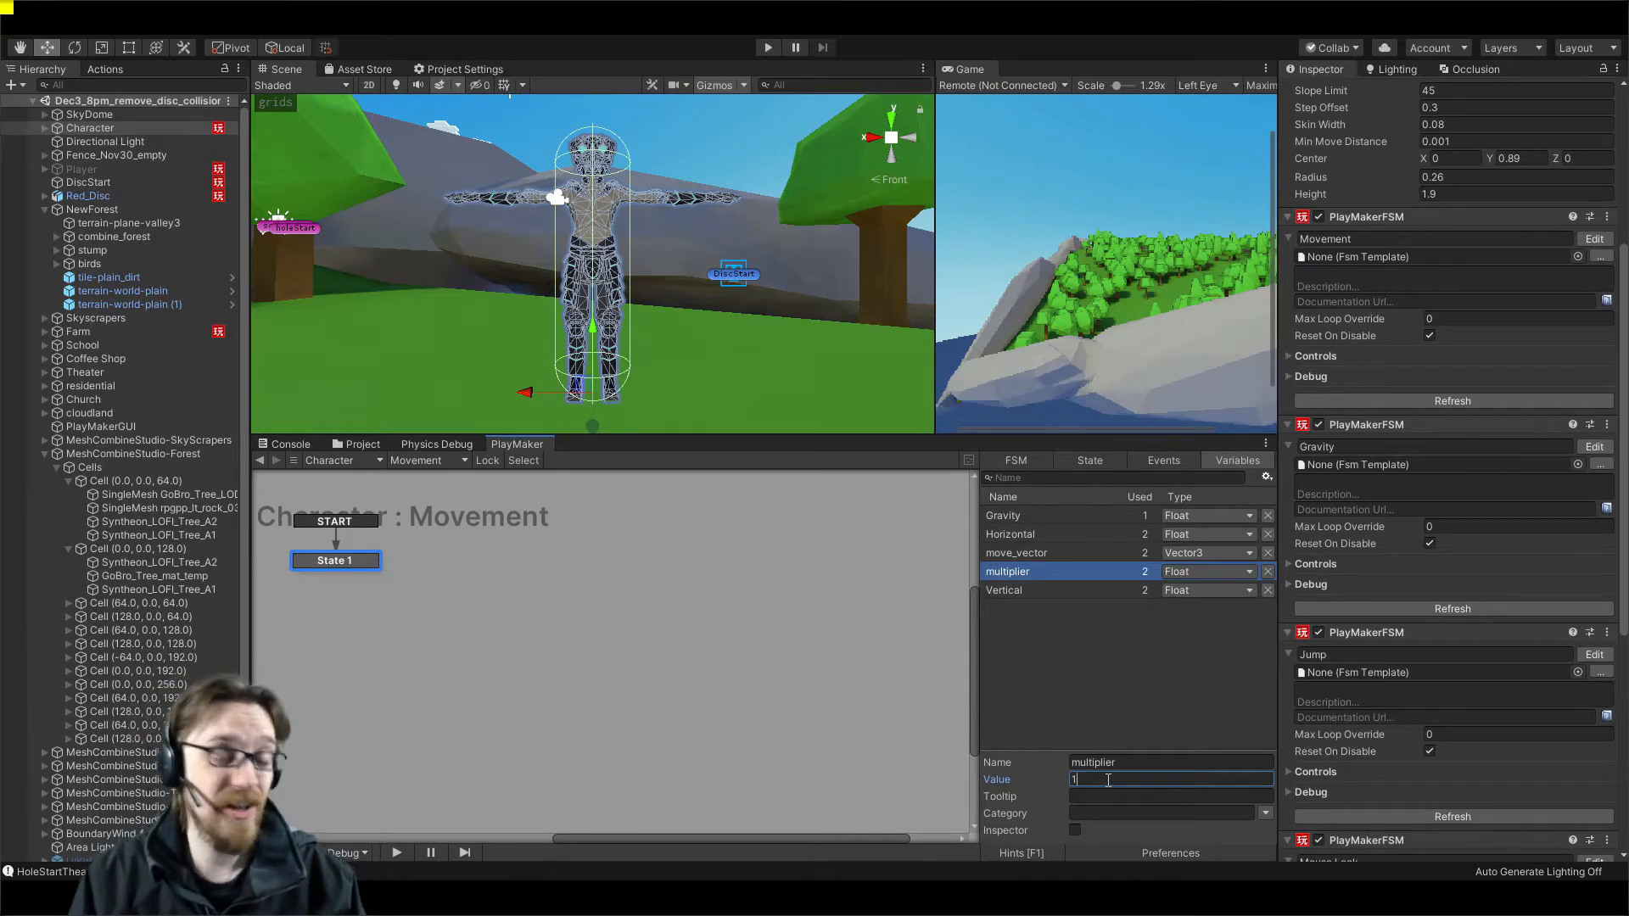
pyautogui.click(1086, 458)
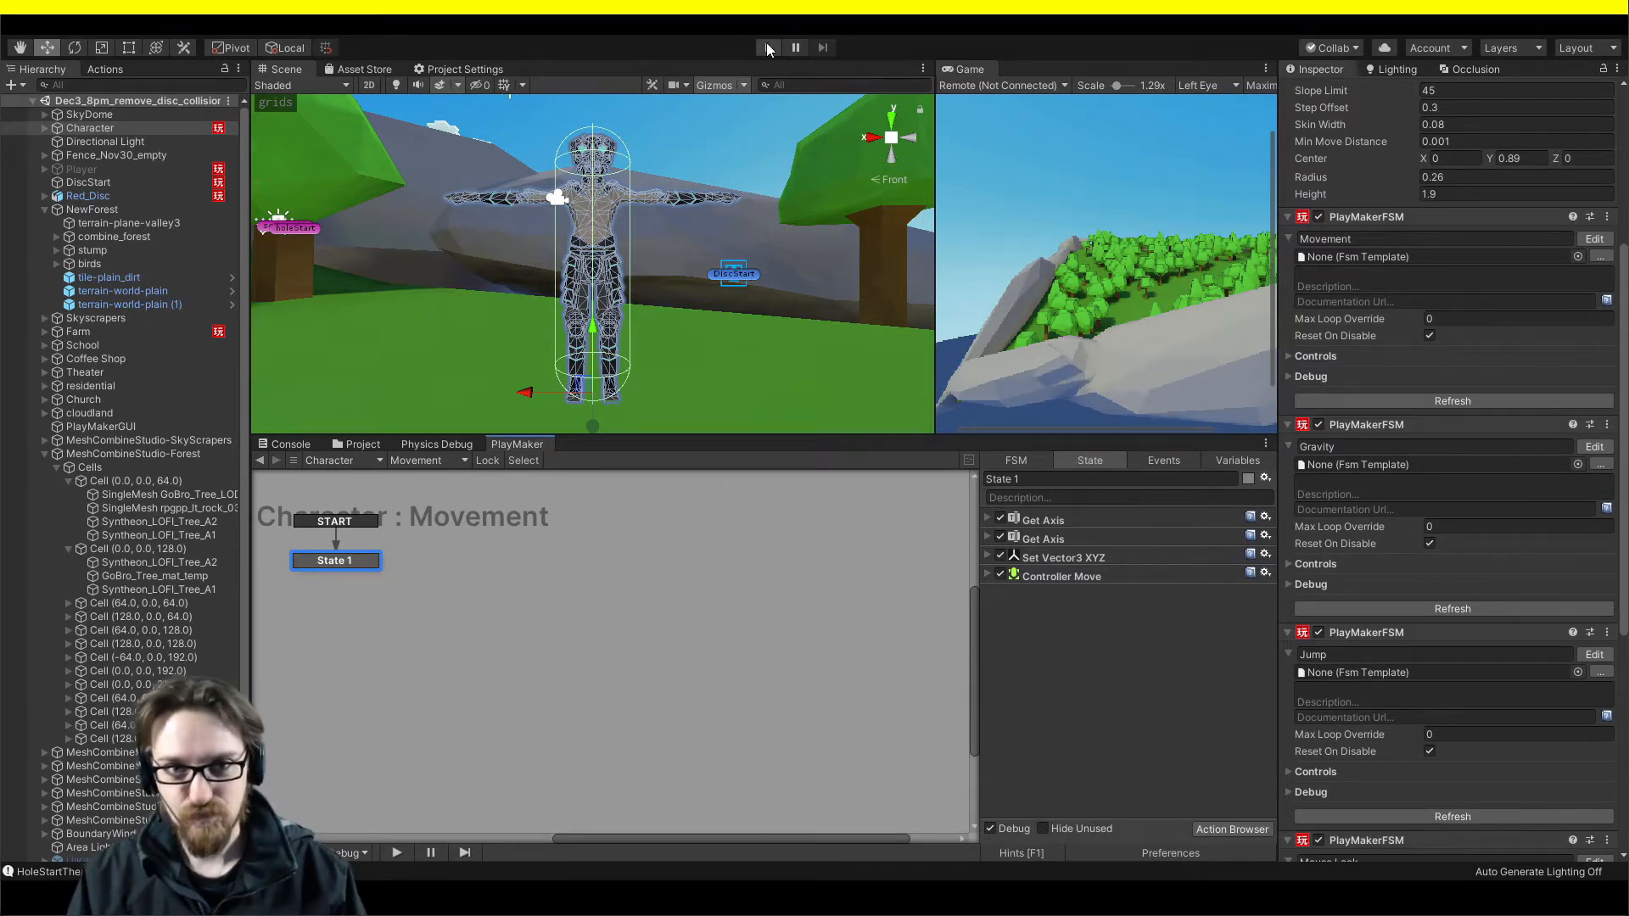
# Move the Camera object directly below SkyDome in the Hierarchy and collapse the MeshCombineStudio-Forest and NewForest groups.
pyautogui.scroll(-2, 109, 410)
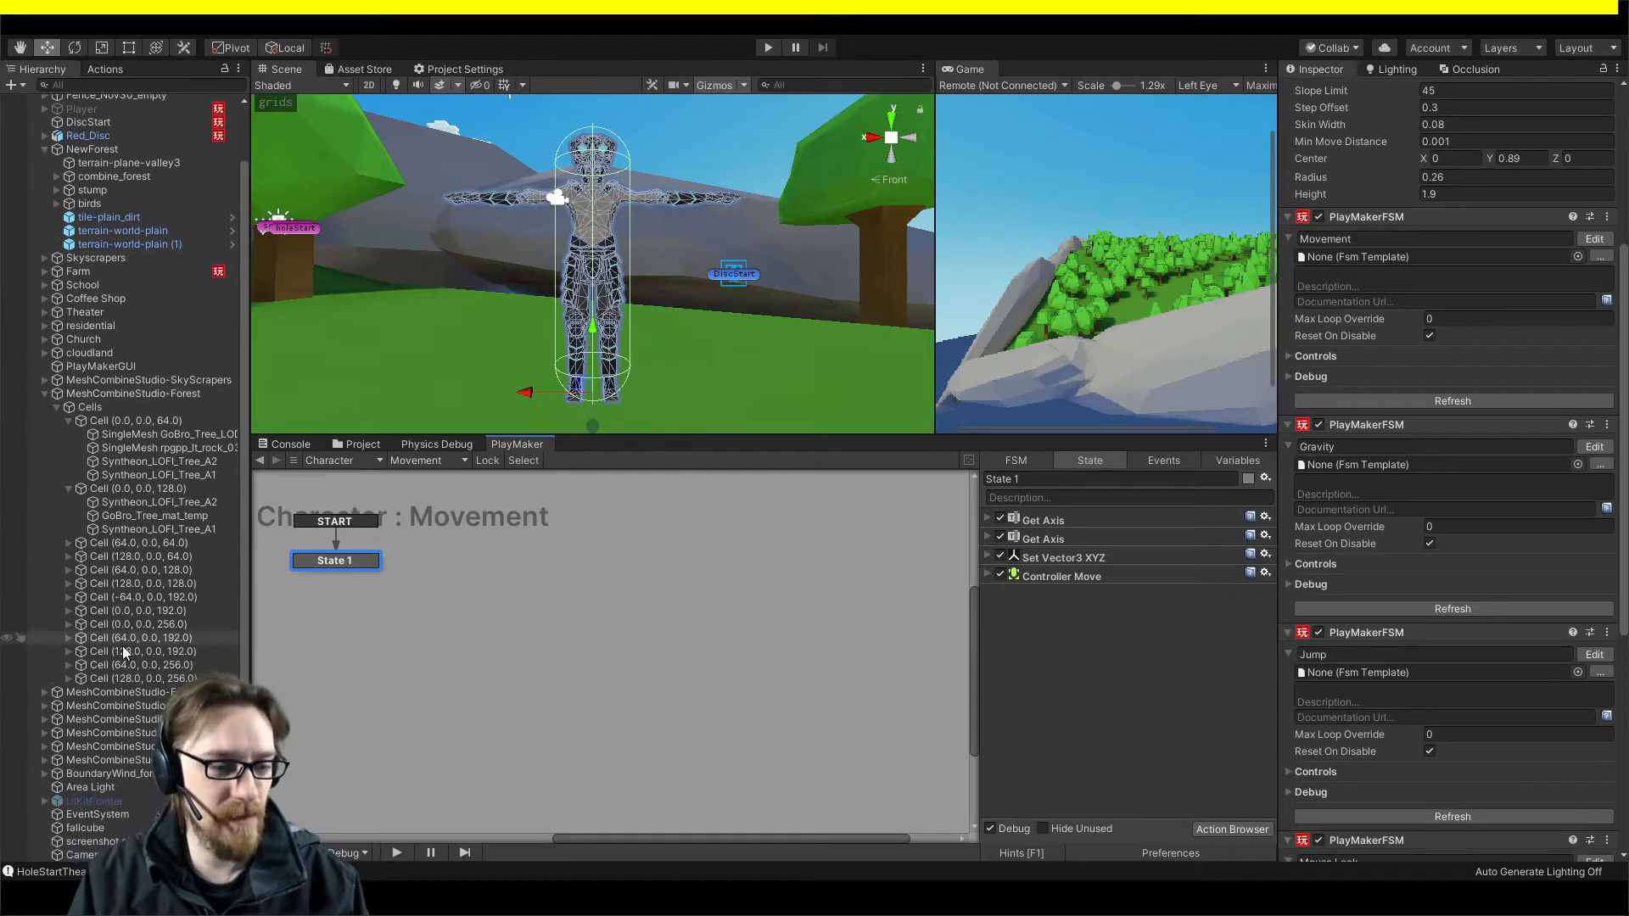
pyautogui.moveTo(79, 849); pyautogui.dragTo(70, 119)
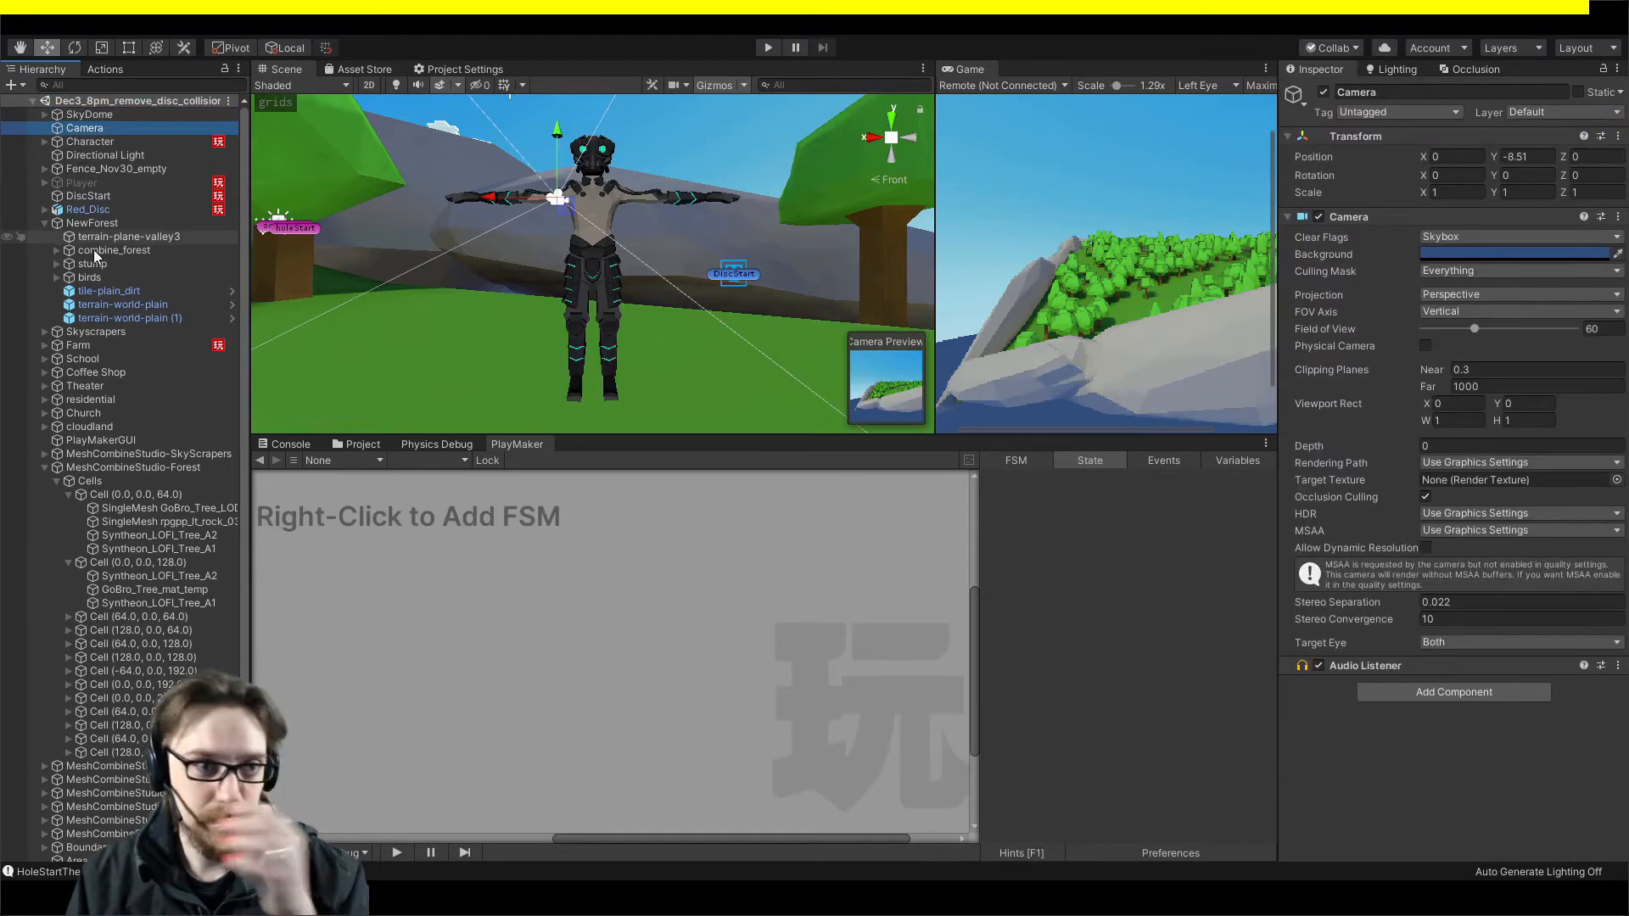
pyautogui.click(44, 467)
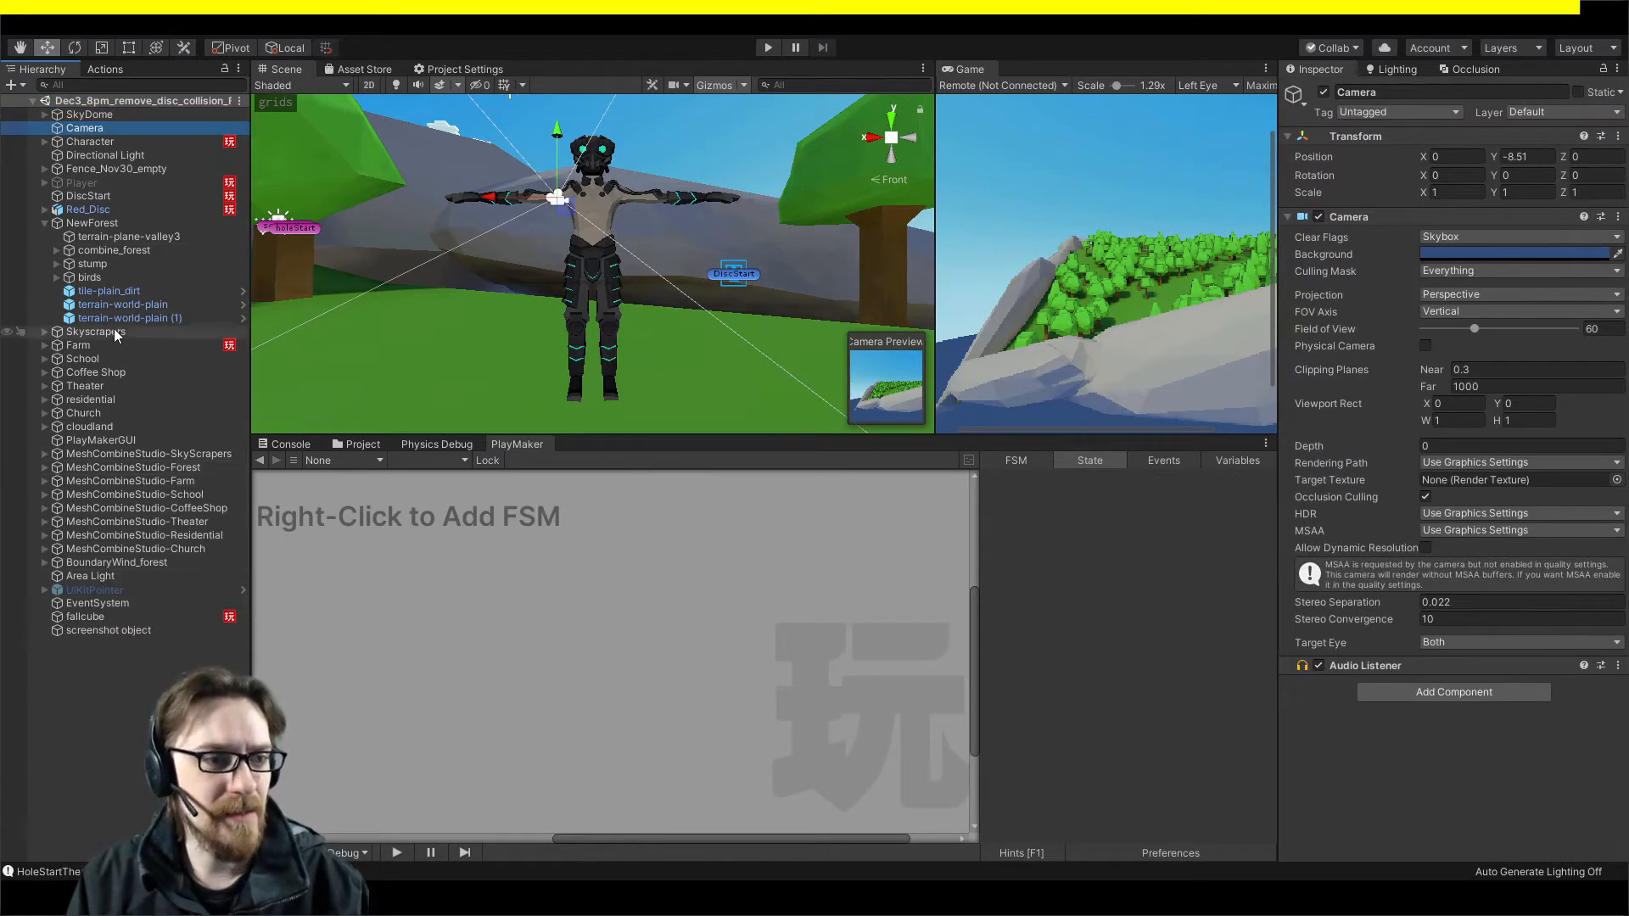
pyautogui.click(45, 224)
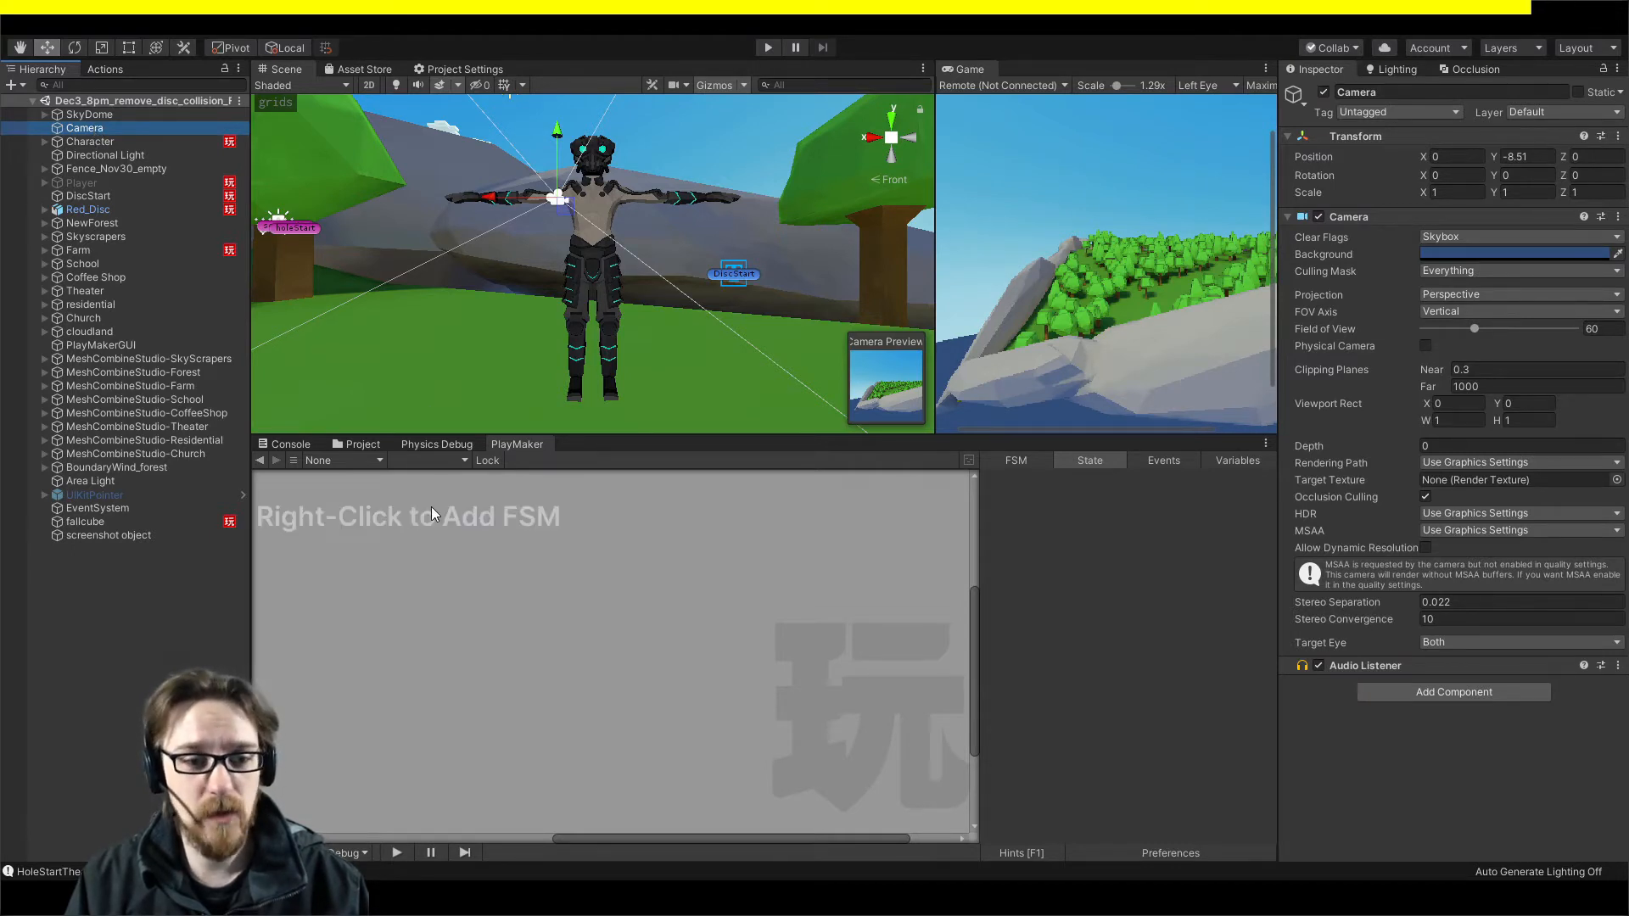
# Add a PlayMaker FSM to the Camera and open the action browser for its State 1.
pyautogui.click(455, 522)
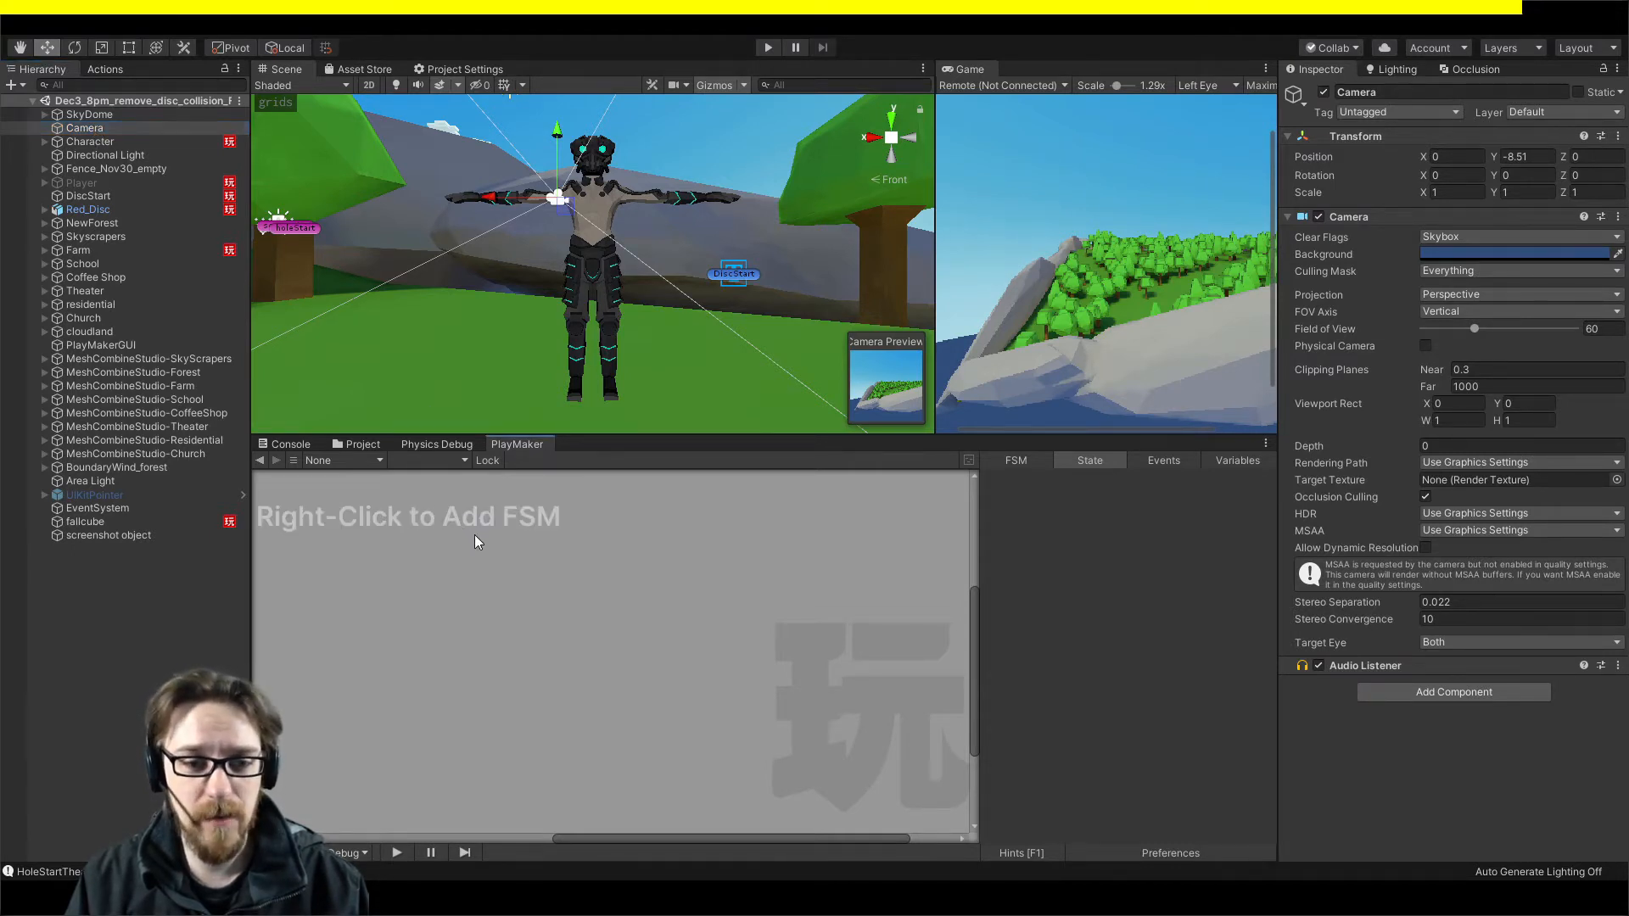
pyautogui.rightClick(477, 533)
pyautogui.click(510, 543)
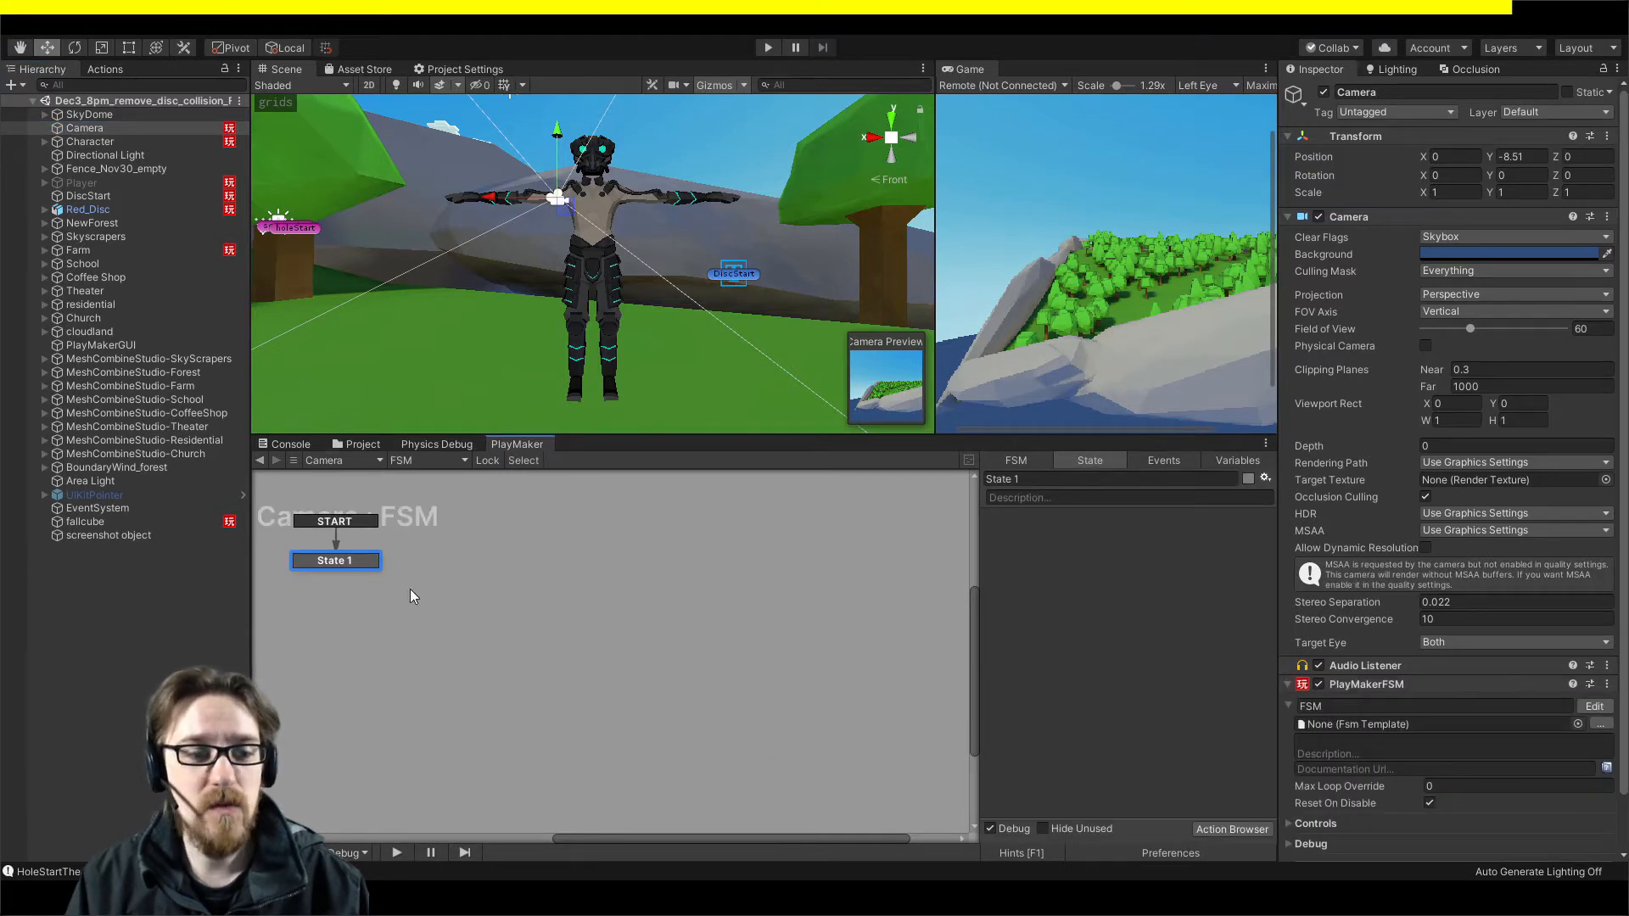
pyautogui.doubleClick(1102, 547)
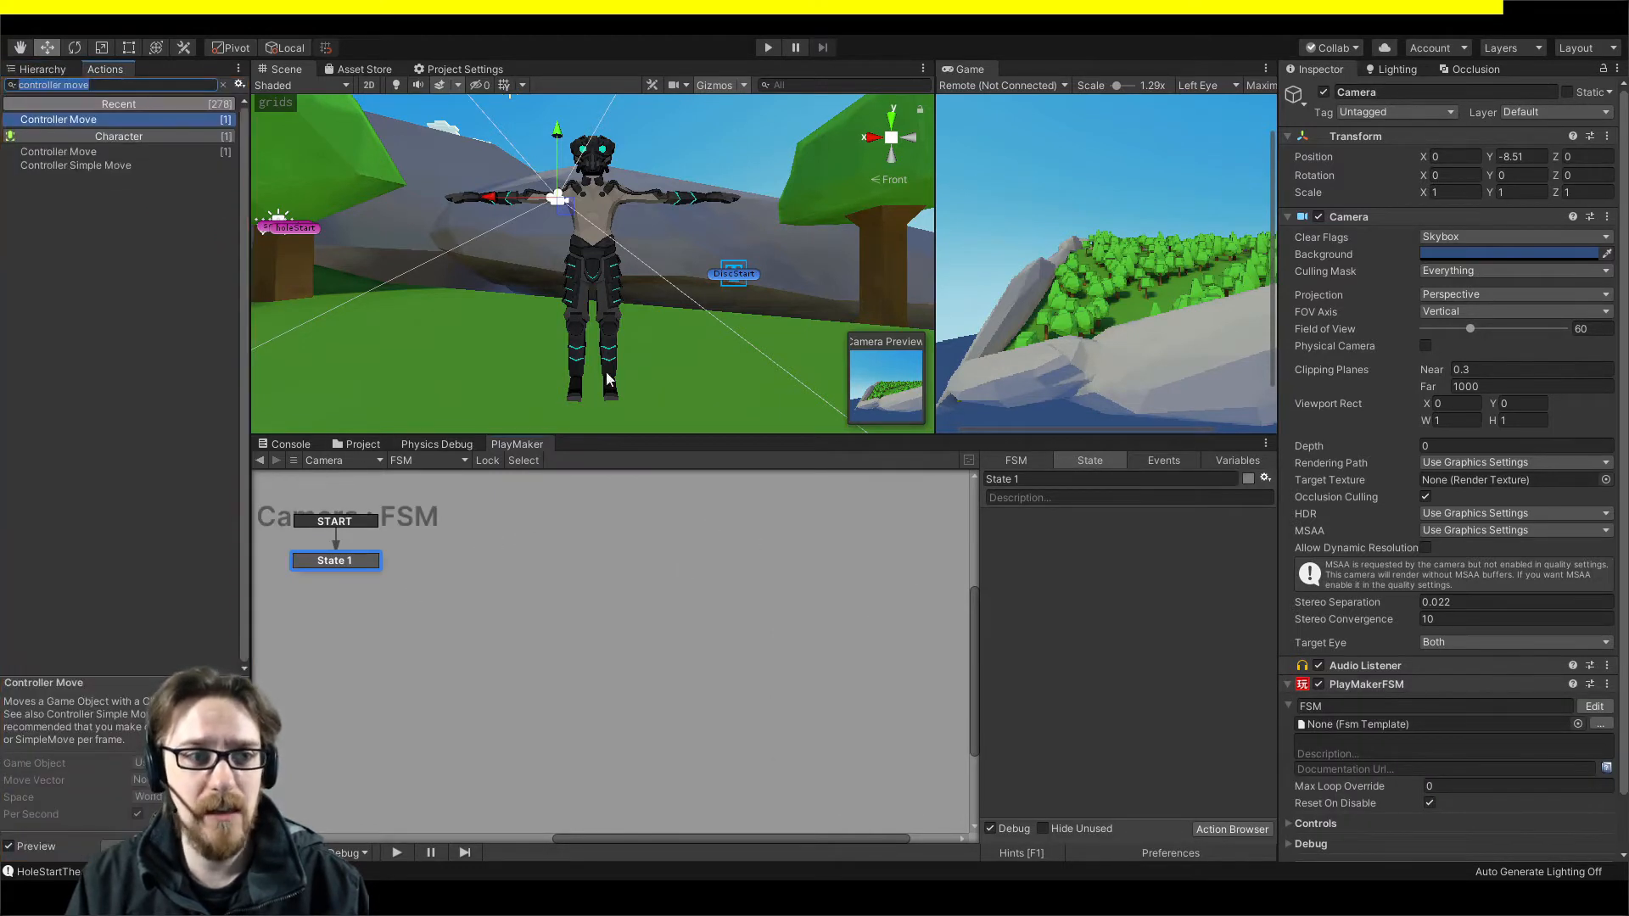
# Search the actions for "follow" and add a Smooth Follow Action to State 1 of the Camera's FSM.
pyautogui.write('follow')
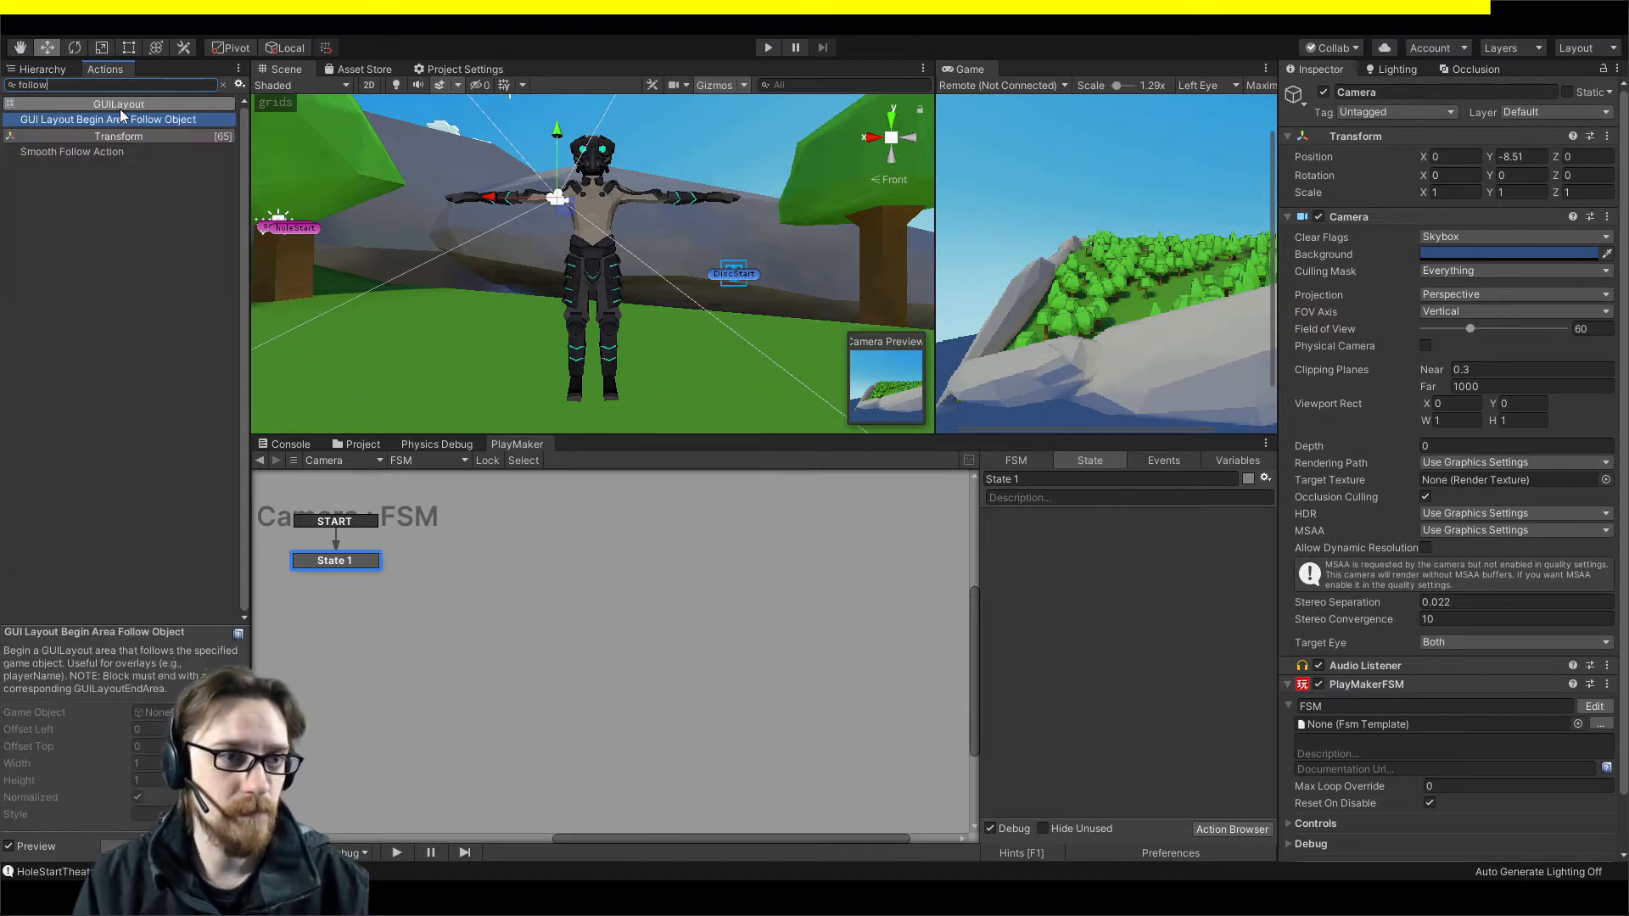
pyautogui.click(73, 153)
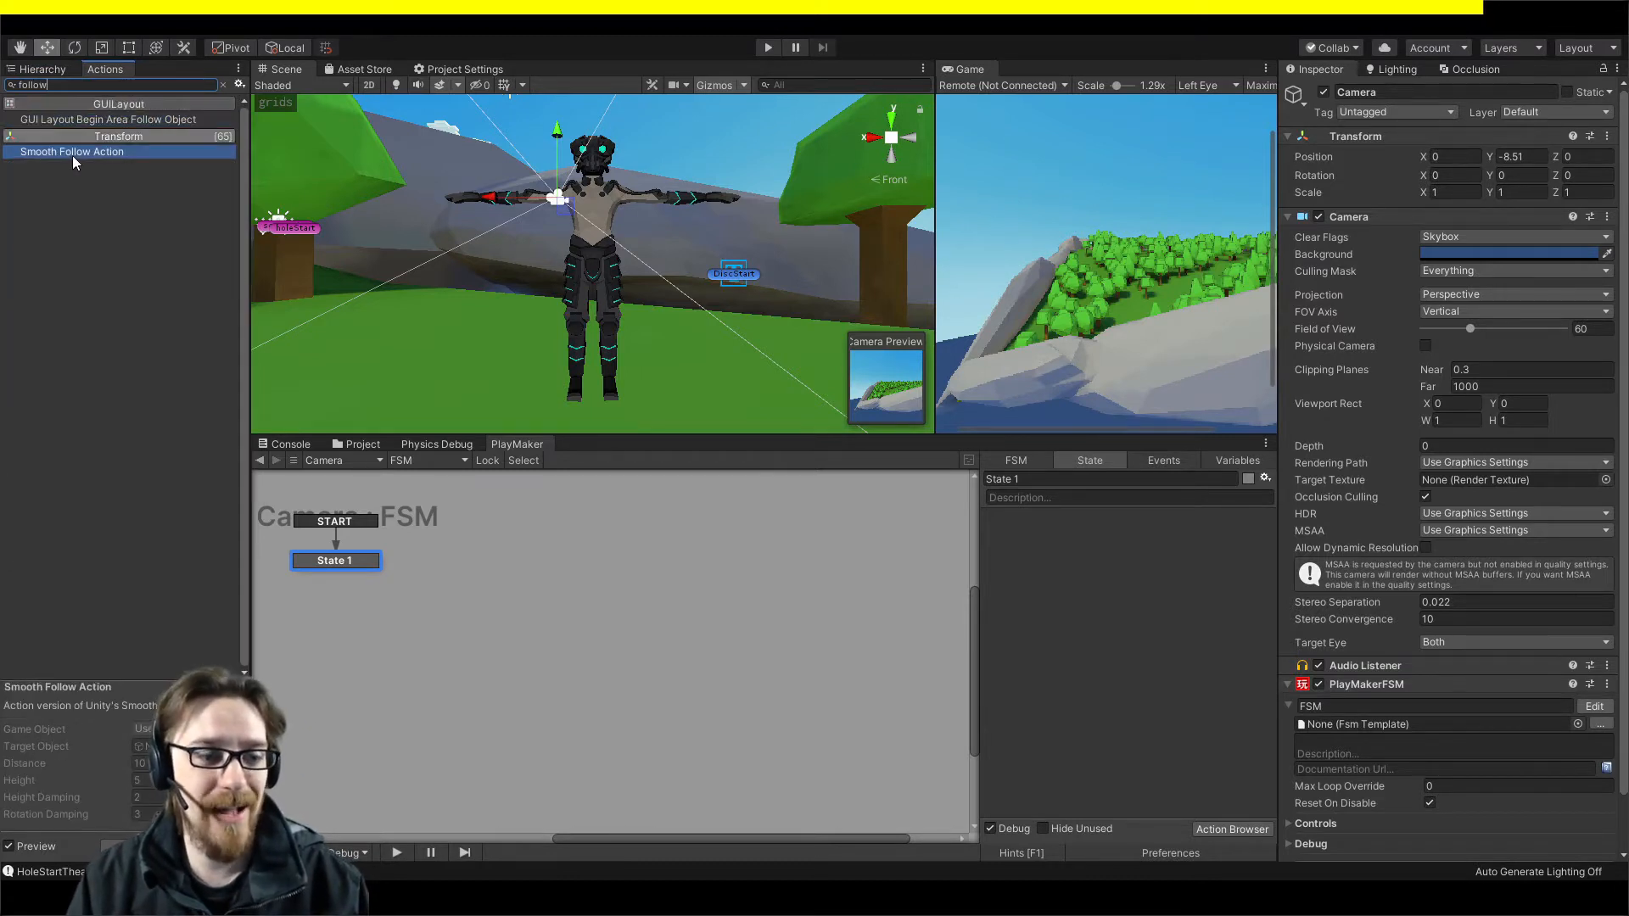
pyautogui.moveTo(65, 152); pyautogui.dragTo(1052, 551)
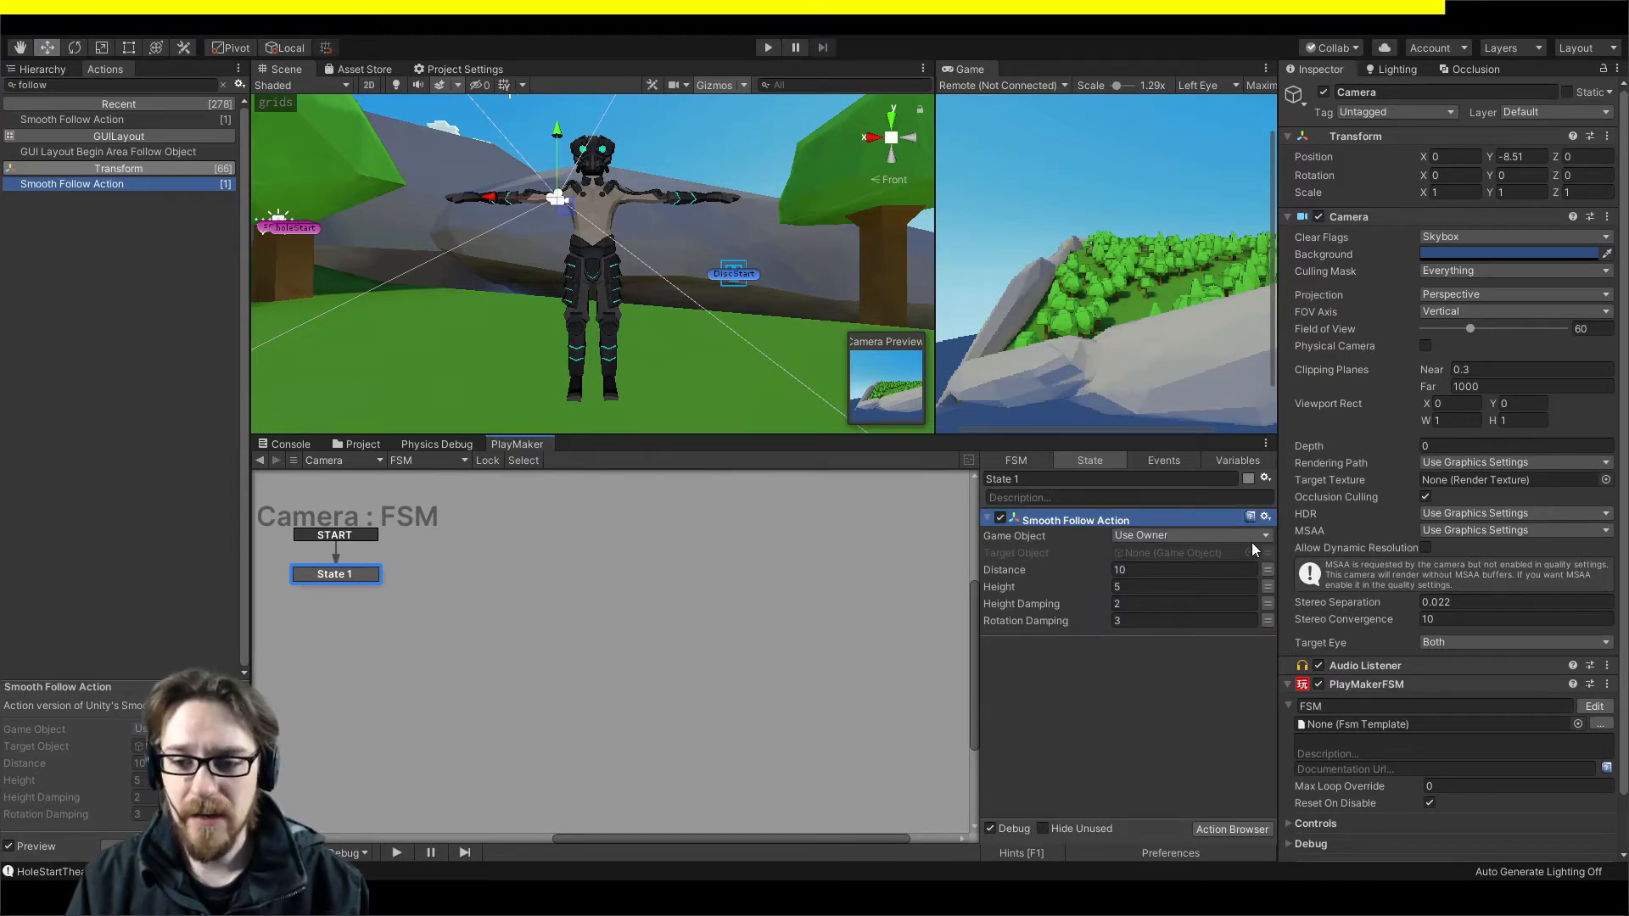
# Assign Character as the Smooth Follow Action's target object, and switch that target to a GameObject variable named character.
pyautogui.click(41, 71)
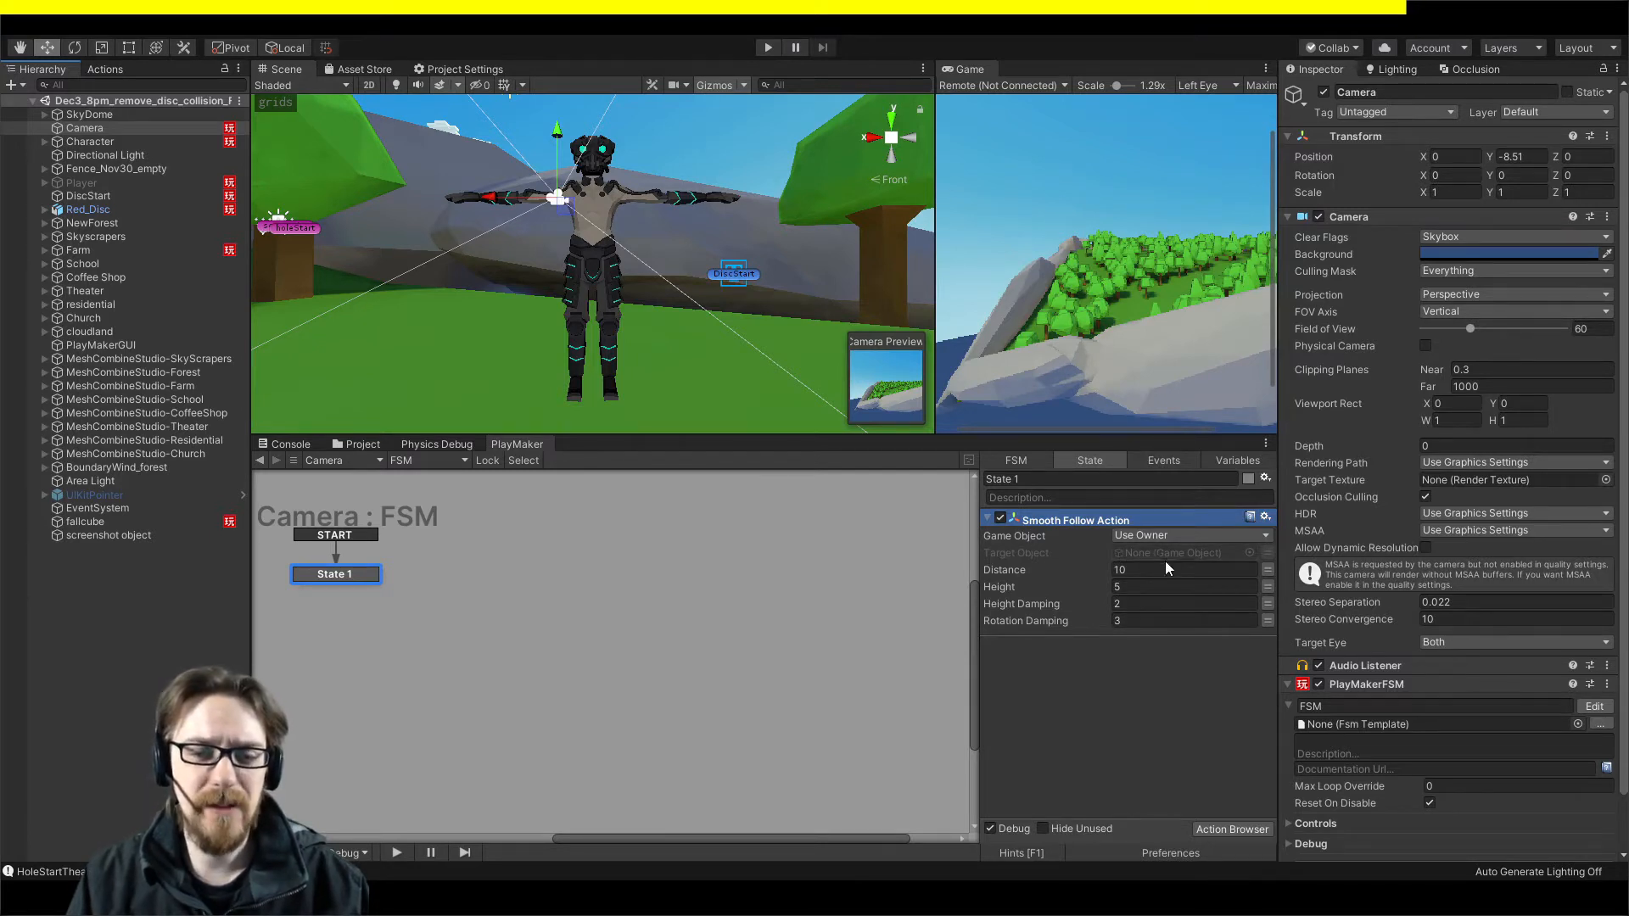
pyautogui.moveTo(99, 142); pyautogui.dragTo(1133, 553)
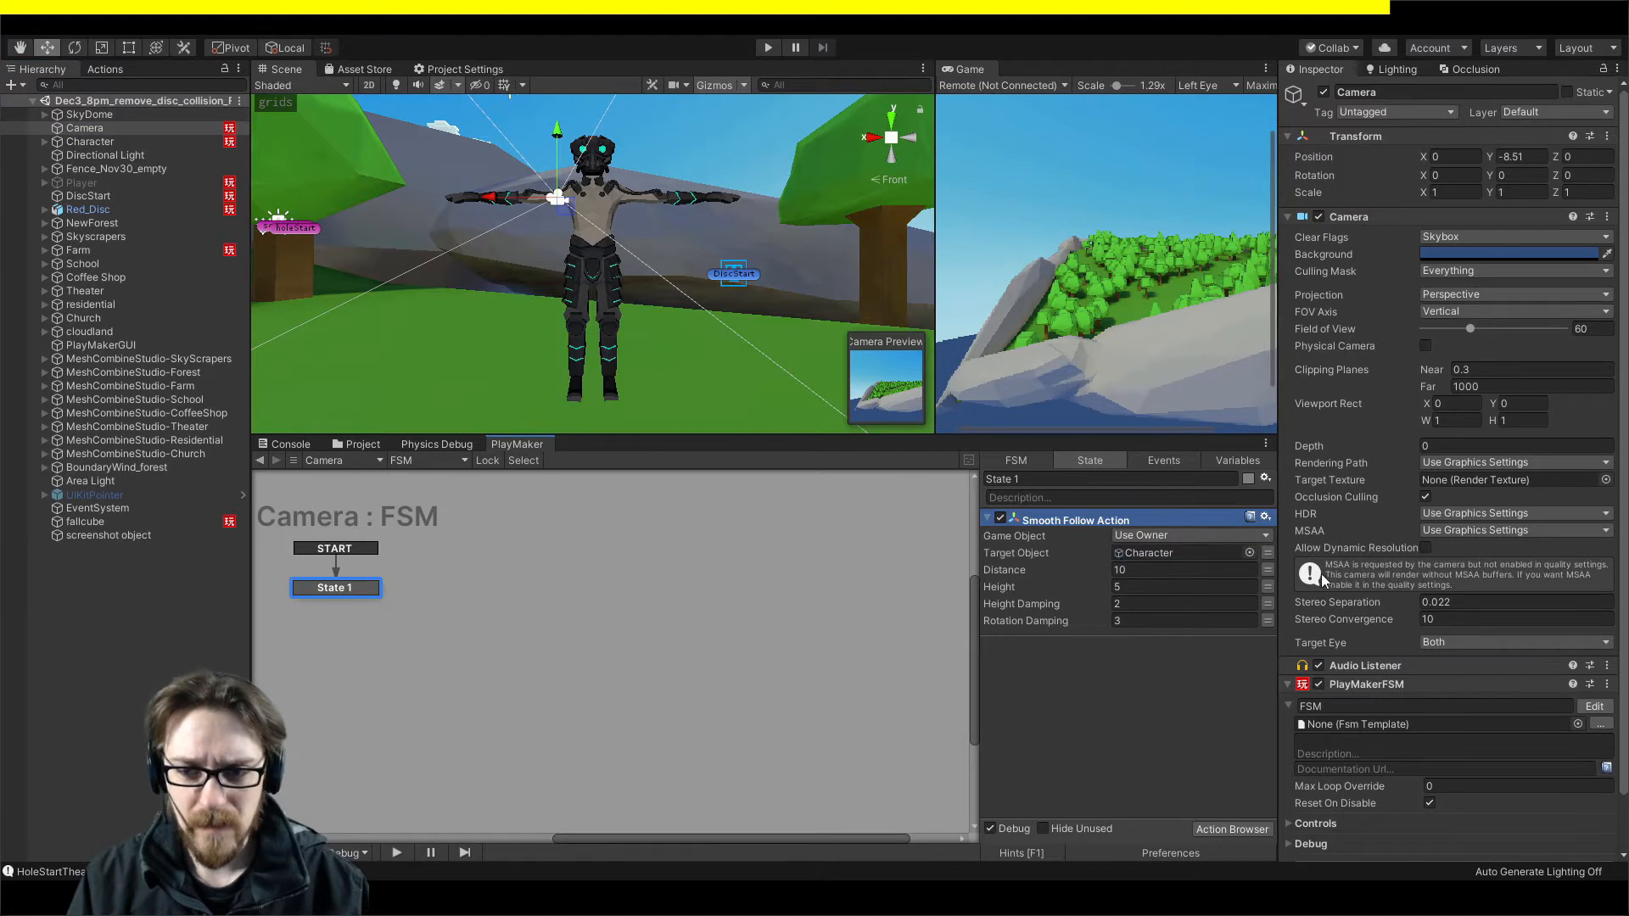
pyautogui.click(1269, 553)
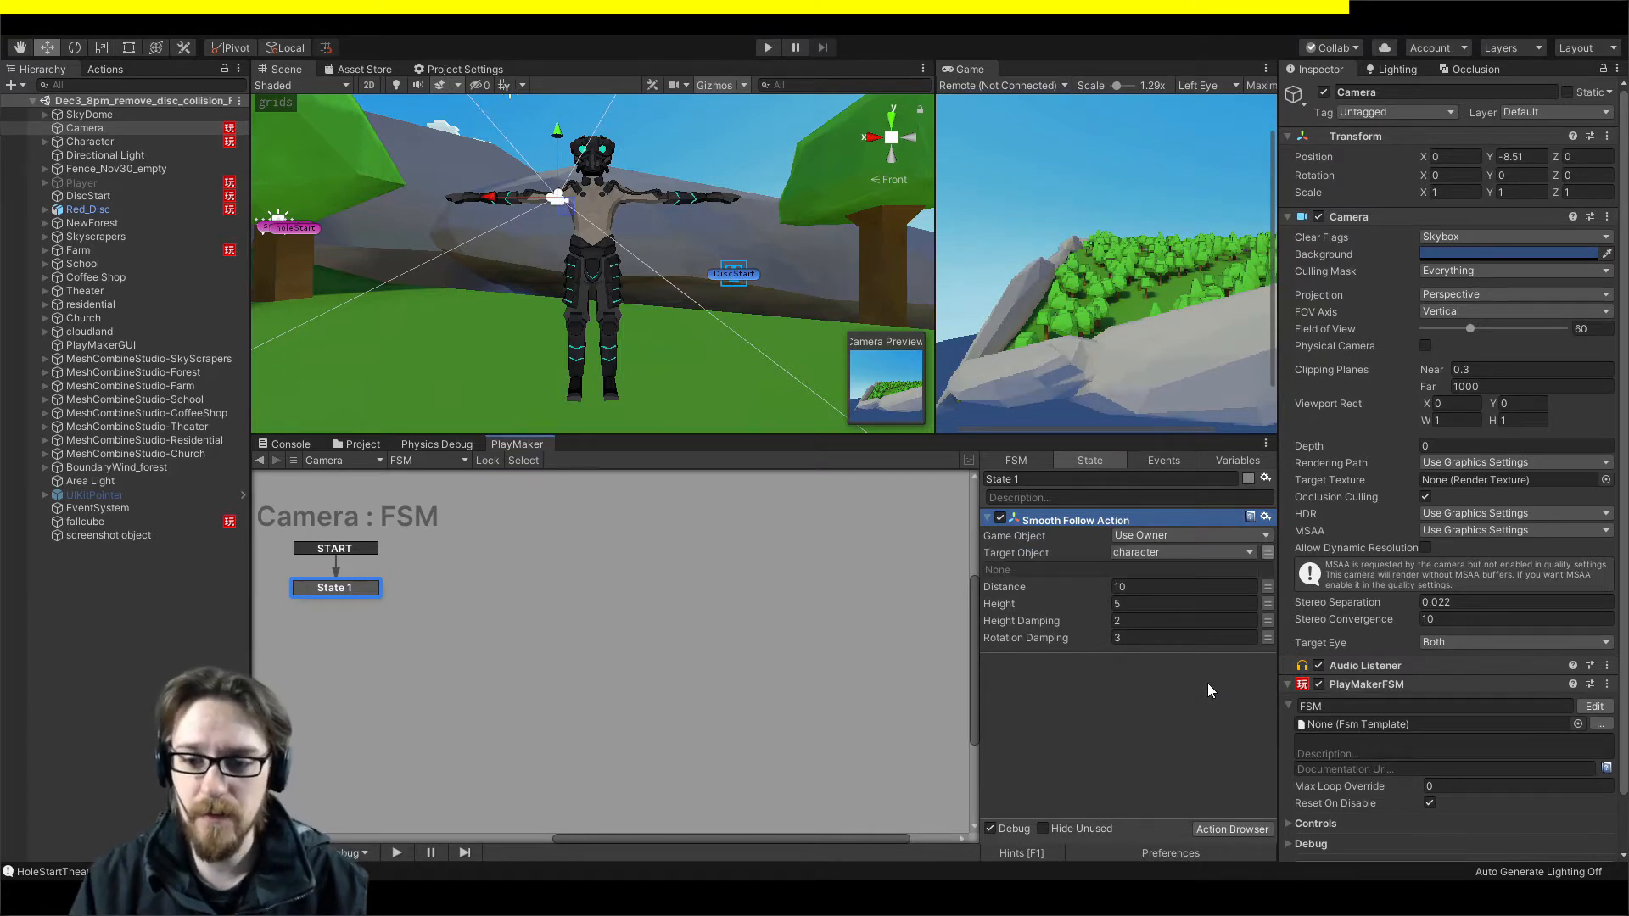
# Set the value of the Camera FSM's character variable to the Character object from the Hierarchy.
pyautogui.click(1236, 461)
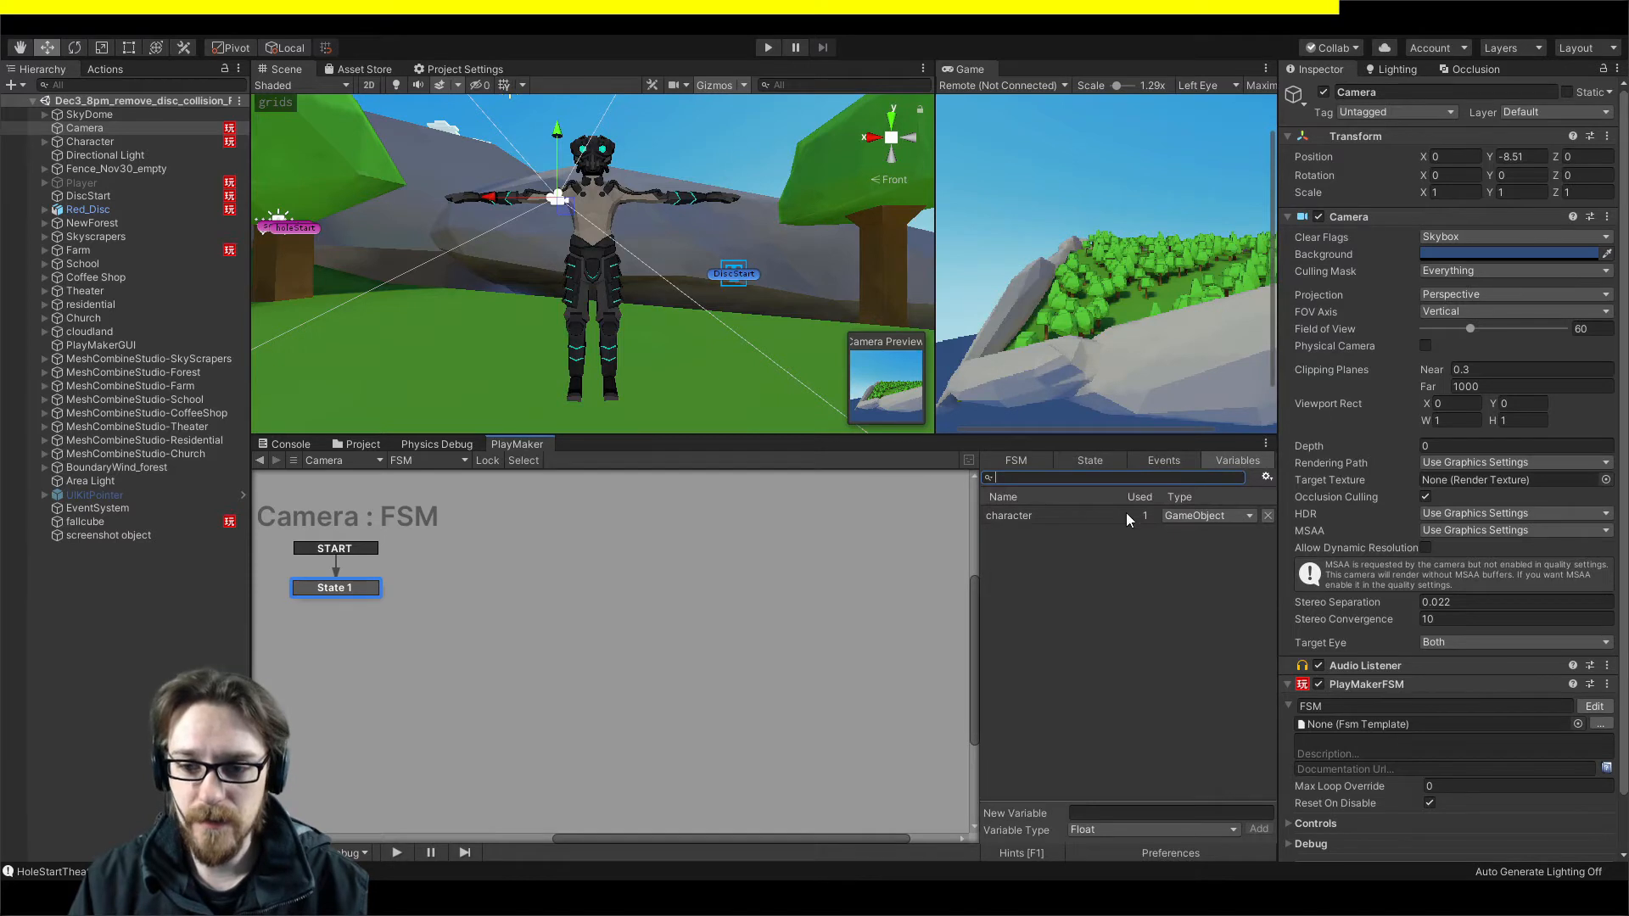
pyautogui.click(1036, 515)
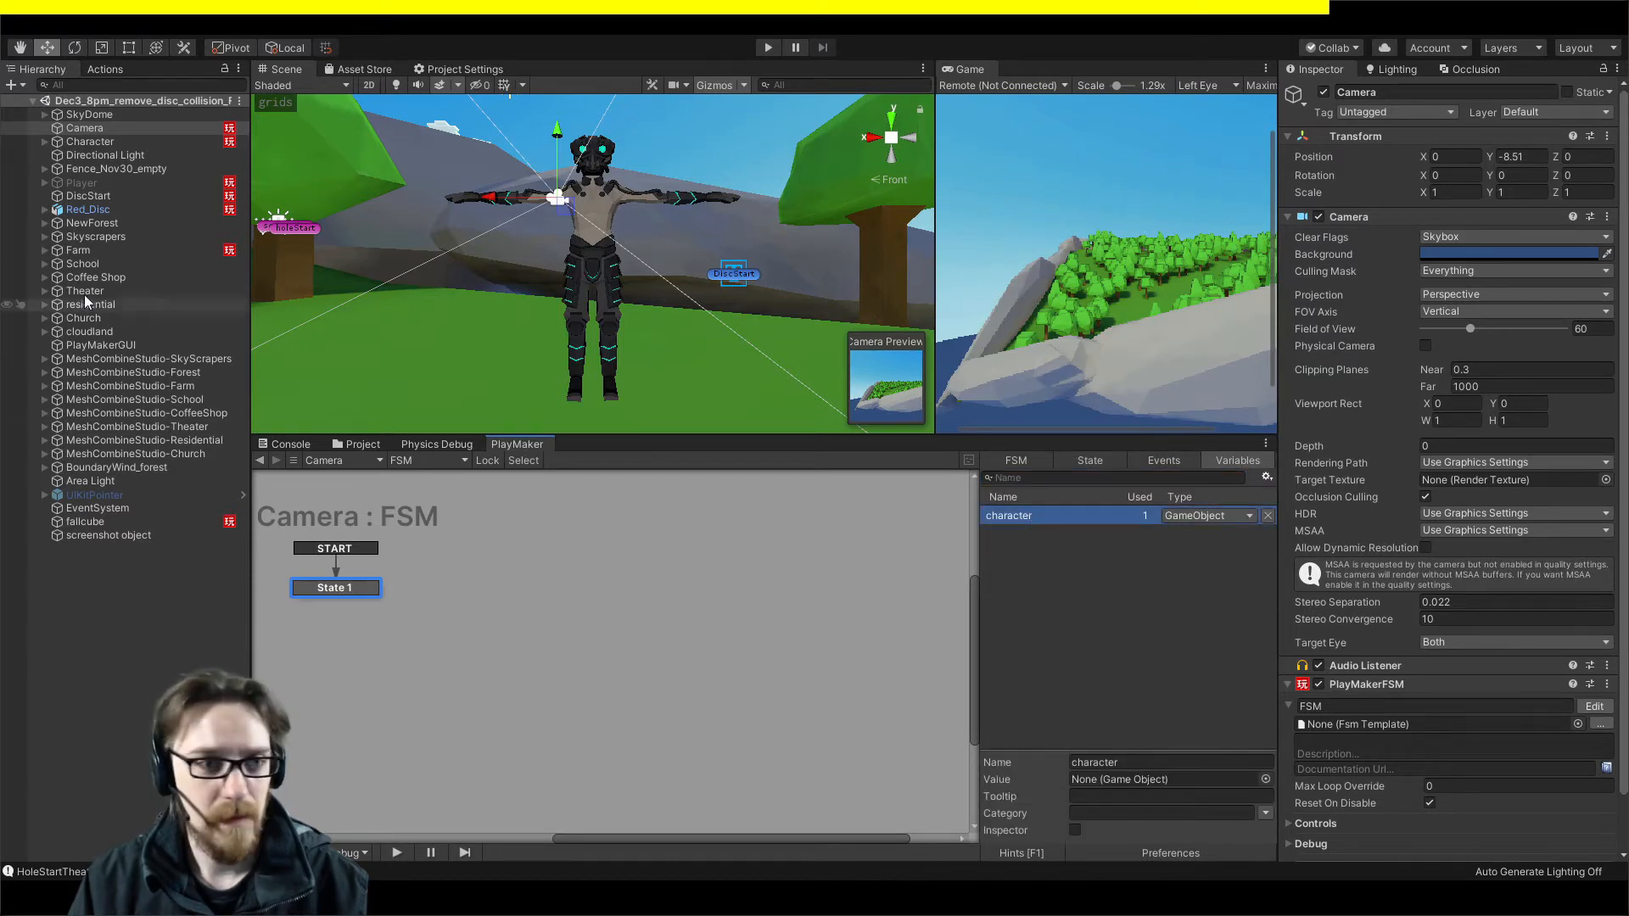
pyautogui.moveTo(101, 141); pyautogui.dragTo(1111, 780)
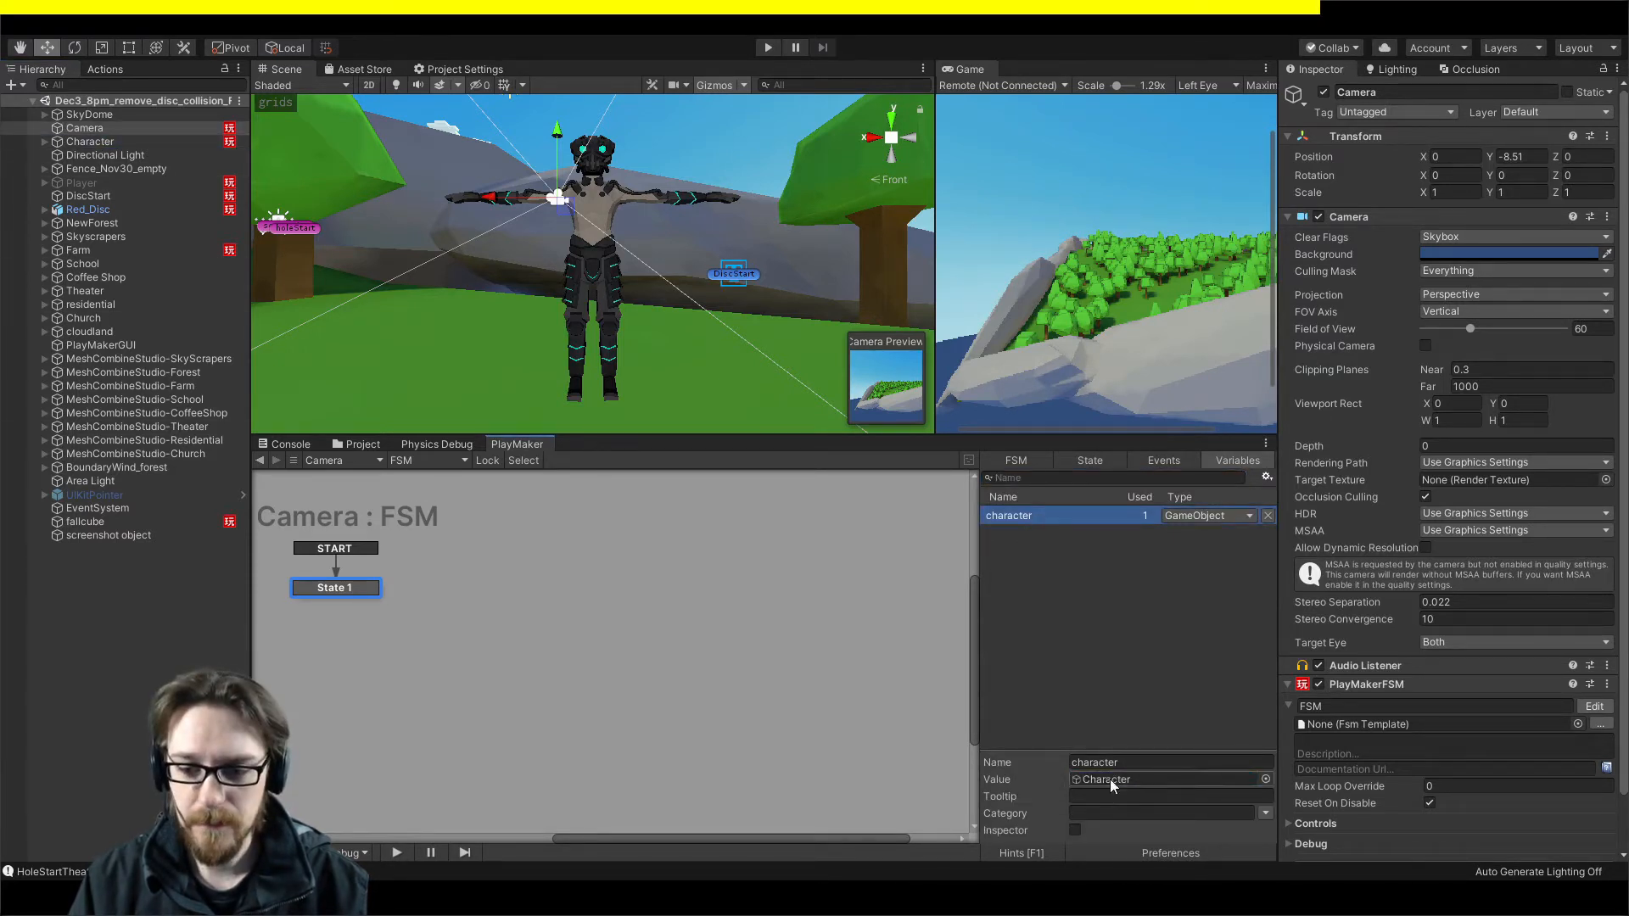
# Return to State 1's actions, run the game, and dock the Game view alongside the Scene view's tabs.
pyautogui.click(1101, 460)
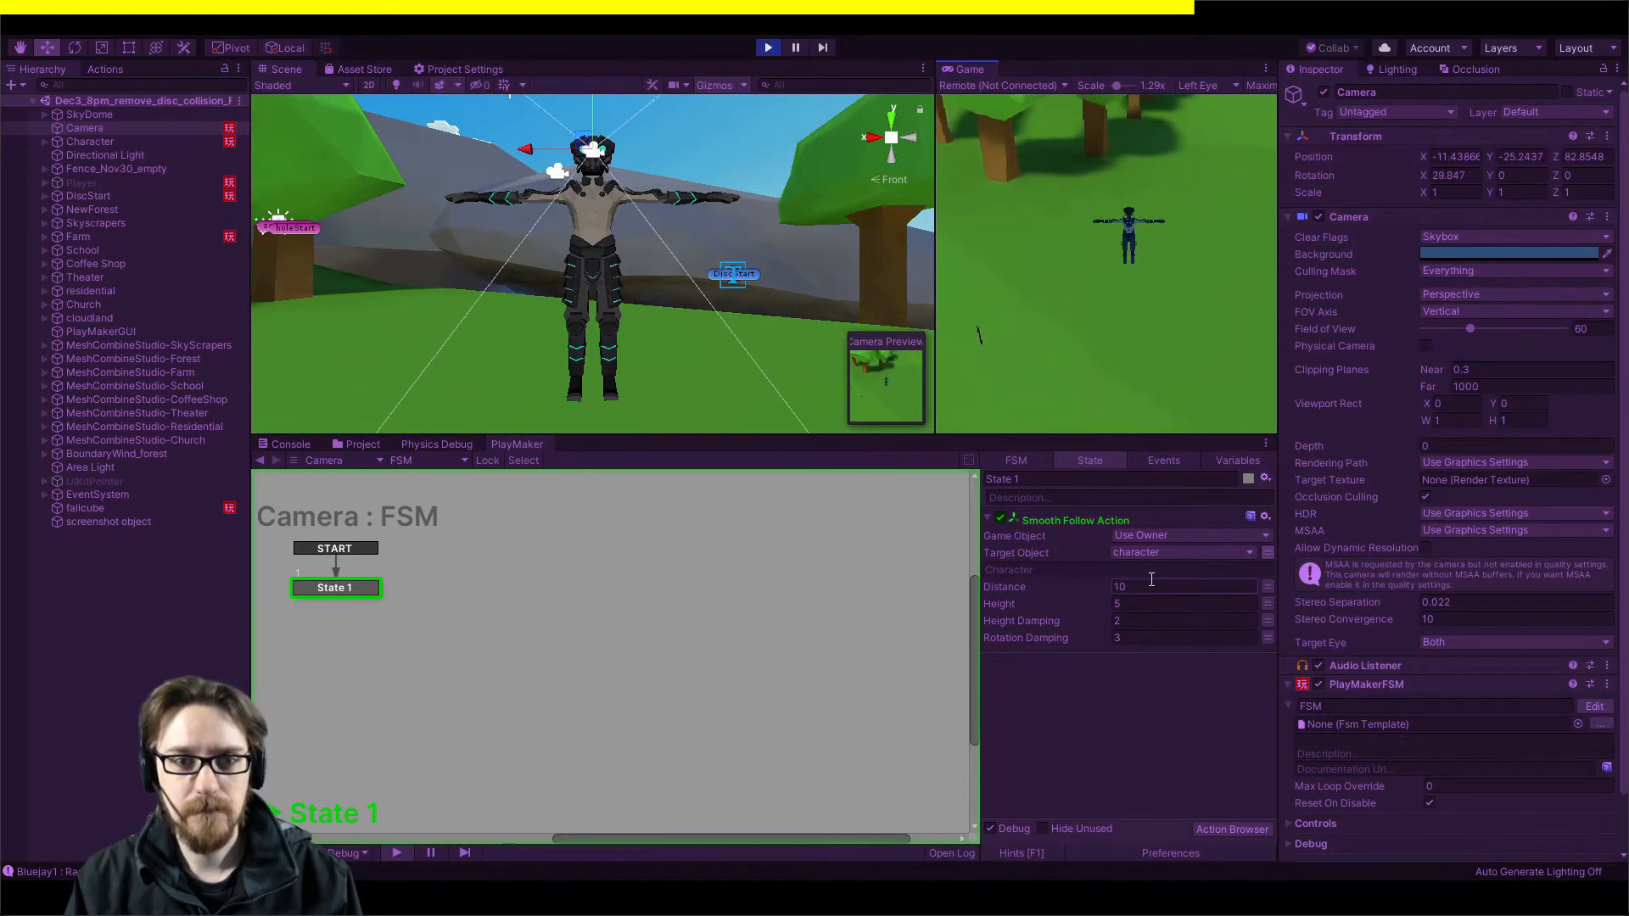
pyautogui.moveTo(960, 68); pyautogui.dragTo(541, 79)
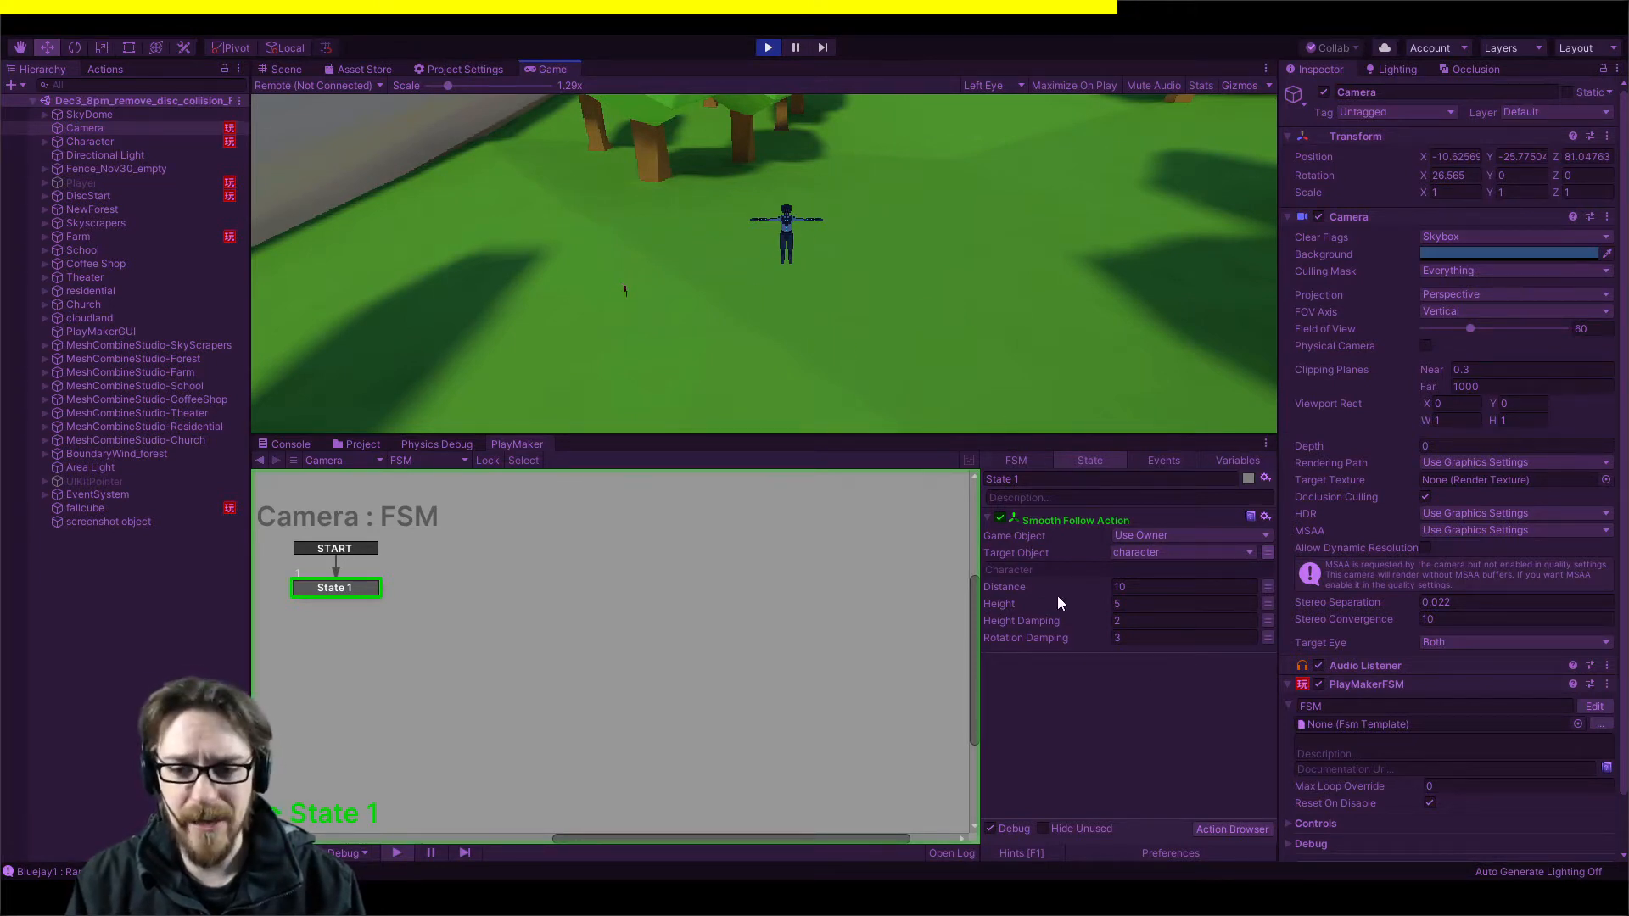
# Try a Smooth Follow distance of 5.68 with heights of 1.78 and 3.82 in the running game, and stop Play mode.
pyautogui.moveTo(1077, 587); pyautogui.dragTo(954, 586)
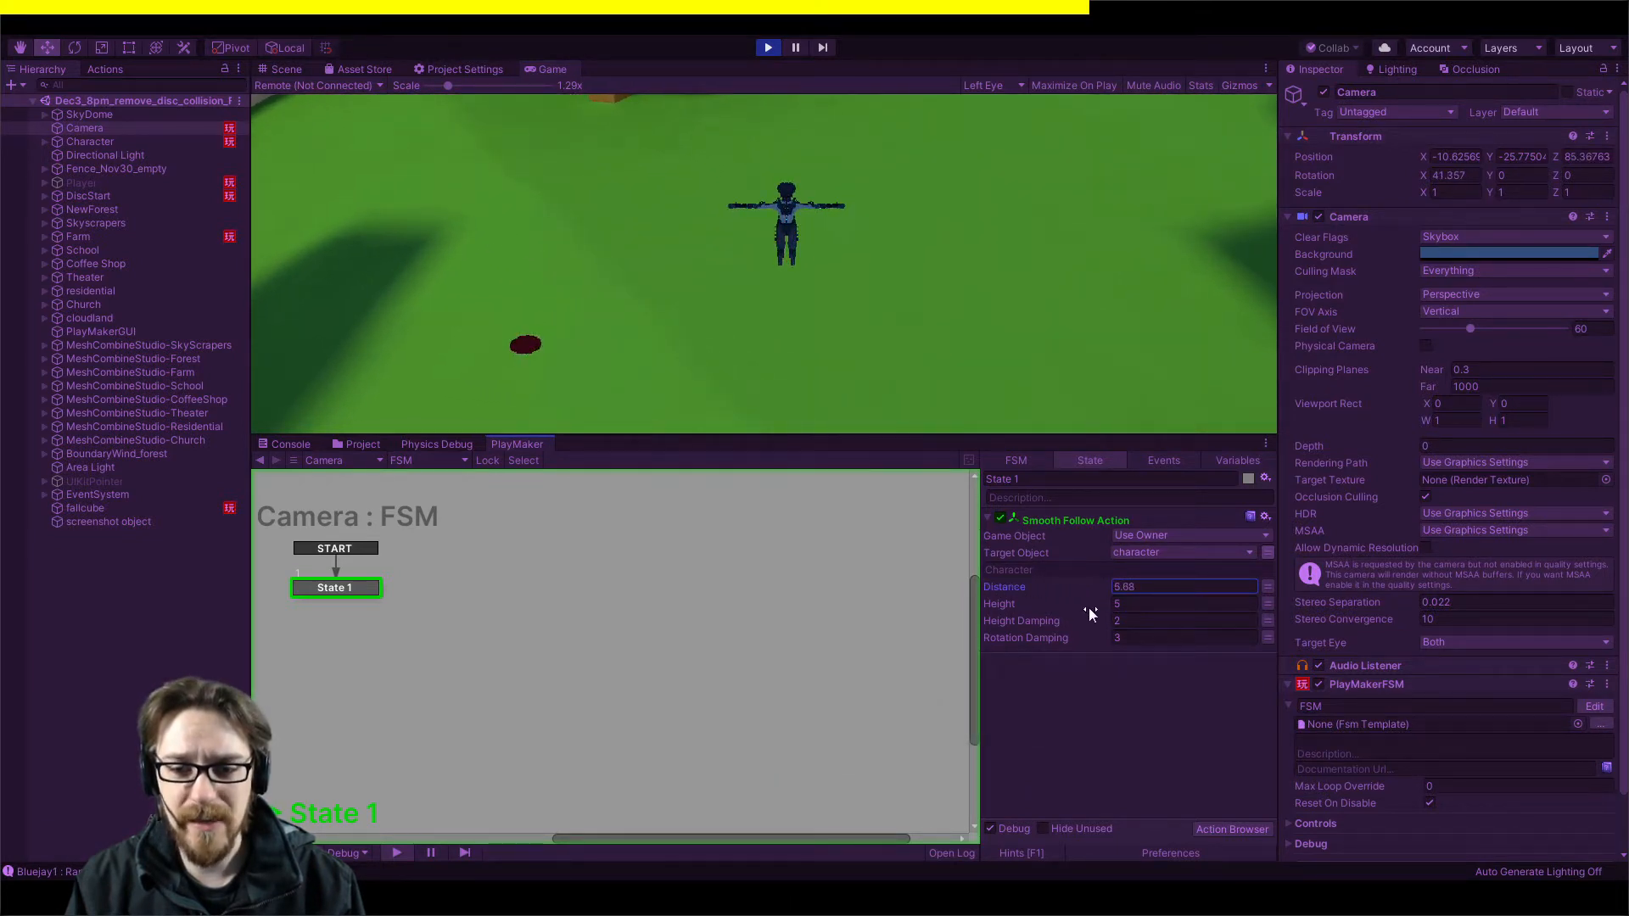
pyautogui.moveTo(1093, 599); pyautogui.dragTo(1061, 603)
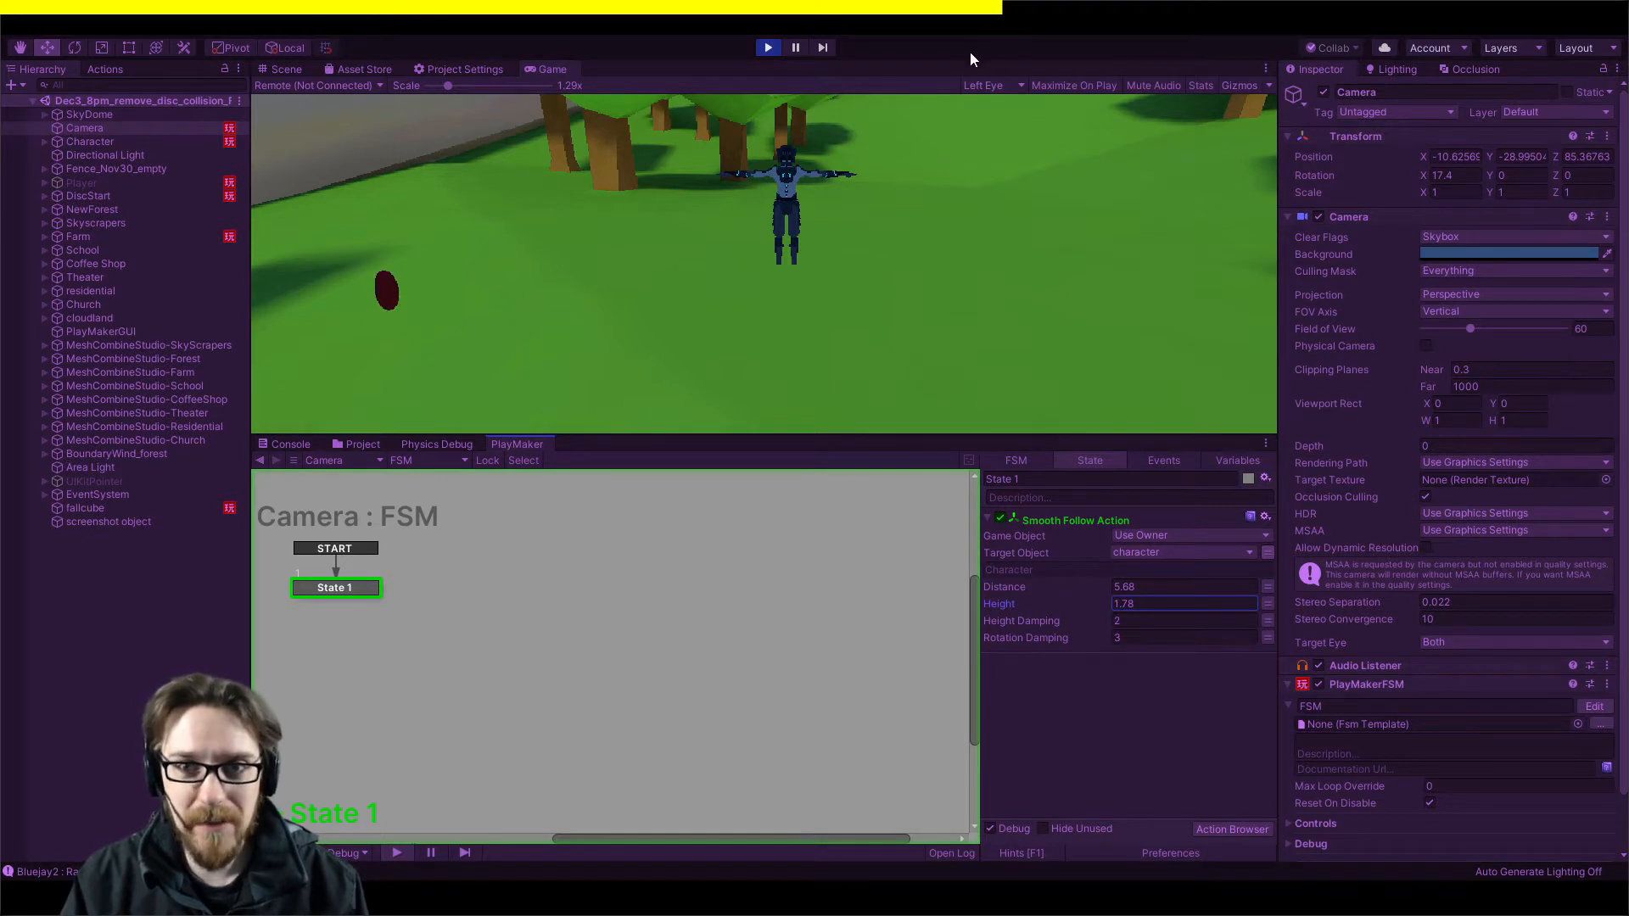
pyautogui.moveTo(1094, 602)
pyautogui.mouseDown()
pyautogui.moveTo(1064, 601)
pyautogui.moveTo(1117, 604)
pyautogui.mouseUp()
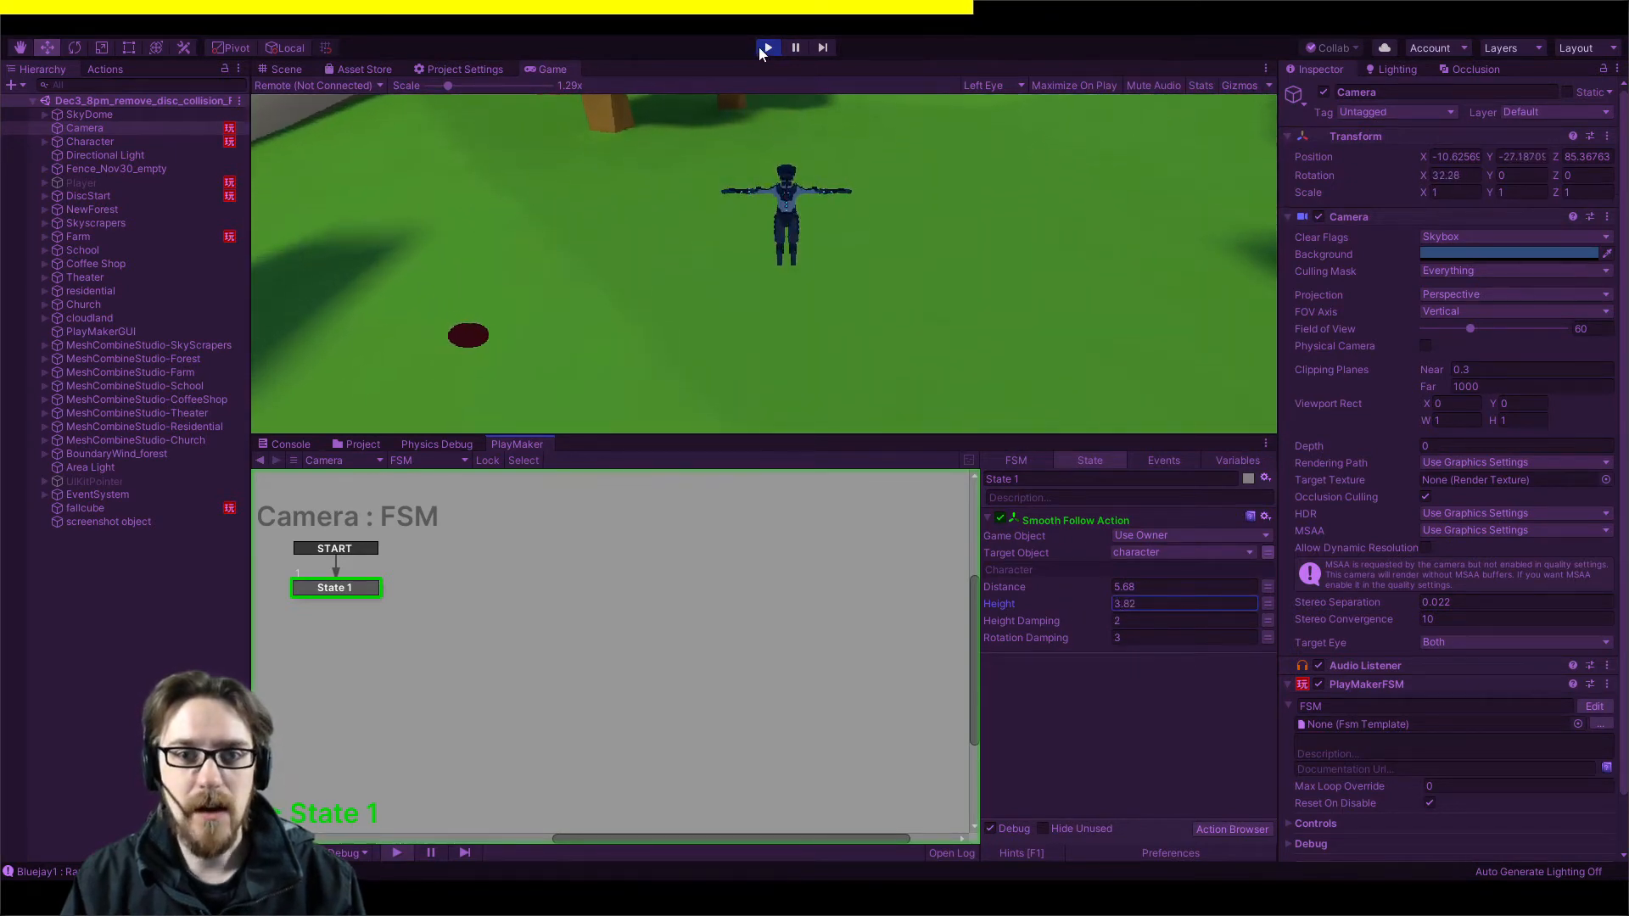
pyautogui.click(763, 47)
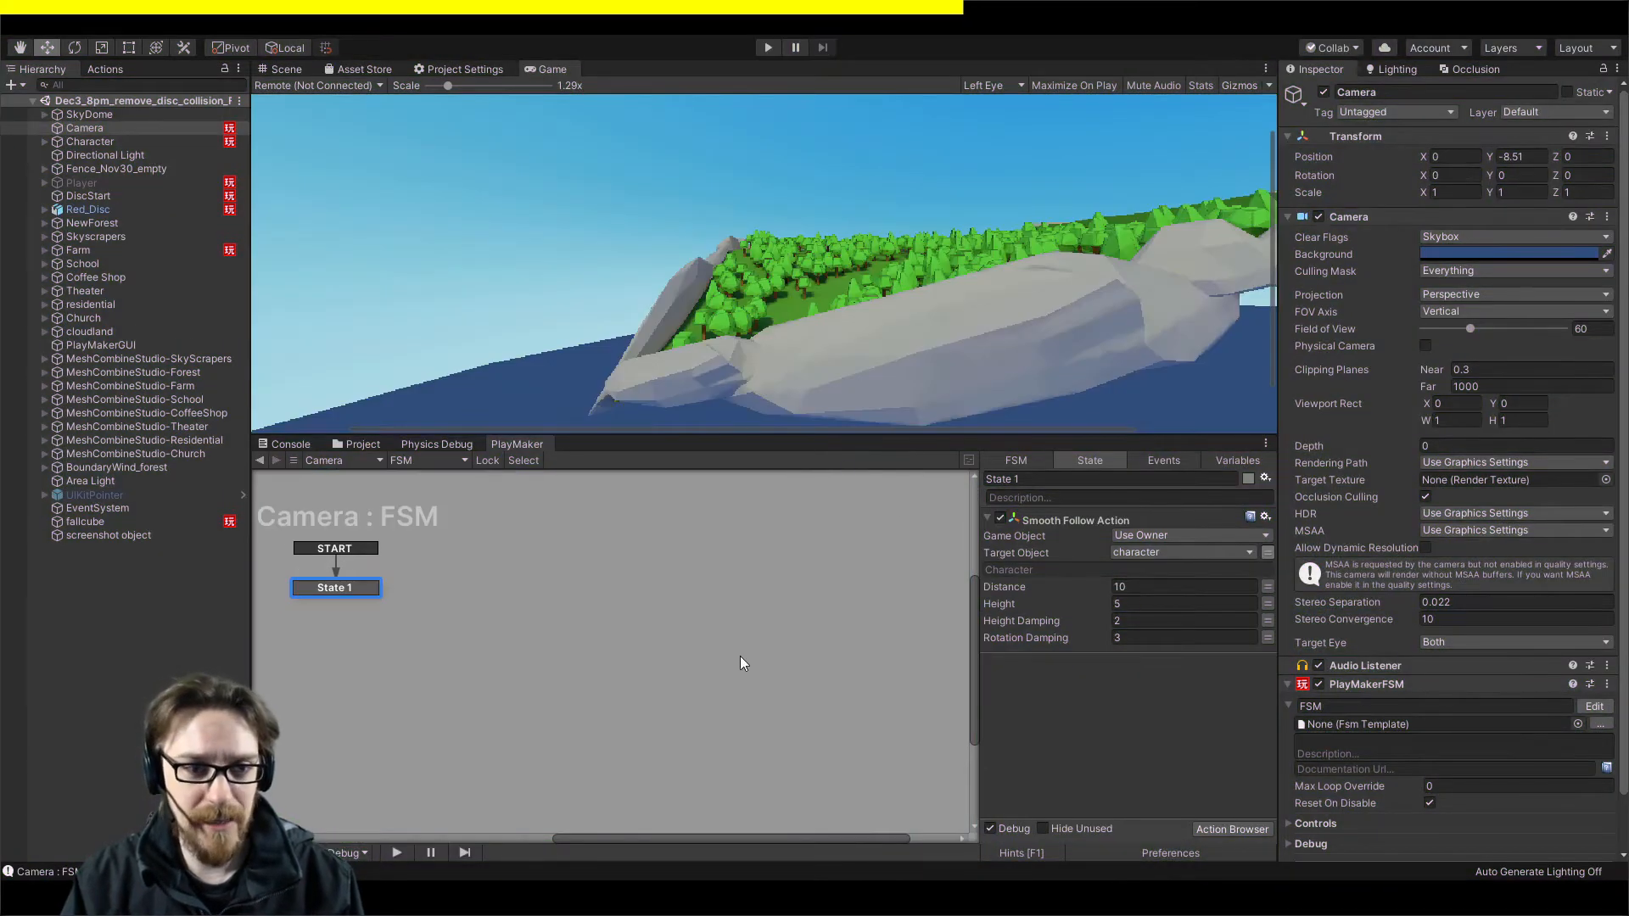
# Create an empty child object under Character in the Hierarchy and name it CameraLookAt.
pyautogui.click(275, 70)
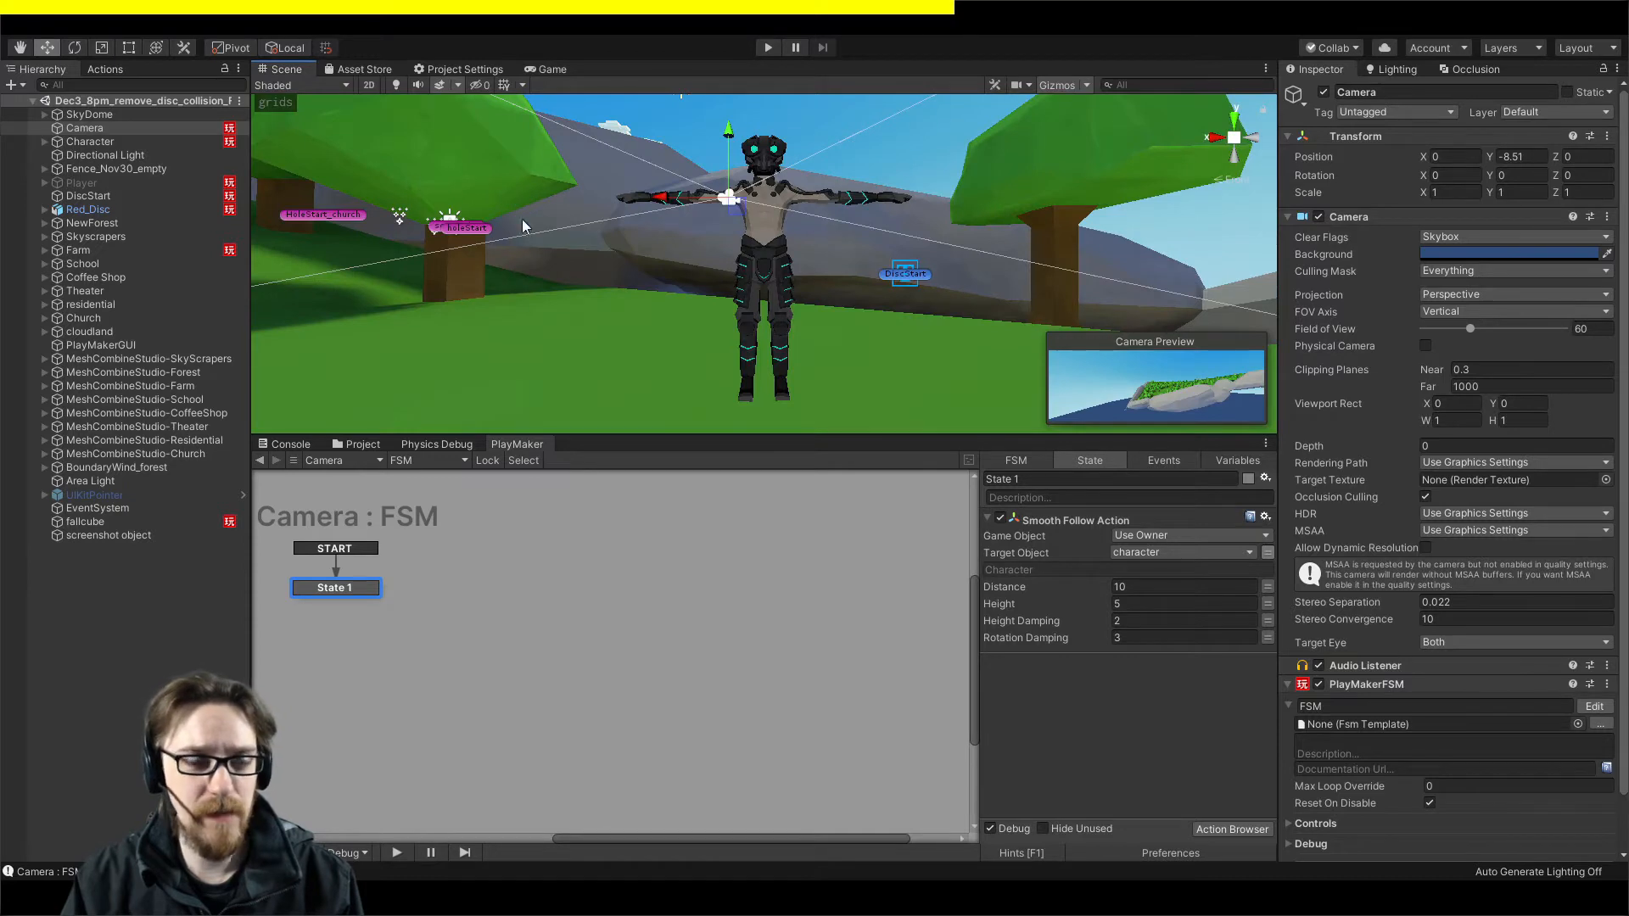
pyautogui.click(61, 142)
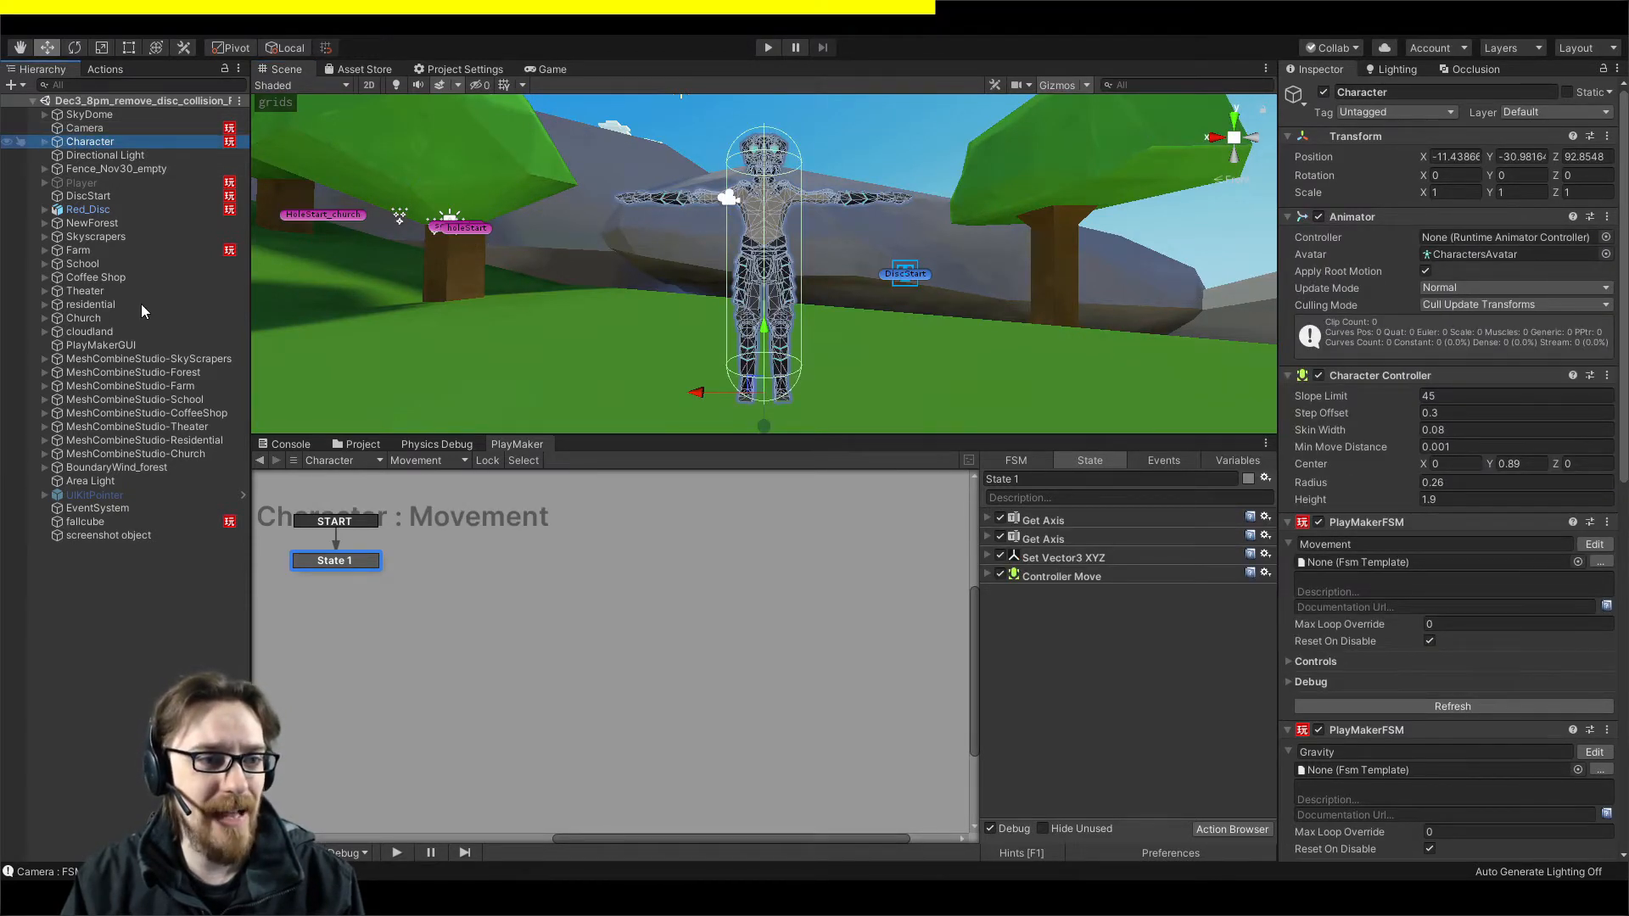
pyautogui.hotkey('alt', 'shift', 'n')
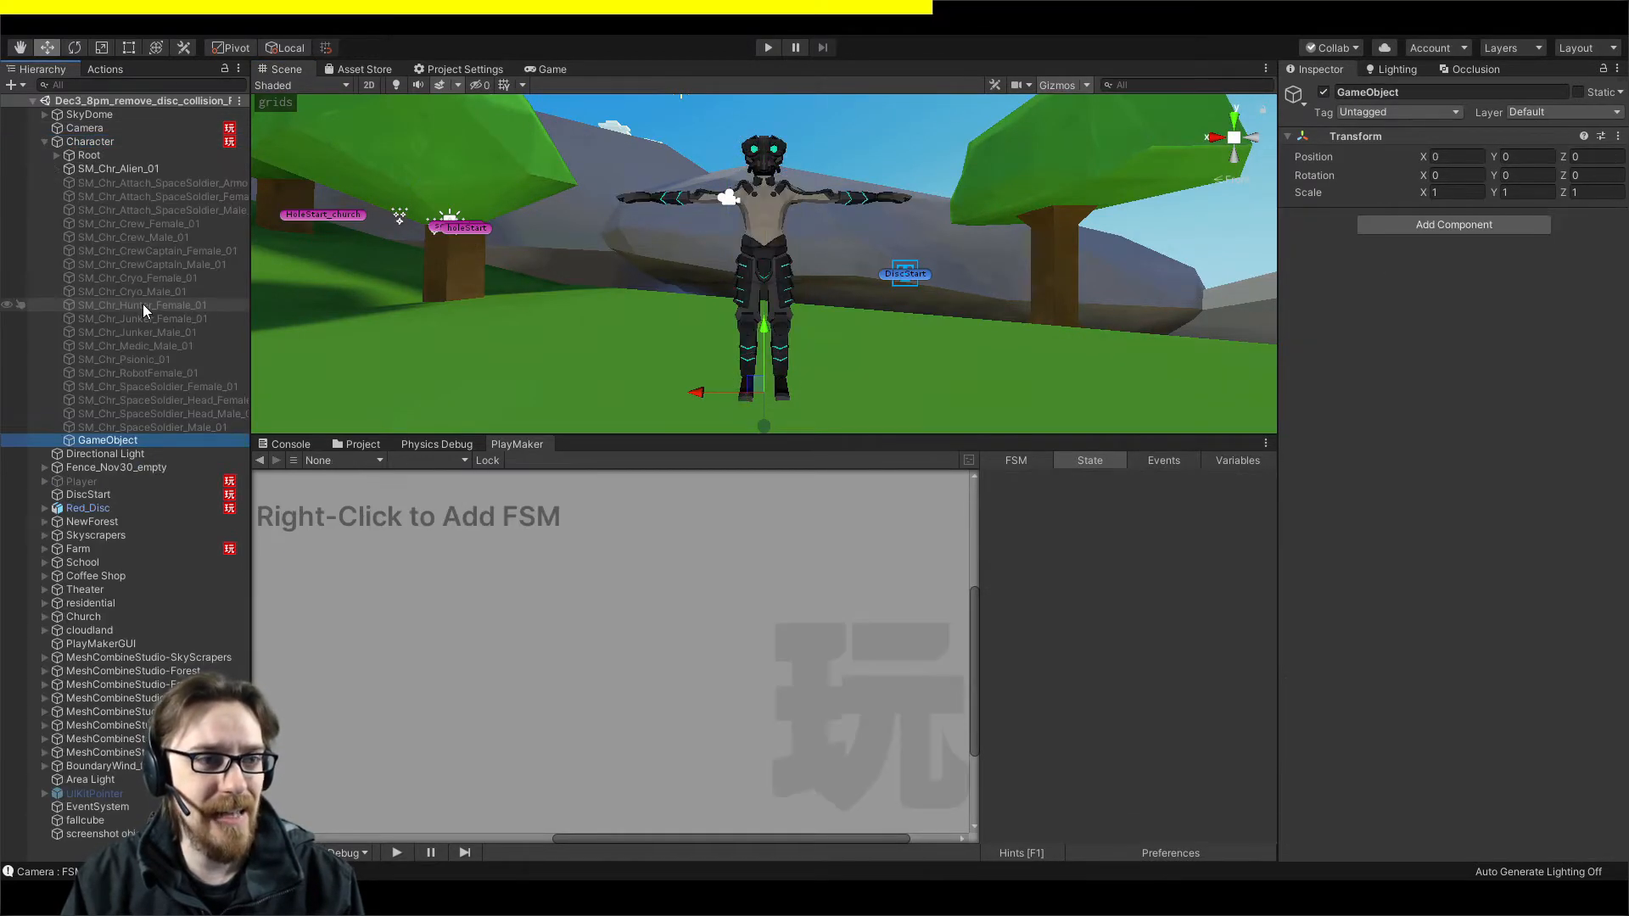
pyautogui.click(125, 440)
pyautogui.write('Ca')
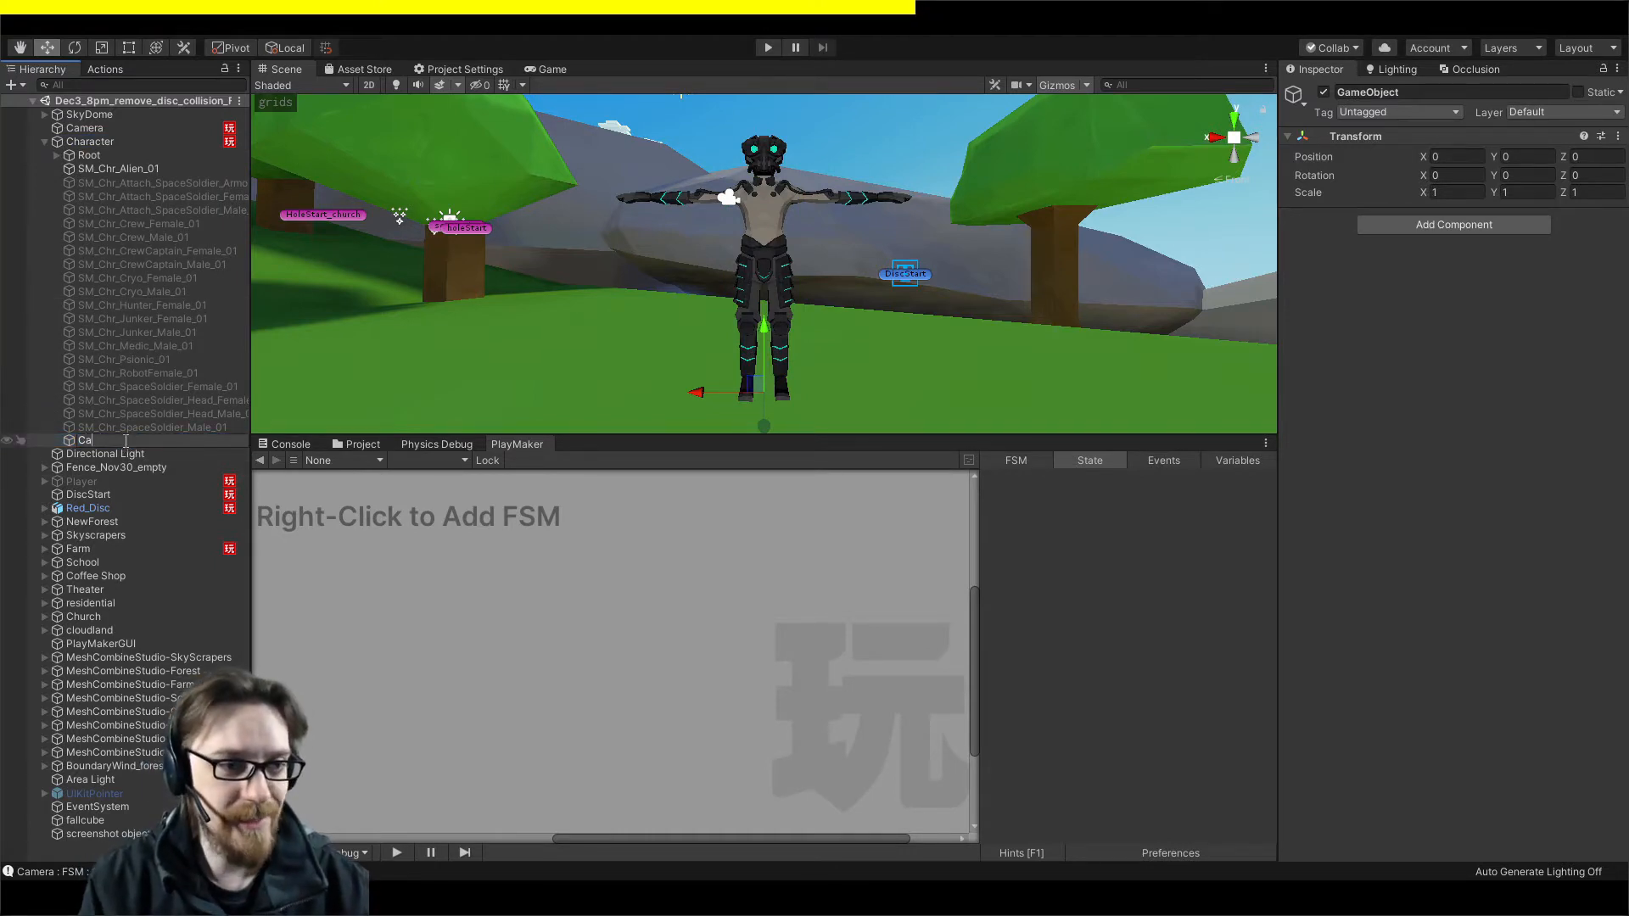
pyautogui.write('meraLookAt')
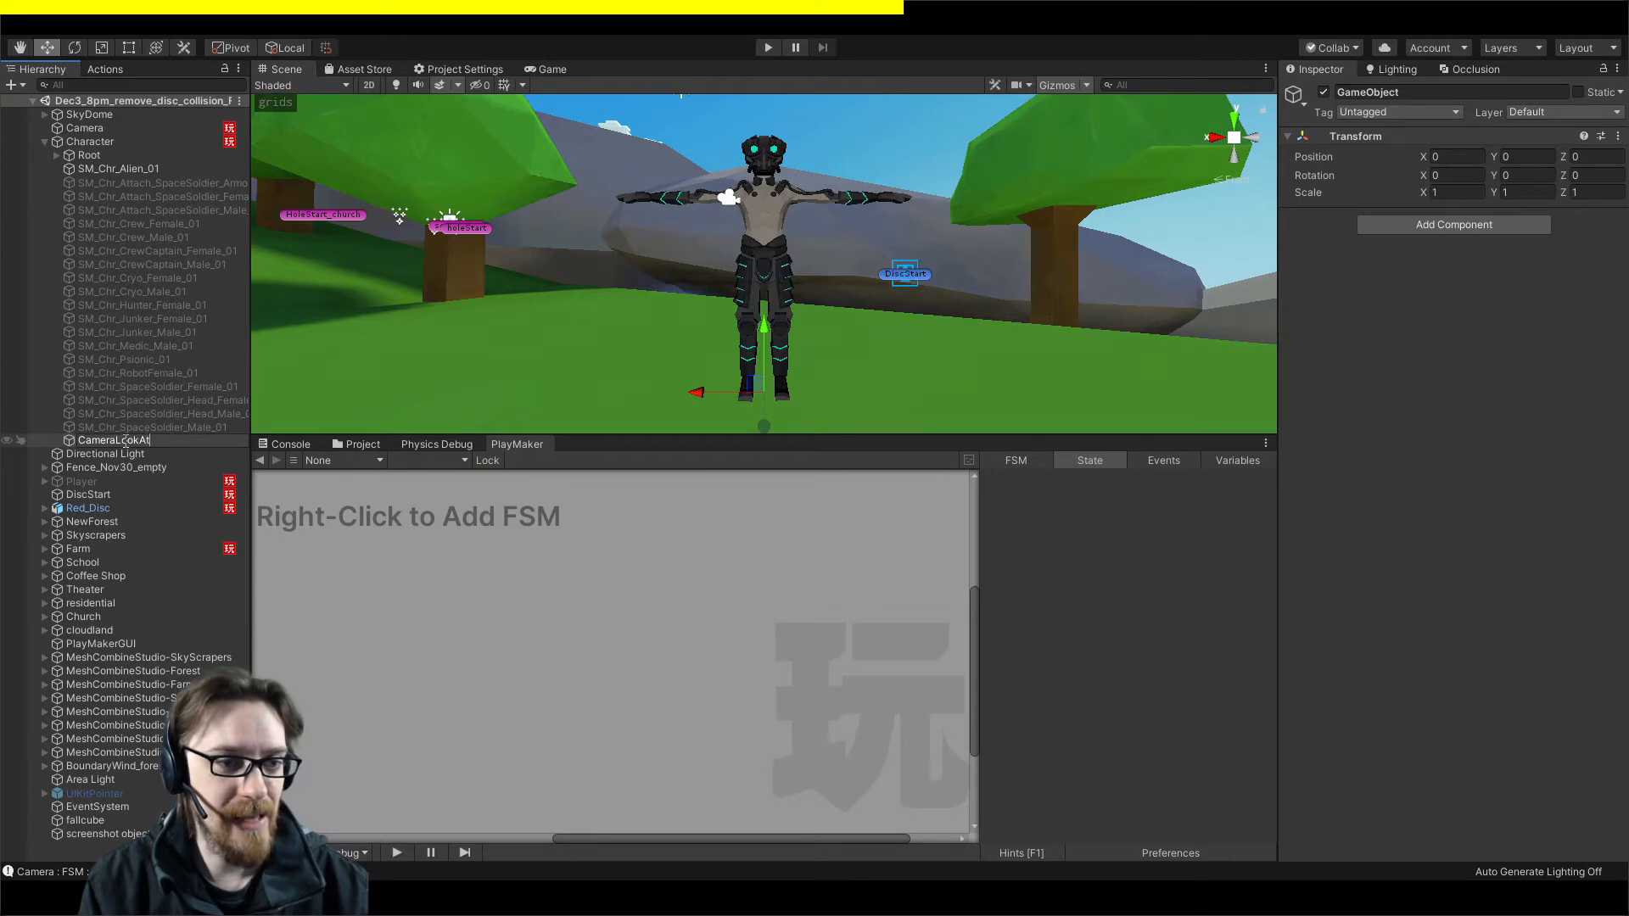
pyautogui.press('Return')
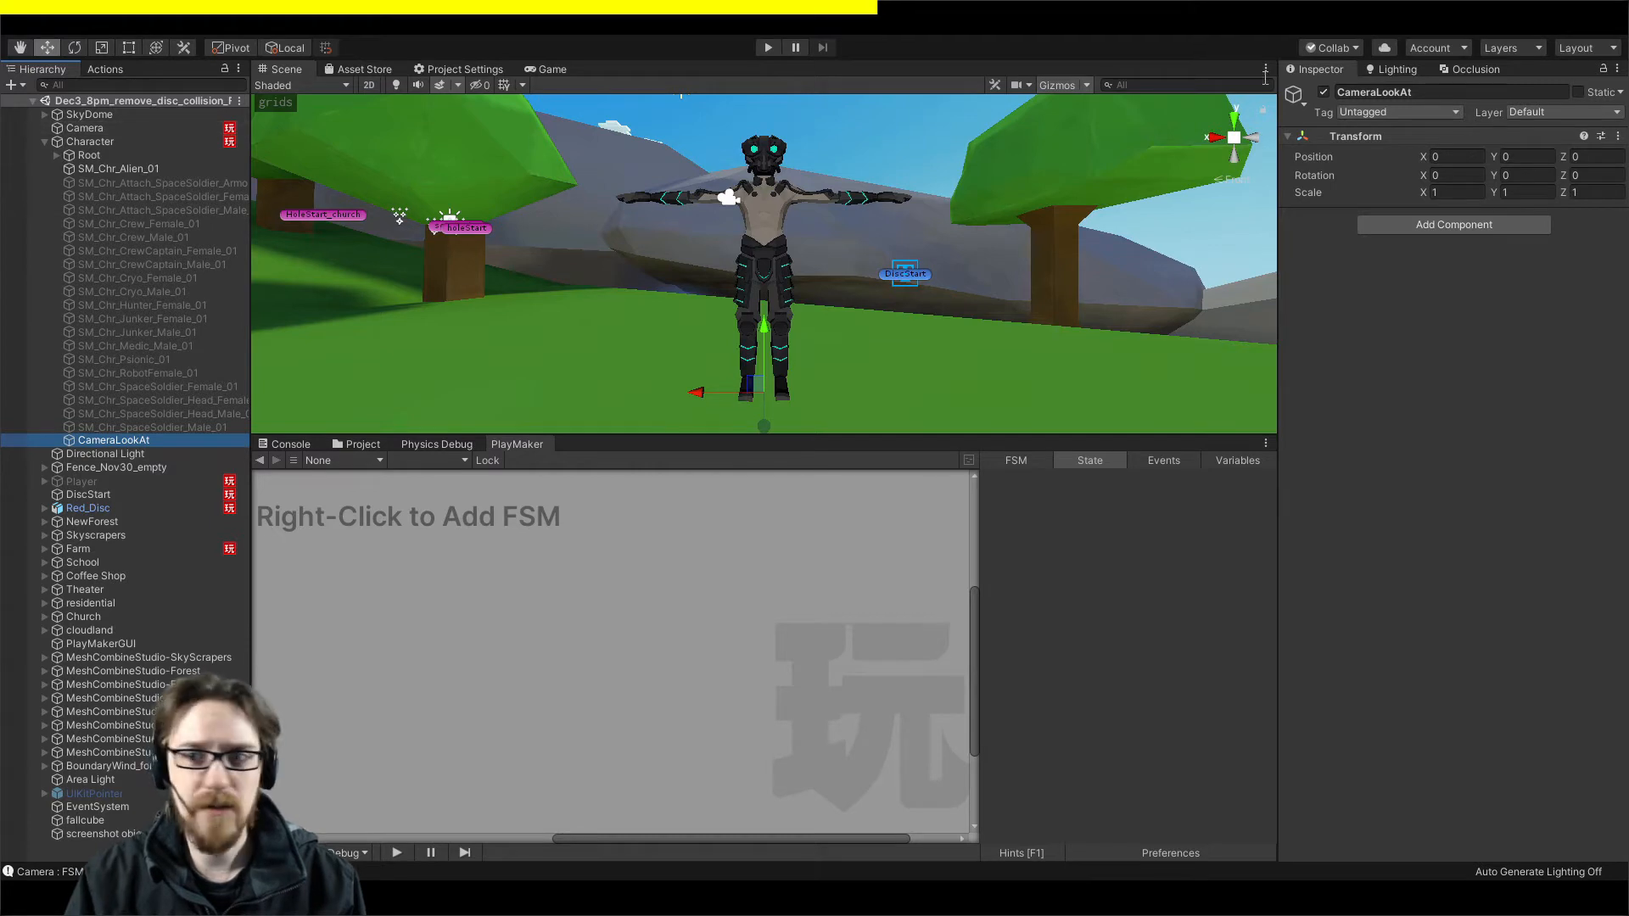
# Give CameraLookAt a blue label icon and move it to head height and away from the body, at about Y 1.614 and Z 1.46.
pyautogui.click(1332, 136)
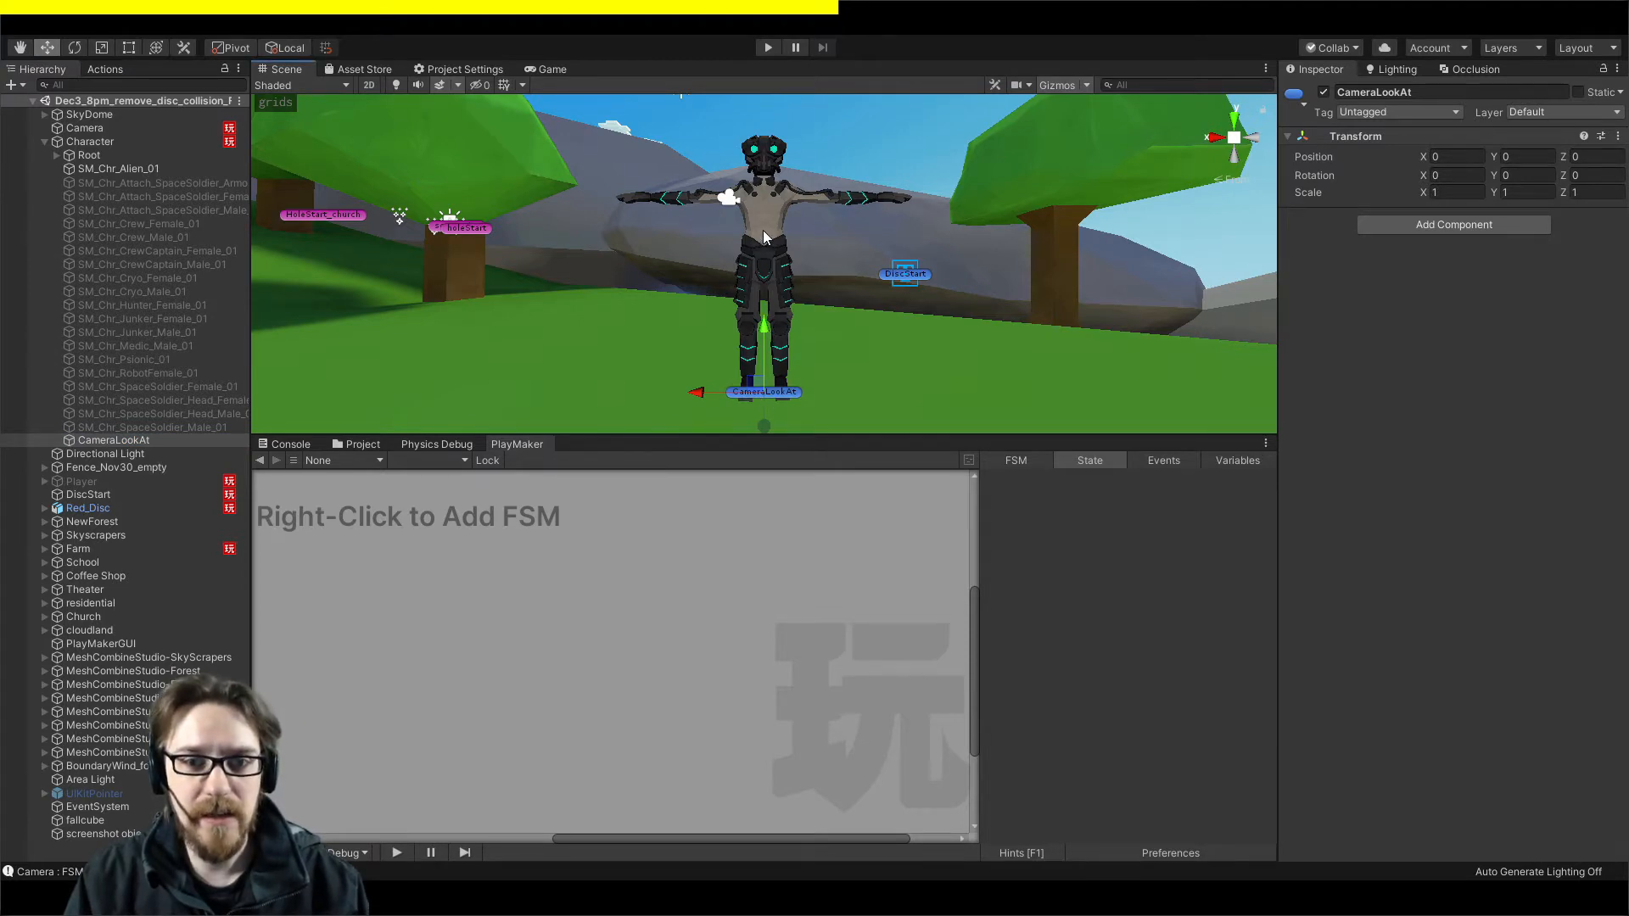
pyautogui.moveTo(90, 441); pyautogui.dragTo(123, 446)
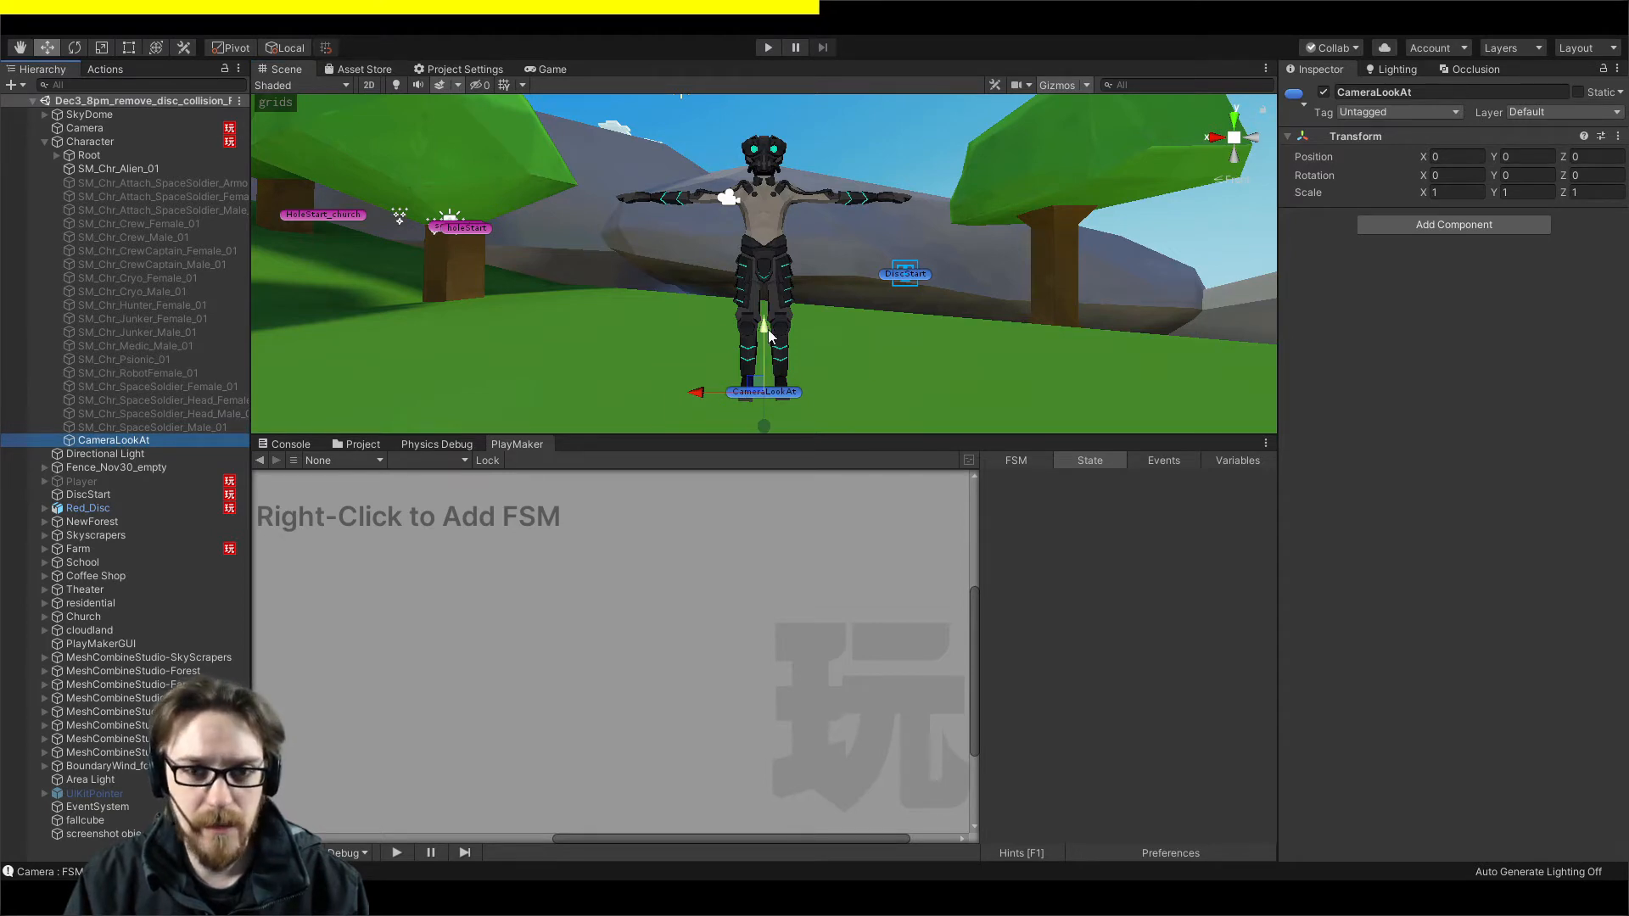
pyautogui.moveTo(765, 333); pyautogui.dragTo(765, 104)
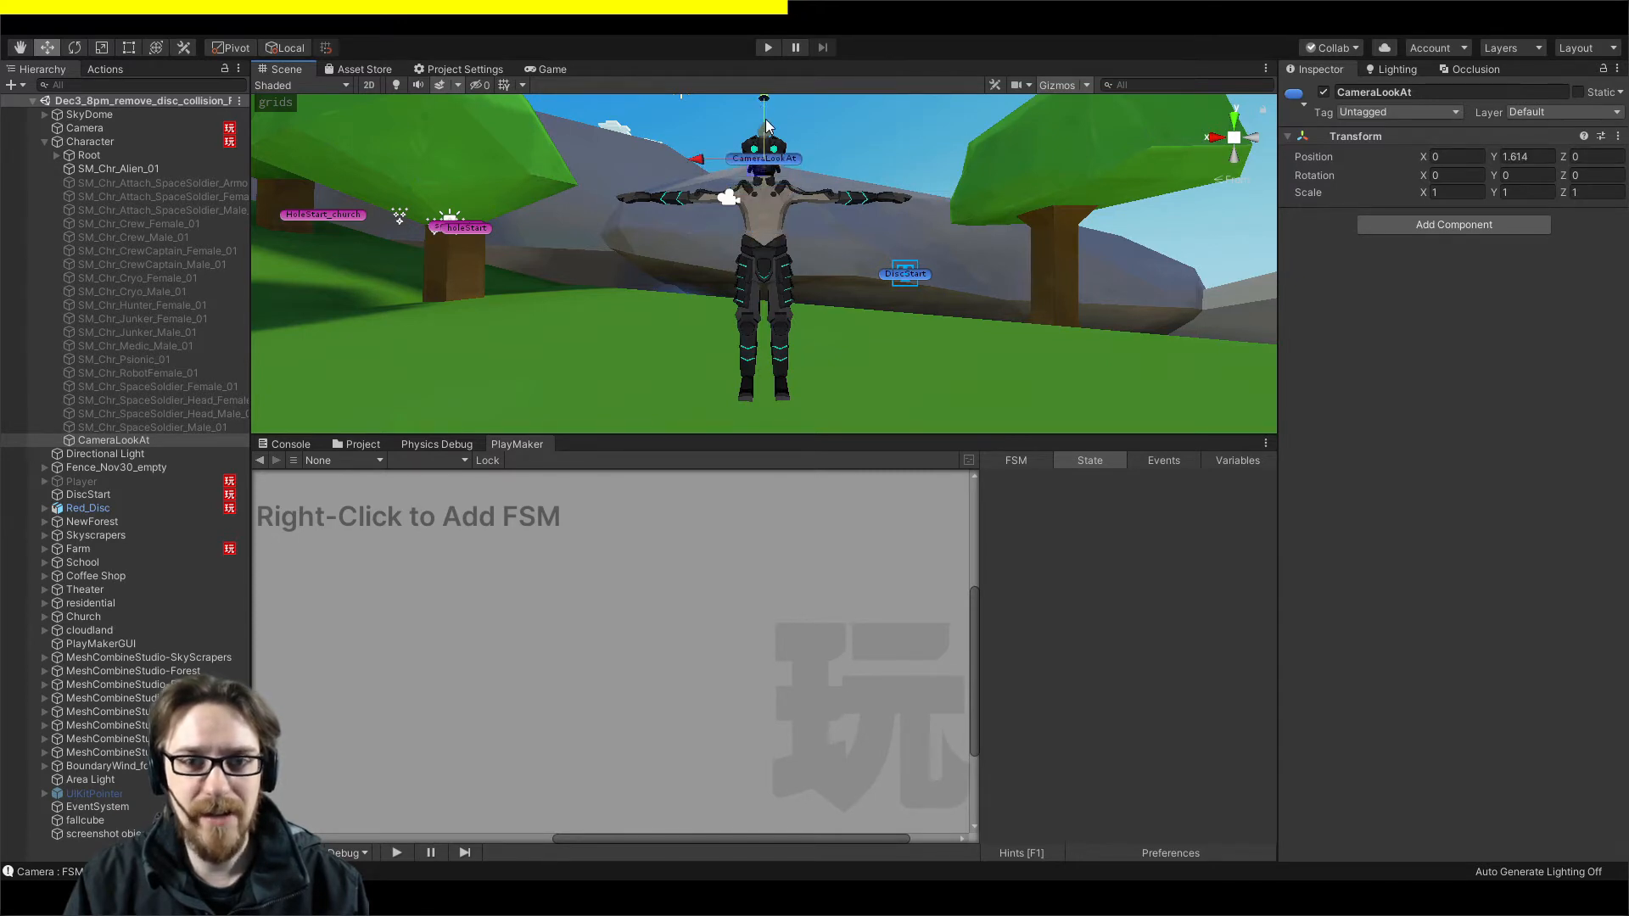
pyautogui.click(1213, 140)
pyautogui.moveTo(841, 160); pyautogui.dragTo(1047, 159)
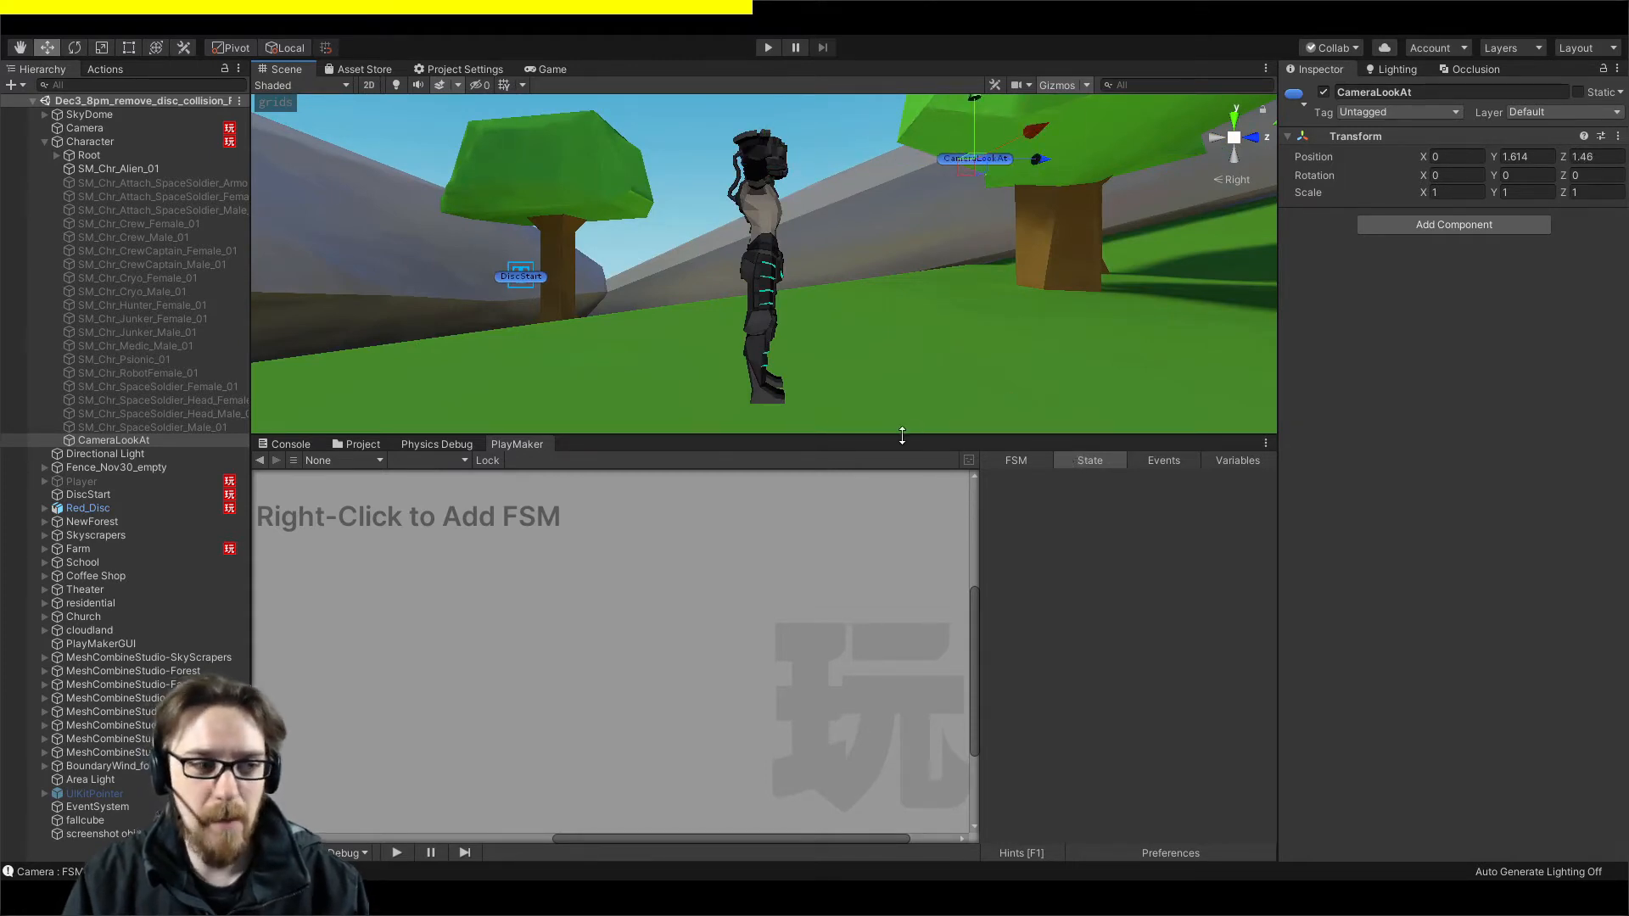
# Set the value of the Camera FSM's character variable to the CameraLookAt object.
pyautogui.click(114, 143)
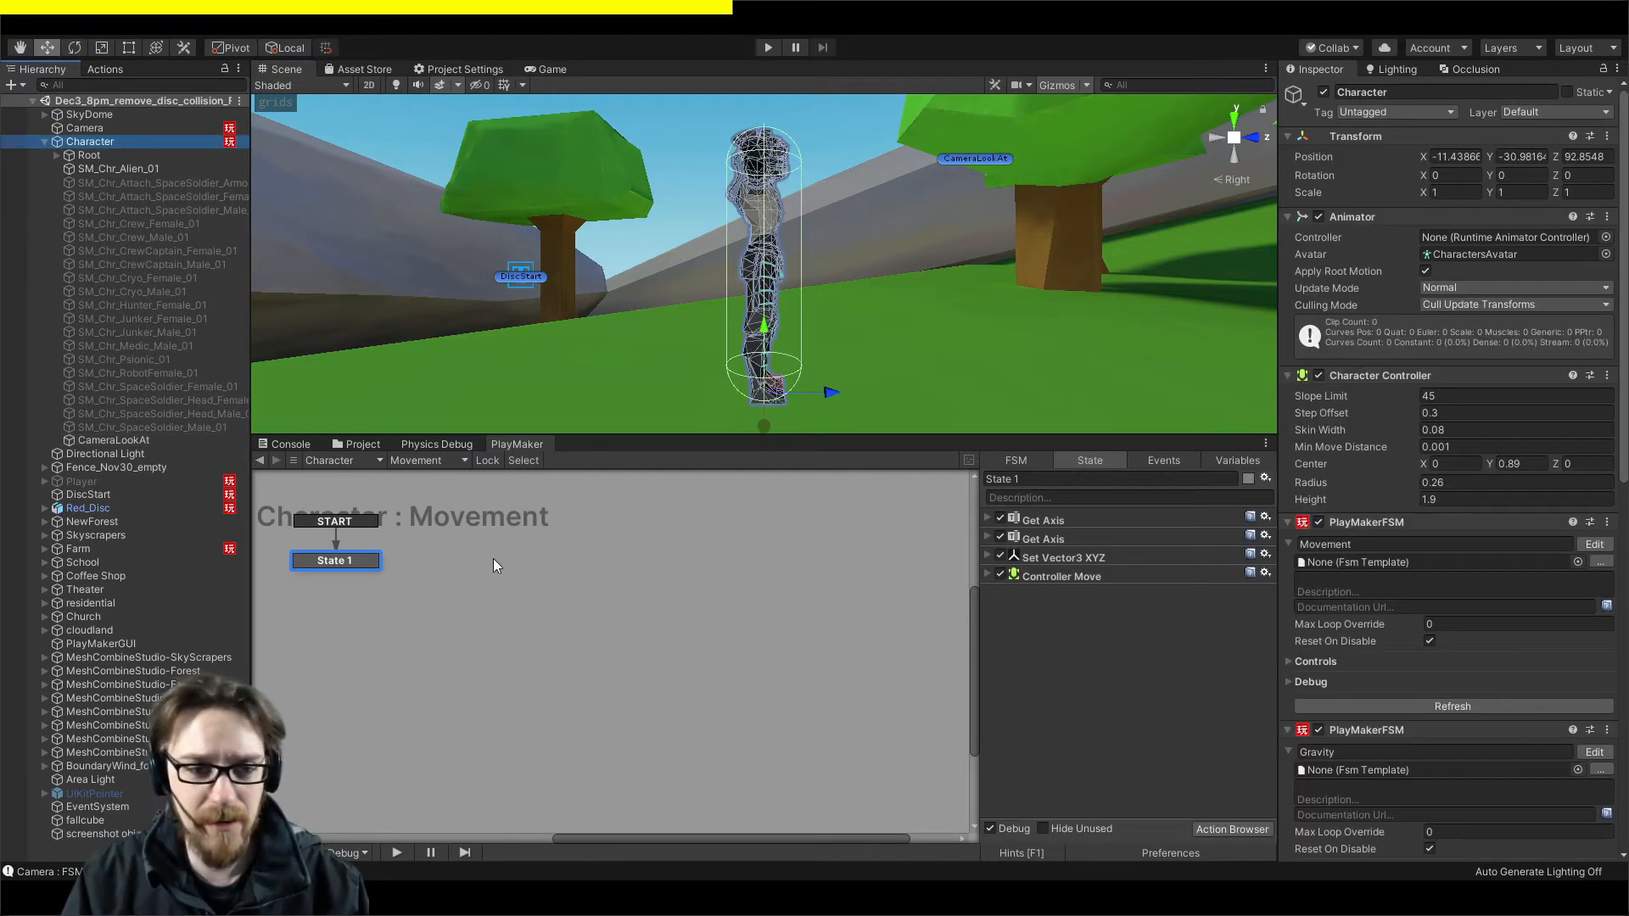
pyautogui.click(1256, 464)
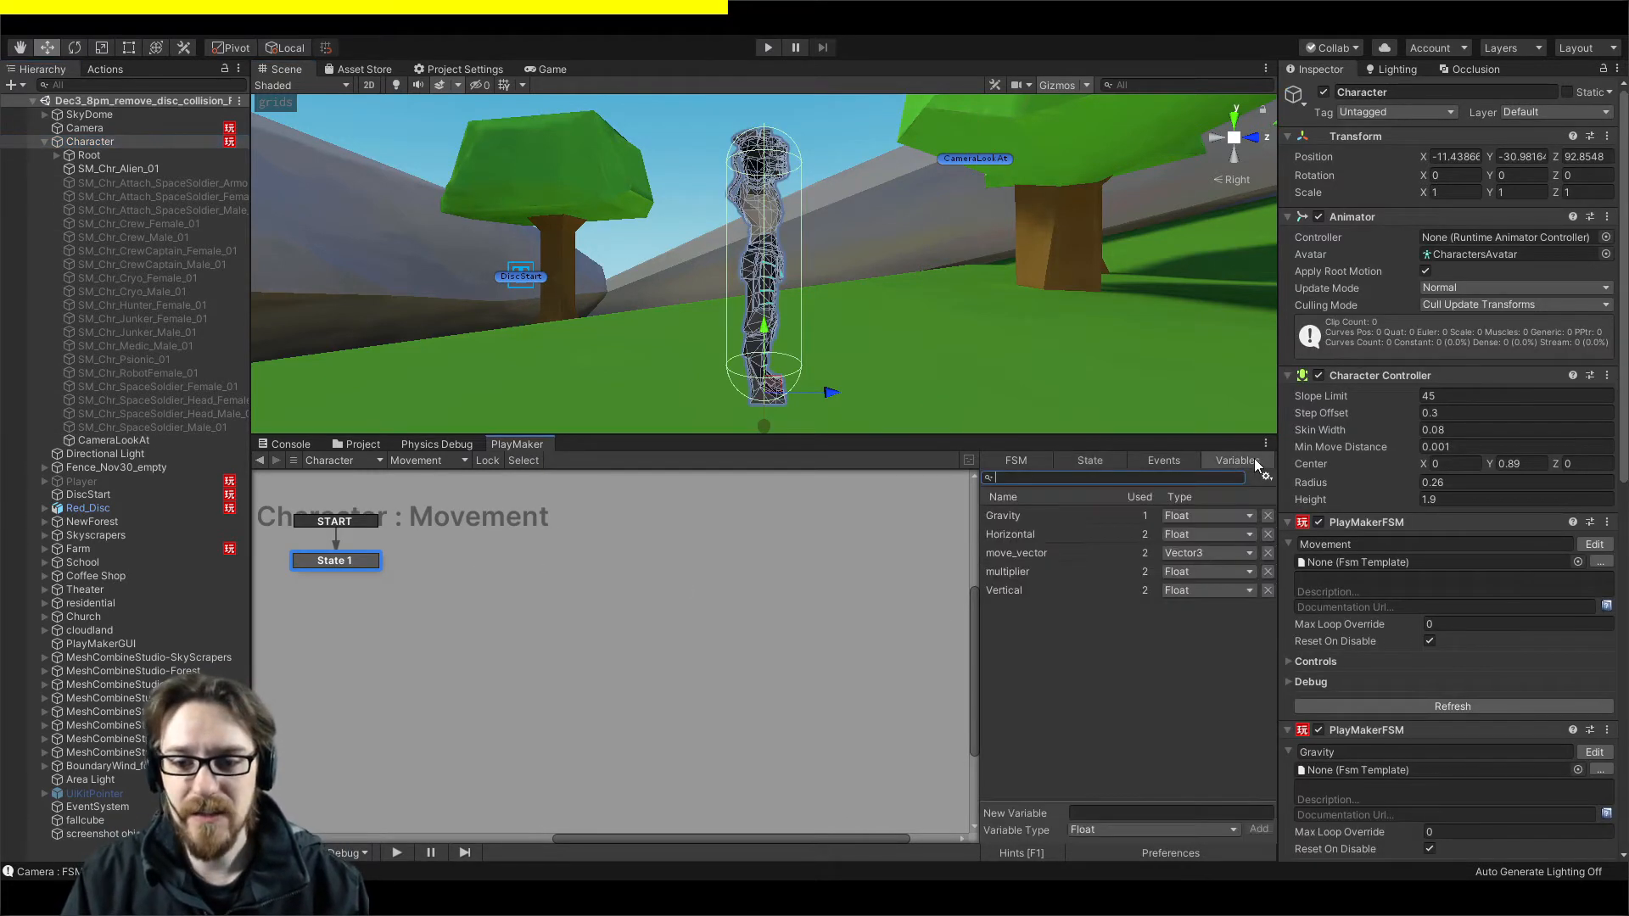
pyautogui.click(85, 128)
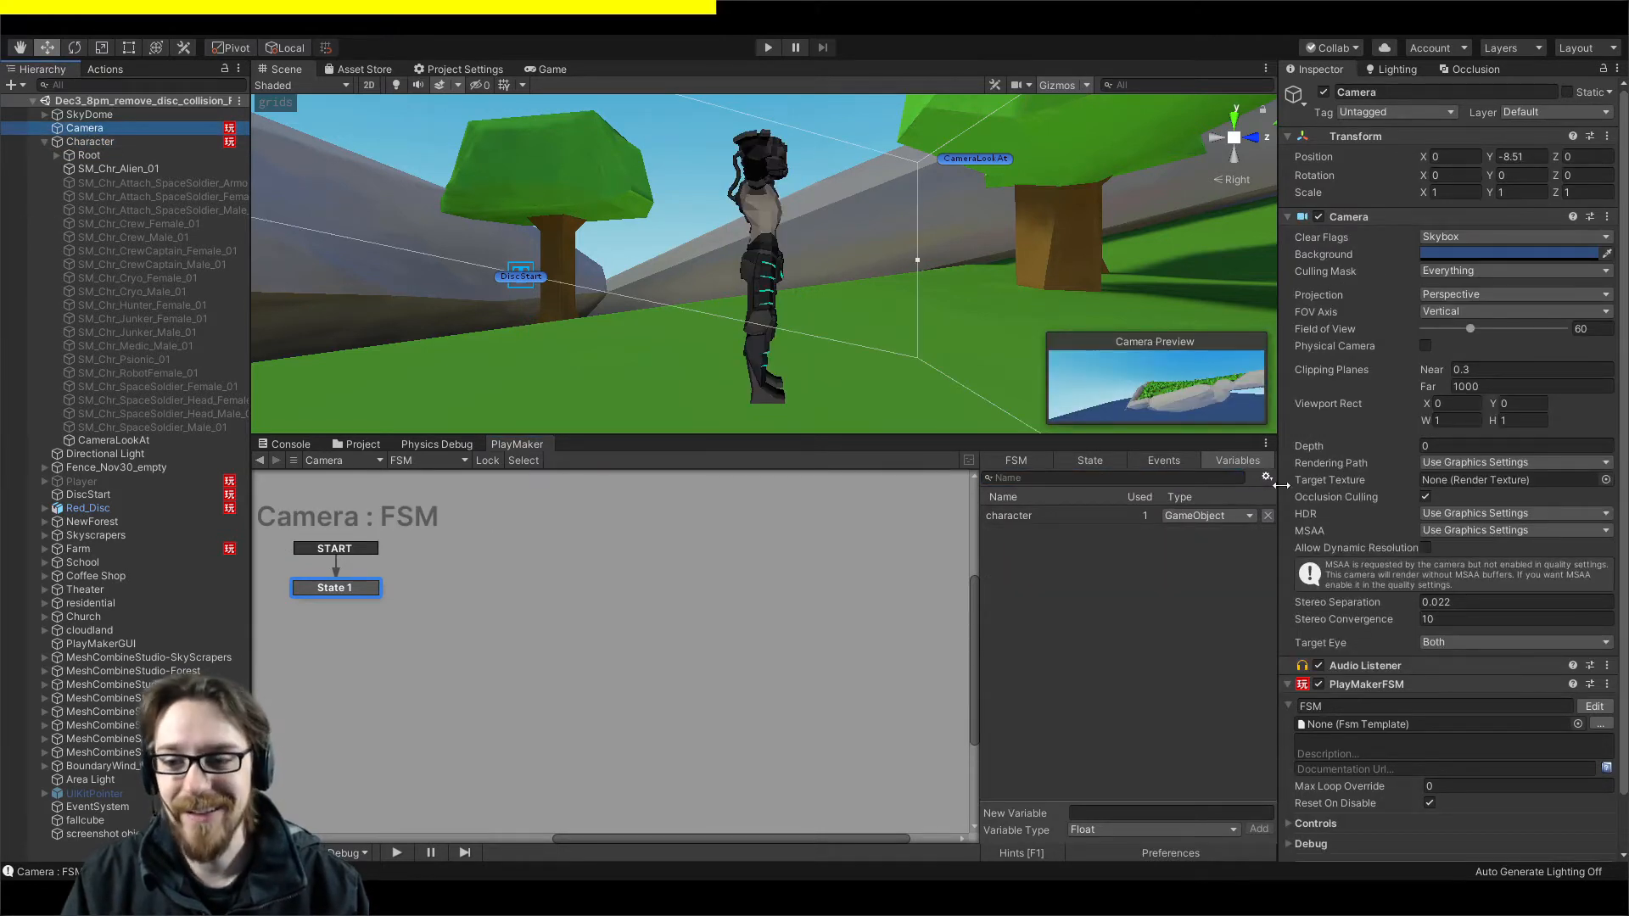
pyautogui.click(1056, 516)
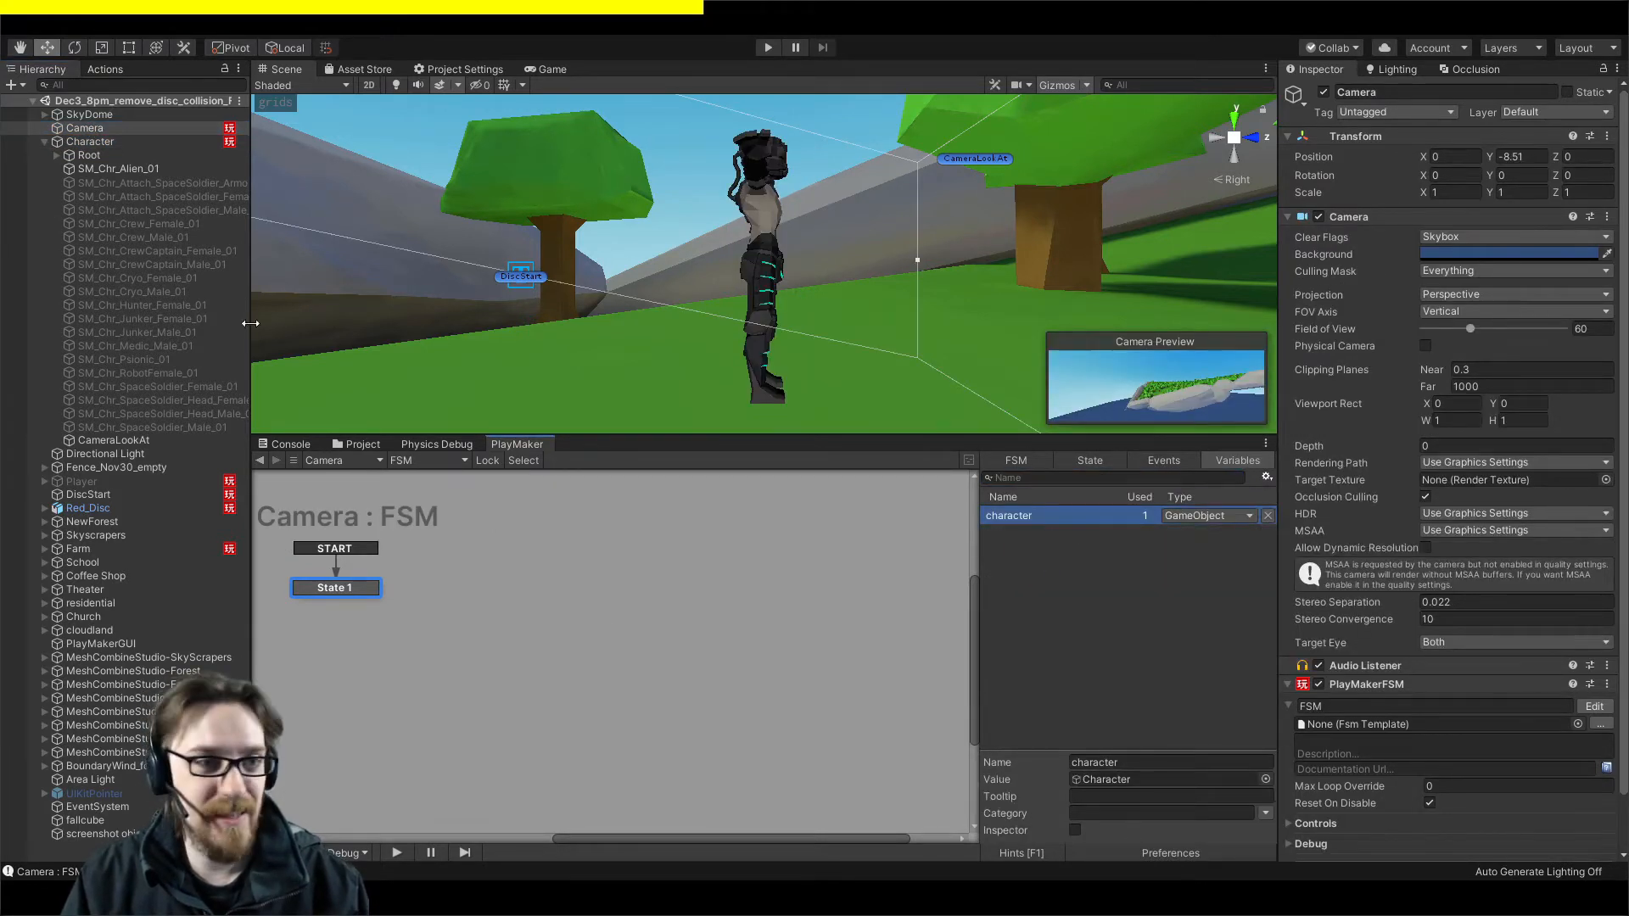
pyautogui.moveTo(166, 440); pyautogui.dragTo(1101, 781)
# Rename the Camera FSM's character variable to characterCameraLookAt and return to State 1's actions.
pyautogui.click(1162, 763)
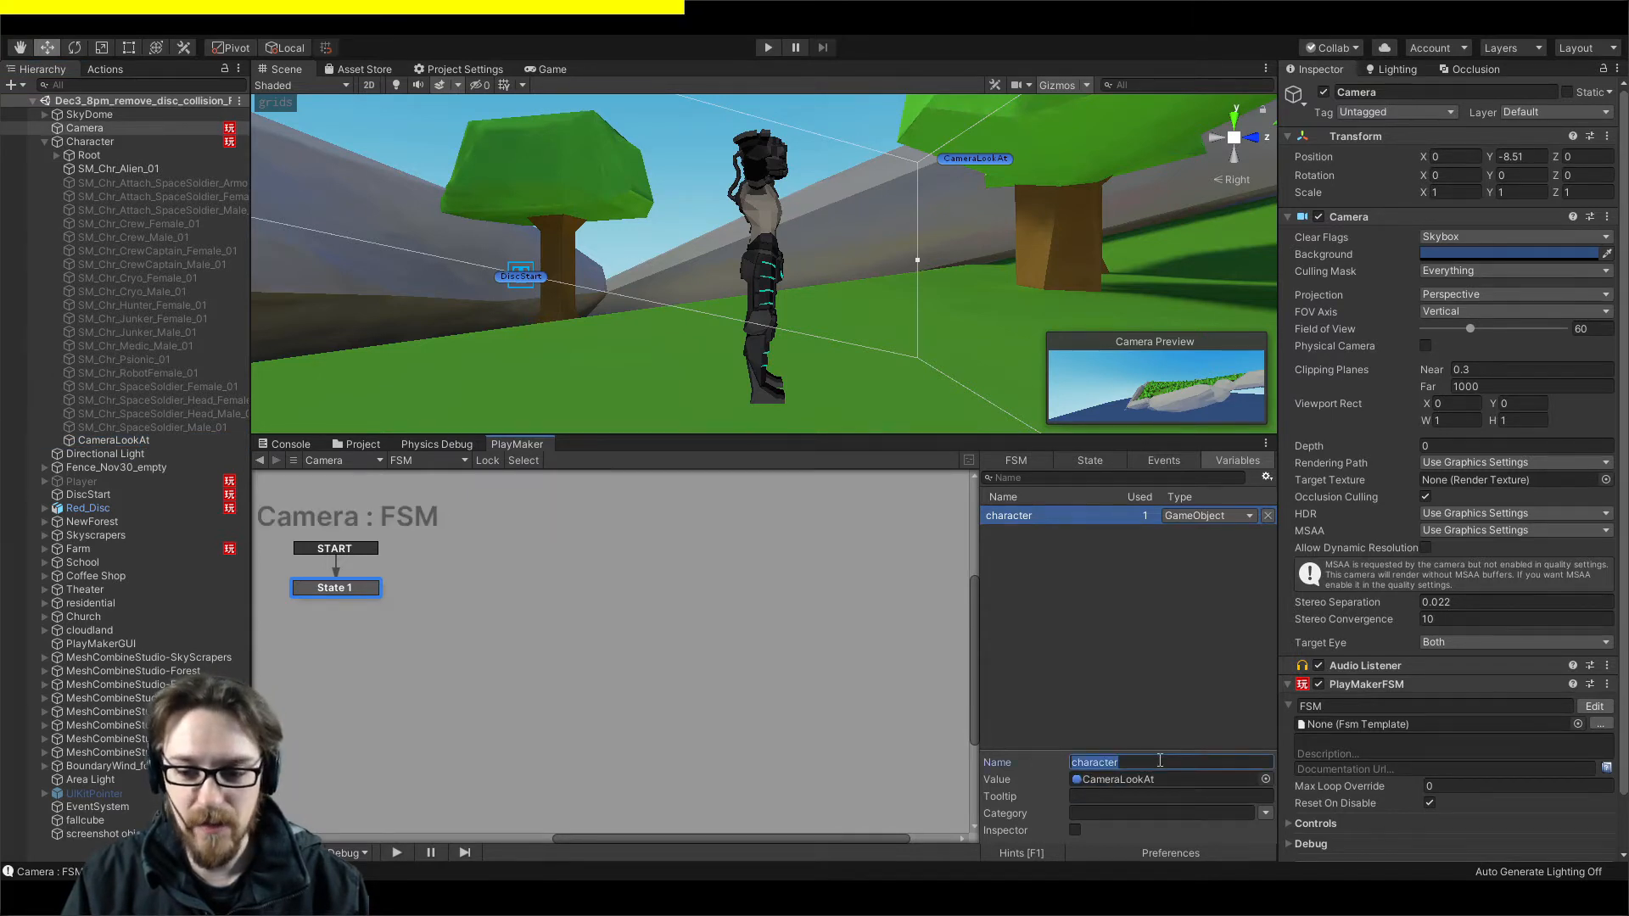
pyautogui.click(1163, 762)
pyautogui.write('Ca')
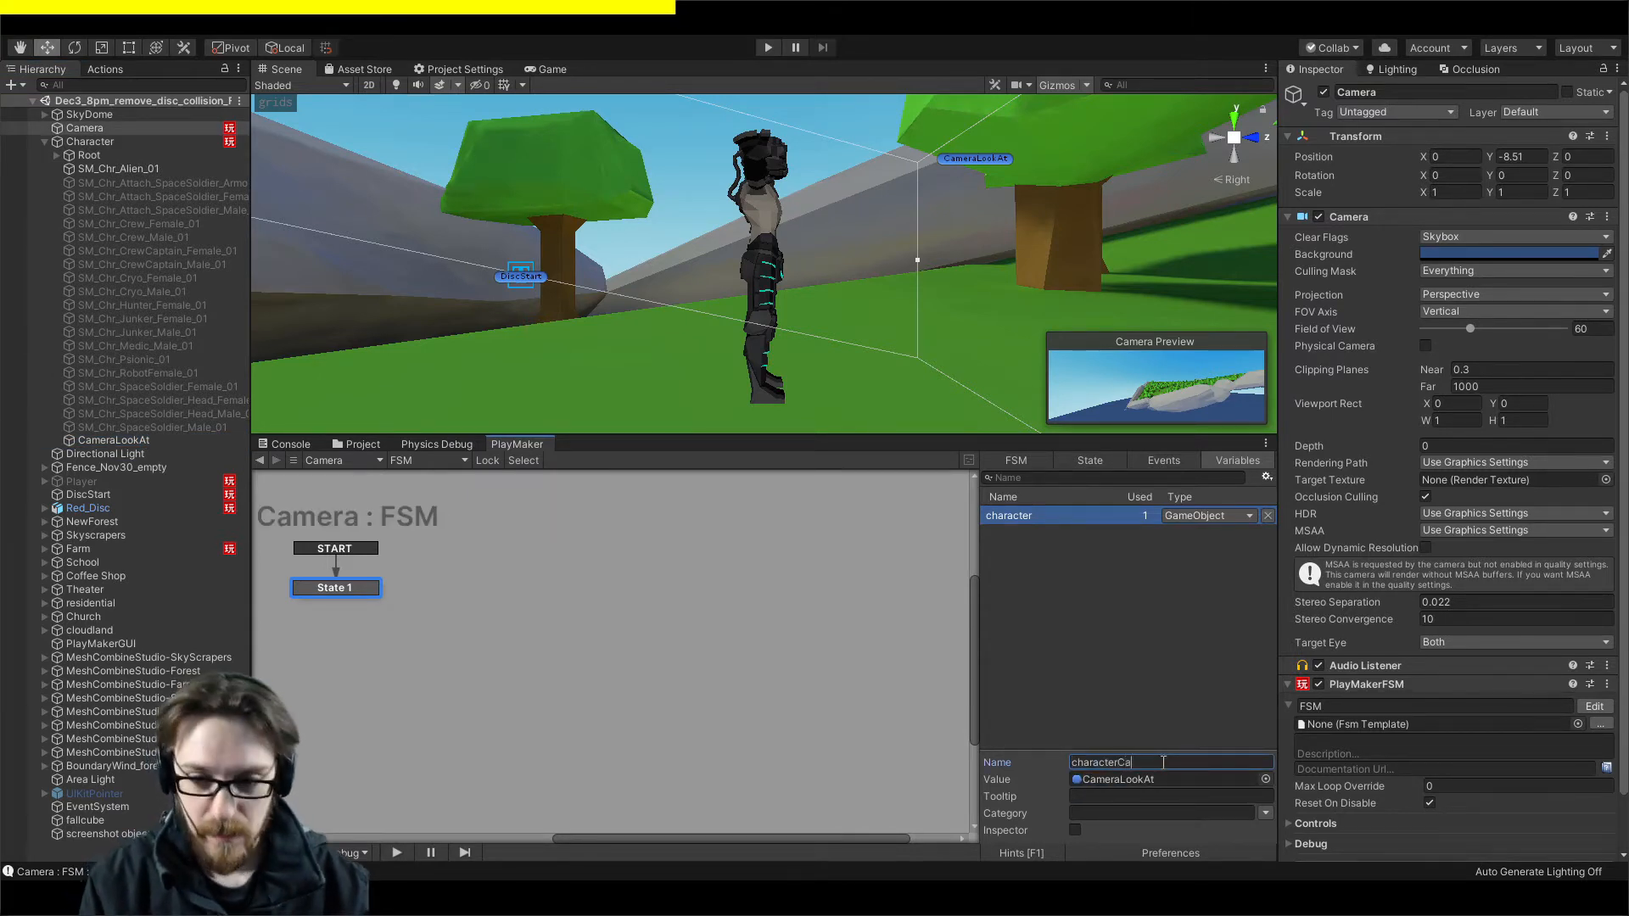
pyautogui.write('meraLookAt')
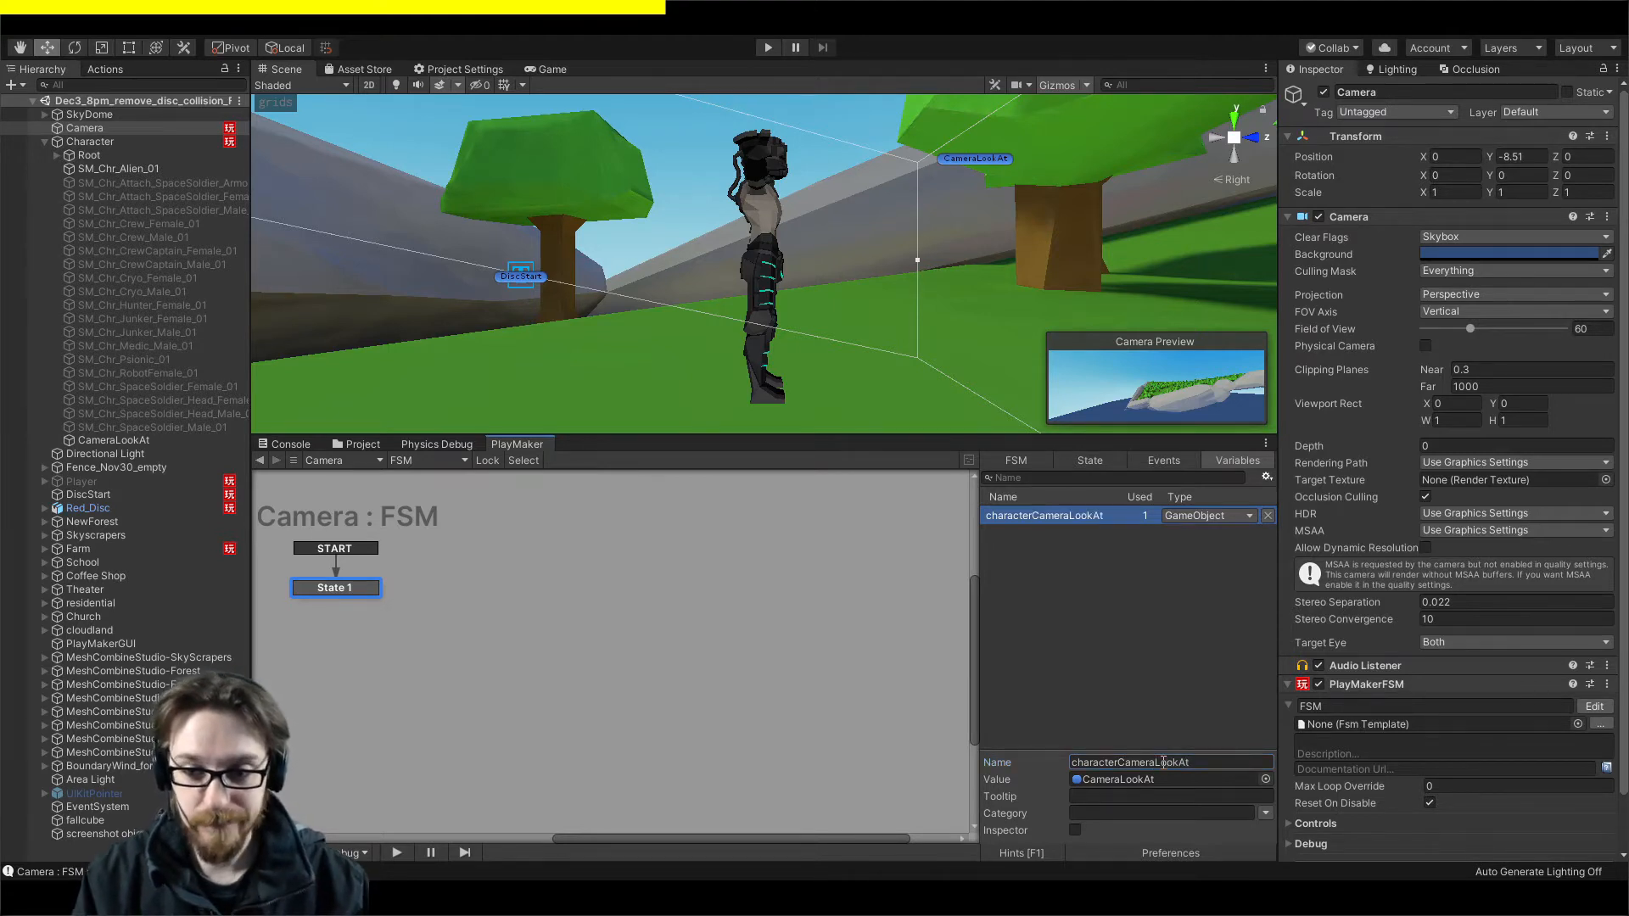
pyautogui.click(1117, 717)
pyautogui.click(1090, 462)
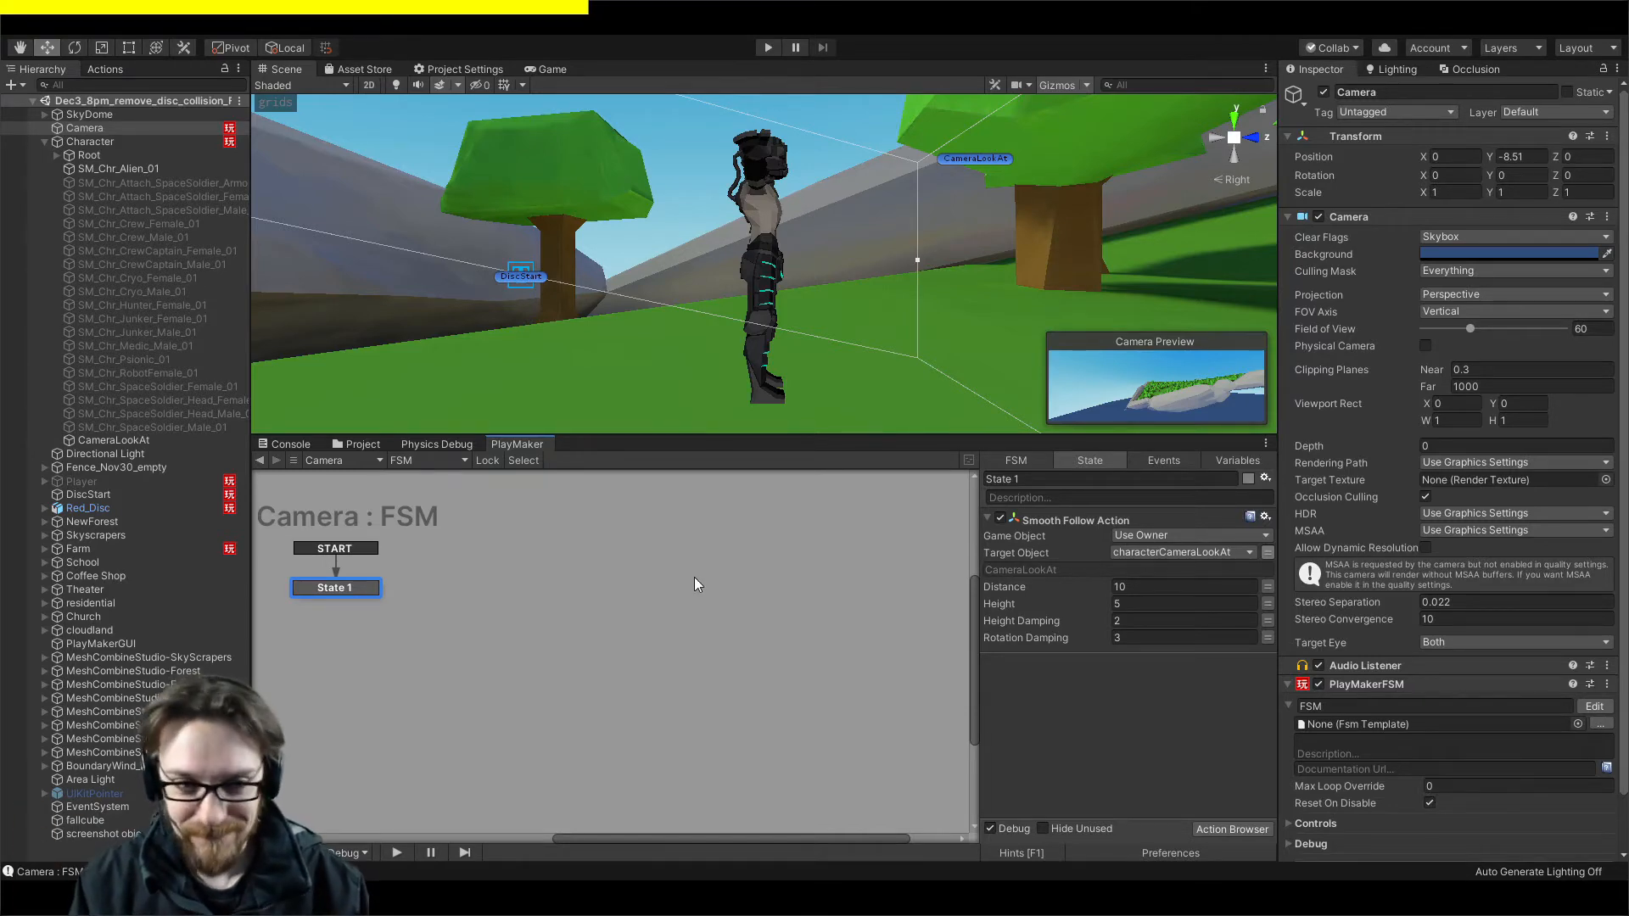
# Play the scene and try a distance of 7.9 and a height of 0.76 in the Camera's Smooth Follow Action.
pyautogui.click(768, 47)
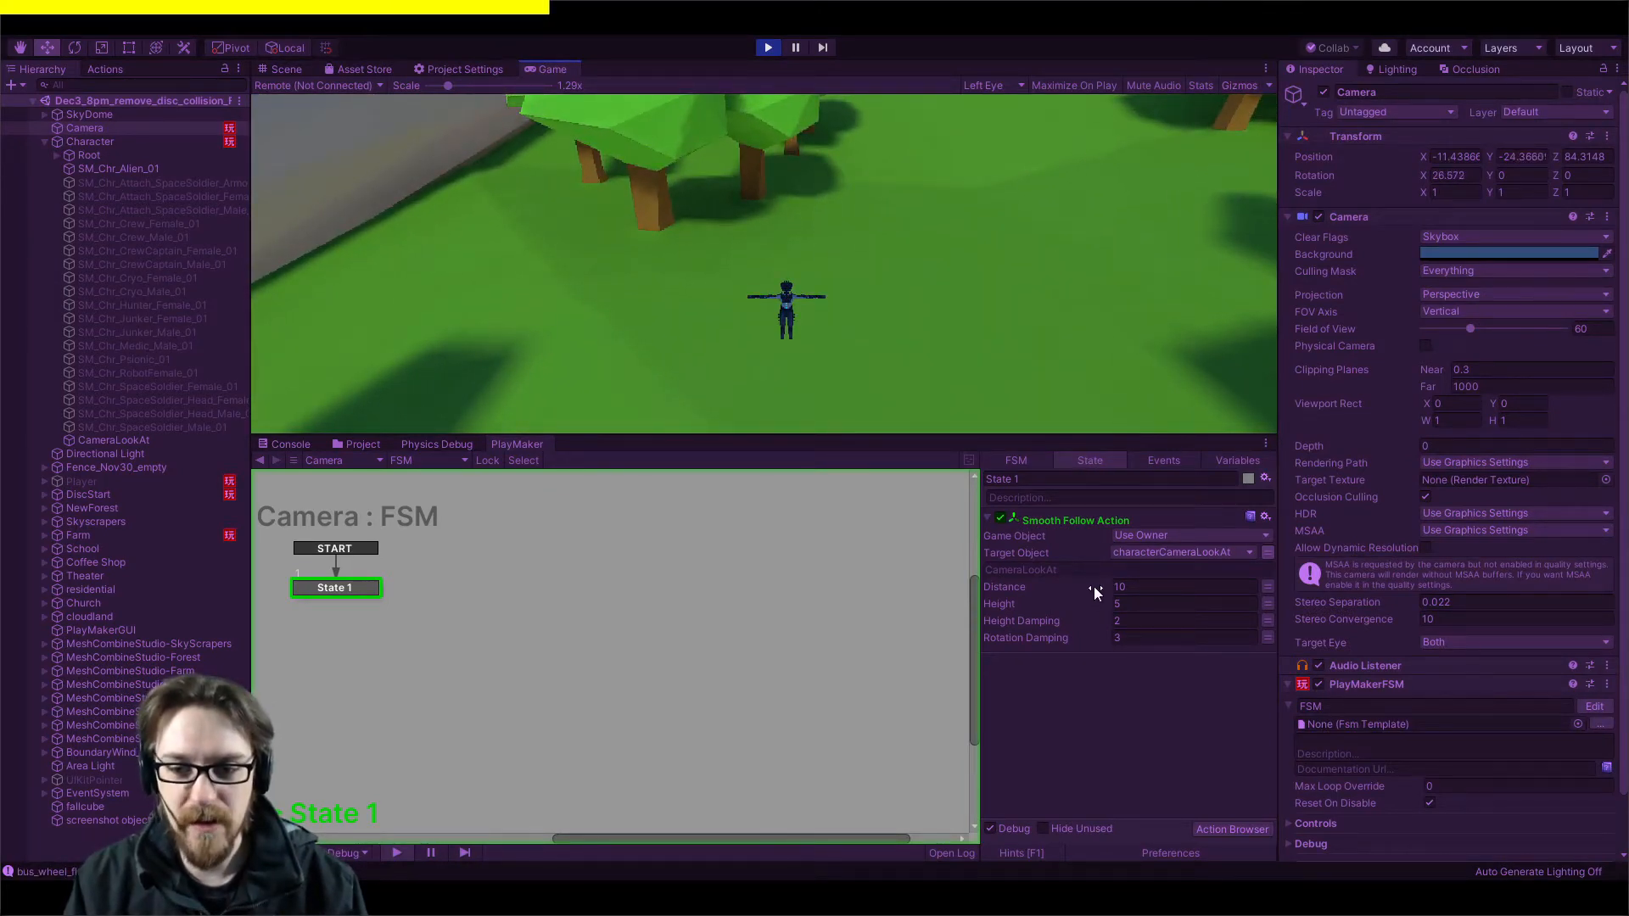
pyautogui.moveTo(1093, 587); pyautogui.dragTo(1055, 598)
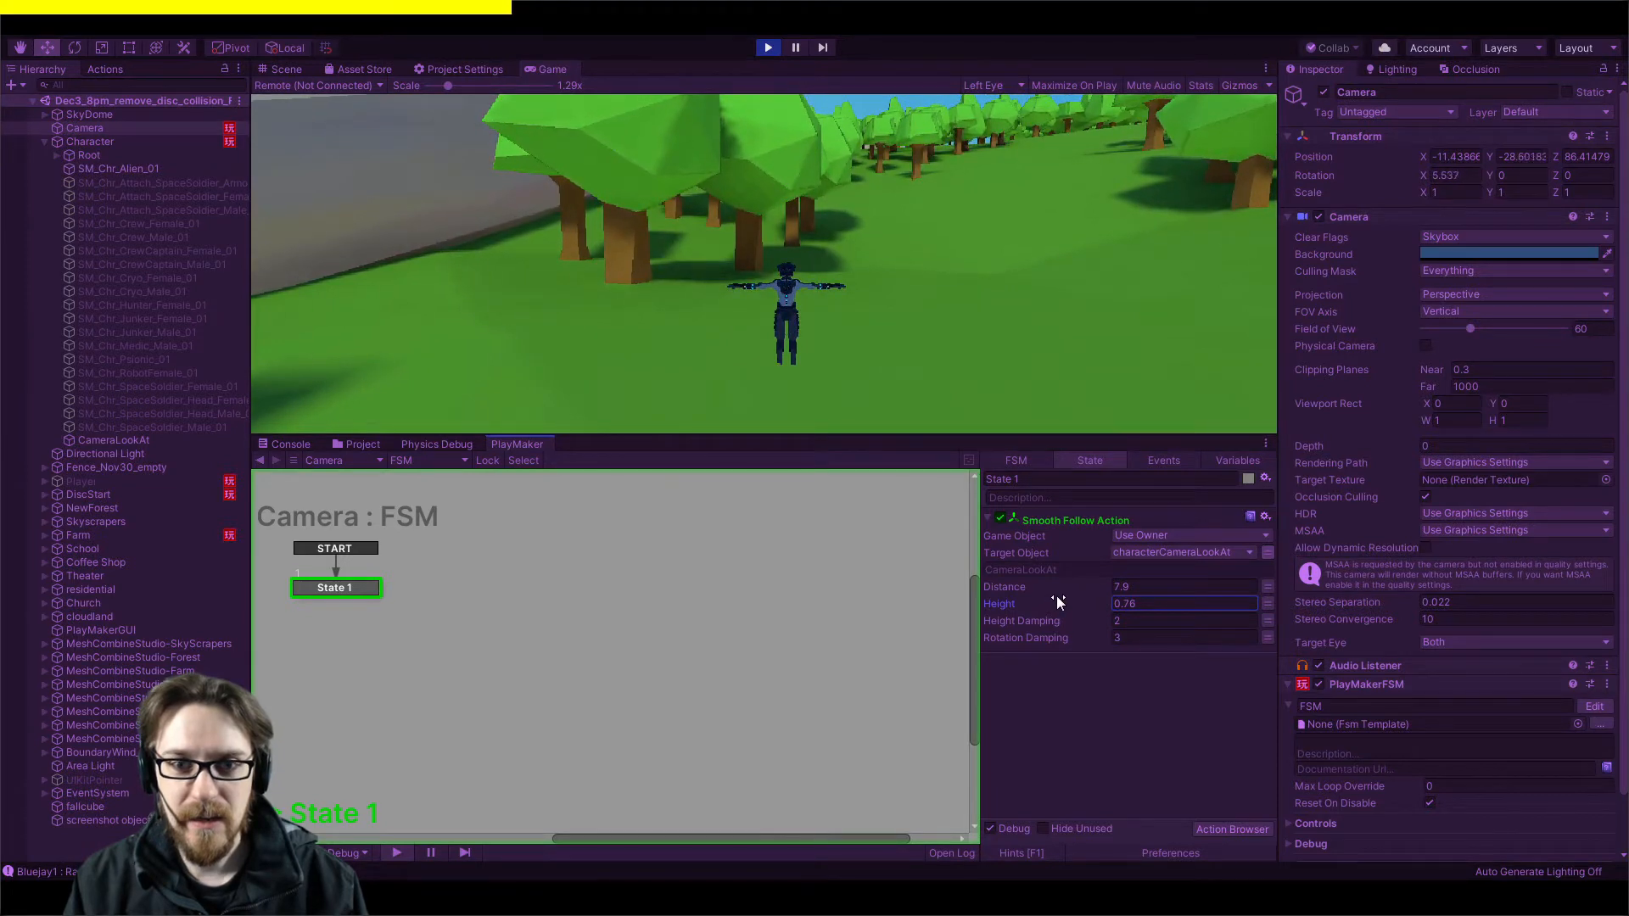
# While the scene plays, try a Z position of 2.72 for the CameraLookAt object.
pyautogui.click(150, 440)
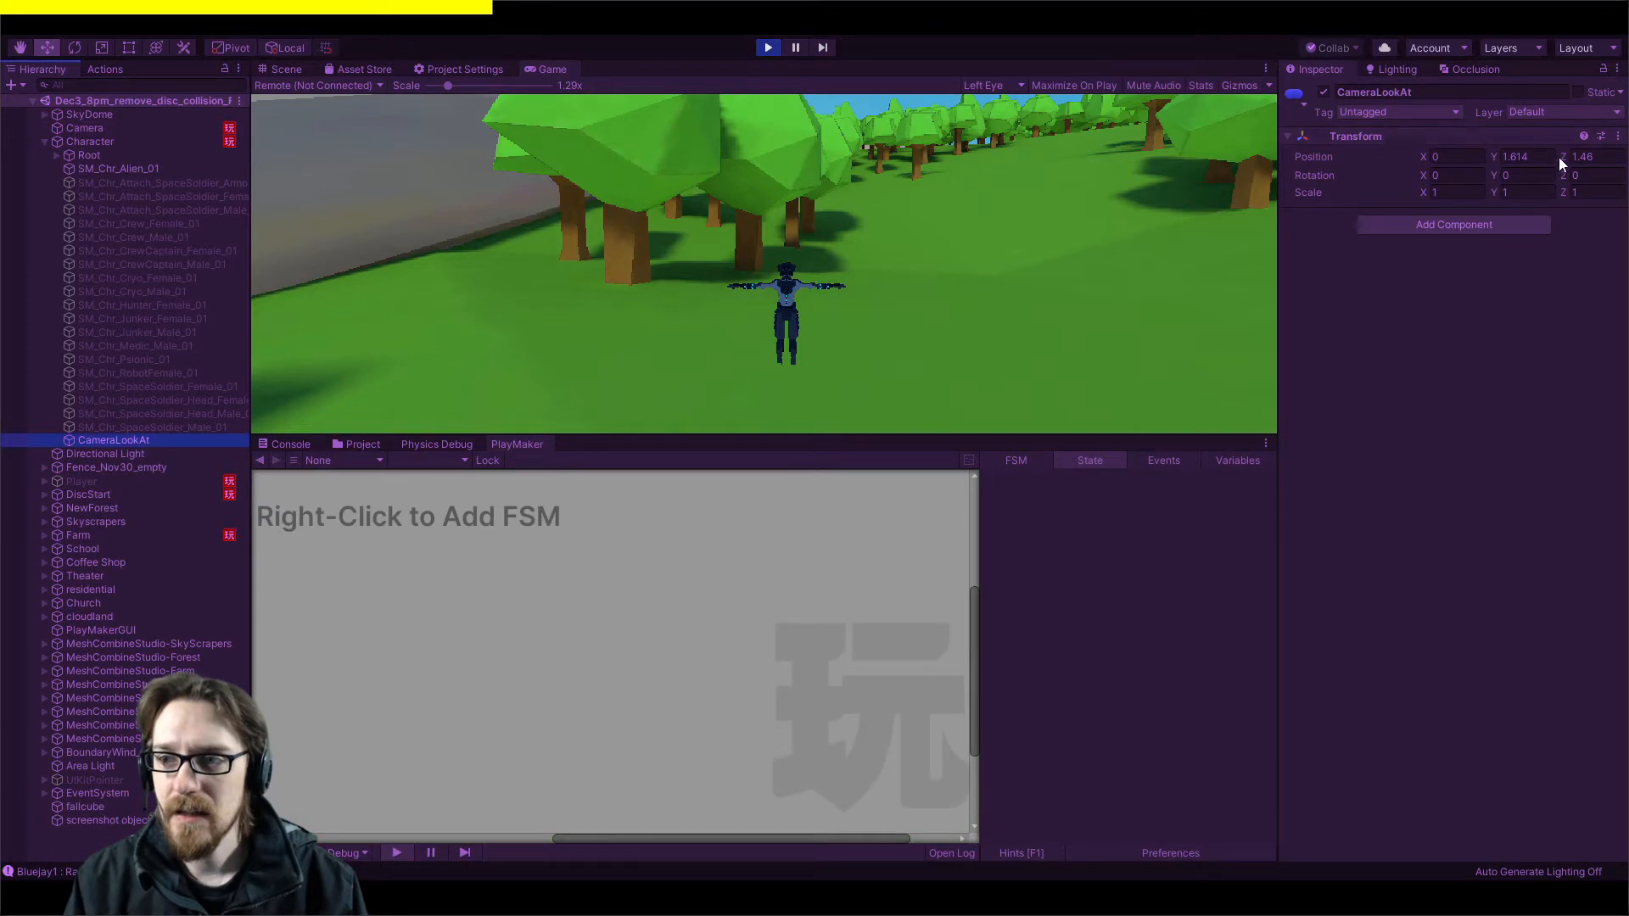
pyautogui.click(1561, 156)
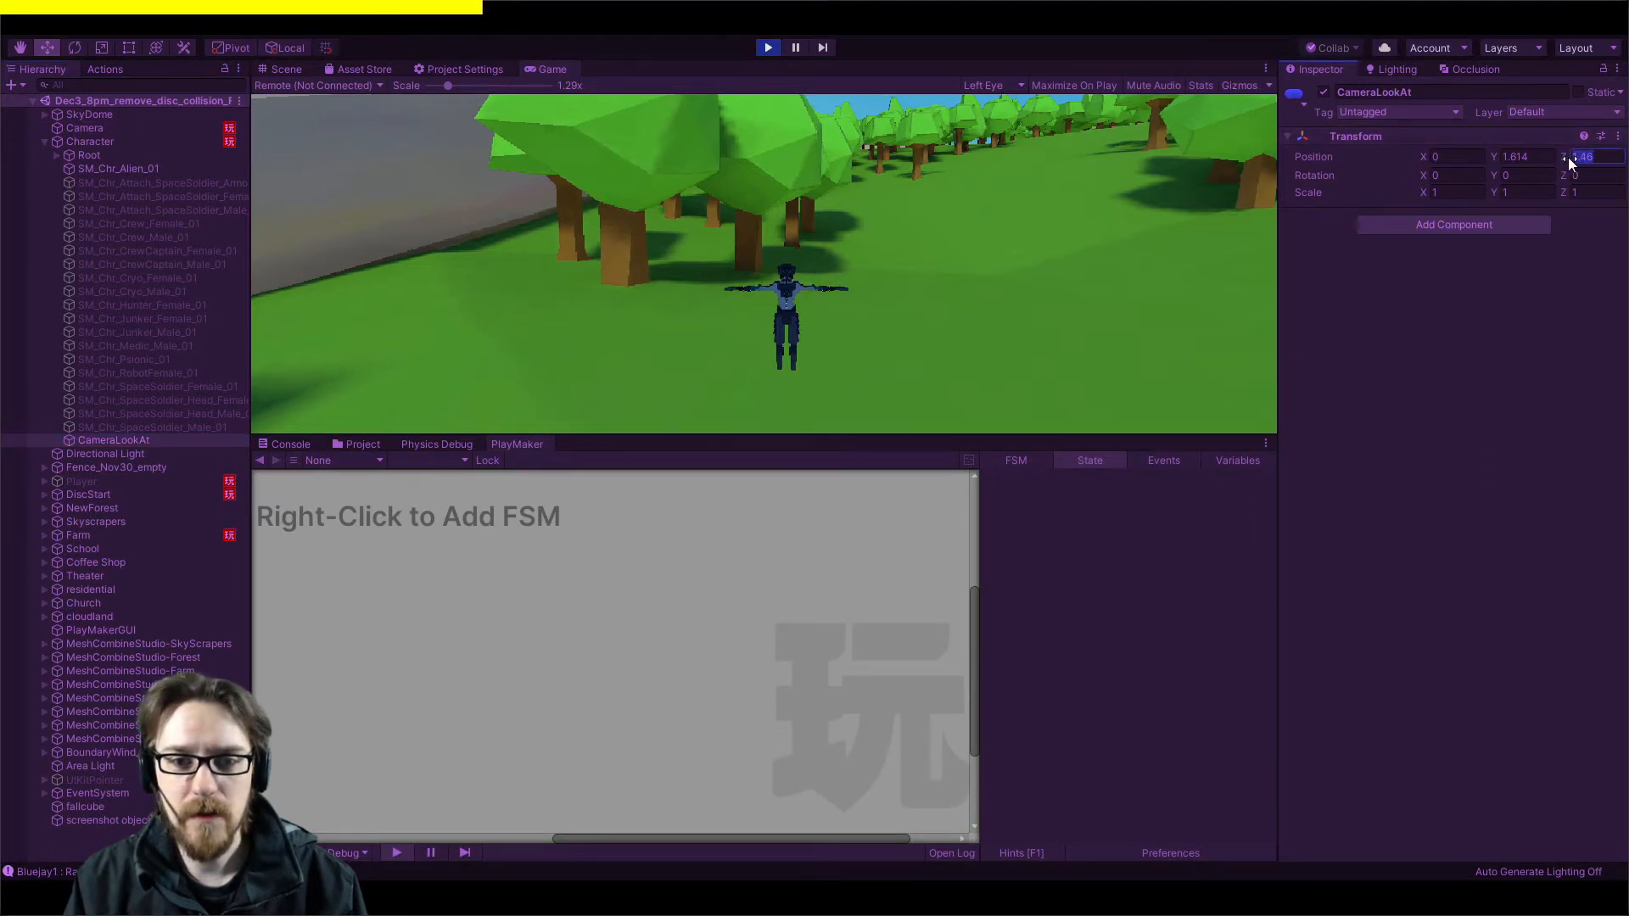
pyautogui.click(1576, 156)
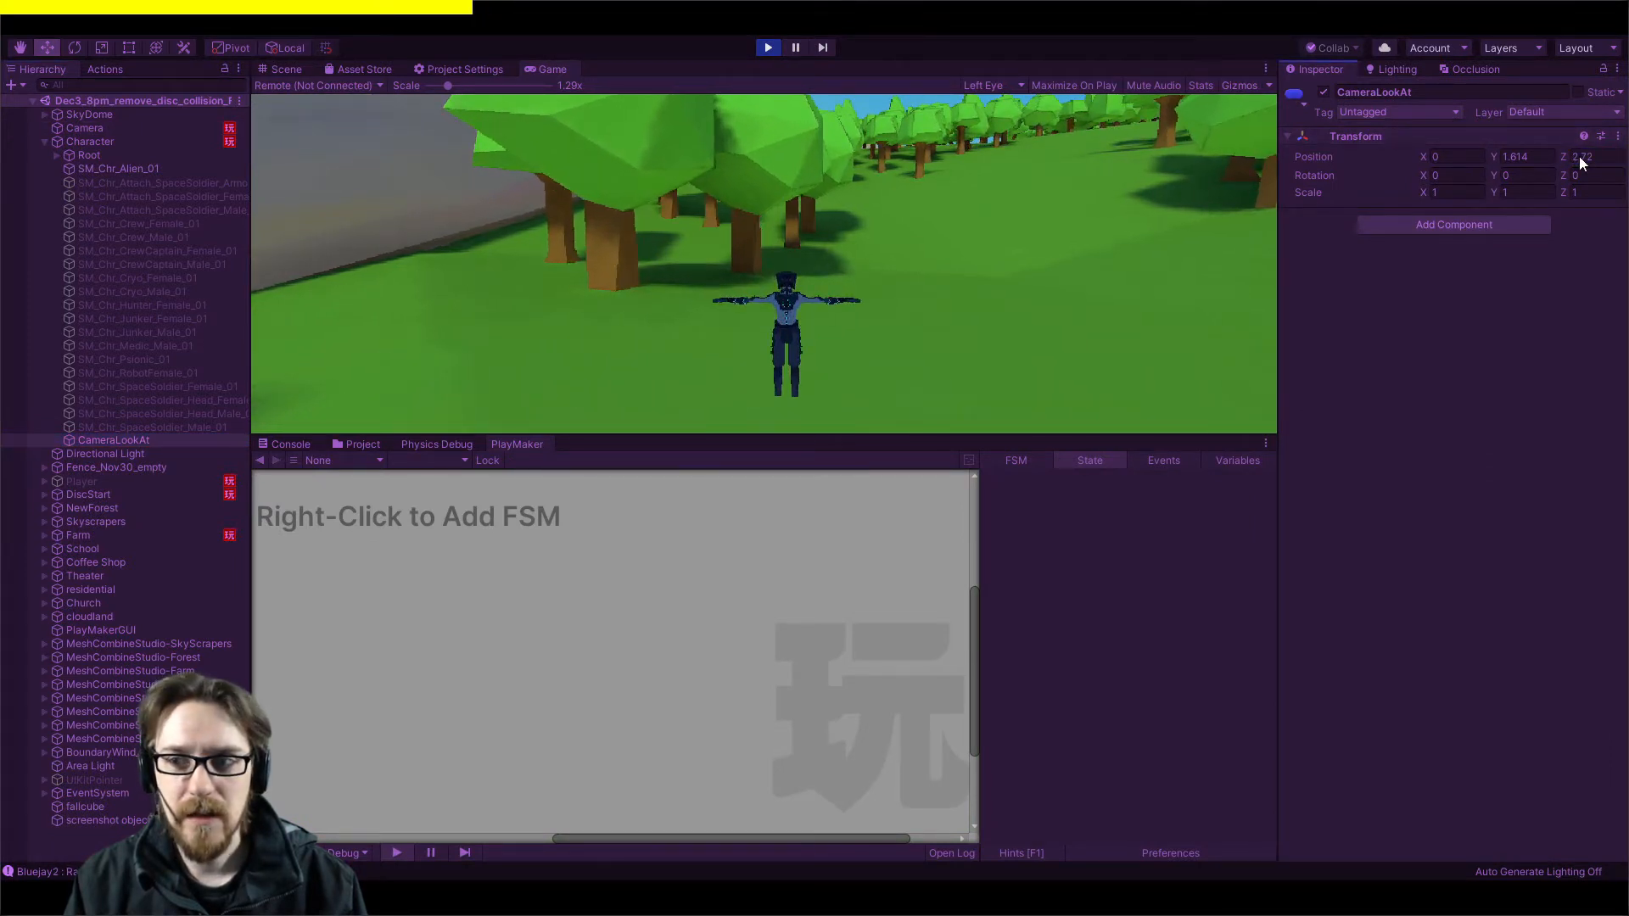
pyautogui.write('2.72')
pyautogui.press('Return')
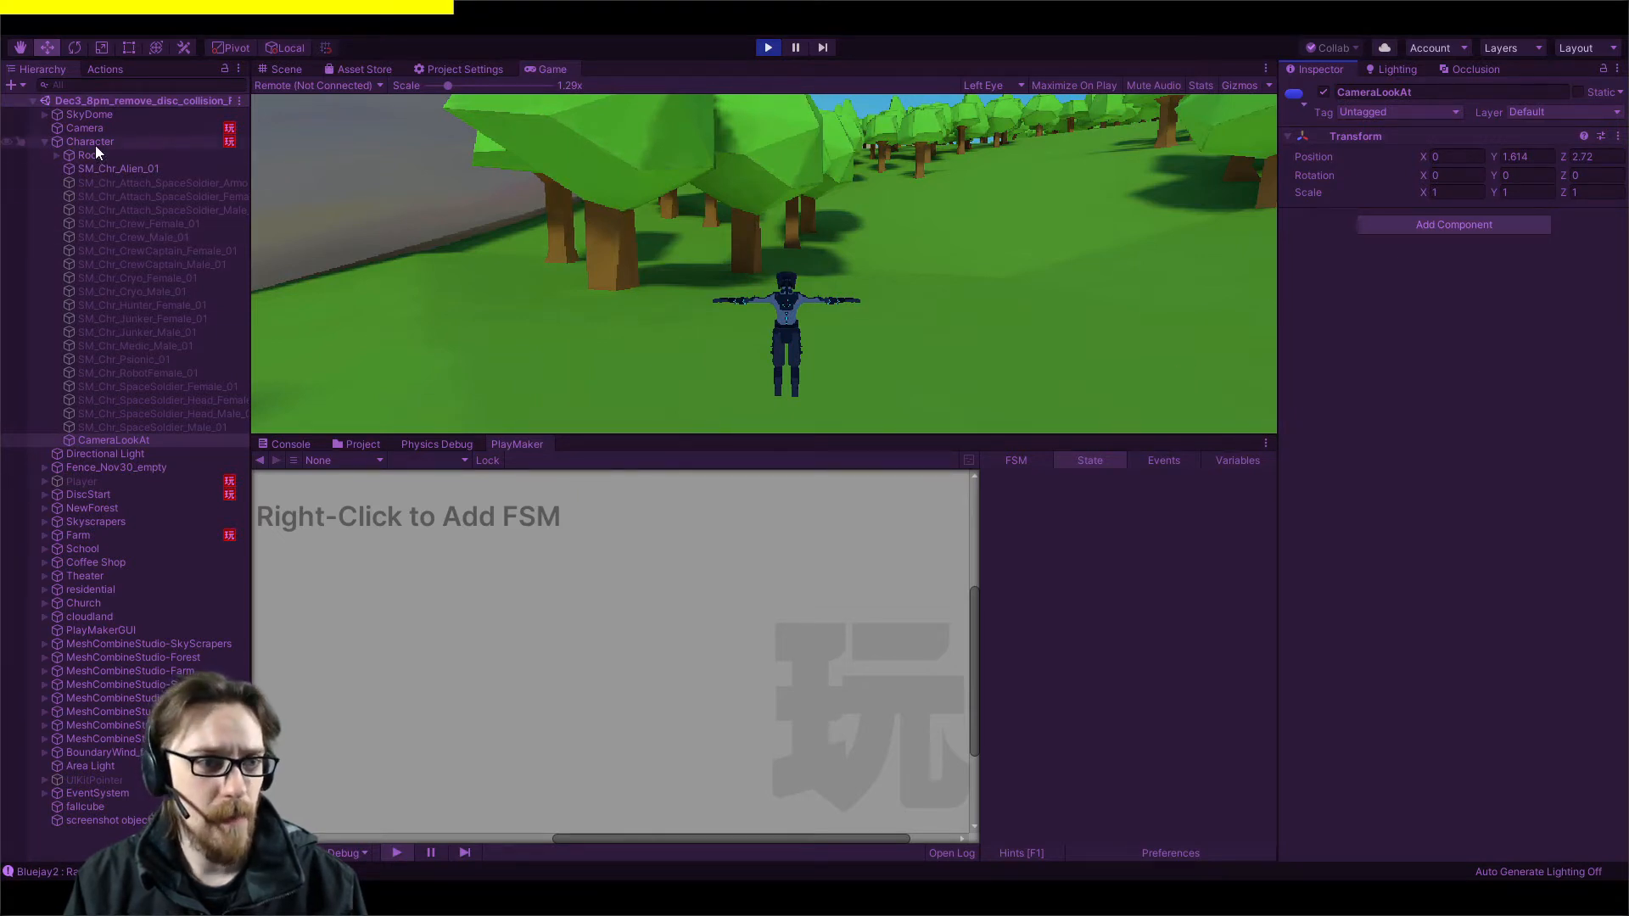
pyautogui.click(105, 440)
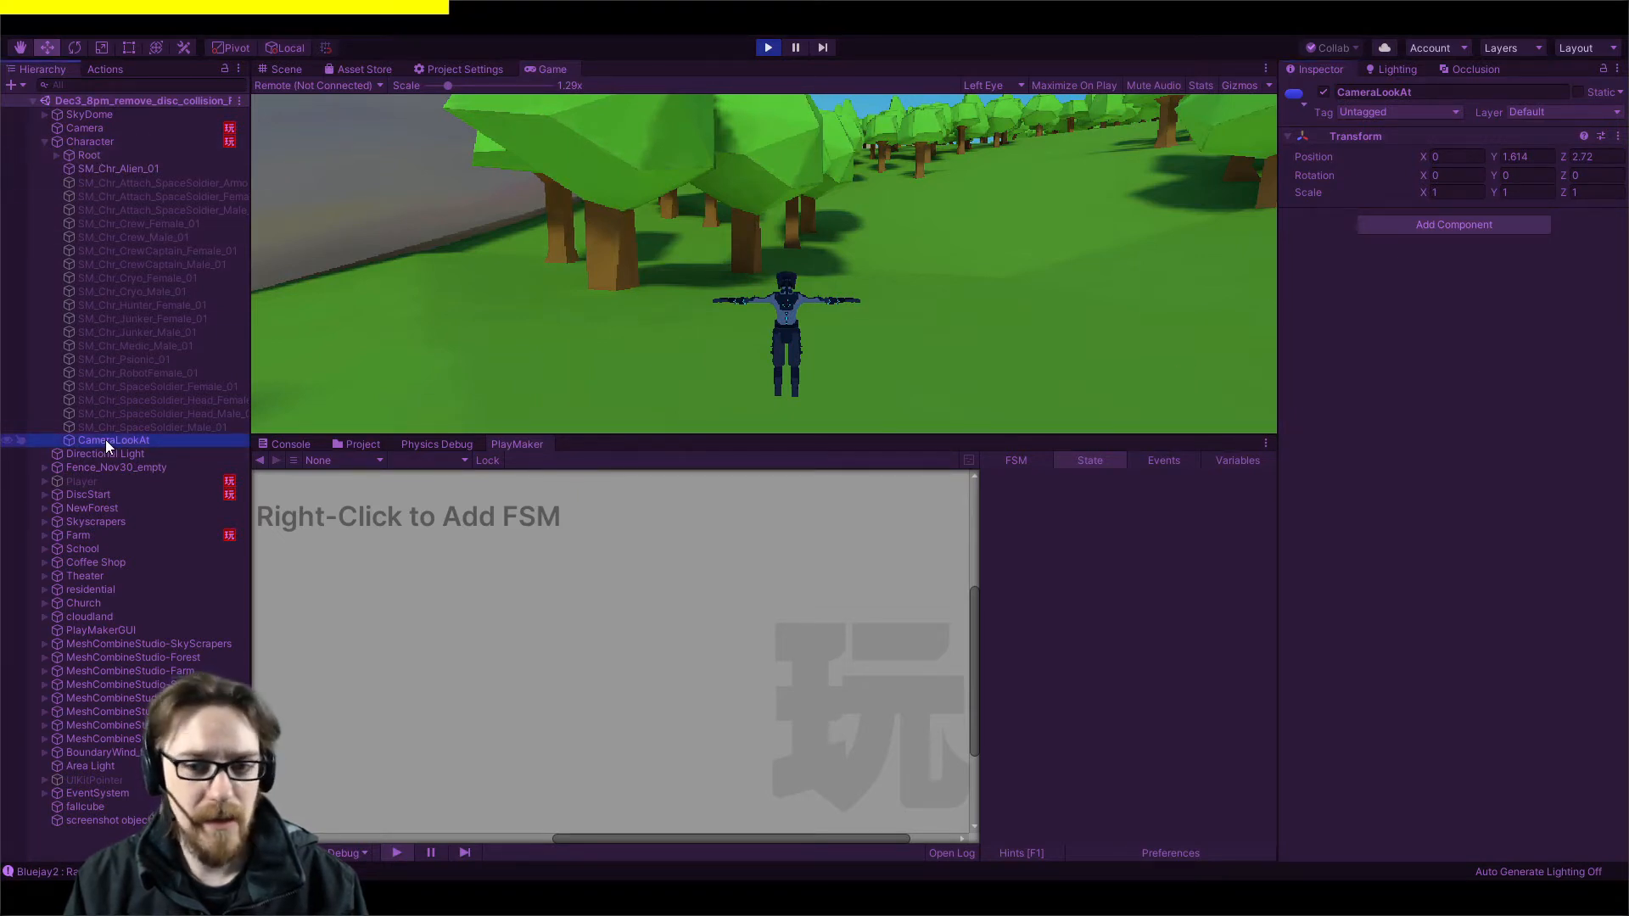
# Try a height of 0.63 in the Camera's Smooth Follow Action and reselect CameraLookAt to check its position.
pyautogui.click(101, 129)
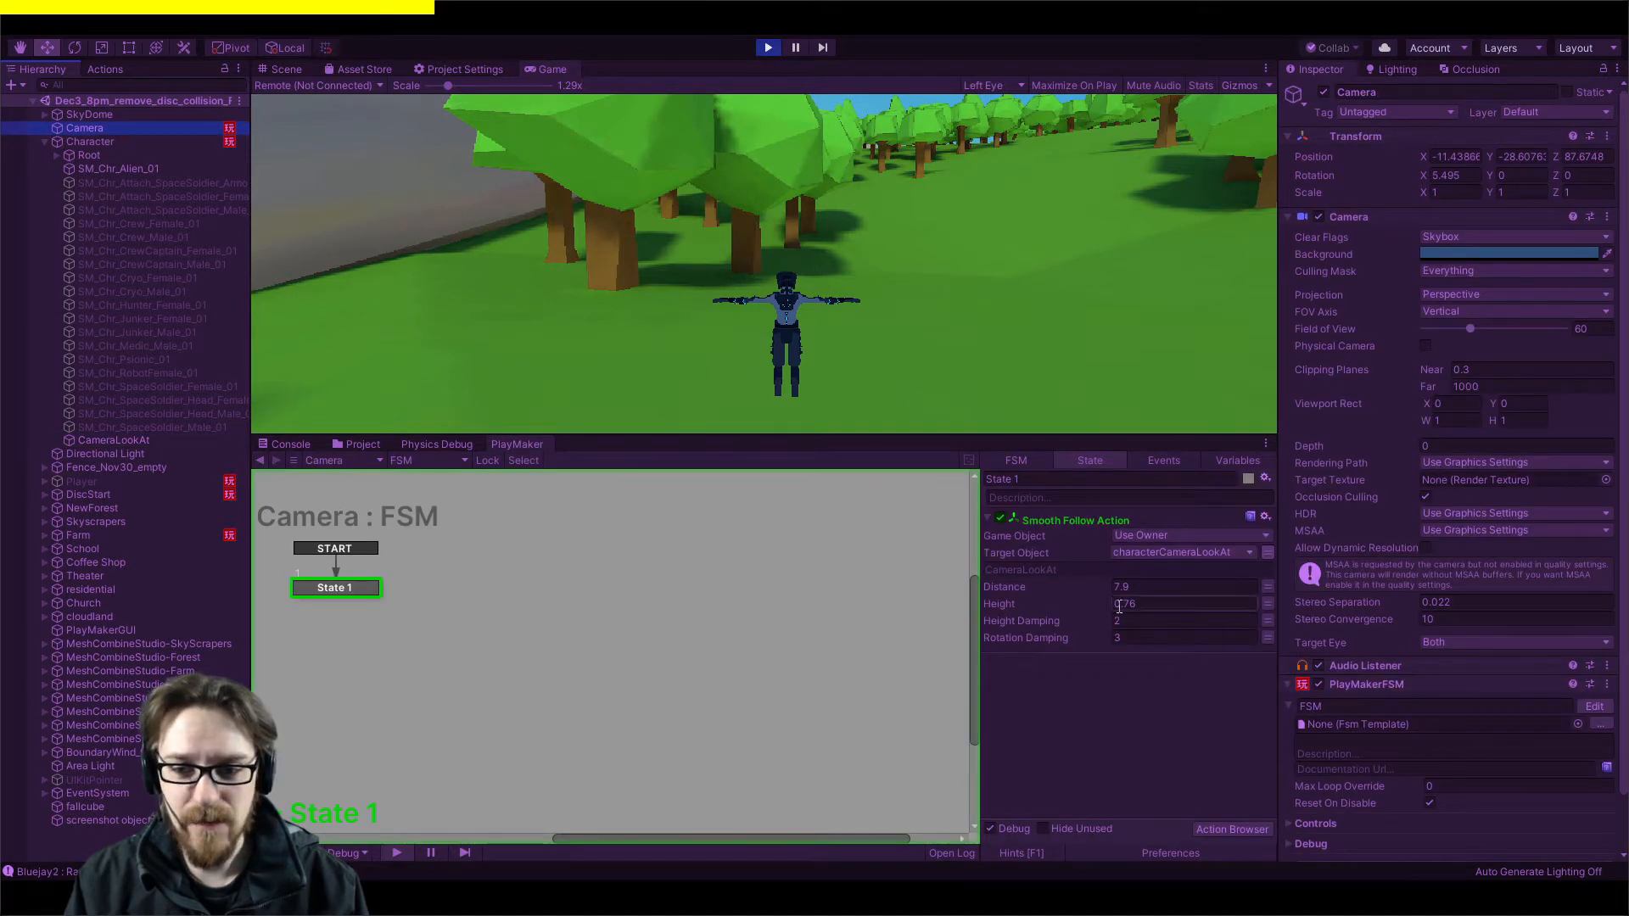
pyautogui.moveTo(1098, 602); pyautogui.dragTo(1088, 599)
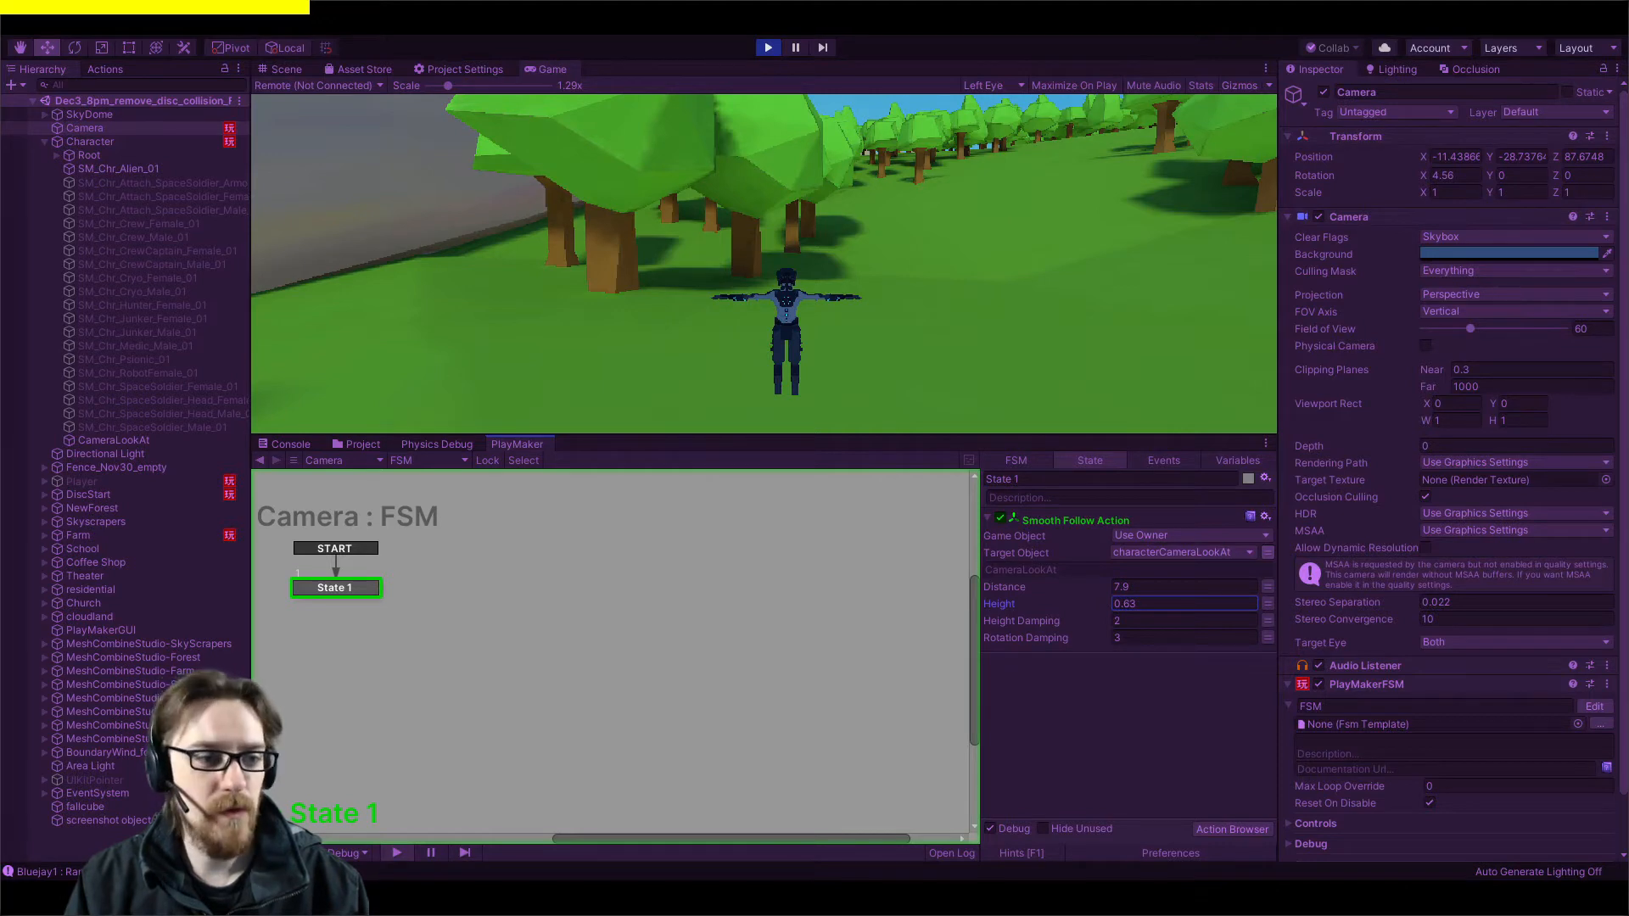
pyautogui.click(157, 440)
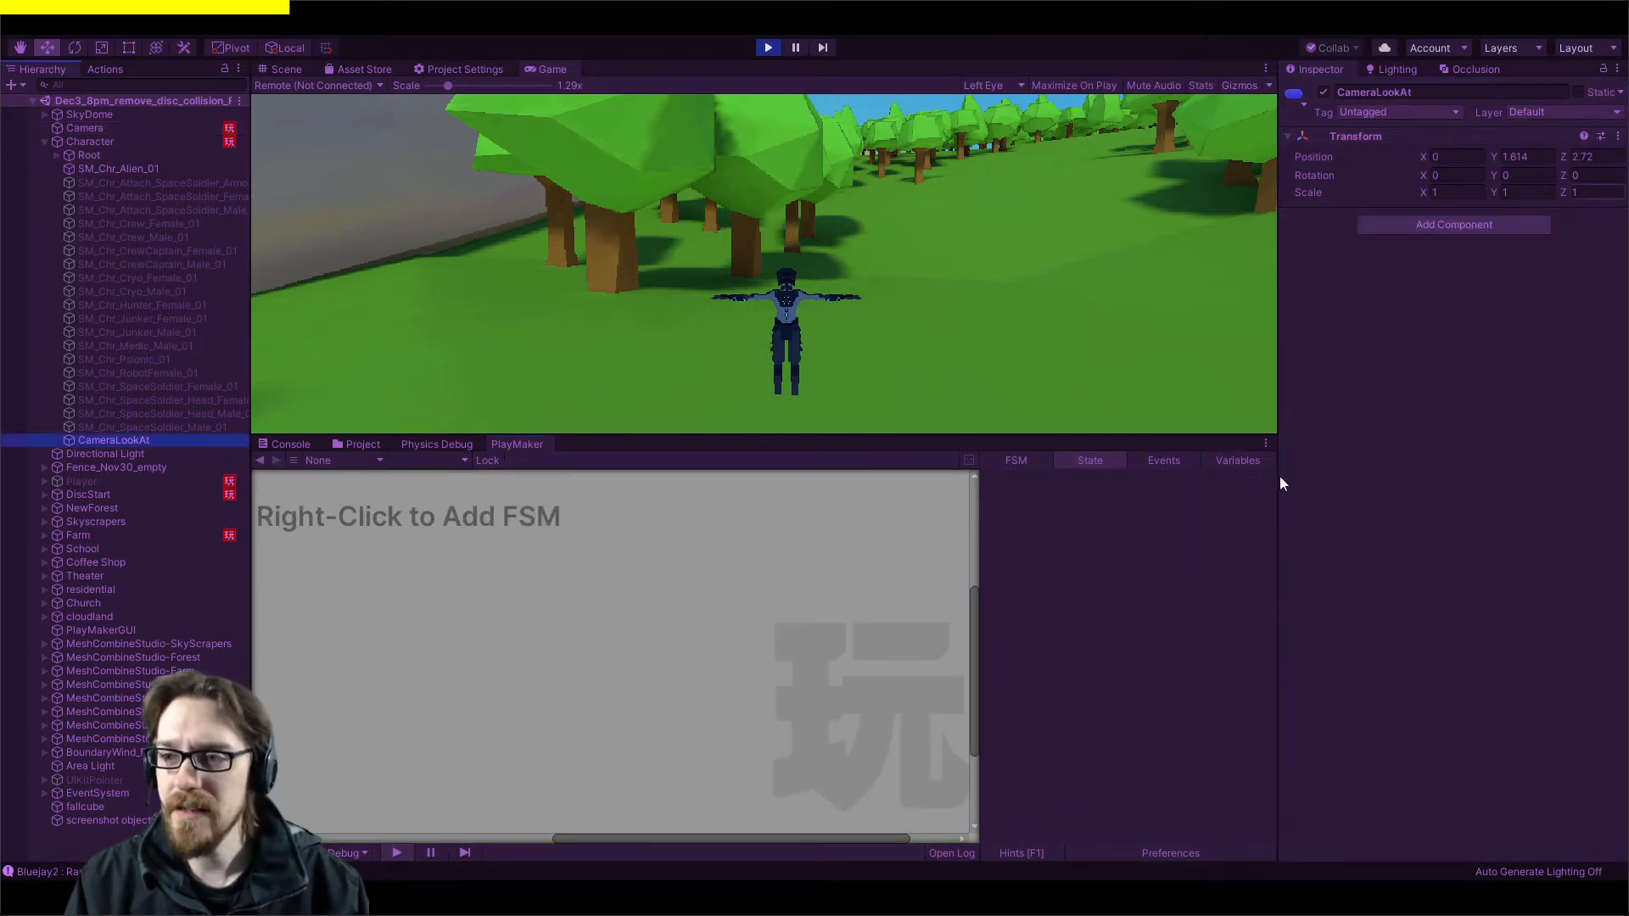
# Check the noted values in Snipping Tool, return to Unity, stop play mode and set CameraLookAt's Z position to 2.72.
pyautogui.hotkey('alt', 'Tab')
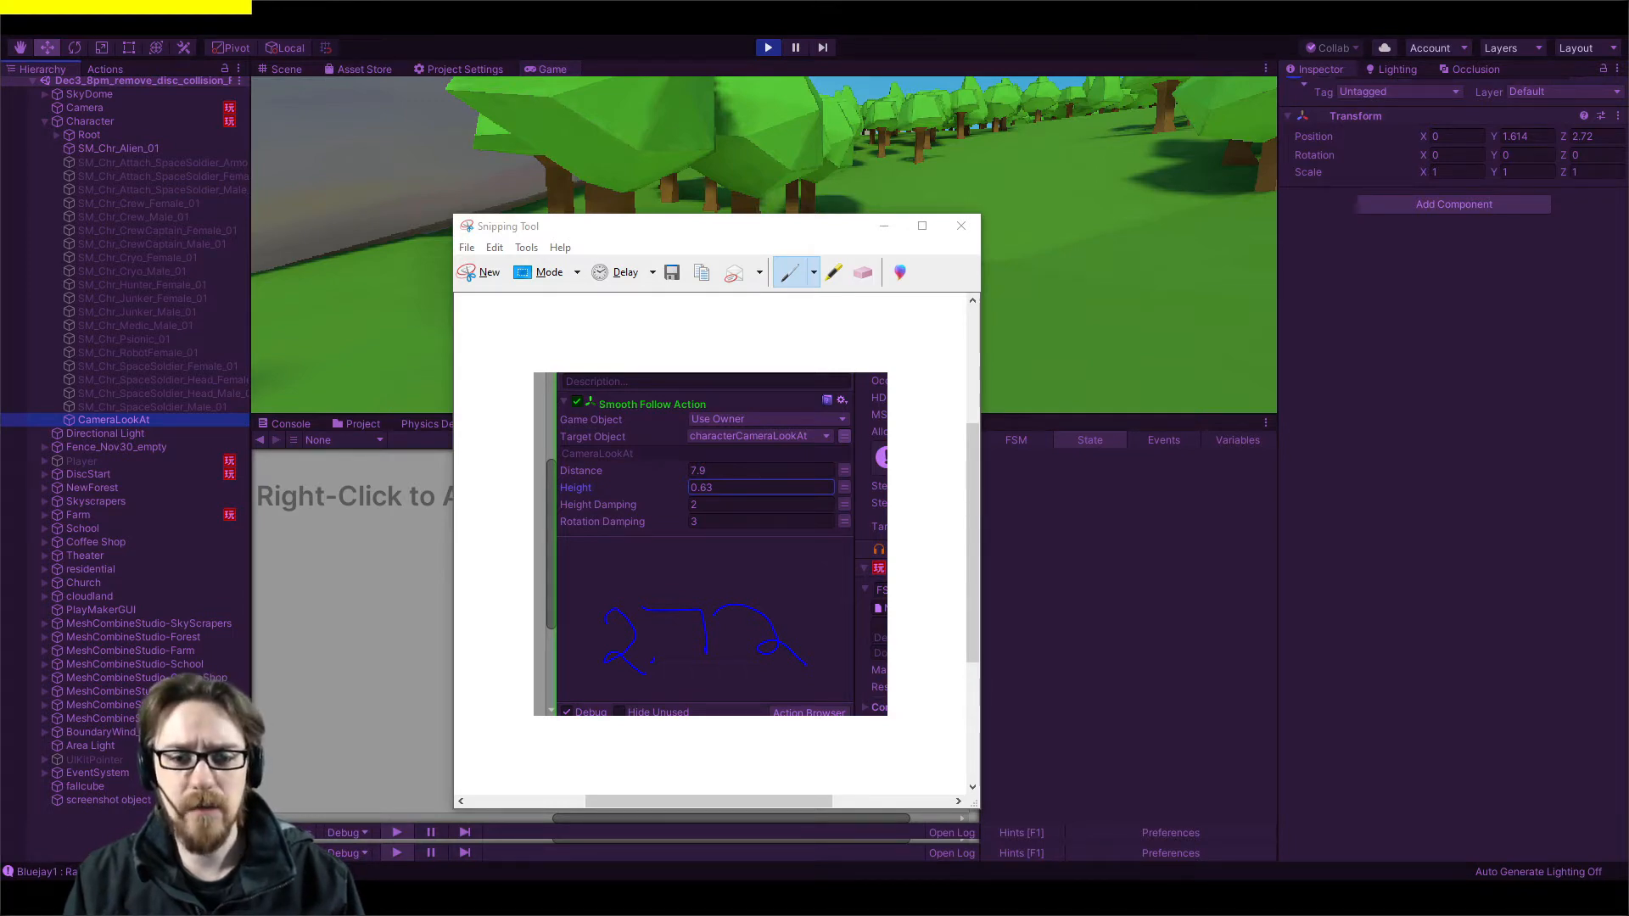
pyautogui.hotkey('alt', 'Tab')
pyautogui.click(768, 48)
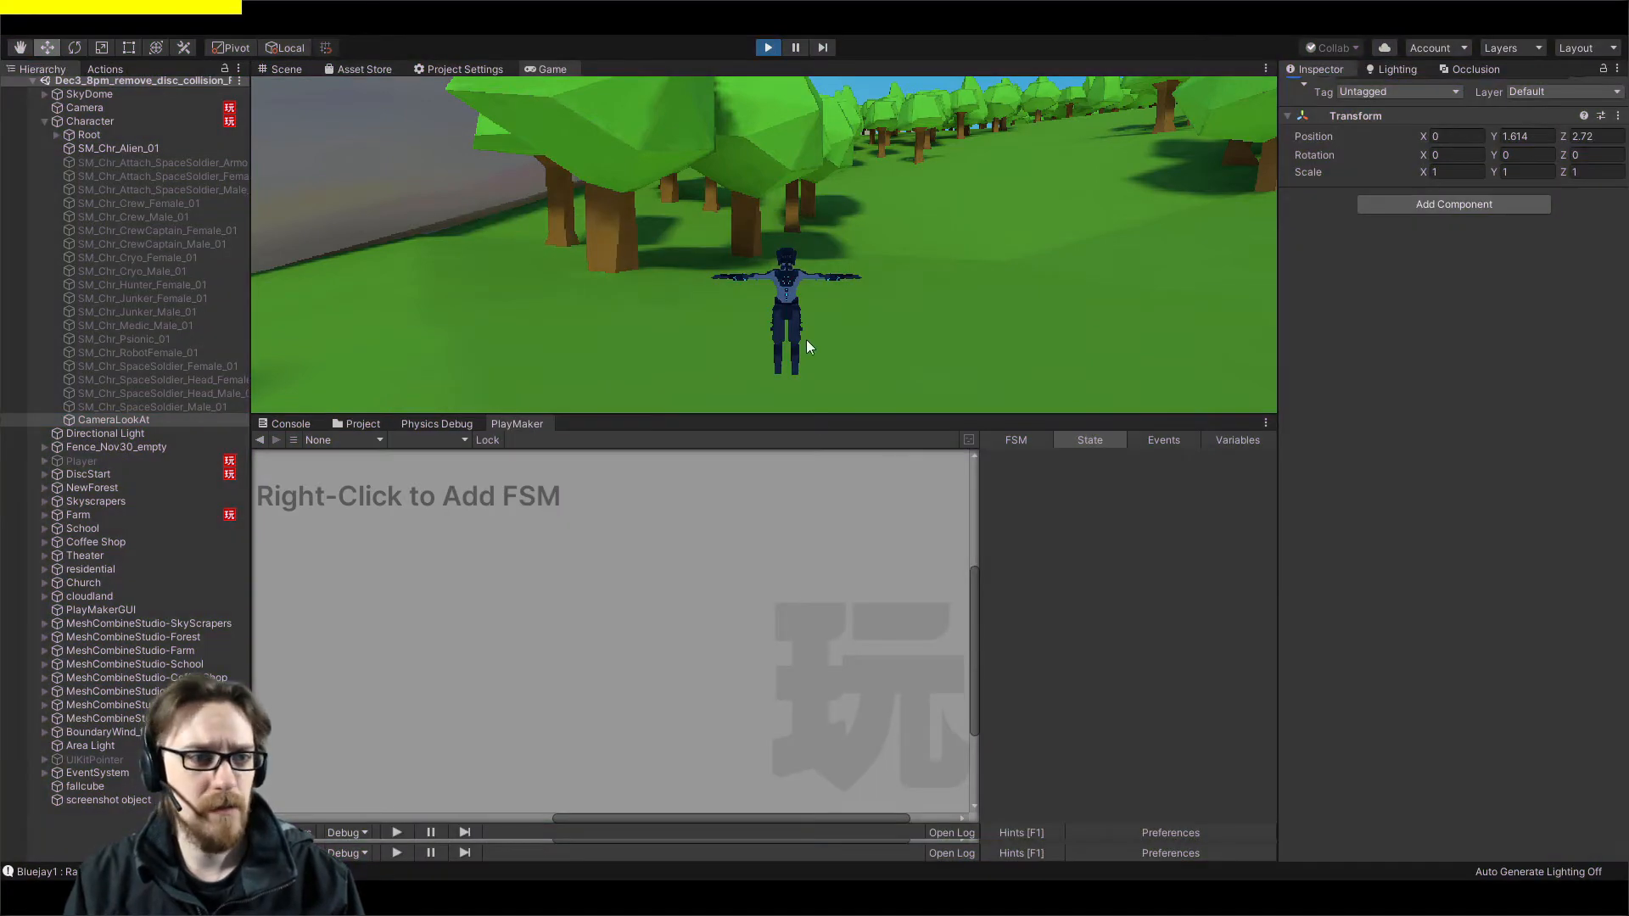
pyautogui.click(115, 408)
pyautogui.click(113, 420)
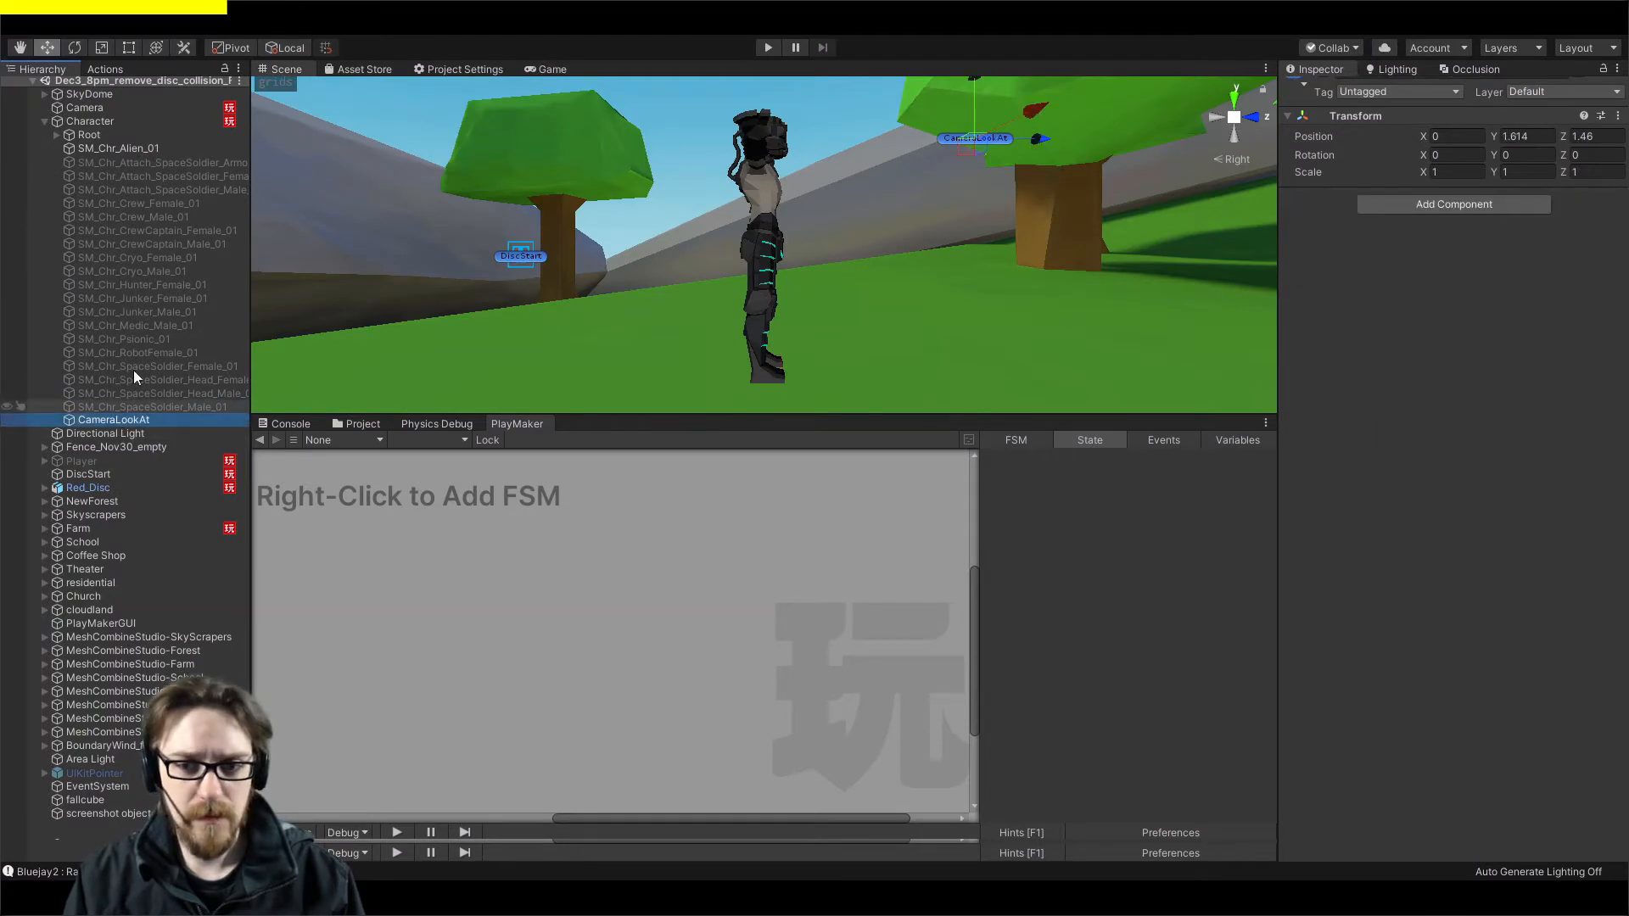
pyautogui.click(1591, 136)
pyautogui.write('2.72')
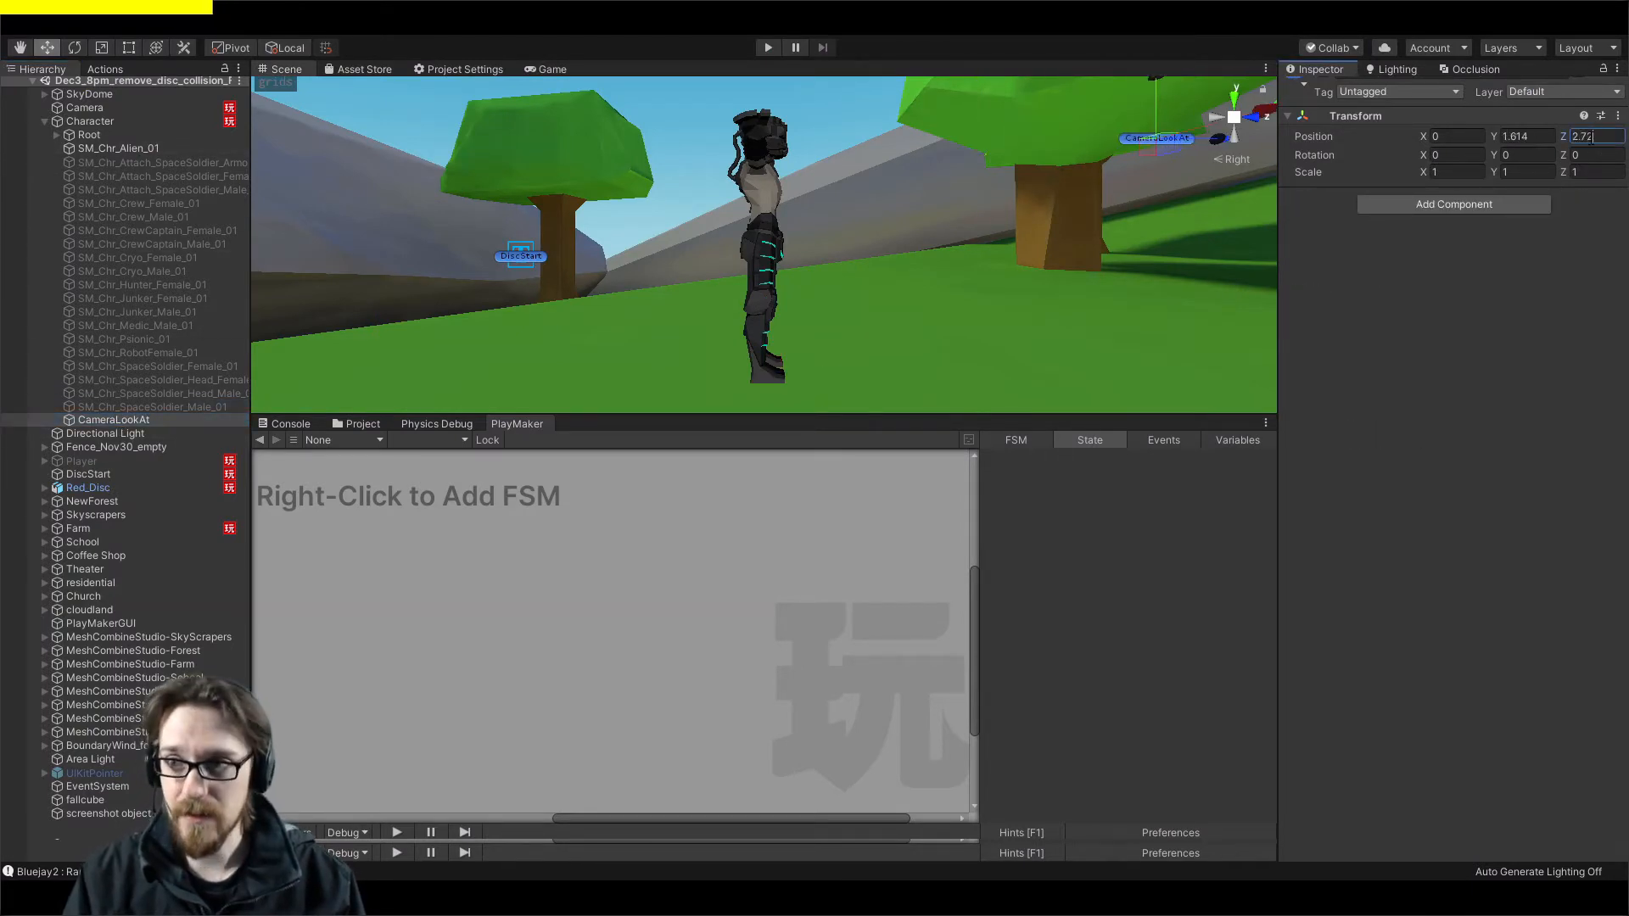
# Set the Camera's Smooth Follow Action to distance 7.9 and height 0.63, checking them against the Snipping Tool capture.
pyautogui.click(764, 900)
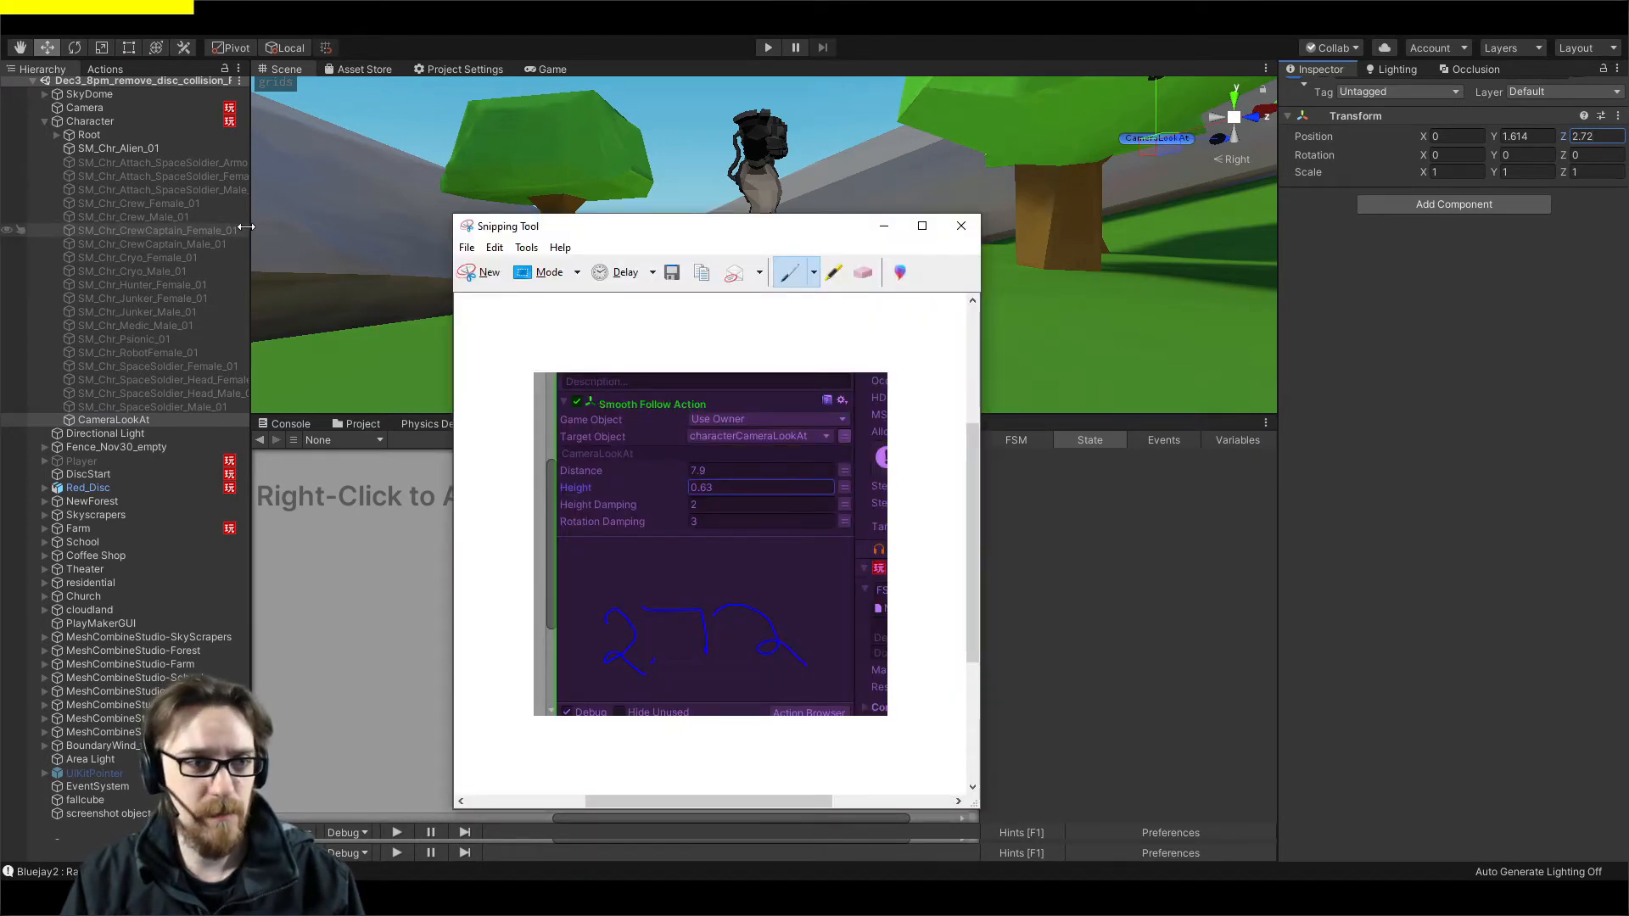
pyautogui.click(120, 121)
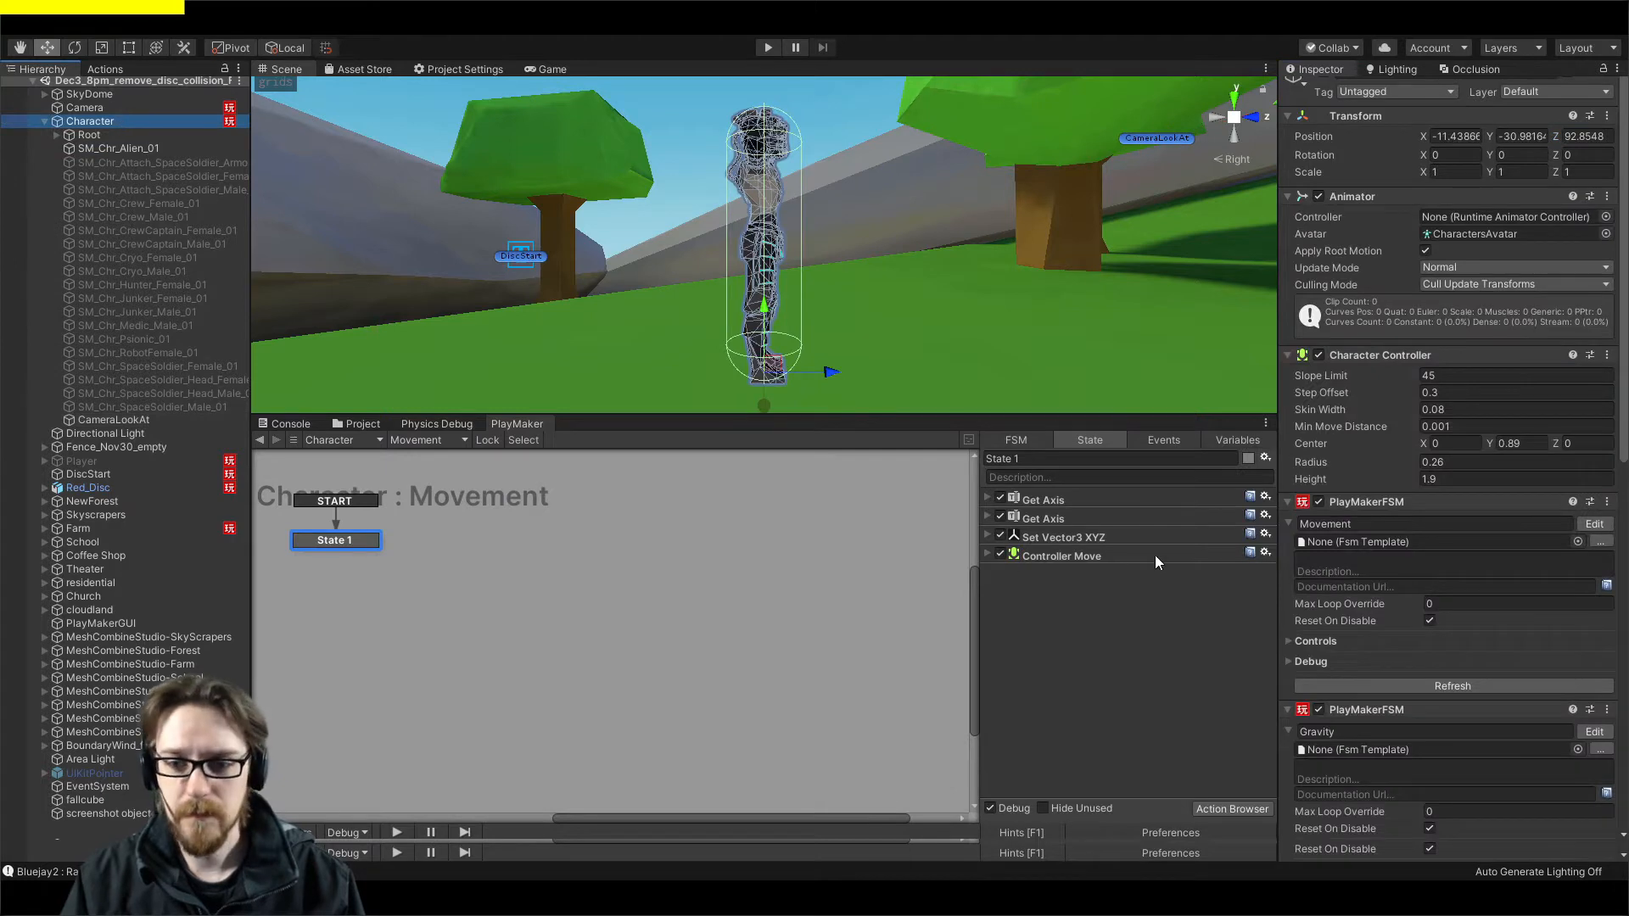
pyautogui.click(85, 108)
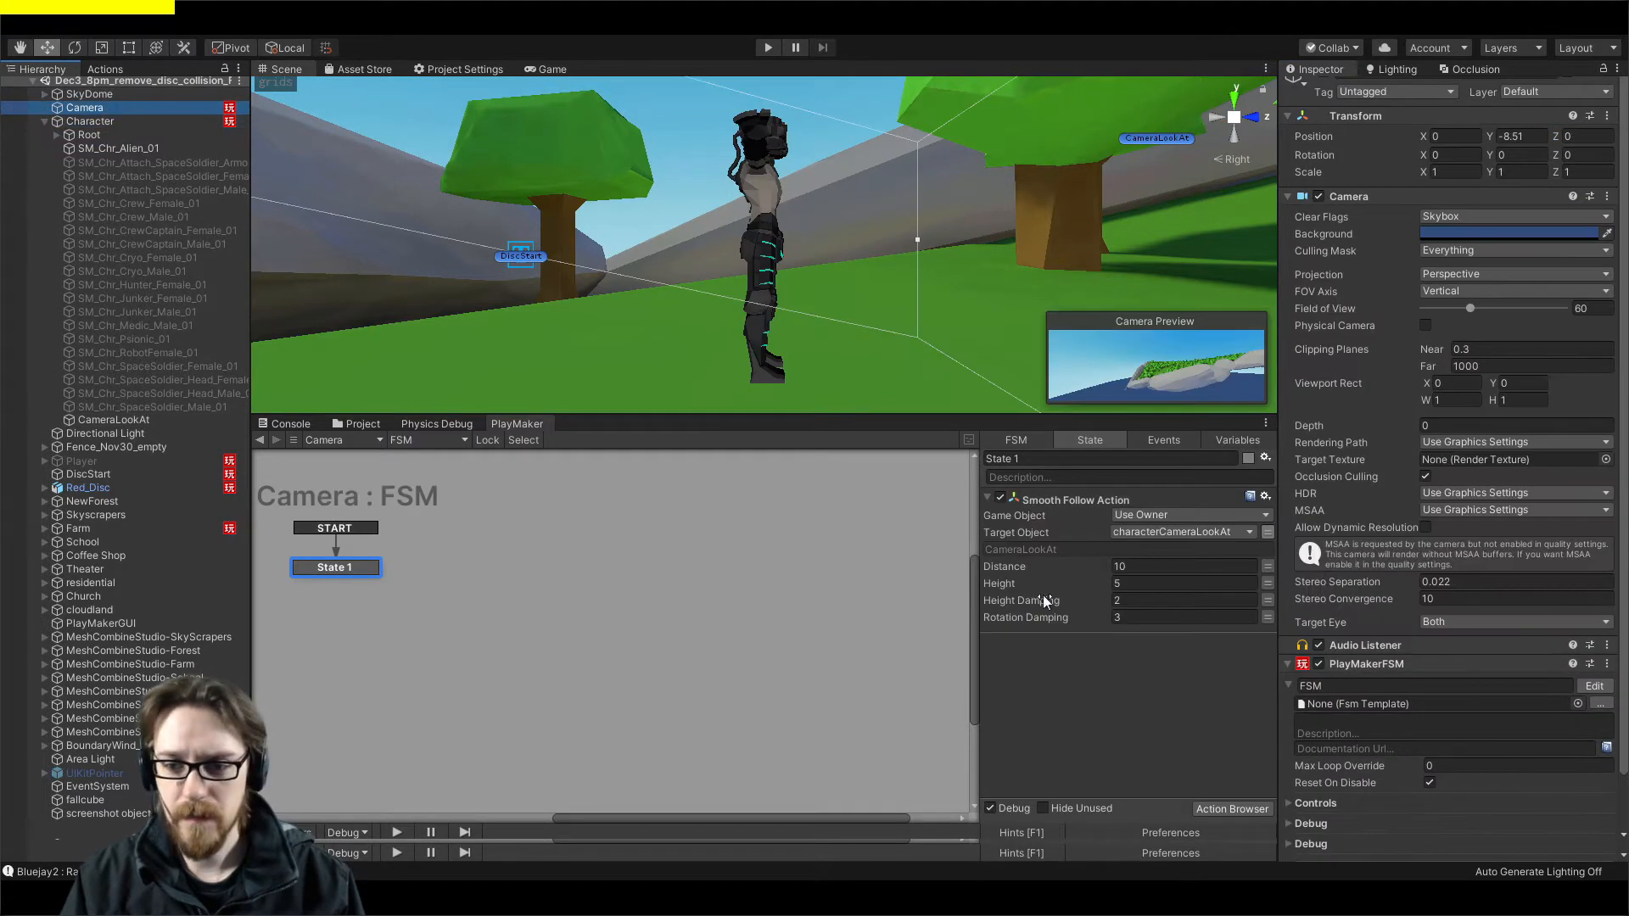
pyautogui.click(1148, 567)
pyautogui.write('7.9')
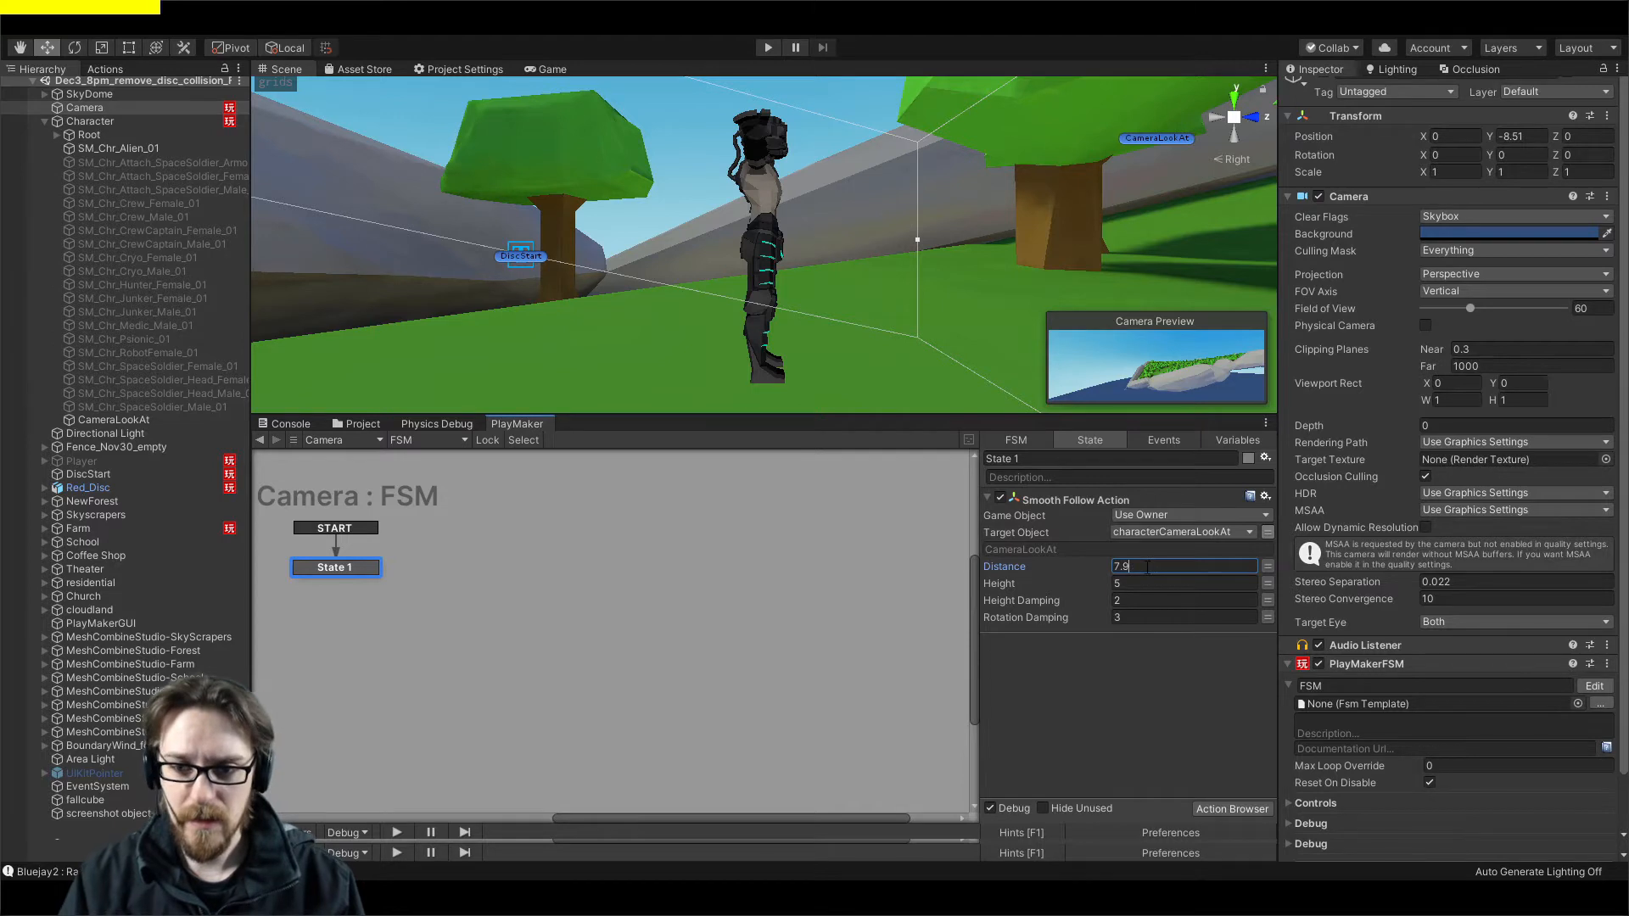
pyautogui.click(1149, 584)
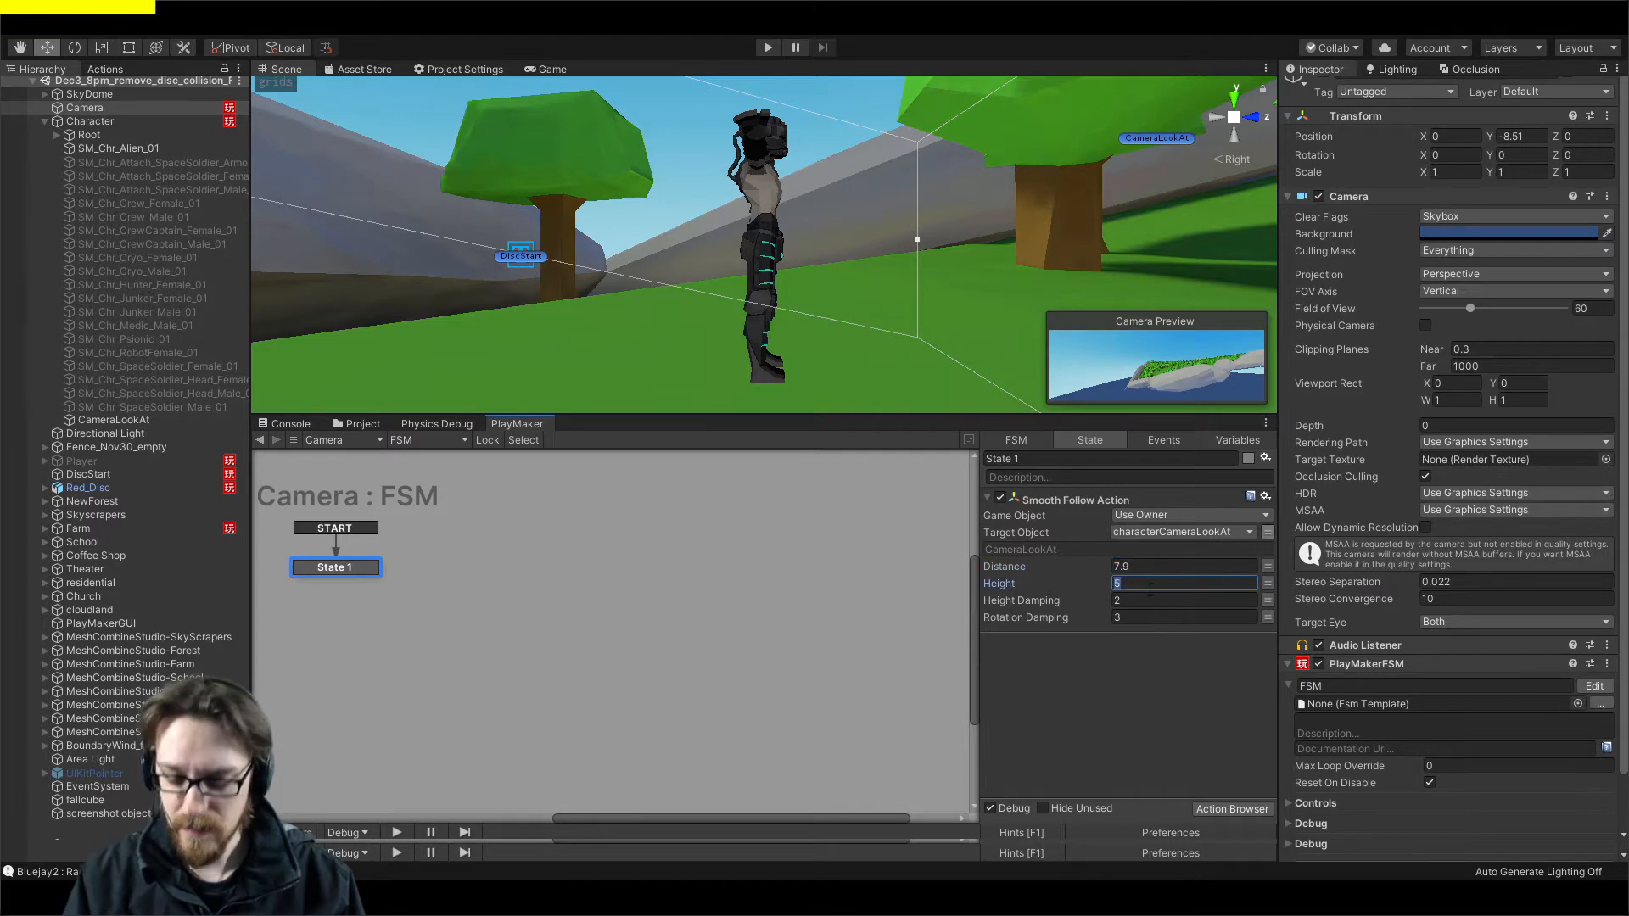
pyautogui.write('0.63')
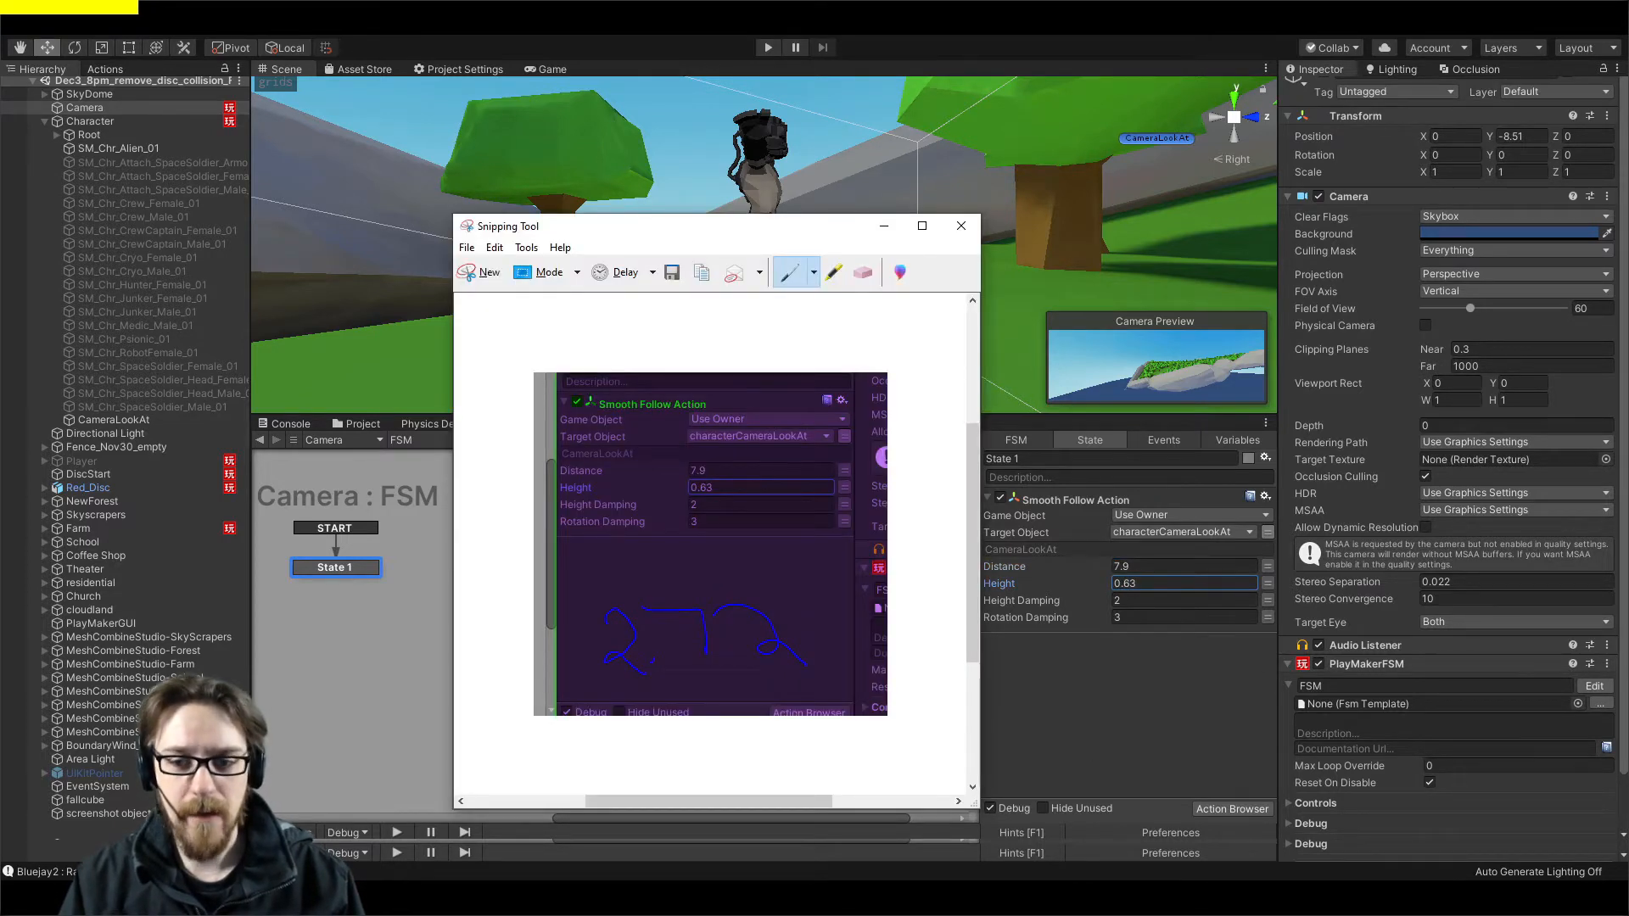
pyautogui.hotkey('alt', 'Tab')
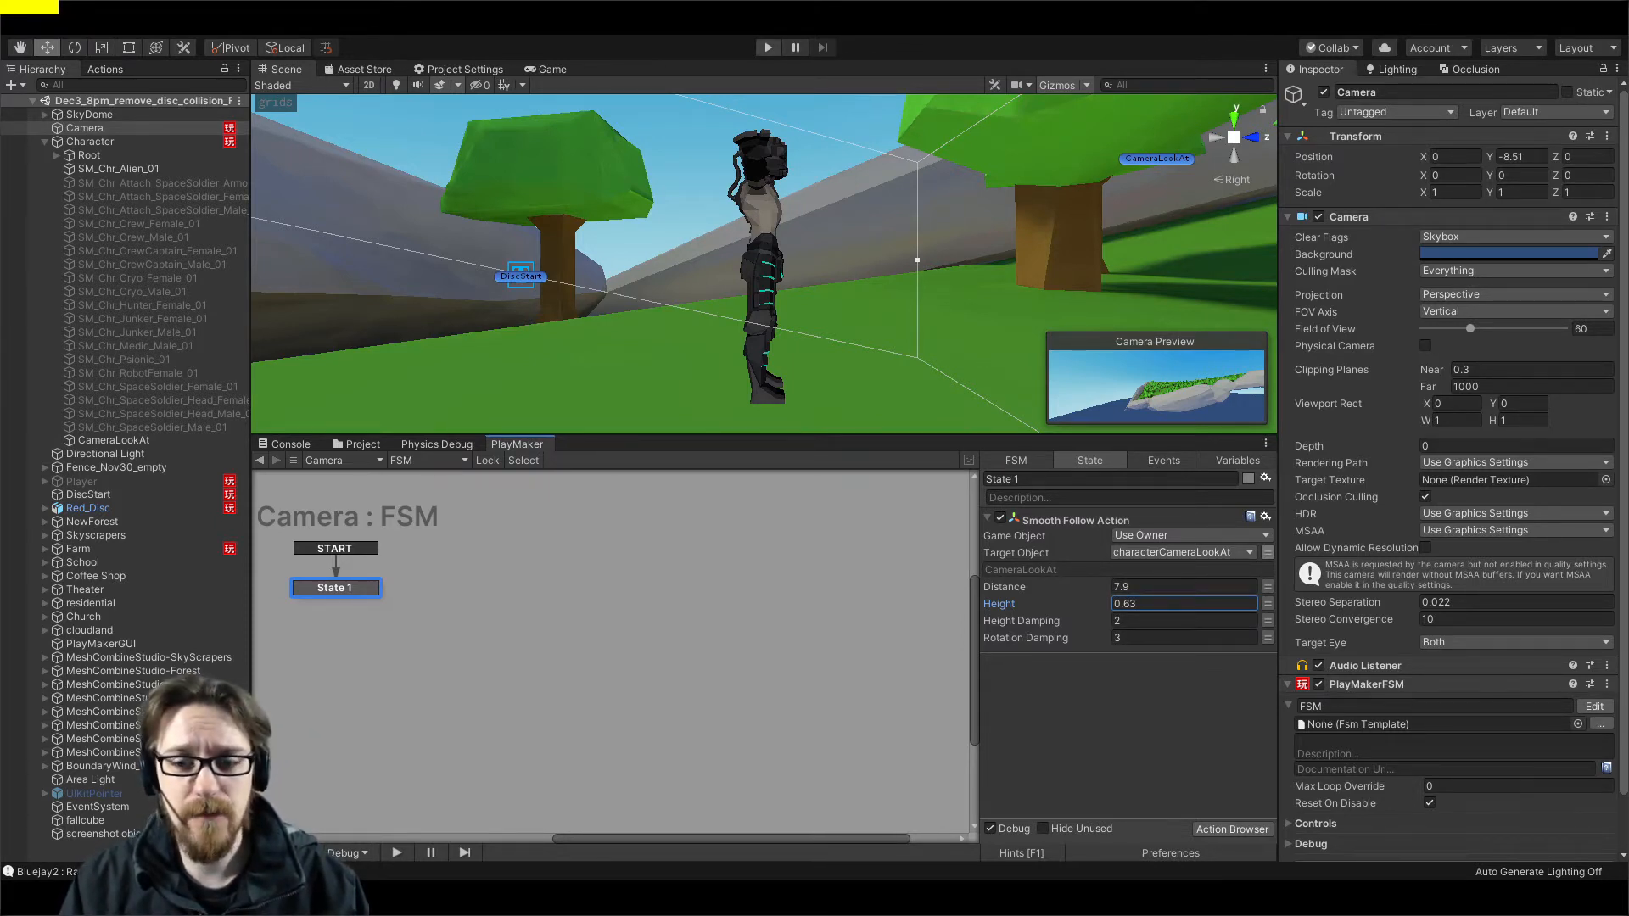
# Play the scene to test the camera follow, stop it, and compare the Game view with the Scene view.
pyautogui.hotkey('ctrl', 'p')
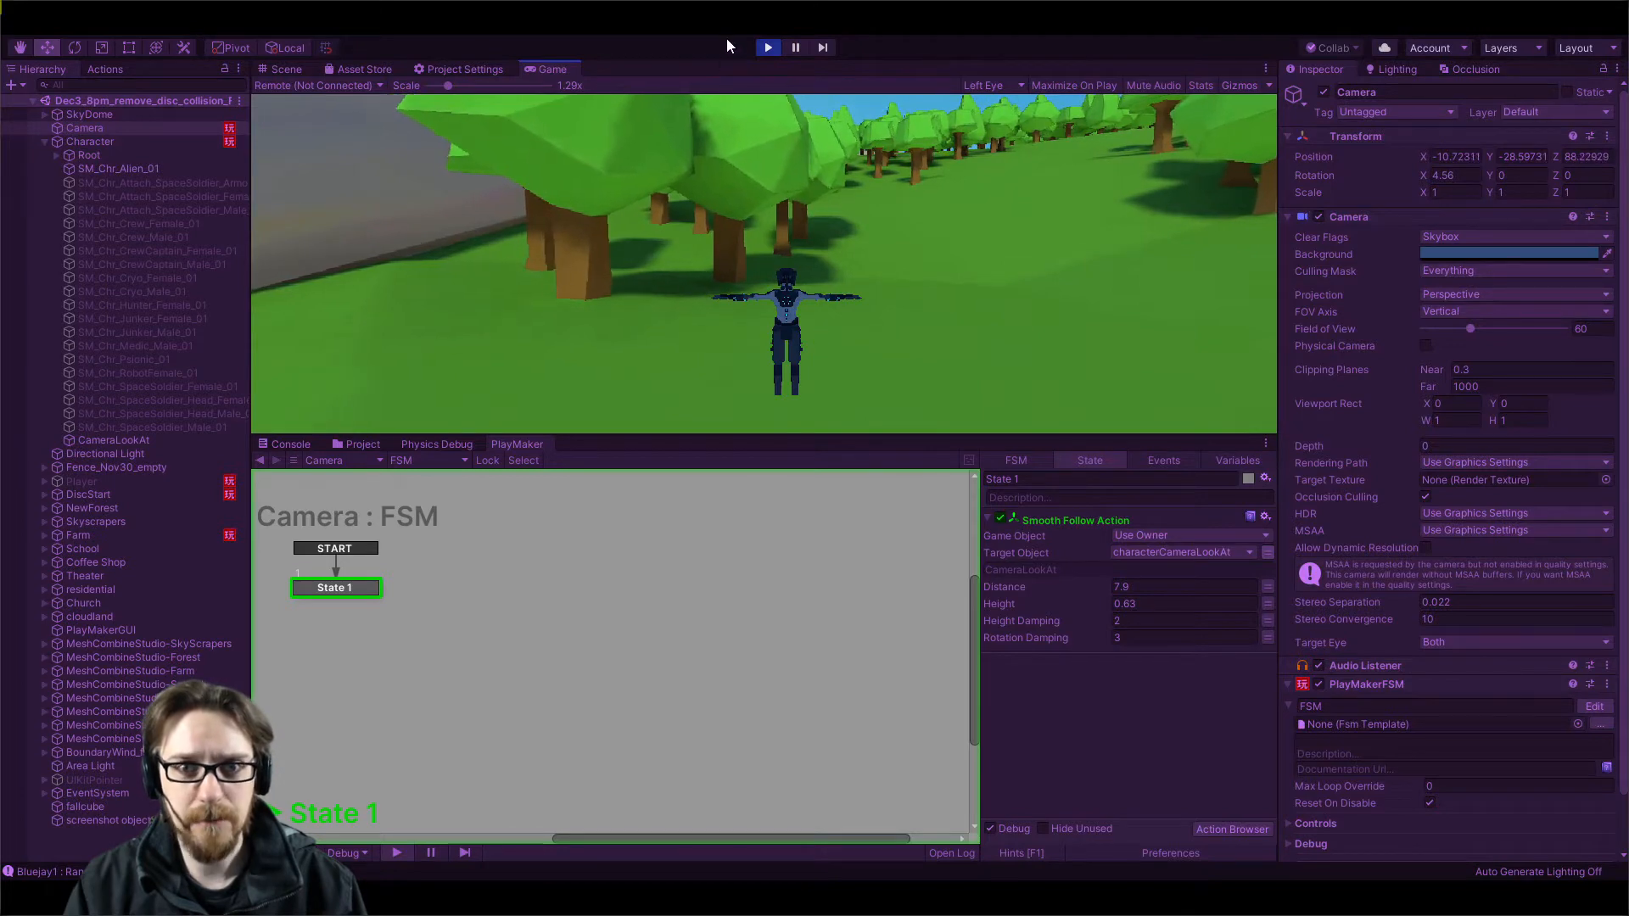
pyautogui.click(769, 47)
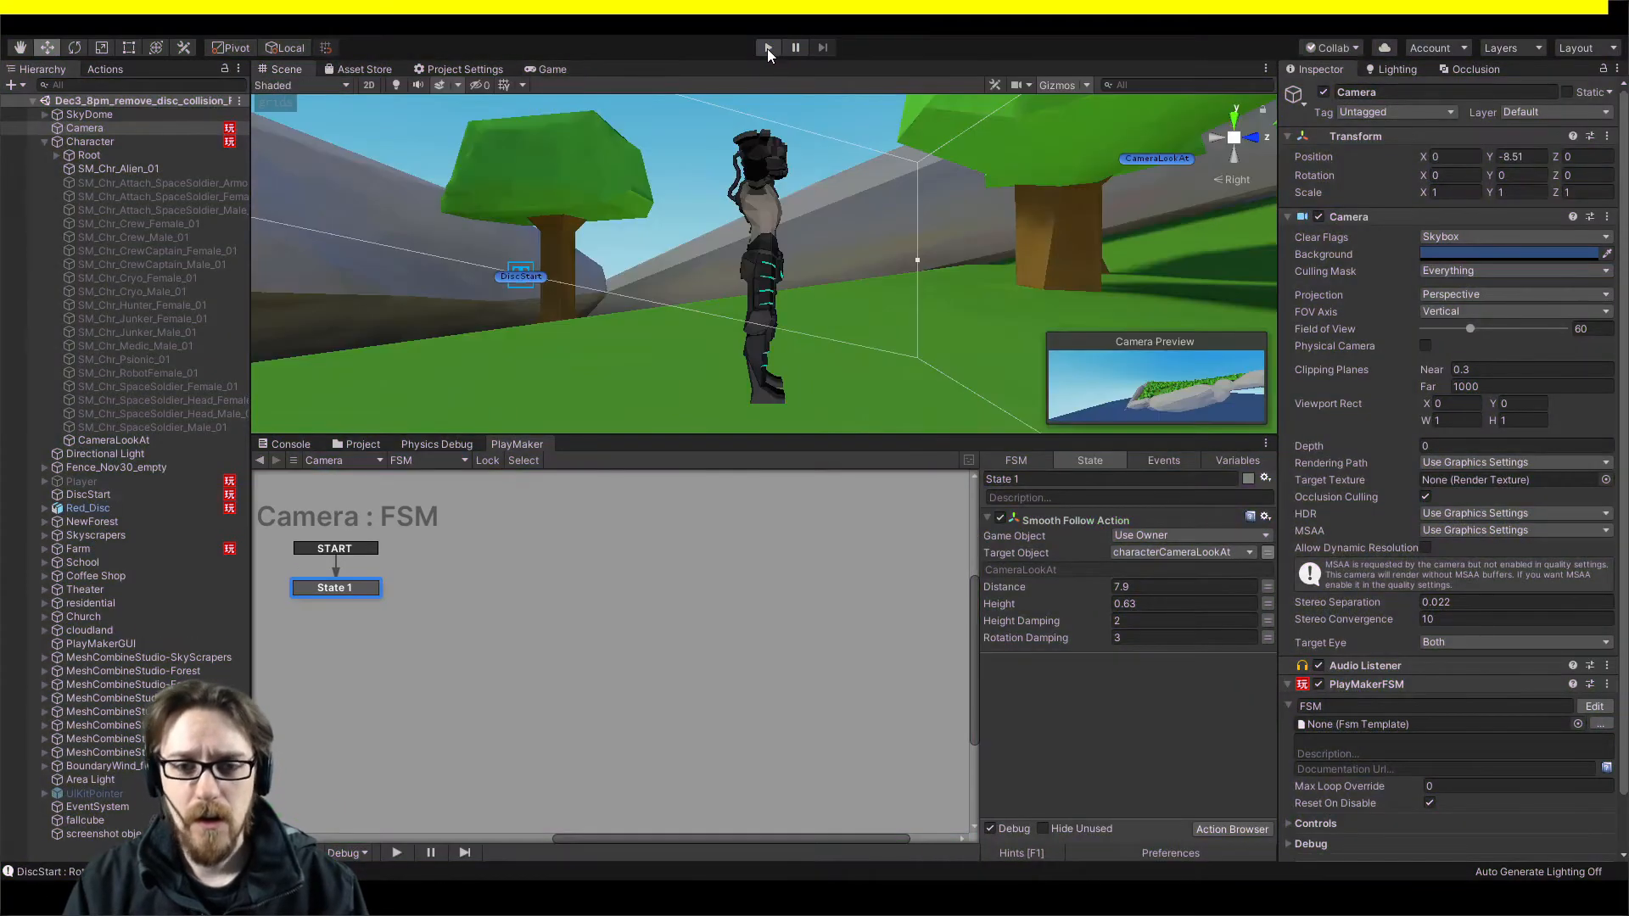
pyautogui.click(547, 69)
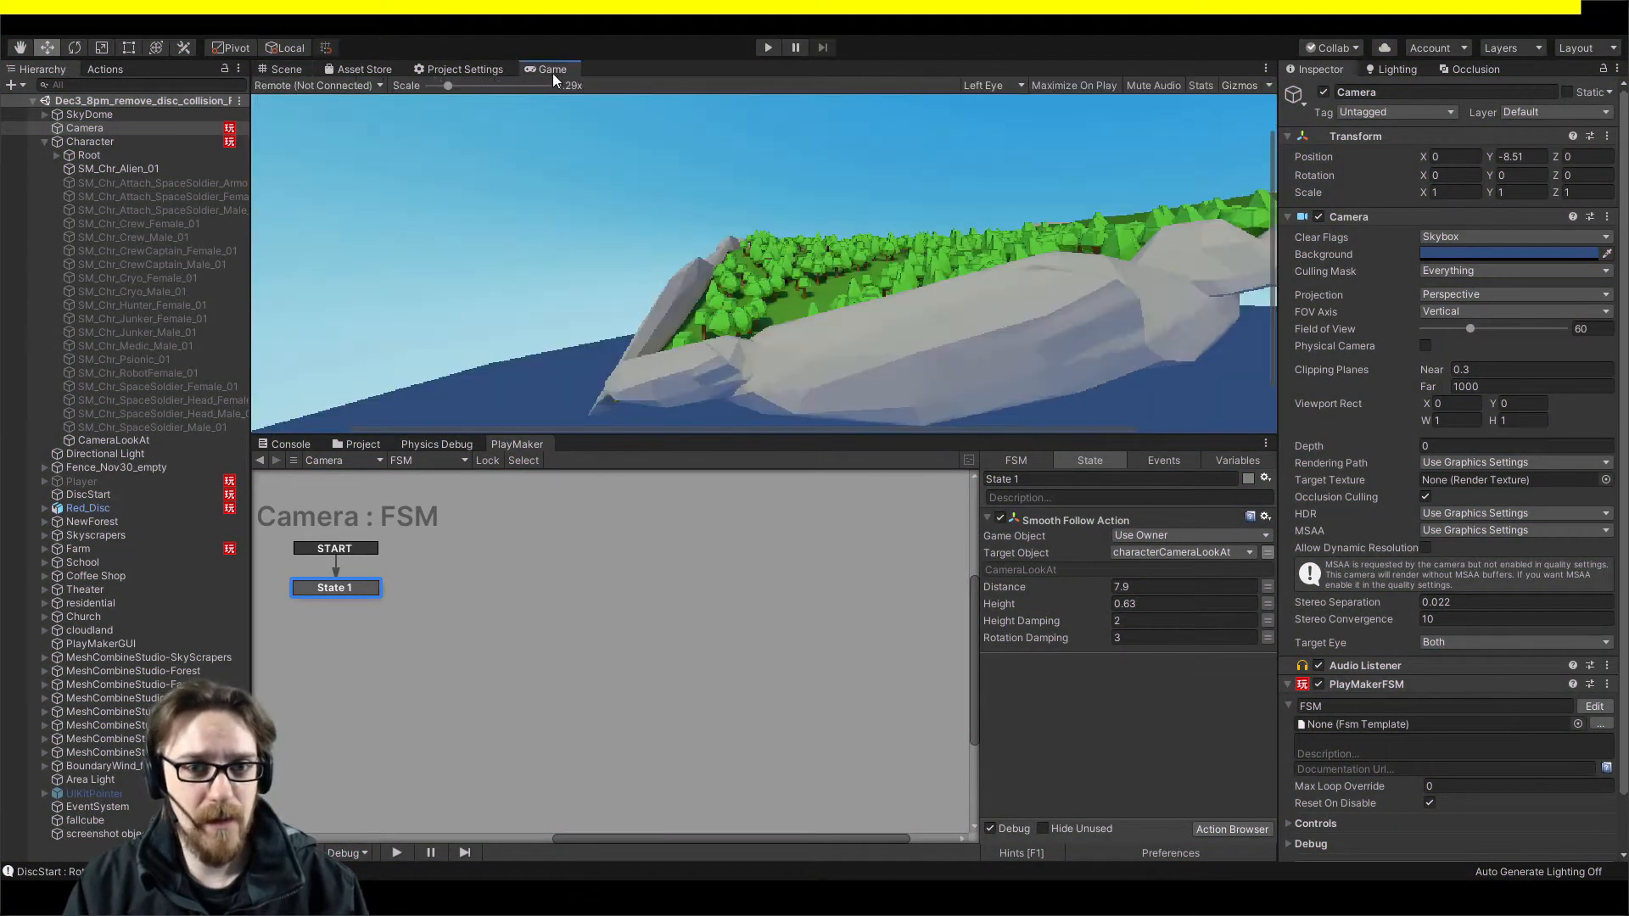
pyautogui.click(286, 69)
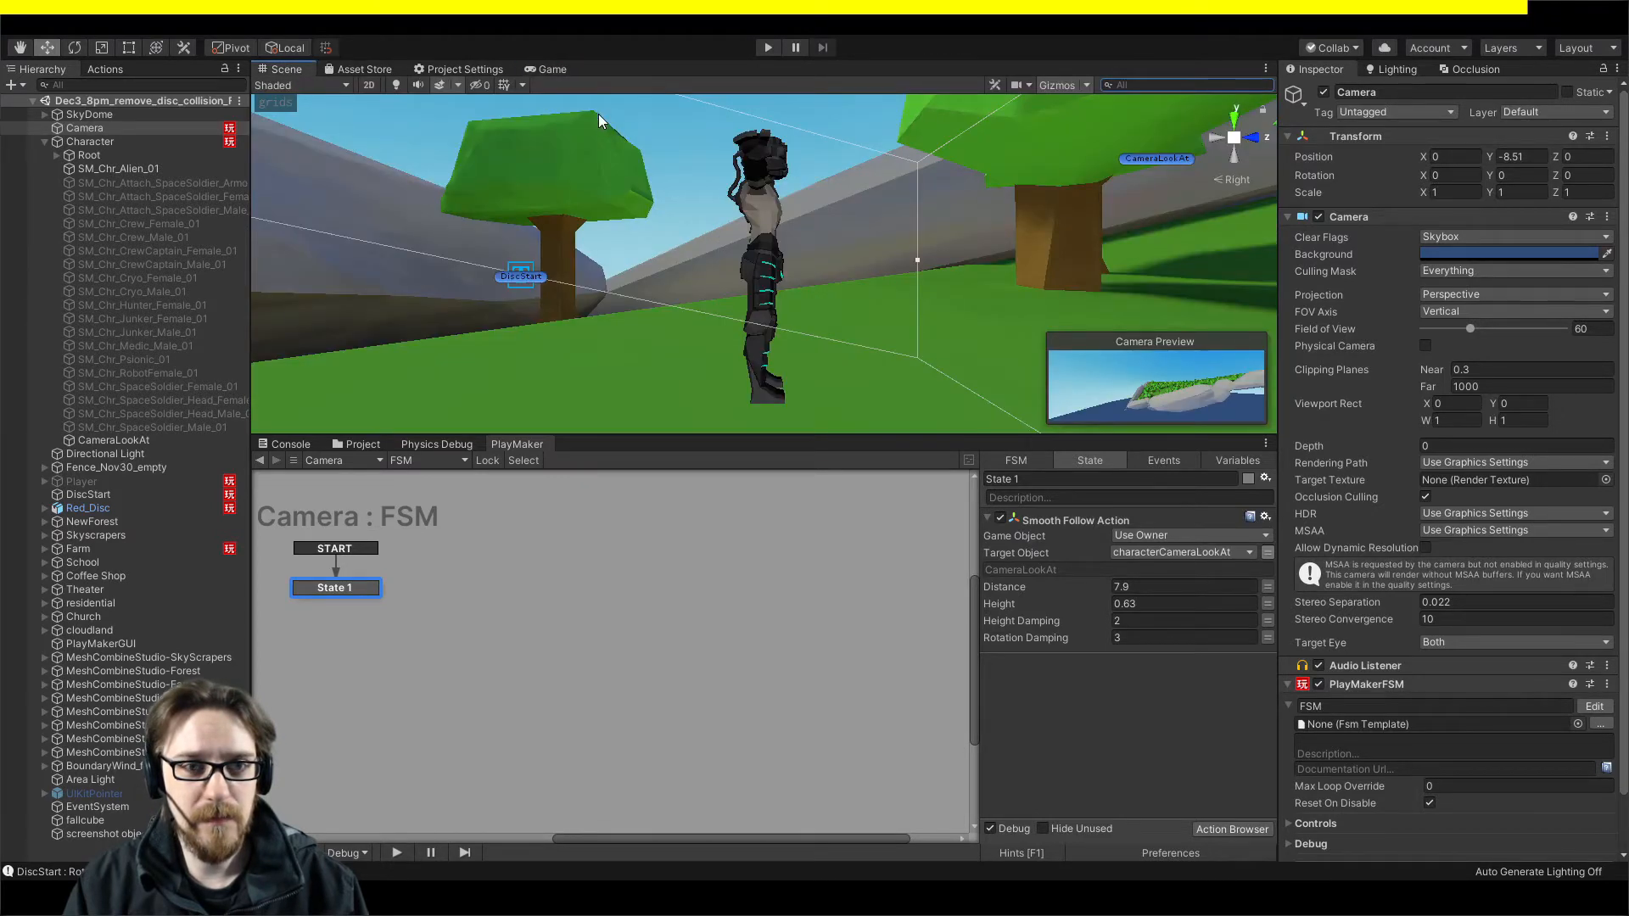
# Turn on scene lighting in the Scene view and examine how the character is lit from the front.
pyautogui.click(396, 85)
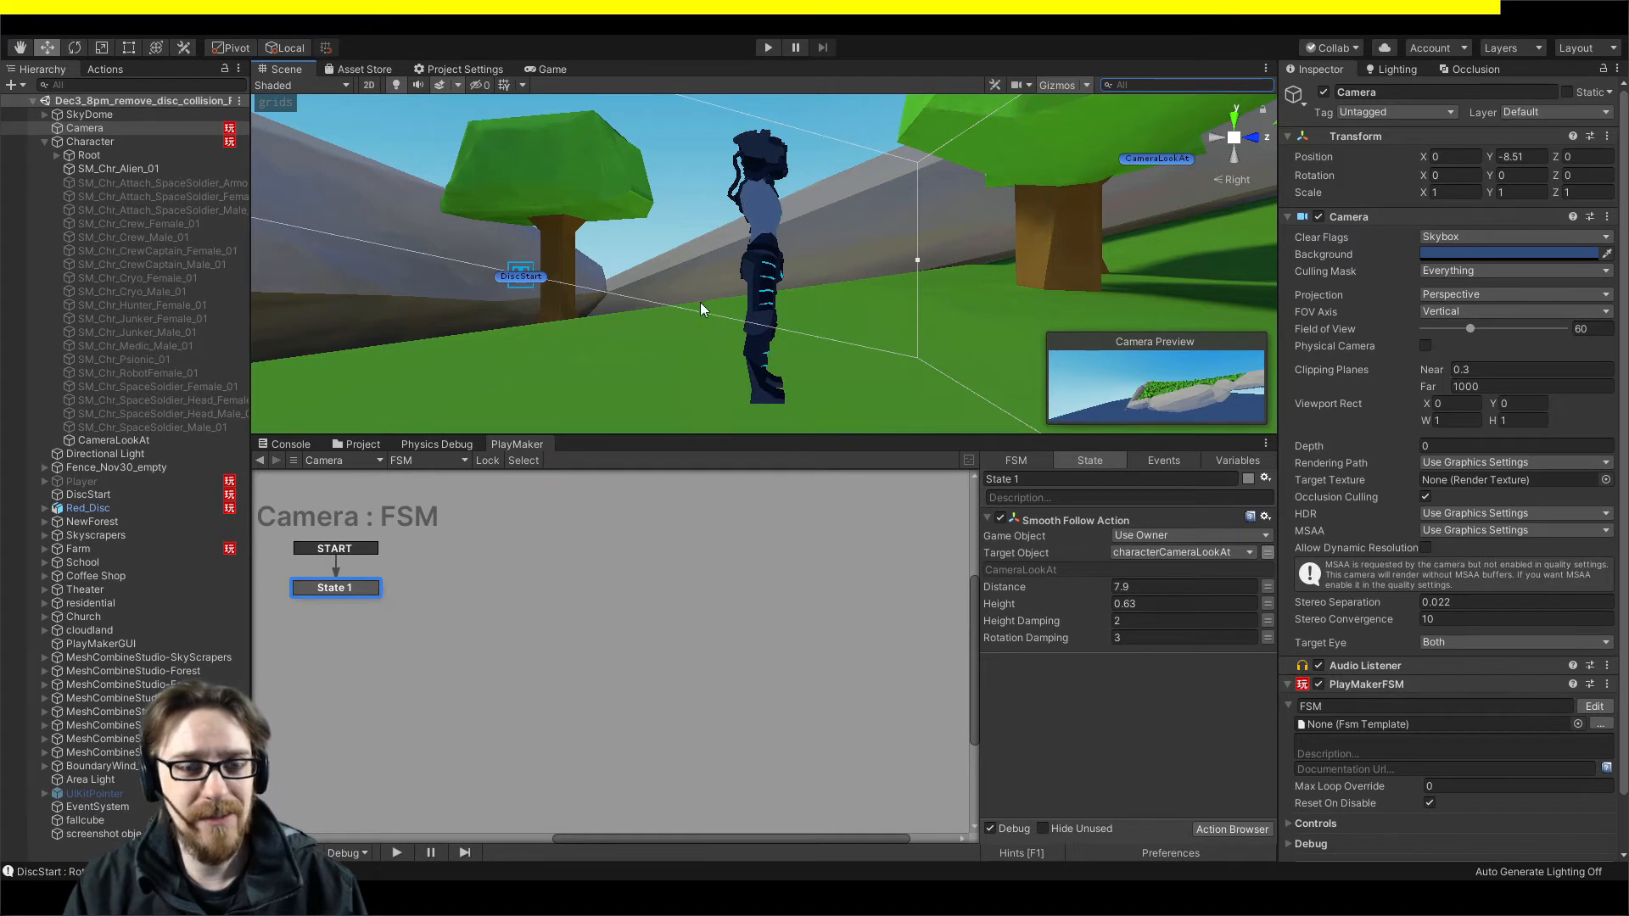
pyautogui.press('s')
pyautogui.moveTo(700, 302); pyautogui.dragTo(686, 343, button='right')
pyautogui.press('w')
pyautogui.press('s')
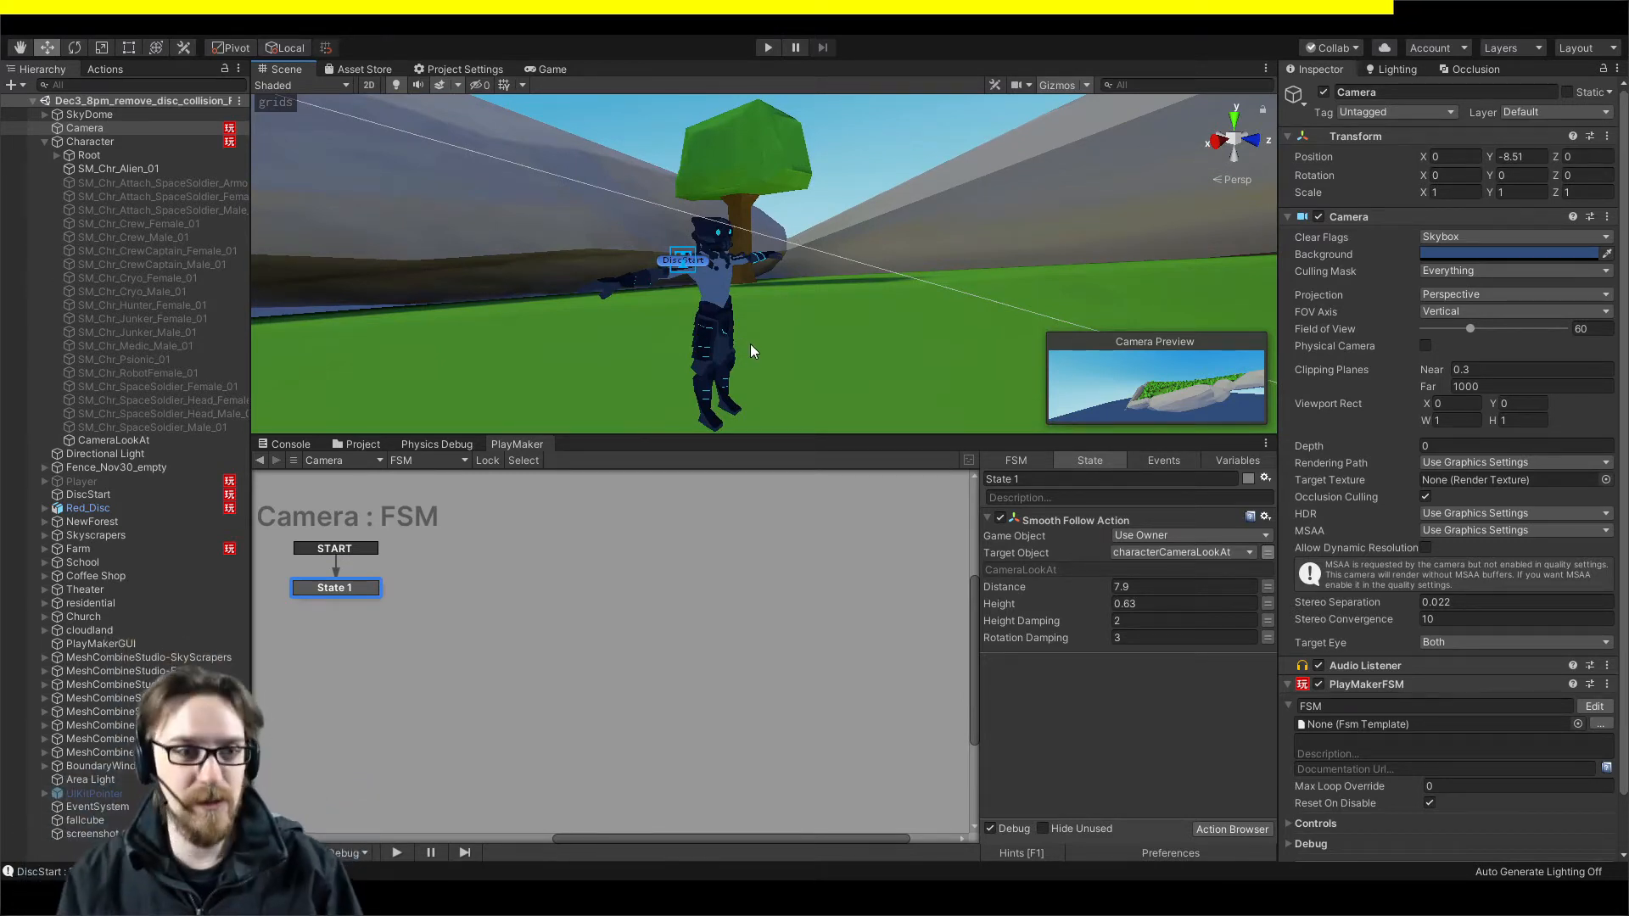
# Select and frame the SkyDome and expand its SimpleSky material to inspect the settings.
pyautogui.click(97, 116)
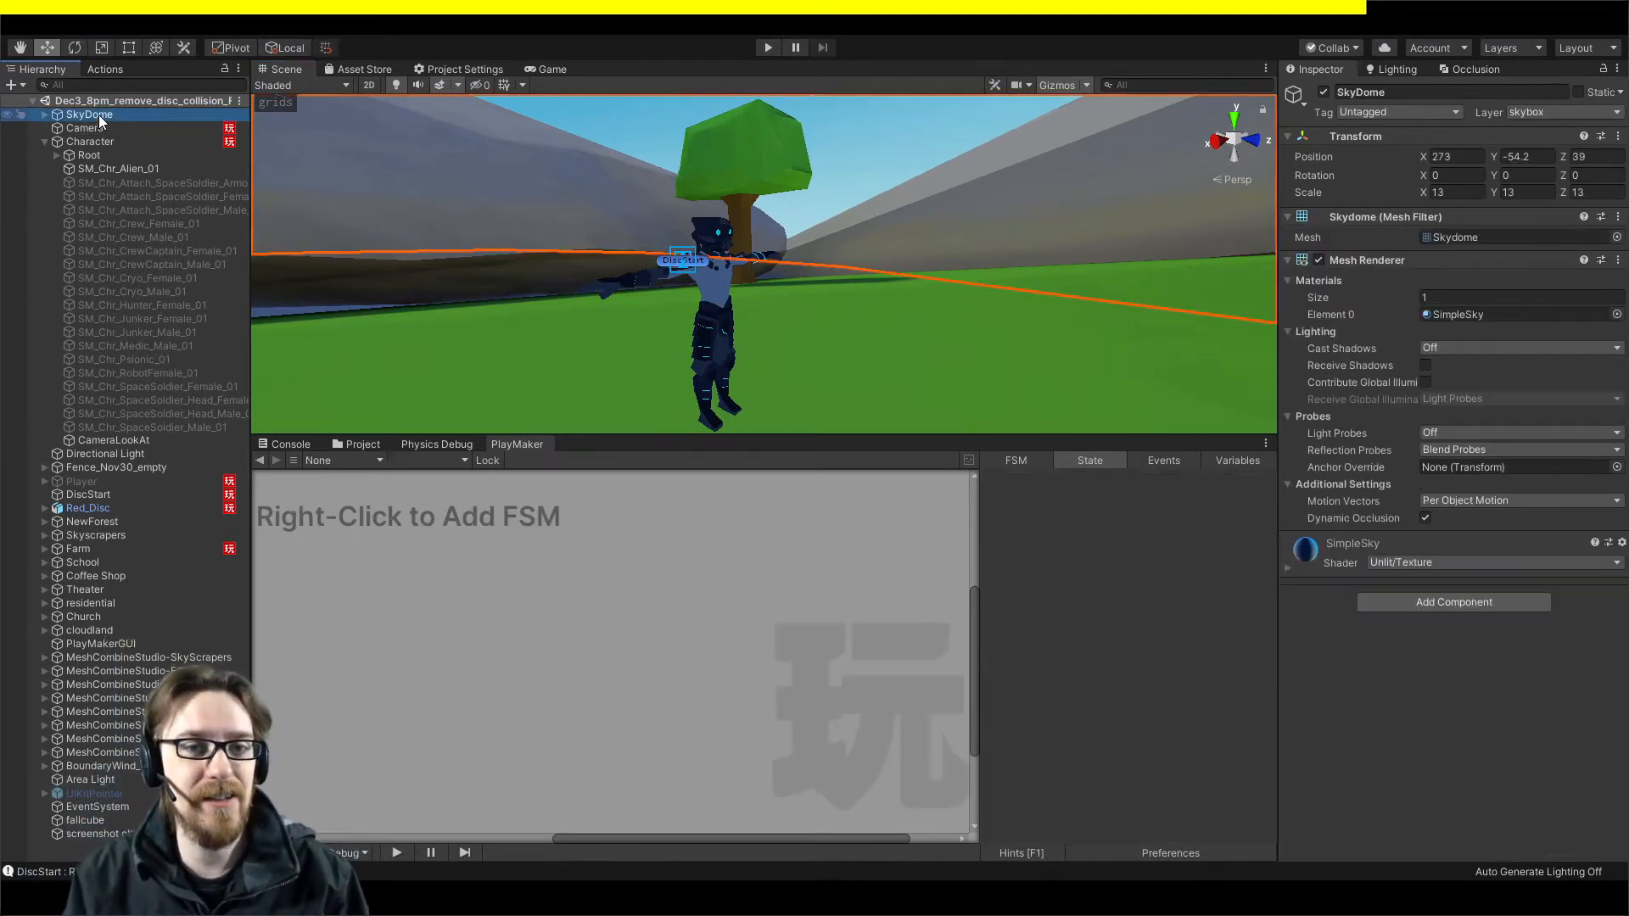
pyautogui.press('f')
pyautogui.moveTo(804, 39); pyautogui.dragTo(1166, 537, button='right')
pyautogui.click(1290, 570)
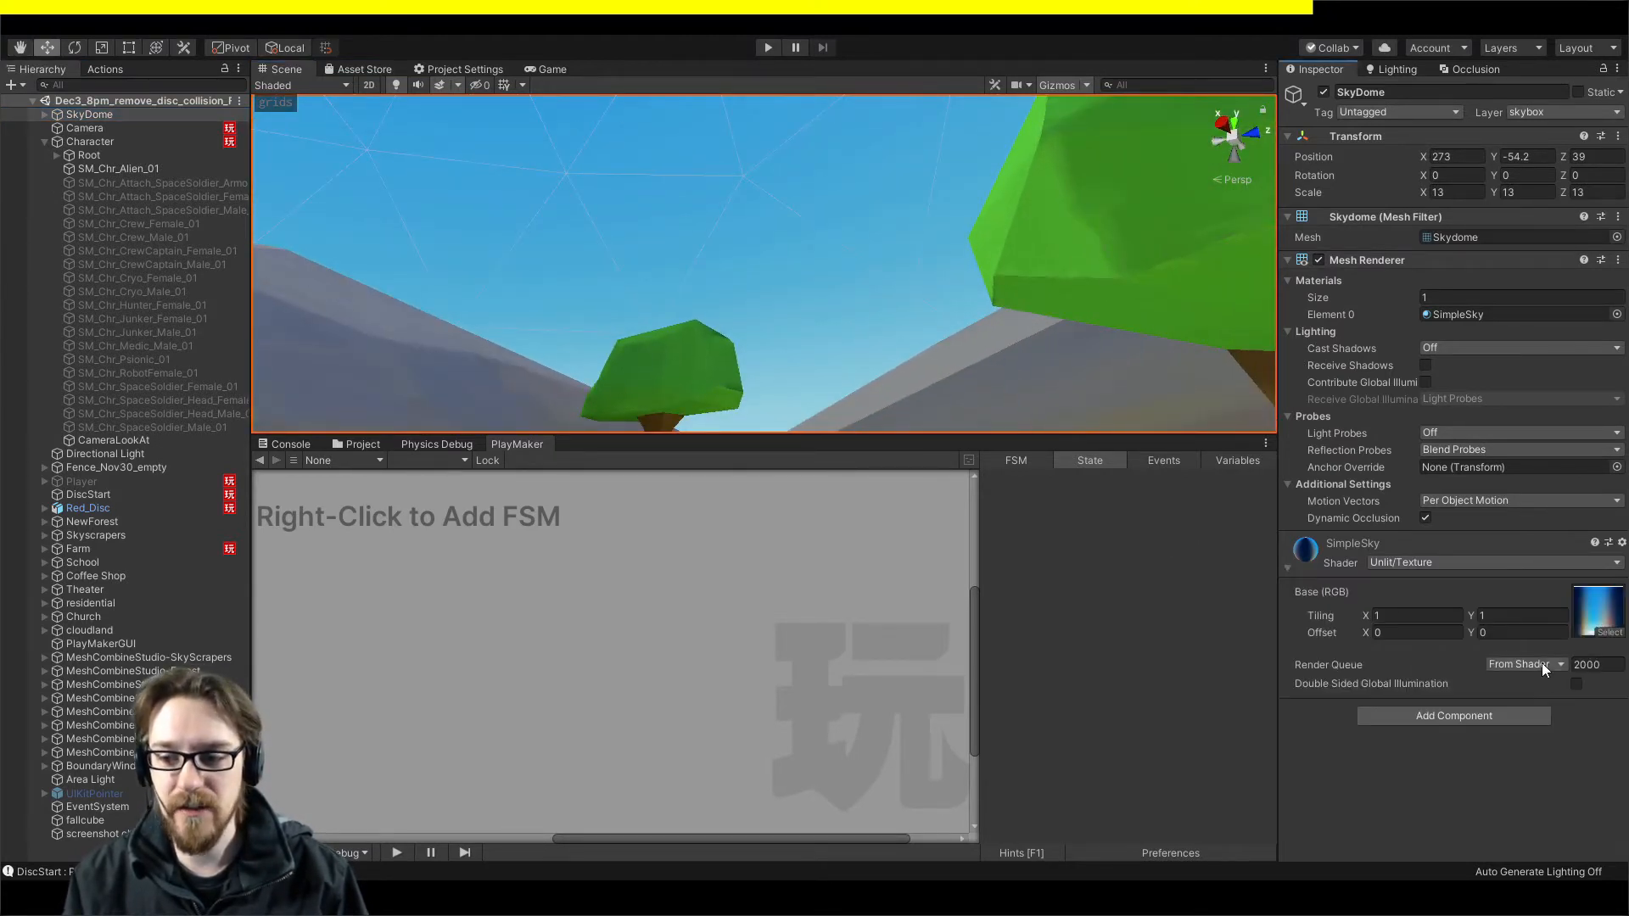
# With the character framed, set the environment lighting's ambient color to pale yellow and switch its source to Gradient.
pyautogui.click(132, 143)
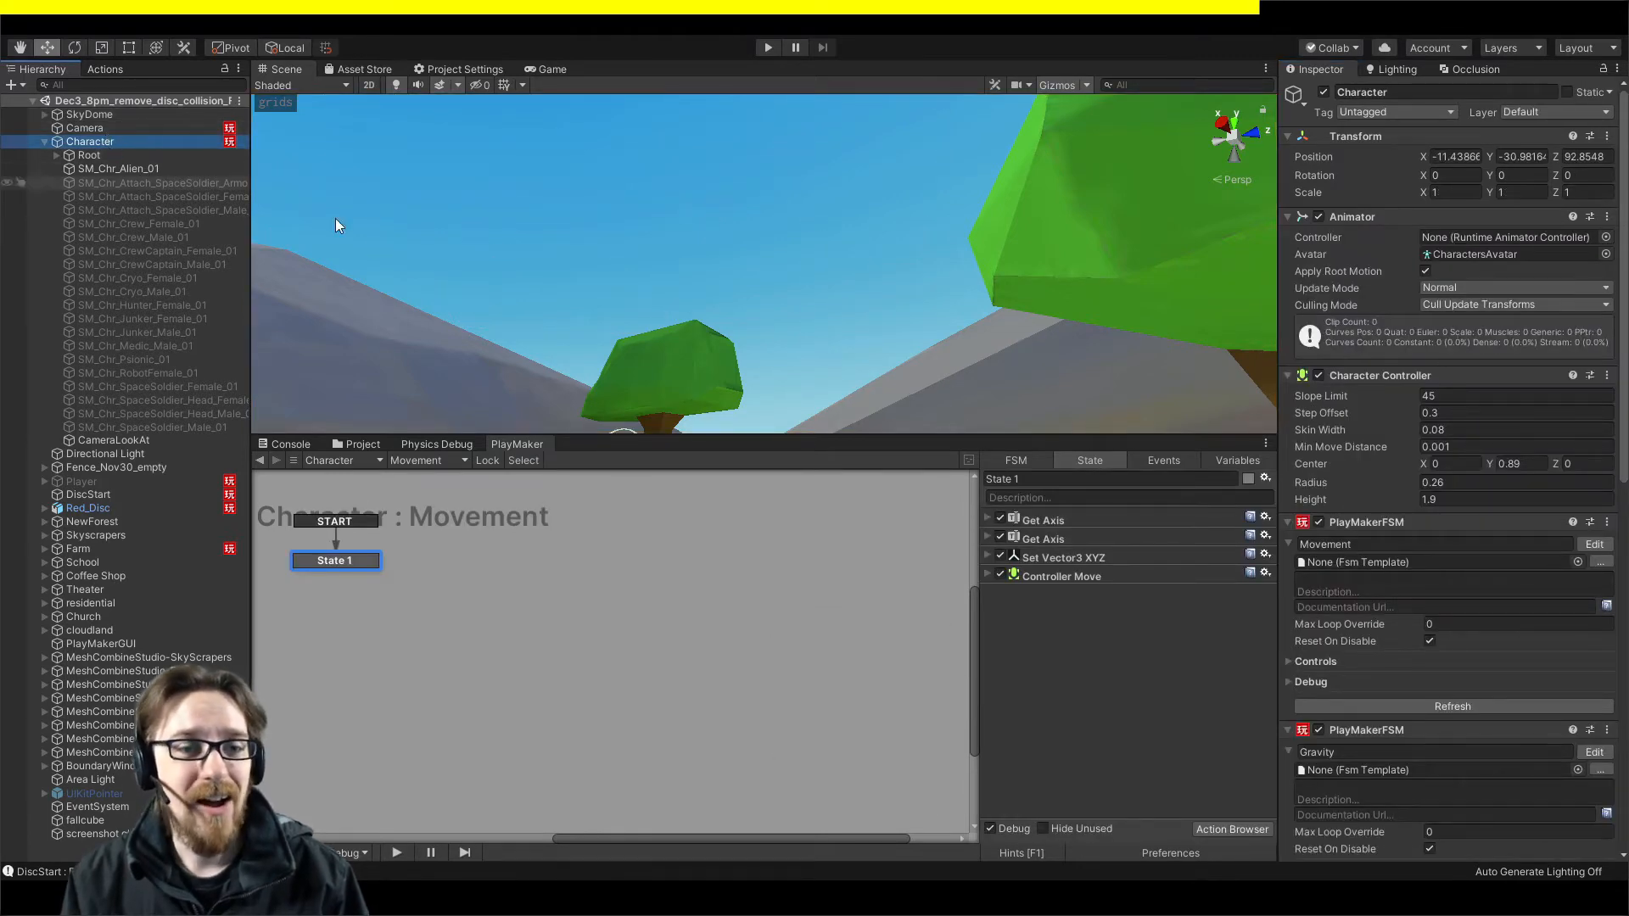
pyautogui.press('f')
pyautogui.click(790, 353)
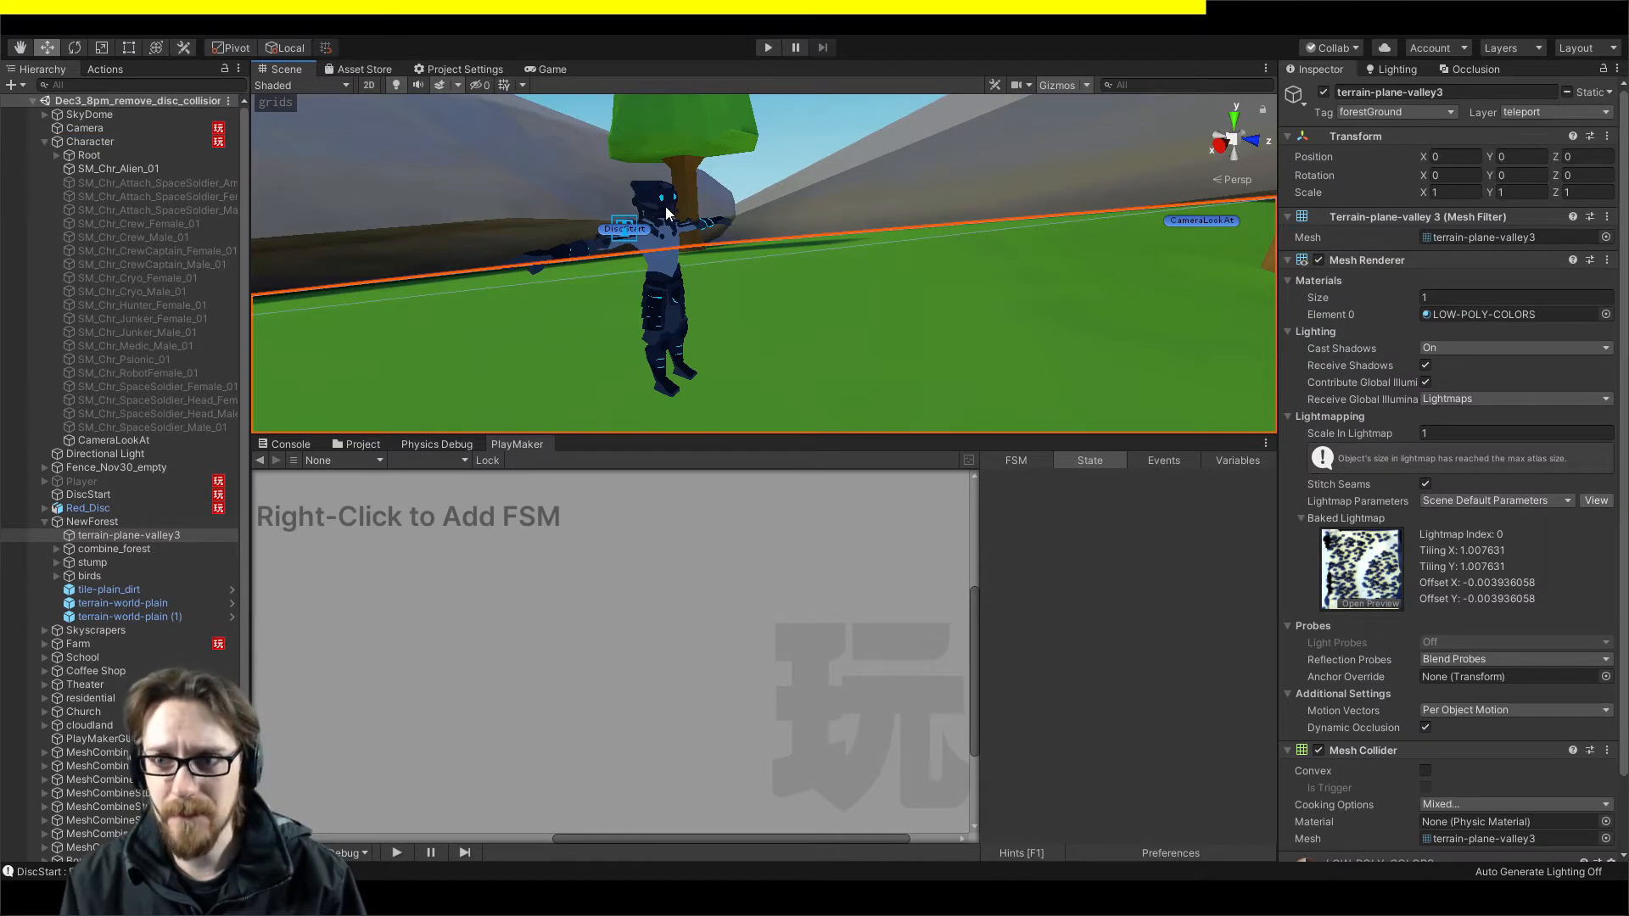
pyautogui.click(1388, 70)
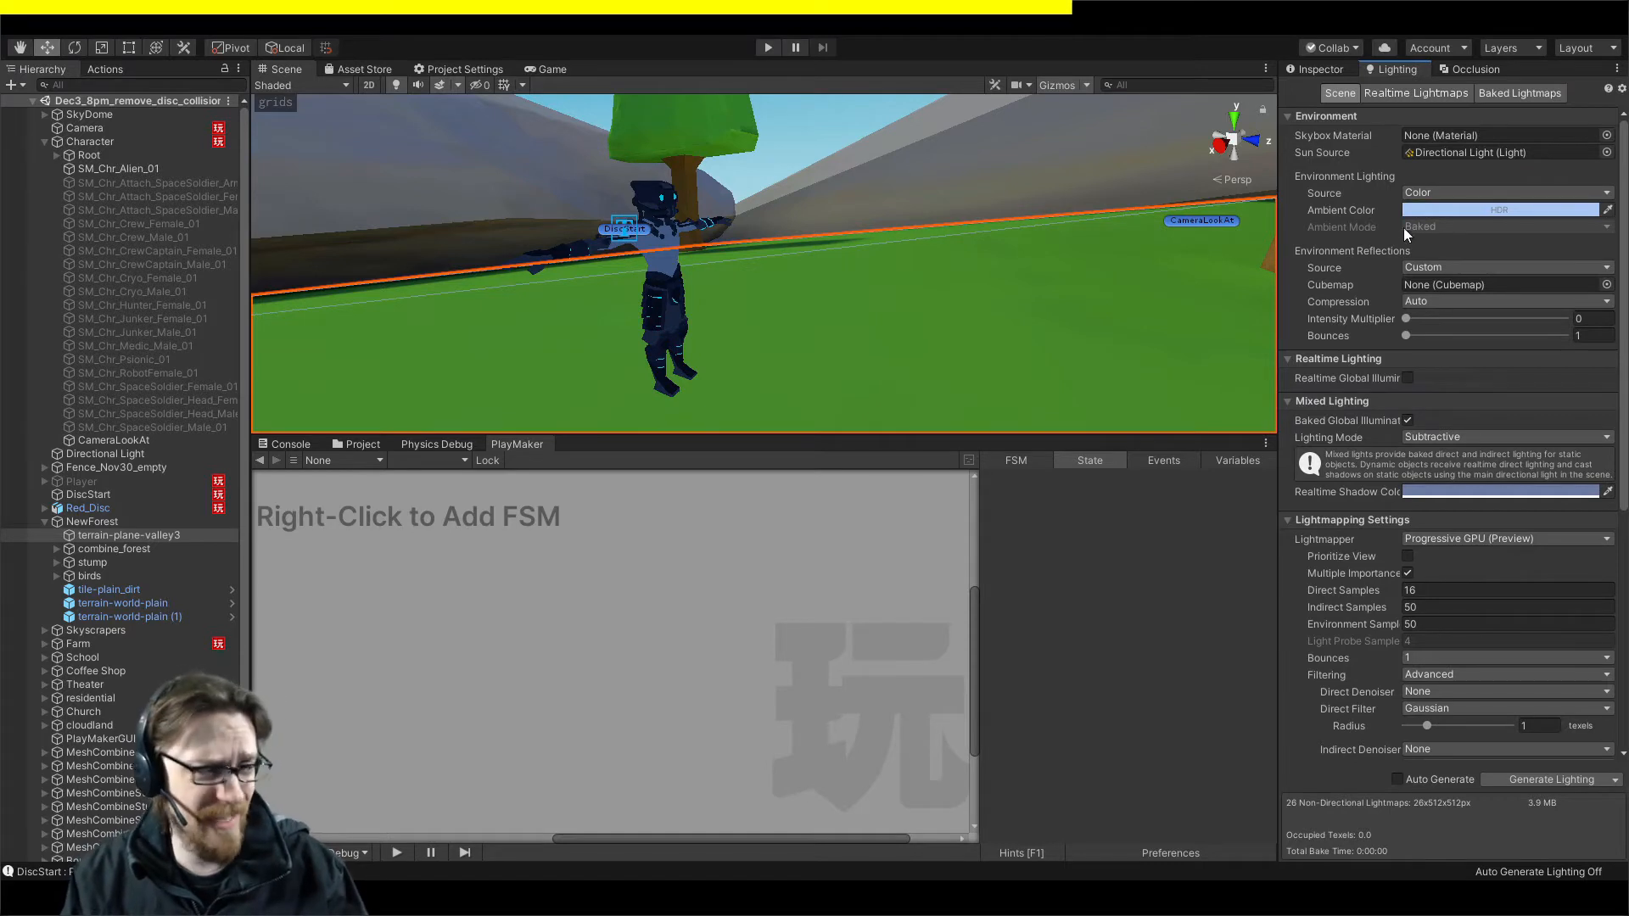
pyautogui.click(1431, 209)
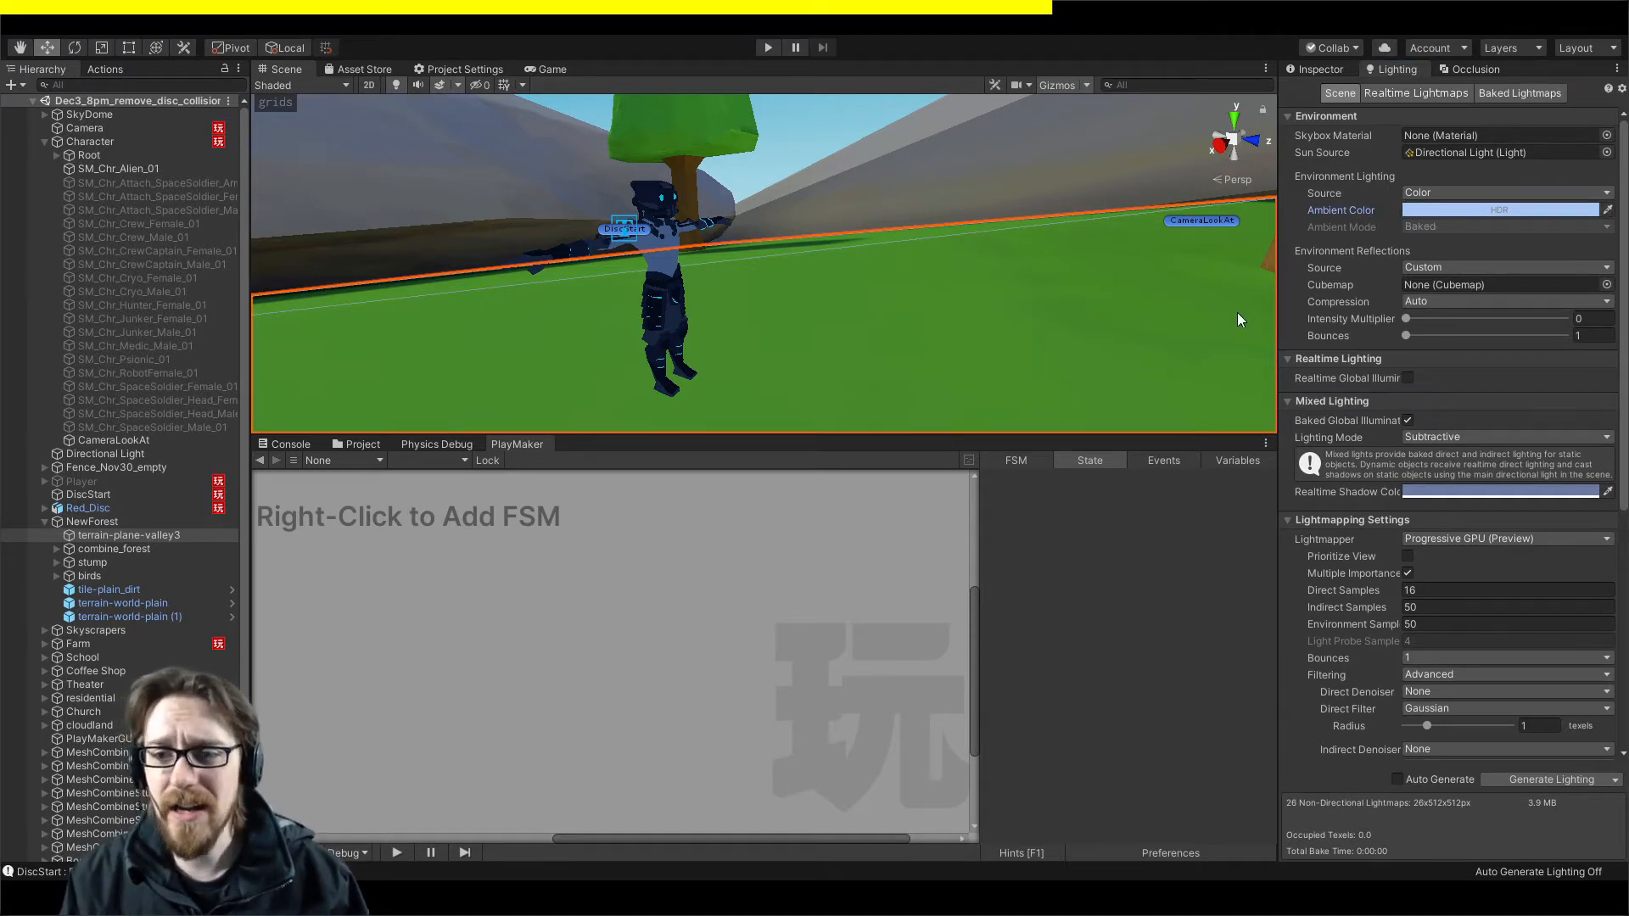
pyautogui.click(1191, 292)
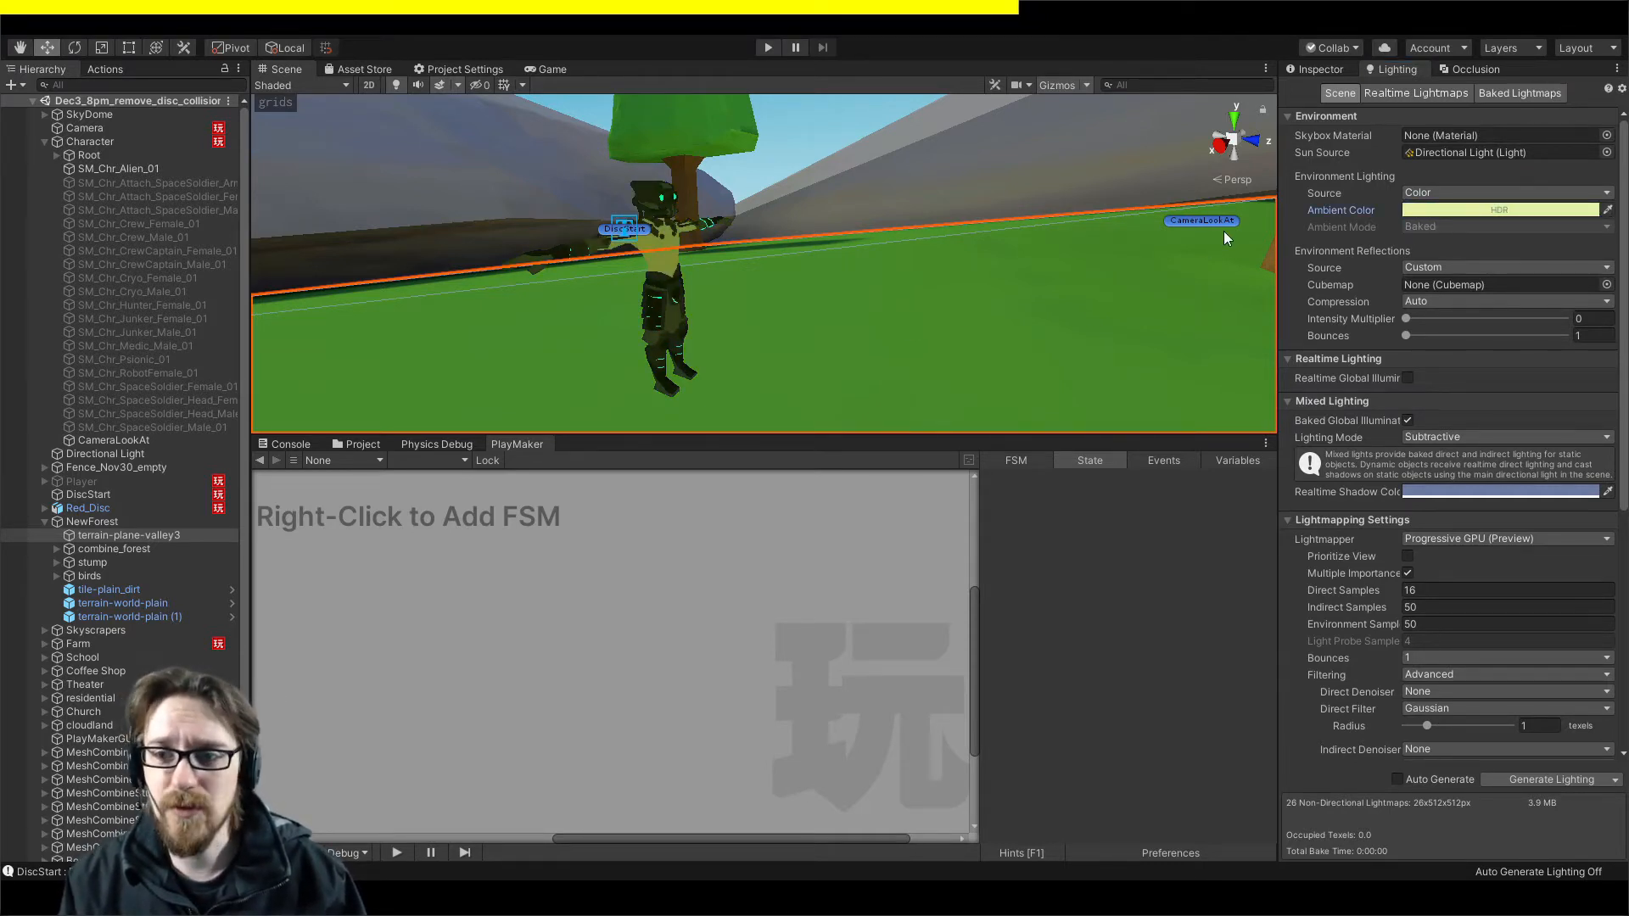
pyautogui.click(1449, 230)
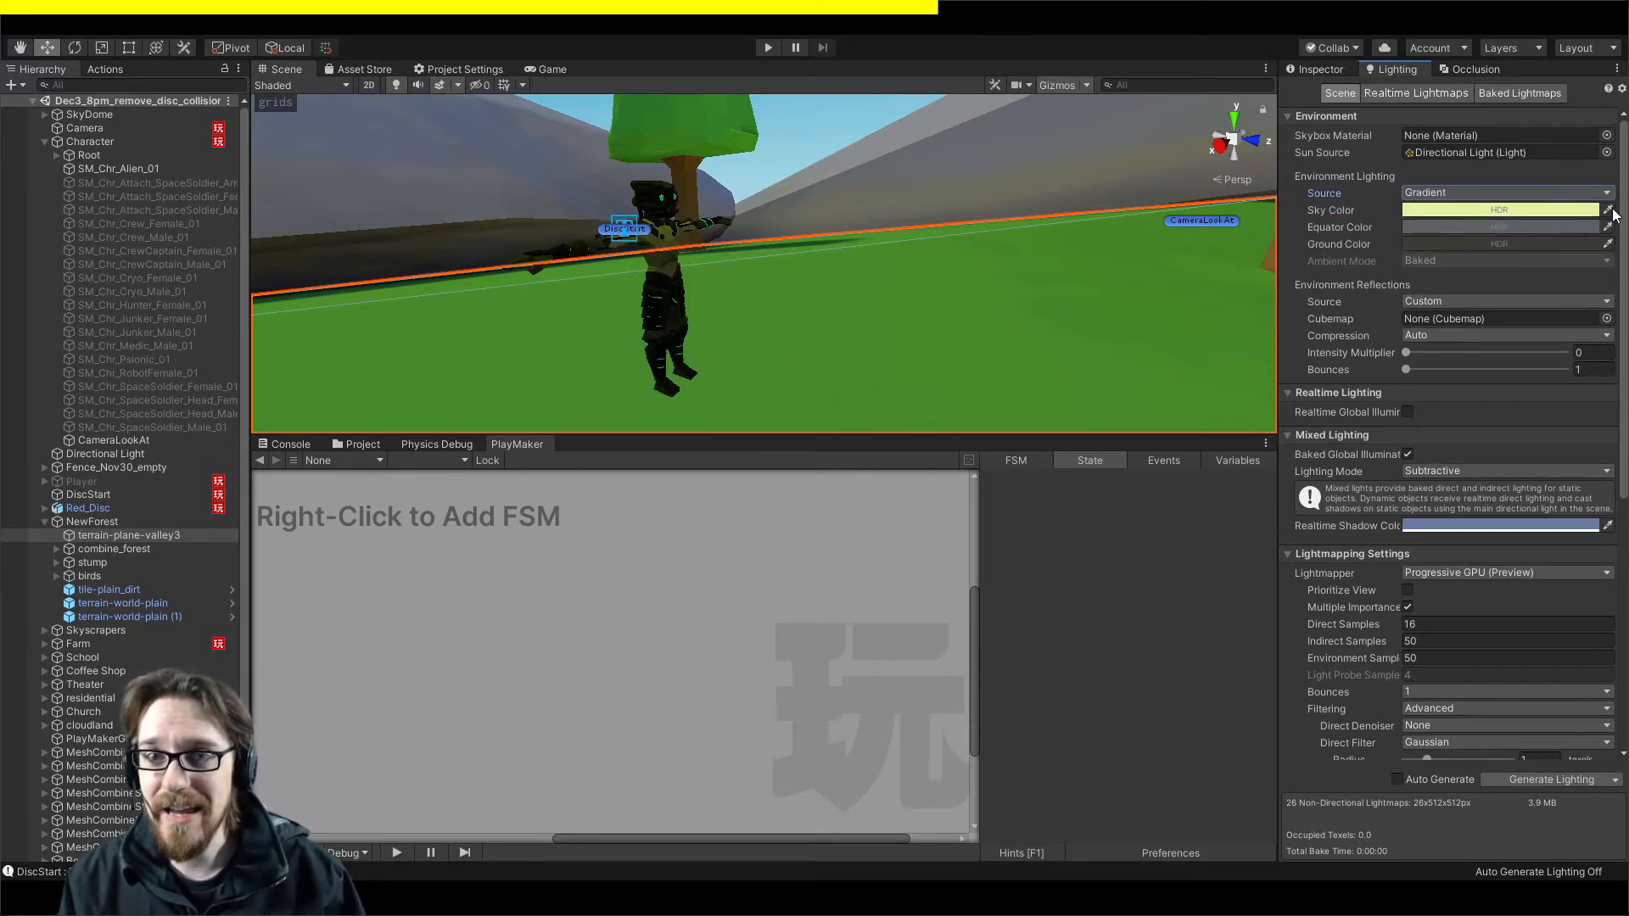
# Sample the environment gradient's Sky Color from the blue sky and its Ground Color from the green terrain.
pyautogui.moveTo(1011, 327); pyautogui.dragTo(951, 34, button='right')
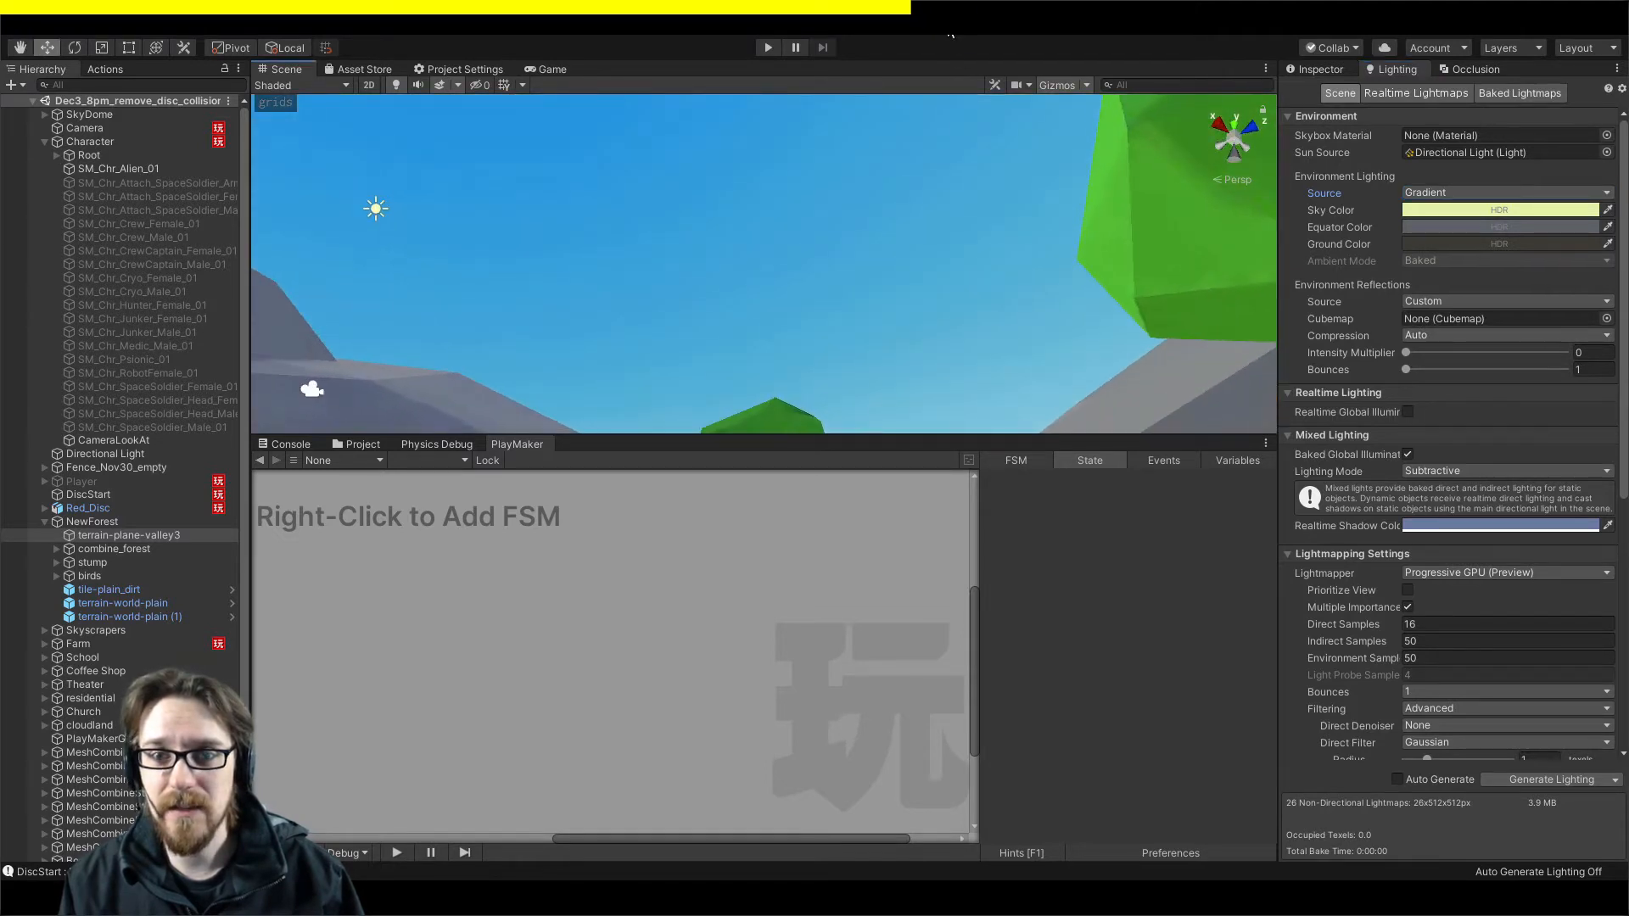
pyautogui.click(1607, 211)
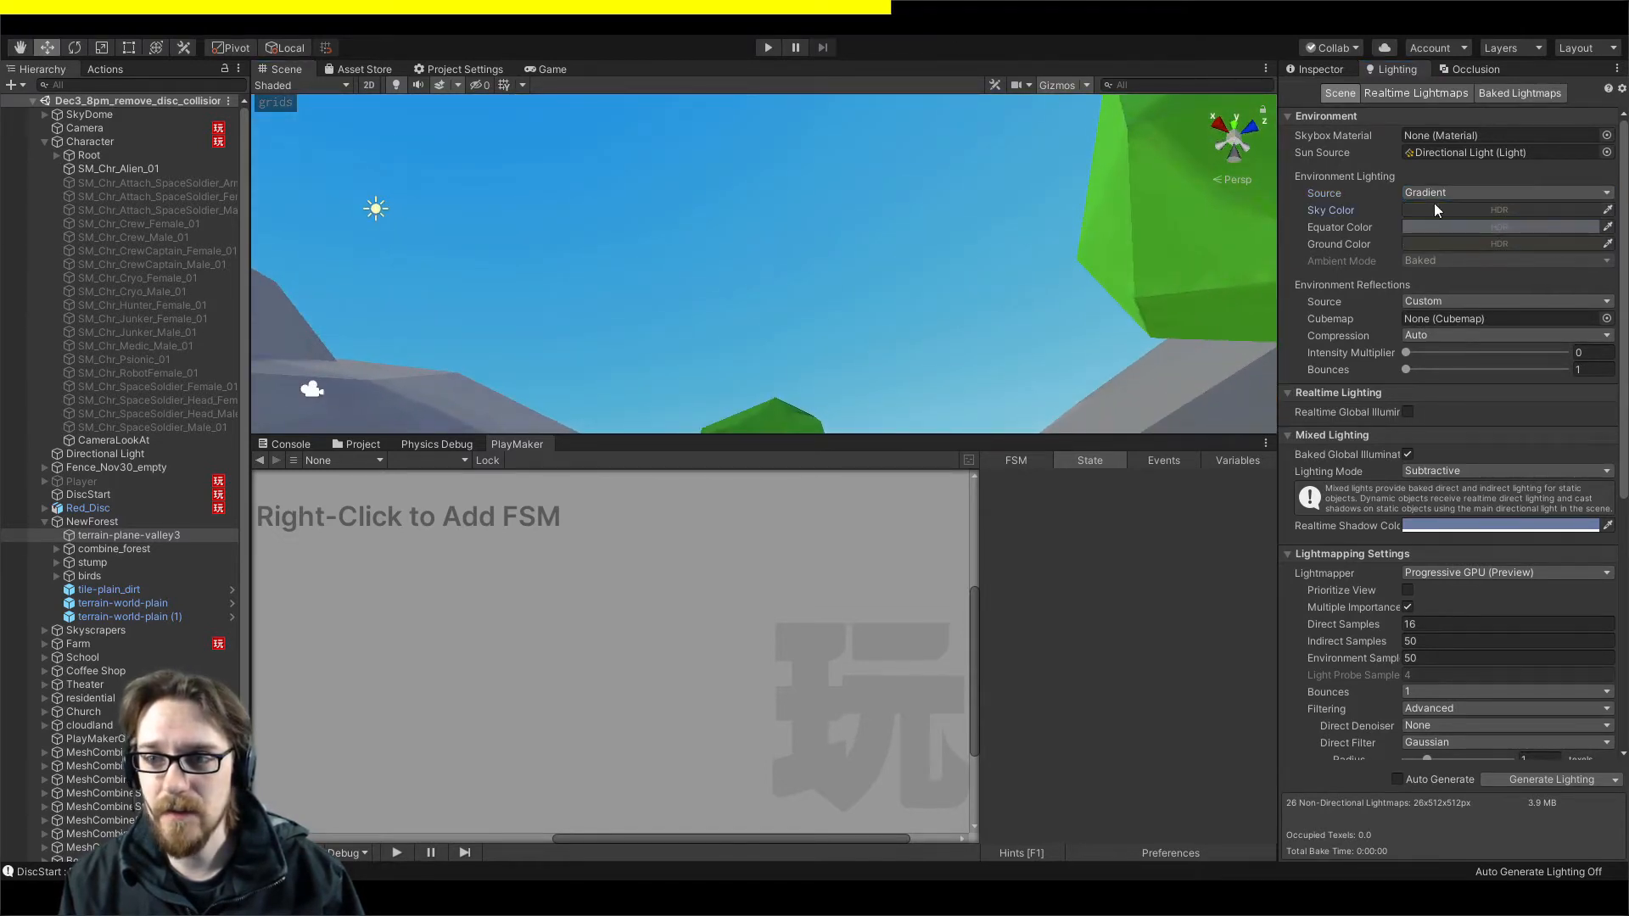
pyautogui.click(685, 147)
pyautogui.moveTo(993, 265); pyautogui.dragTo(1006, 534, button='right')
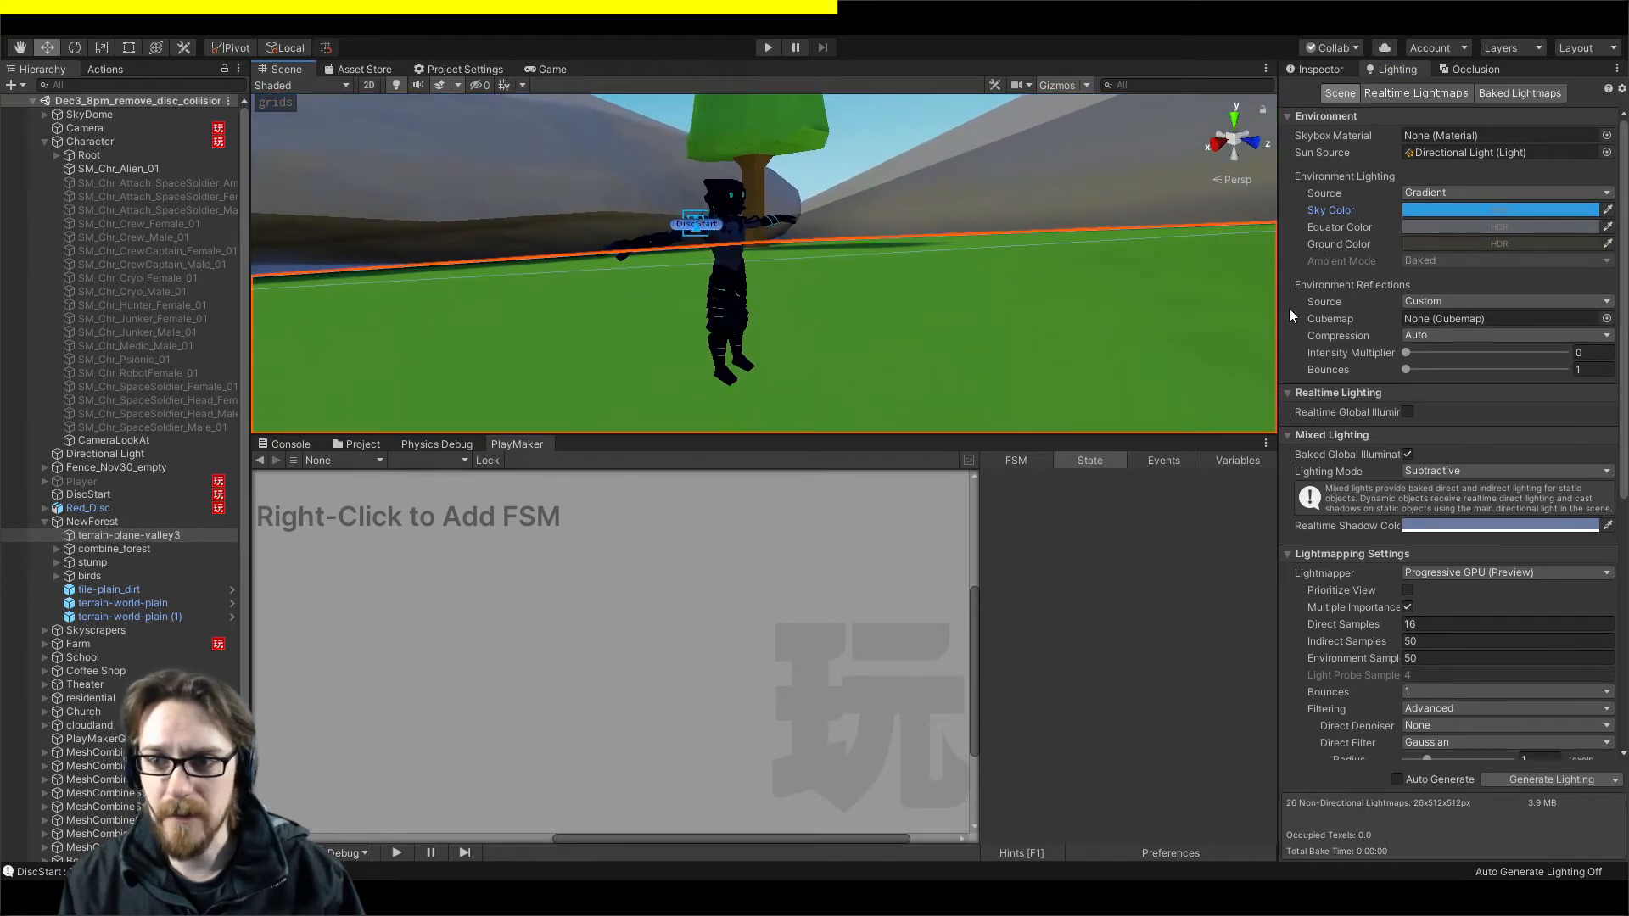
pyautogui.click(1607, 244)
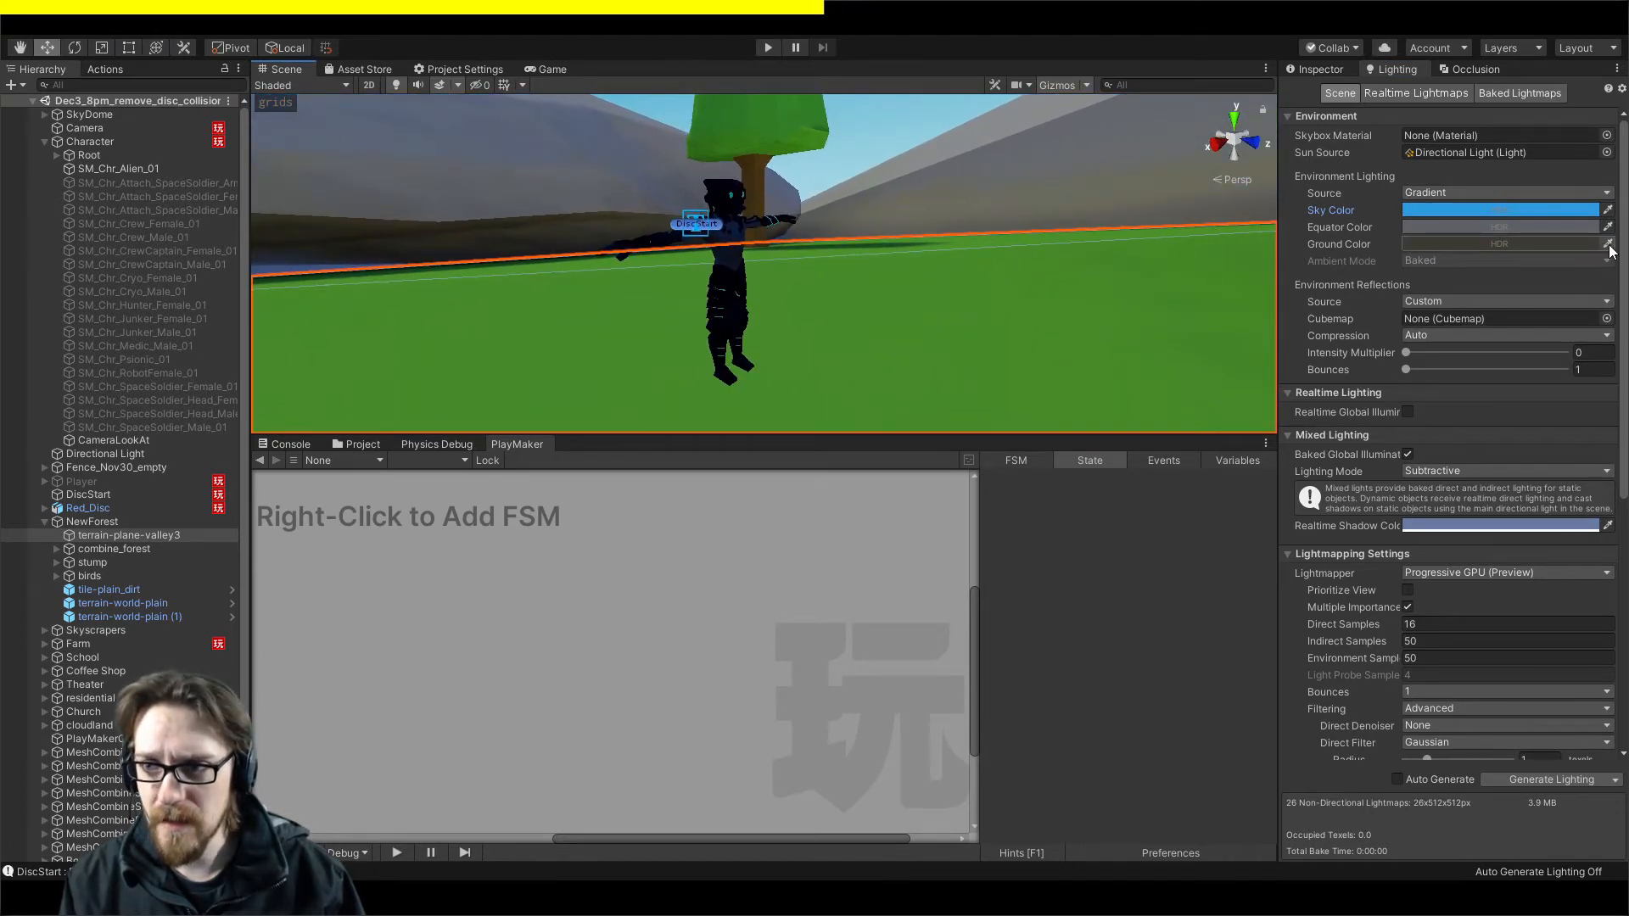
pyautogui.click(1083, 334)
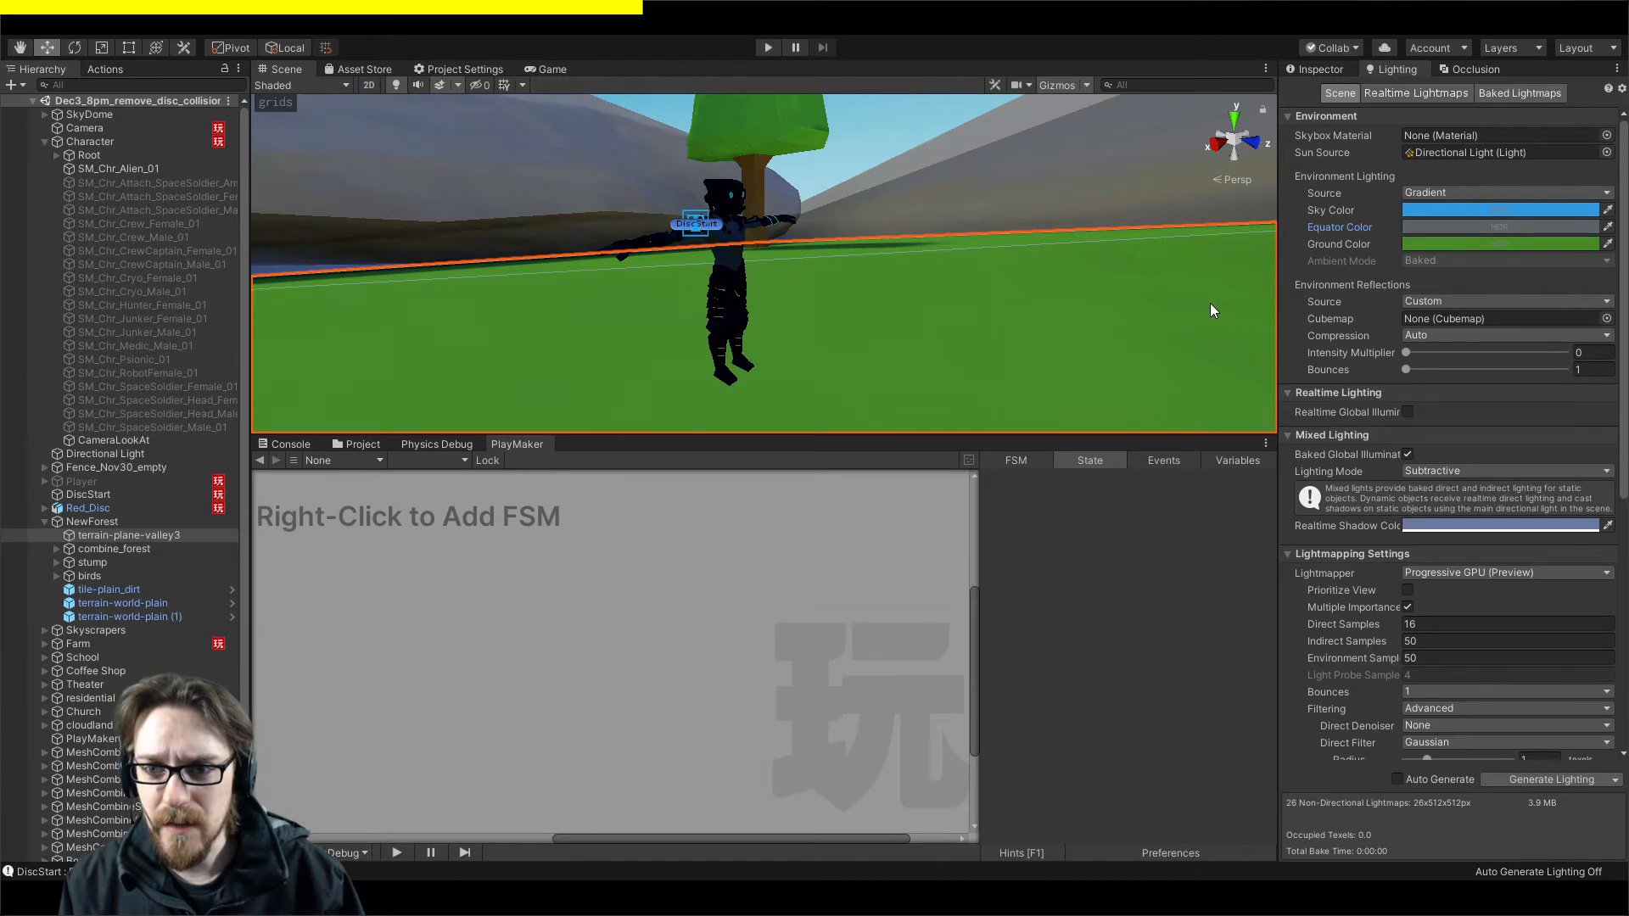
# Set the environment gradient's Equator Color to white to brighten the character.
pyautogui.moveTo(1139, 379); pyautogui.dragTo(1121, 314)
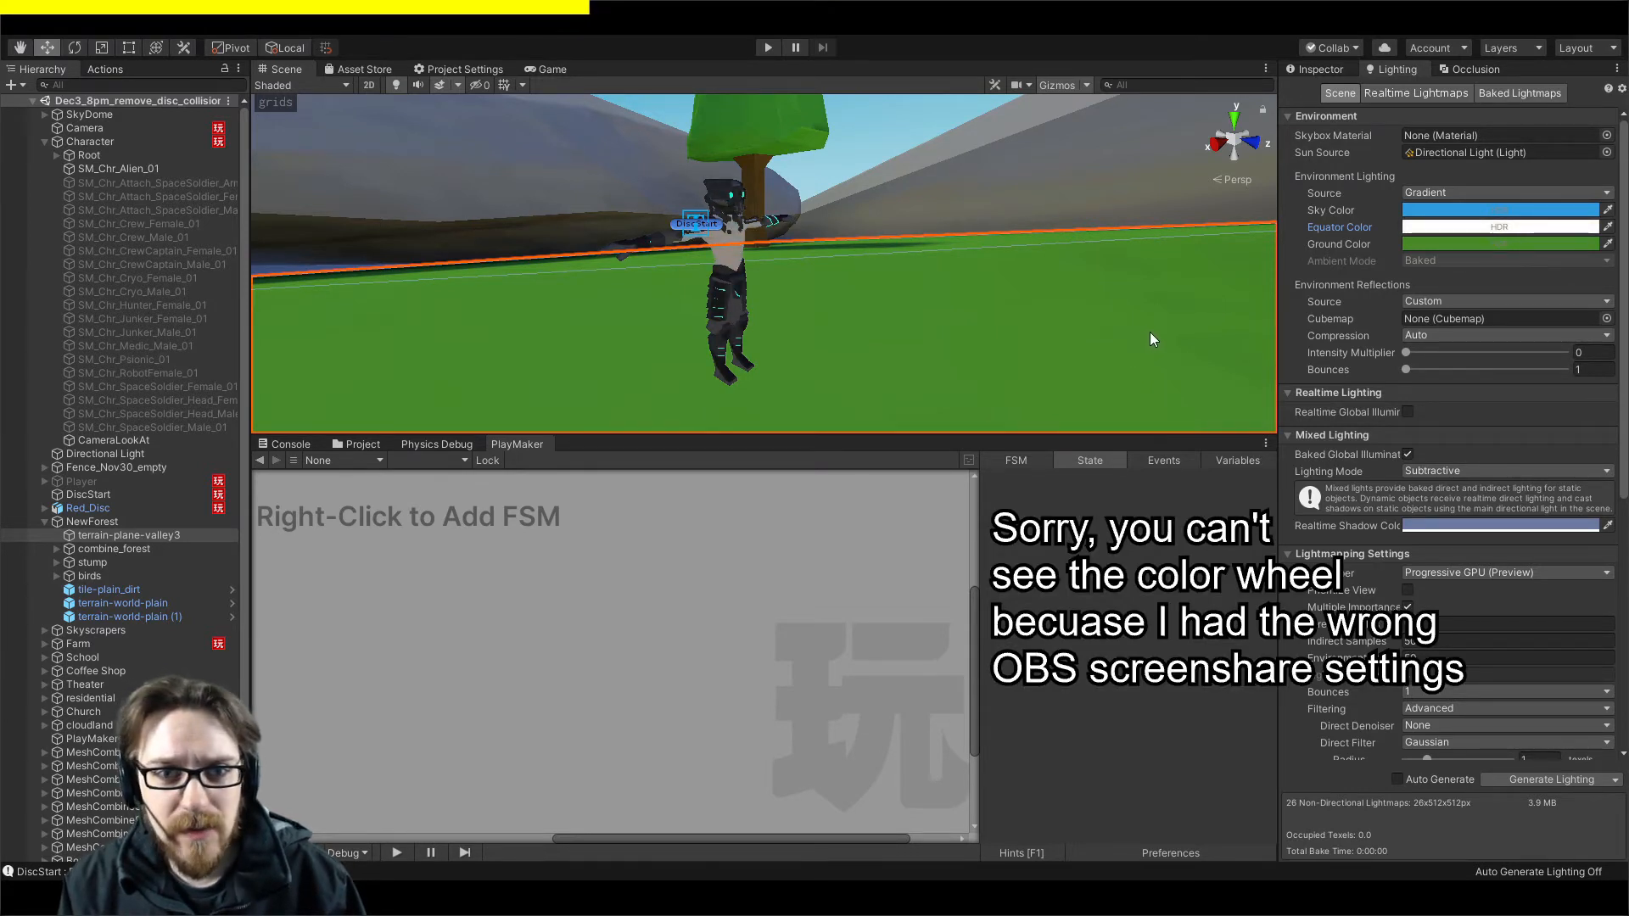
pyautogui.click(1147, 334)
pyautogui.moveTo(1150, 327)
pyautogui.mouseDown()
pyautogui.moveTo(1176, 341)
pyautogui.moveTo(1154, 341)
pyautogui.moveTo(1158, 374)
pyautogui.moveTo(1151, 325)
pyautogui.mouseUp()
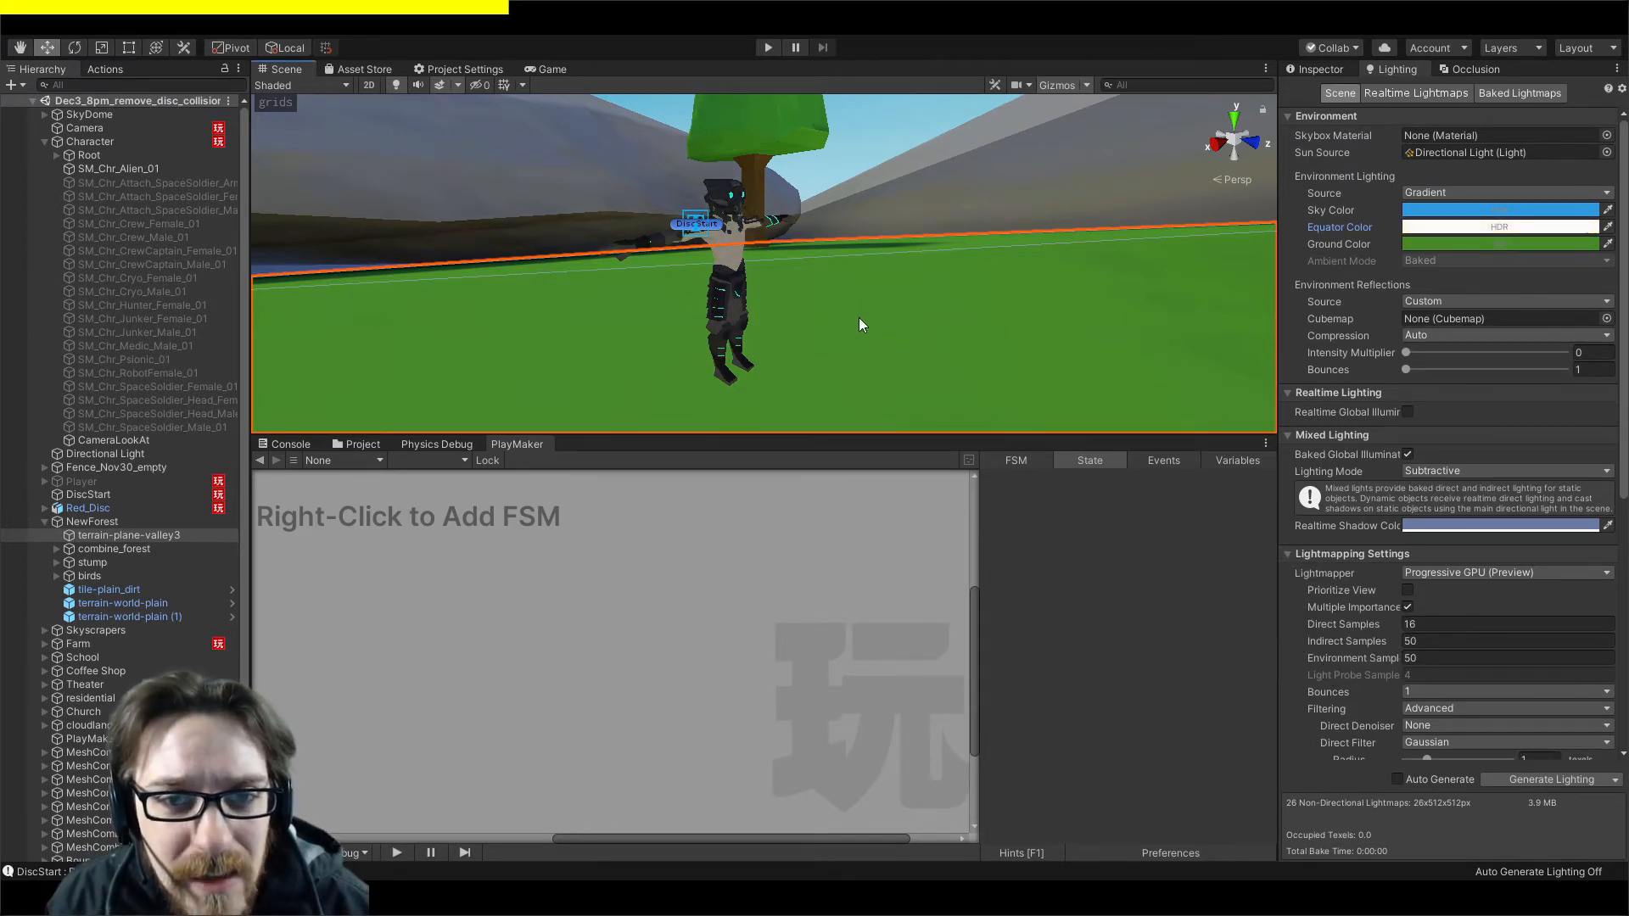
# Examine the character's torso up close, comparing its look with scene lighting off and on.
pyautogui.moveTo(859, 319); pyautogui.dragTo(777, 347, button='right')
pyautogui.press('w')
pyautogui.press('s')
pyautogui.press('a')
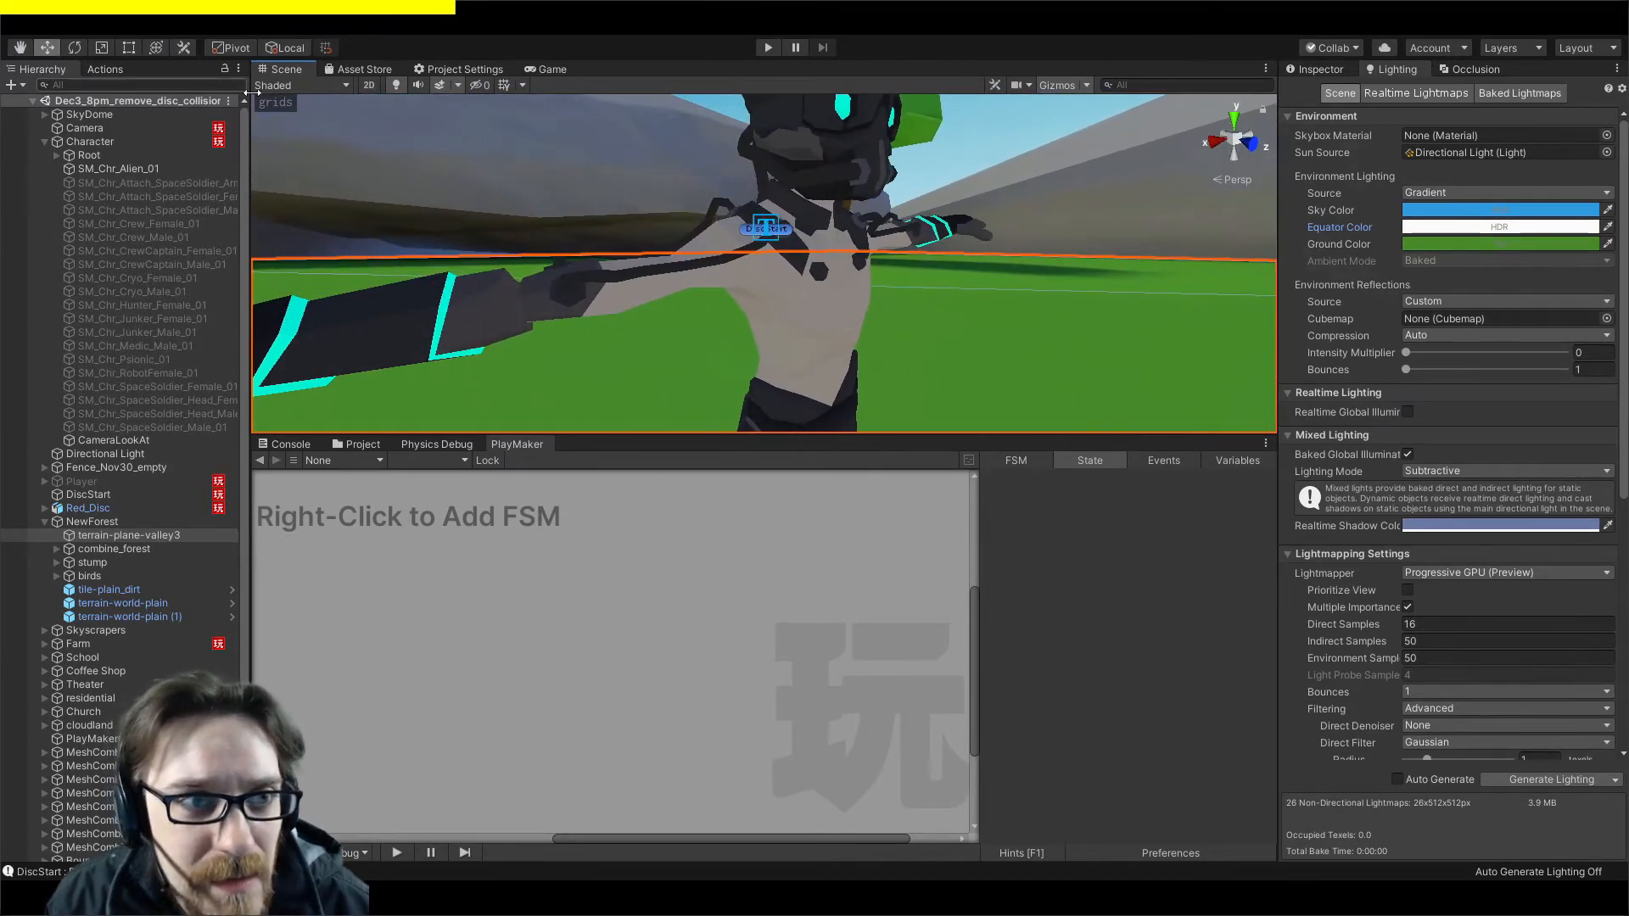
pyautogui.click(394, 83)
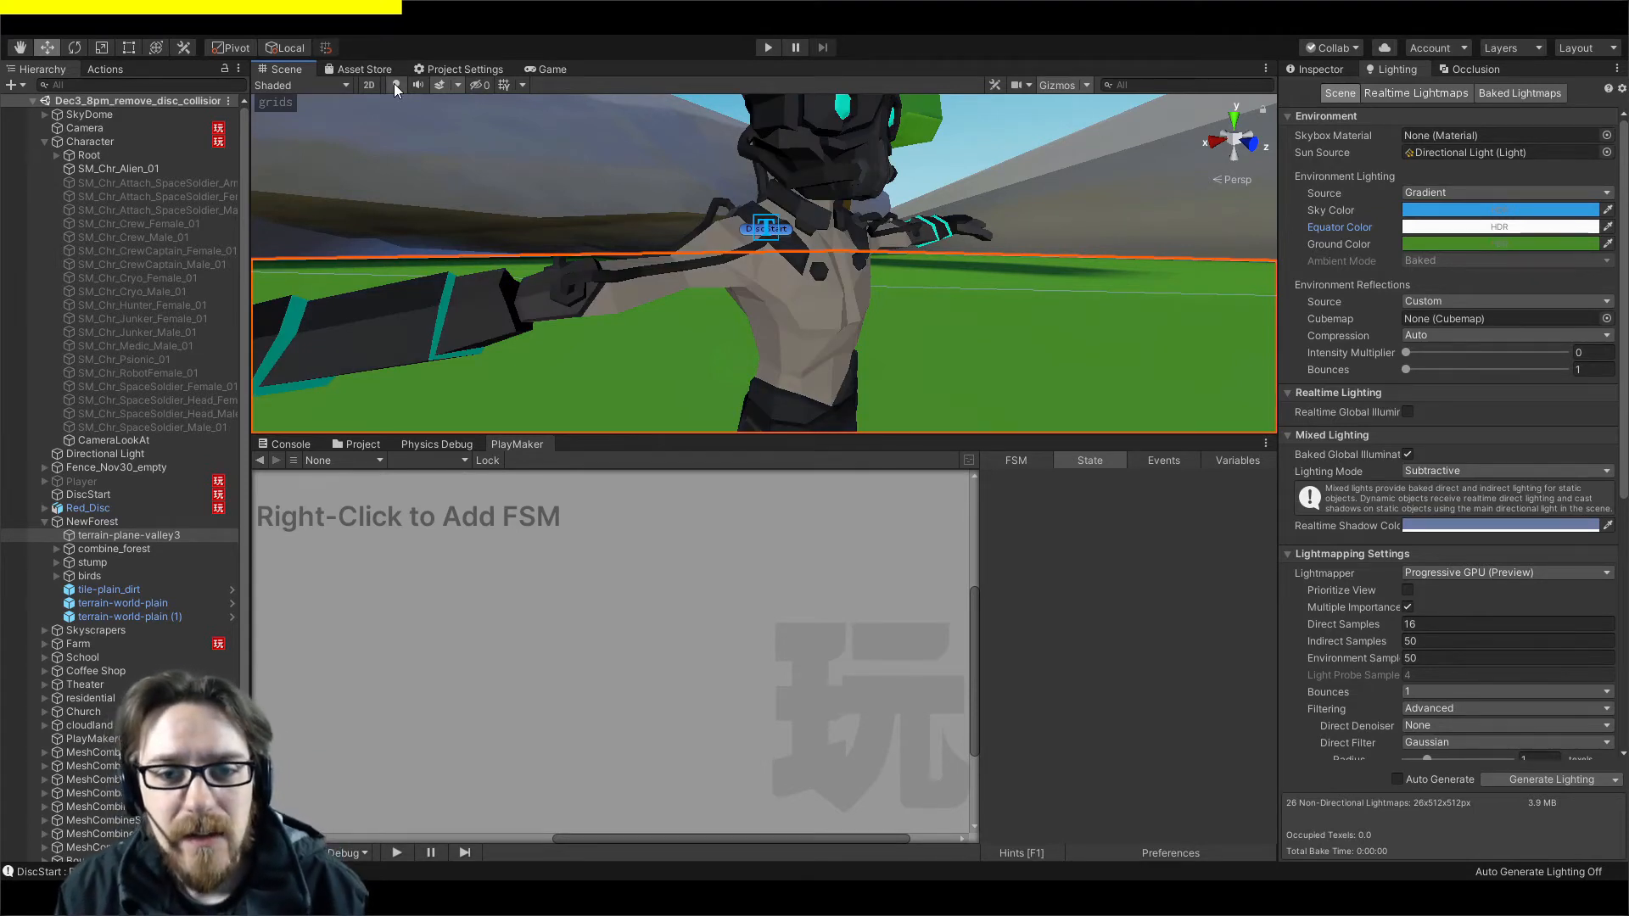
pyautogui.click(394, 83)
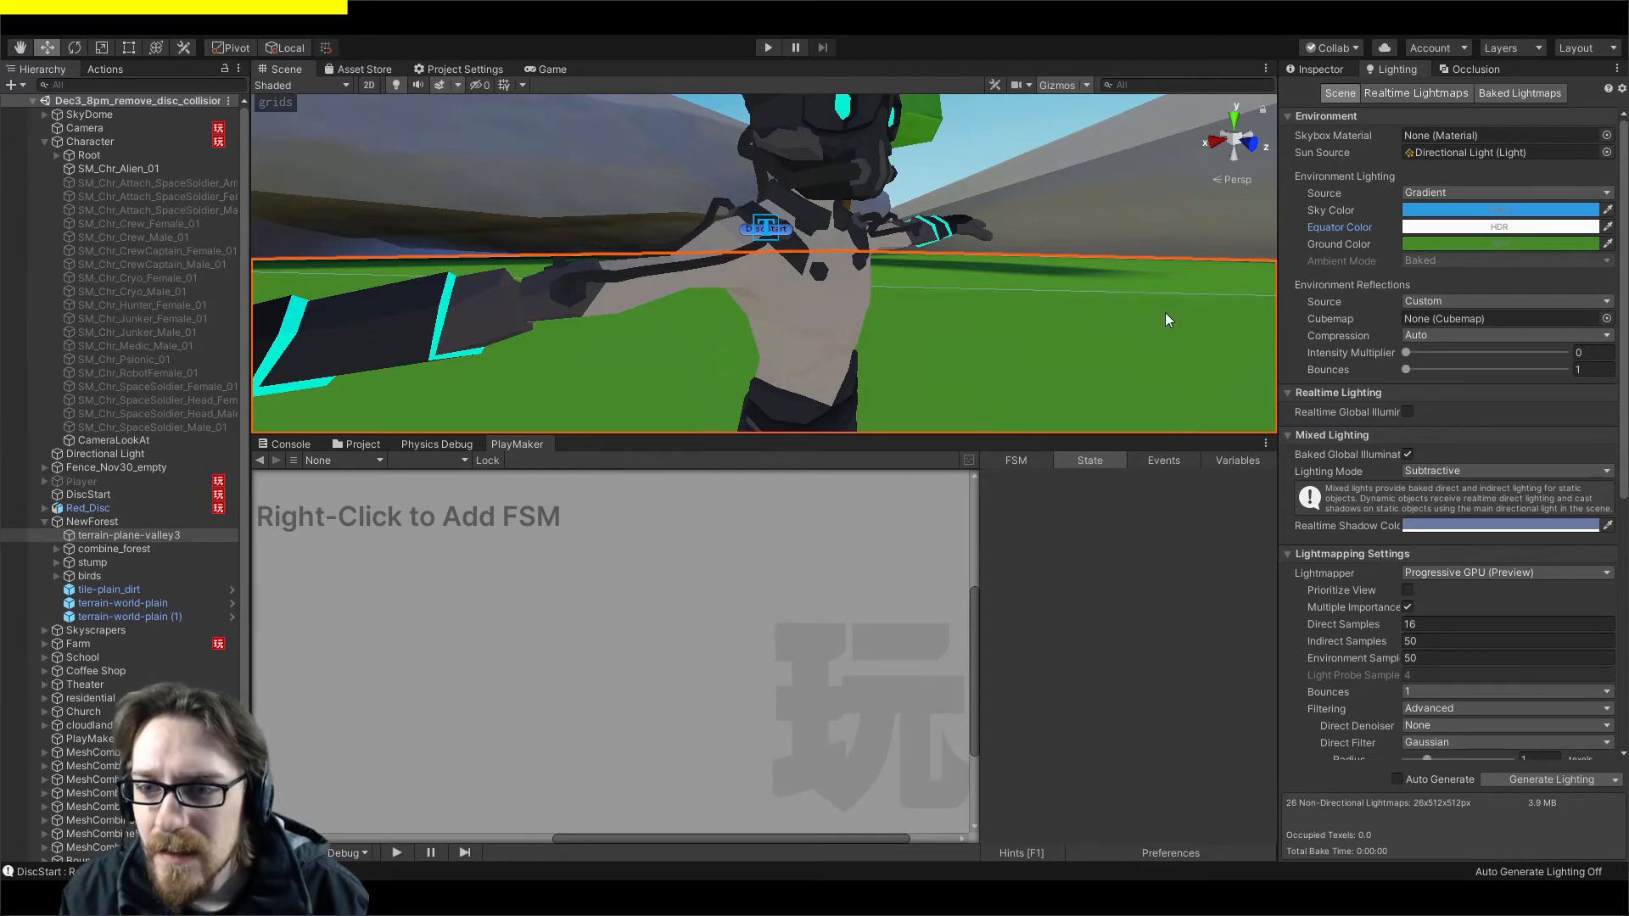
# Darken the gradient's Equator Color slightly to a light off-white and check the shading on the character's head.
pyautogui.moveTo(1132, 333)
pyautogui.mouseDown()
pyautogui.moveTo(1157, 338)
pyautogui.moveTo(1215, 300)
pyautogui.moveTo(1259, 345)
pyautogui.moveTo(1220, 303)
pyautogui.moveTo(1151, 340)
pyautogui.moveTo(1154, 362)
pyautogui.moveTo(1112, 342)
pyautogui.moveTo(1140, 348)
pyautogui.mouseUp()
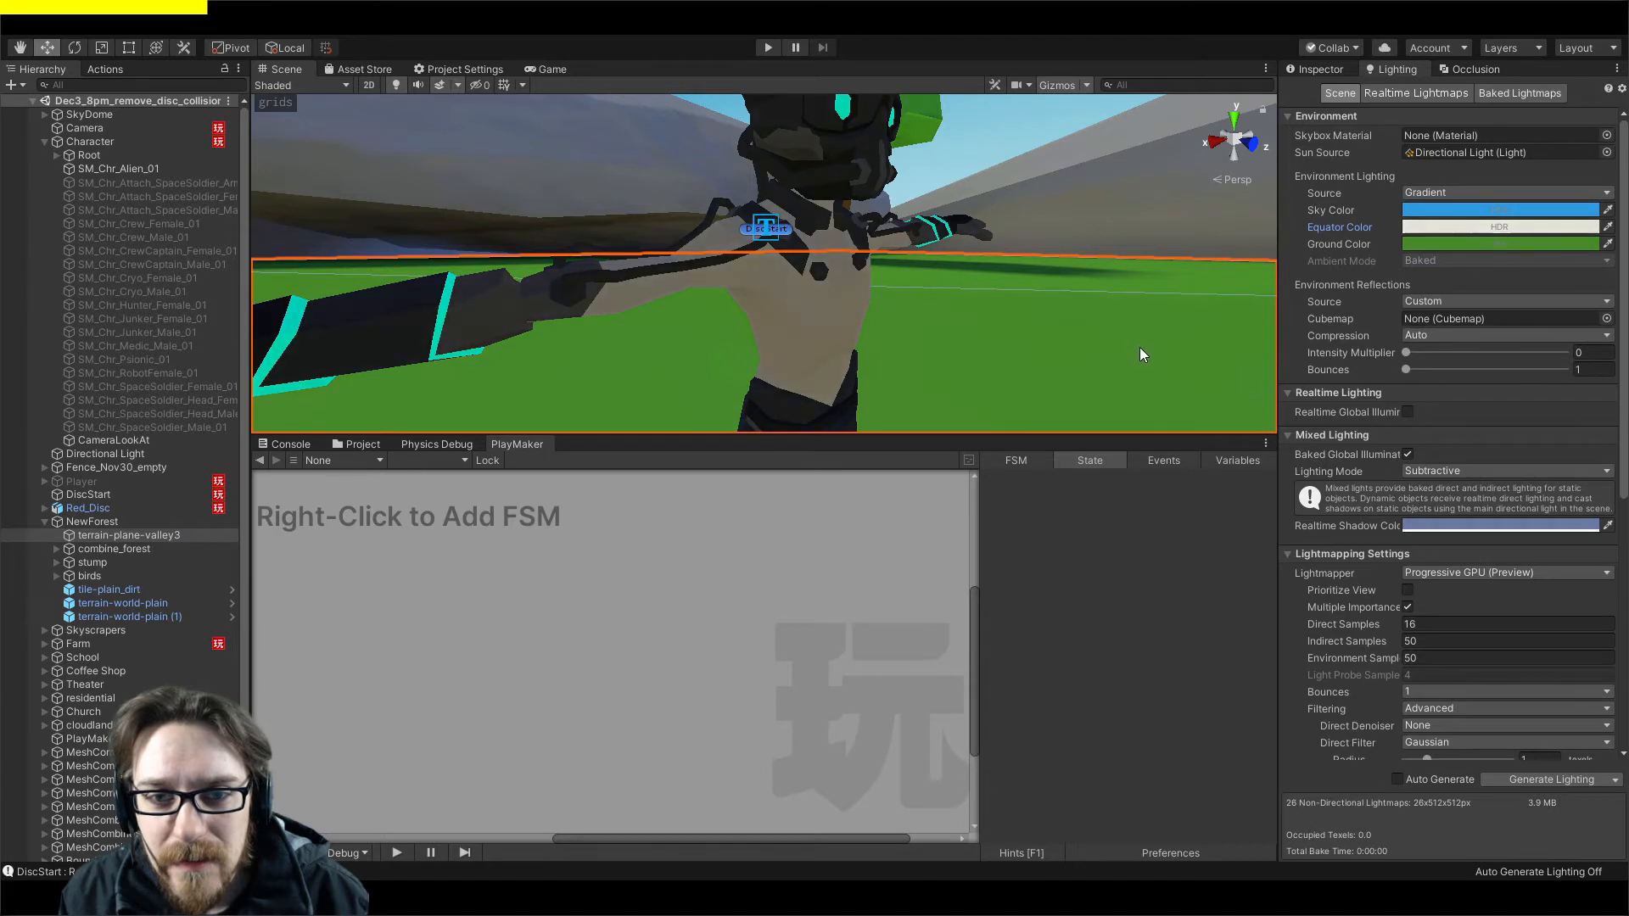
pyautogui.click(1260, 229)
pyautogui.moveTo(710, 297); pyautogui.dragTo(791, 233, button='right')
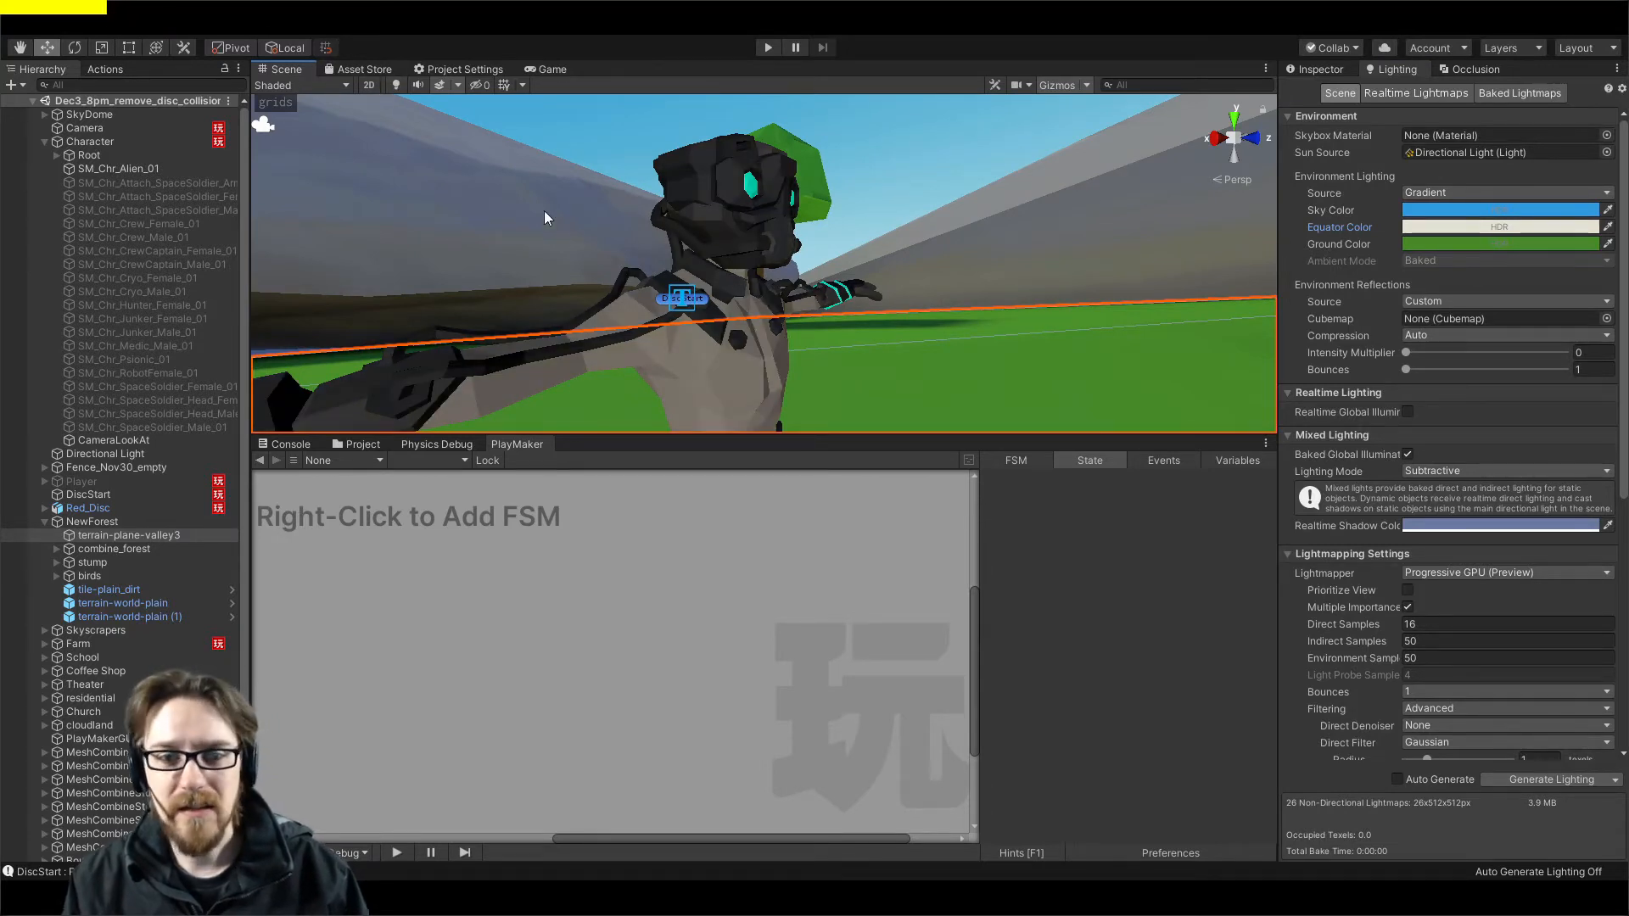
pyautogui.click(395, 85)
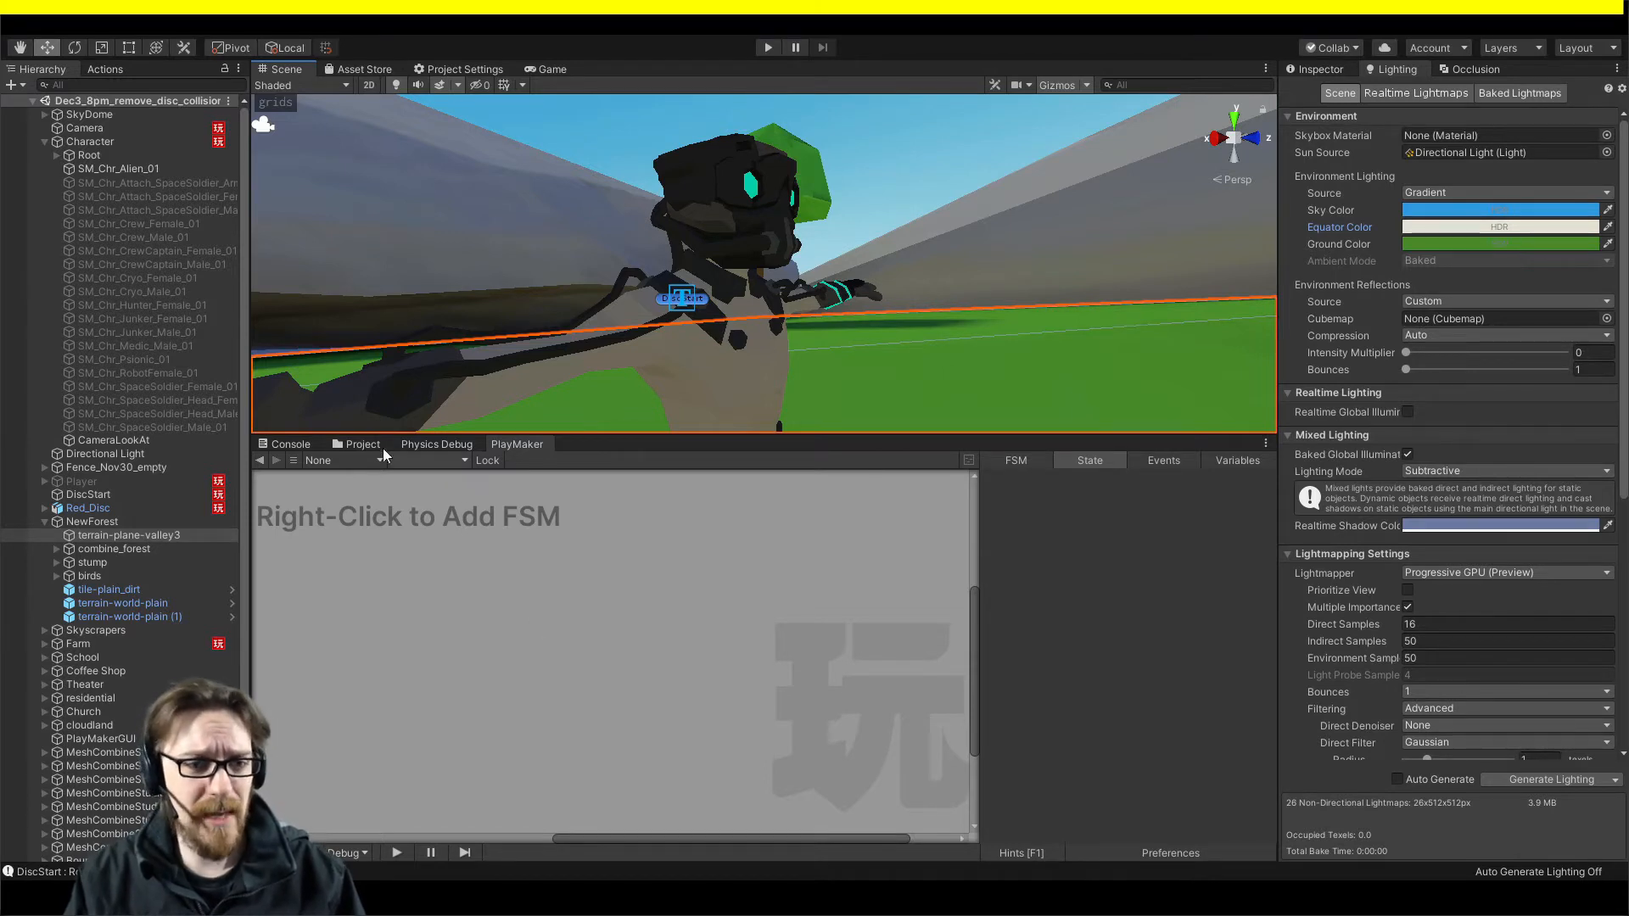
# Check the Character's Animator component and create an Animator Controller with the default name in the Animations folder.
pyautogui.click(90, 142)
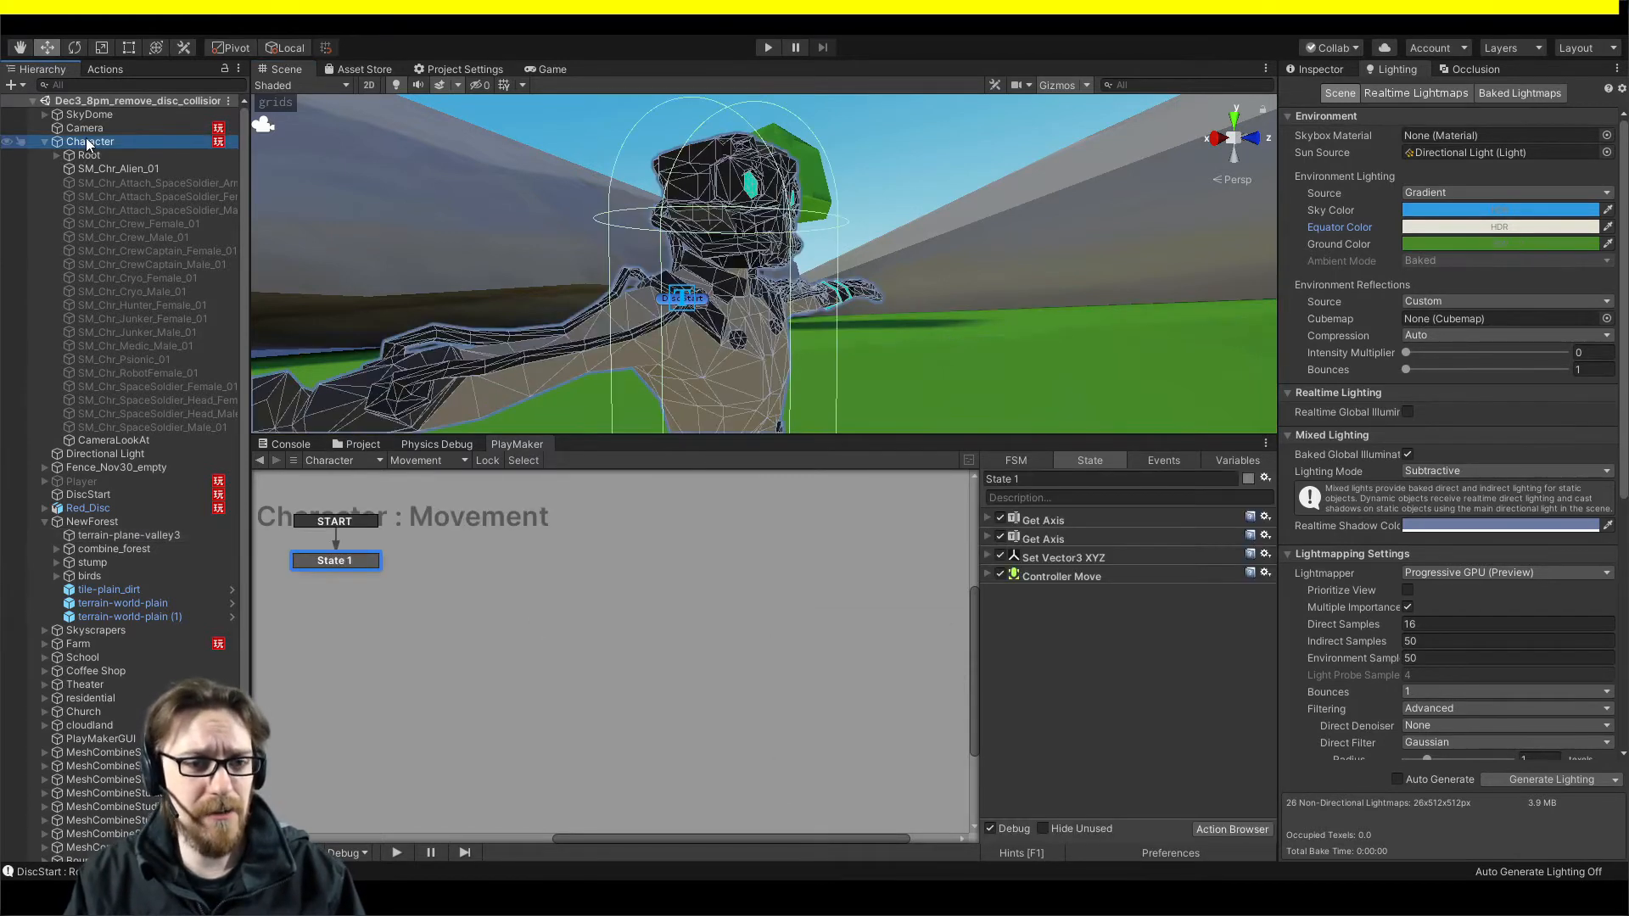
pyautogui.click(1317, 68)
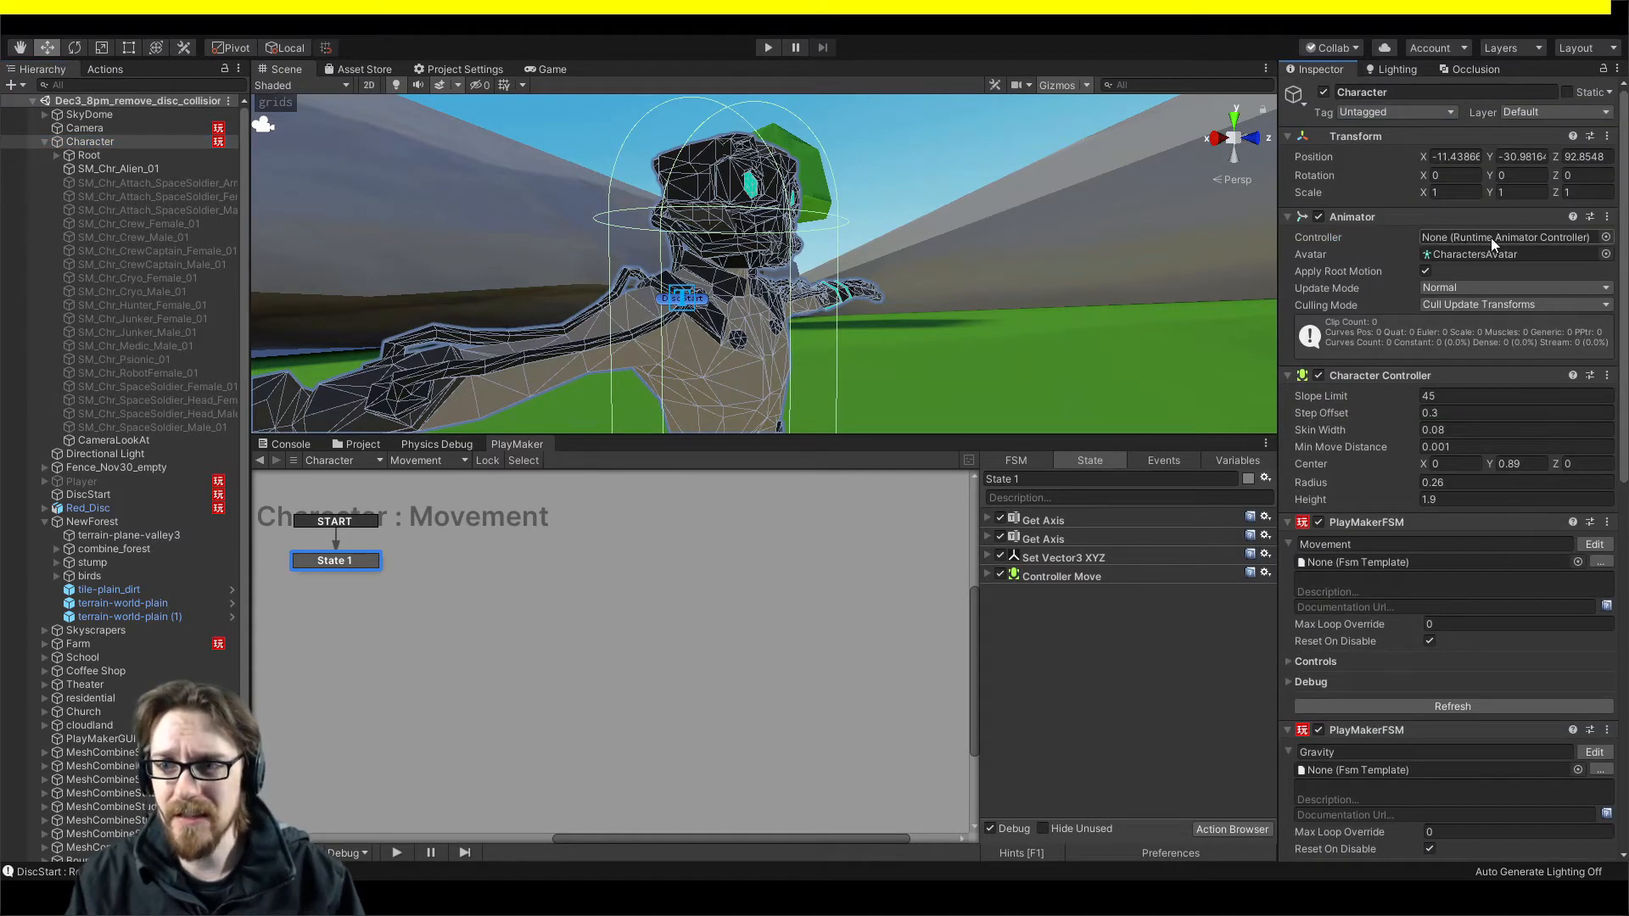
pyautogui.click(363, 444)
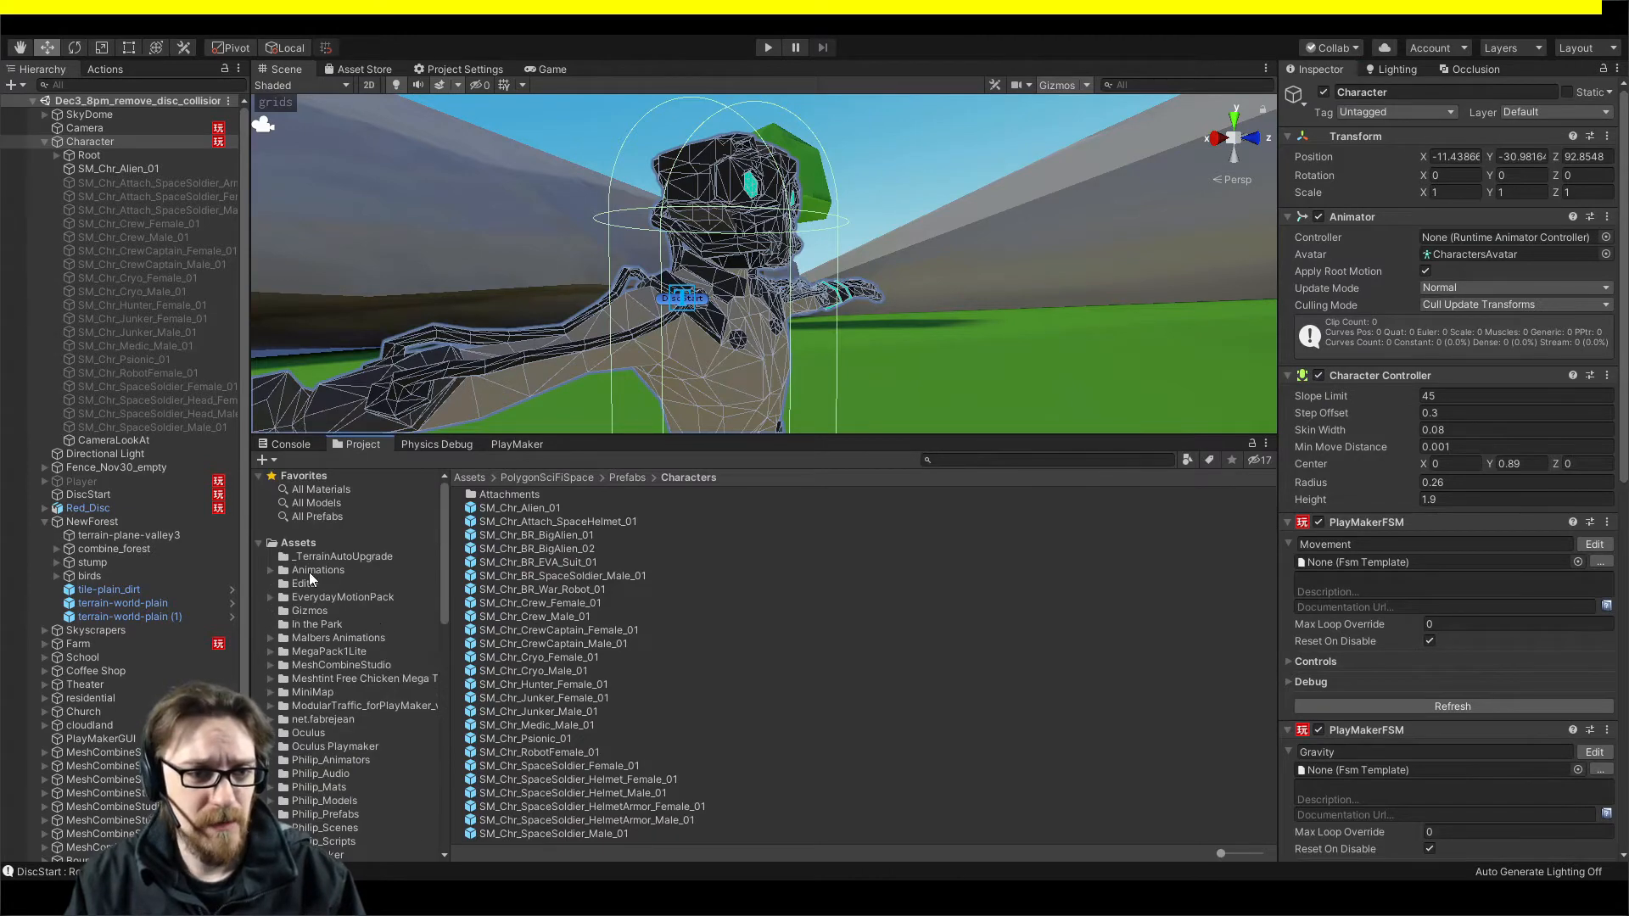
pyautogui.click(311, 572)
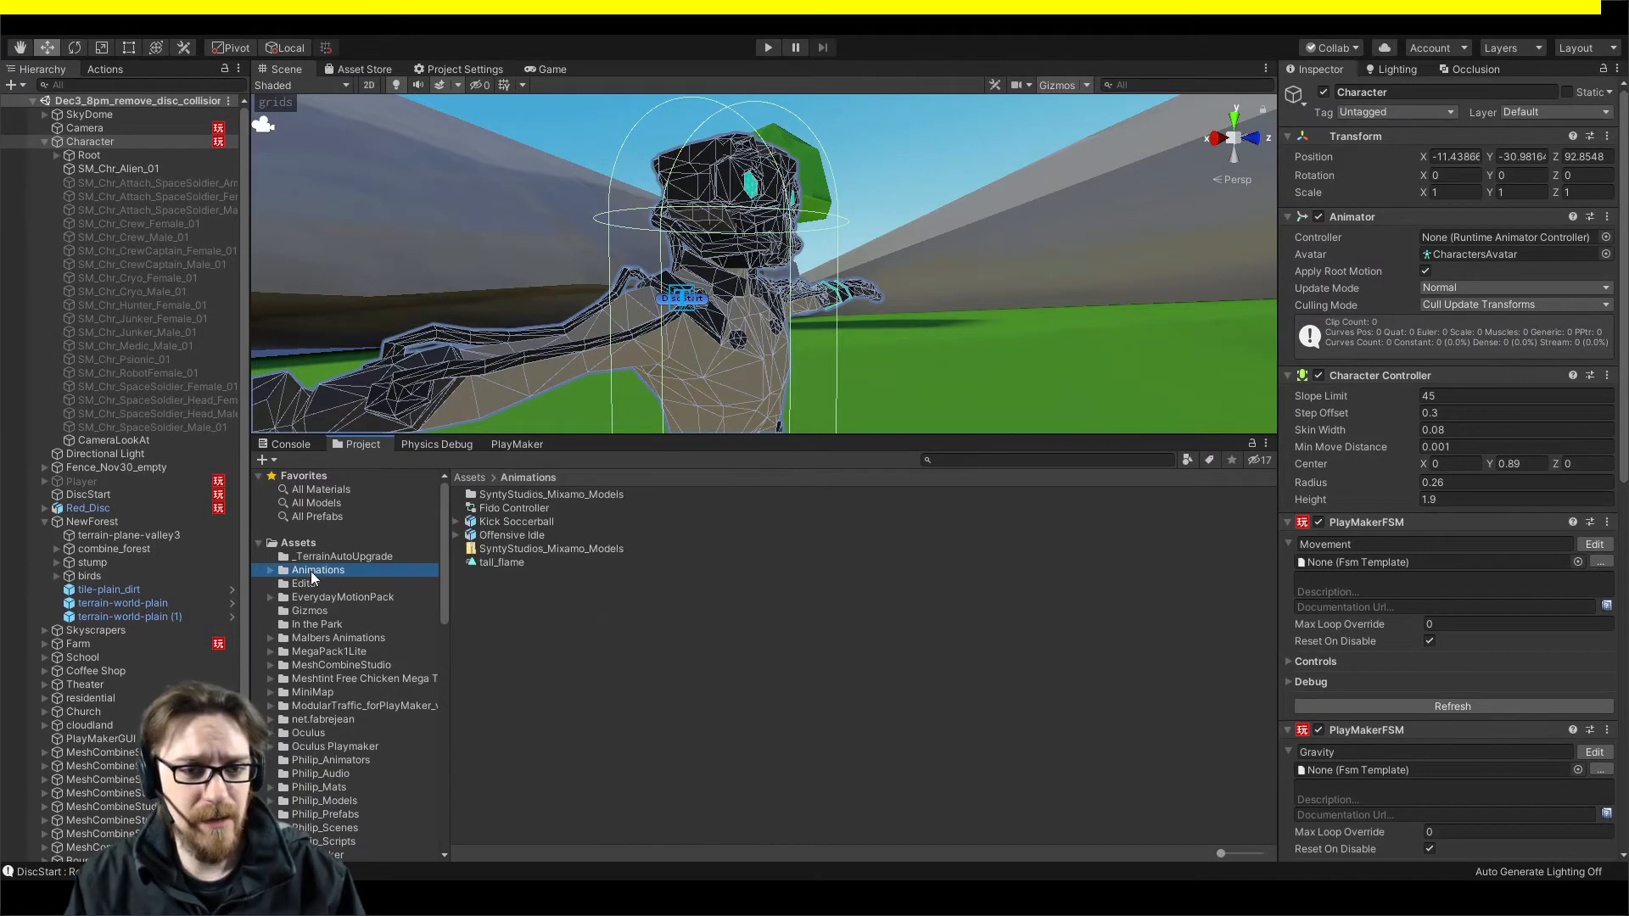
pyautogui.click(552, 643)
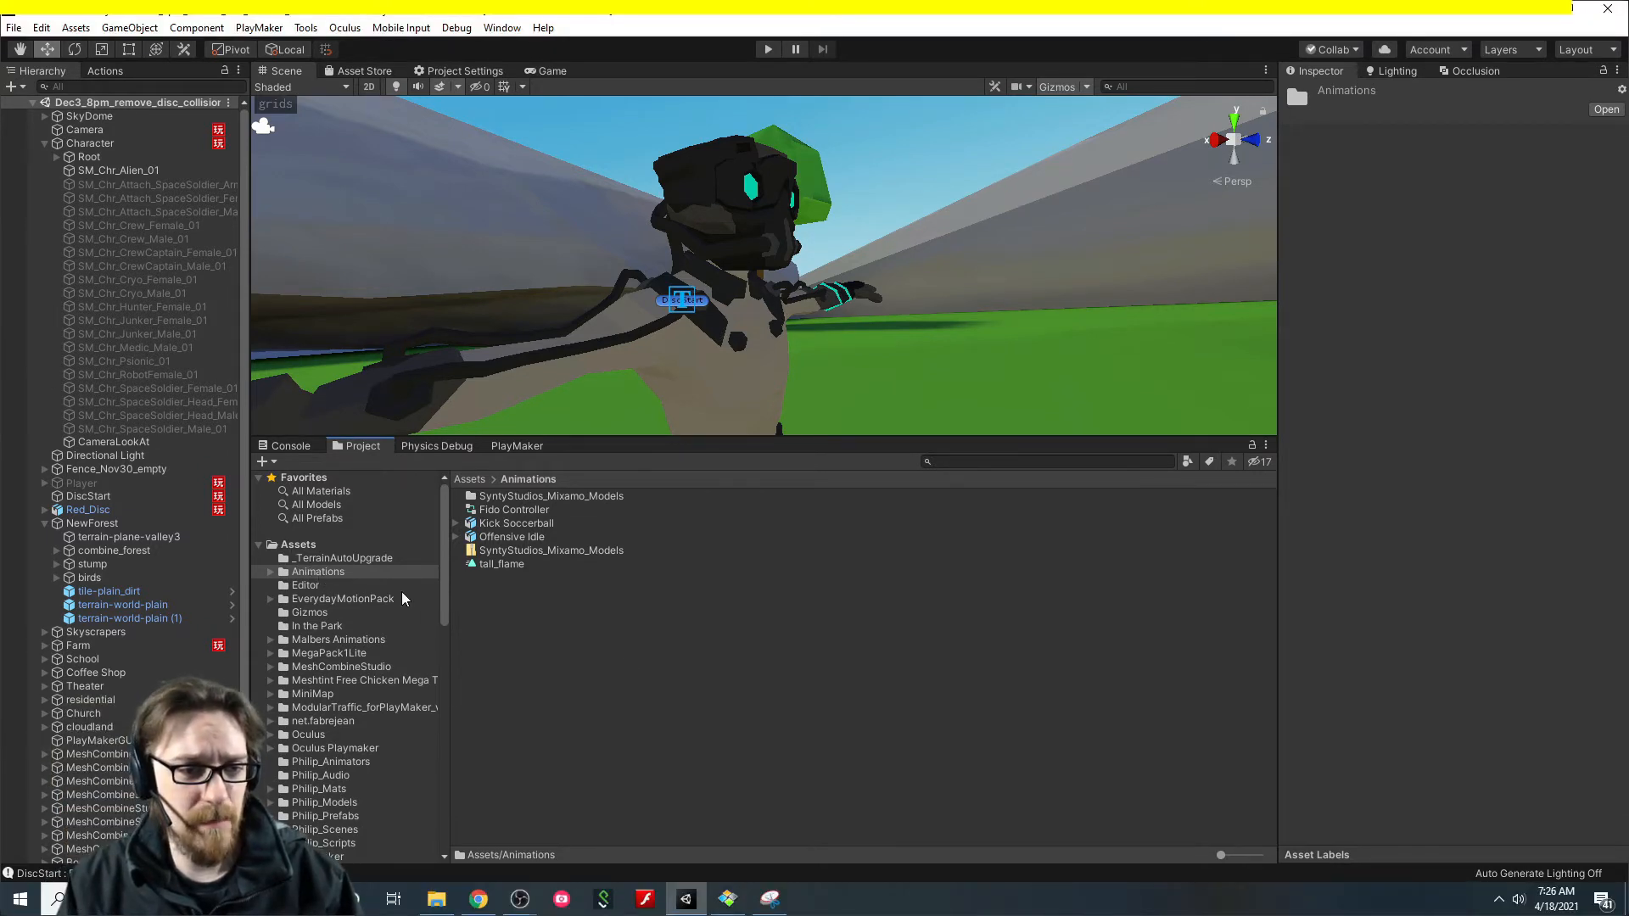
pyautogui.rightClick(519, 622)
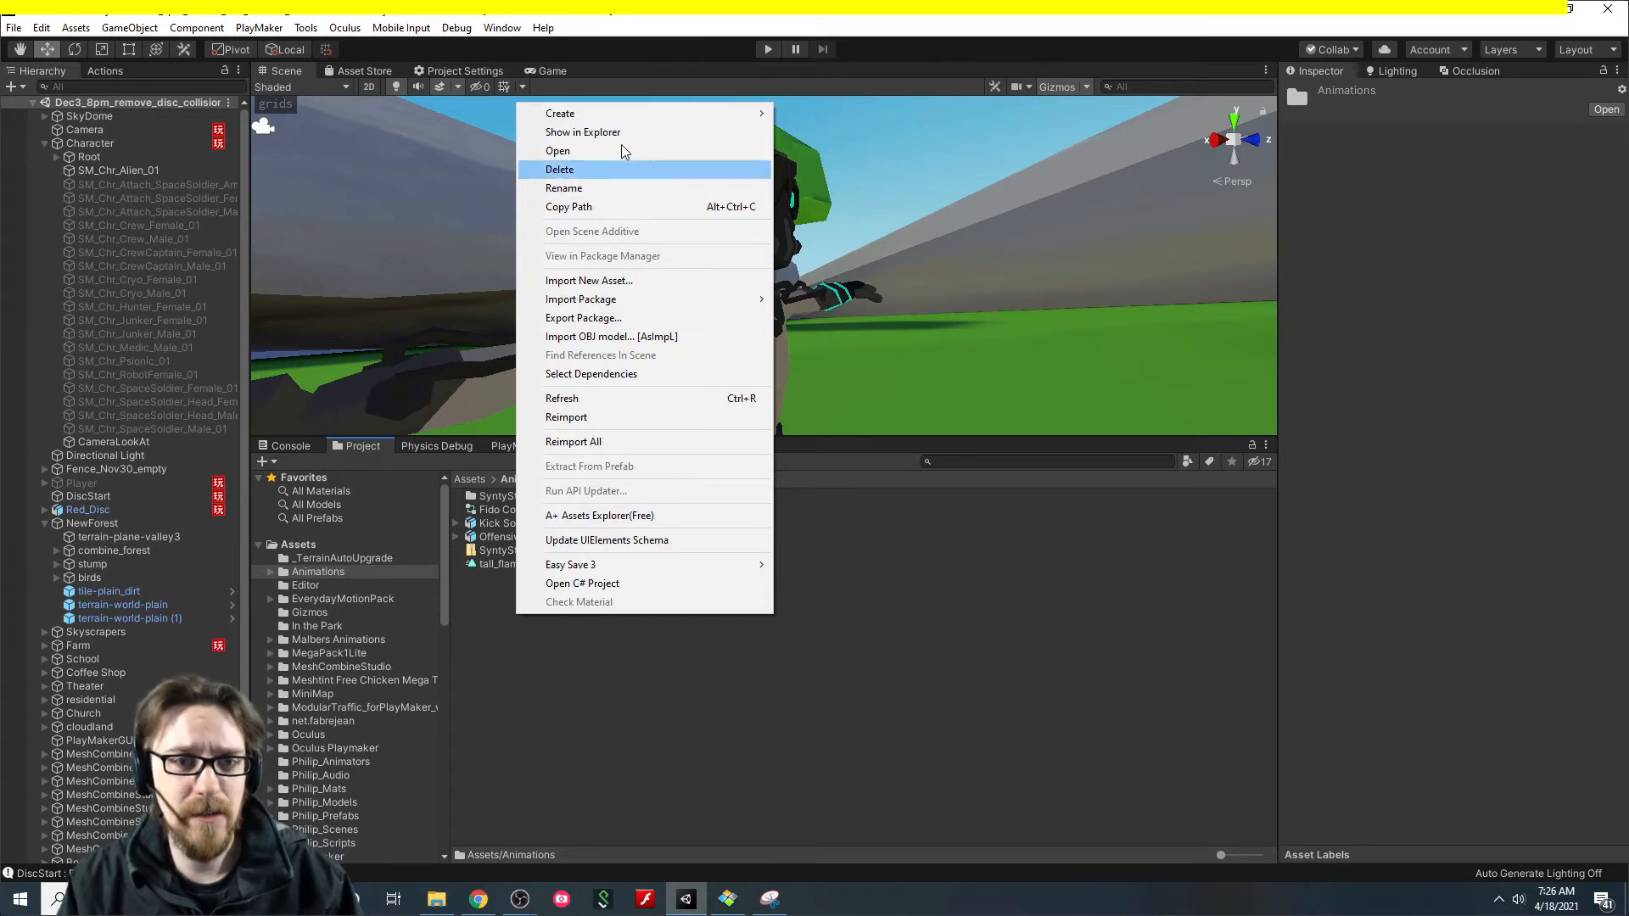
pyautogui.moveTo(609, 114)
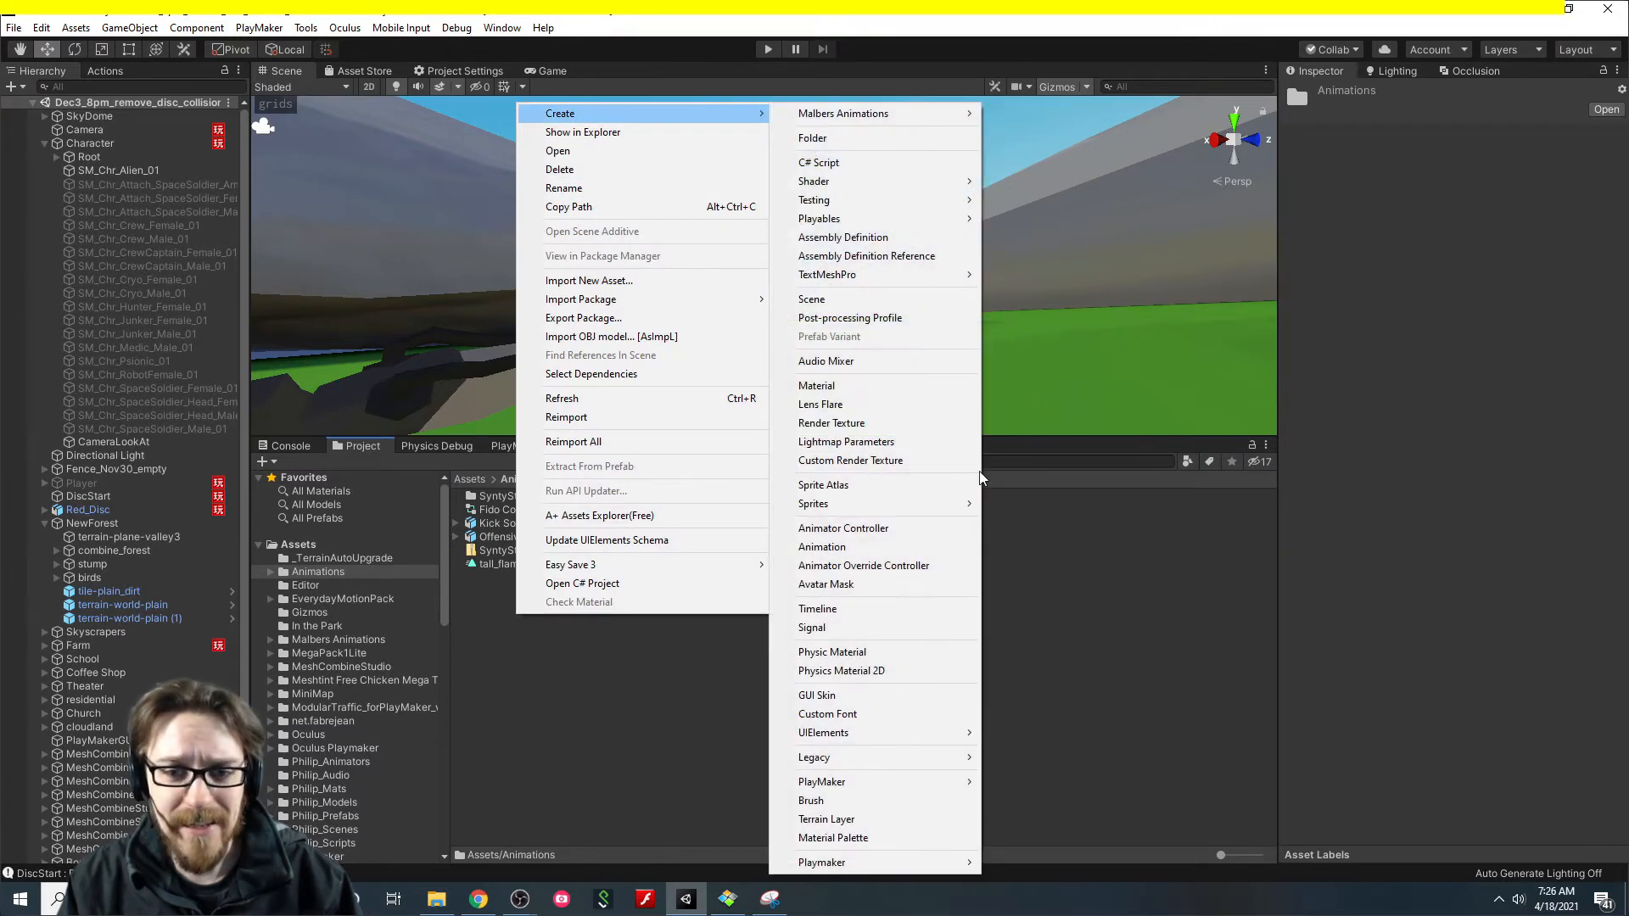
pyautogui.click(917, 528)
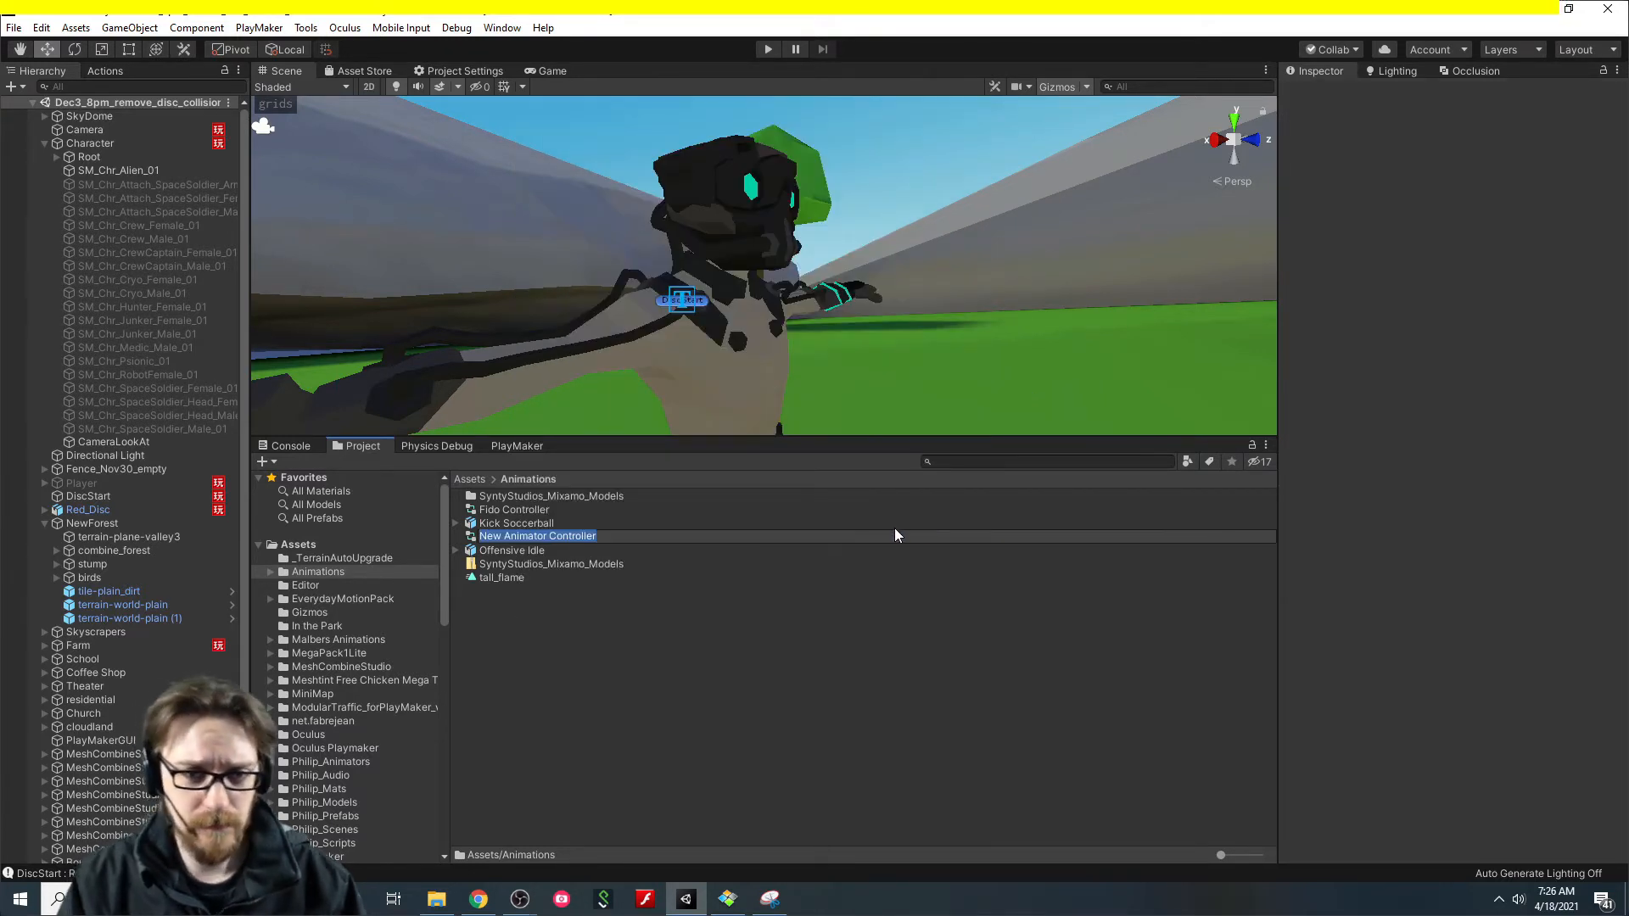
pyautogui.press('Return')
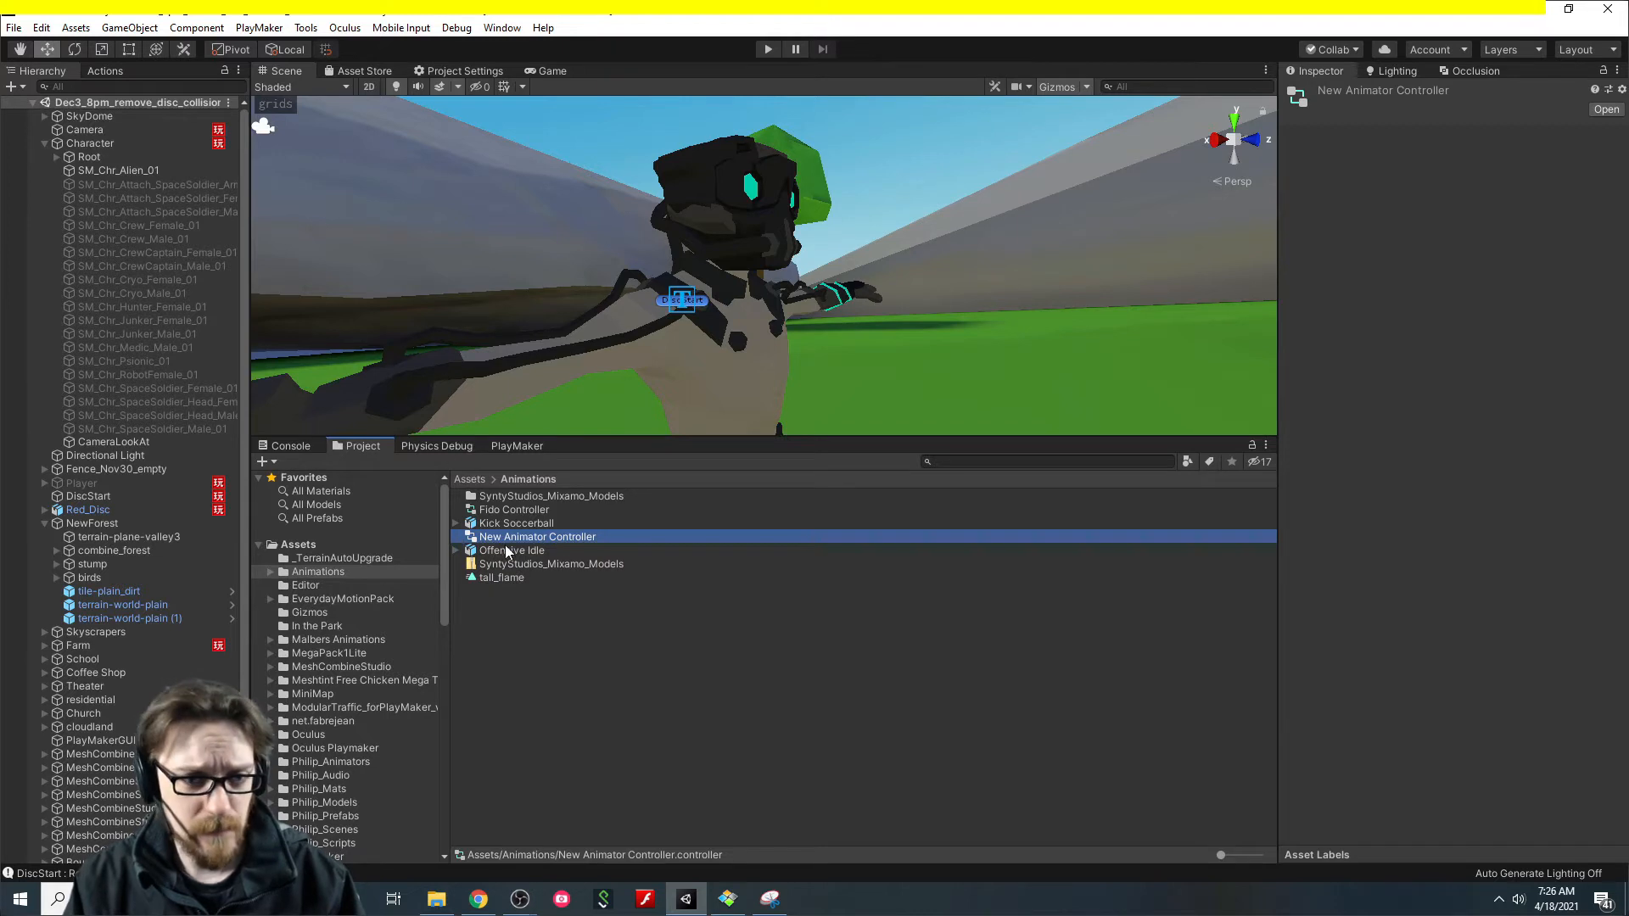
# Open the Animator window for the new controller and dock it beside PlayMaker.
pyautogui.click(503, 27)
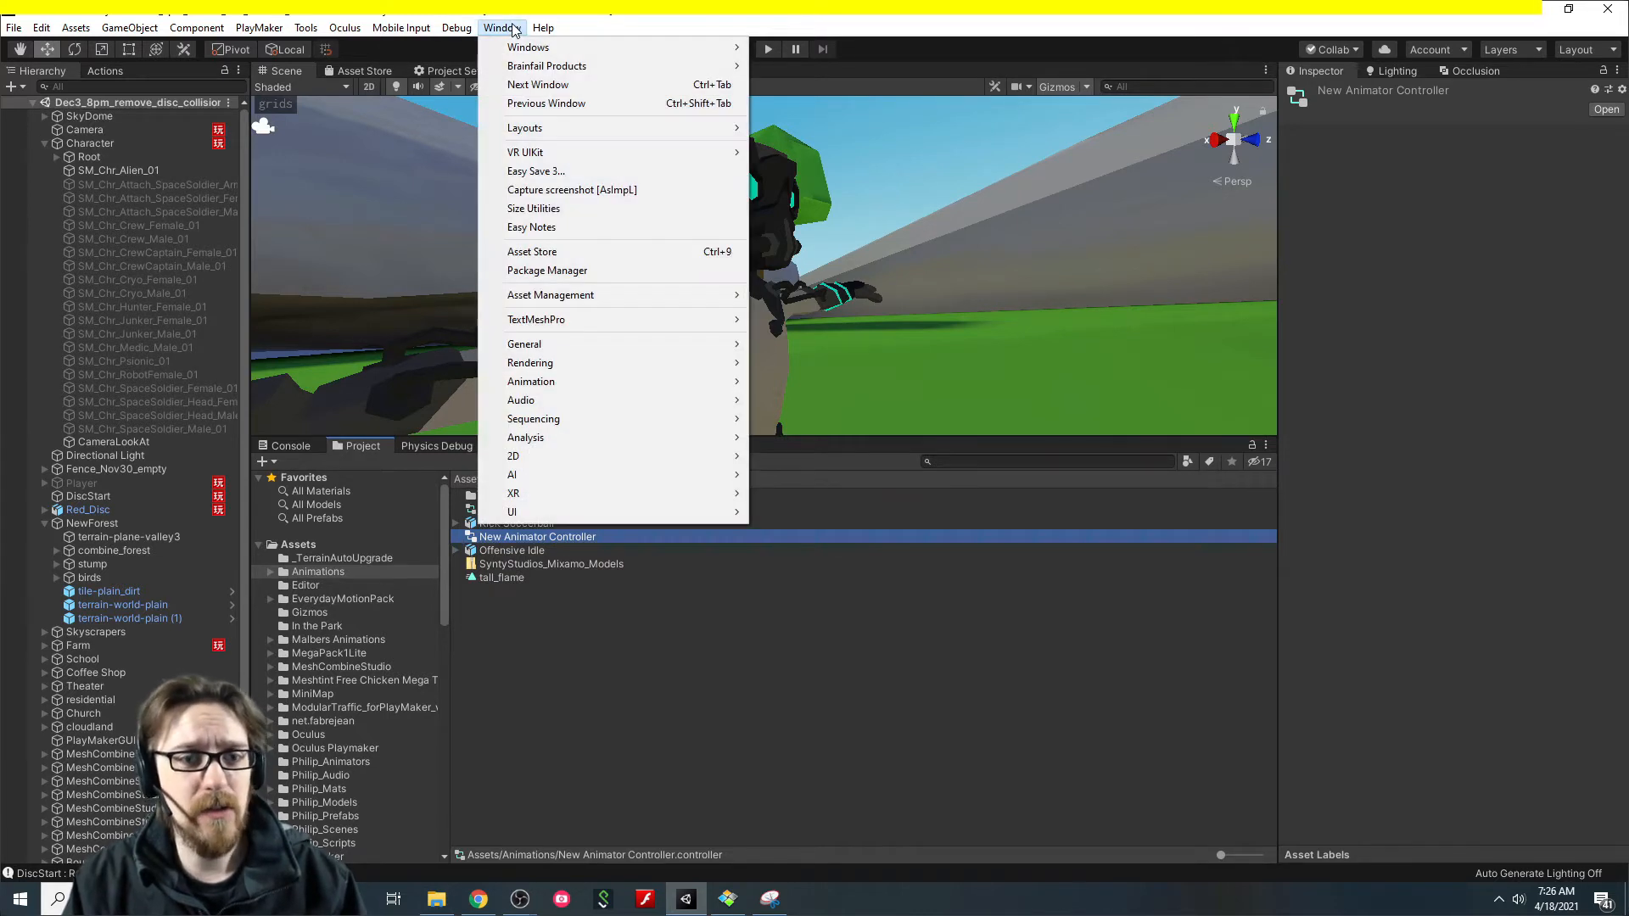
pyautogui.moveTo(593, 386)
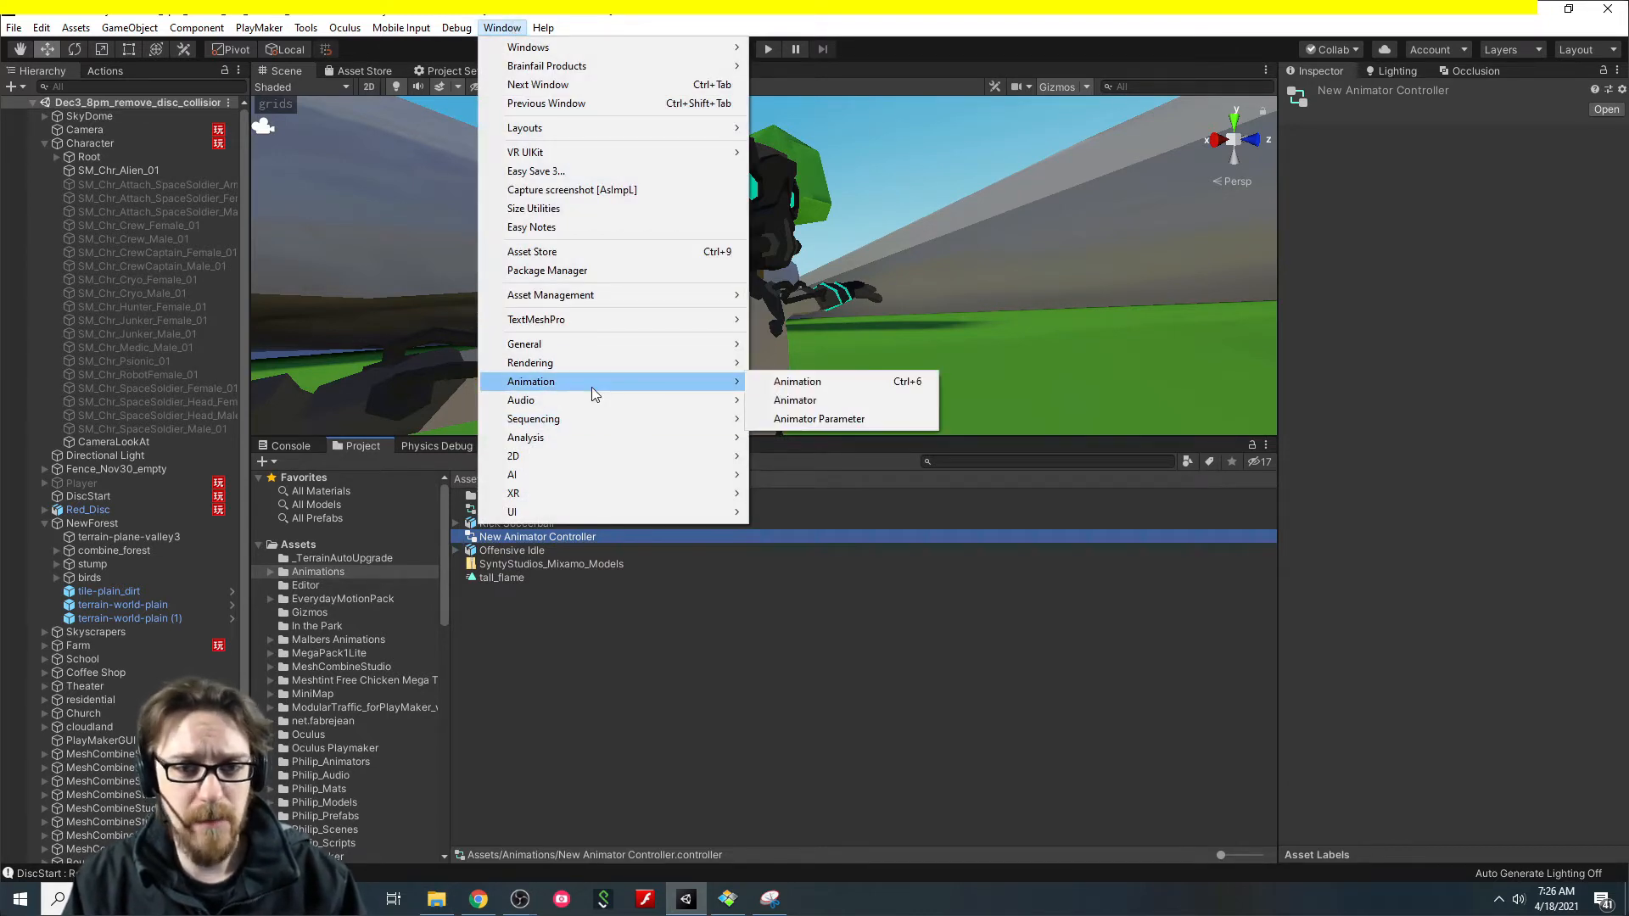
pyautogui.click(798, 400)
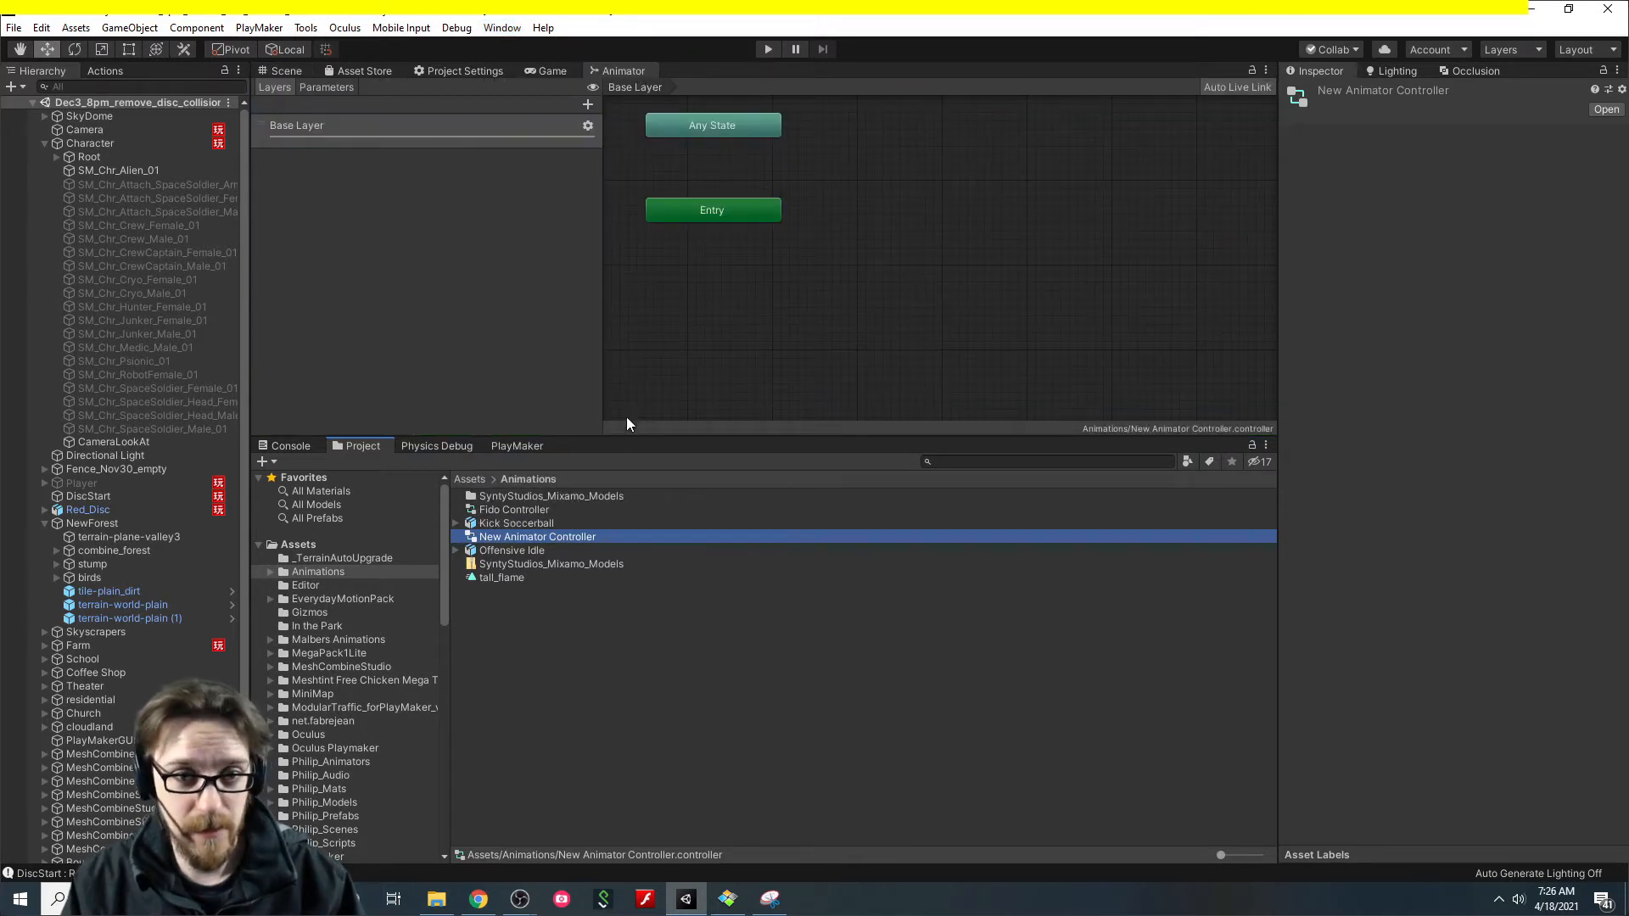
pyautogui.moveTo(619, 71); pyautogui.dragTo(590, 452)
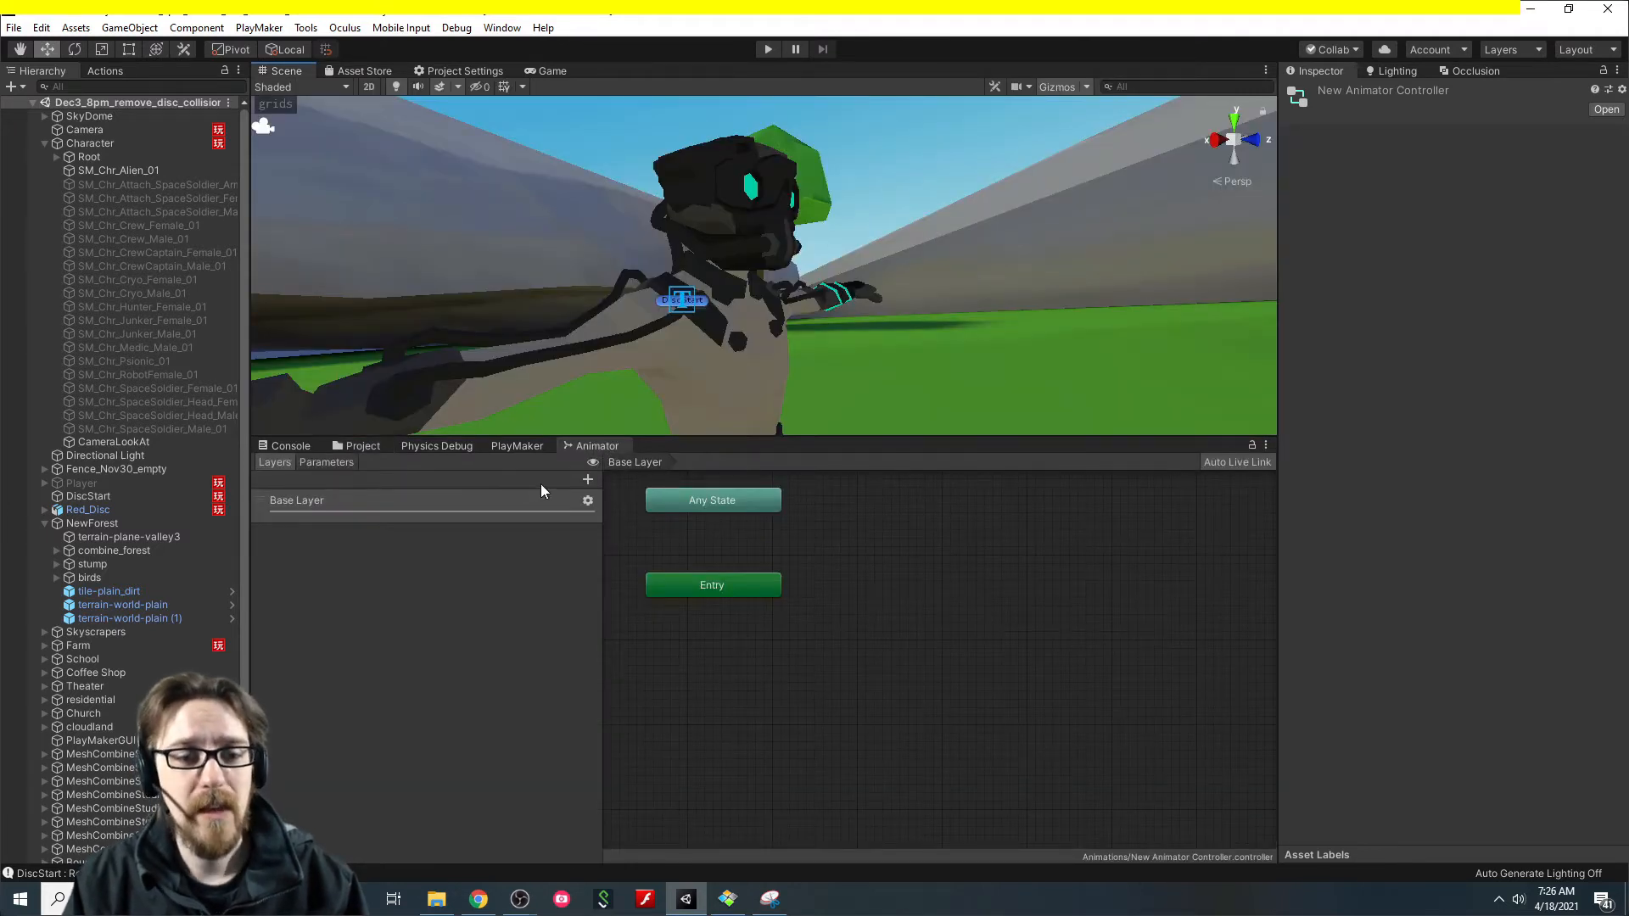
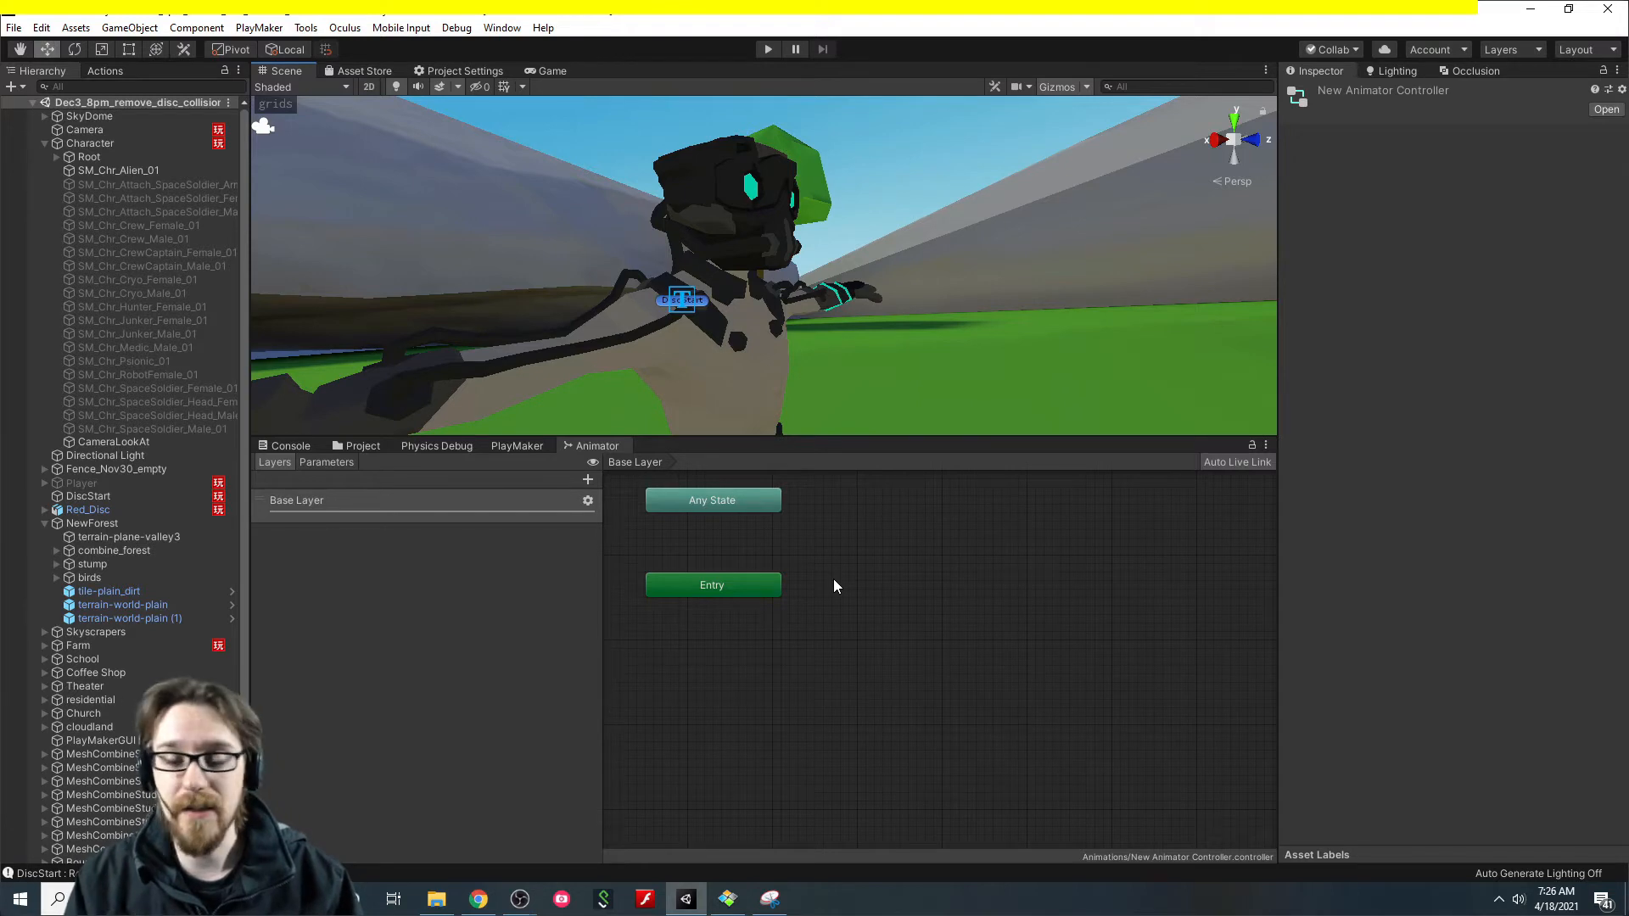
# Try adding a new blend tree state named Movement to the controller's Base Layer, and delete it.
pyautogui.rightClick(848, 582)
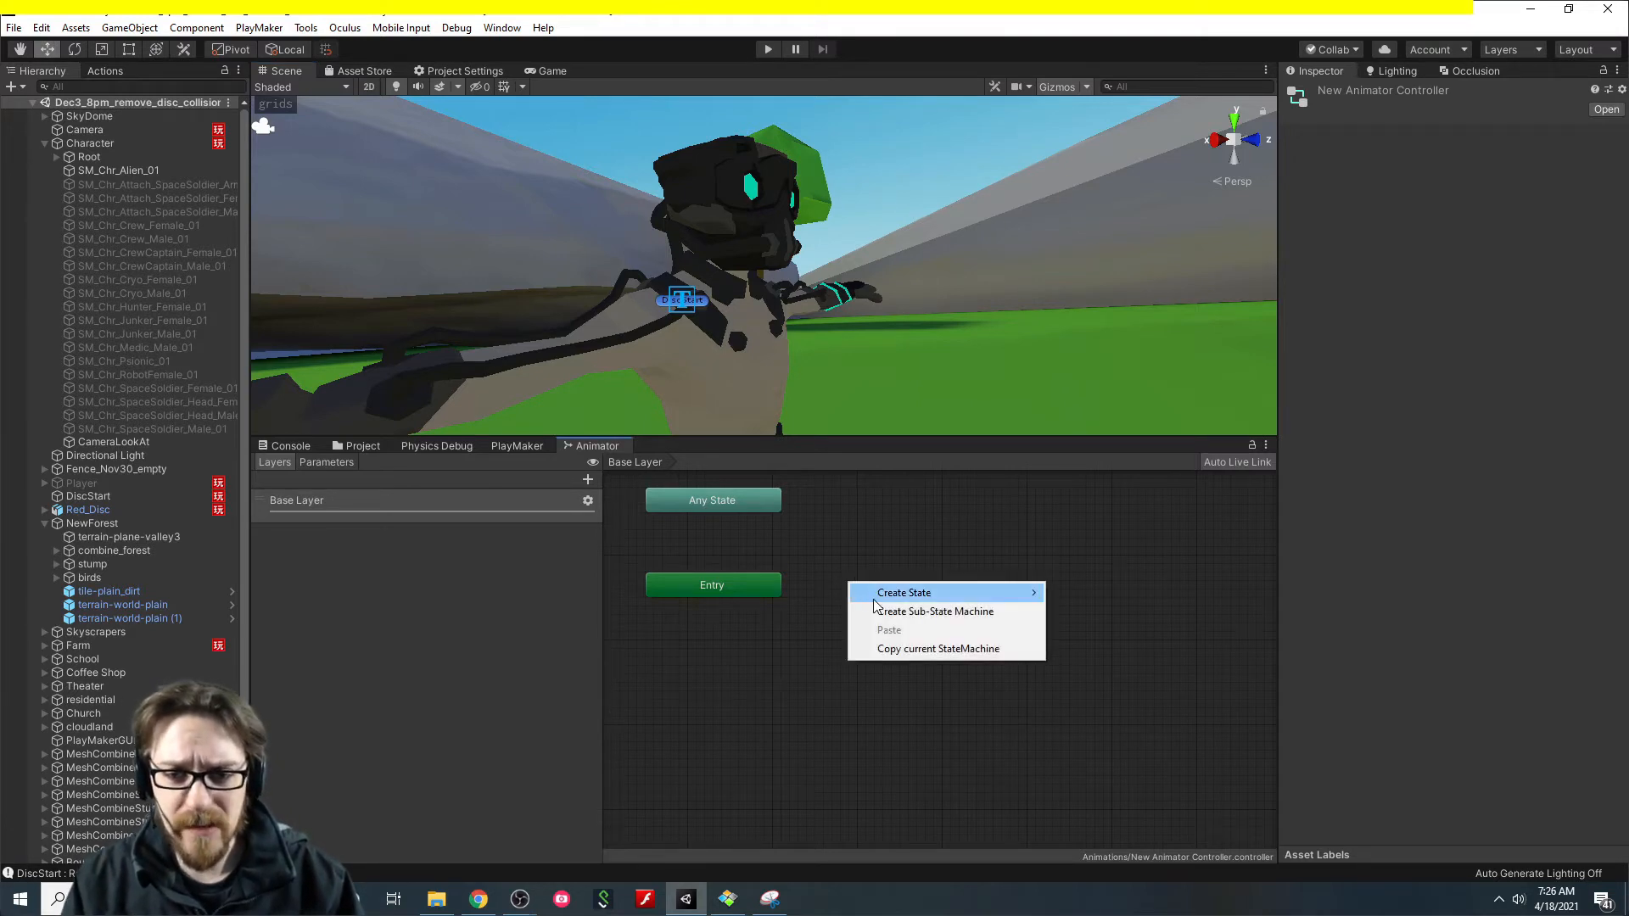
pyautogui.moveTo(878, 598)
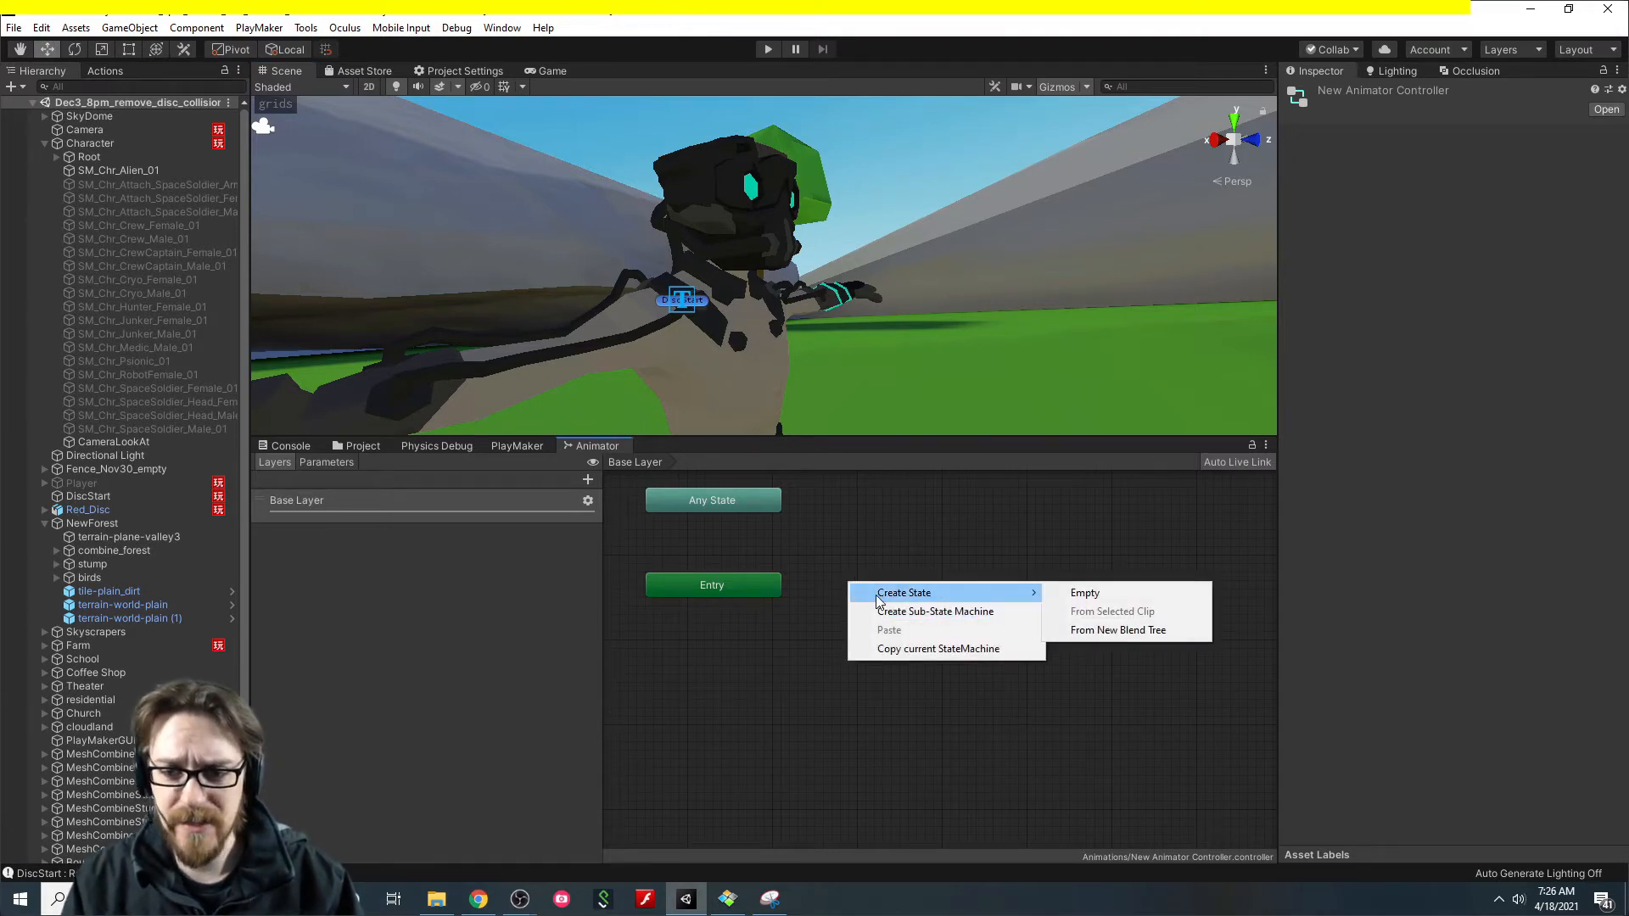
pyautogui.click(1142, 637)
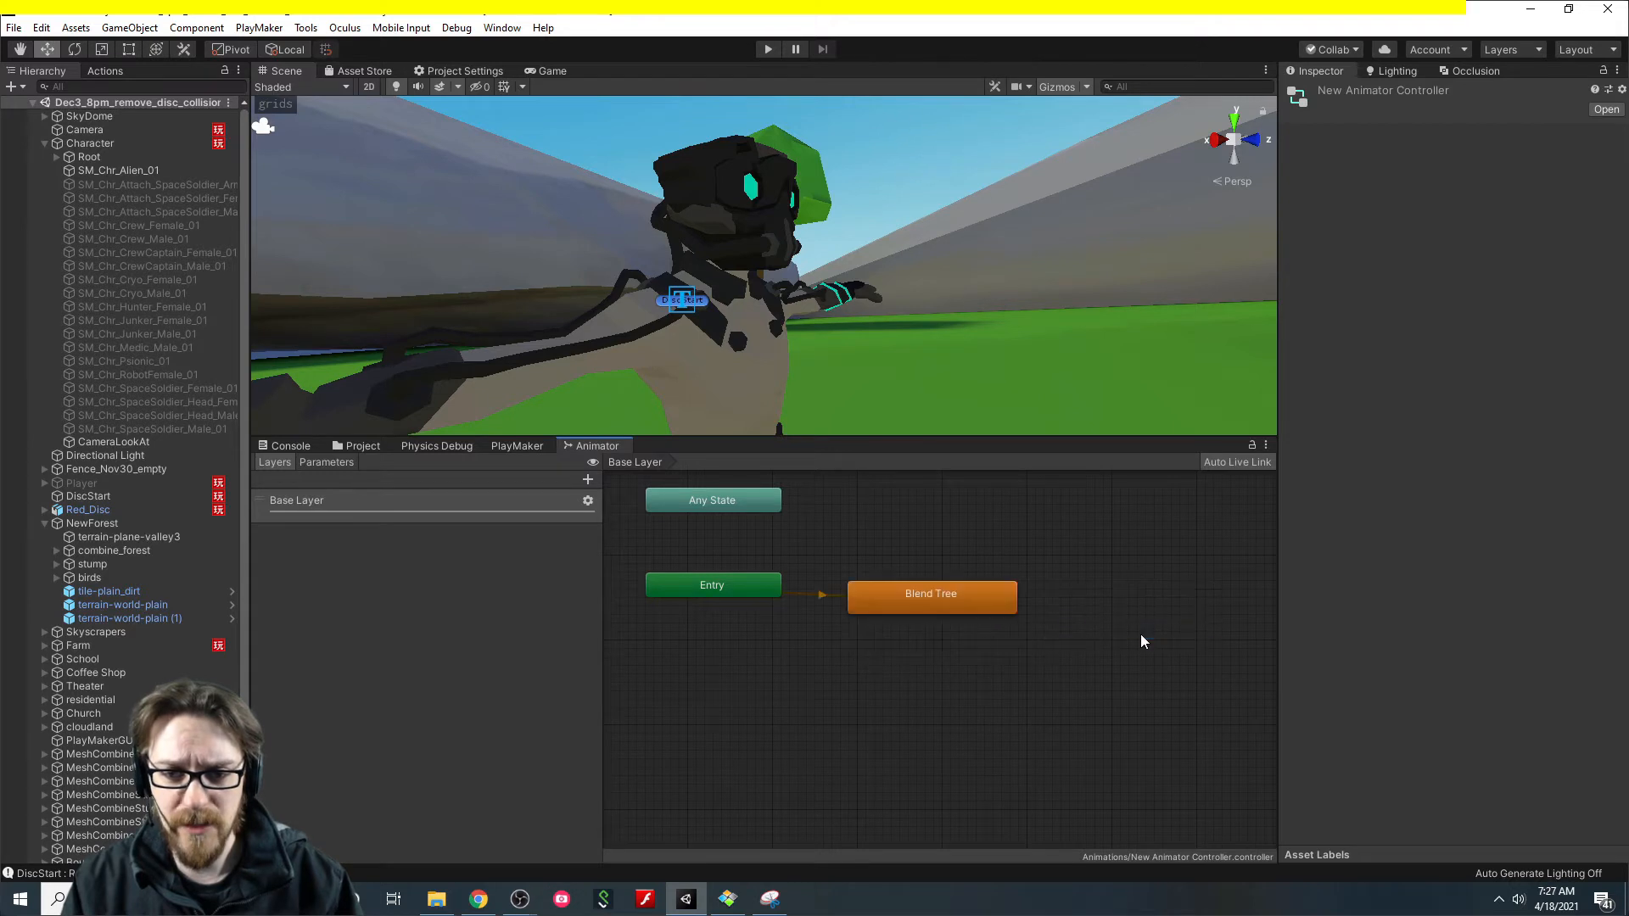
pyautogui.click(923, 583)
pyautogui.moveTo(916, 582); pyautogui.dragTo(910, 565)
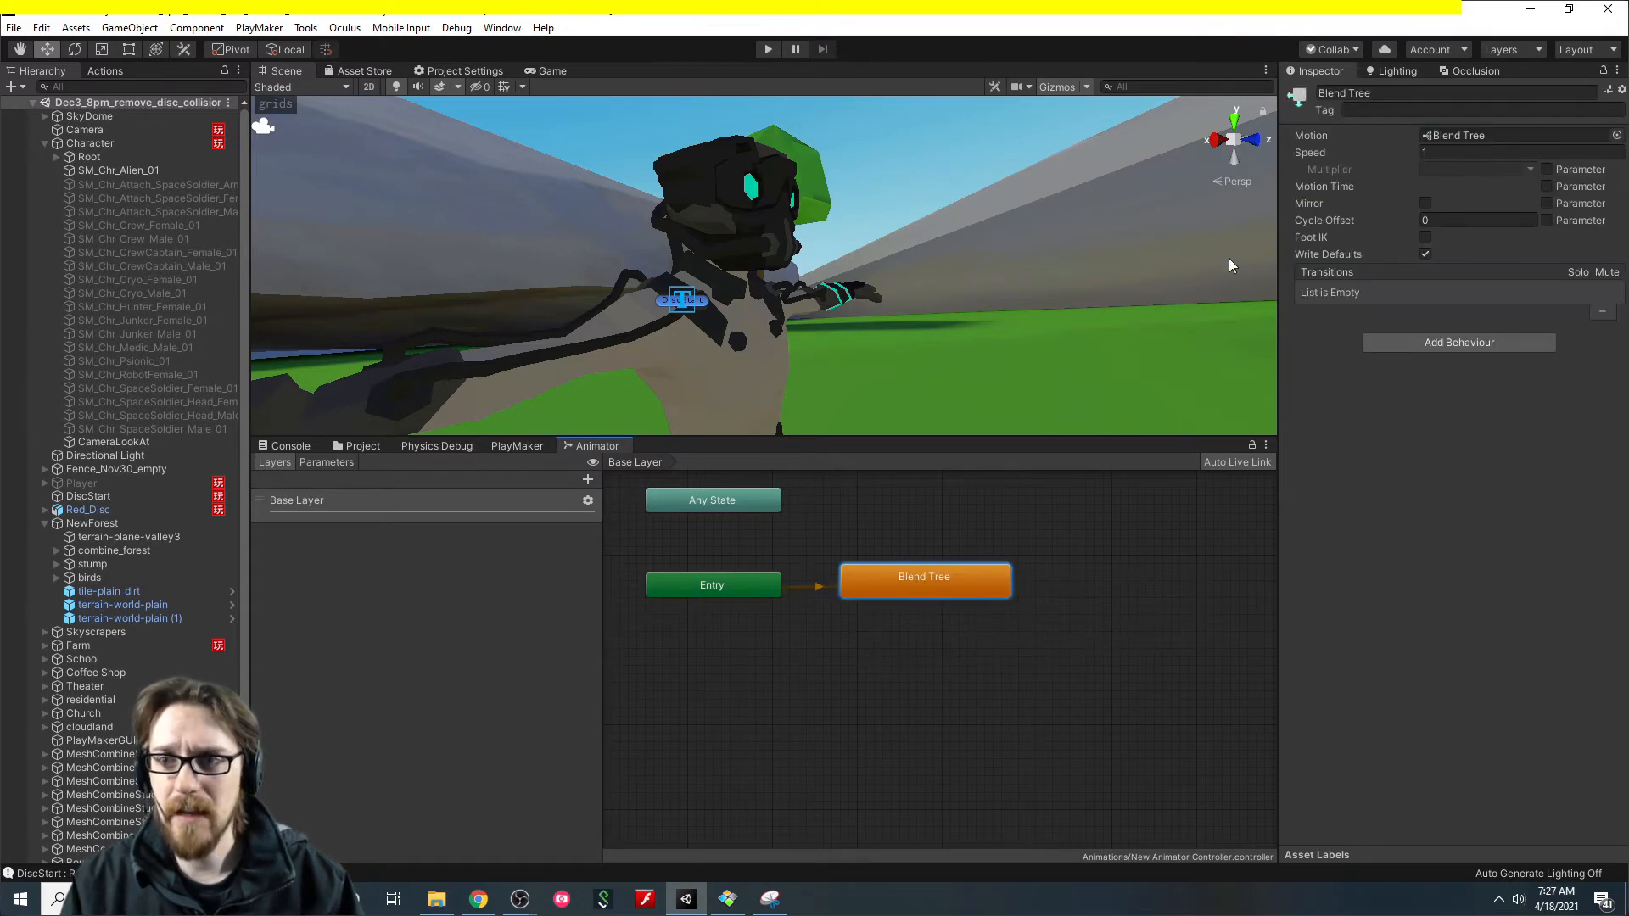
pyautogui.click(1370, 92)
pyautogui.write('Moveme')
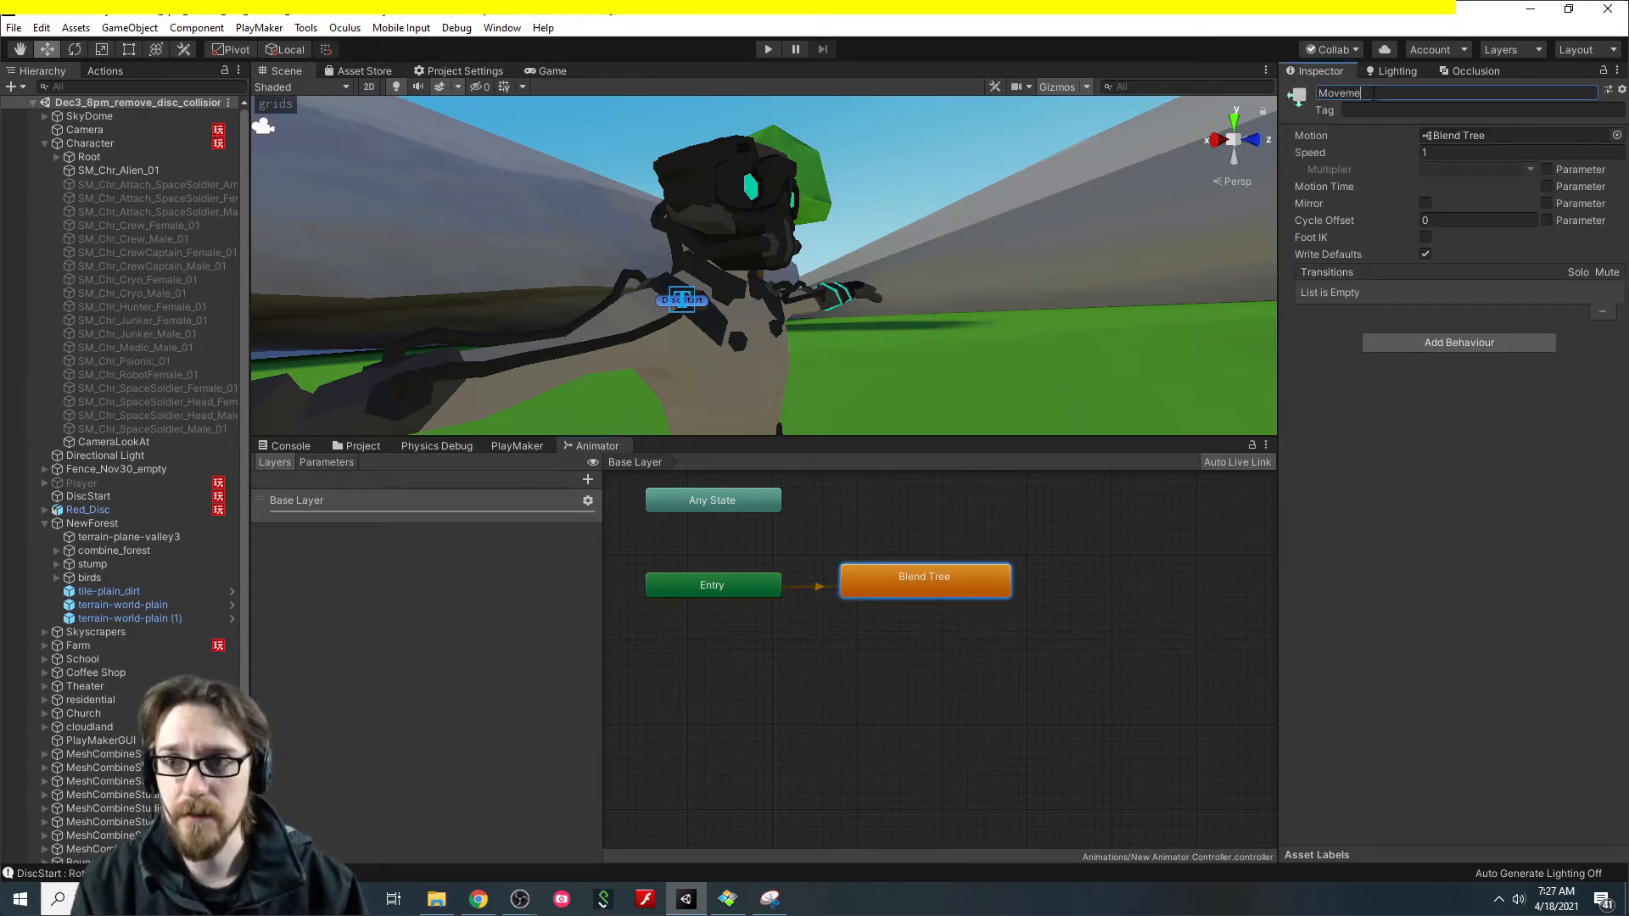
pyautogui.write('nt')
pyautogui.press('Return')
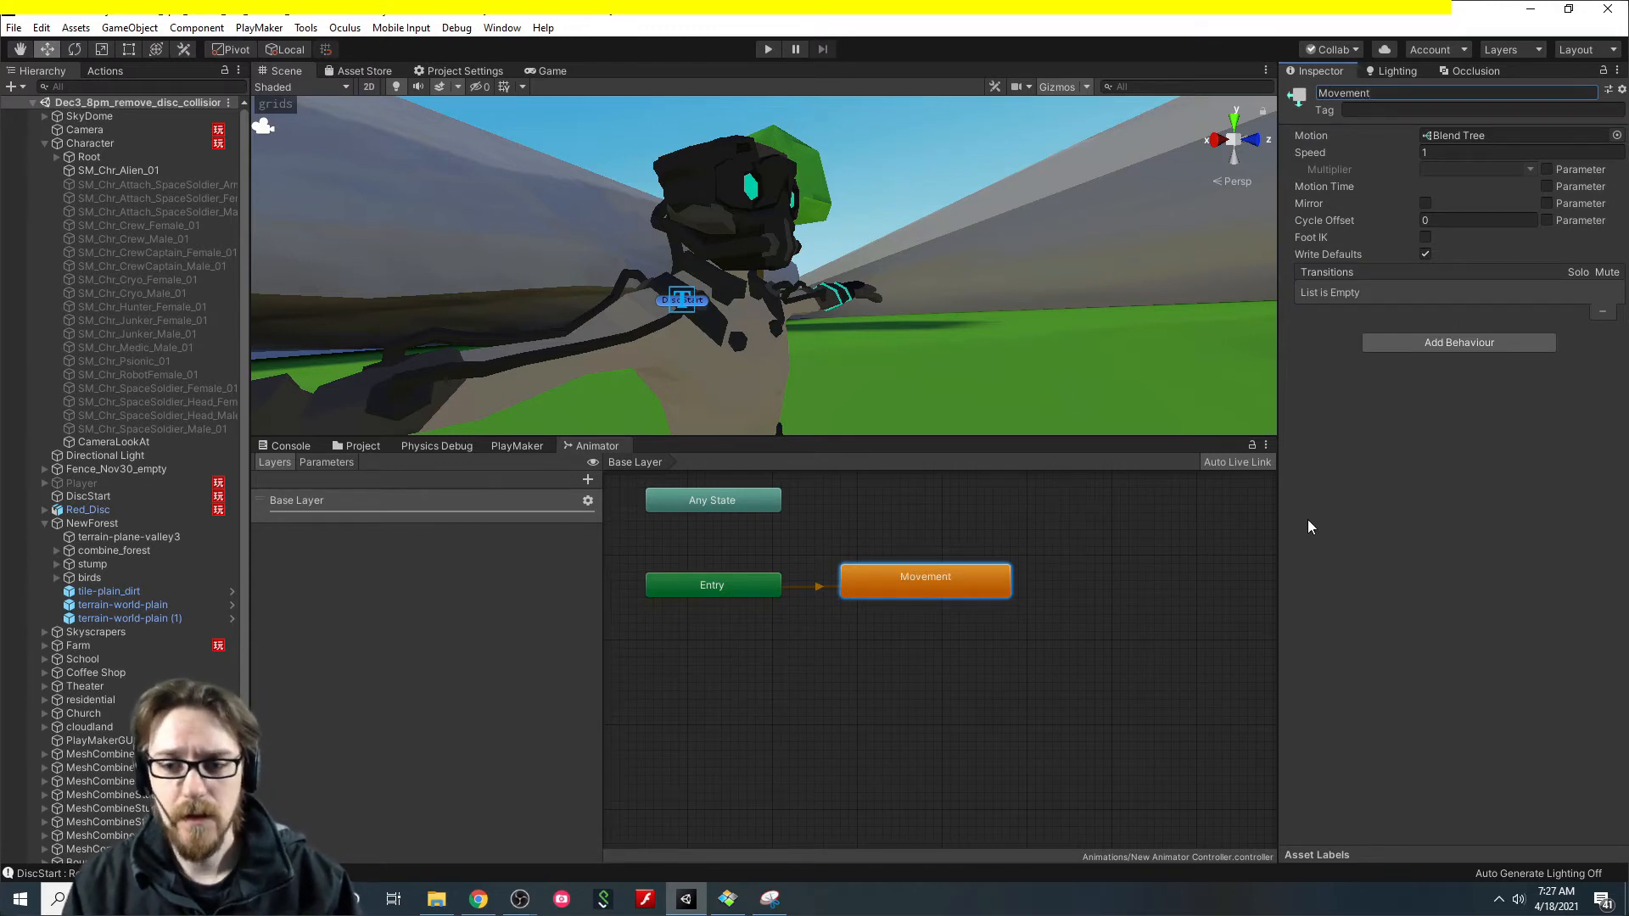
pyautogui.click(1422, 586)
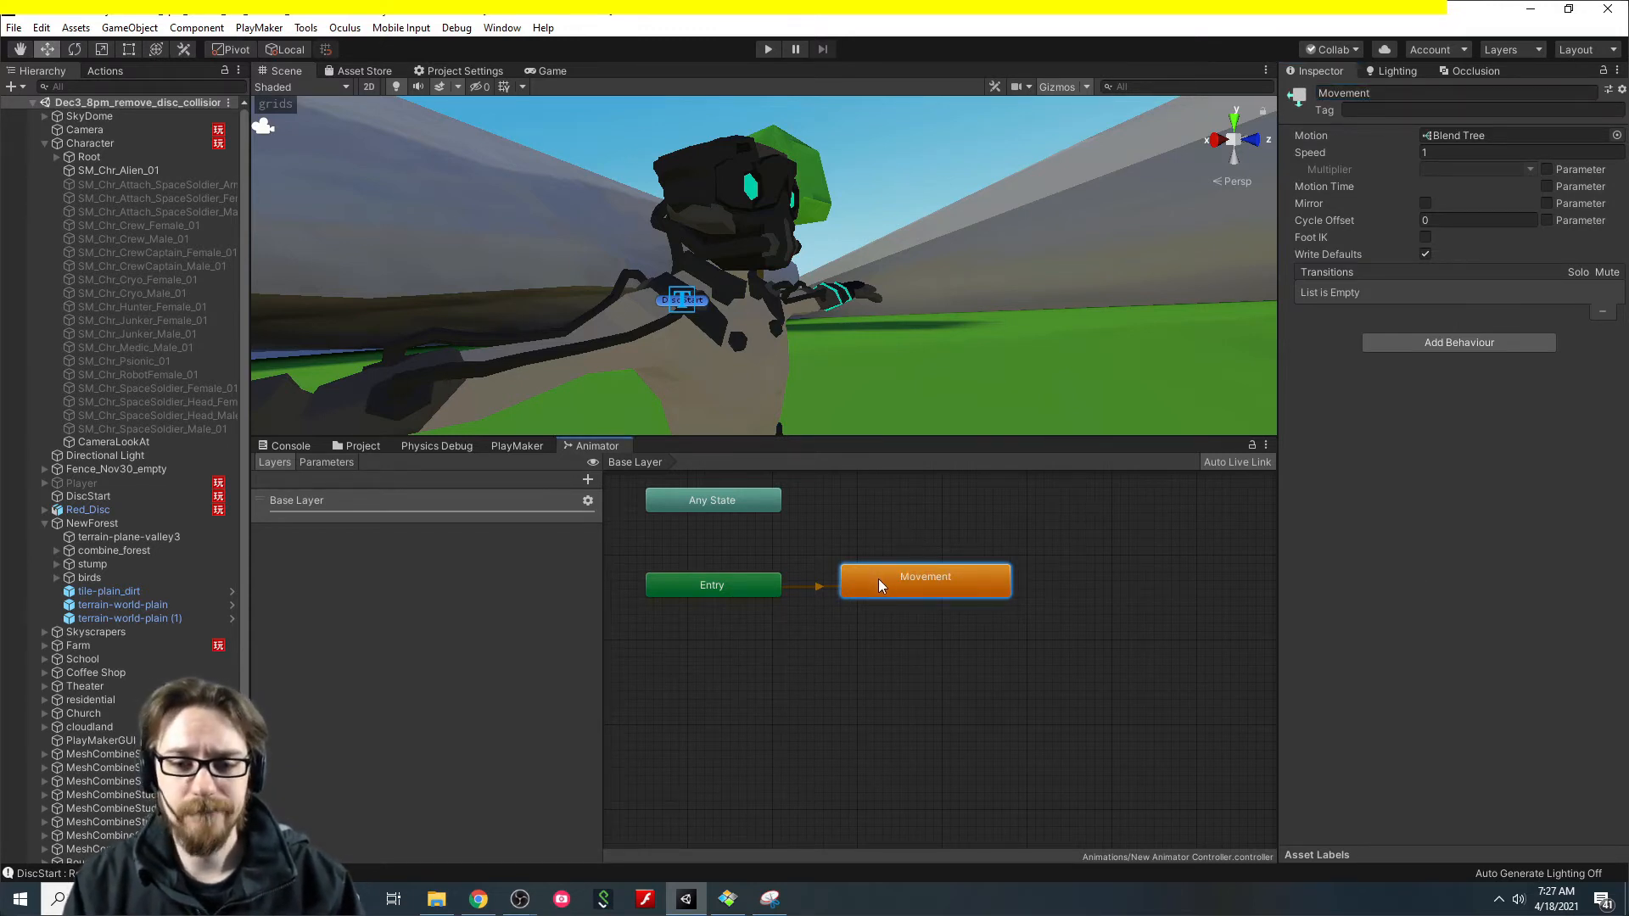
pyautogui.press('Delete')
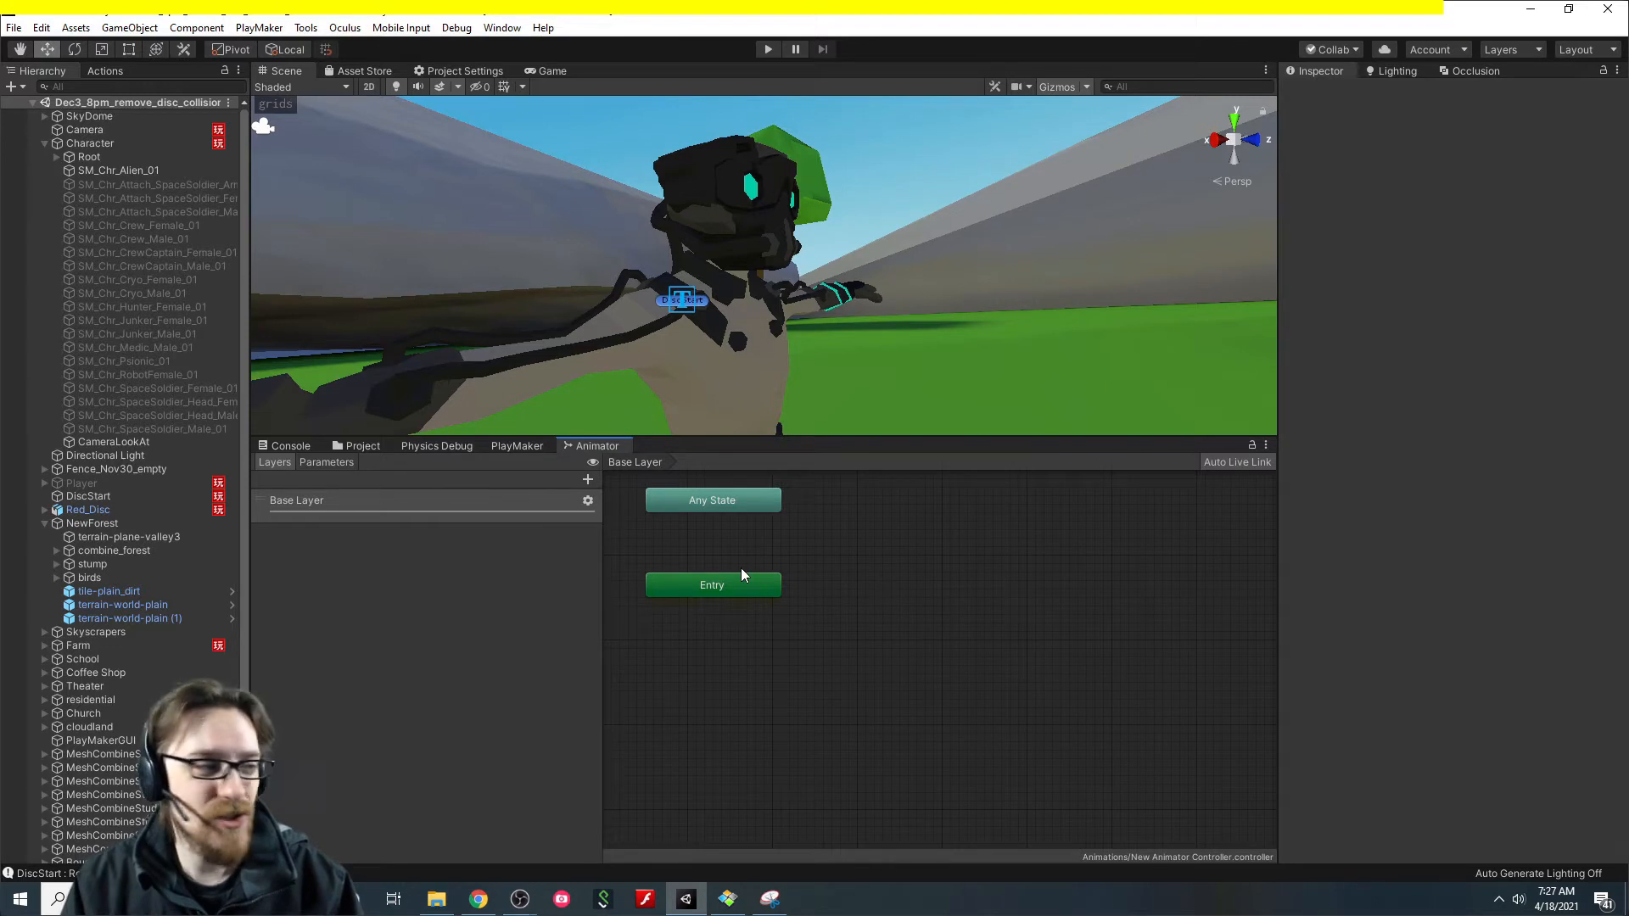
# Open the EverydayMotionPack's Motion/01_Idle folder in the project assets.
pyautogui.click(363, 446)
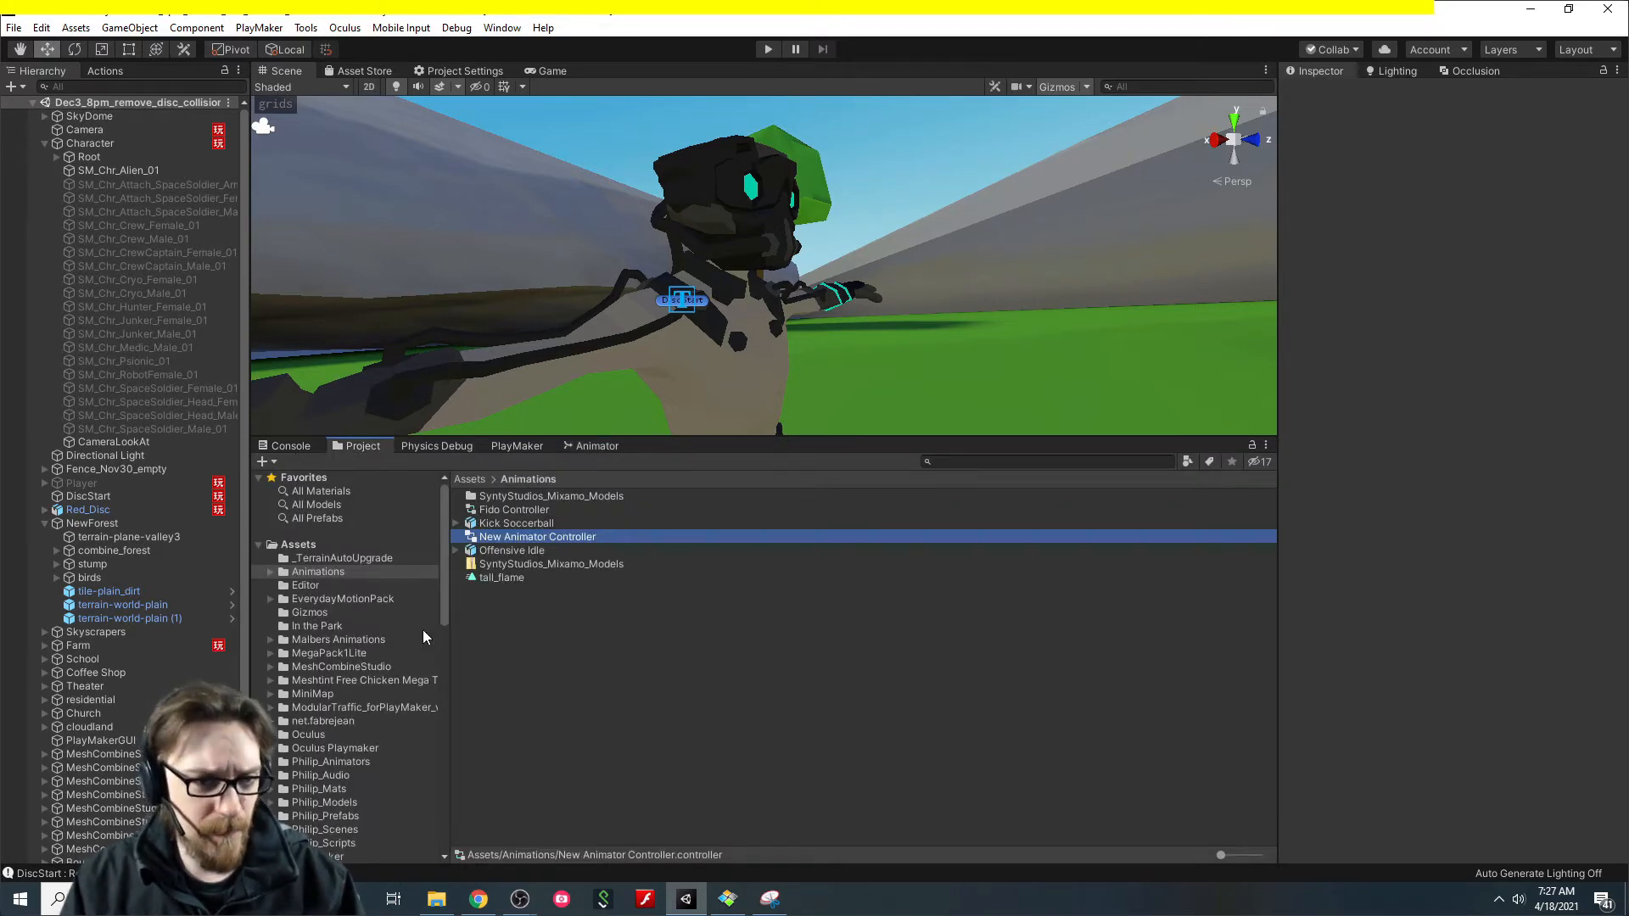
pyautogui.click(348, 599)
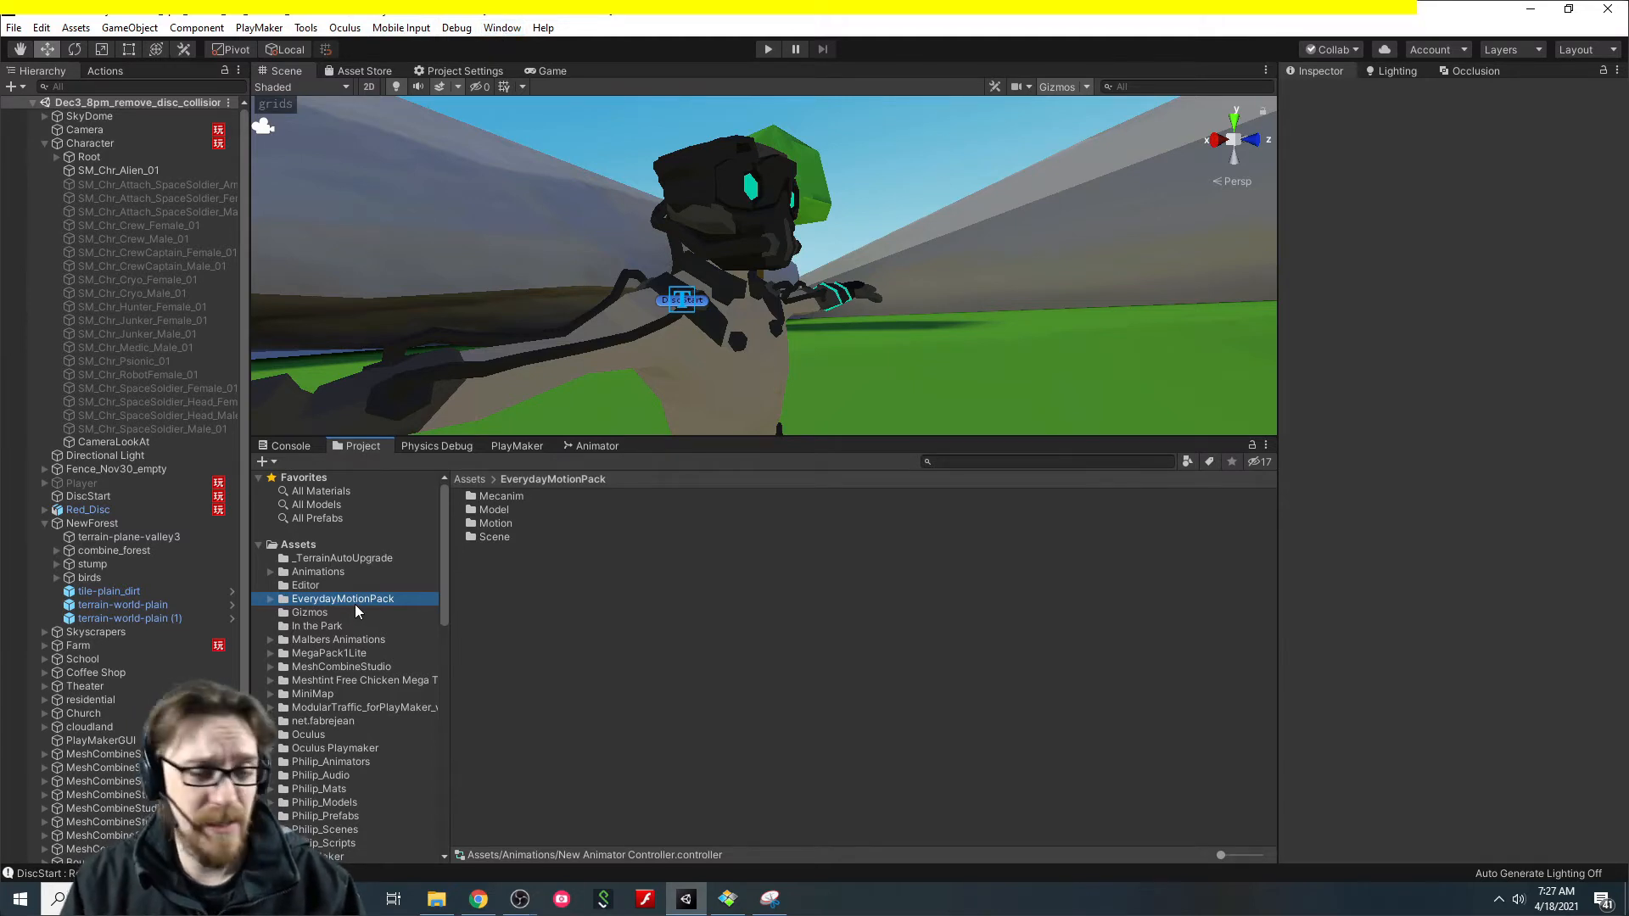
pyautogui.click(479, 901)
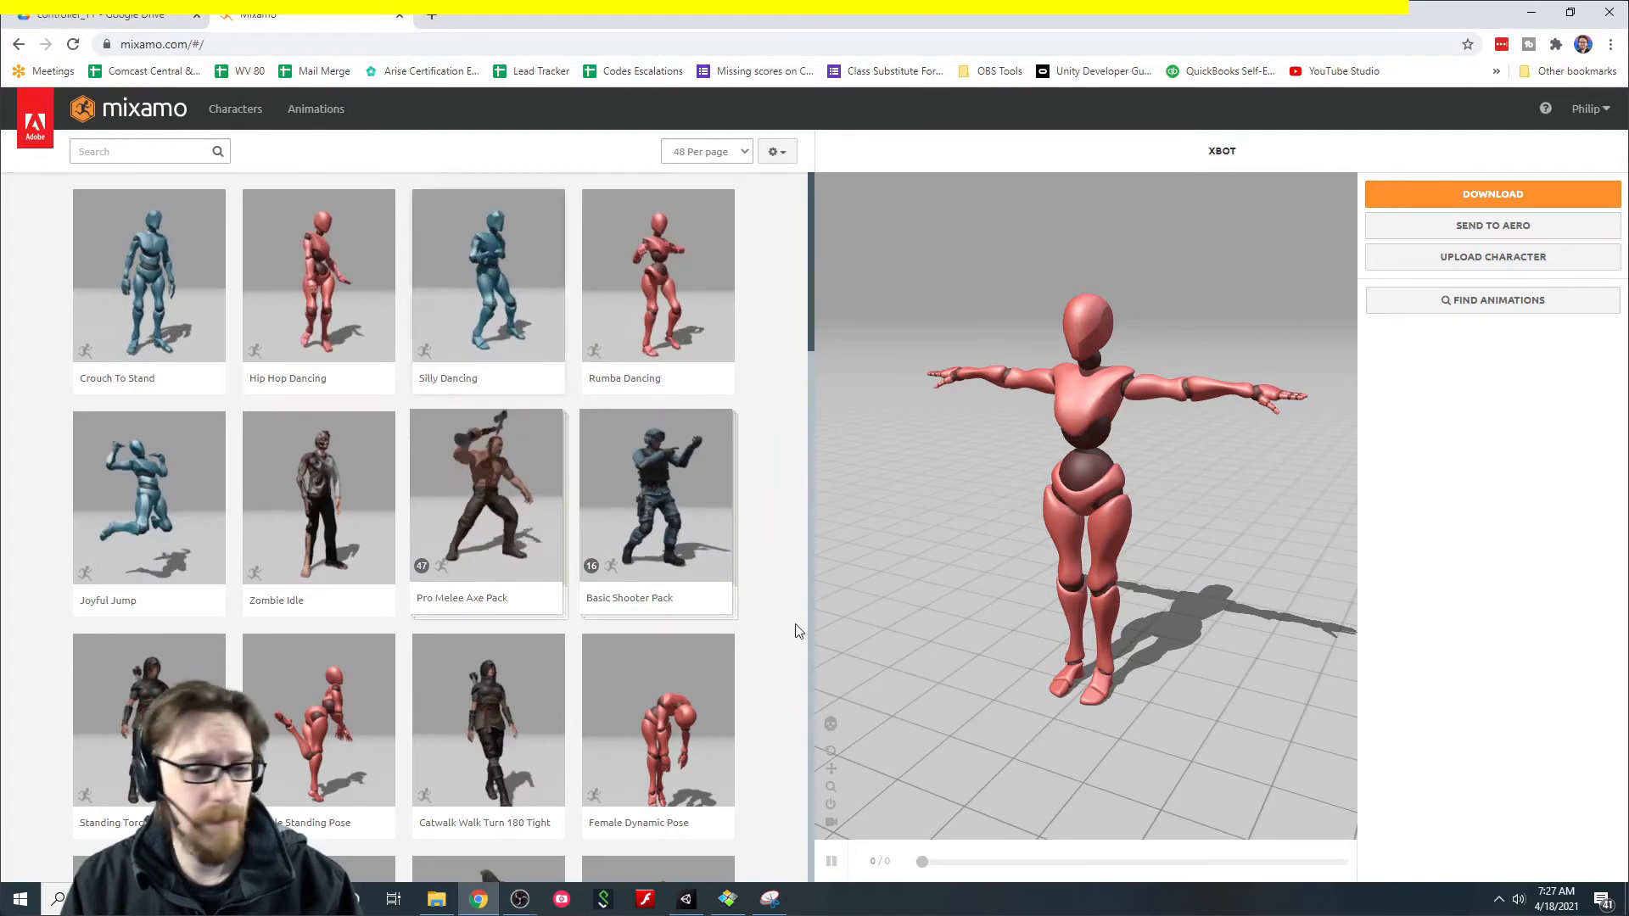
pyautogui.click(1536, 12)
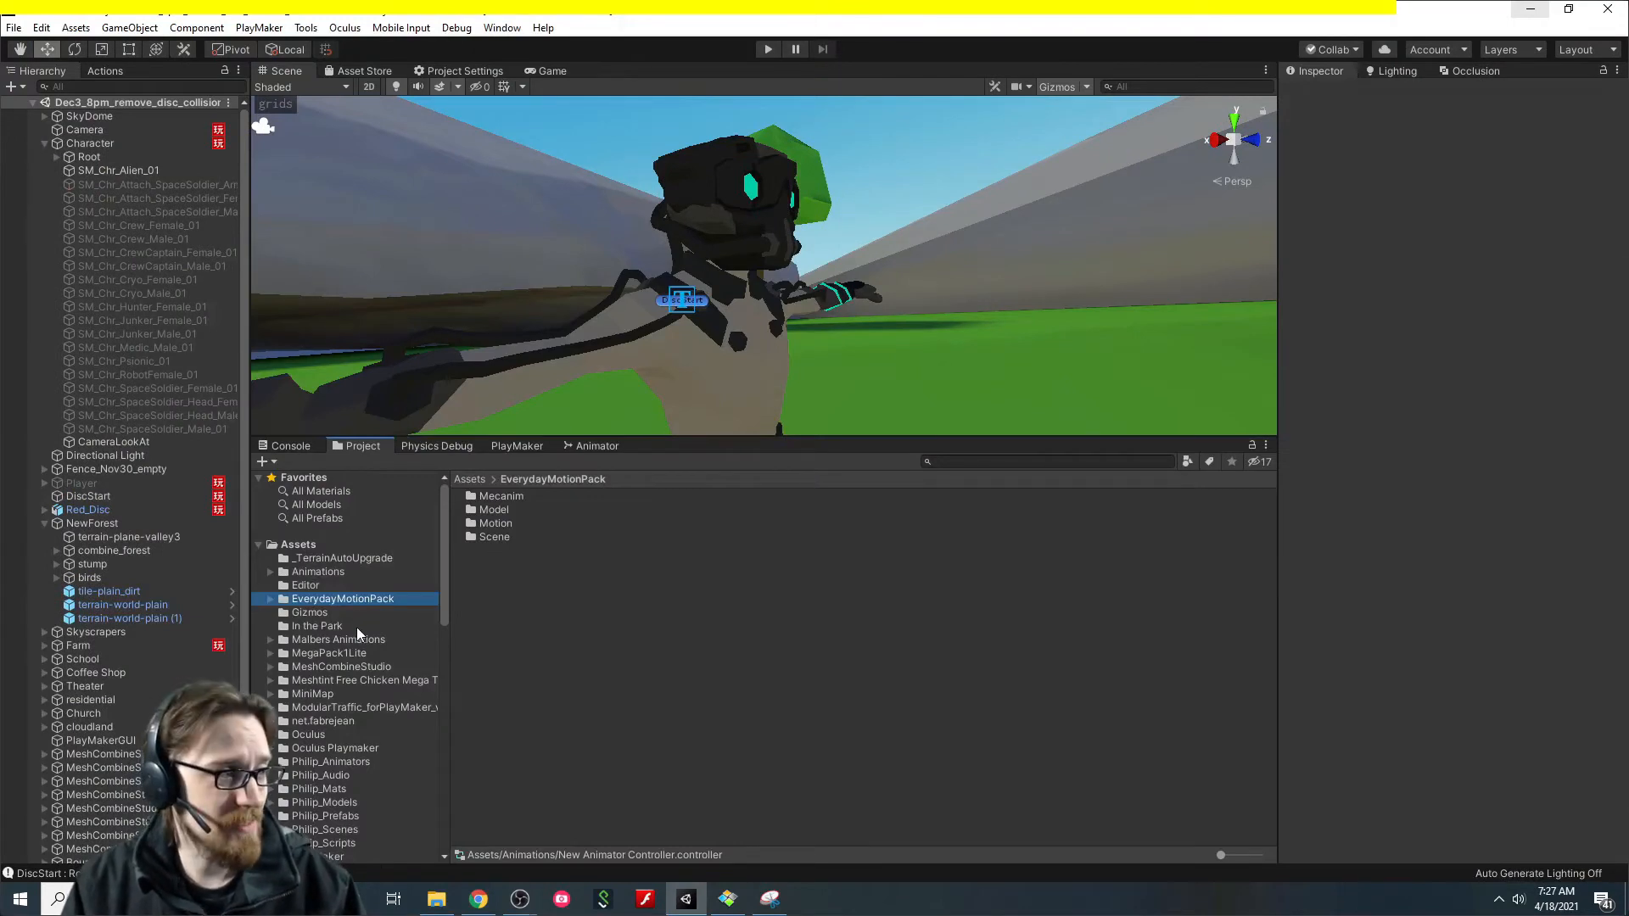
pyautogui.click(496, 523)
pyautogui.doubleClick(506, 522)
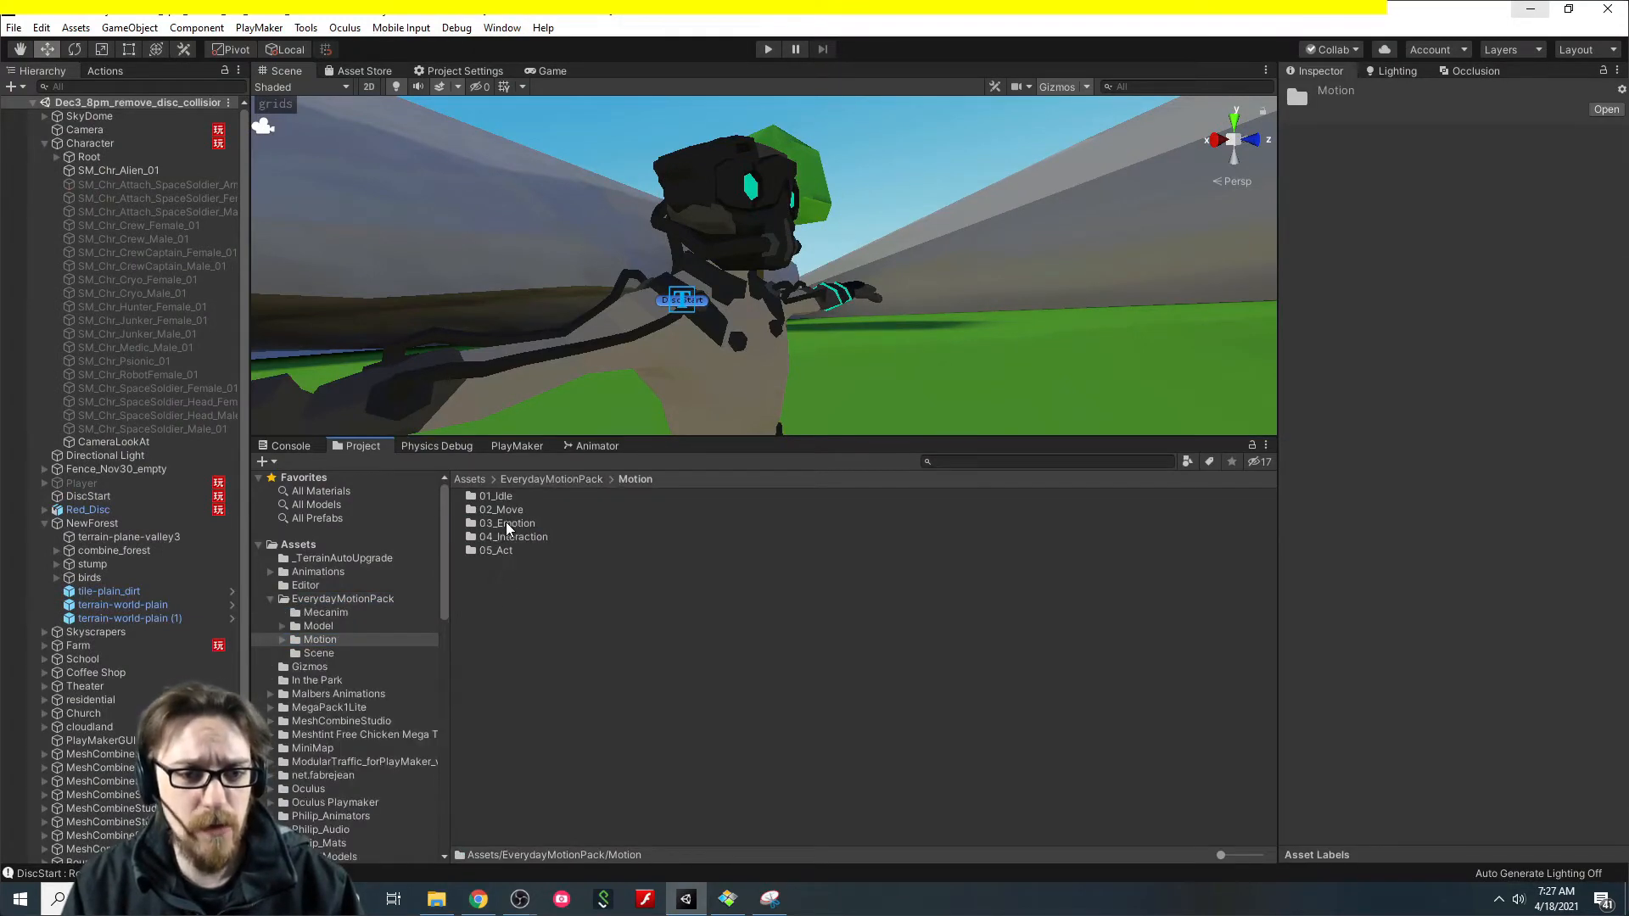
pyautogui.click(496, 494)
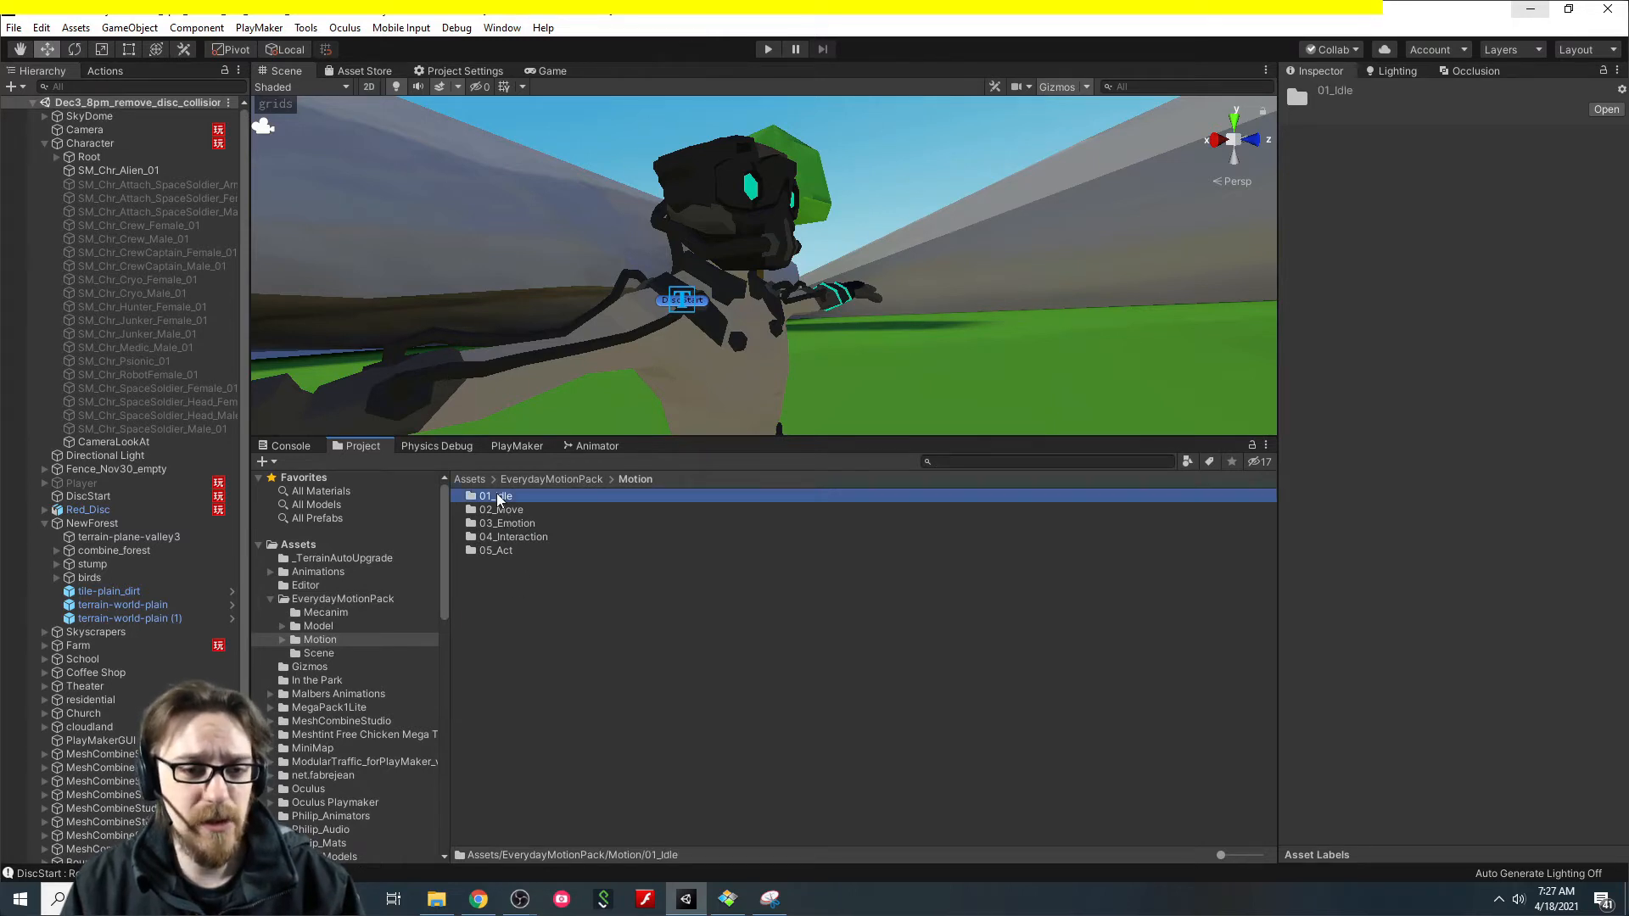
pyautogui.doubleClick(497, 494)
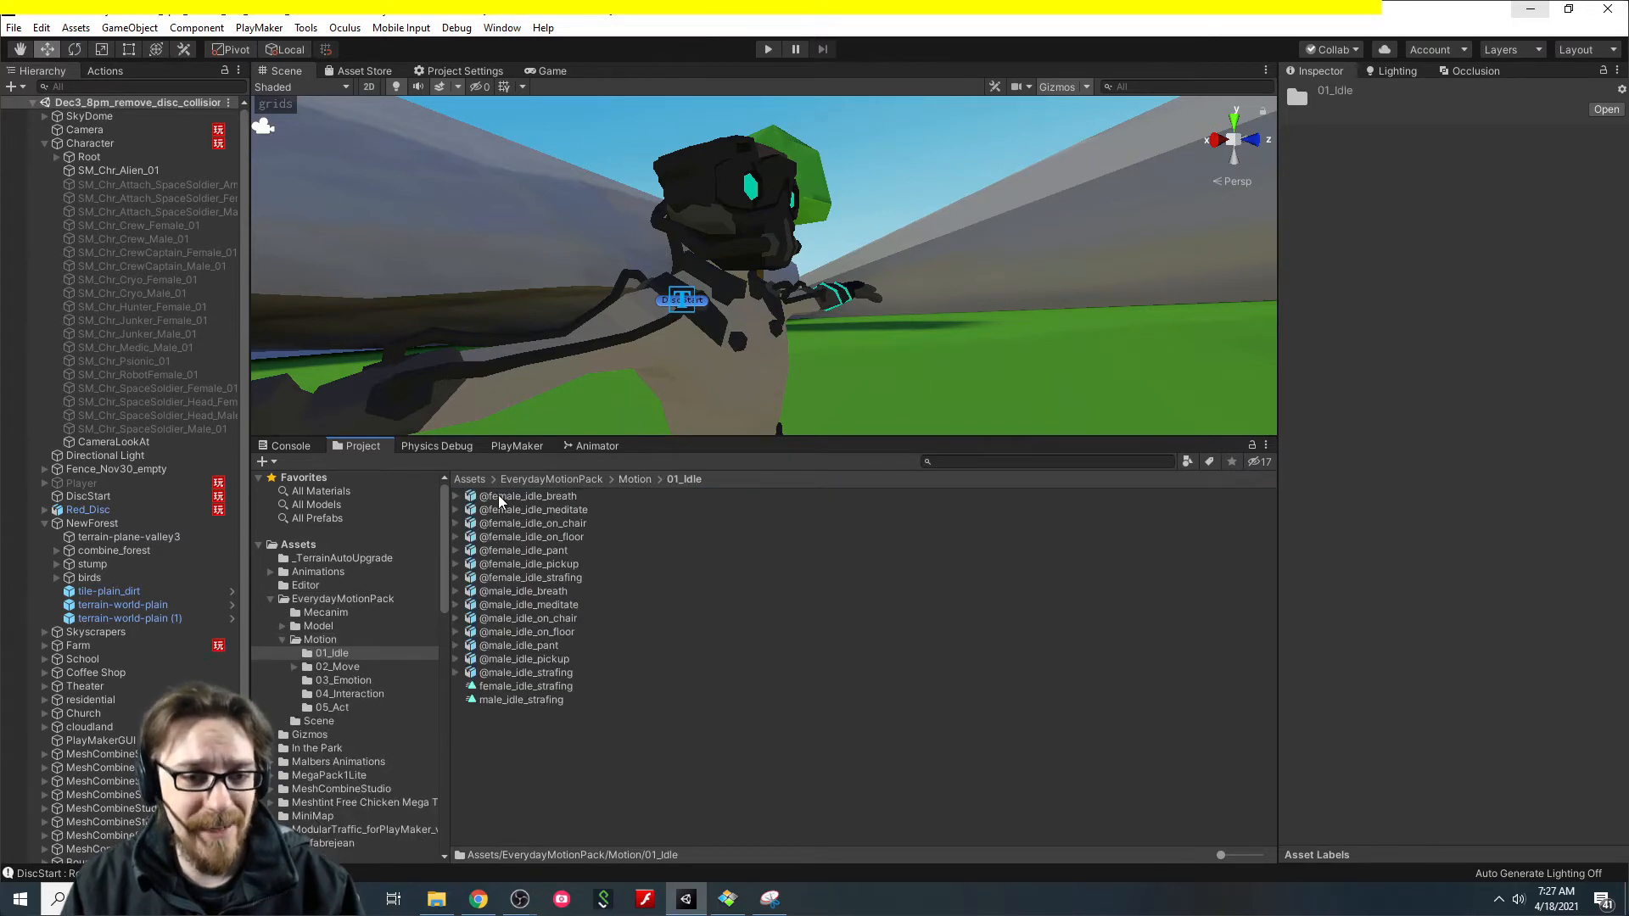
pyautogui.click(519, 592)
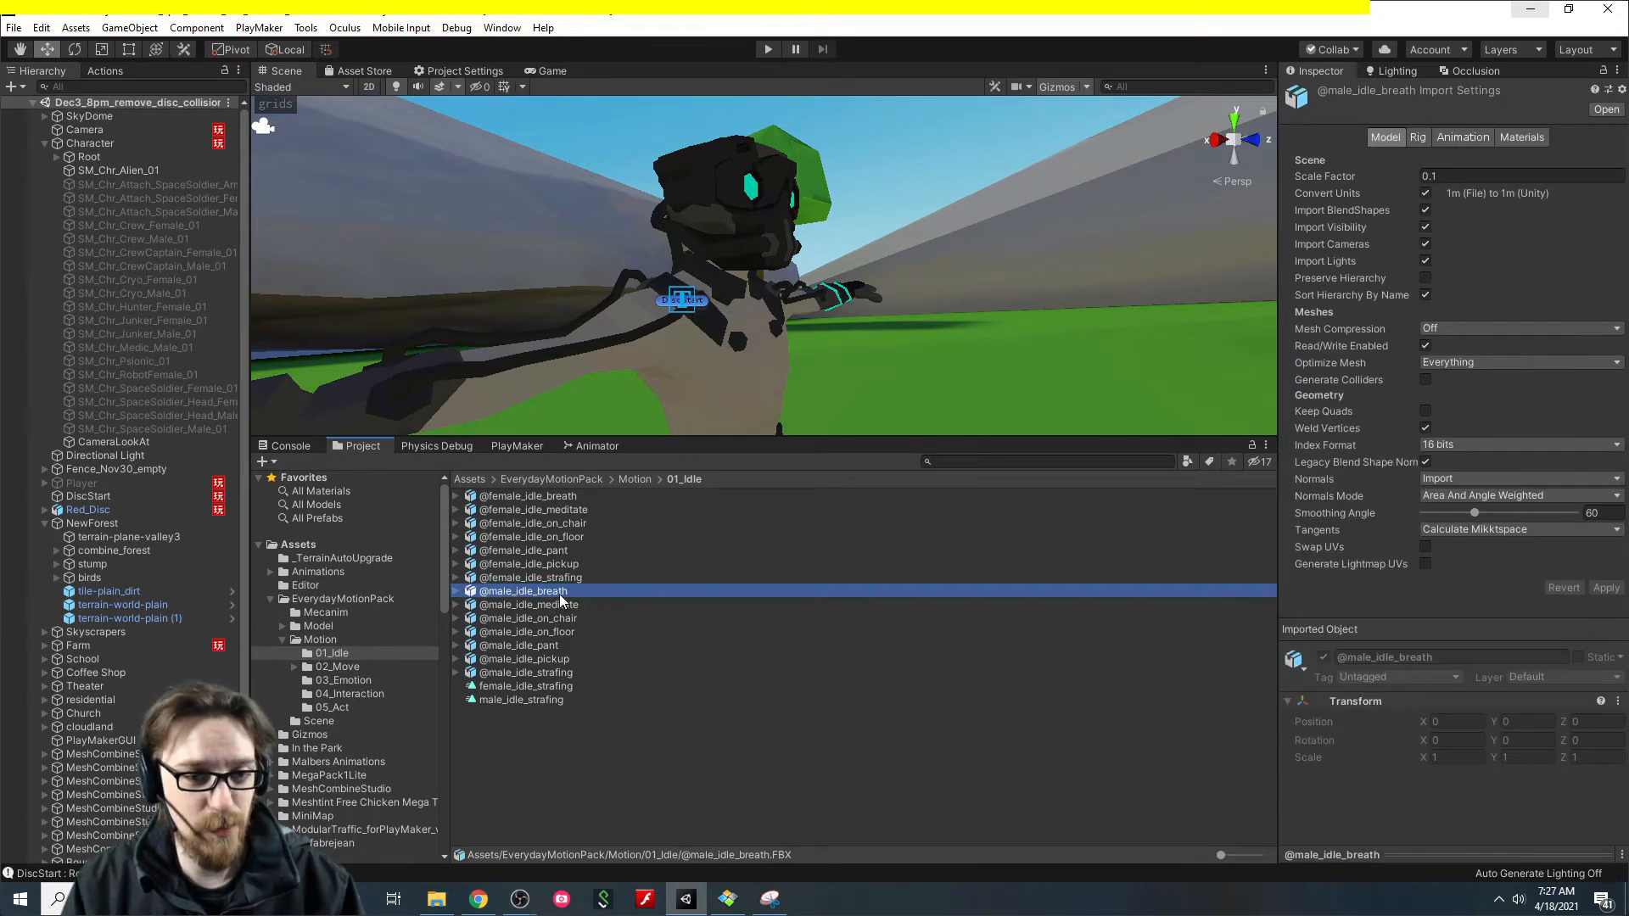
pyautogui.click(457, 591)
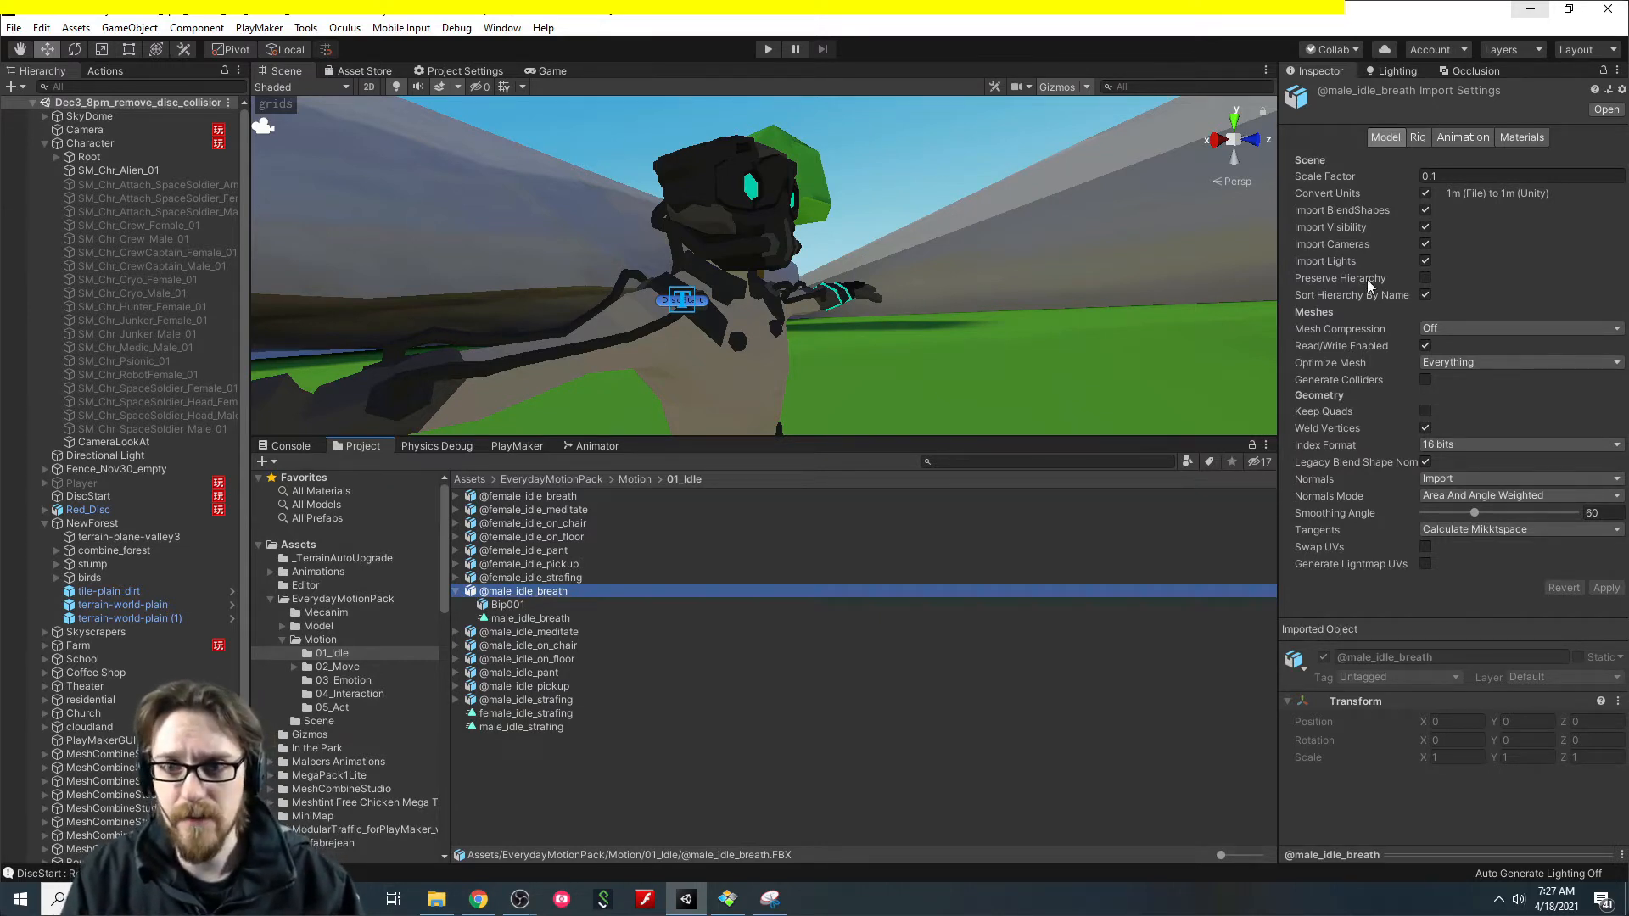
pyautogui.click(524, 619)
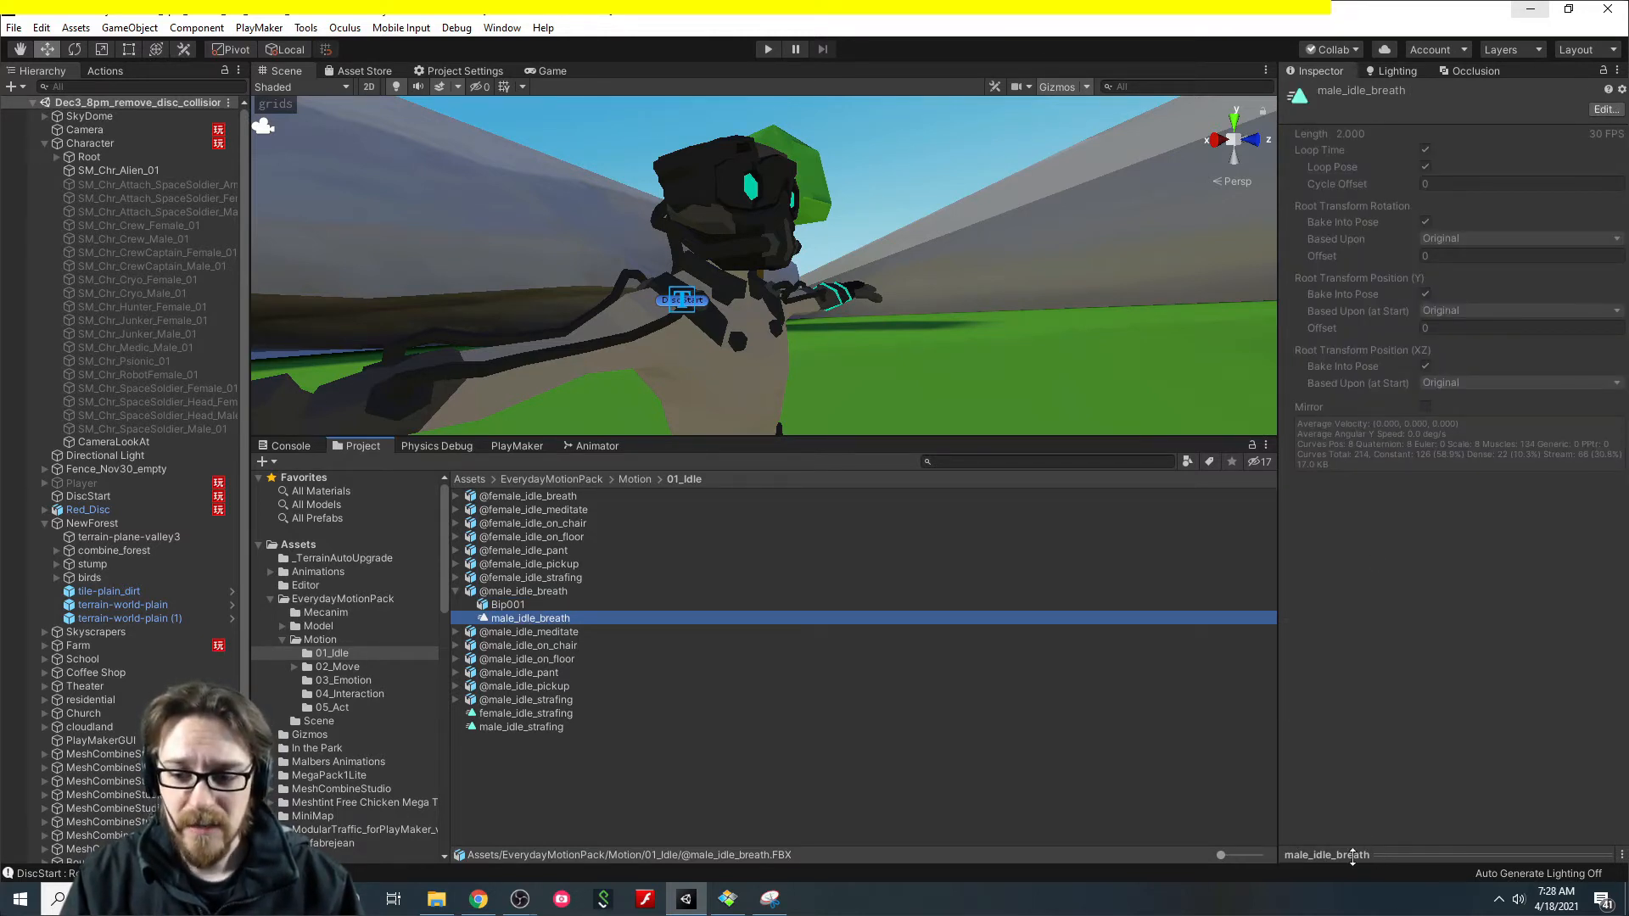
pyautogui.moveTo(1352, 856); pyautogui.dragTo(1341, 475)
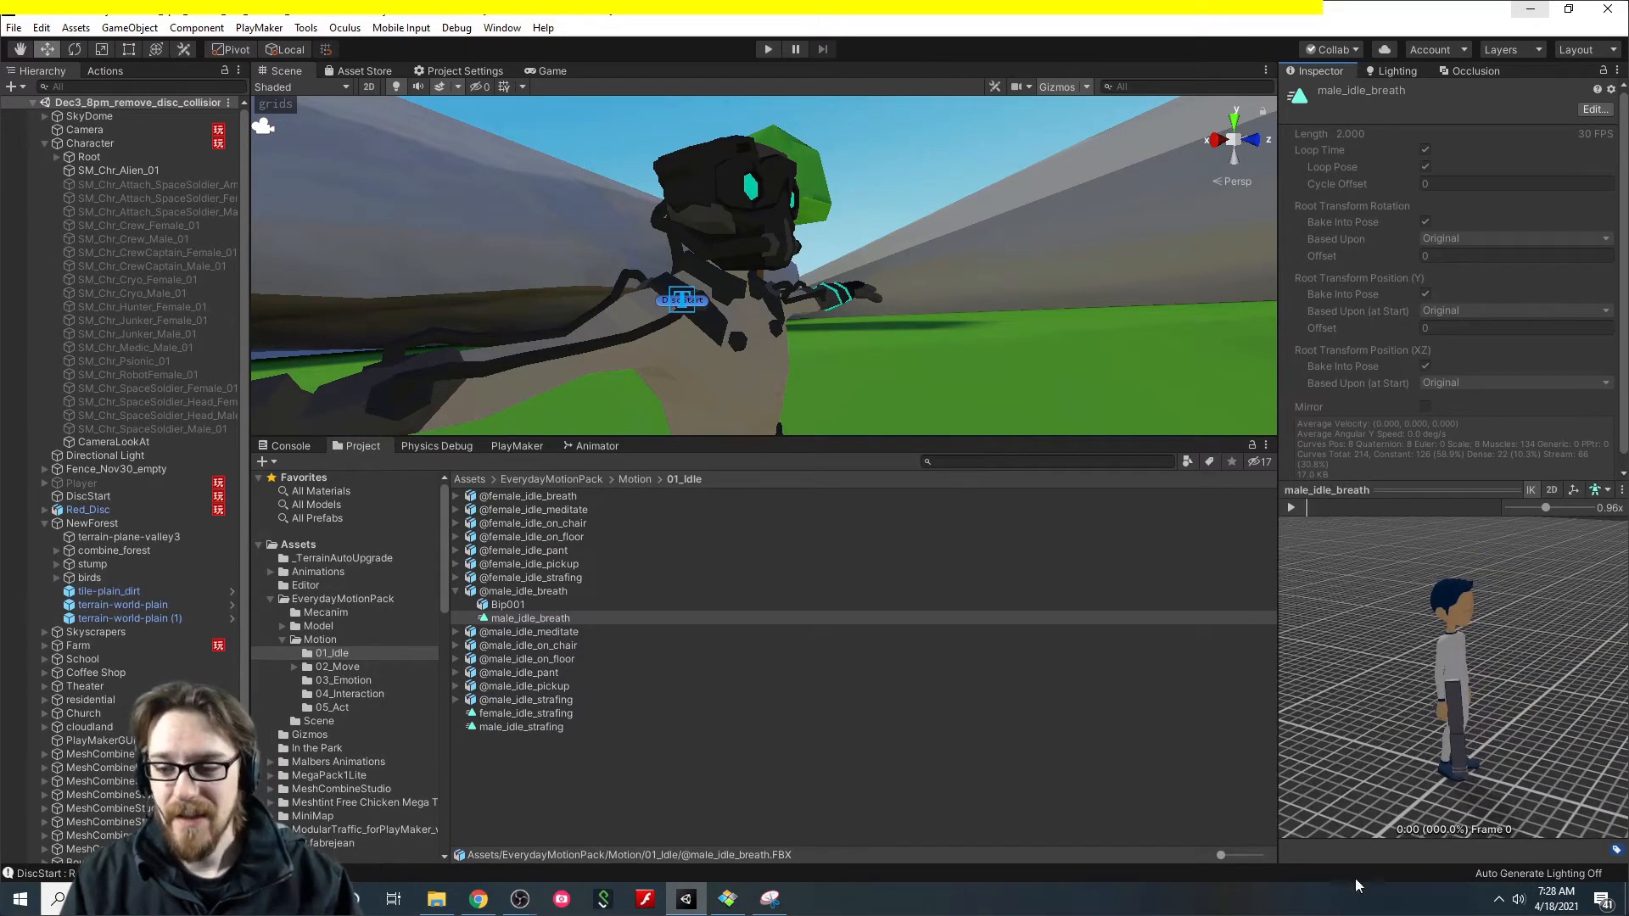
pyautogui.click(536, 618)
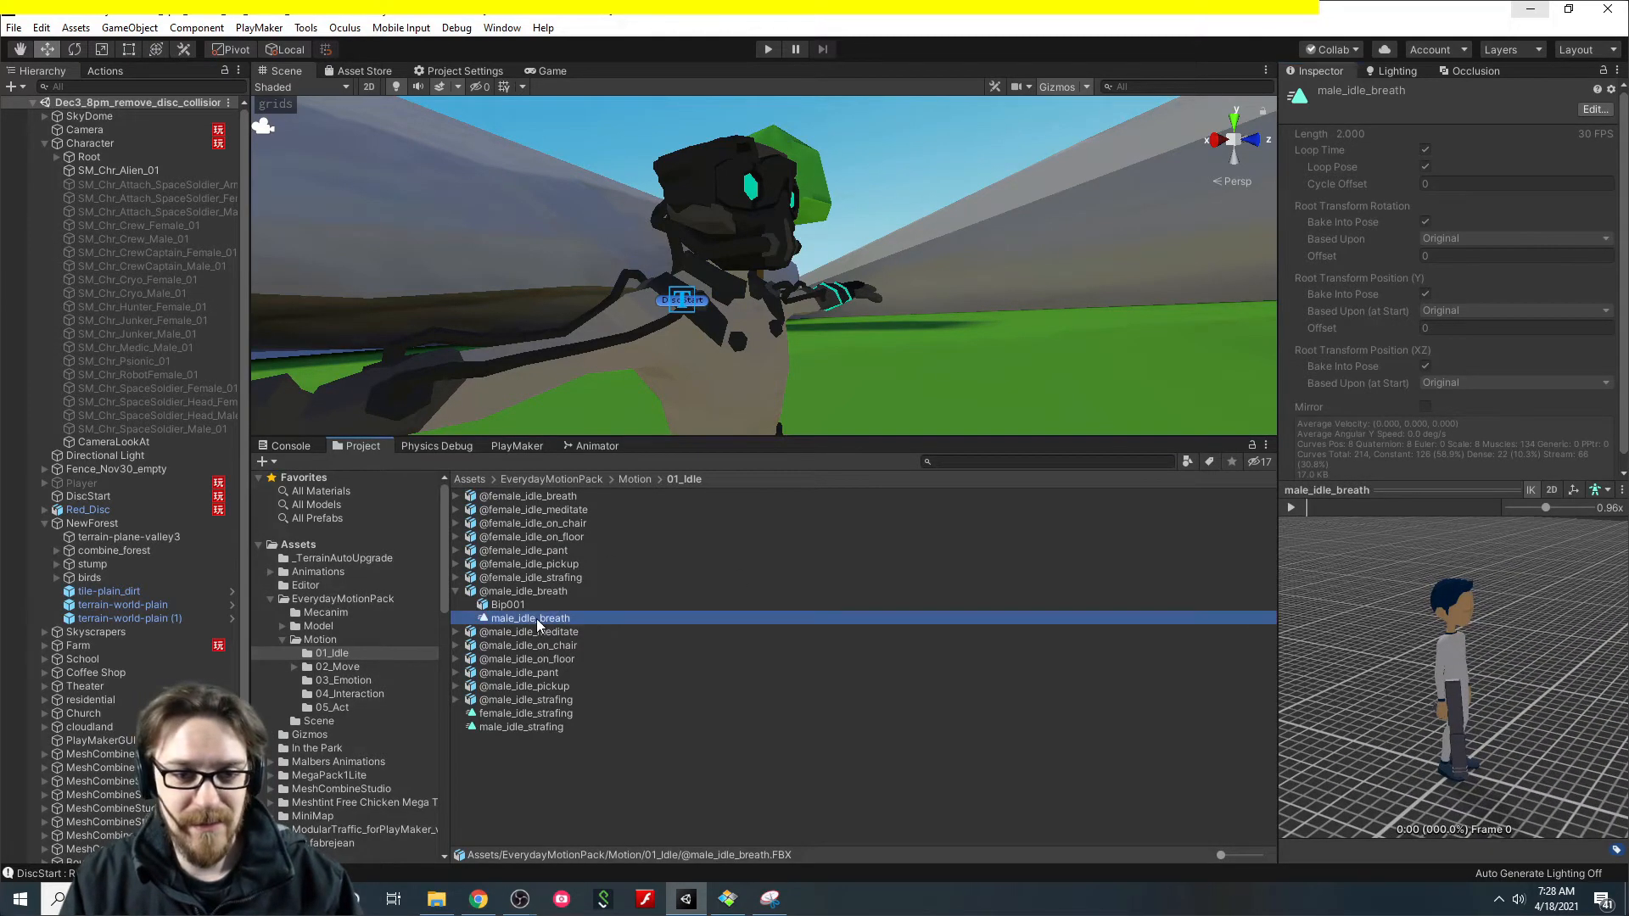
pyautogui.click(1292, 508)
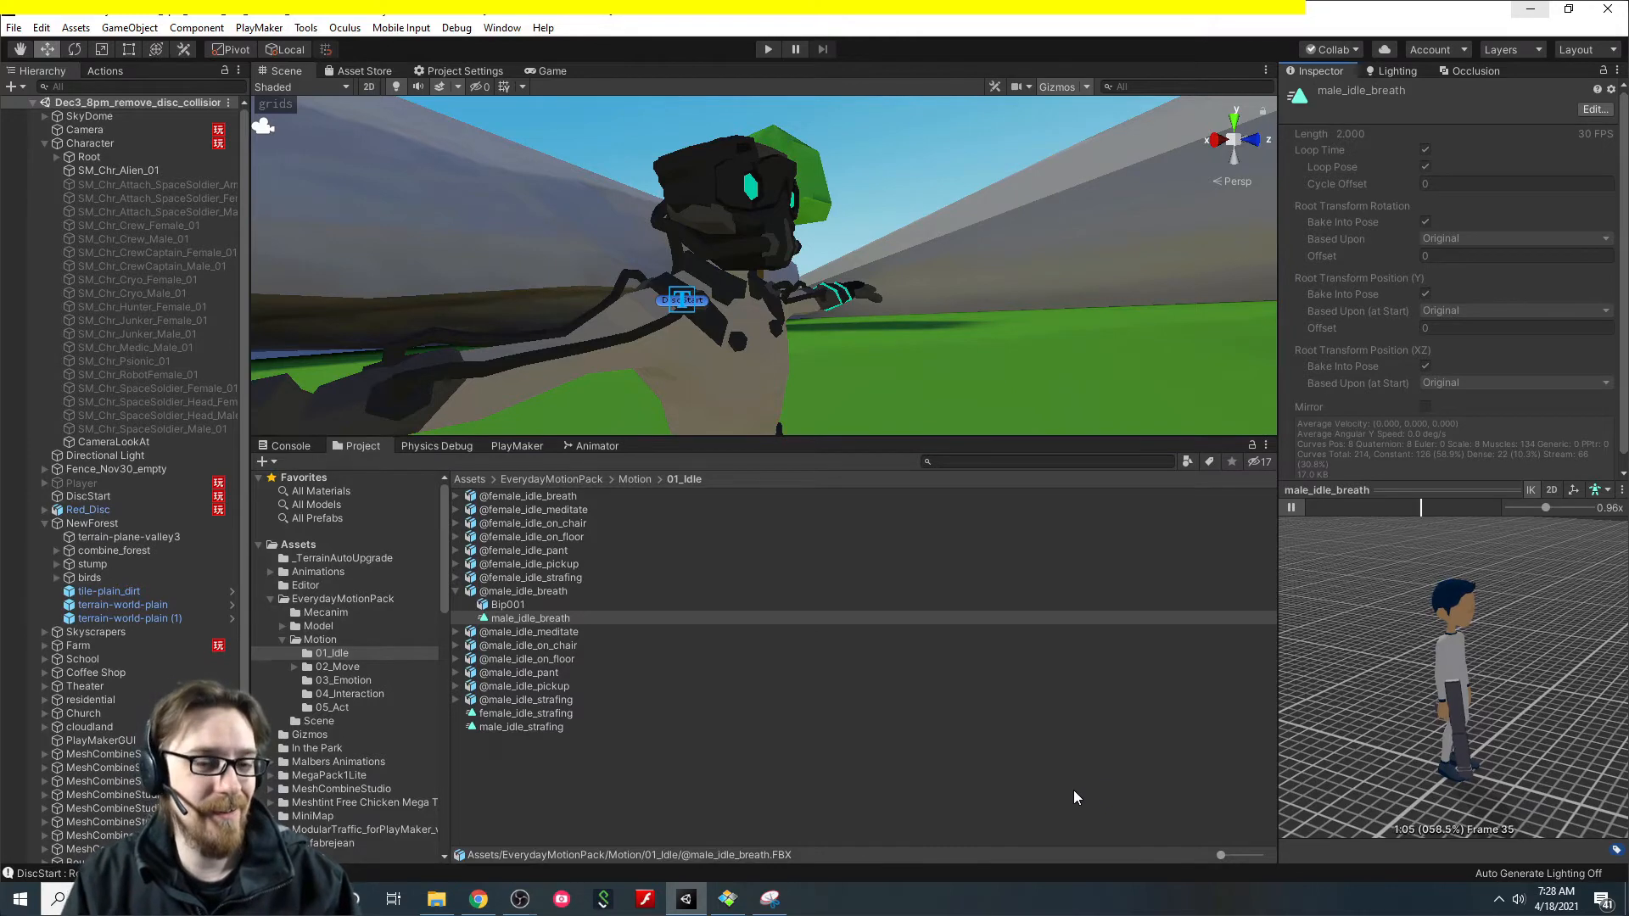
pyautogui.click(1291, 508)
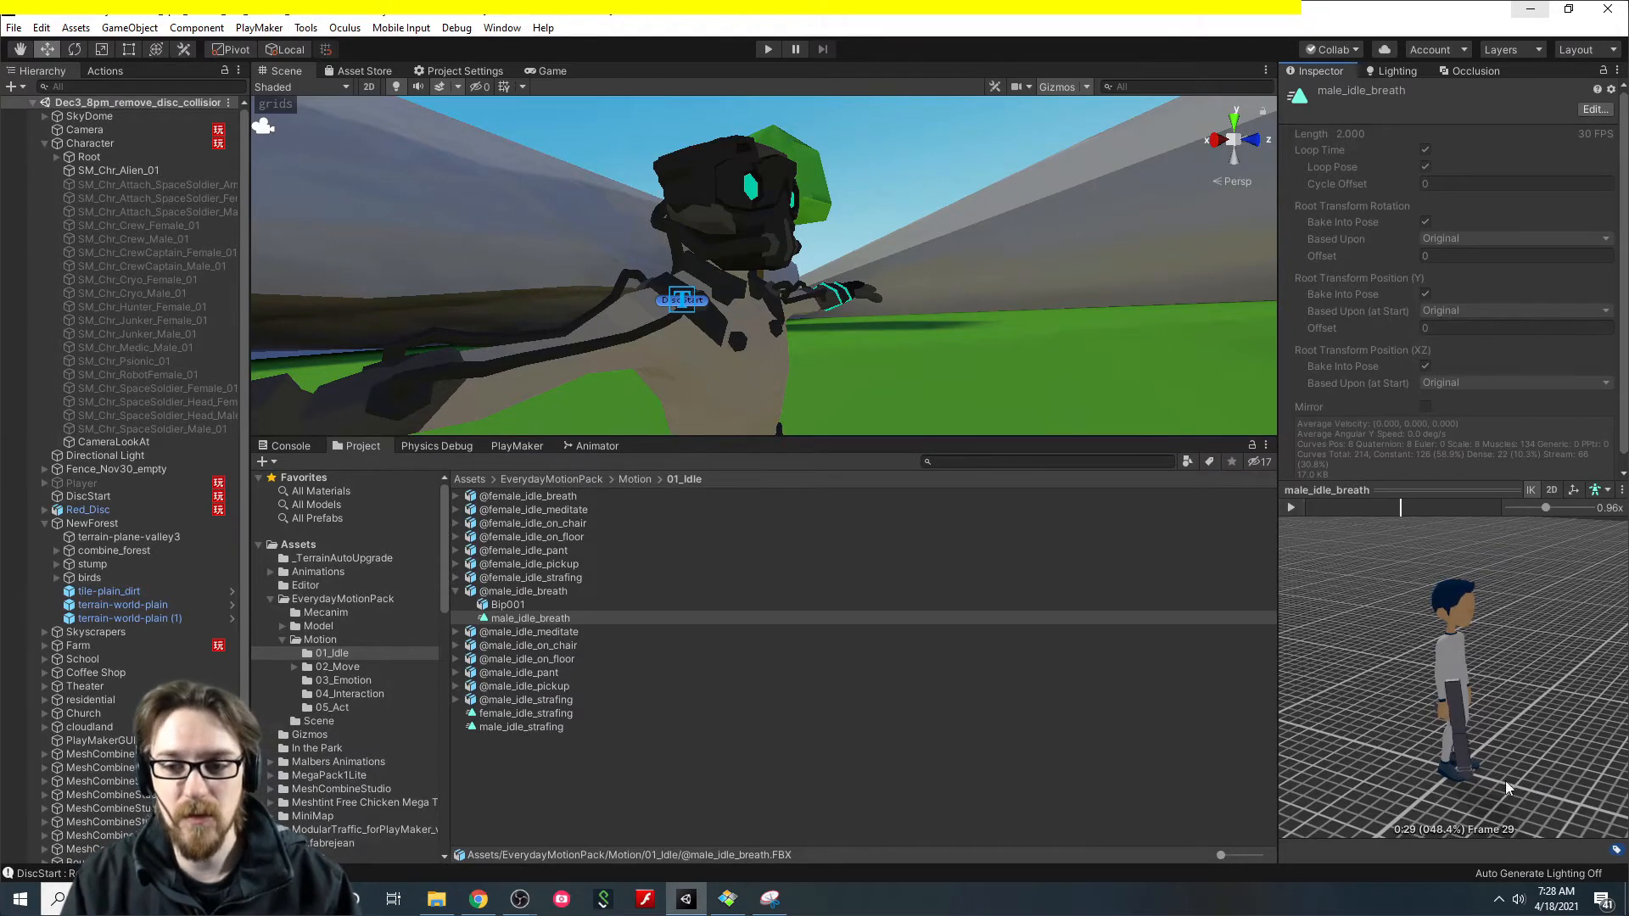
# Duplicate the male_idle_breath clip out of its model and rename the copy IDLE.
pyautogui.click(524, 618)
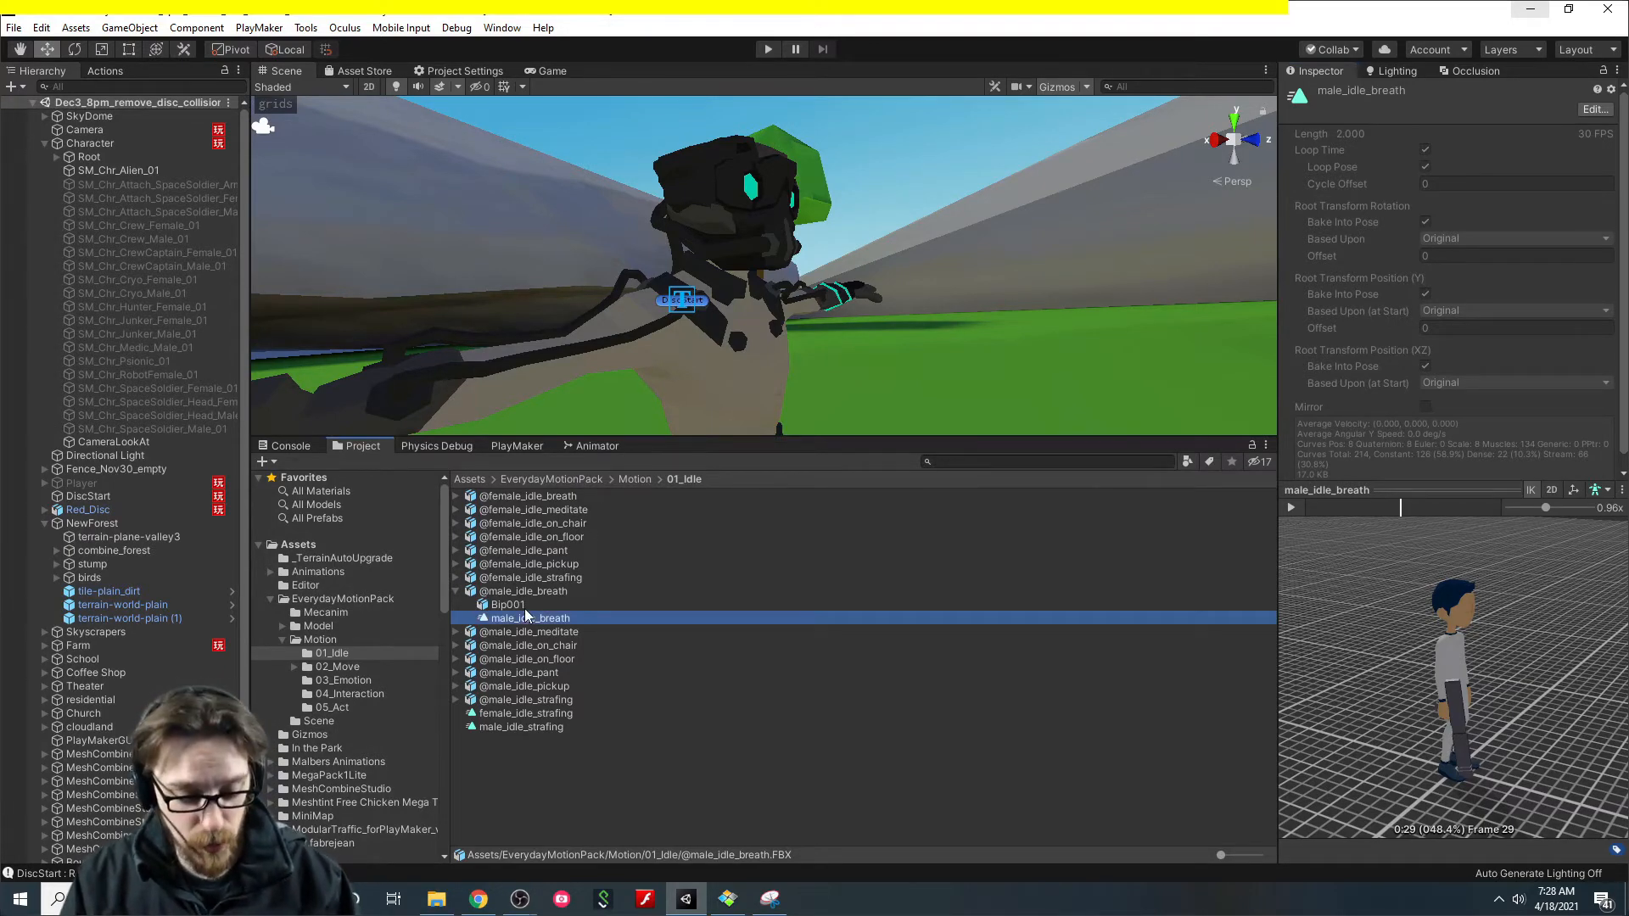
pyautogui.rightClick(527, 617)
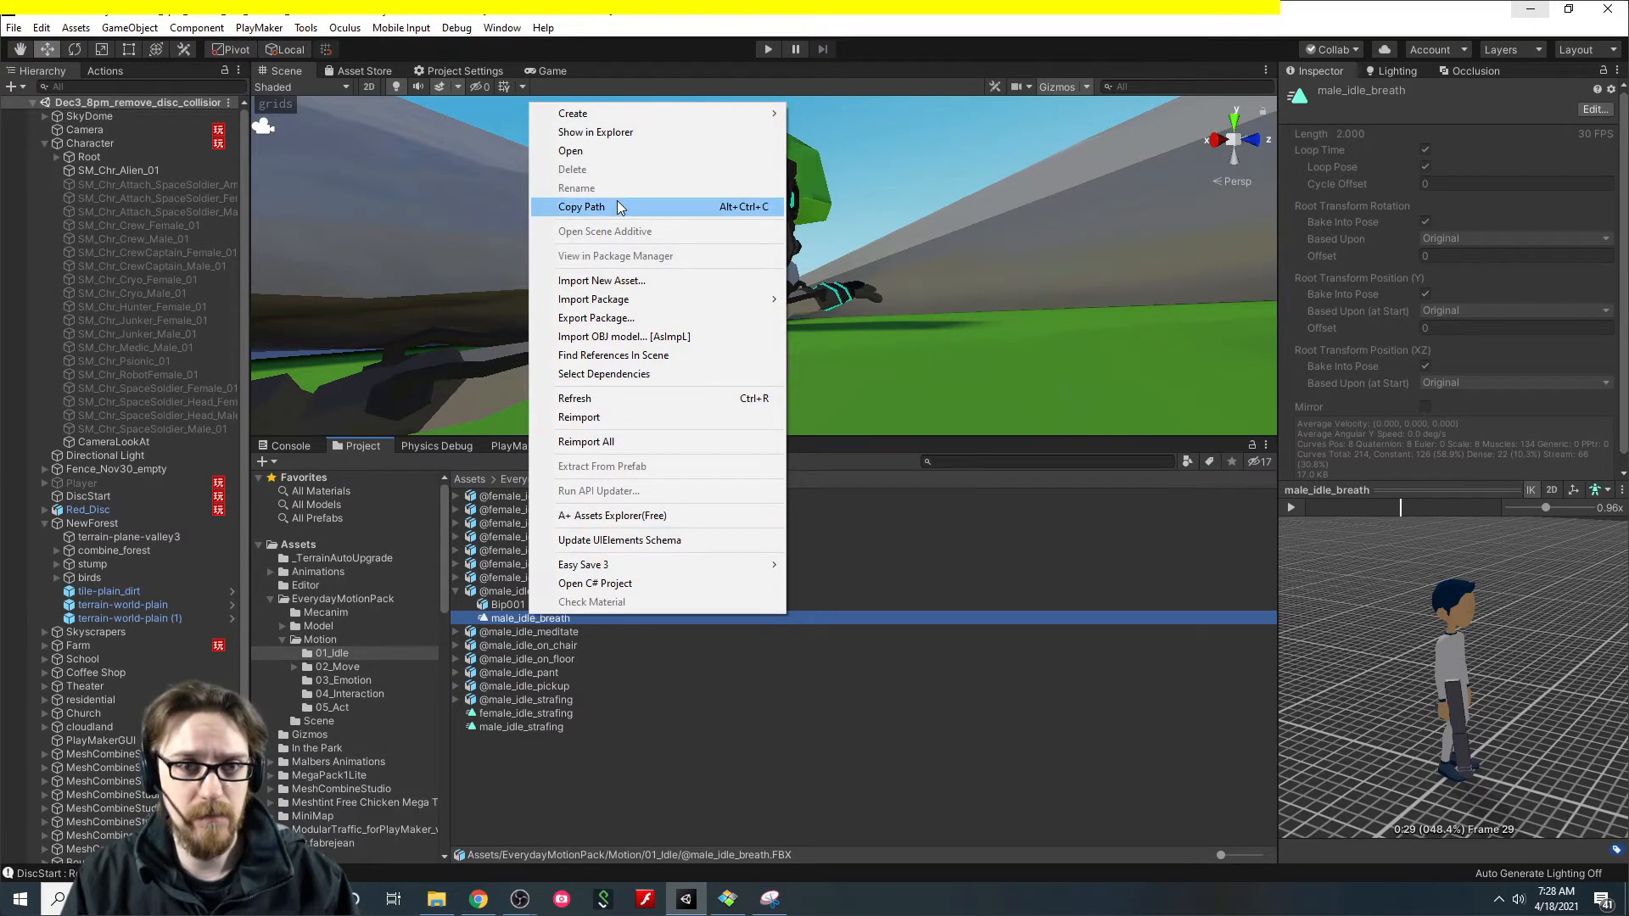
pyautogui.click(523, 636)
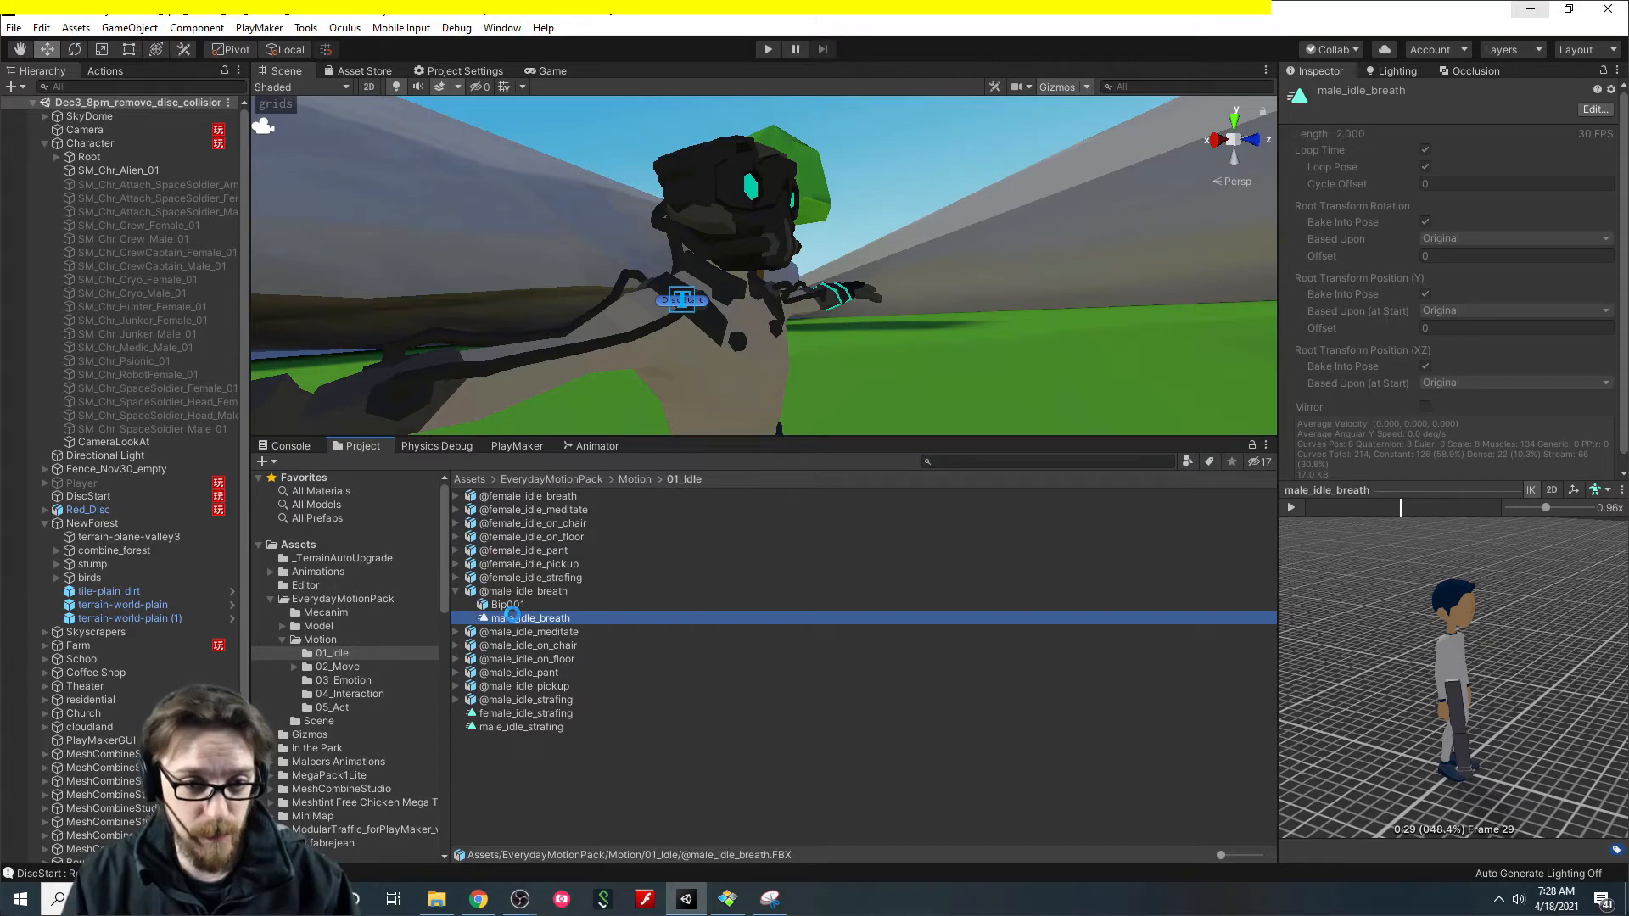
pyautogui.hotkey('ctrl', 'd')
pyautogui.click(495, 727)
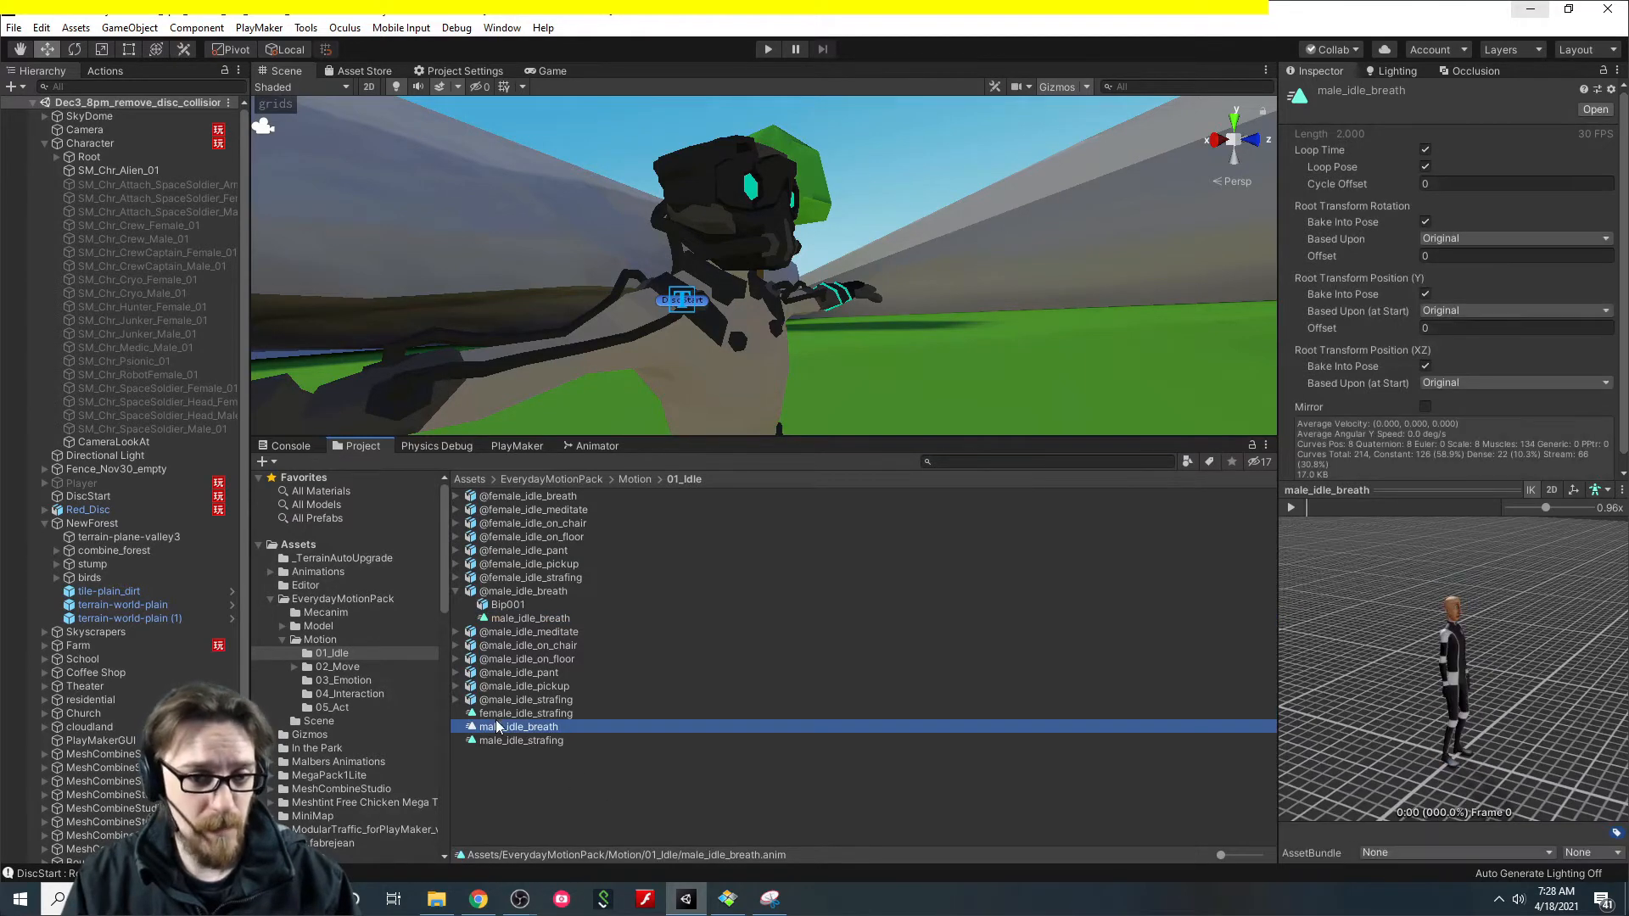
pyautogui.click(541, 732)
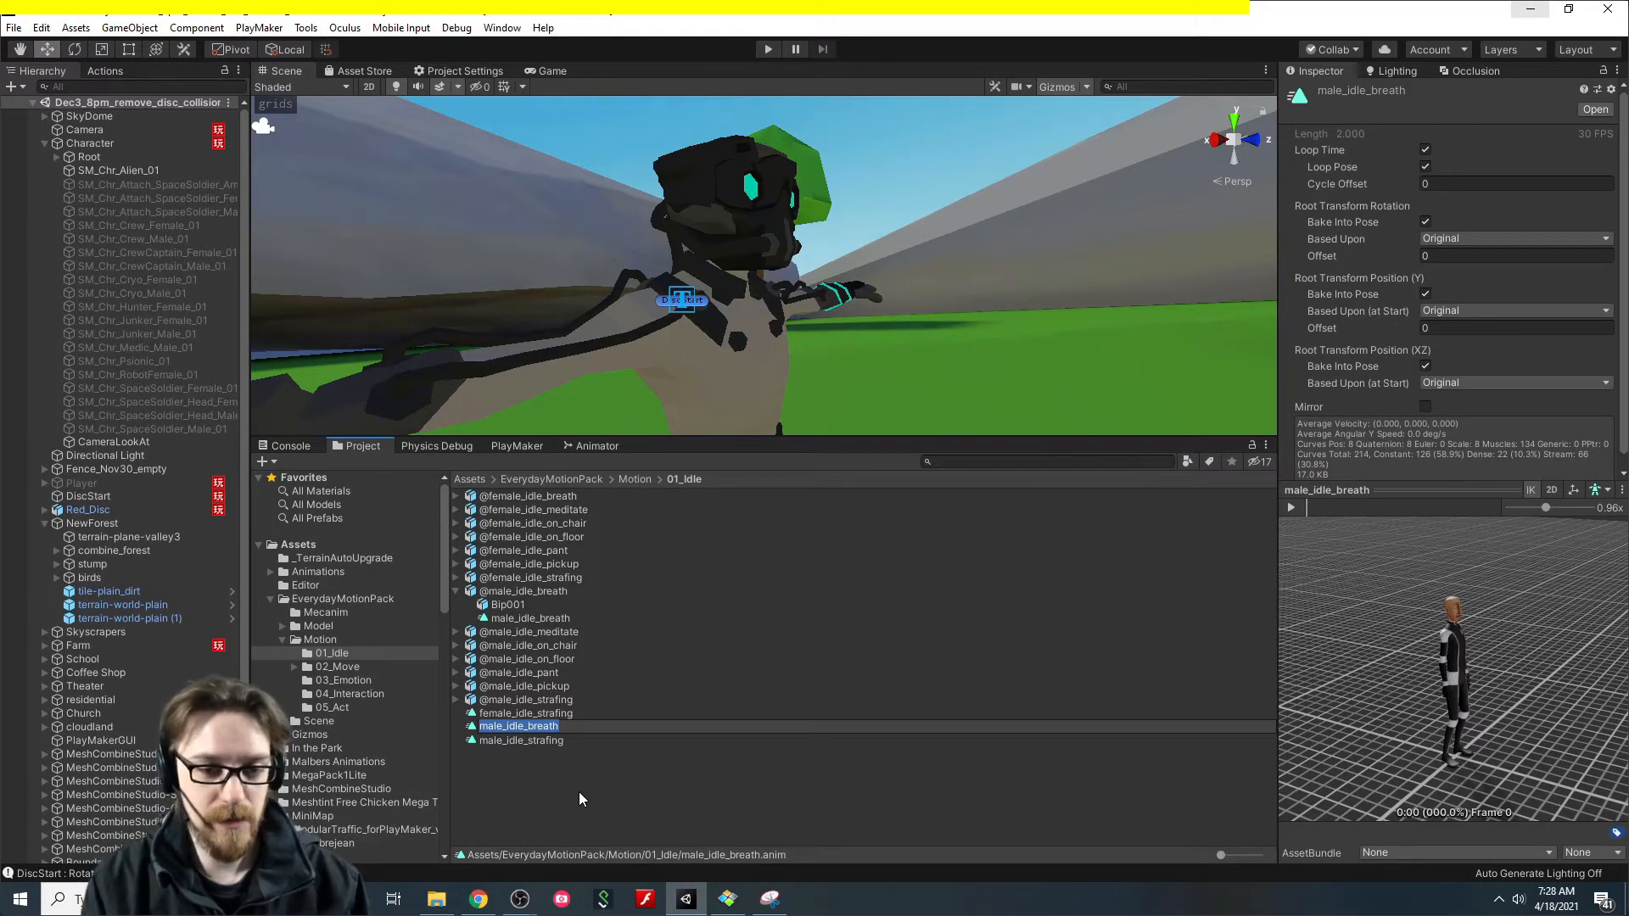
pyautogui.write('IDLE')
pyautogui.press('Return')
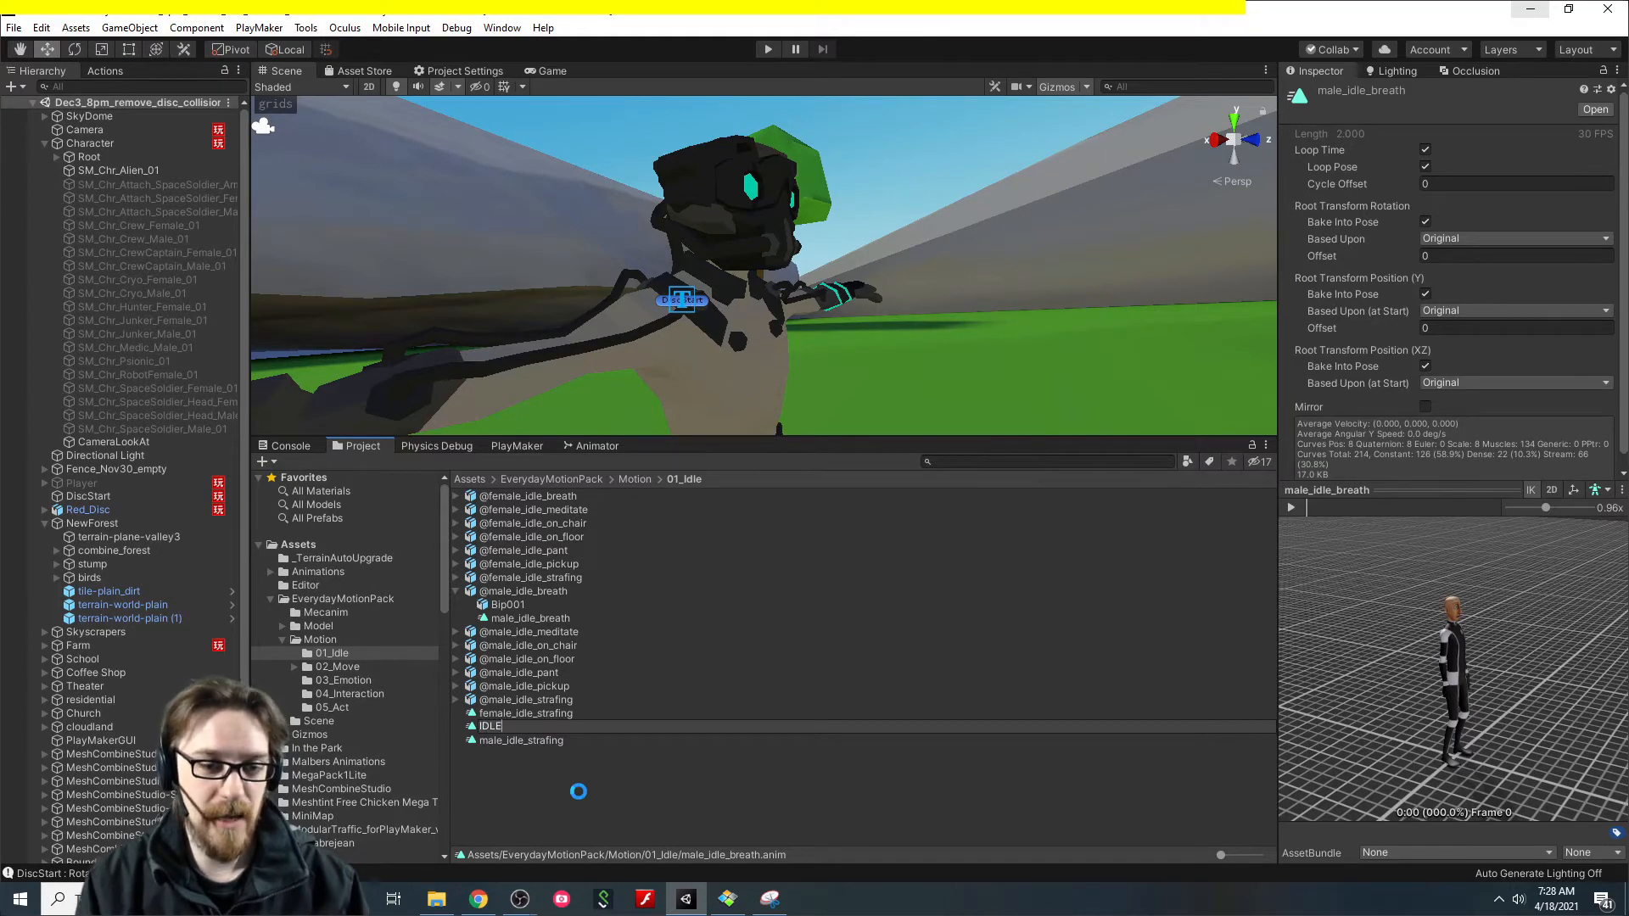
# Create a state from the selected IDLE clip in the new controller's Base Layer.
pyautogui.click(599, 447)
pyautogui.rightClick(837, 579)
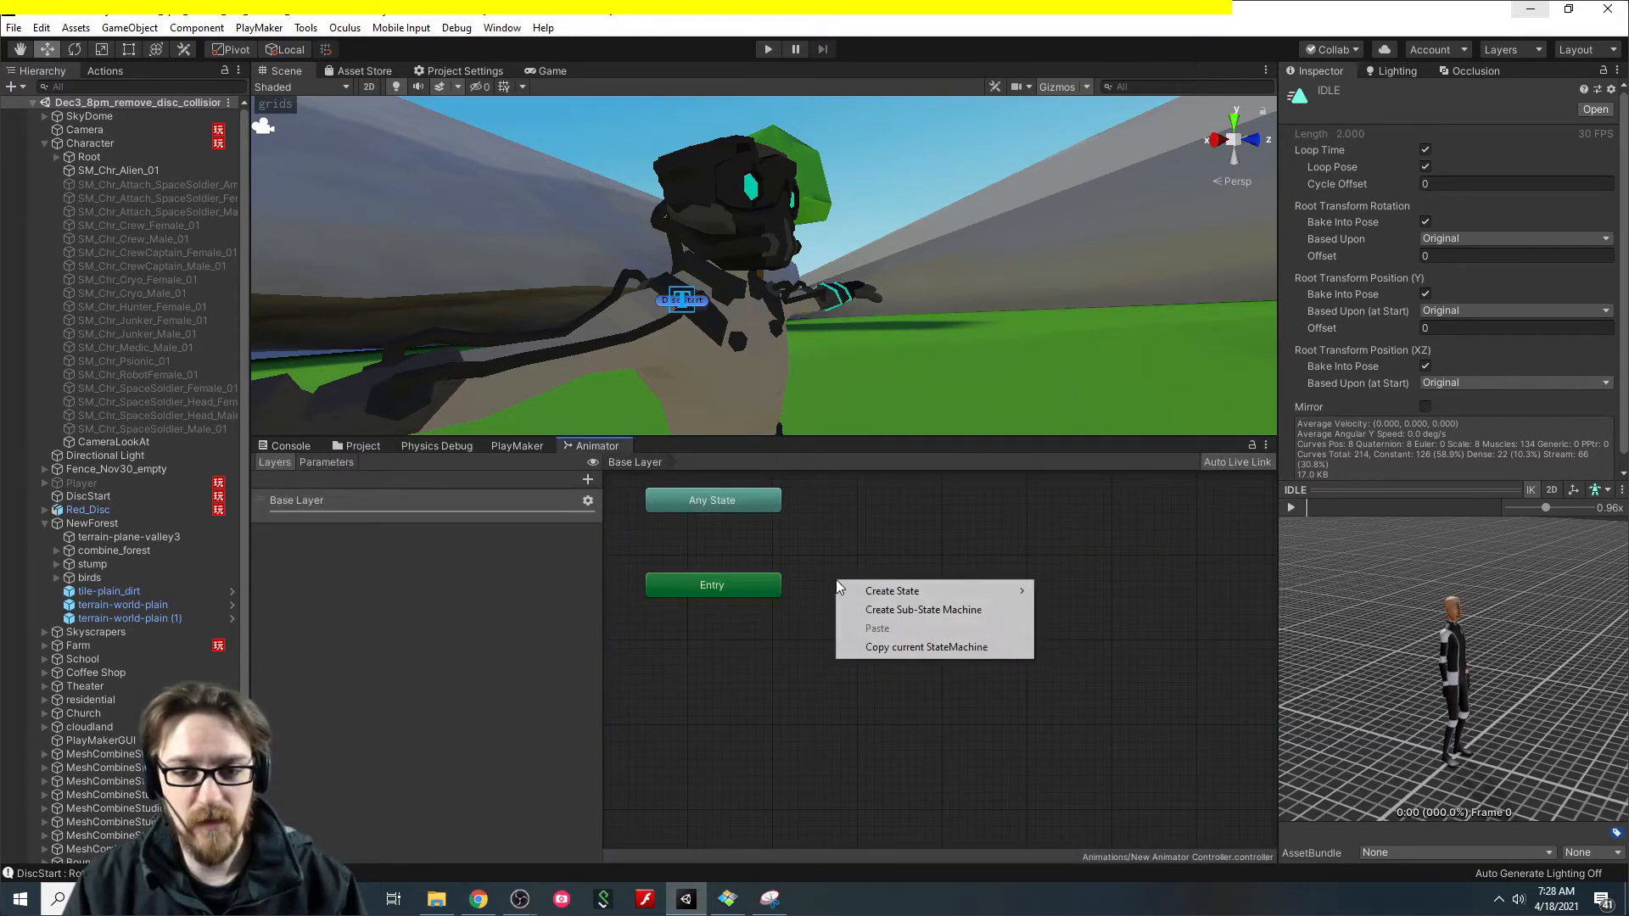
pyautogui.moveTo(868, 599)
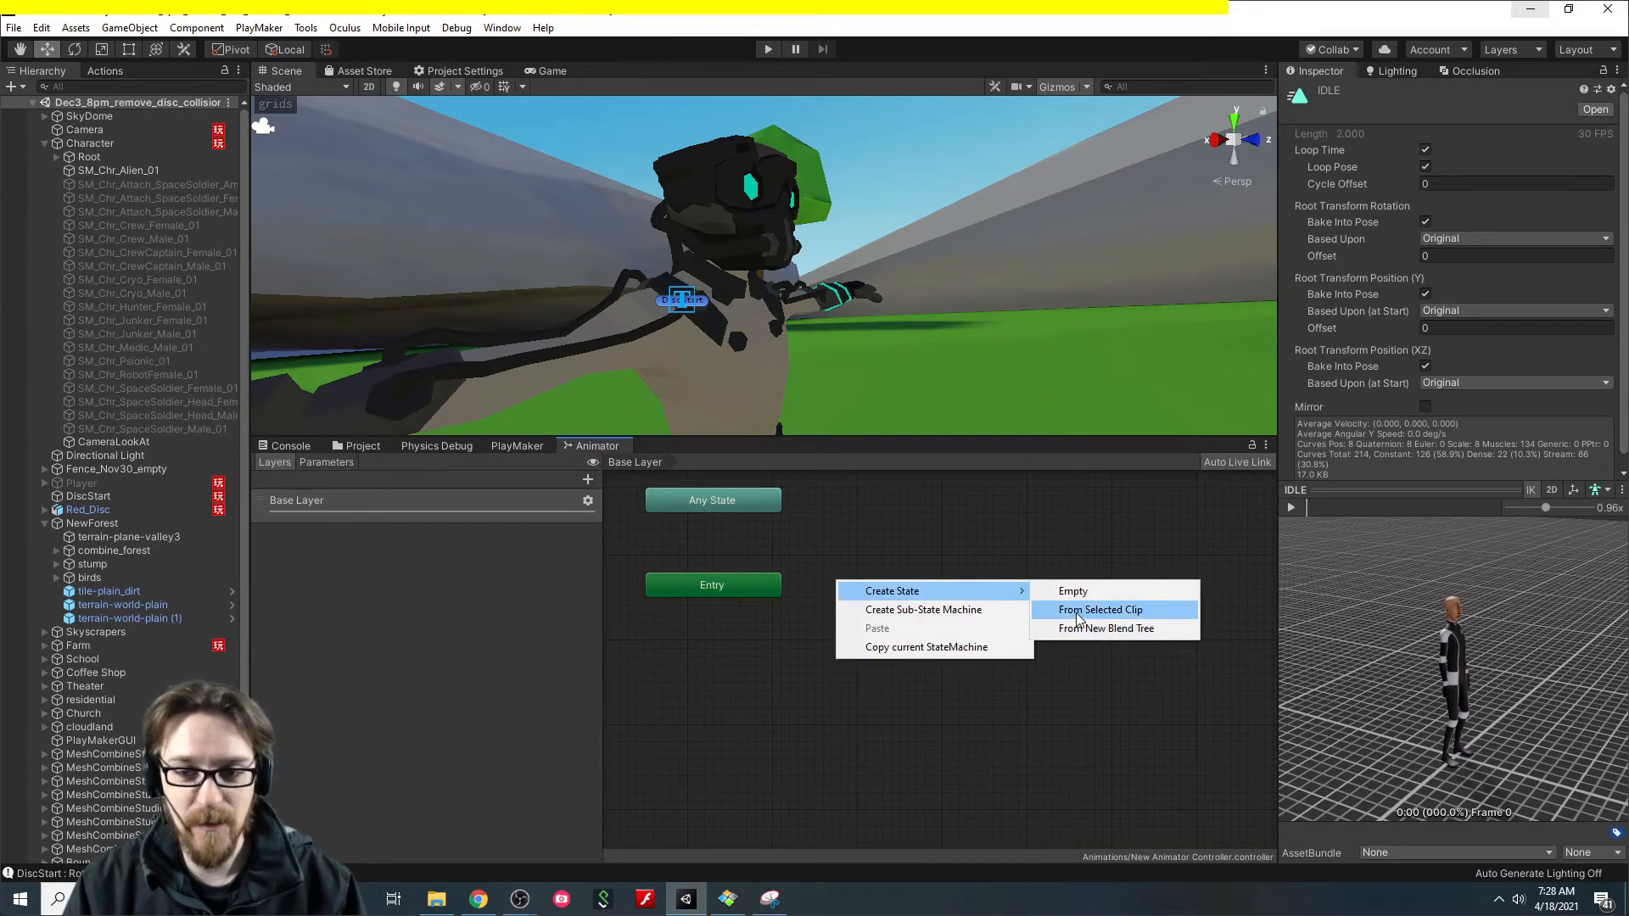
pyautogui.click(1050, 611)
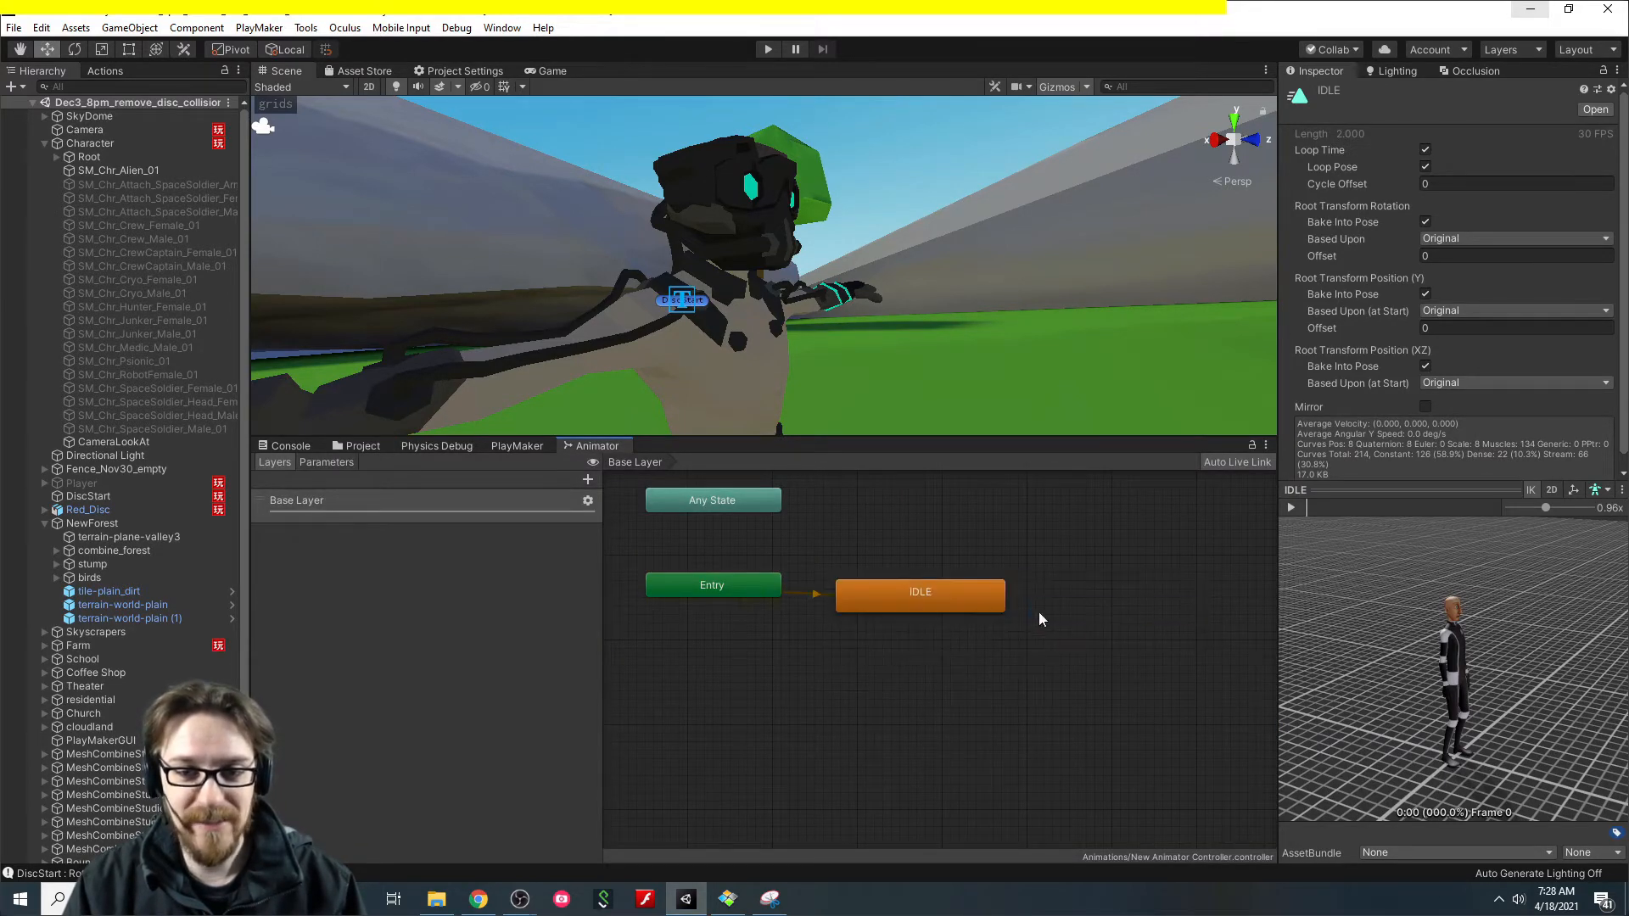
# Play-test the scene, check the Controller setting on the Character's Animator component, and stop the test.
pyautogui.click(769, 50)
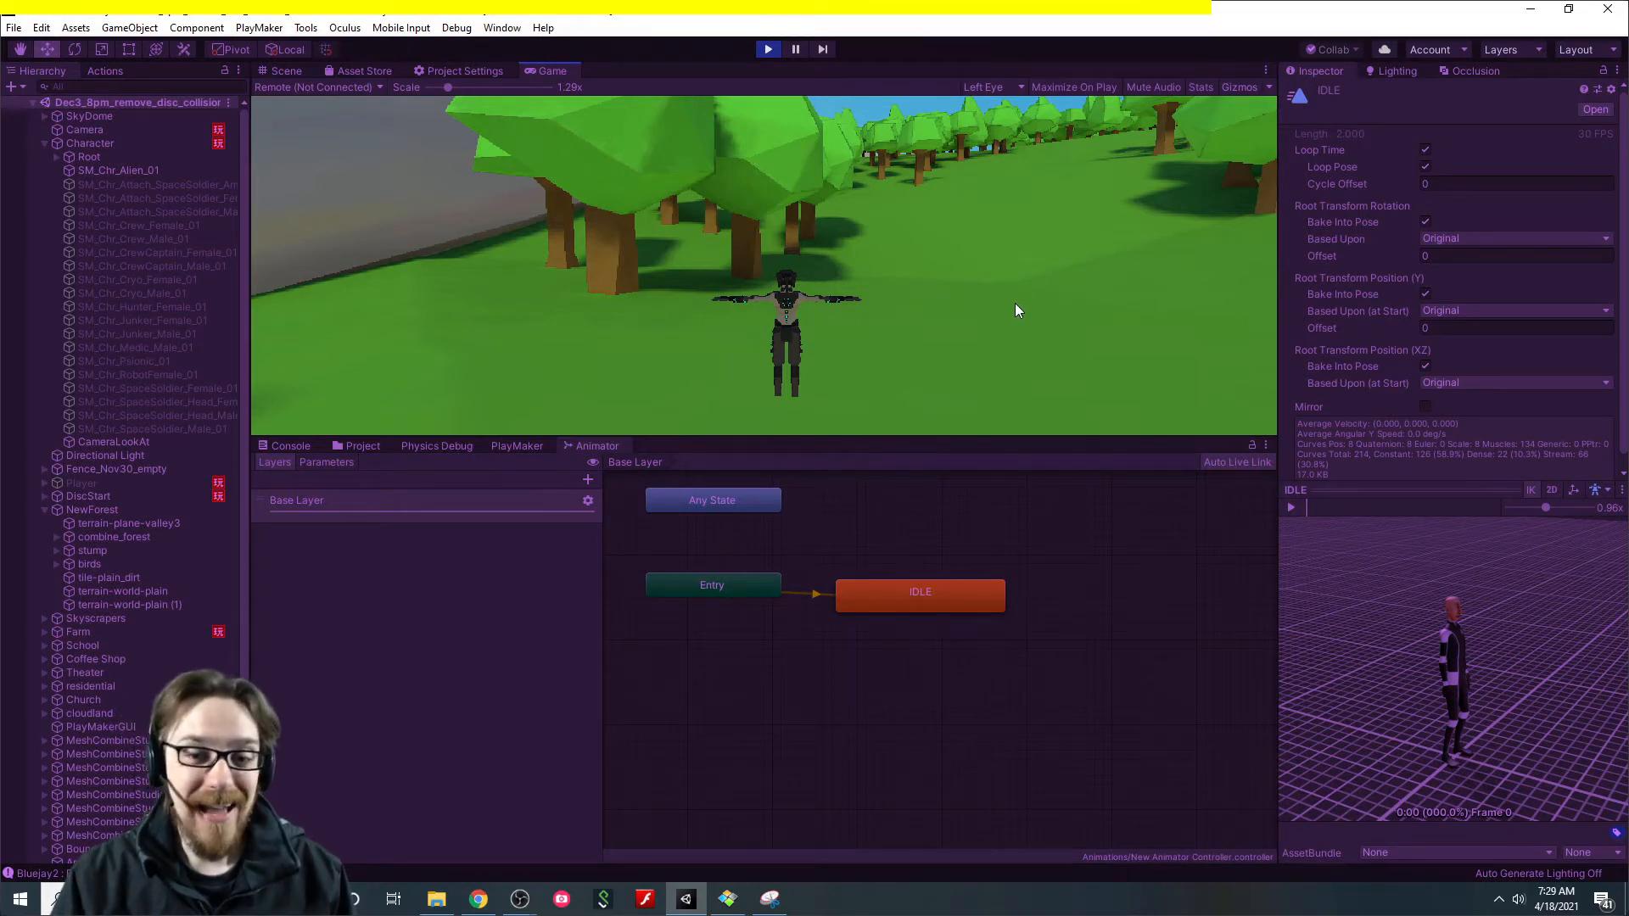
pyautogui.click(99, 145)
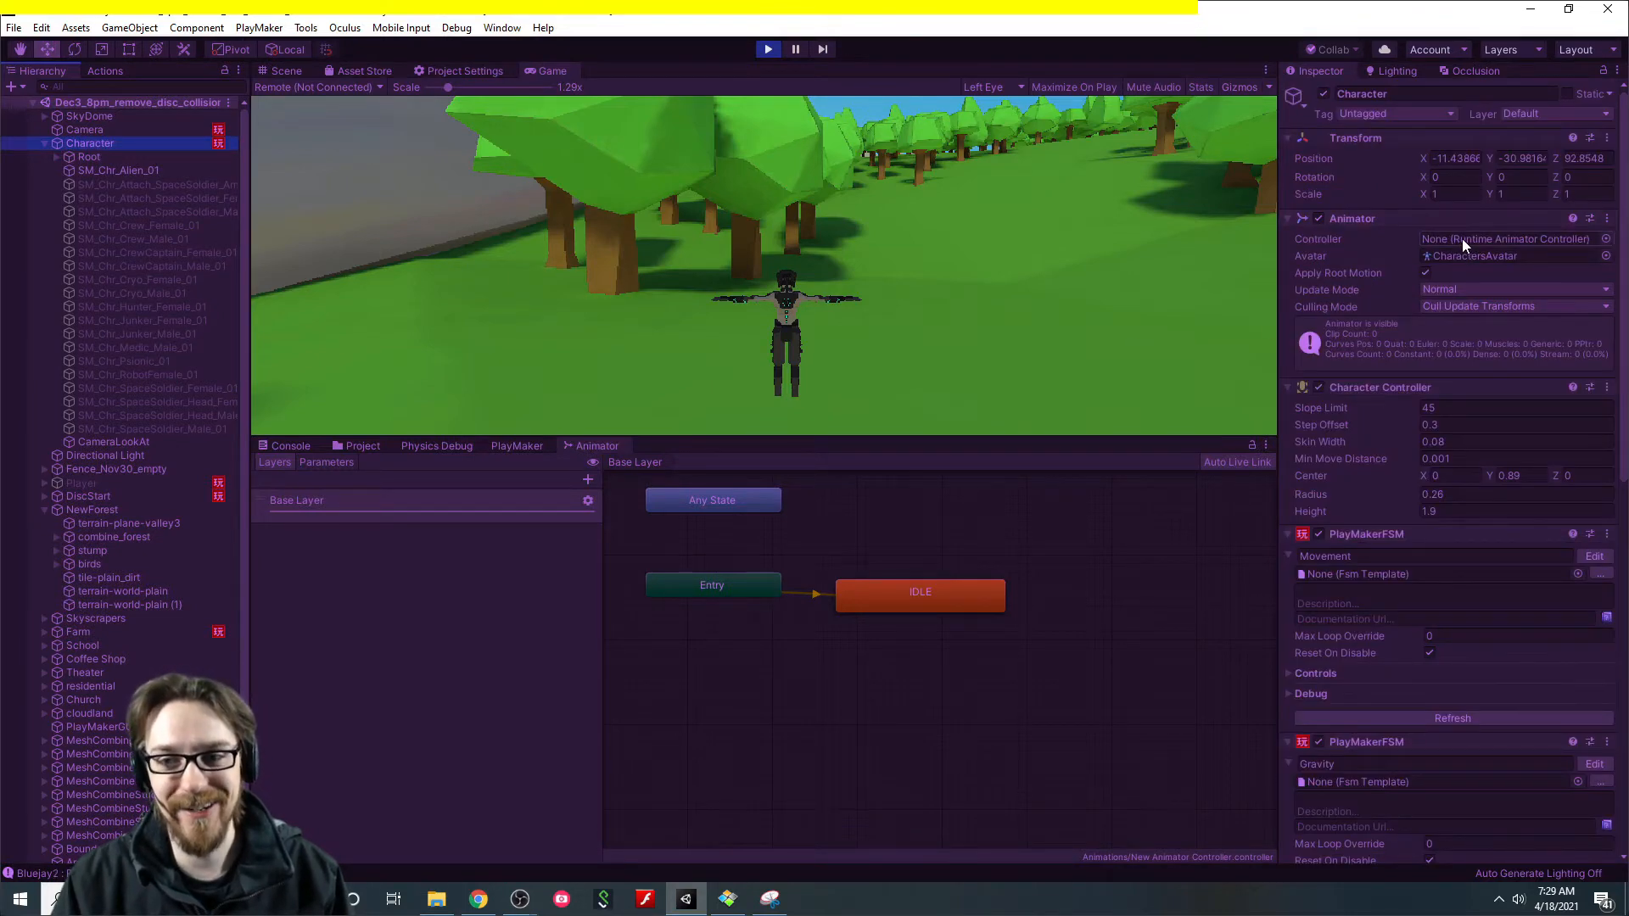
pyautogui.click(768, 49)
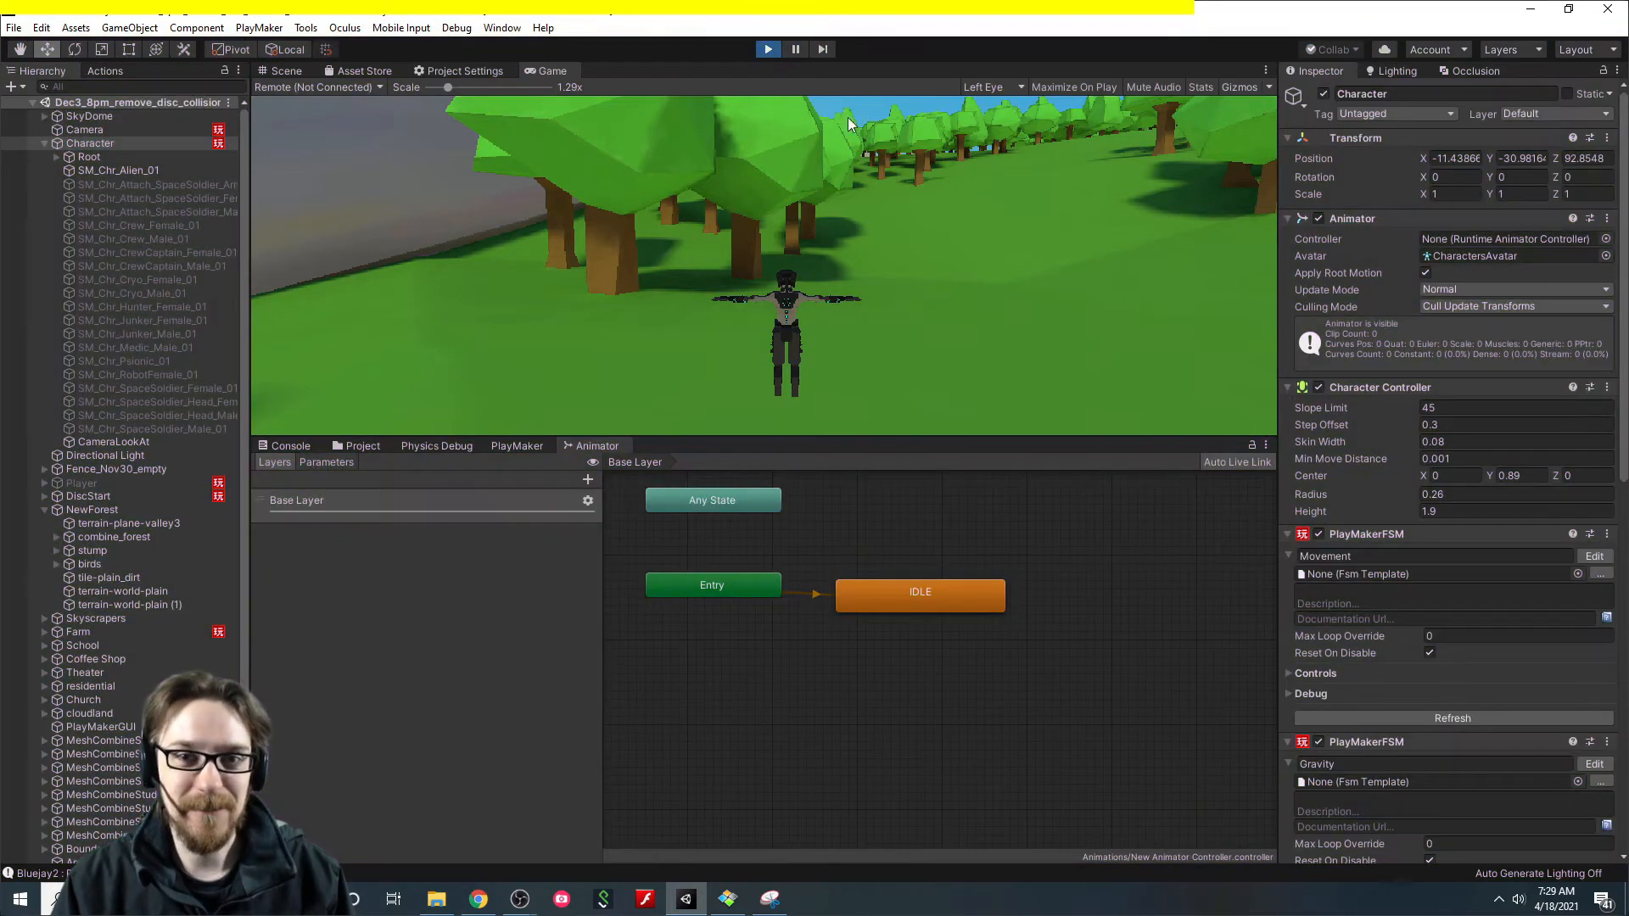
# Assign New Animator Controller as the Controller of the Character's Animator component.
pyautogui.click(1606, 239)
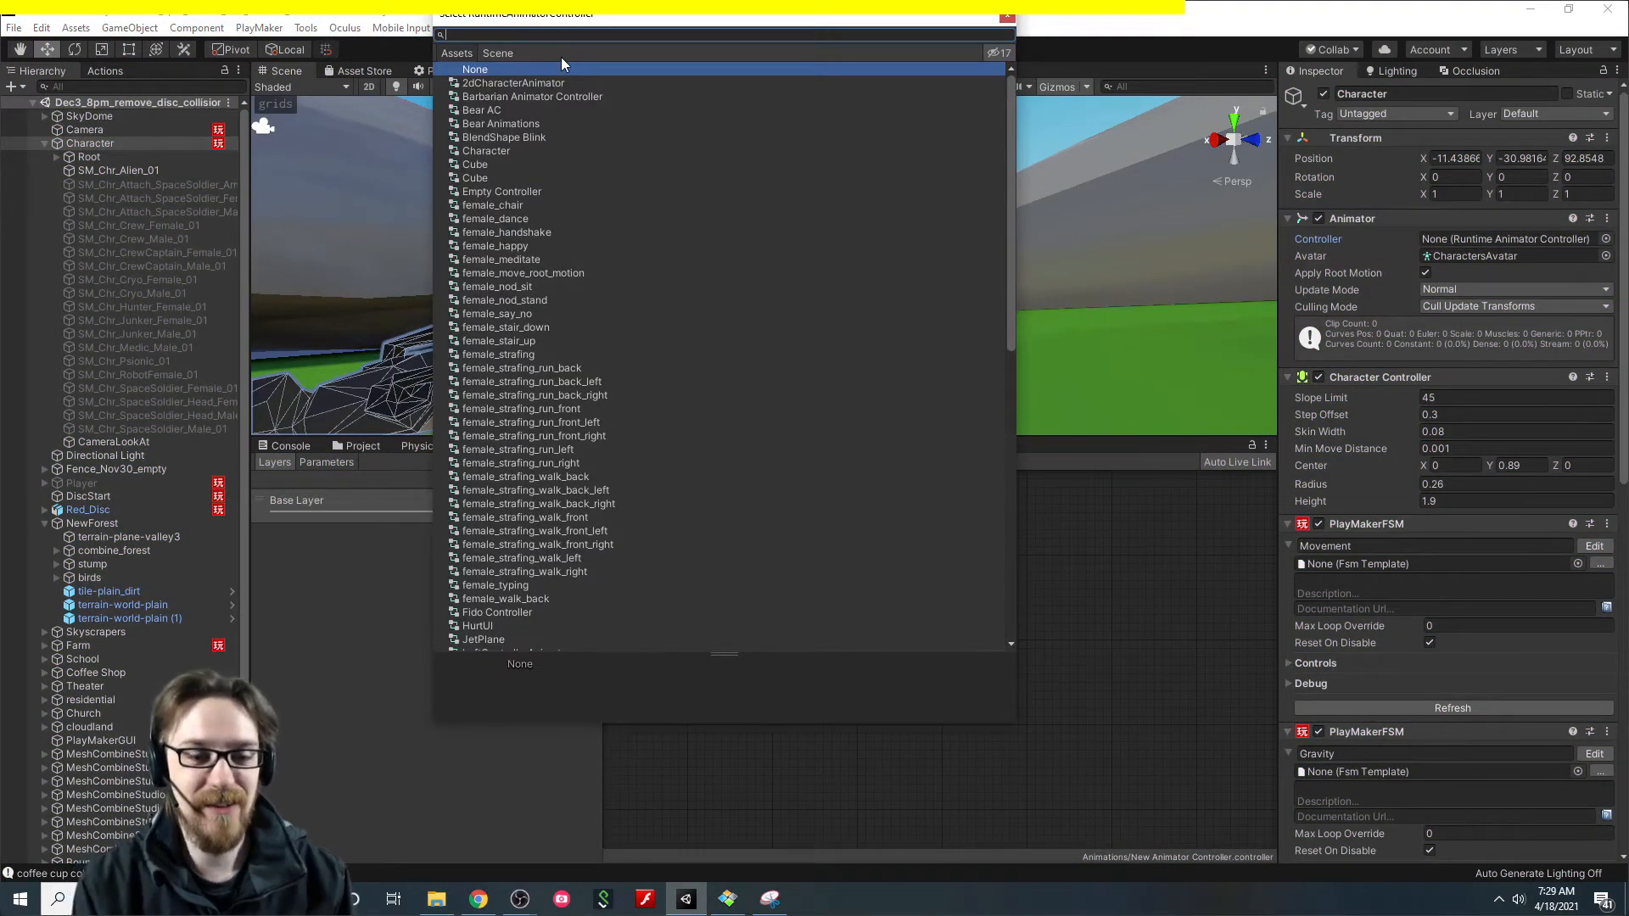
pyautogui.write('new')
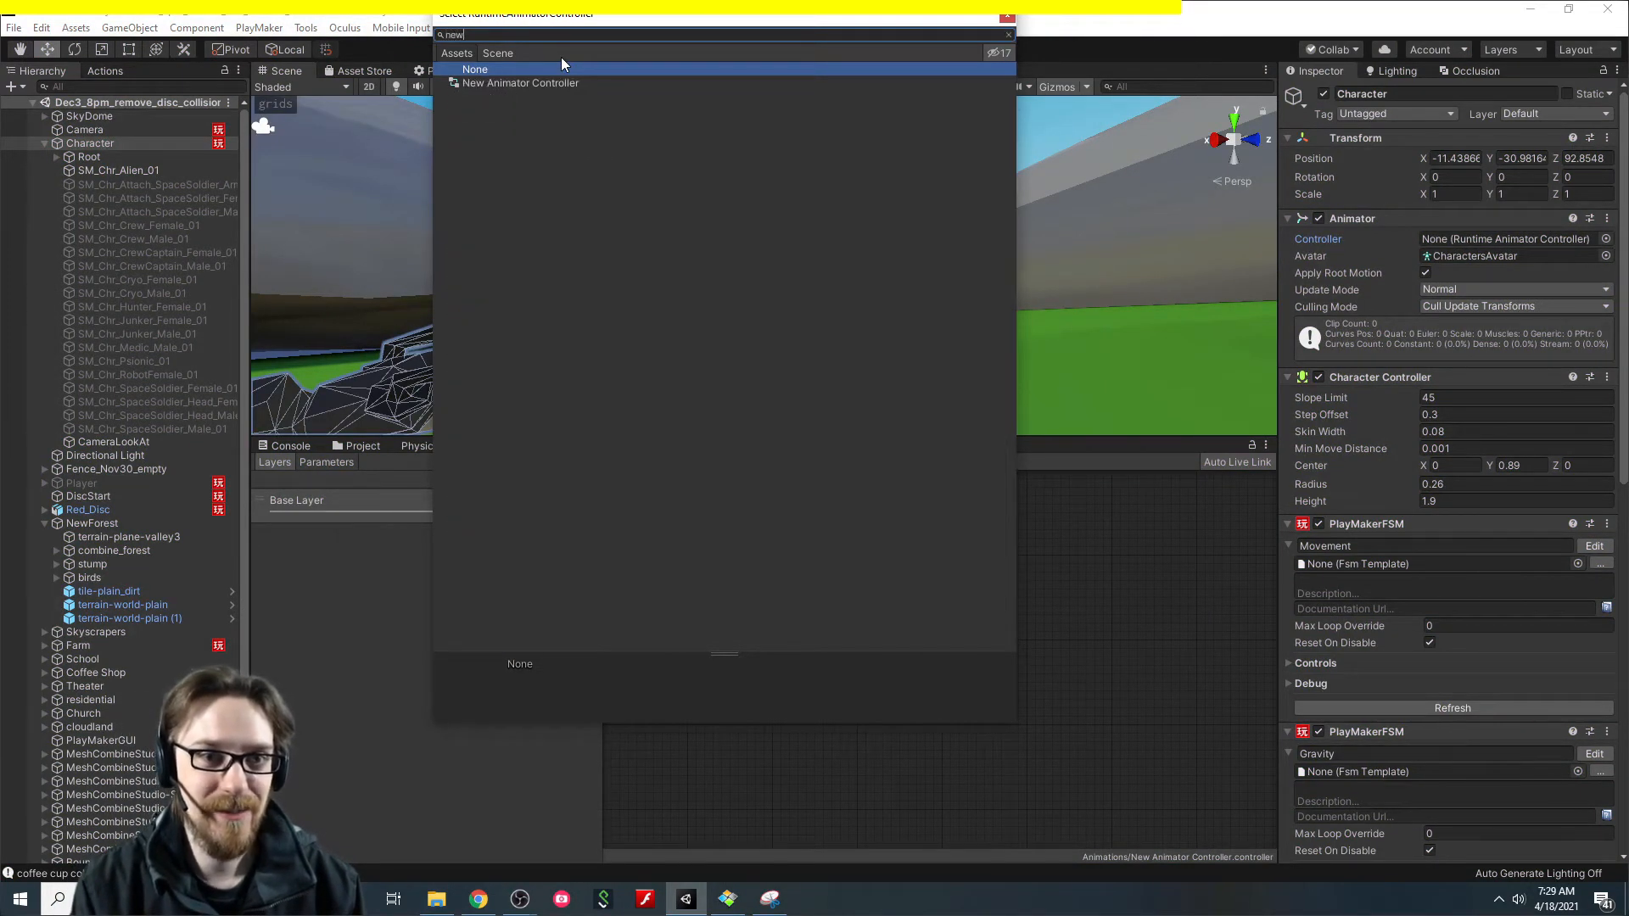
pyautogui.press('Down')
pyautogui.press('Return')
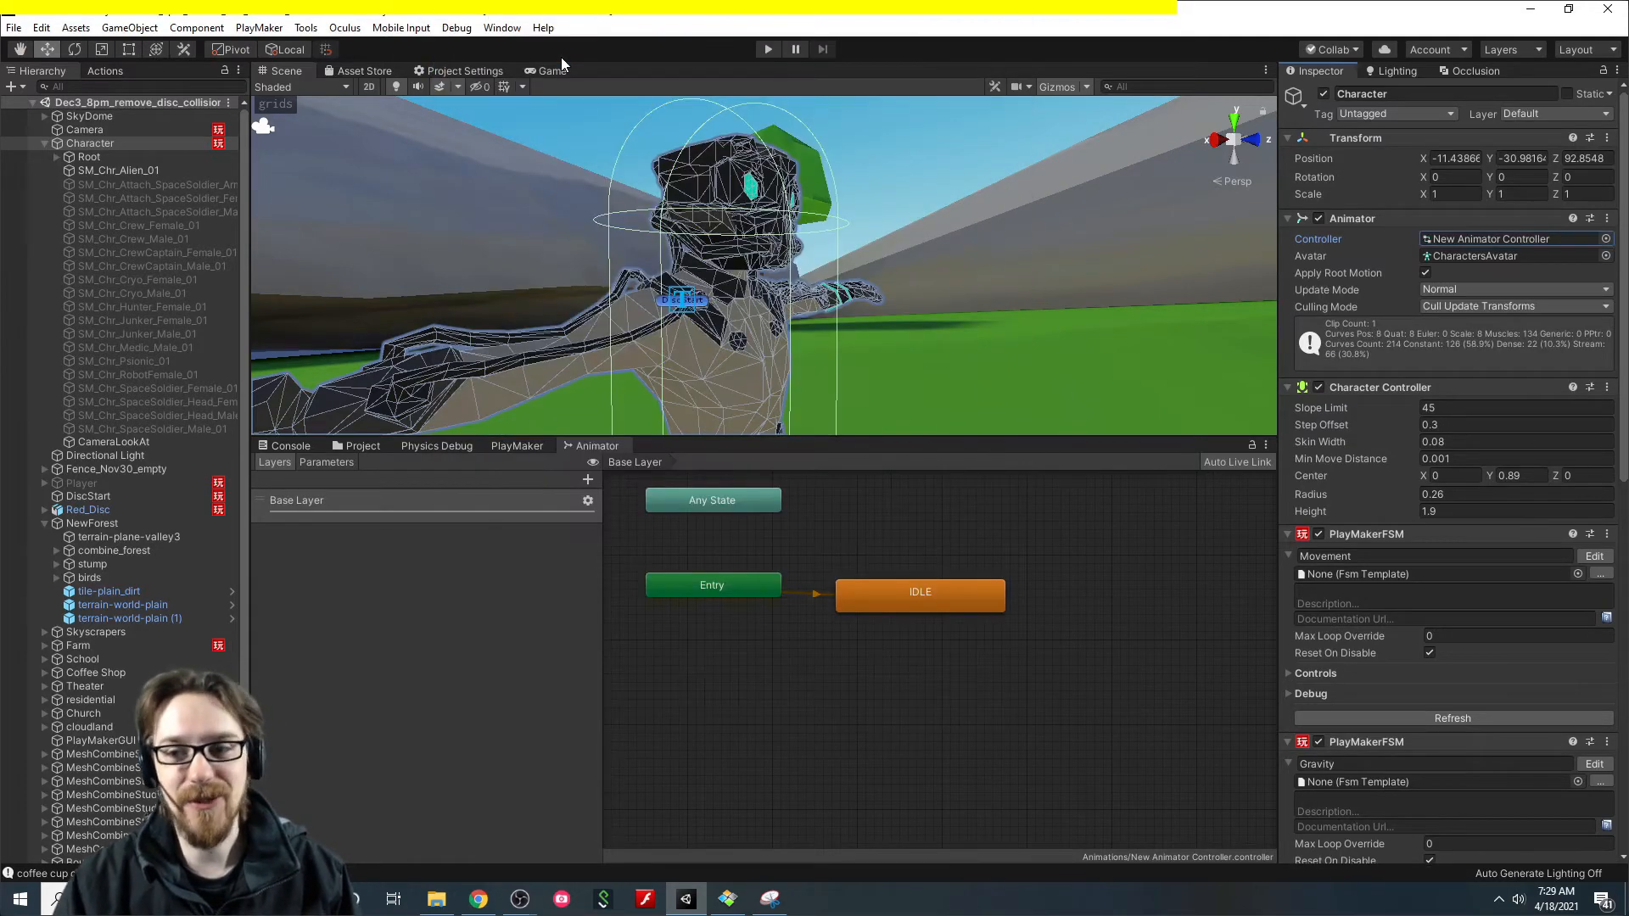
# Play-test the idle animation, examine the character in both the Game and Scene views, and stop the test.
pyautogui.click(767, 49)
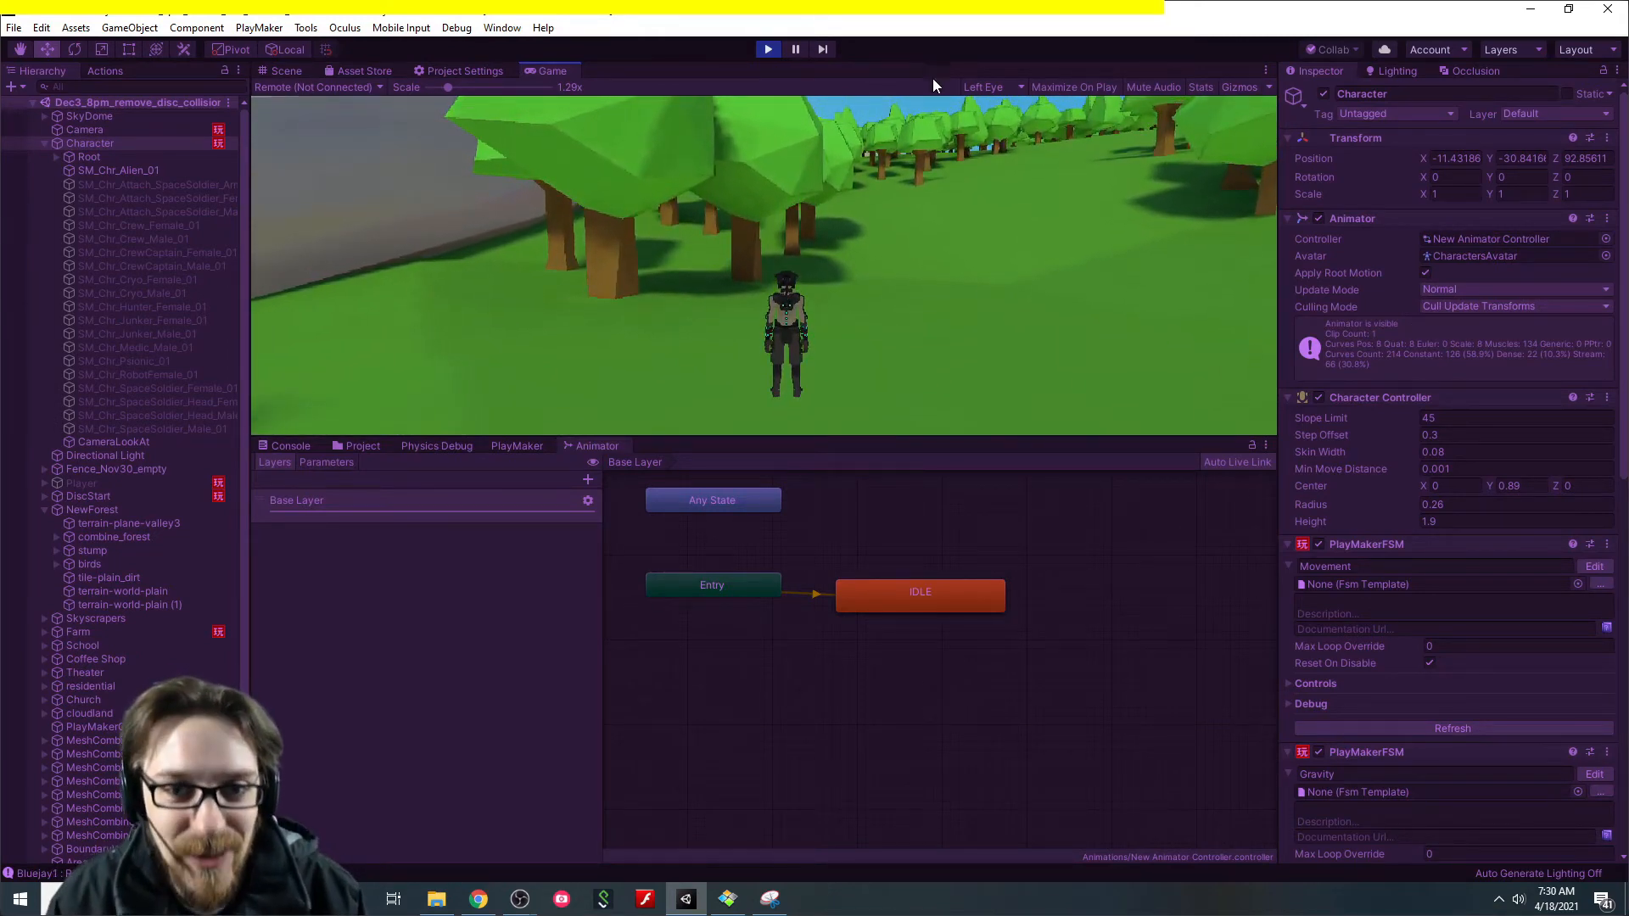
pyautogui.click(276, 71)
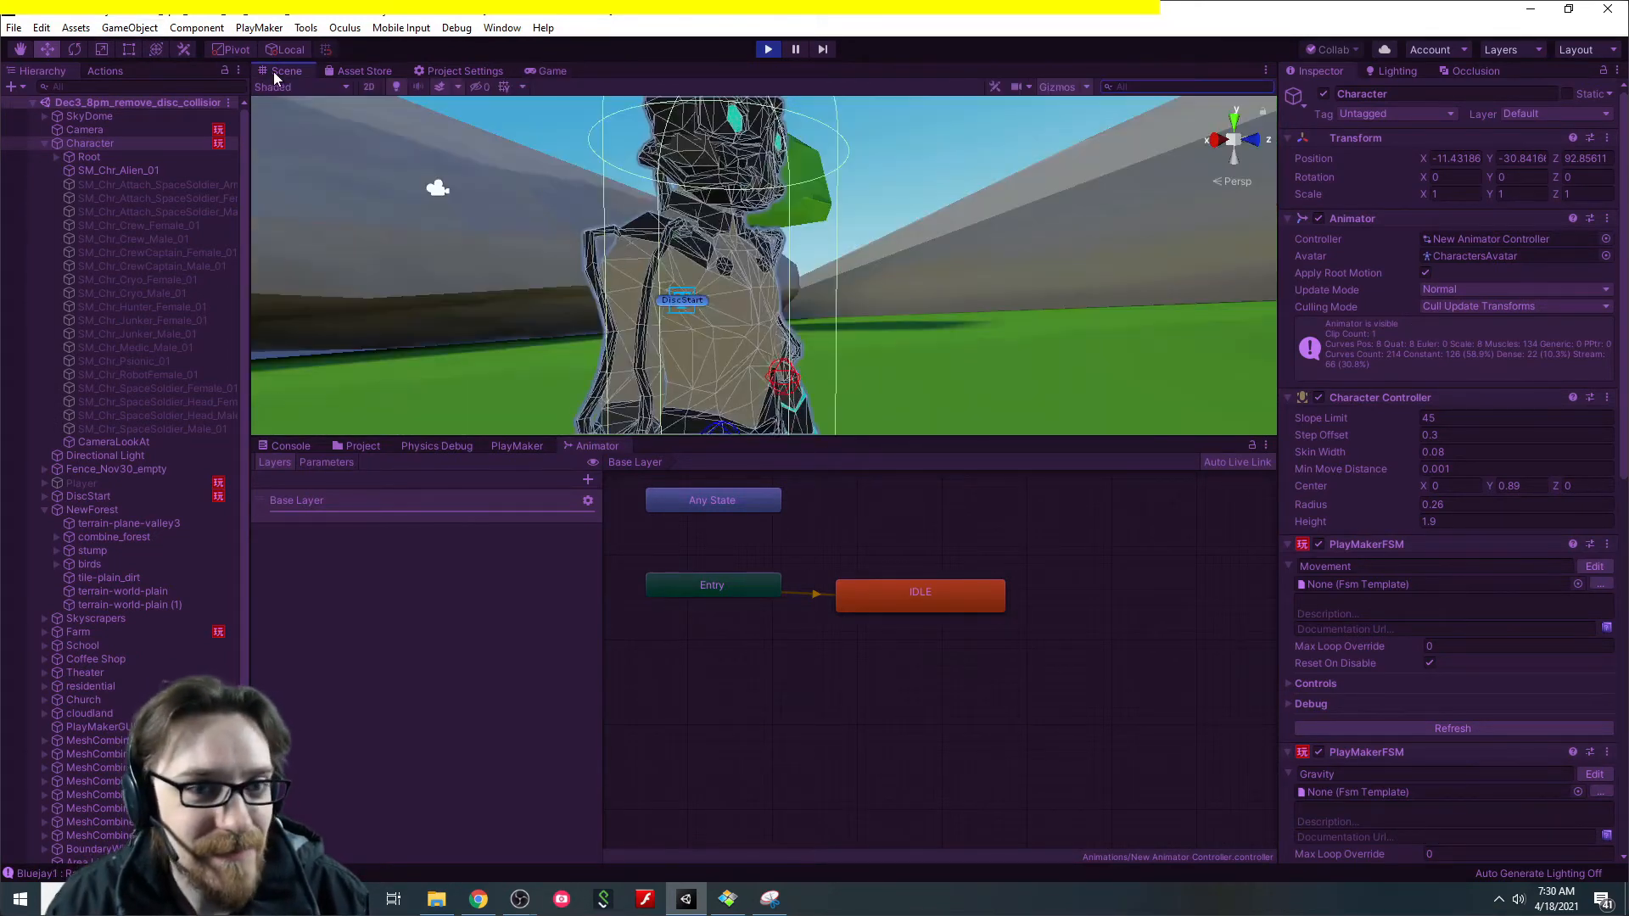
pyautogui.click(950, 308)
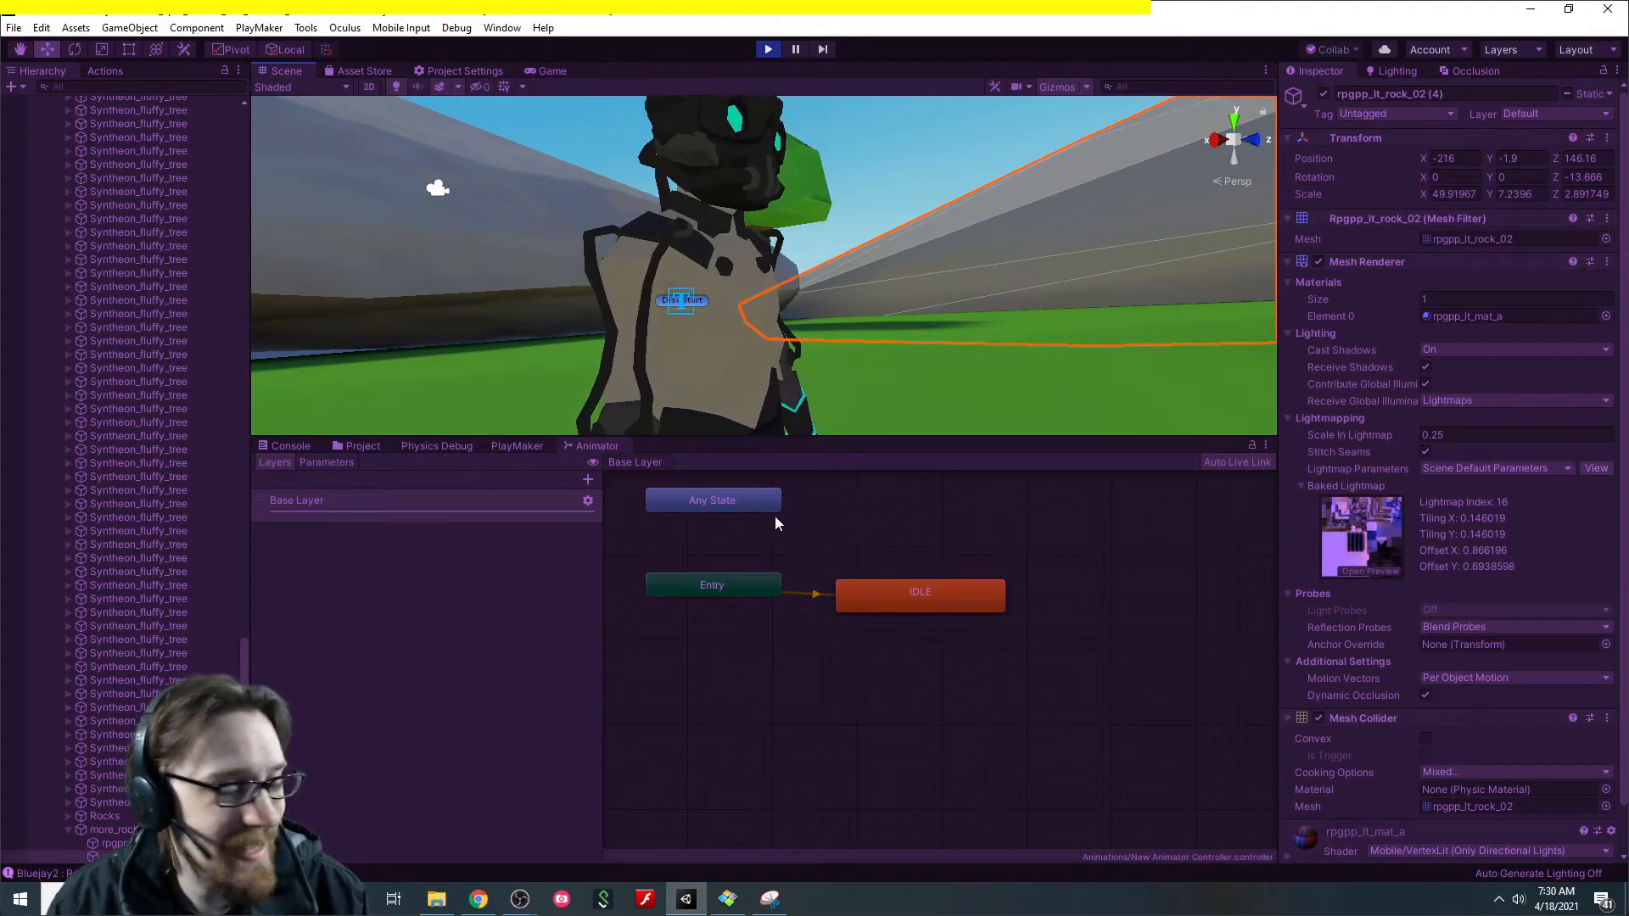
pyautogui.click(550, 71)
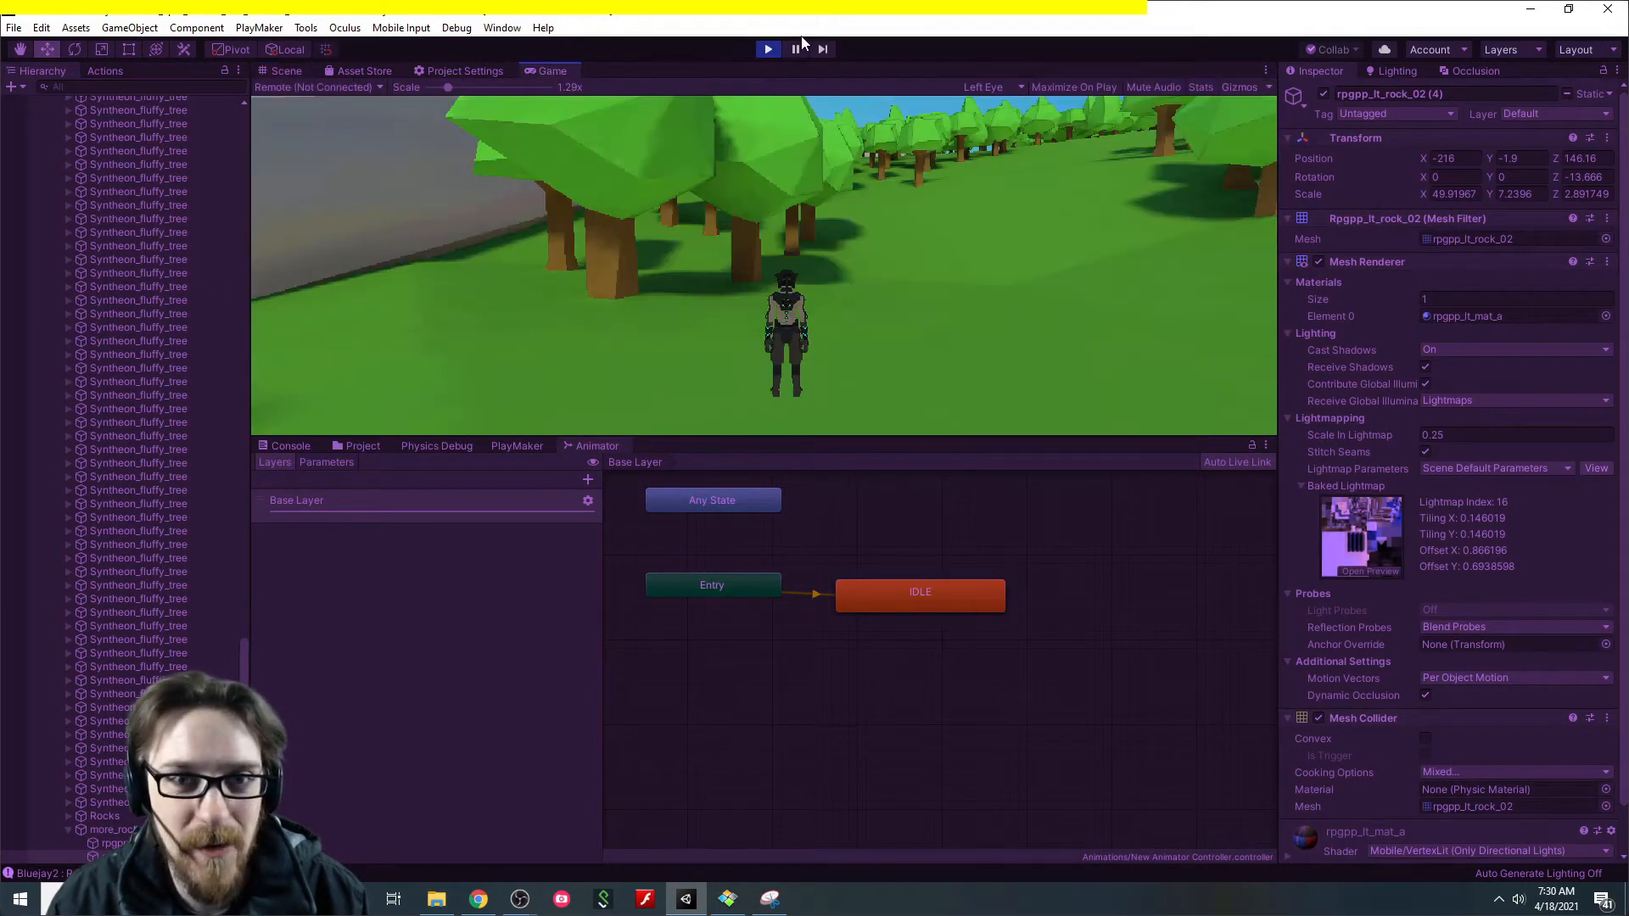
pyautogui.hotkey('ctrl', 'p')
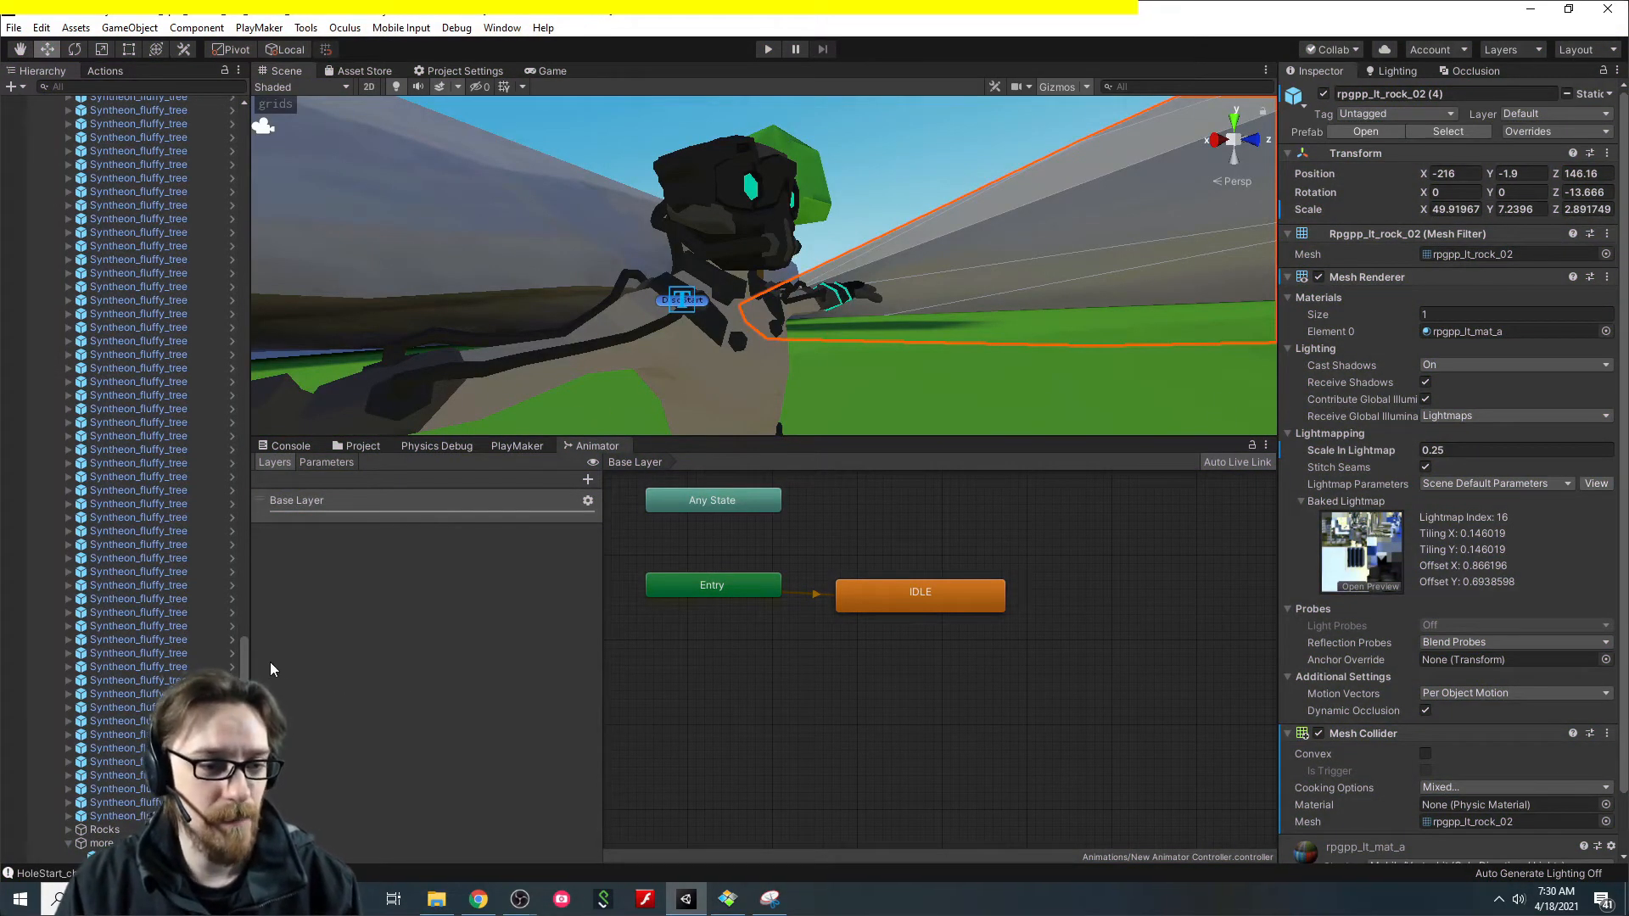
pyautogui.moveTo(246, 665); pyautogui.dragTo(224, 95)
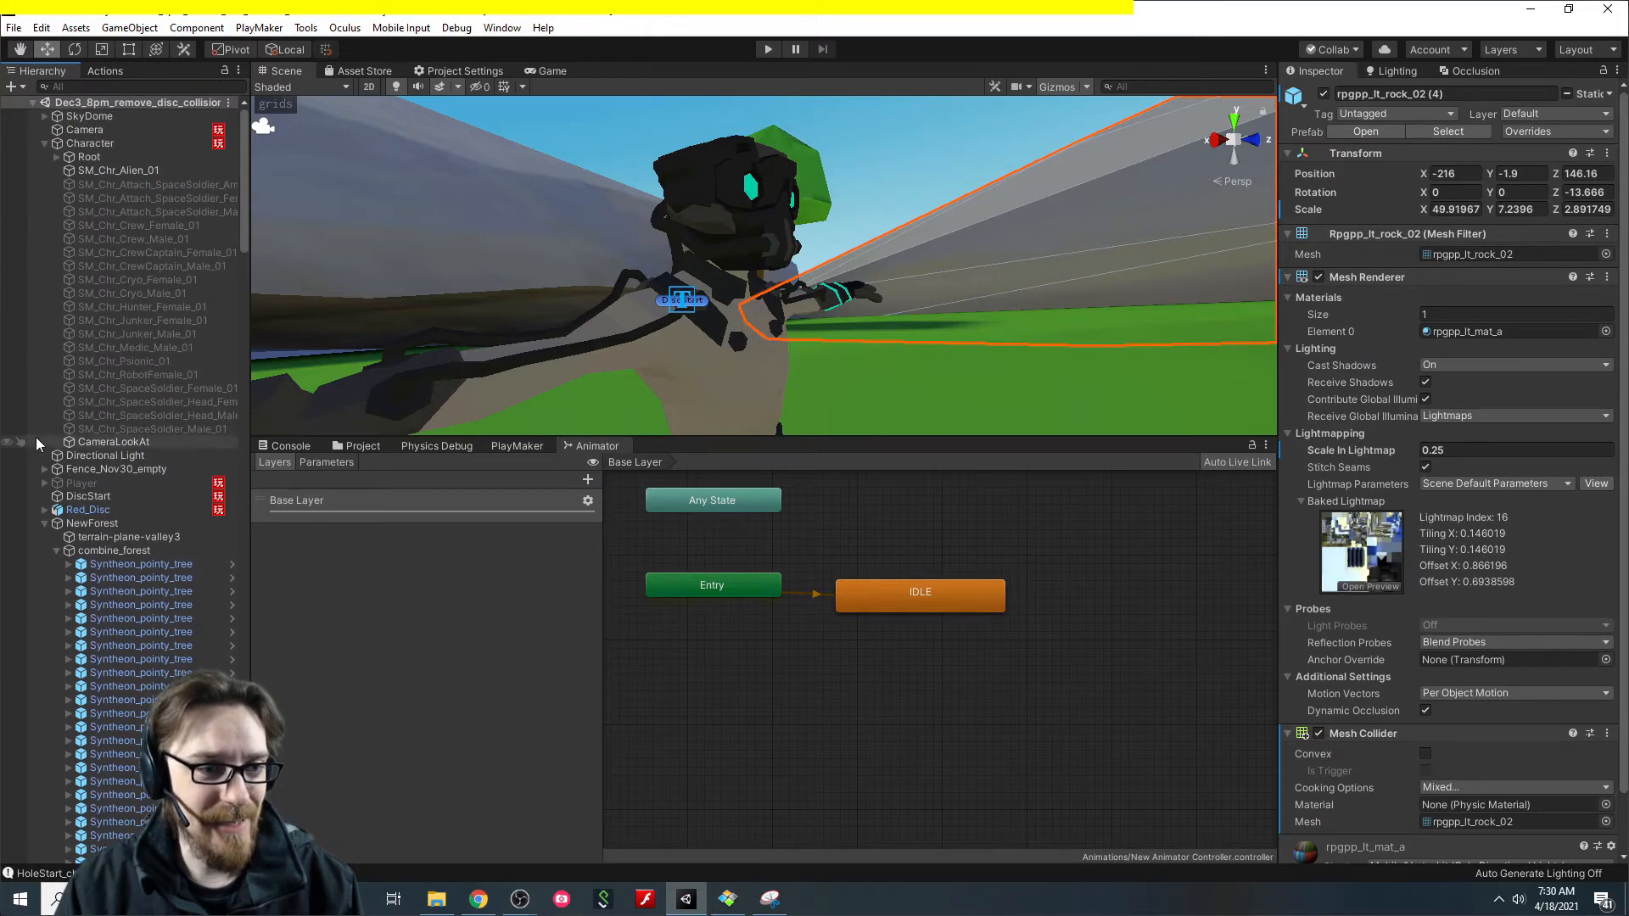
# Collapse the NewForest group in the hierarchy and delete the IDLE state from the controller's Base Layer.
pyautogui.click(45, 524)
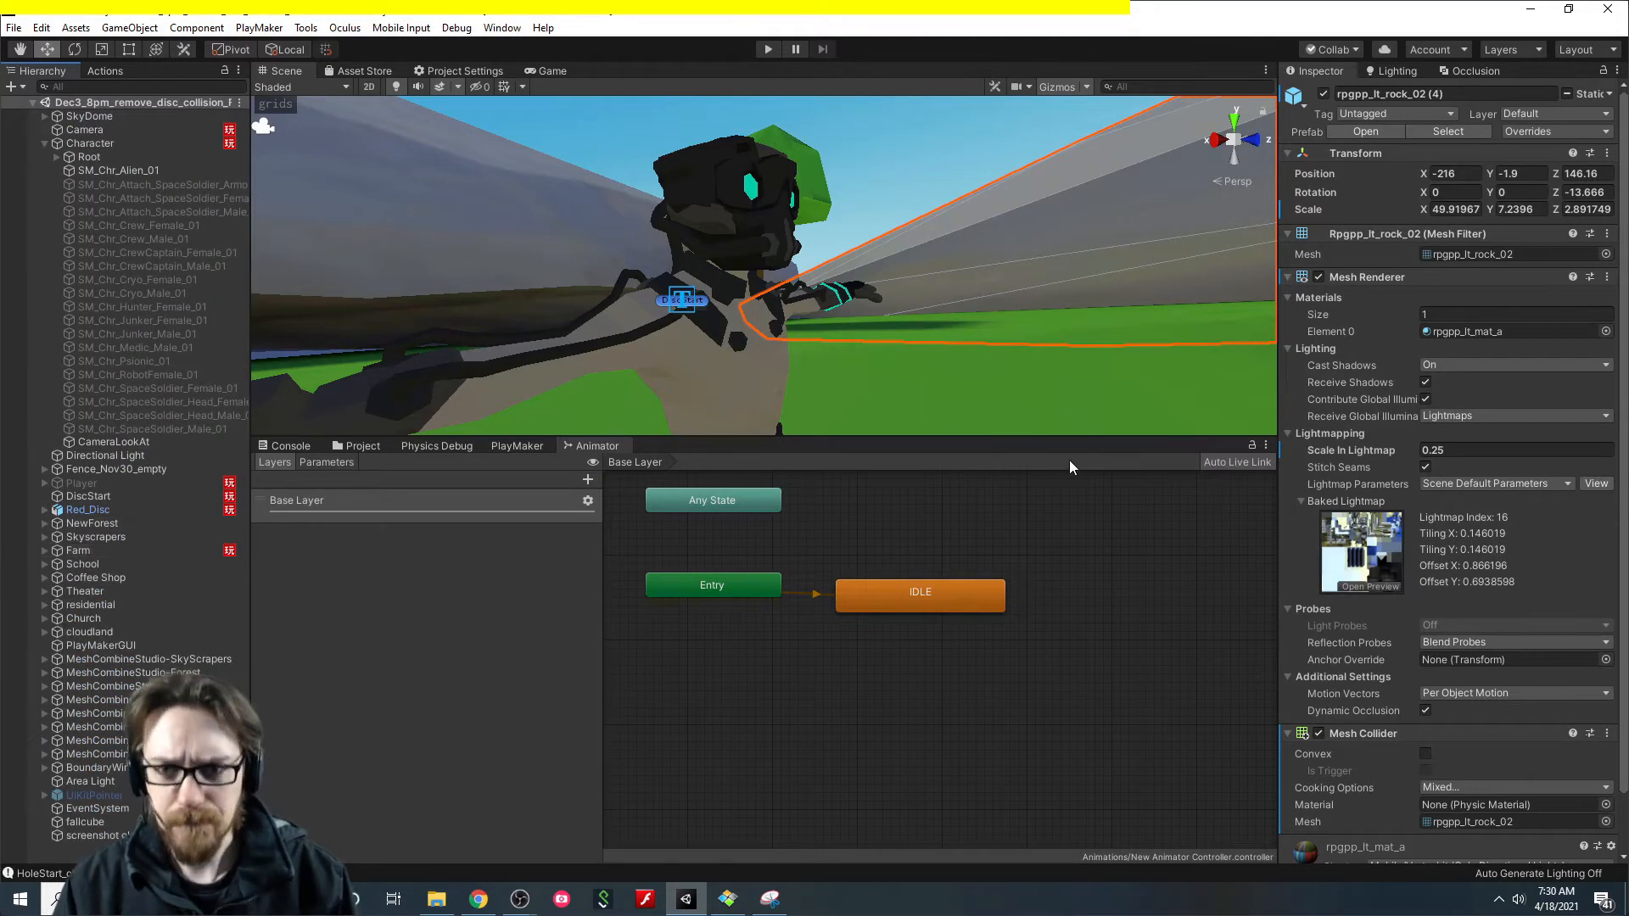
pyautogui.click(952, 592)
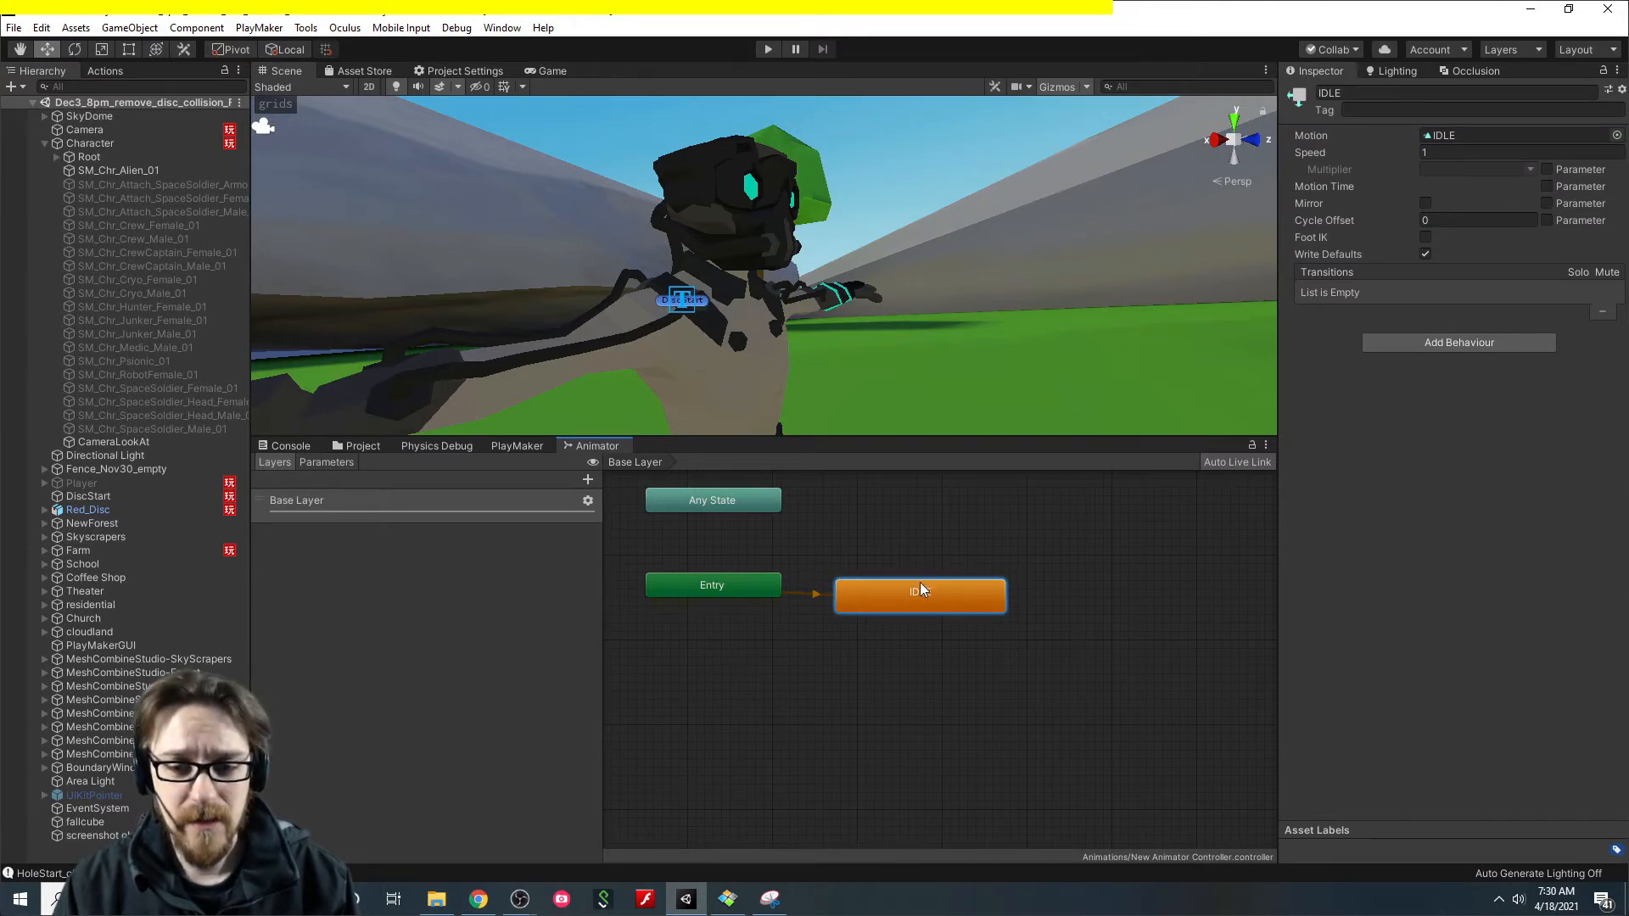
pyautogui.press('Delete')
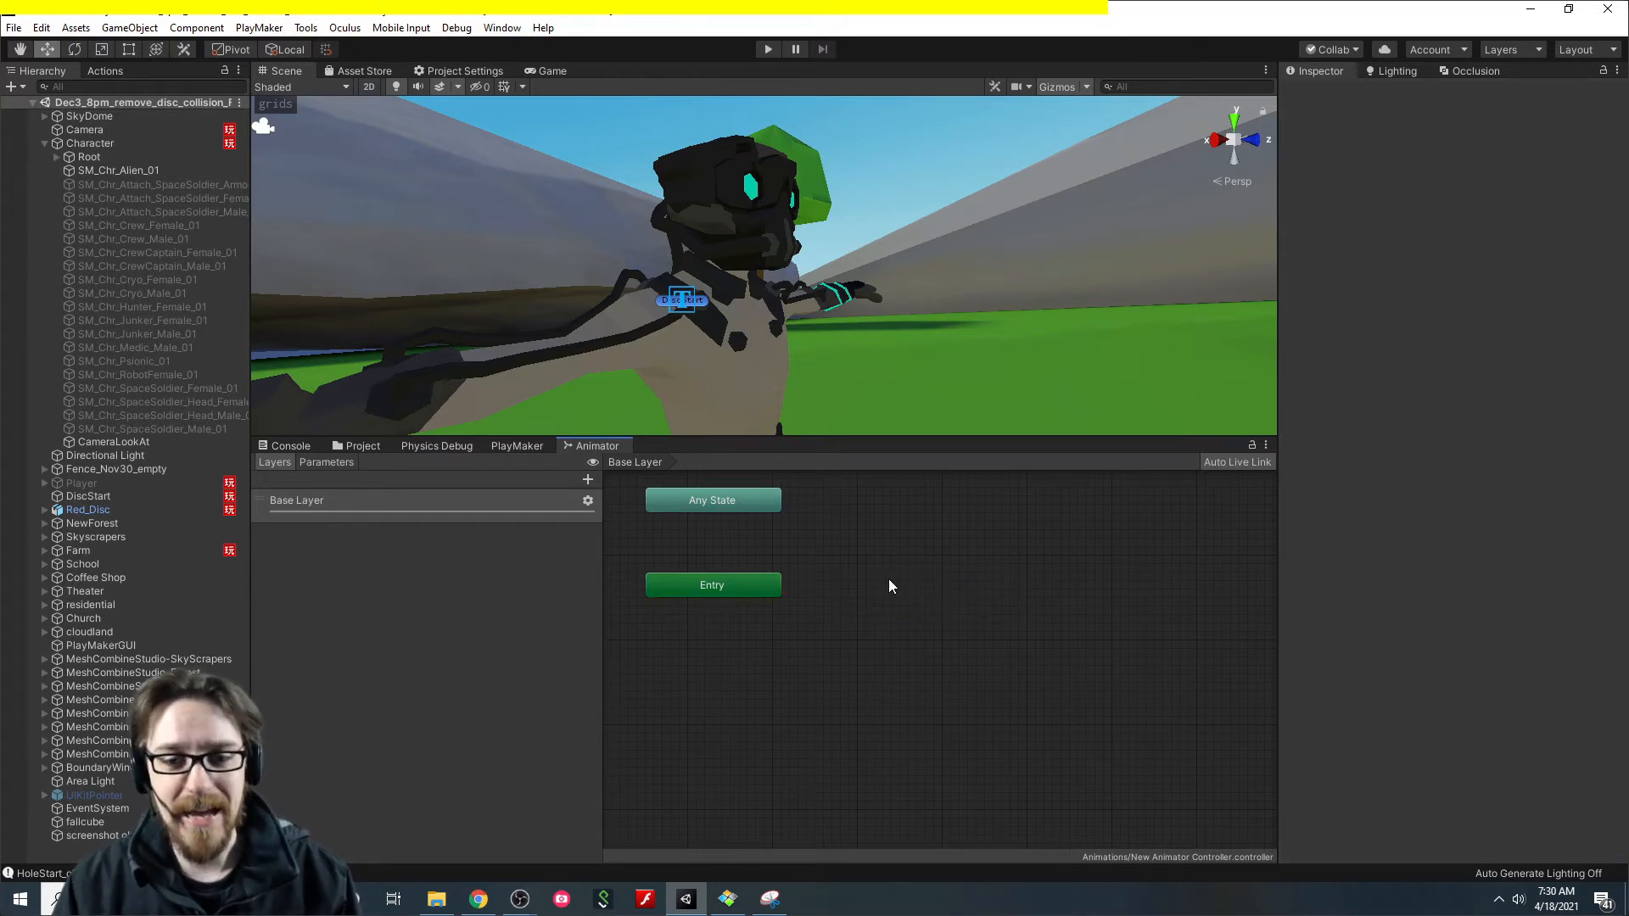
# Create a state from a new blend tree in the Base Layer and open the blend tree for editing.
pyautogui.rightClick(888, 581)
pyautogui.moveTo(917, 600)
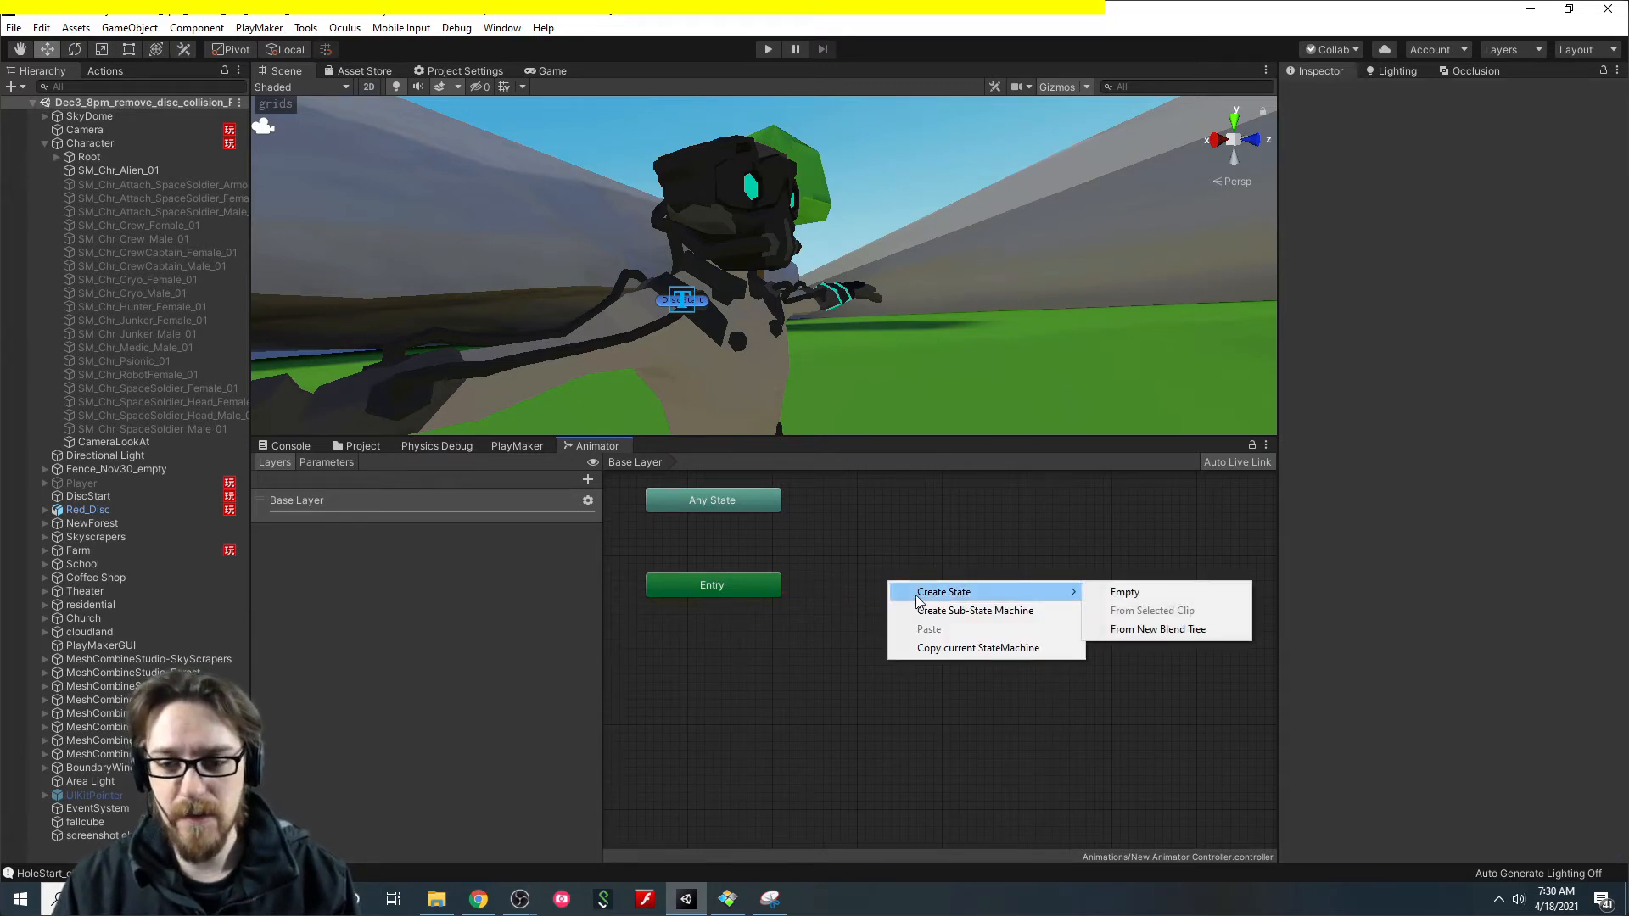
pyautogui.click(1148, 632)
pyautogui.click(964, 584)
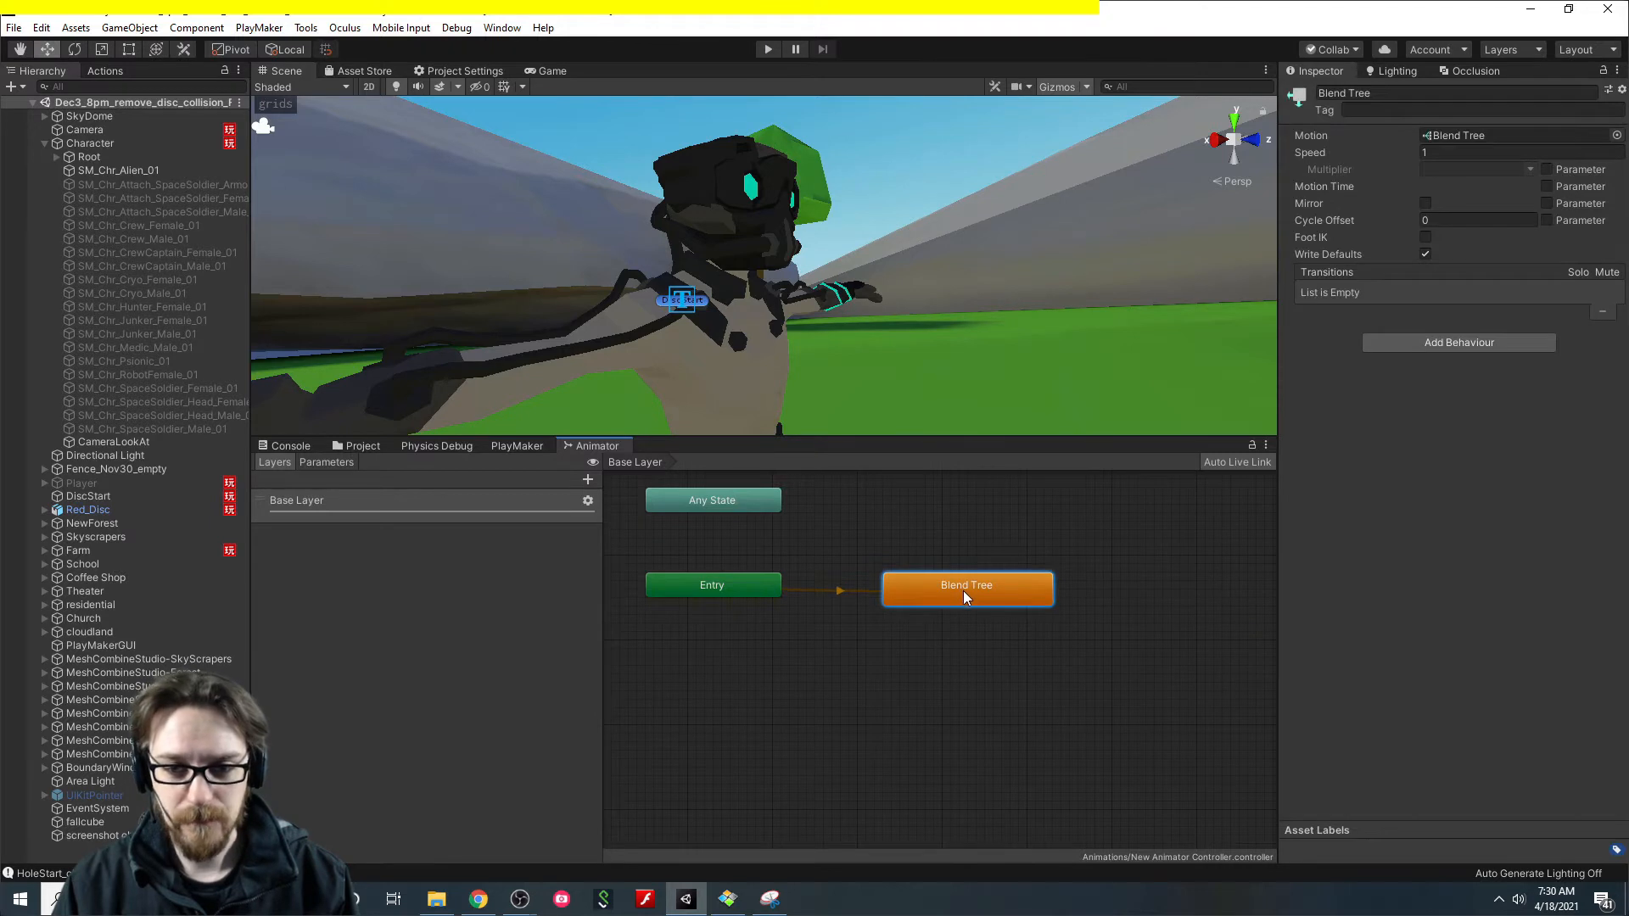
pyautogui.doubleClick(947, 594)
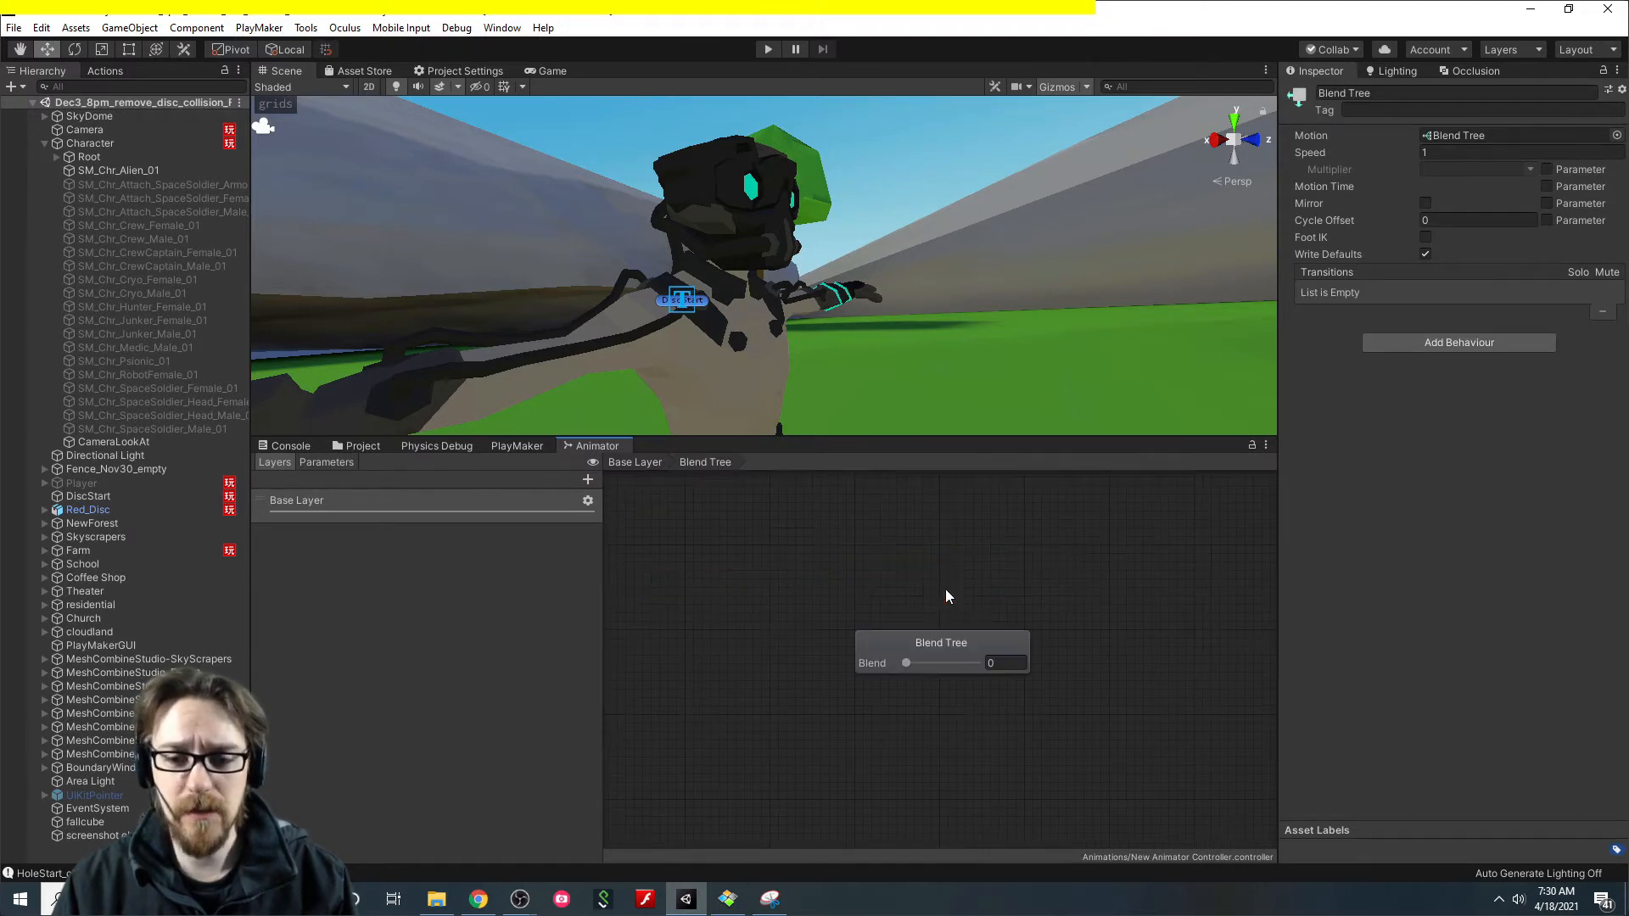
# Add a motion field to the Blend Tree and assign the IDLE clip from EverydayMotionPack to it.
pyautogui.click(985, 642)
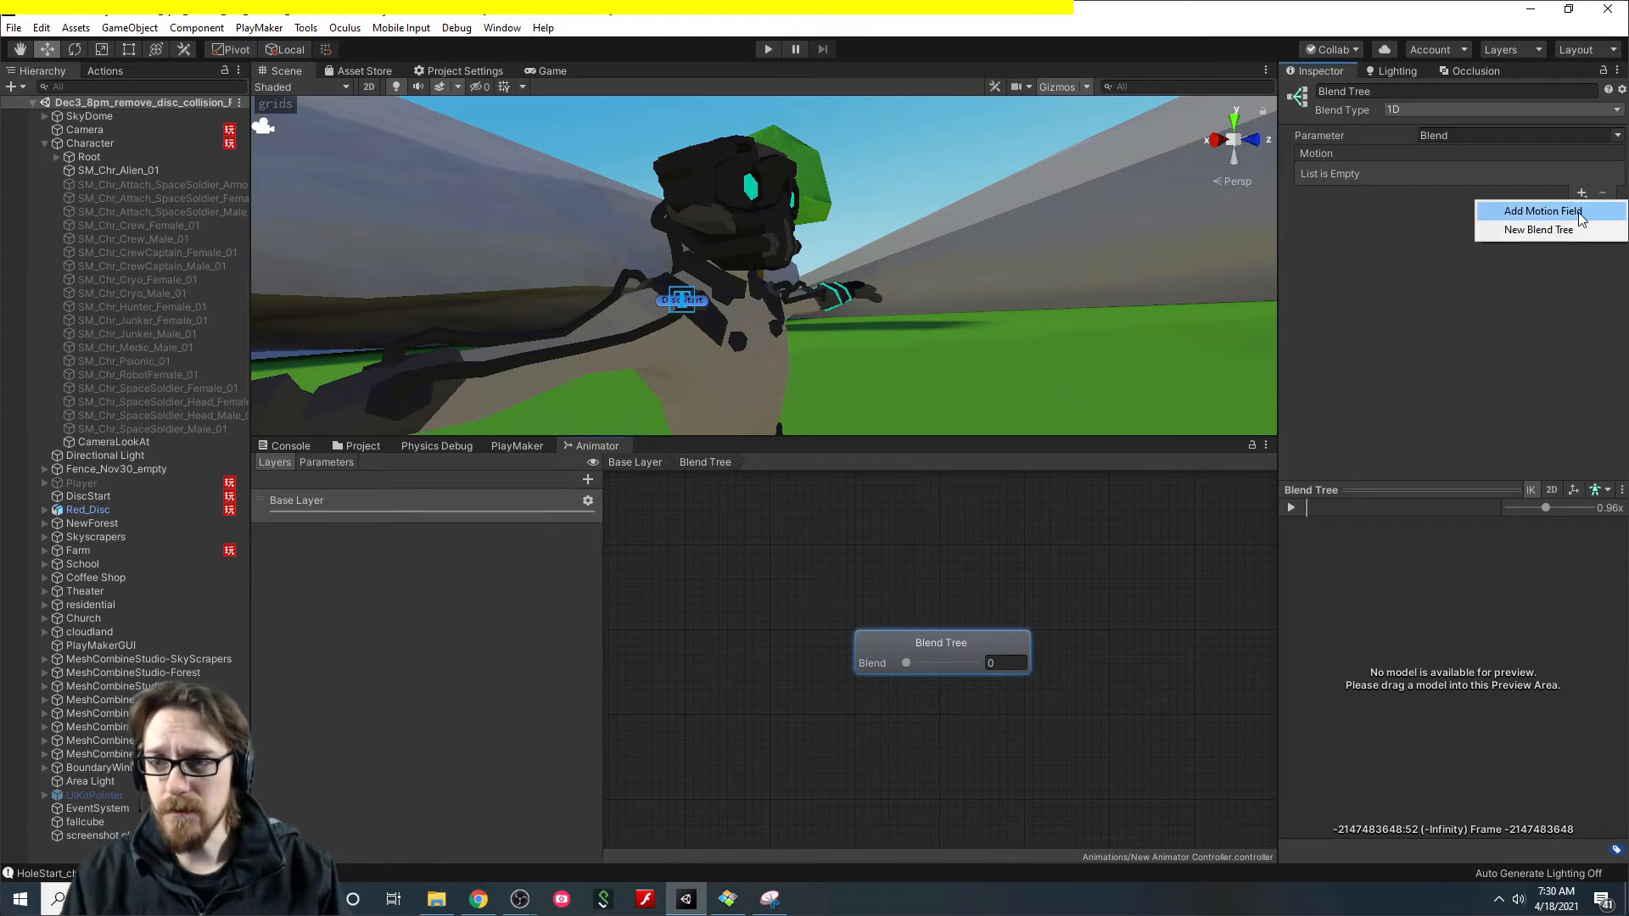
pyautogui.click(1579, 211)
pyautogui.click(1469, 174)
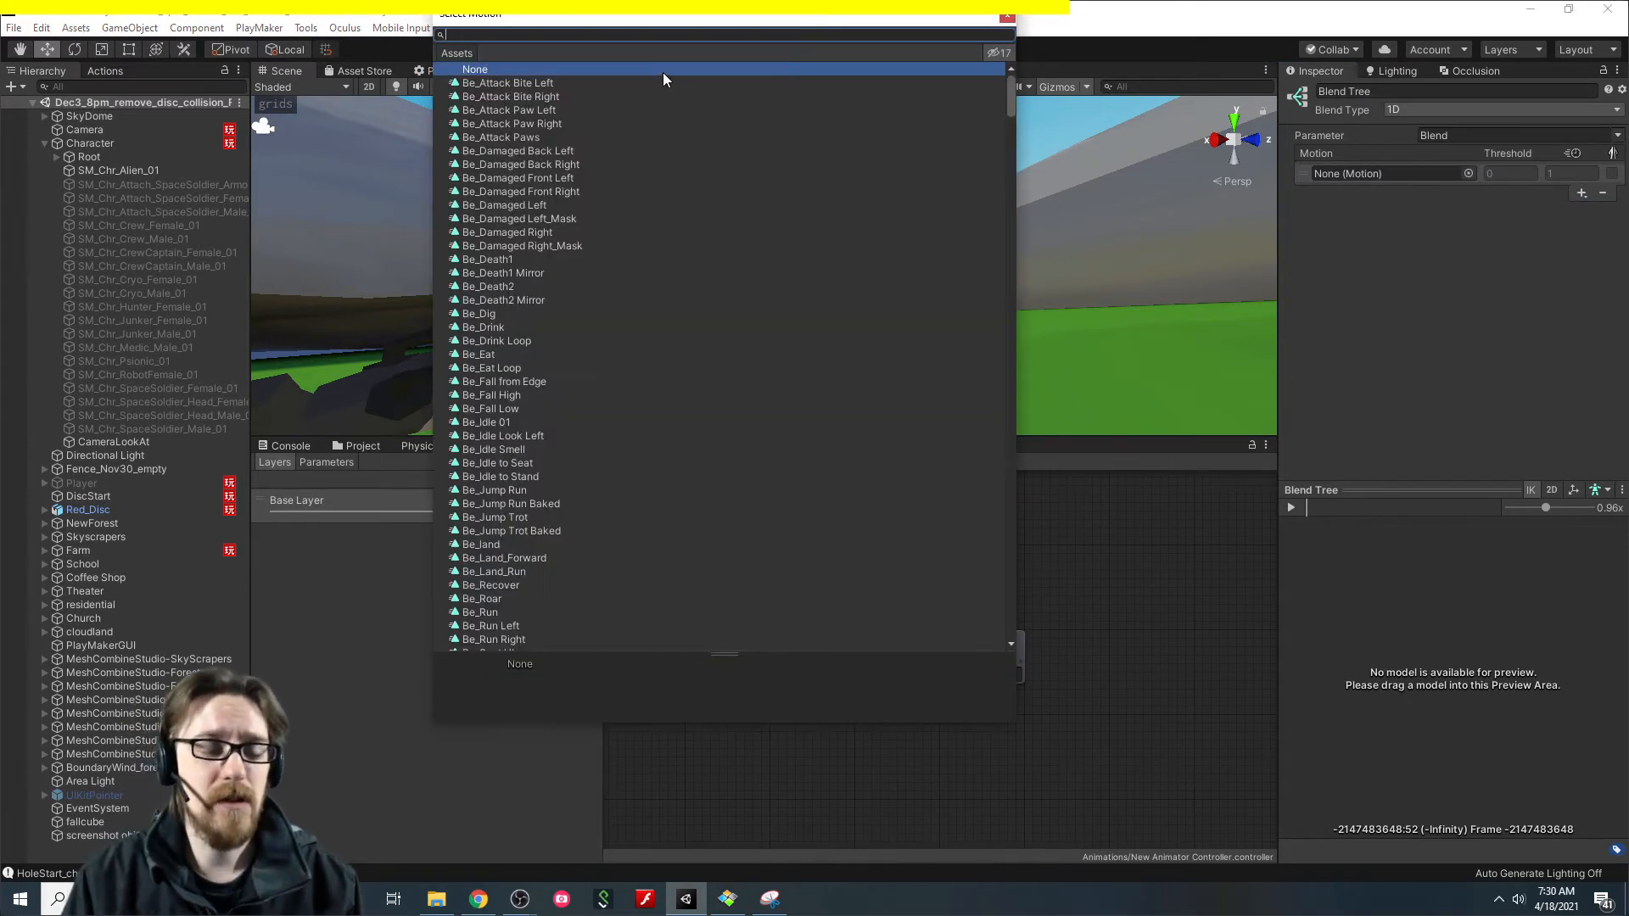
pyautogui.write('idle')
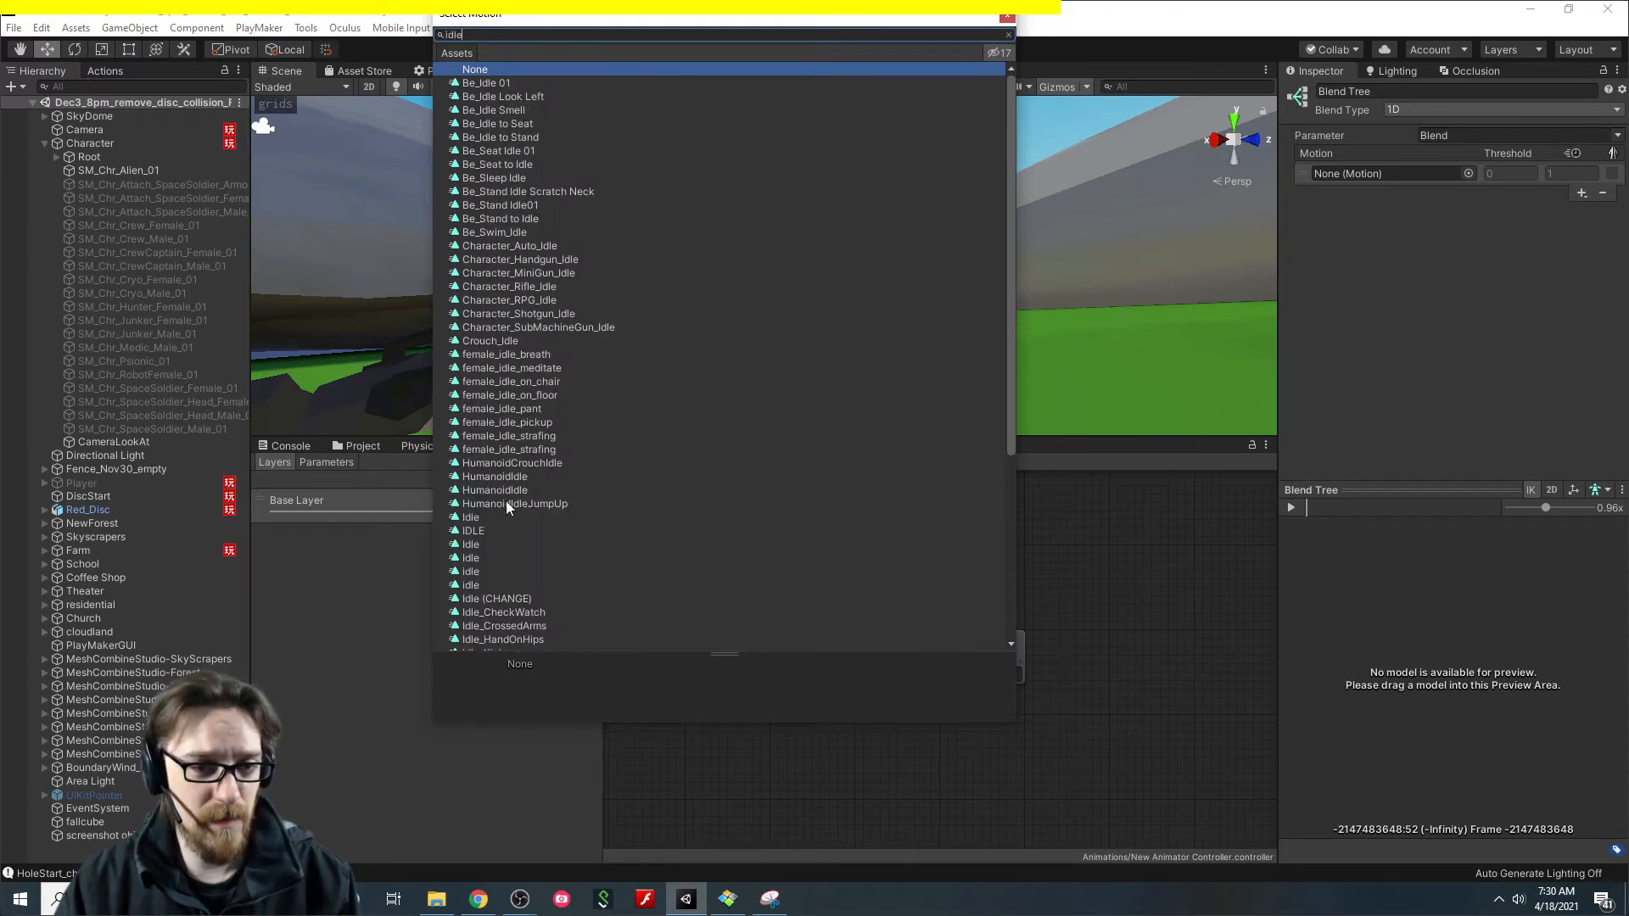
pyautogui.click(485, 530)
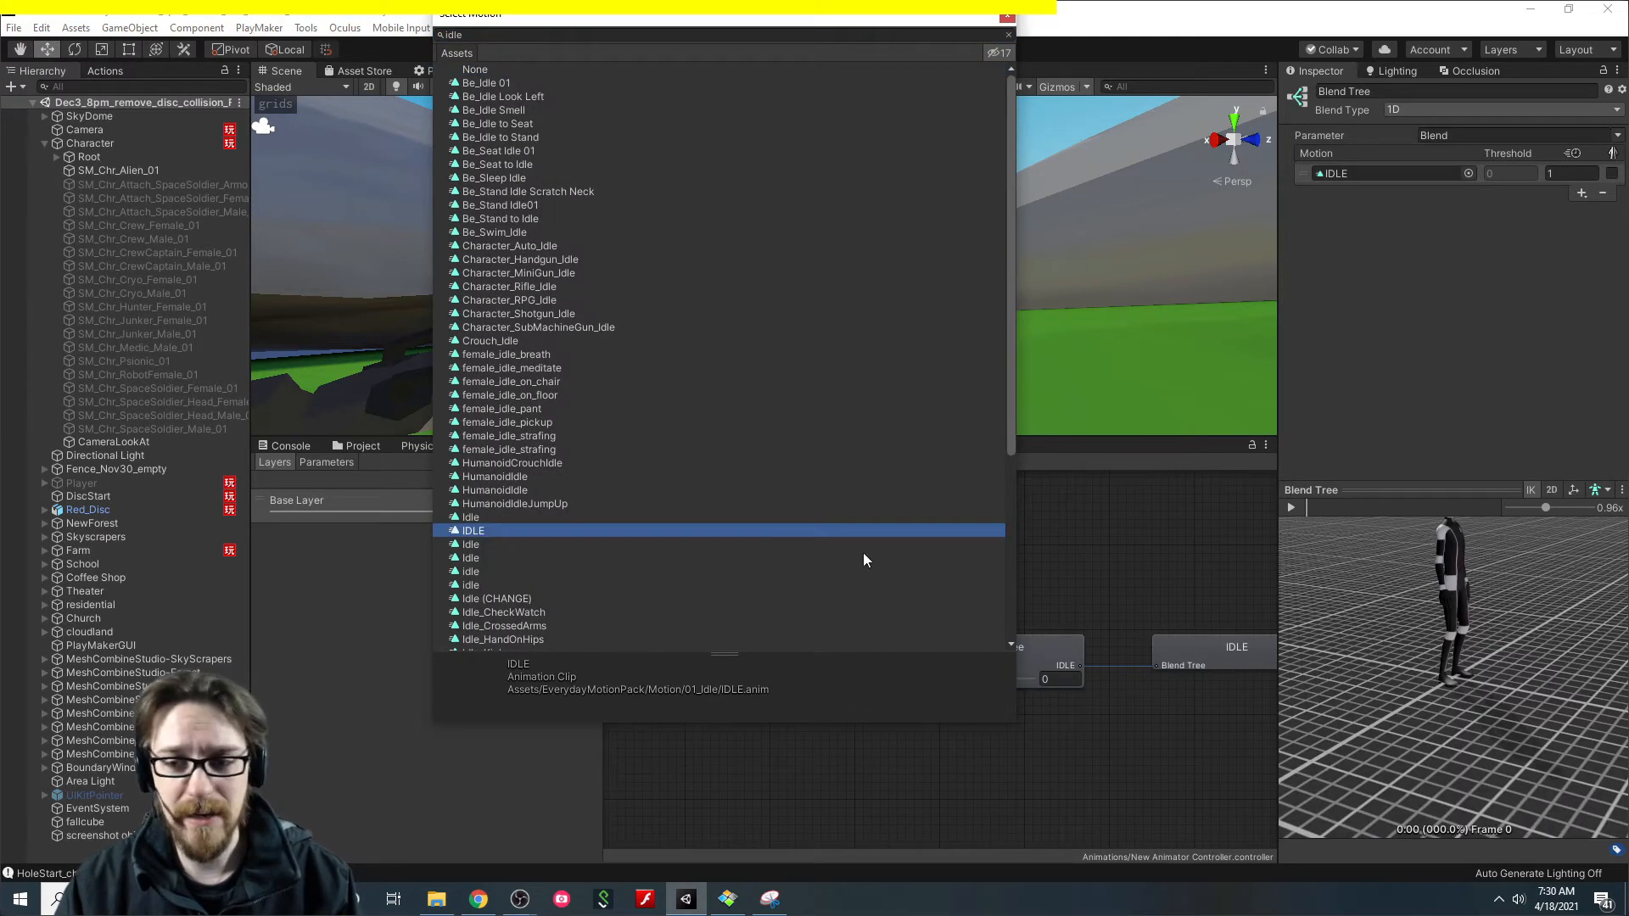
pyautogui.click(1006, 19)
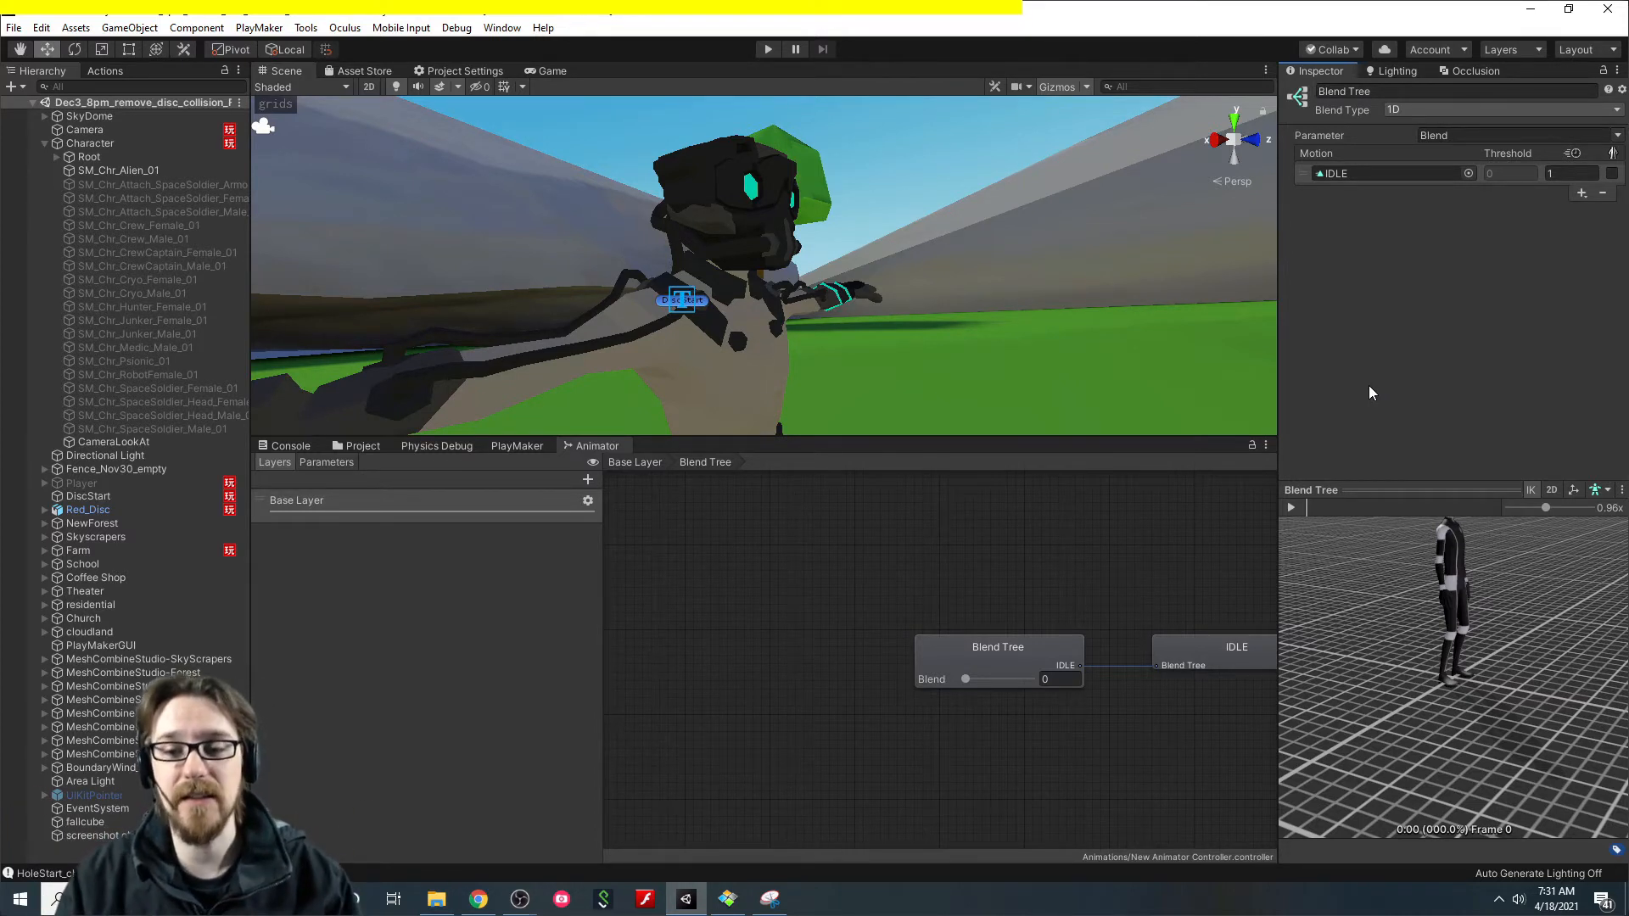
pyautogui.moveTo(1119, 536); pyautogui.dragTo(925, 550, button='middle')
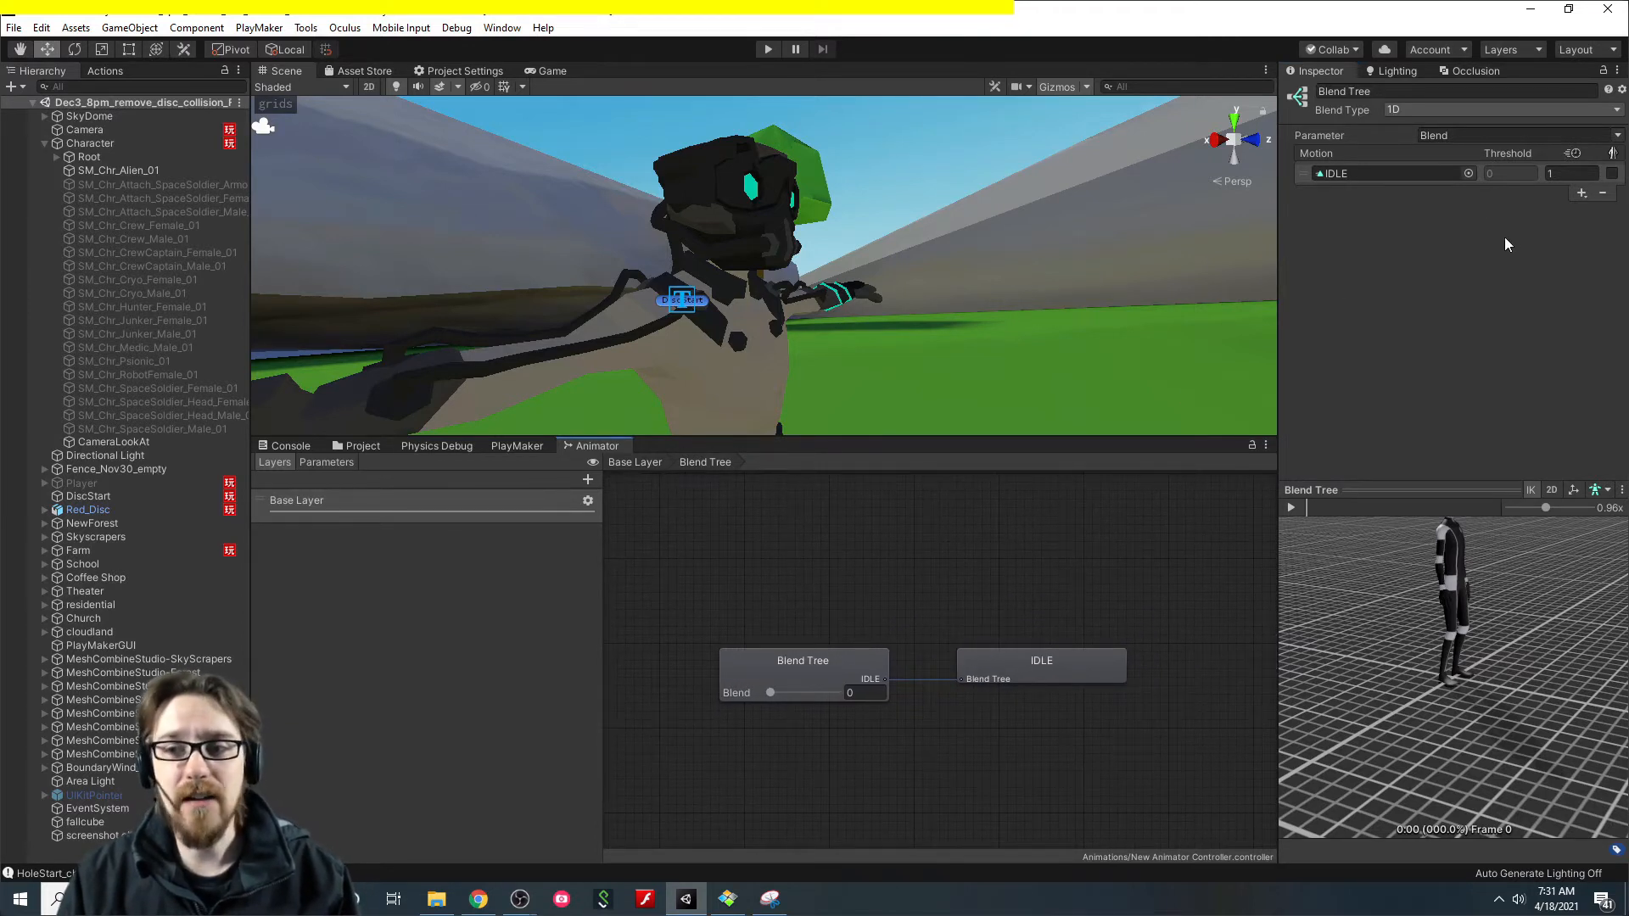
# Duplicate the male_move_run_back clip from EverydayMotionPack's 02_Move folder and rename the copy RUN_BACK.
pyautogui.click(368, 448)
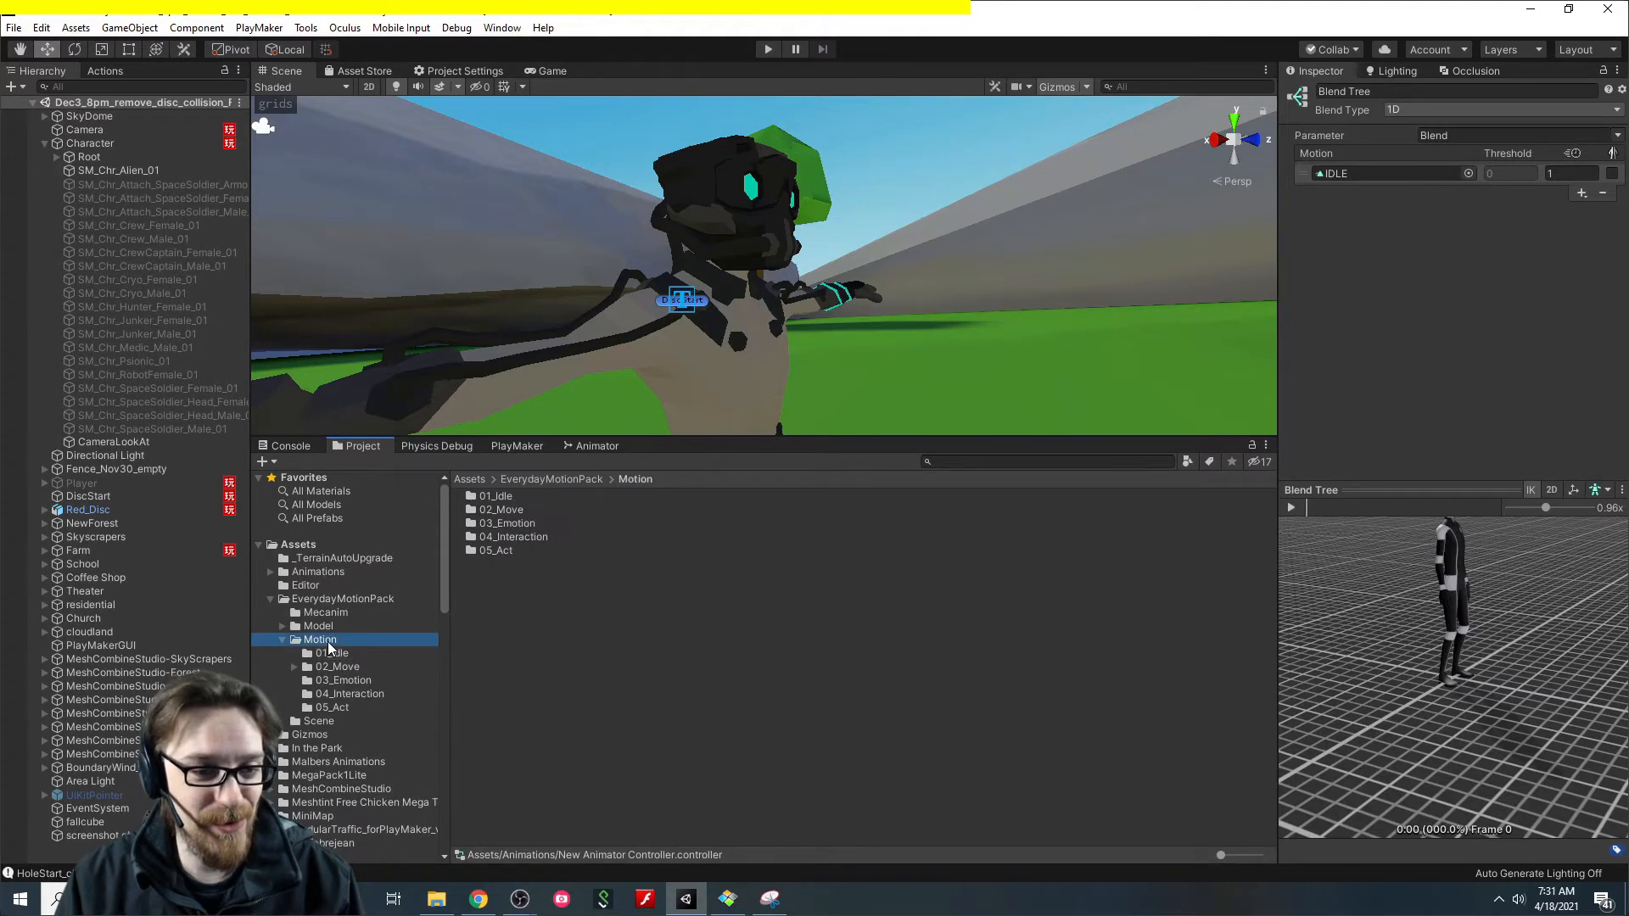
pyautogui.click(338, 667)
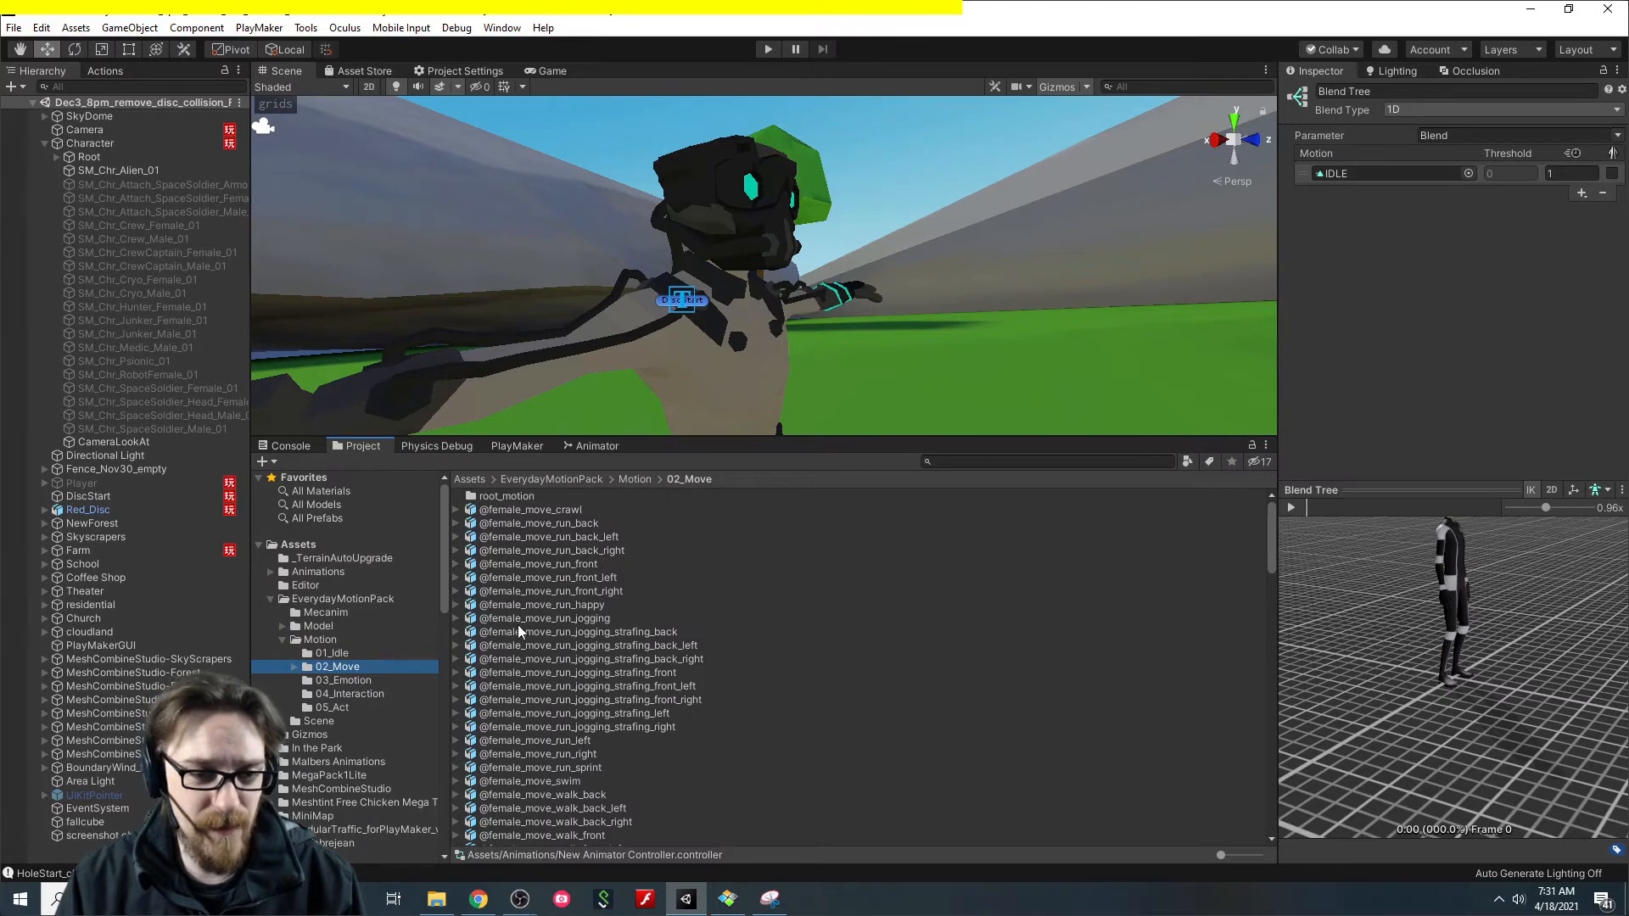
pyautogui.scroll(-5, 522, 630)
pyautogui.scroll(-6, 572, 633)
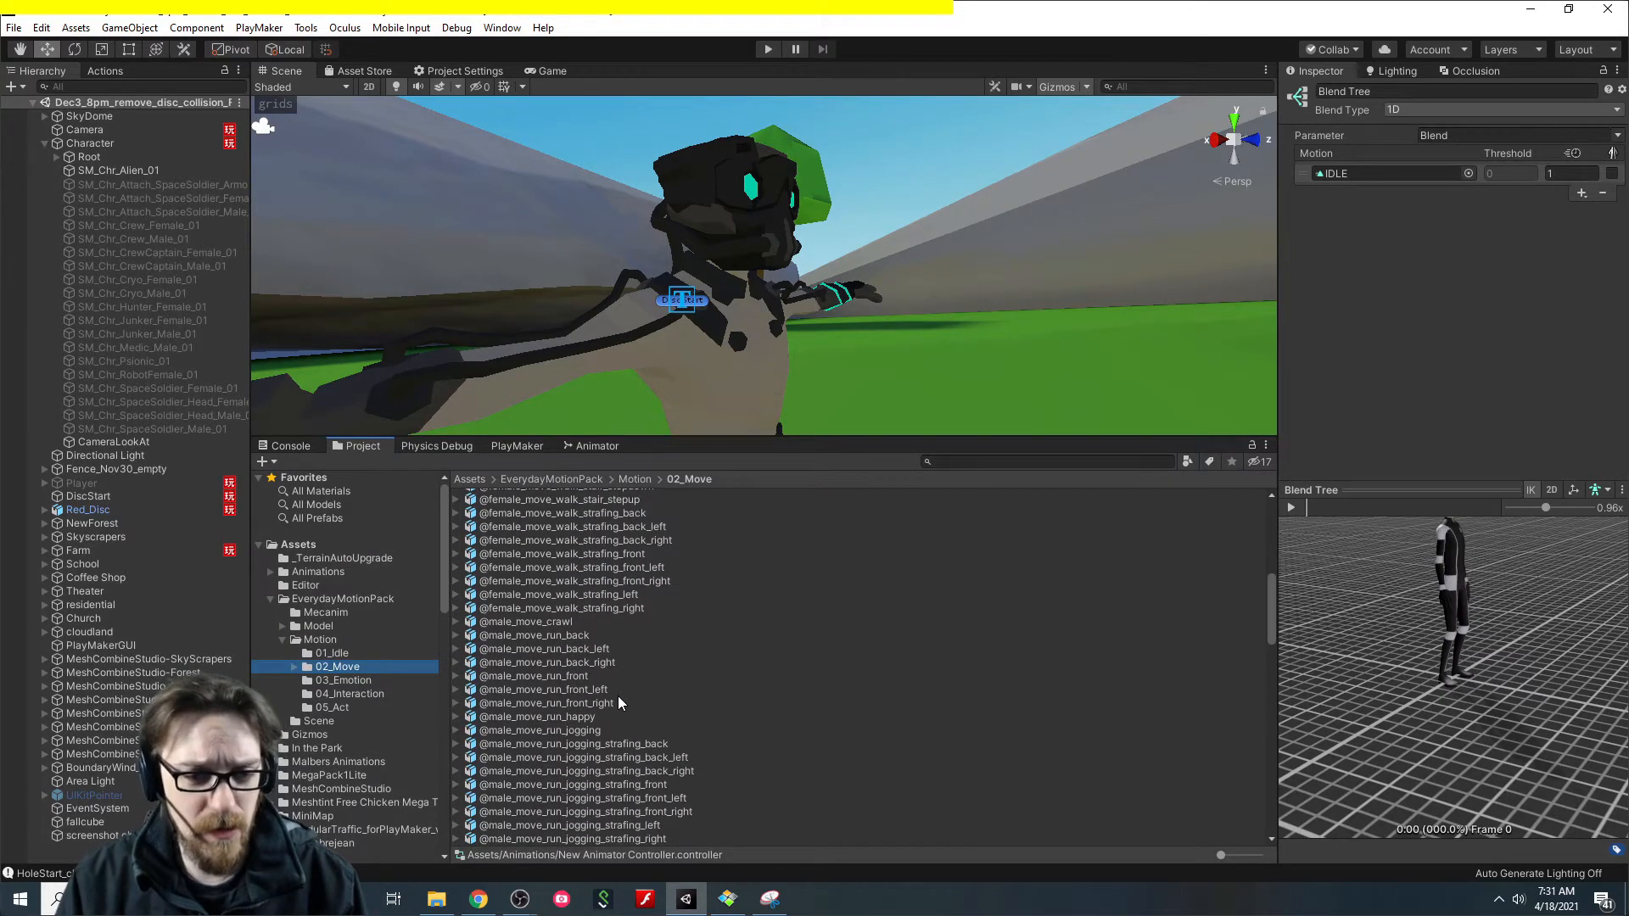
pyautogui.click(554, 675)
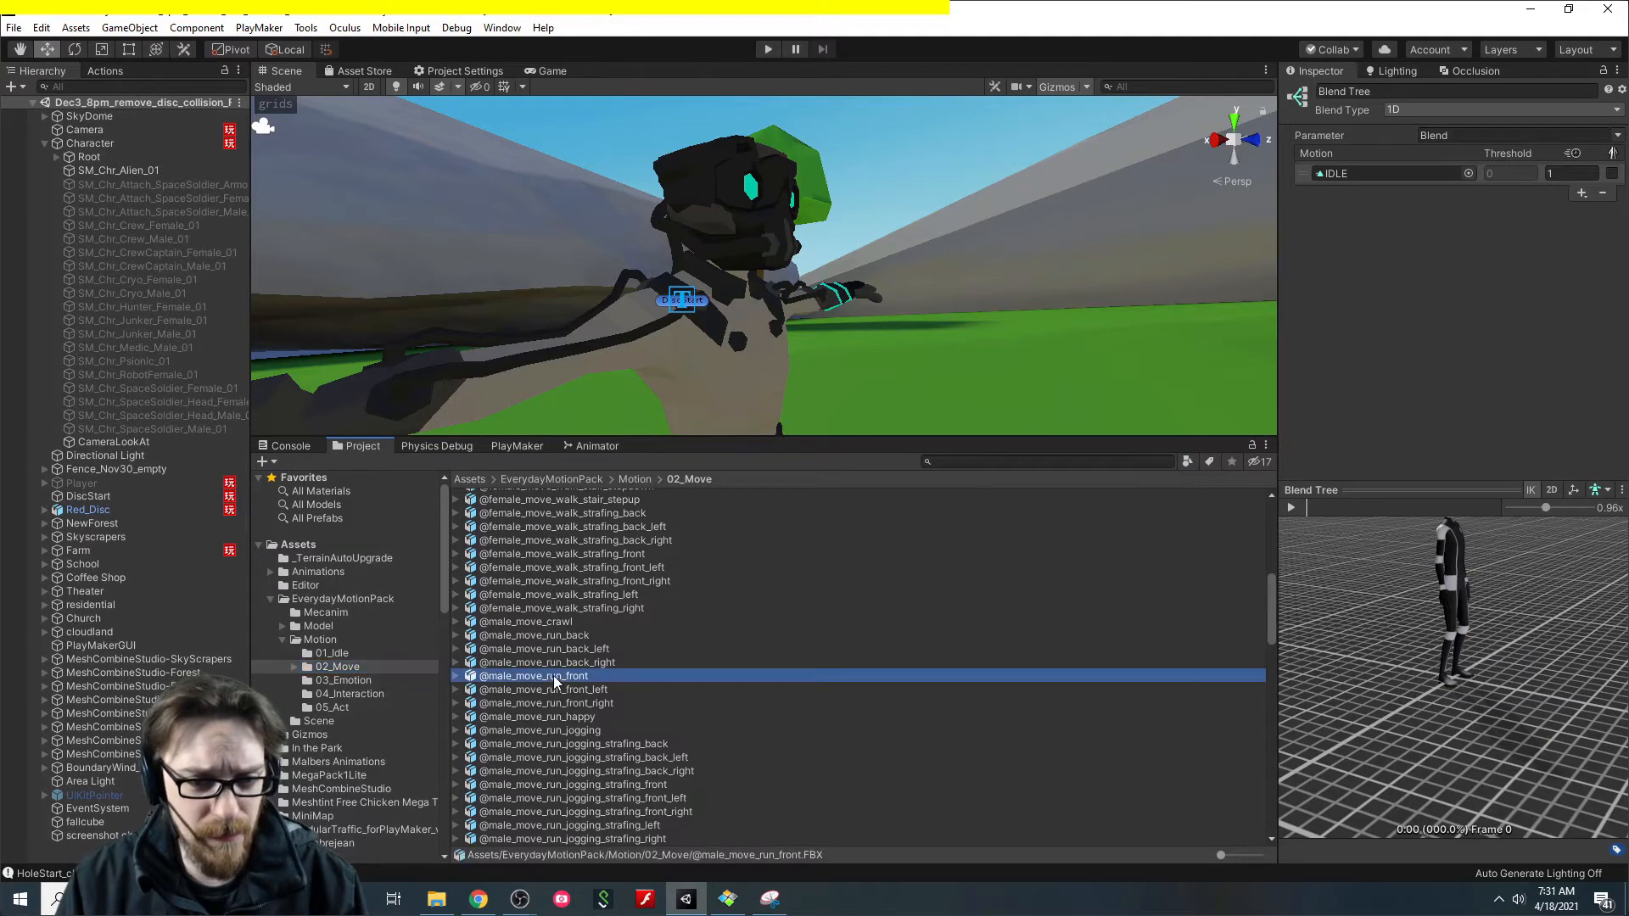
pyautogui.click(558, 636)
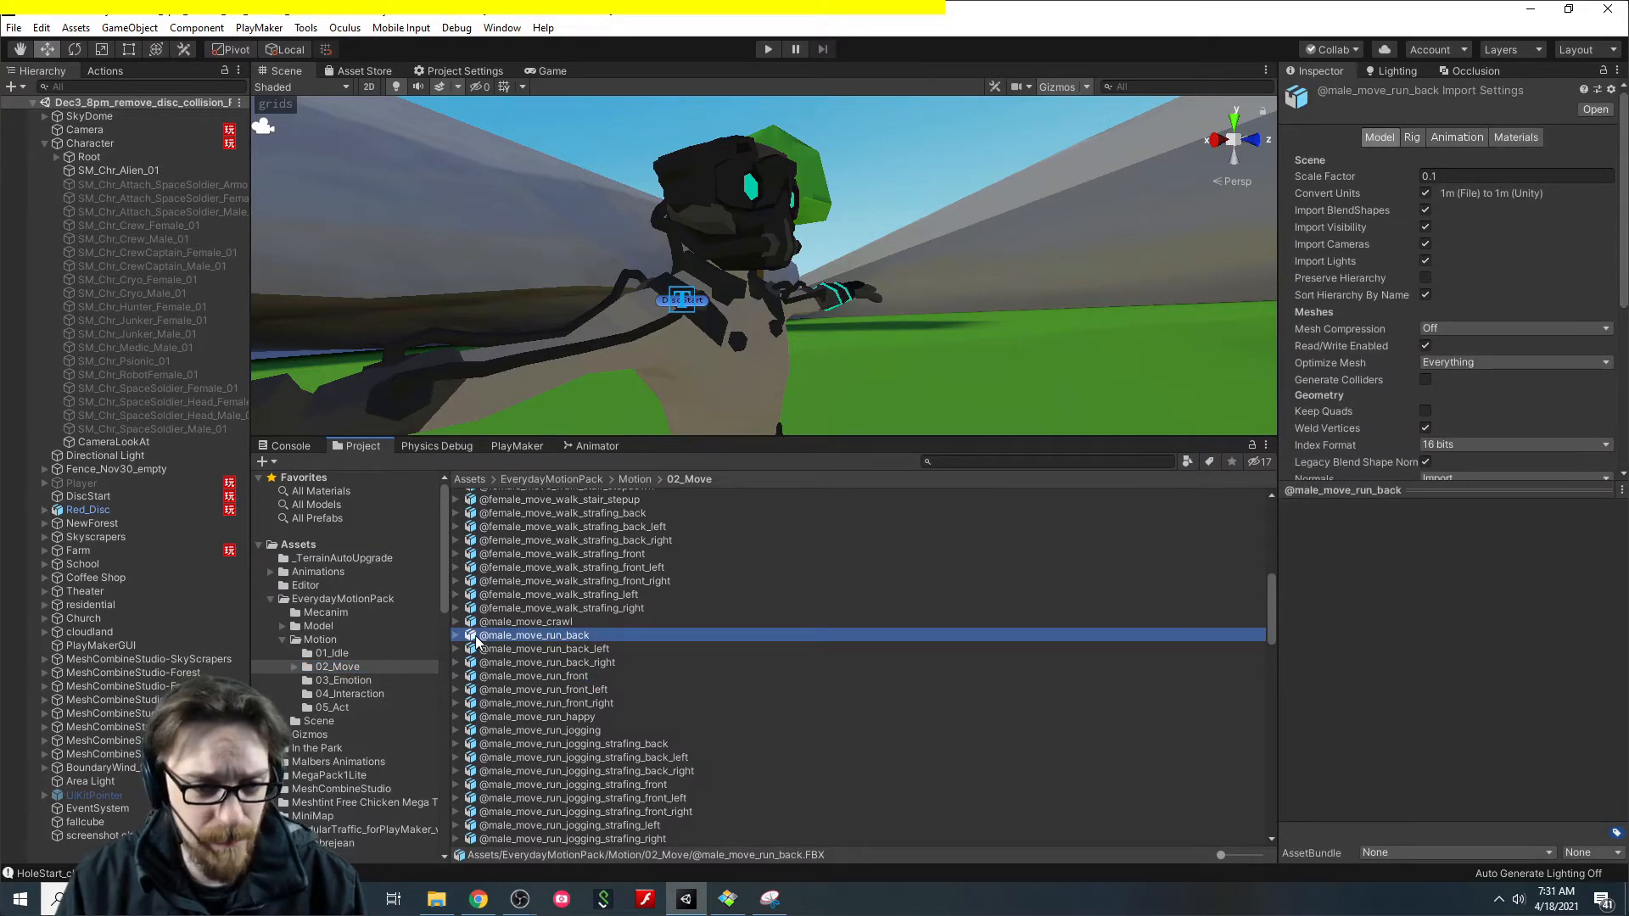
pyautogui.click(455, 635)
pyautogui.click(546, 662)
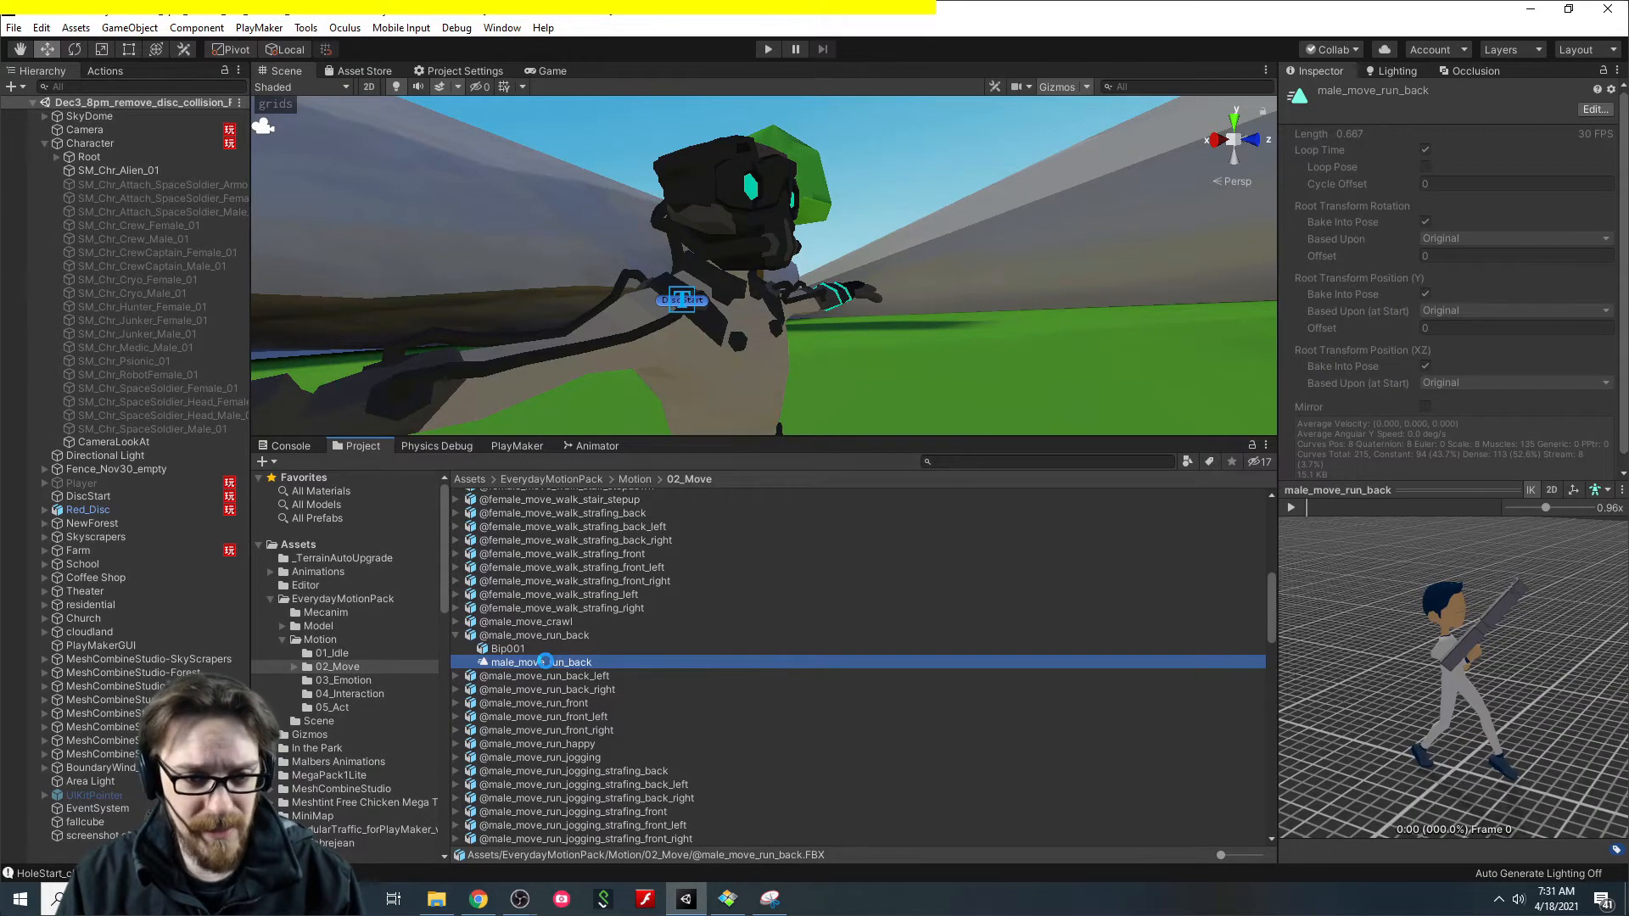
pyautogui.hotkey('ctrl', 'd')
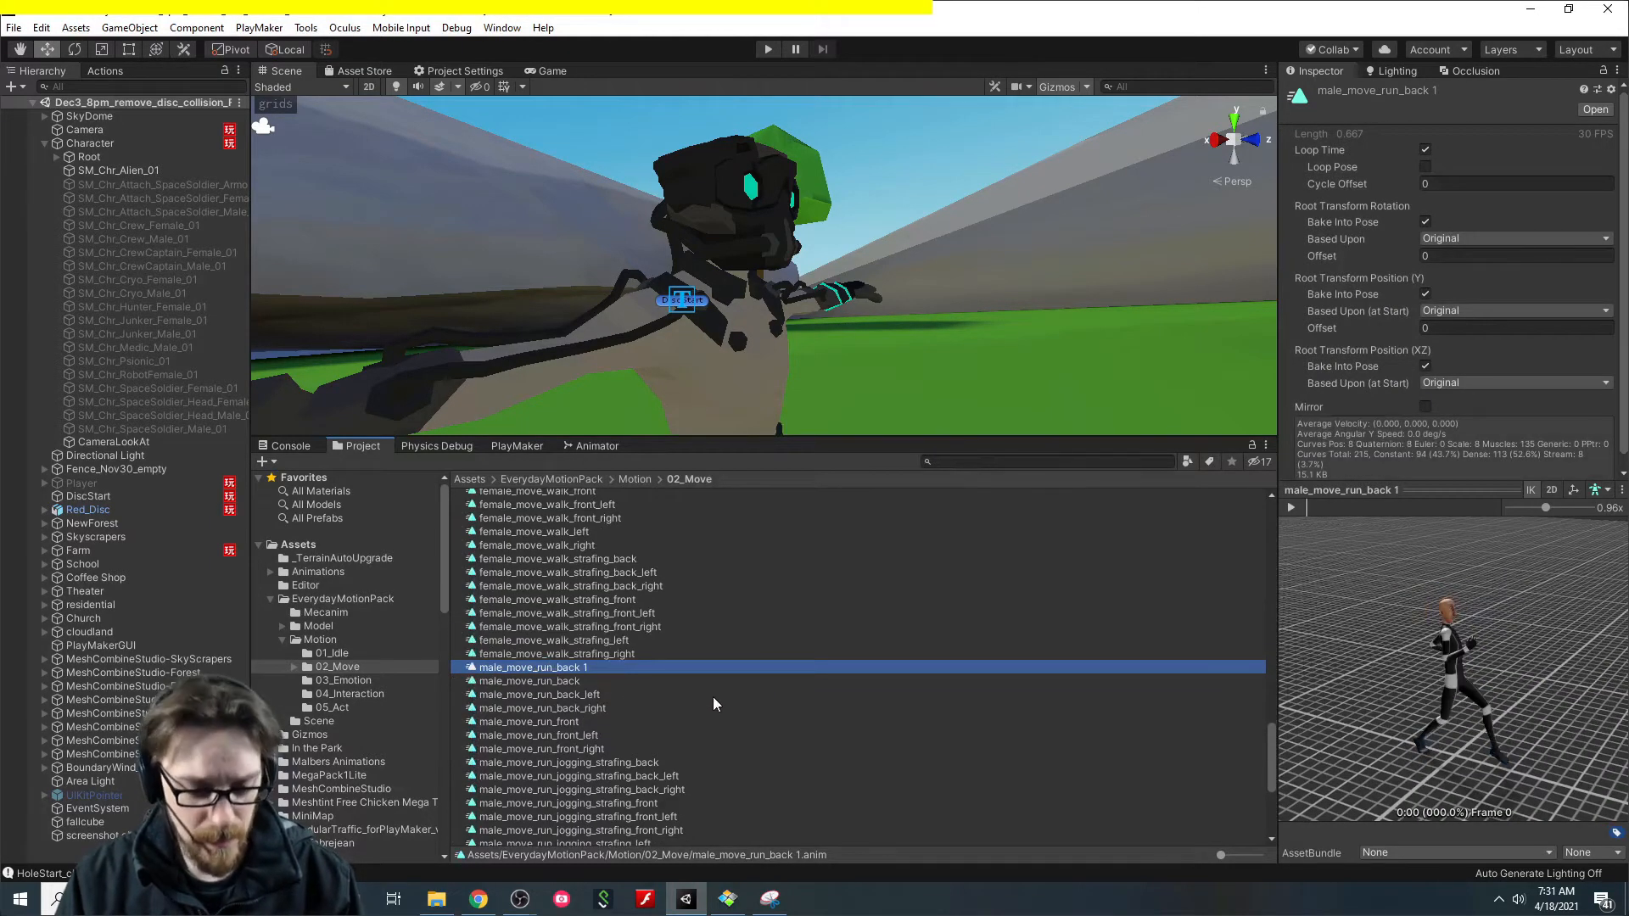
pyautogui.press('F2')
pyautogui.write('RUN_BACK')
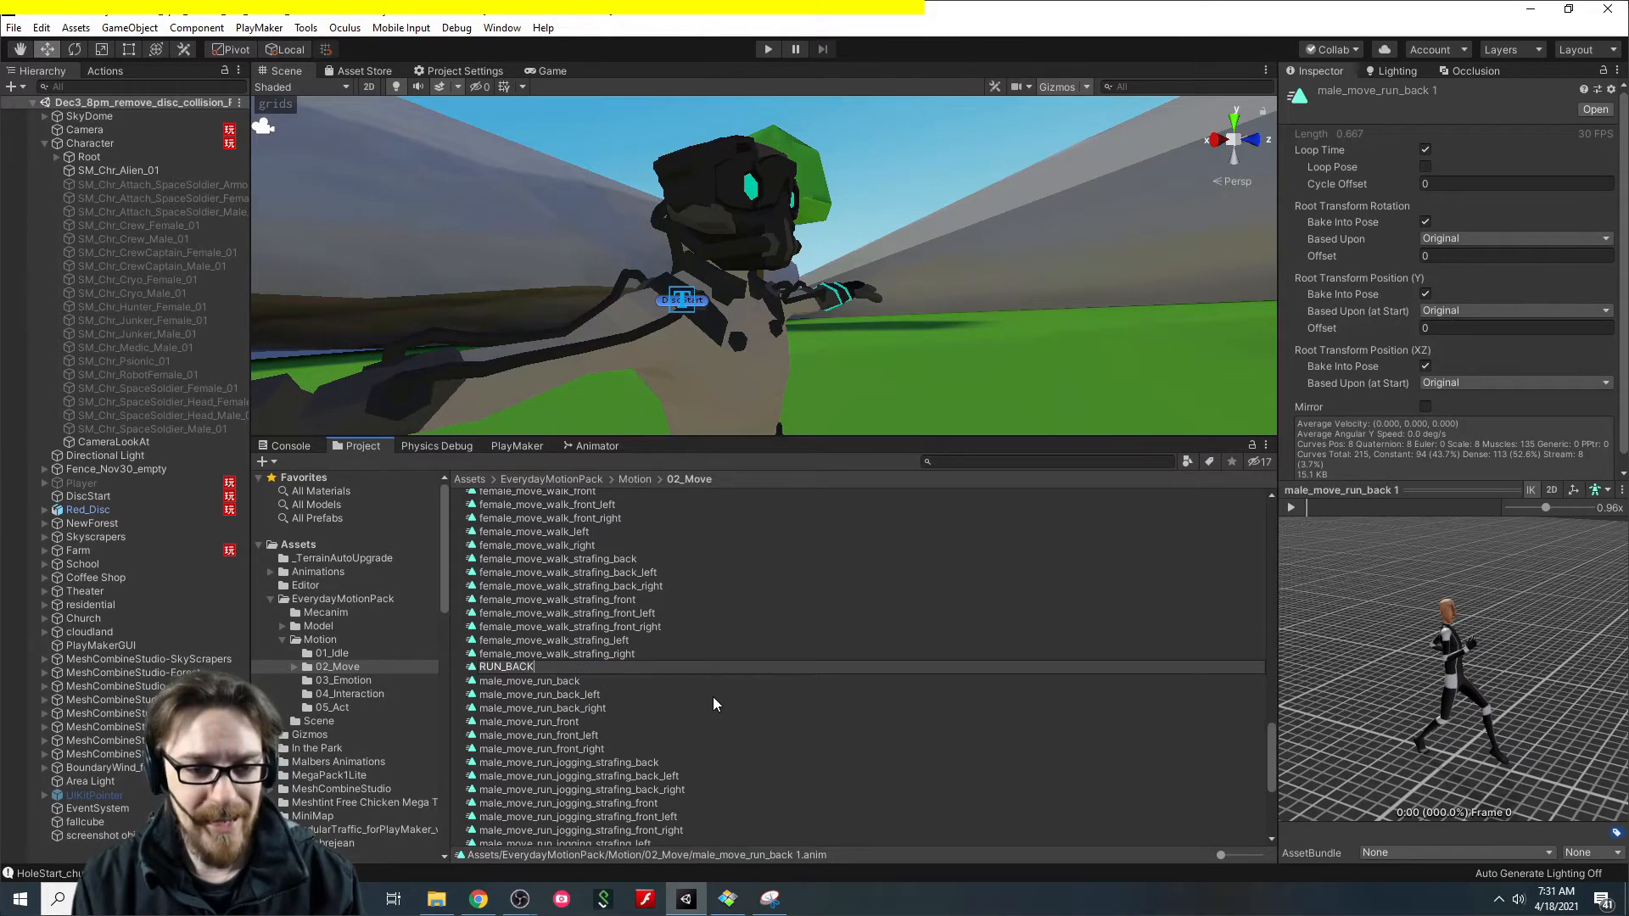
pyautogui.press('Return')
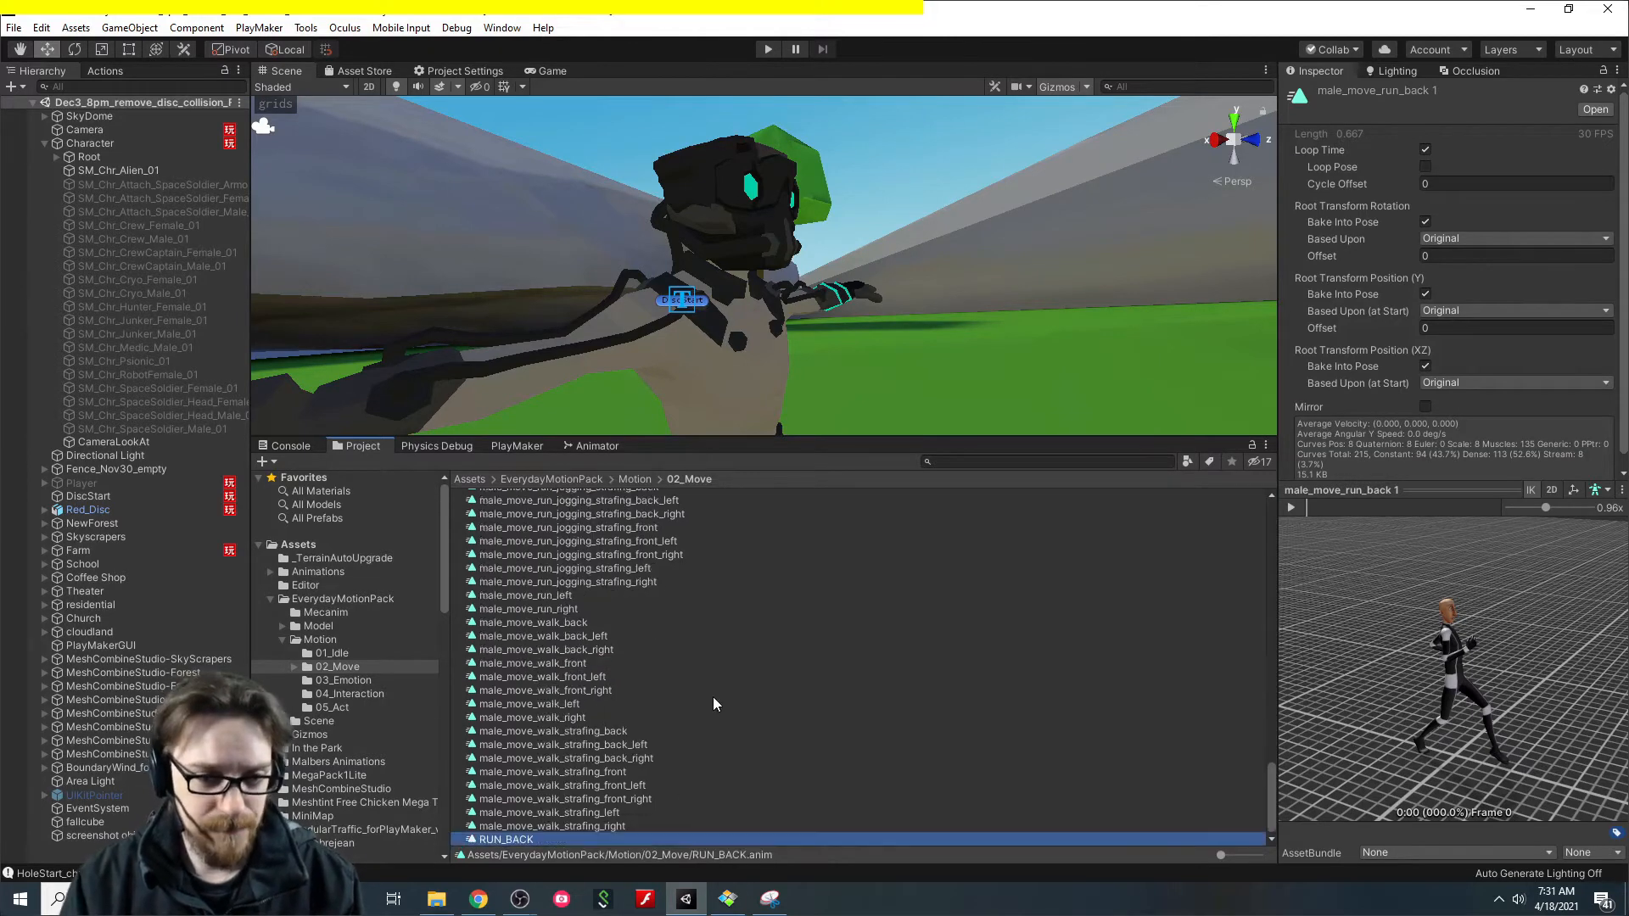
pyautogui.click(586, 662)
pyautogui.hotkey('ctrl', 'd')
pyautogui.scroll(2, 578, 670)
pyautogui.scroll(-1, 578, 670)
pyautogui.press('F2')
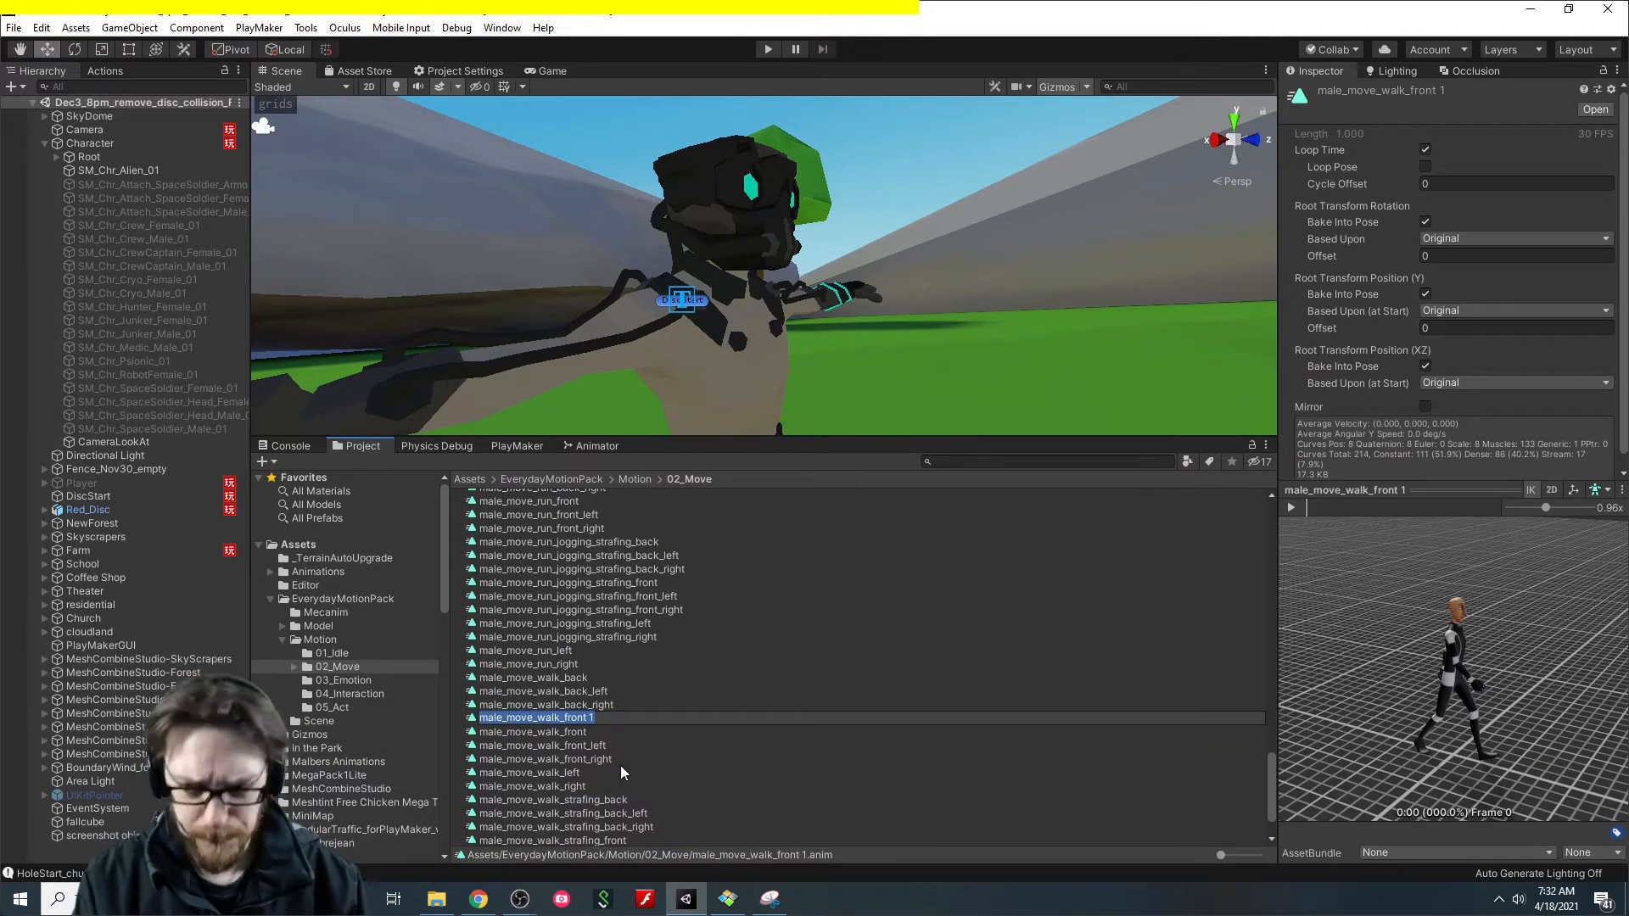
pyautogui.press('Return')
# Rename a duplicate of the male_move_run_front clip in 02_Move as RUN_FRONT.
pyautogui.press('F2')
pyautogui.write('RUN_FRONT')
pyautogui.press('Return')
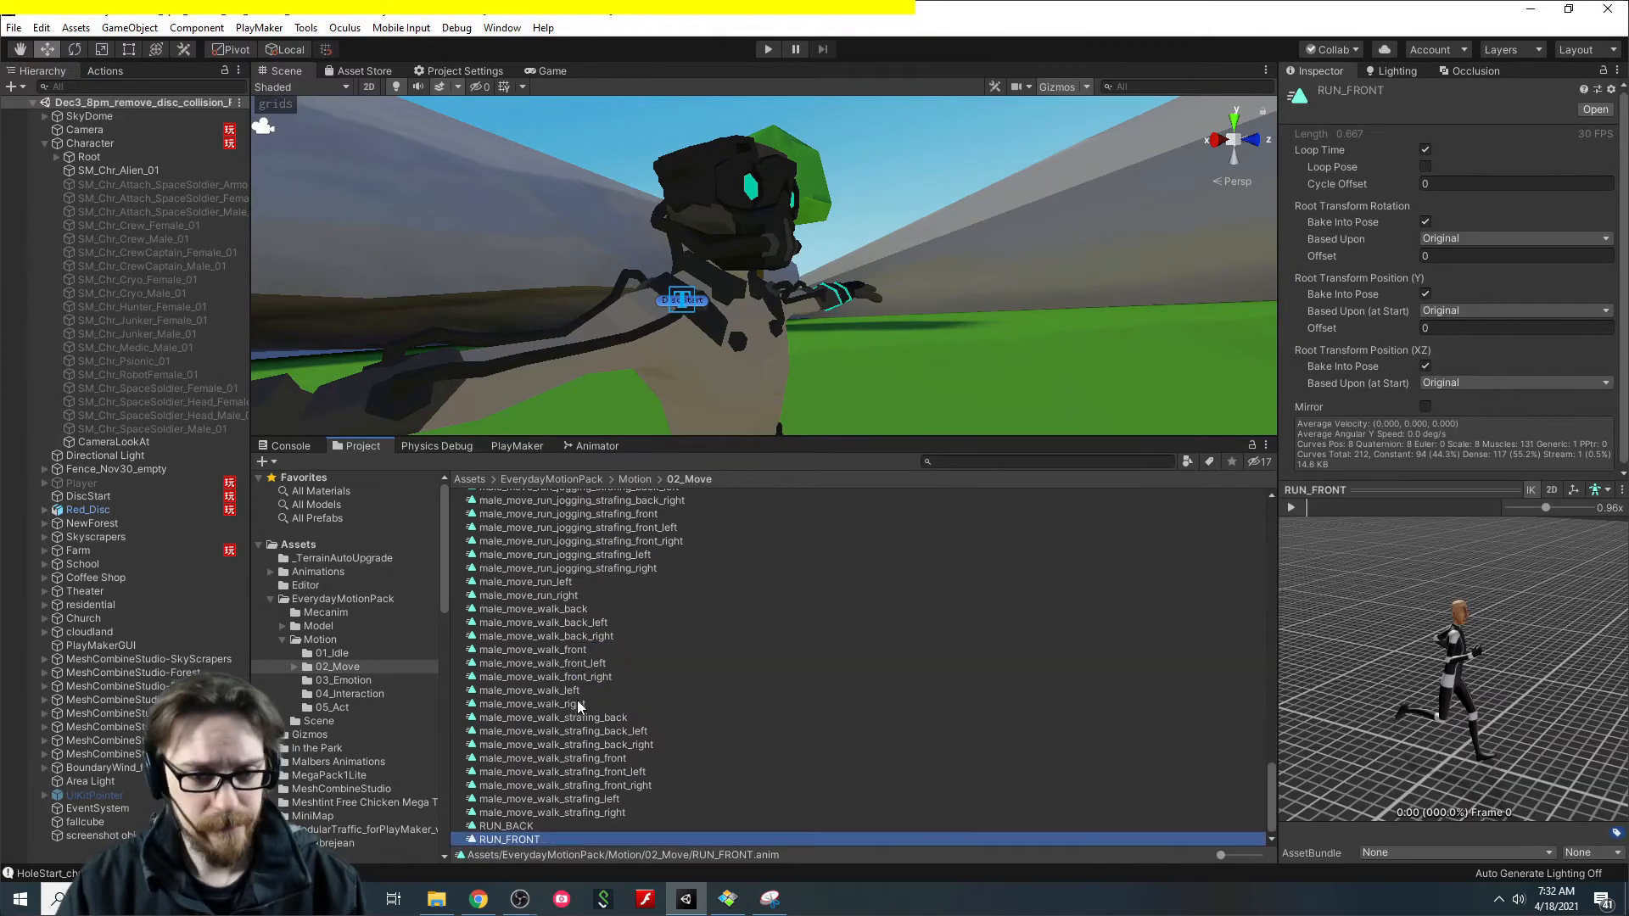
# Search the project assets for male_move_run_left and select the male left-run animation clip.
pyautogui.scroll(15, 594, 702)
pyautogui.scroll(-2, 604, 704)
pyautogui.click(578, 708)
pyautogui.click(984, 461)
pyautogui.write('male_move_run')
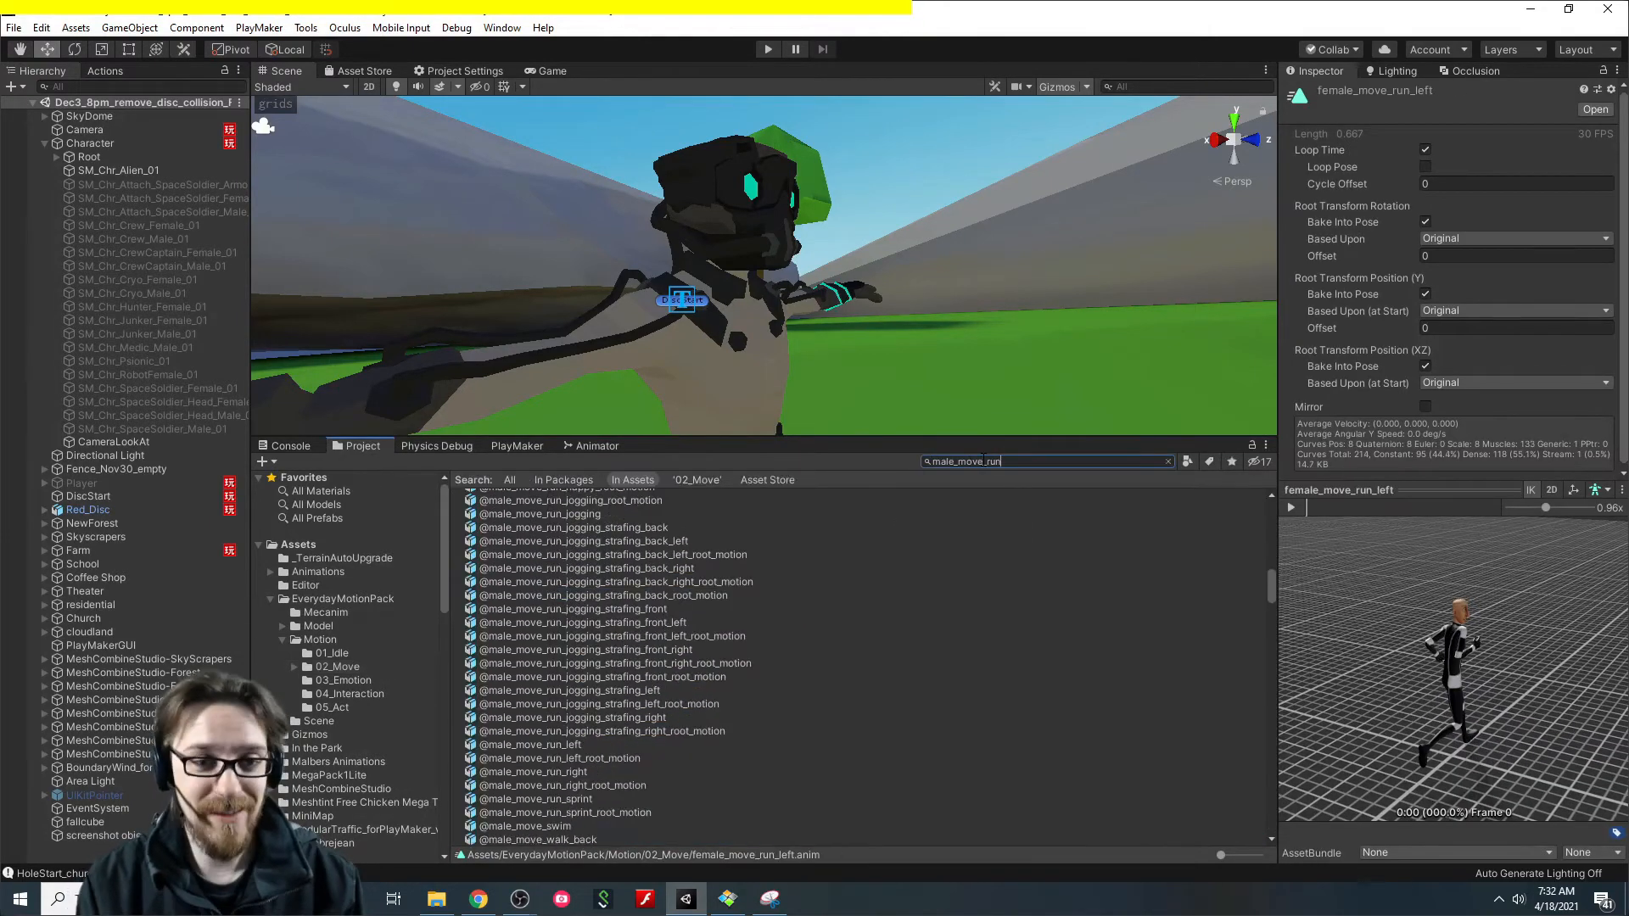
pyautogui.write('_left')
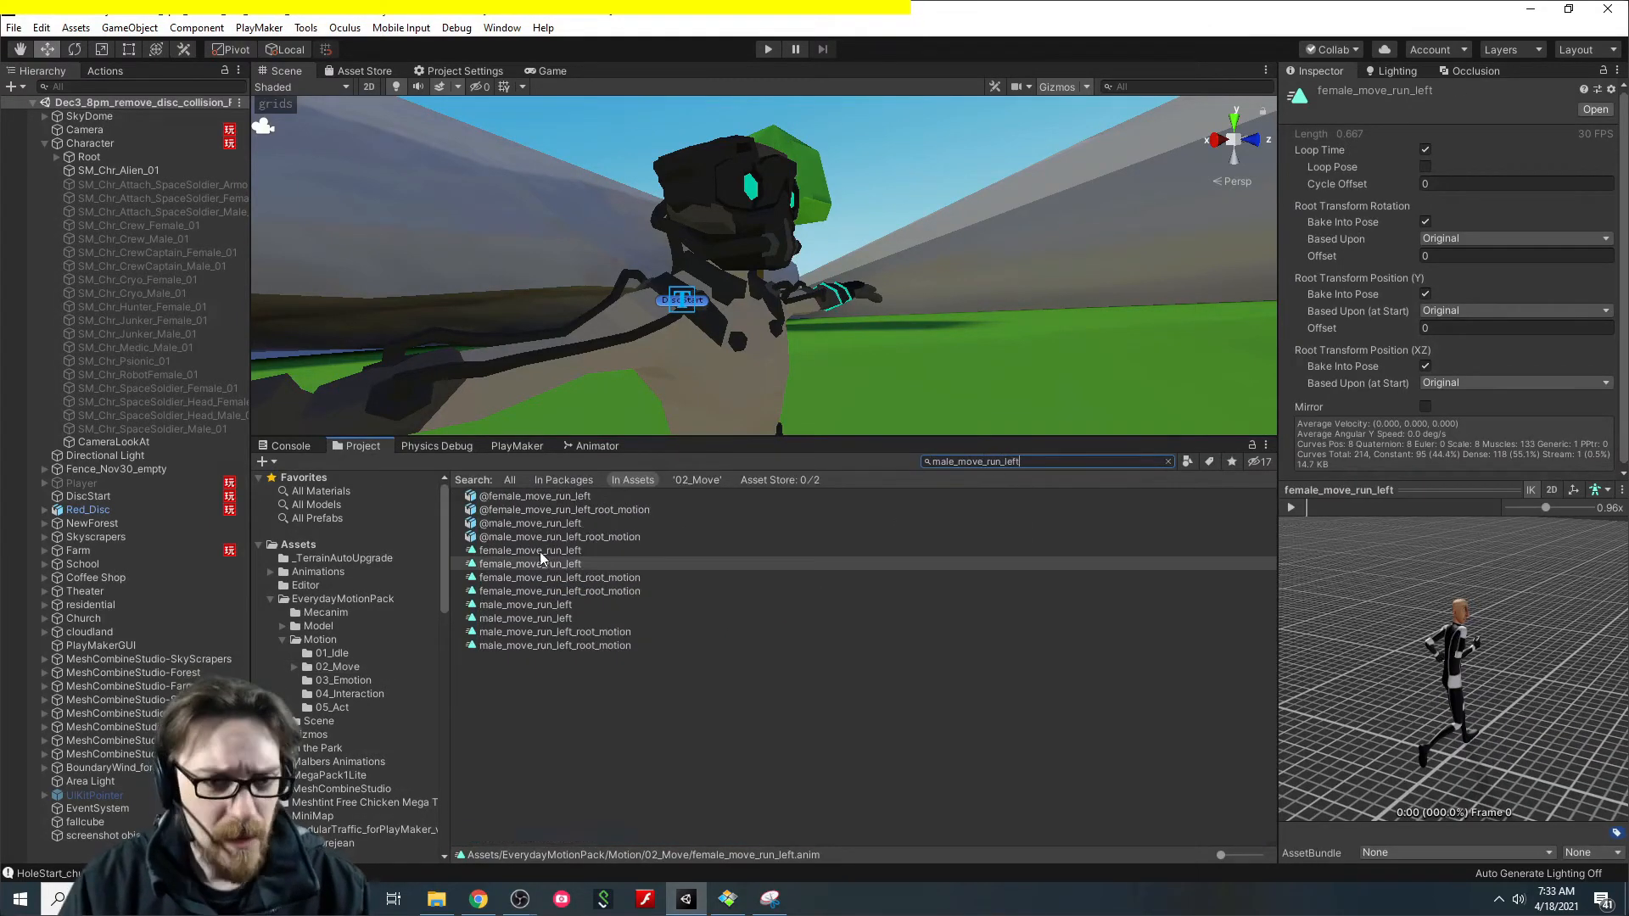
pyautogui.click(526, 618)
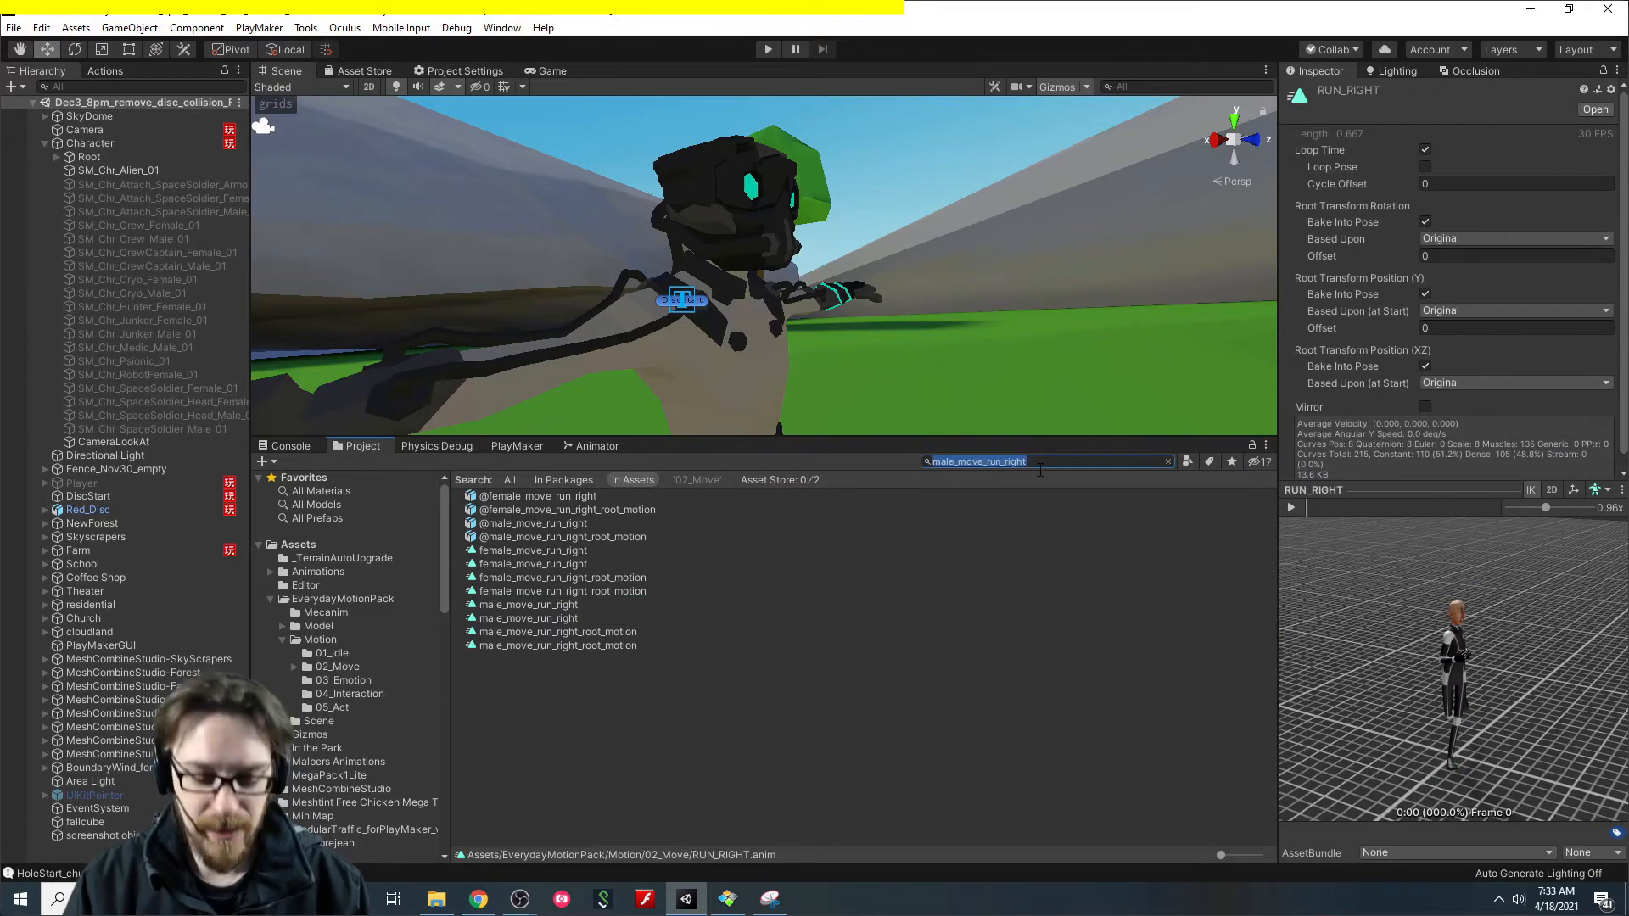
# Search the assets for sprint, duplicate the male_move_run_sprint clip, and rename the copy SPRINT.
pyautogui.click(1040, 463)
pyautogui.write('sprint')
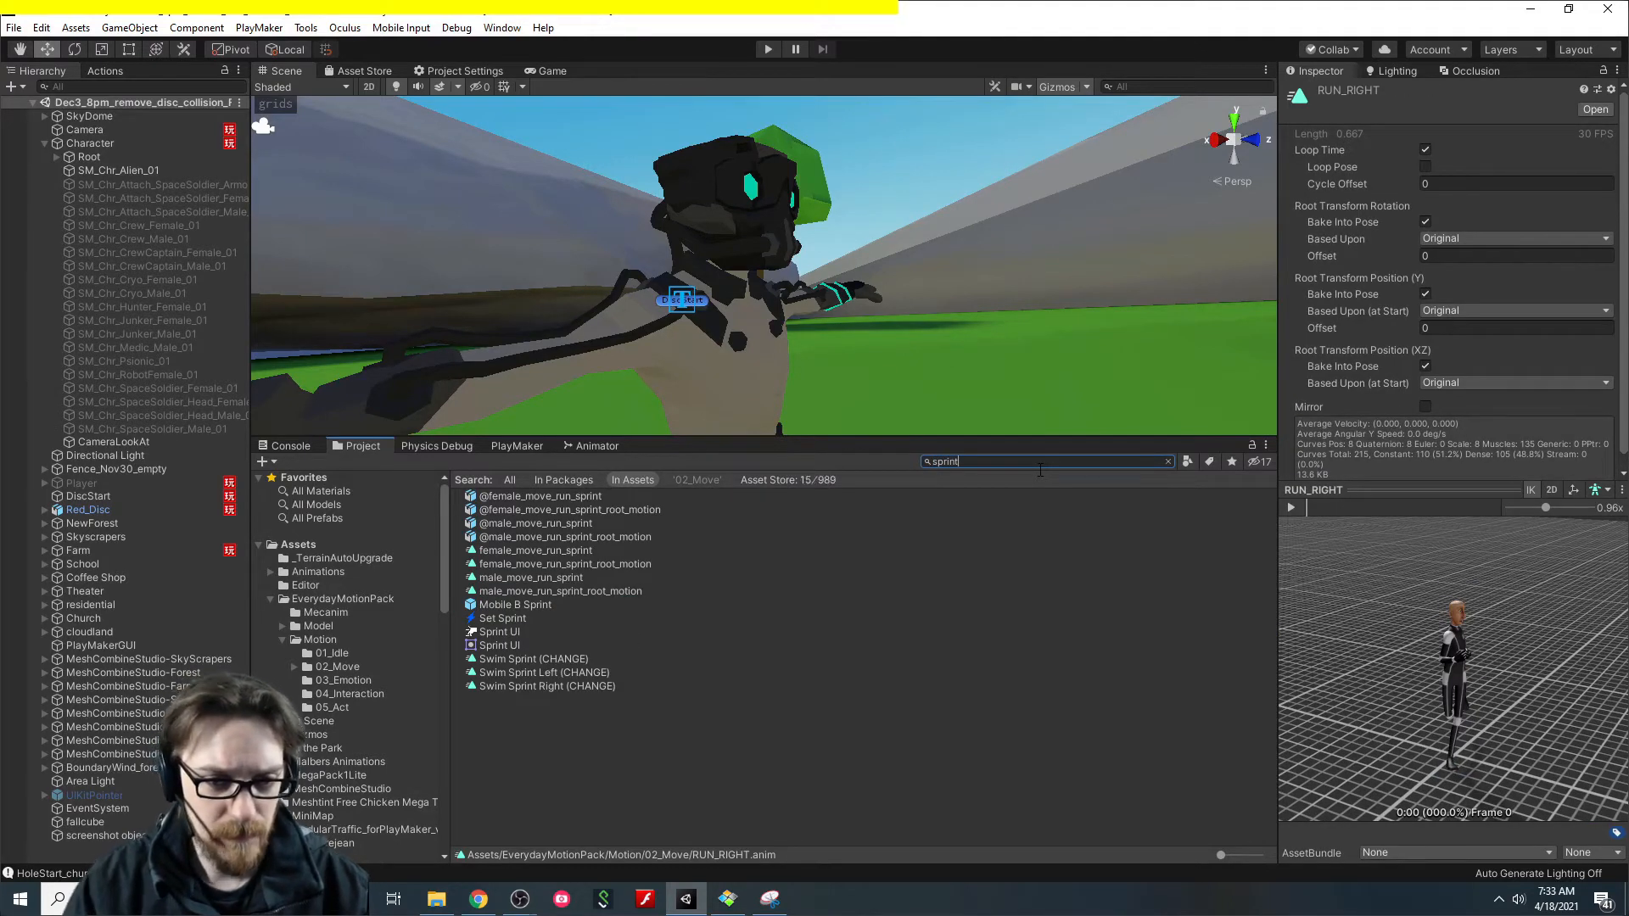
pyautogui.click(543, 579)
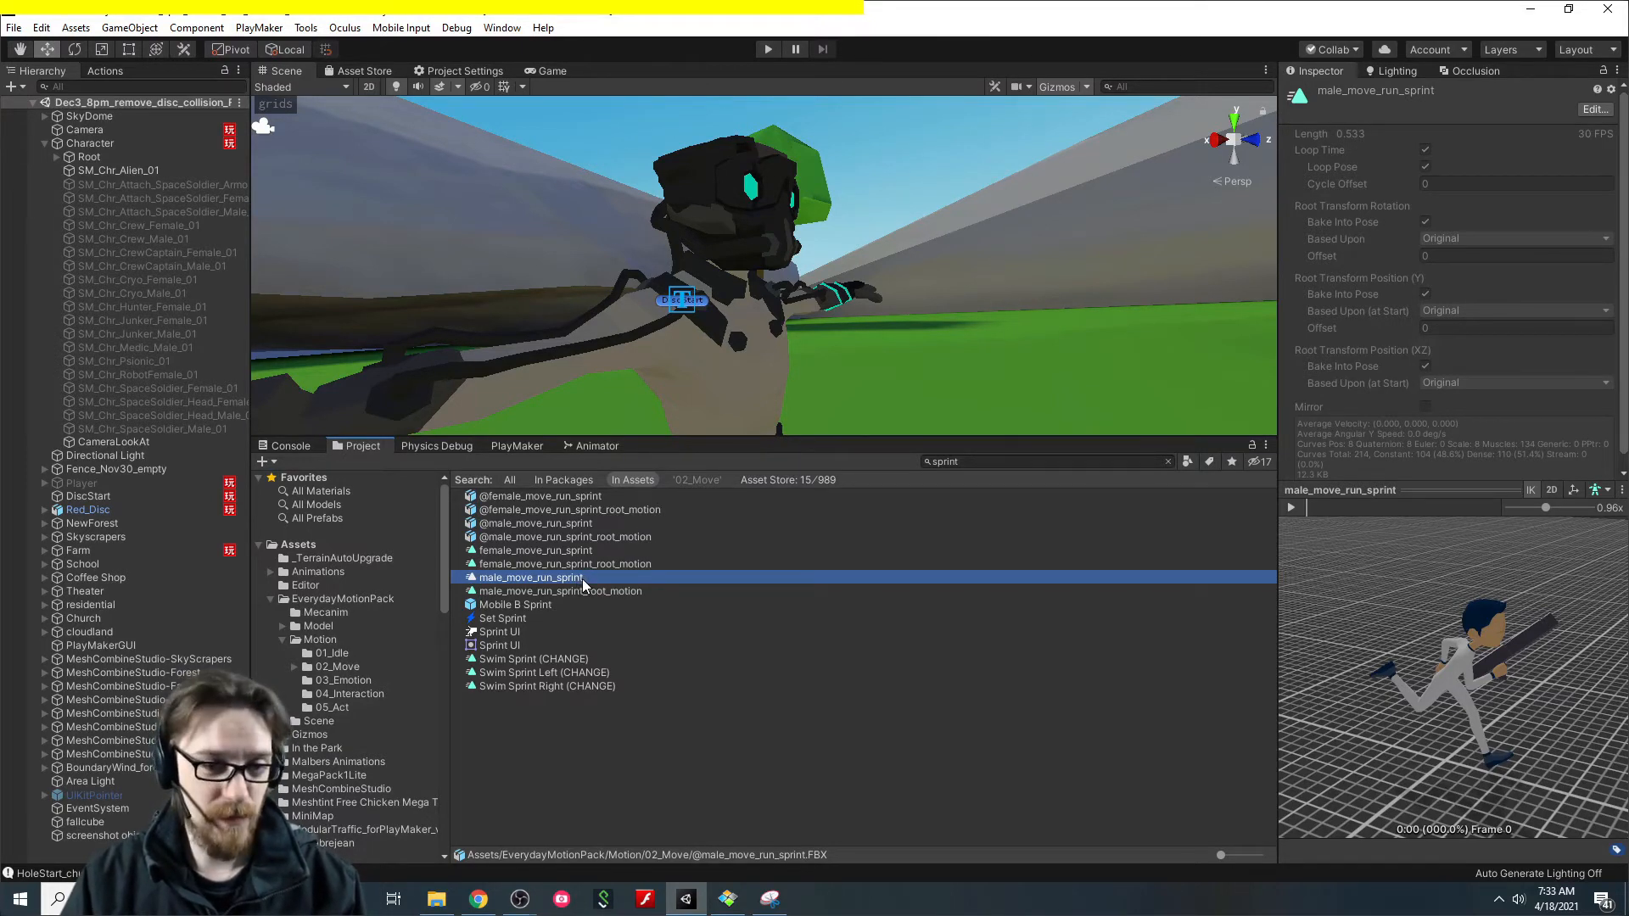
pyautogui.hotkey('ctrl', 'd')
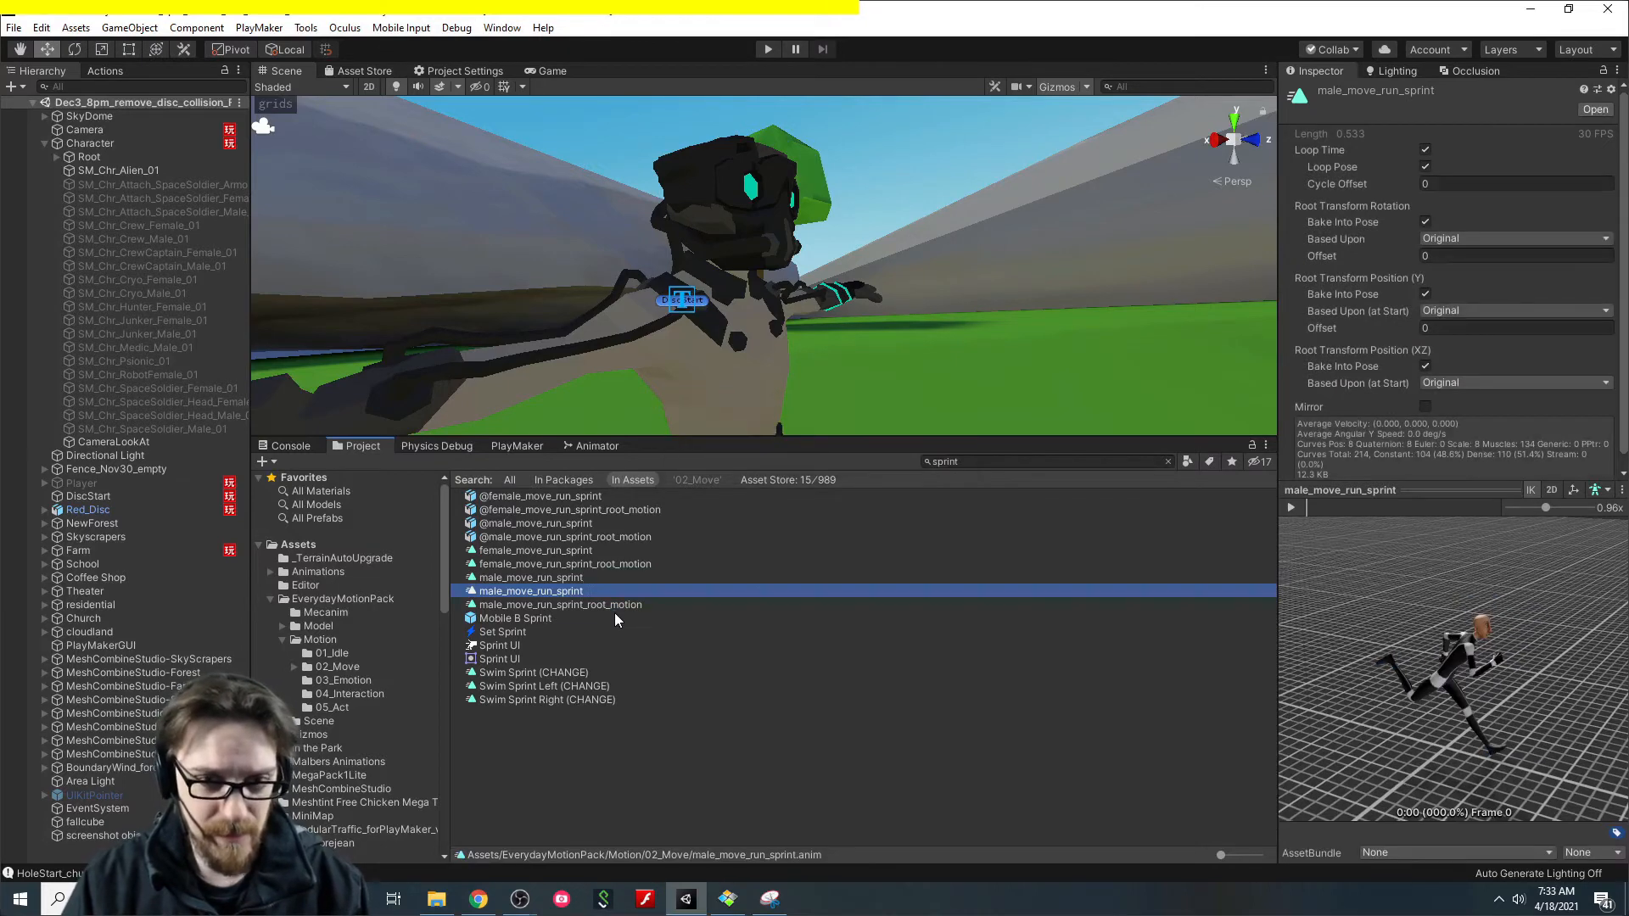
pyautogui.press('F2')
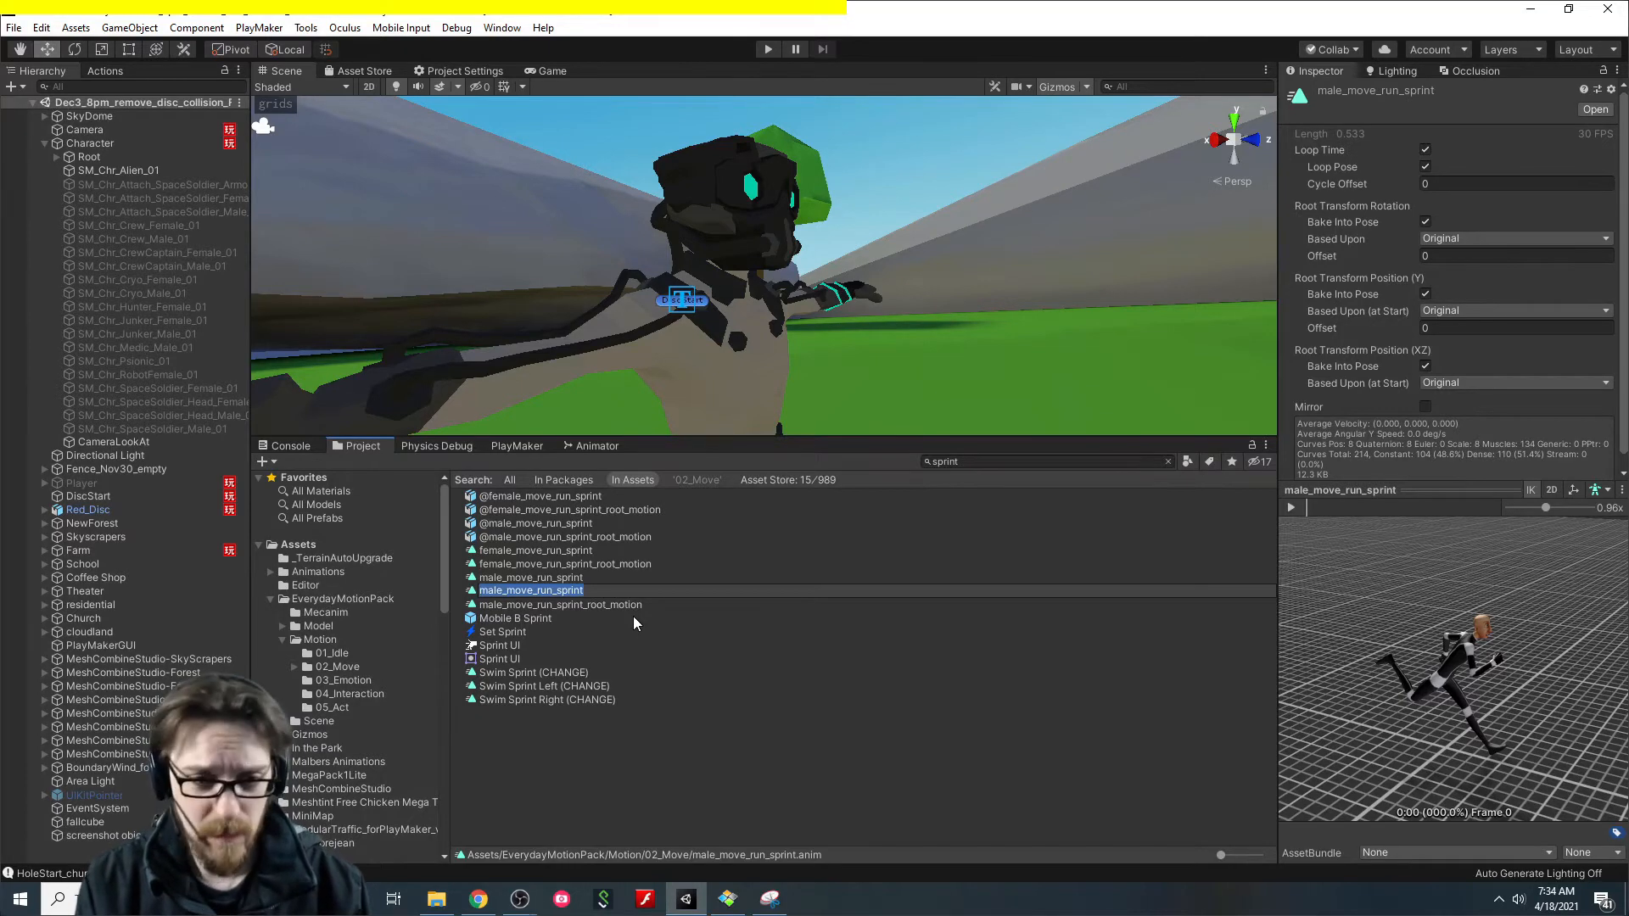
pyautogui.write('SPRINT')
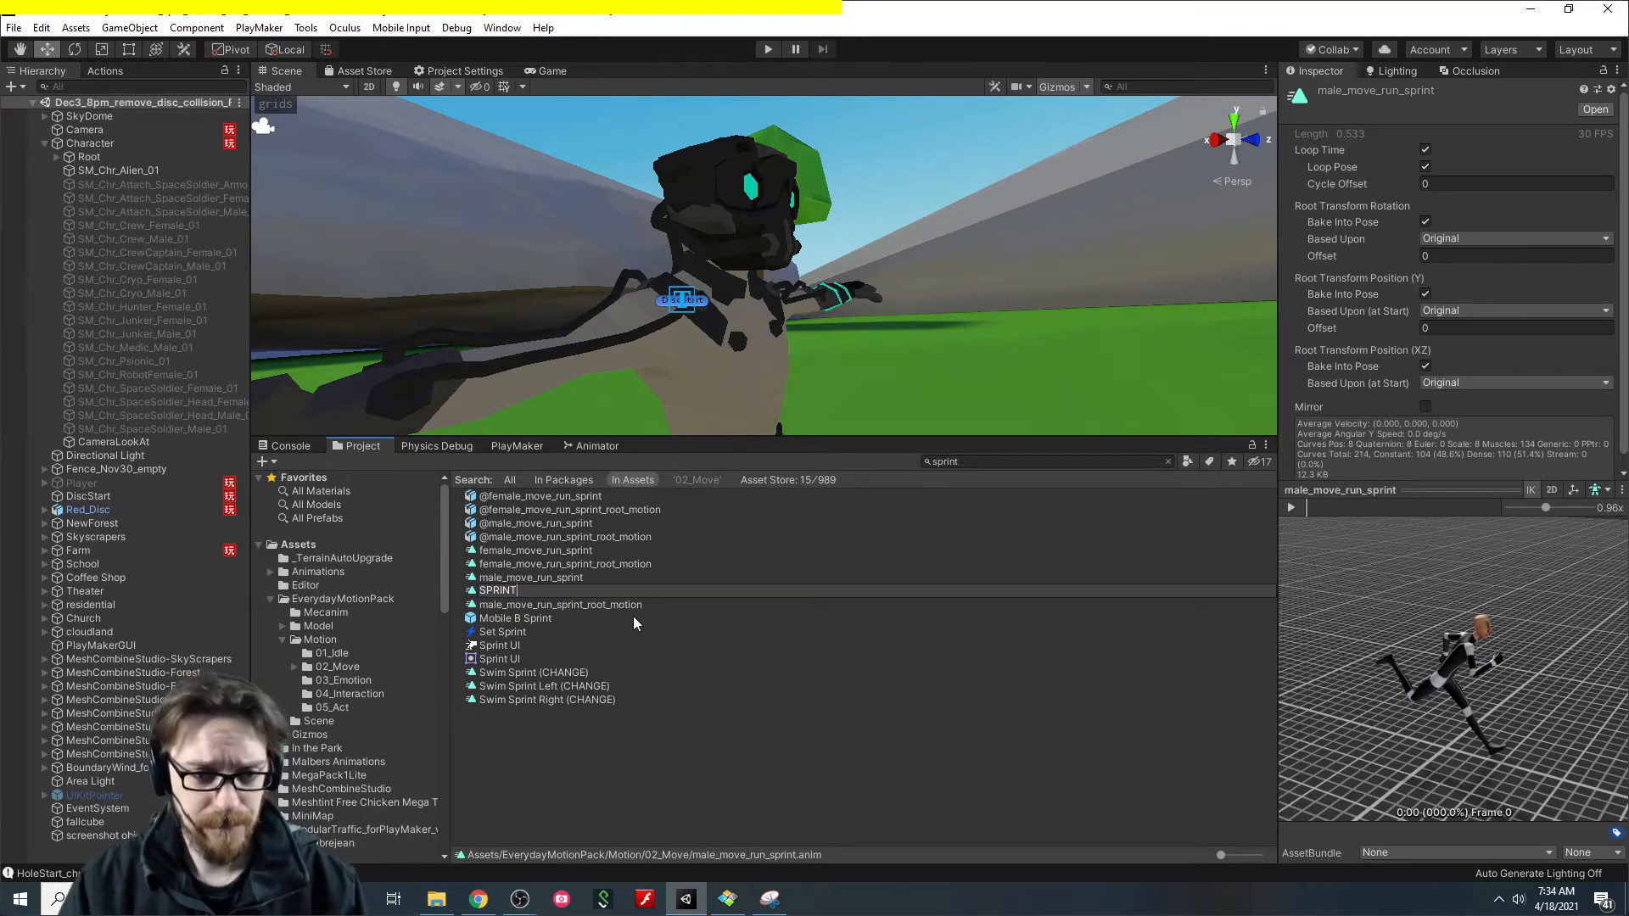
pyautogui.press('Return')
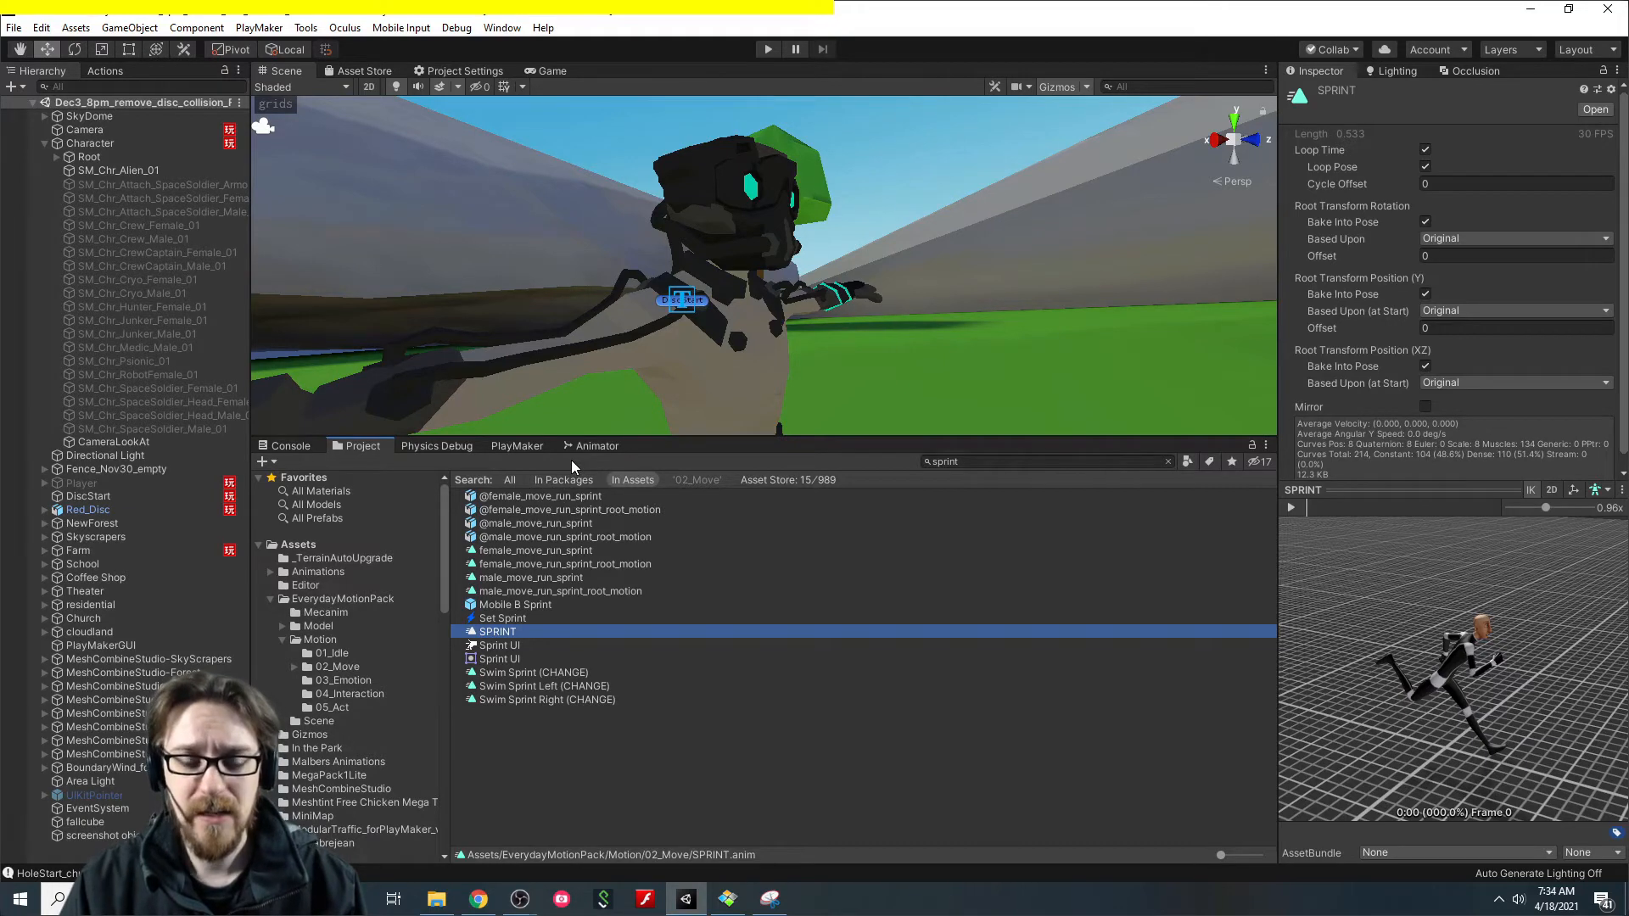
# Find the male_act_jump clip in EverydayMotionPack's 05_Act folder, duplicate it, and rename the copy JUMP.
pyautogui.click(990, 463)
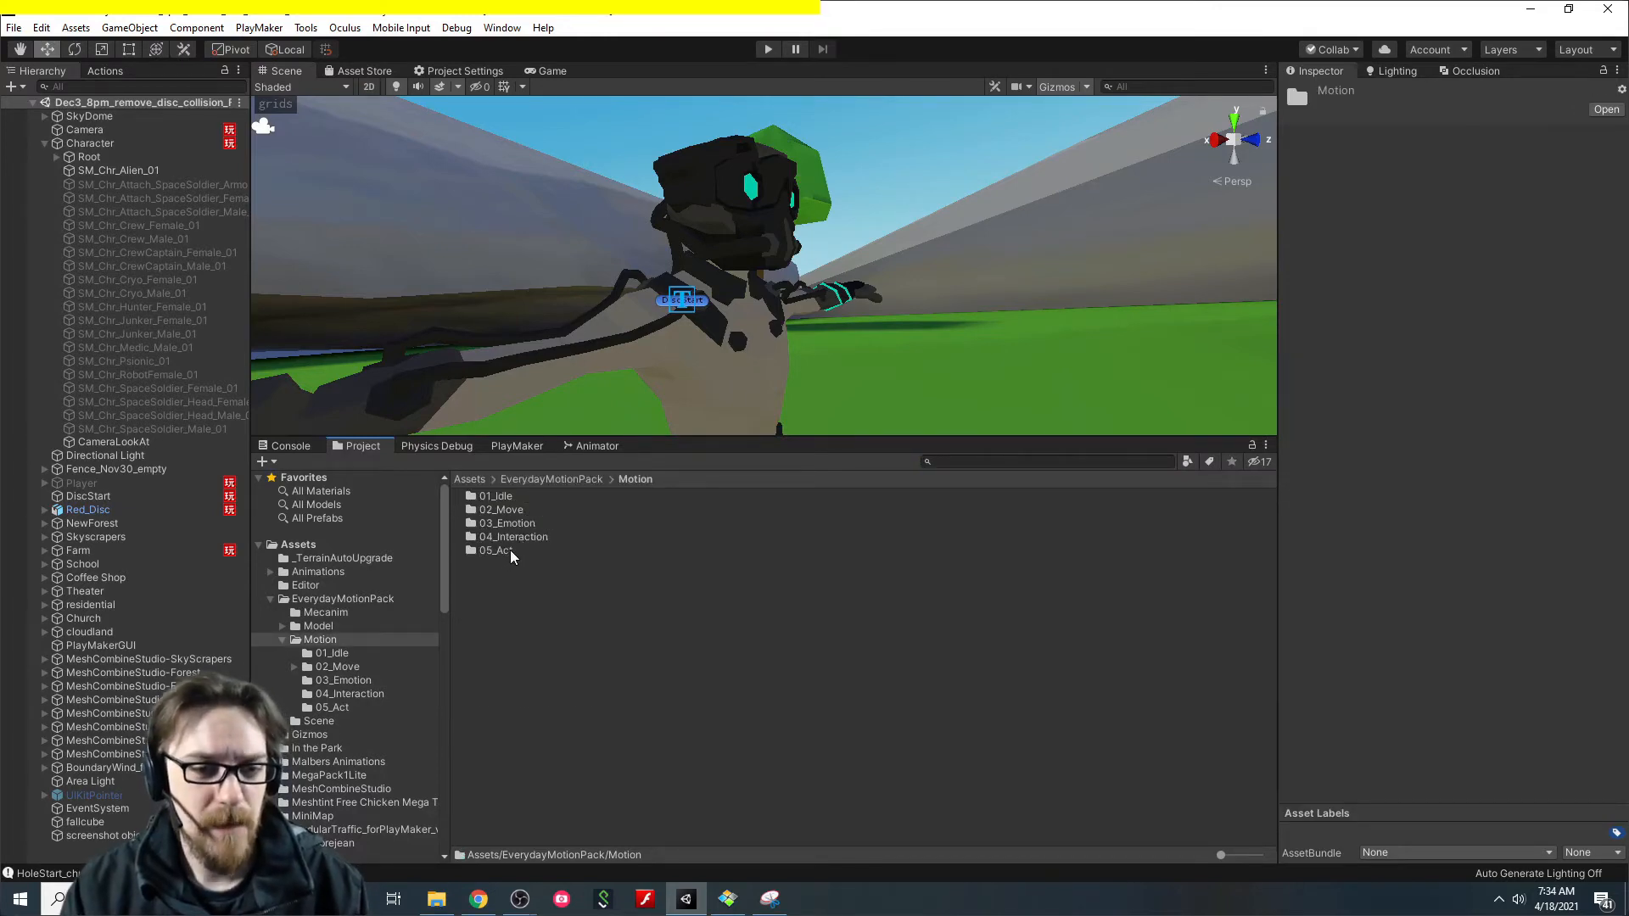
pyautogui.doubleClick(510, 551)
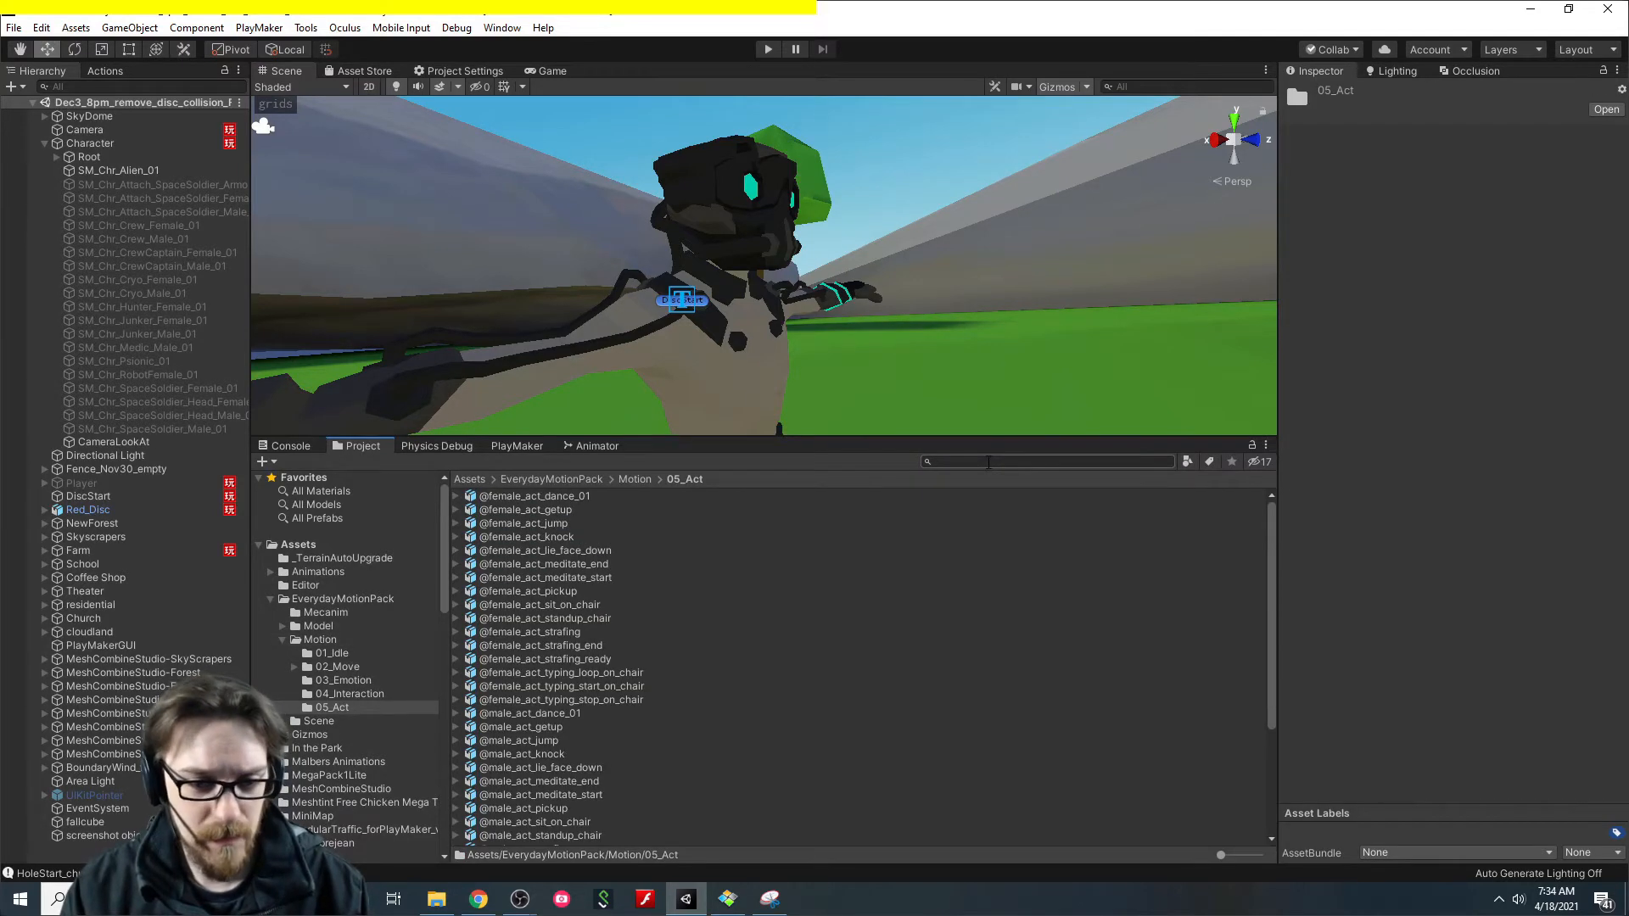
pyautogui.click(989, 464)
pyautogui.write('male')
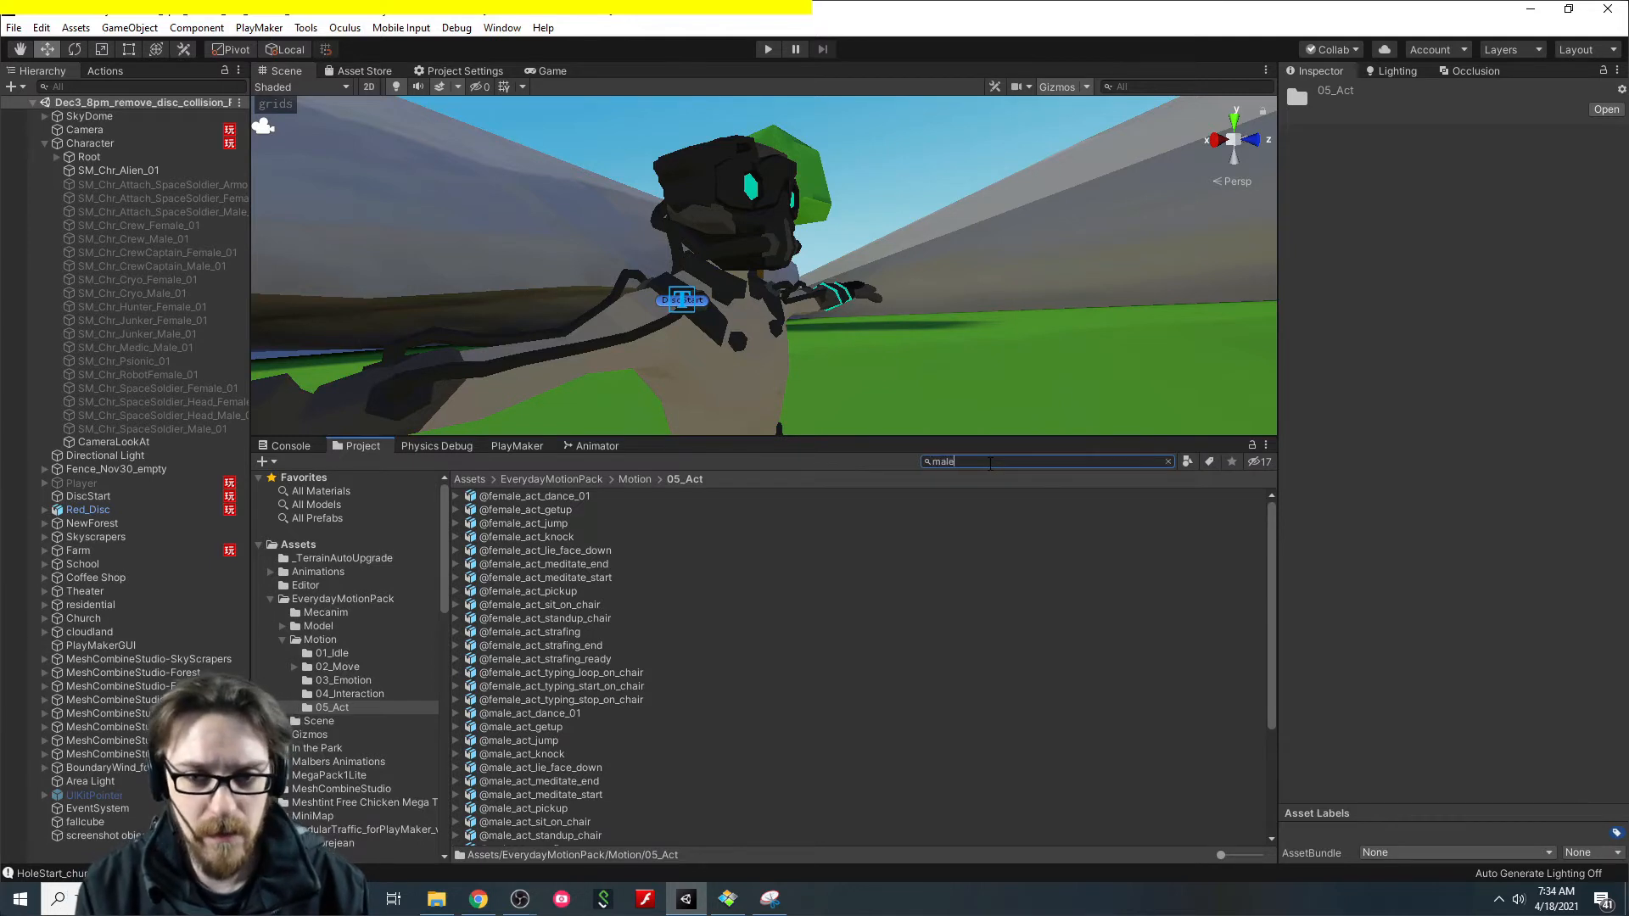
pyautogui.write('_act_j')
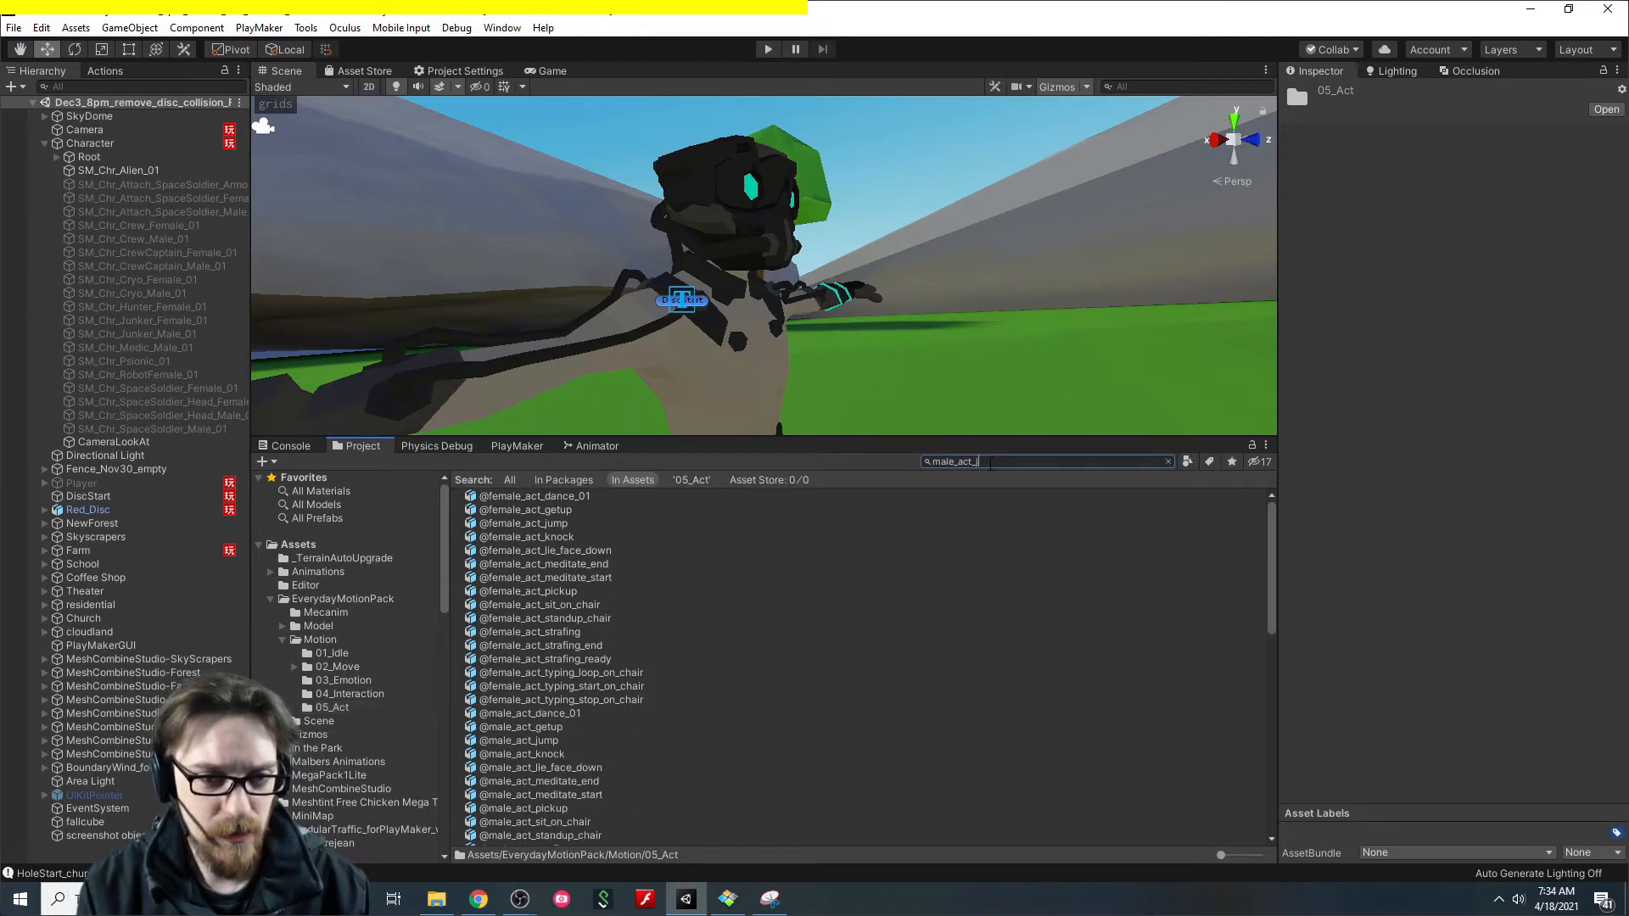
pyautogui.write('ump')
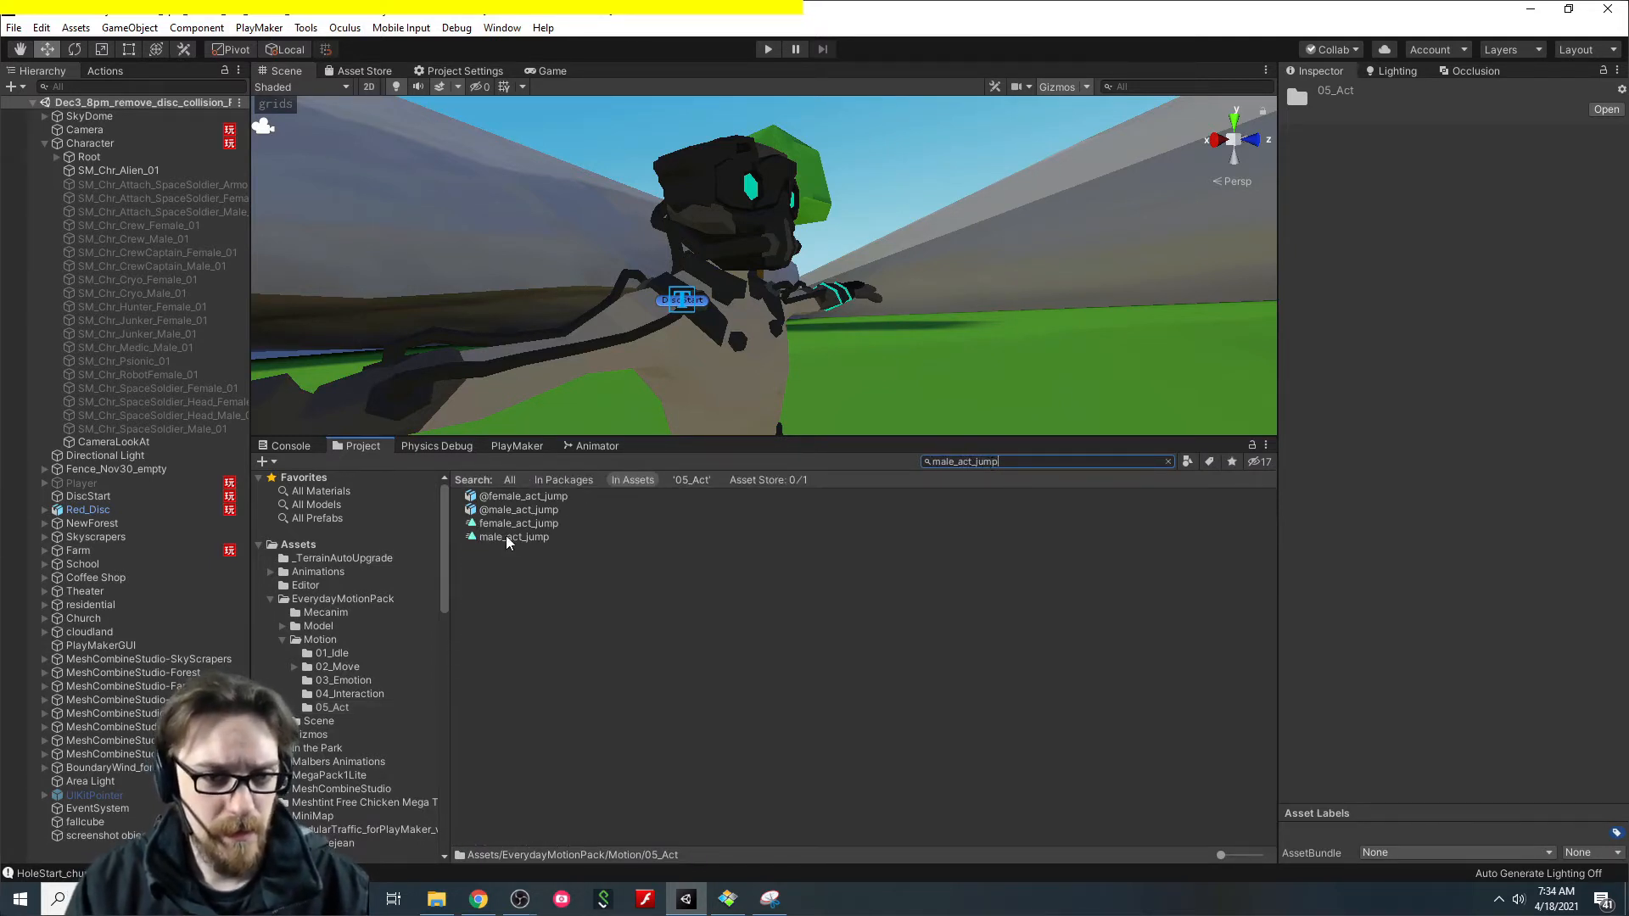
pyautogui.click(511, 537)
pyautogui.hotkey('ctrl', 'd')
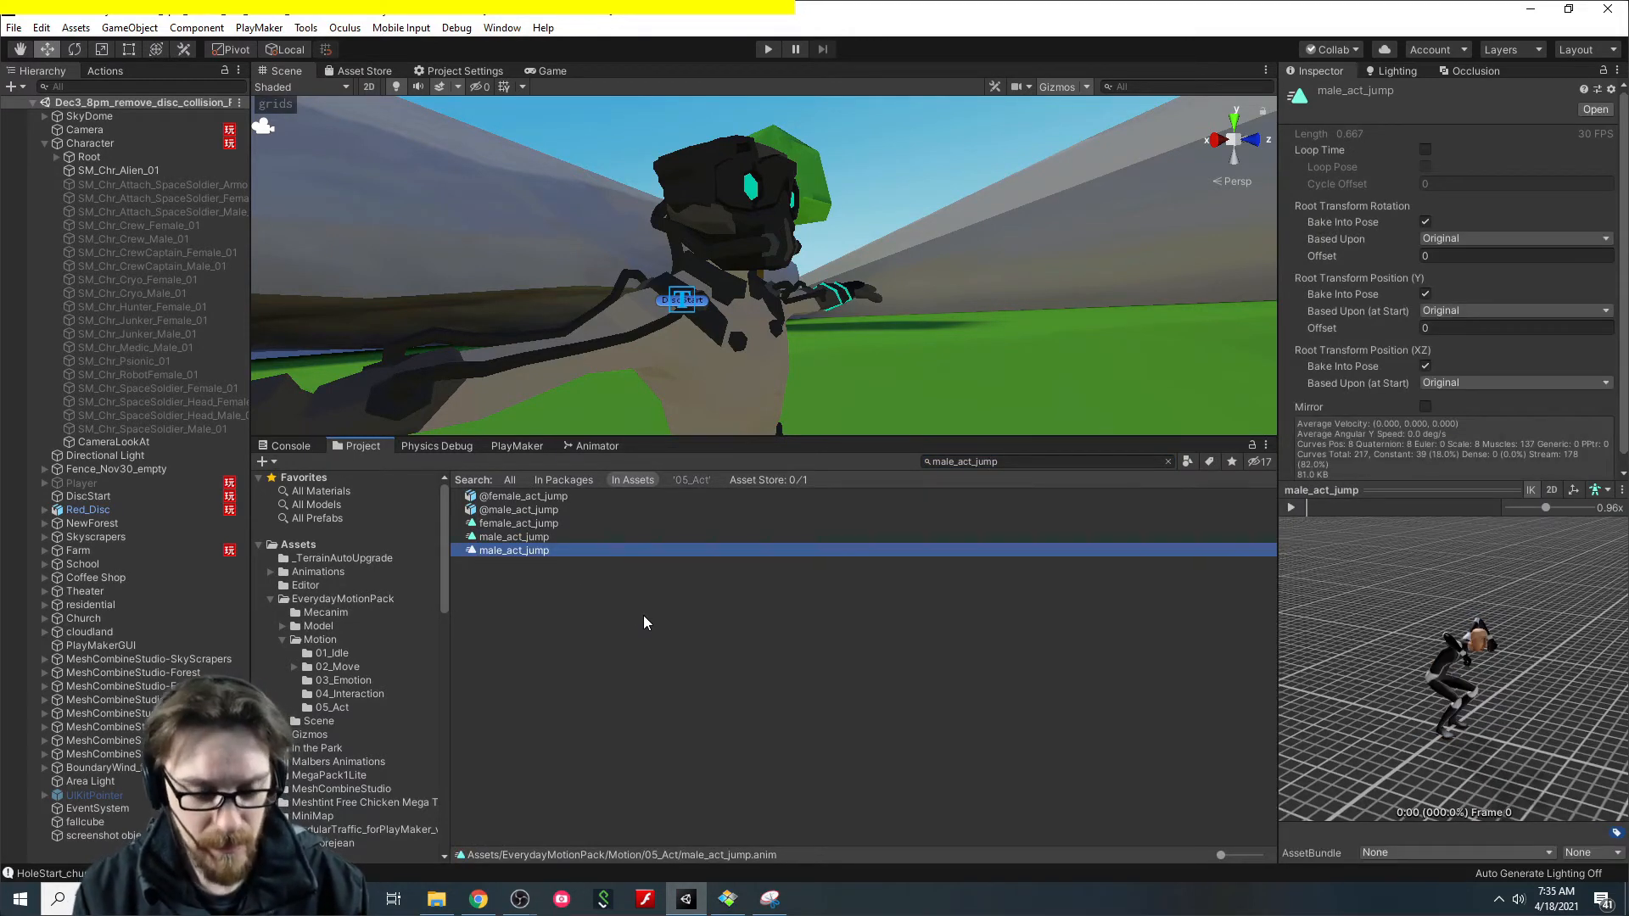
pyautogui.write('JUMP')
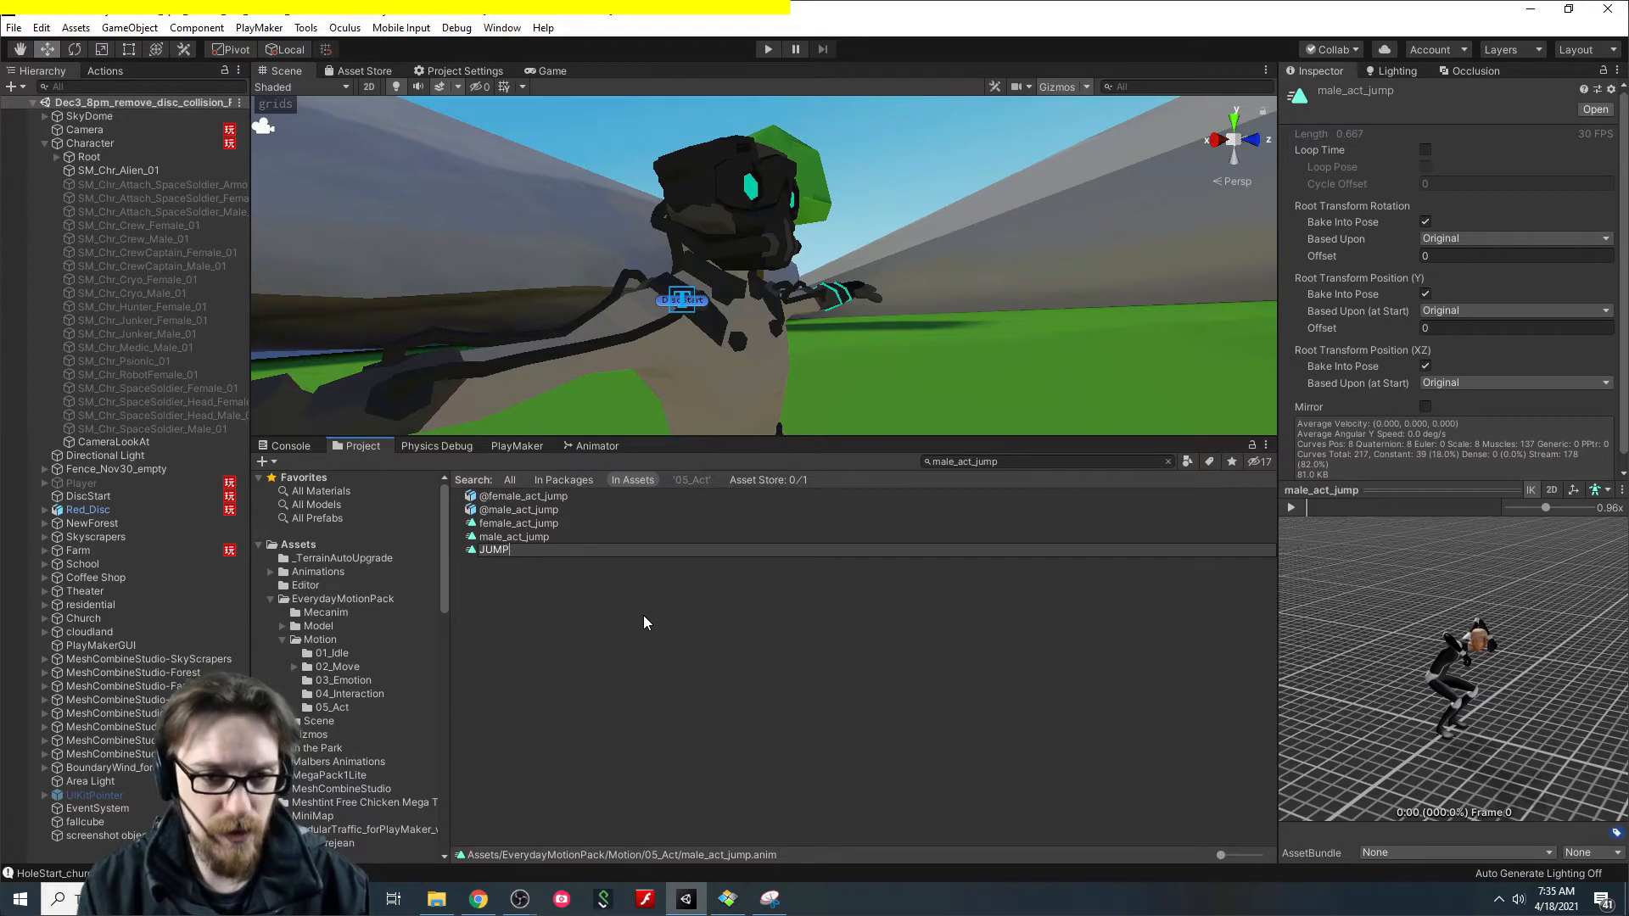
pyautogui.press('Return')
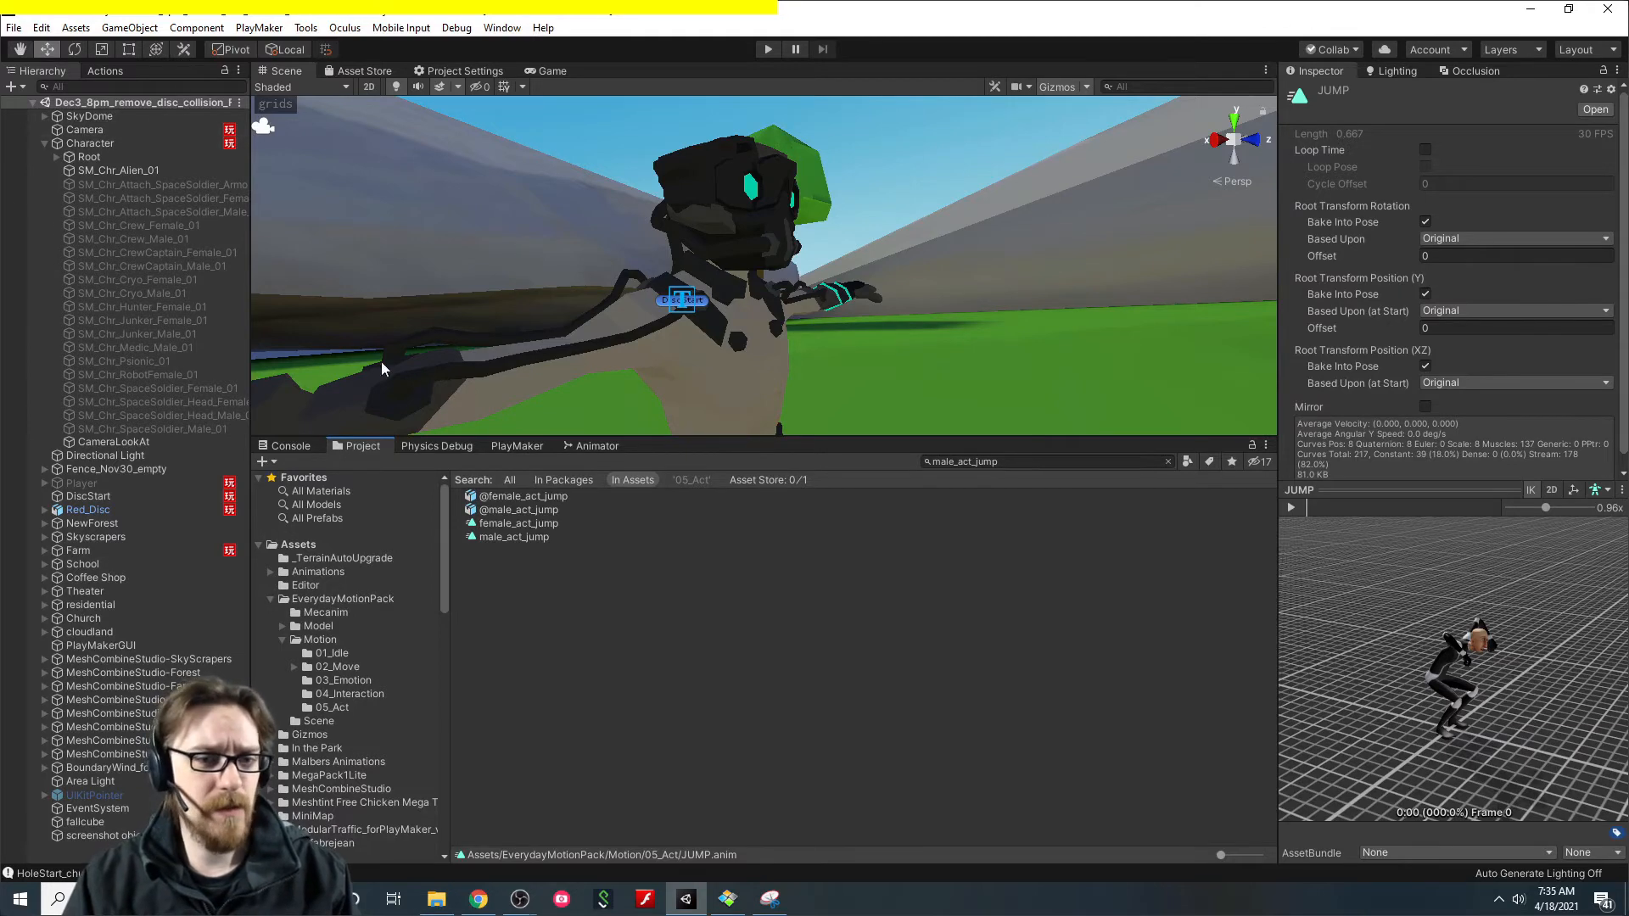
# Add a motion field to the Animator's Blend Tree and assign the RUN_FRONT clip to it.
pyautogui.click(577, 449)
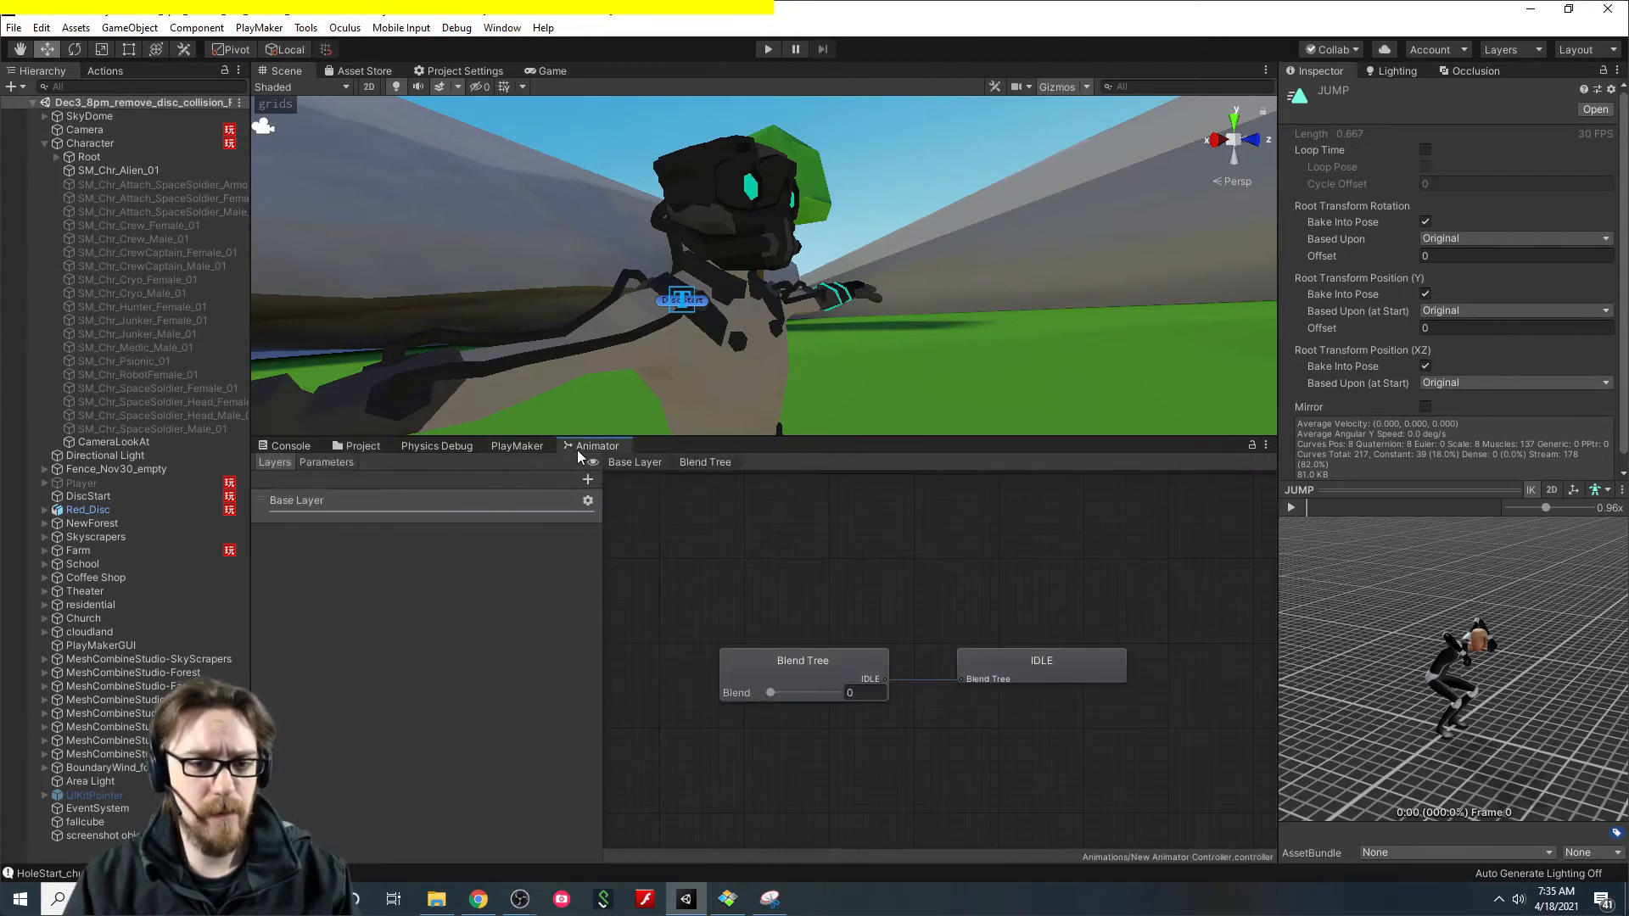
pyautogui.click(789, 664)
pyautogui.click(1582, 193)
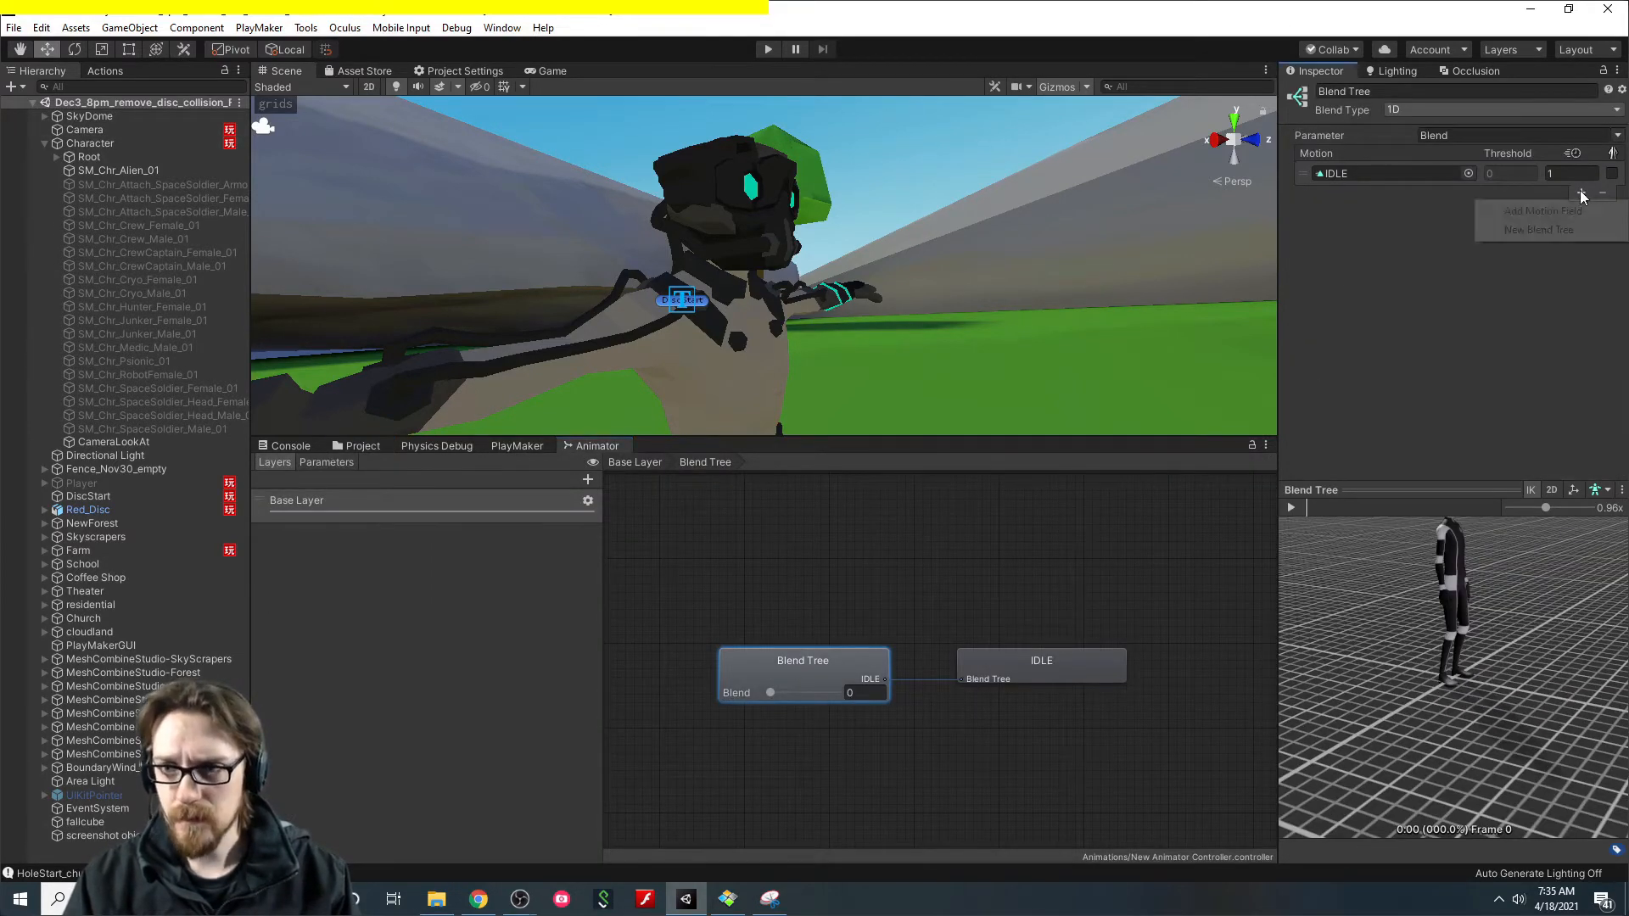
pyautogui.click(1582, 212)
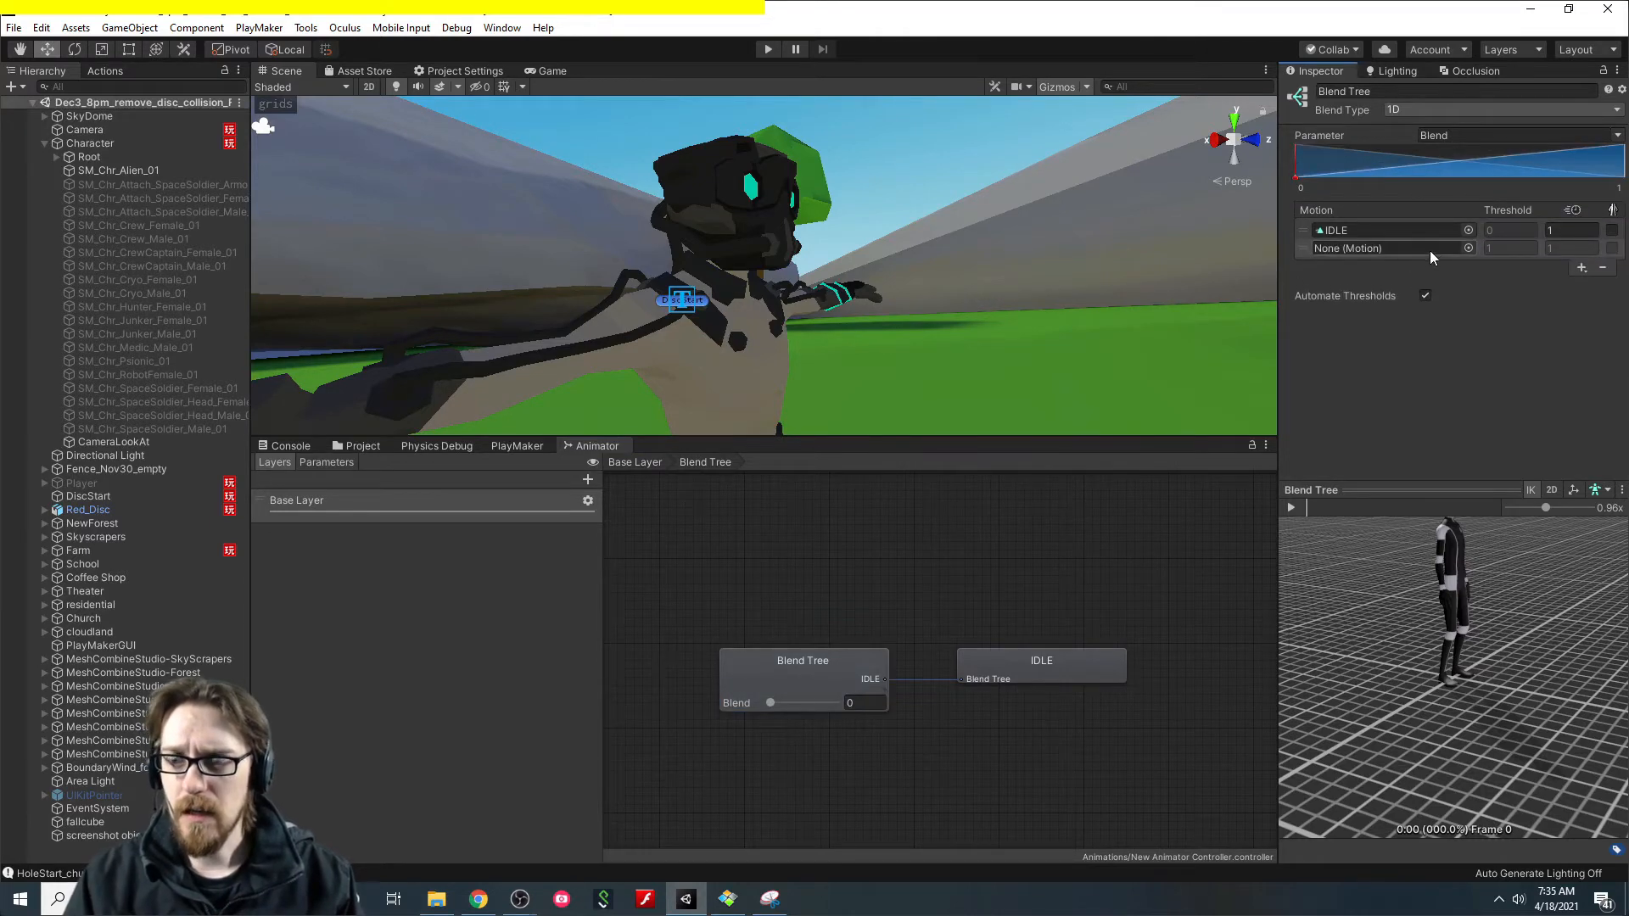
pyautogui.click(1468, 248)
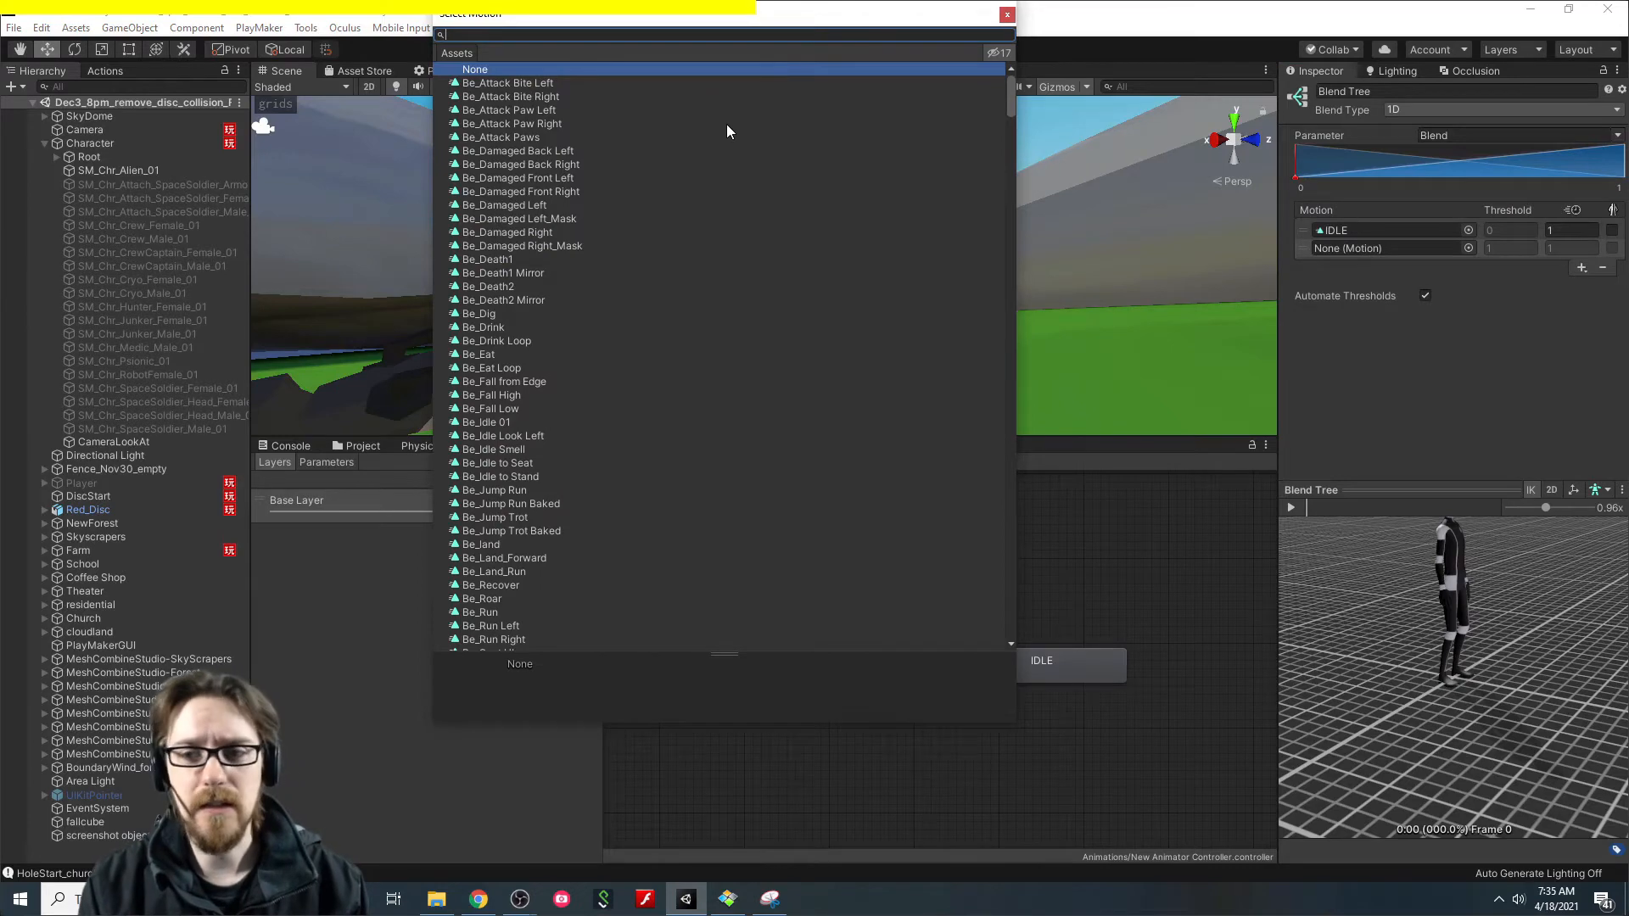
pyautogui.write('RUN')
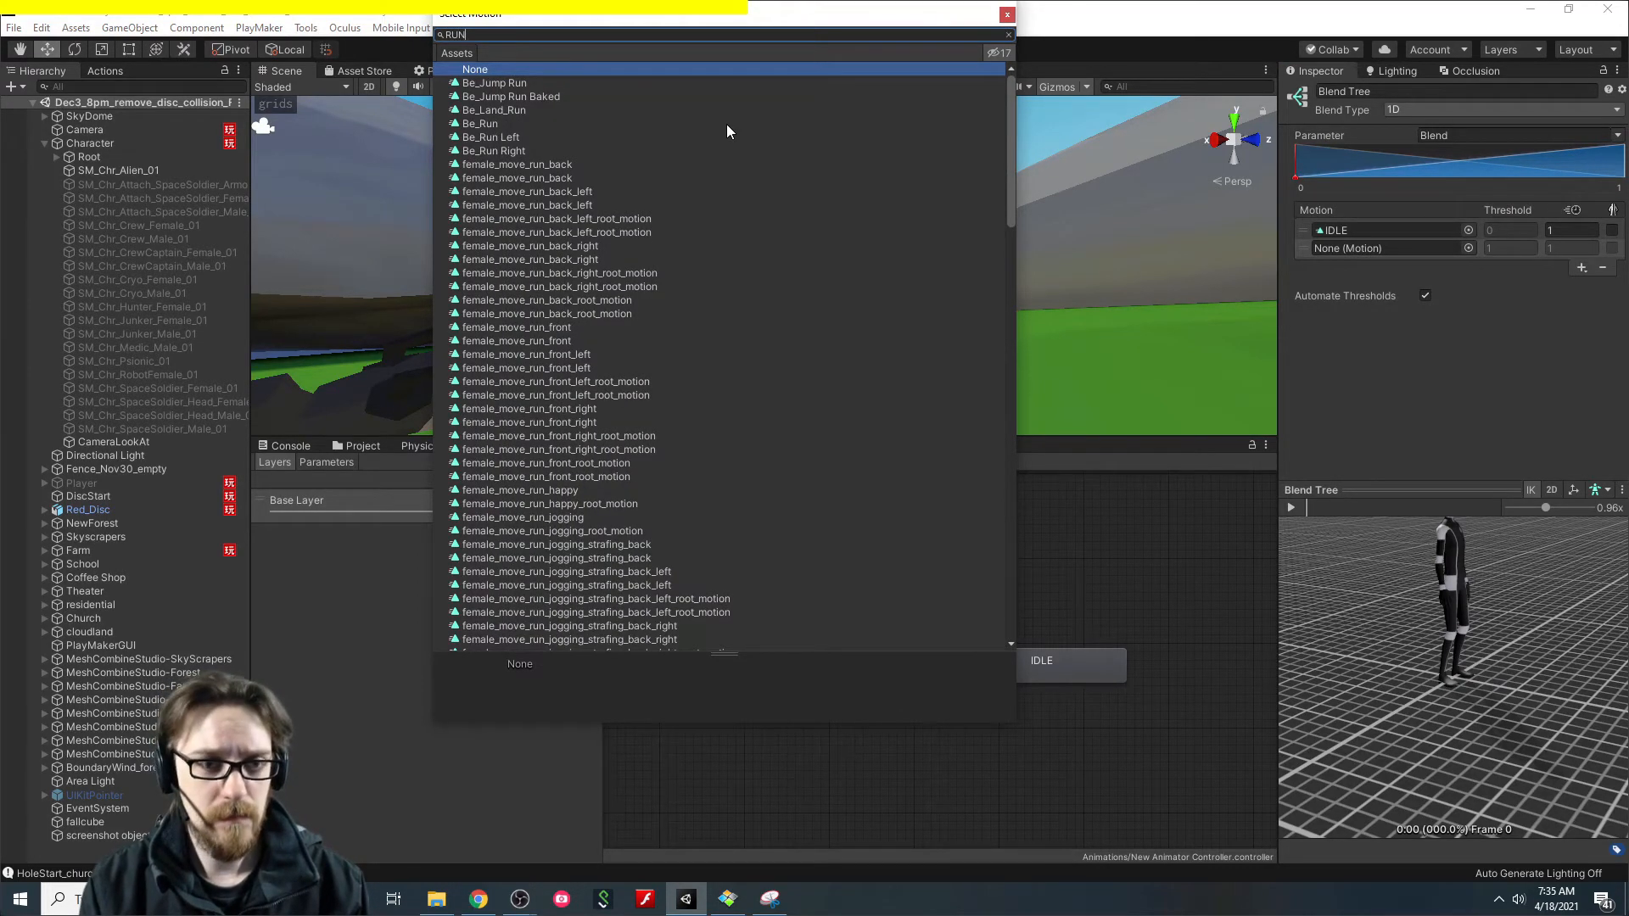
pyautogui.write('_front')
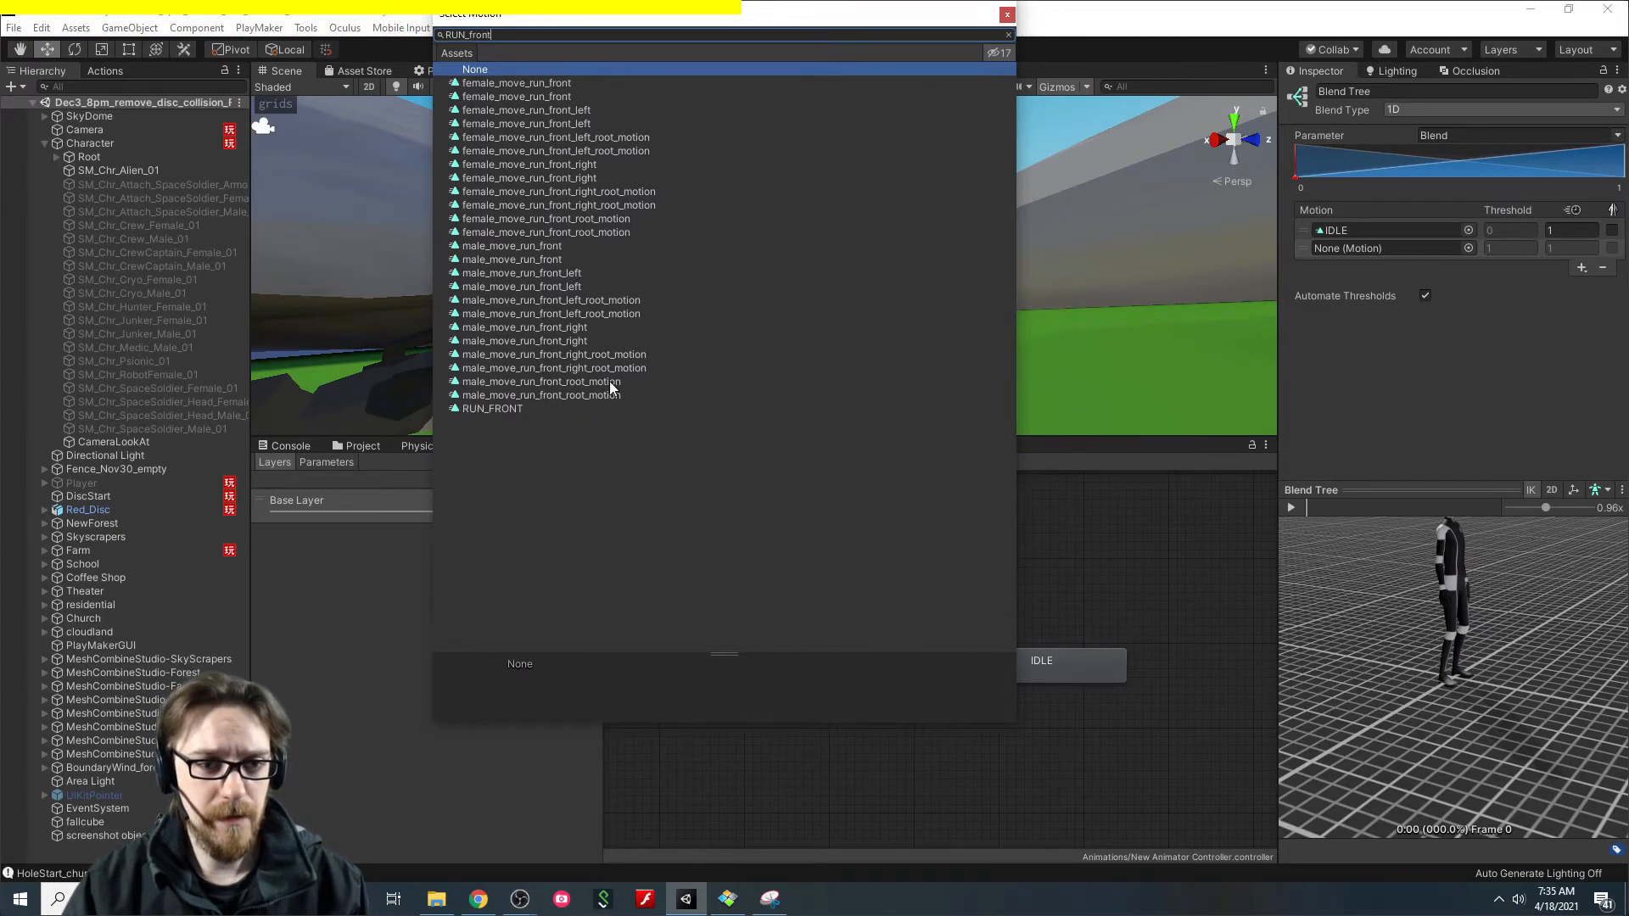
pyautogui.click(500, 409)
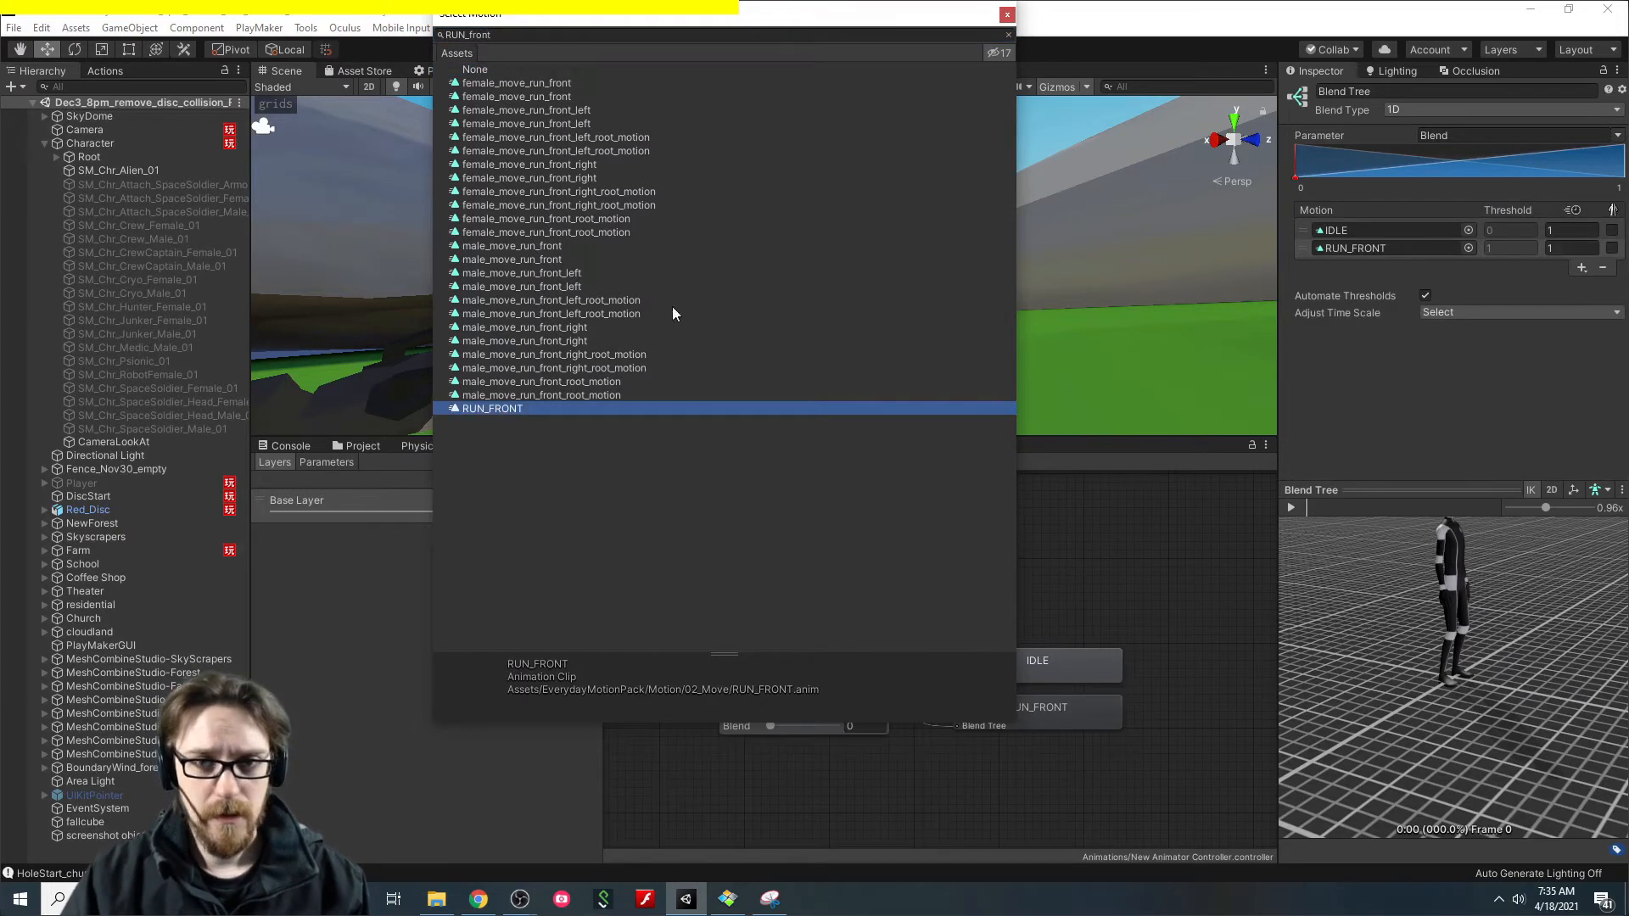
# Add a third motion field to the Blend Tree and assign the RUN_BACK clip.
pyautogui.click(1582, 267)
pyautogui.click(1582, 267)
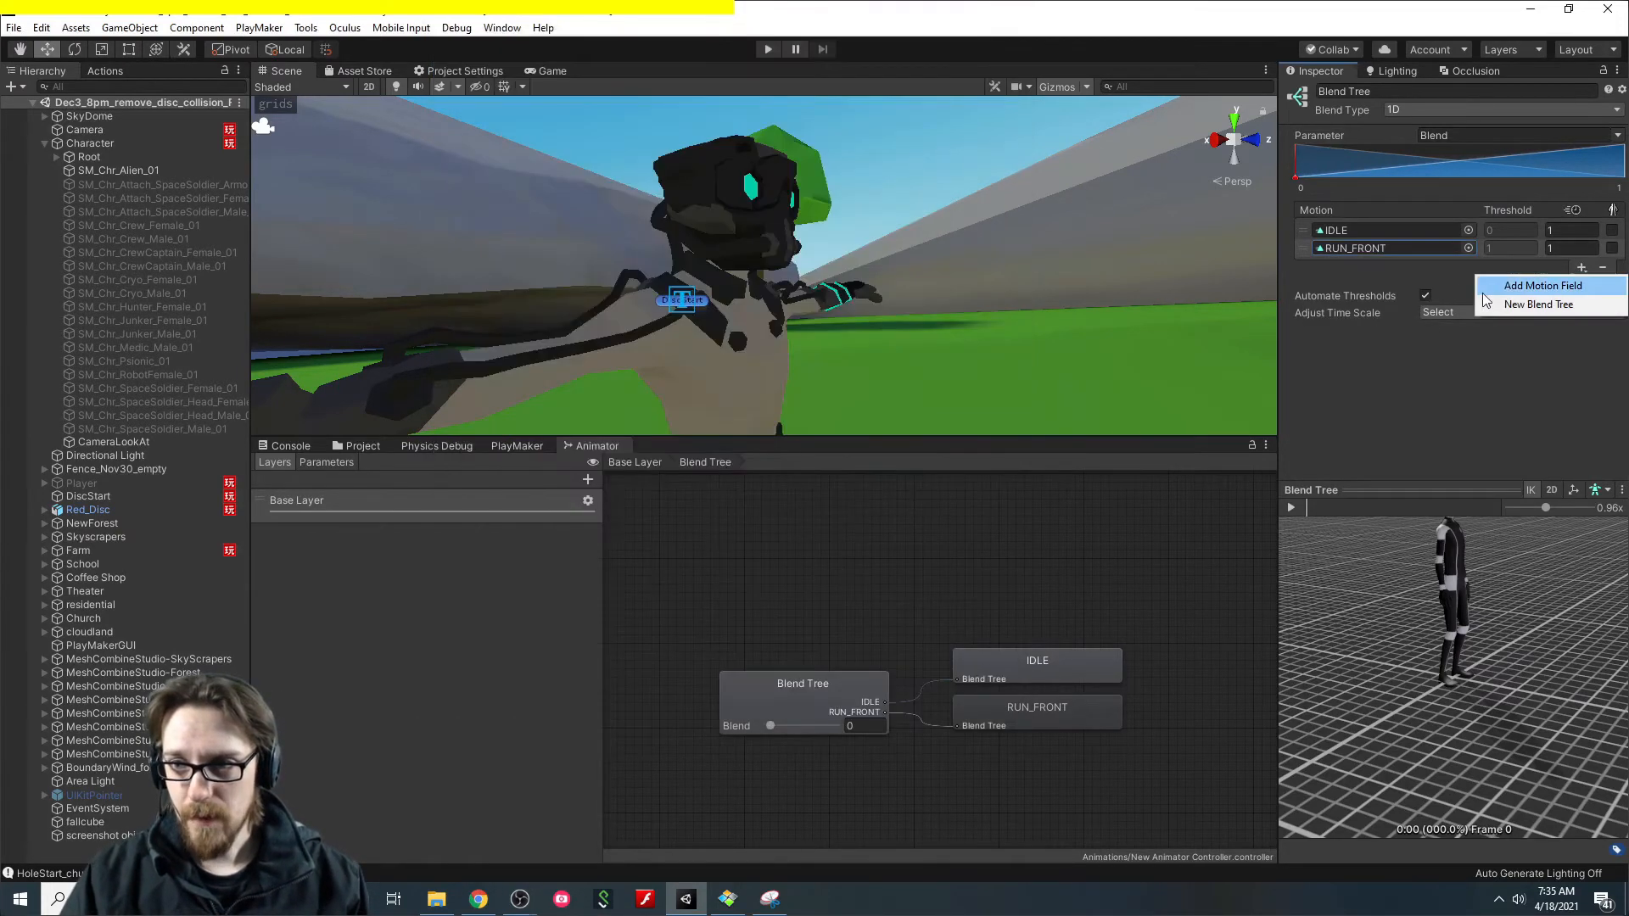
pyautogui.click(1511, 292)
pyautogui.click(1468, 266)
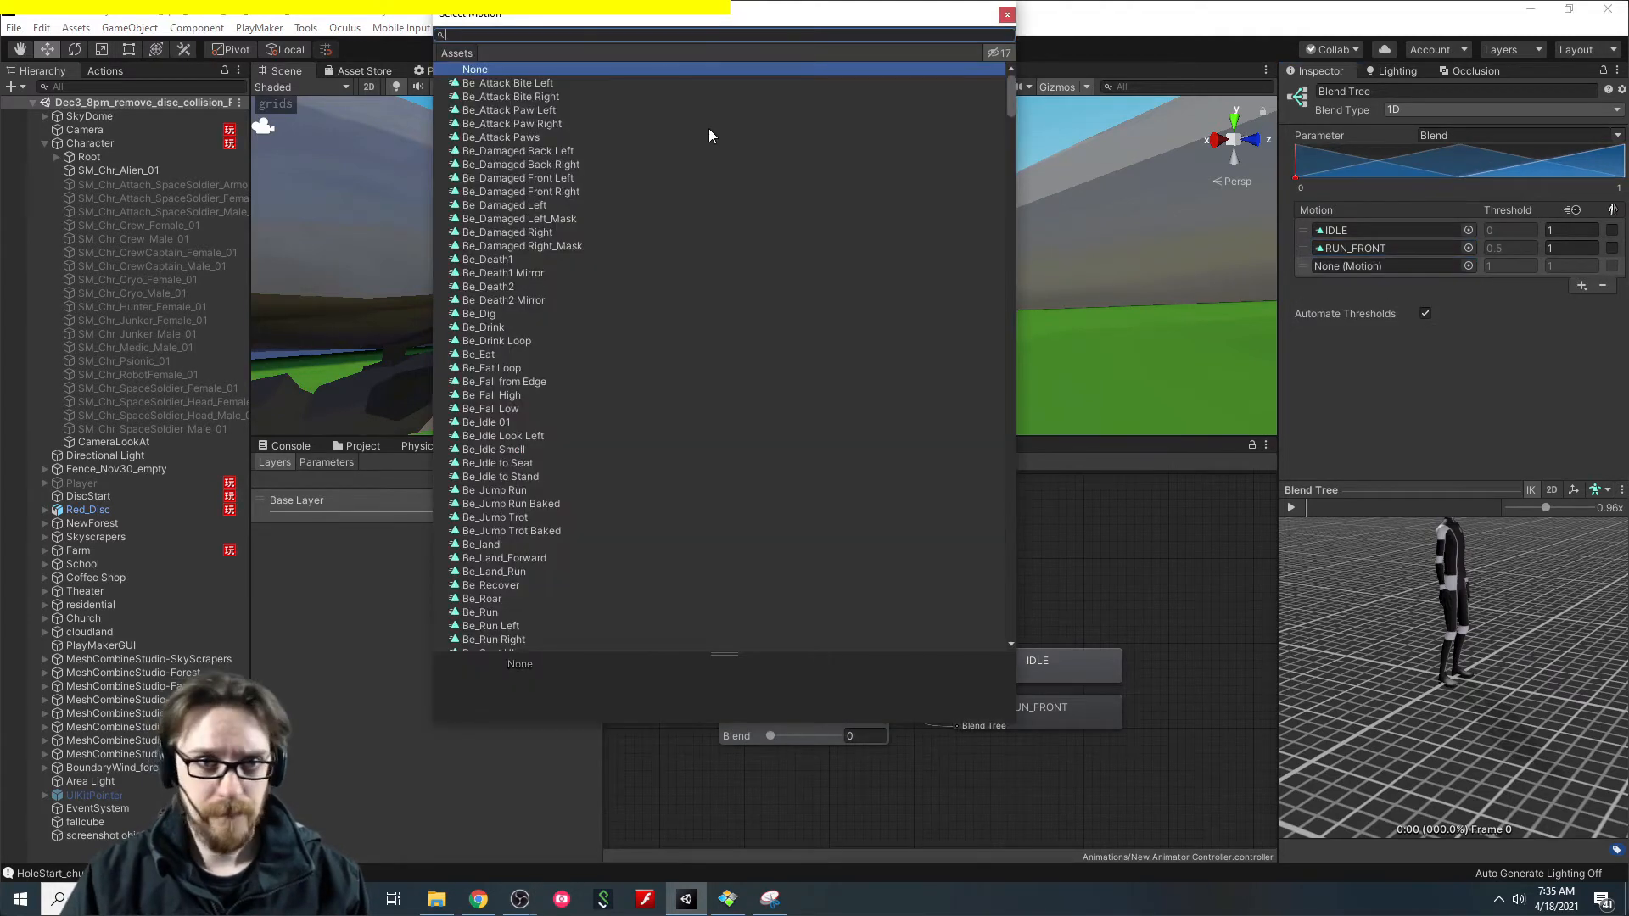
pyautogui.write('run_back')
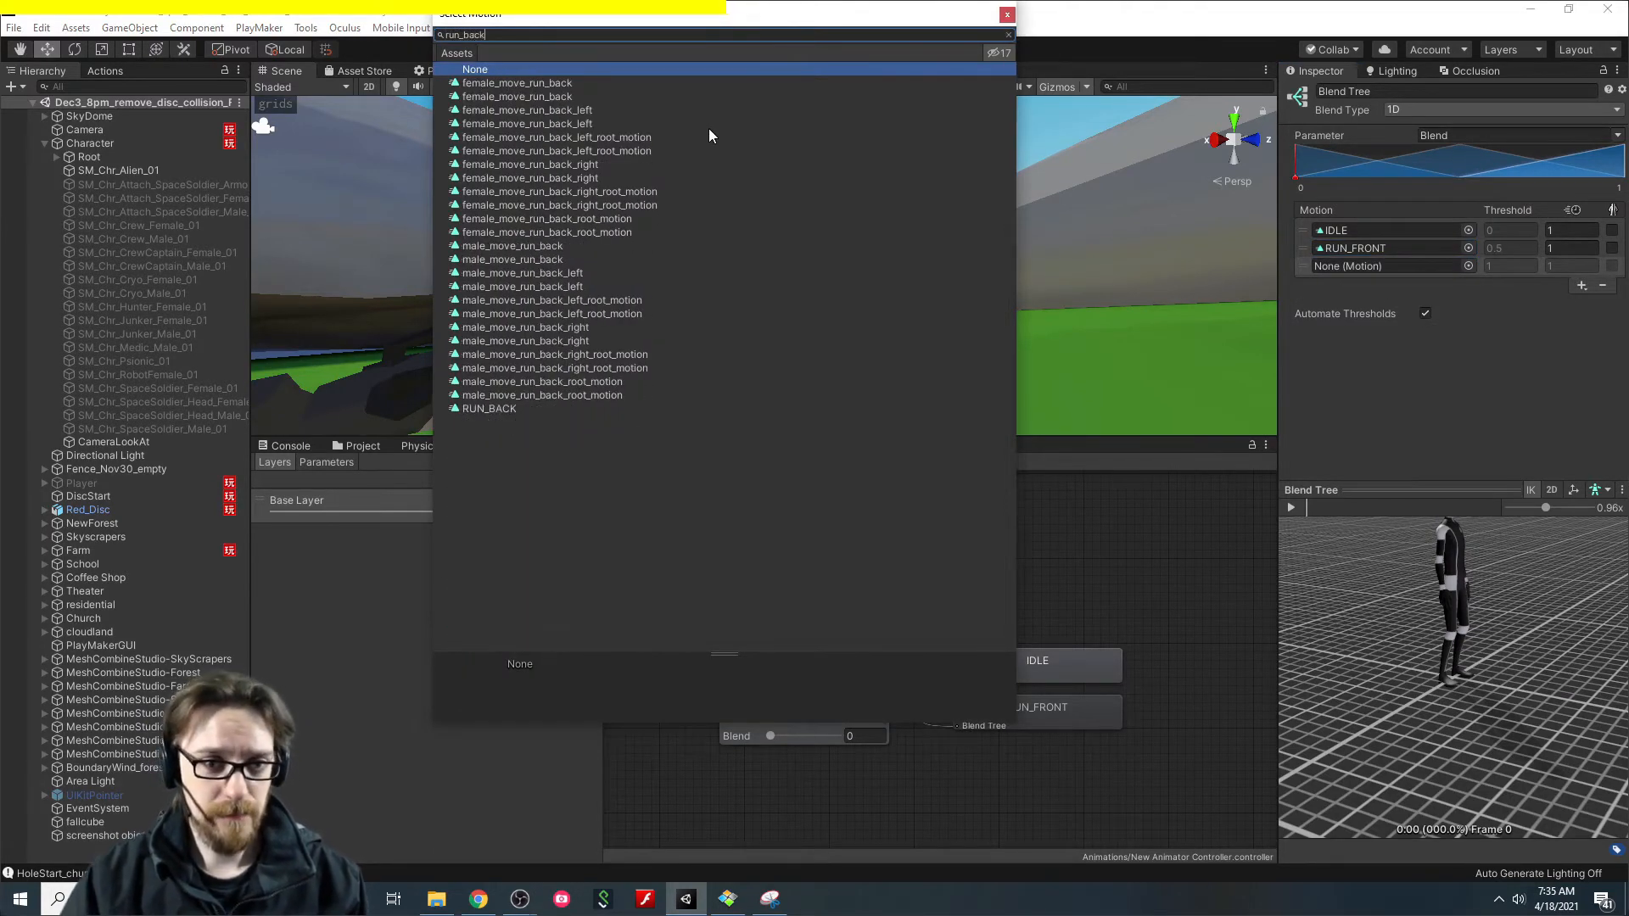
pyautogui.click(475, 408)
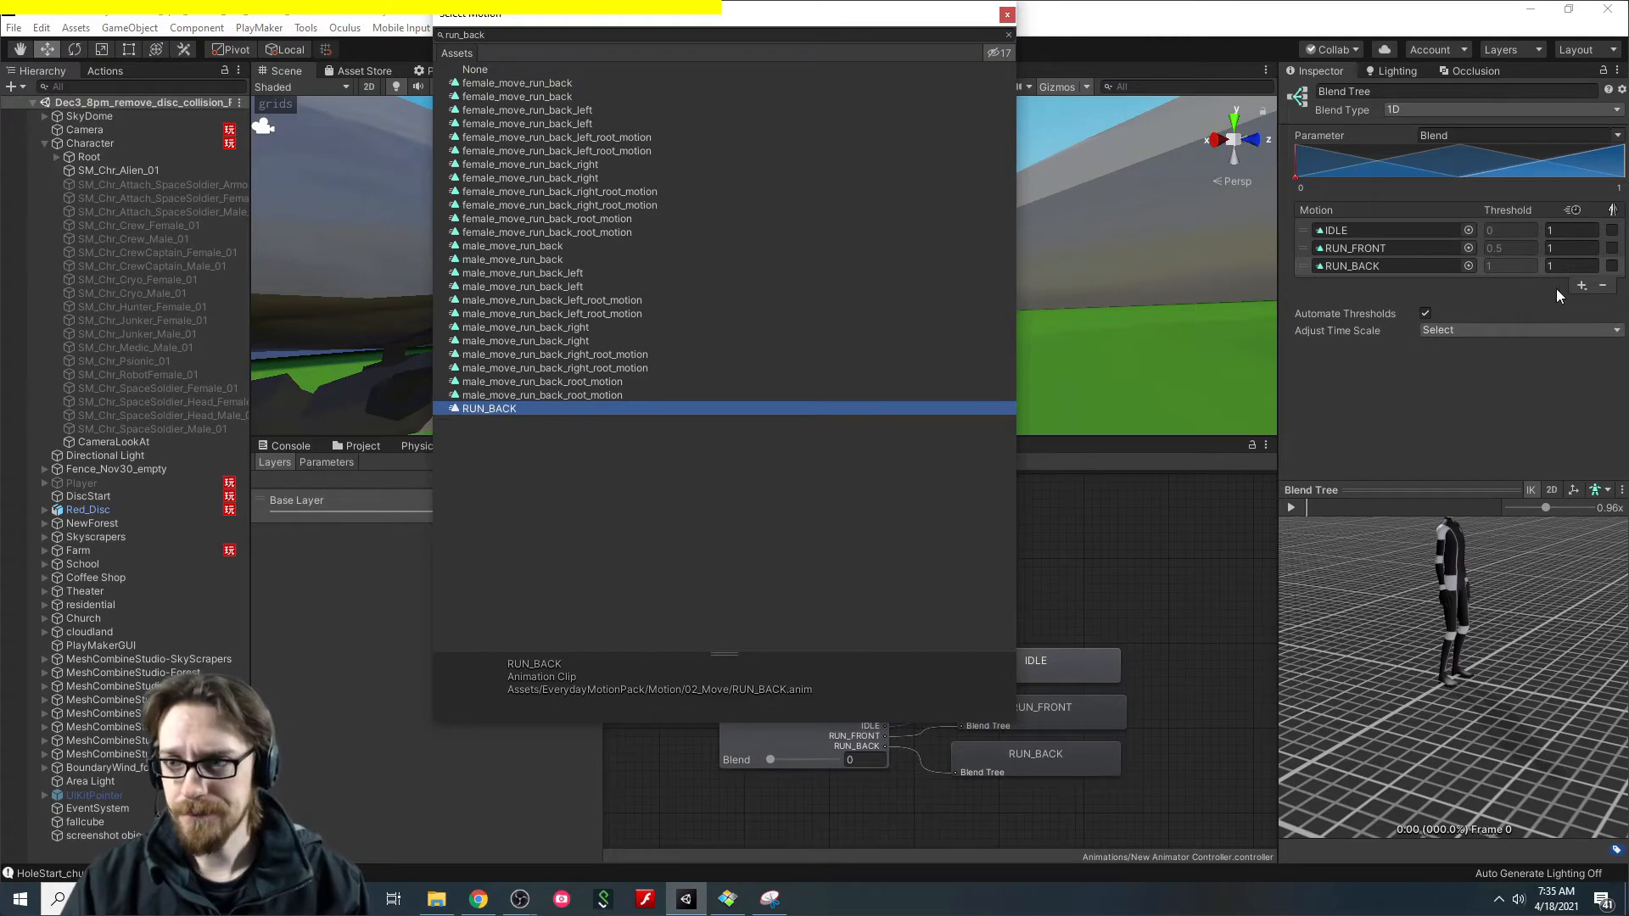
# Add a fourth motion field to the Blend Tree and assign the RUN_LEFT clip.
pyautogui.click(1582, 285)
pyautogui.click(1582, 285)
pyautogui.click(1511, 302)
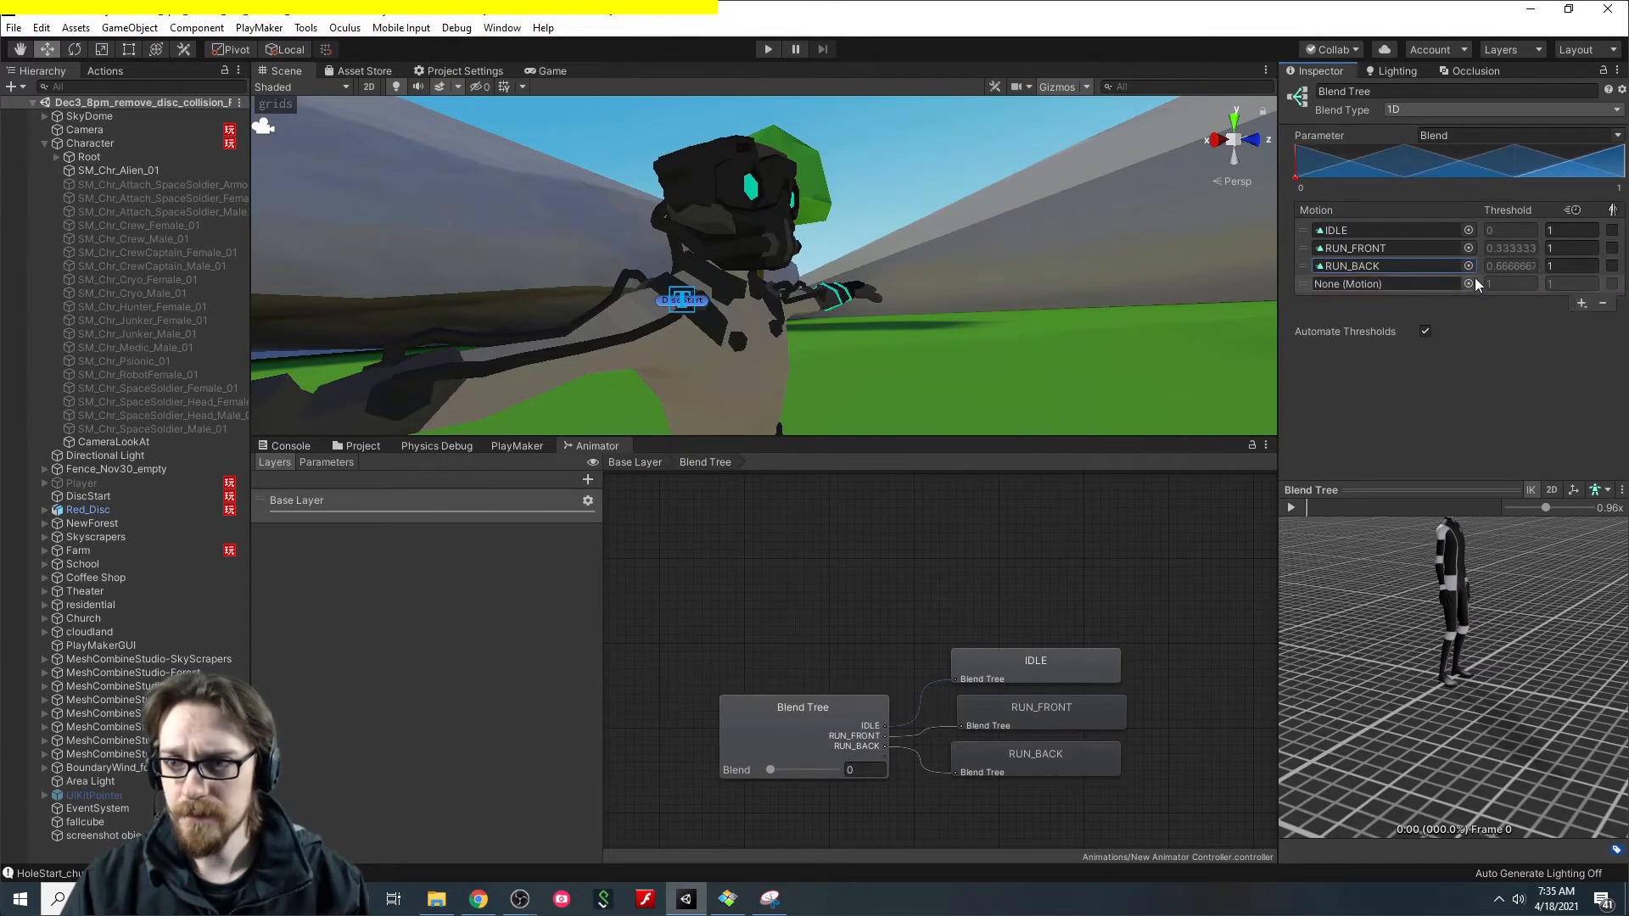
pyautogui.click(1468, 283)
pyautogui.write('r')
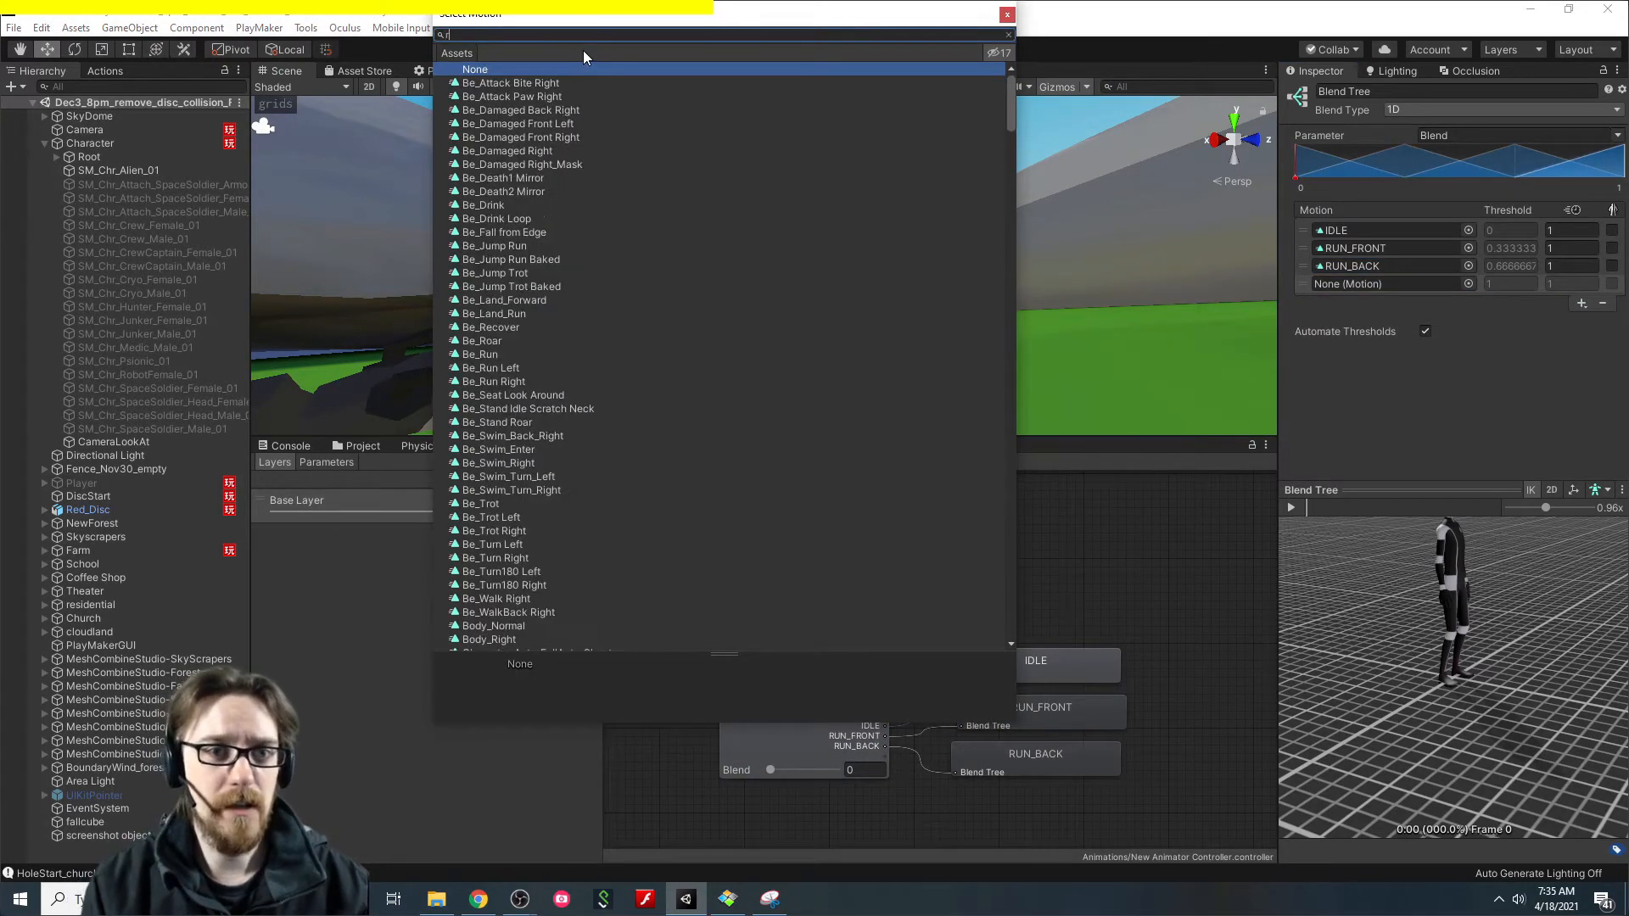
pyautogui.write('un_left')
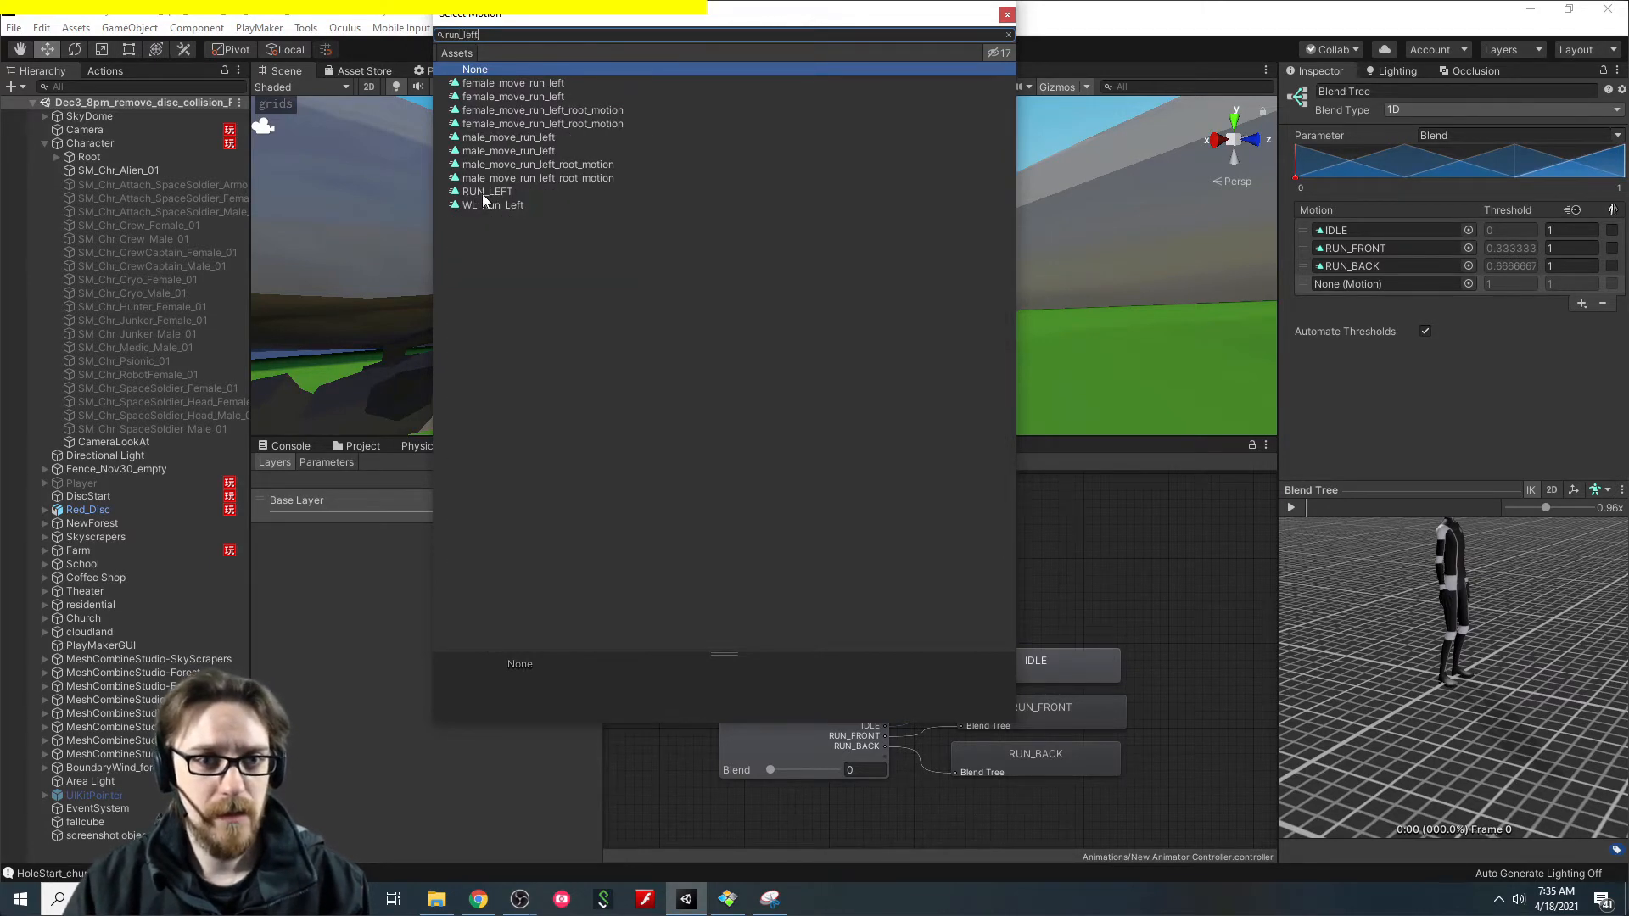
pyautogui.click(486, 192)
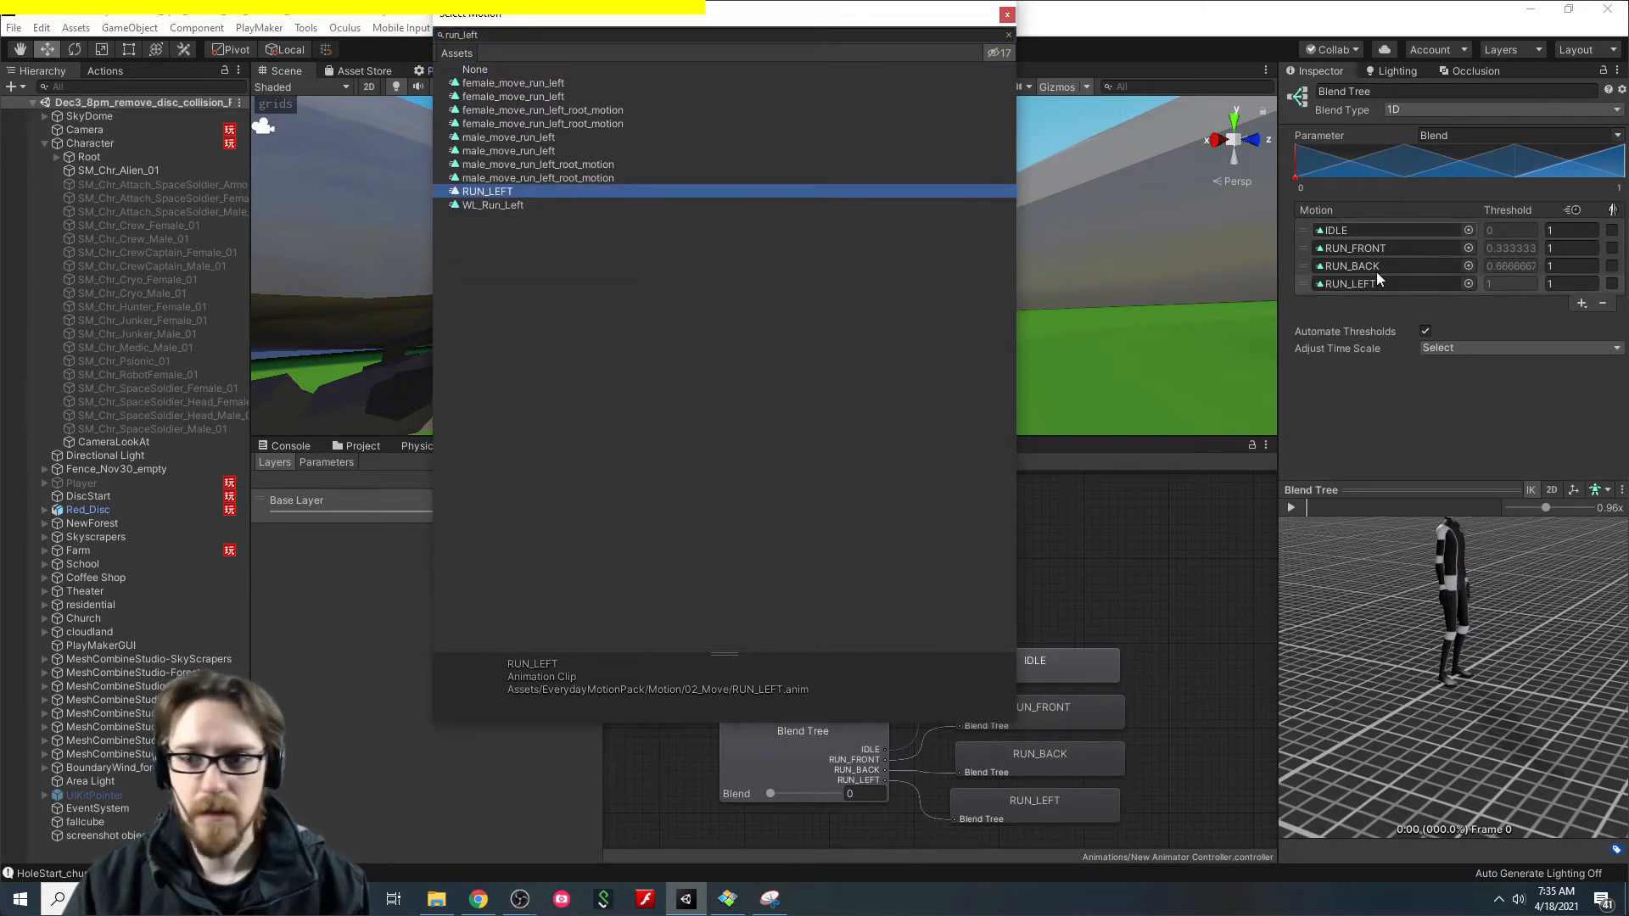
# Add a fifth motion field to the Blend Tree and assign the RUN_RIGHT clip.
pyautogui.click(1582, 303)
pyautogui.click(1524, 326)
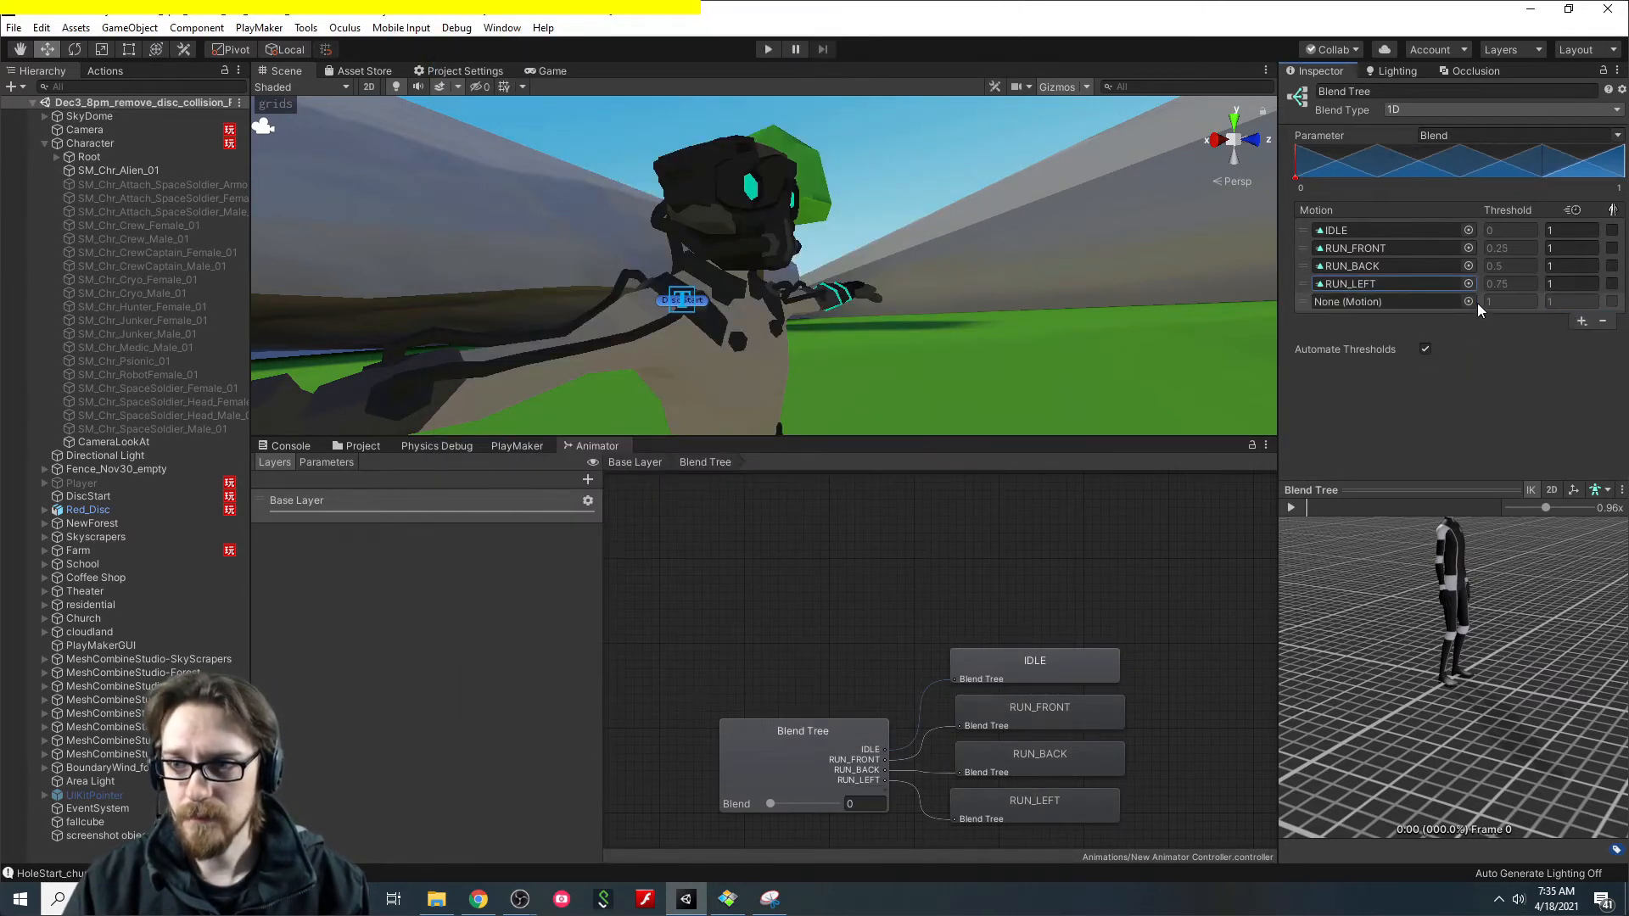
pyautogui.click(1469, 302)
pyautogui.write('run_right')
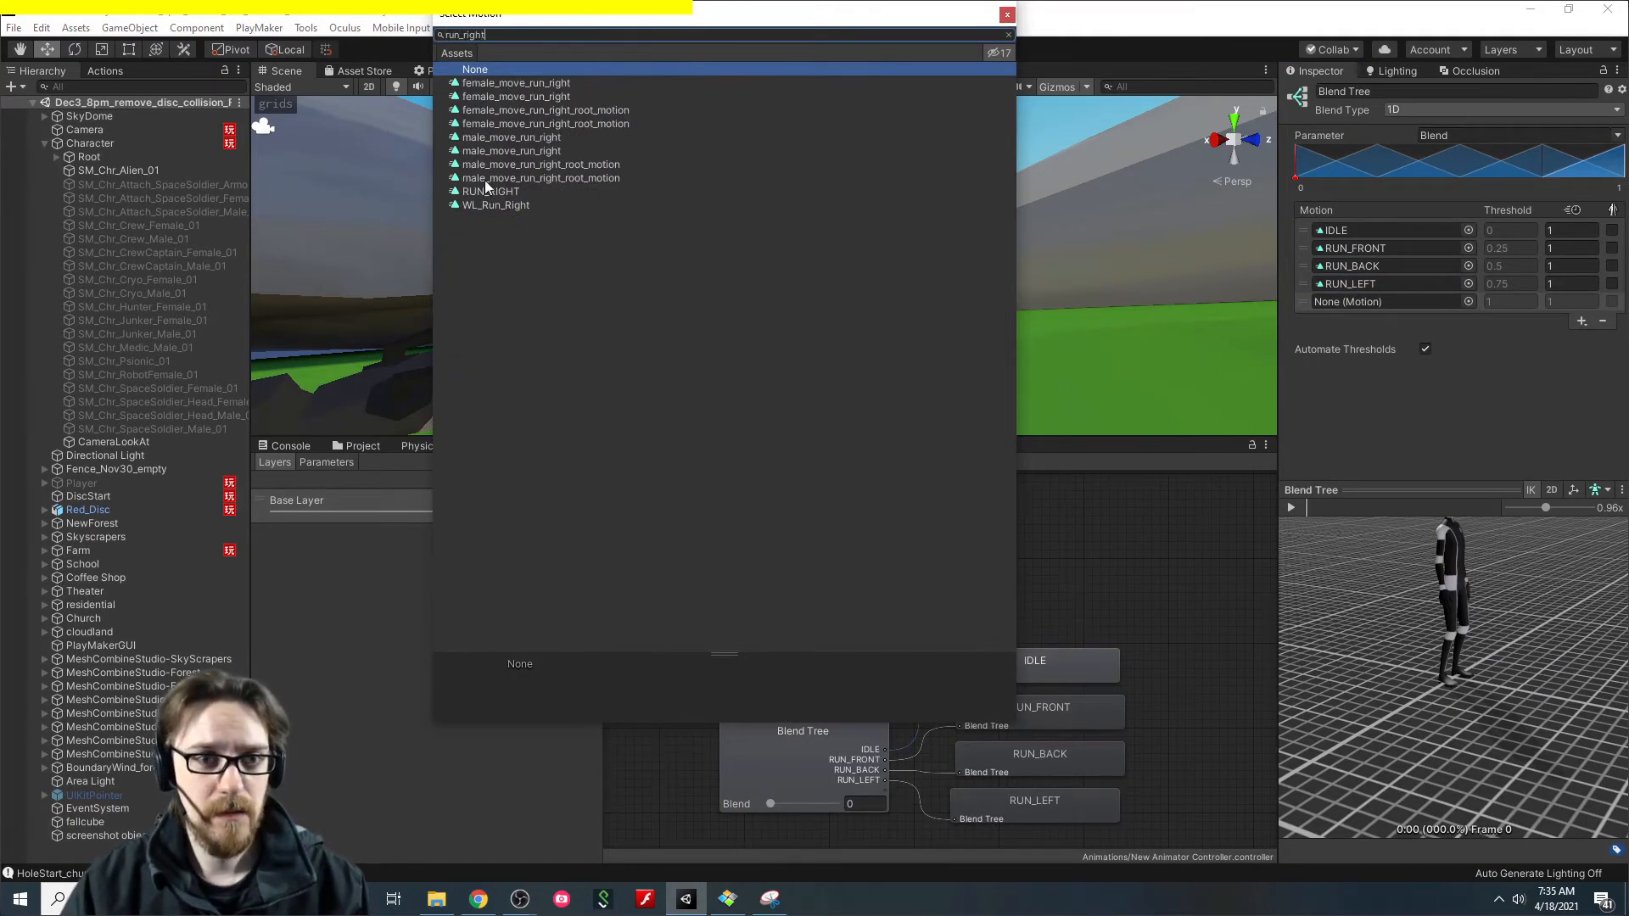
pyautogui.click(487, 191)
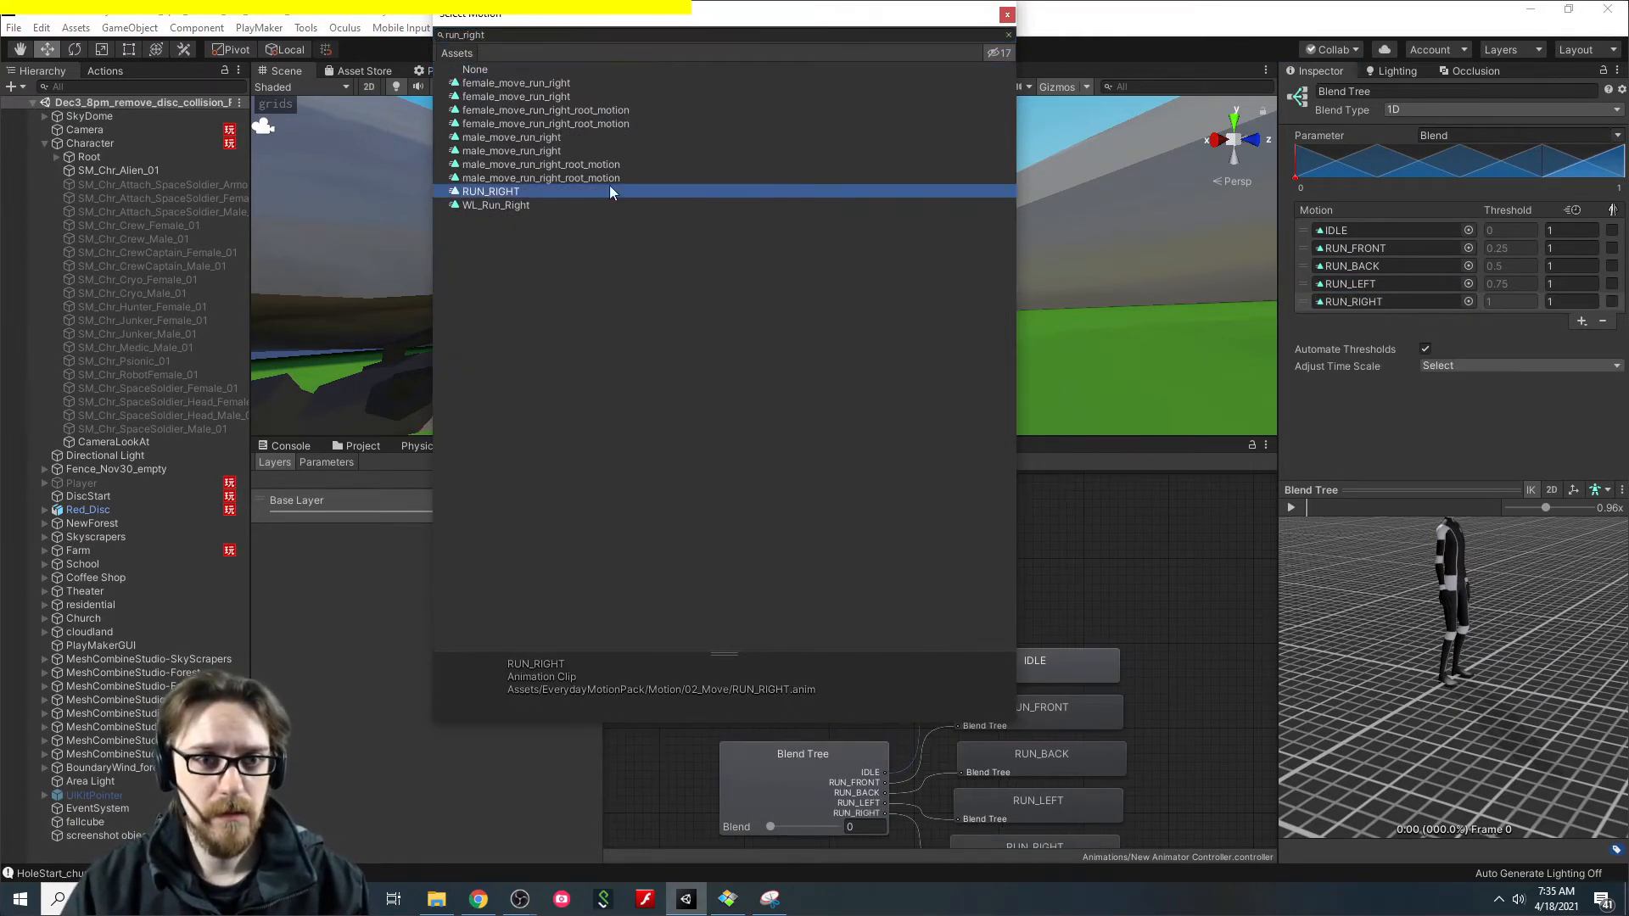
pyautogui.click(1009, 17)
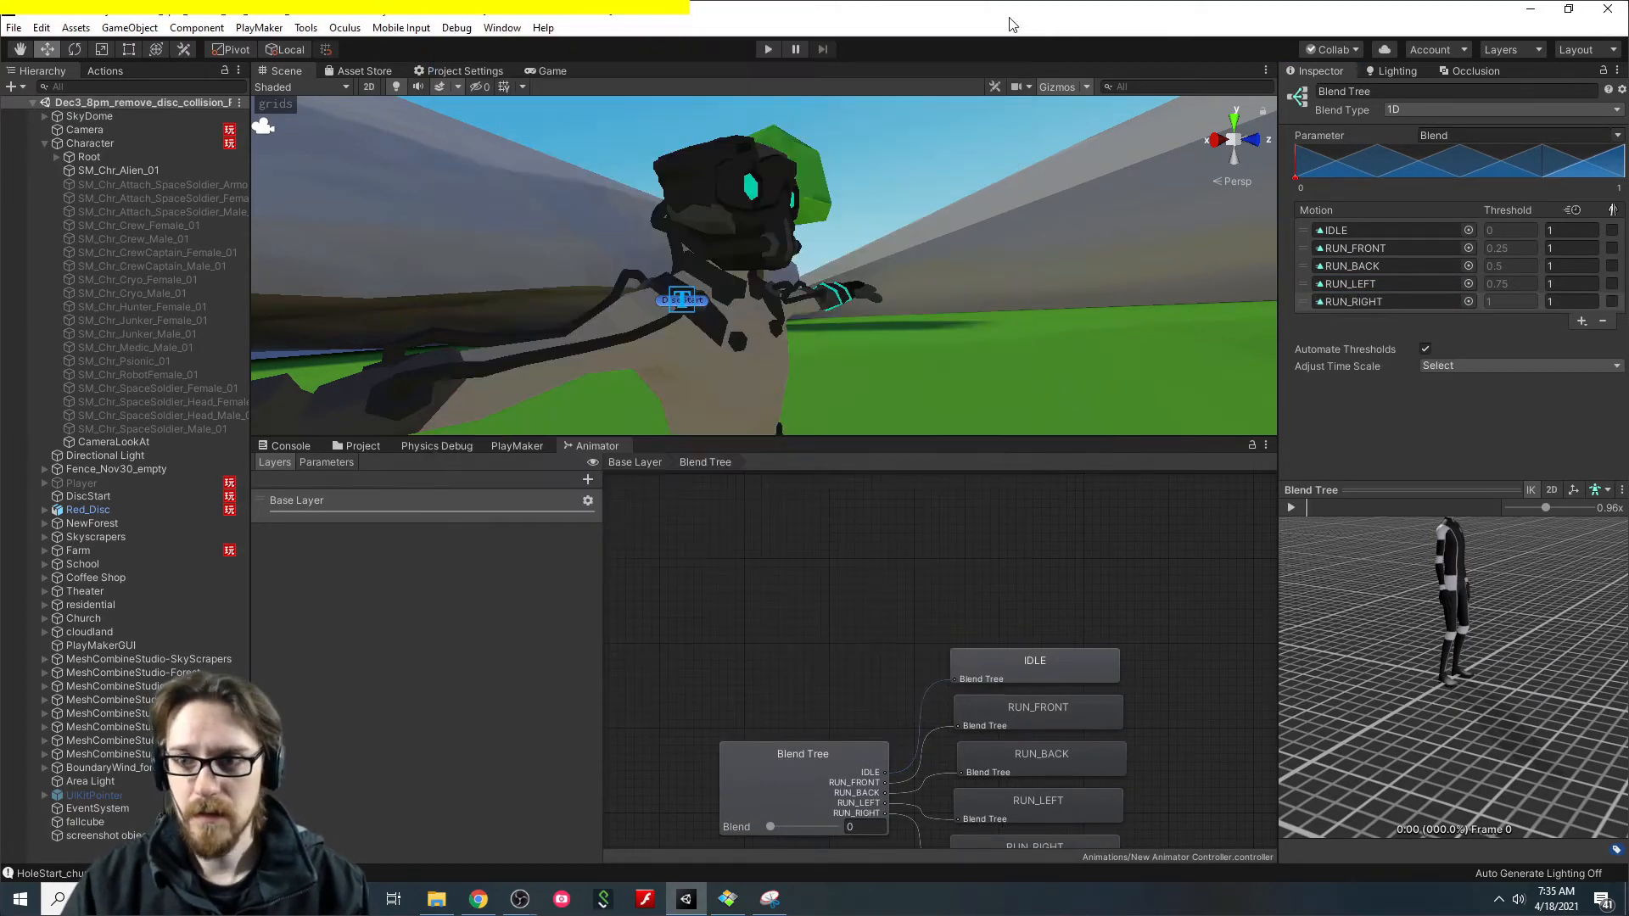
# Add a sixth motion field to the Blend Tree and assign the SPRINT clip.
pyautogui.click(1583, 323)
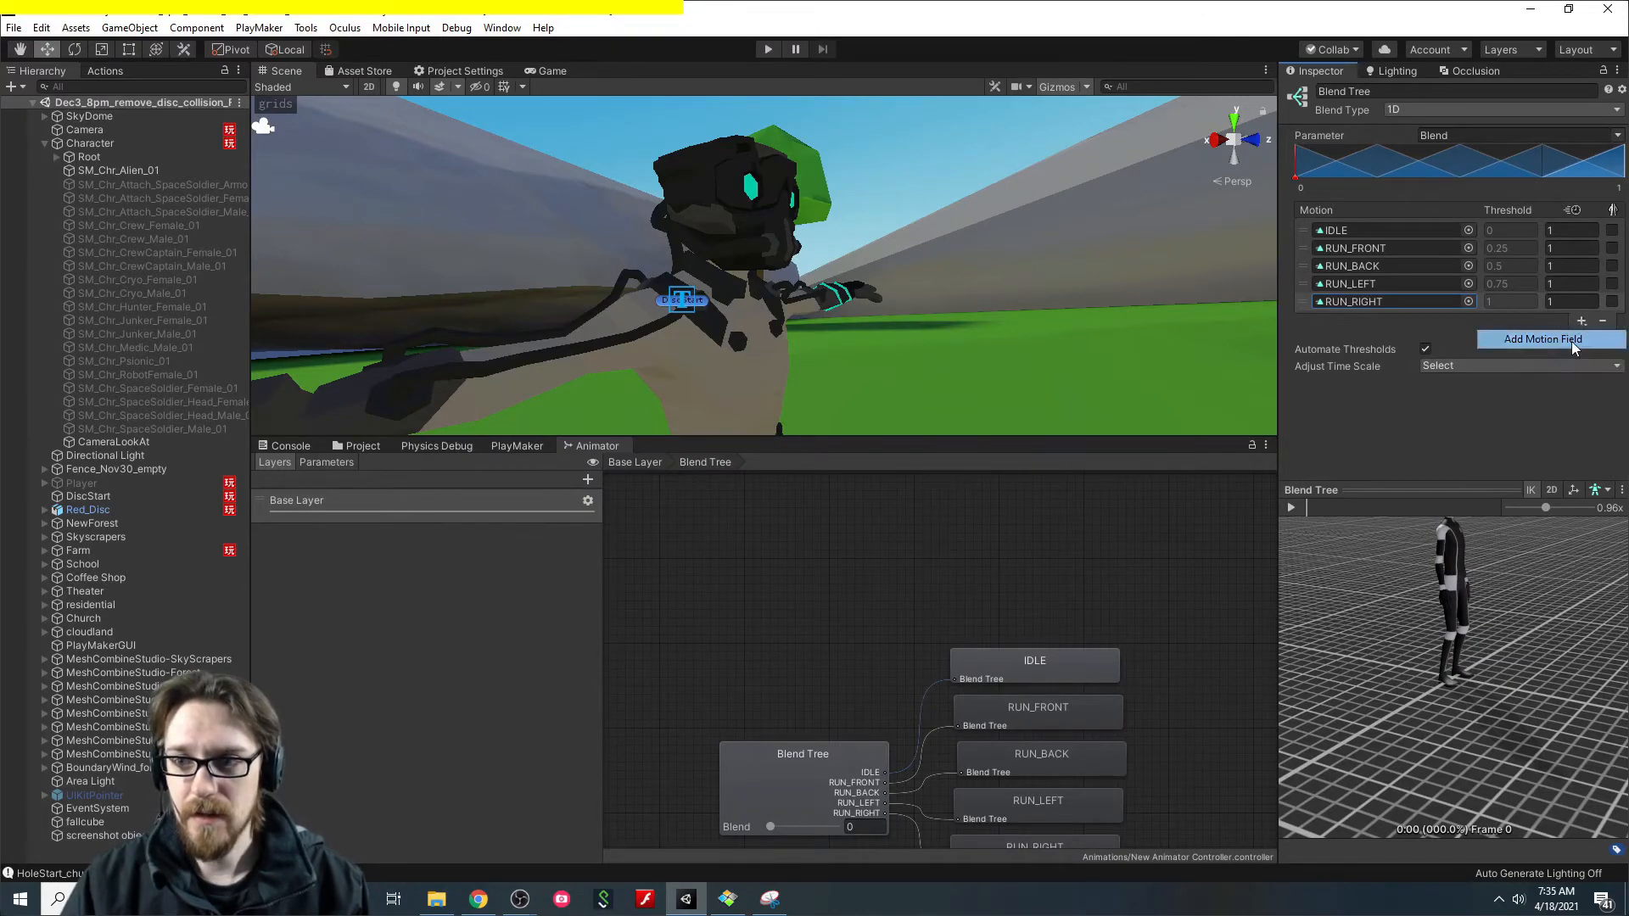
pyautogui.click(1571, 340)
pyautogui.click(1469, 319)
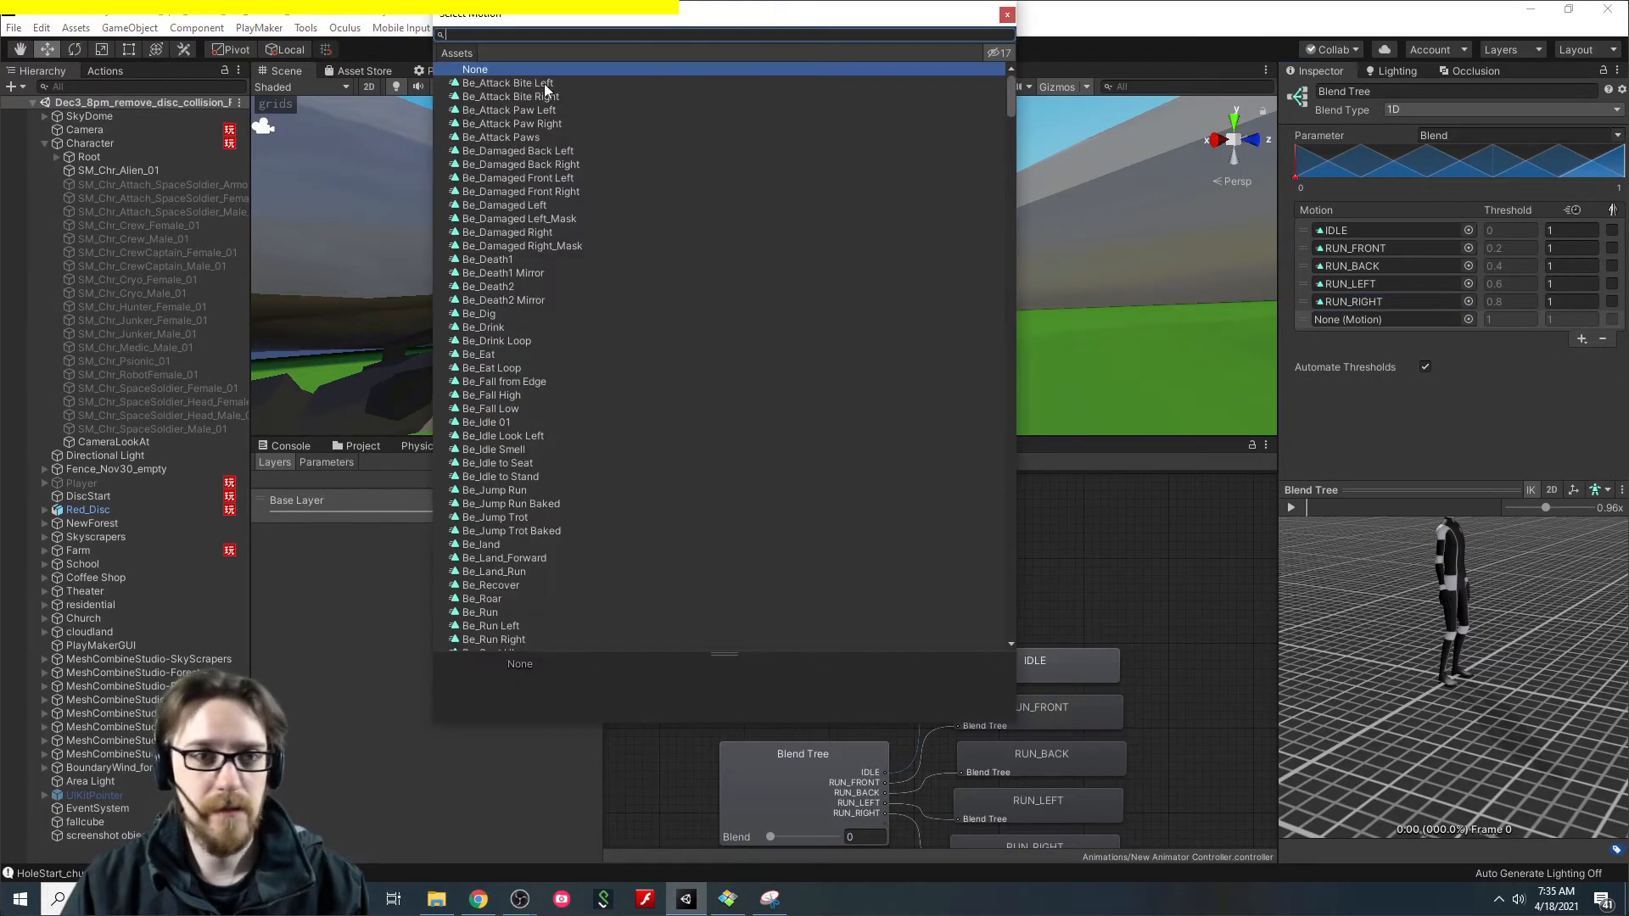
pyautogui.write('sprint')
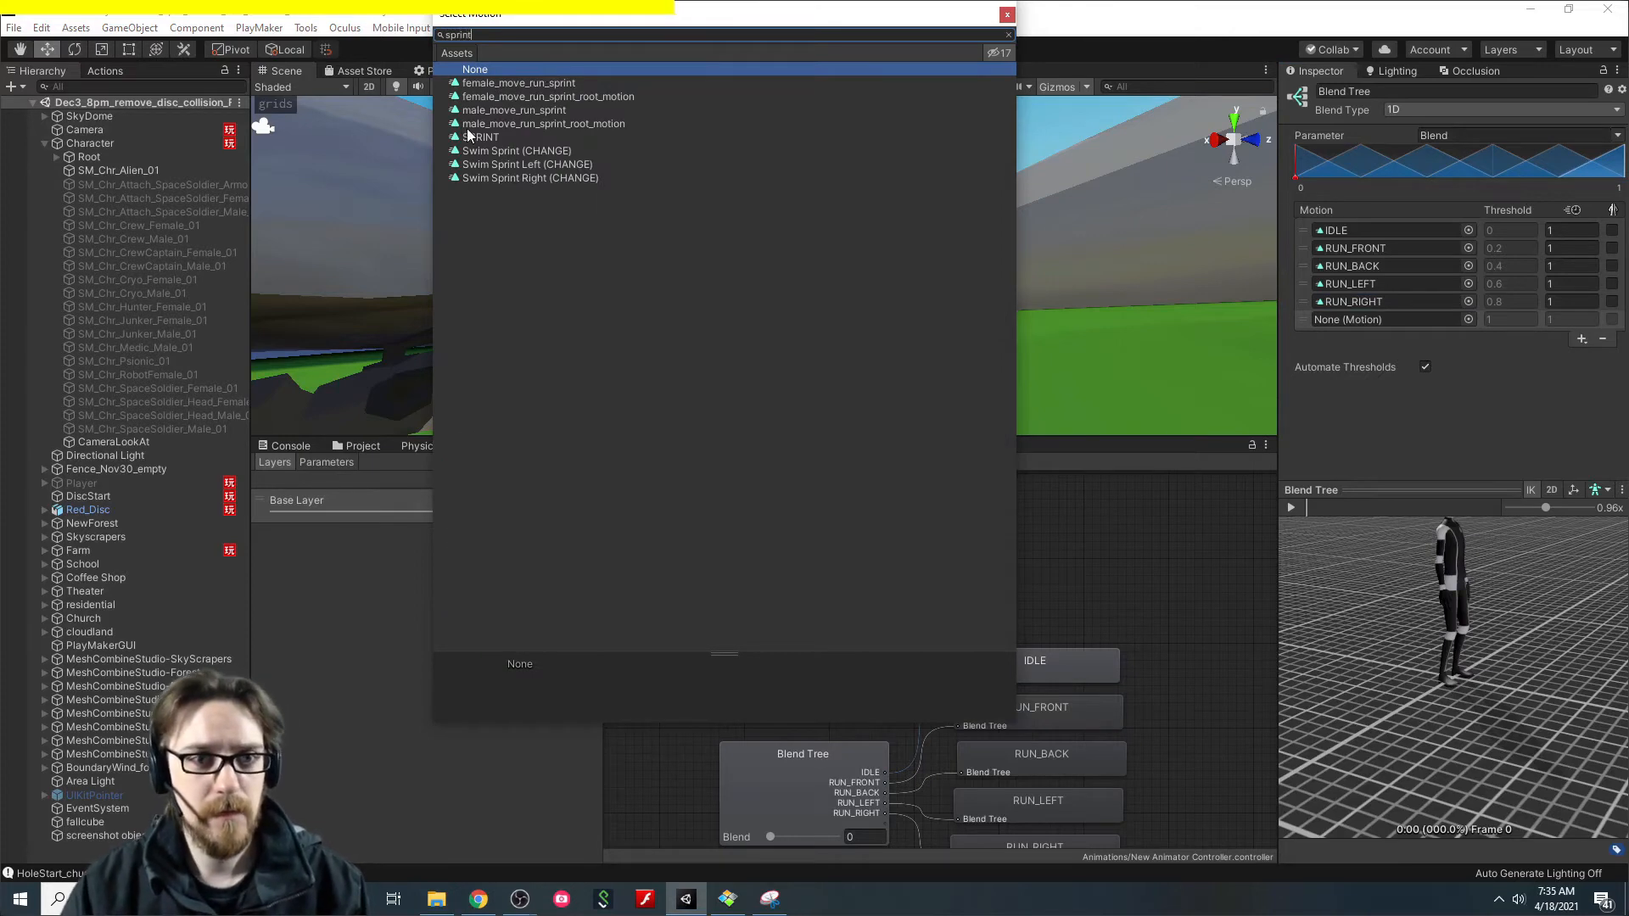
pyautogui.click(480, 138)
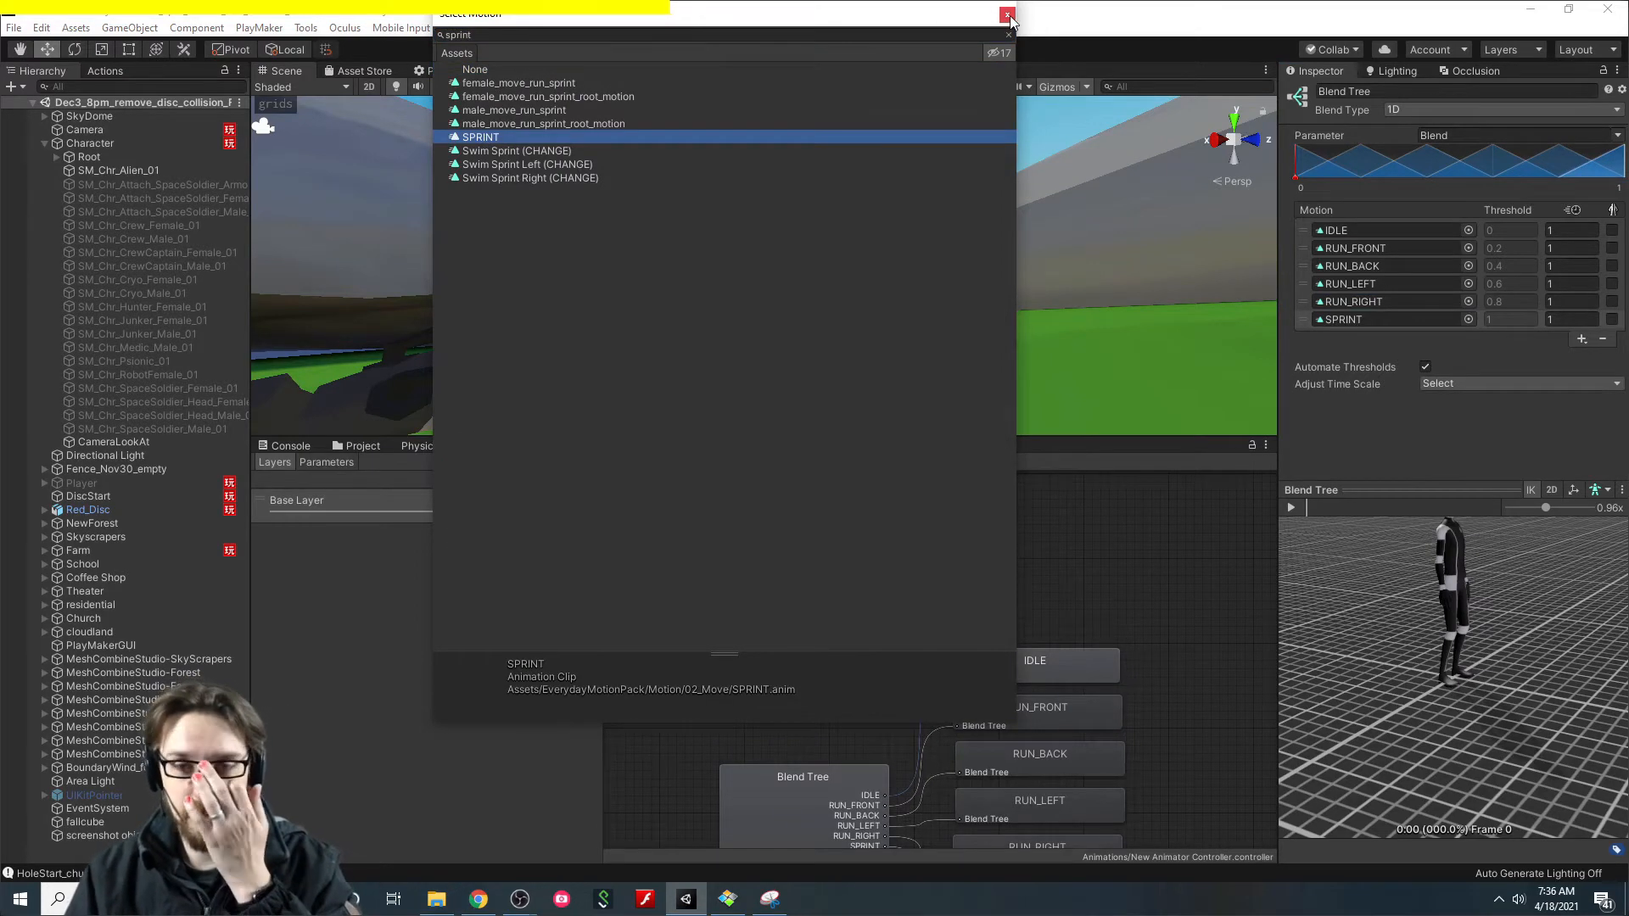
pyautogui.click(1009, 17)
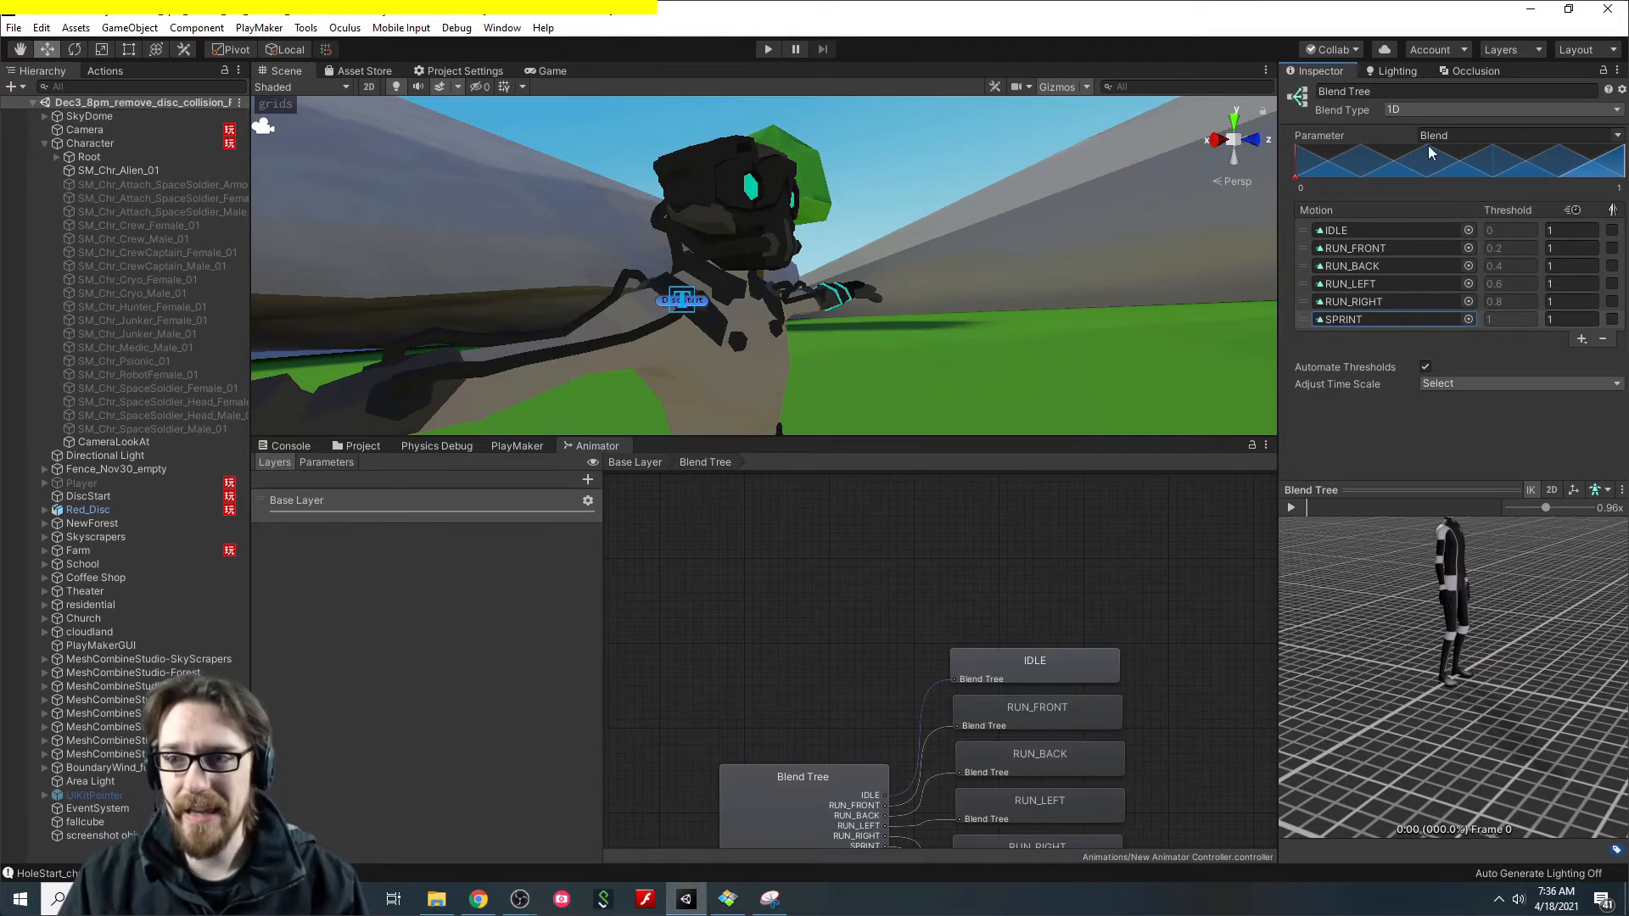
# Change the Blend Tree's blend type to 2D Freeform Directional and shrink the animation preview to reveal all motion settings.
pyautogui.click(1432, 112)
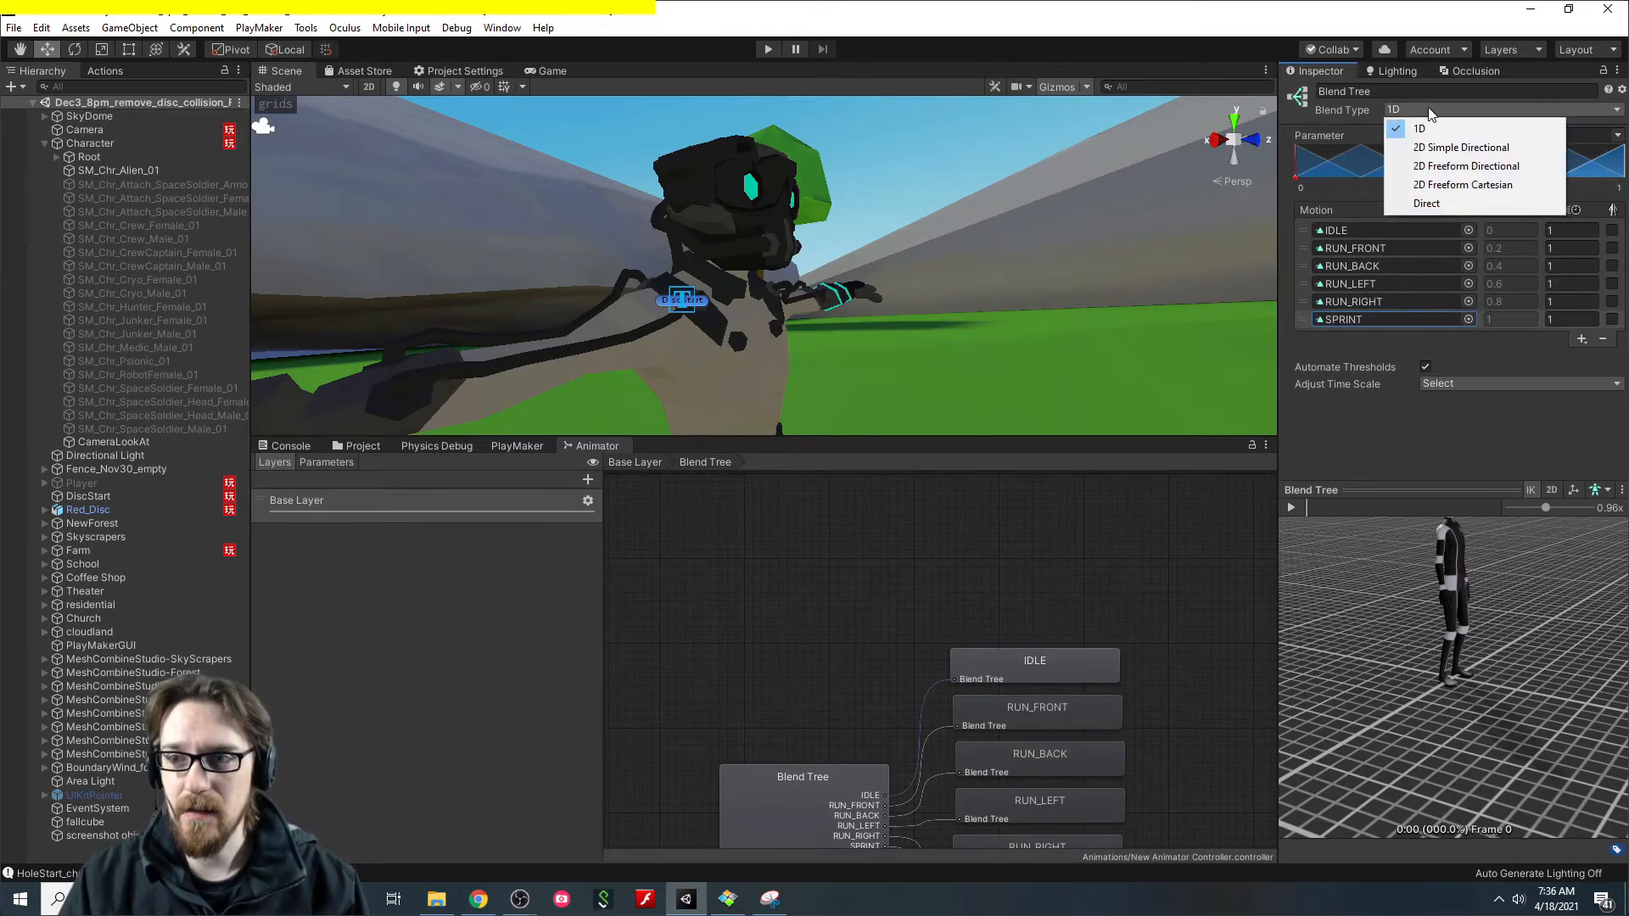
pyautogui.click(1470, 167)
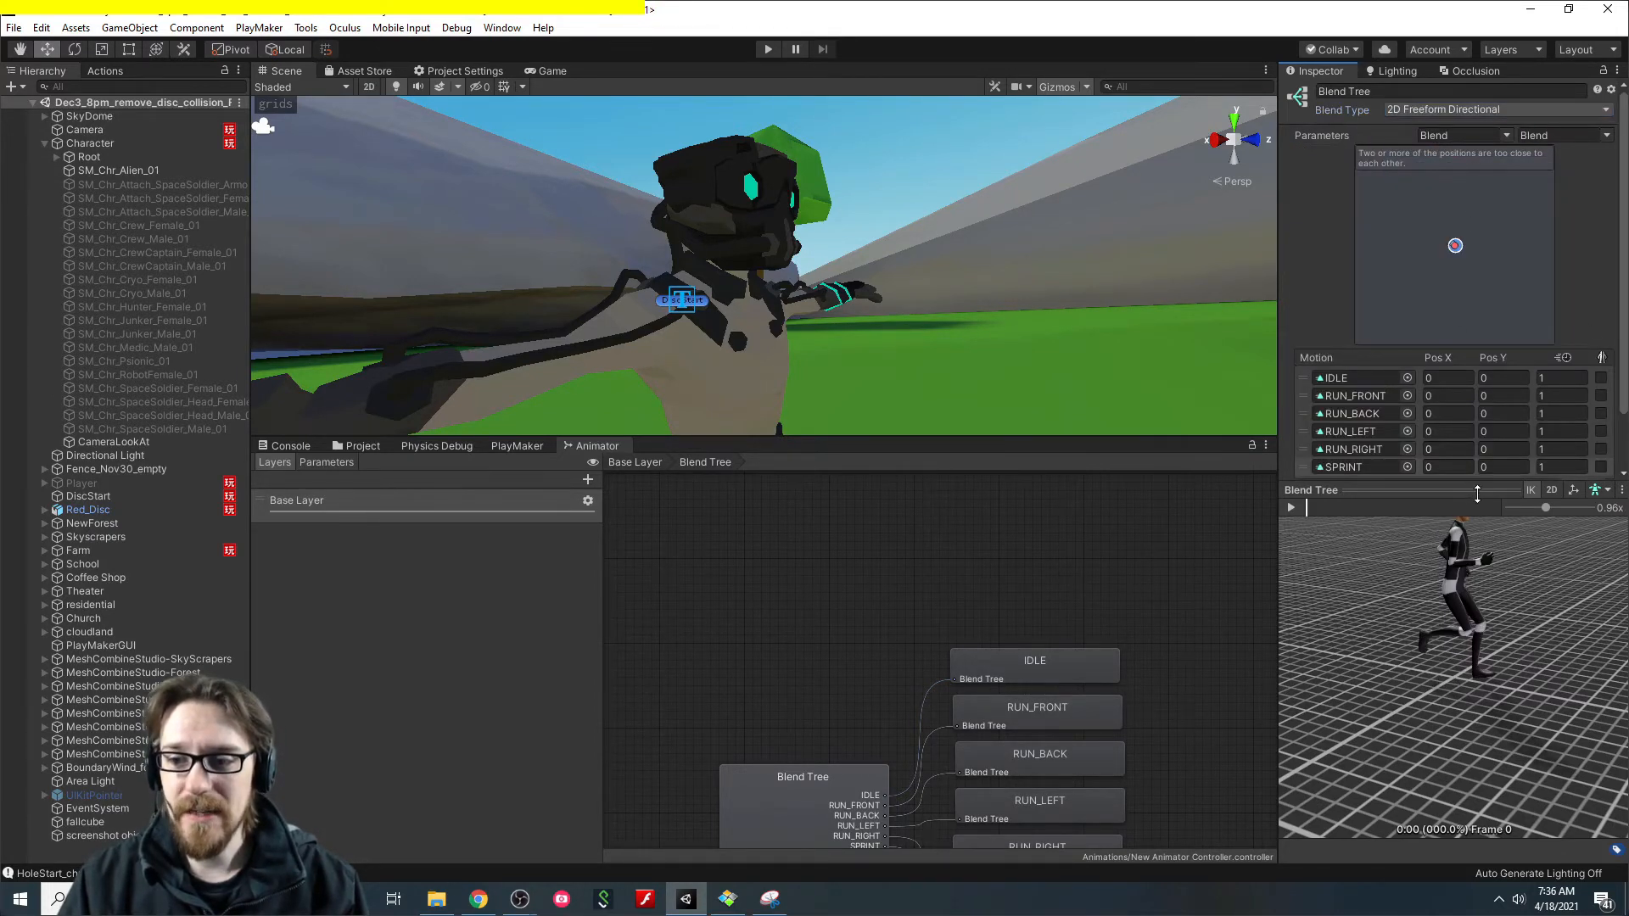
pyautogui.moveTo(1477, 491); pyautogui.dragTo(1441, 612)
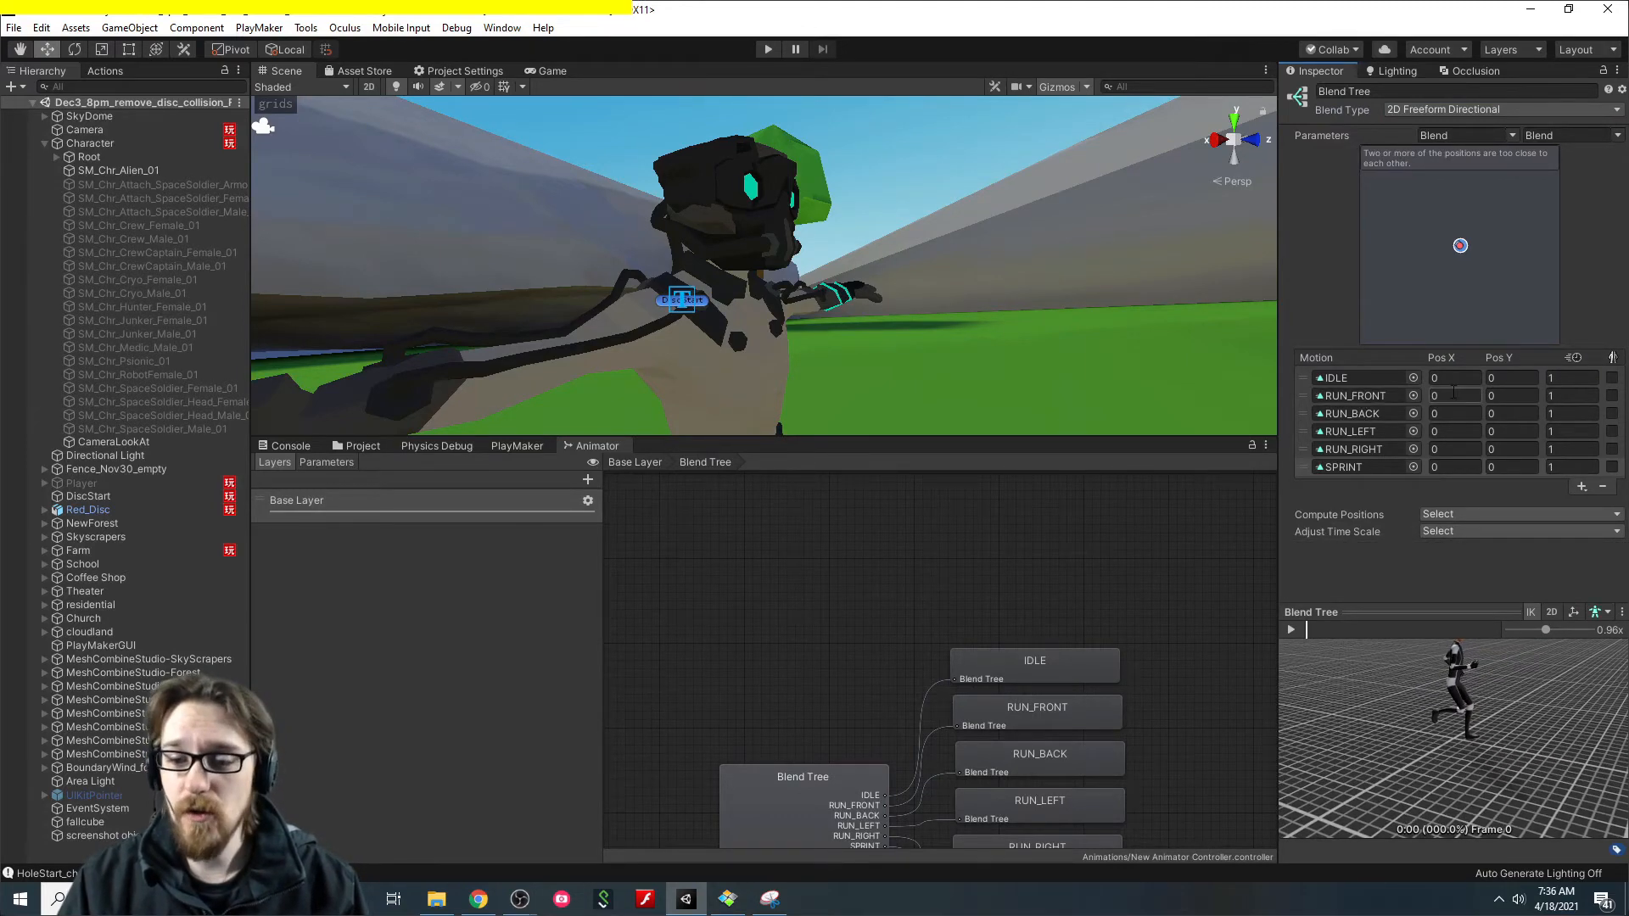
pyautogui.moveTo(1159, 659); pyautogui.dragTo(1121, 527, button='middle')
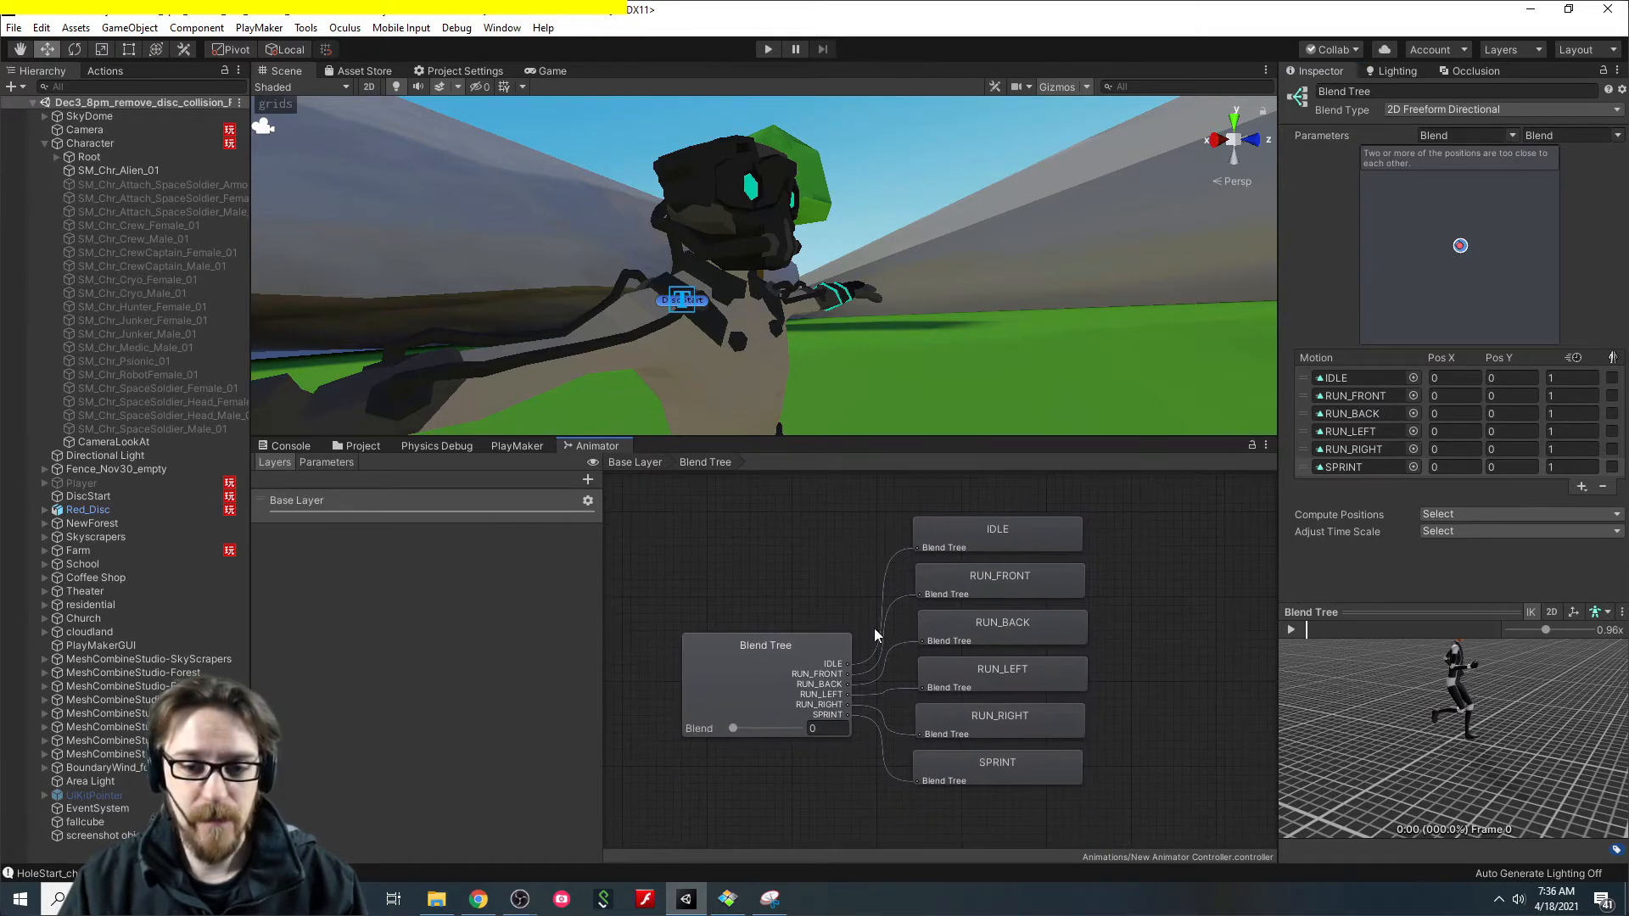
pyautogui.click(758, 645)
pyautogui.click(636, 463)
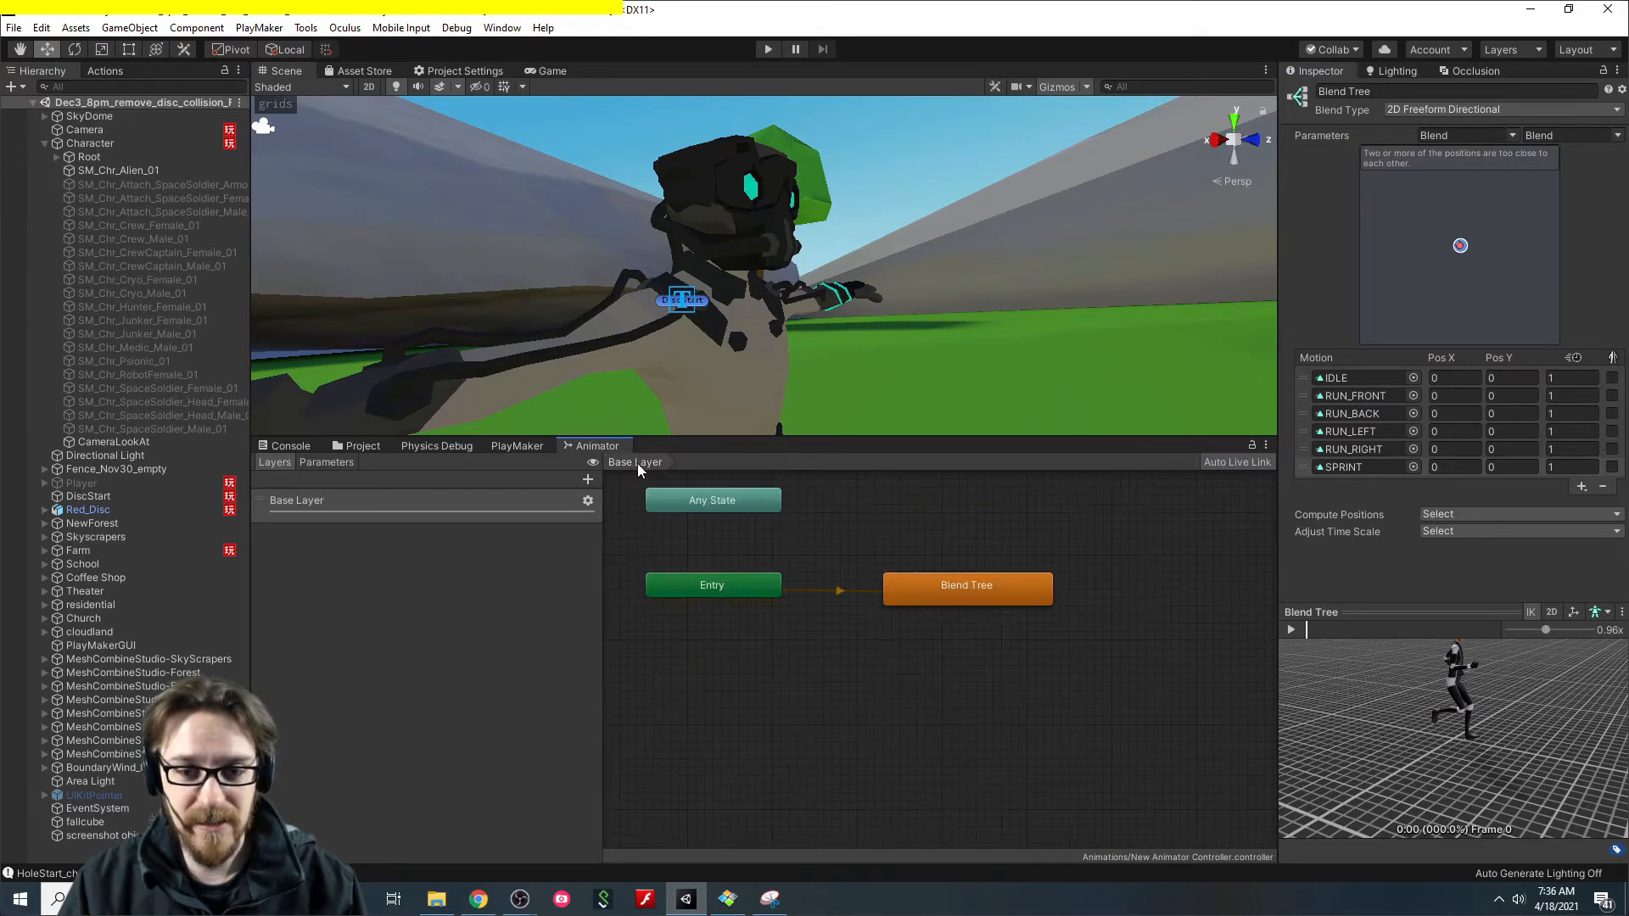
pyautogui.doubleClick(930, 592)
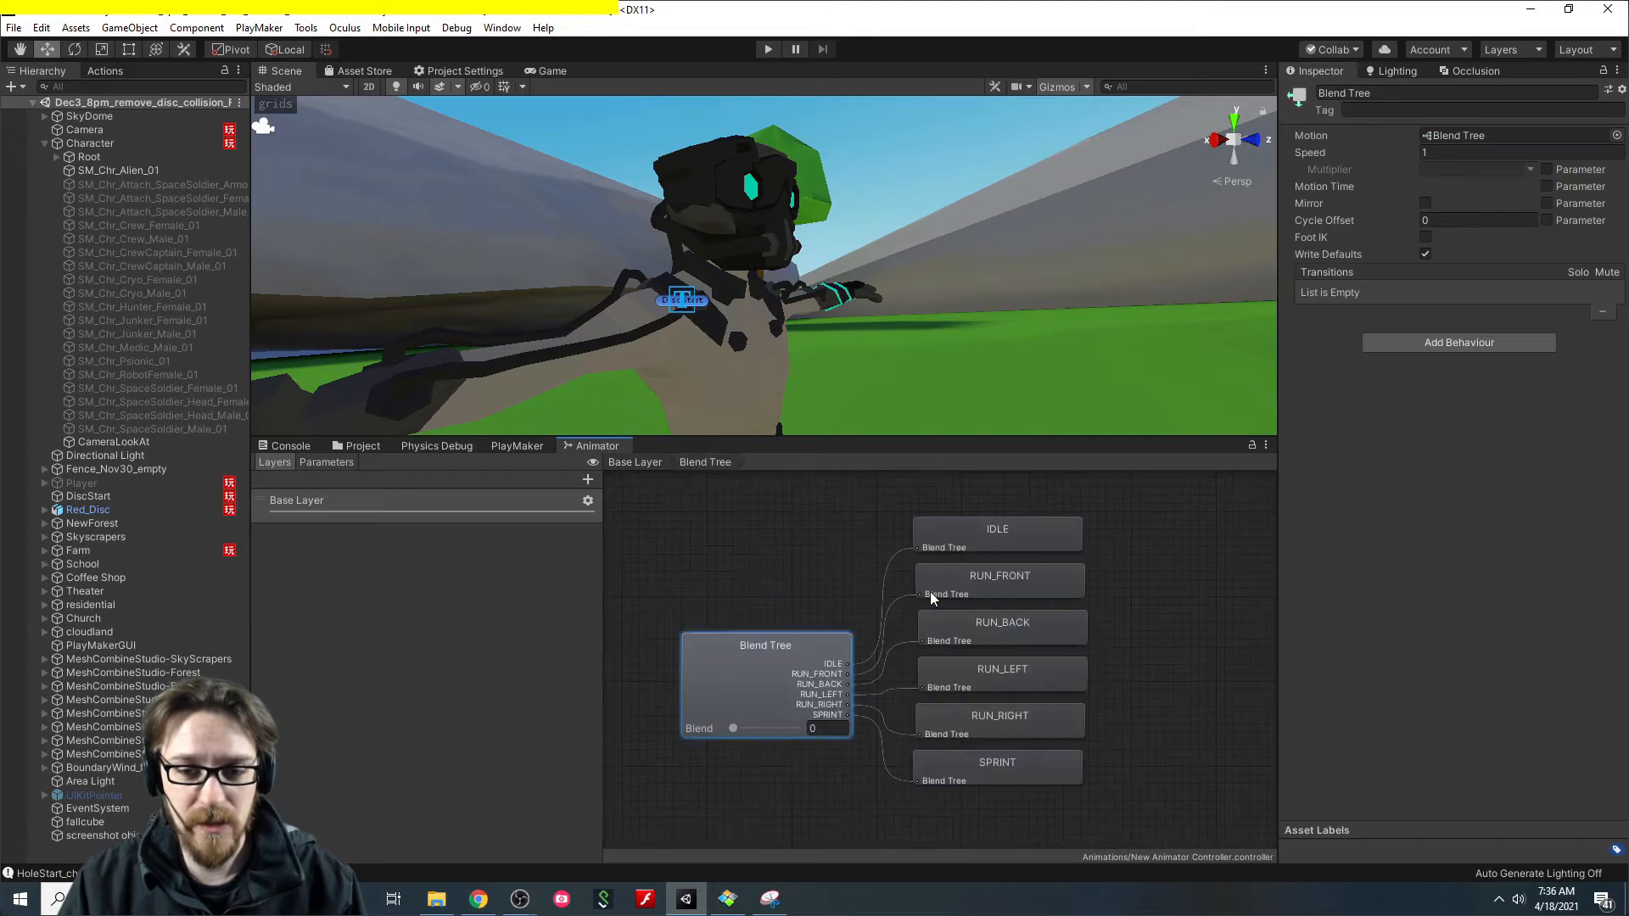
pyautogui.click(816, 643)
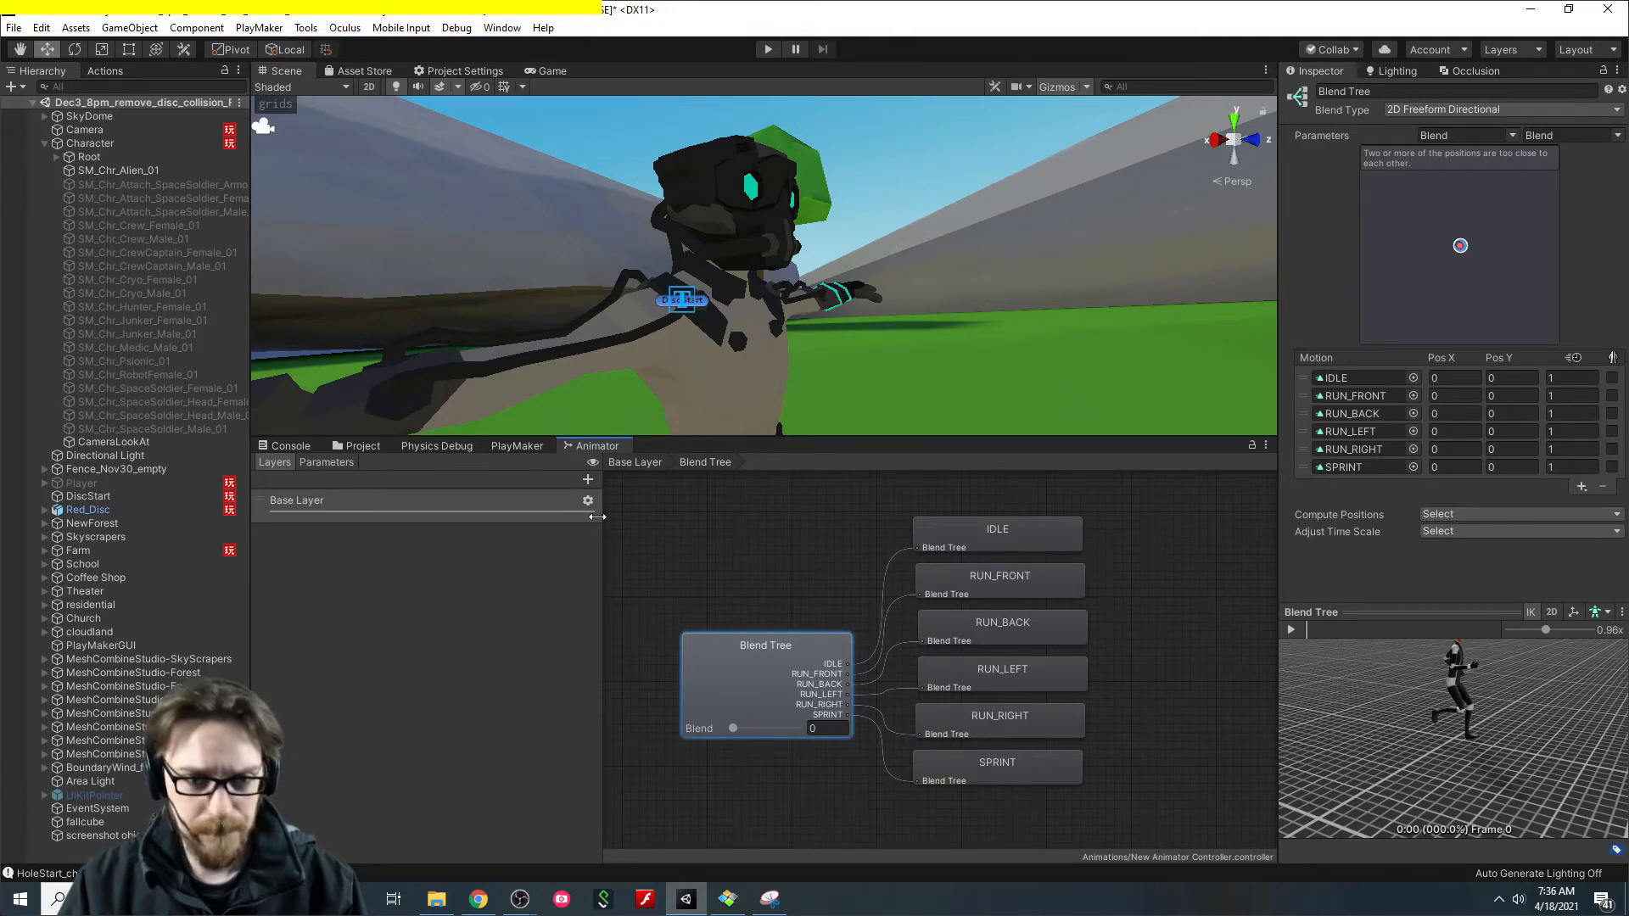
# Add a float parameter named Horizontal to the animator controller.
pyautogui.click(337, 459)
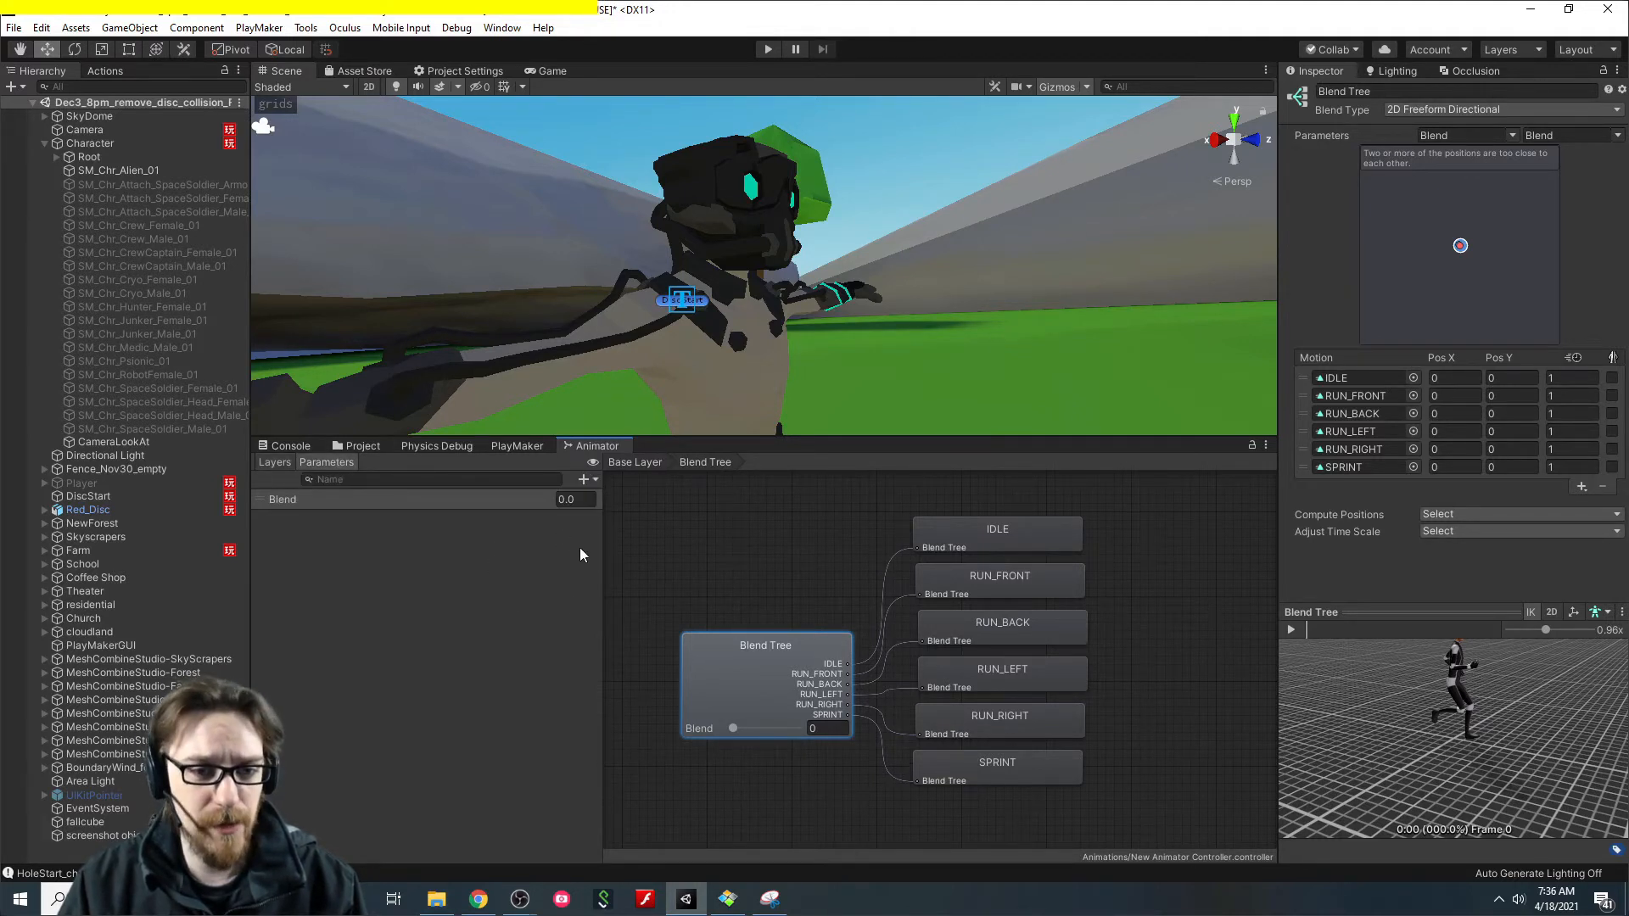
pyautogui.click(595, 480)
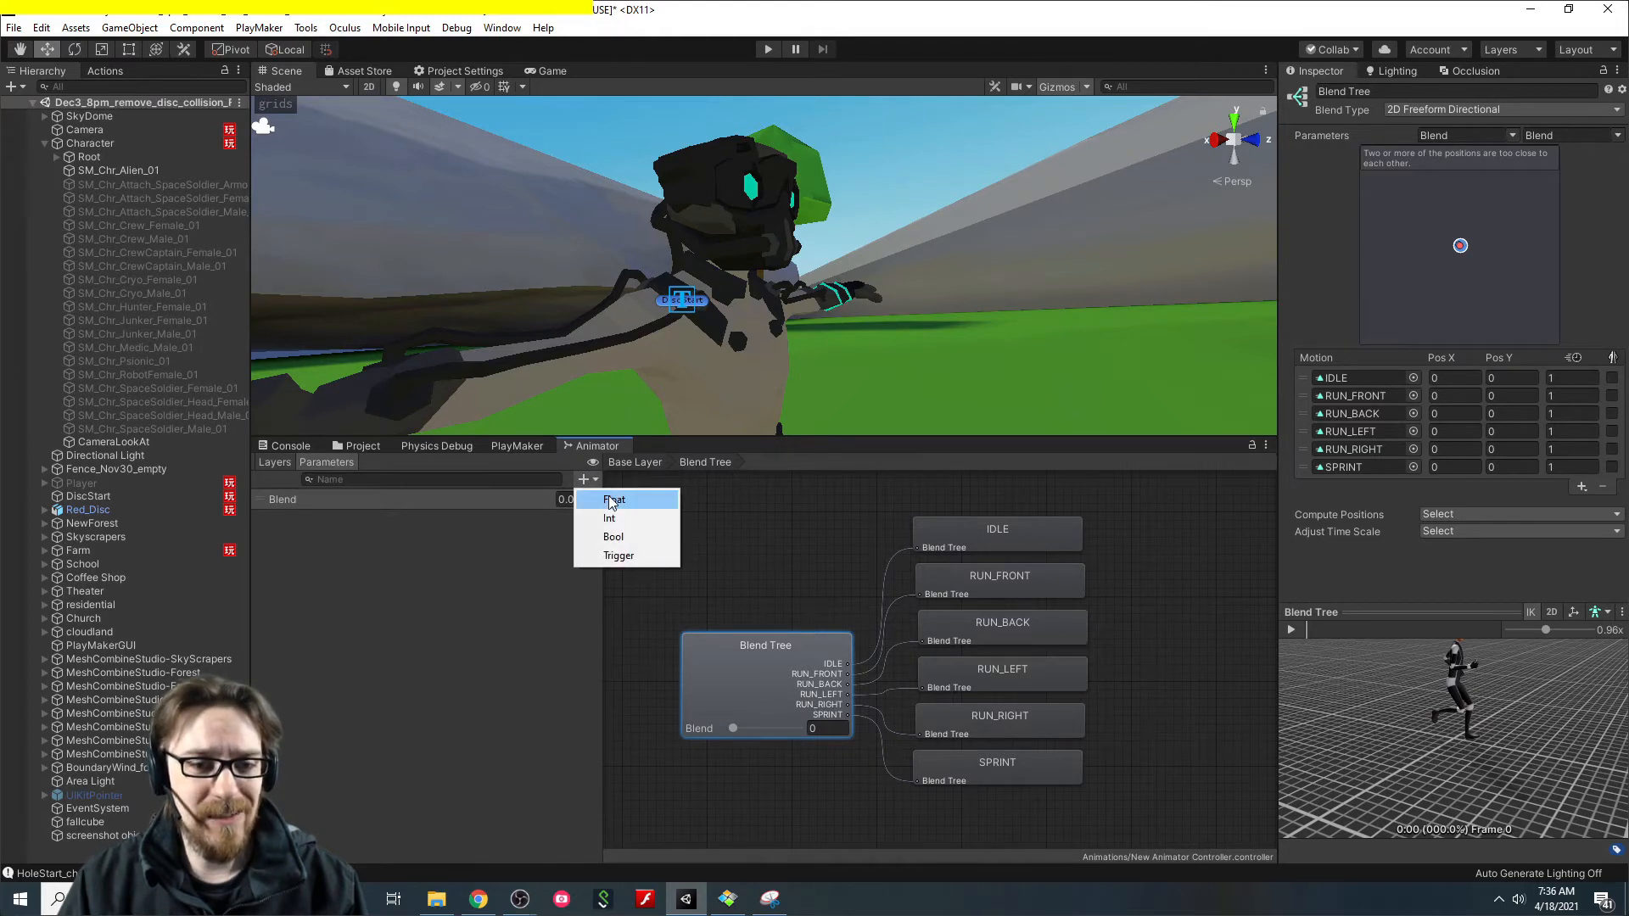
pyautogui.click(611, 500)
pyautogui.write('Horizontal')
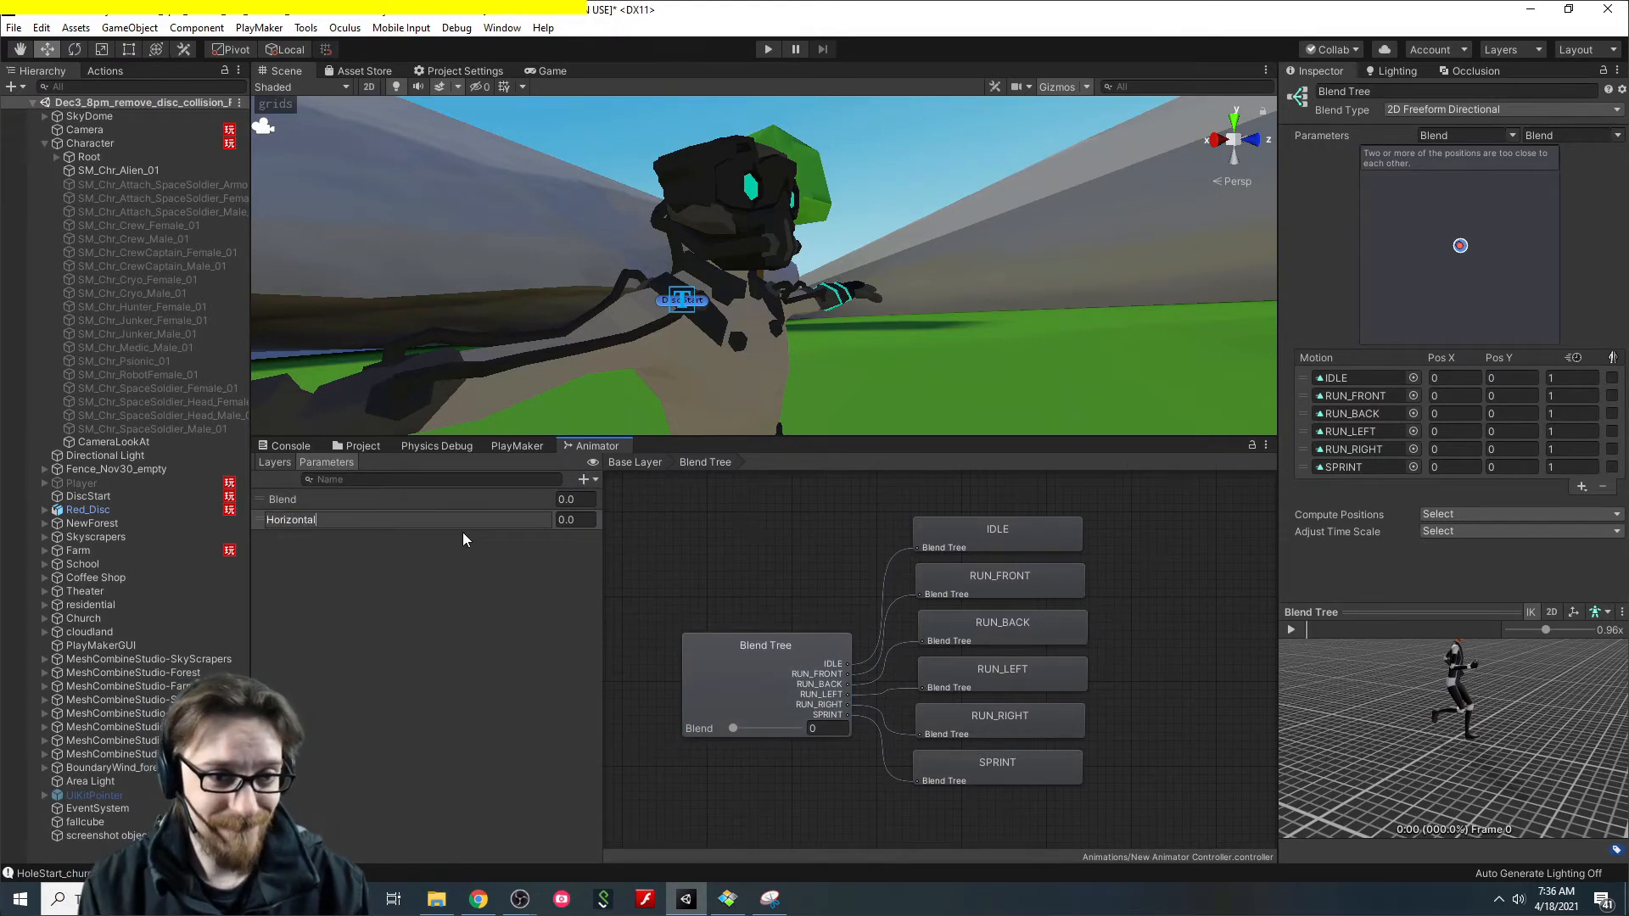
pyautogui.press('Return')
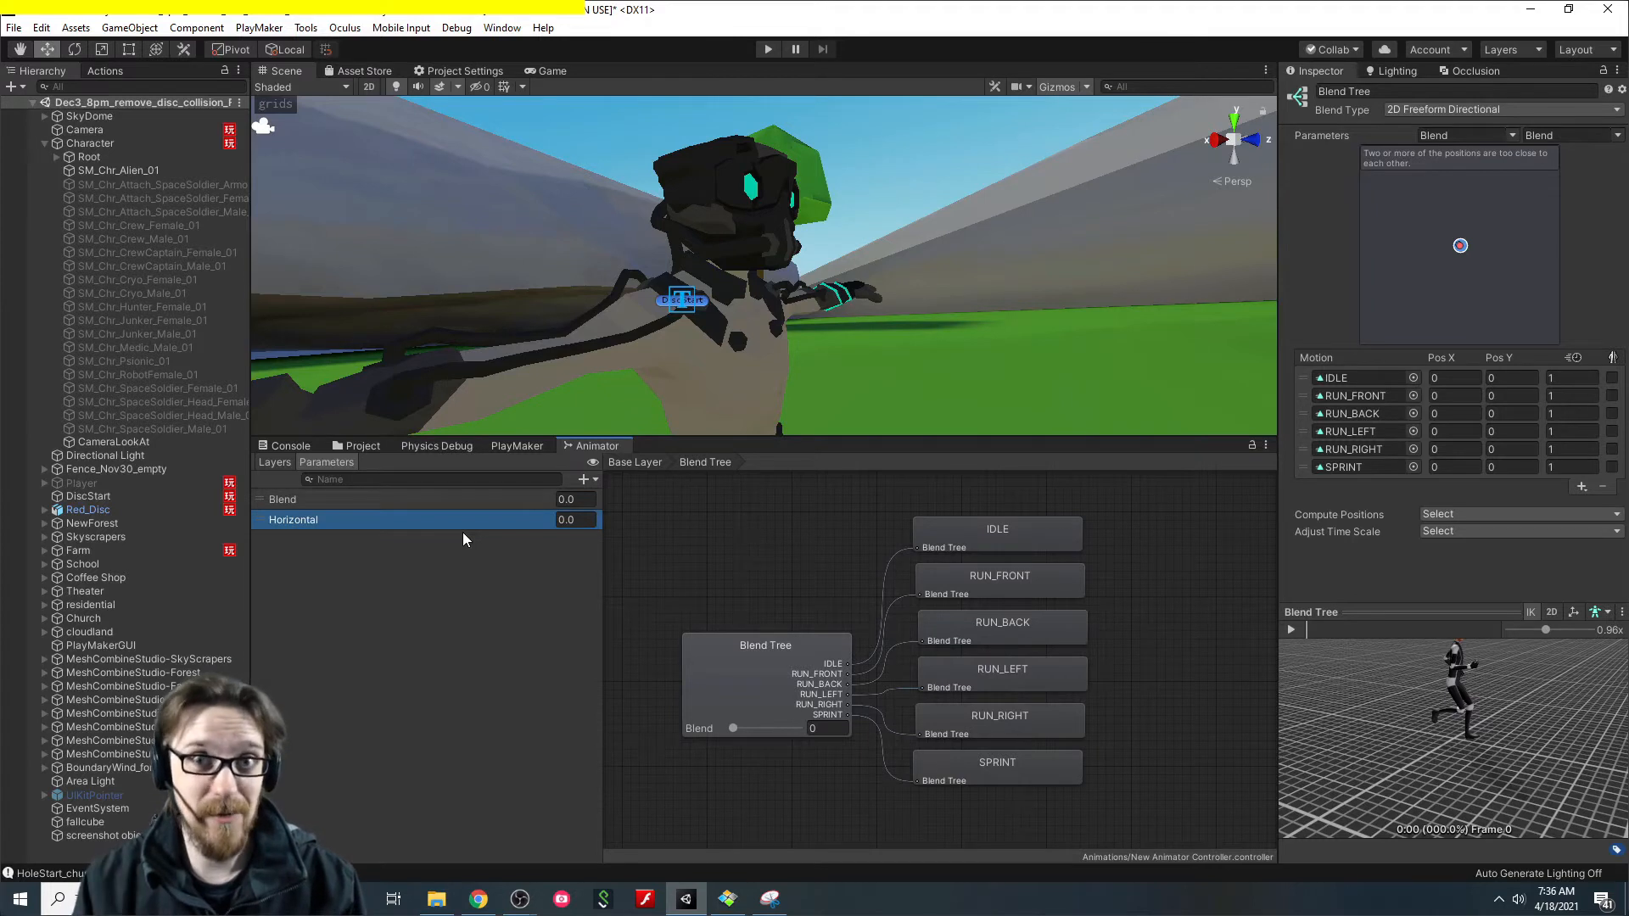
# Add another float parameter named Vertical to the animator controller.
pyautogui.click(583, 480)
pyautogui.click(611, 500)
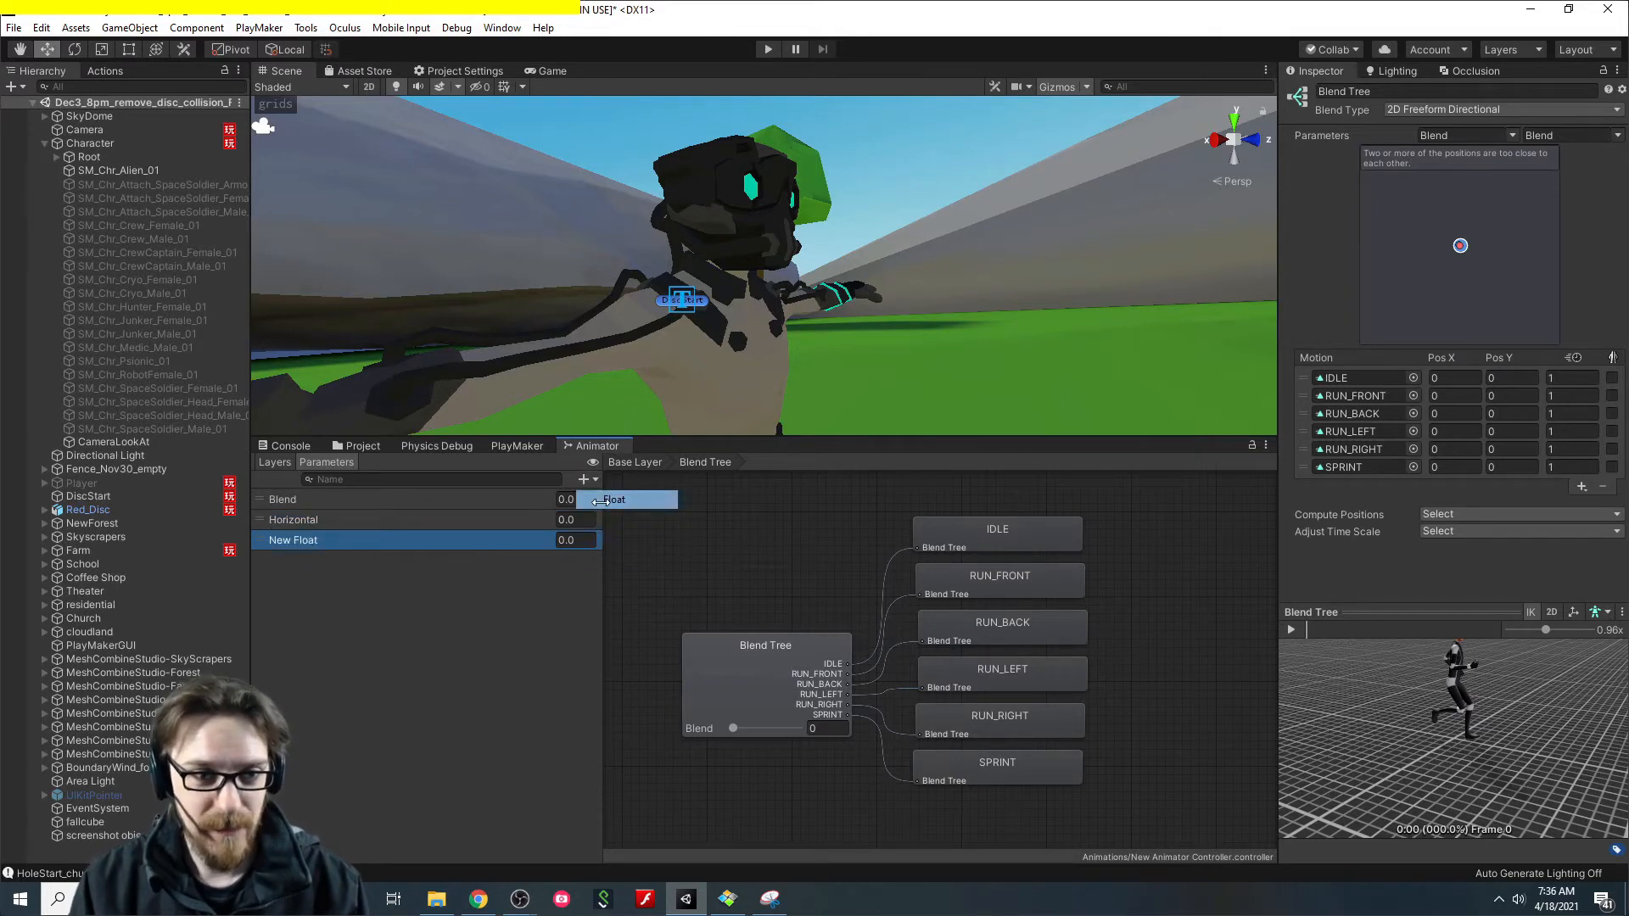
pyautogui.write('Vertical')
pyautogui.press('Return')
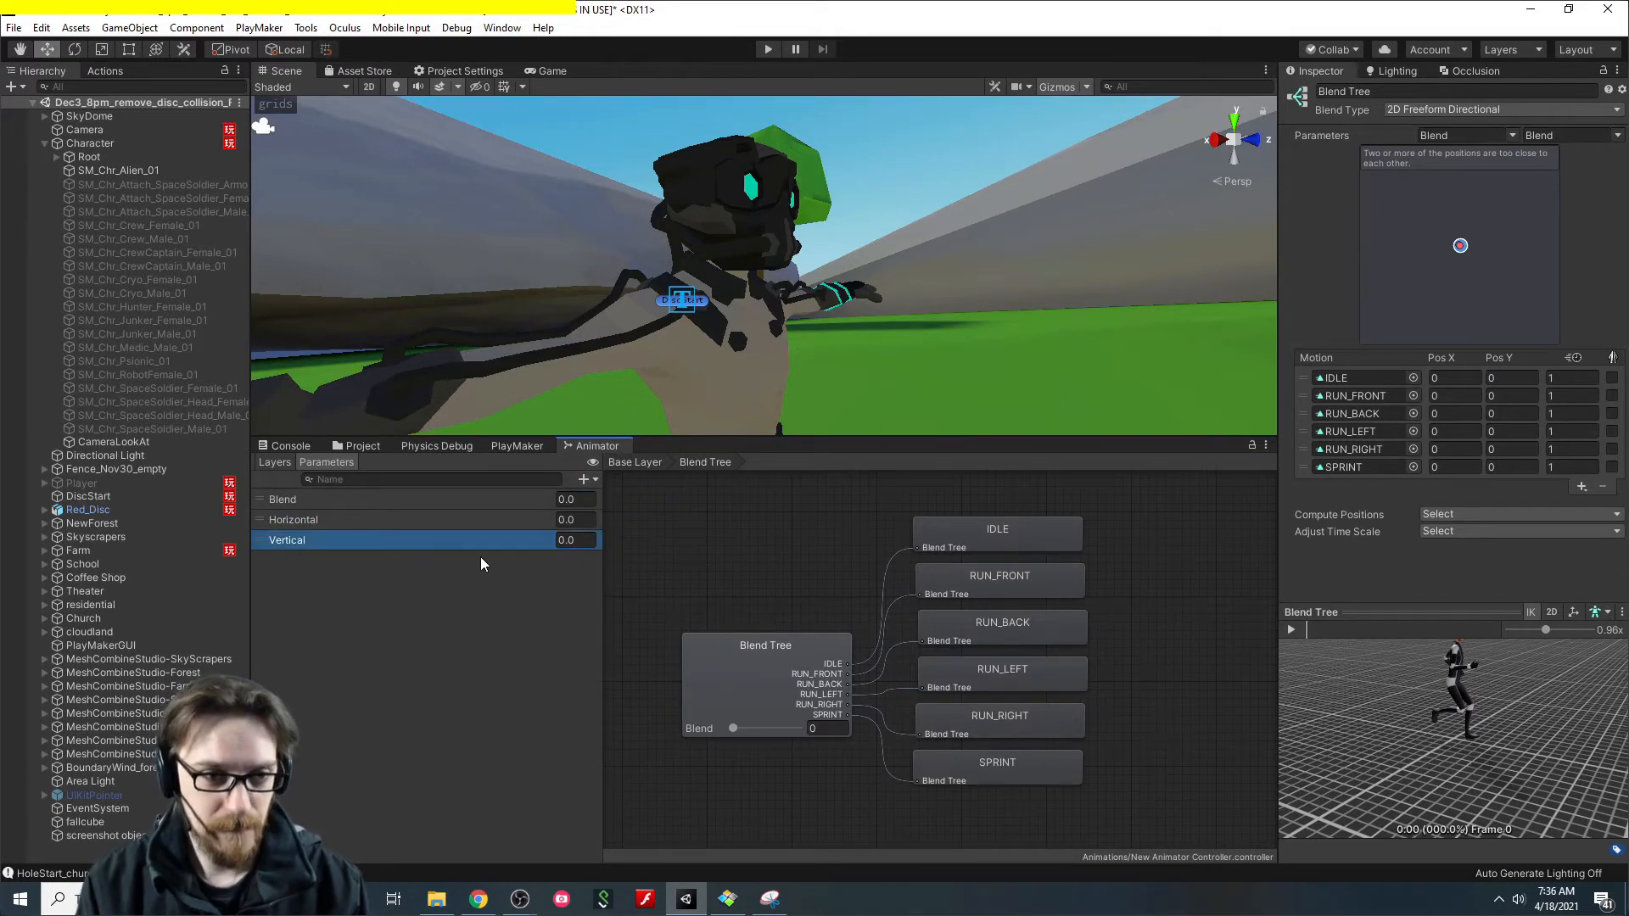
# Add a trigger parameter named Jump to the animator controller.
pyautogui.click(591, 480)
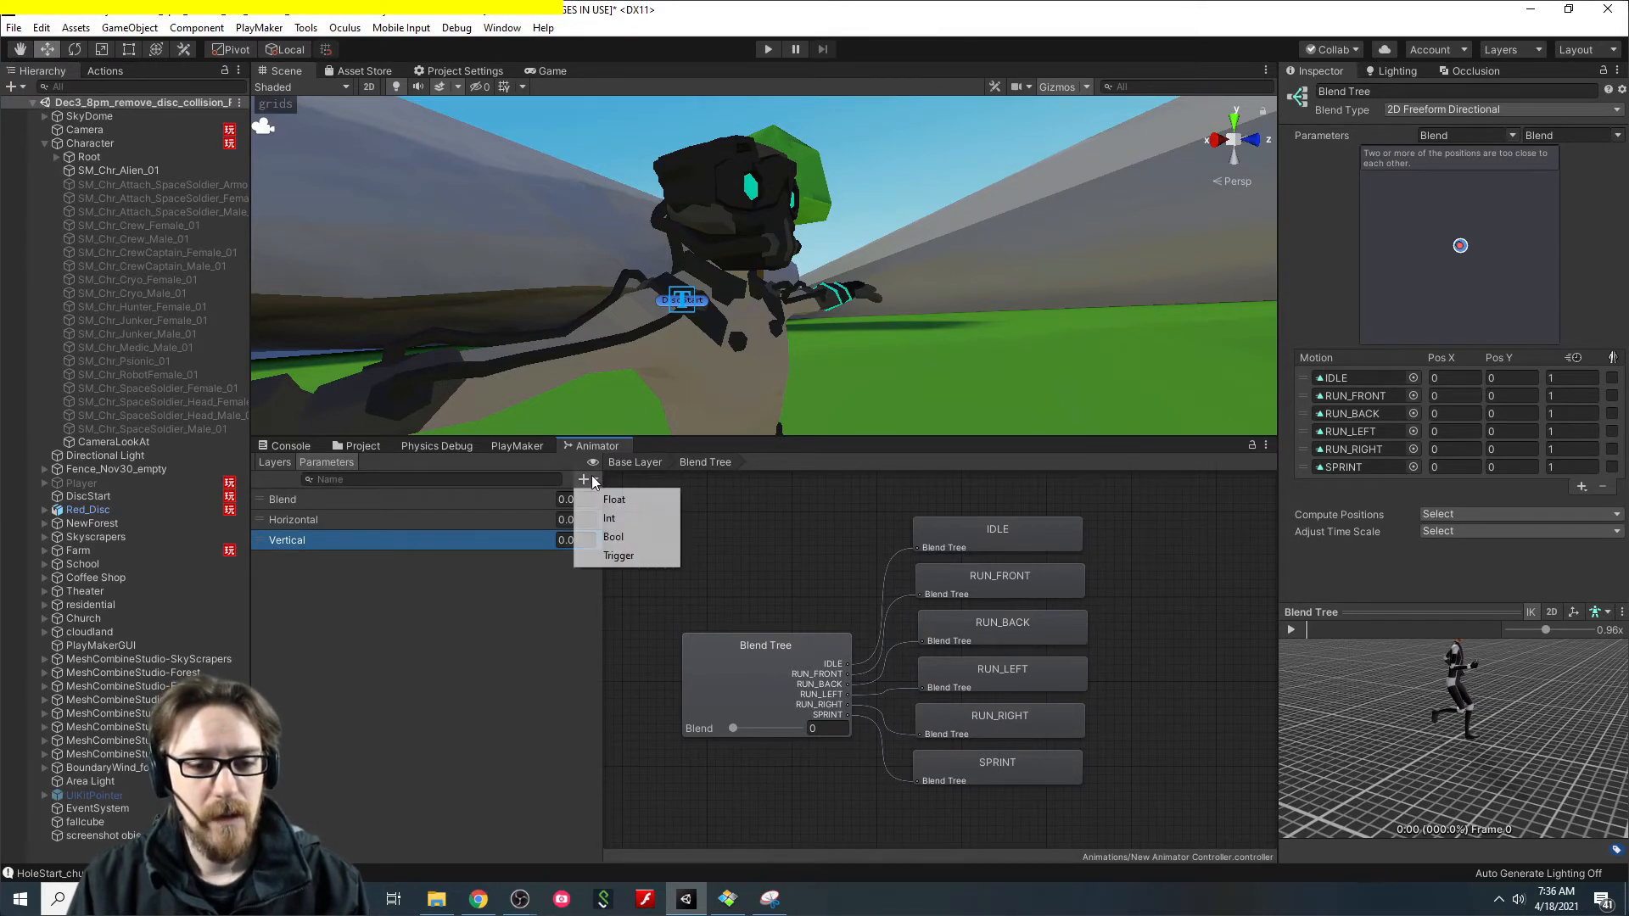
pyautogui.click(634, 558)
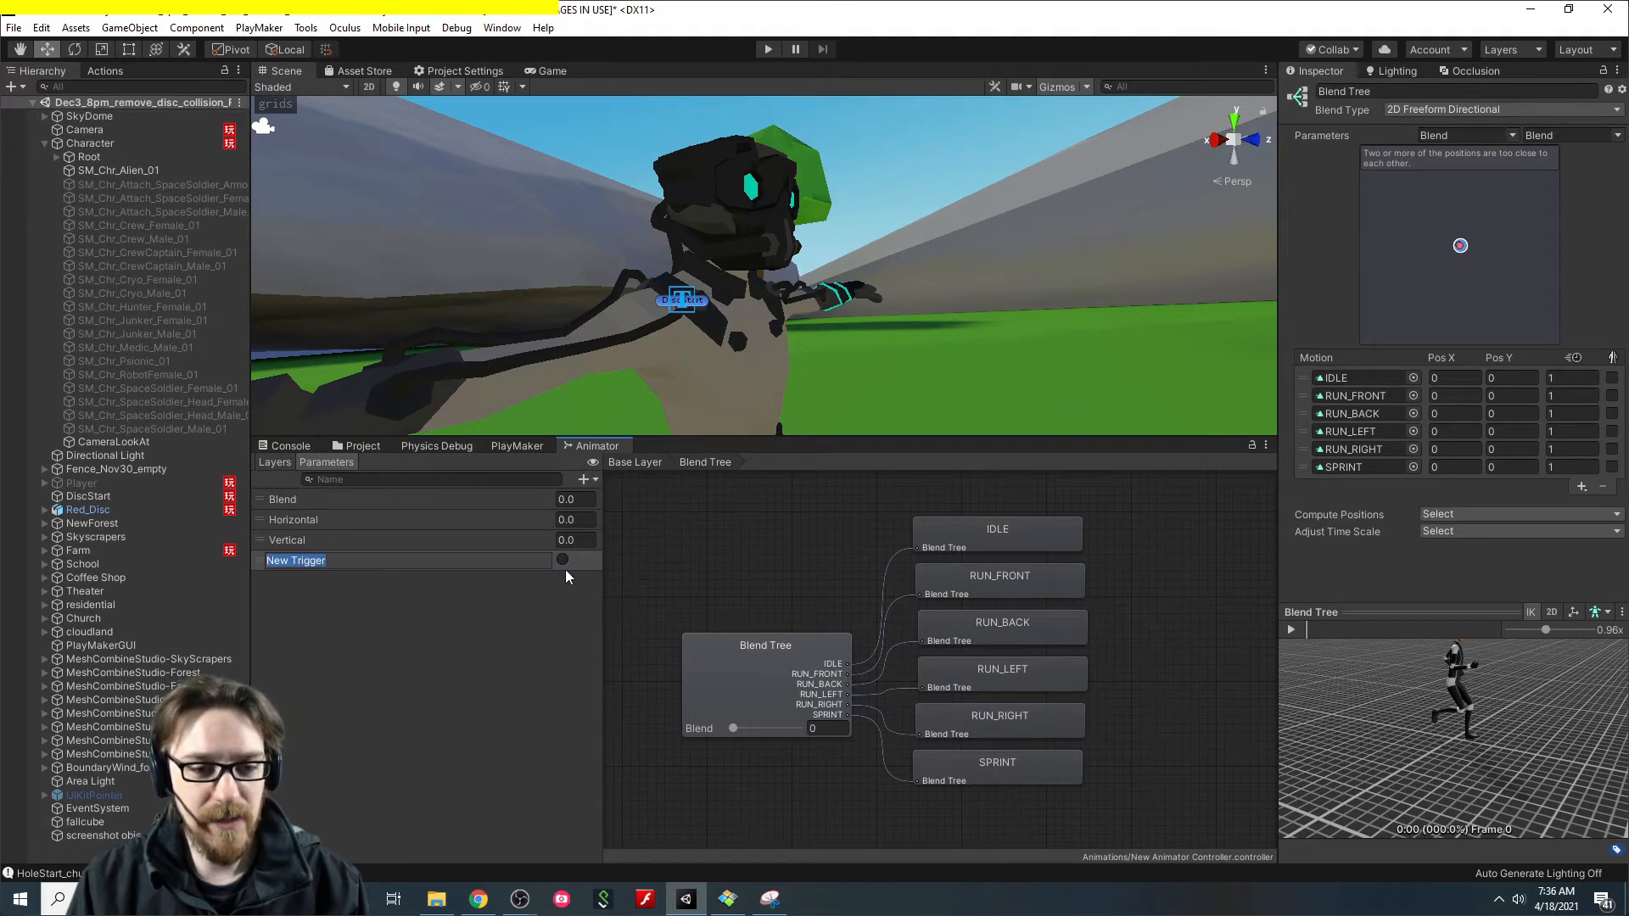
pyautogui.write('Jump')
pyautogui.press('Return')
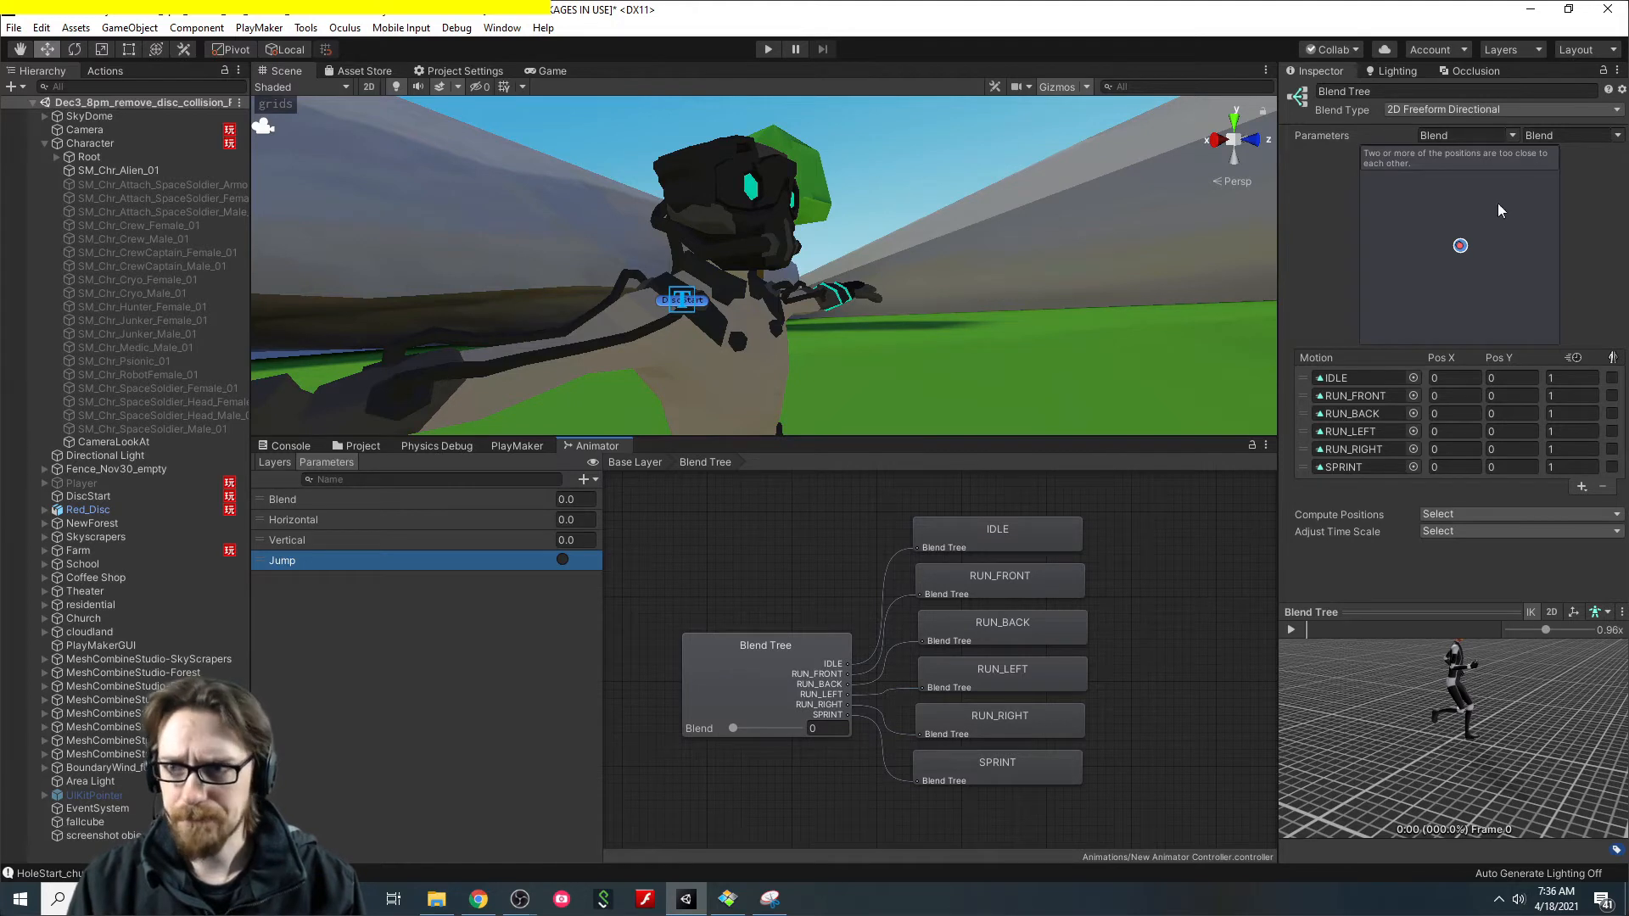
# Assign Horizontal and Vertical as the two parameters of the 2D Freeform Directional blend tree.
pyautogui.click(1514, 135)
pyautogui.click(1557, 168)
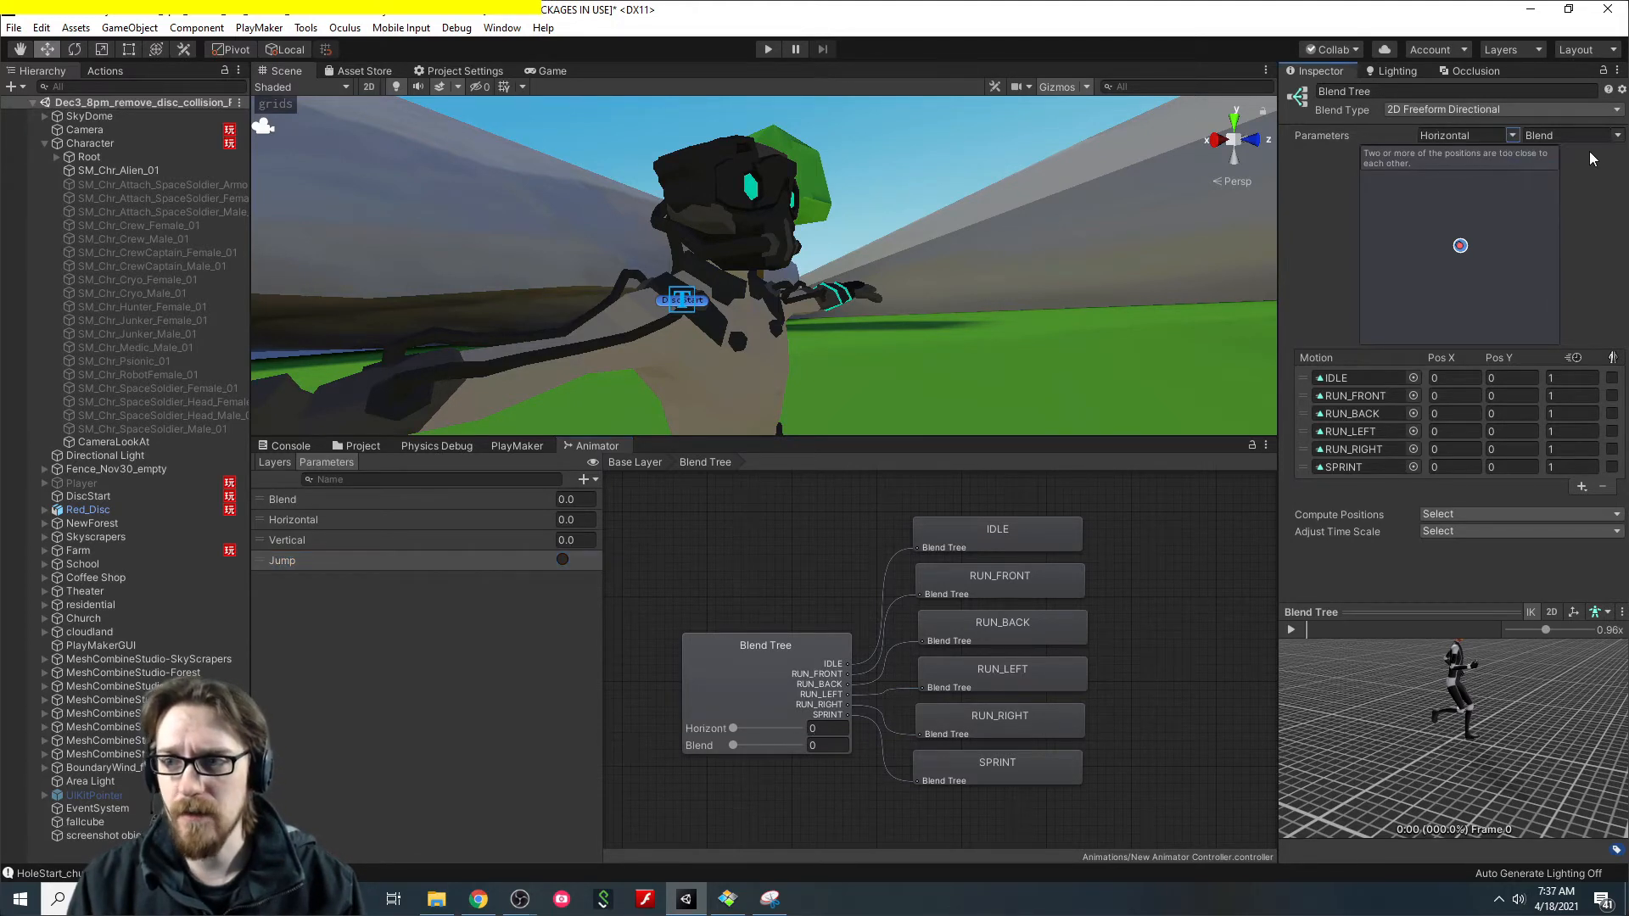
pyautogui.click(1617, 135)
pyautogui.click(1553, 188)
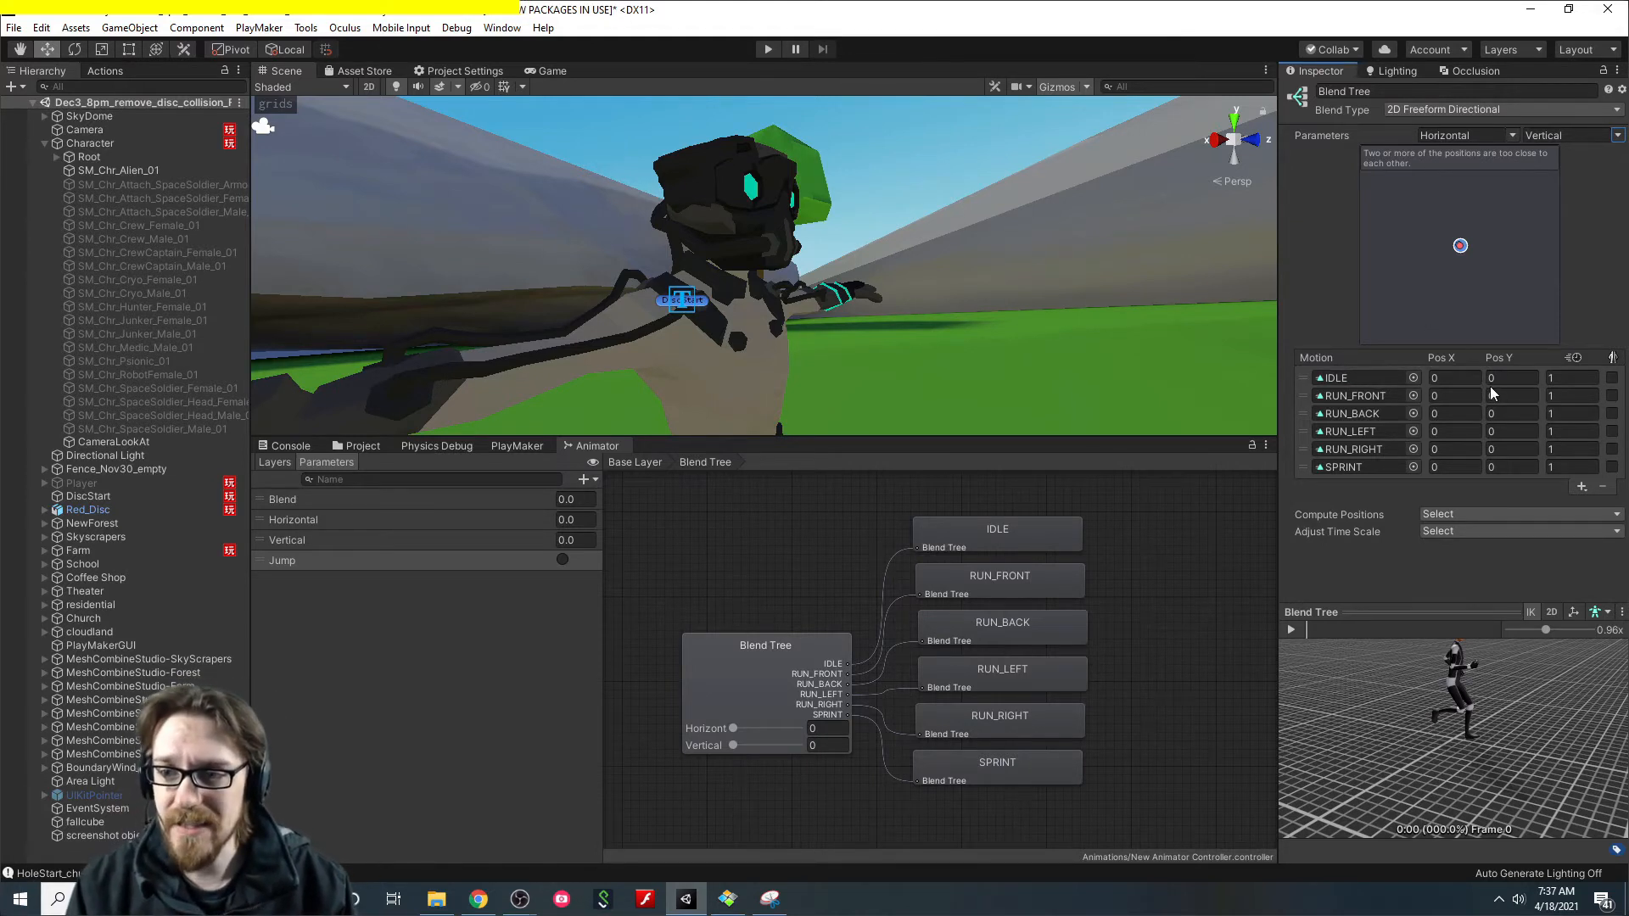
pyautogui.click(1452, 397)
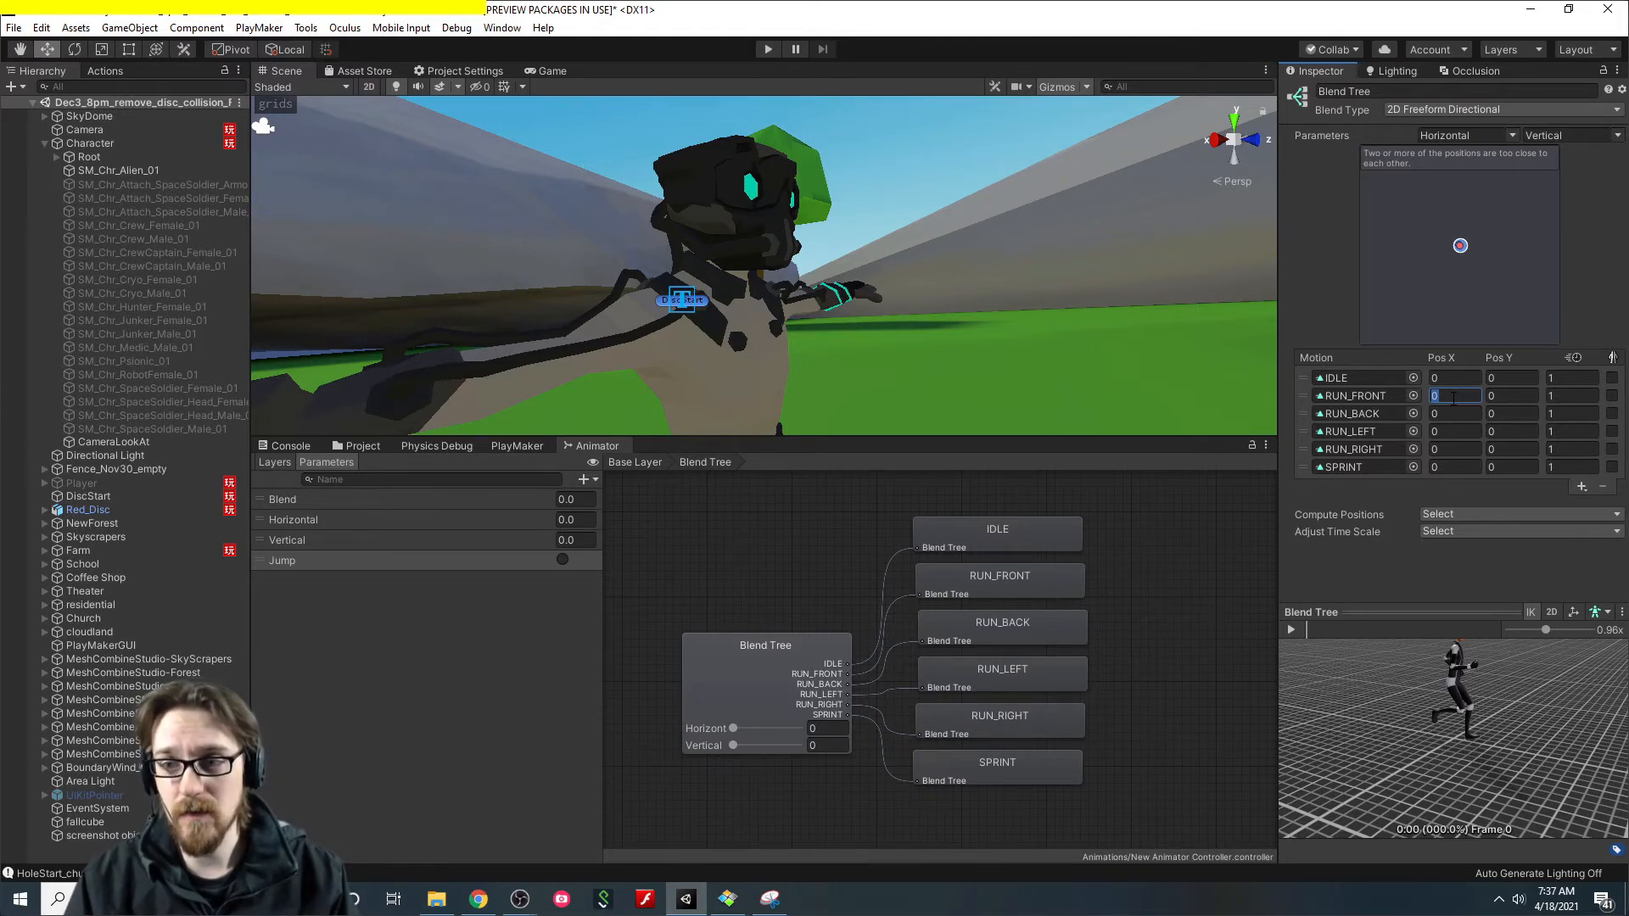
pyautogui.write('2')
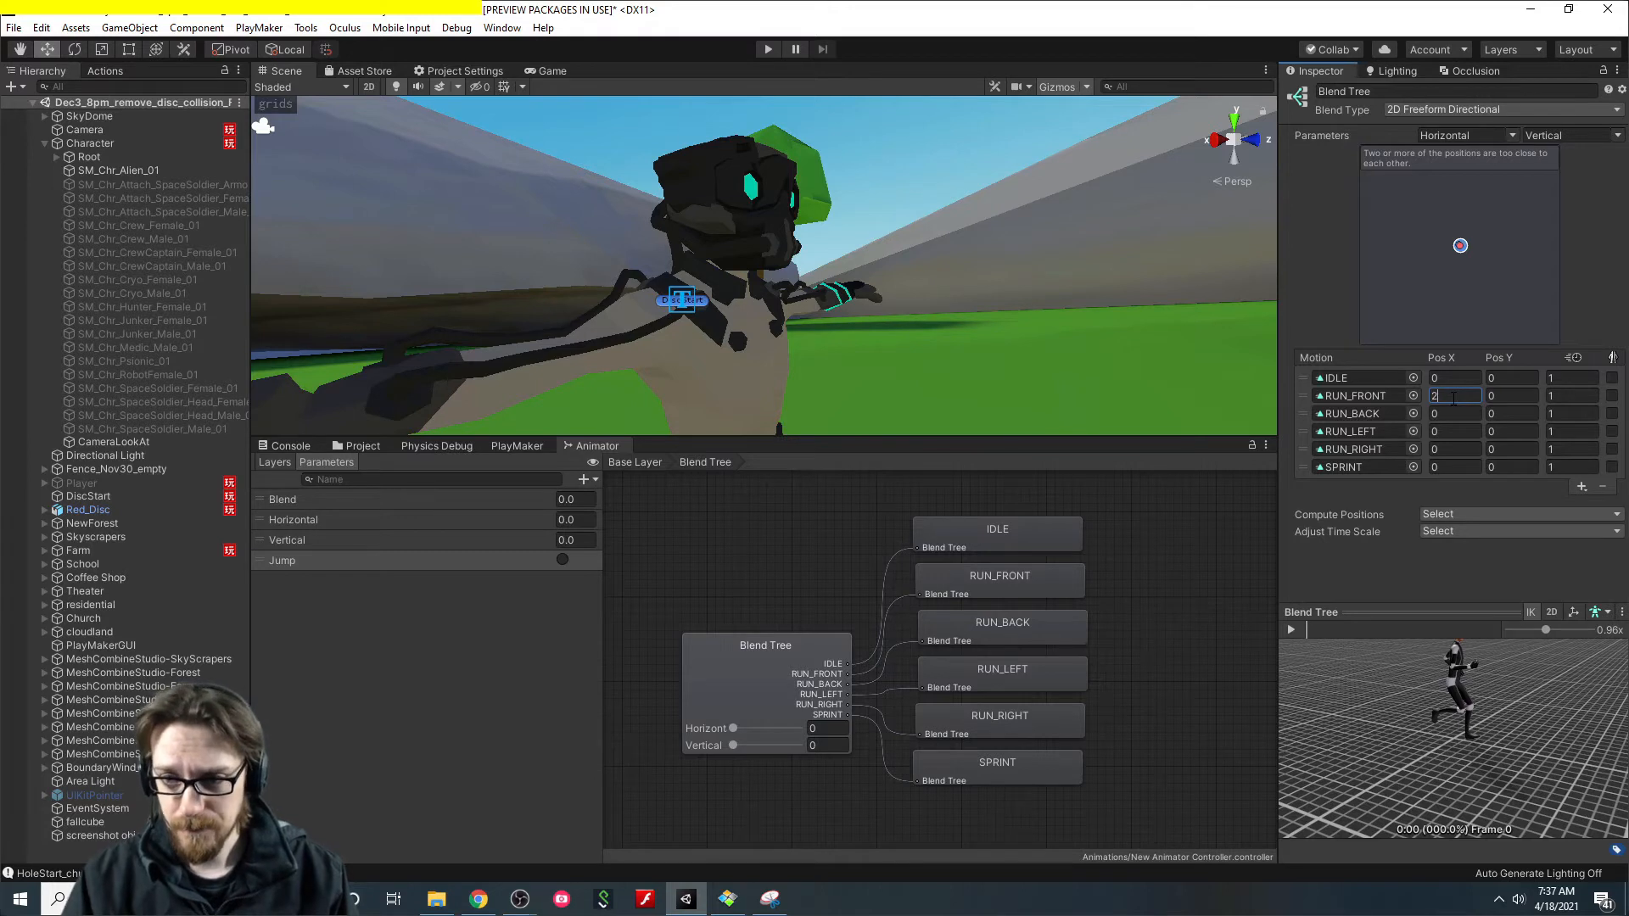
pyautogui.click(1447, 414)
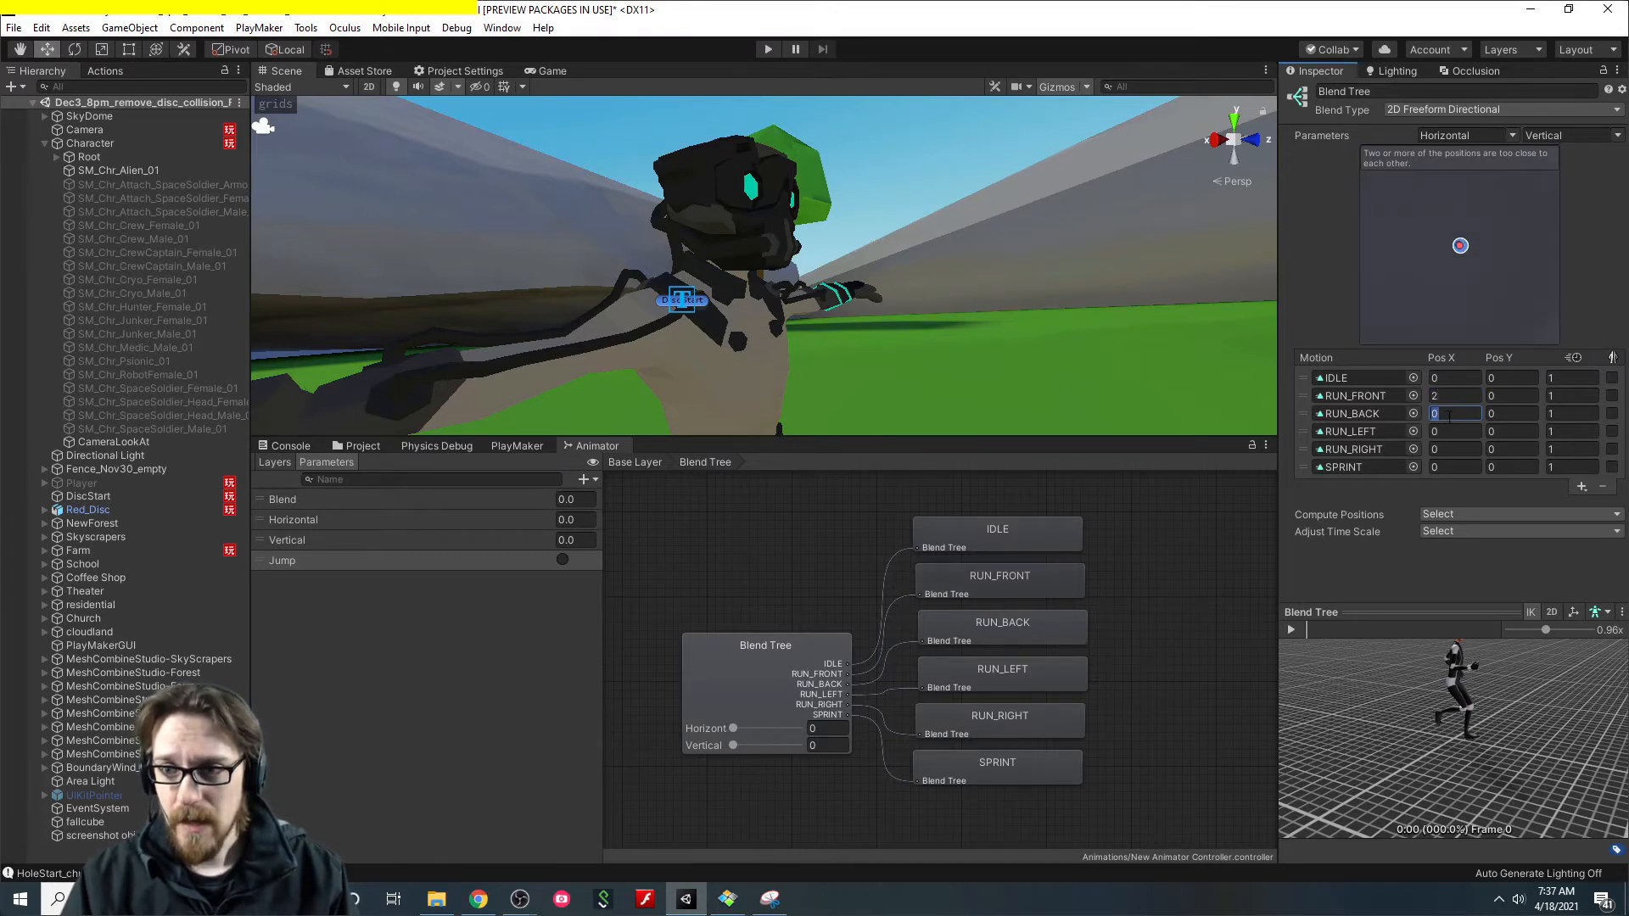
pyautogui.write('-2')
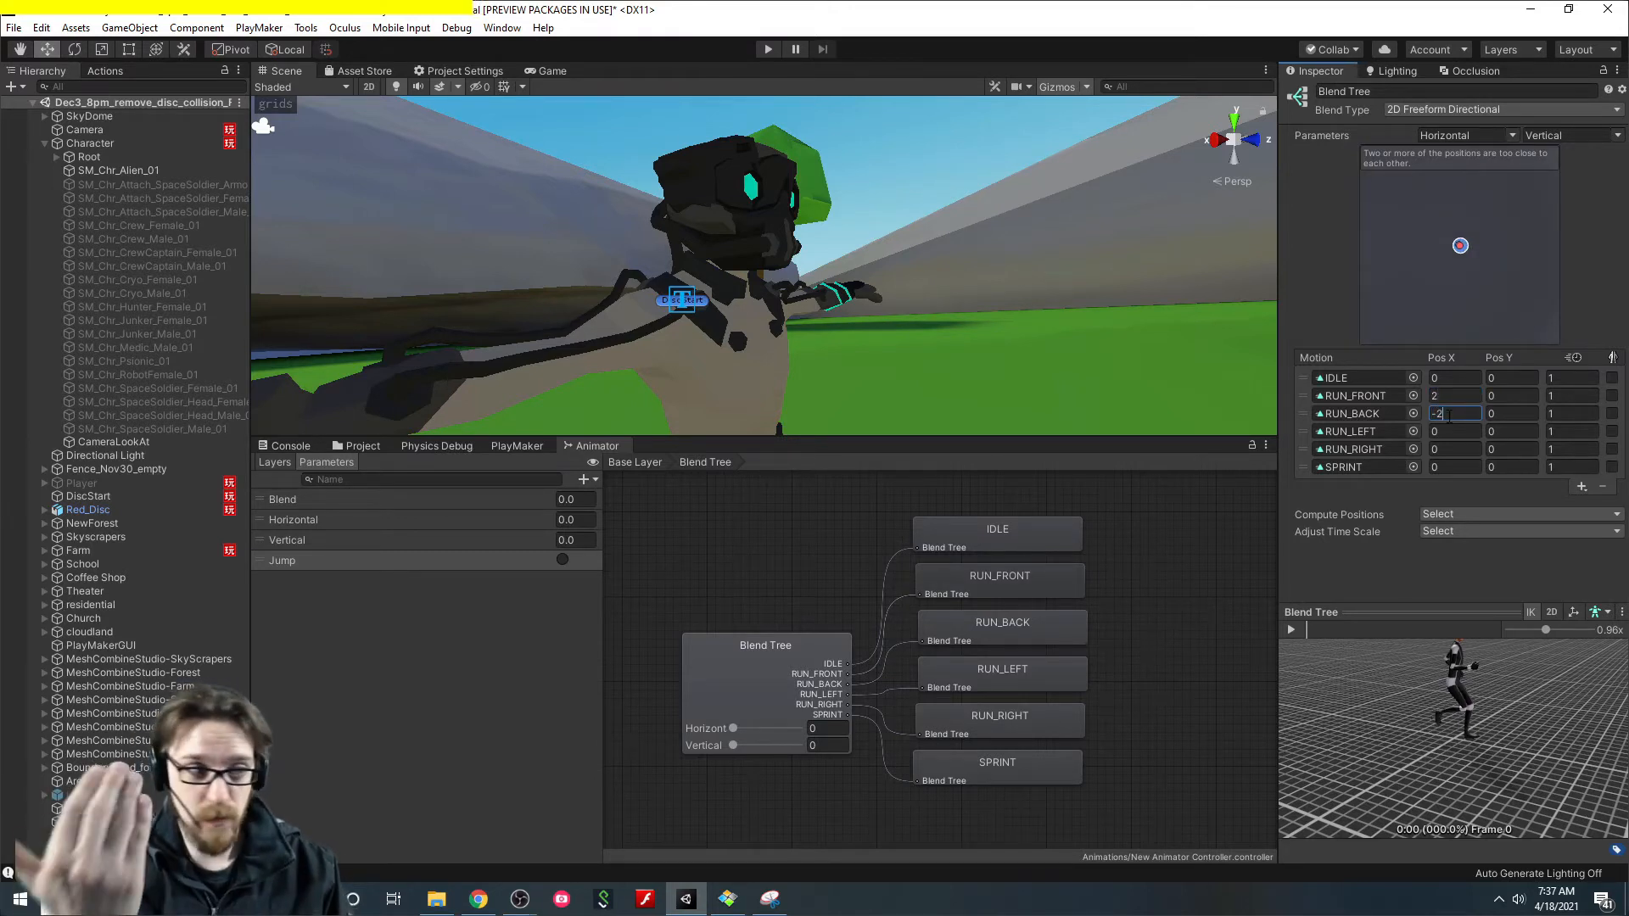
pyautogui.click(1447, 433)
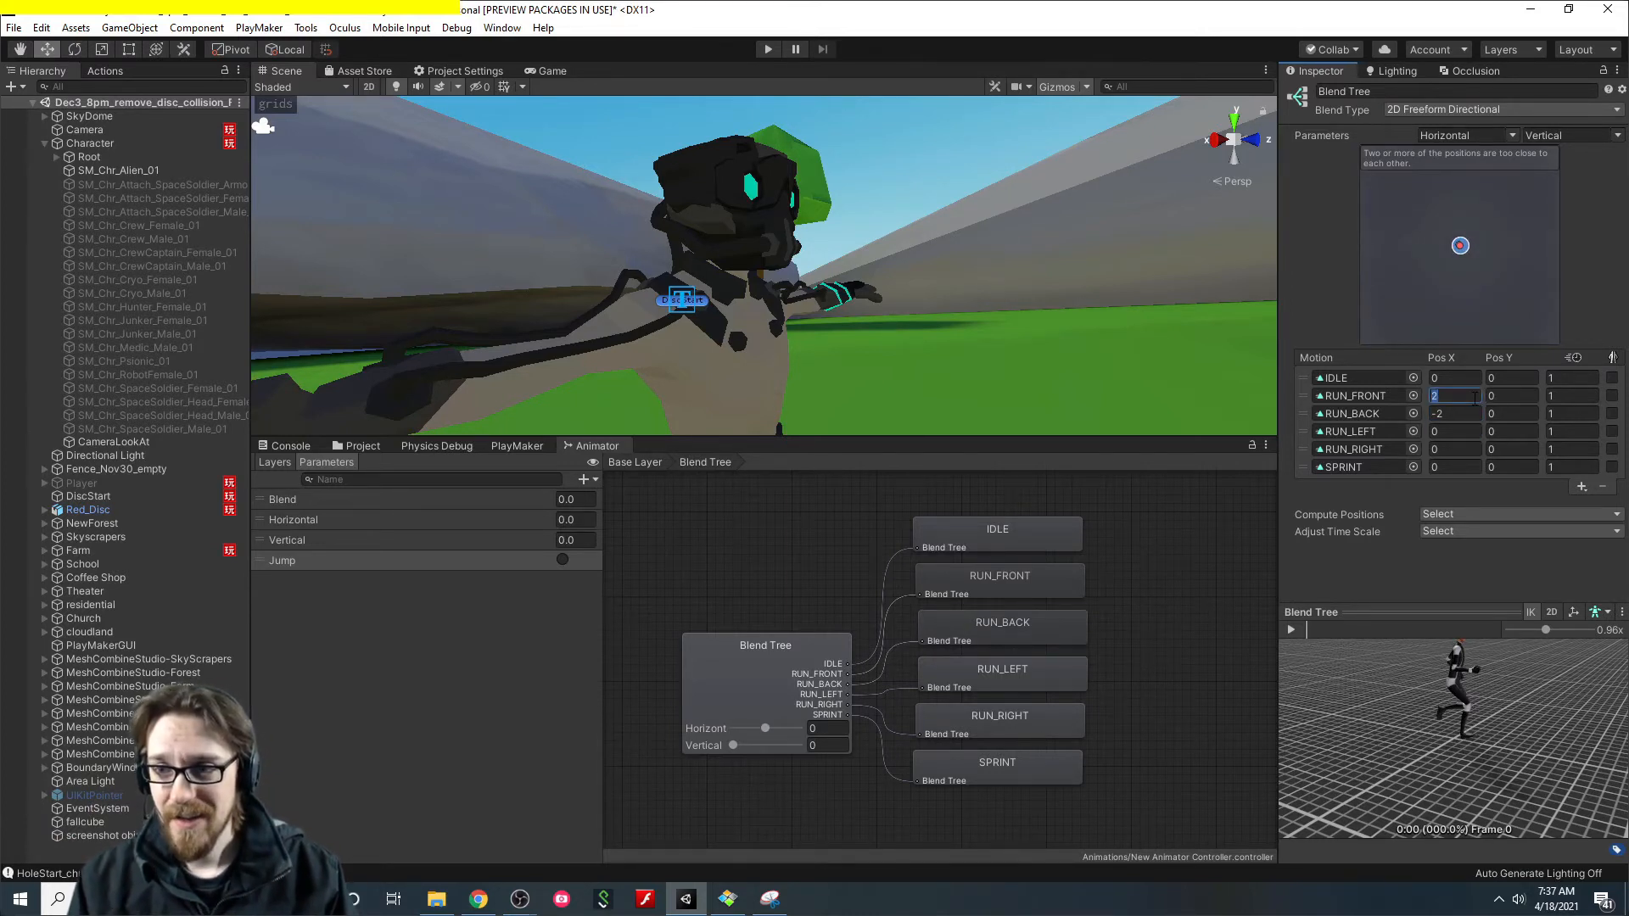
pyautogui.write('2')
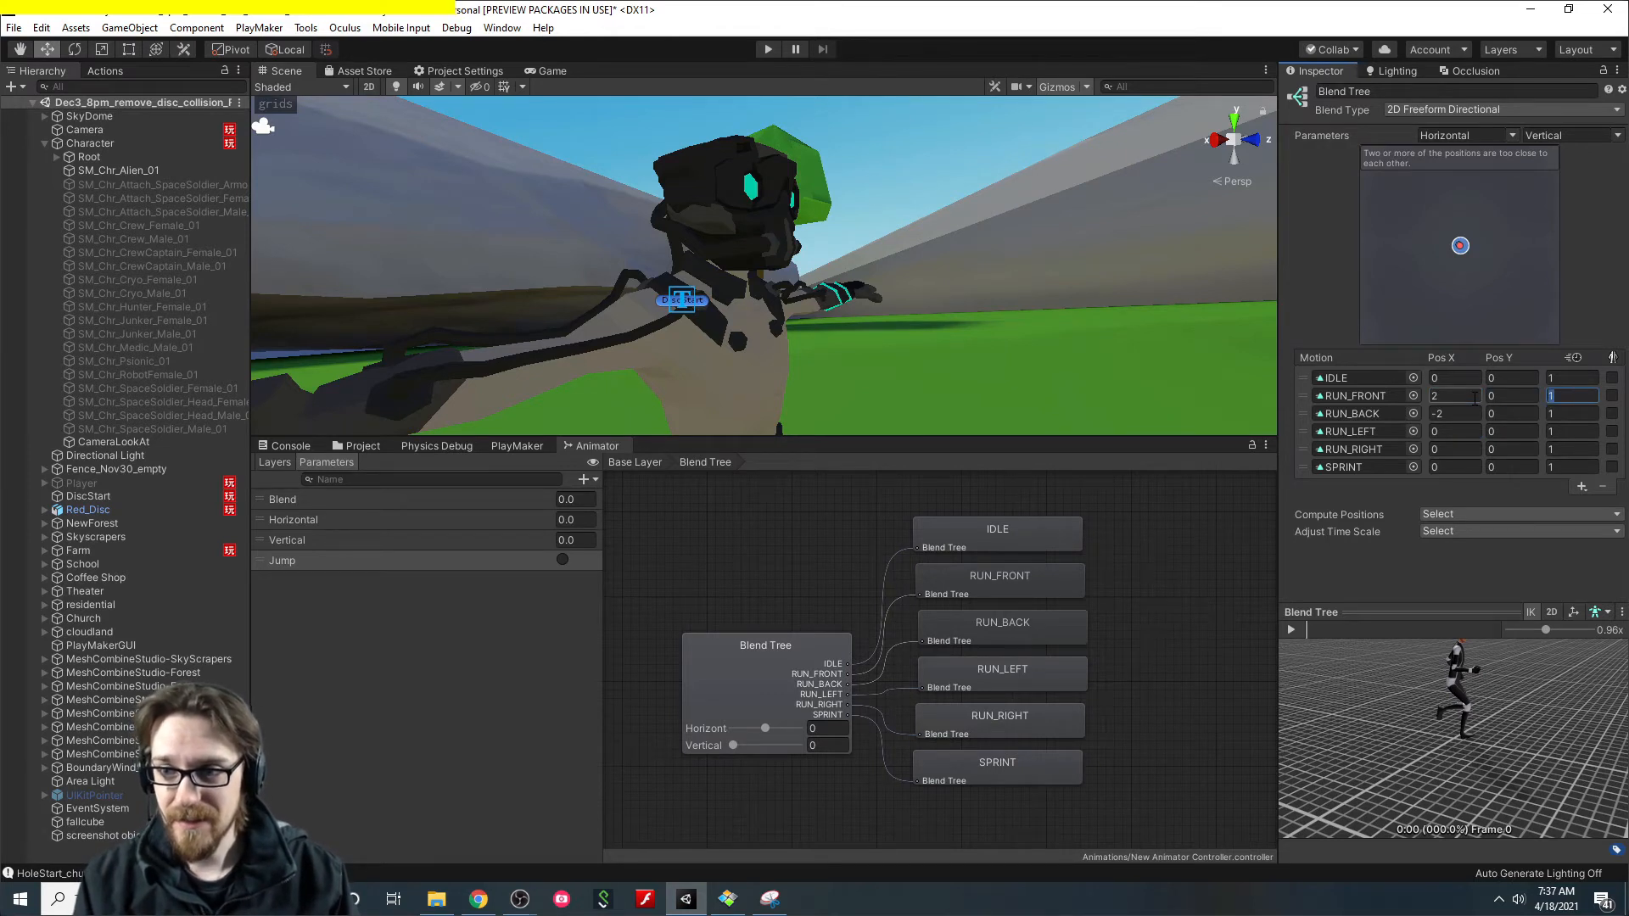
pyautogui.click(1465, 413)
pyautogui.write('0')
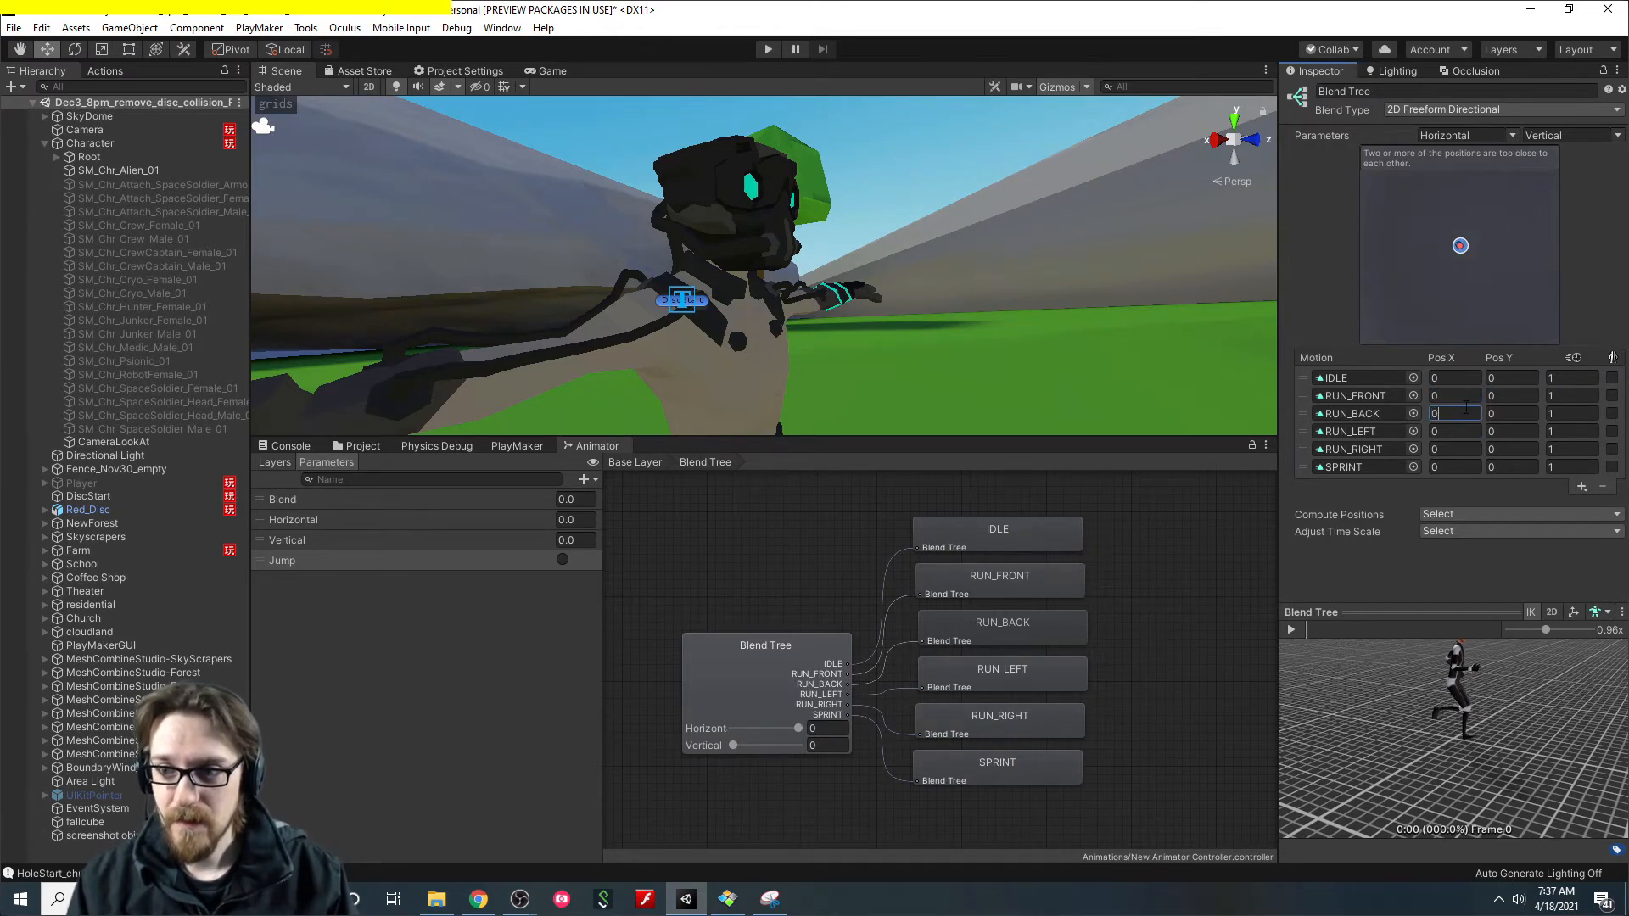
# Set the blend tree's Pos Y to 2 for RUN_FRONT and -2 for RUN_BACK.
pyautogui.click(1525, 397)
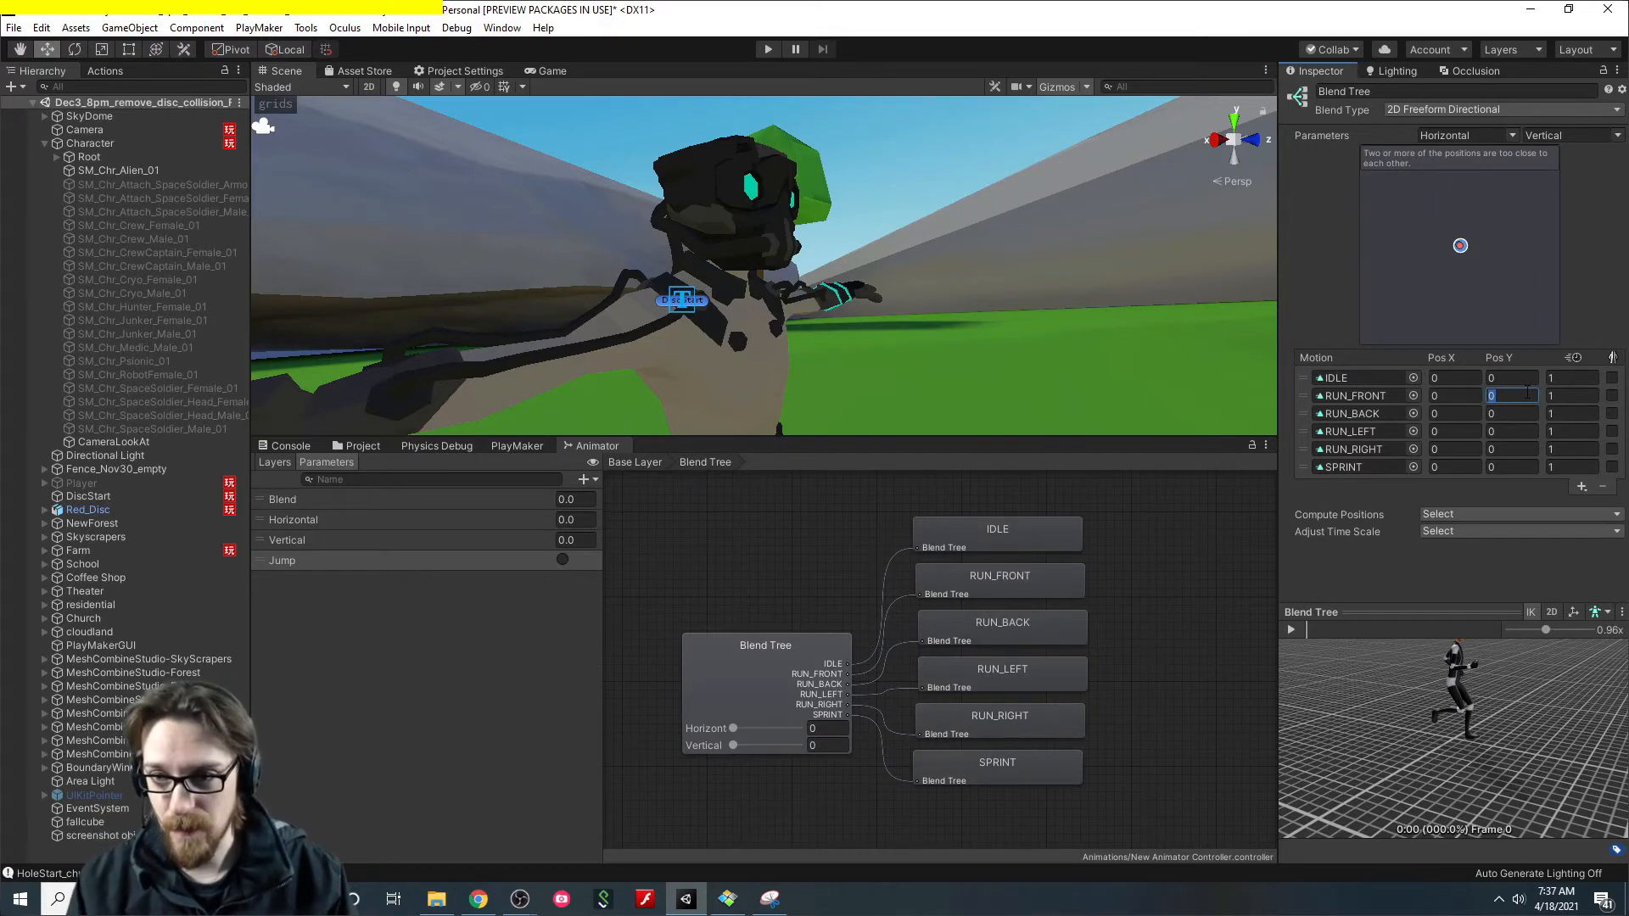
pyautogui.write('2')
pyautogui.click(1521, 412)
pyautogui.write('-')
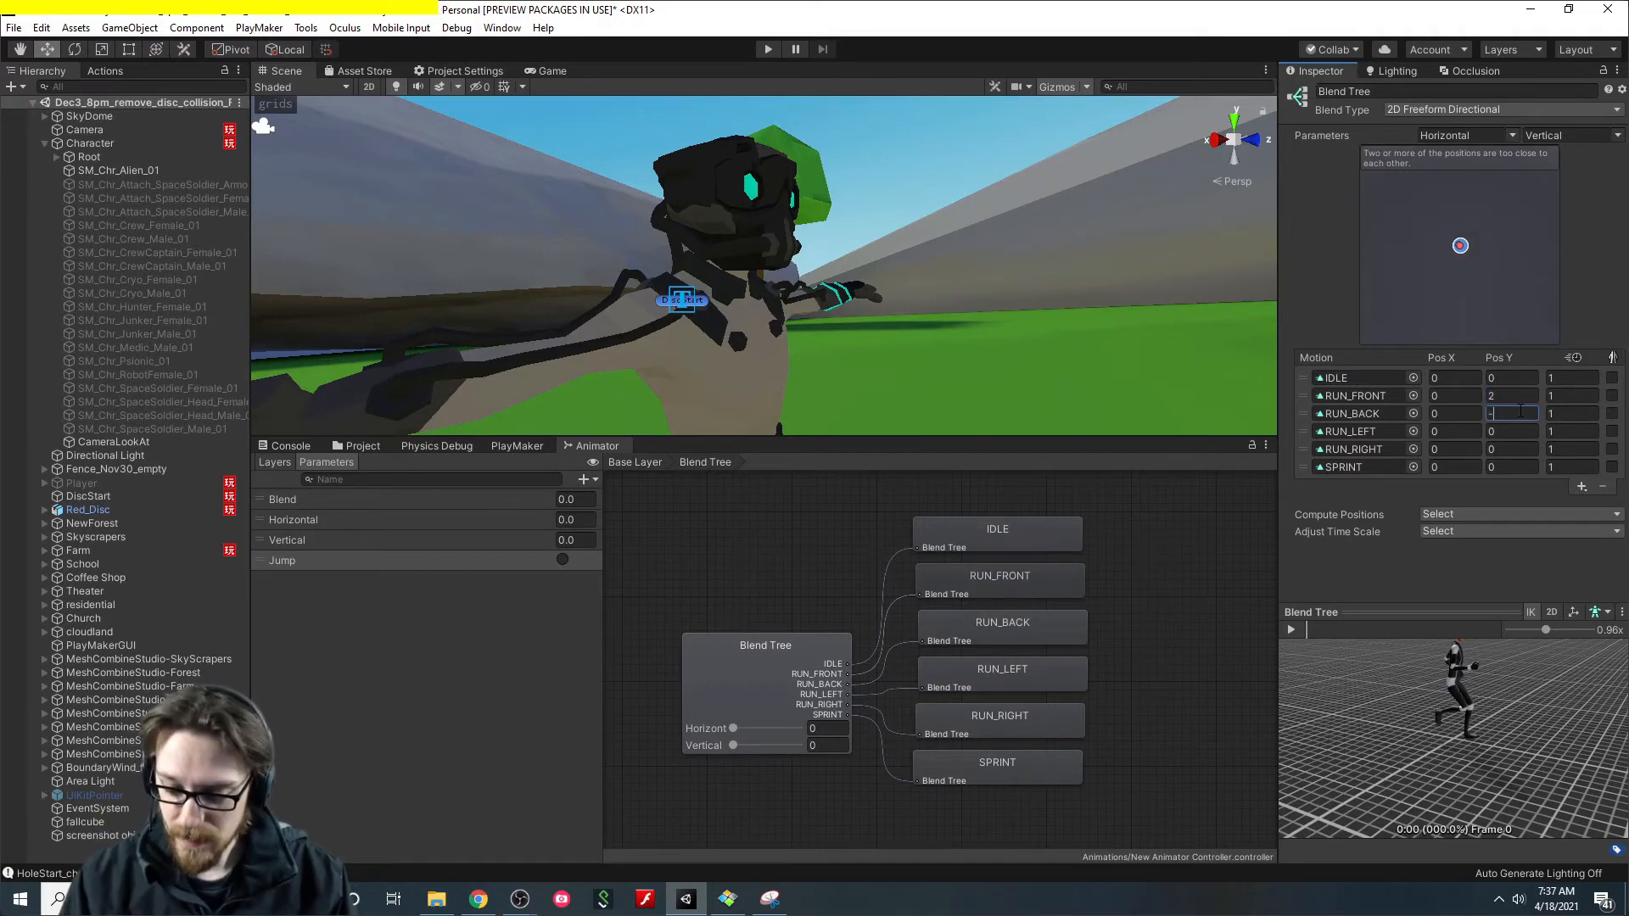
pyautogui.write('2')
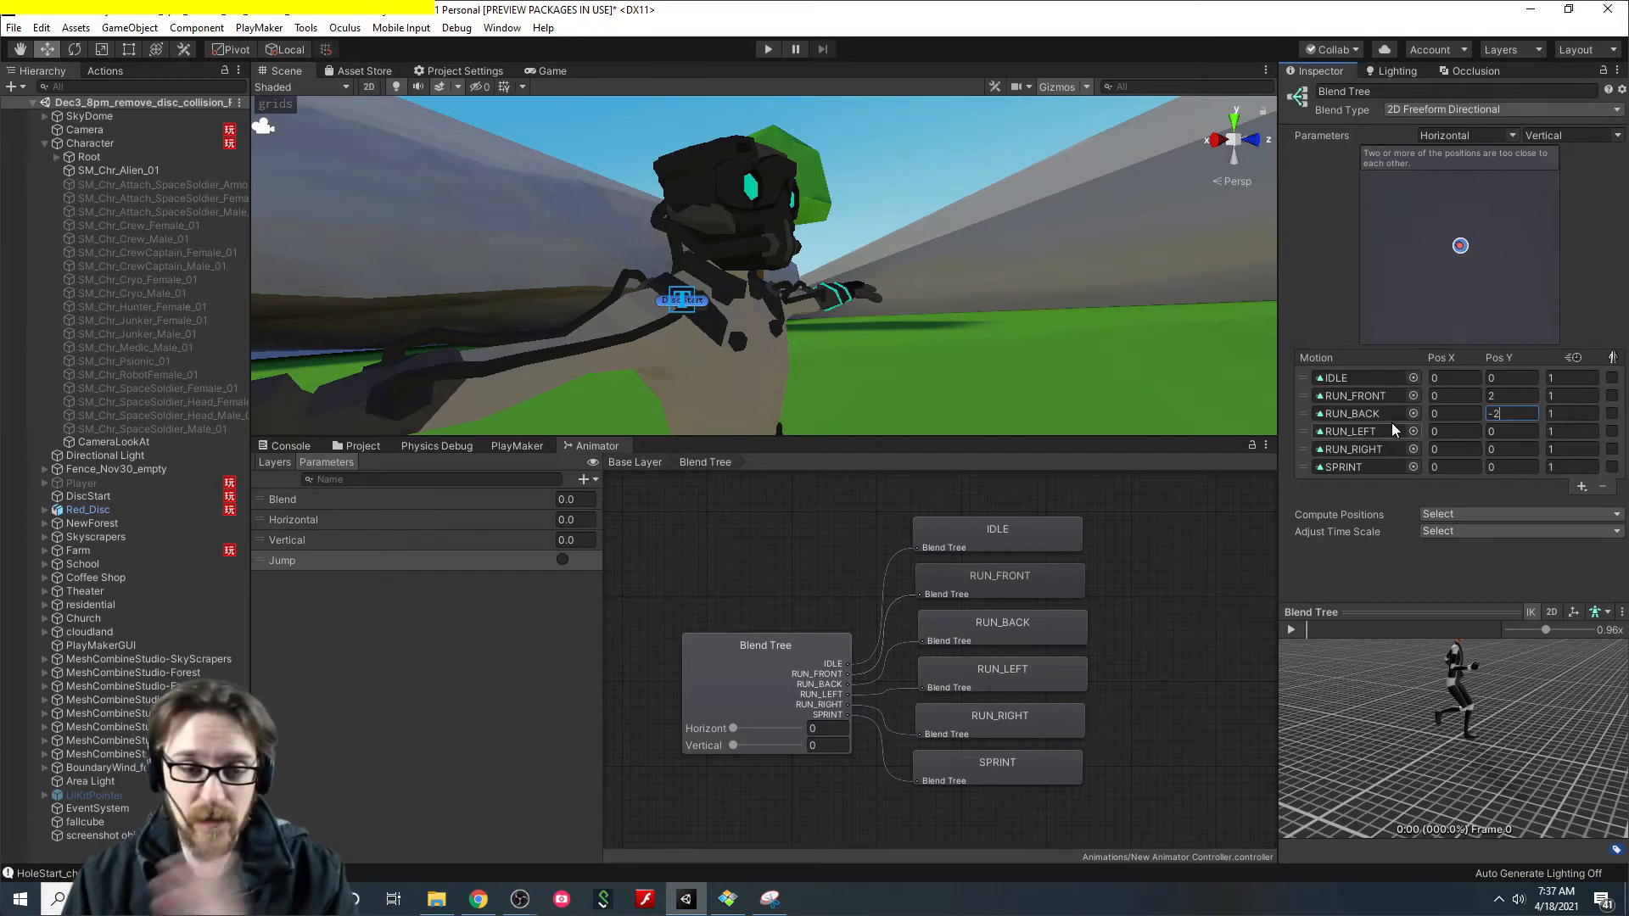
# Set the blend tree's Pos X to -2 for RUN_LEFT and 2 for RUN_RIGHT.
pyautogui.click(1456, 432)
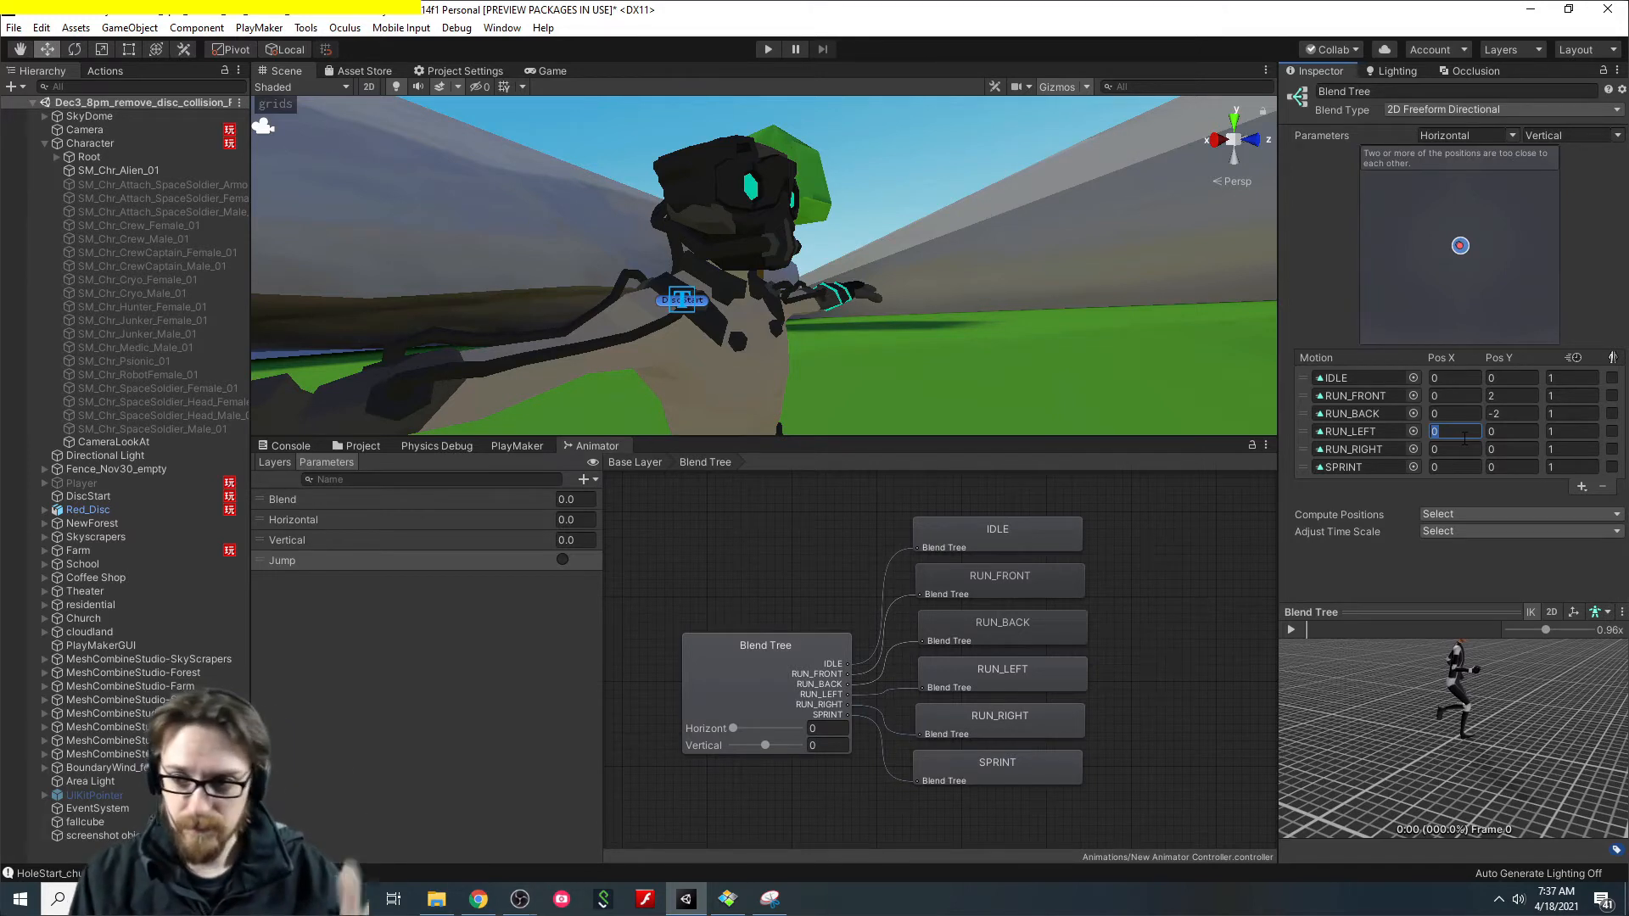
pyautogui.write('-2')
pyautogui.click(1446, 450)
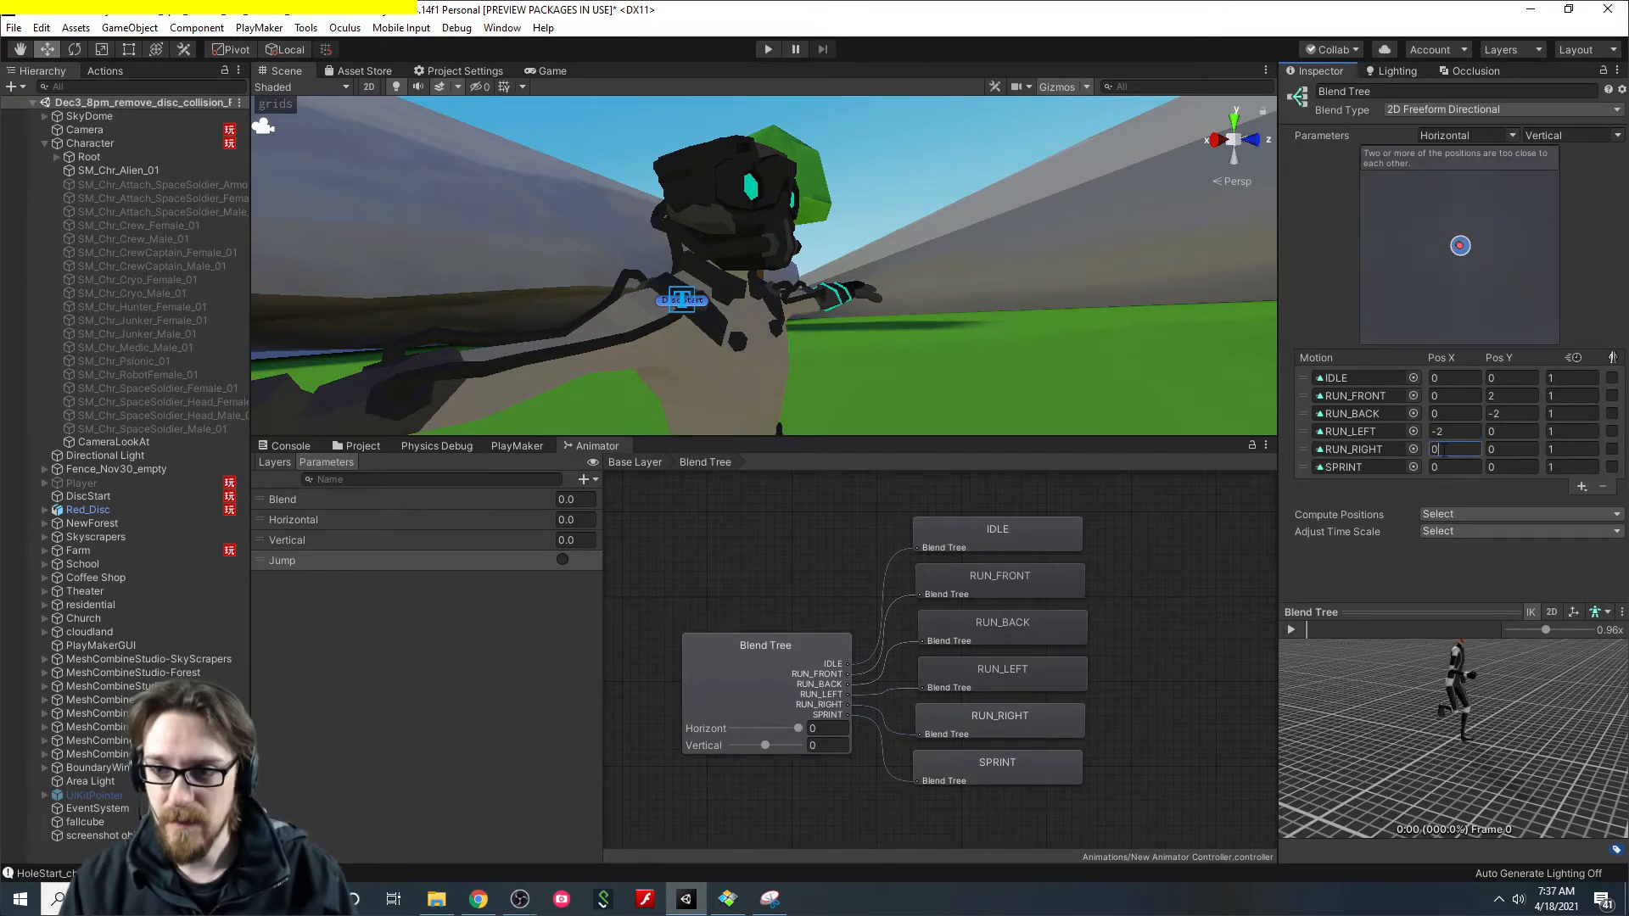
pyautogui.write('2')
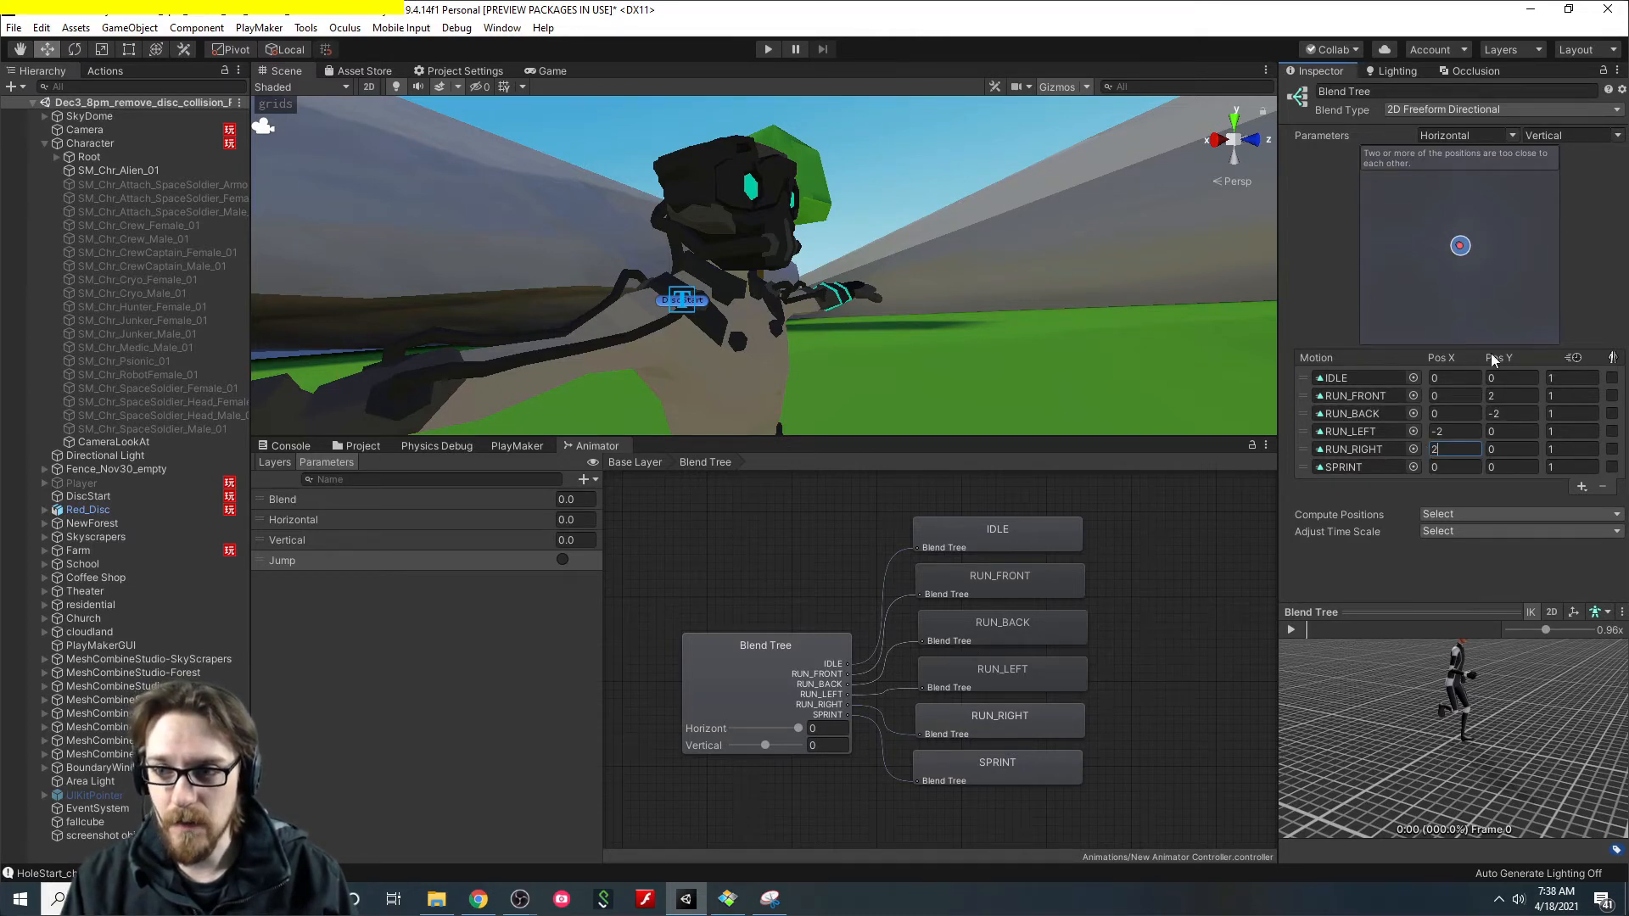
# Try to set SPRINT's Pos Y to 4, and switch the blend type to 2D Simple Directional and back to 2D Freeform Directional.
pyautogui.click(1529, 468)
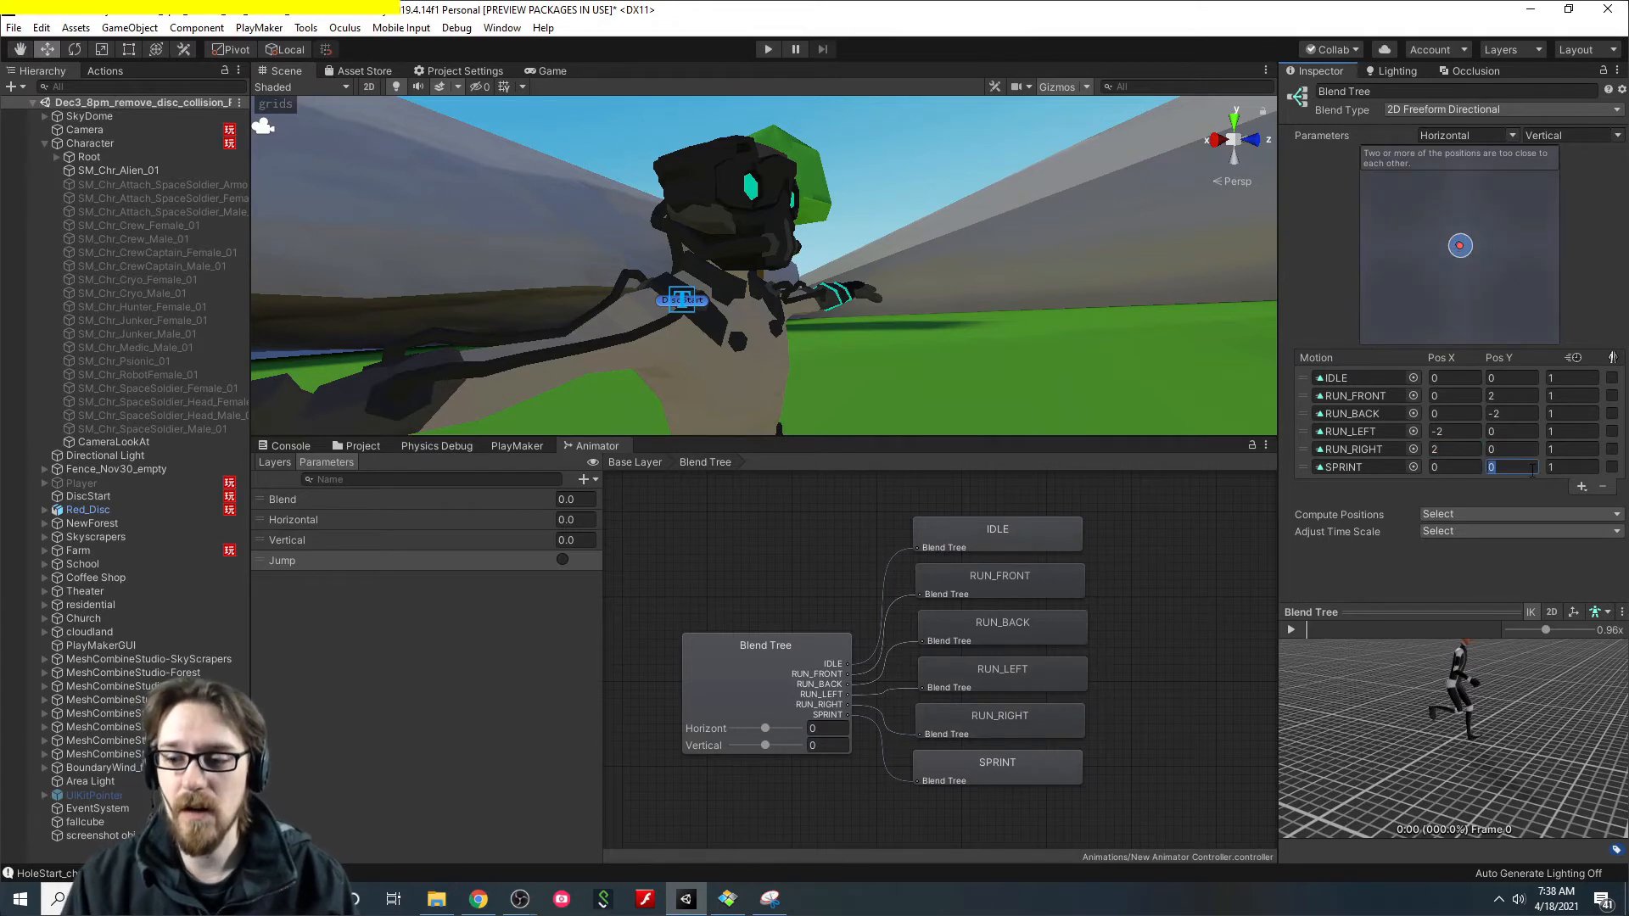
pyautogui.write('4')
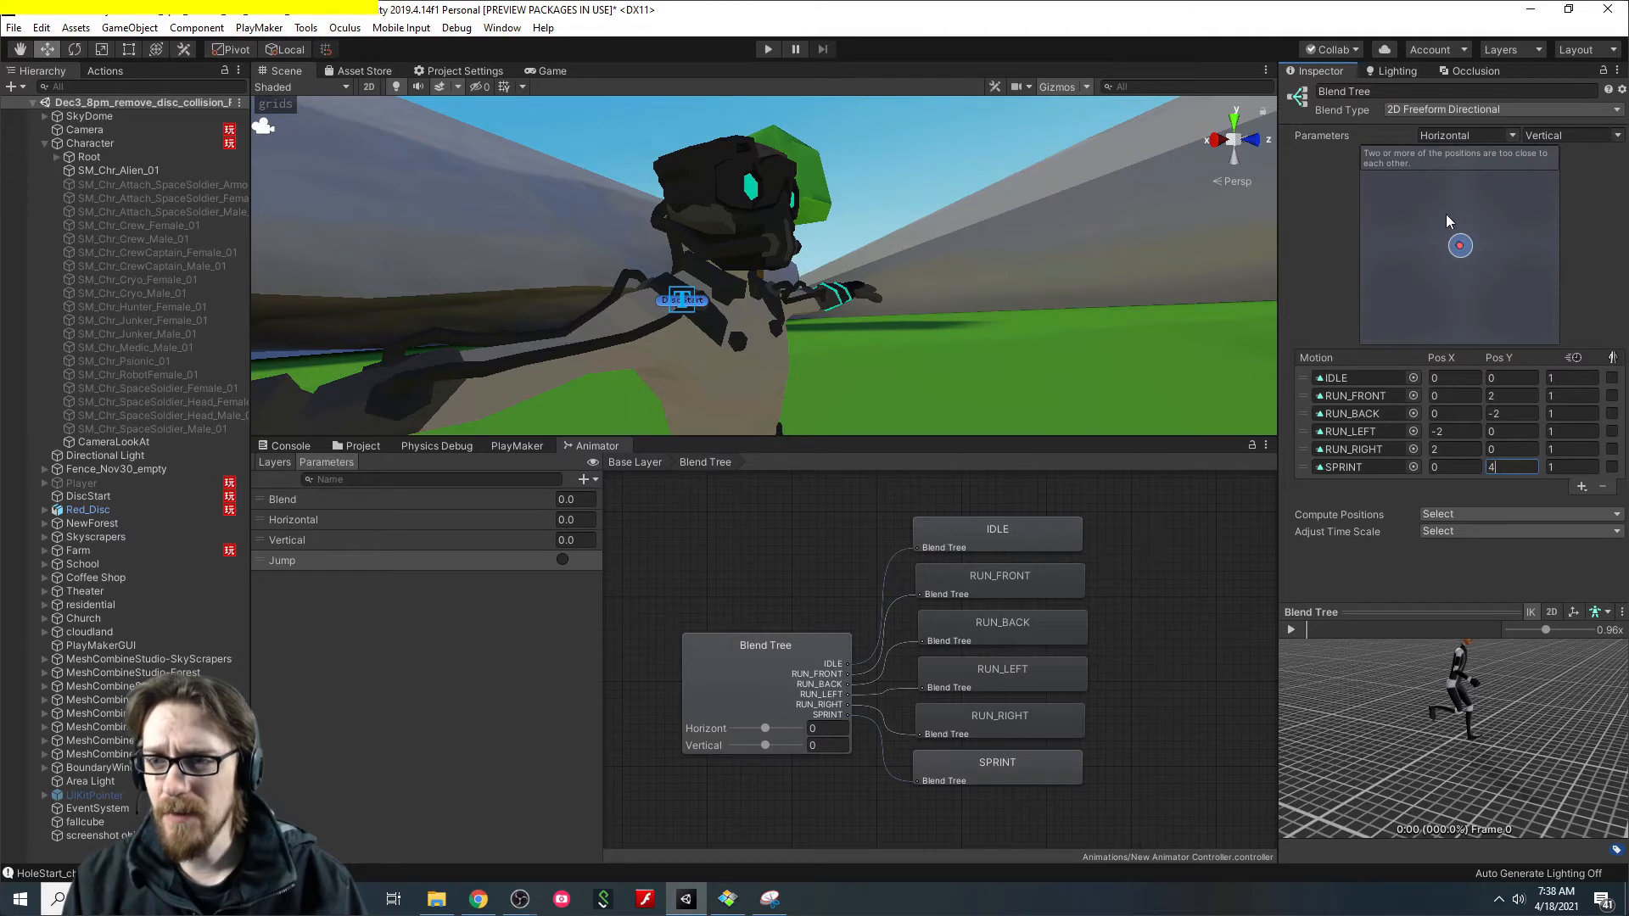
pyautogui.click(1474, 111)
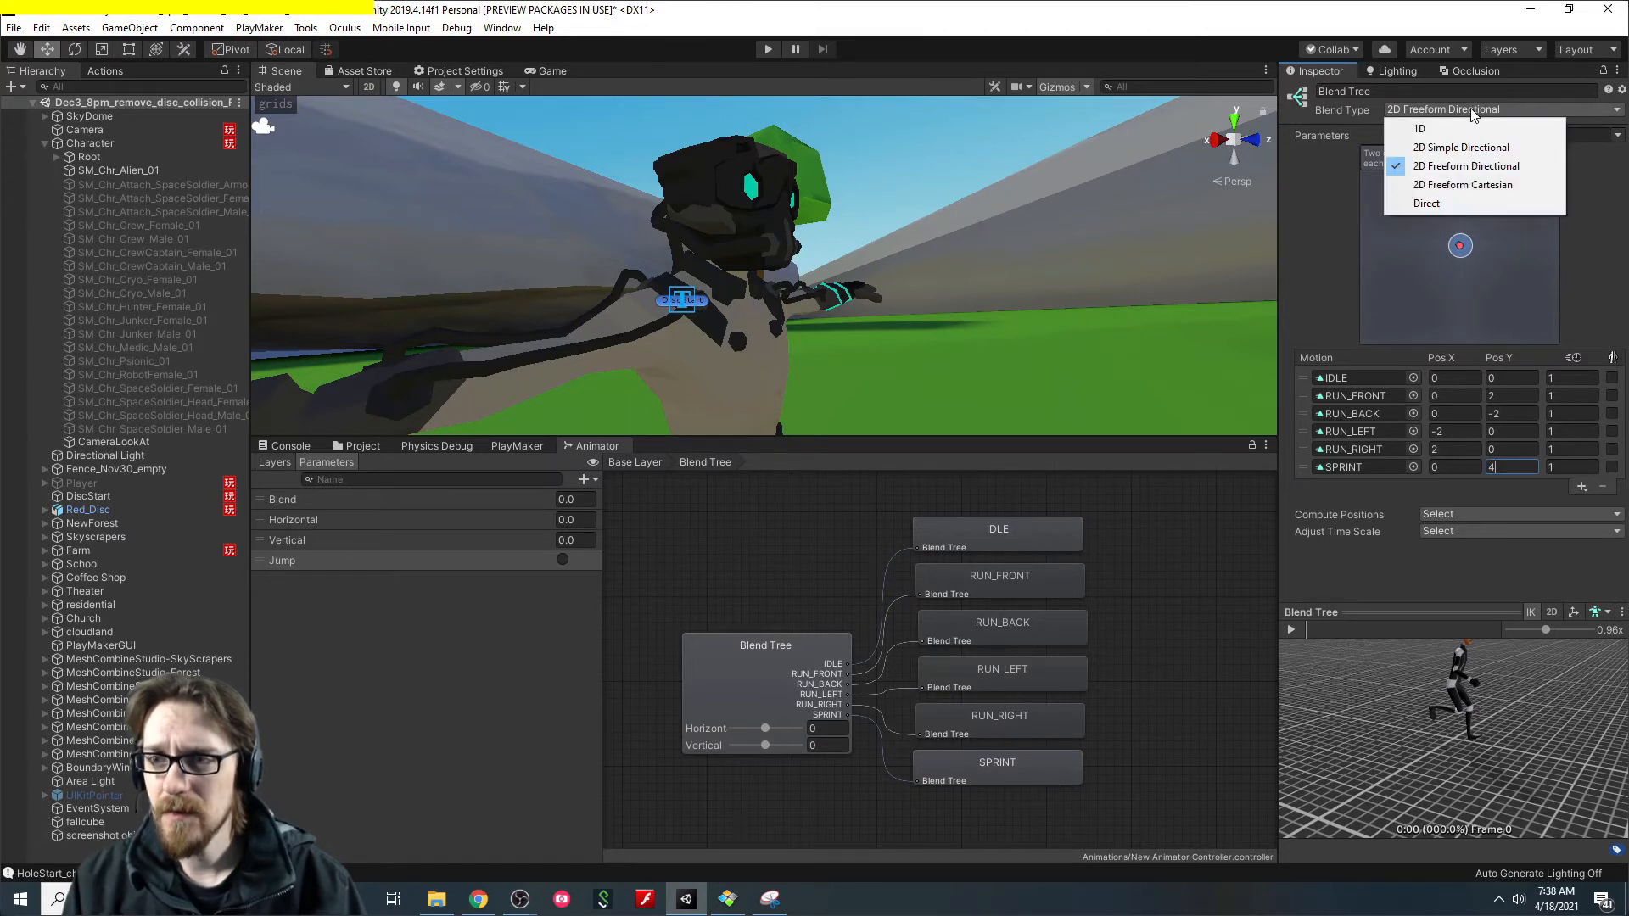
pyautogui.click(1473, 146)
pyautogui.click(1474, 110)
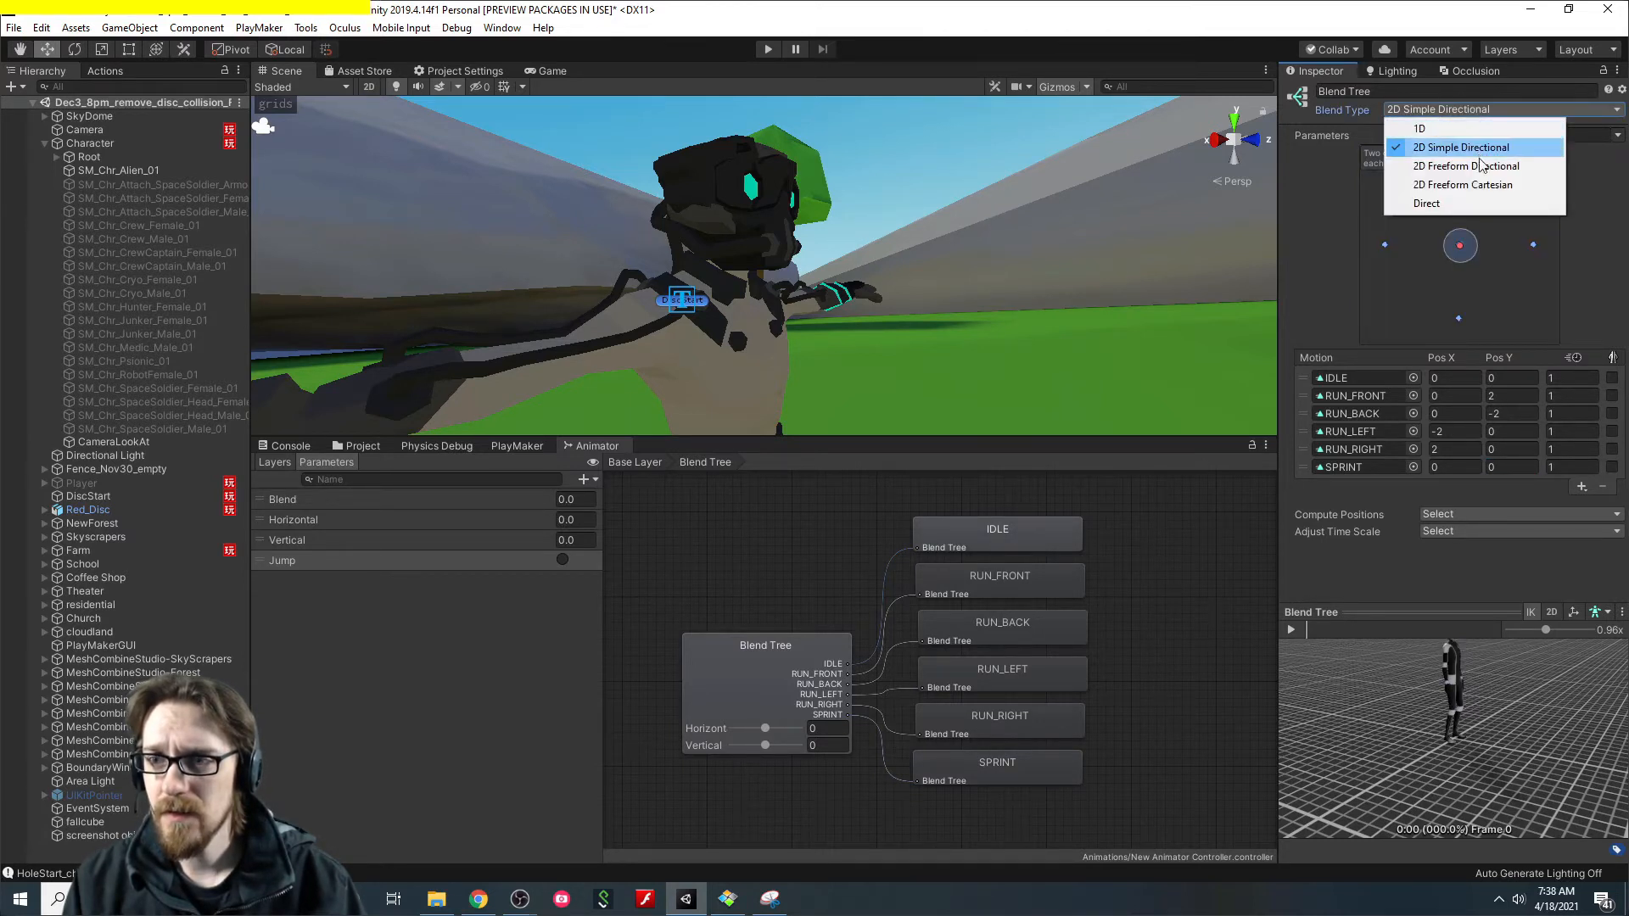
pyautogui.click(1480, 163)
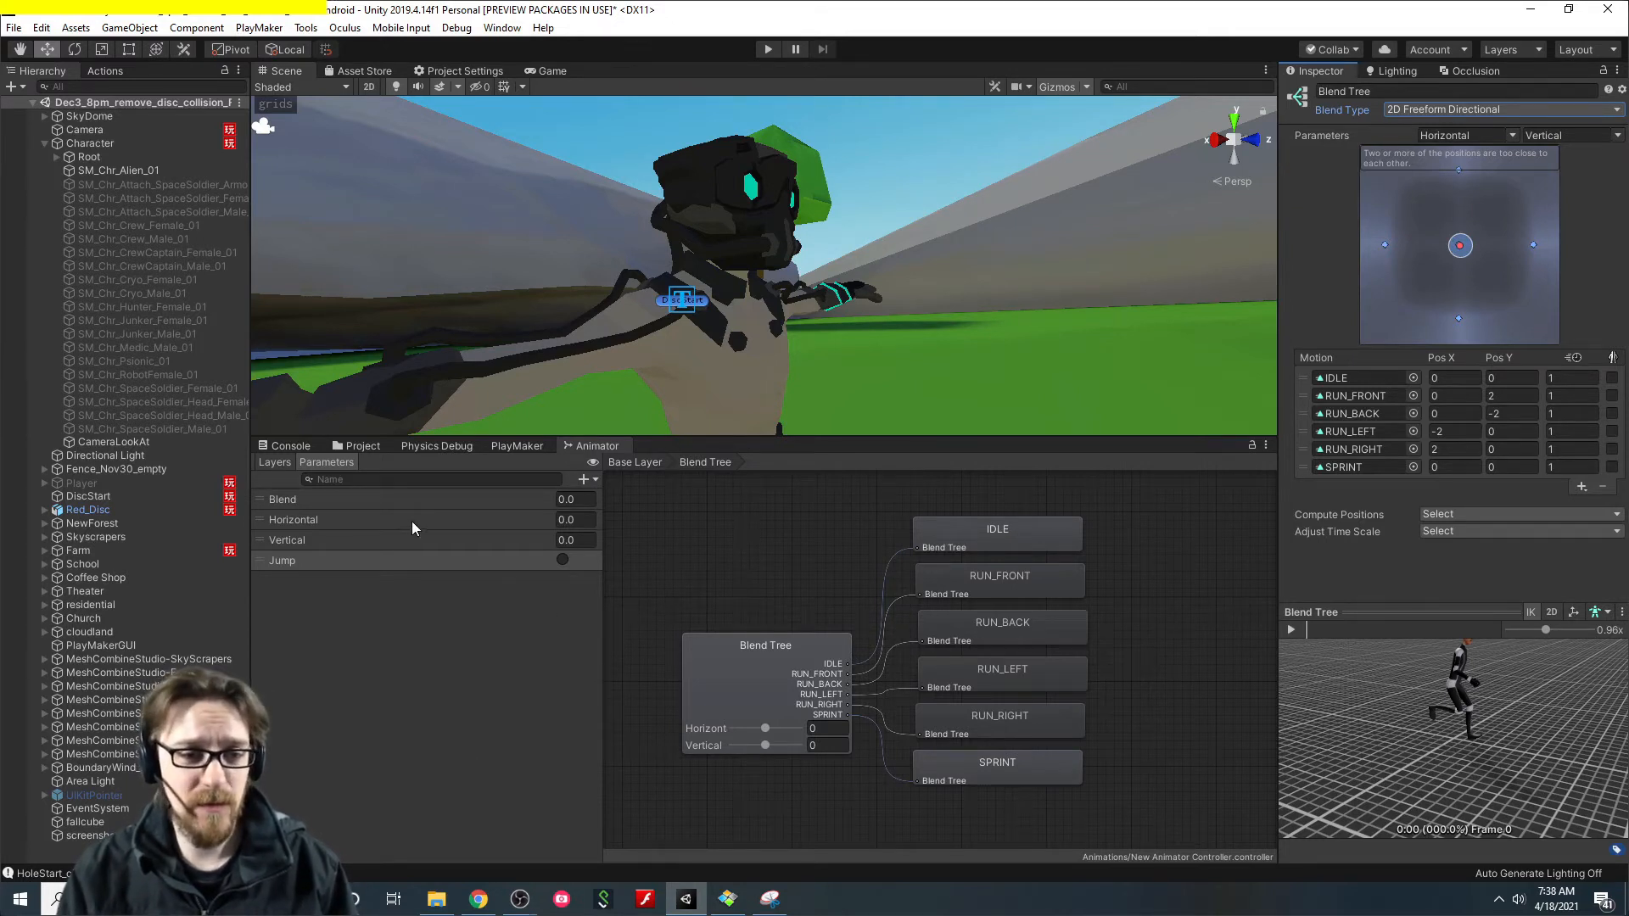
# Add a Set Animator Float action to State 1 of the Character's PlayMaker Movement FSM.
pyautogui.click(511, 447)
pyautogui.click(110, 144)
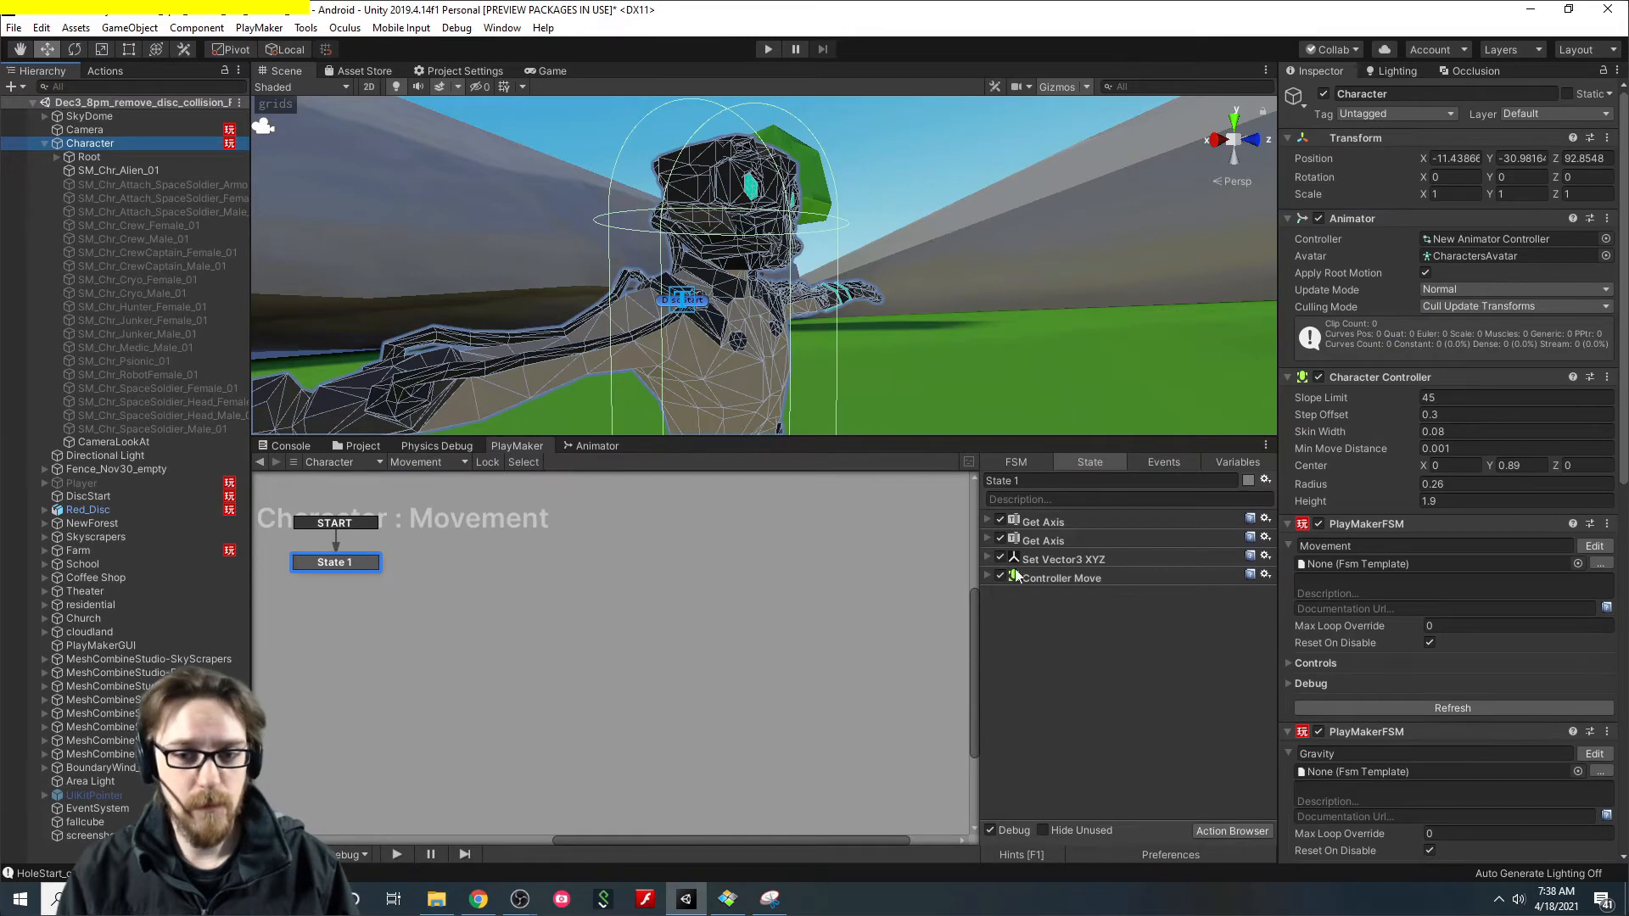
pyautogui.click(1041, 627)
pyautogui.press('`')
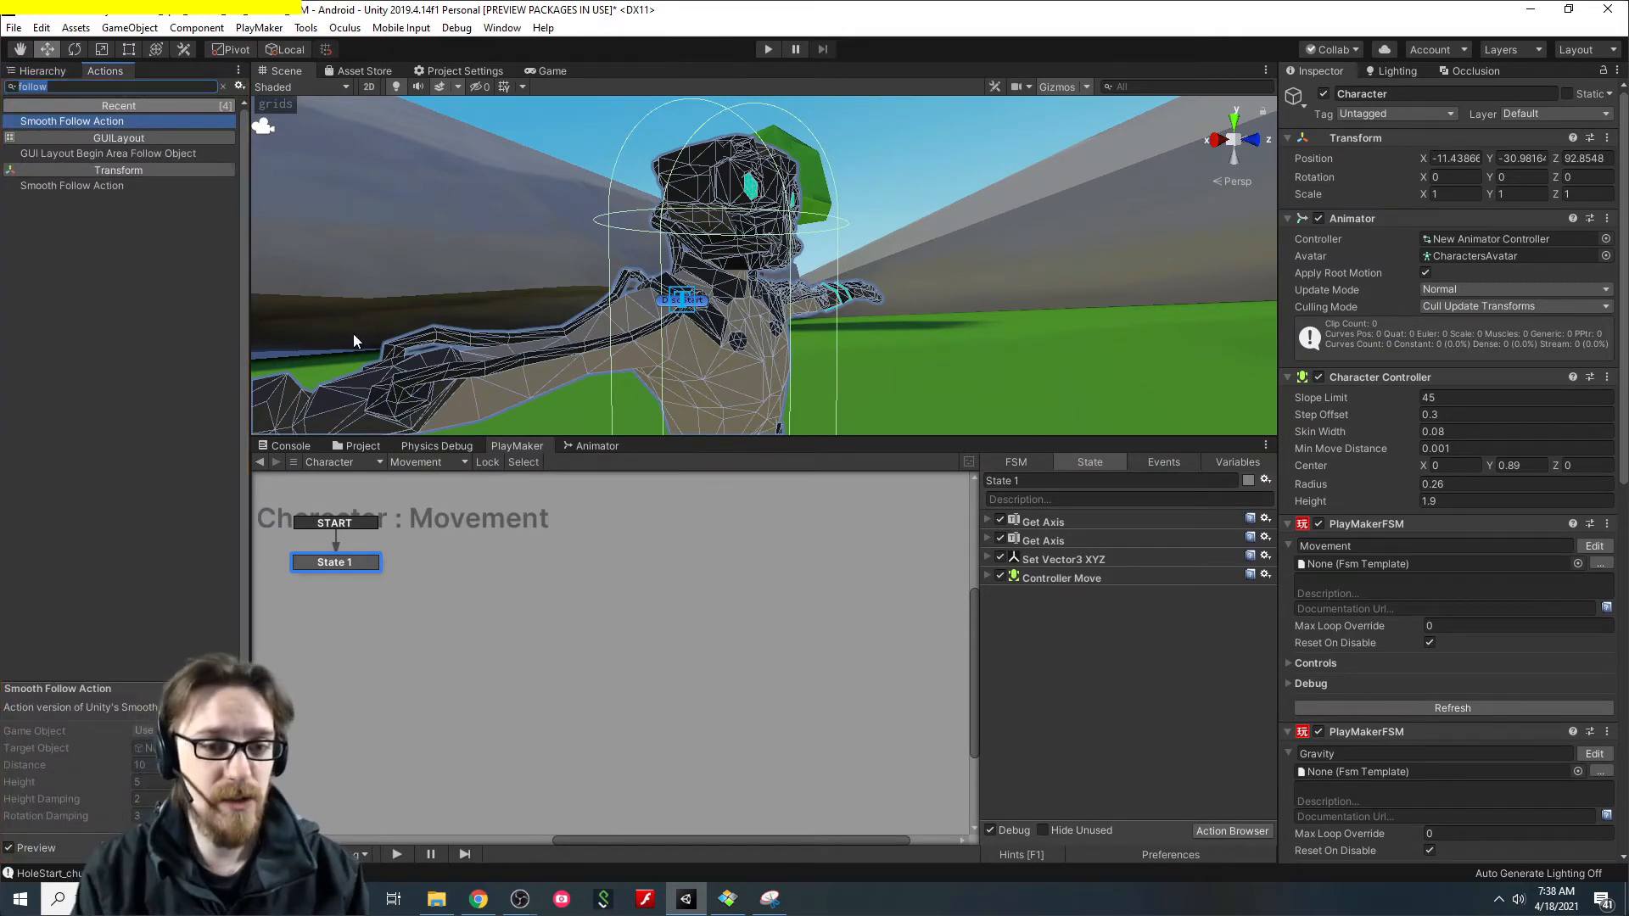
pyautogui.write('set')
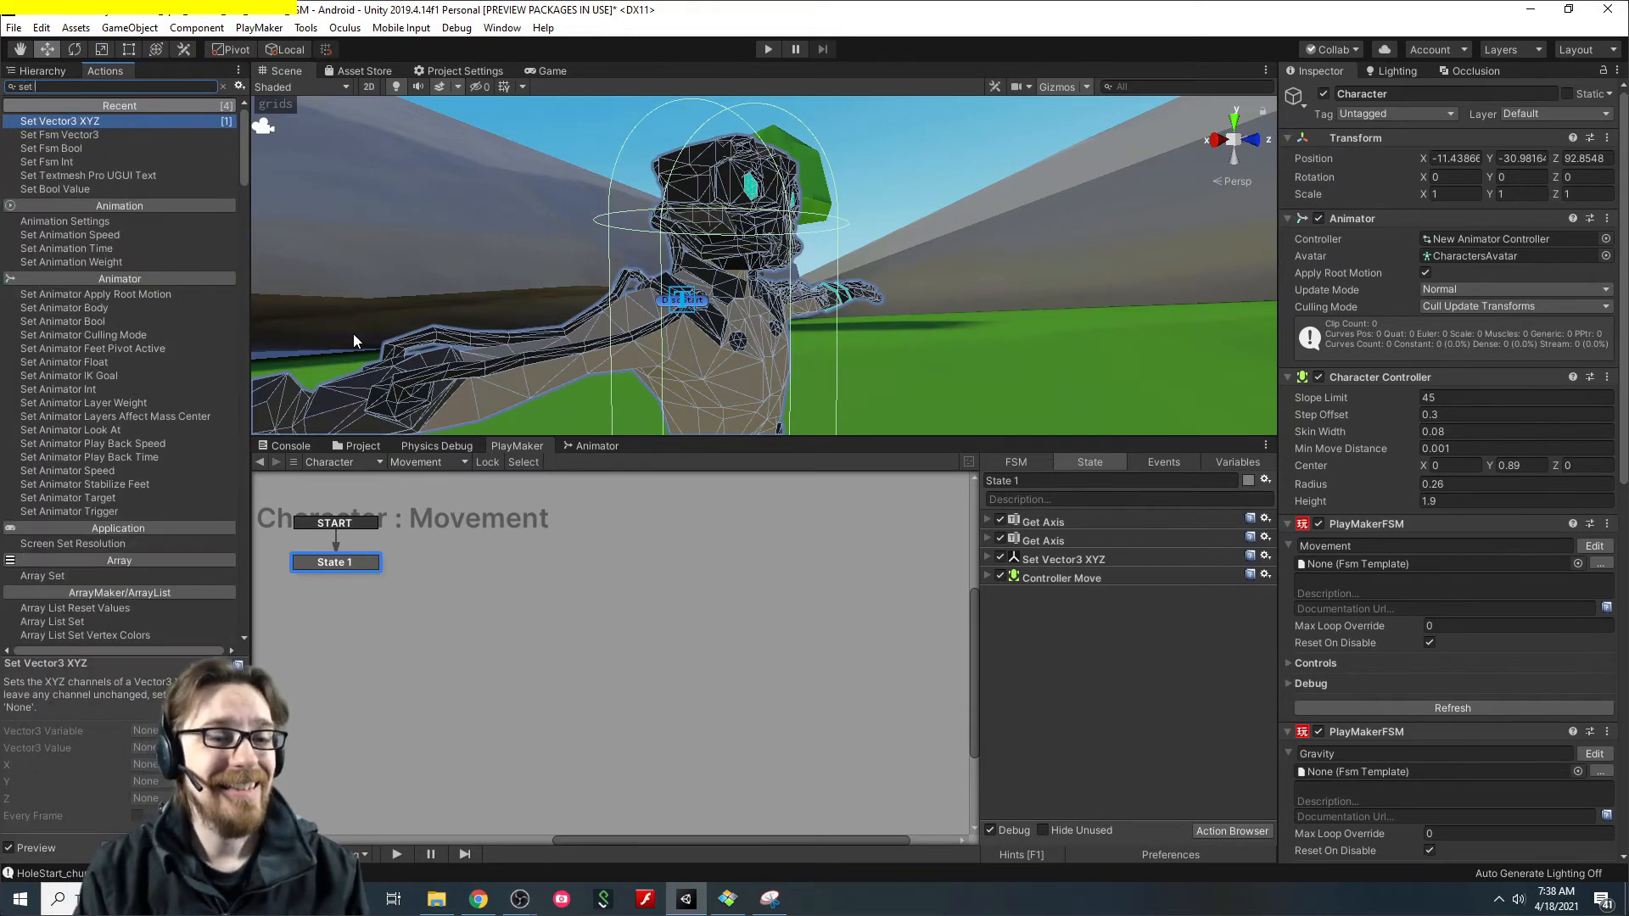
pyautogui.write(' anima')
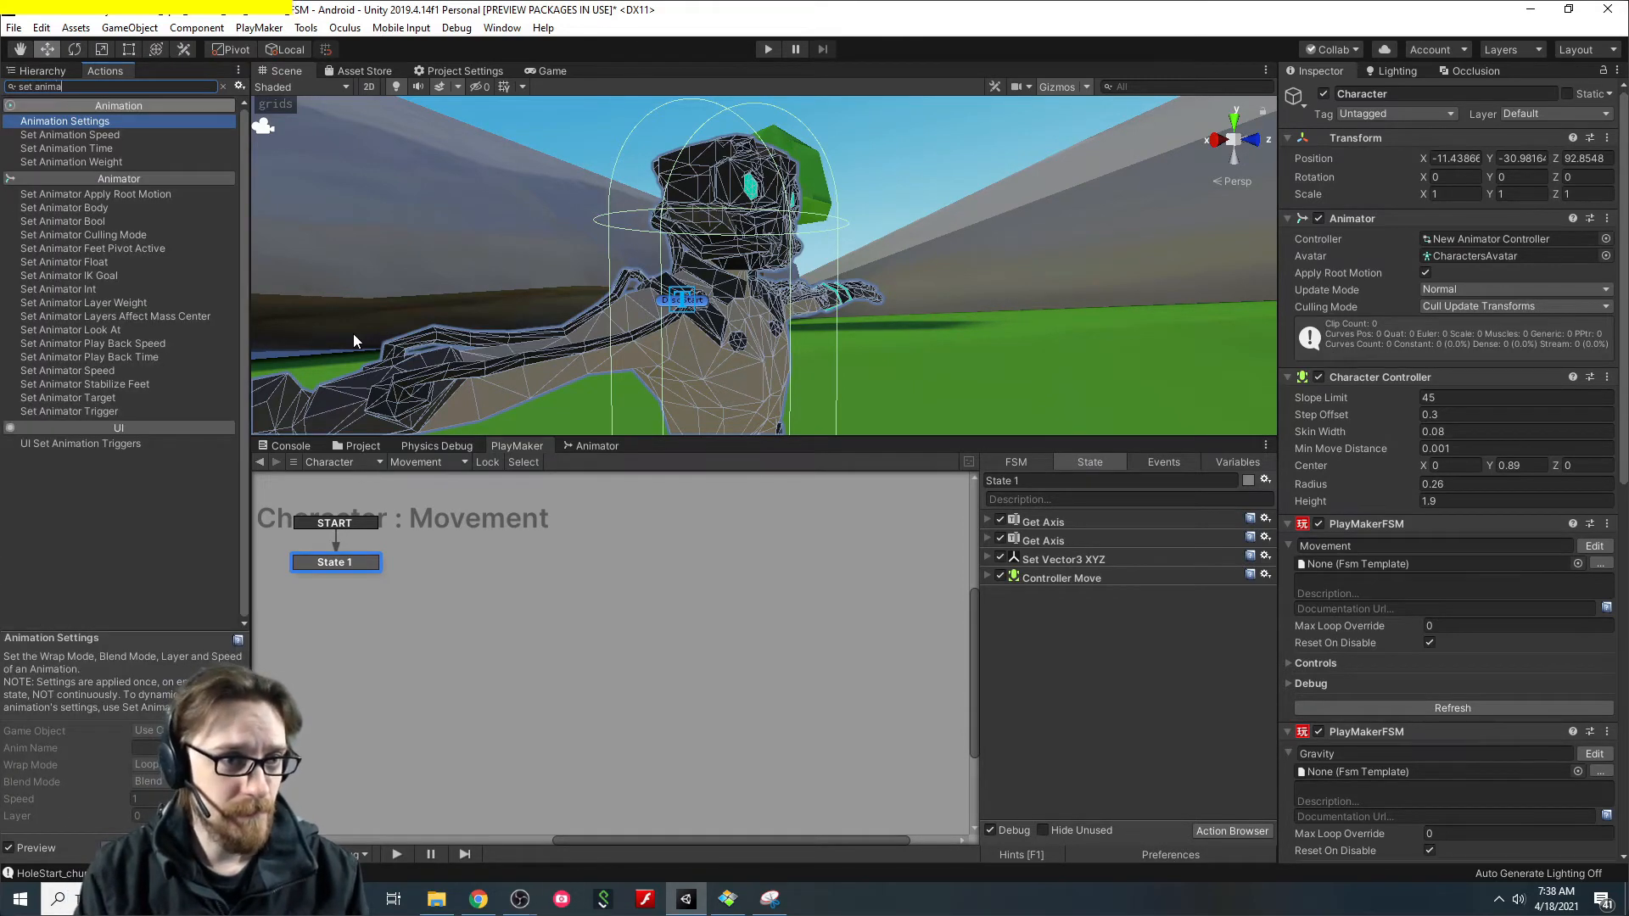
pyautogui.write('tor')
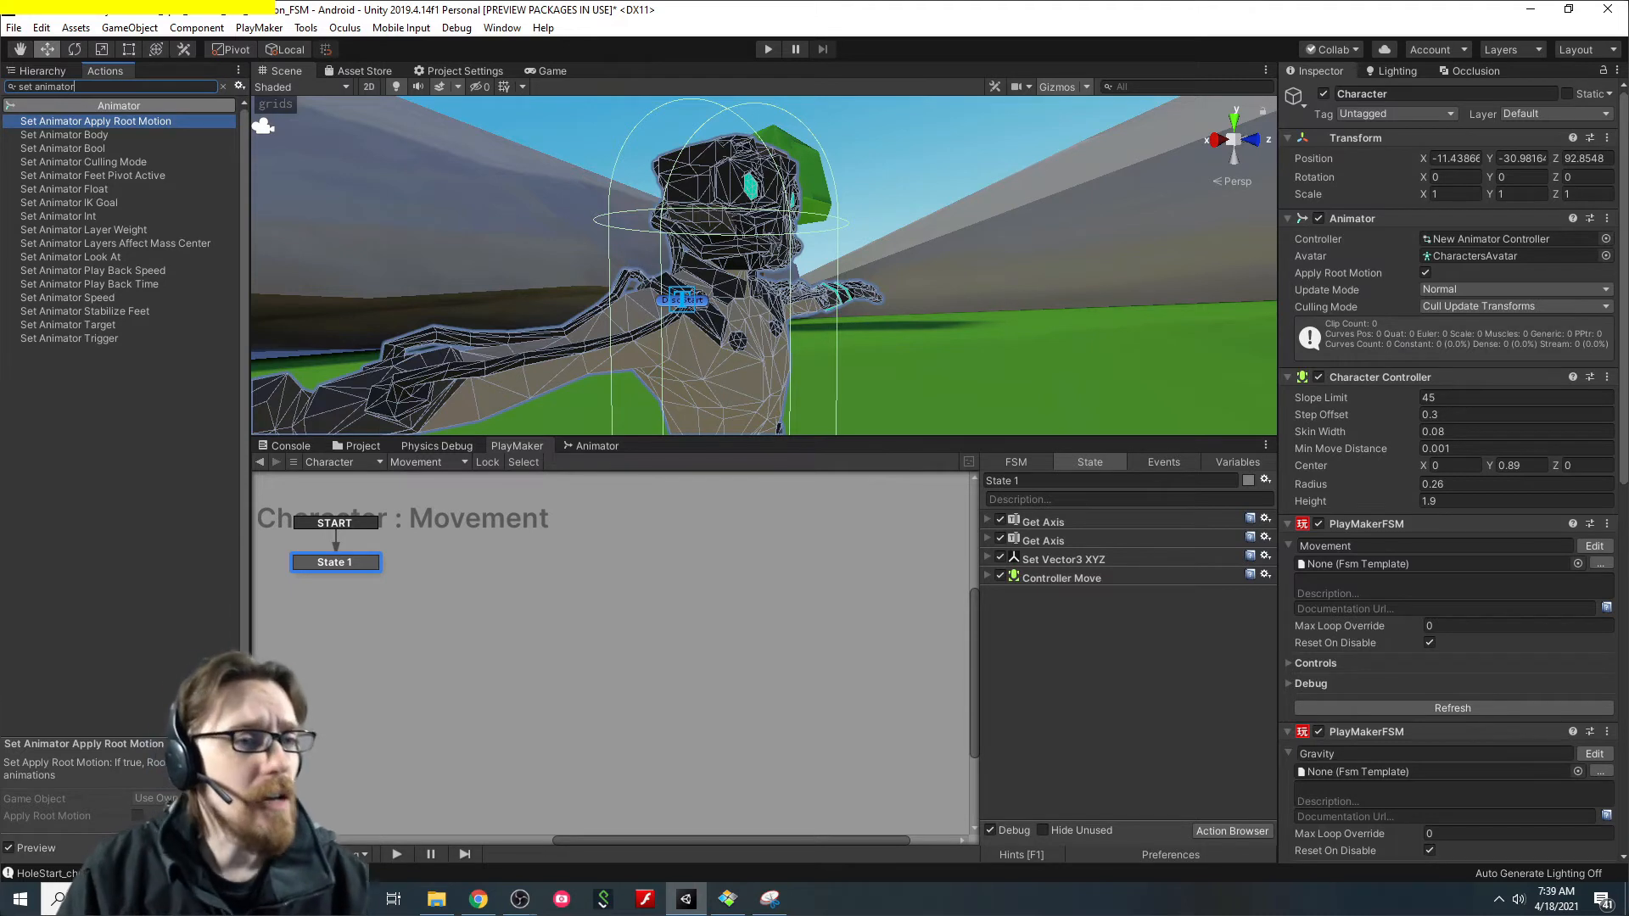
pyautogui.click(105, 189)
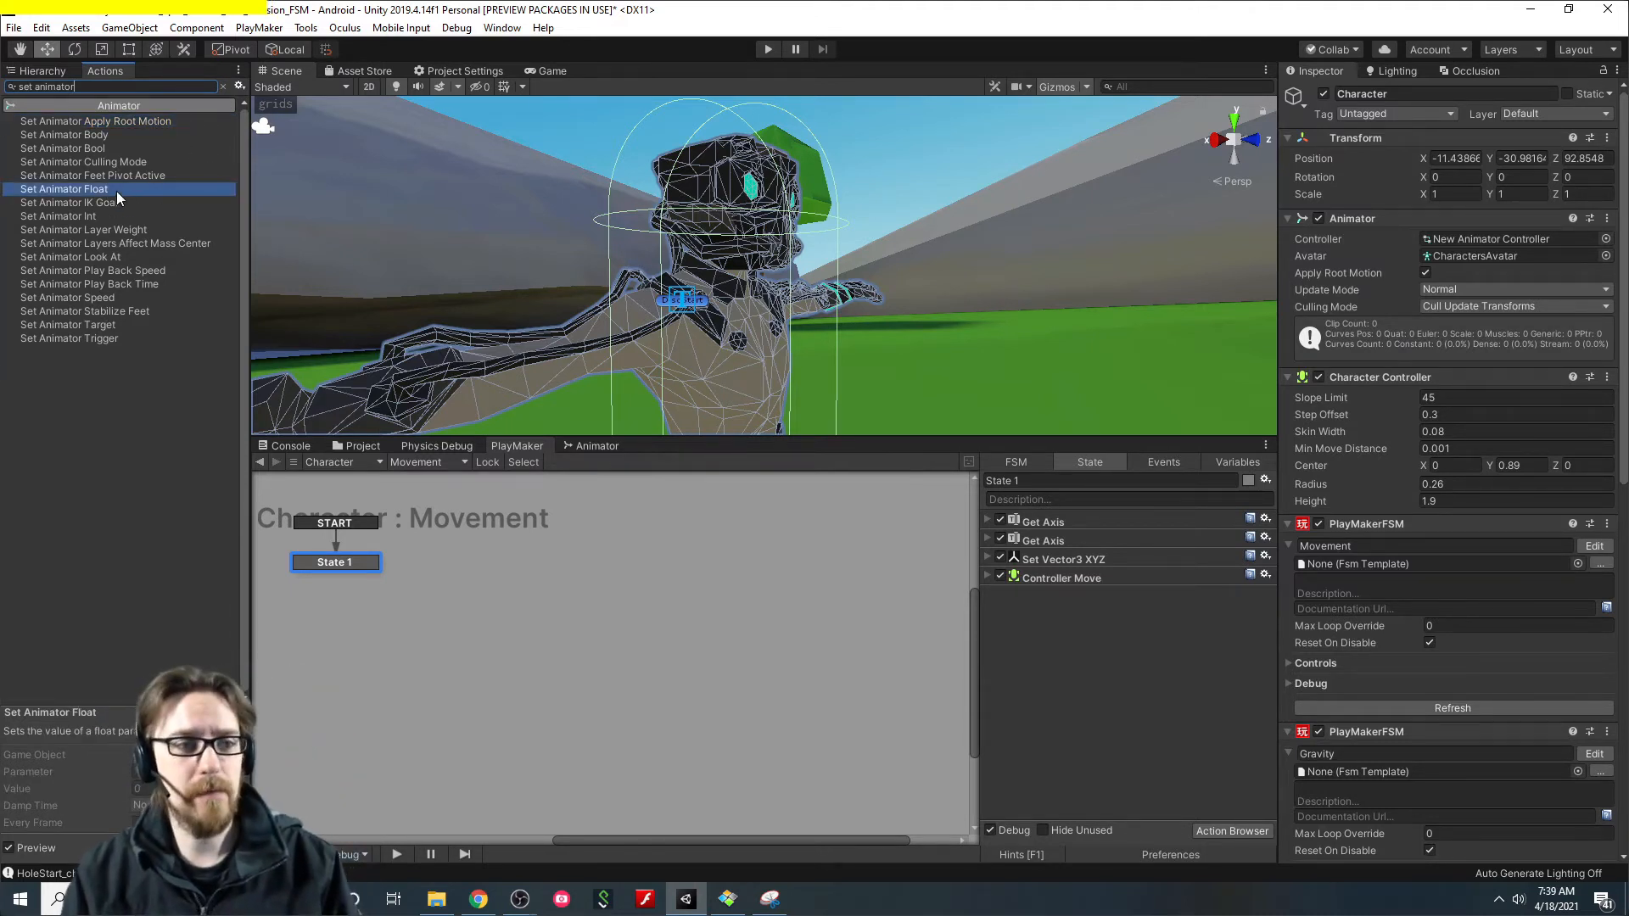
pyautogui.doubleClick(53, 189)
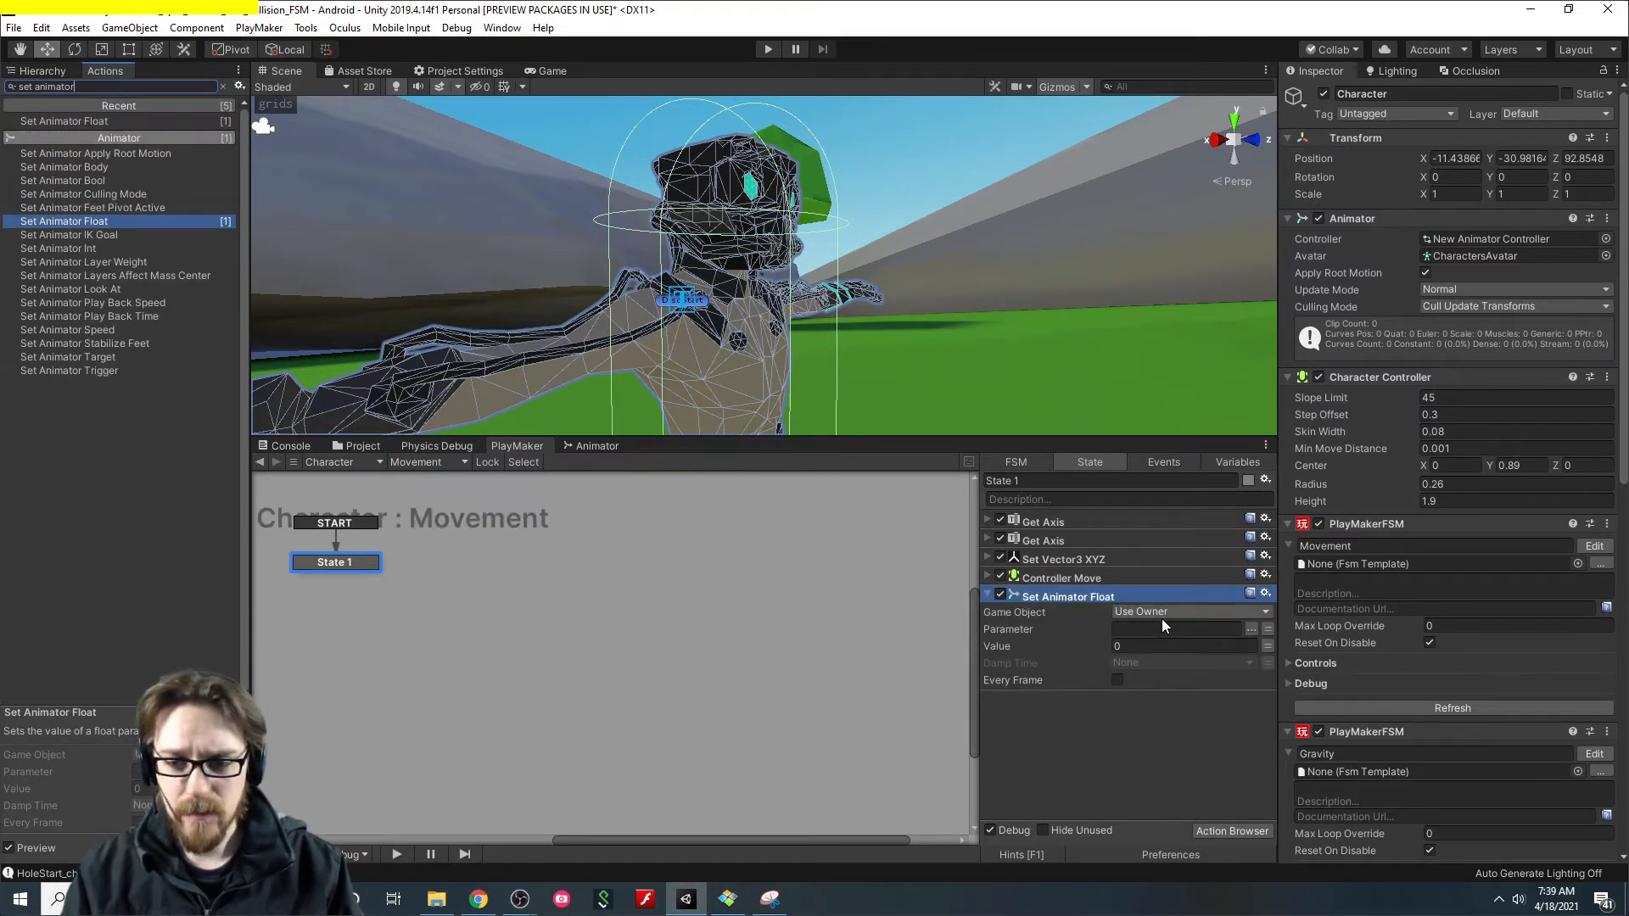
# Set the Set Animator Float action's parameter to Horizontal and its value to the Horizontal variable.
pyautogui.click(1251, 629)
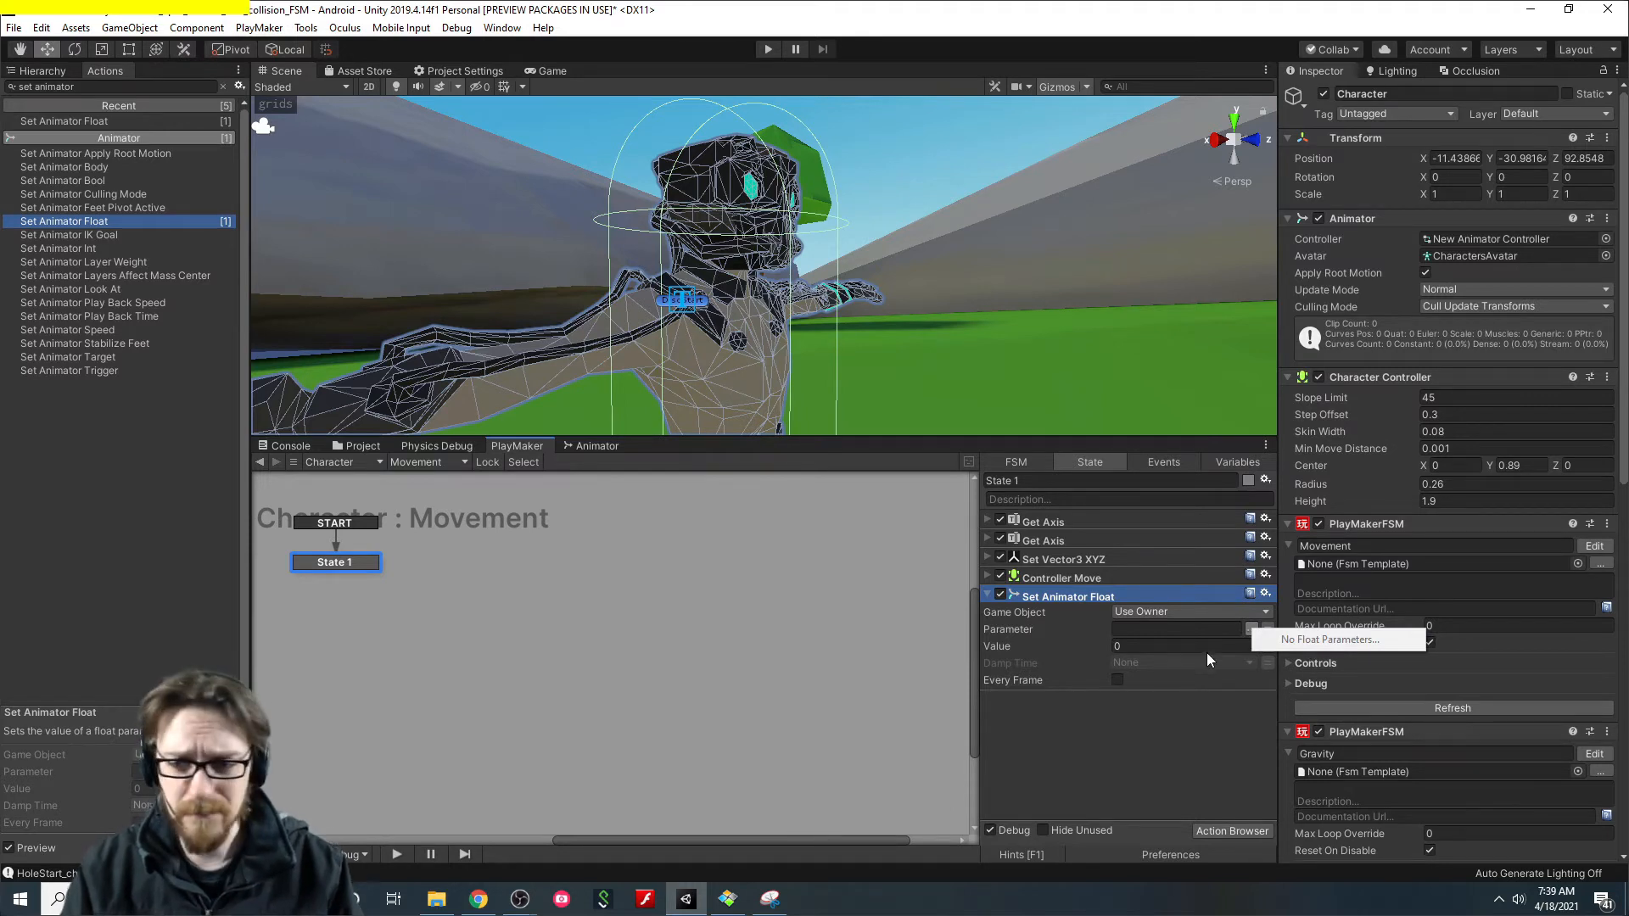
pyautogui.click(1194, 628)
pyautogui.write('H')
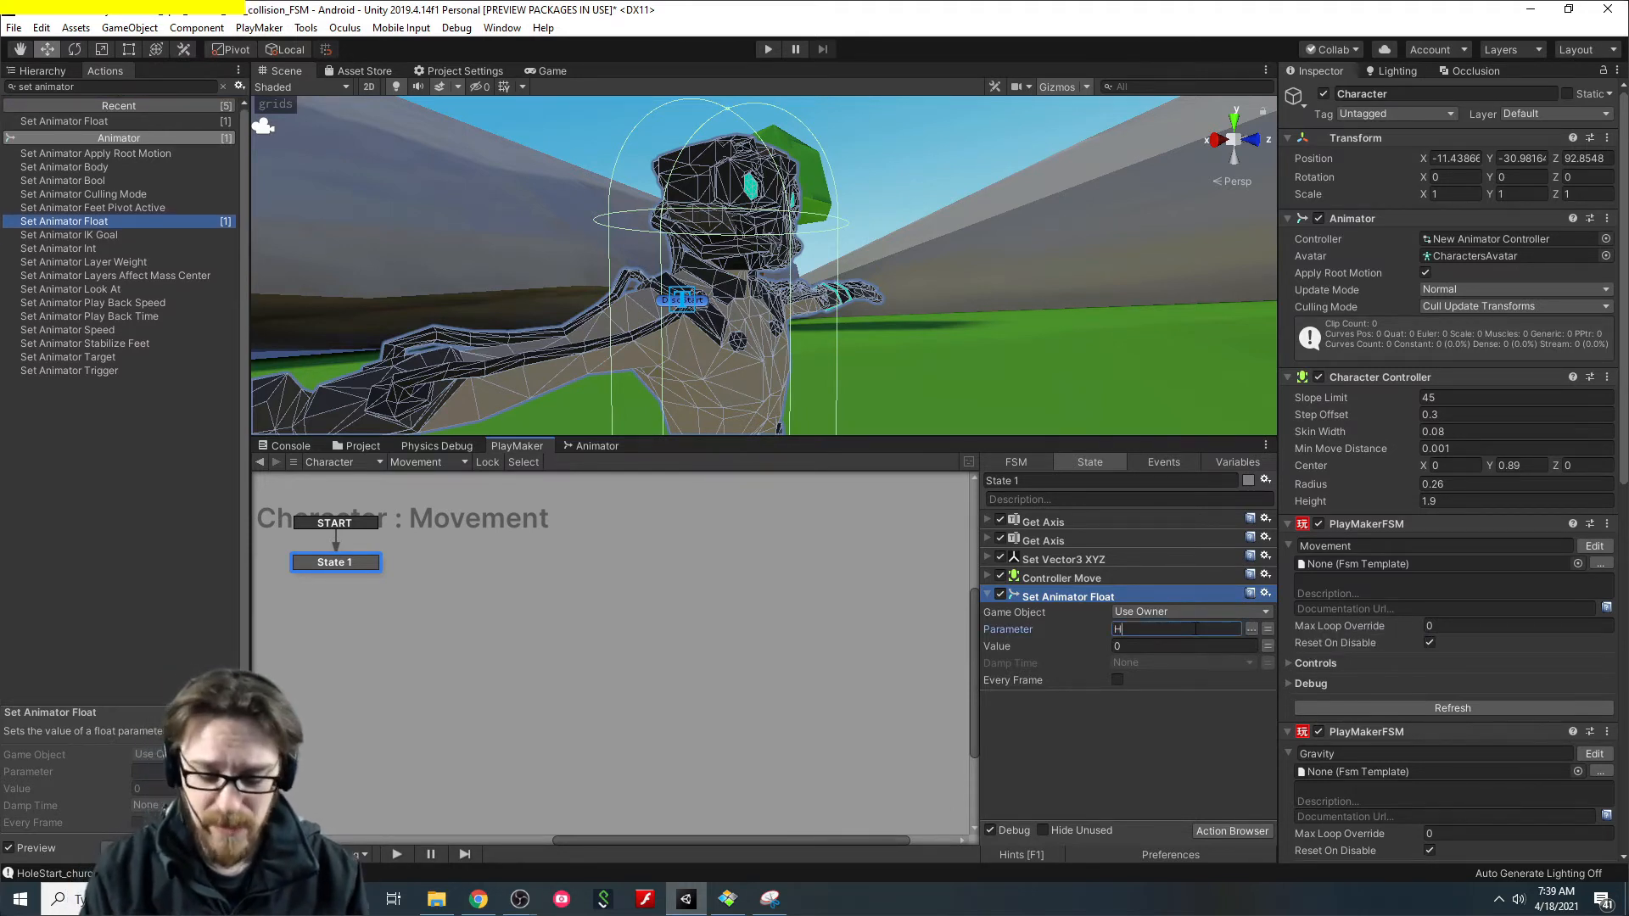
pyautogui.write('orizont')
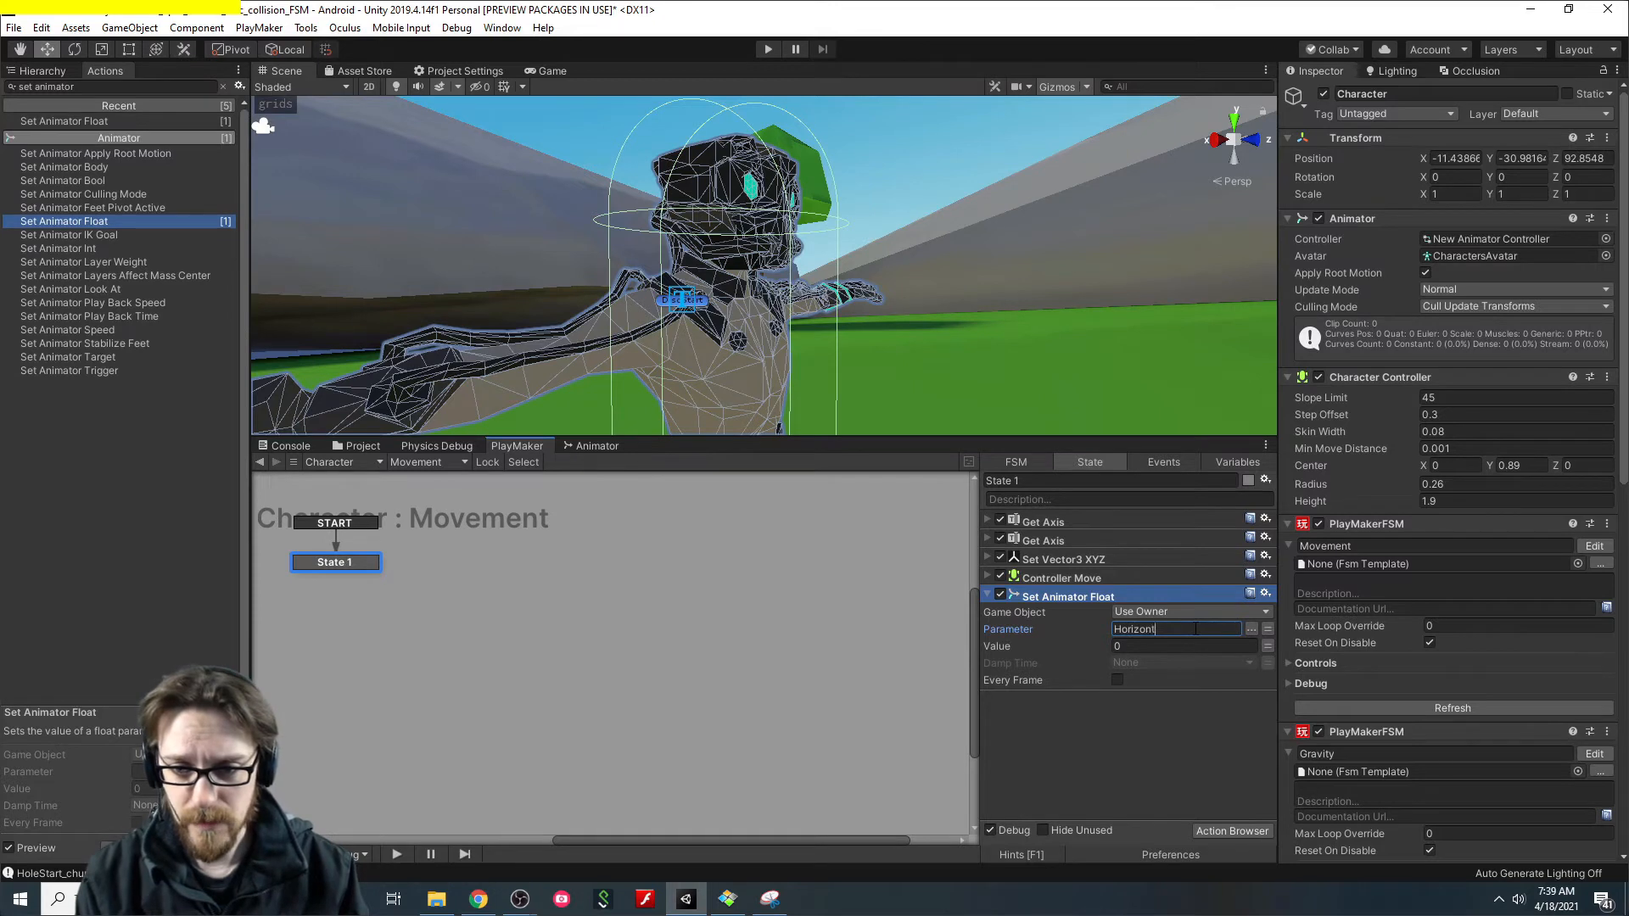
pyautogui.write('al')
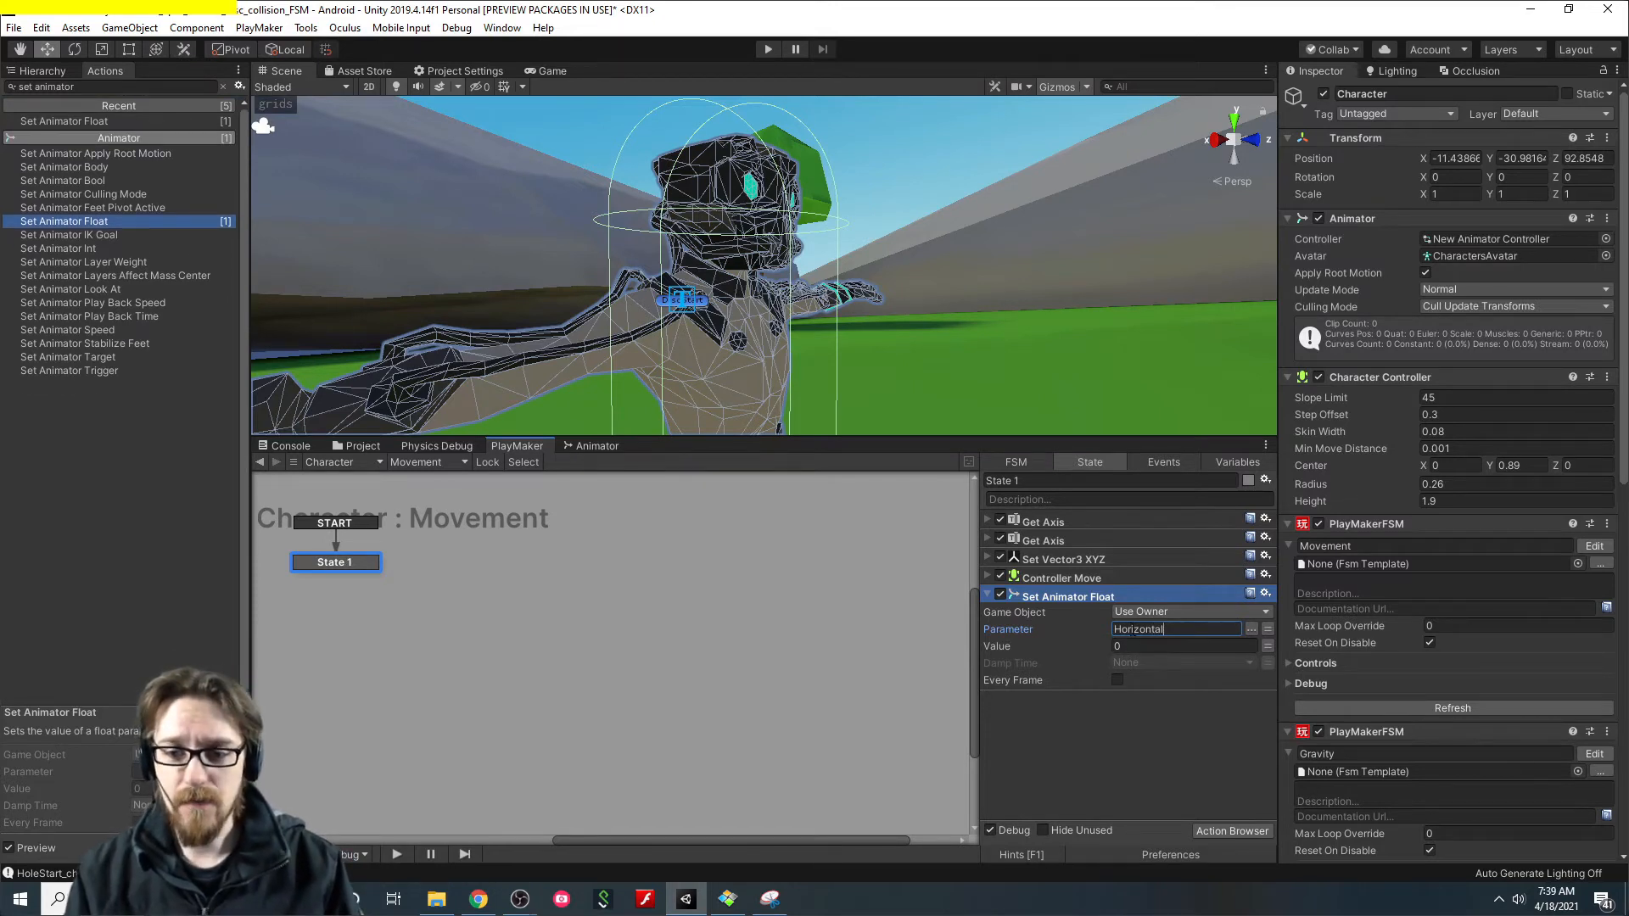
pyautogui.click(1269, 645)
pyautogui.click(1237, 646)
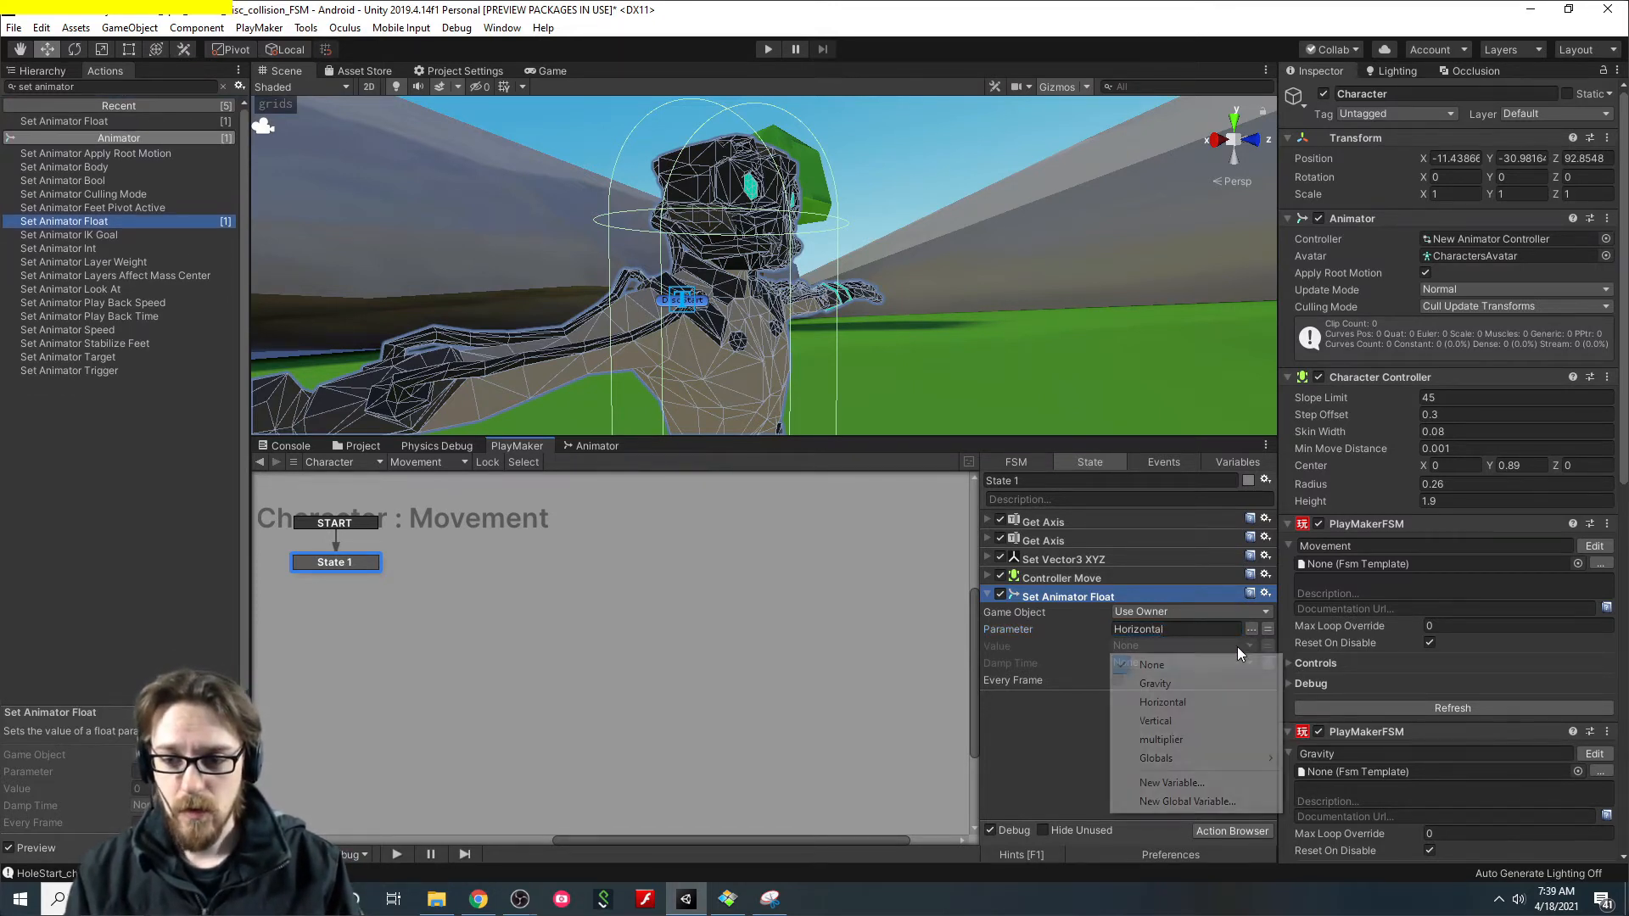
pyautogui.click(1202, 703)
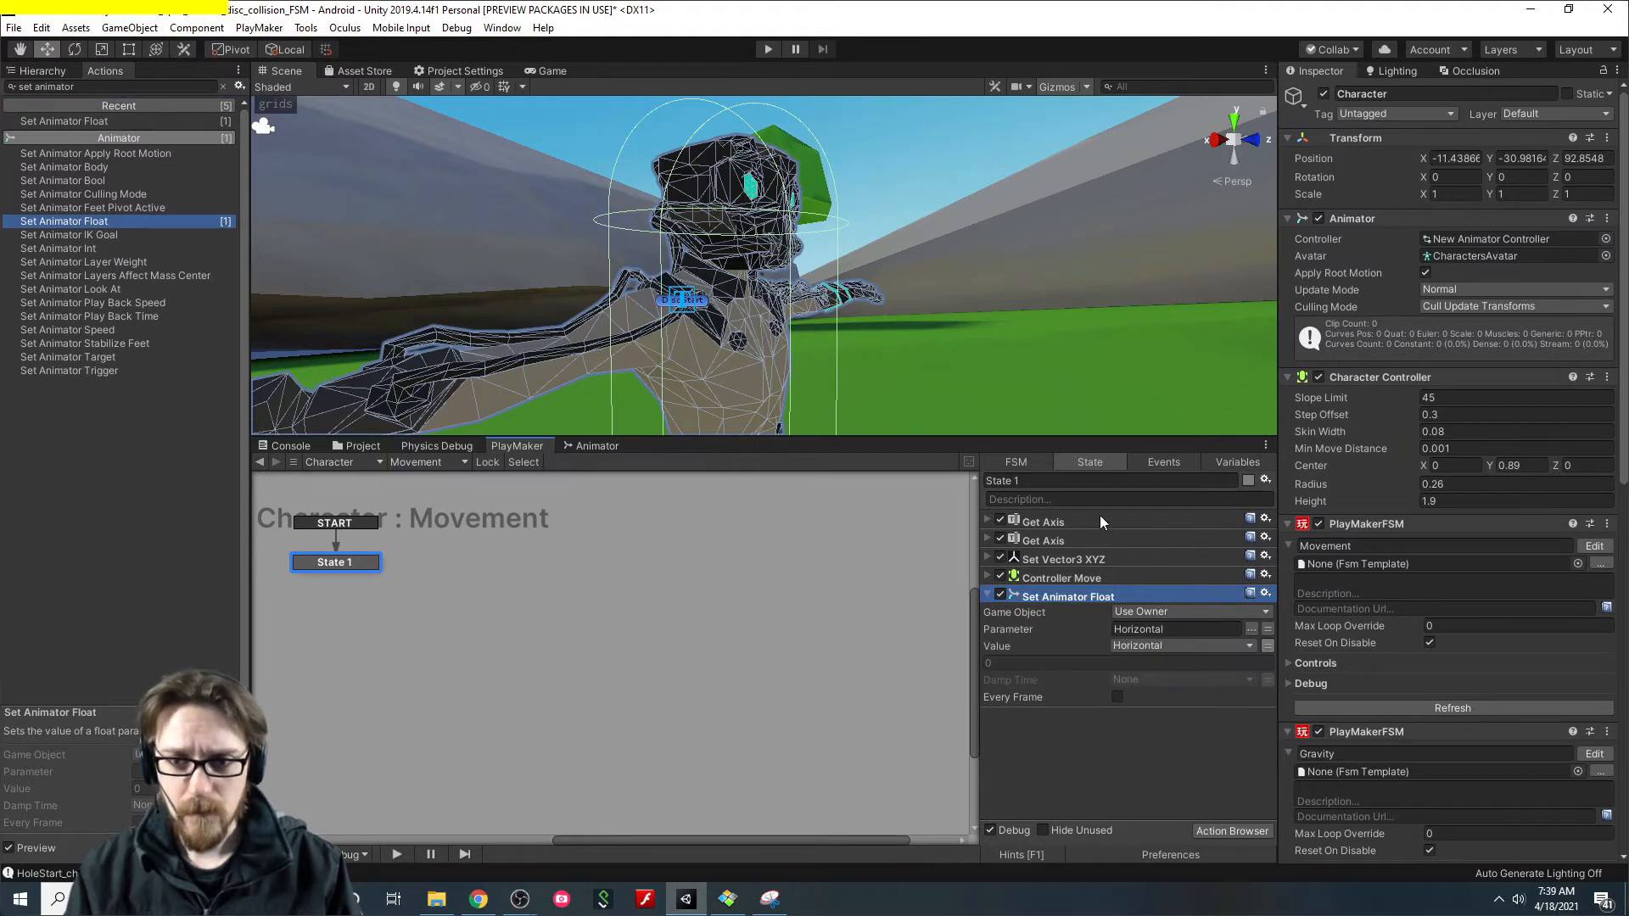
pyautogui.click(987, 521)
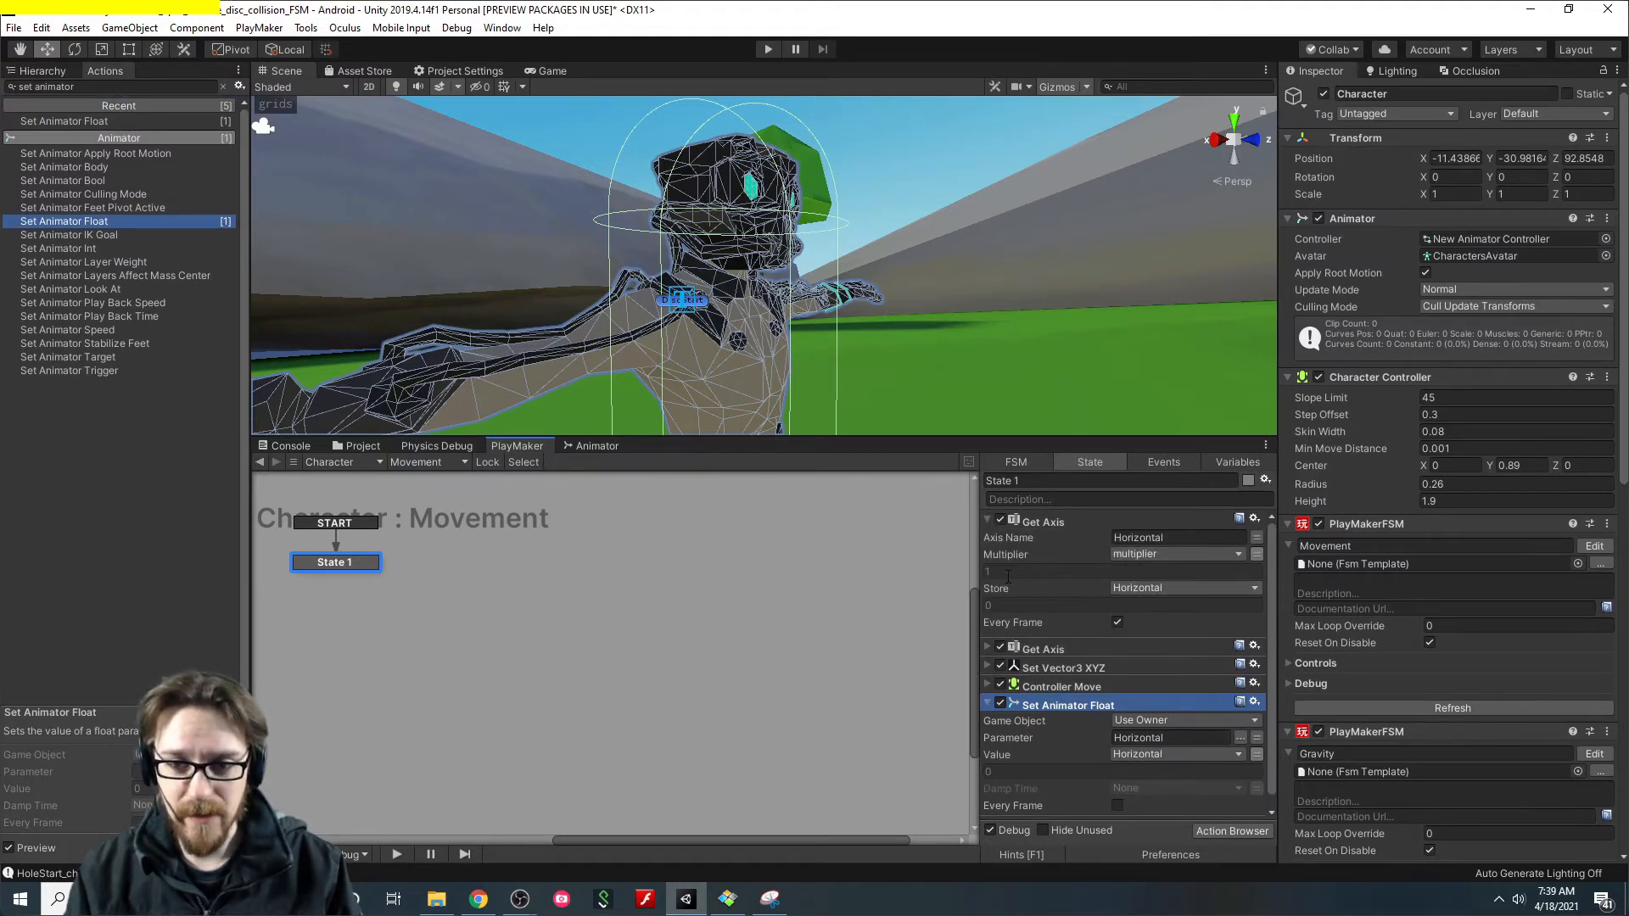
pyautogui.click(988, 519)
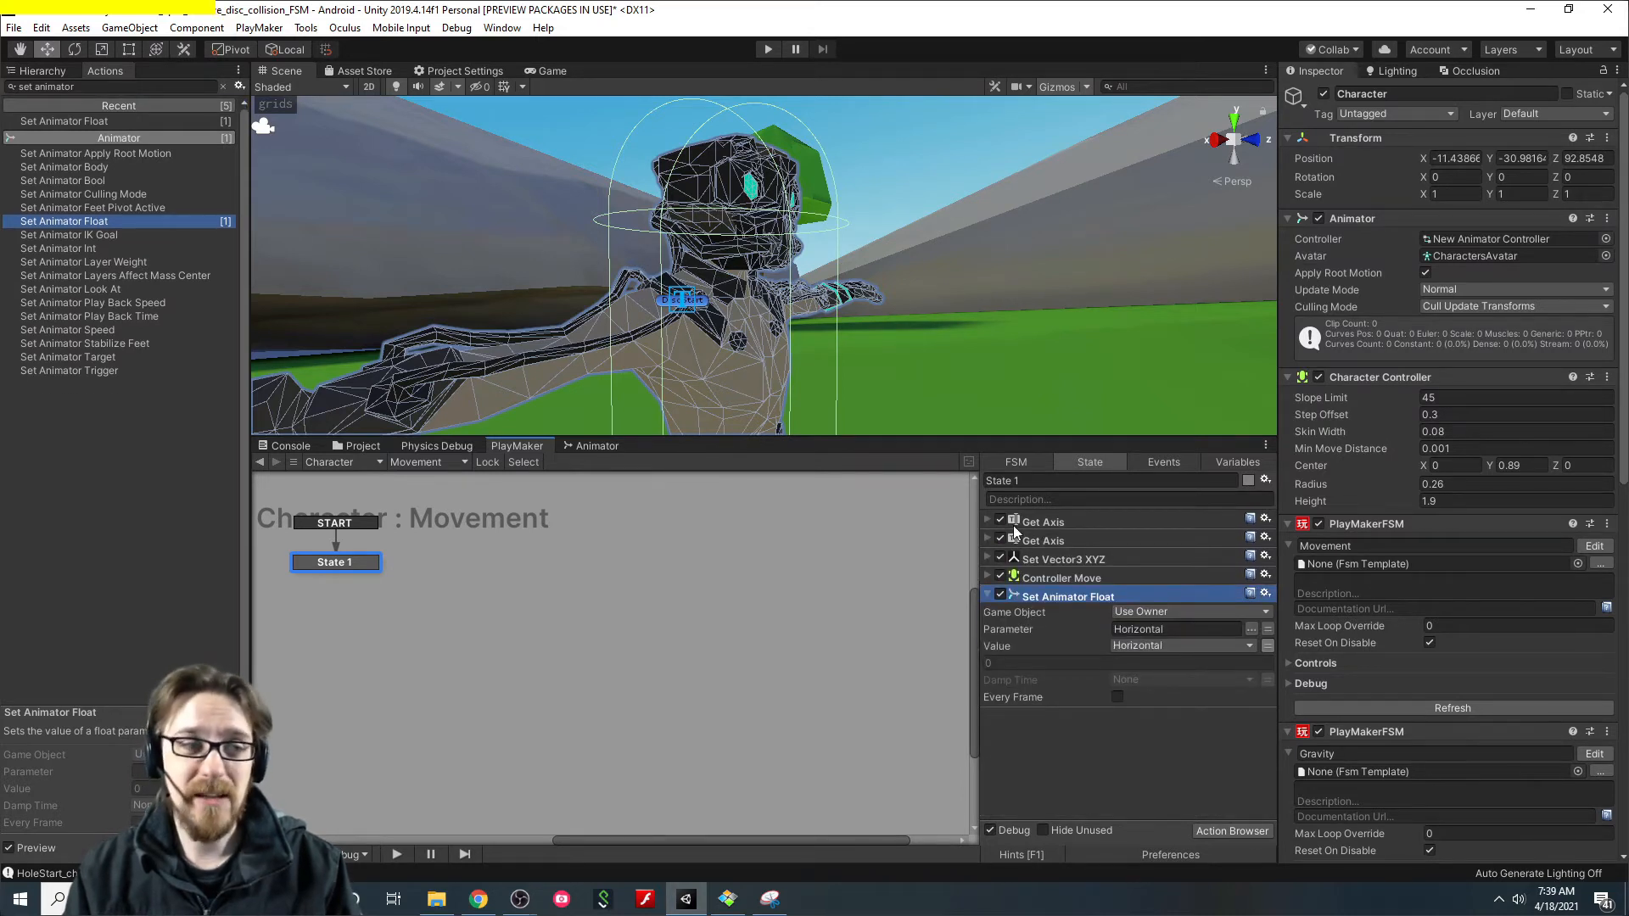
# Set the Movement FSM's multiplier variable to 2 and check the Get Axis settings in State 1.
pyautogui.click(1229, 461)
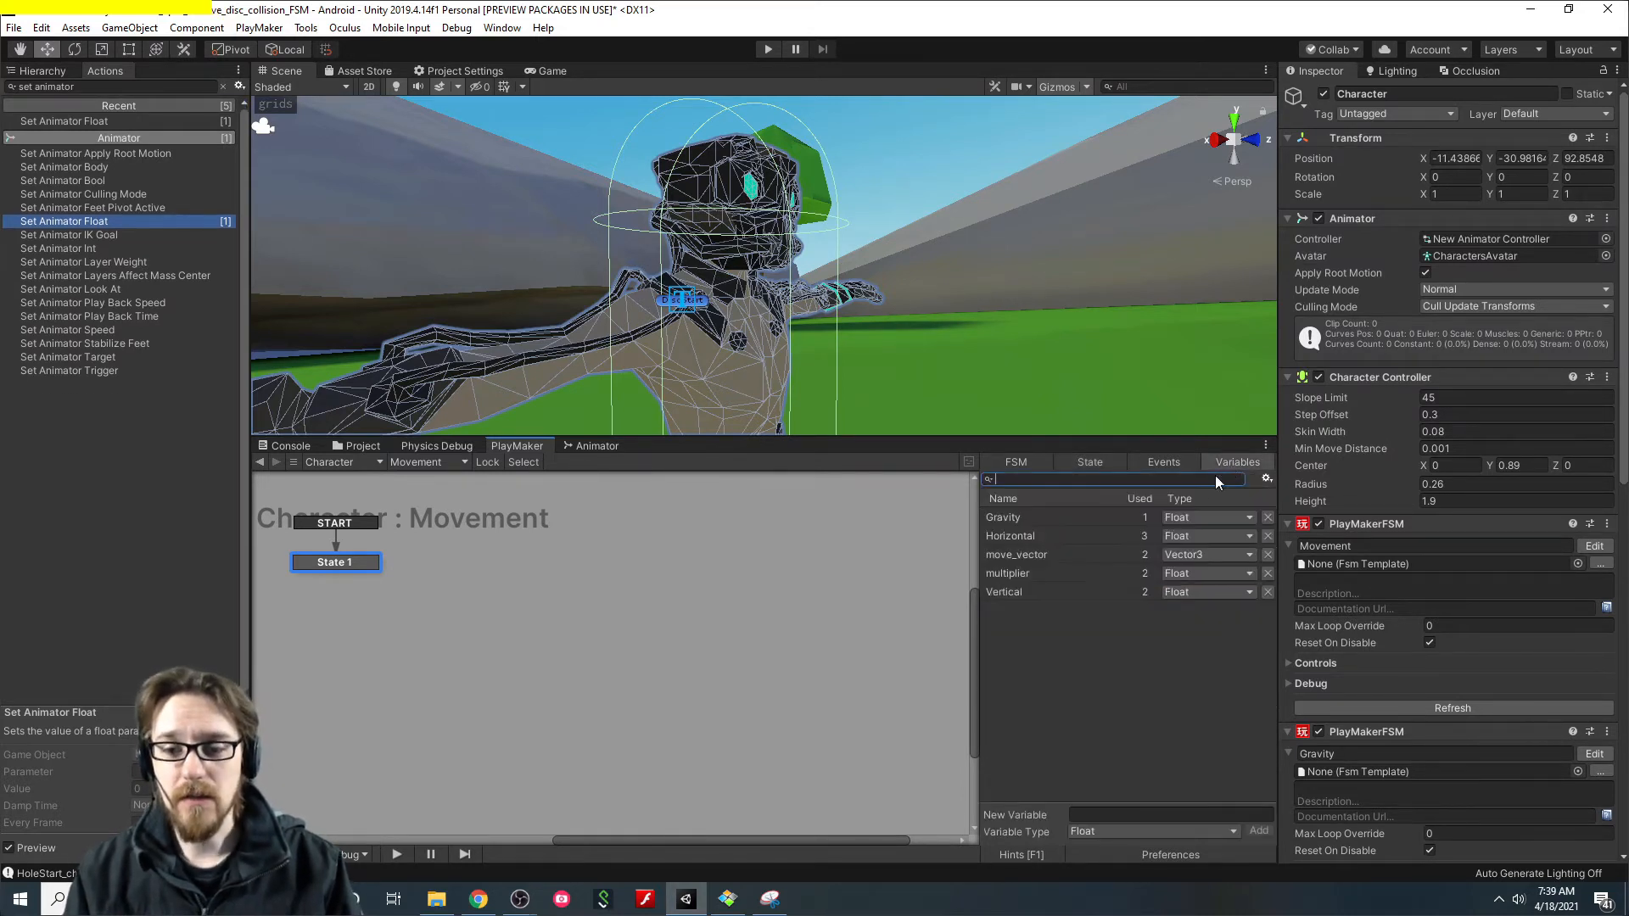
pyautogui.click(1023, 574)
pyautogui.click(1092, 781)
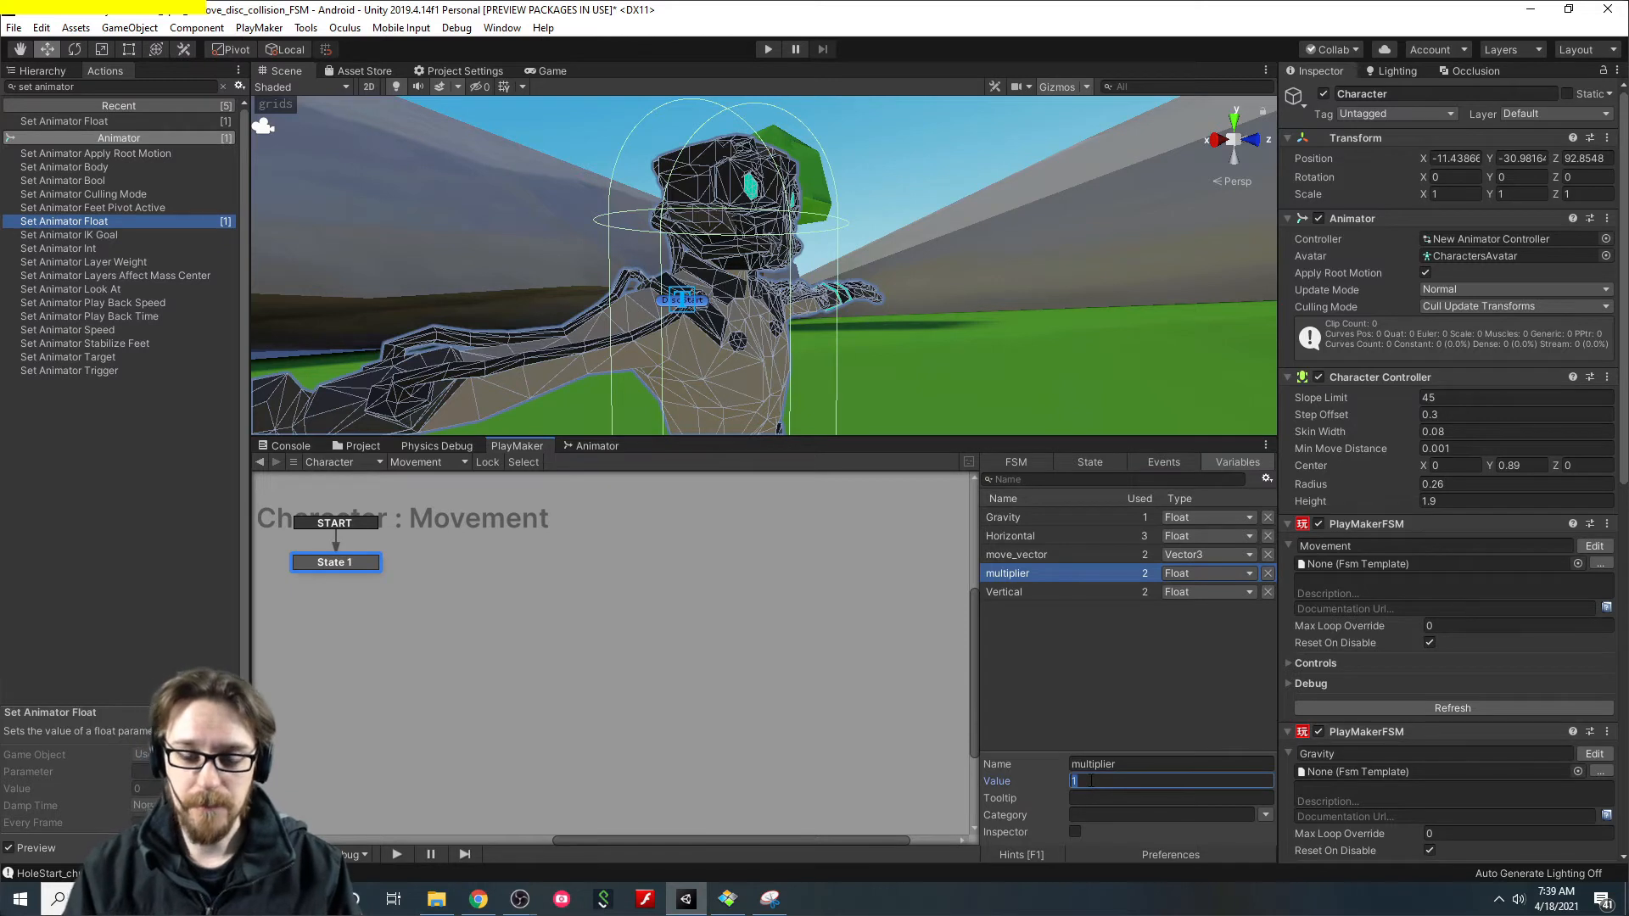
pyautogui.write('2')
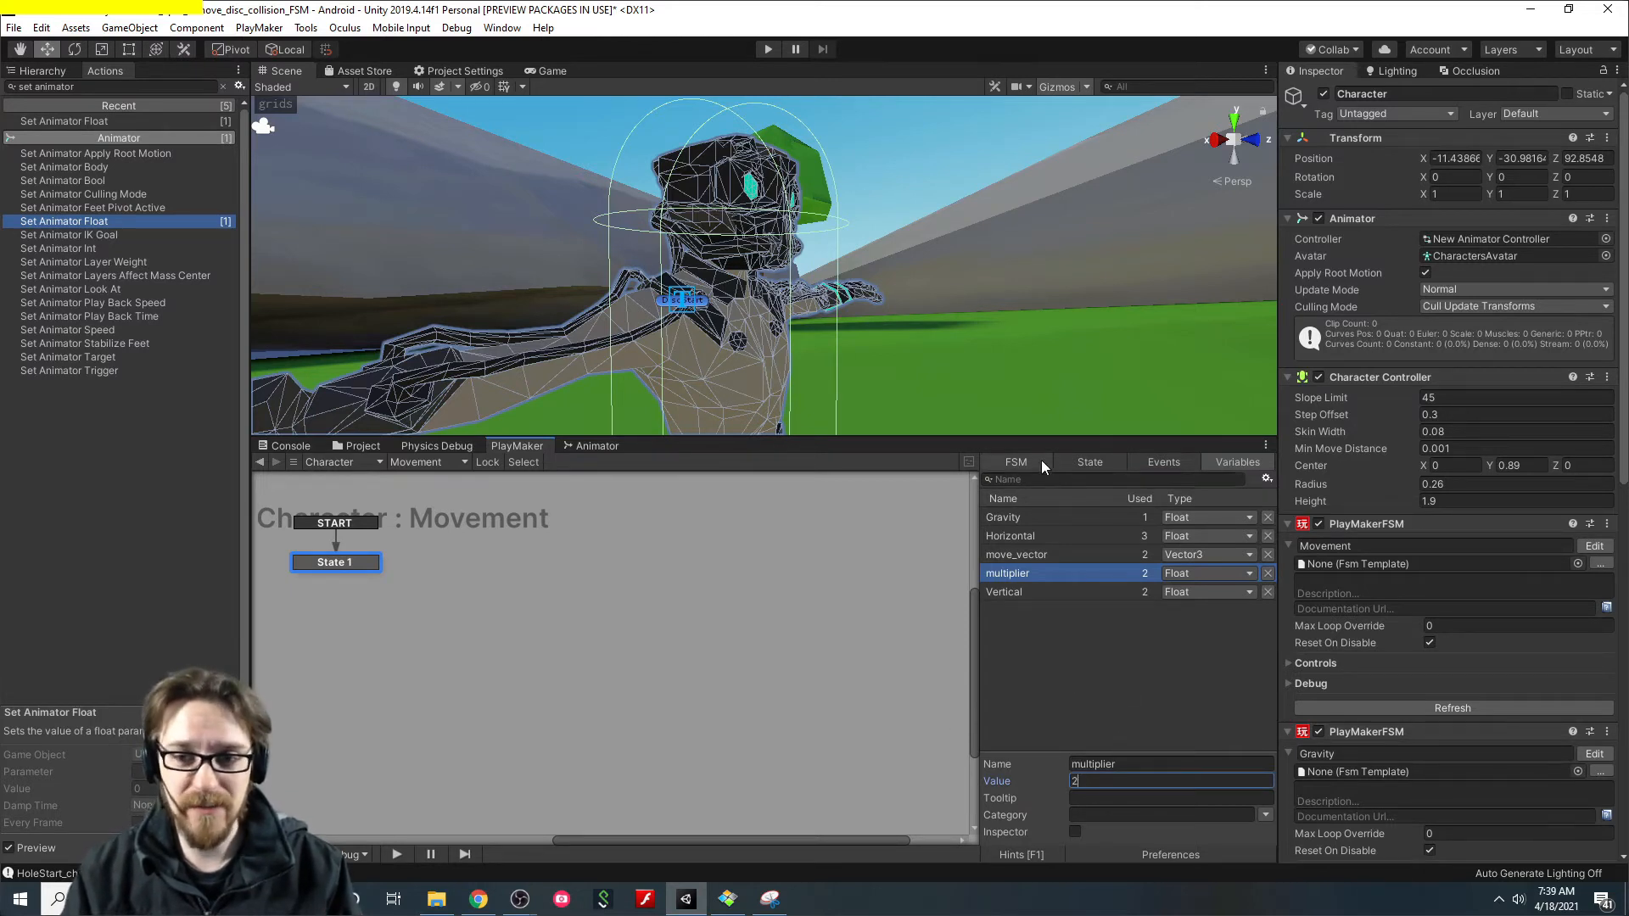
pyautogui.click(1093, 463)
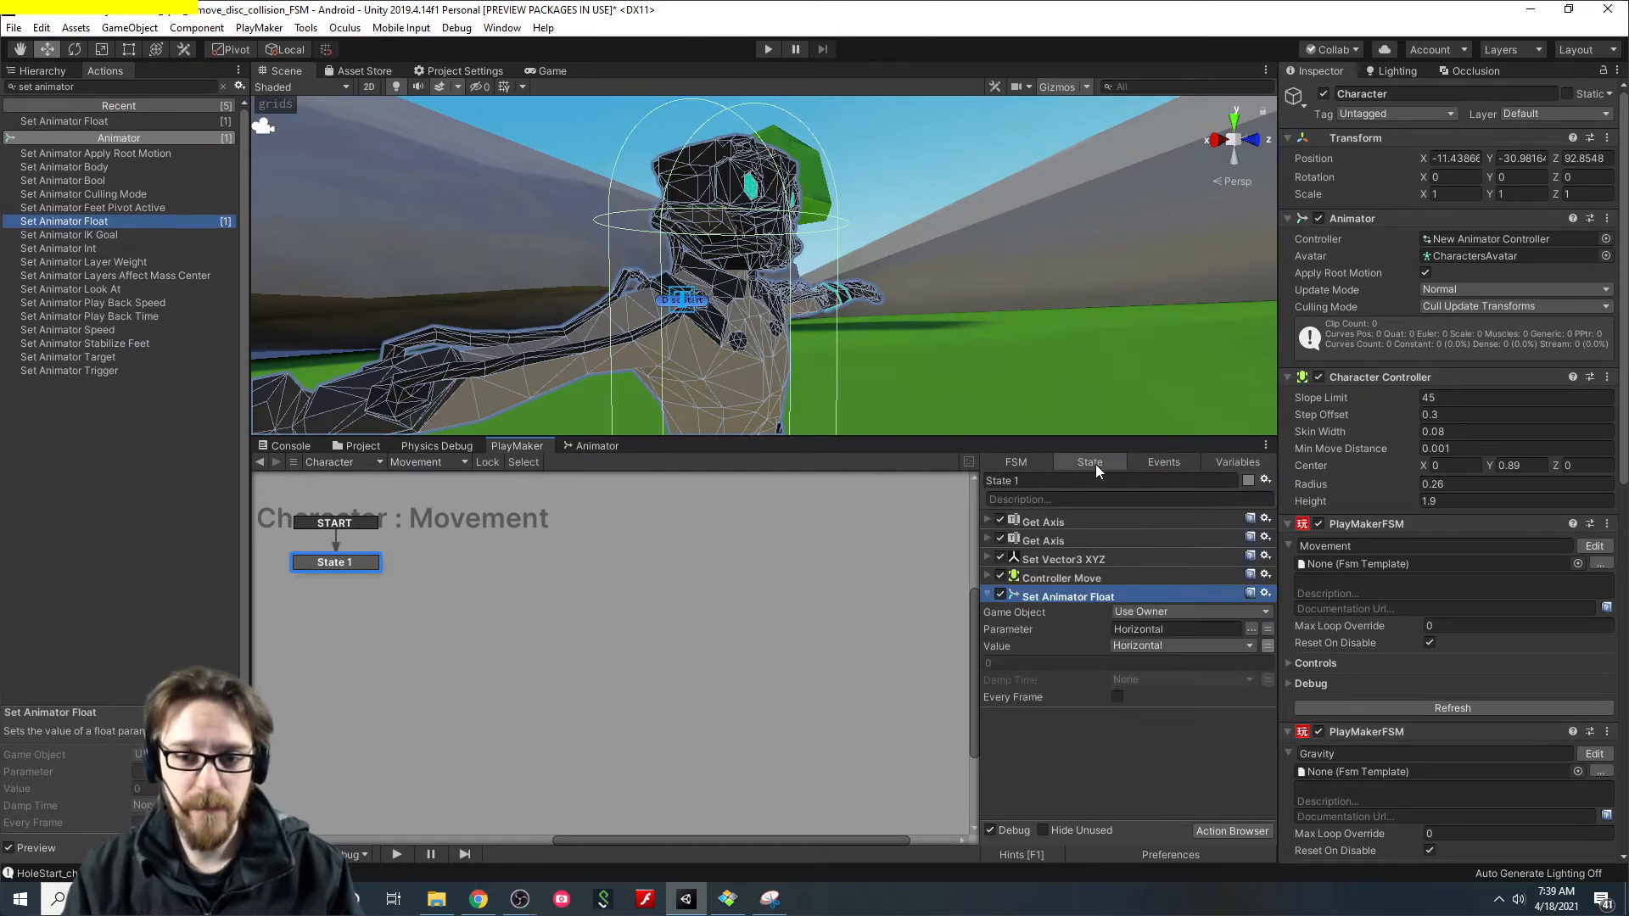
pyautogui.click(988, 541)
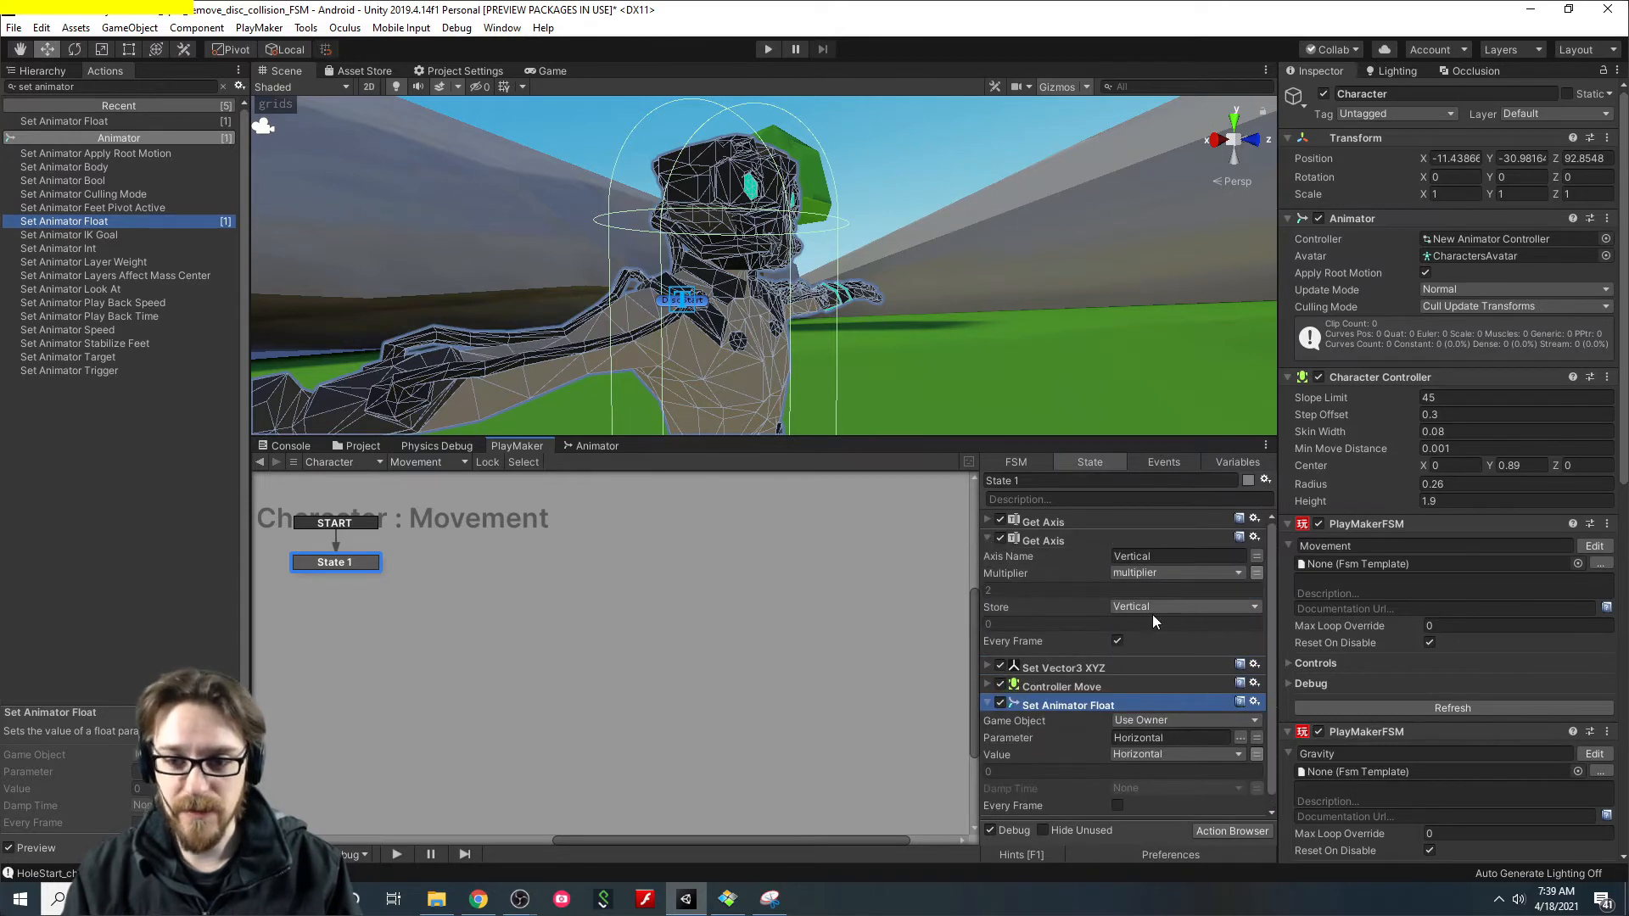
pyautogui.click(987, 522)
pyautogui.click(989, 520)
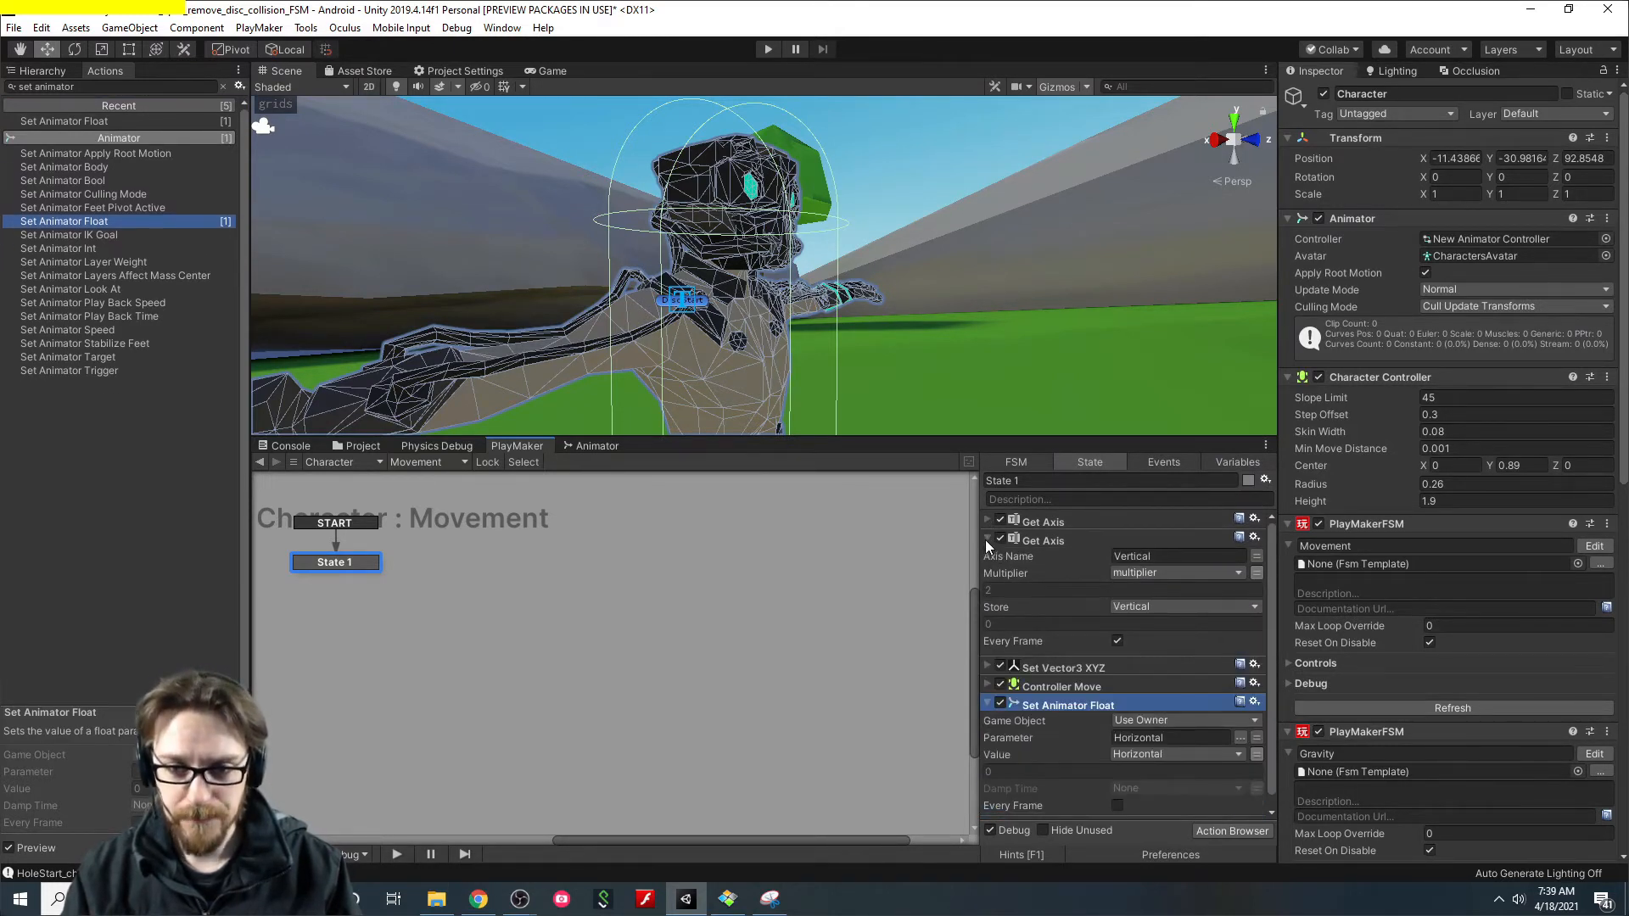
pyautogui.click(985, 540)
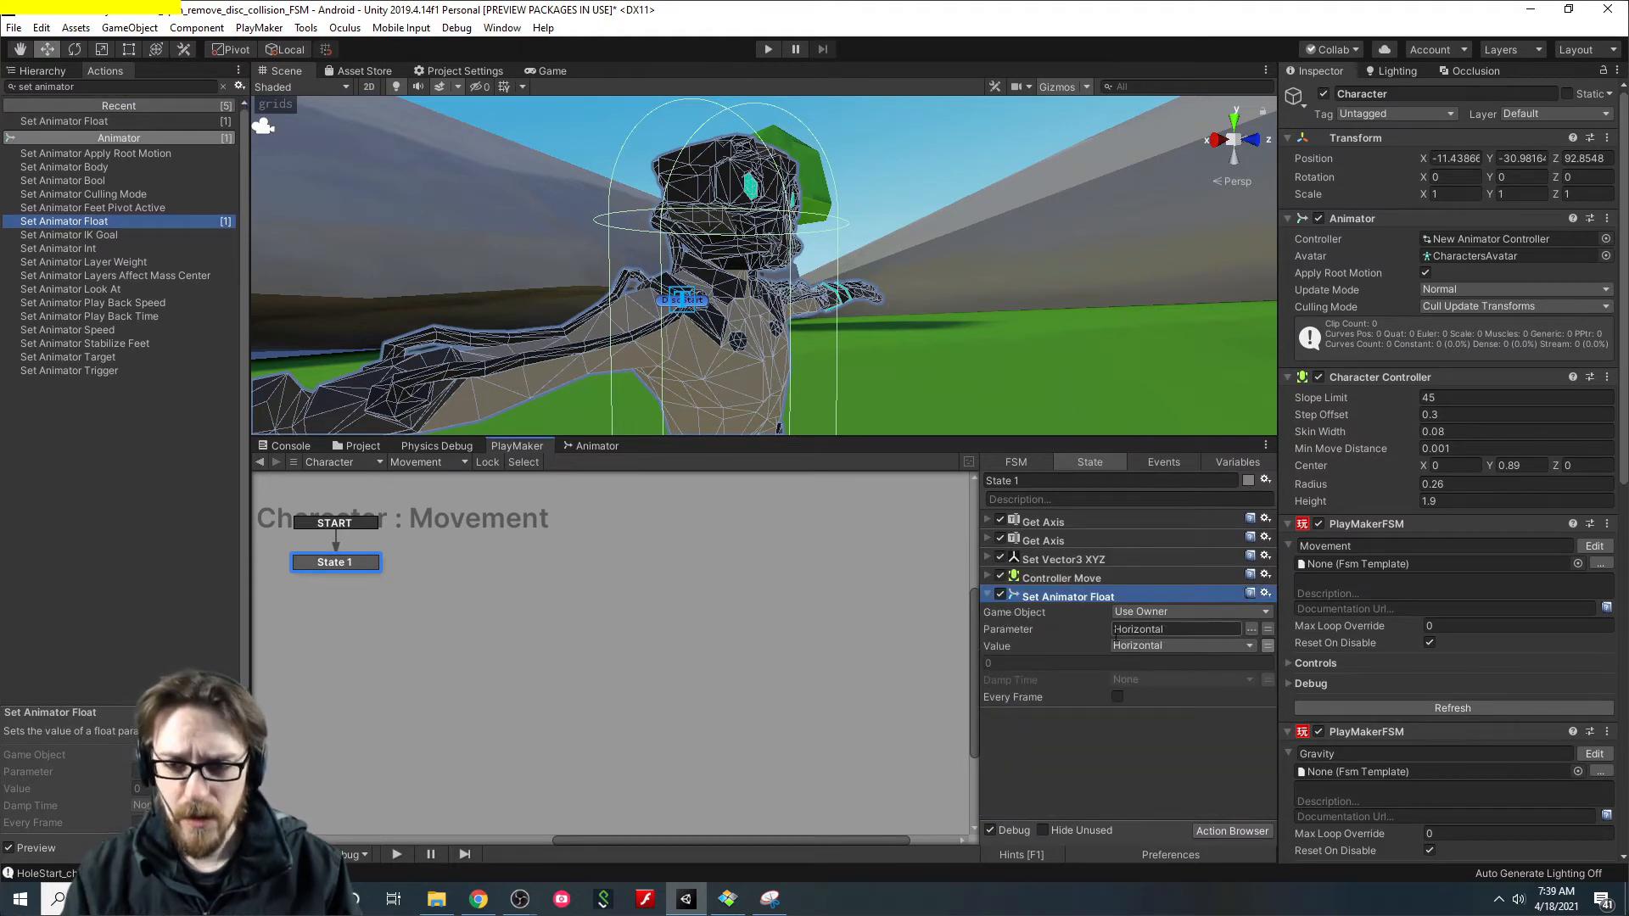
# Make the Horizontal Set Animator Float action run every frame and duplicate it in State 1.
pyautogui.click(1117, 696)
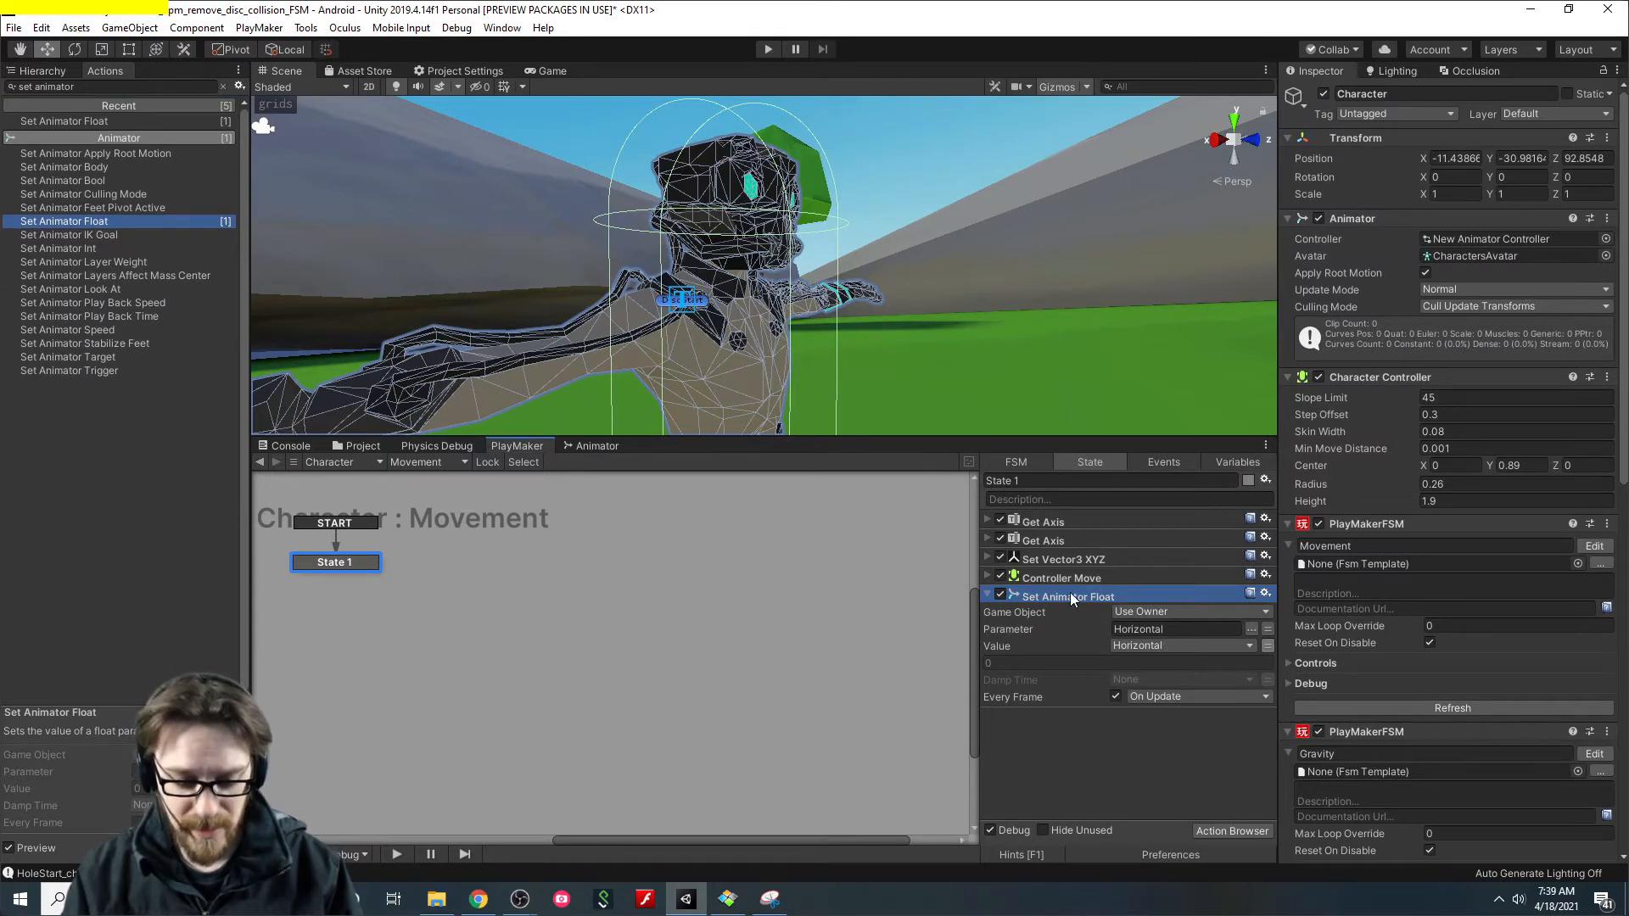
pyautogui.hotkey('ctrl', 'v')
pyautogui.scroll(-1, 1132, 688)
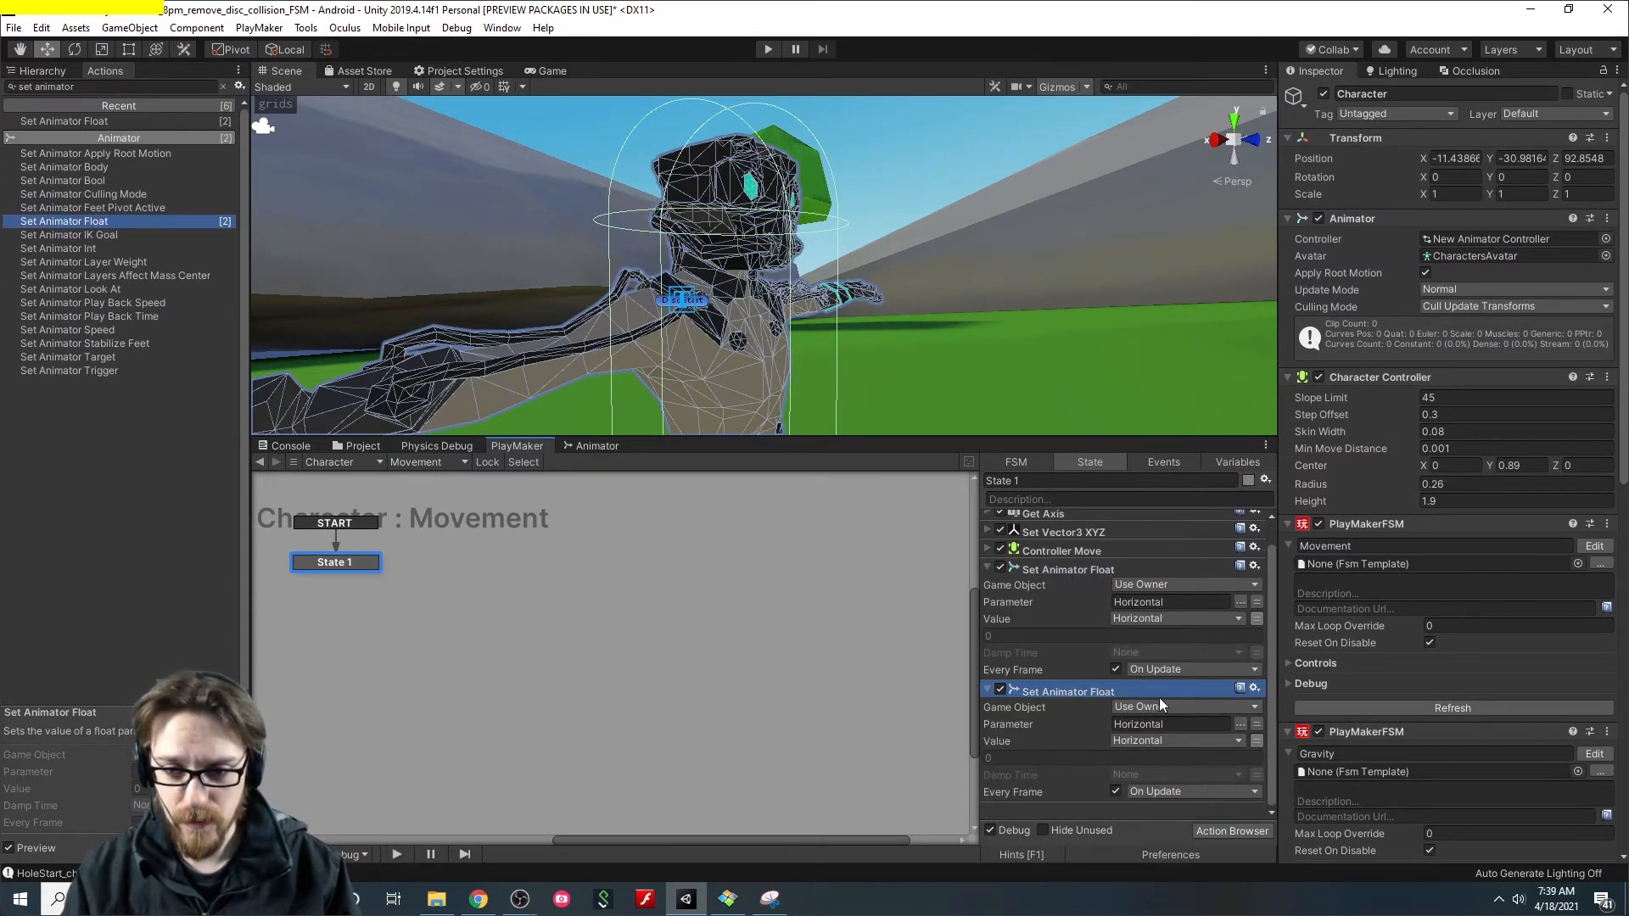
# Set the duplicated Set Animator Float action's parameter to Vertical and its value to the Vertical variable, and collapse both Set Animator Float actions.
pyautogui.click(1162, 724)
pyautogui.write('Vertical')
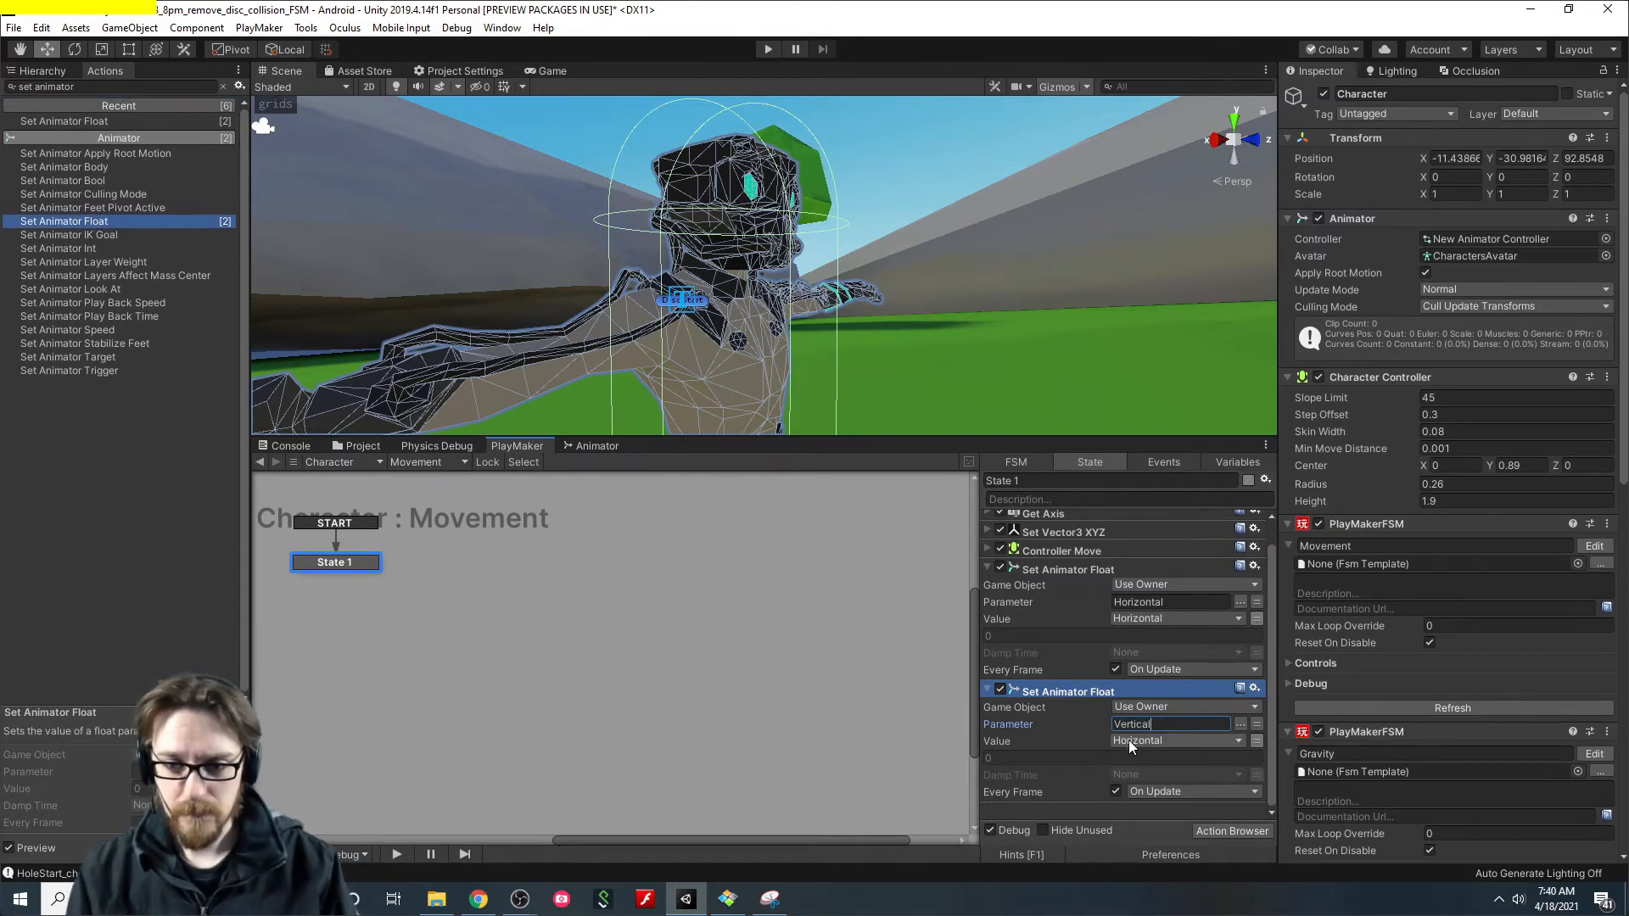
pyautogui.click(1131, 742)
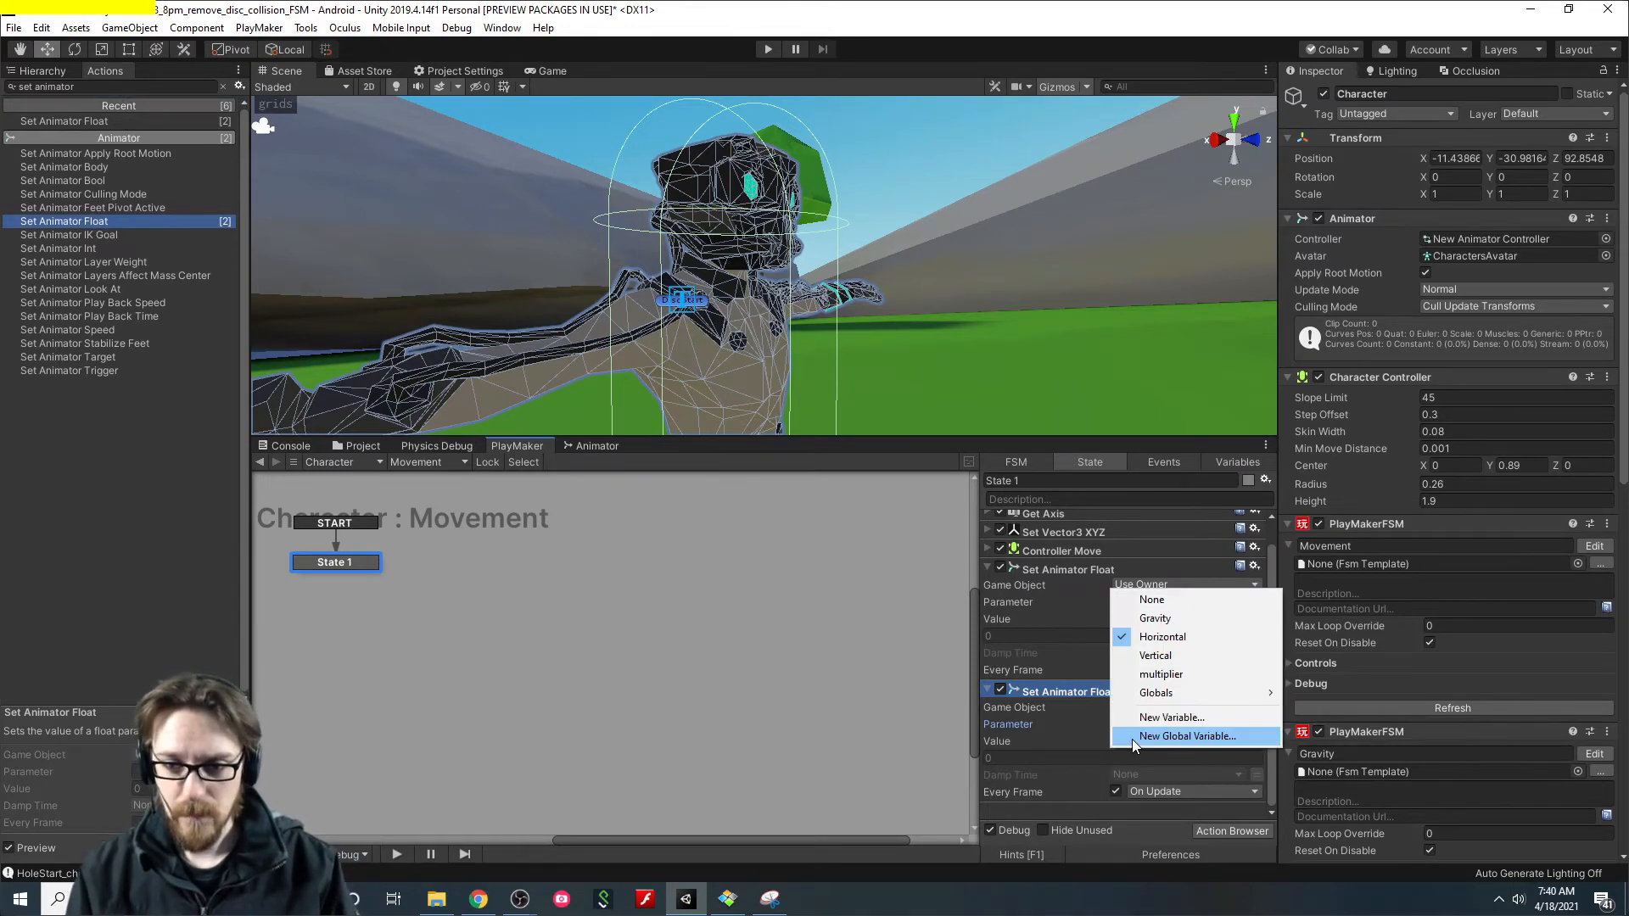
pyautogui.click(1159, 656)
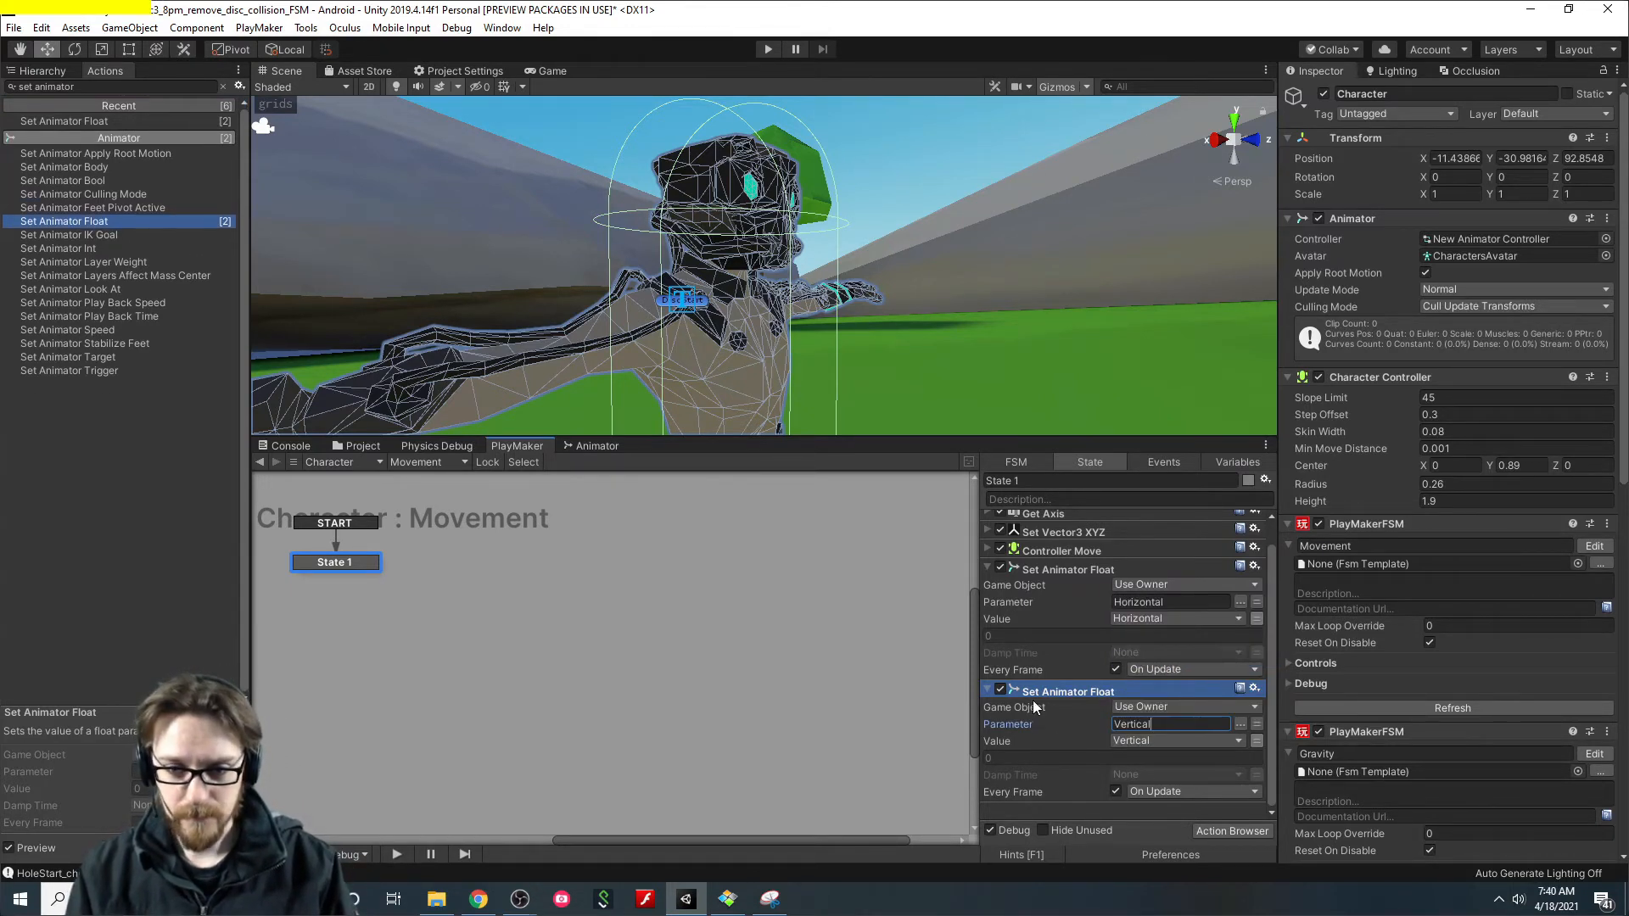
pyautogui.click(988, 692)
pyautogui.click(987, 598)
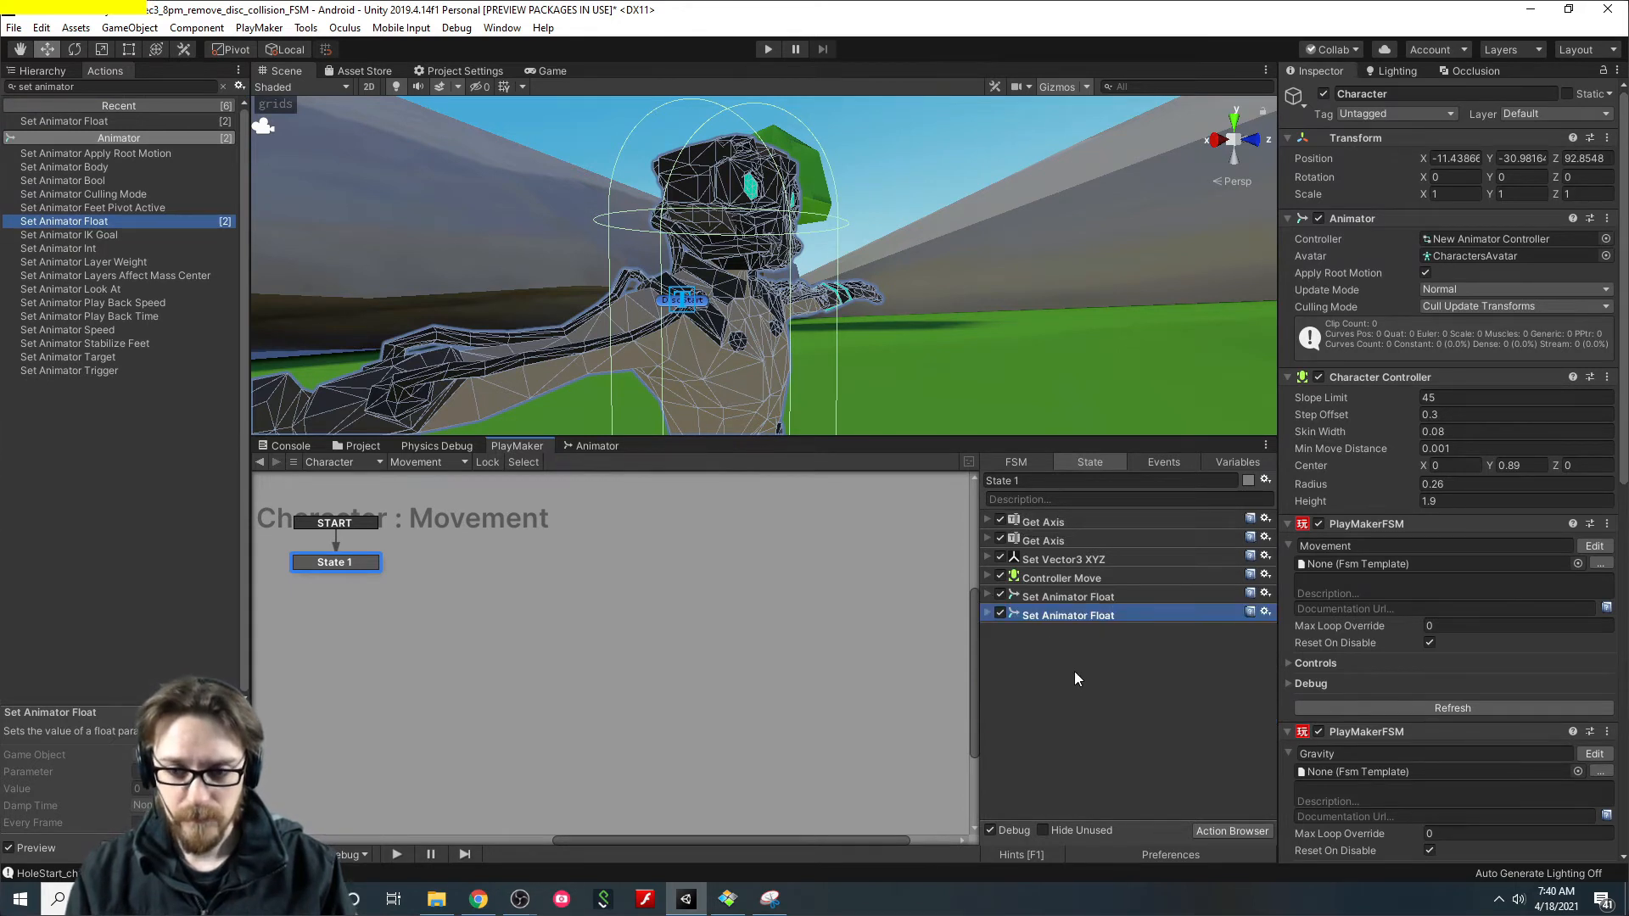
pyautogui.click(1098, 704)
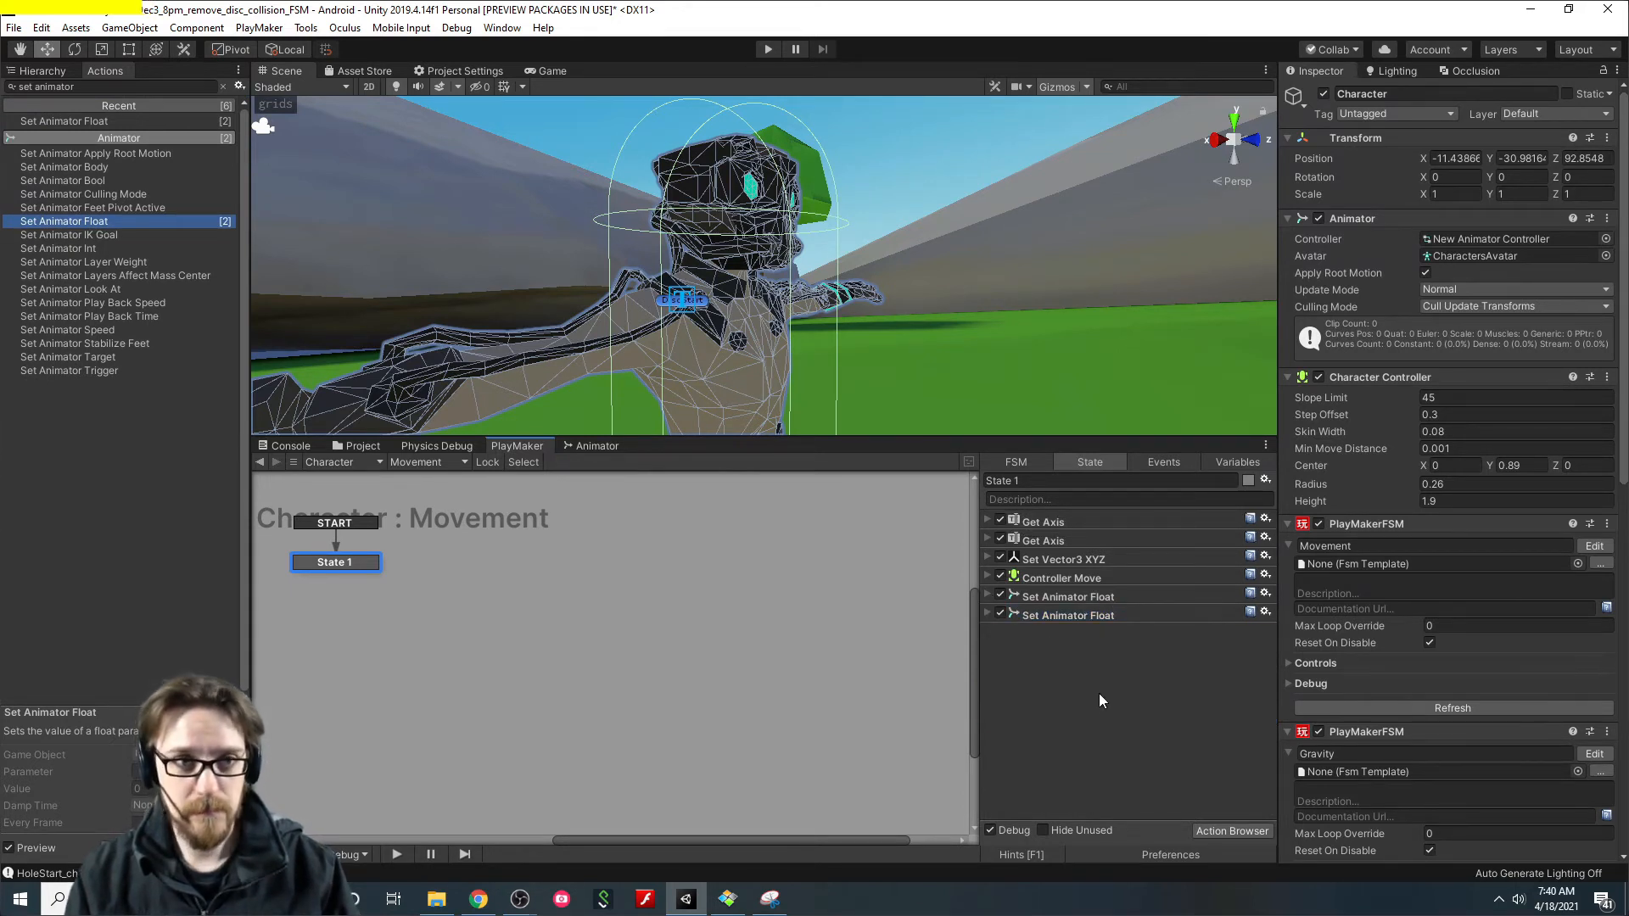
# Run the game and test the character's movement to the right, left, backward and forward.
pyautogui.click(769, 49)
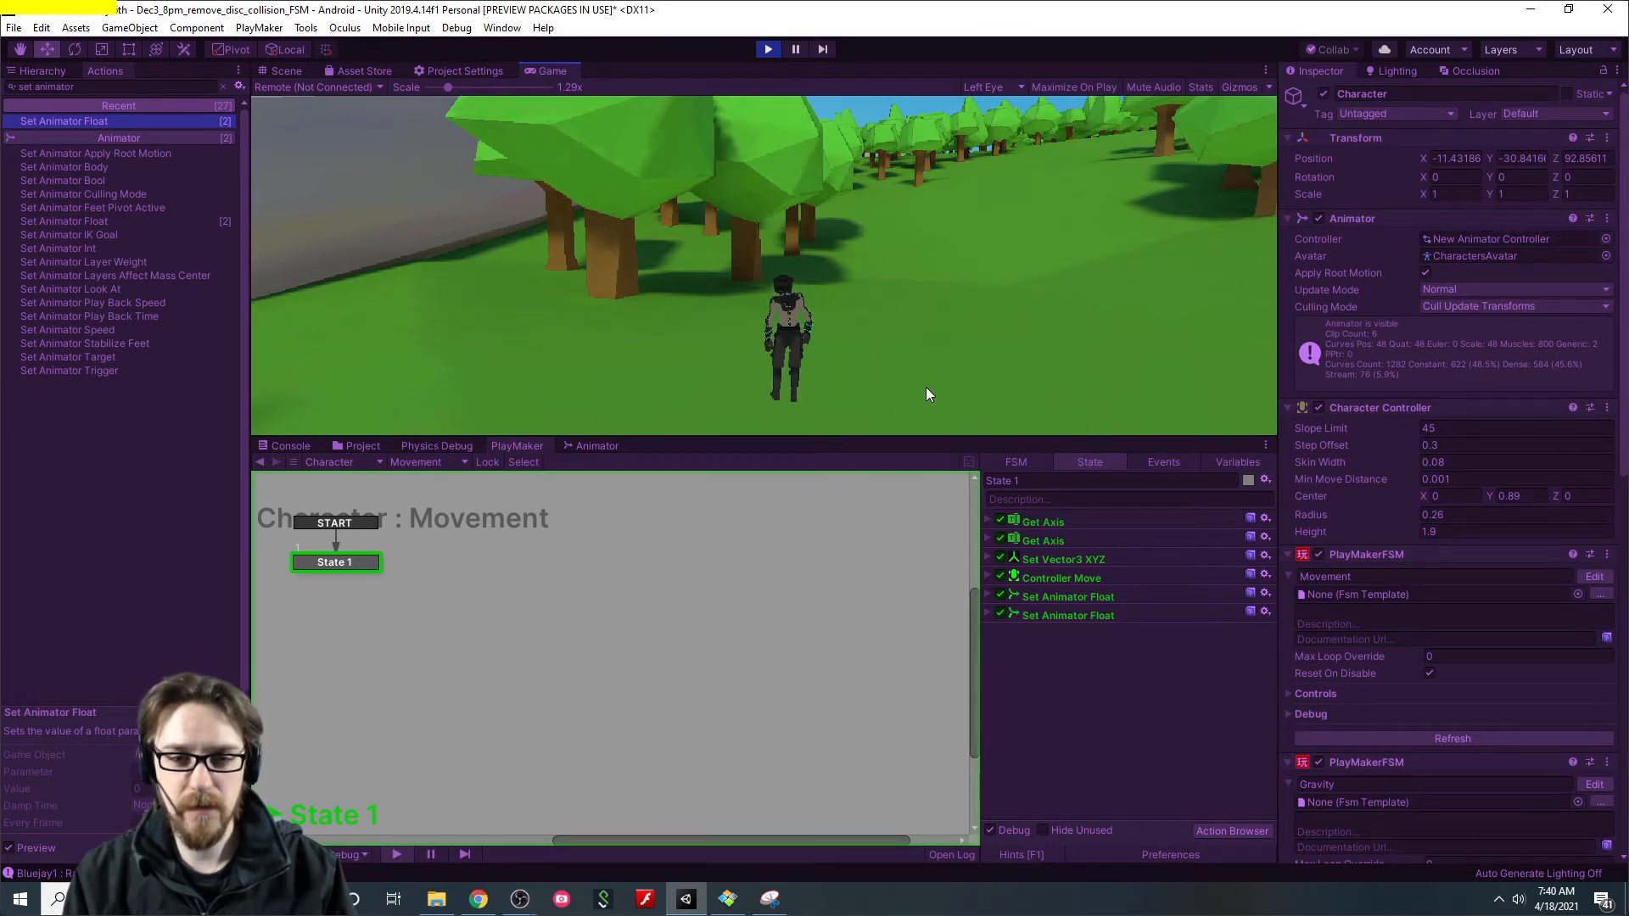
pyautogui.press('d')
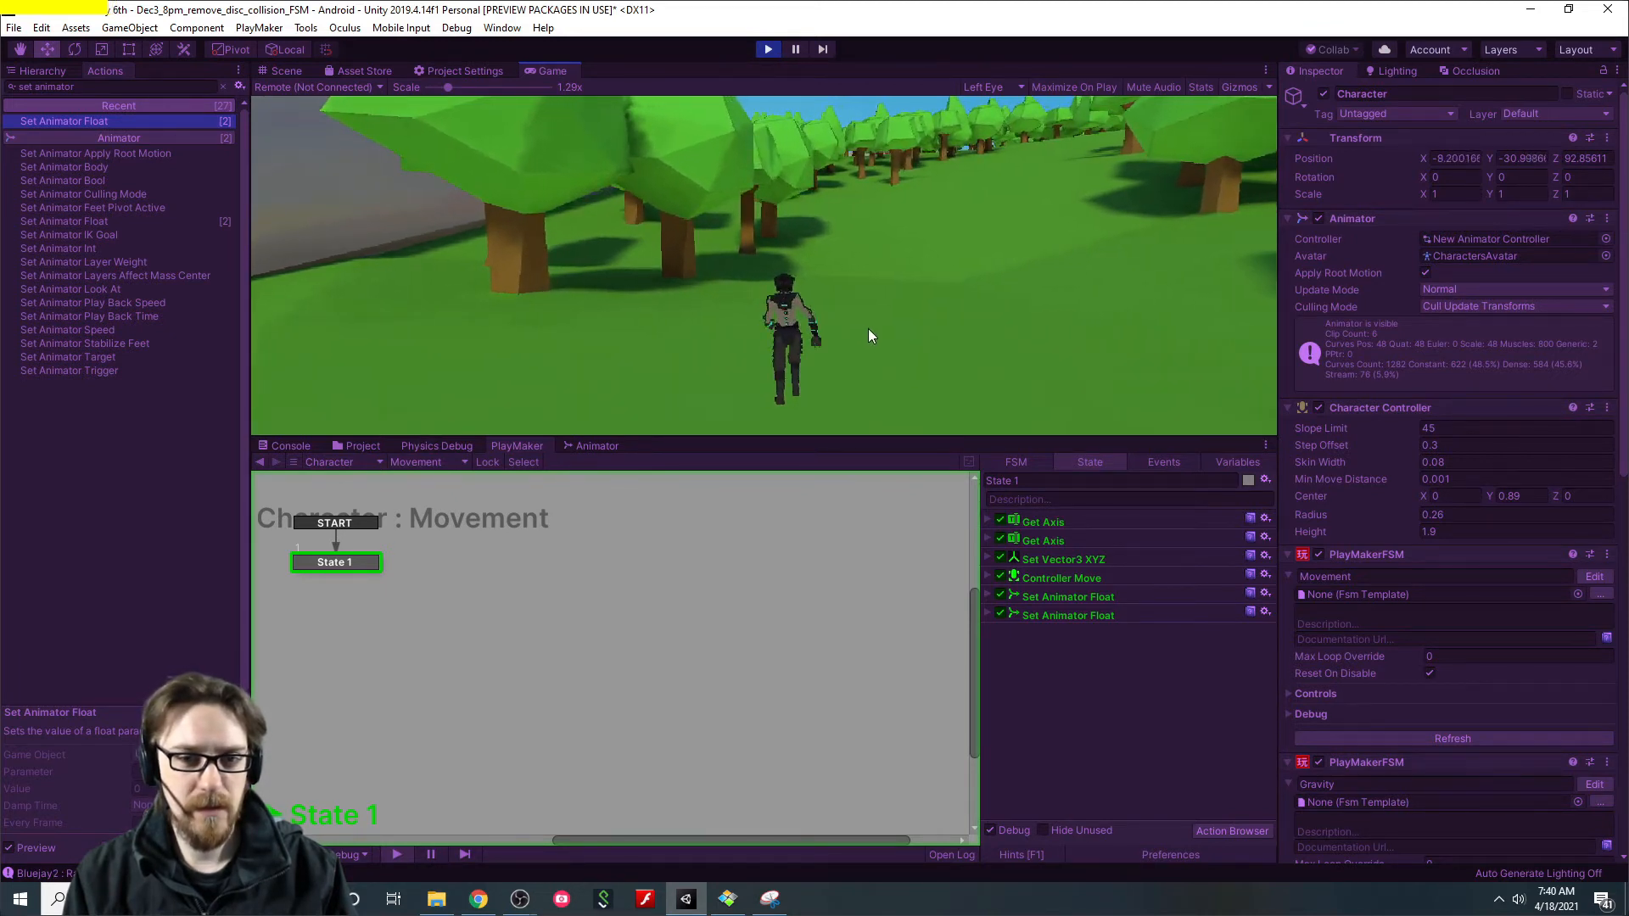
pyautogui.press('a')
pyautogui.press('s')
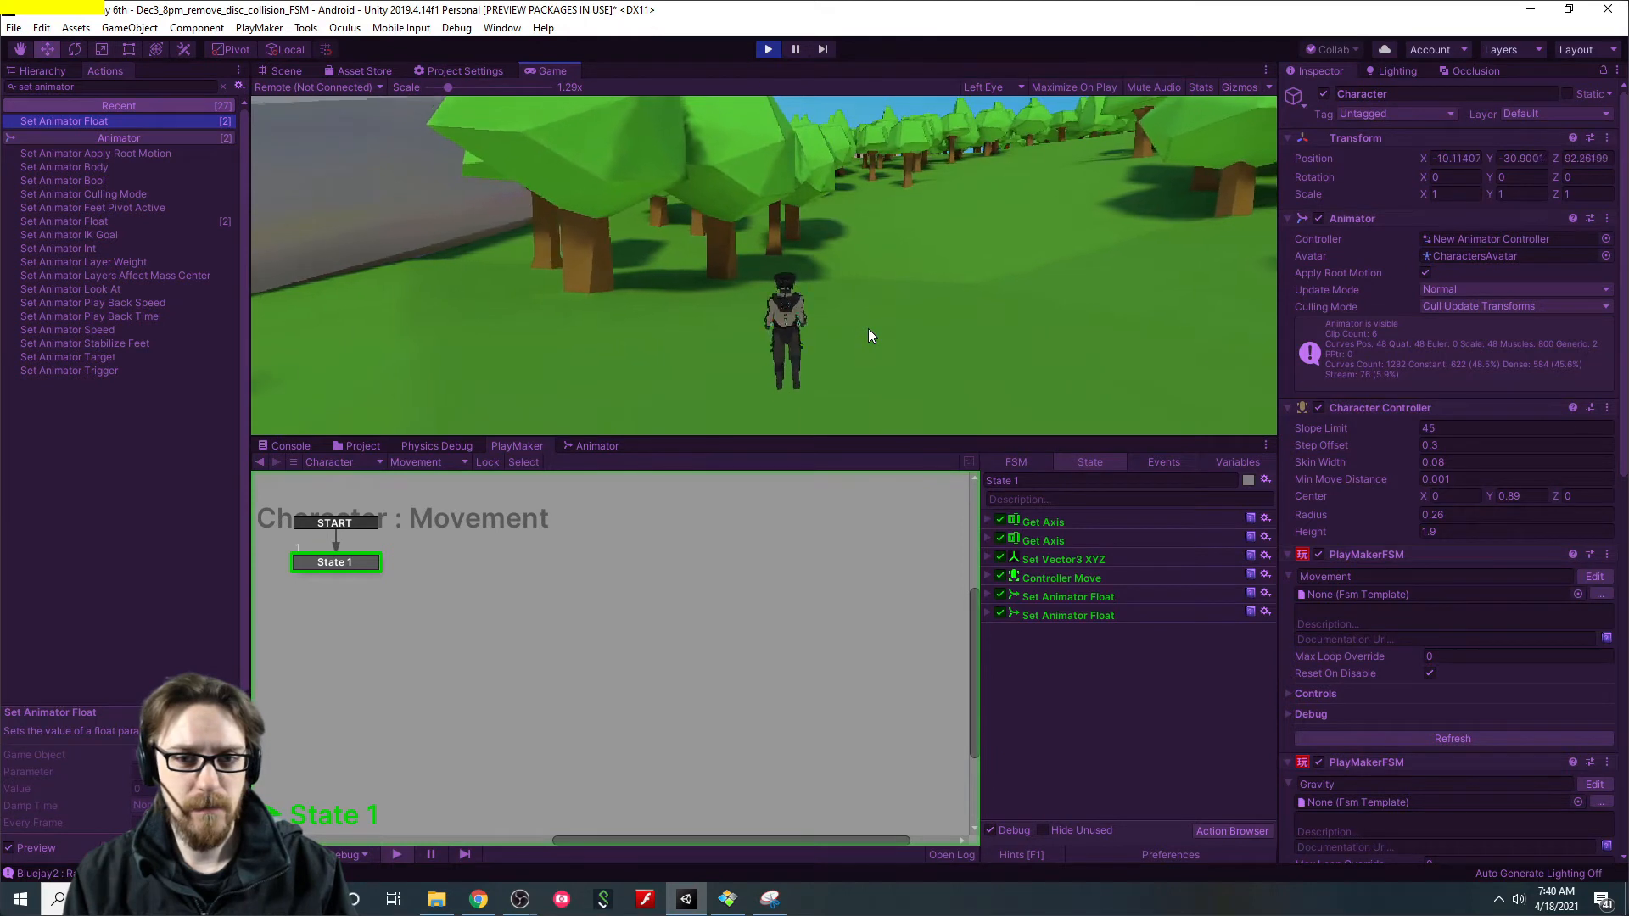
pyautogui.press('w')
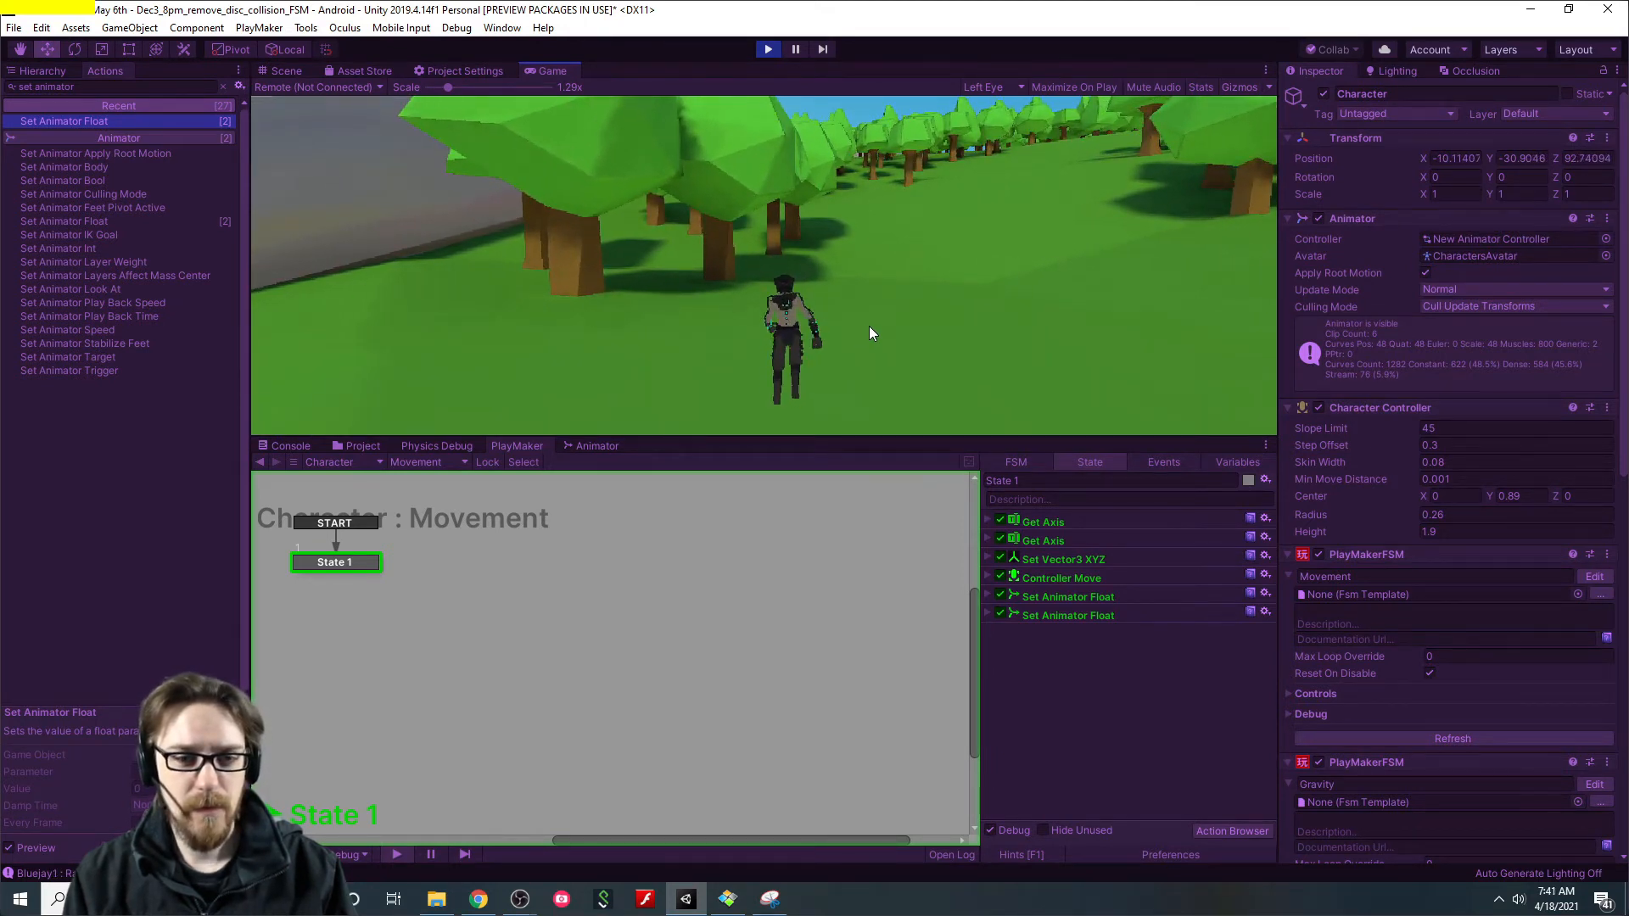
# Watch the Animator's blend tree while moving the character forward and backward, and stop the game.
pyautogui.click(596, 446)
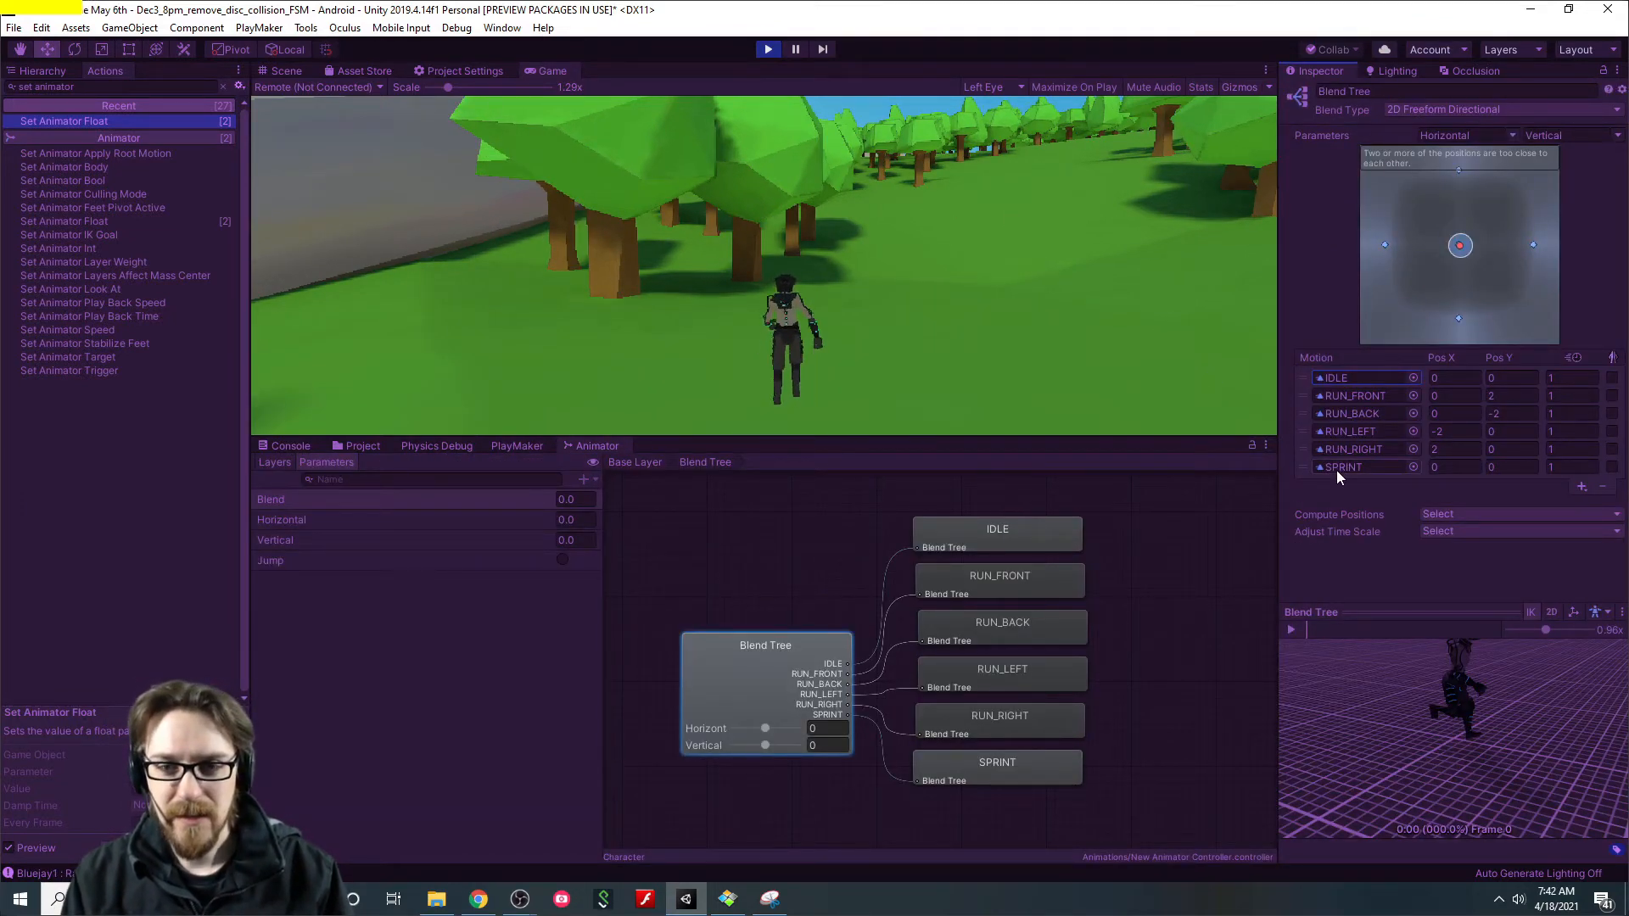
pyautogui.click(891, 343)
pyautogui.press('w')
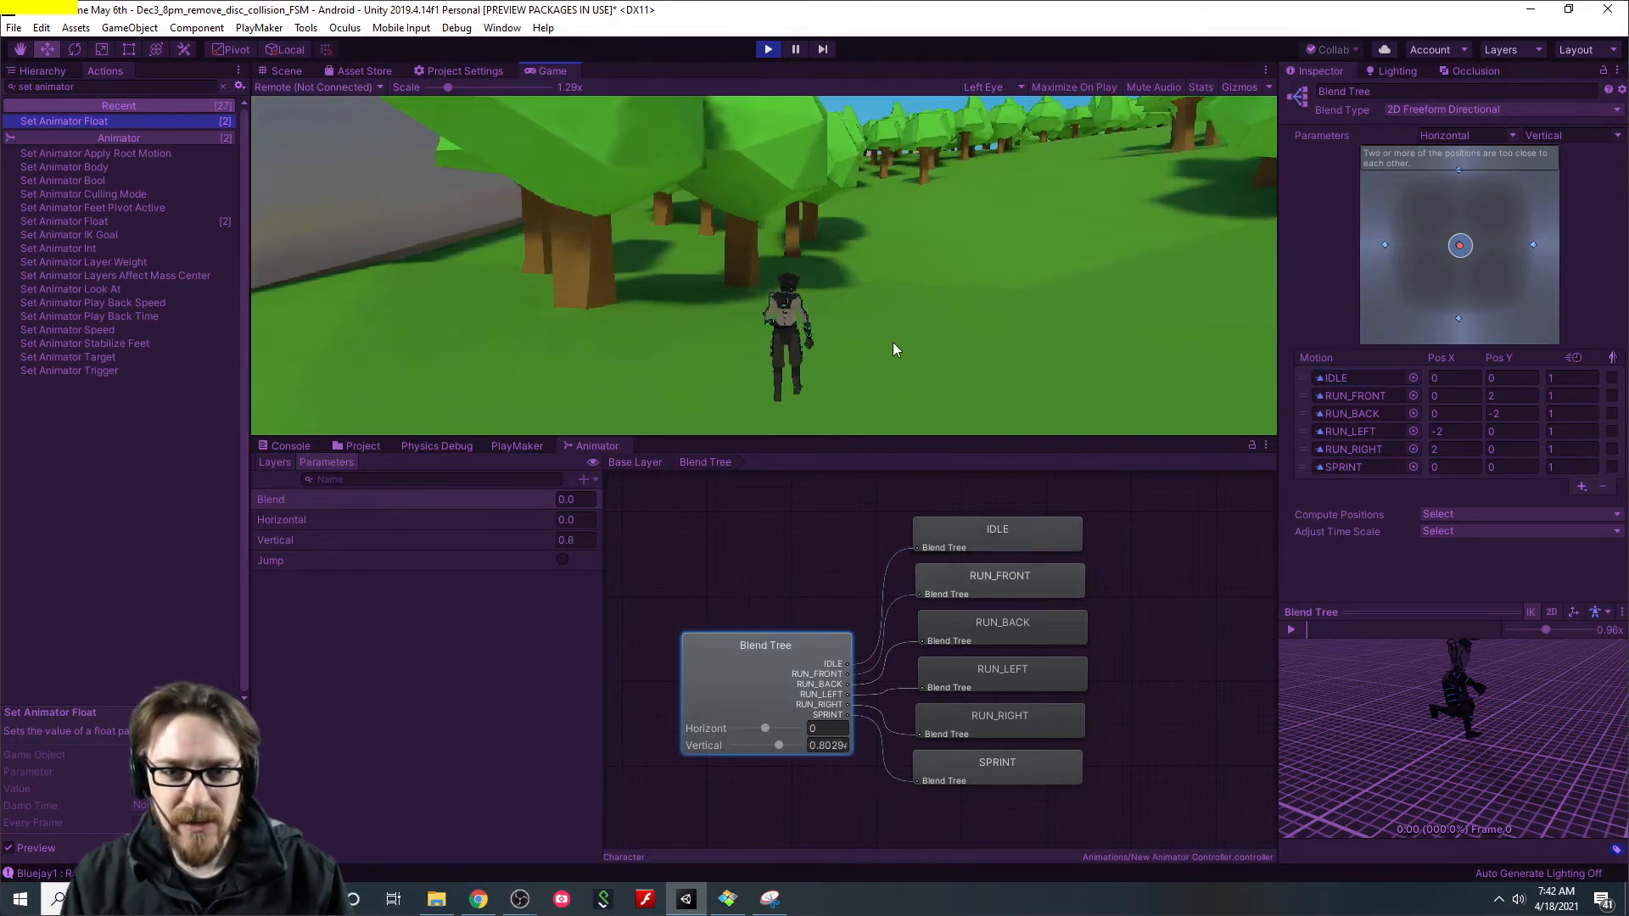
pyautogui.press('s')
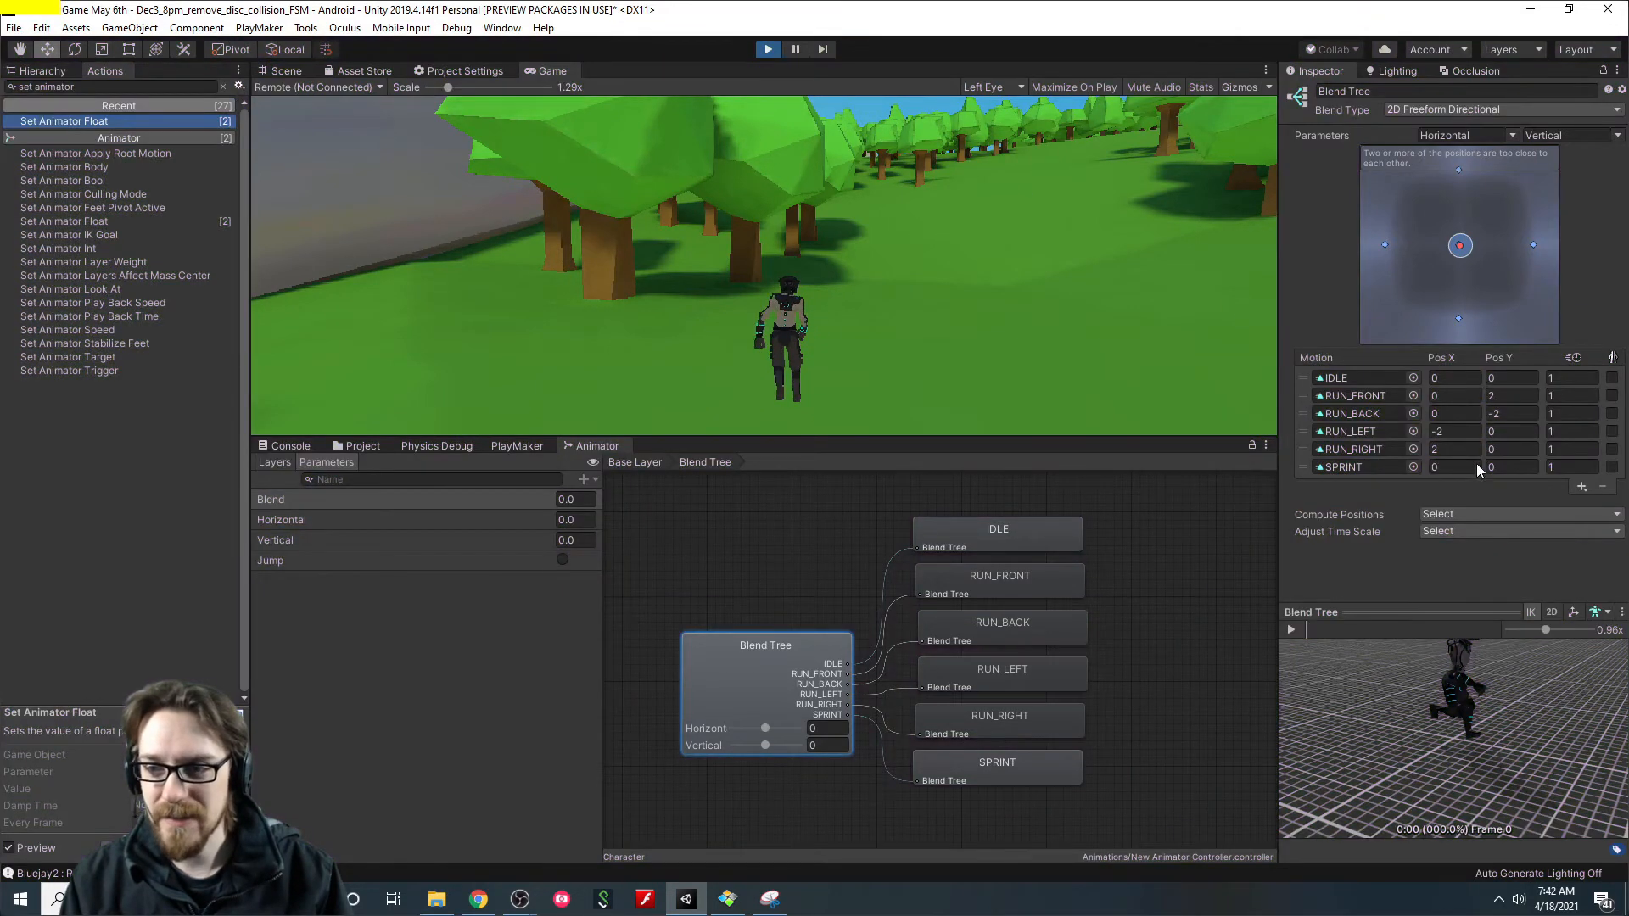
pyautogui.hotkey('ctrl', 'p')
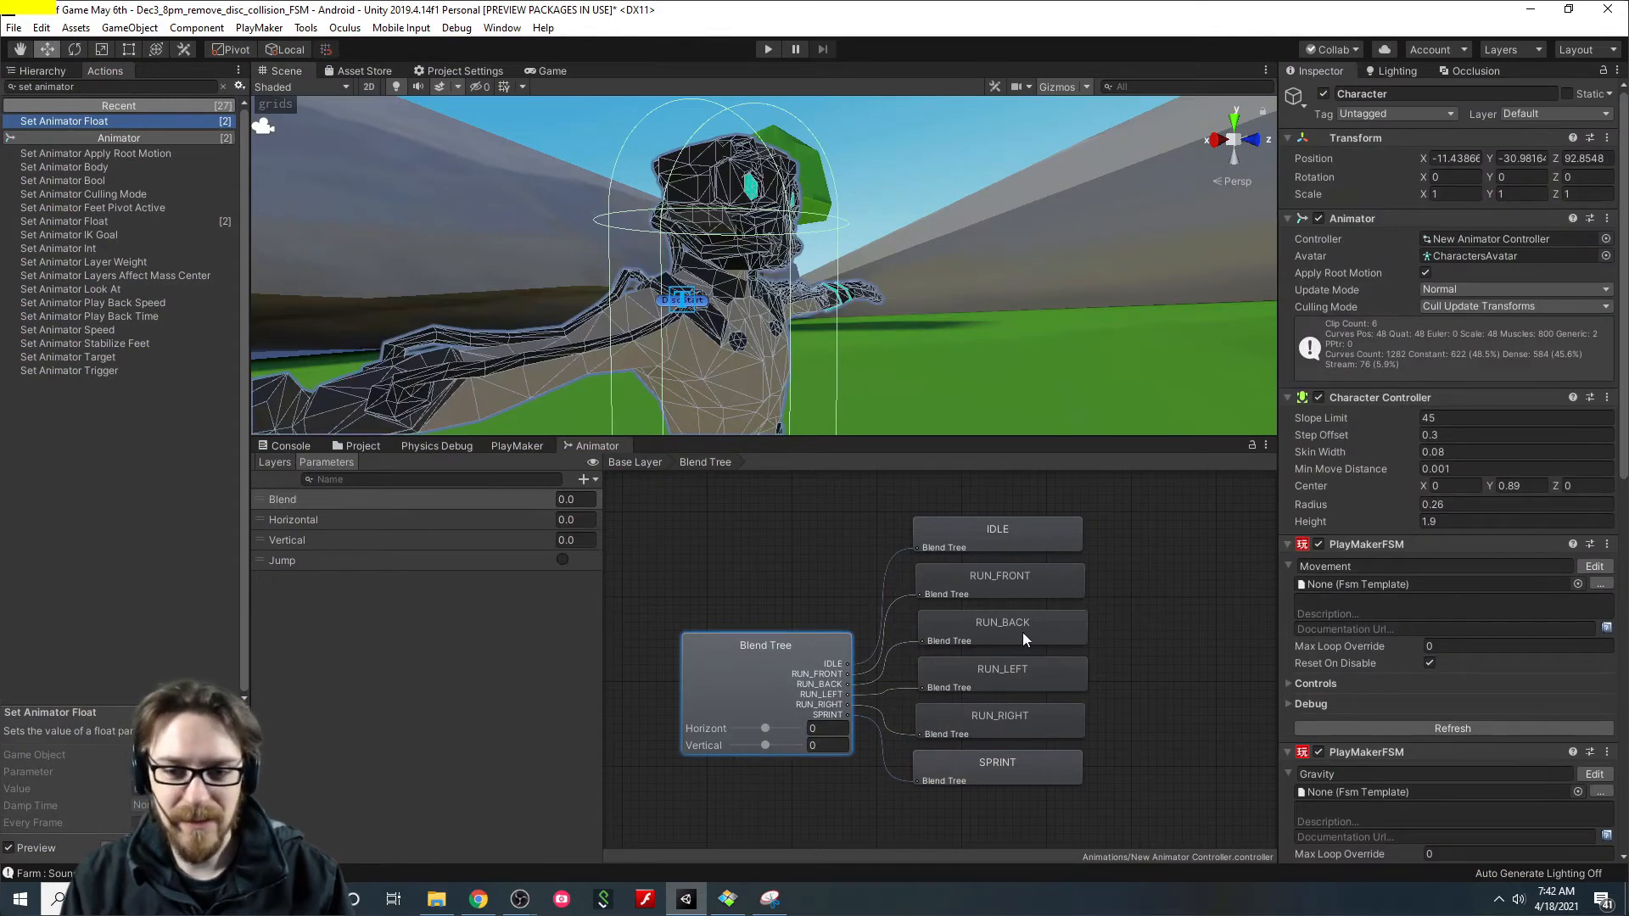
# Set SPRINT's Pos Y to 4 in the blend tree and preview the blended animation.
pyautogui.click(815, 642)
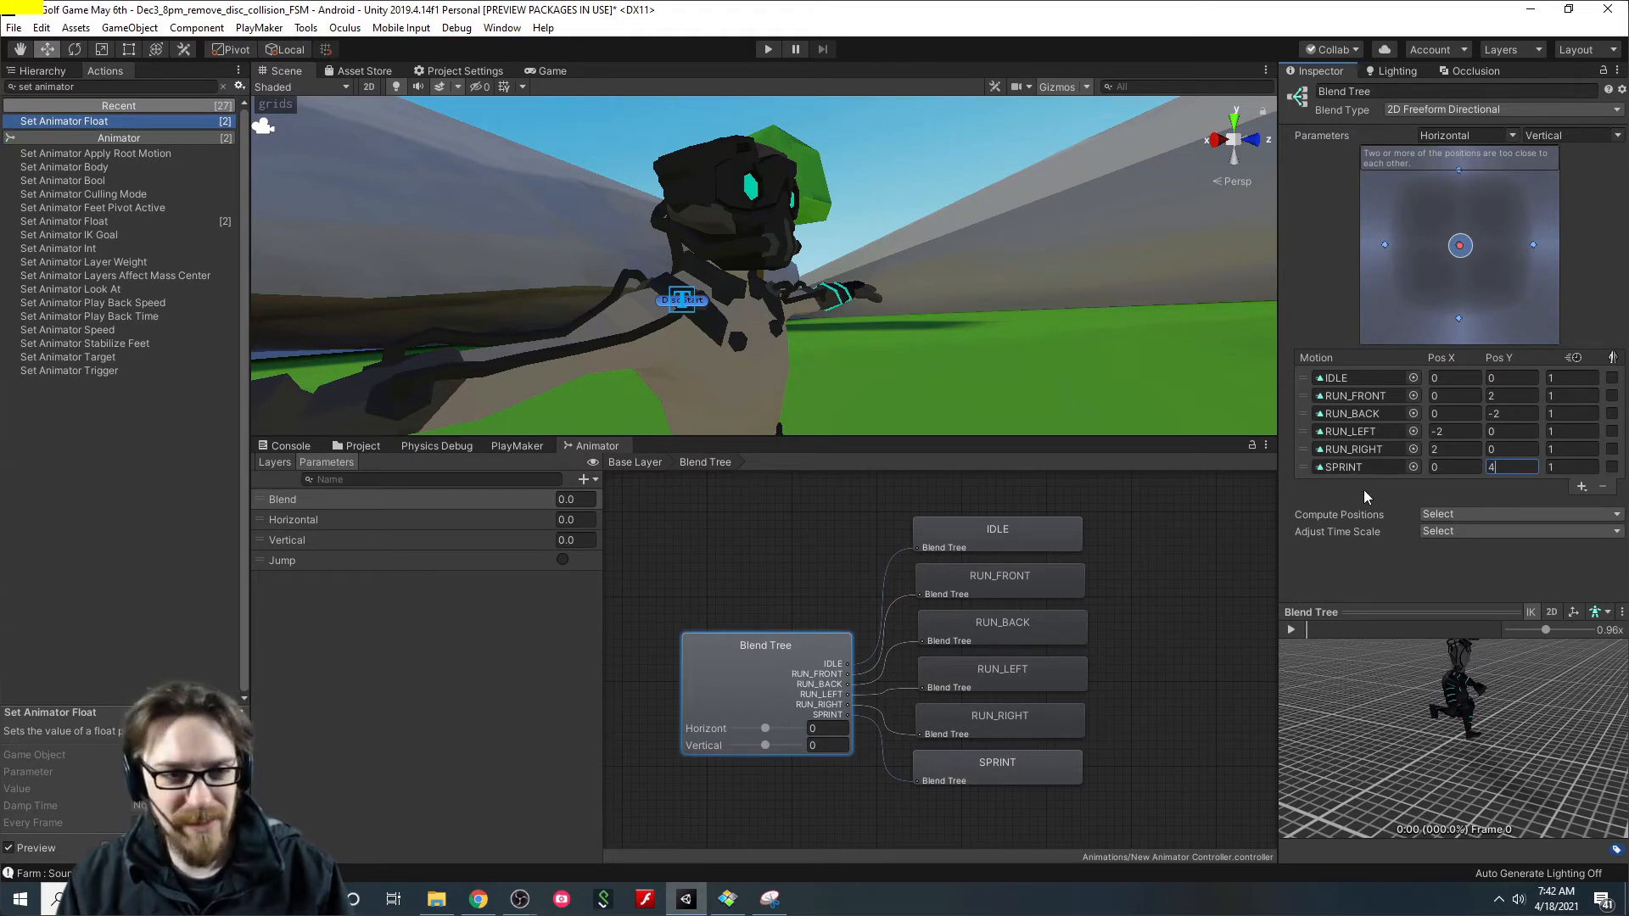
pyautogui.click(1358, 466)
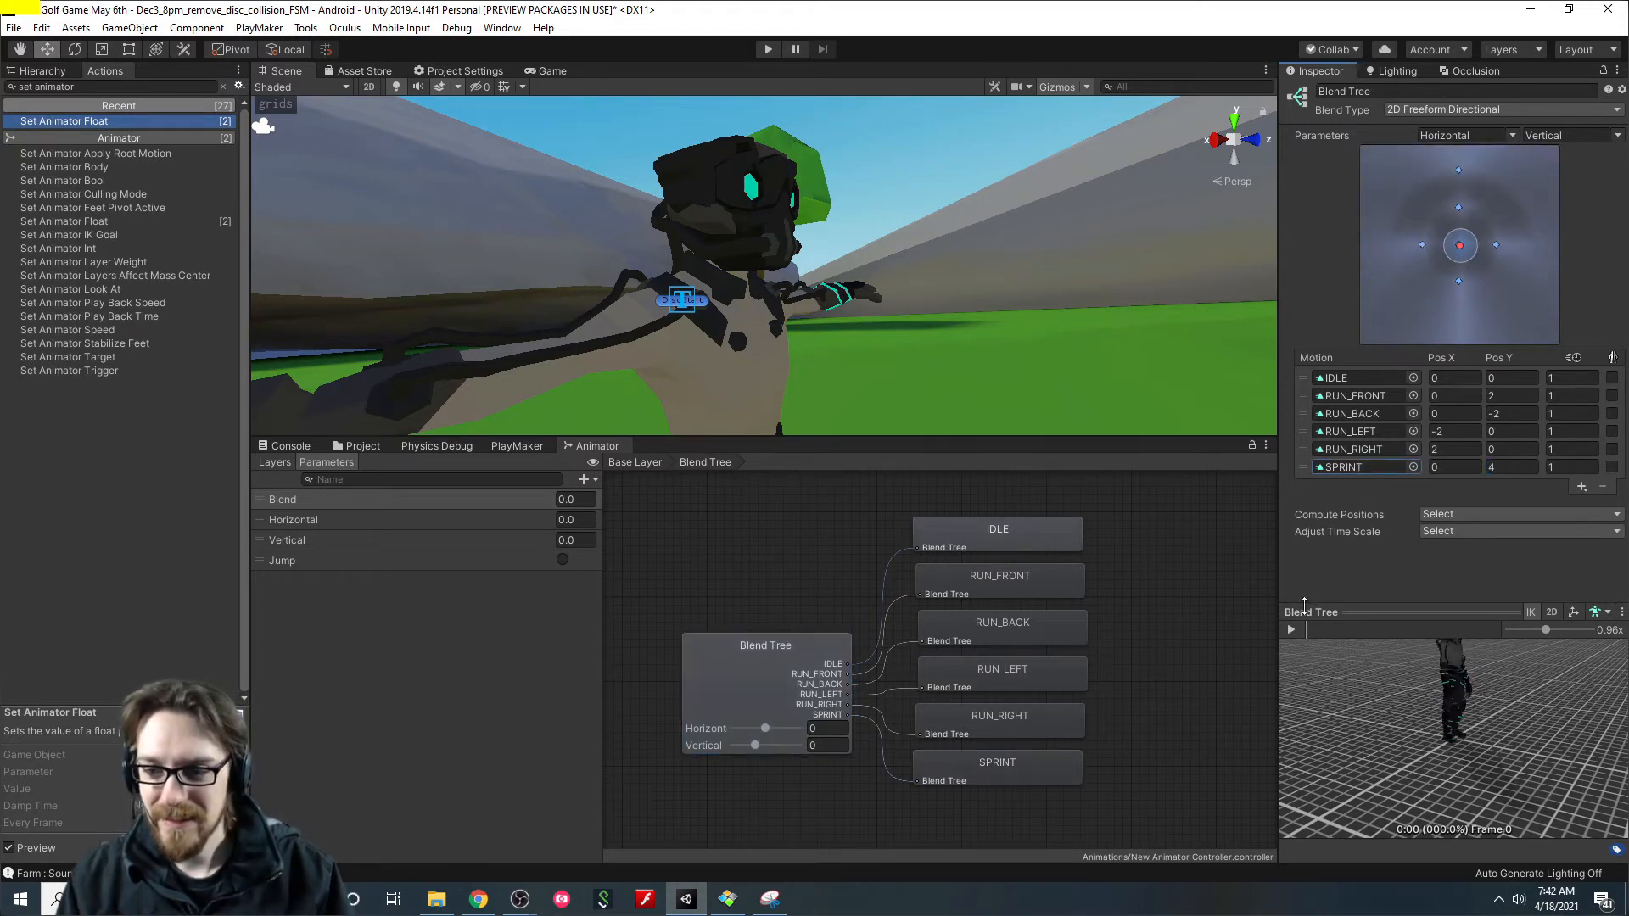
pyautogui.click(1290, 629)
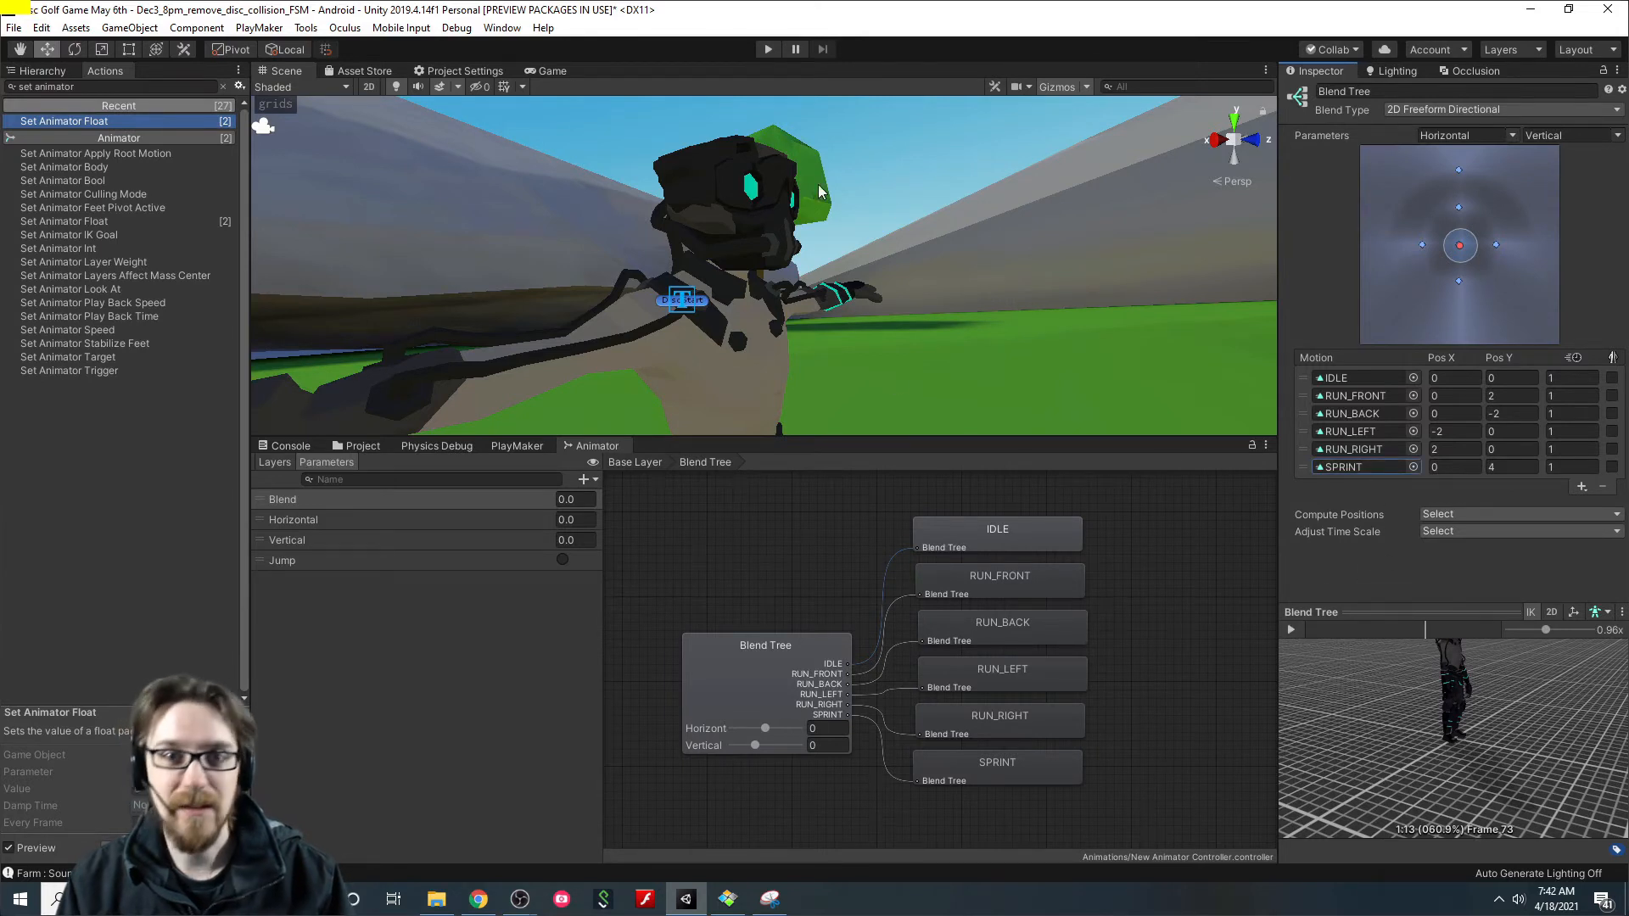
# Run the game again, test moving the character forward, backward and right with the blend tree in view, and stop the game.
pyautogui.click(763, 47)
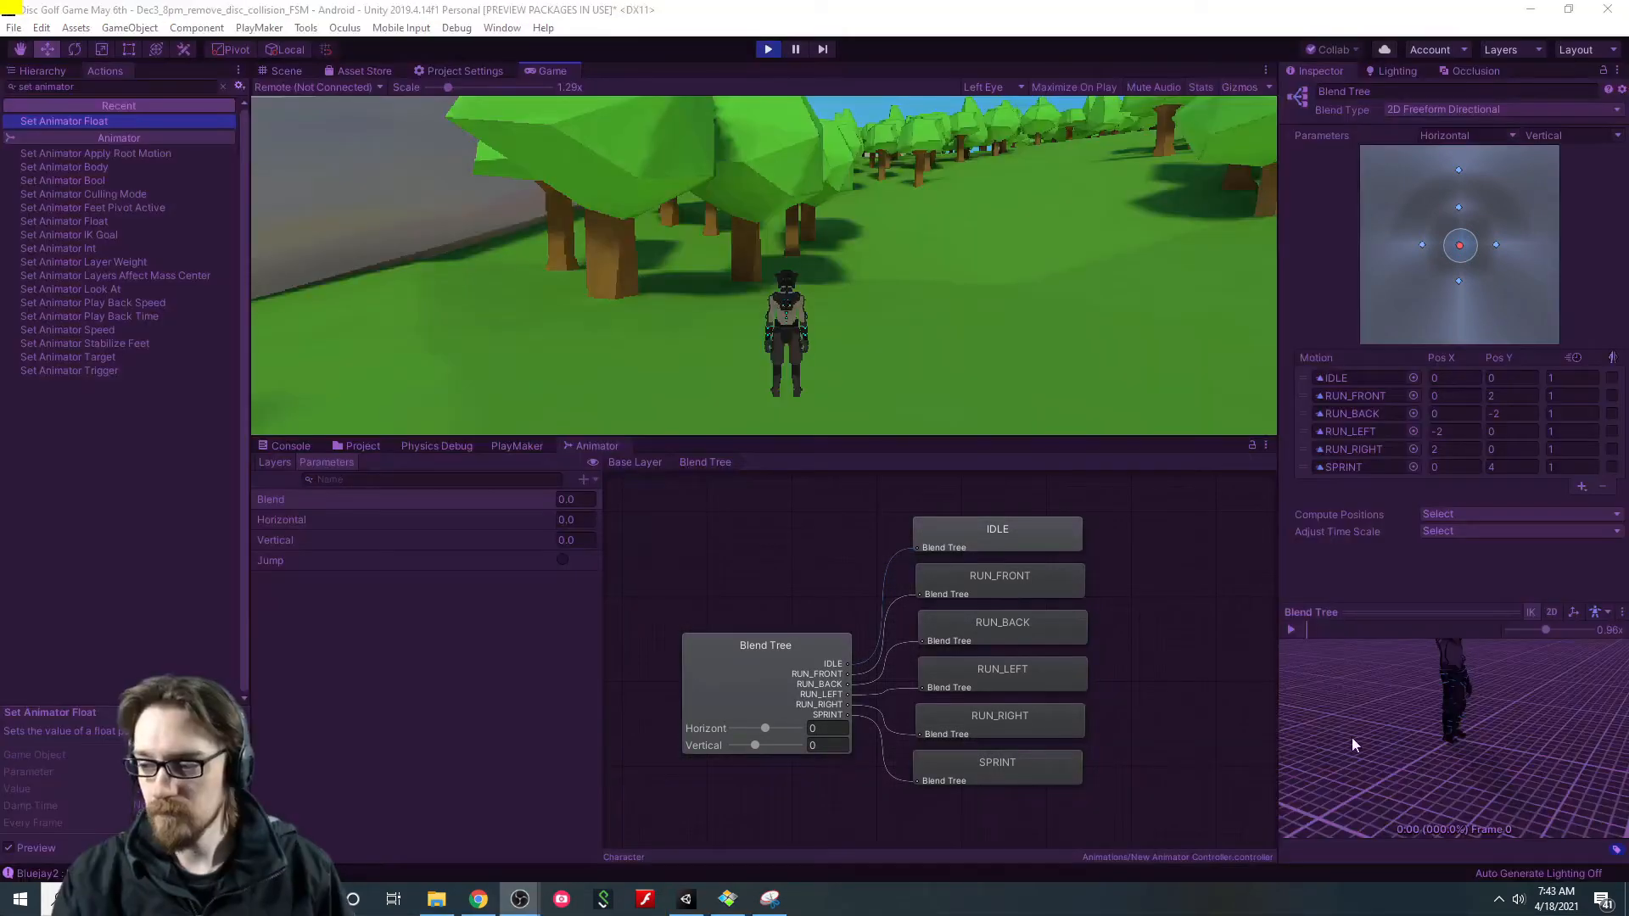
pyautogui.click(912, 308)
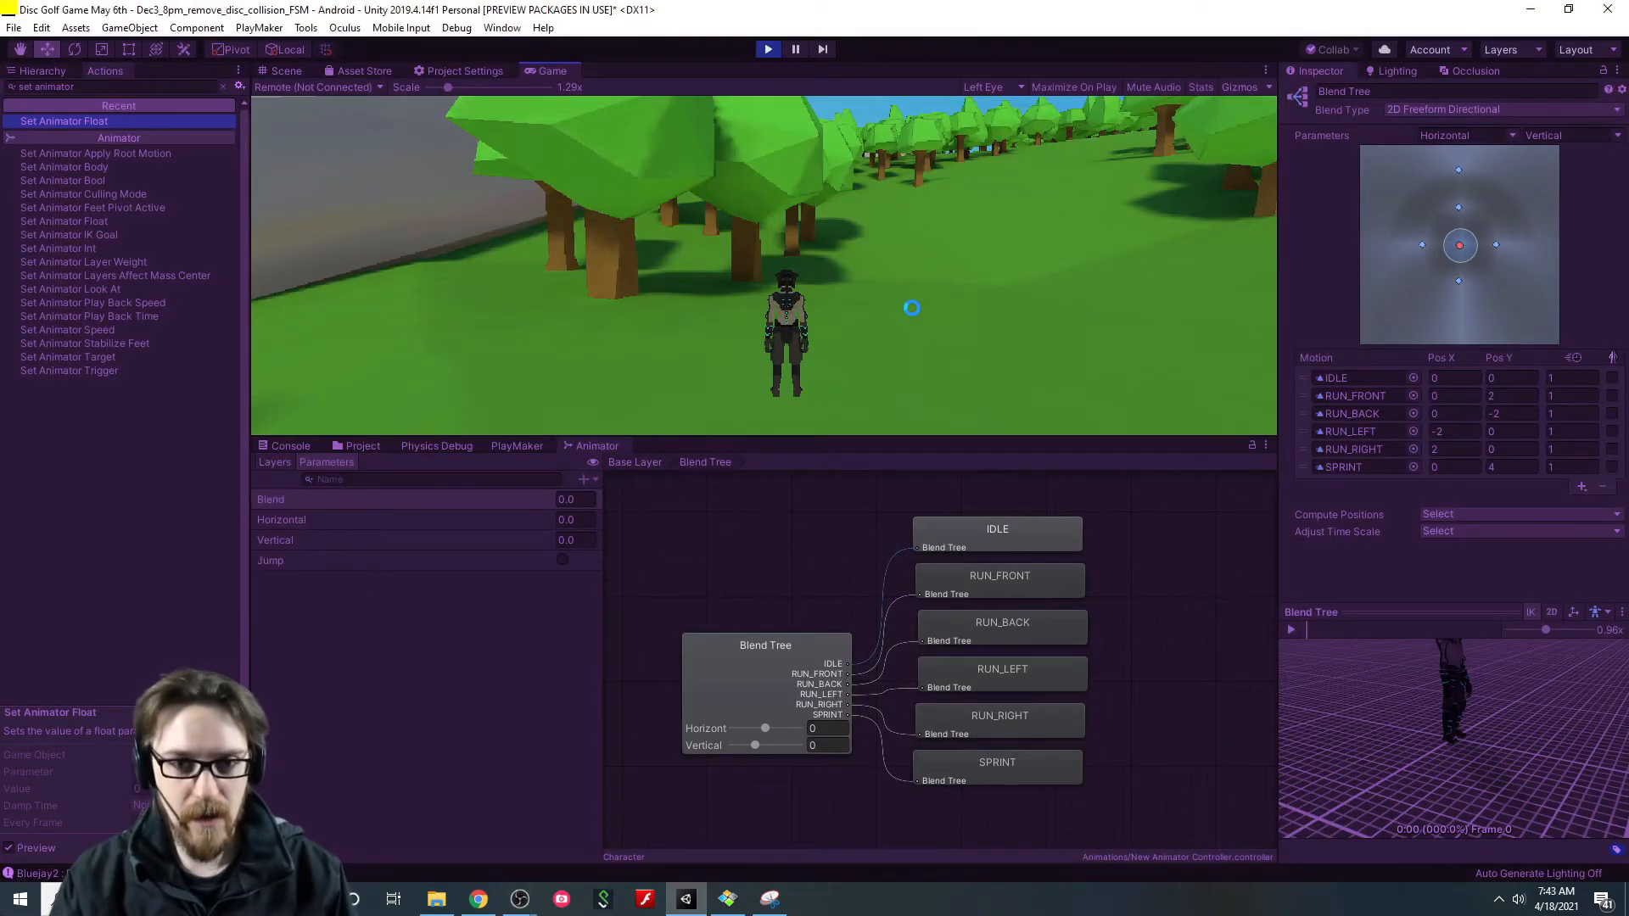
pyautogui.press('w')
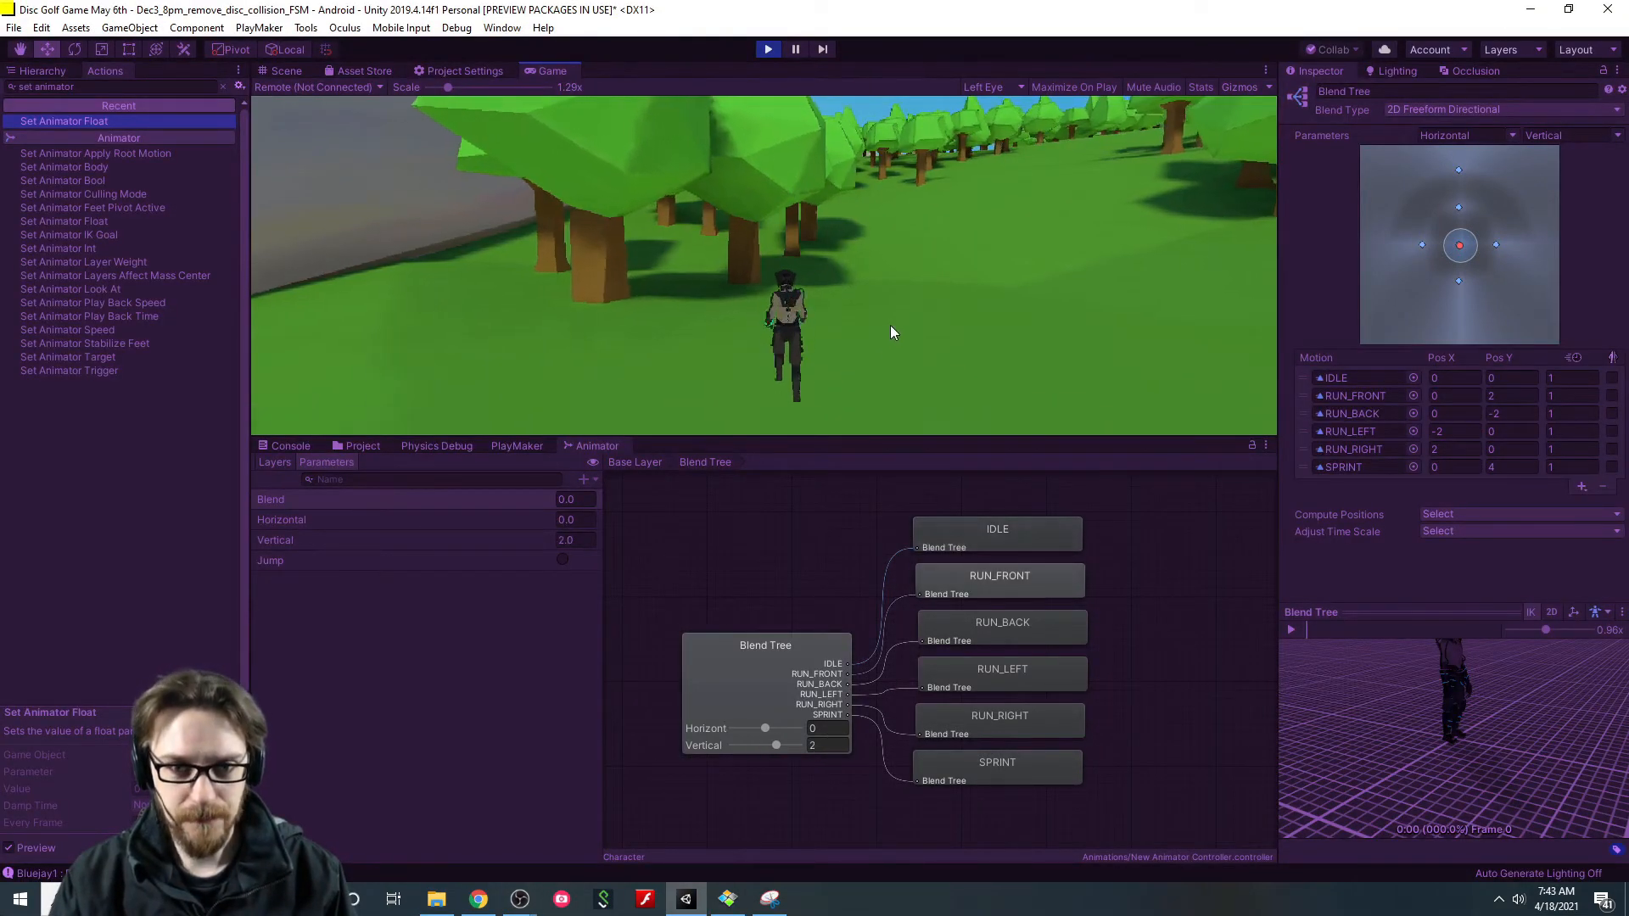
pyautogui.press('s')
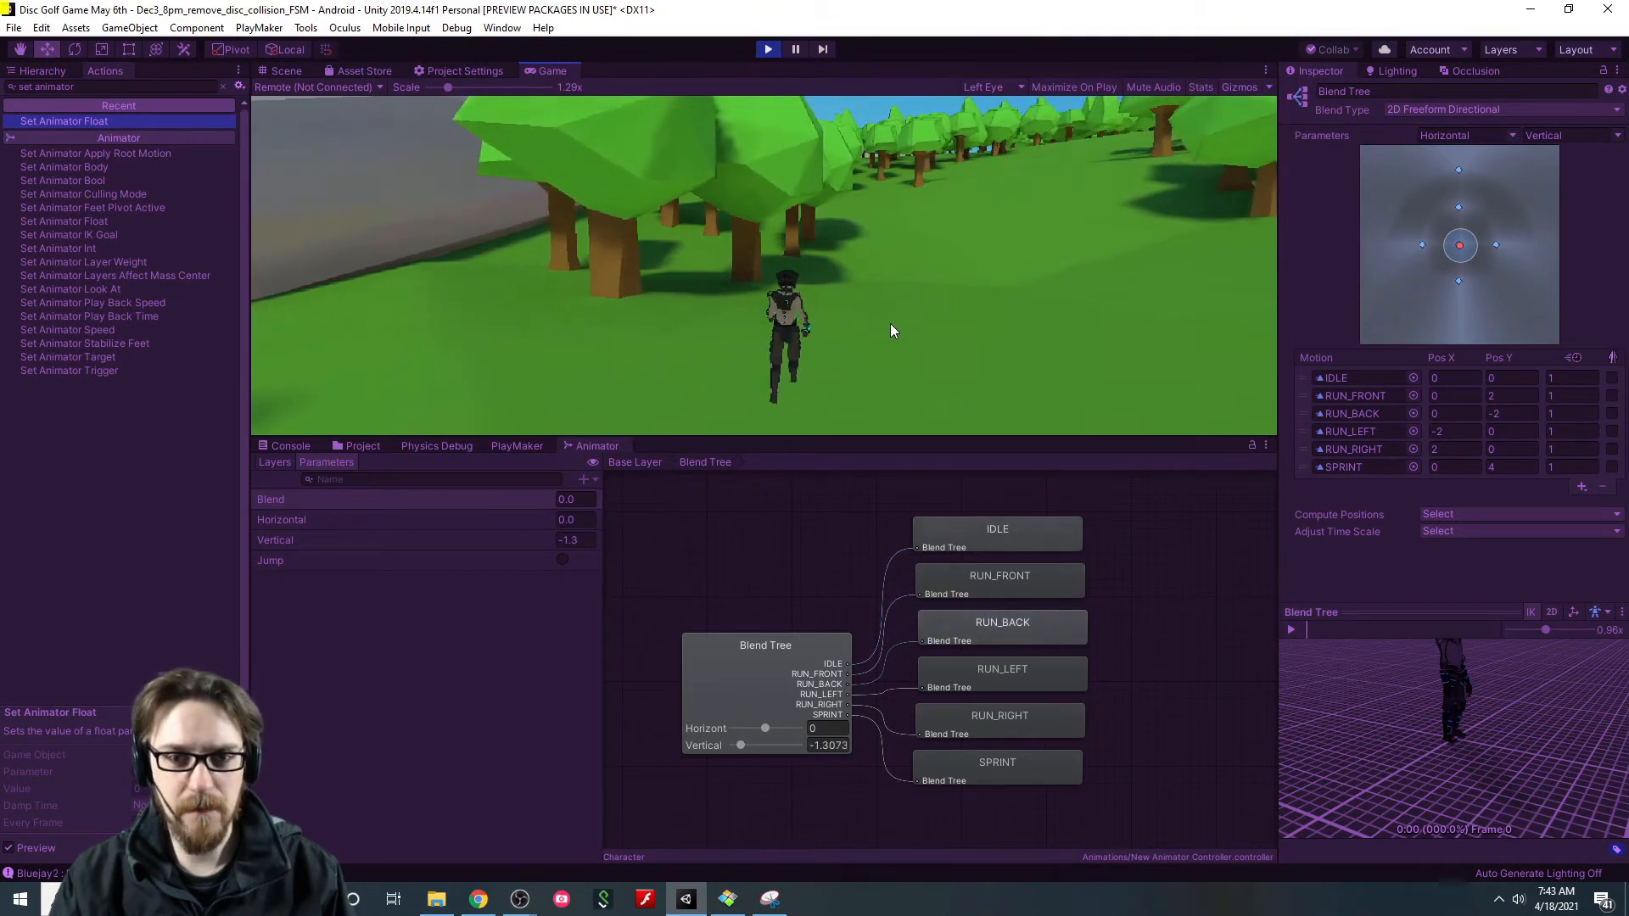
pyautogui.press('d')
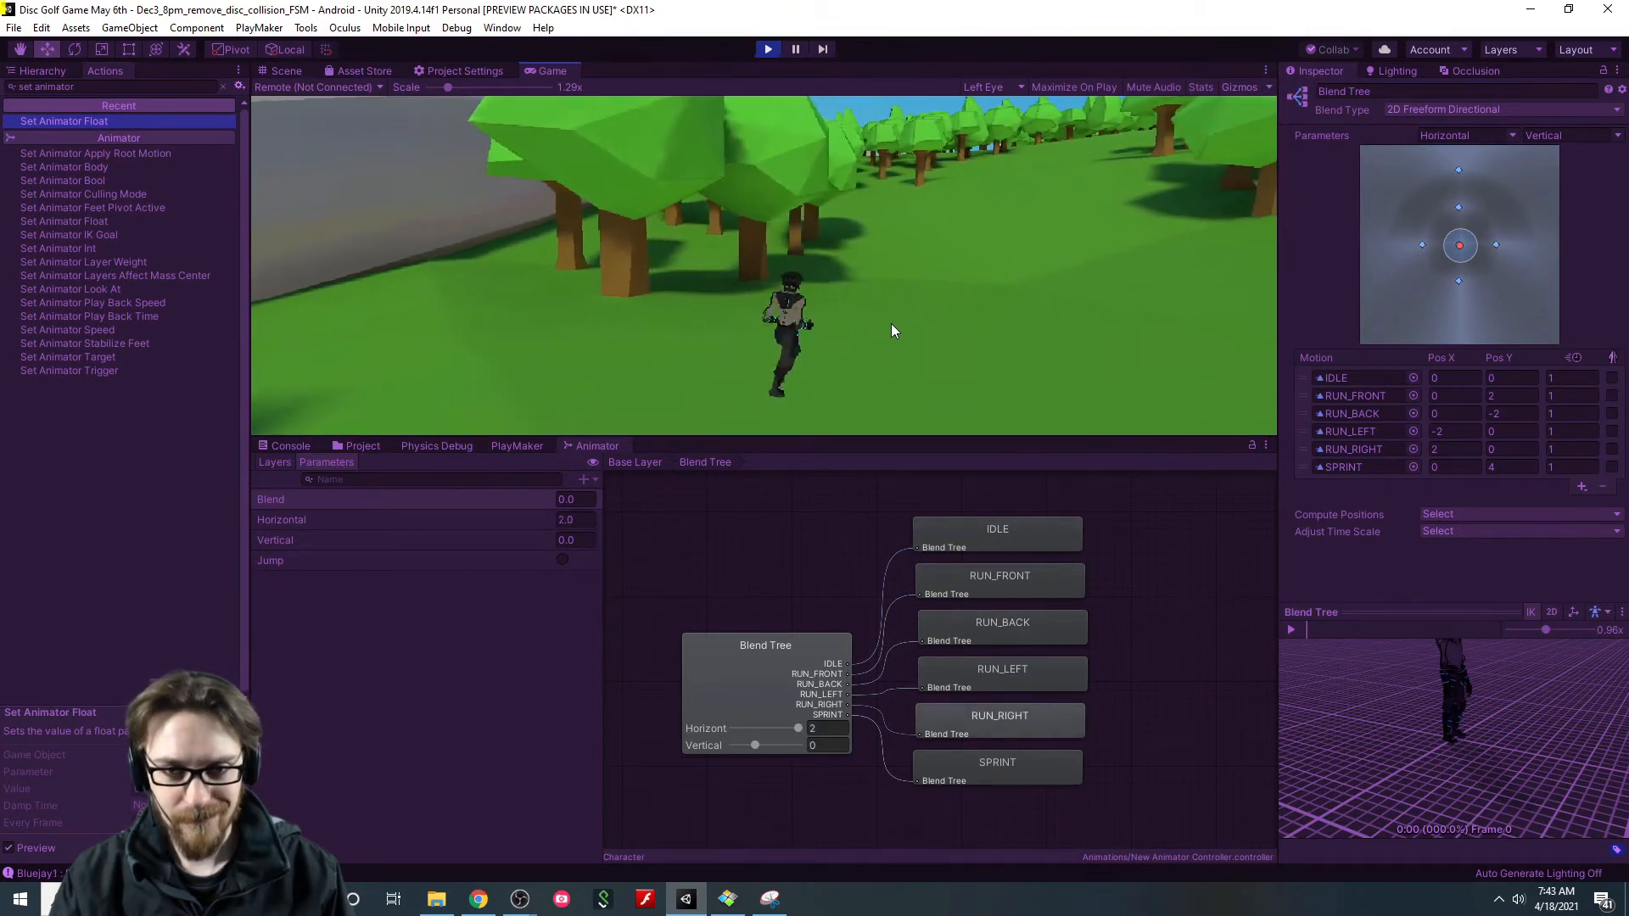
pyautogui.click(767, 50)
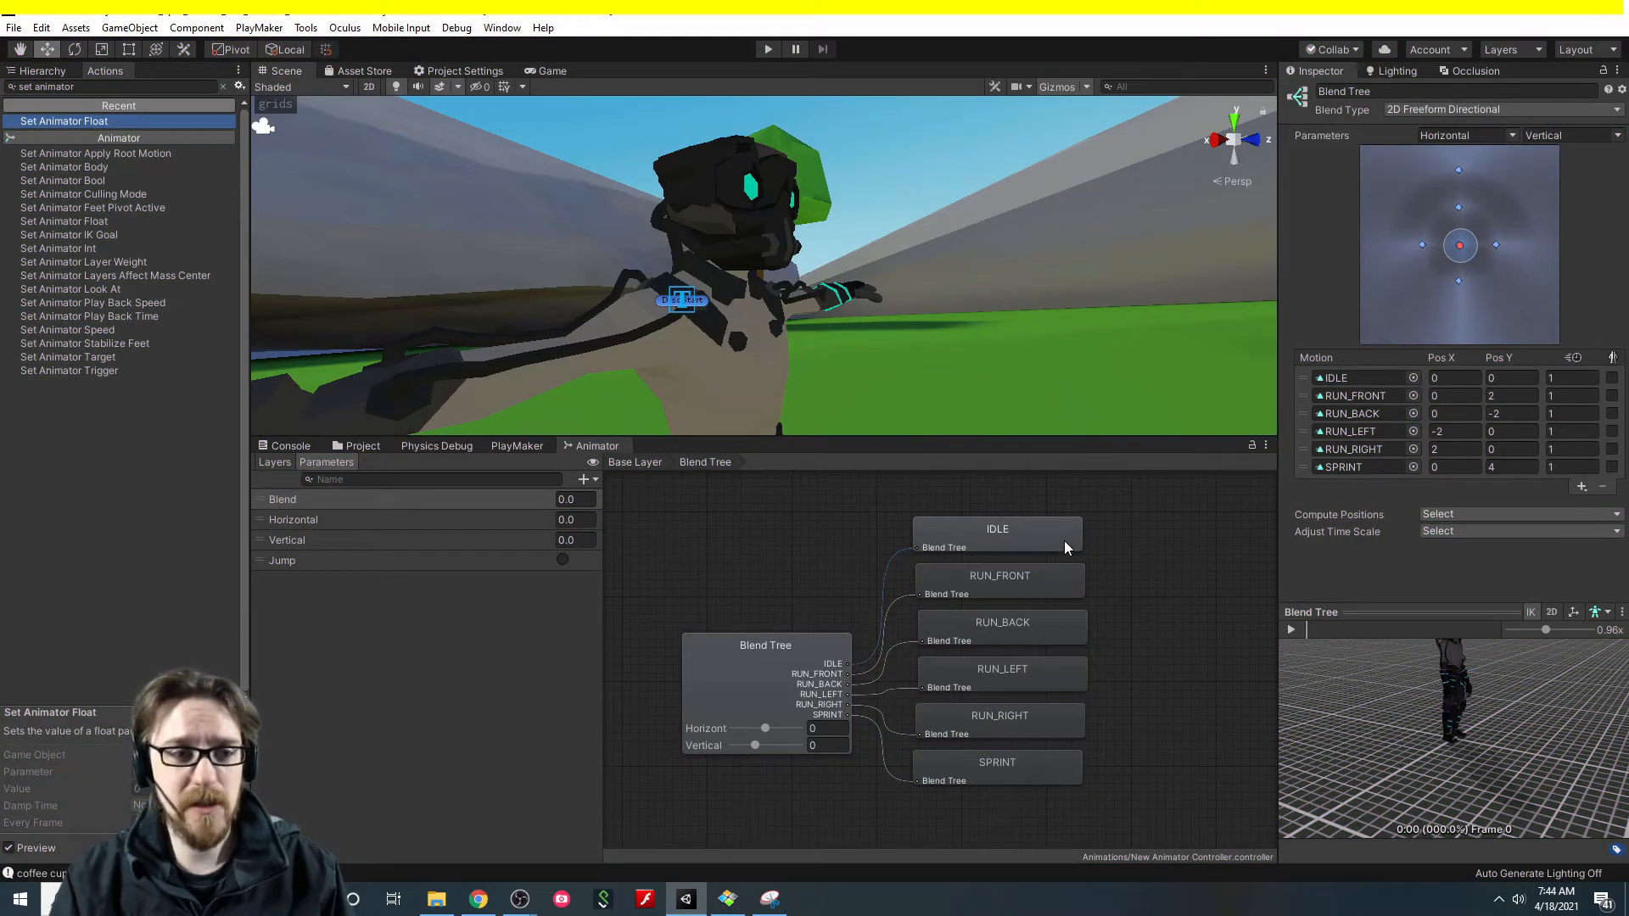
# Select the Character object and open its Sprint FSM in PlayMaker.
pyautogui.click(515, 446)
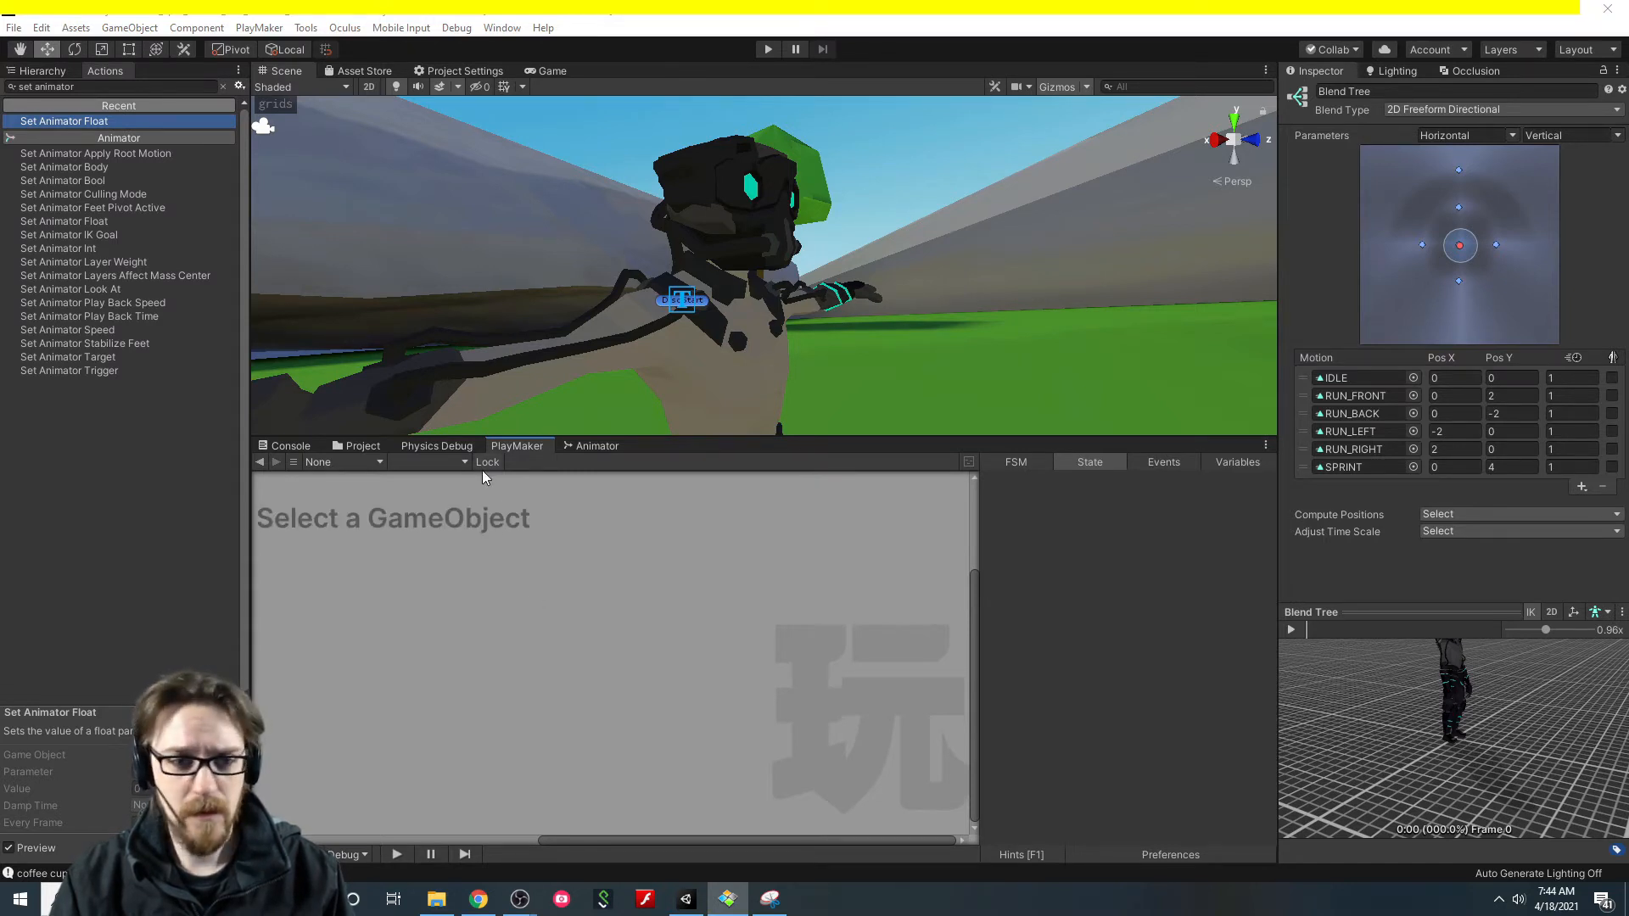
pyautogui.click(46, 71)
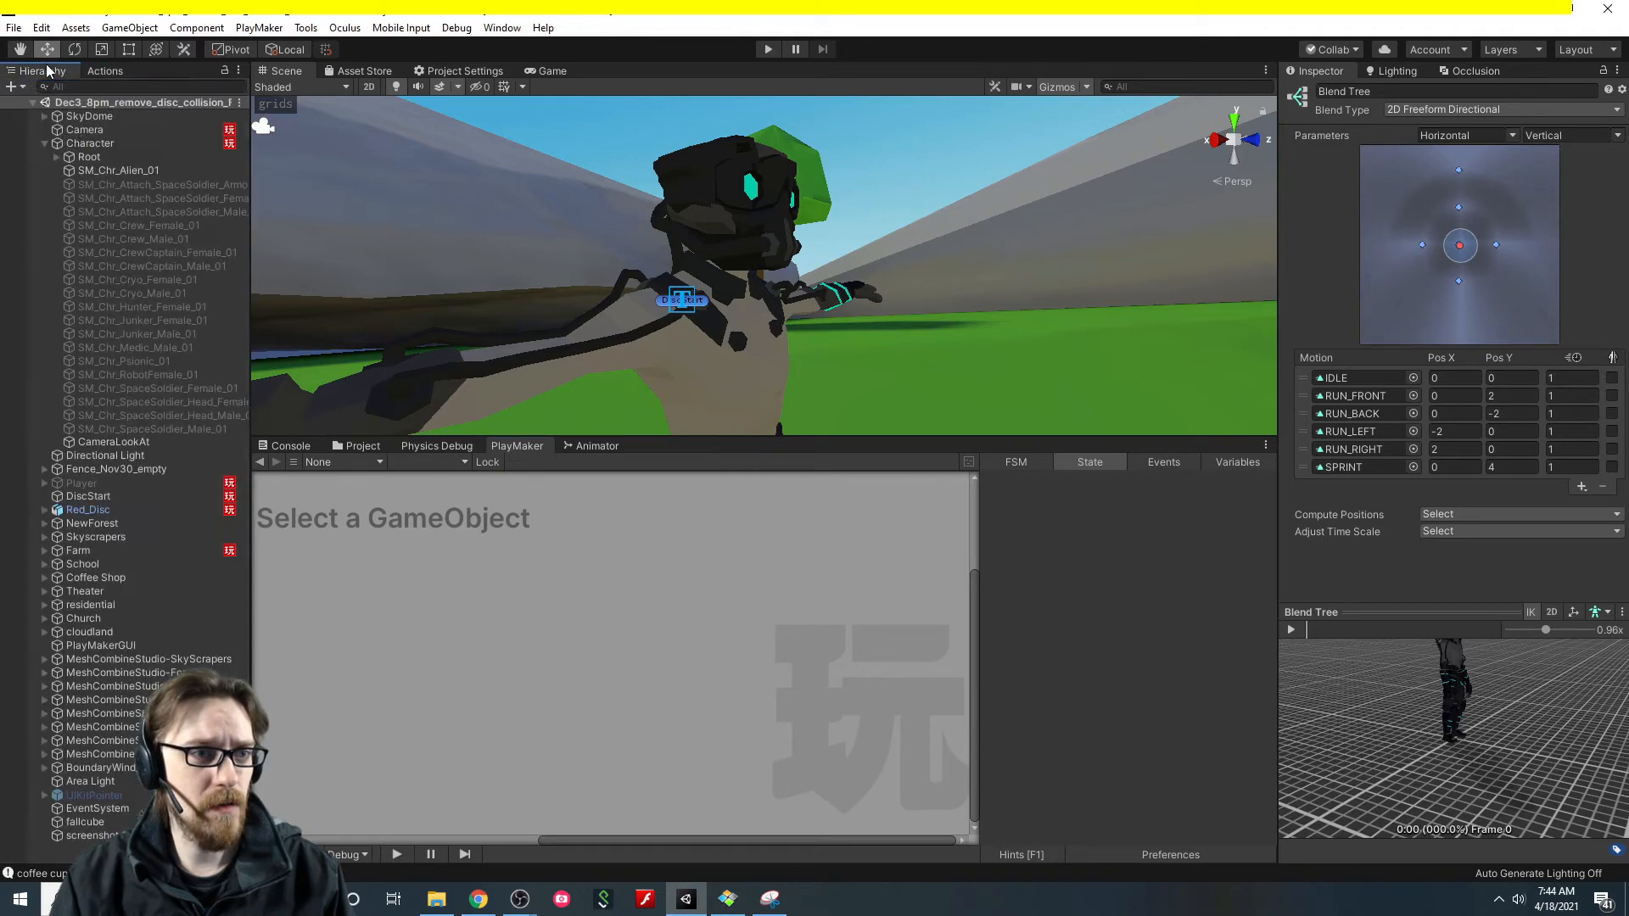
pyautogui.click(105, 148)
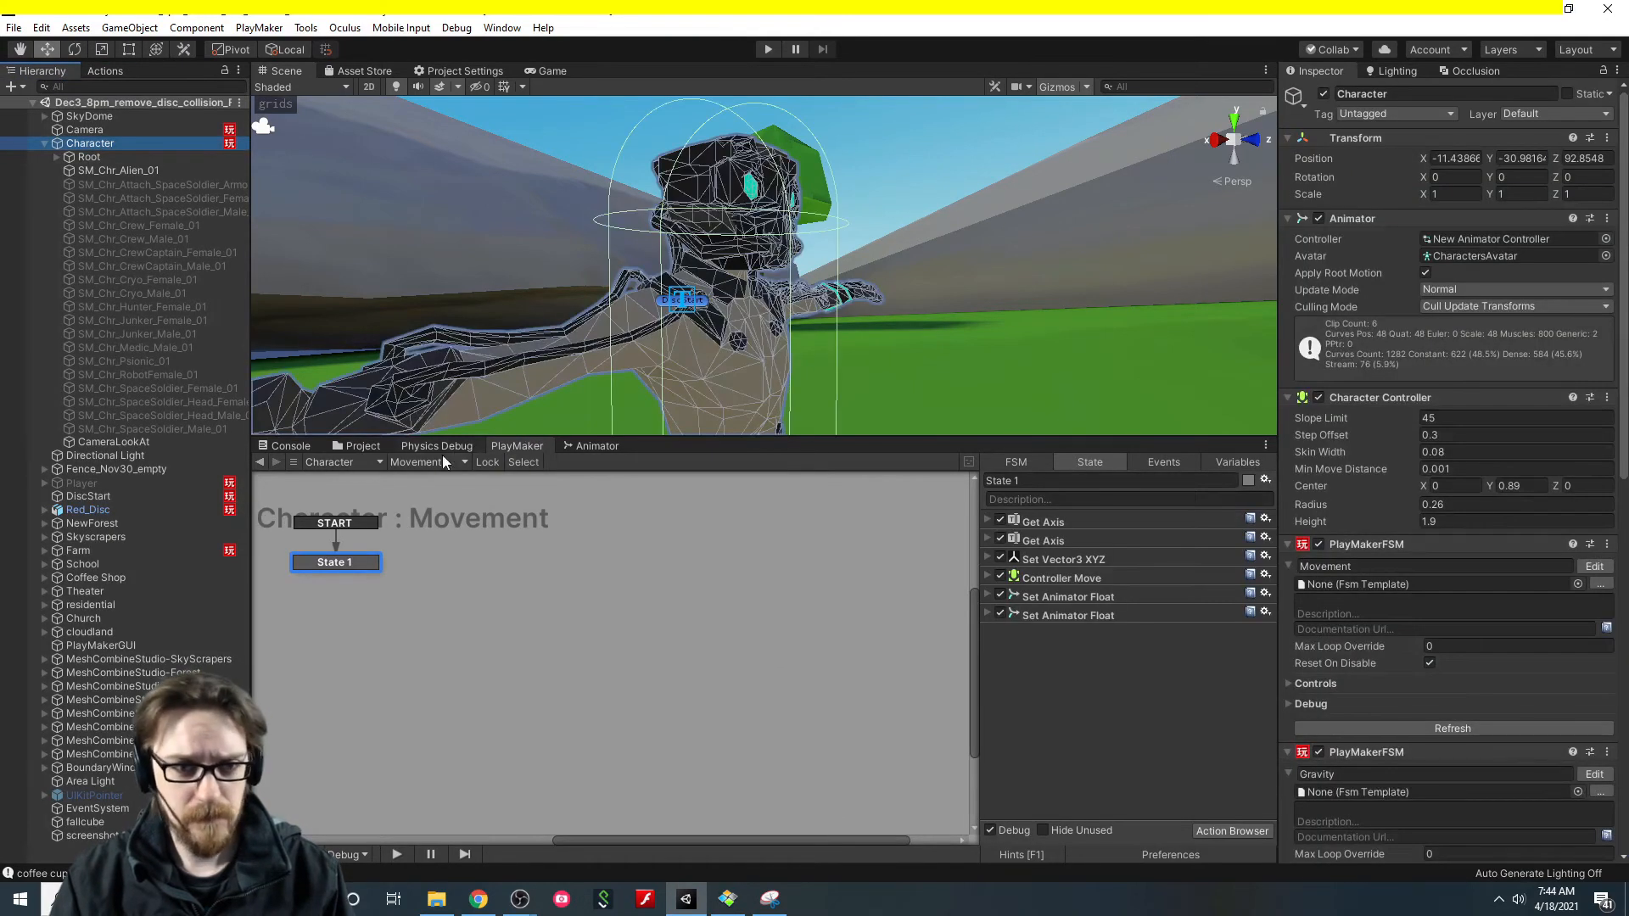
pyautogui.click(436, 463)
pyautogui.click(528, 552)
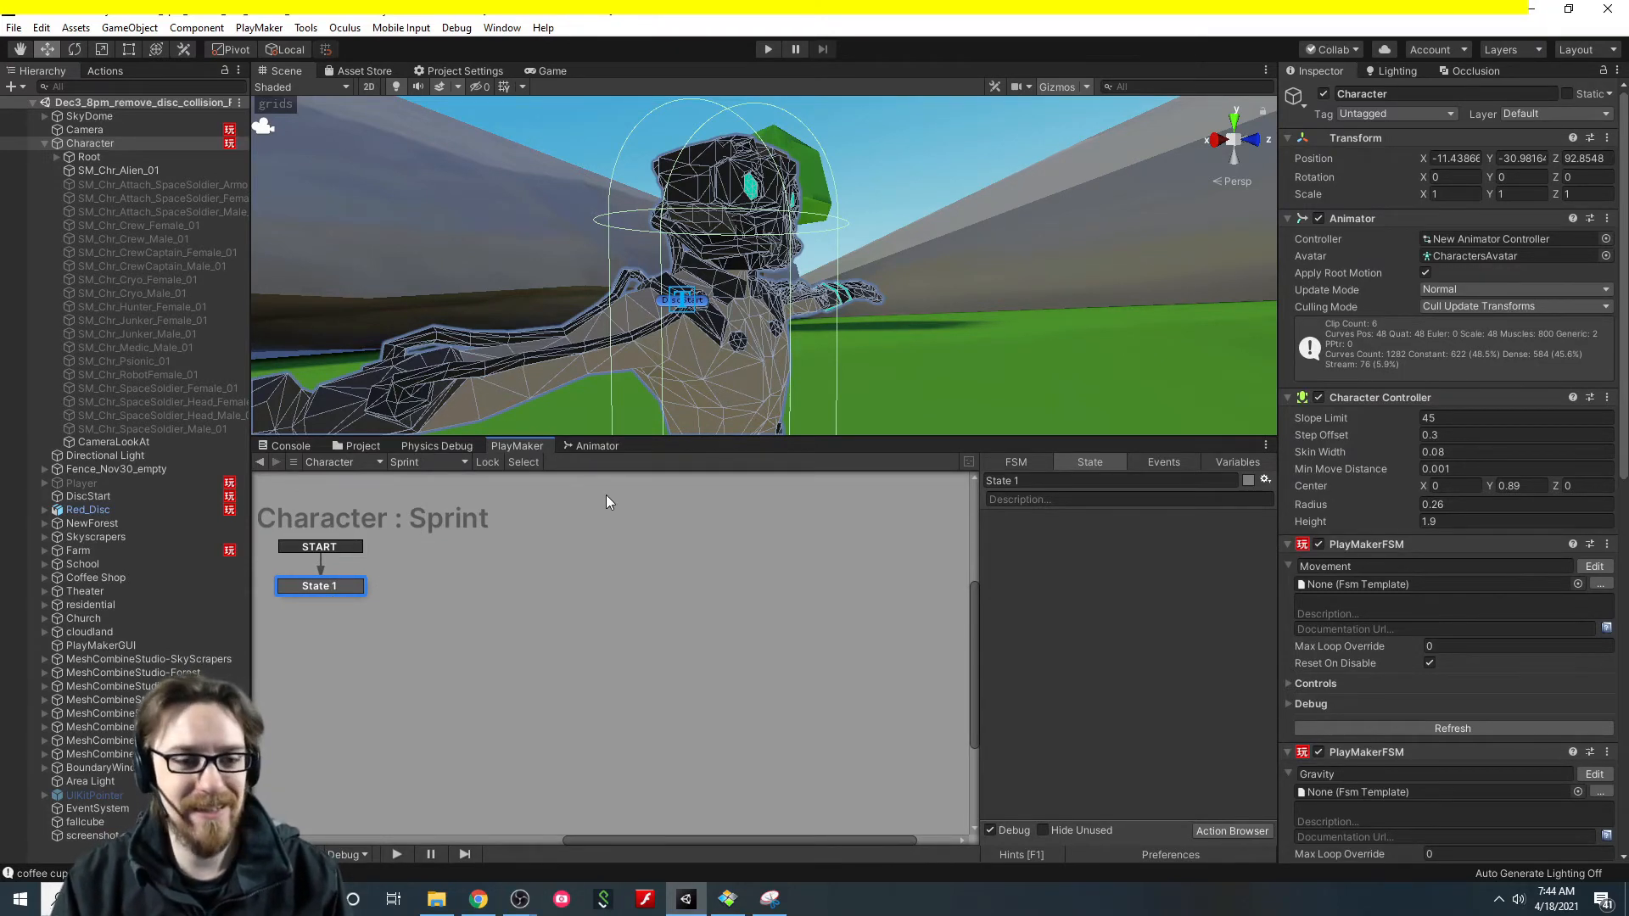
# Open the project's Input Manager settings maximized, collapse the Vertical axis, and set the Axes size to 39.
pyautogui.click(88, 30)
pyautogui.click(490, 72)
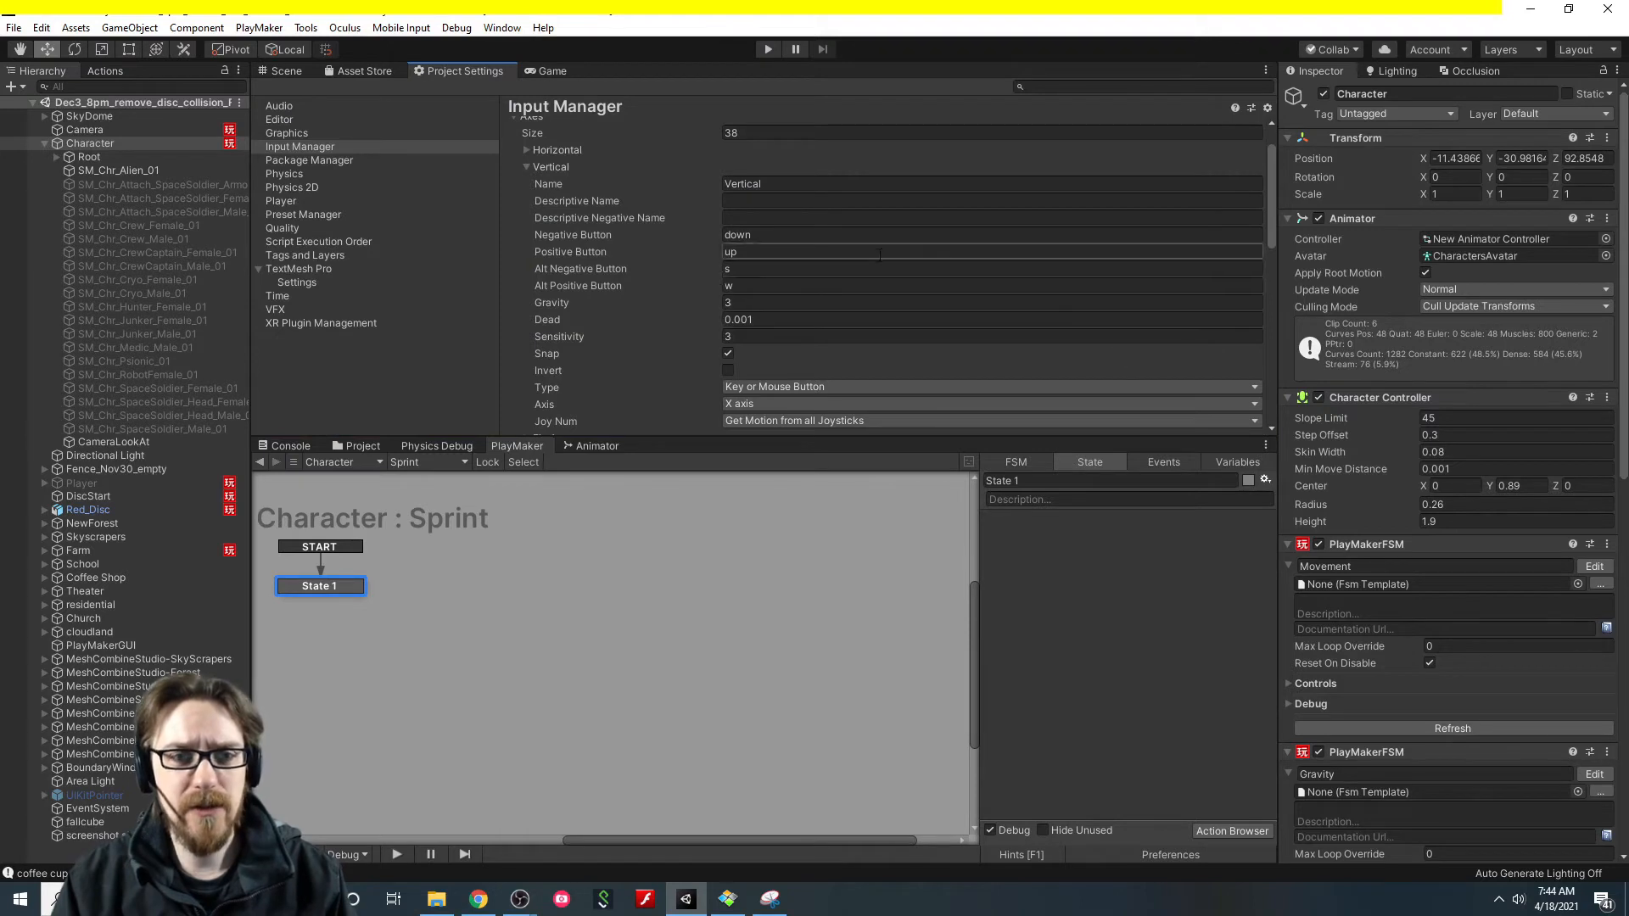
pyautogui.rightClick(463, 79)
pyautogui.click(501, 85)
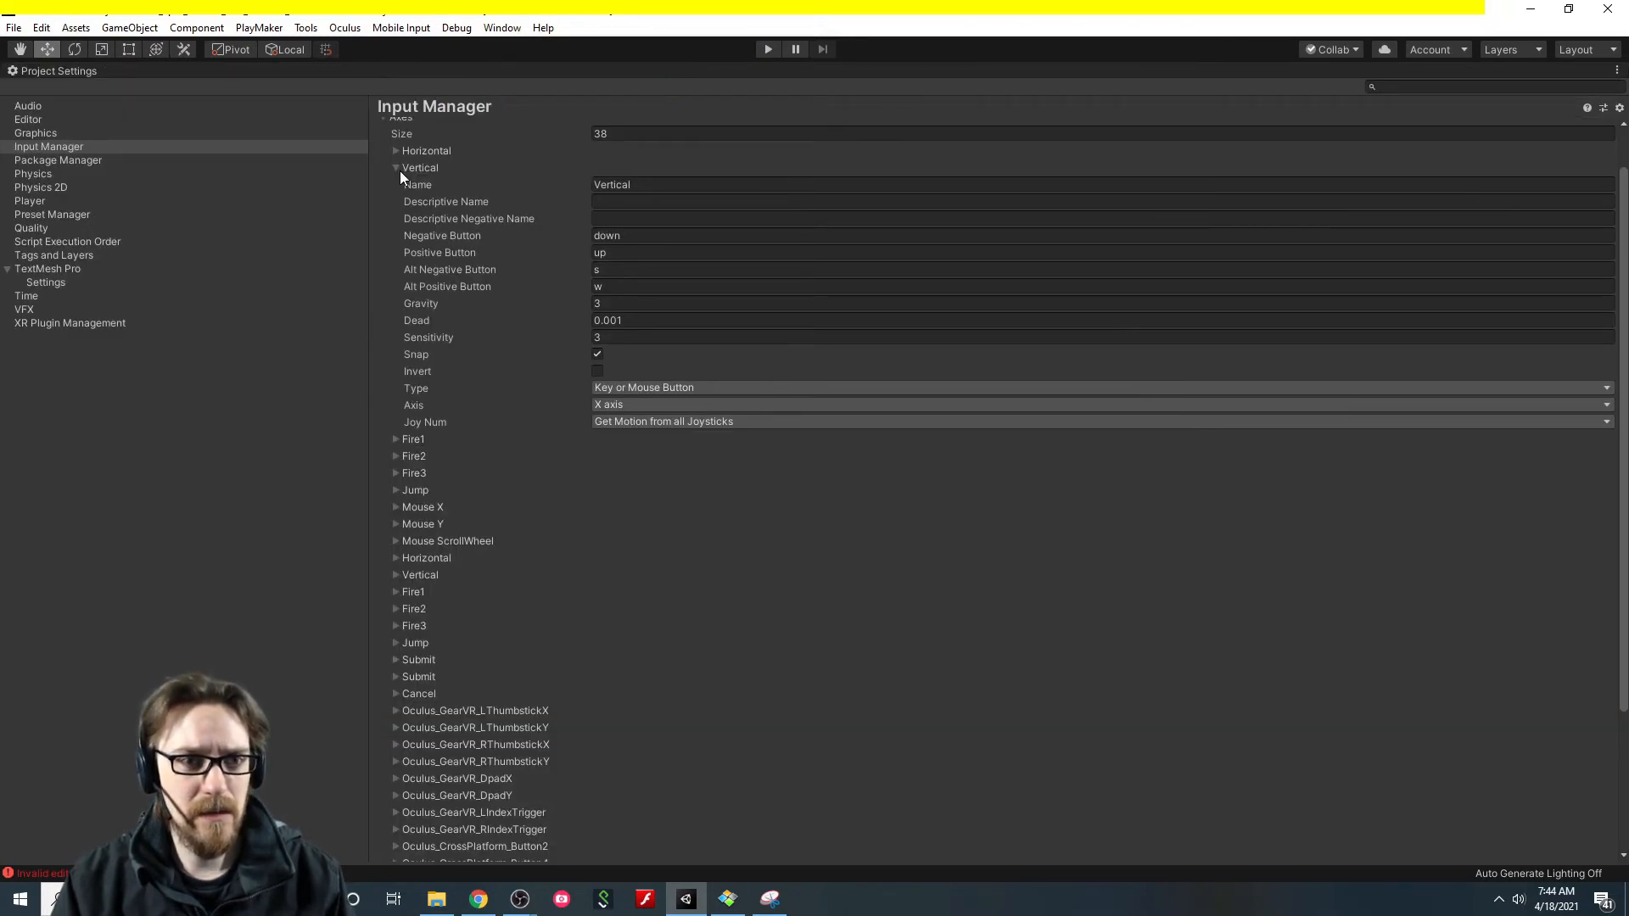
pyautogui.click(394, 166)
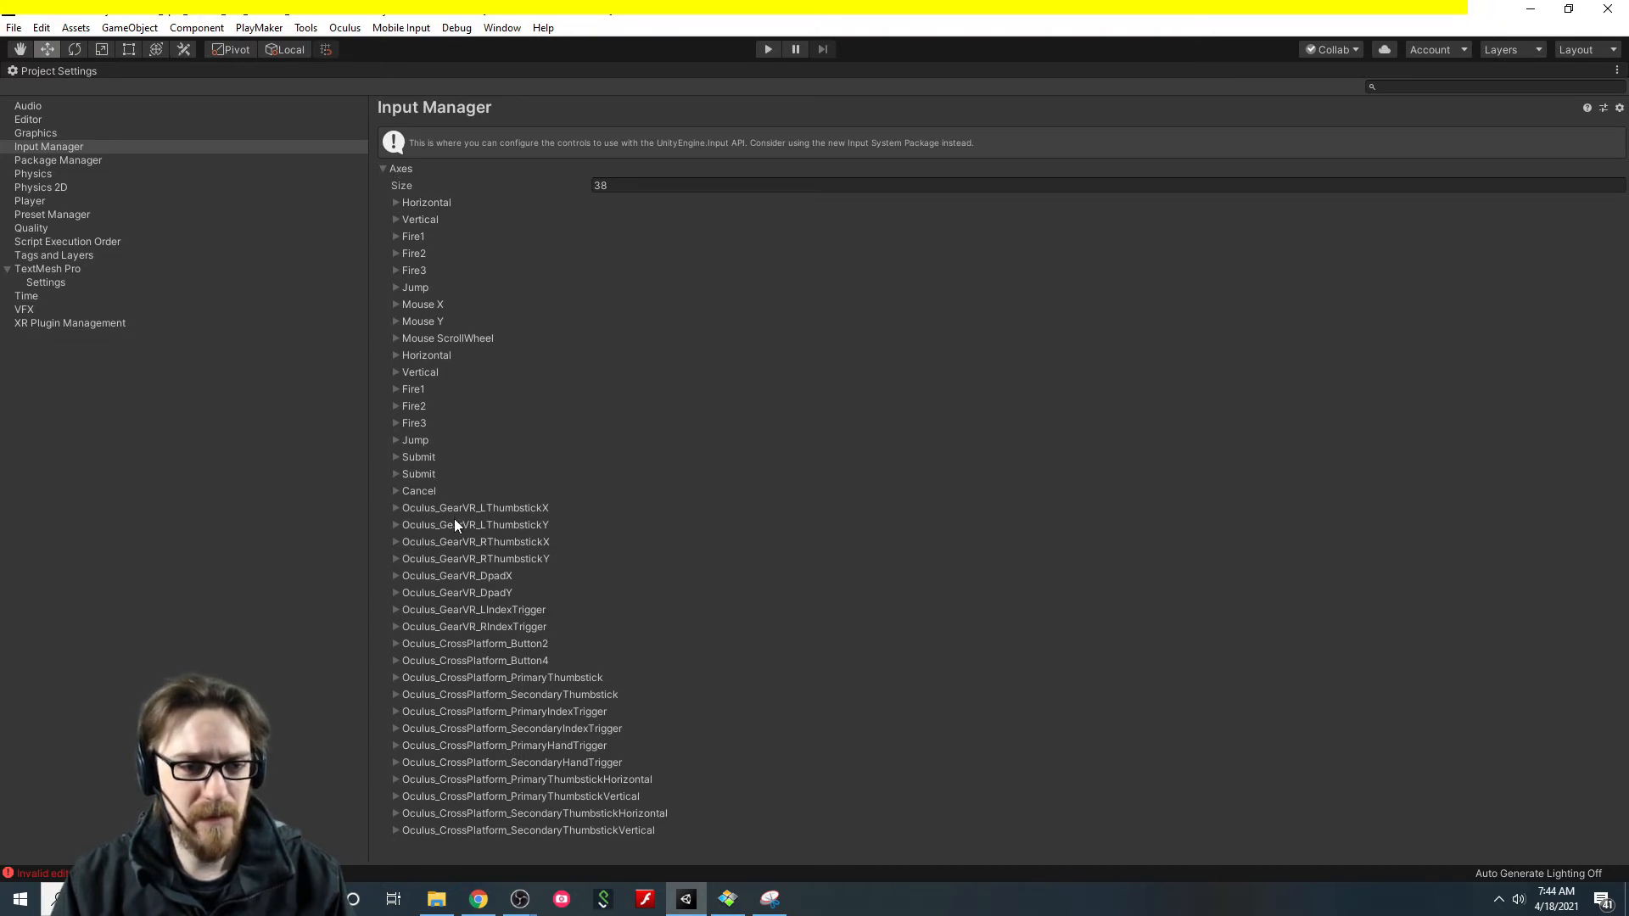
pyautogui.click(613, 187)
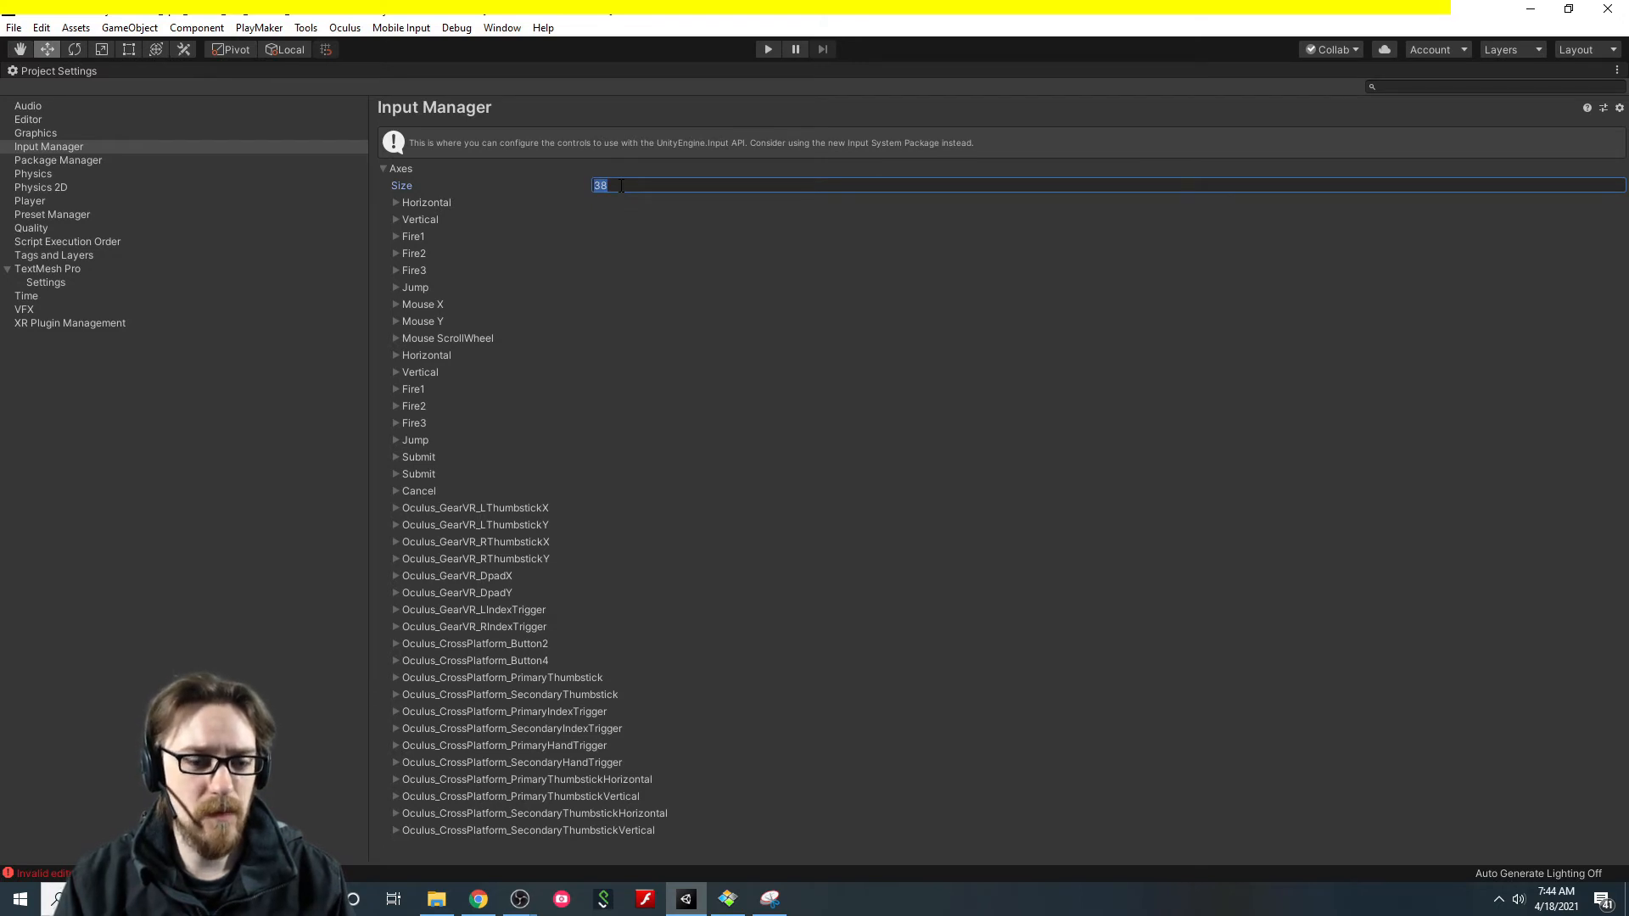
pyautogui.press('Return')
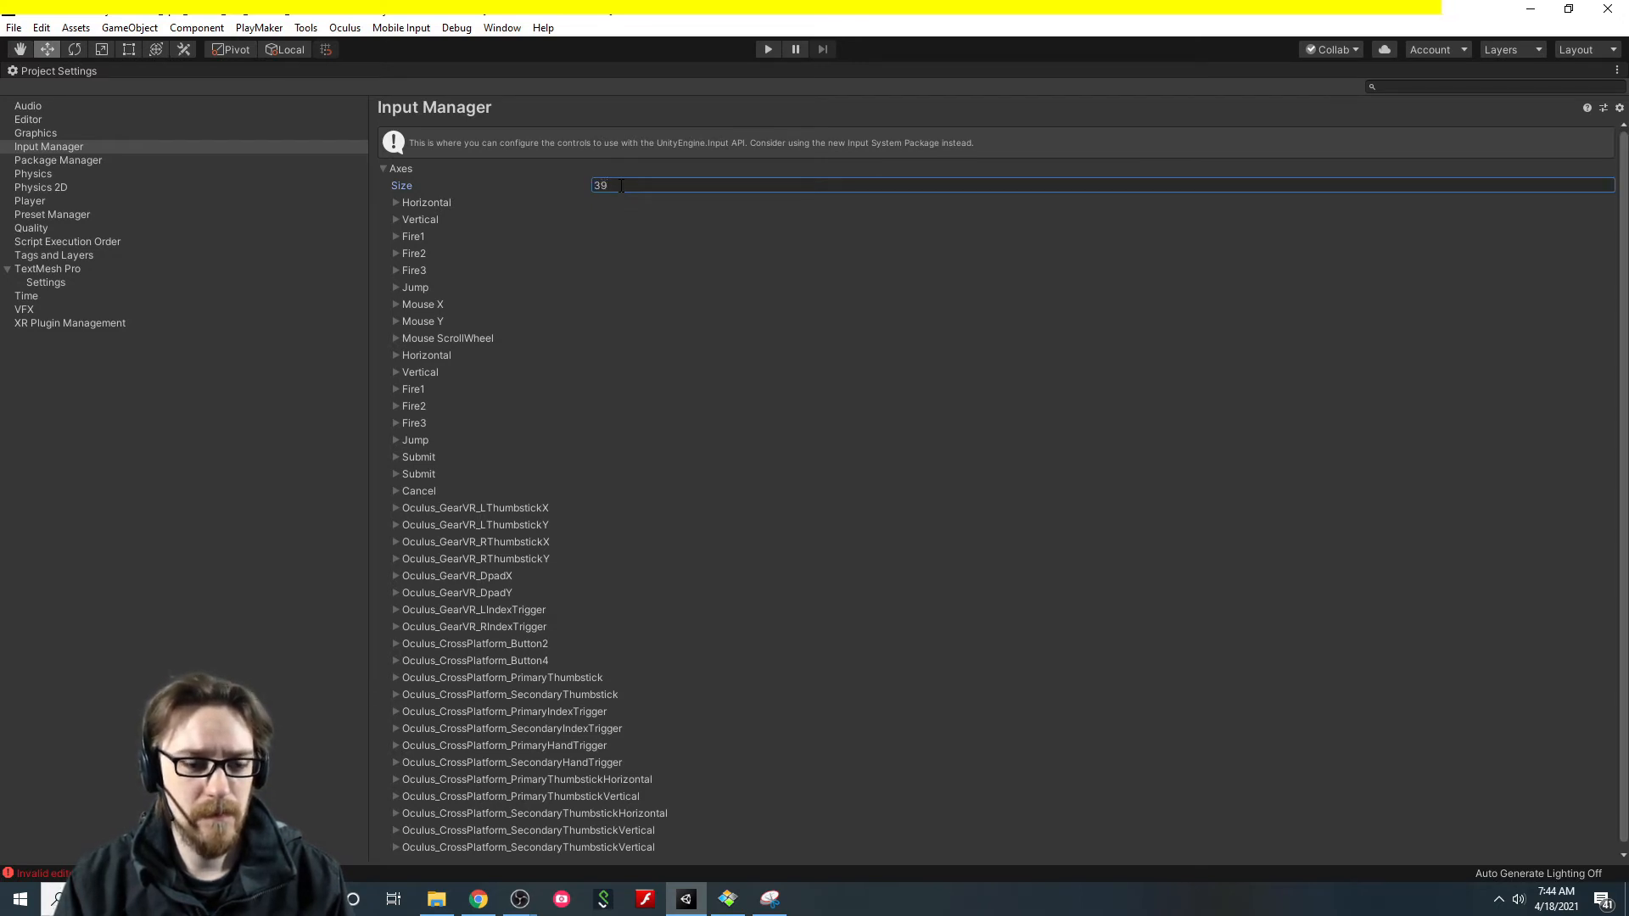
# Expand the last axis in the Input Manager and rename it Sprint.
pyautogui.click(548, 843)
pyautogui.scroll(-5, 588, 821)
pyautogui.click(862, 609)
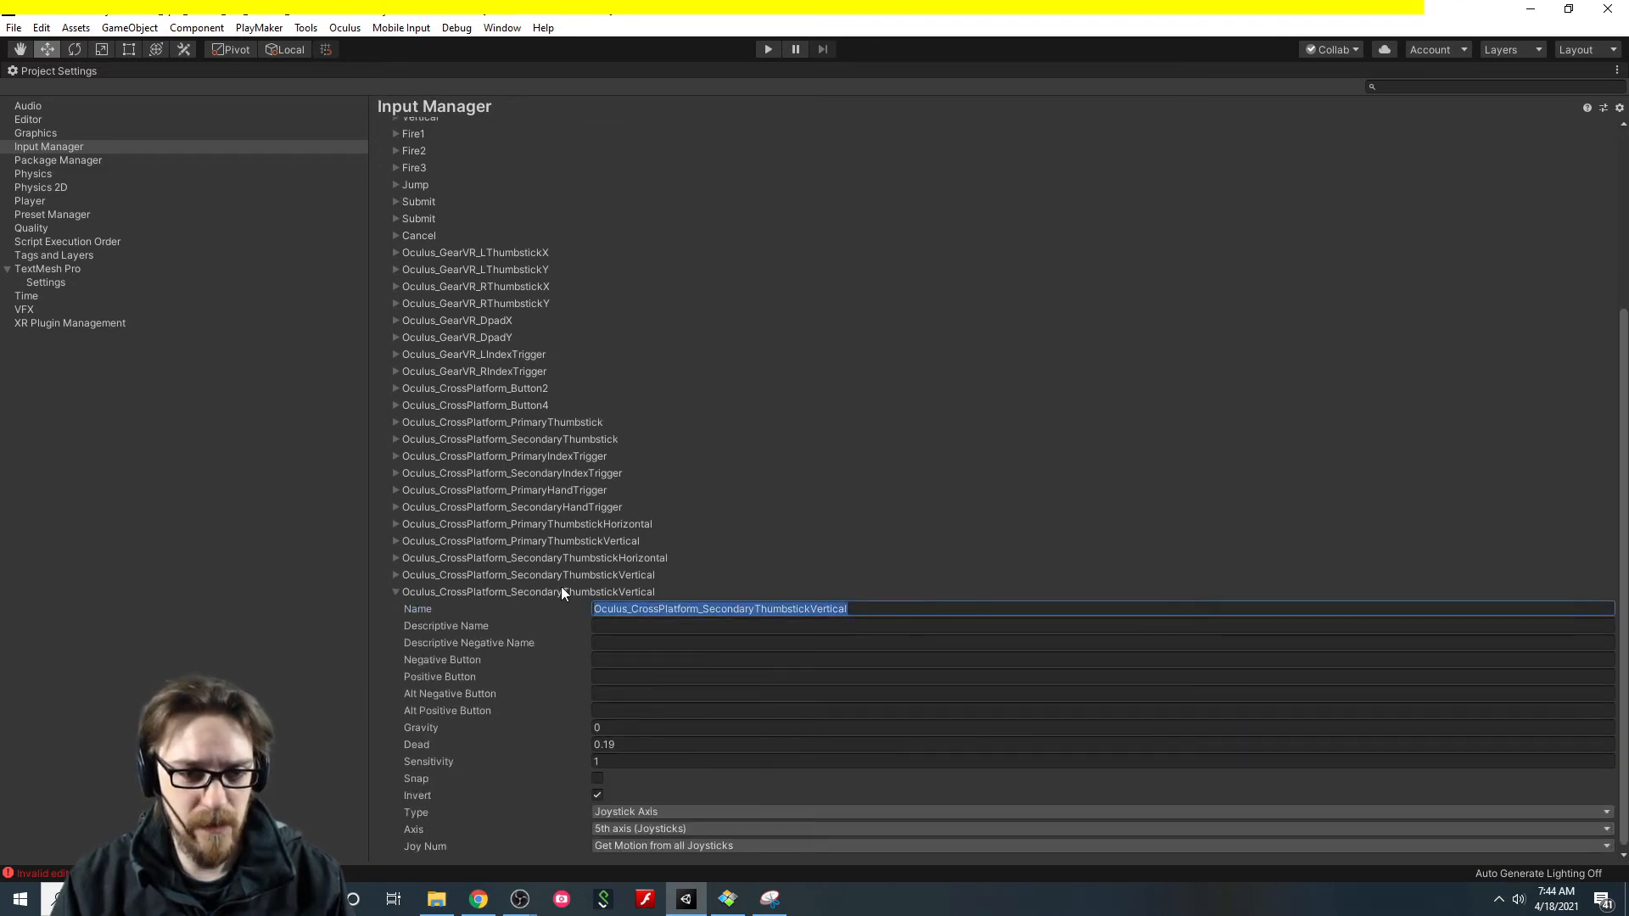
pyautogui.write('Sprint')
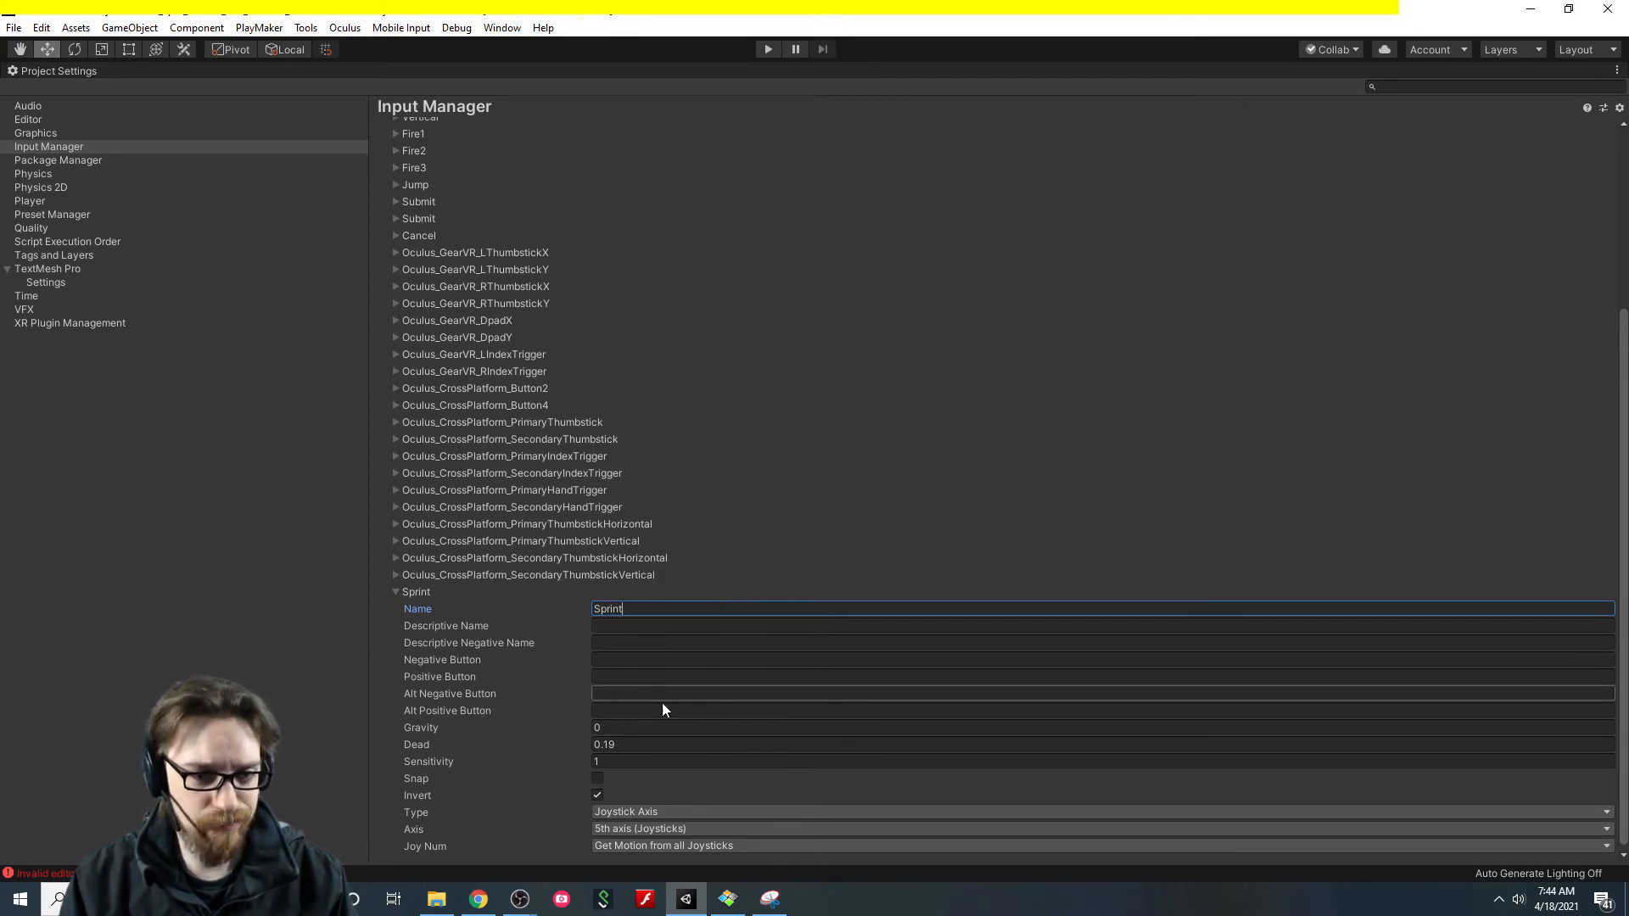
# Try to set the Sprint axis's Positive Button to Left Shift, then restore the layout and return to the Scene view.
pyautogui.click(618, 677)
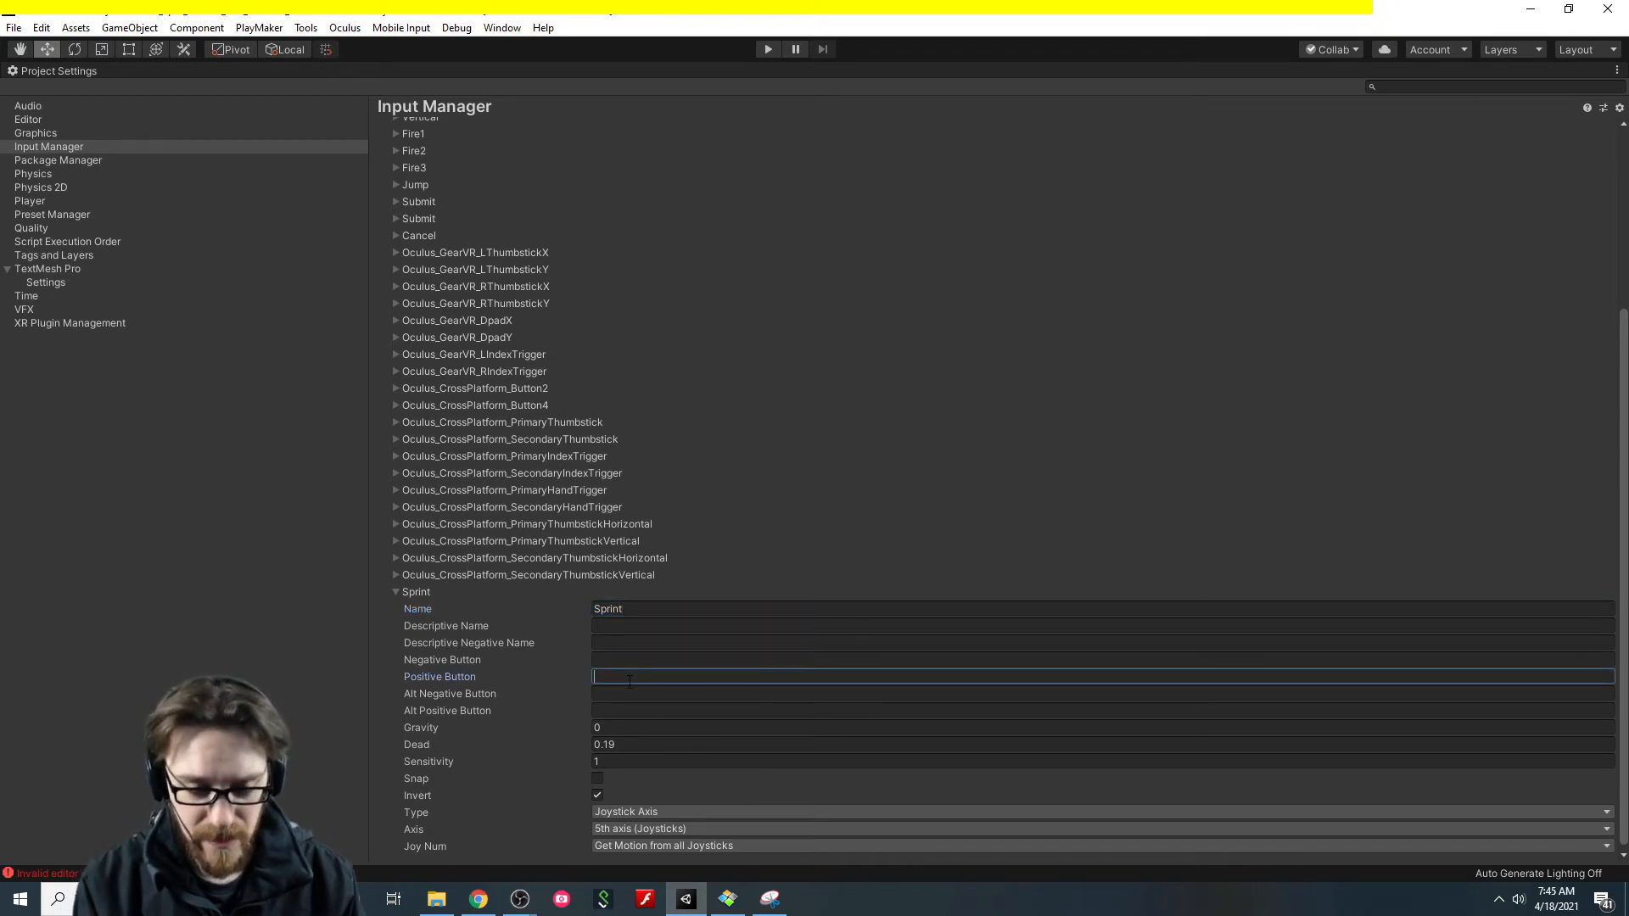
pyautogui.write('Left S')
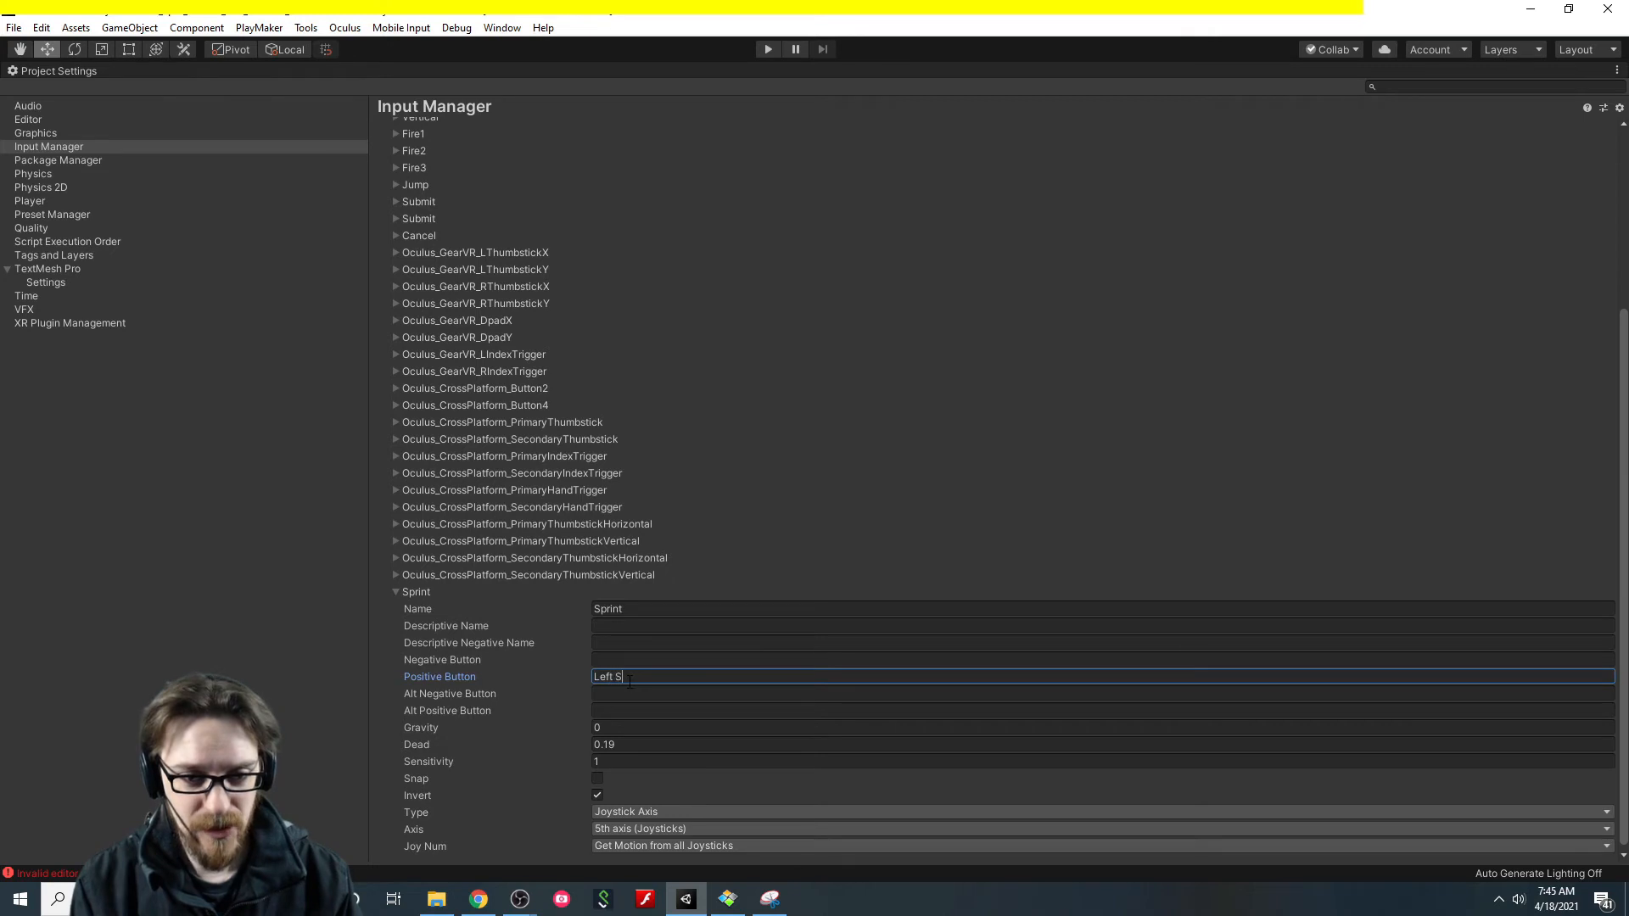
pyautogui.write('hift')
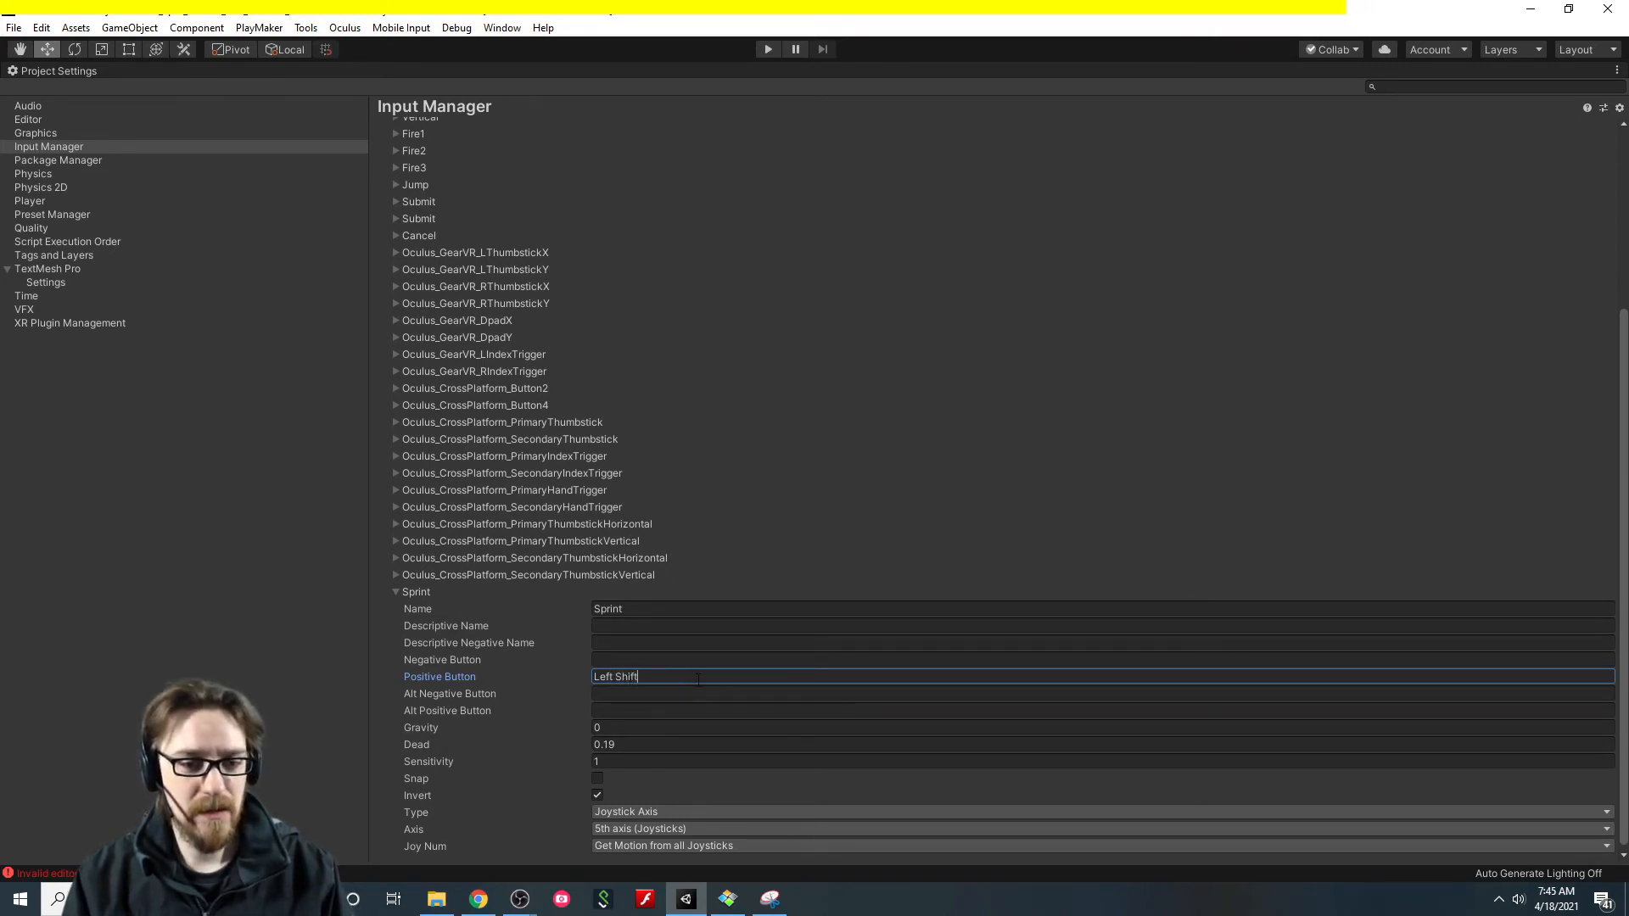
pyautogui.rightClick(58, 75)
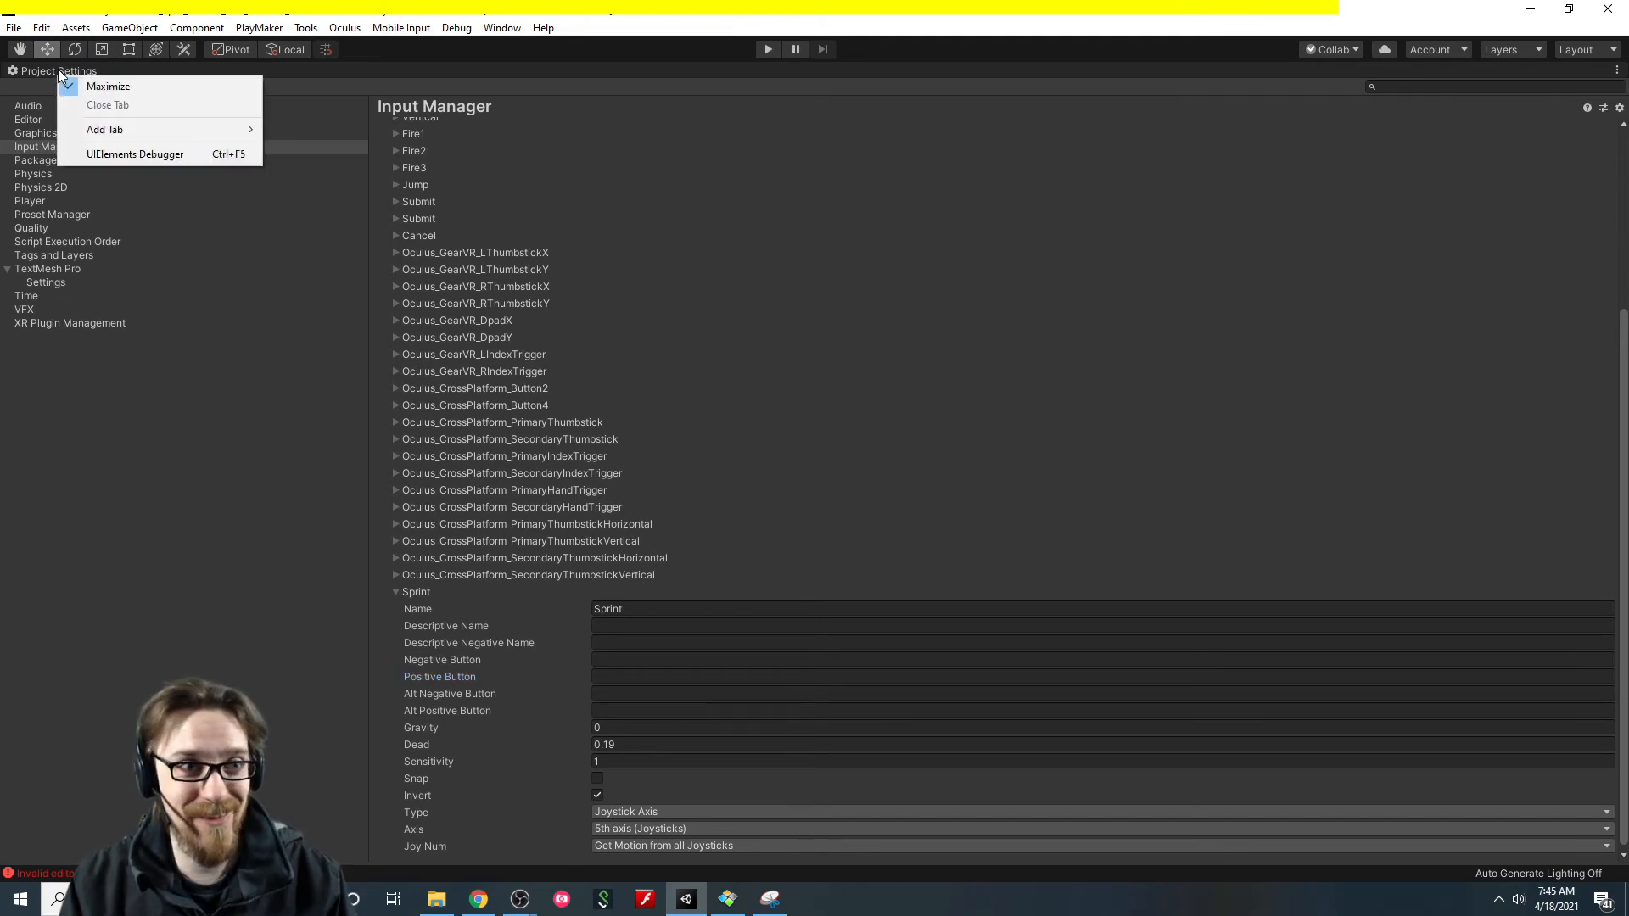
pyautogui.click(102, 86)
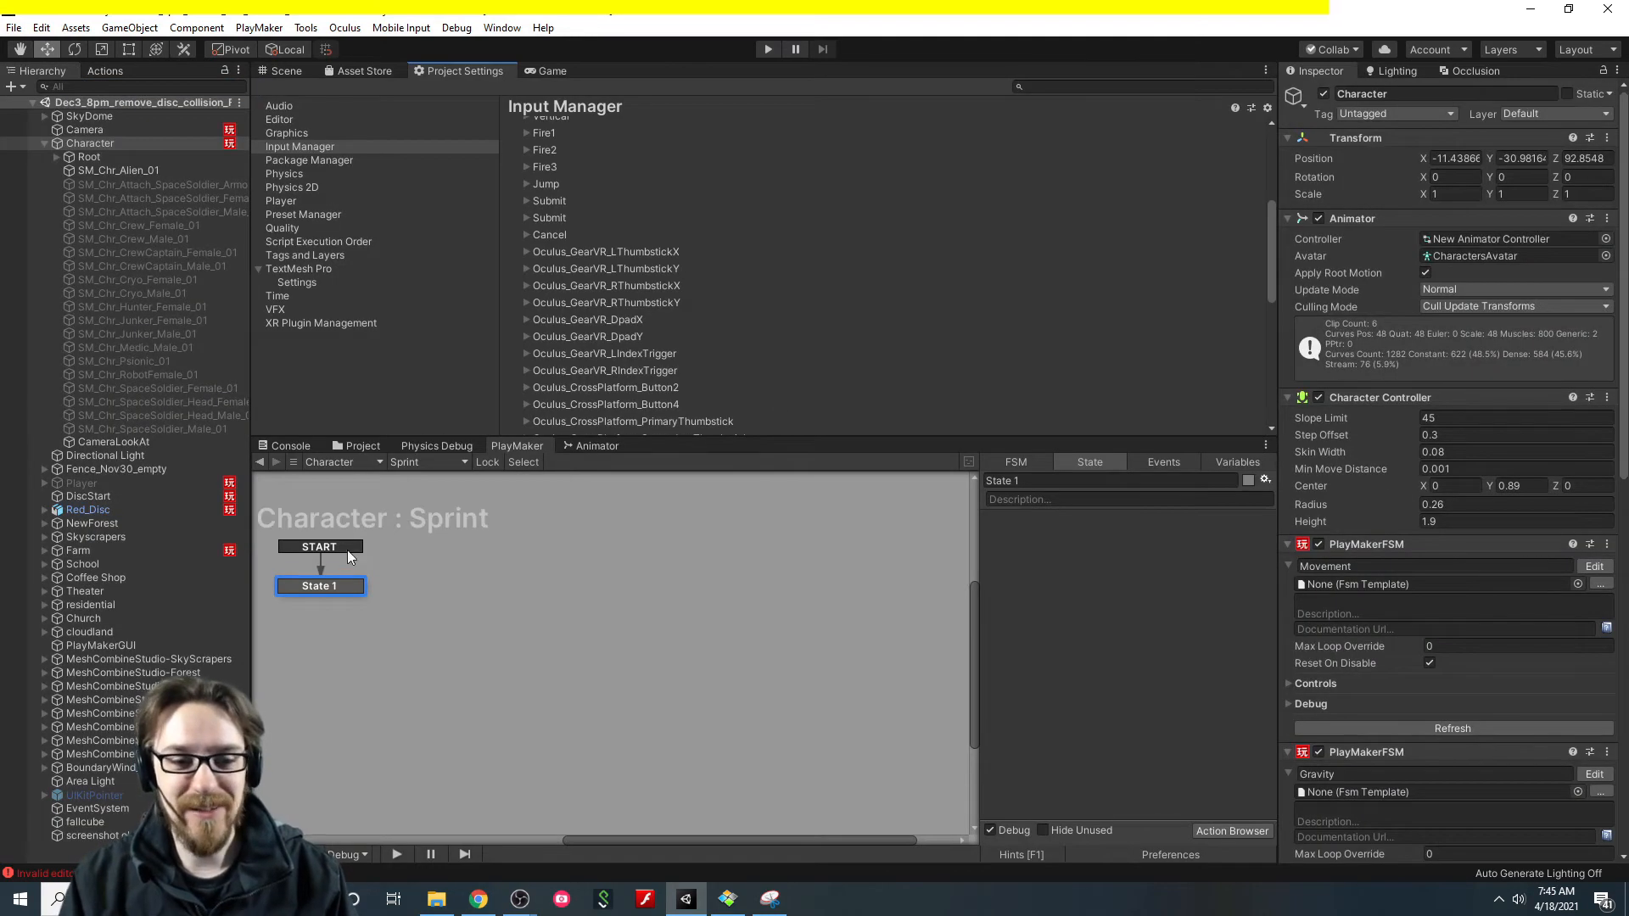
pyautogui.click(287, 71)
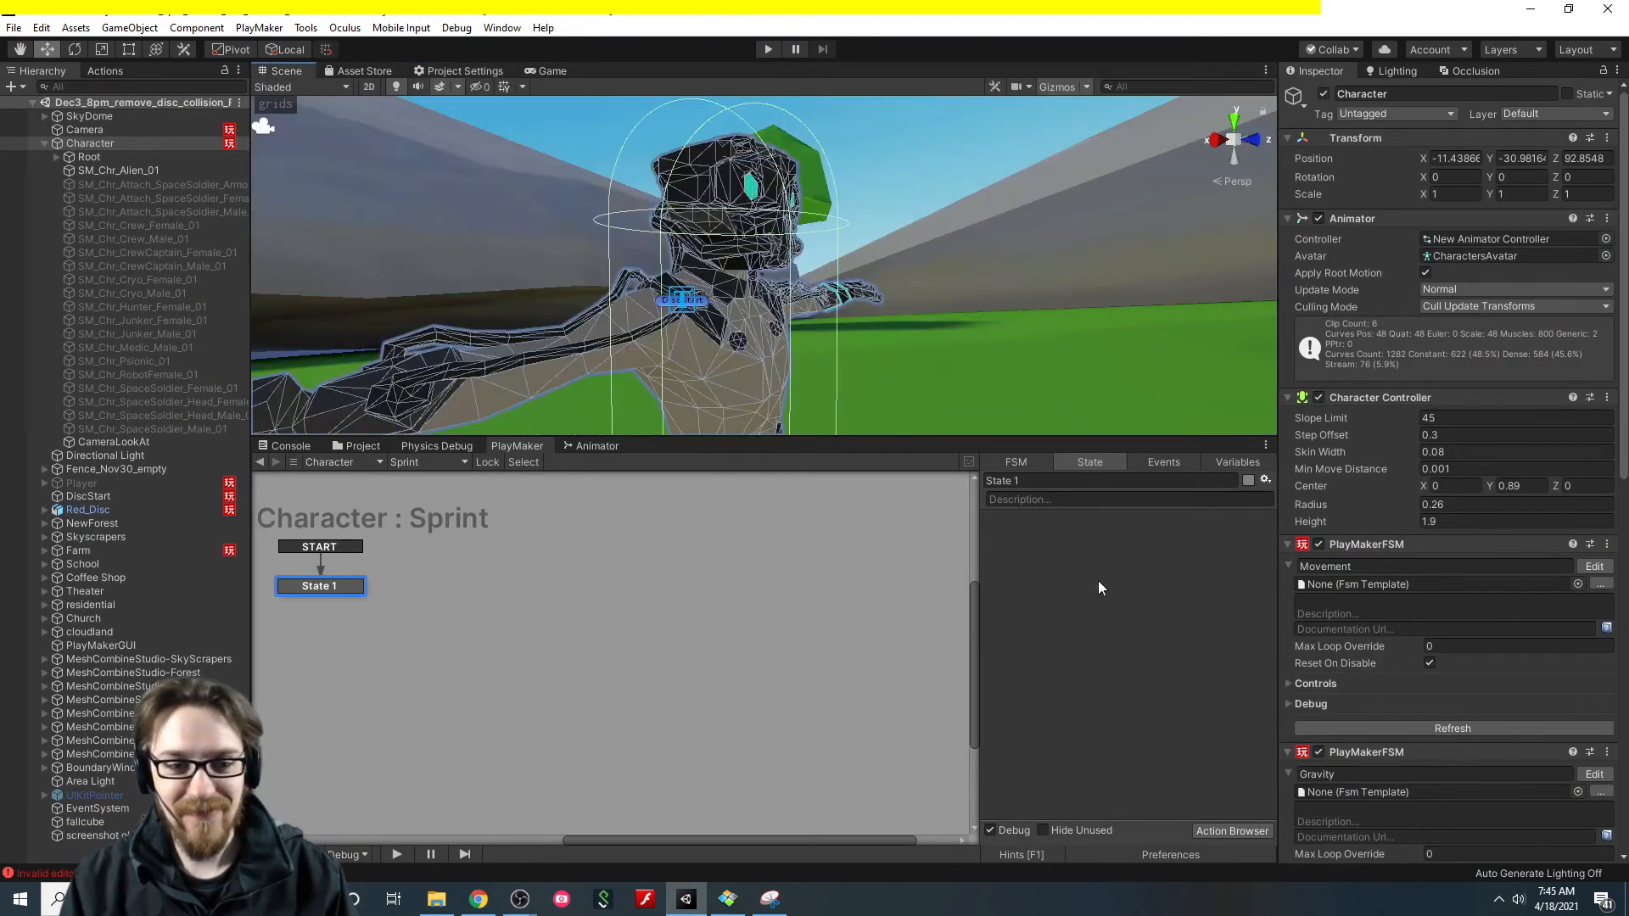
# Add a Get Button Down action to State 1 of the Sprint FSM with Sprint as the button name.
pyautogui.doubleClick(1077, 567)
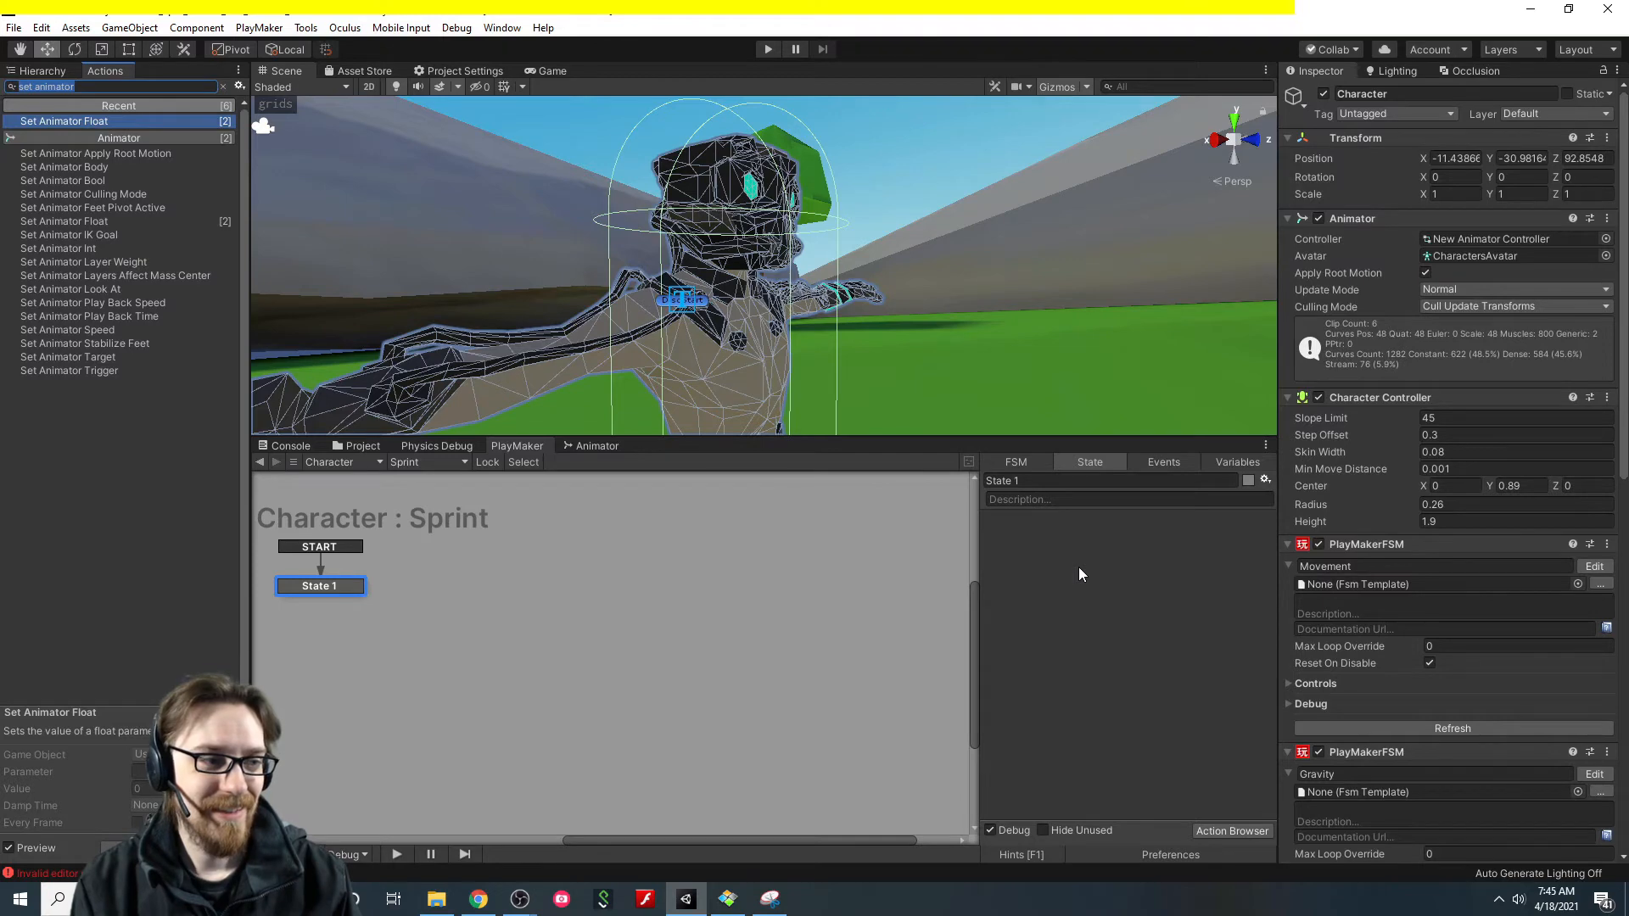
pyautogui.write('get button')
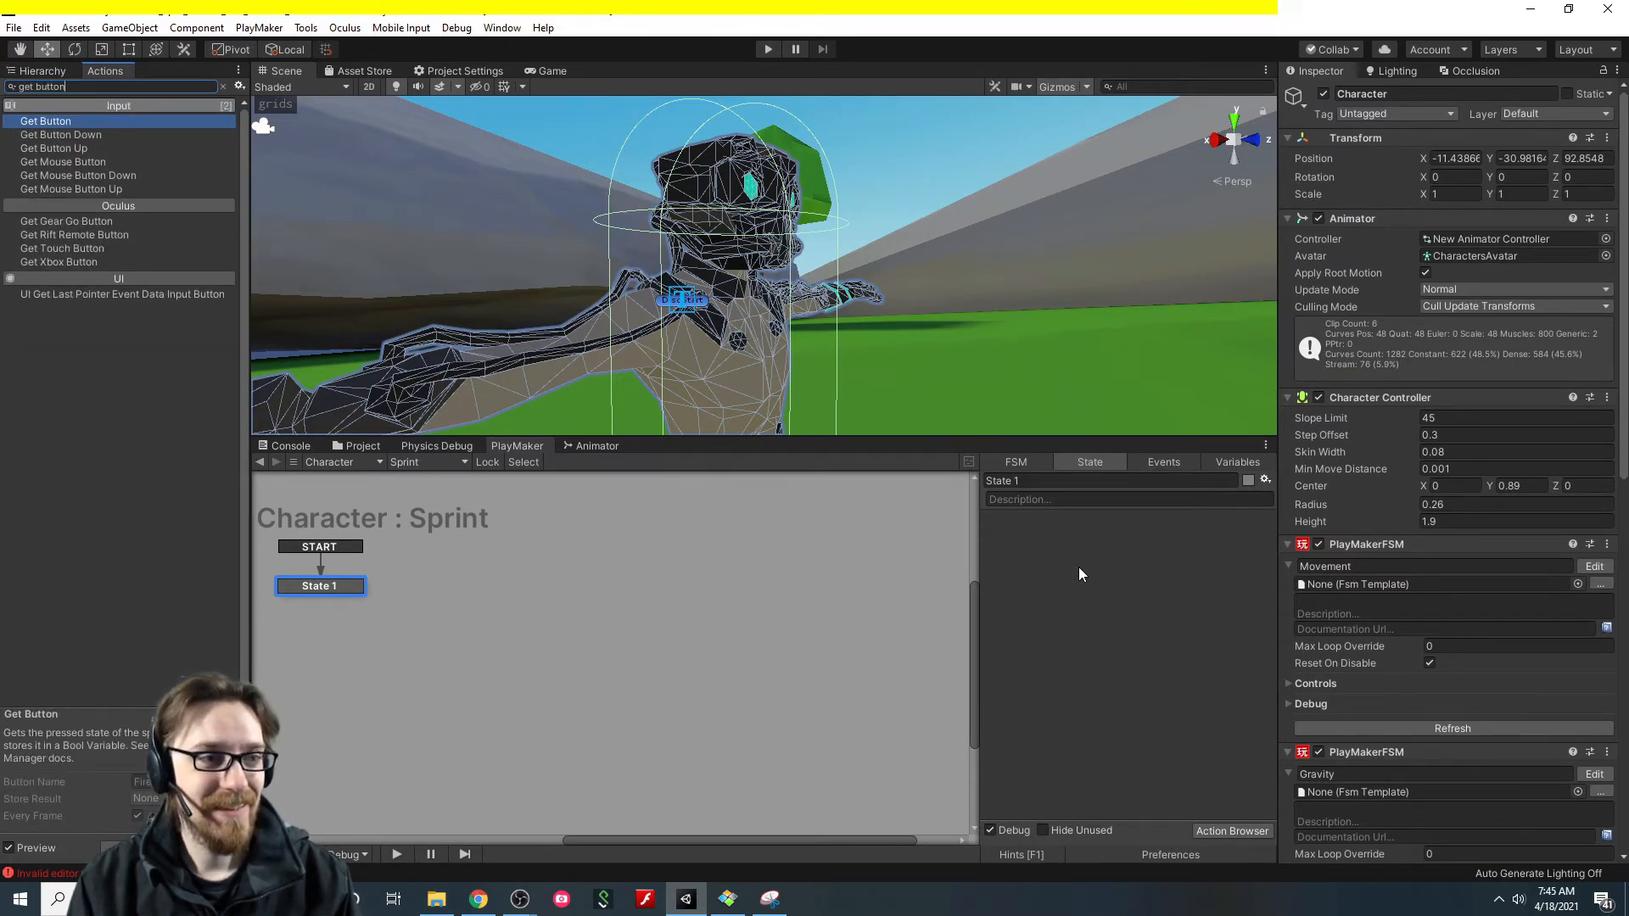
pyautogui.press('Down')
pyautogui.press('Return')
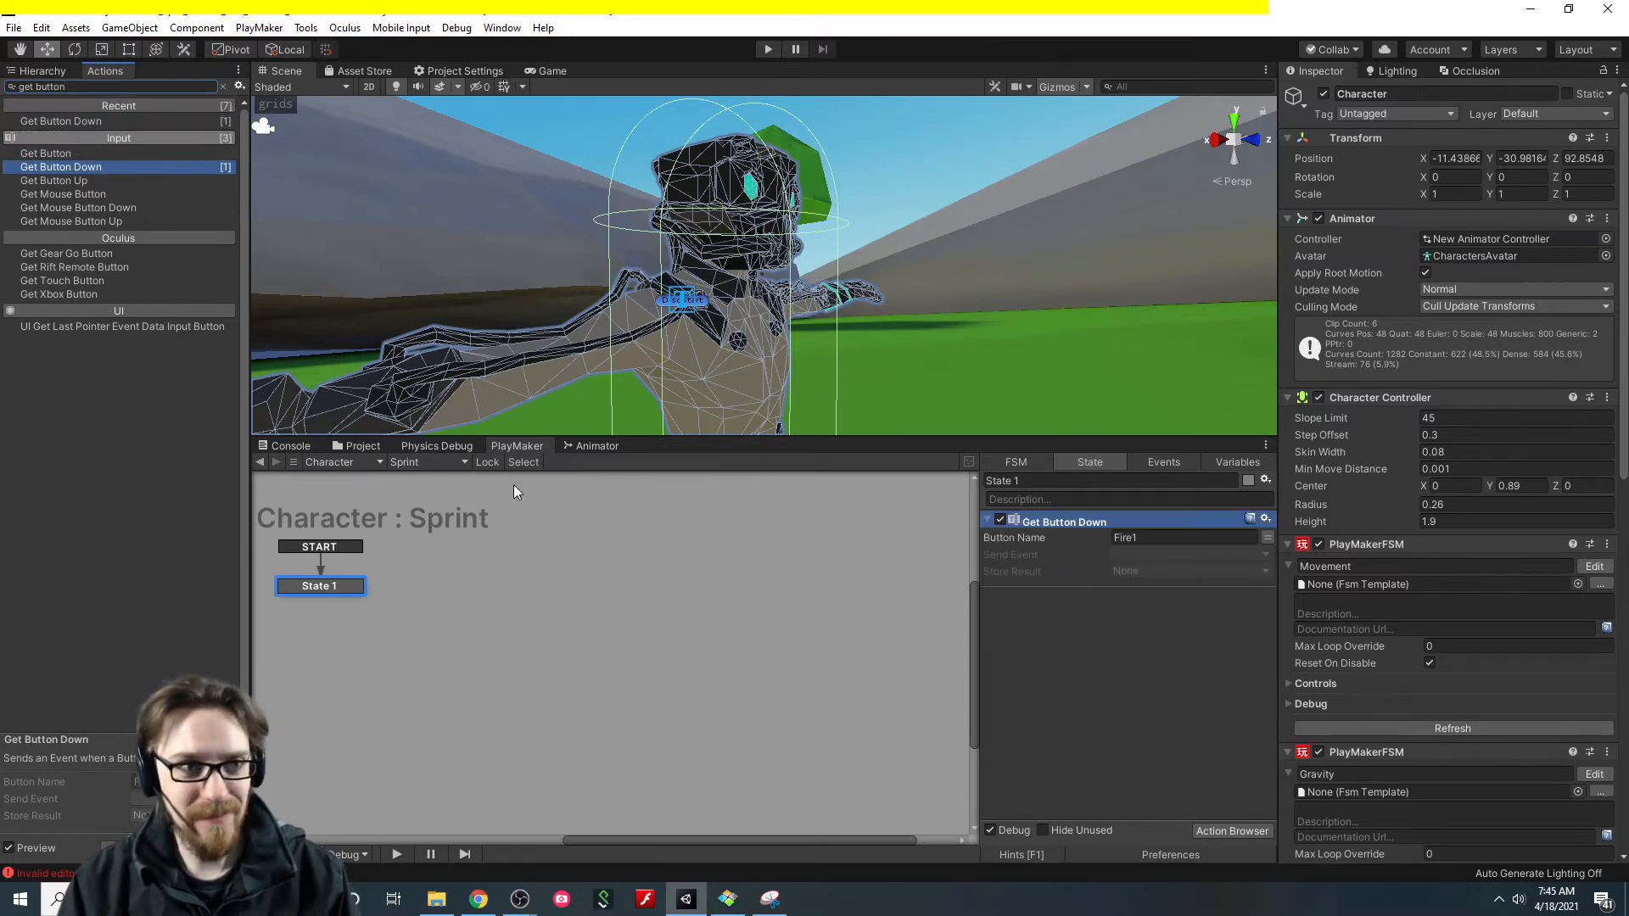
pyautogui.click(1266, 543)
pyautogui.click(1266, 543)
pyautogui.click(1241, 536)
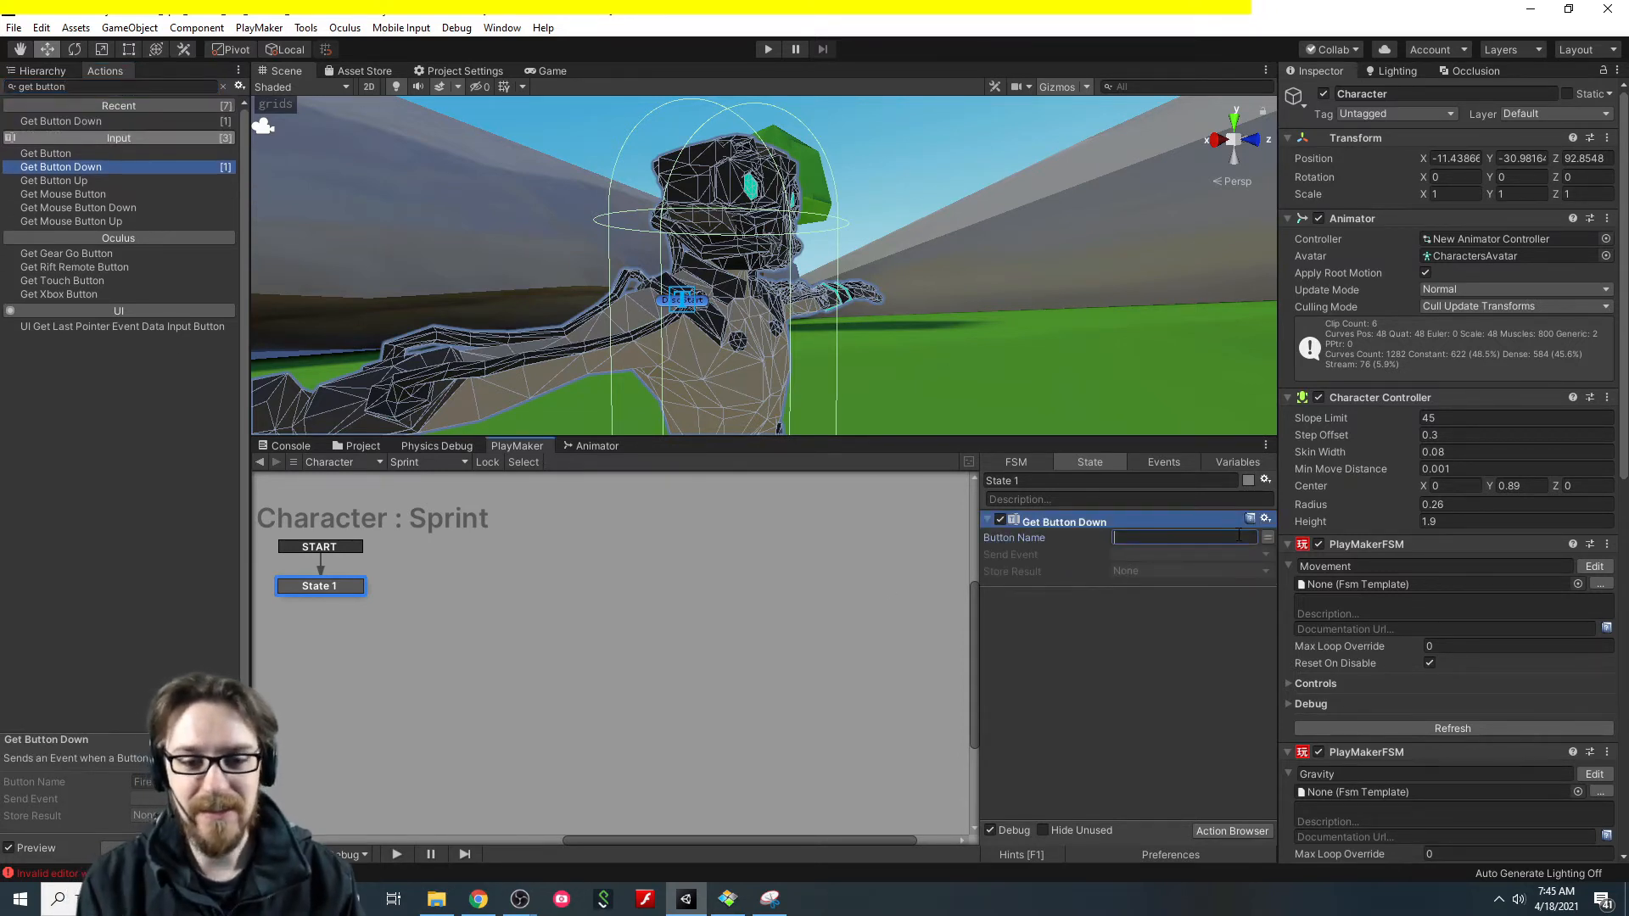
pyautogui.write('Sprint')
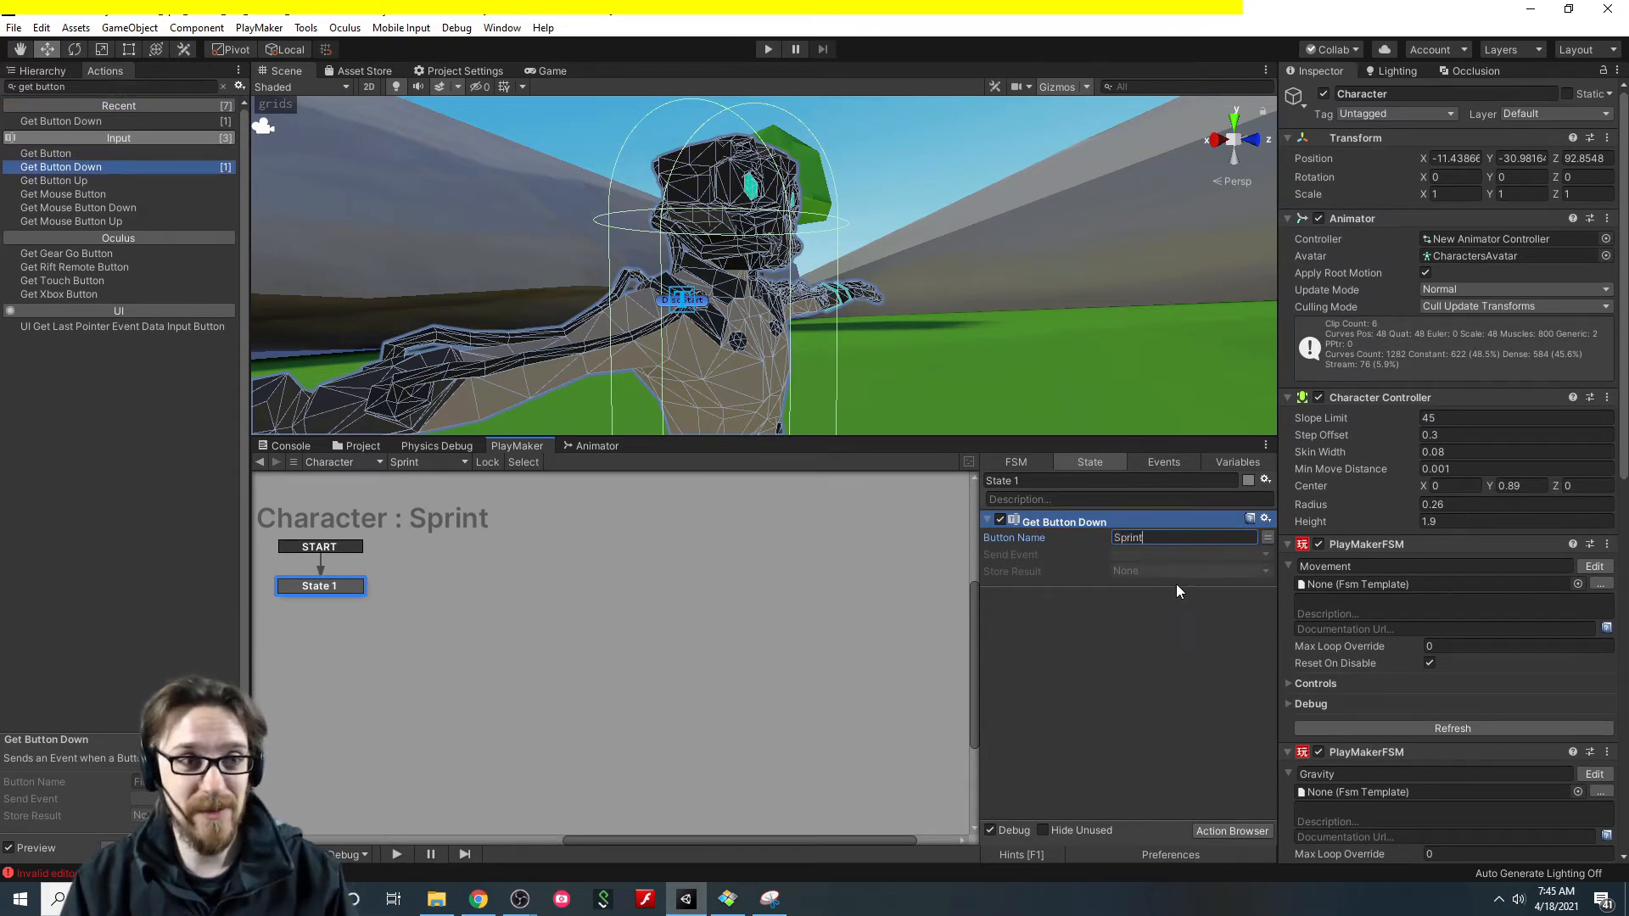
pyautogui.click(1132, 689)
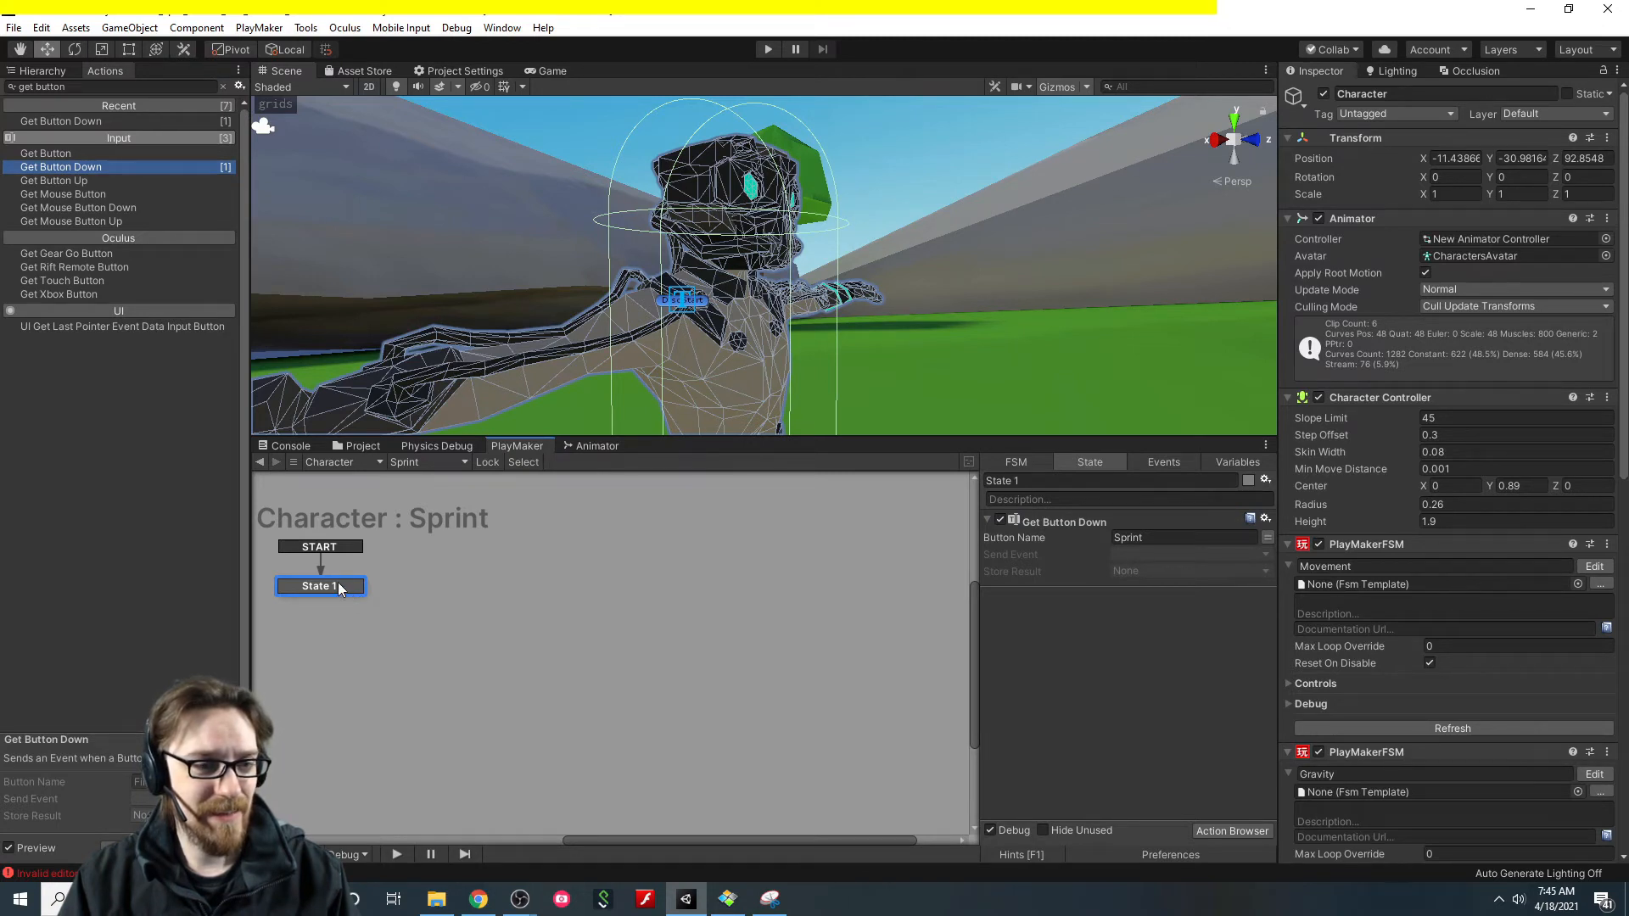
# Create a new event named sprint as the Get Button Down action's Send Event.
pyautogui.click(1123, 556)
pyautogui.click(1173, 665)
pyautogui.write('sprint')
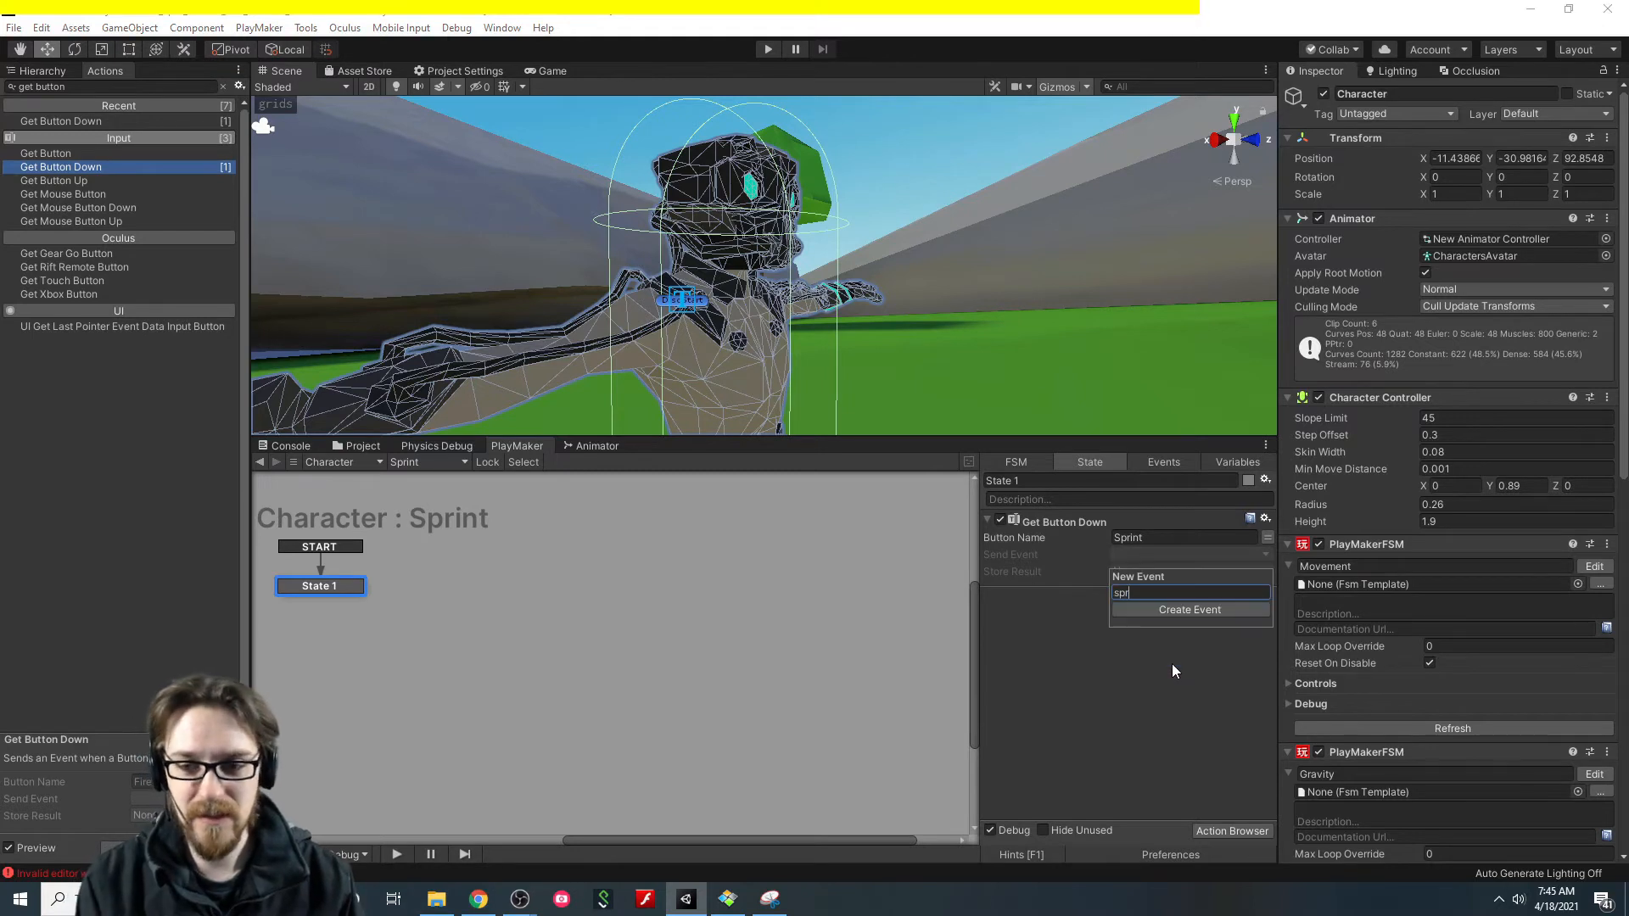
pyautogui.press('Return')
# Add a sprint transition to State 1 and link it to a new state beside it.
pyautogui.rightClick(304, 585)
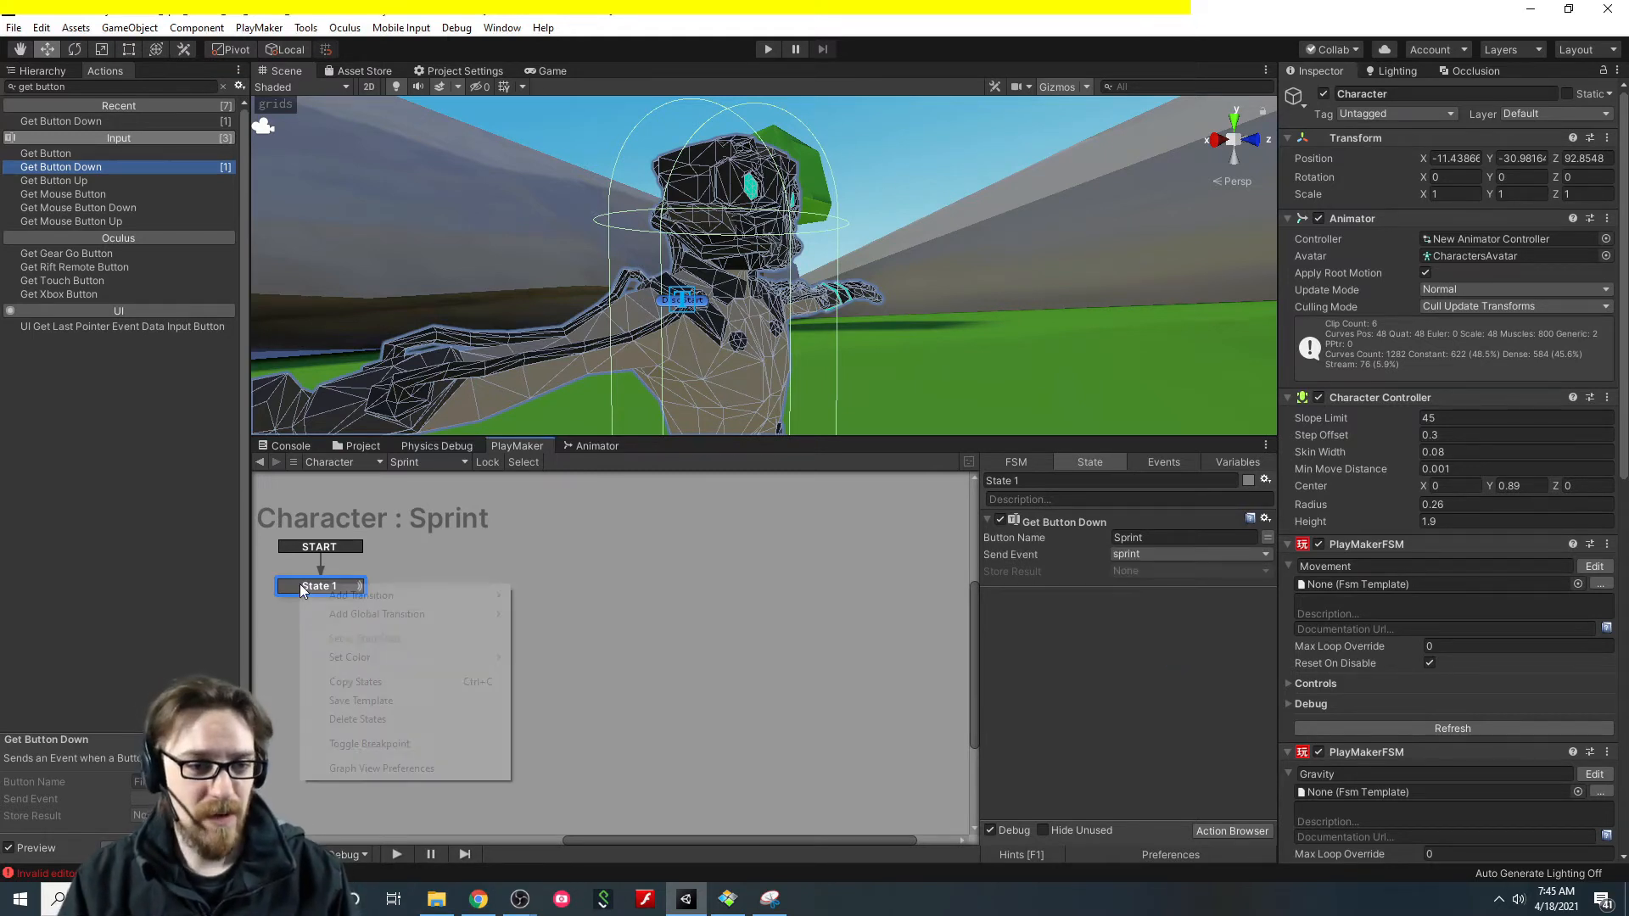
pyautogui.moveTo(342, 598)
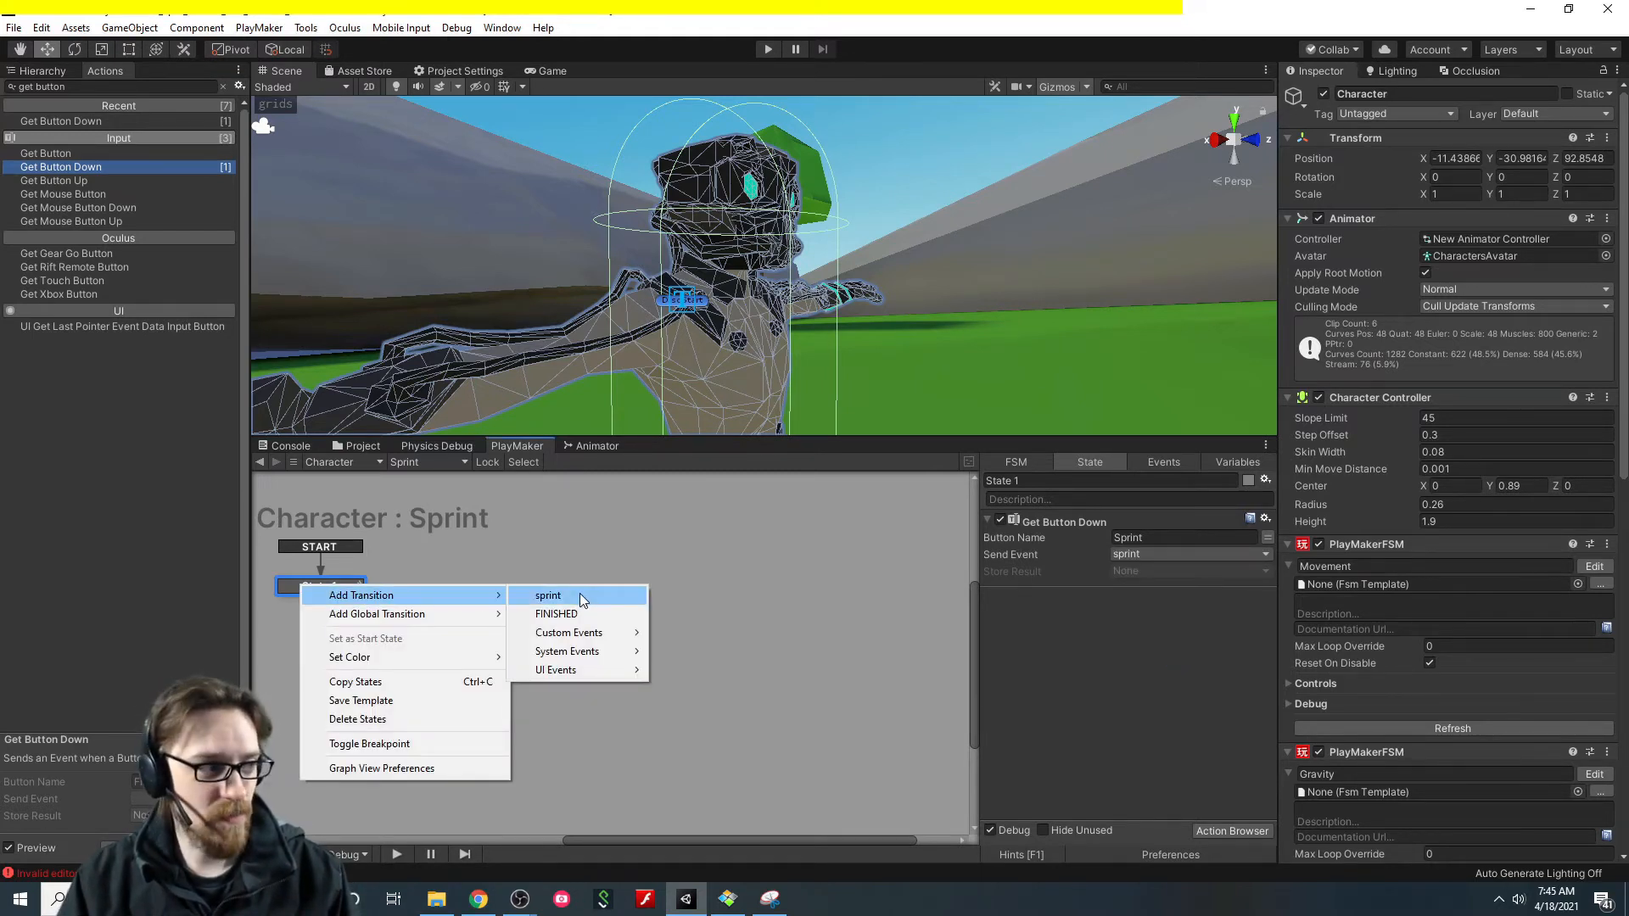
pyautogui.click(582, 597)
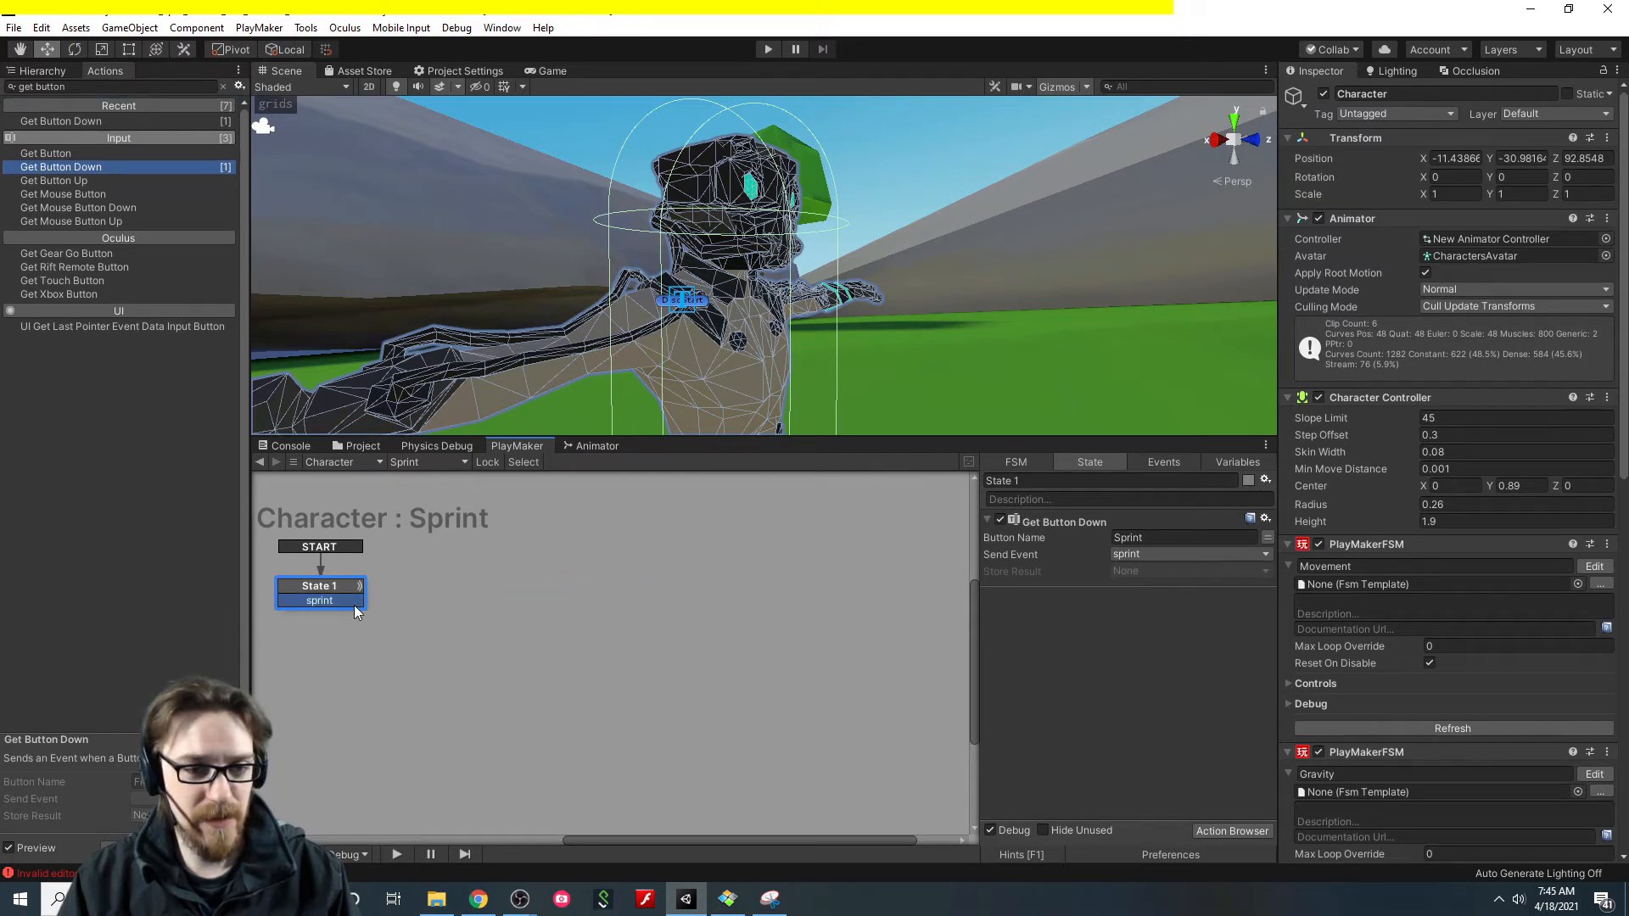
pyautogui.moveTo(354, 602); pyautogui.dragTo(442, 583)
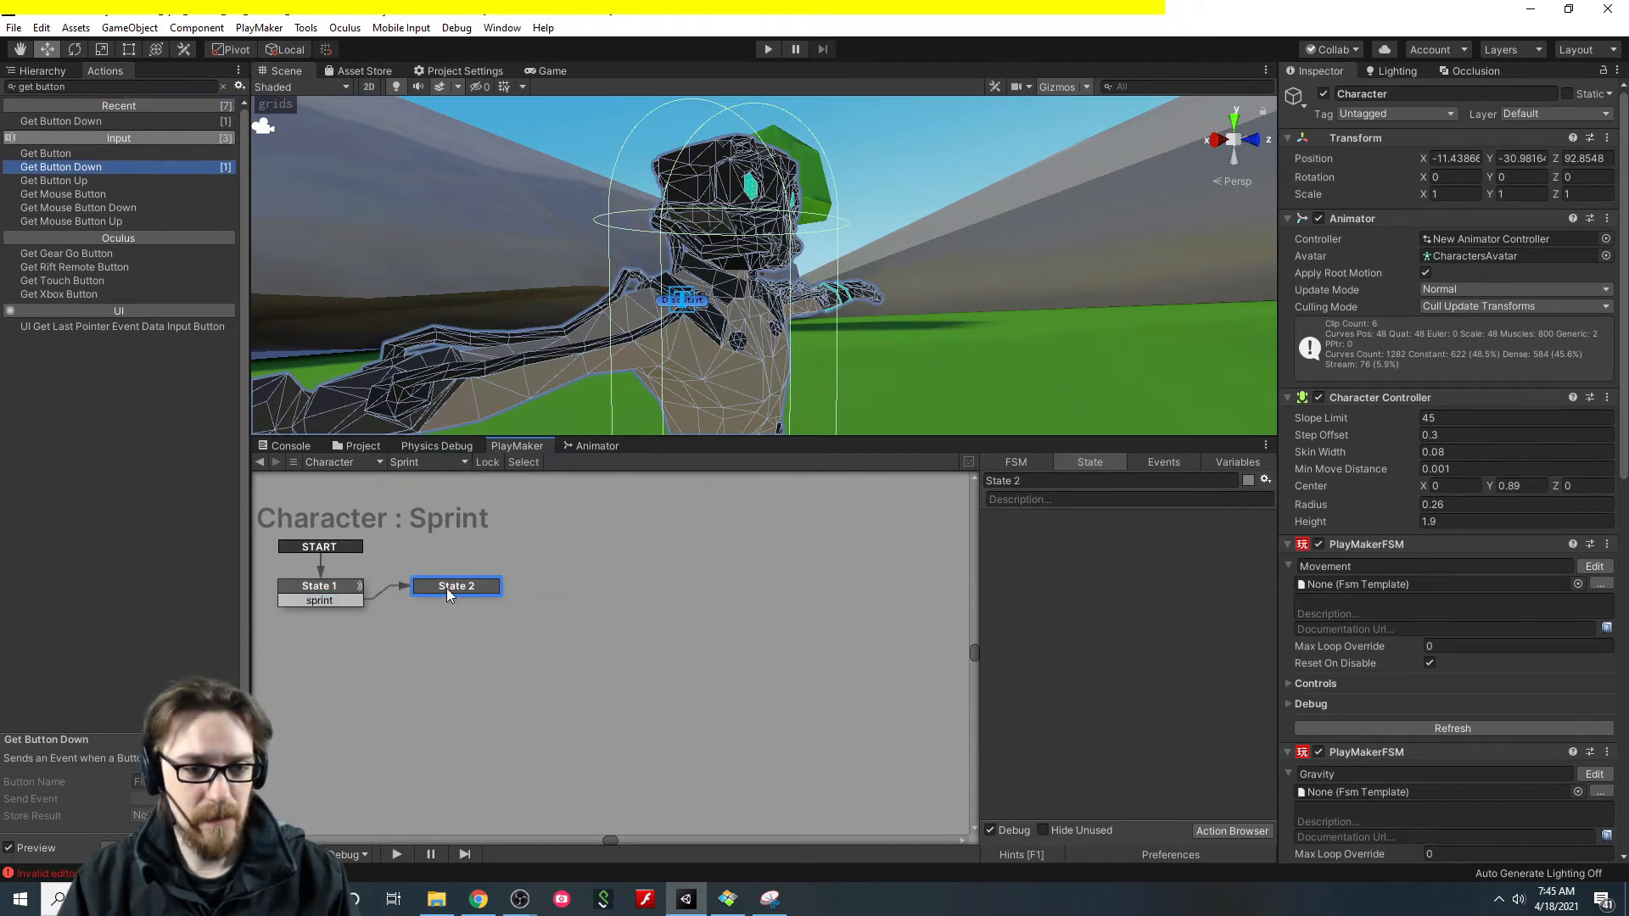
# Rename the start state as Not Sprinting and the state its sprint transition leads to as Sprinting.
pyautogui.click(1112, 481)
pyautogui.write('Not Sp')
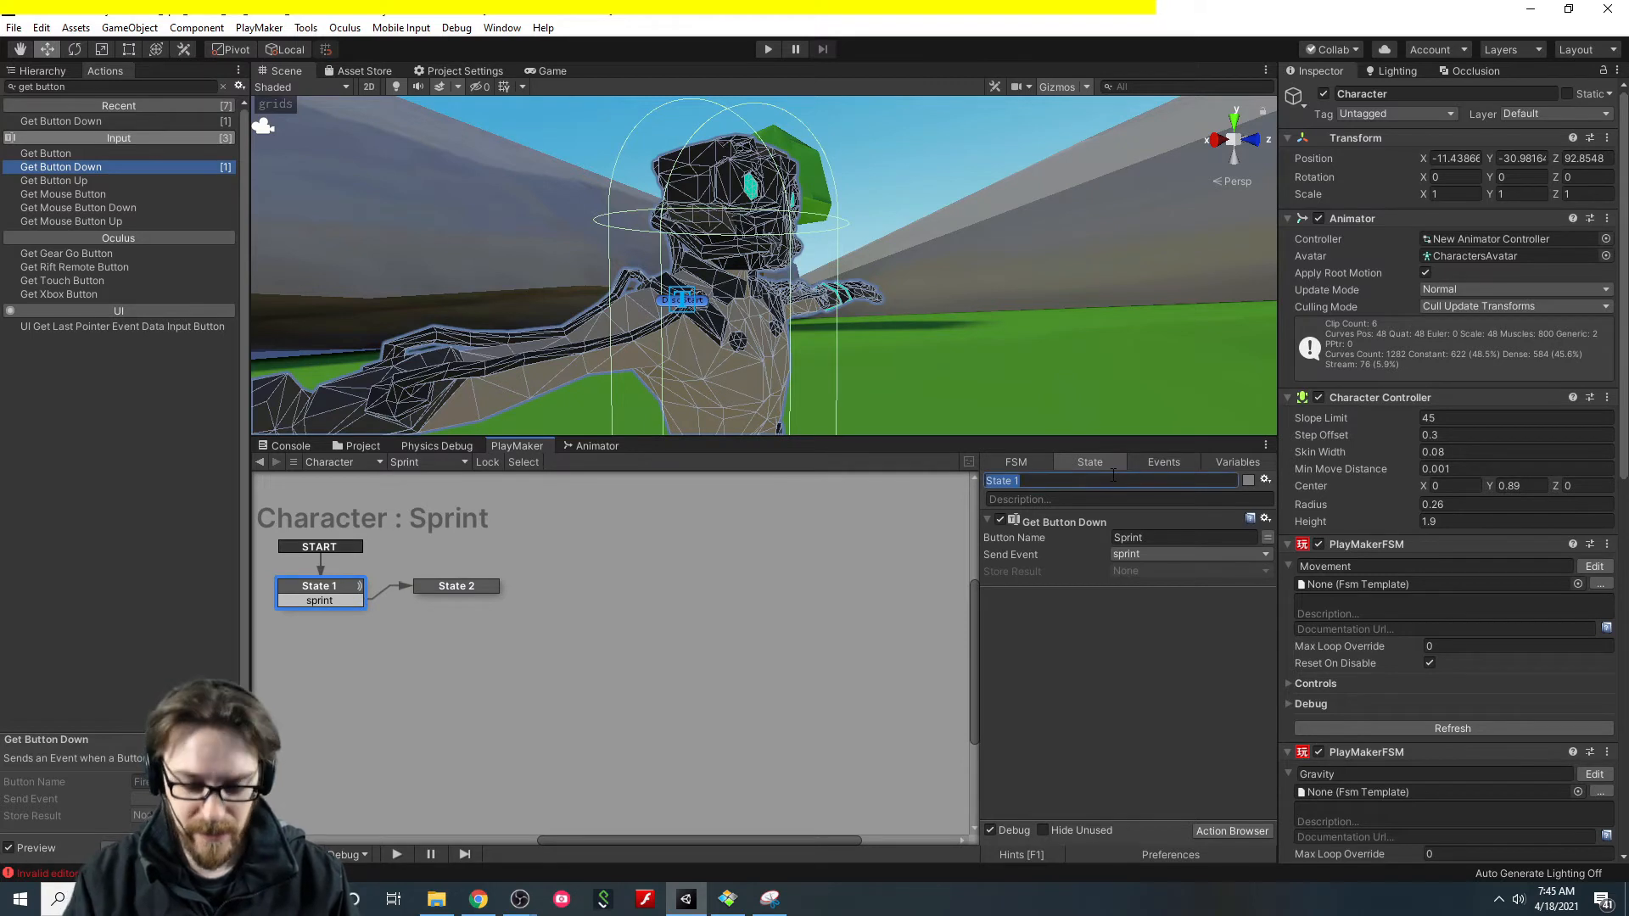
pyautogui.write('rint')
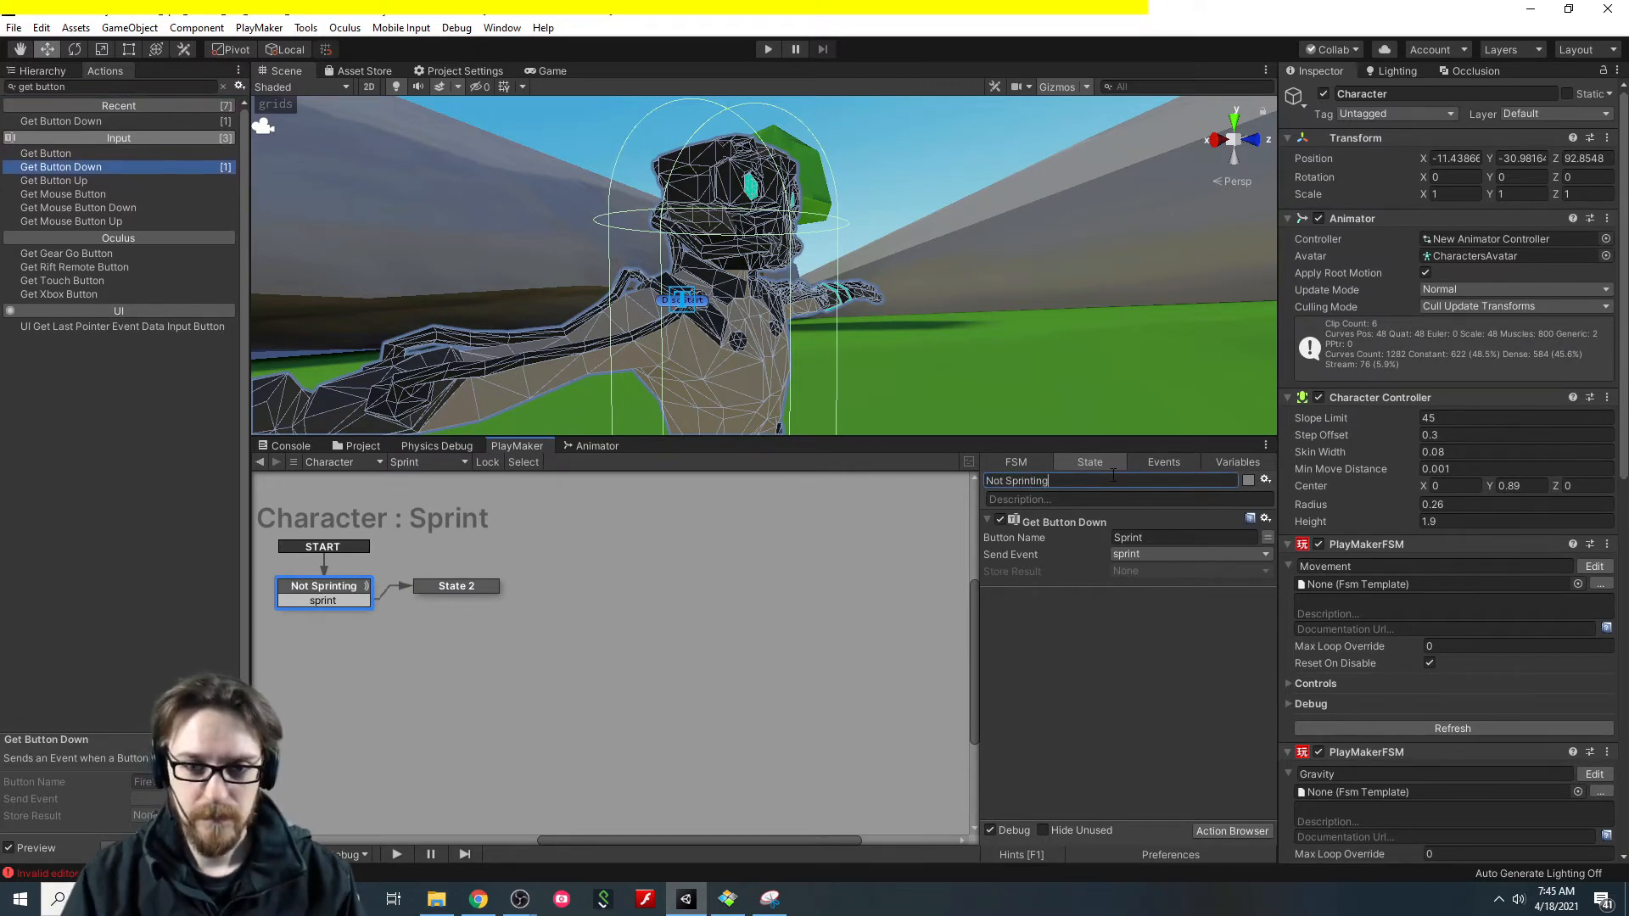
pyautogui.write('ing')
pyautogui.click(465, 586)
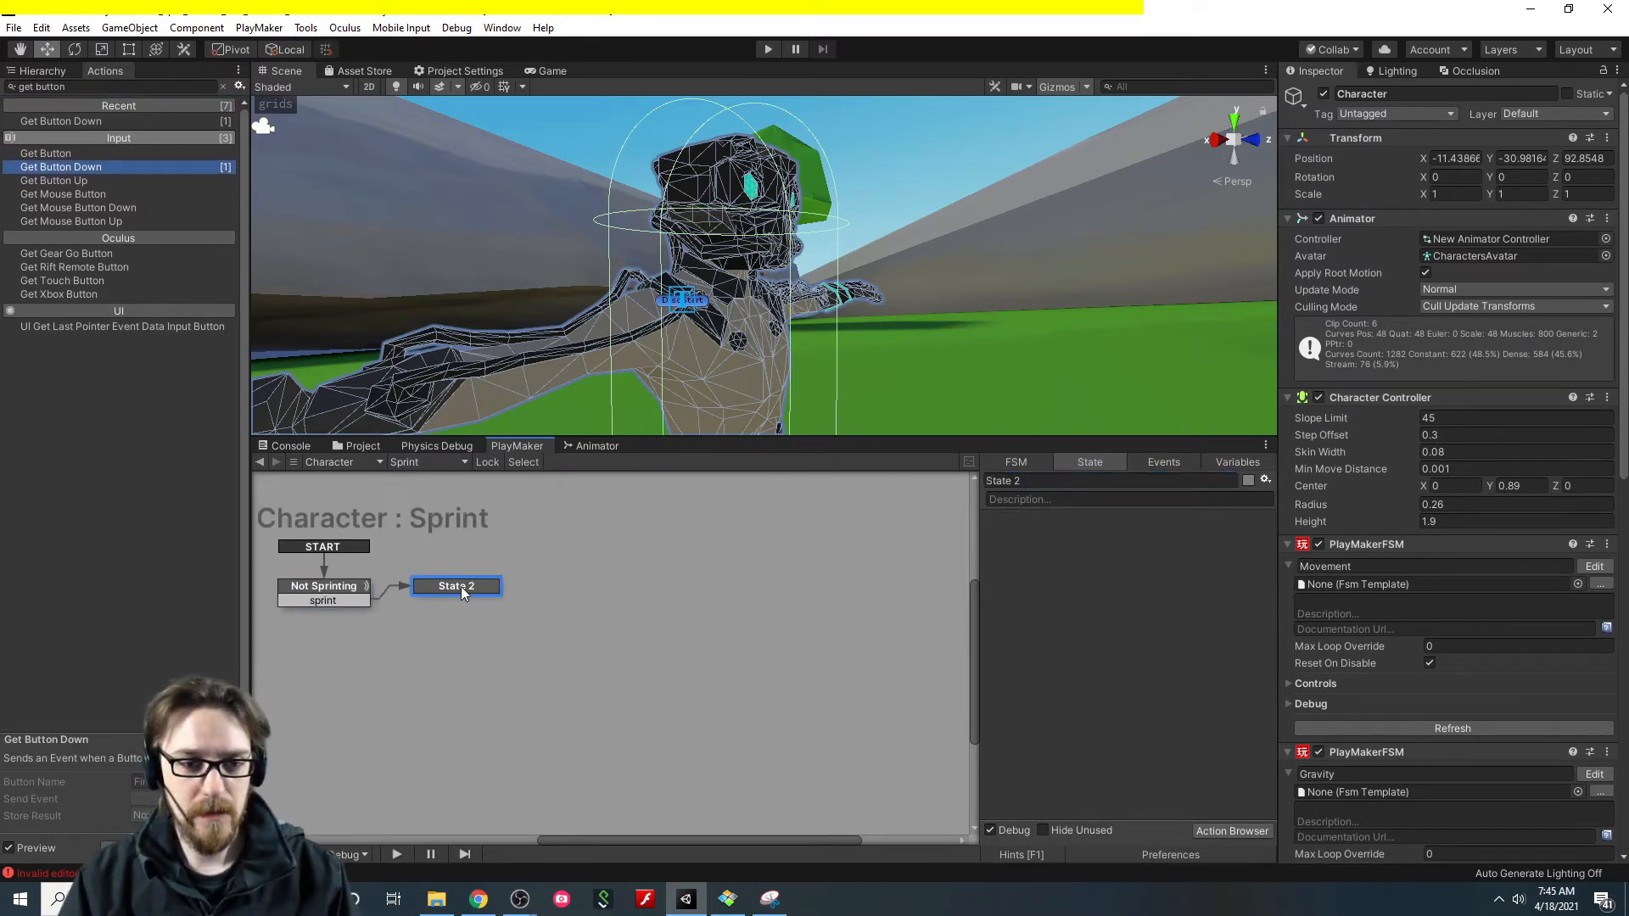
pyautogui.click(1032, 482)
pyautogui.write('Springting')
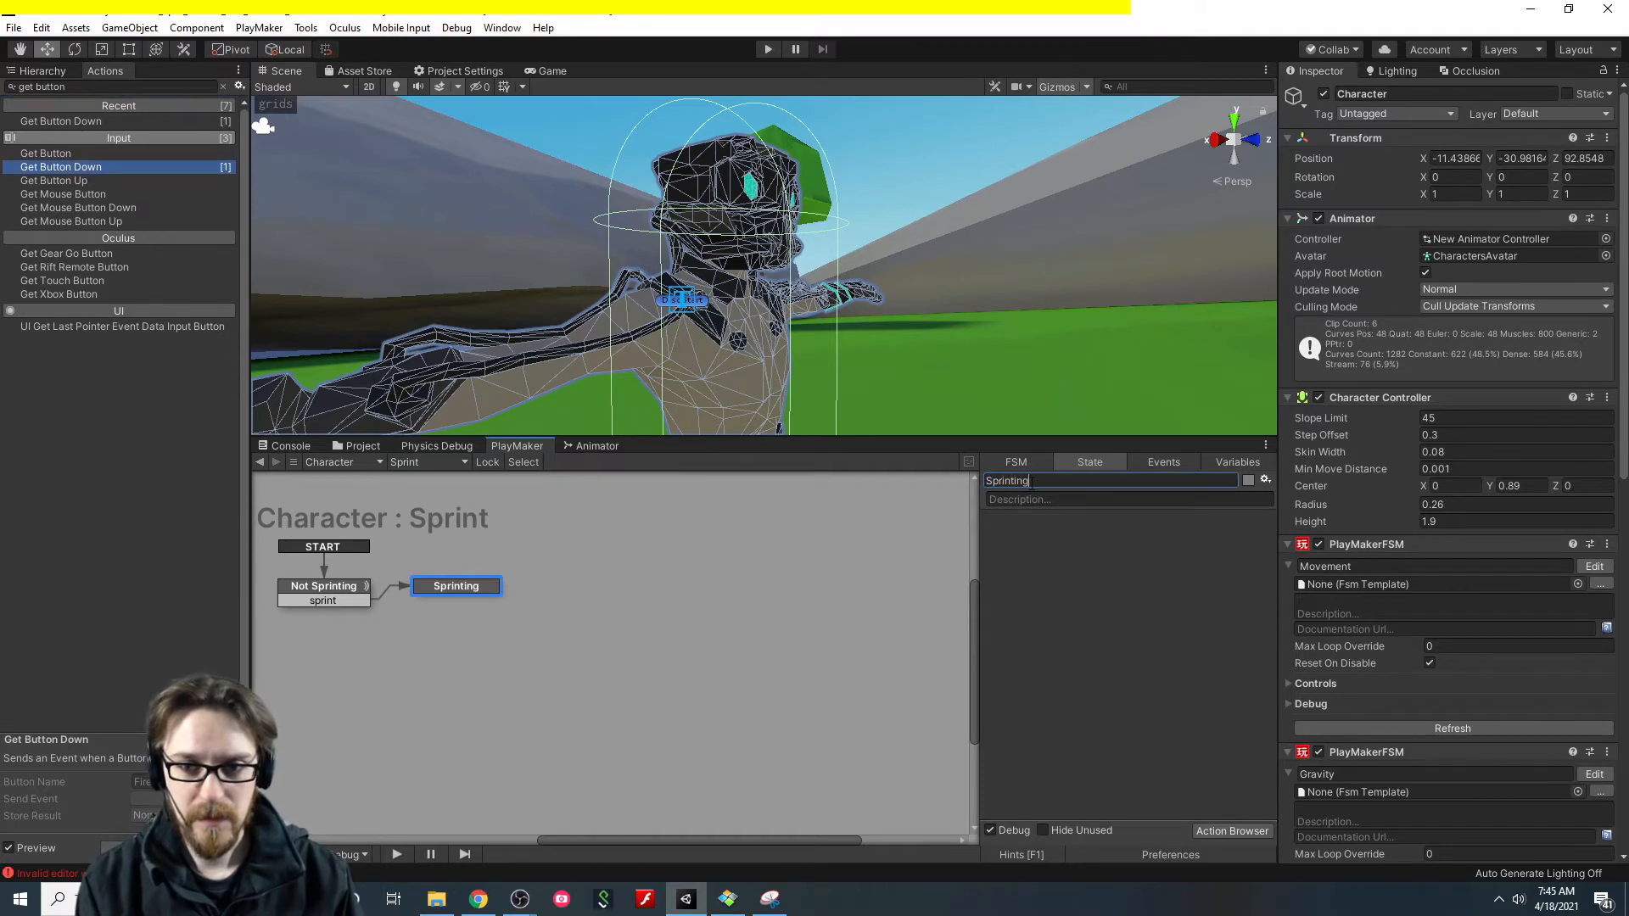
pyautogui.click(1098, 586)
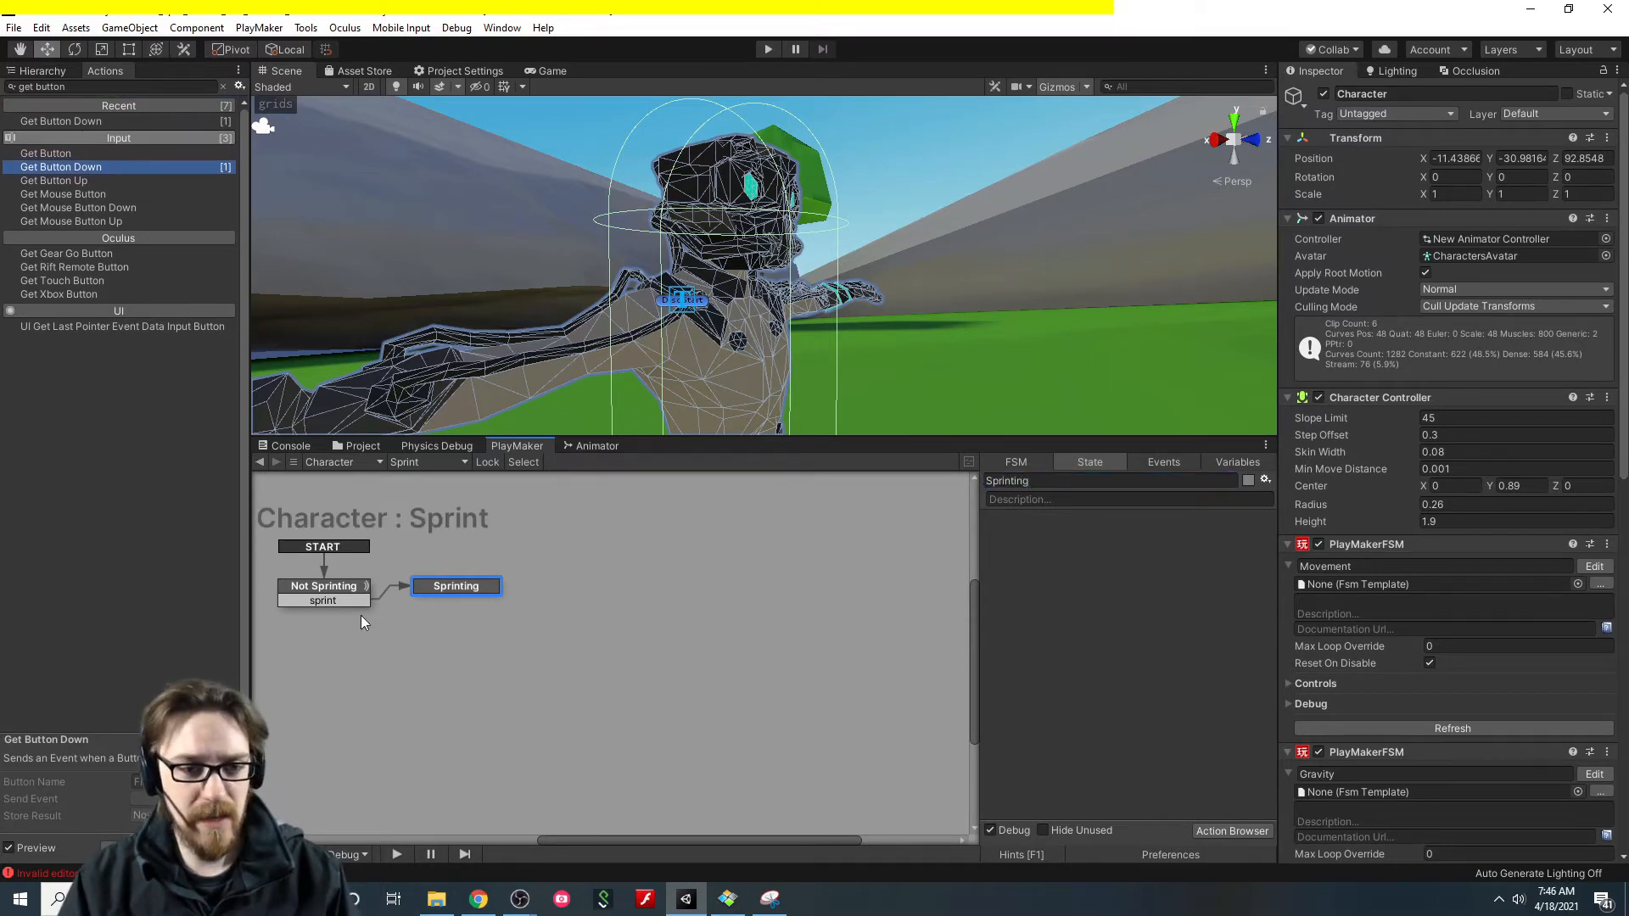
# Add a Get Button Up action to the Sprinting state with Sprint as the button name.
pyautogui.click(342, 597)
pyautogui.click(456, 586)
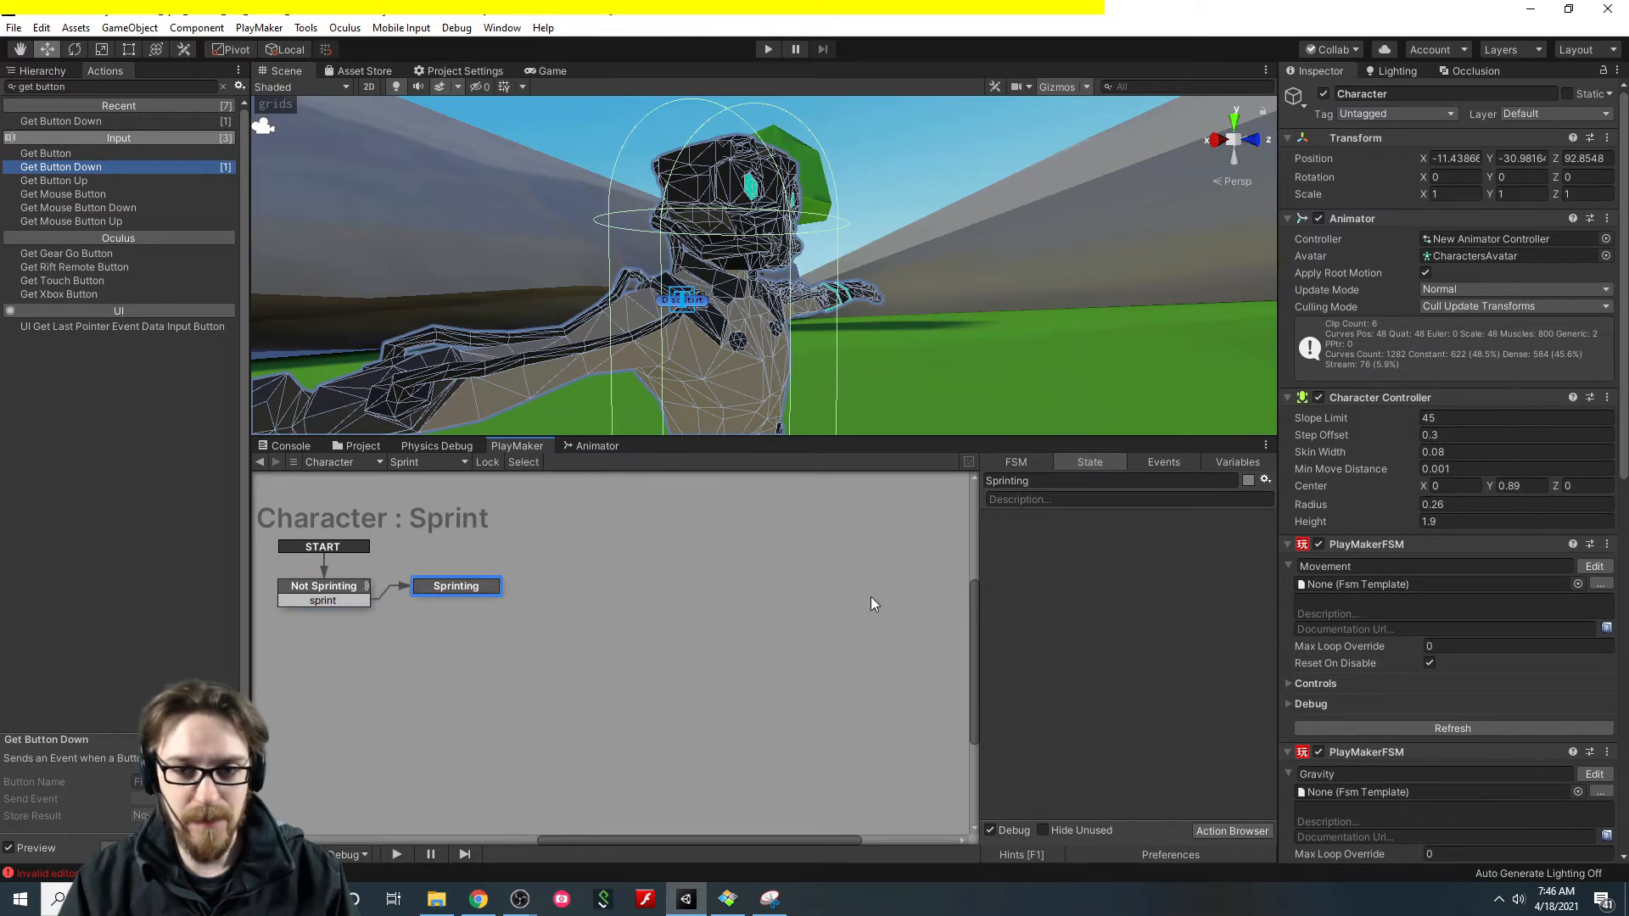
pyautogui.press('Down')
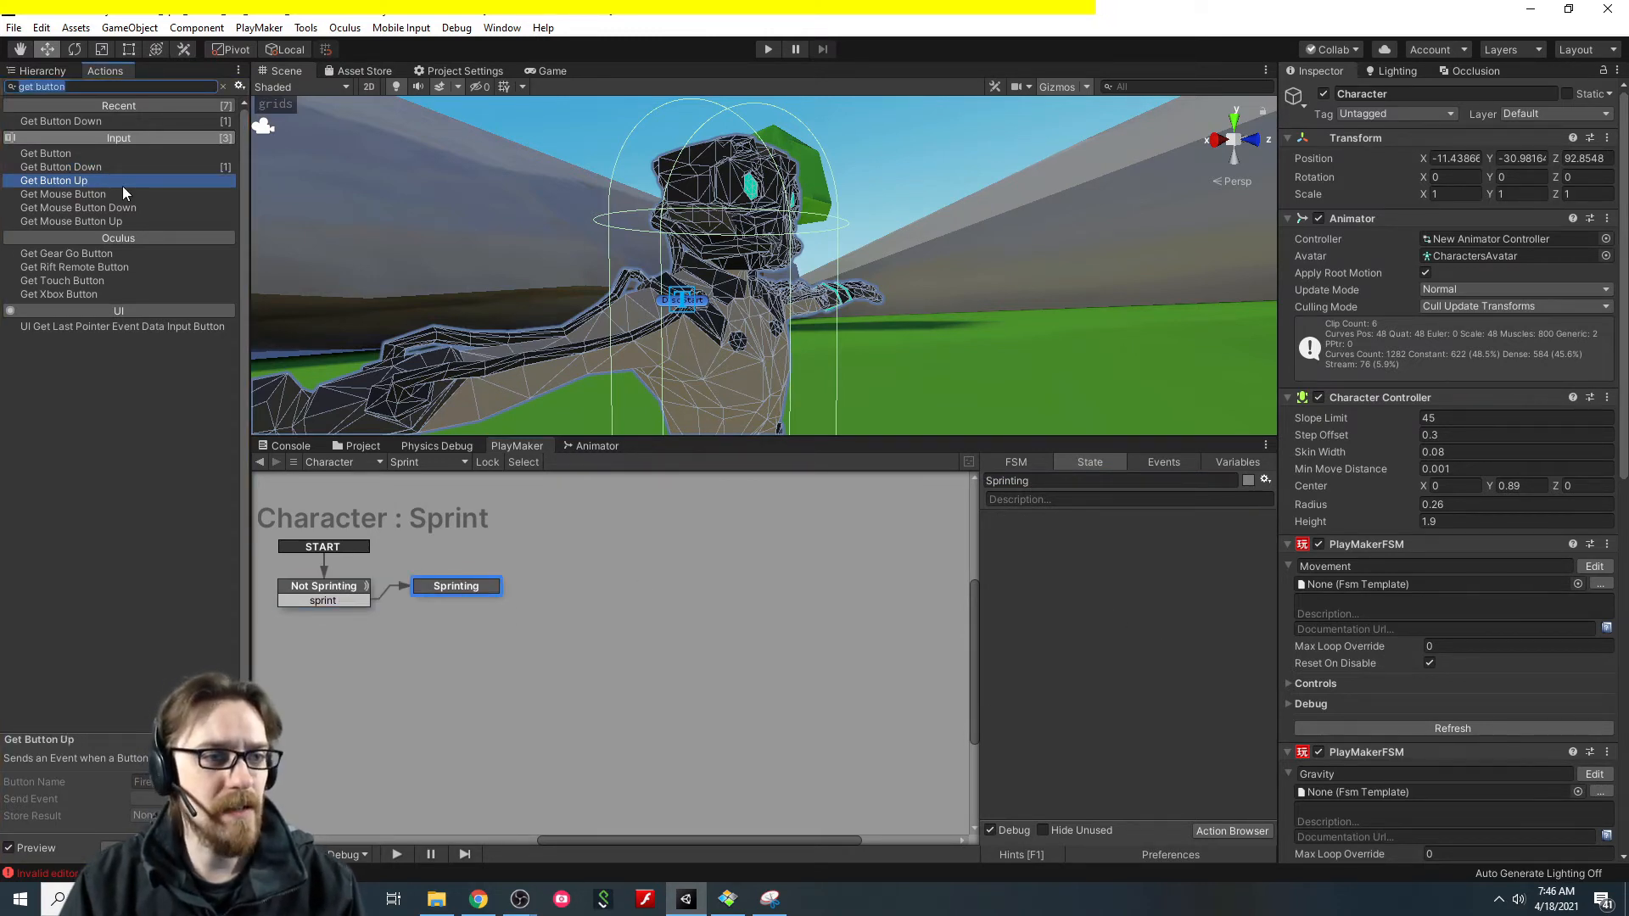
pyautogui.press('Return')
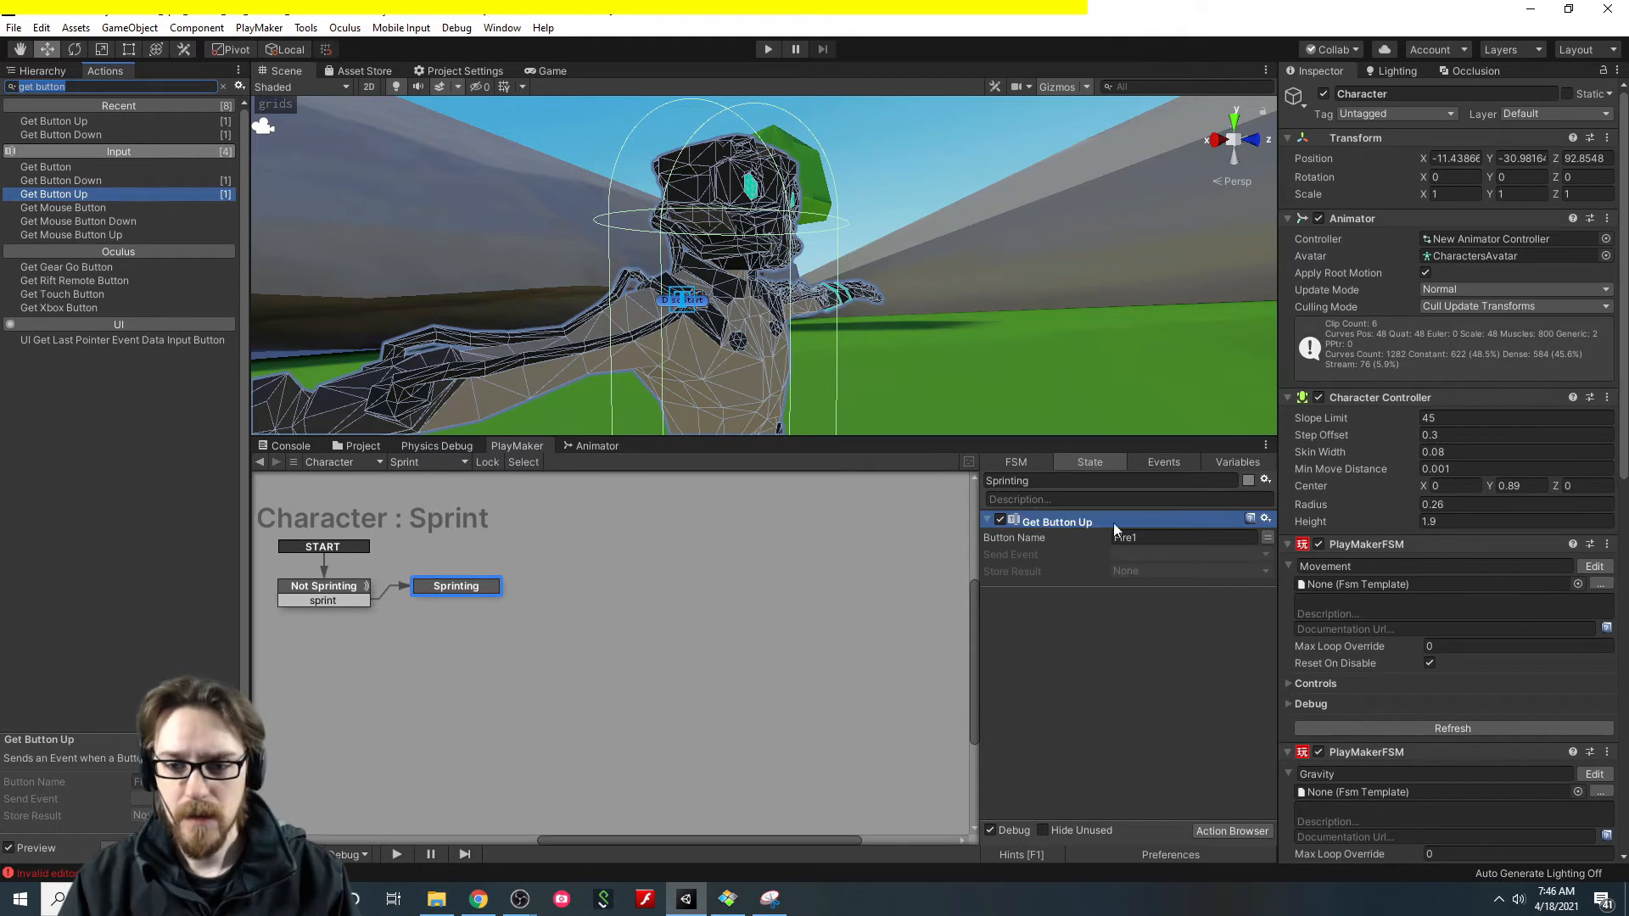
pyautogui.click(1151, 538)
pyautogui.write('Sprint')
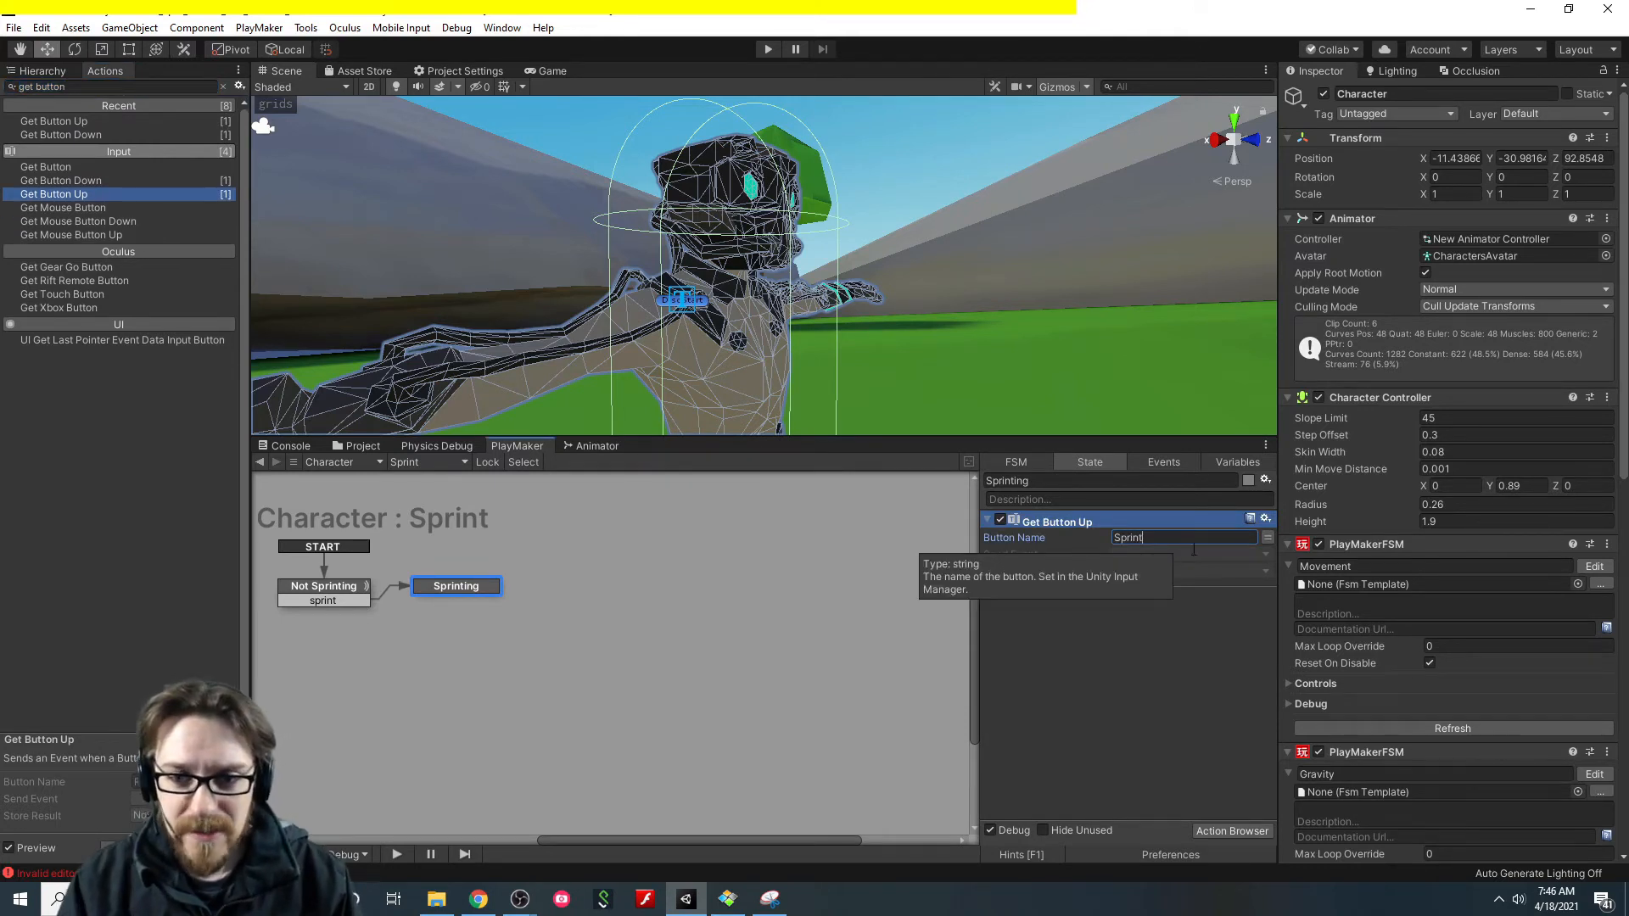
pyautogui.click(1145, 703)
# Create a new event named not_sprinting as the Get Button Up action's Send Event.
pyautogui.click(1167, 556)
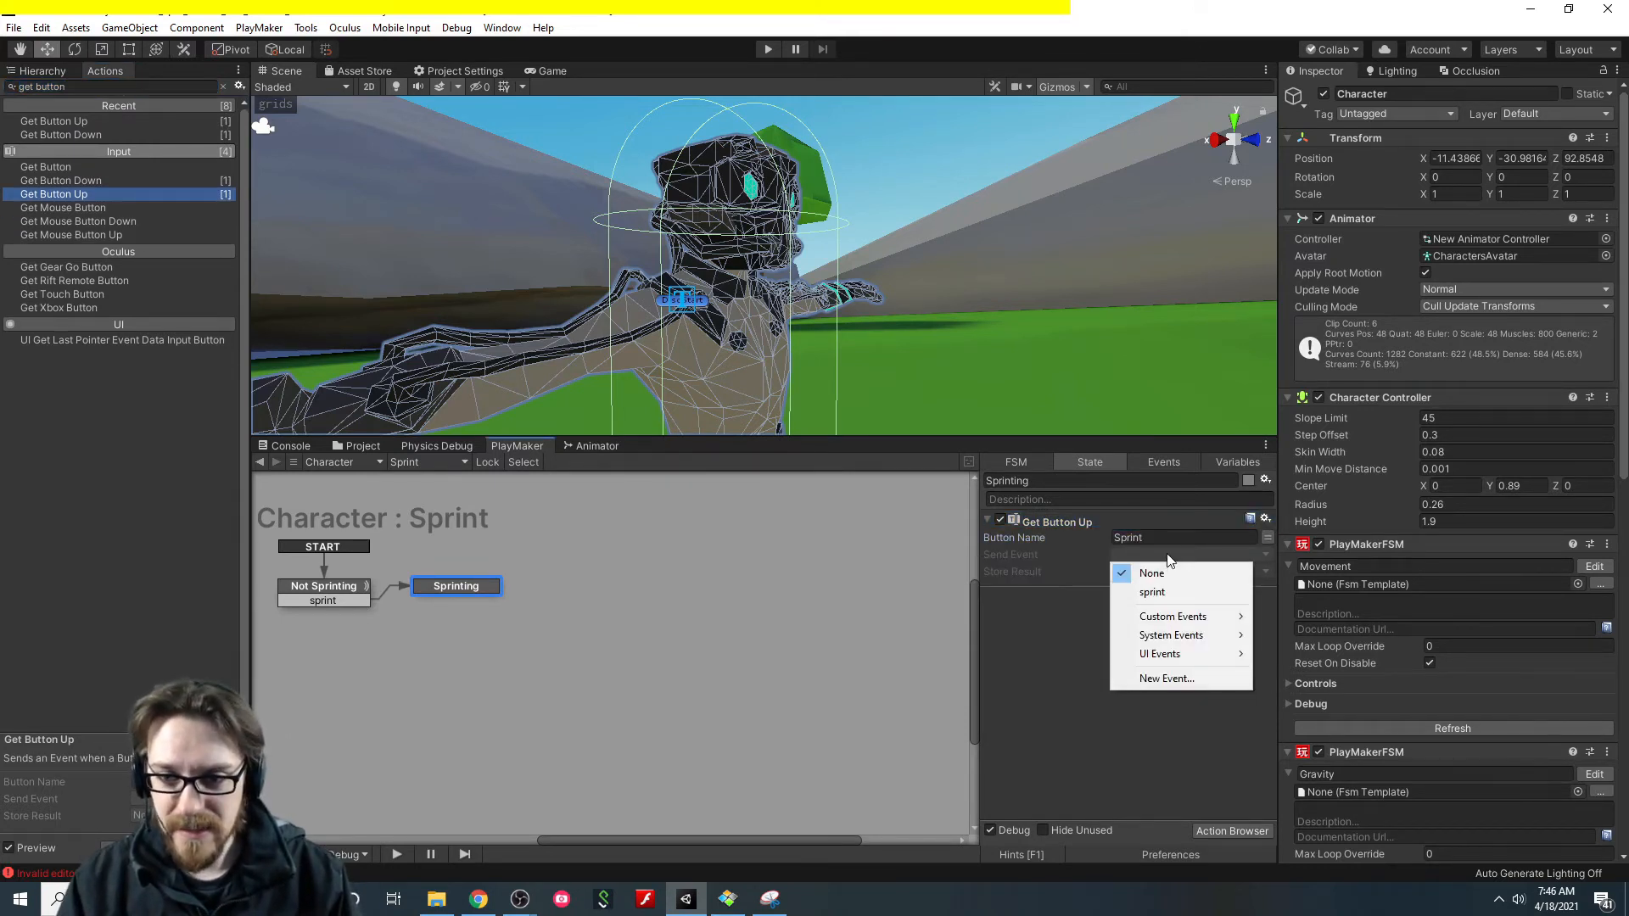
pyautogui.click(1182, 679)
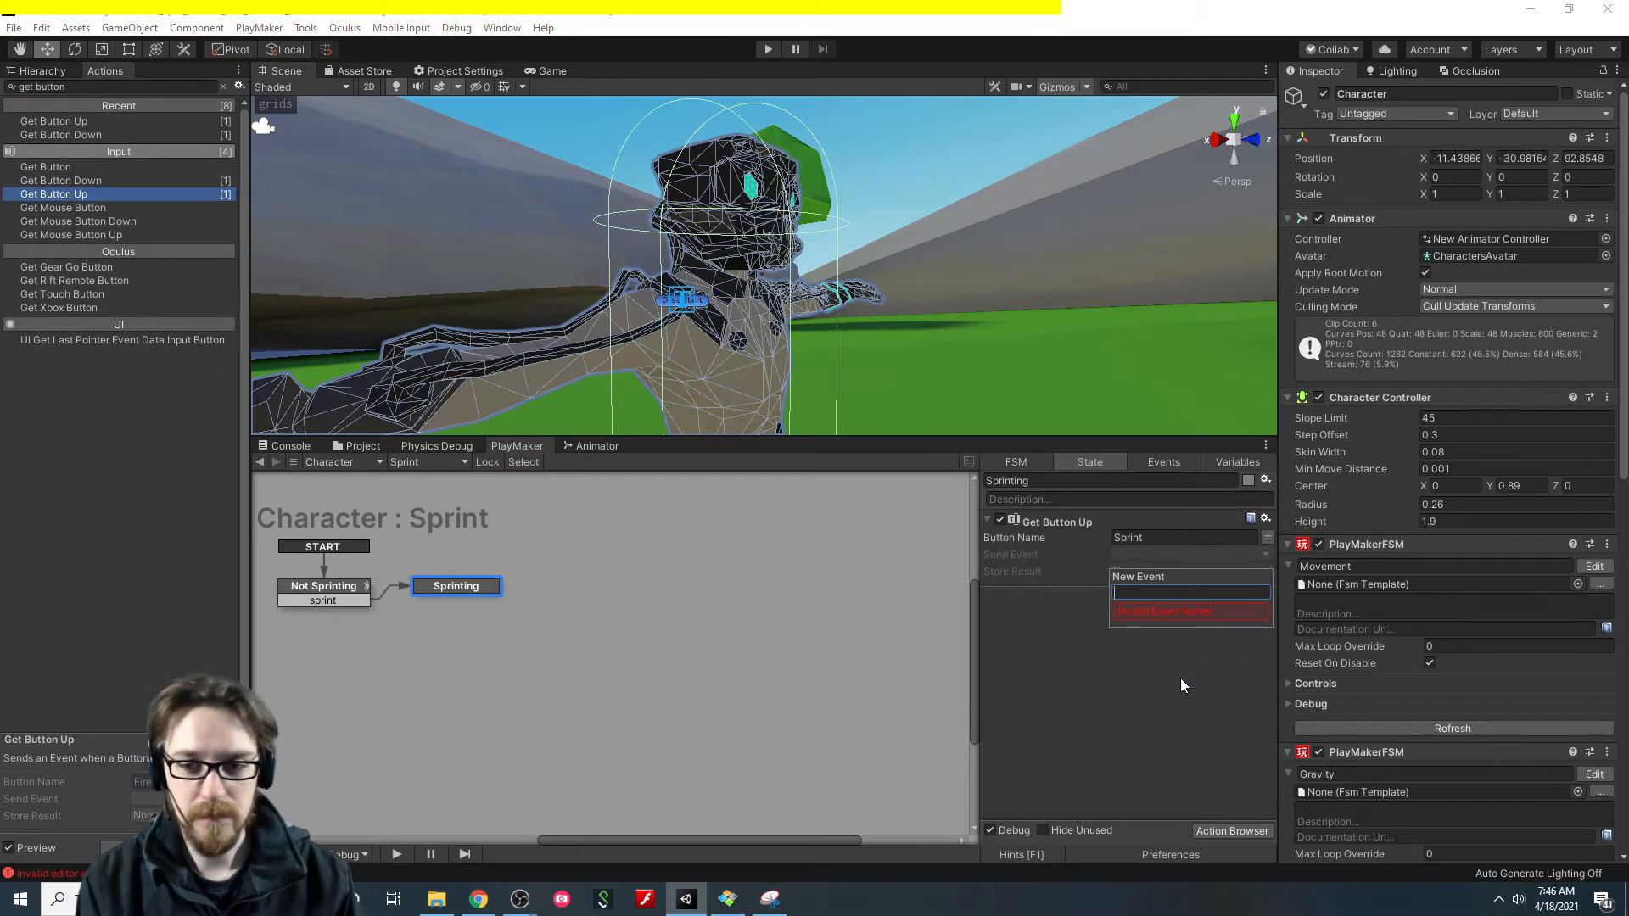
pyautogui.write('not_spri')
pyautogui.write('nting')
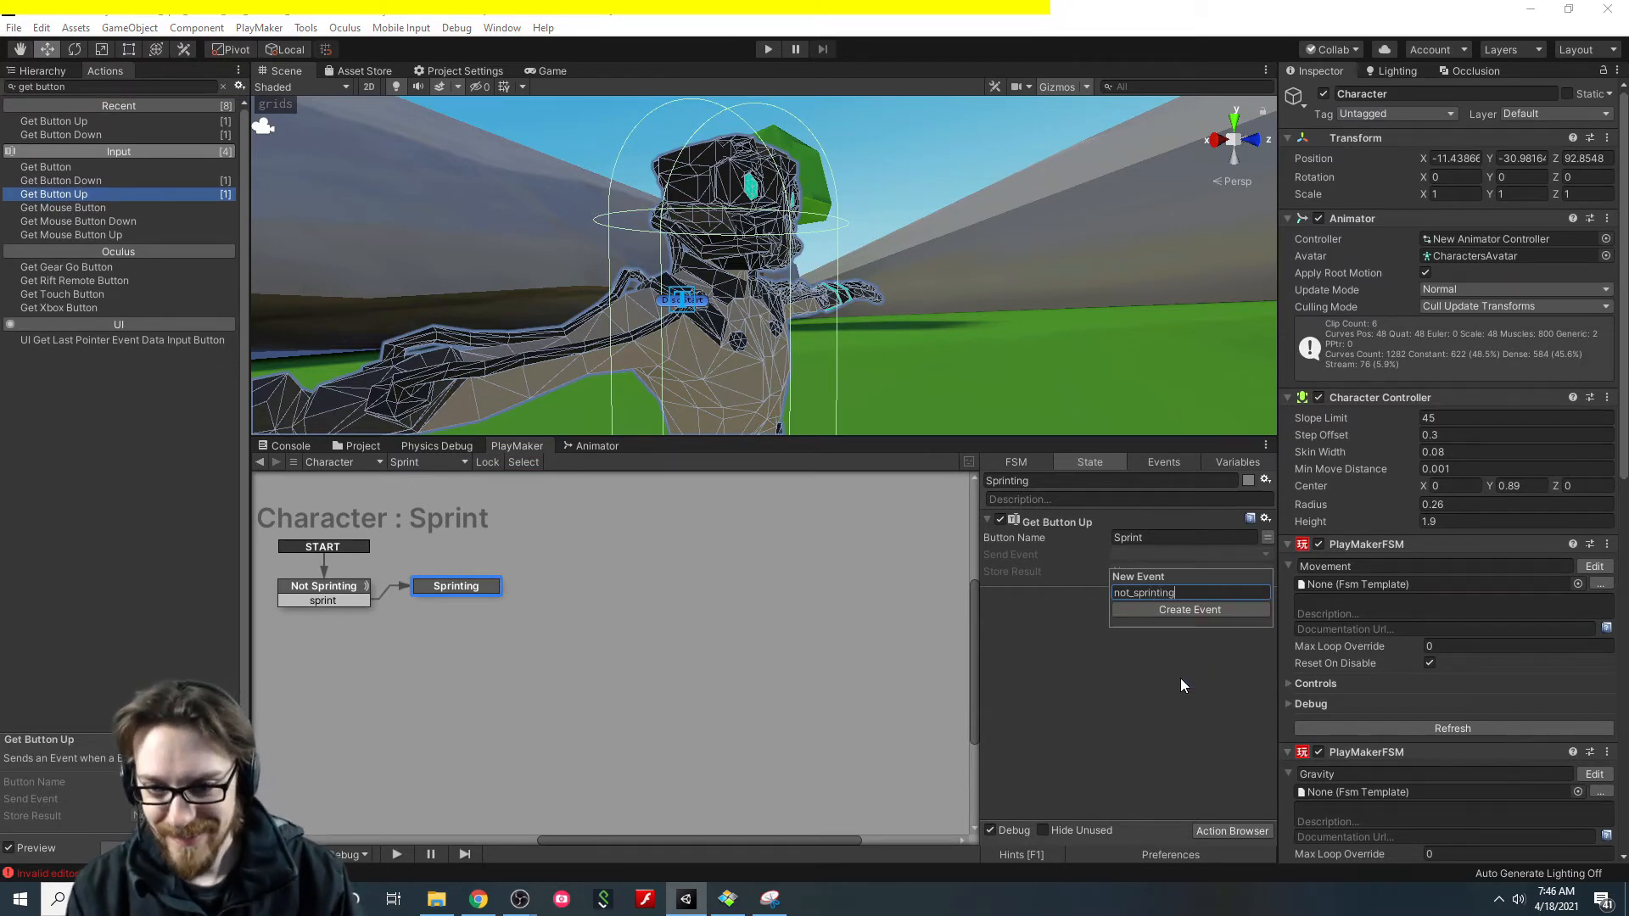
pyautogui.press('Return')
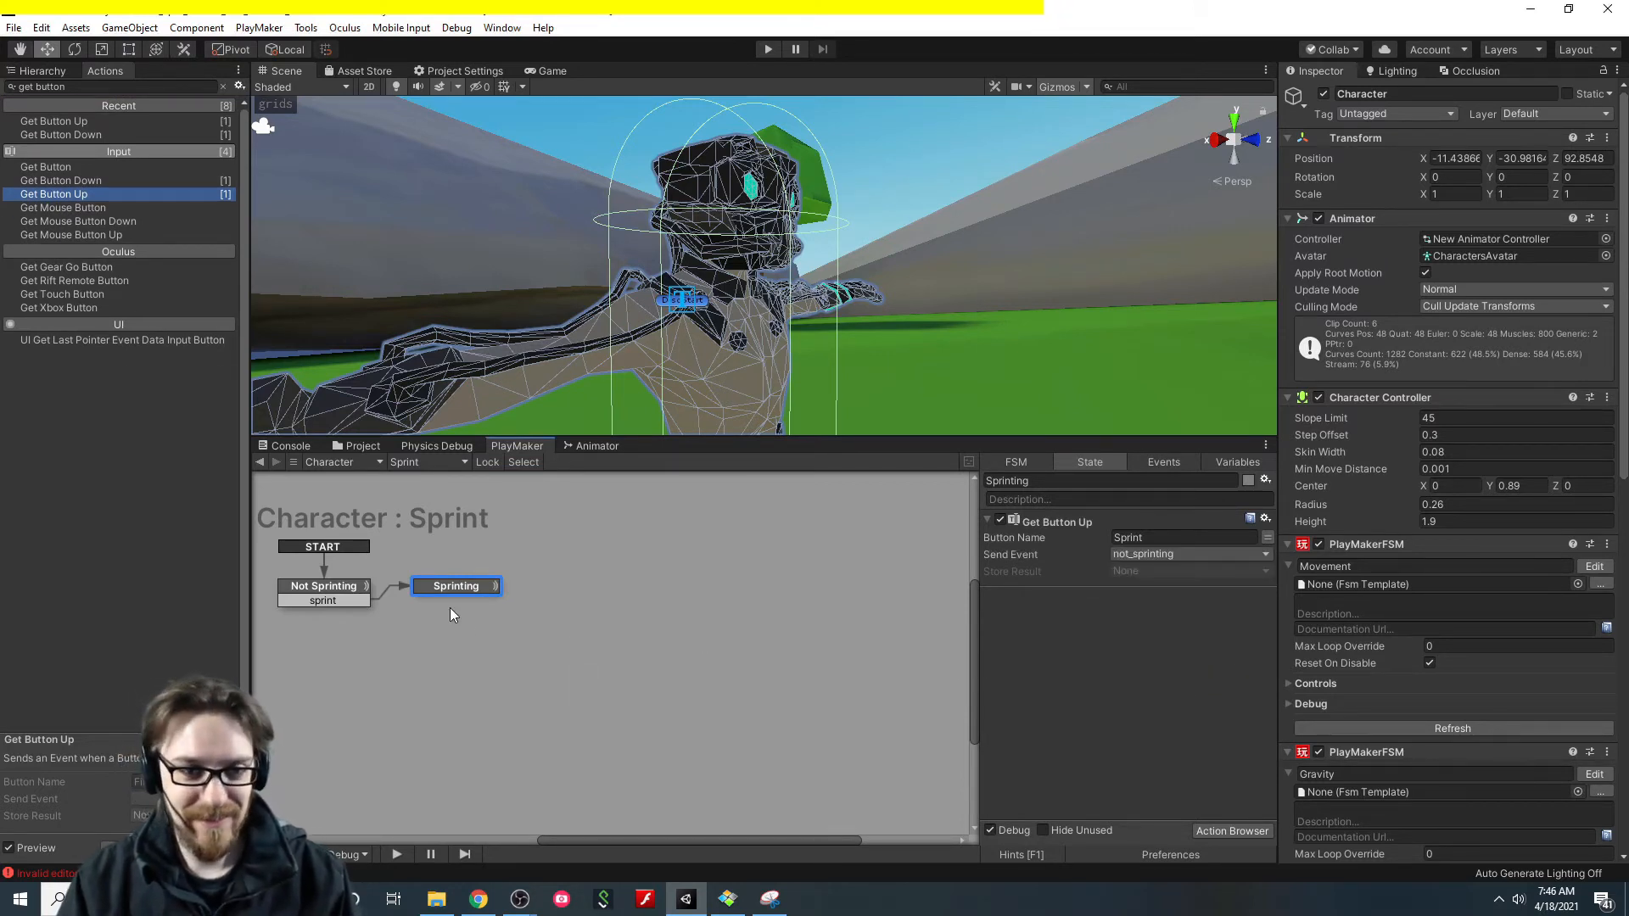
# Add a not_sprinting transition to the Sprinting state and link it back to the Not Sprinting state.
pyautogui.rightClick(441, 586)
pyautogui.moveTo(491, 593)
pyautogui.click(709, 593)
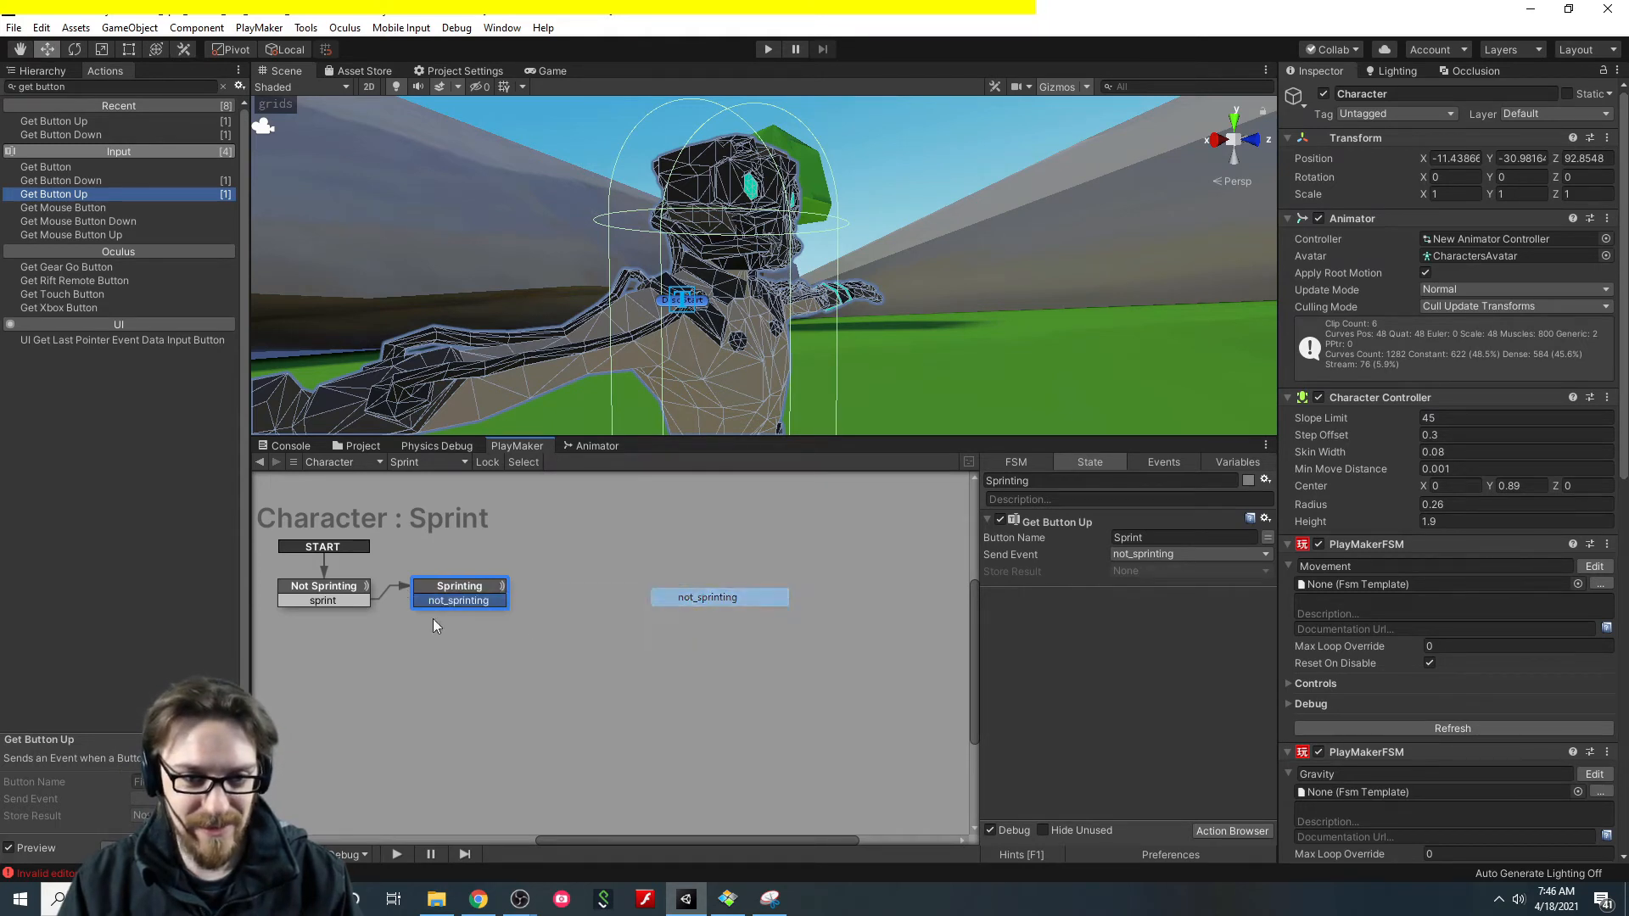
pyautogui.moveTo(439, 603); pyautogui.dragTo(358, 589)
pyautogui.click(480, 591)
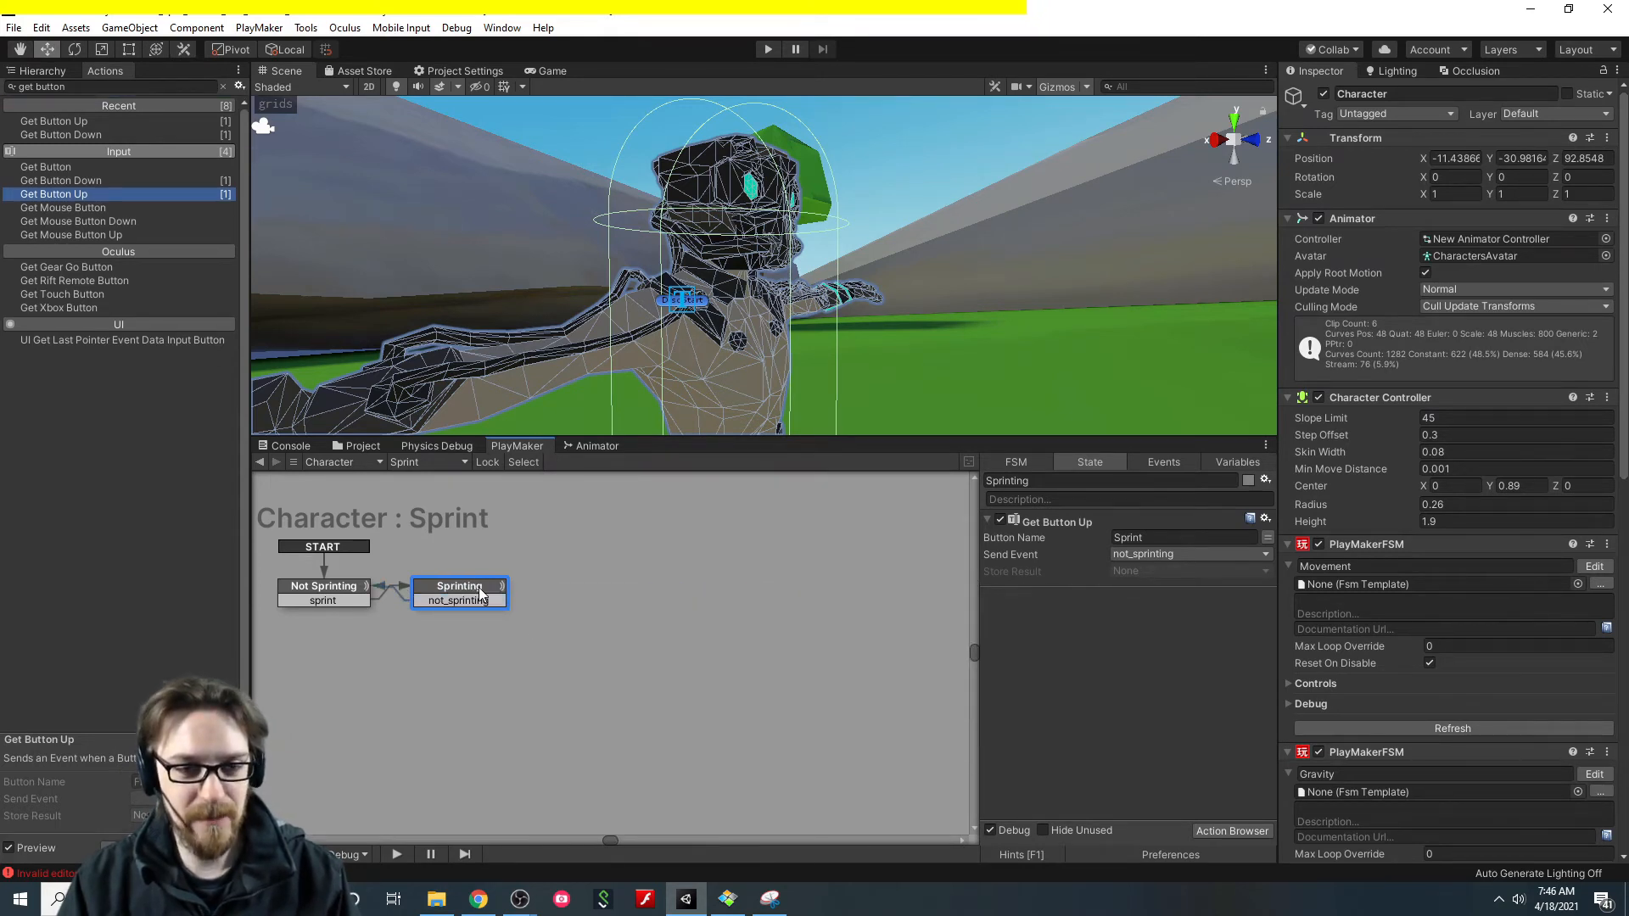
pyautogui.click(319, 604)
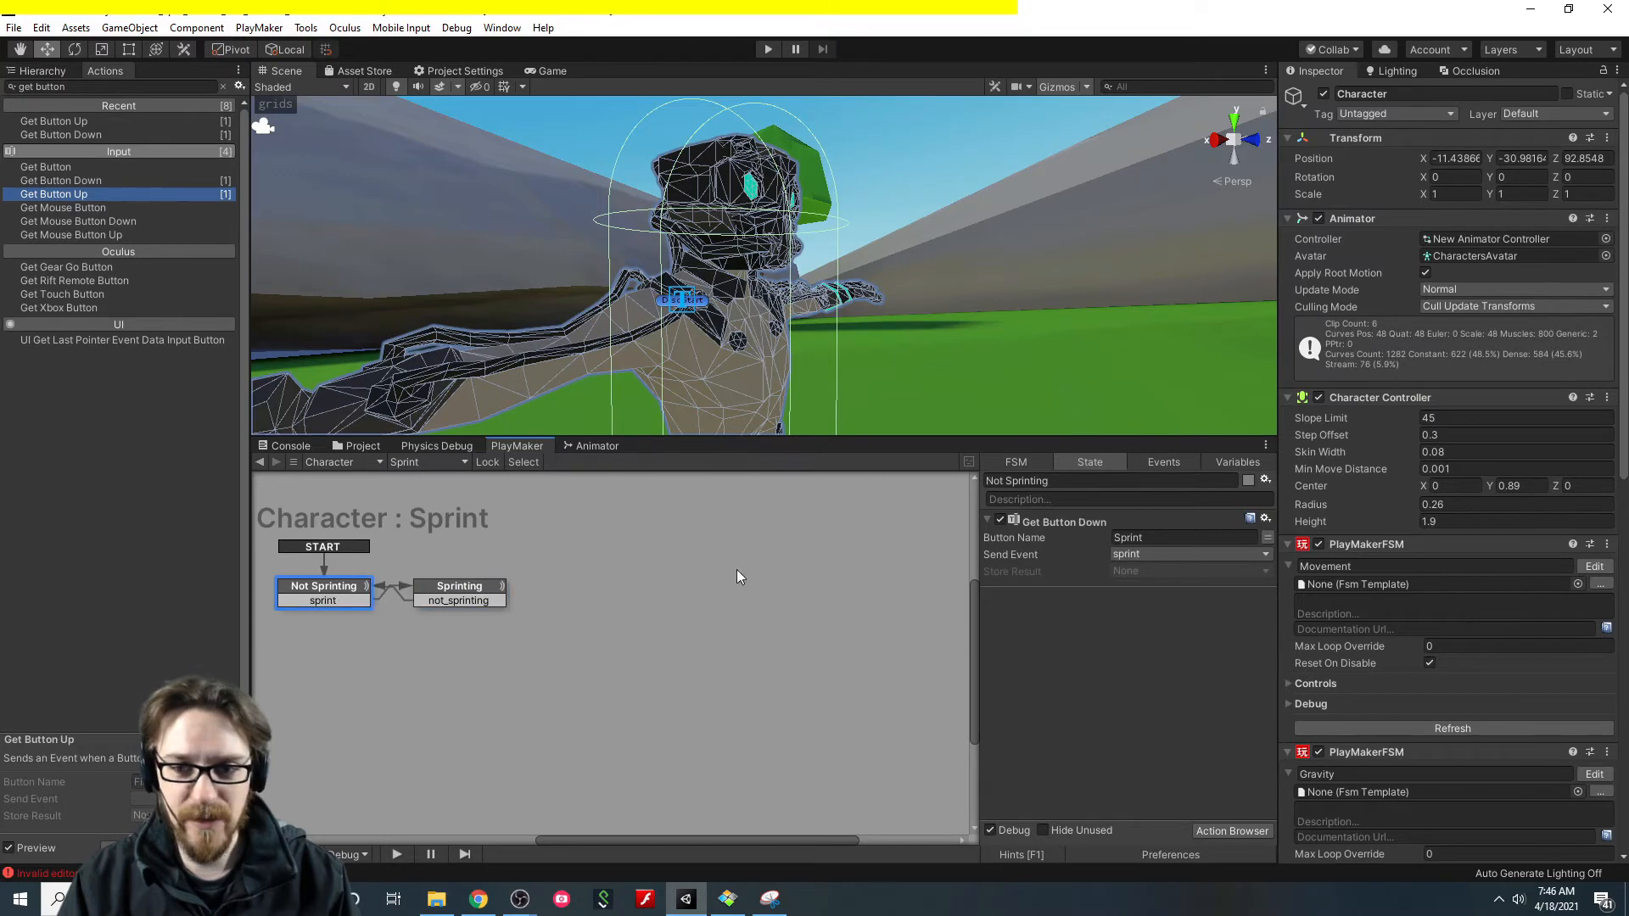
# Add a Set Fsm Float action to the Sprinting state and place it above Get Button Up.
pyautogui.click(460, 593)
pyautogui.write('s')
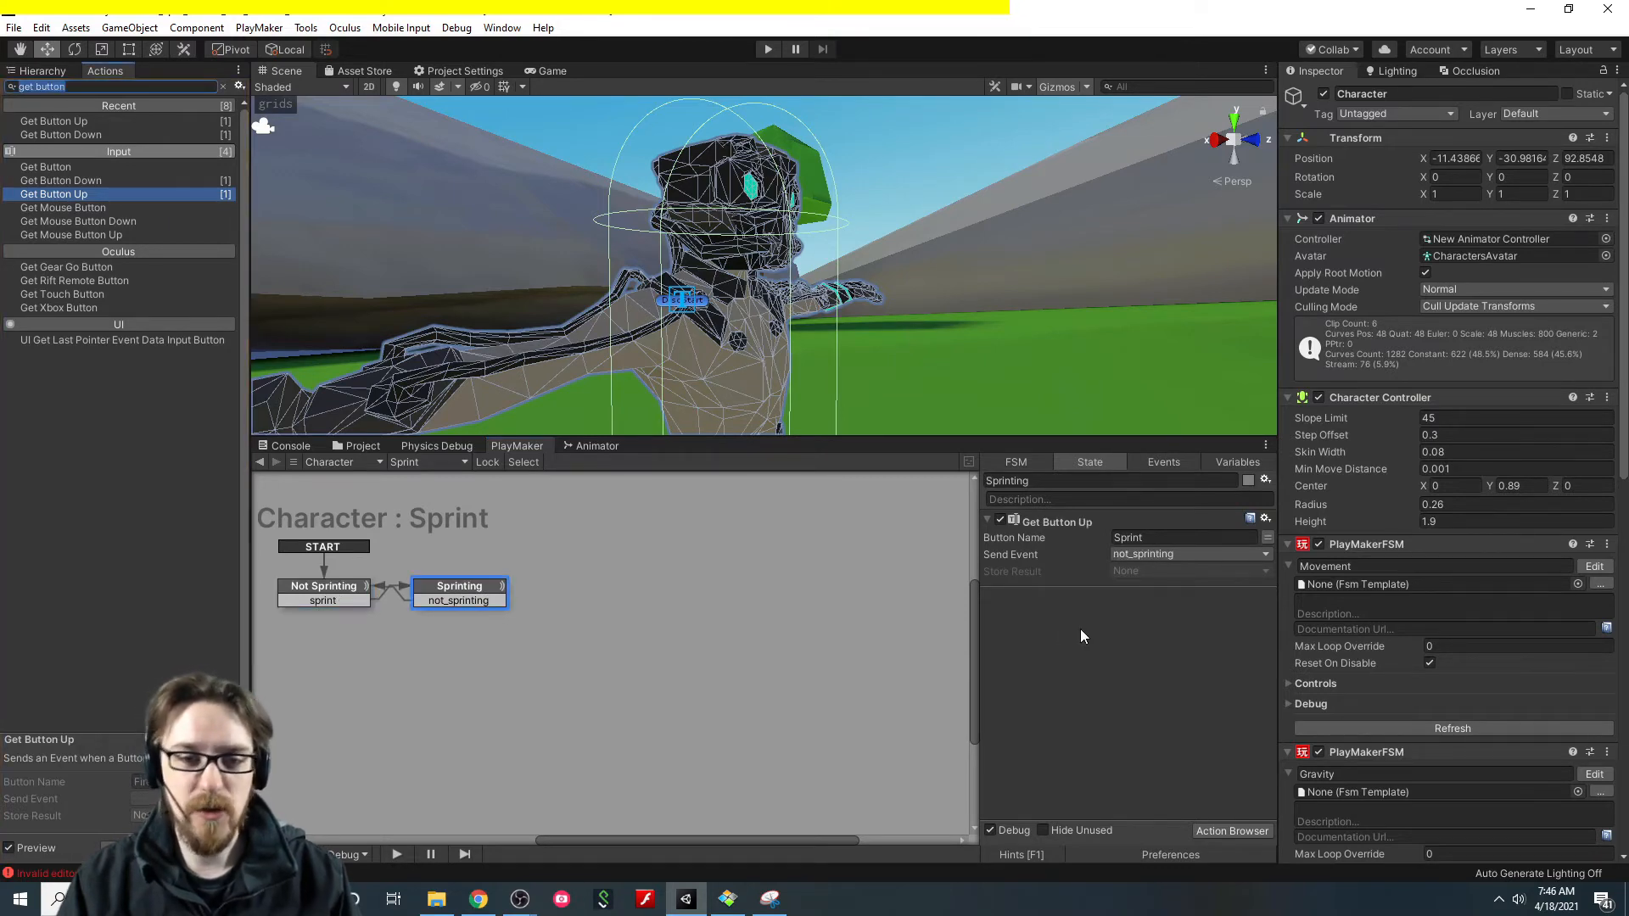
pyautogui.write('et')
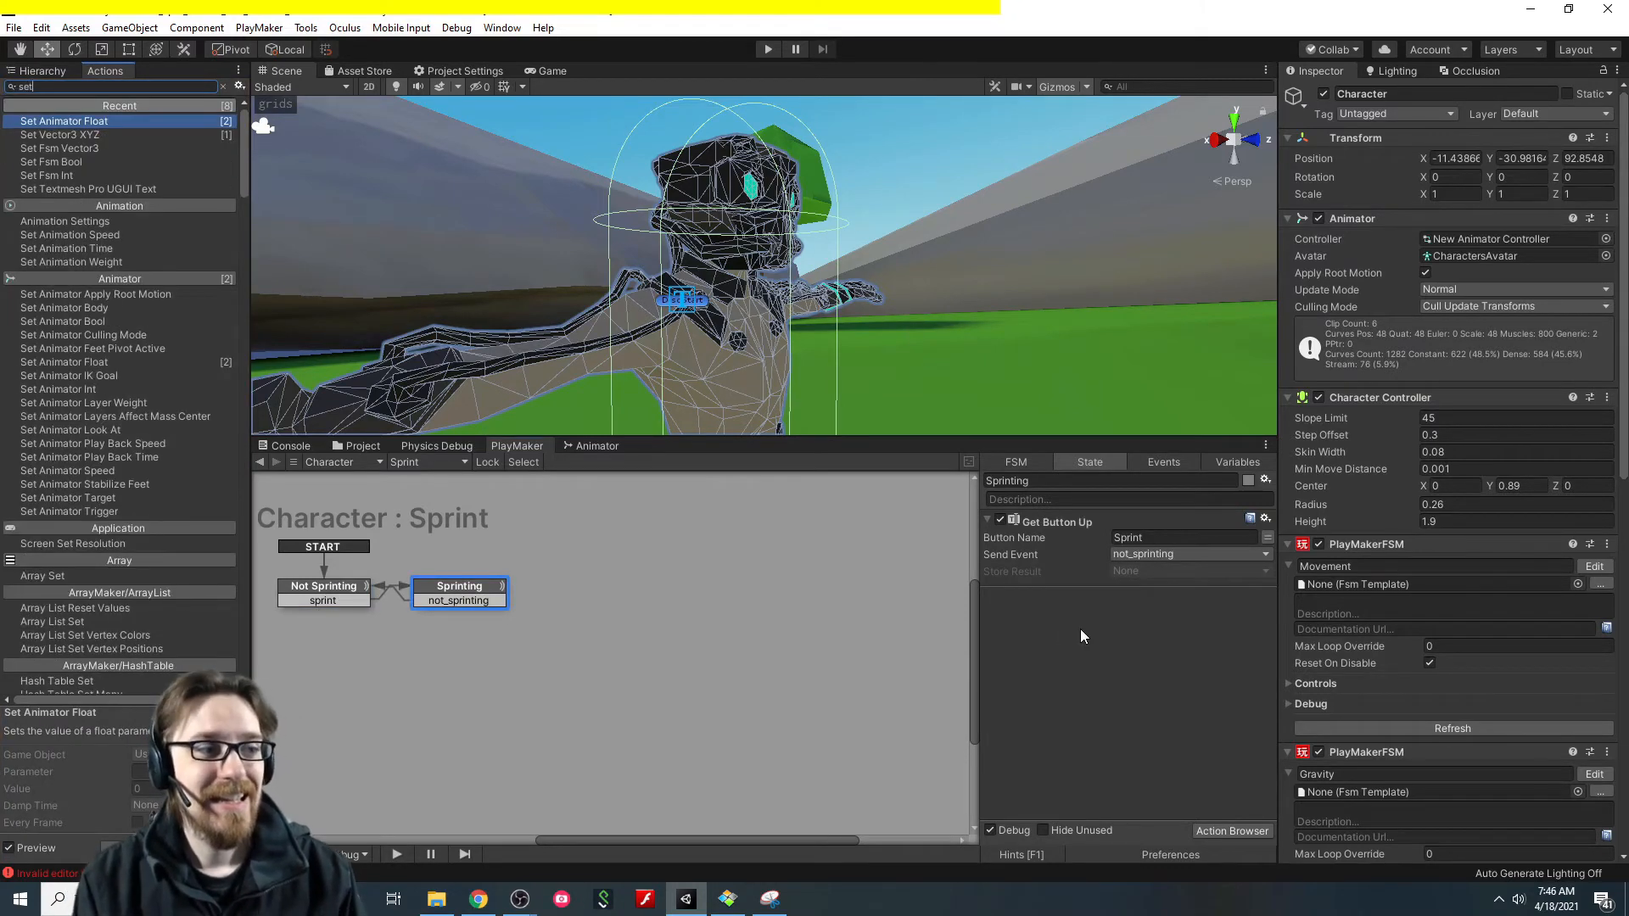
pyautogui.write(' fsm fl')
pyautogui.press('Return')
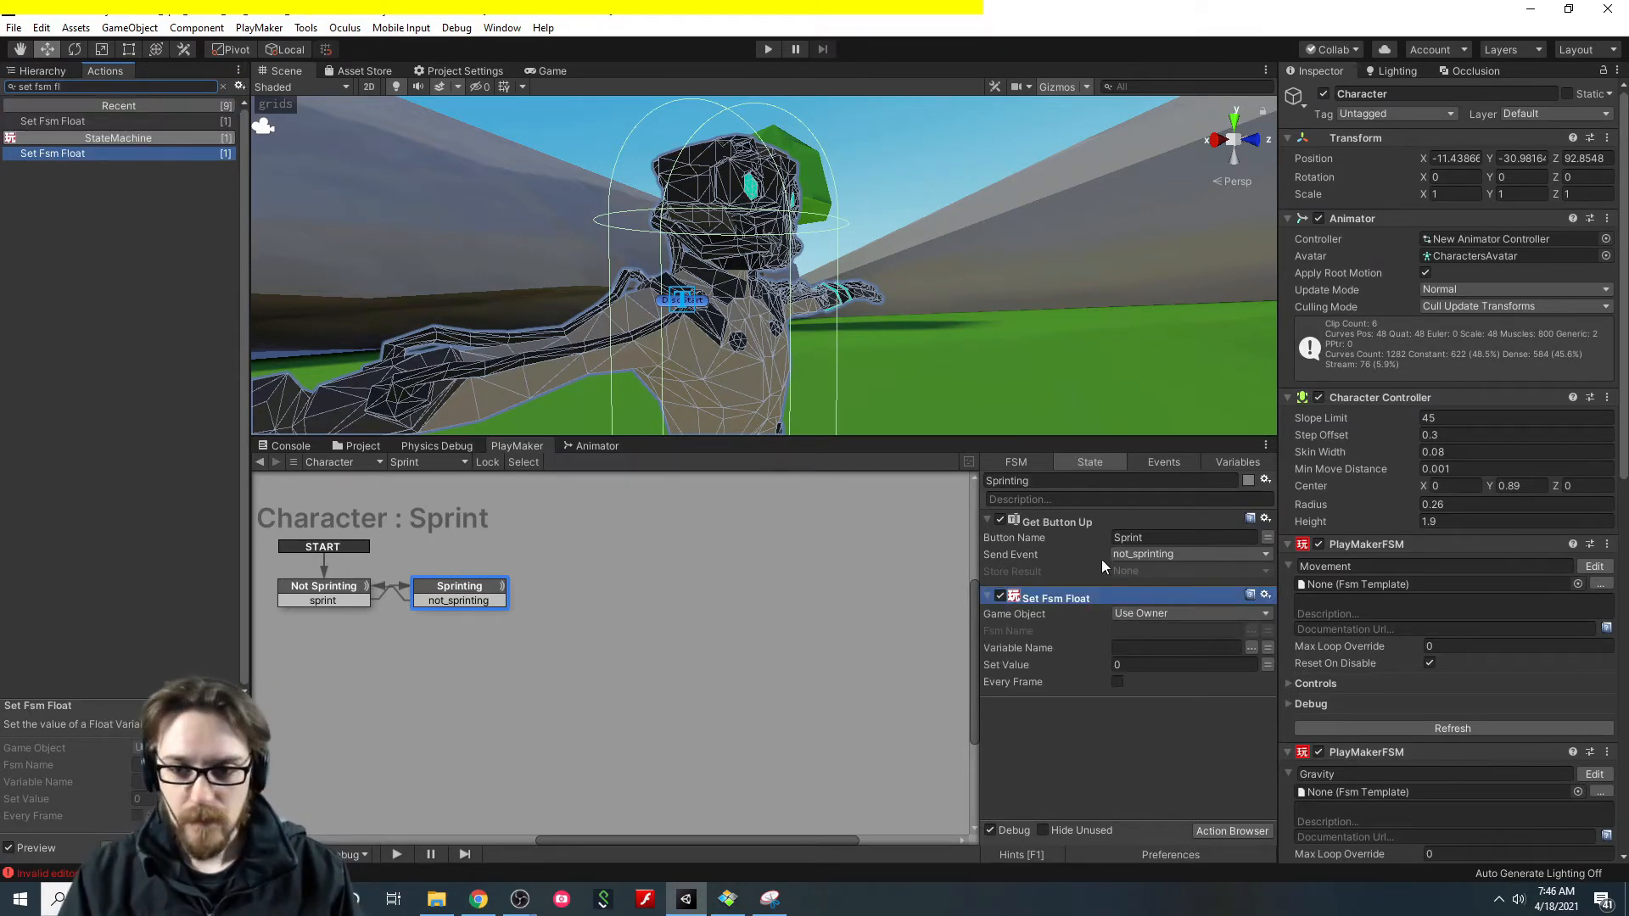
pyautogui.rightClick(1062, 597)
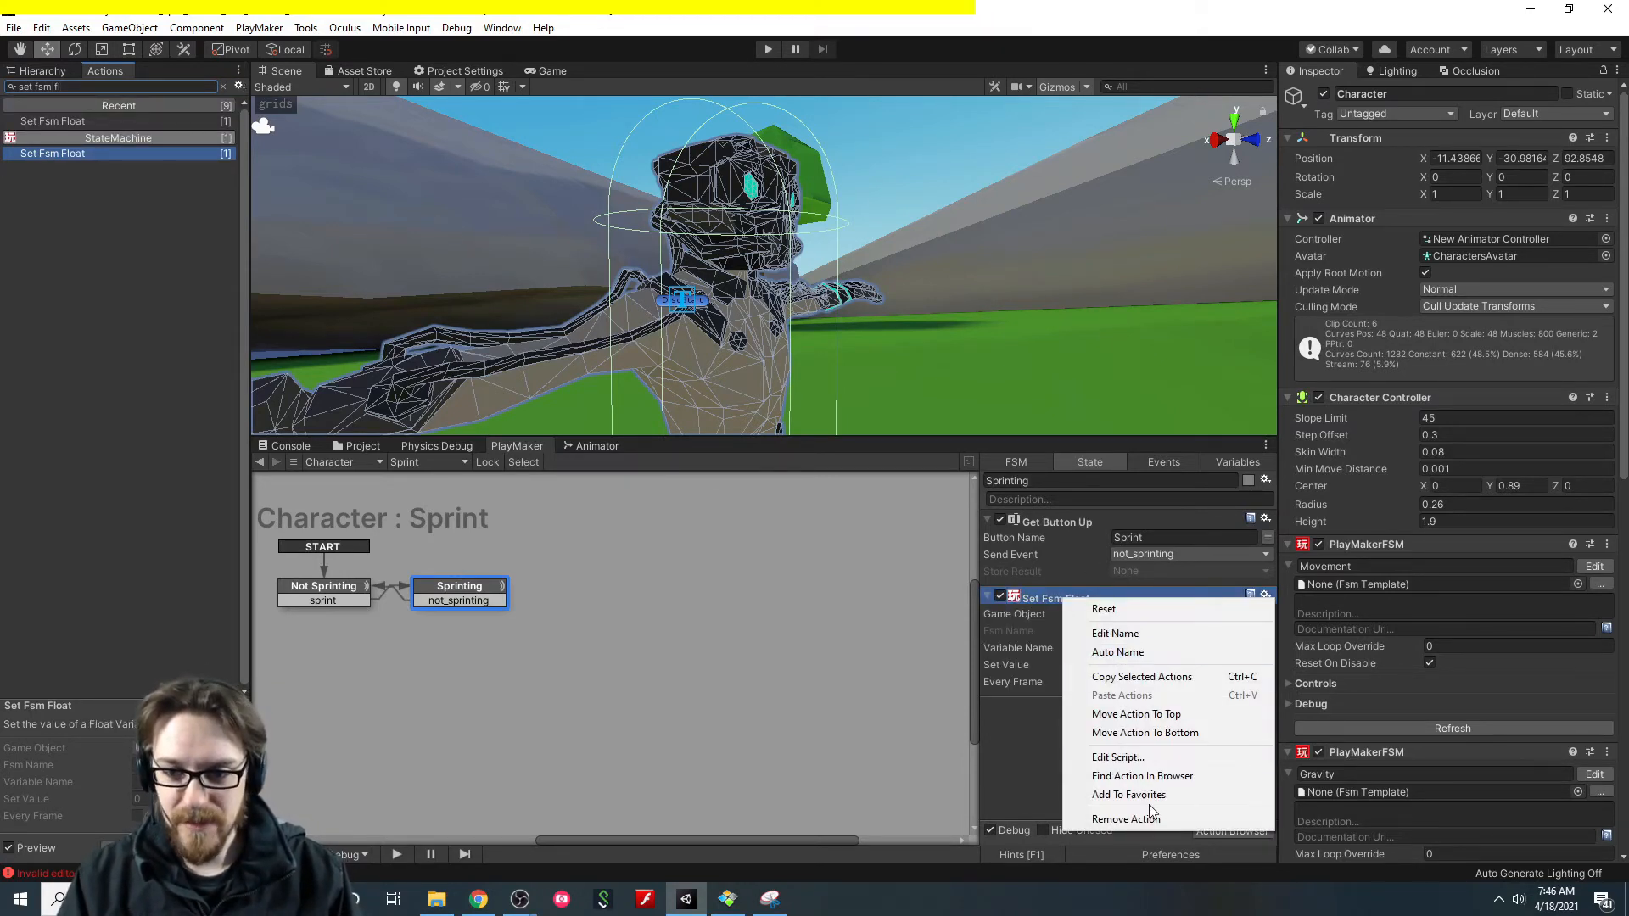
pyautogui.click(1174, 717)
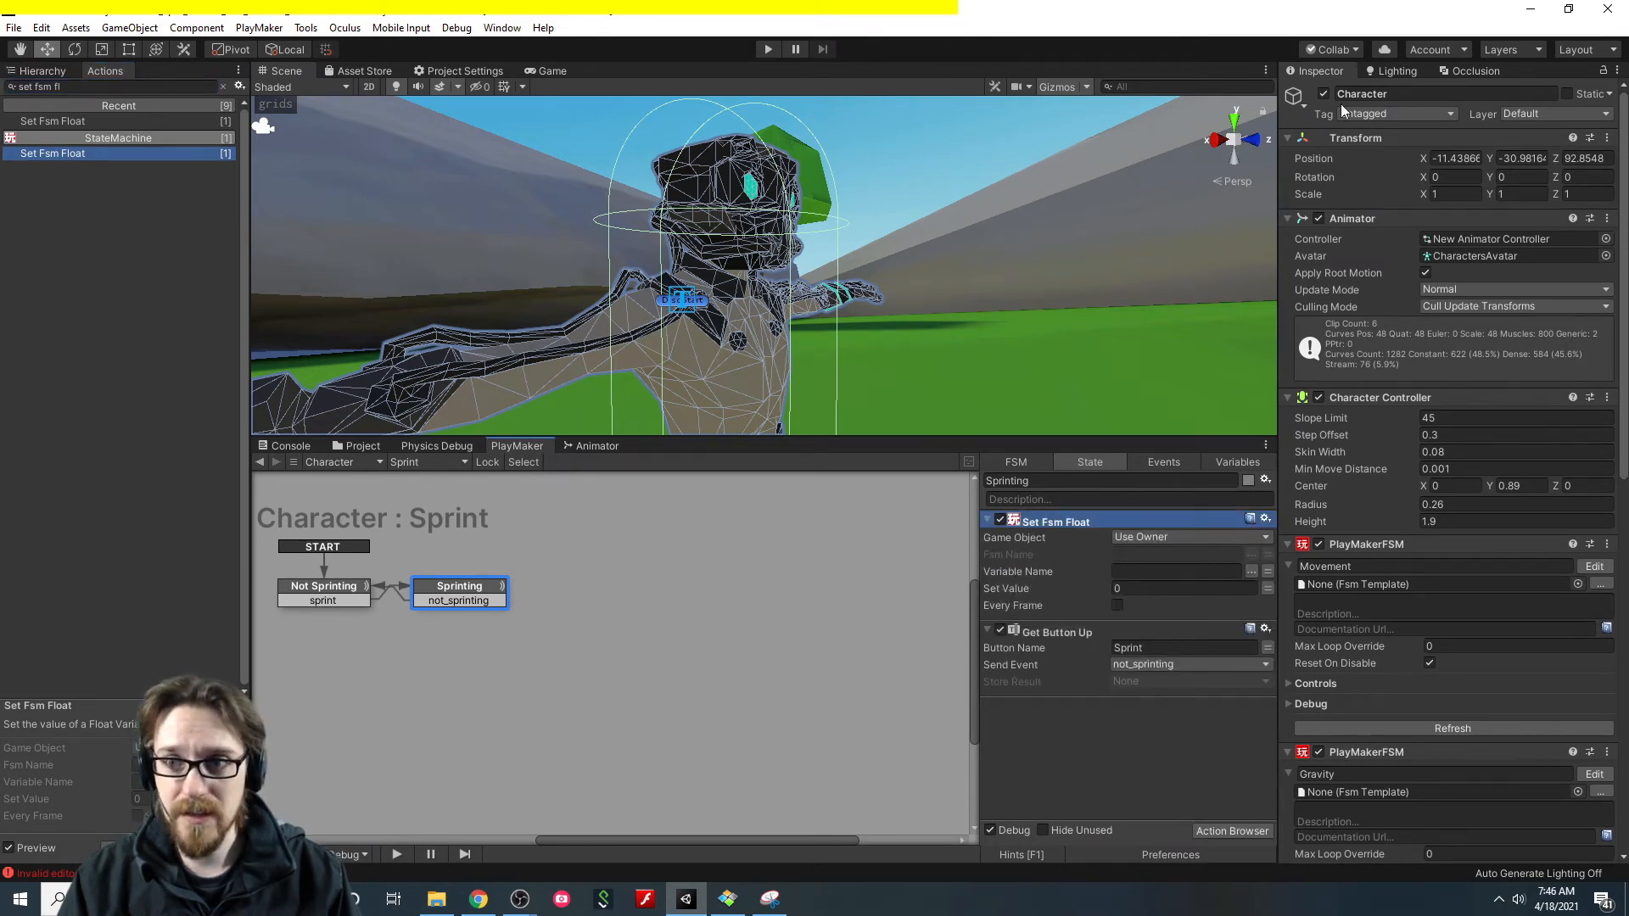
# Target the multiplier variable of the Movement FSM in the Set Fsm Float action and set its value to 8.
pyautogui.click(1254, 555)
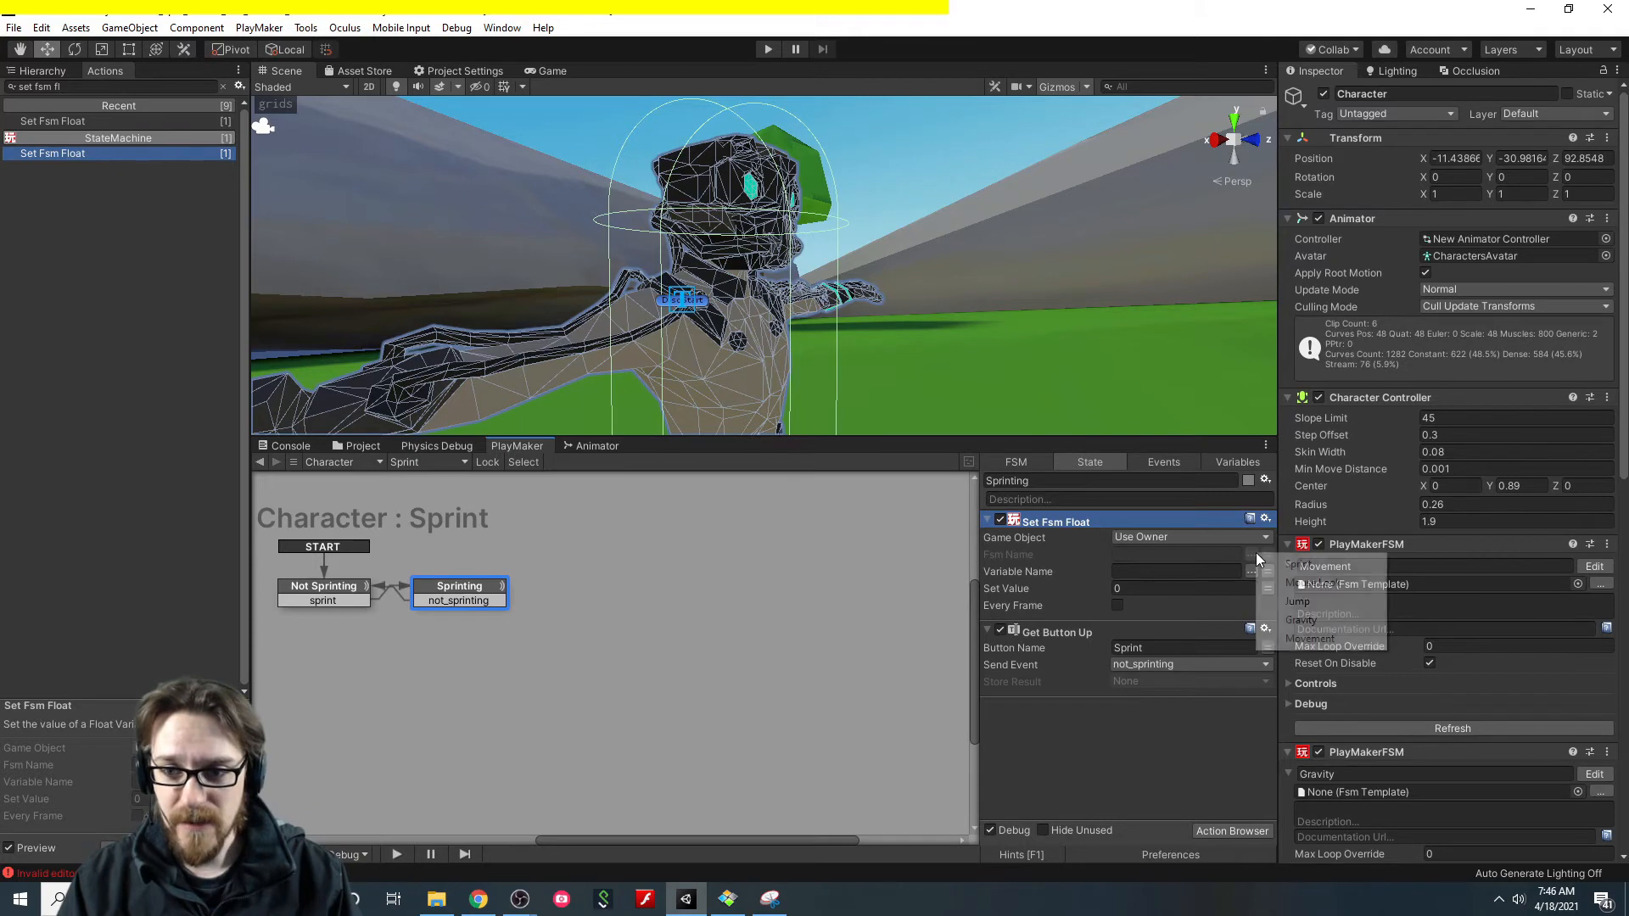
pyautogui.click(1309, 639)
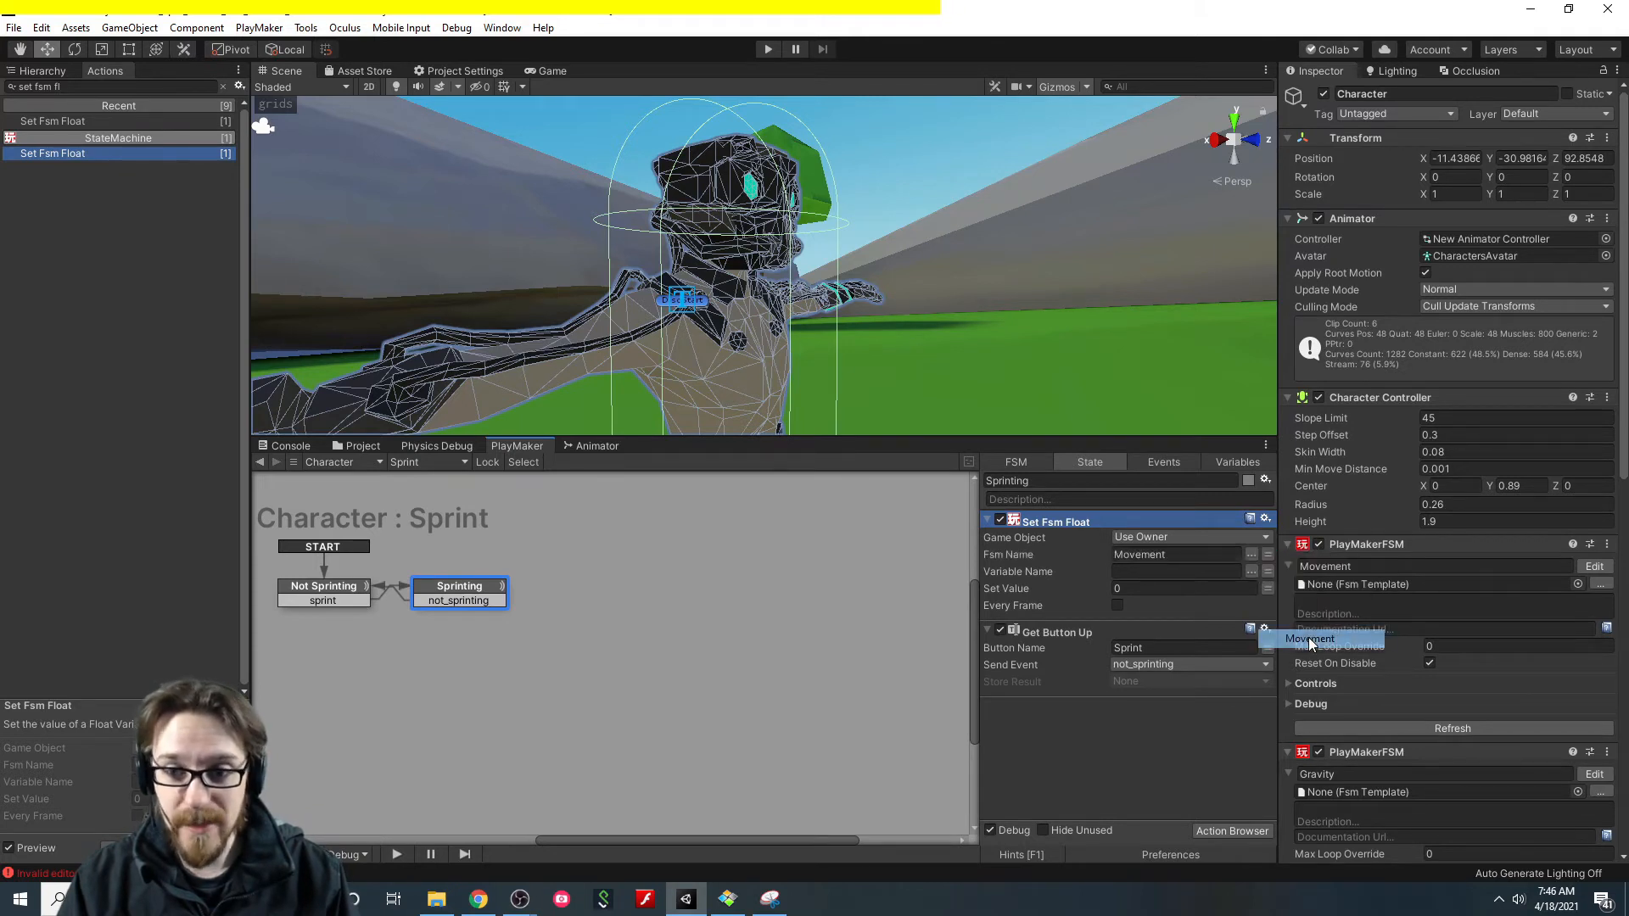
pyautogui.click(1250, 571)
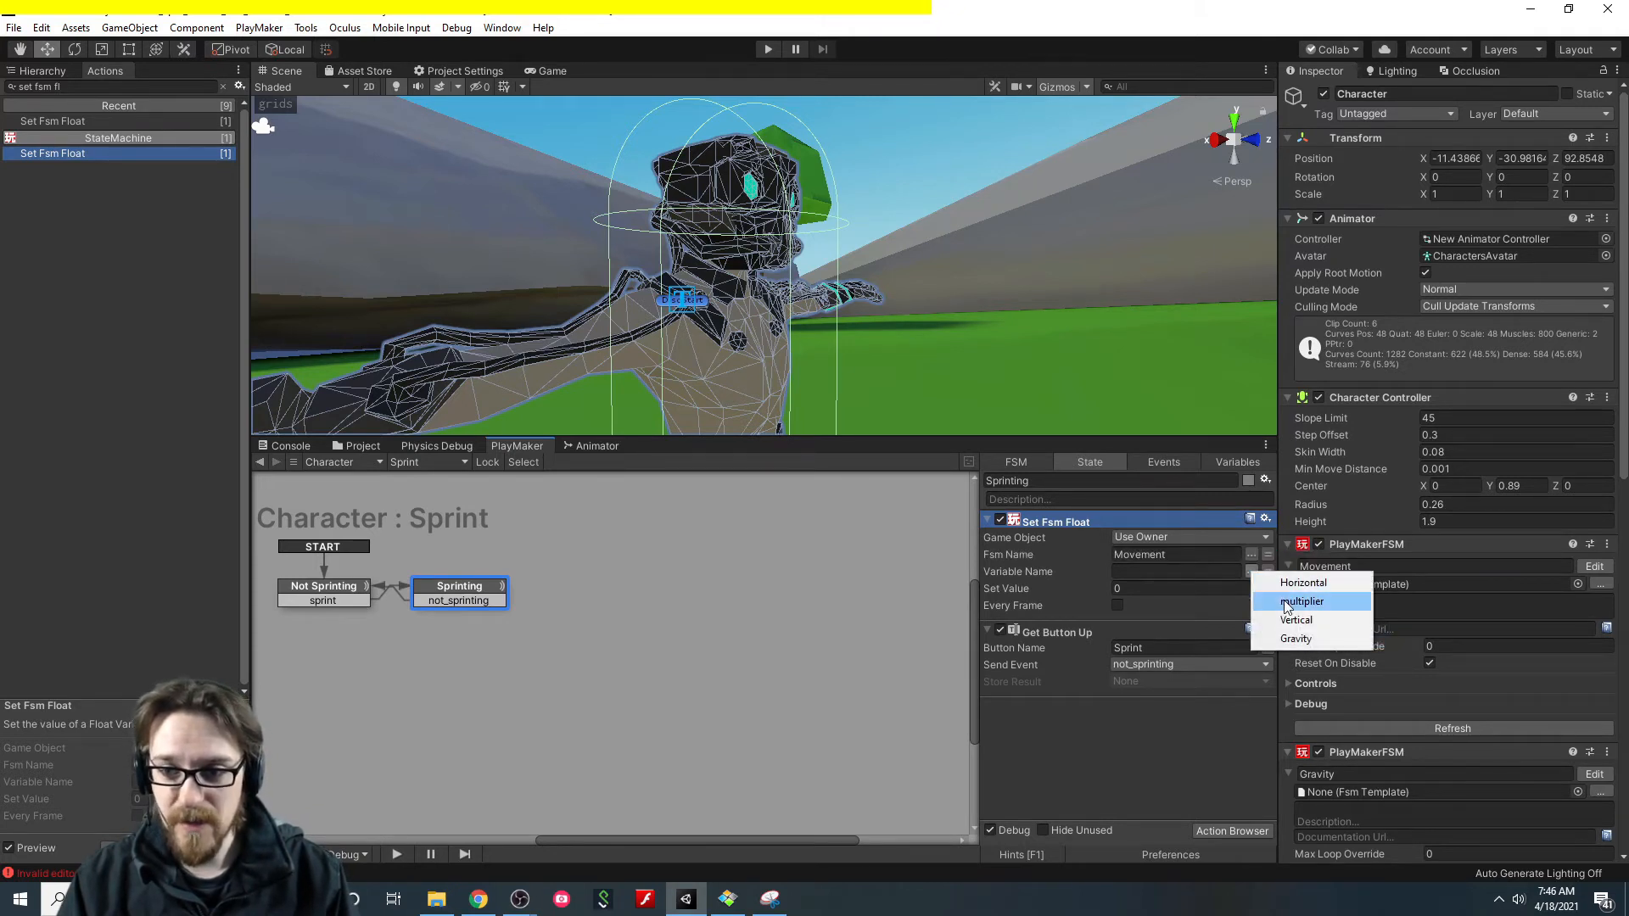
pyautogui.click(1285, 599)
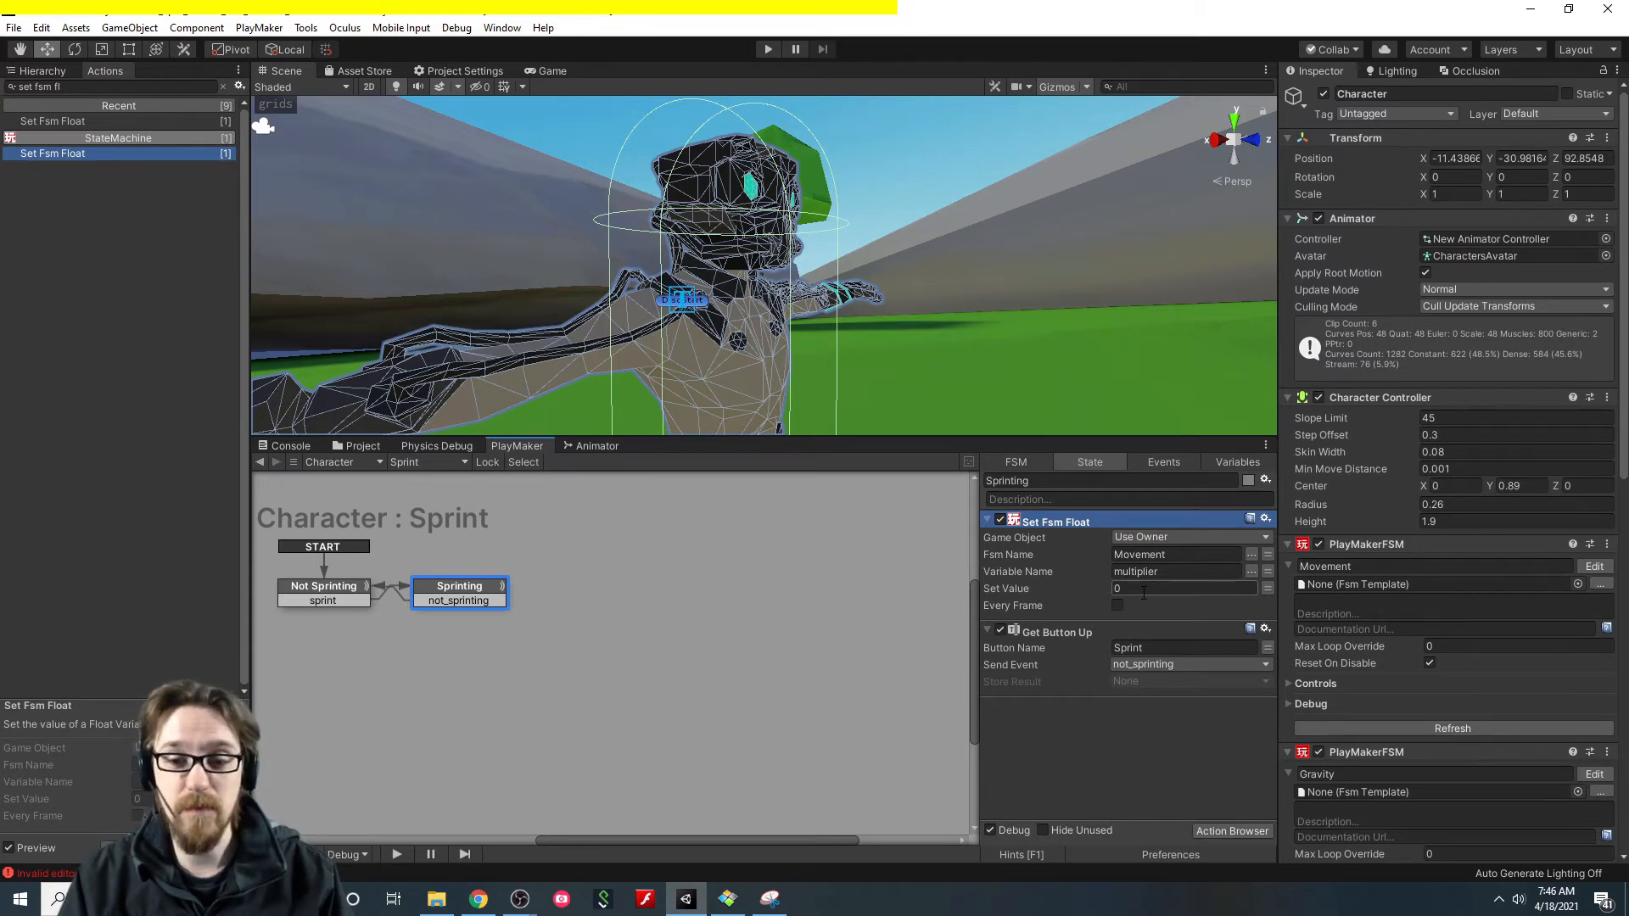
pyautogui.write('8')
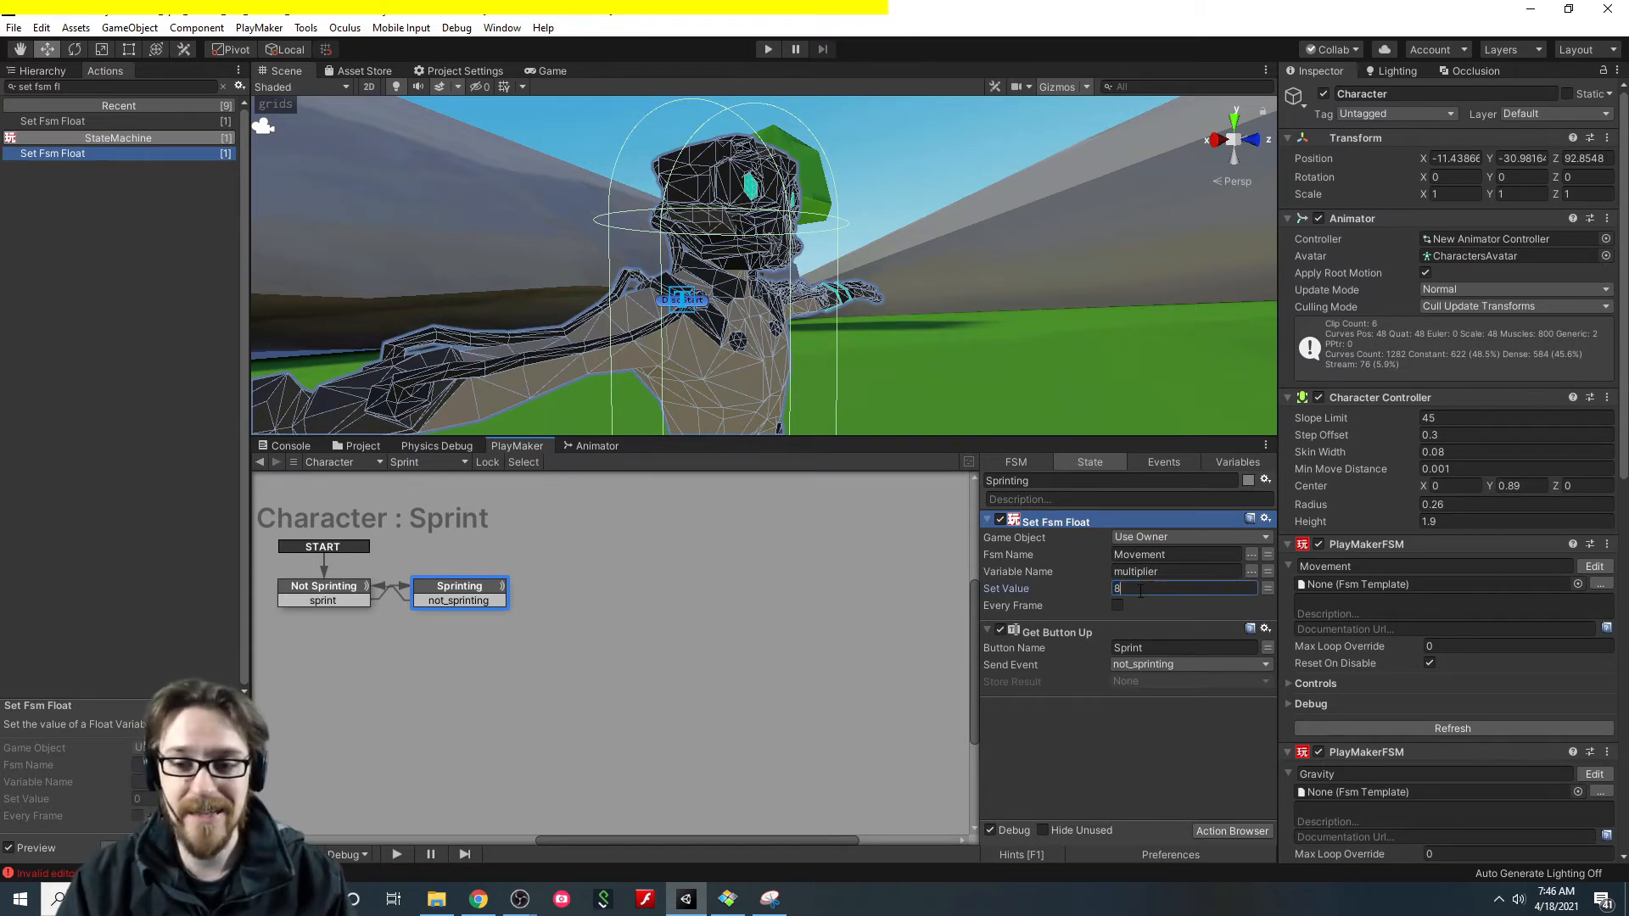
pyautogui.click(1089, 771)
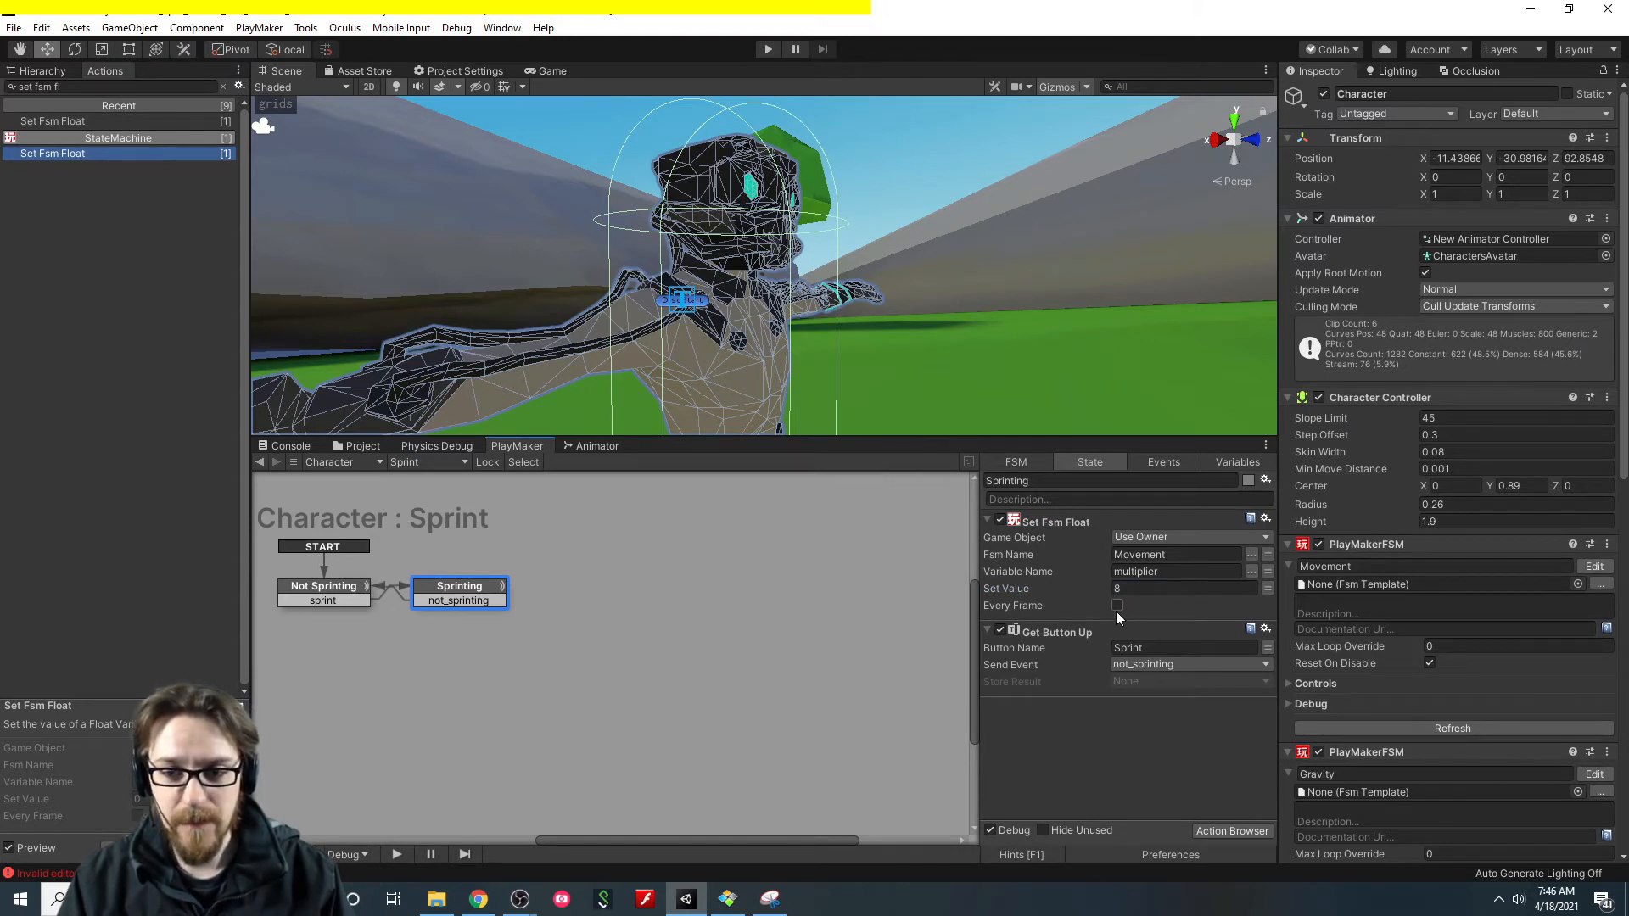
# Copy the Set Fsm Float action into the Not Sprinting state above Get Button Down and set its value to 2.
pyautogui.click(1067, 523)
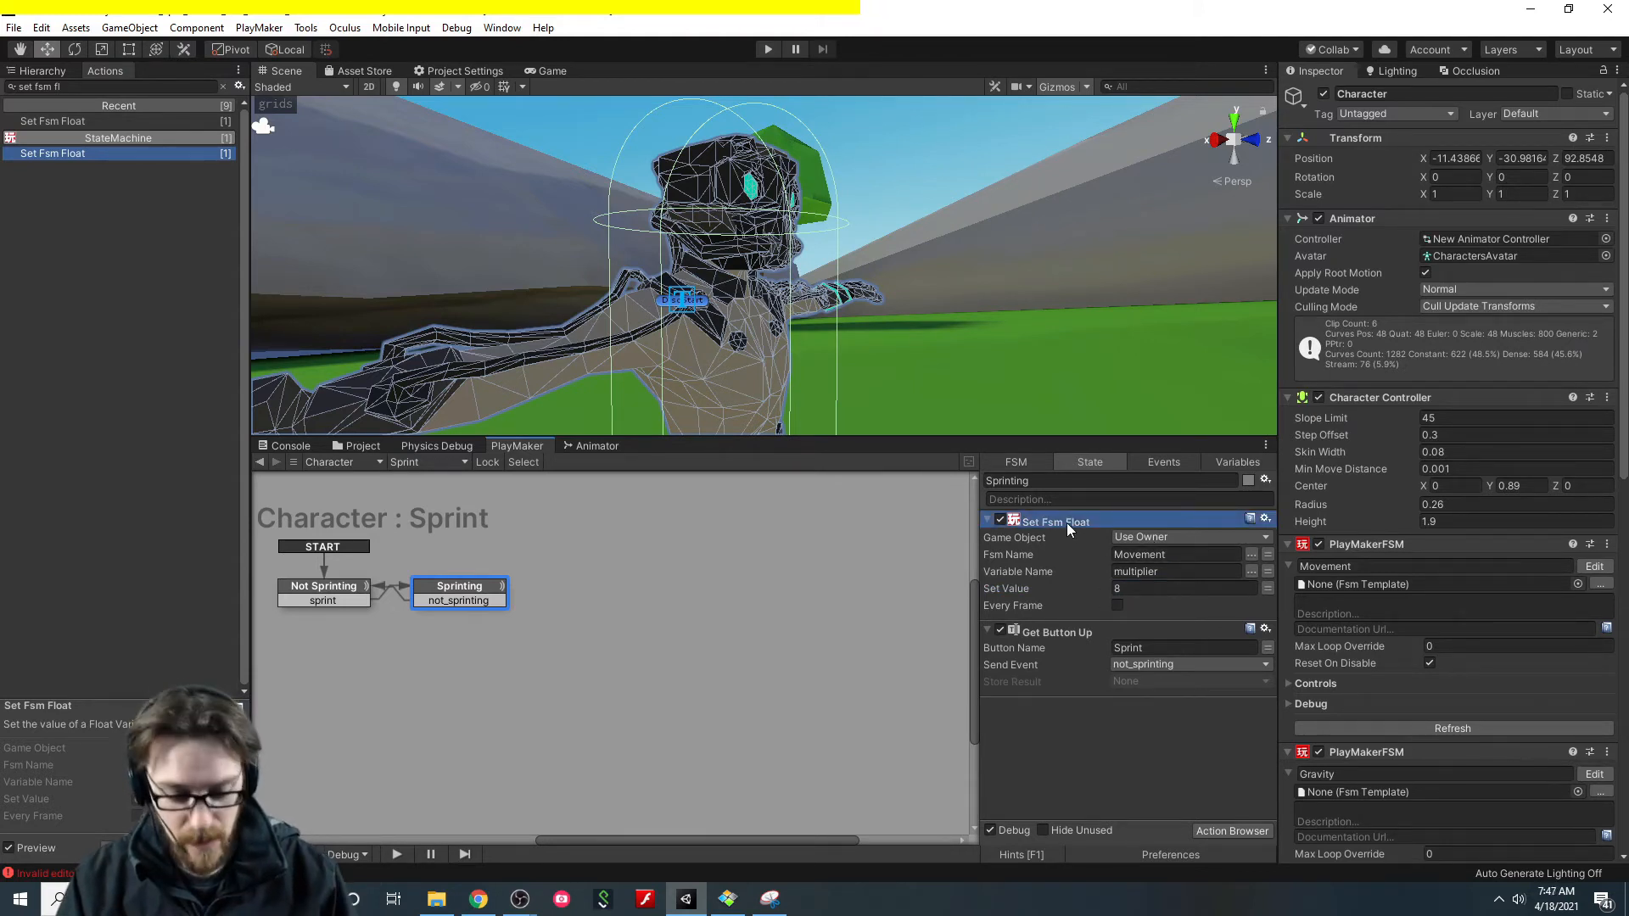
pyautogui.click(312, 588)
pyautogui.hotkey('ctrl', 'v')
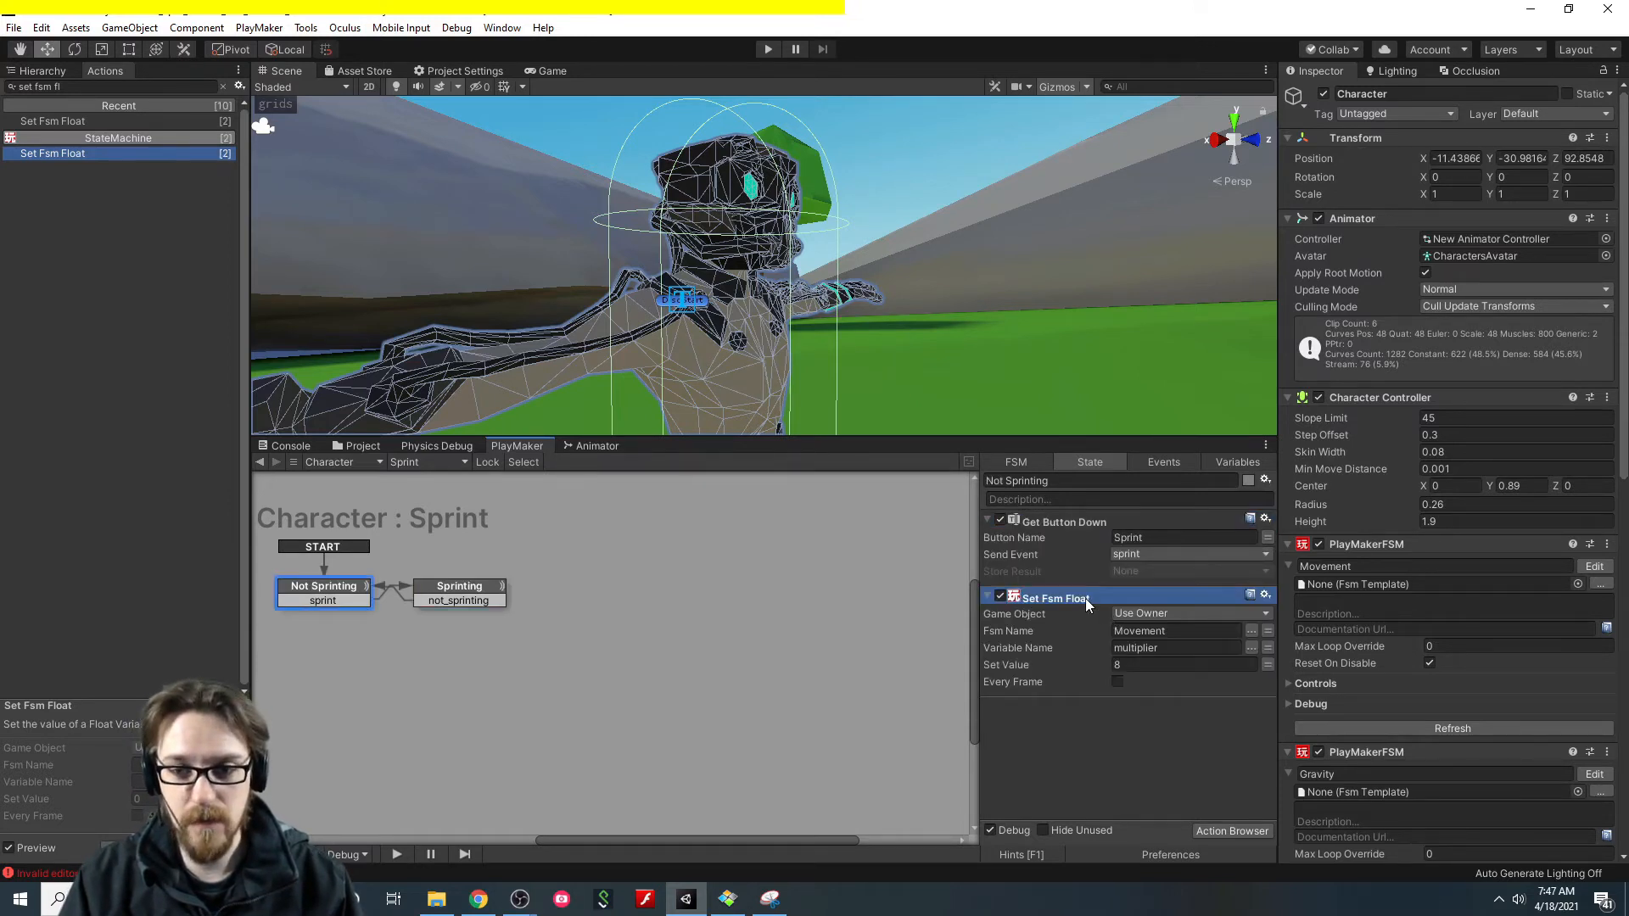
pyautogui.moveTo(1086, 598); pyautogui.dragTo(1075, 525)
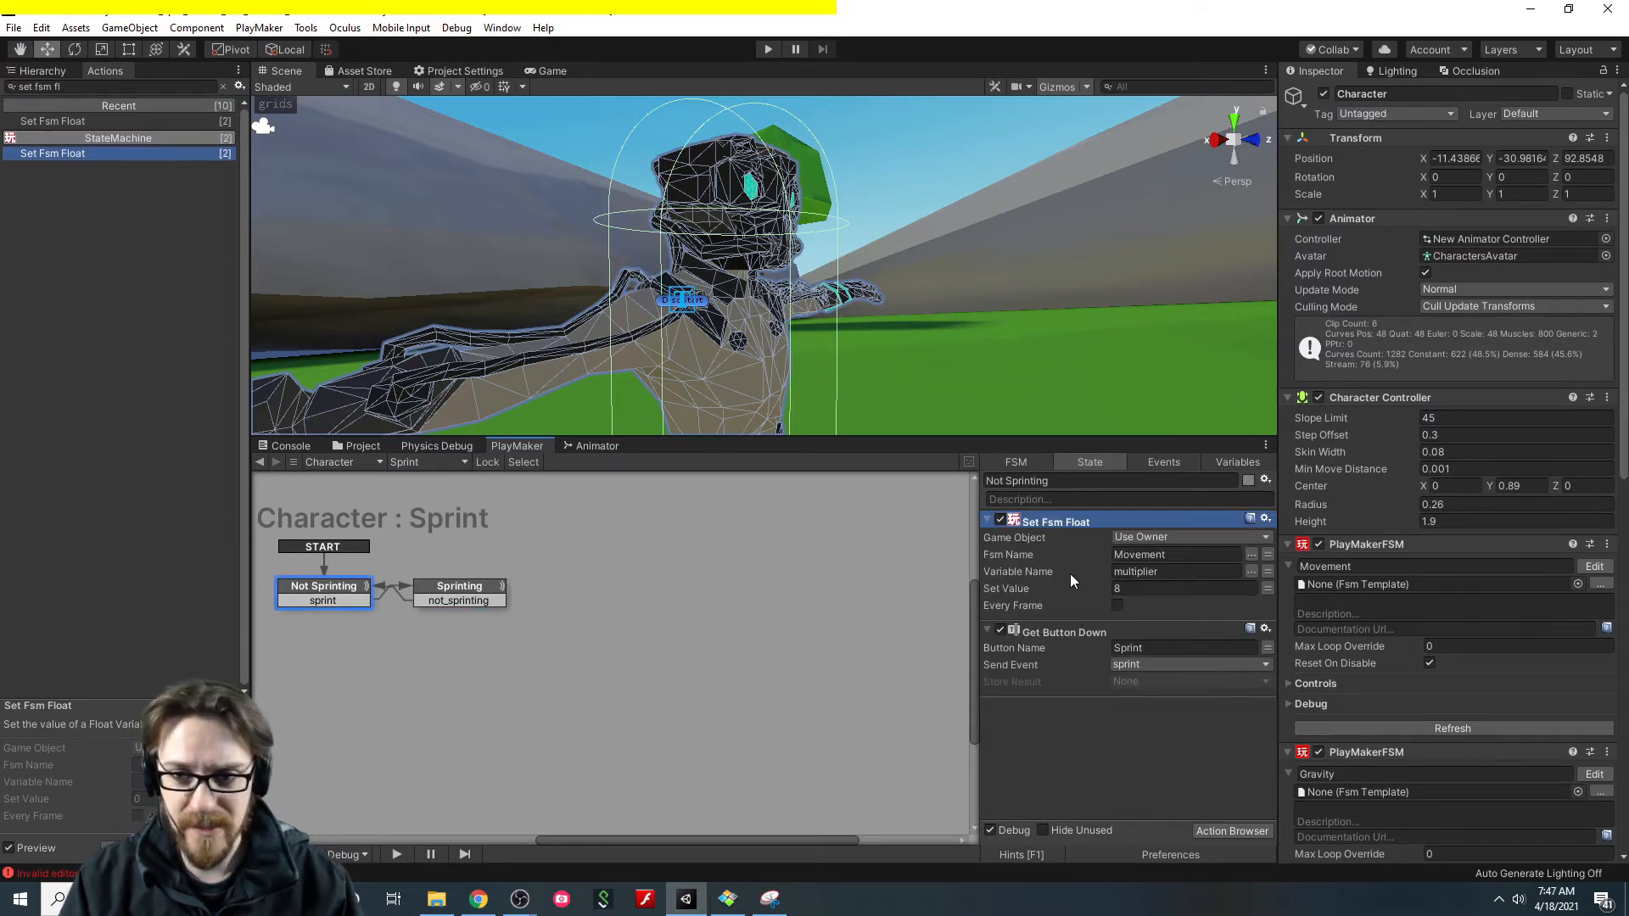
pyautogui.click(1135, 589)
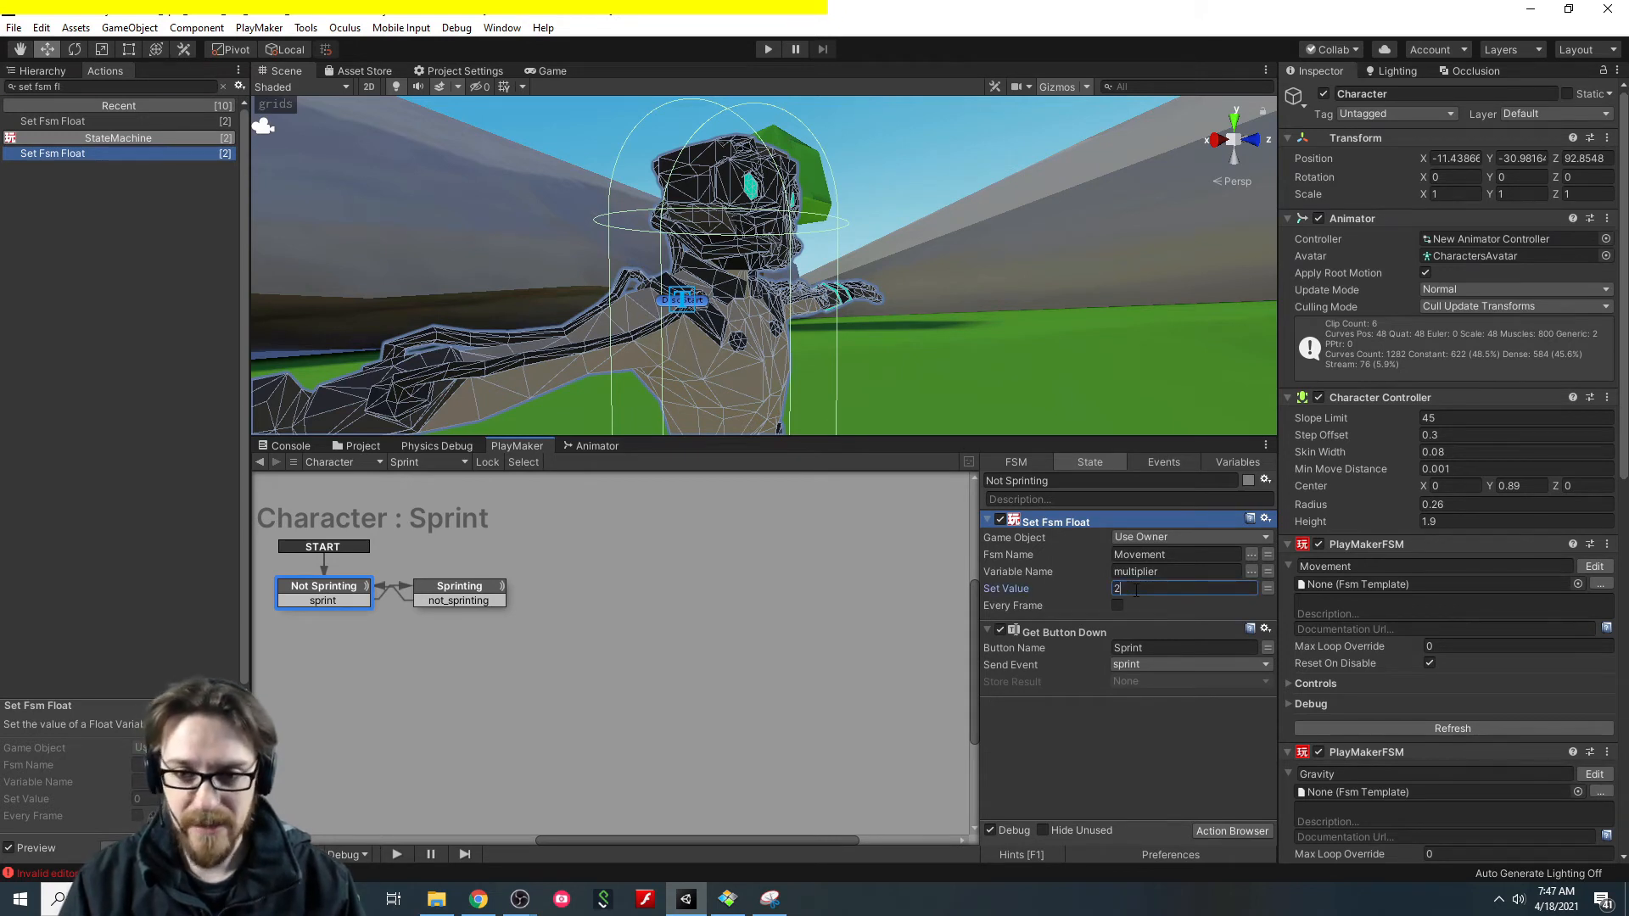
pyautogui.click(1169, 743)
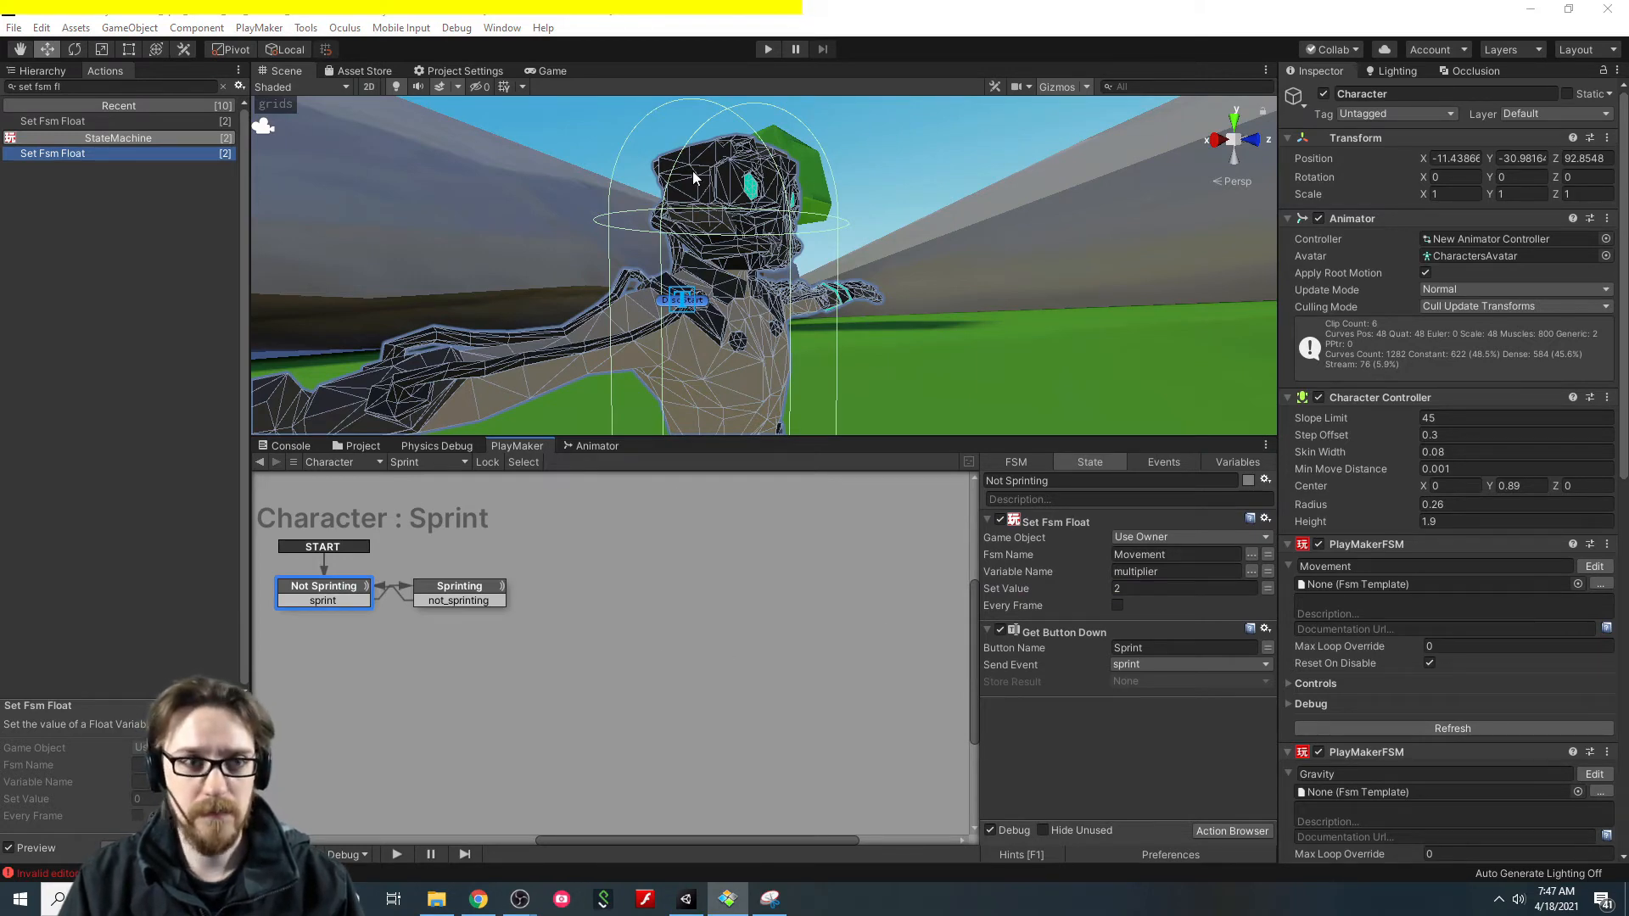
# Run the game and test the character's movement forward, sideways and backward.
pyautogui.click(770, 49)
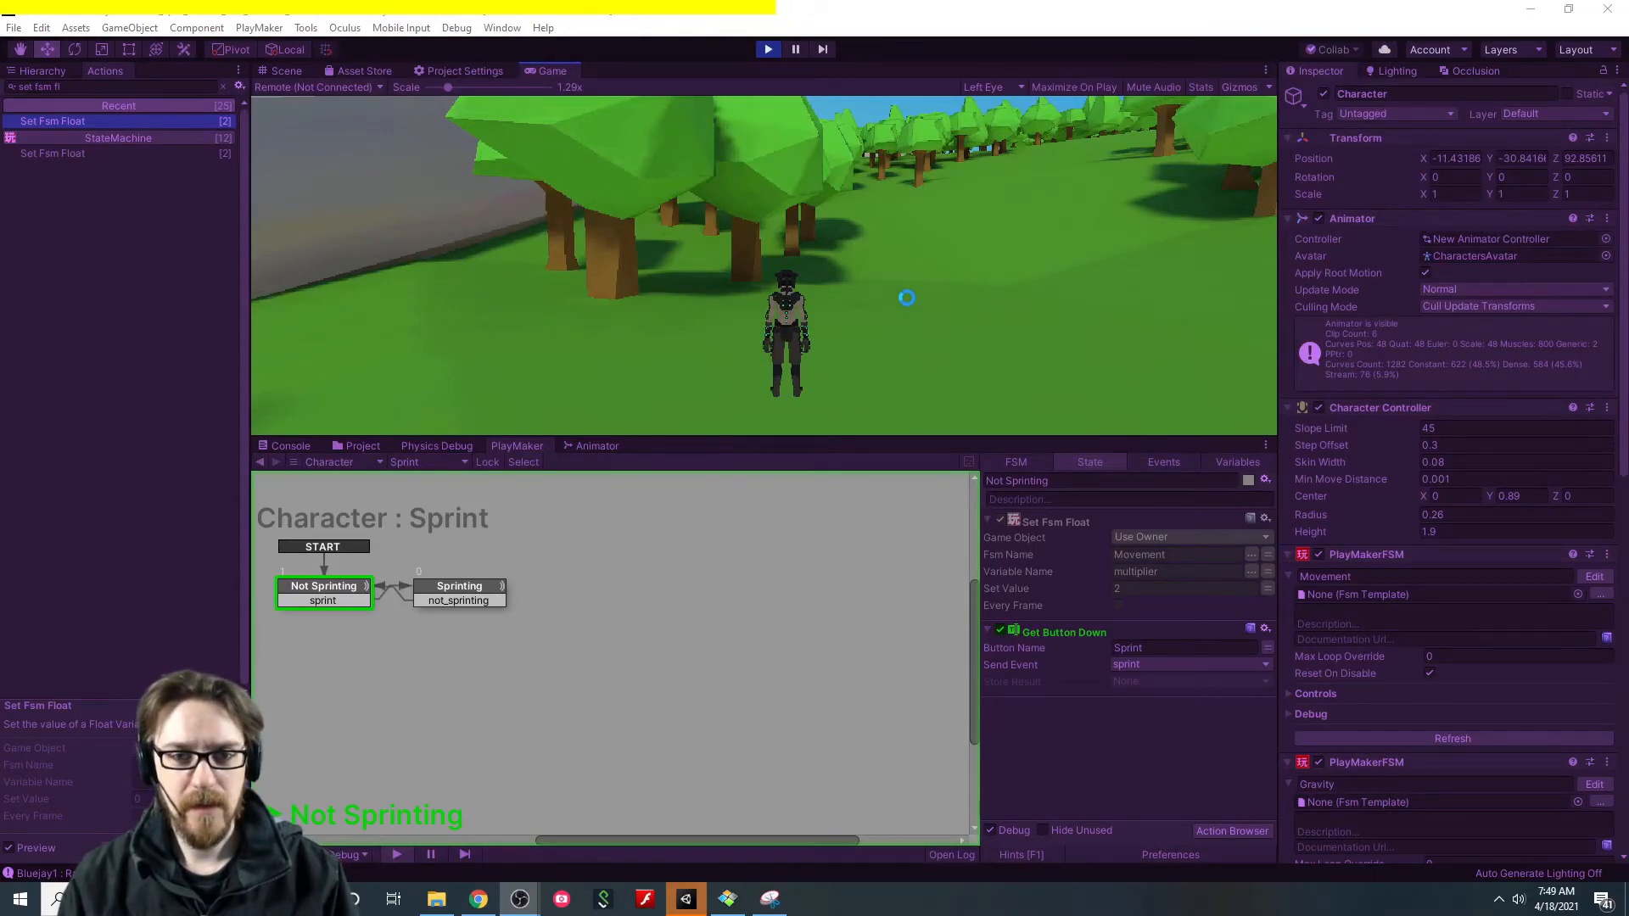
pyautogui.press('w')
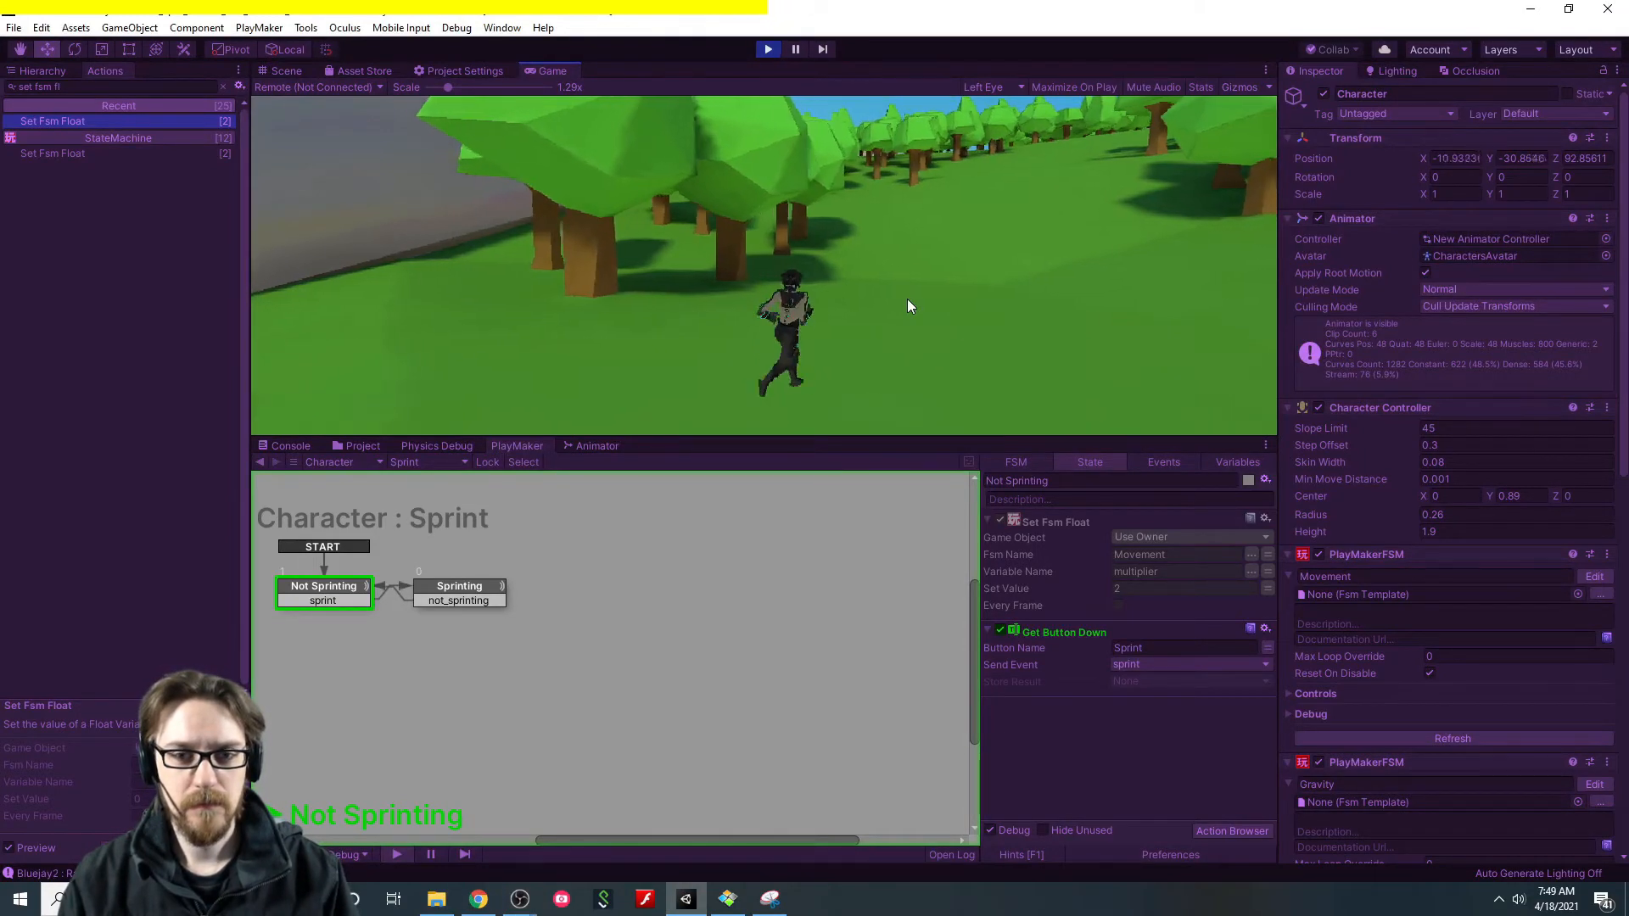
pyautogui.press('d')
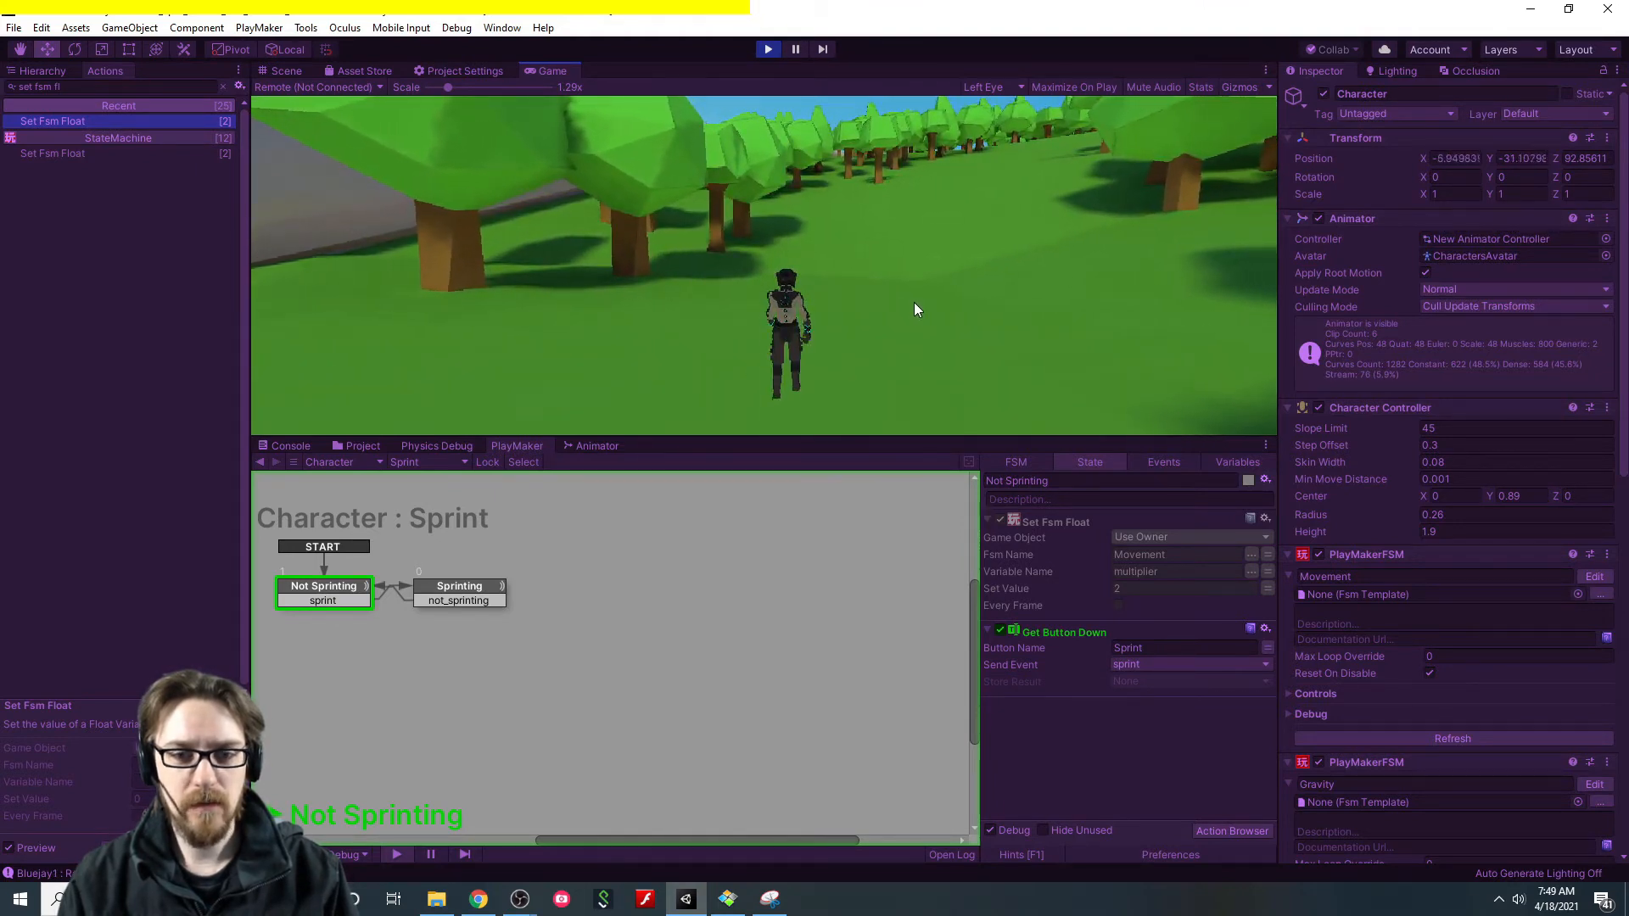
pyautogui.press('w')
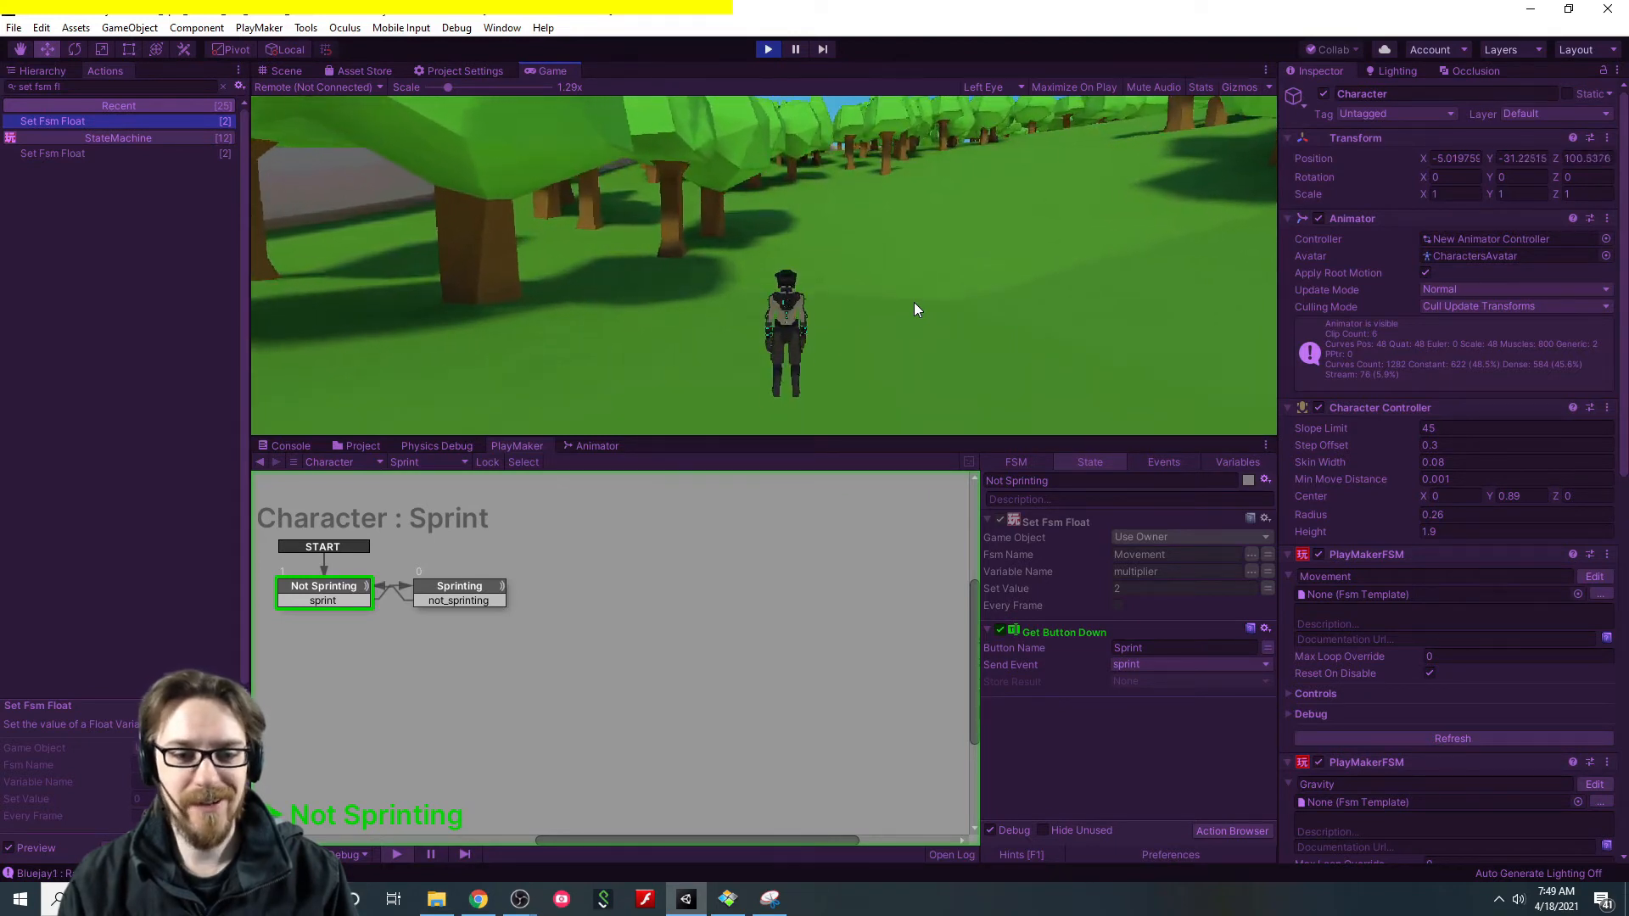
pyautogui.press('w')
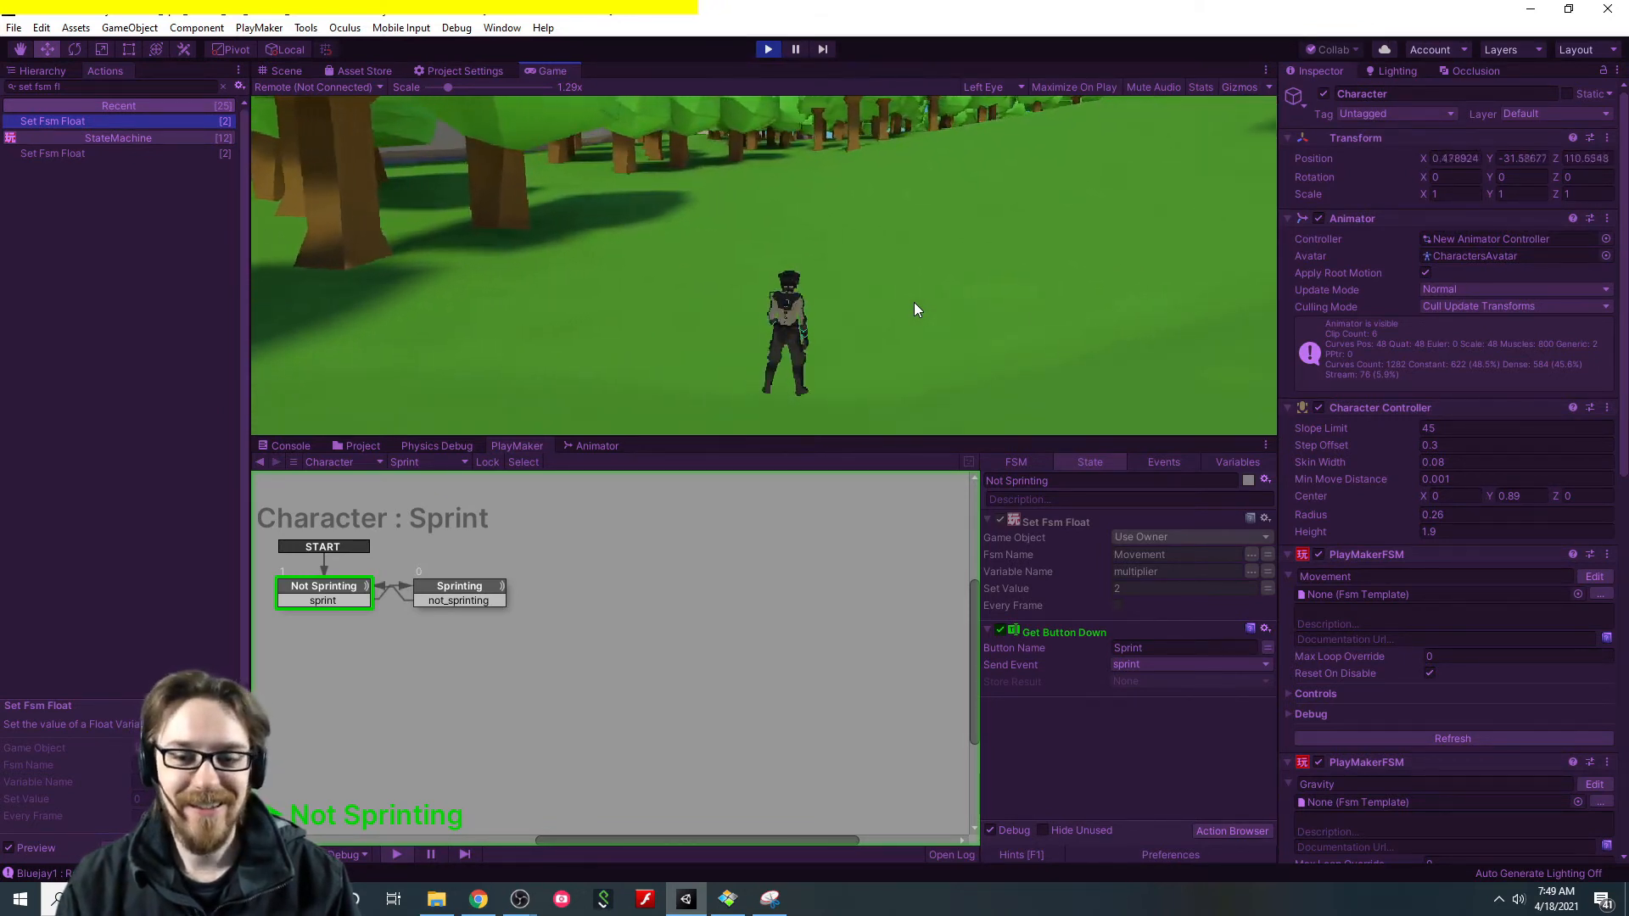
pyautogui.press('s')
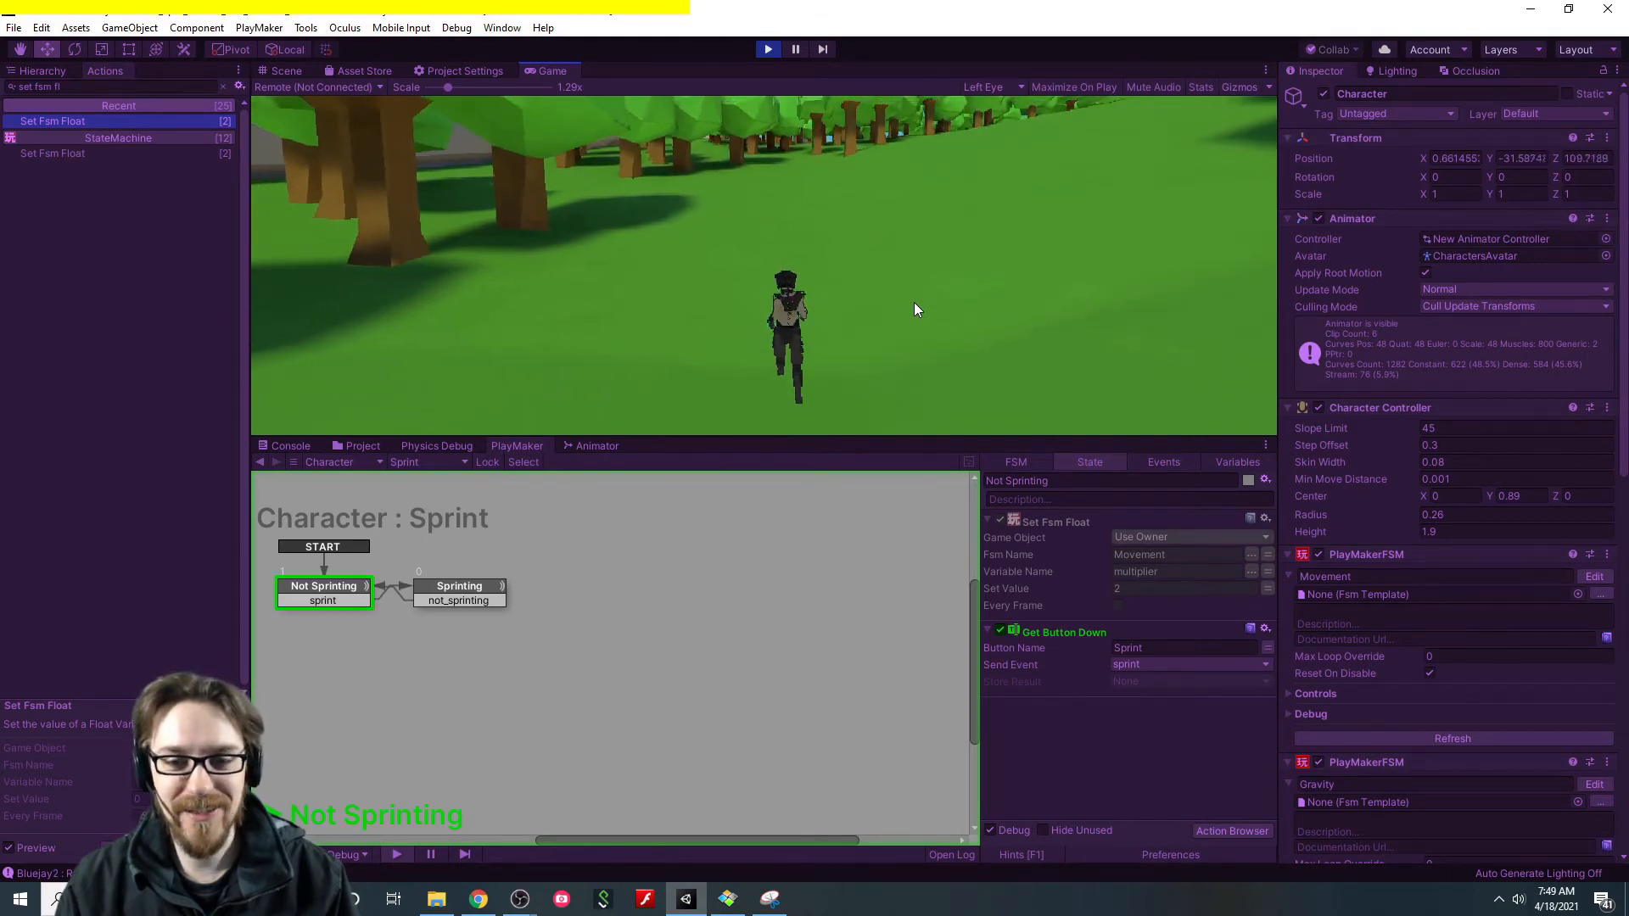
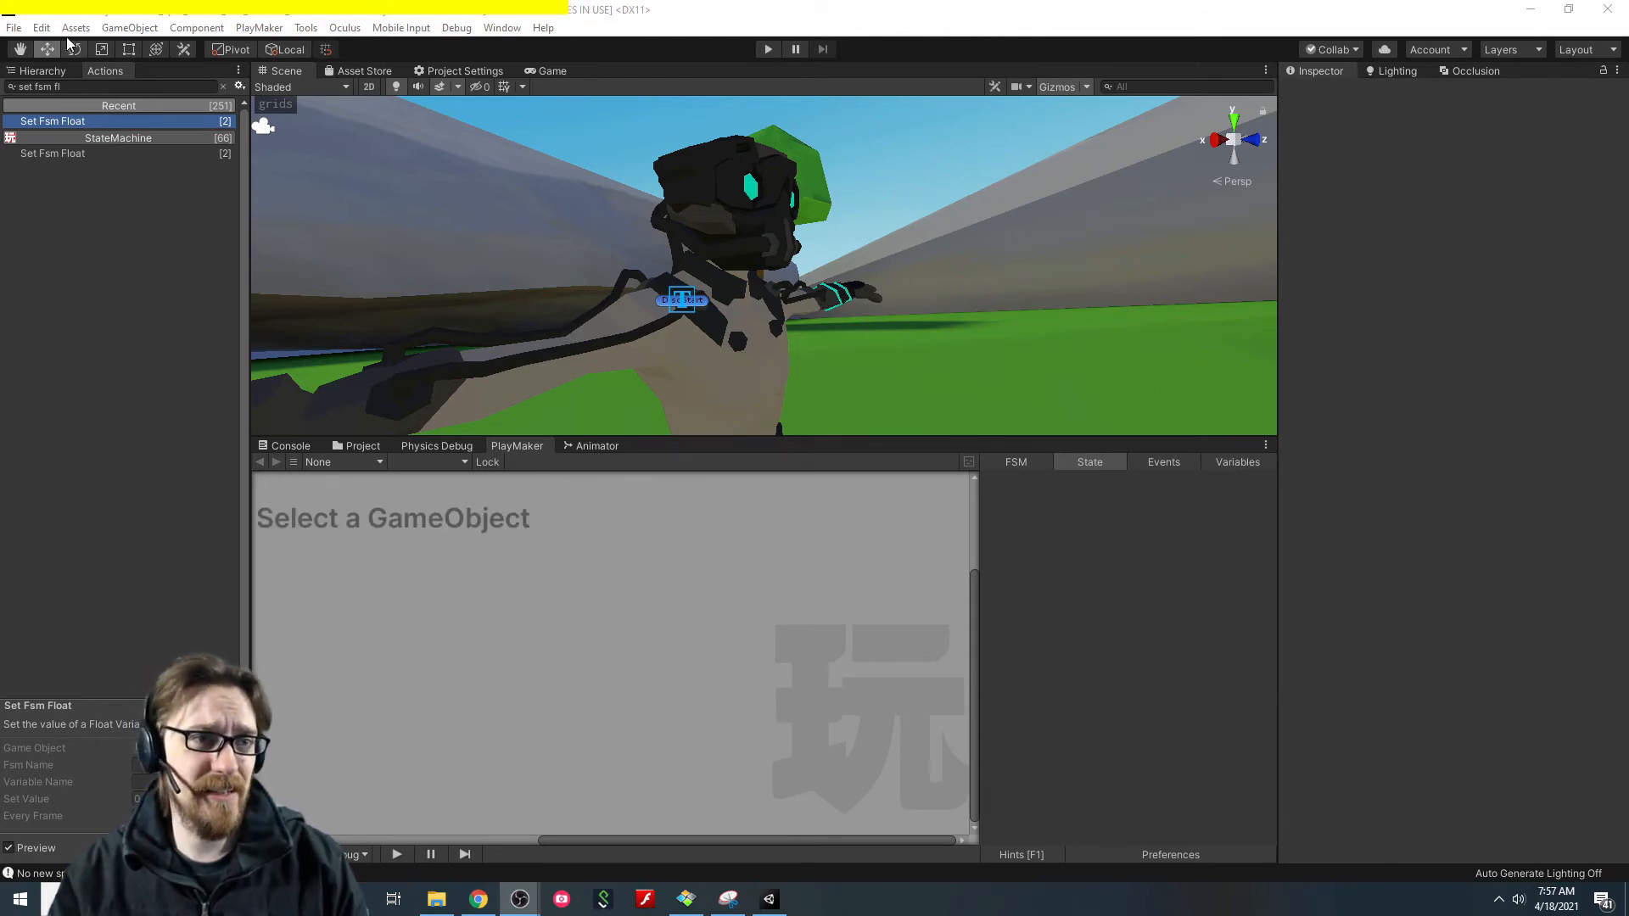
# Review the Sprint axis settings in the project's Input Manager.
pyautogui.click(469, 69)
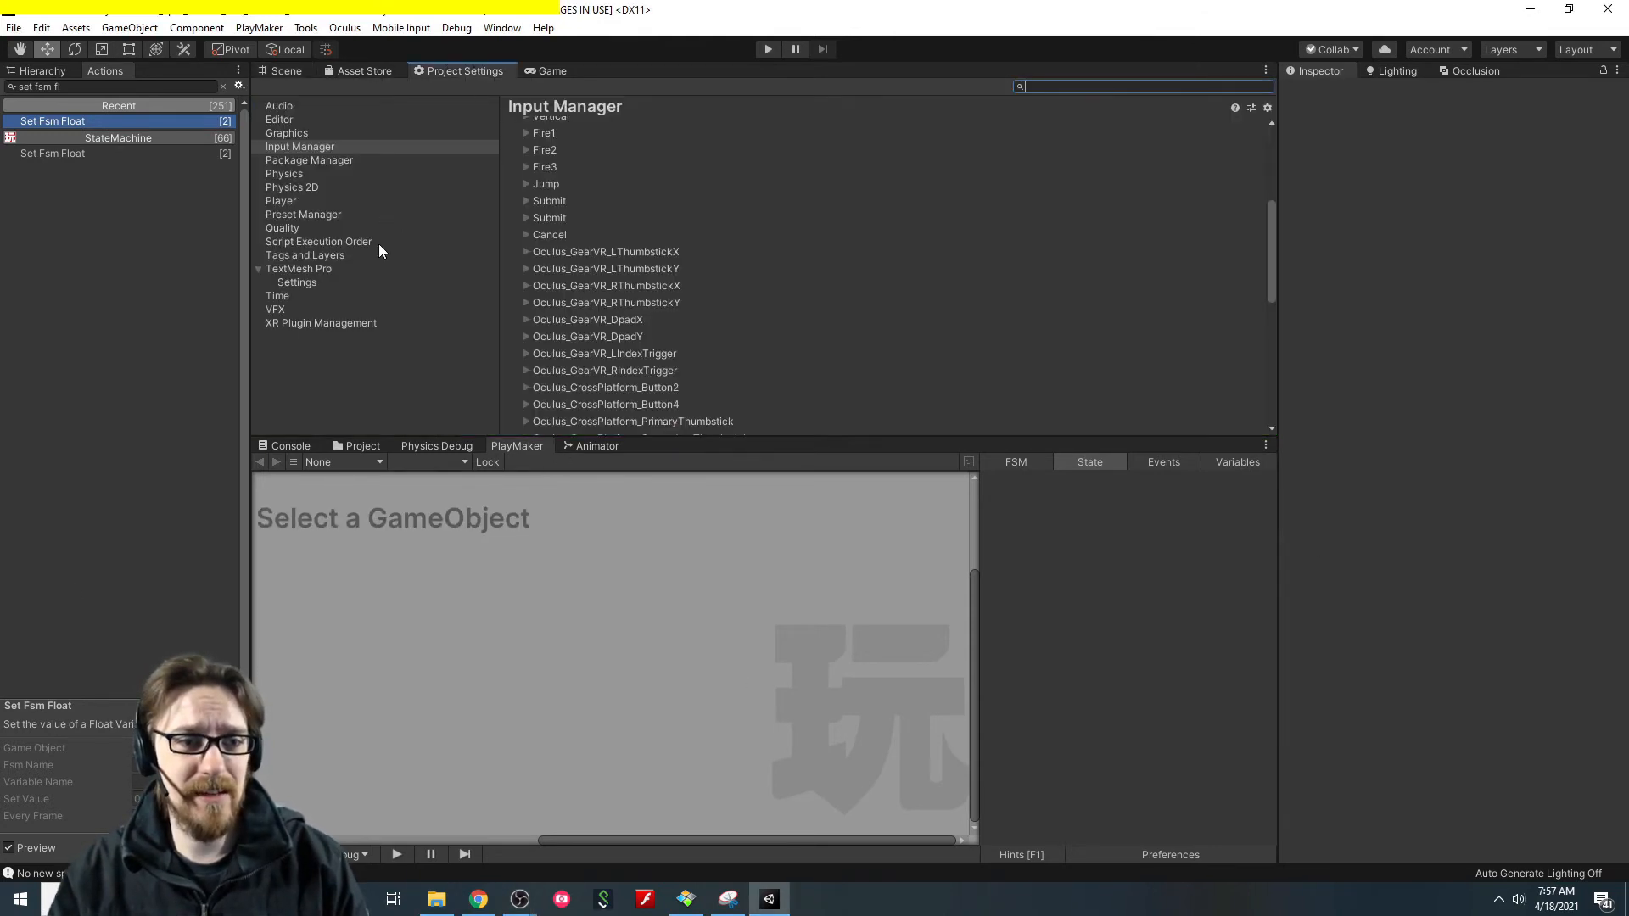
pyautogui.scroll(-8, 761, 285)
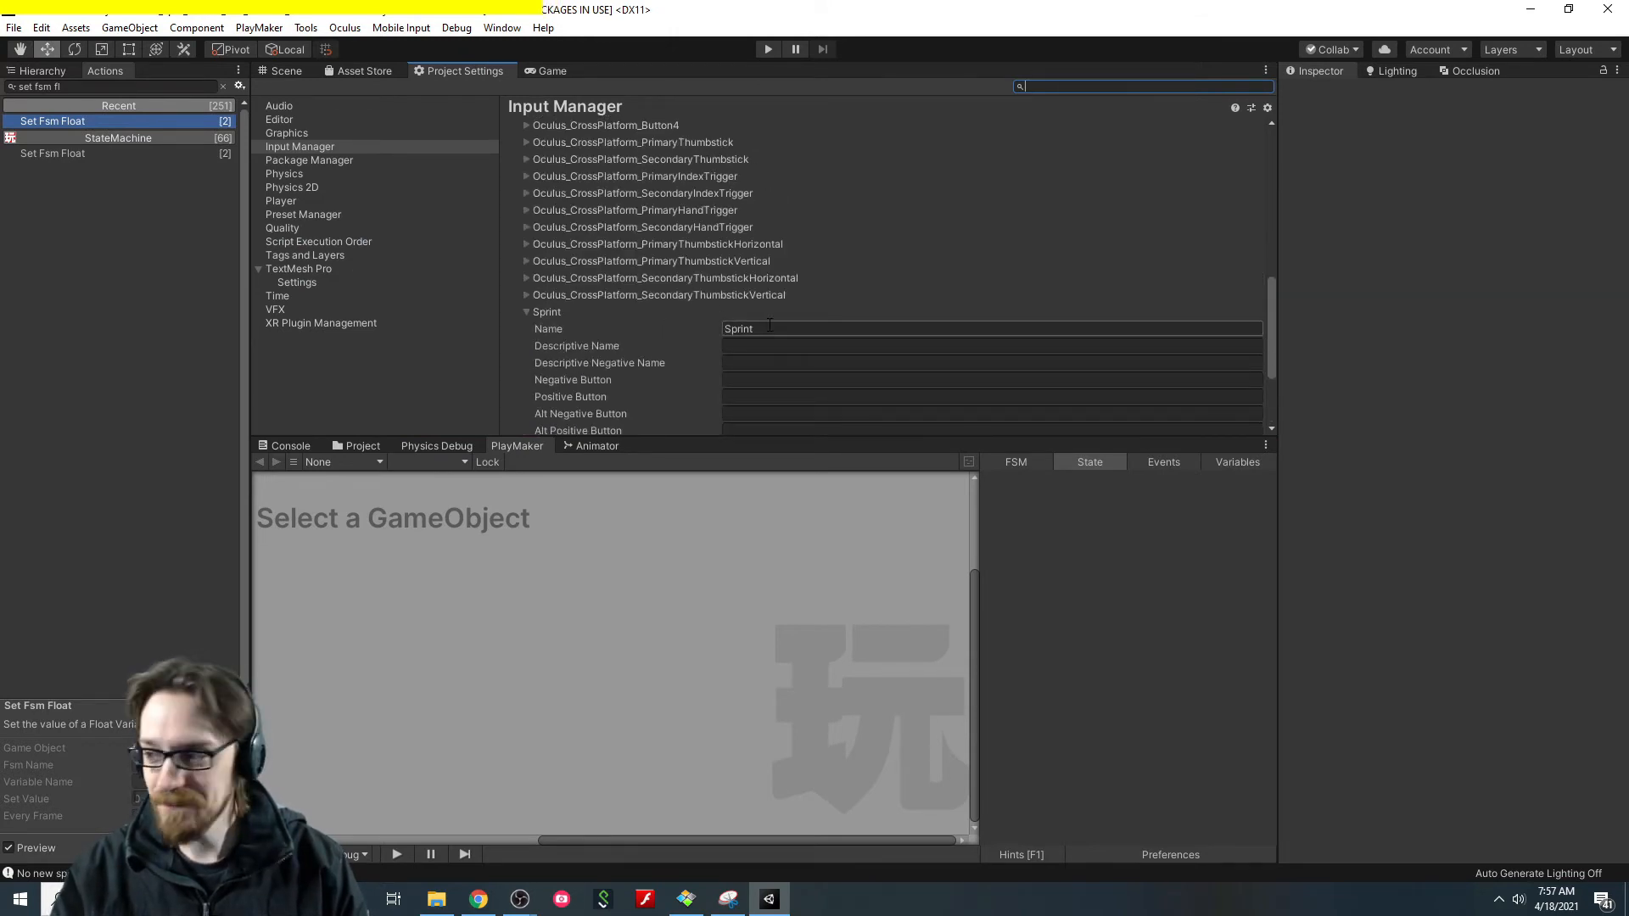
pyautogui.scroll(-2, 770, 326)
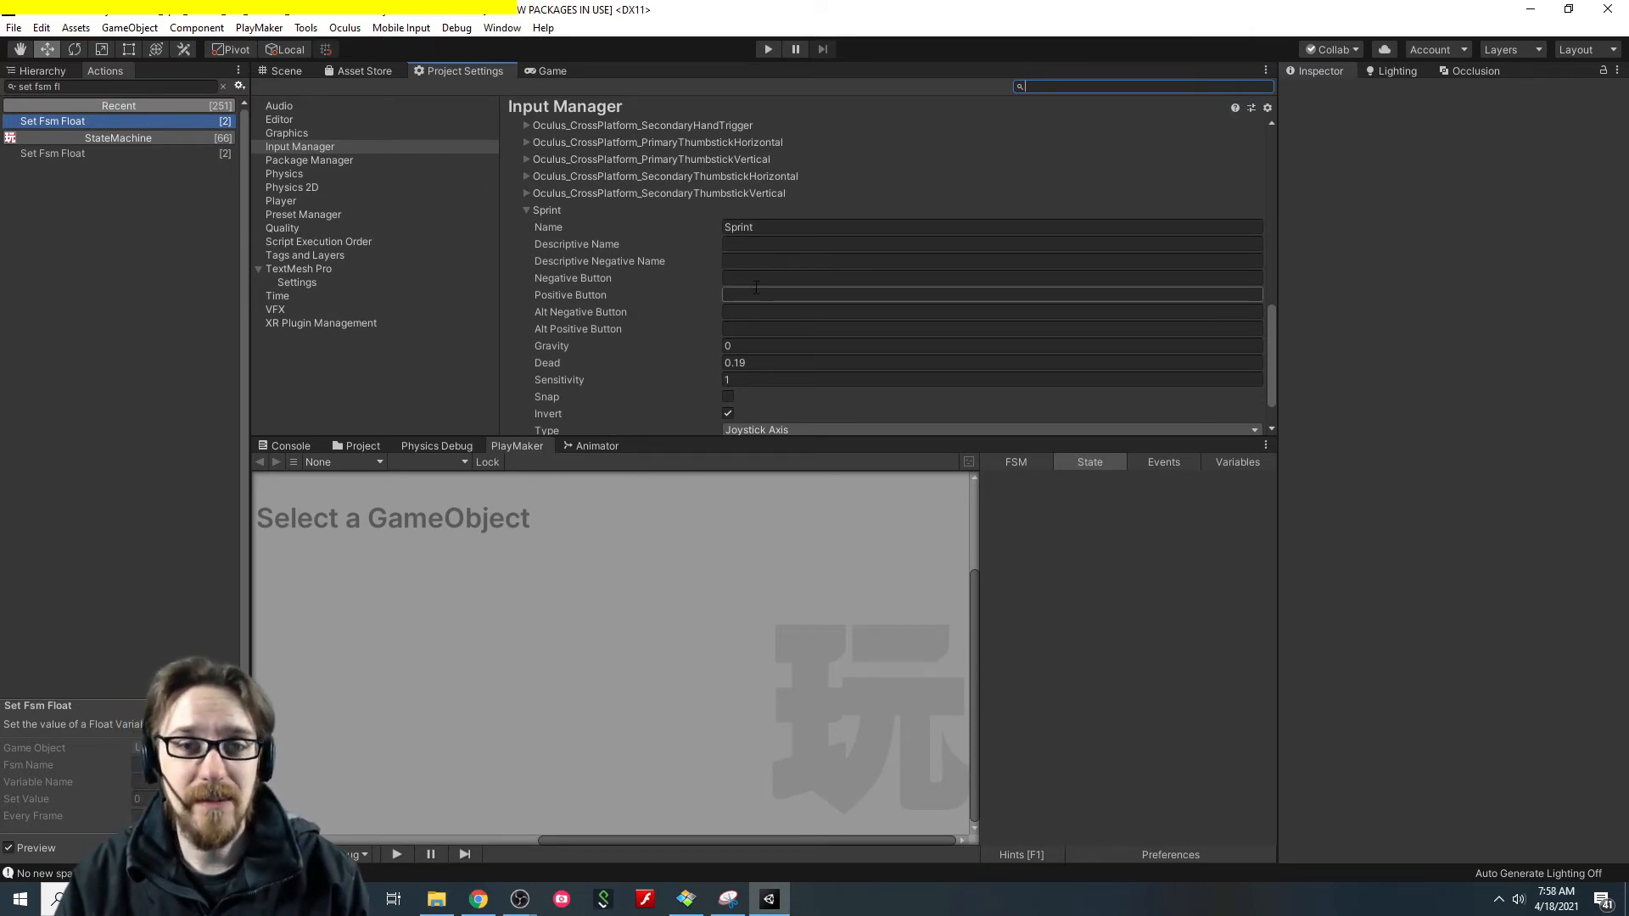
# Open the Character object's Sprint FSM and set the Sprint axis's Positive Button to left shift.
pyautogui.click(53, 73)
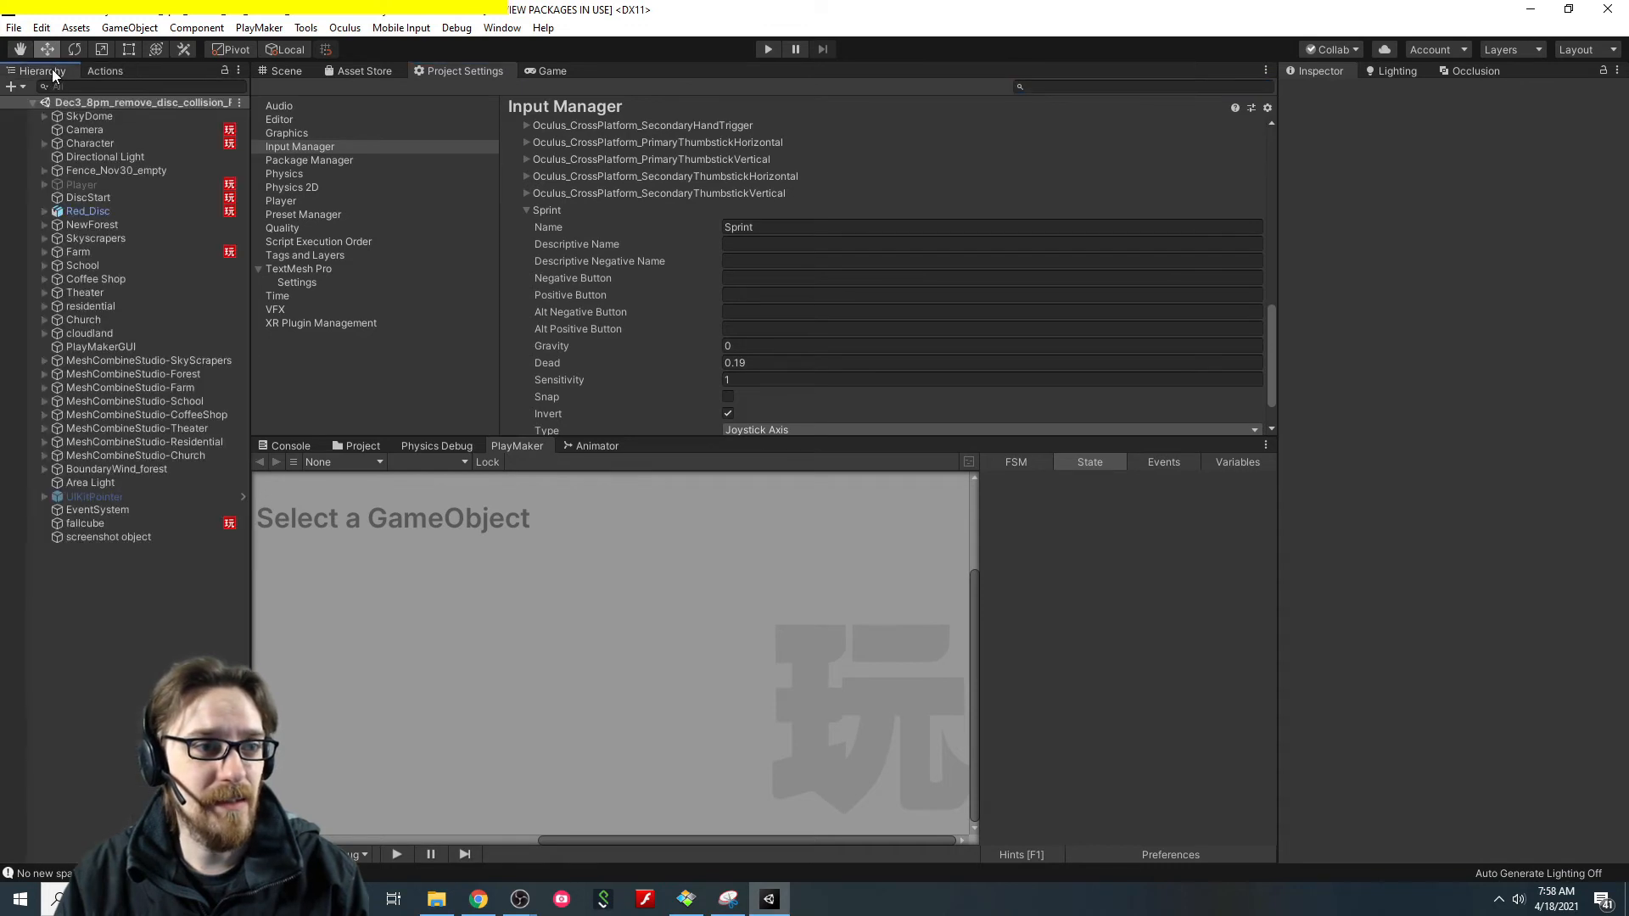
pyautogui.click(89, 144)
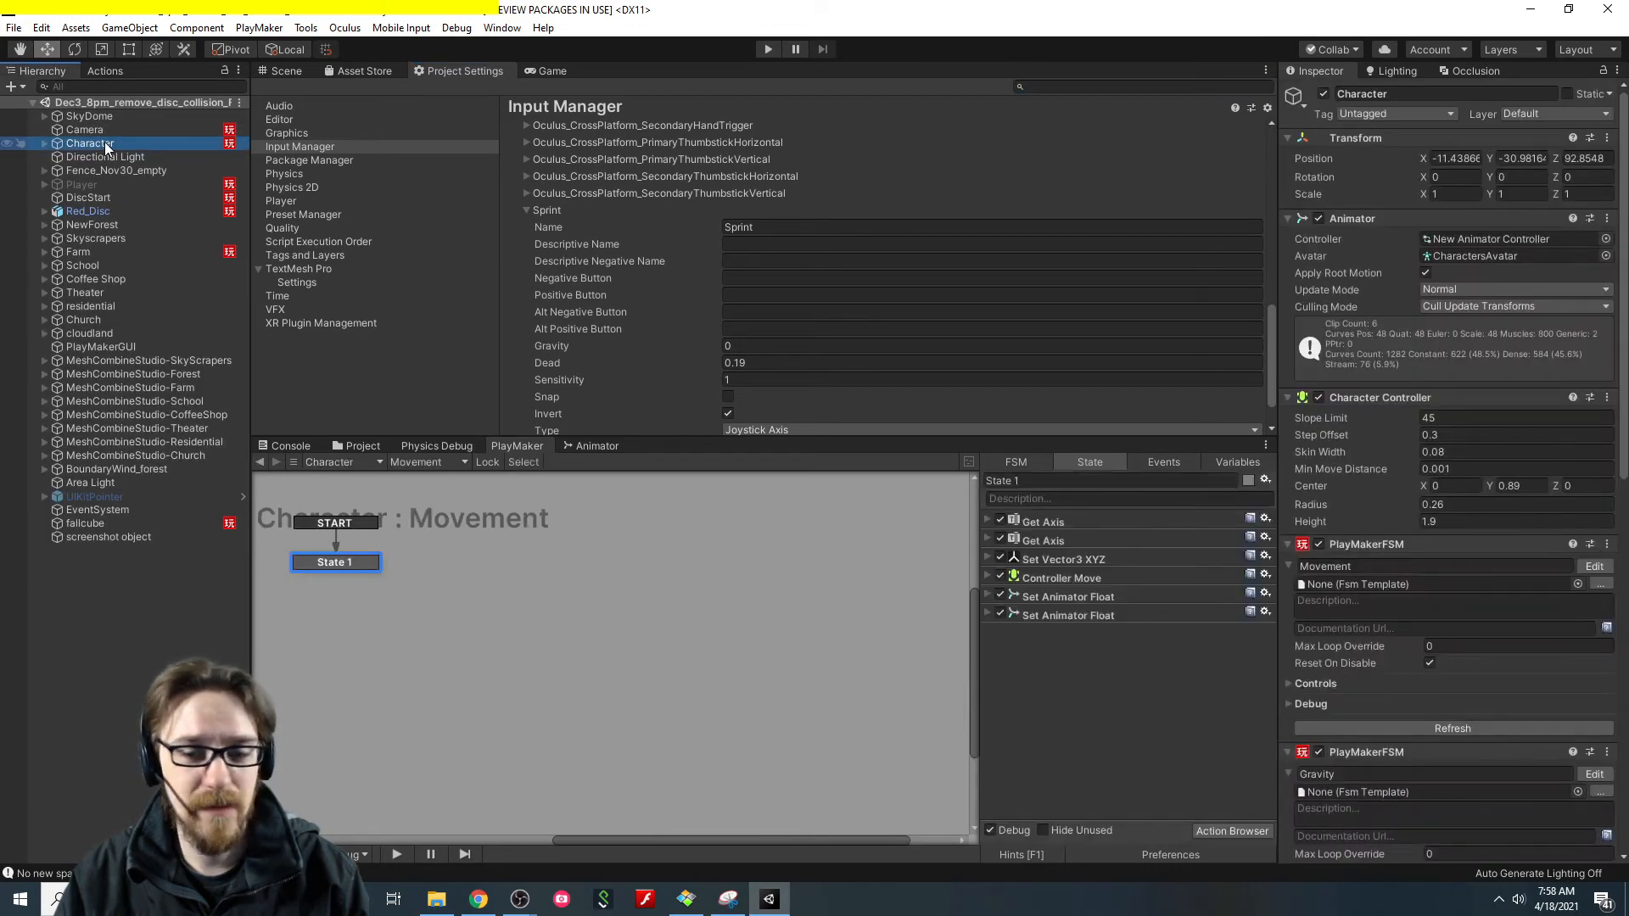
pyautogui.click(458, 463)
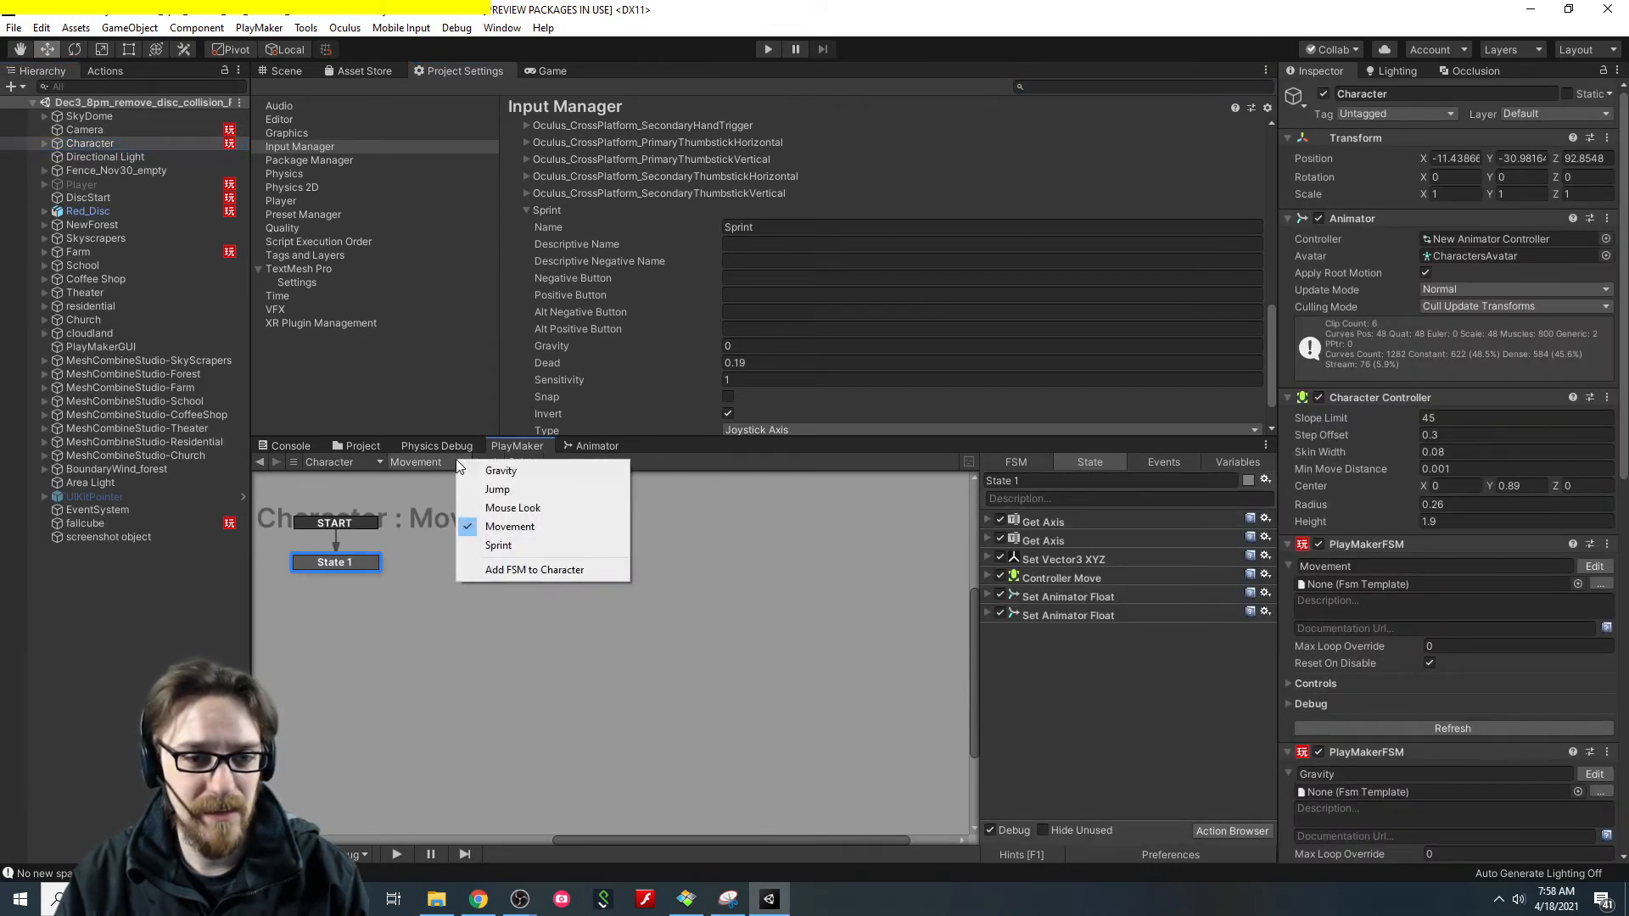
pyautogui.click(533, 547)
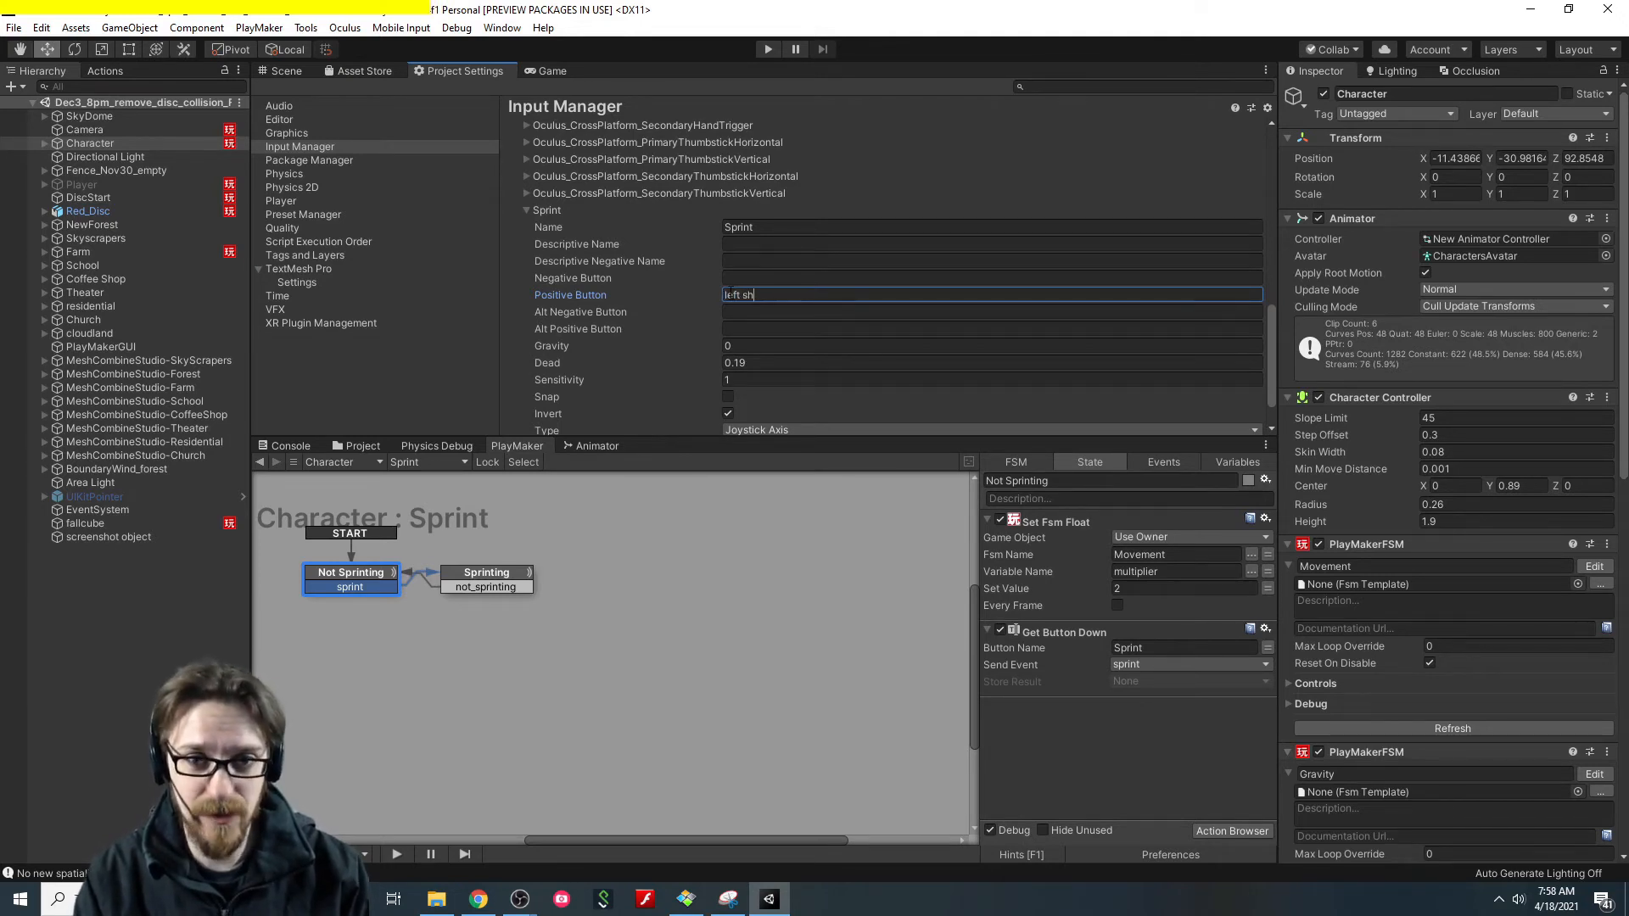
pyautogui.press('Tab')
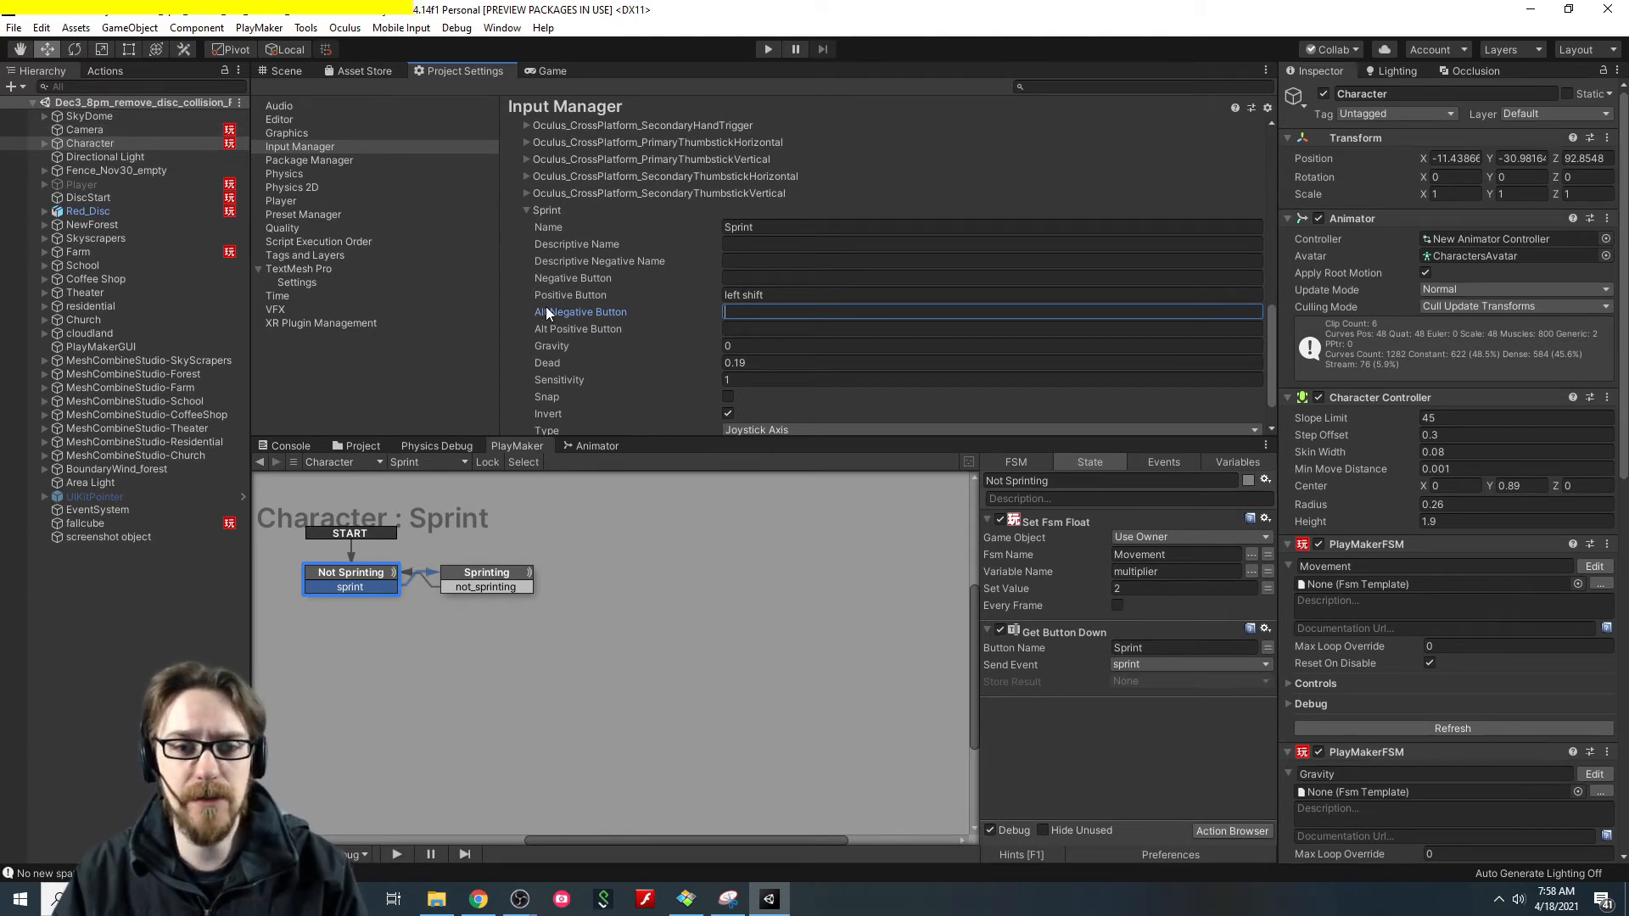
# Run the game and test the character's forward and backward movement and sprinting with left shift.
pyautogui.click(285, 72)
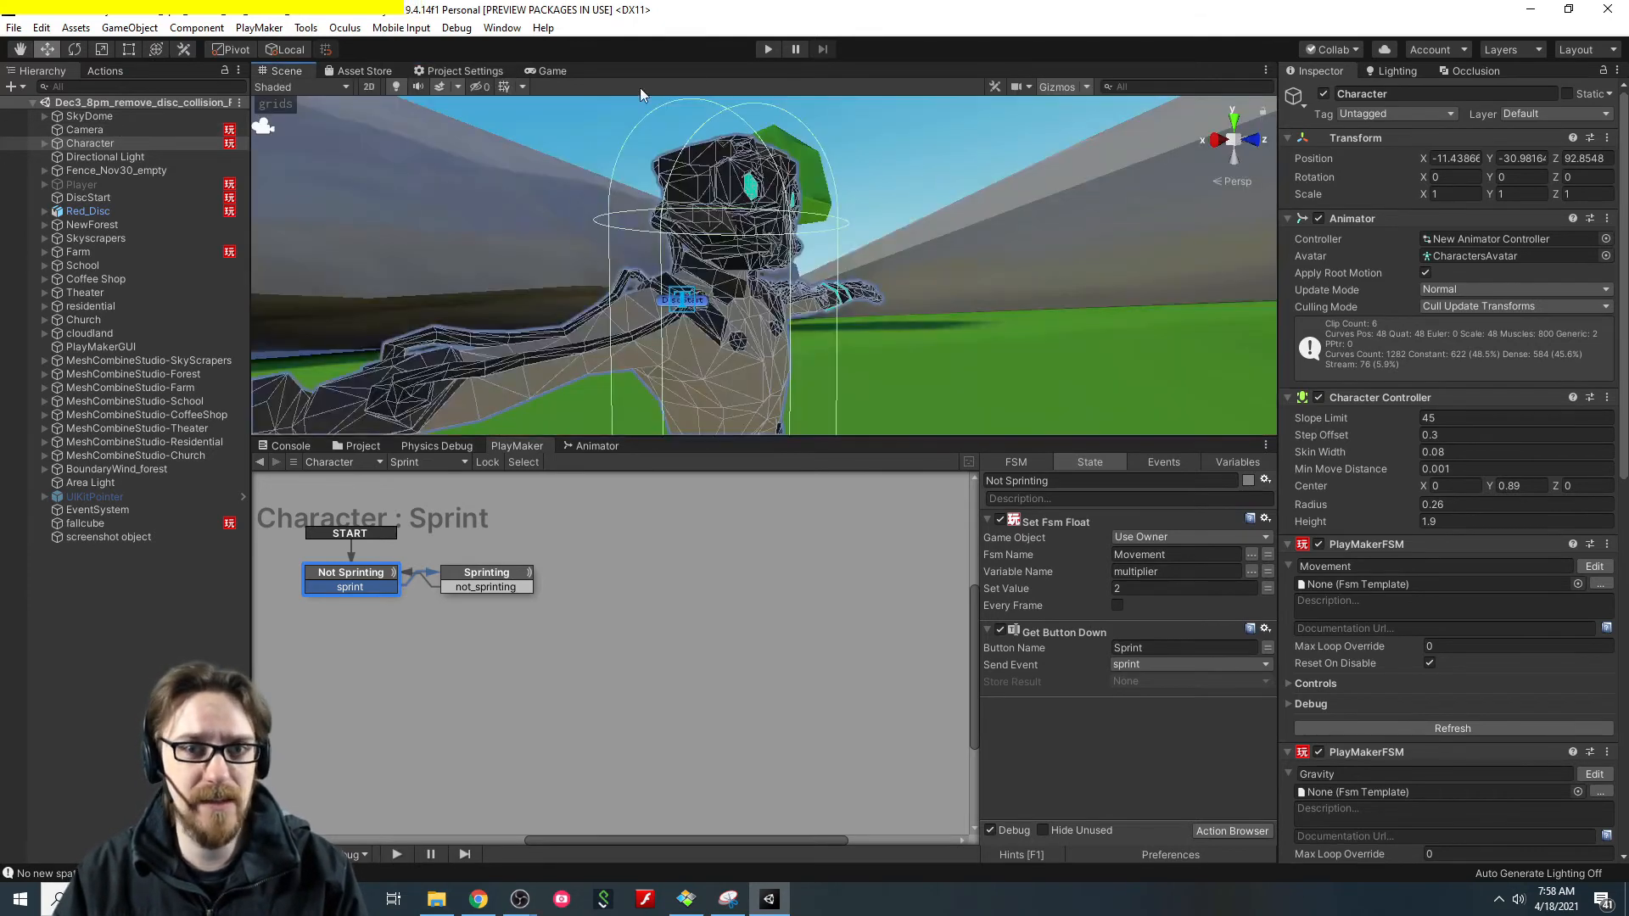
pyautogui.click(769, 49)
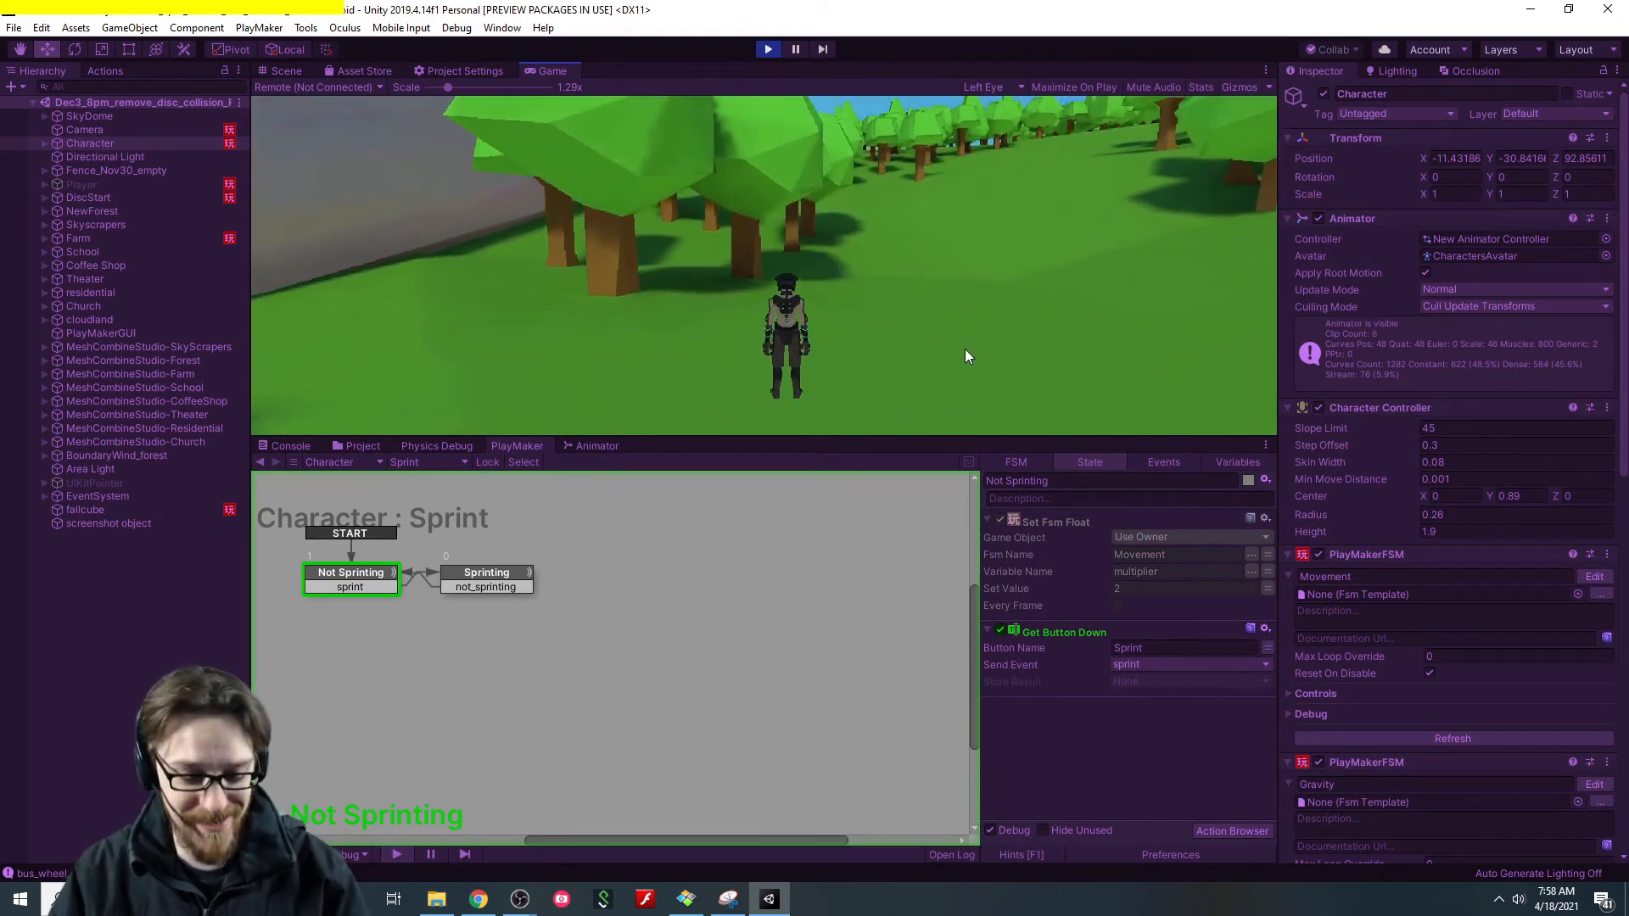
pyautogui.press('w')
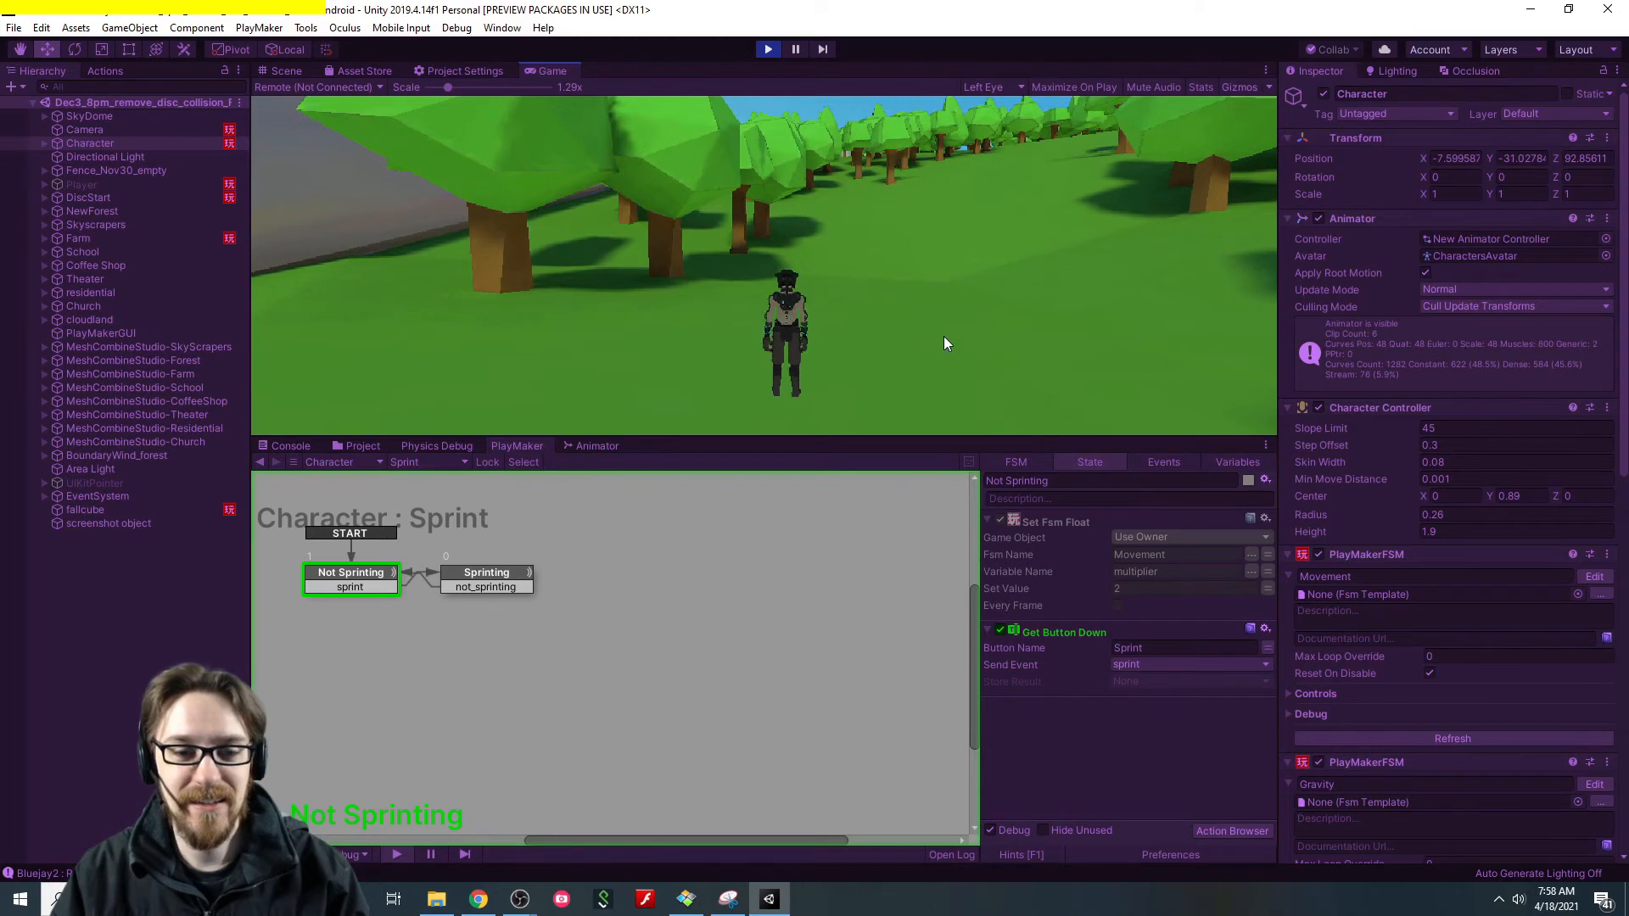
pyautogui.press('w')
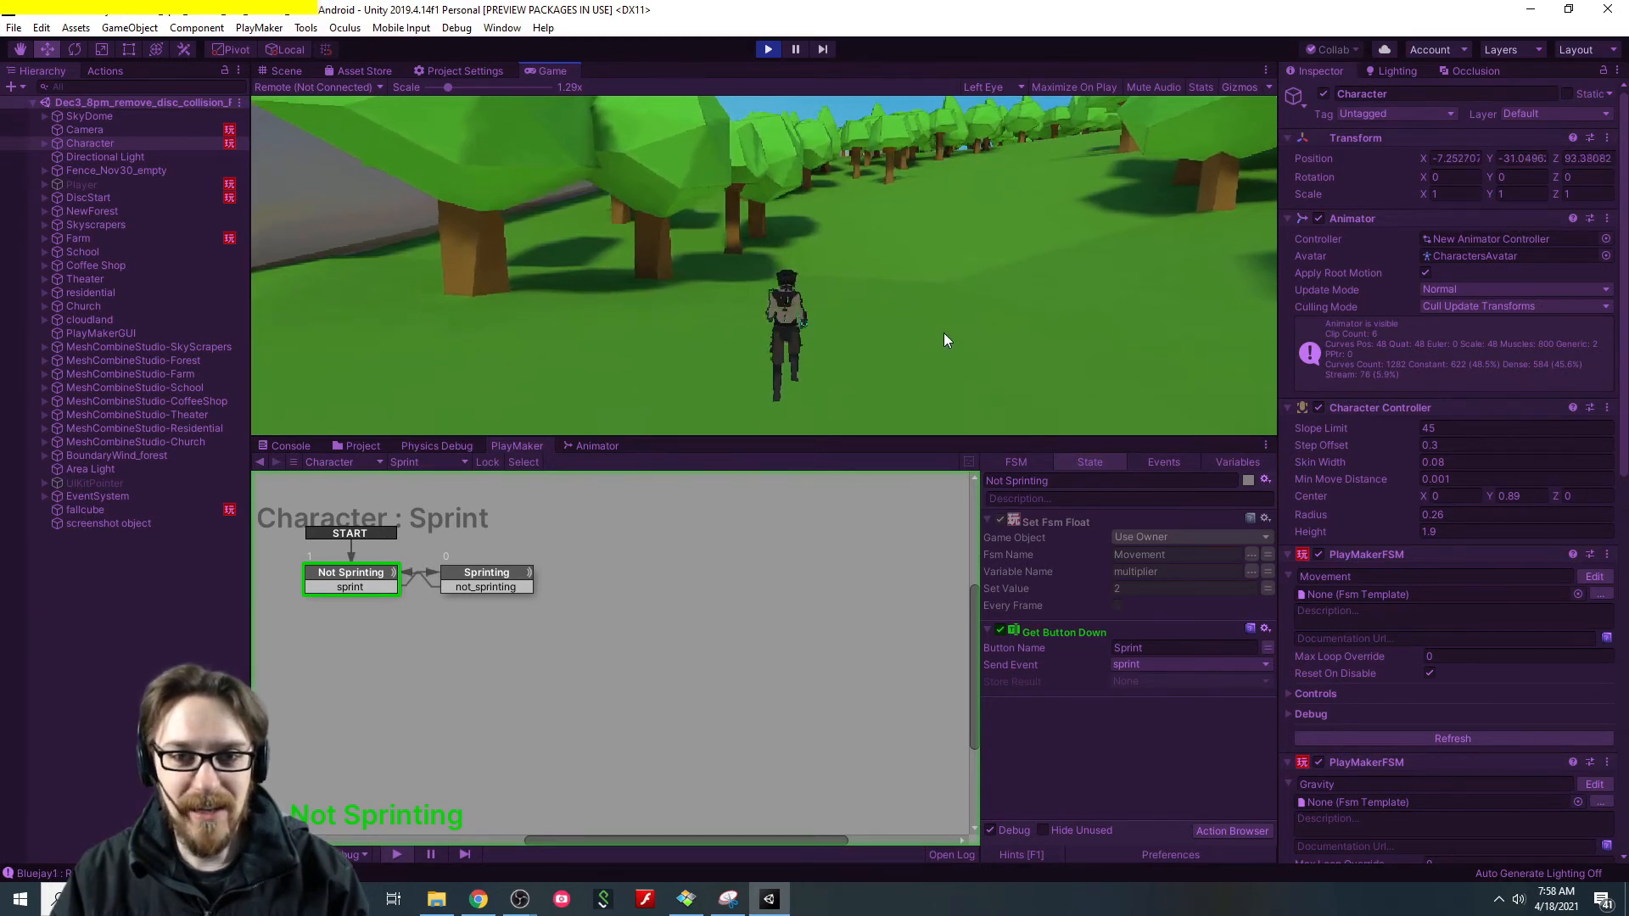
pyautogui.press('s')
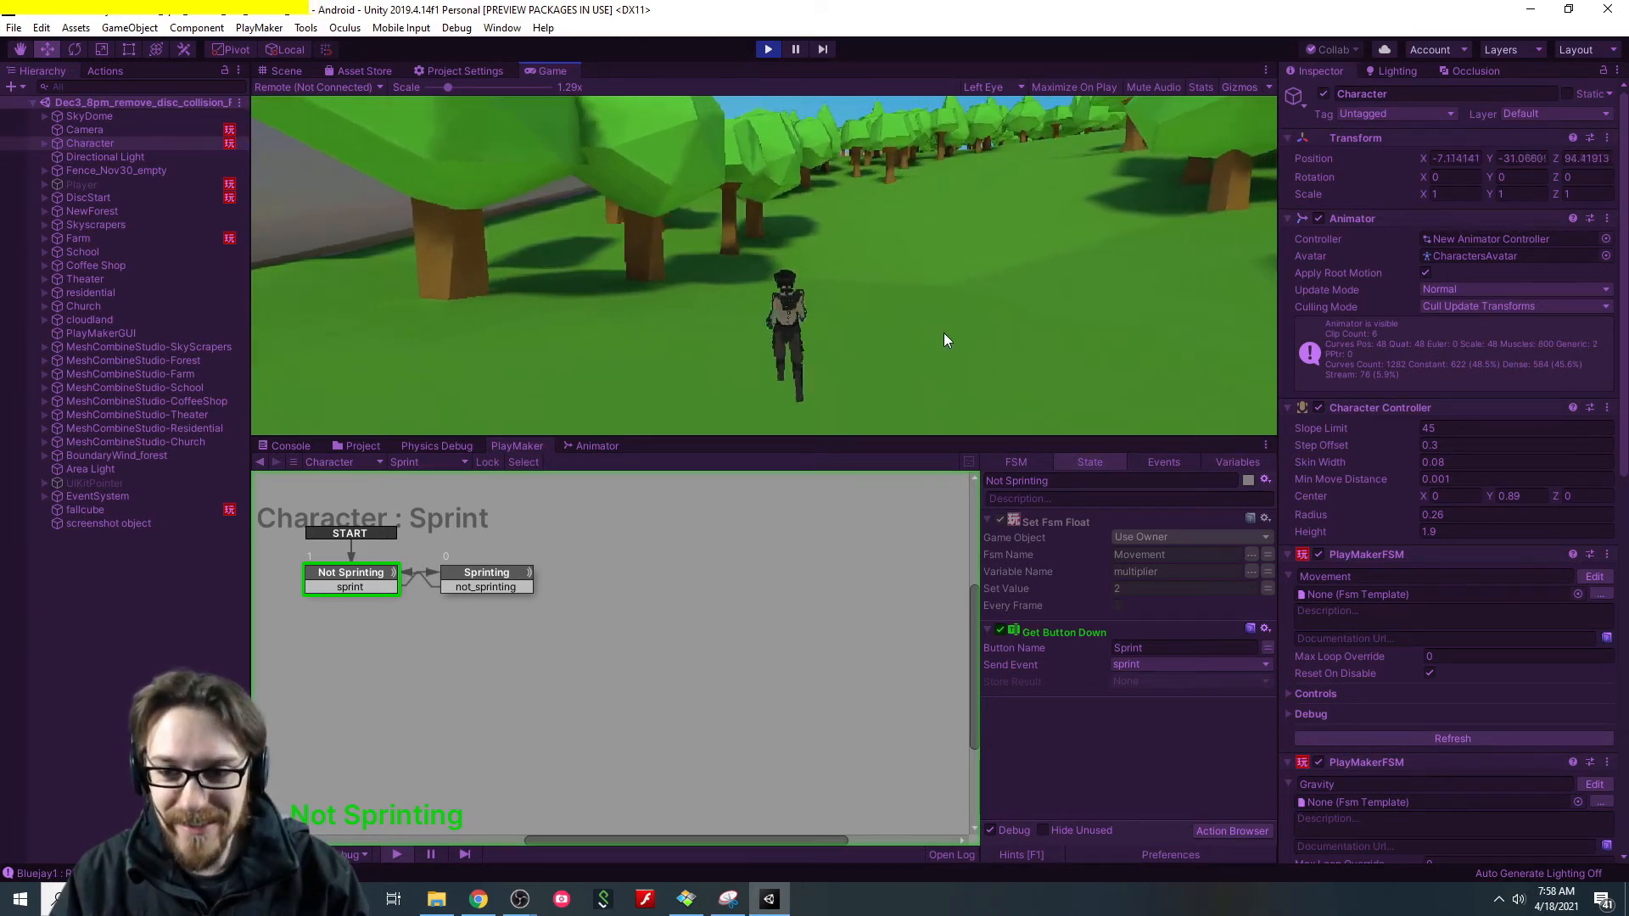
pyautogui.press('w')
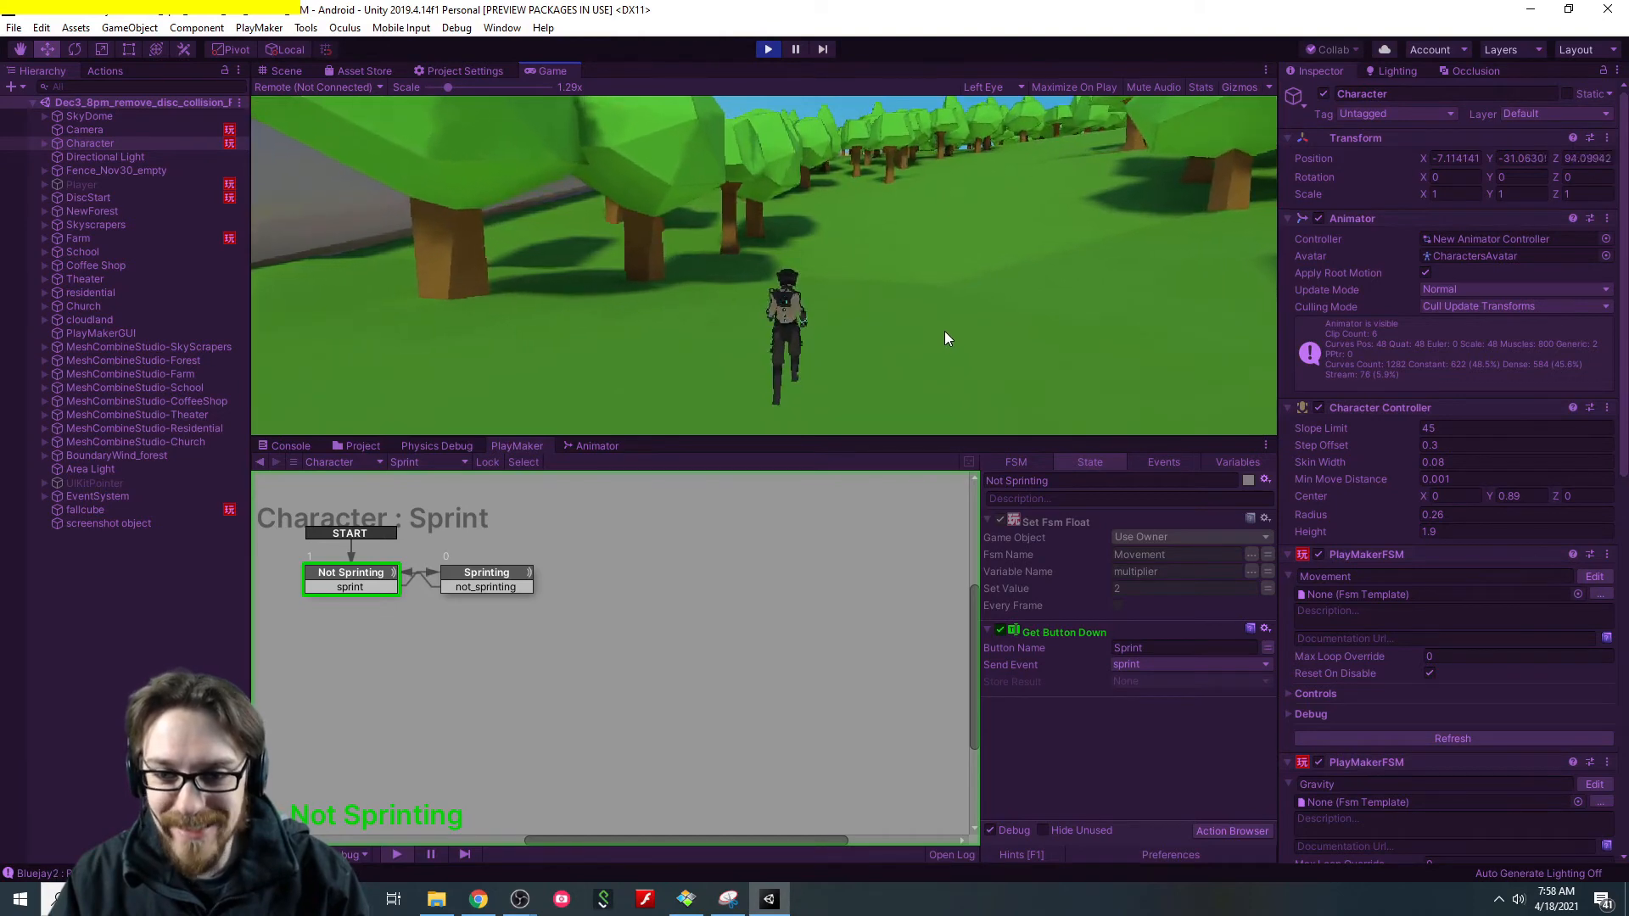
pyautogui.press('shift')
pyautogui.press('shift')
pyautogui.press('shift')
pyautogui.press('shift')
pyautogui.press('shift')
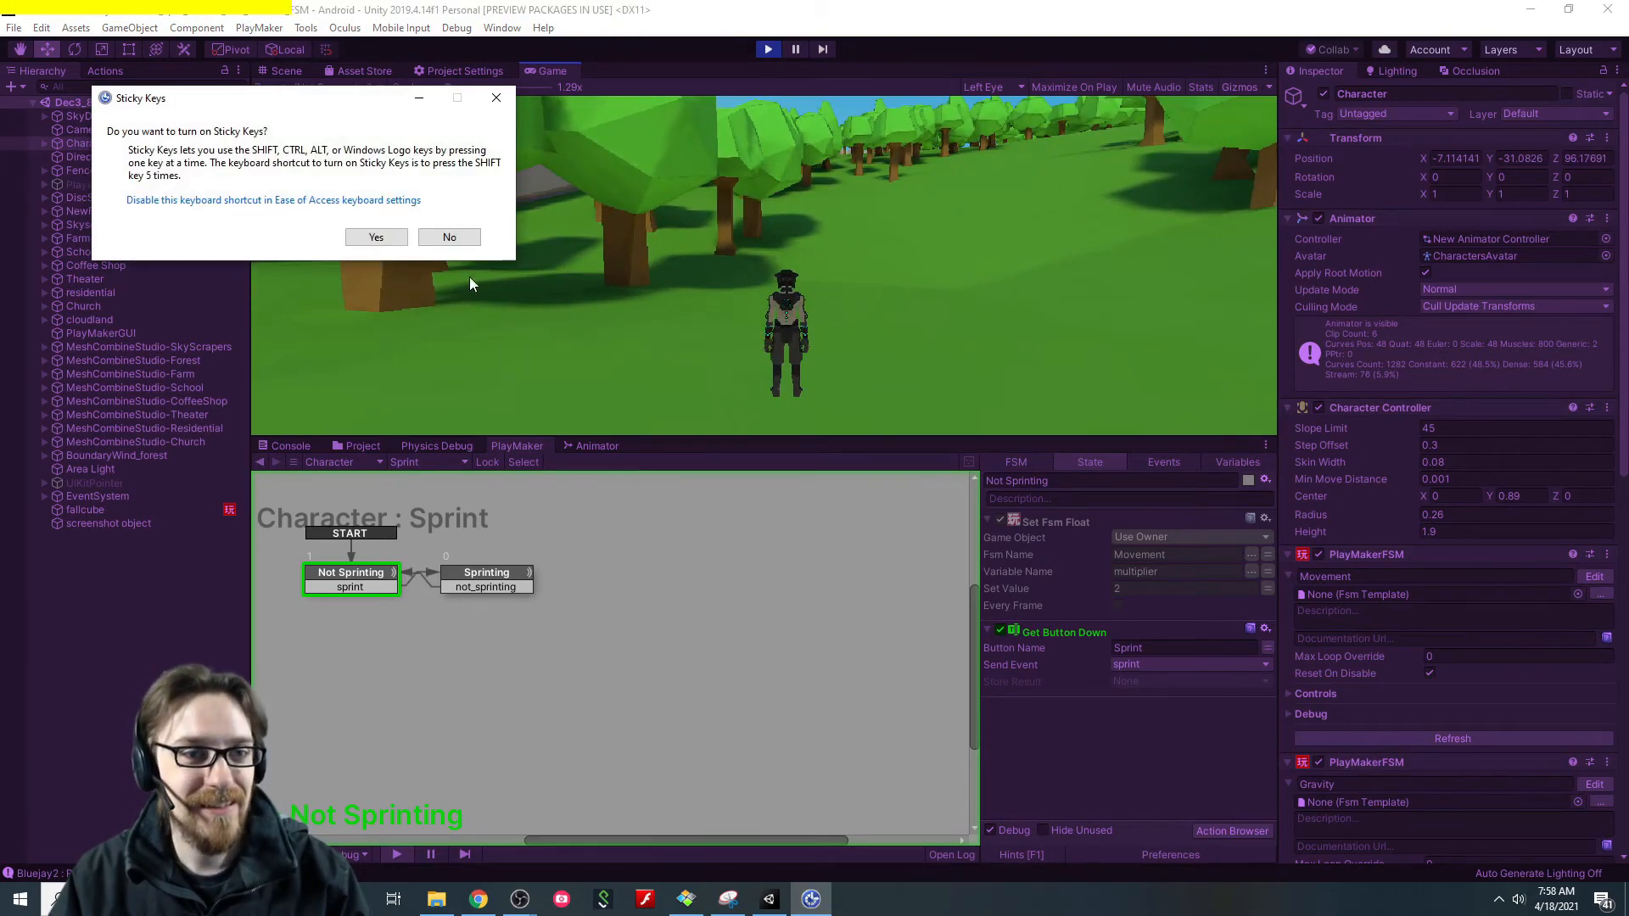
# Decline turning on Sticky Keys, test backward movement once more and stop the game.
pyautogui.click(447, 236)
pyautogui.click(786, 337)
pyautogui.press('s')
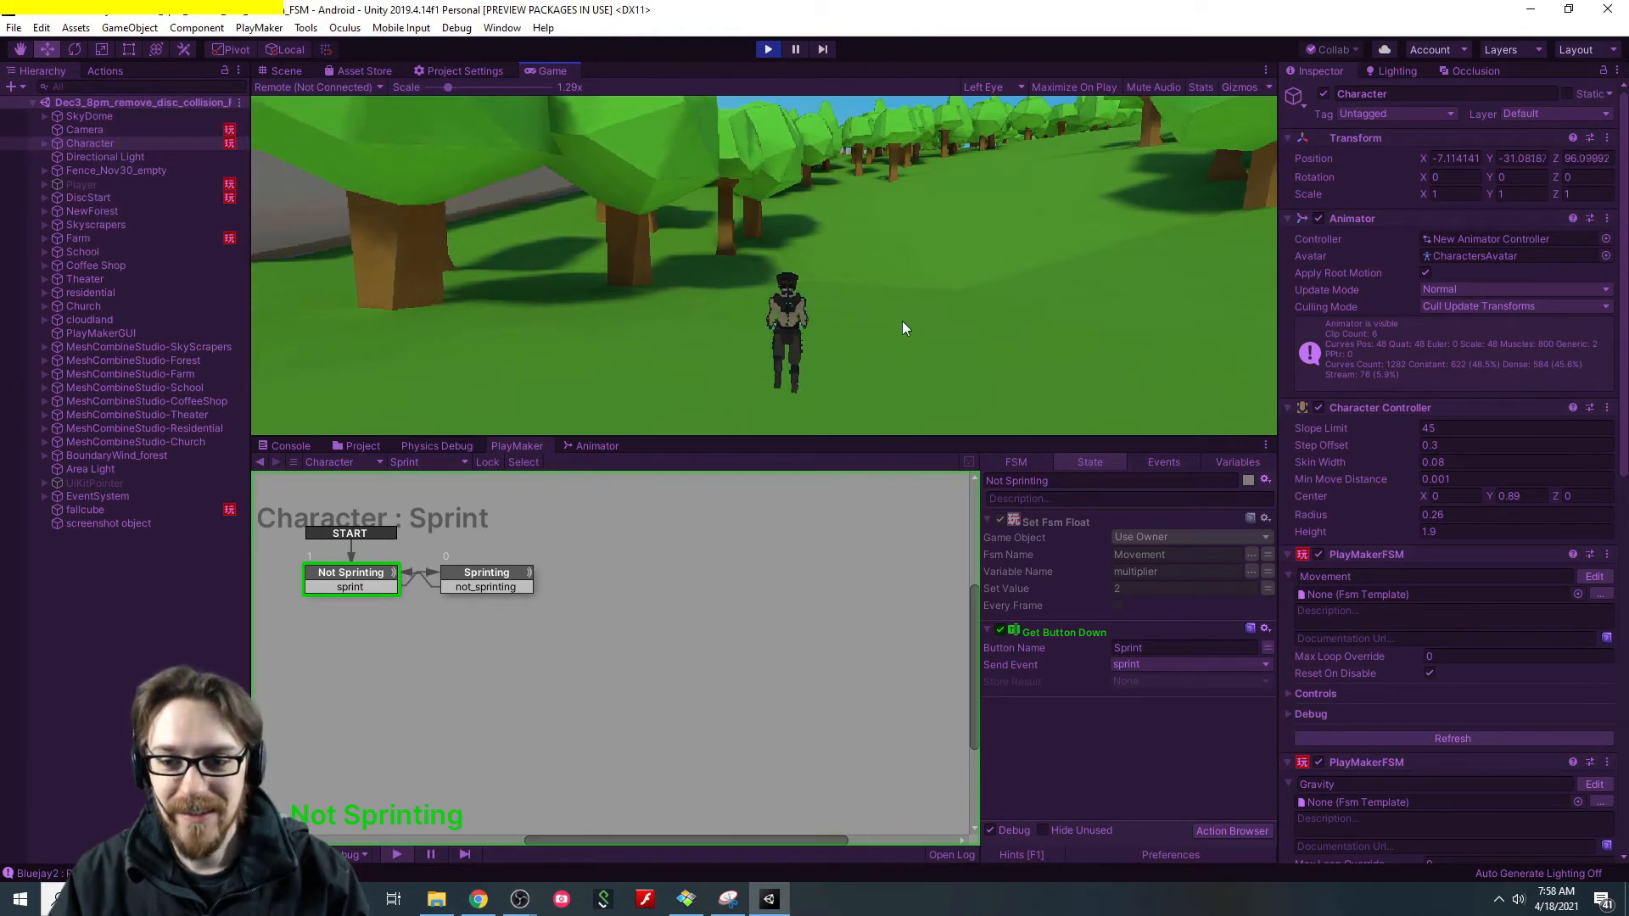
pyautogui.click(766, 50)
pyautogui.click(289, 71)
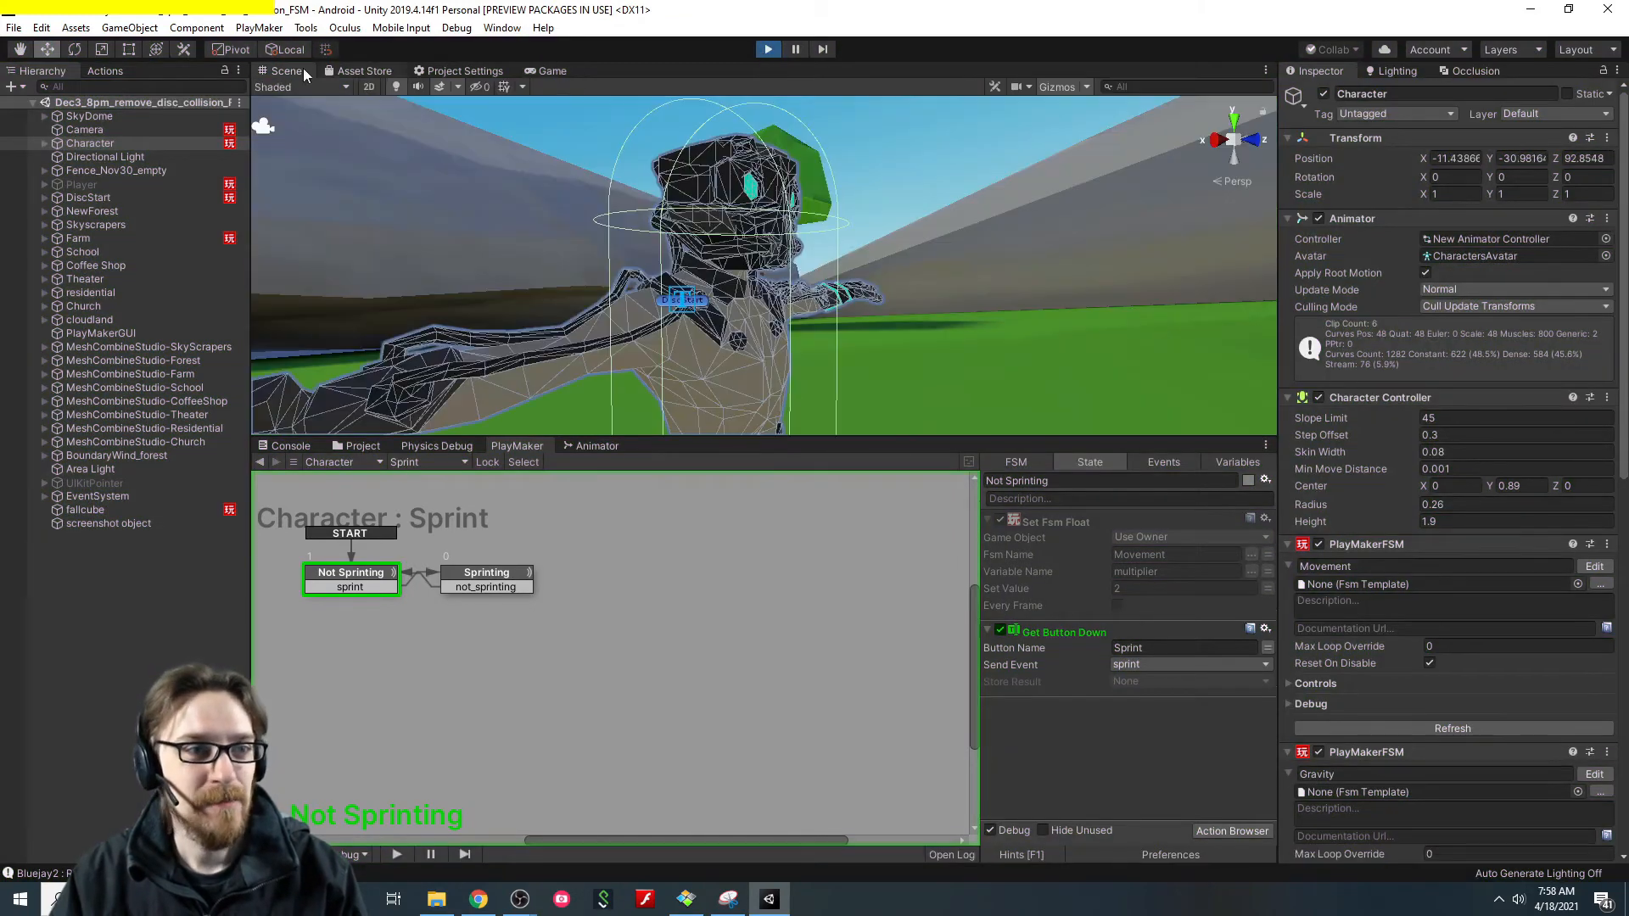
# Maximize the Project Settings and delete the Sprint axis from the Input Manager.
pyautogui.click(458, 71)
pyautogui.rightClick(449, 67)
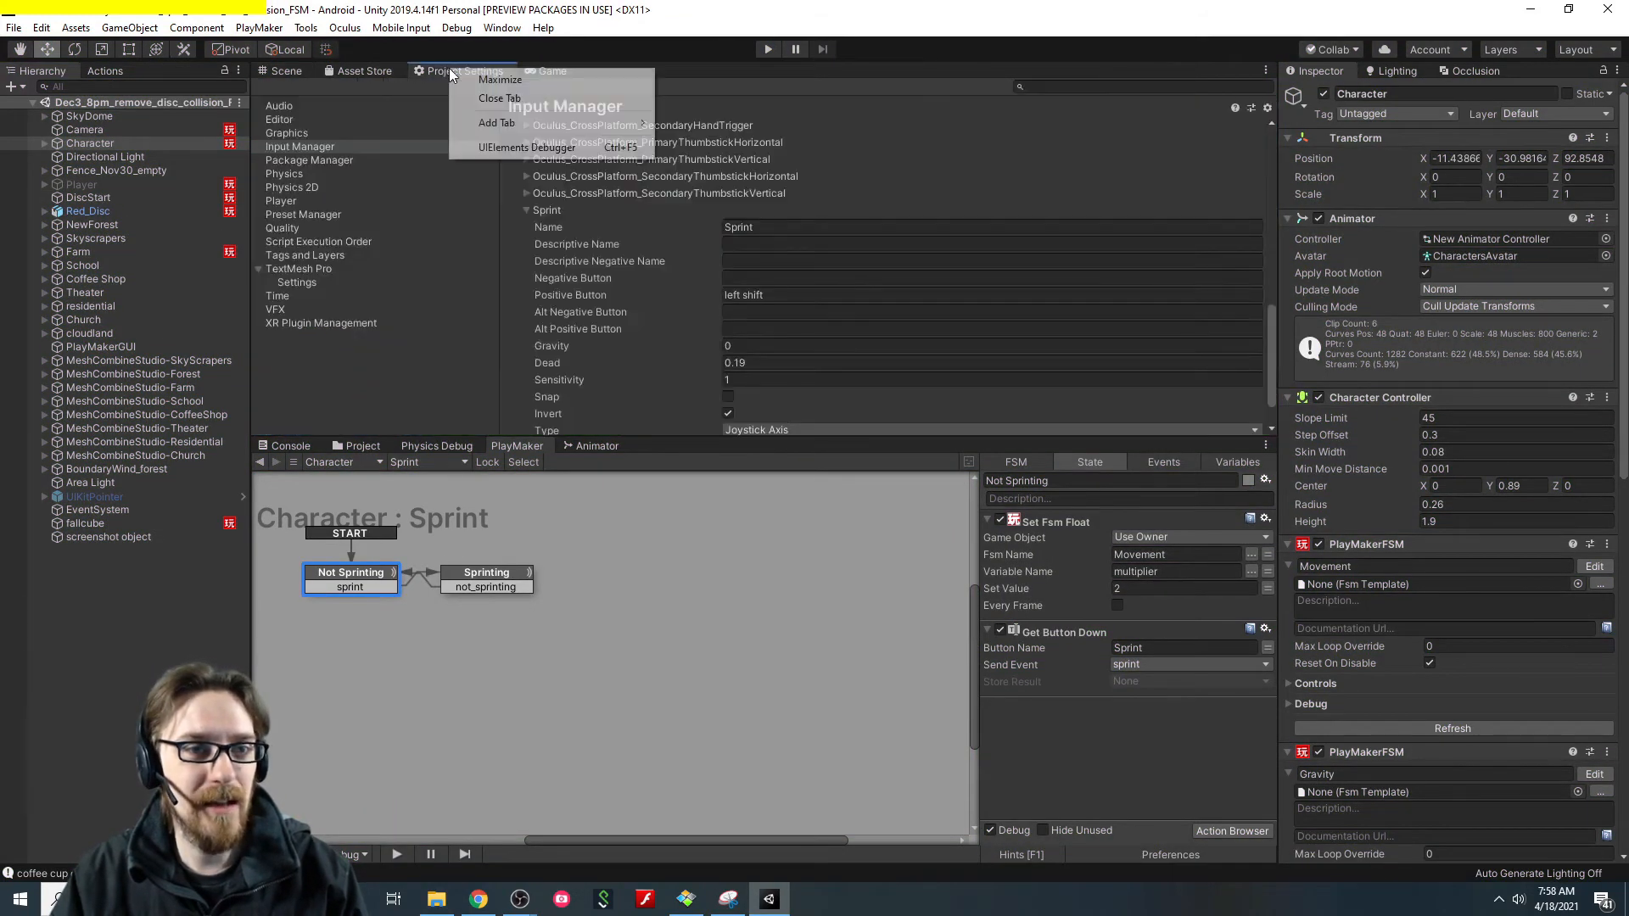
pyautogui.click(479, 78)
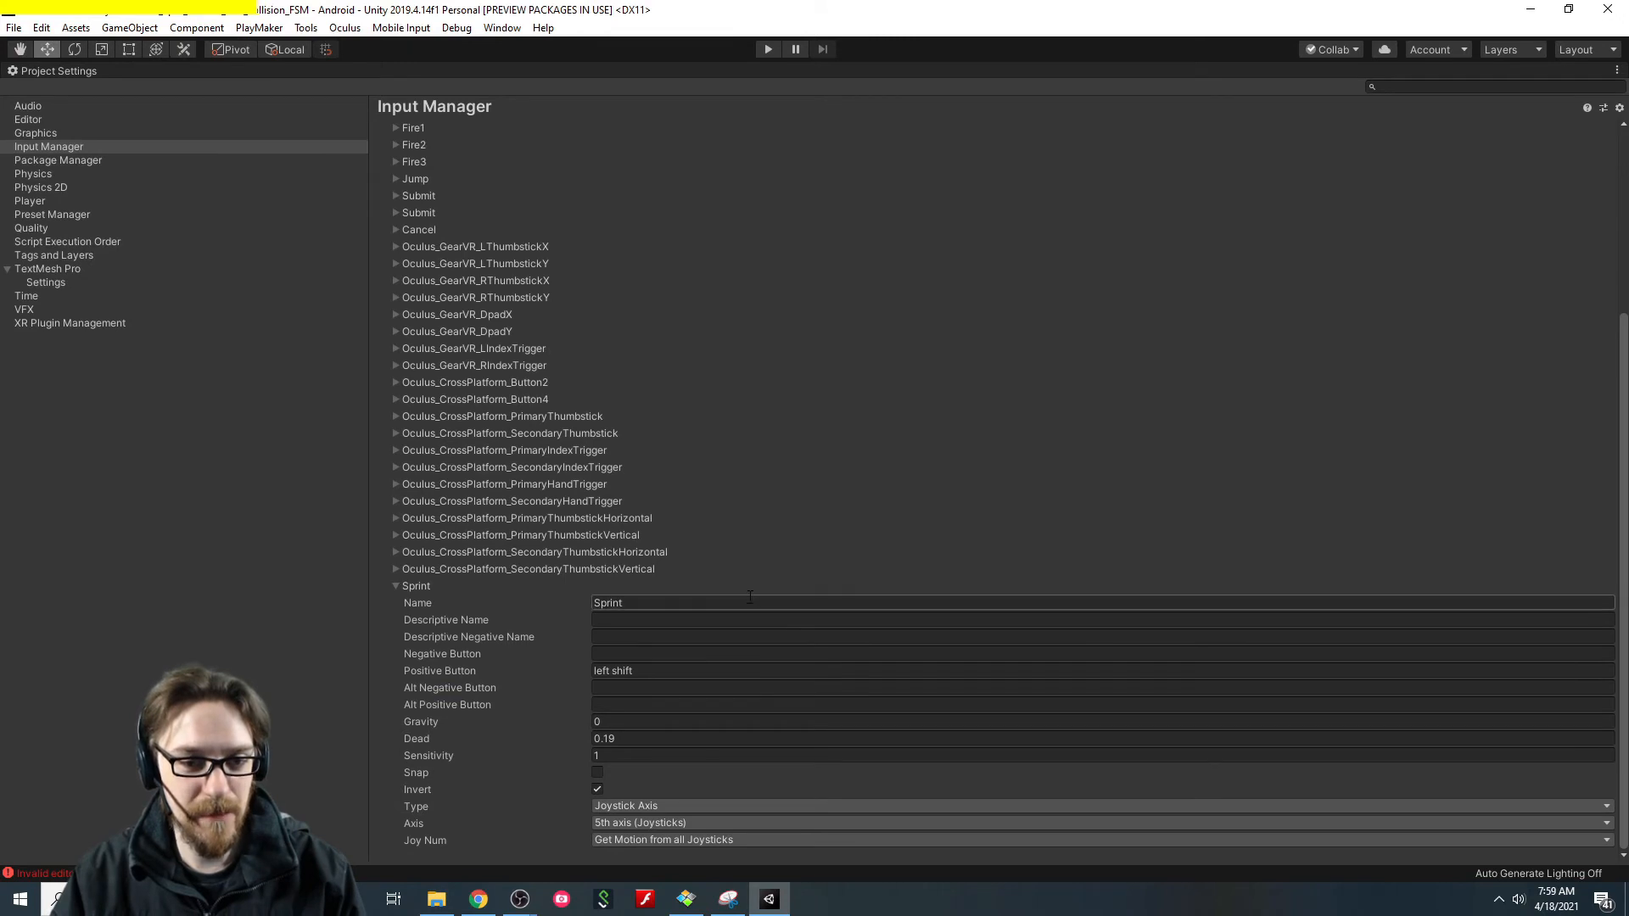
pyautogui.click(395, 587)
pyautogui.rightClick(420, 840)
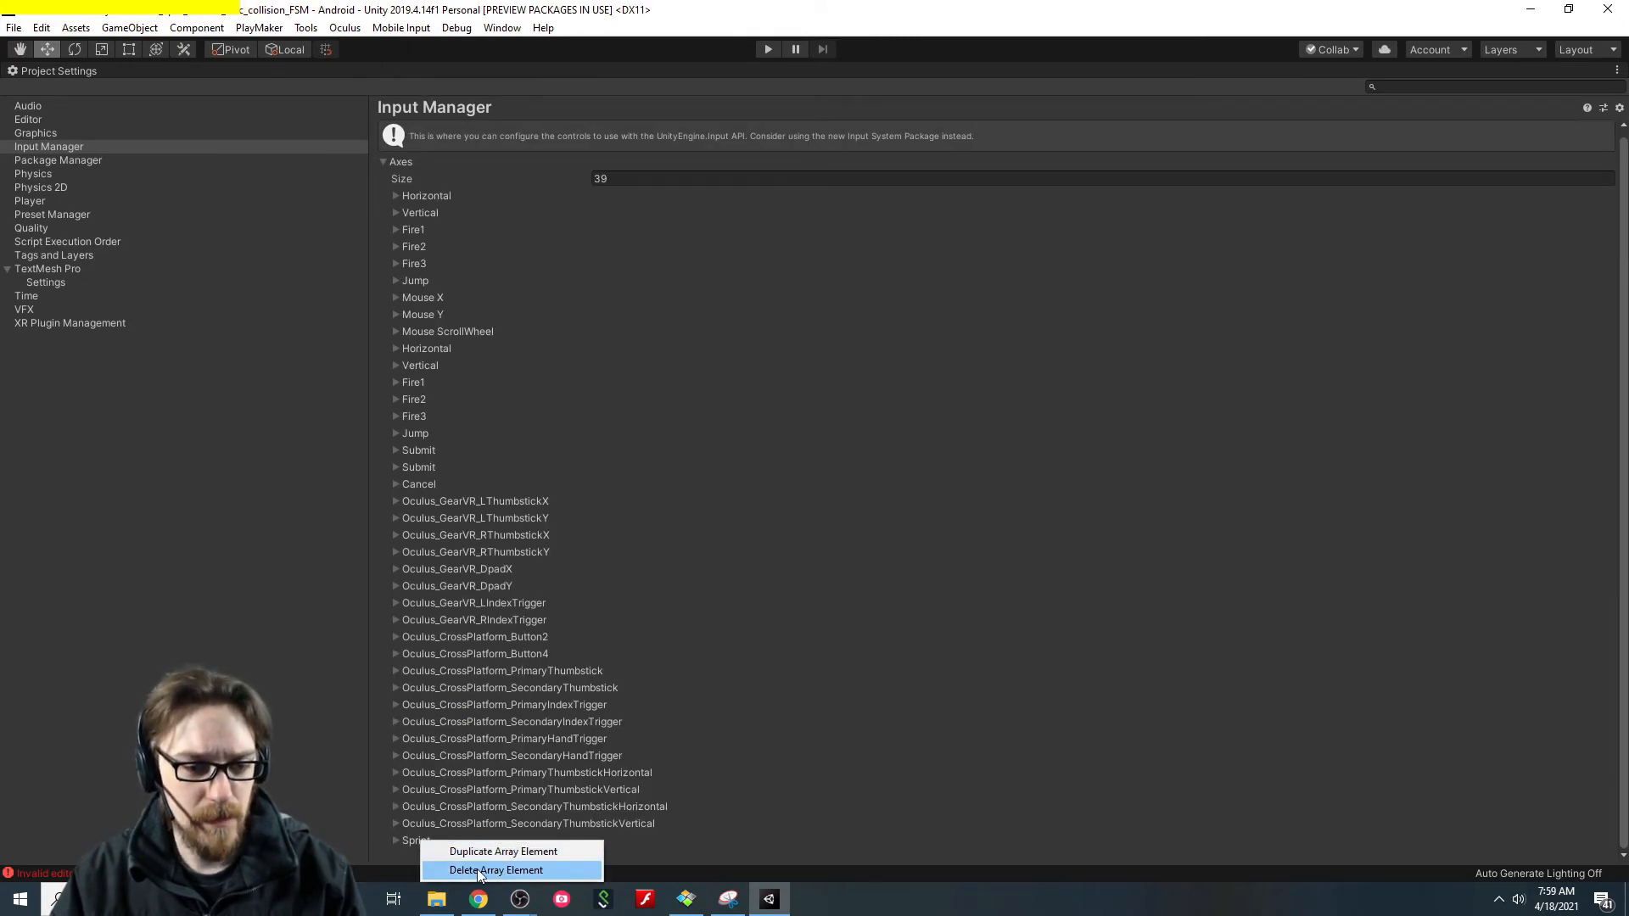
pyautogui.click(501, 874)
# Delete all Oculus_CrossPlatform and Oculus_GearVR axes below Cancel from the Input Manager.
pyautogui.rightClick(448, 834)
pyautogui.click(494, 861)
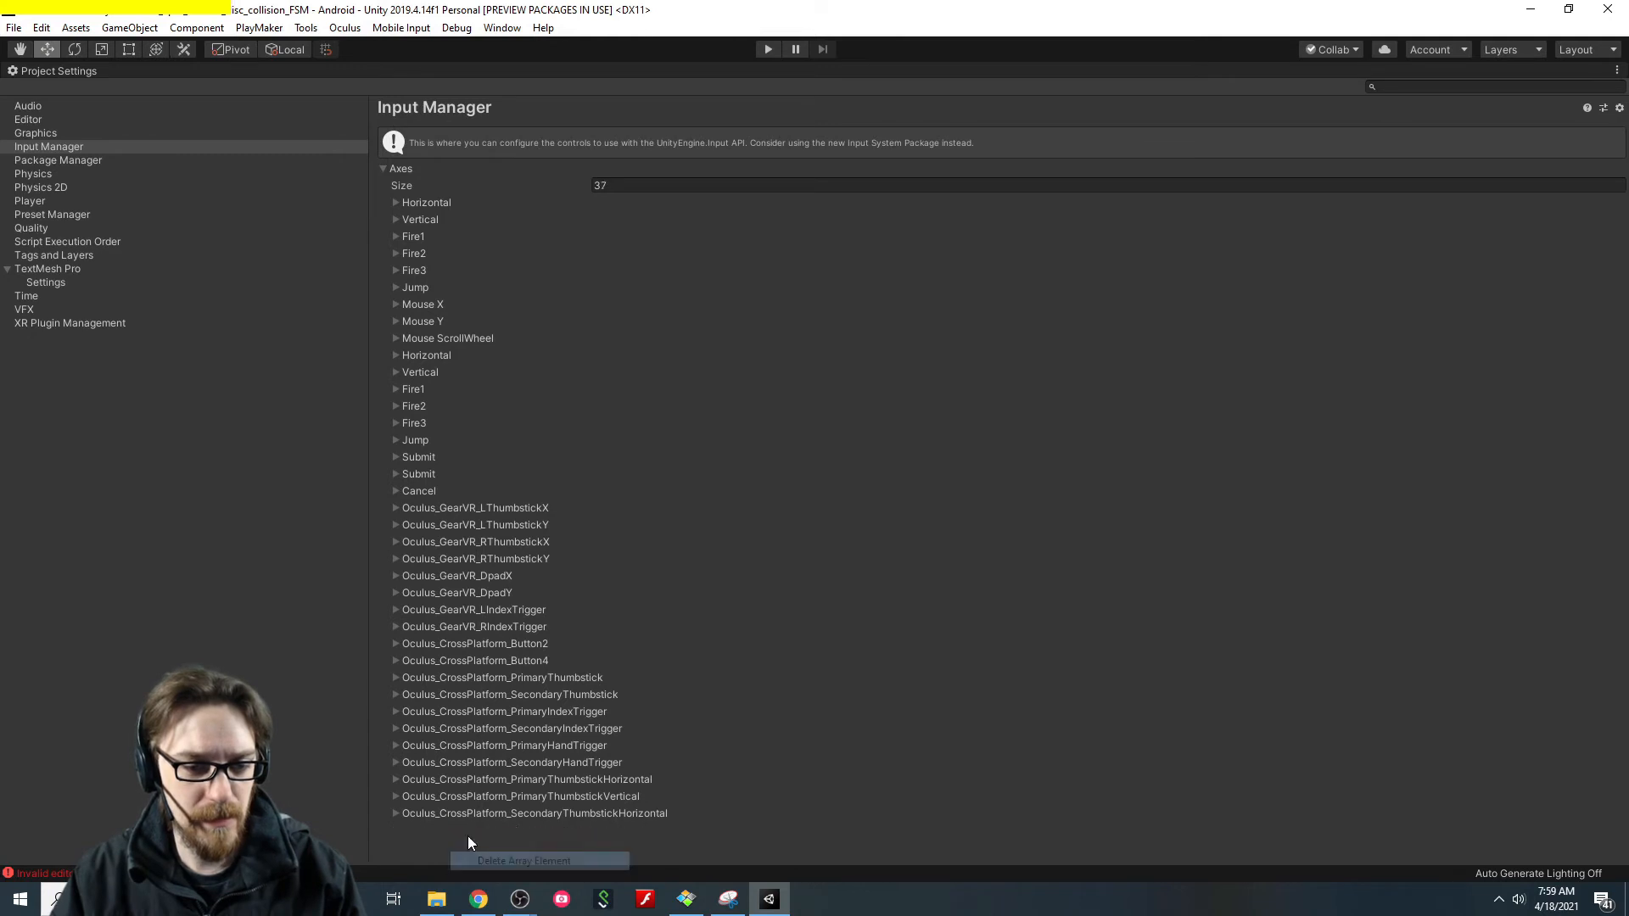
pyautogui.rightClick(467, 815)
pyautogui.click(501, 845)
pyautogui.rightClick(470, 799)
pyautogui.click(505, 826)
pyautogui.rightClick(483, 779)
pyautogui.click(513, 806)
pyautogui.rightClick(511, 730)
pyautogui.click(552, 760)
pyautogui.rightClick(526, 713)
pyautogui.click(567, 744)
pyautogui.rightClick(540, 695)
pyautogui.click(581, 726)
pyautogui.rightClick(553, 682)
pyautogui.click(594, 718)
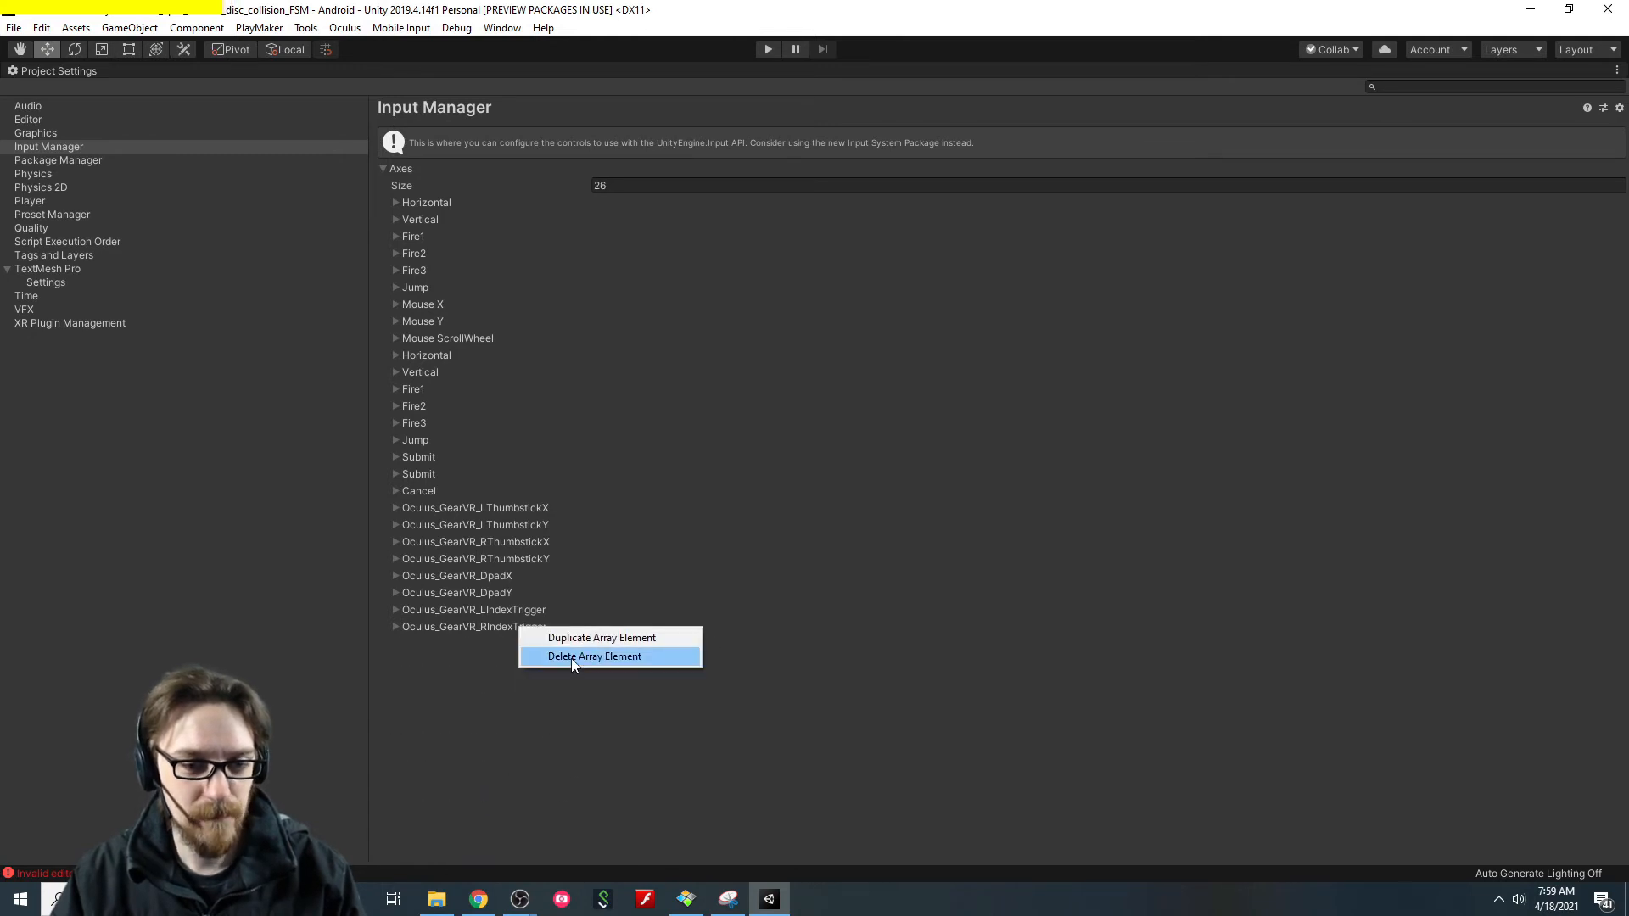
pyautogui.rightClick(520, 507)
pyautogui.click(586, 535)
# Increase the Axes size to 19 and name the added axis Sprint.
pyautogui.click(638, 187)
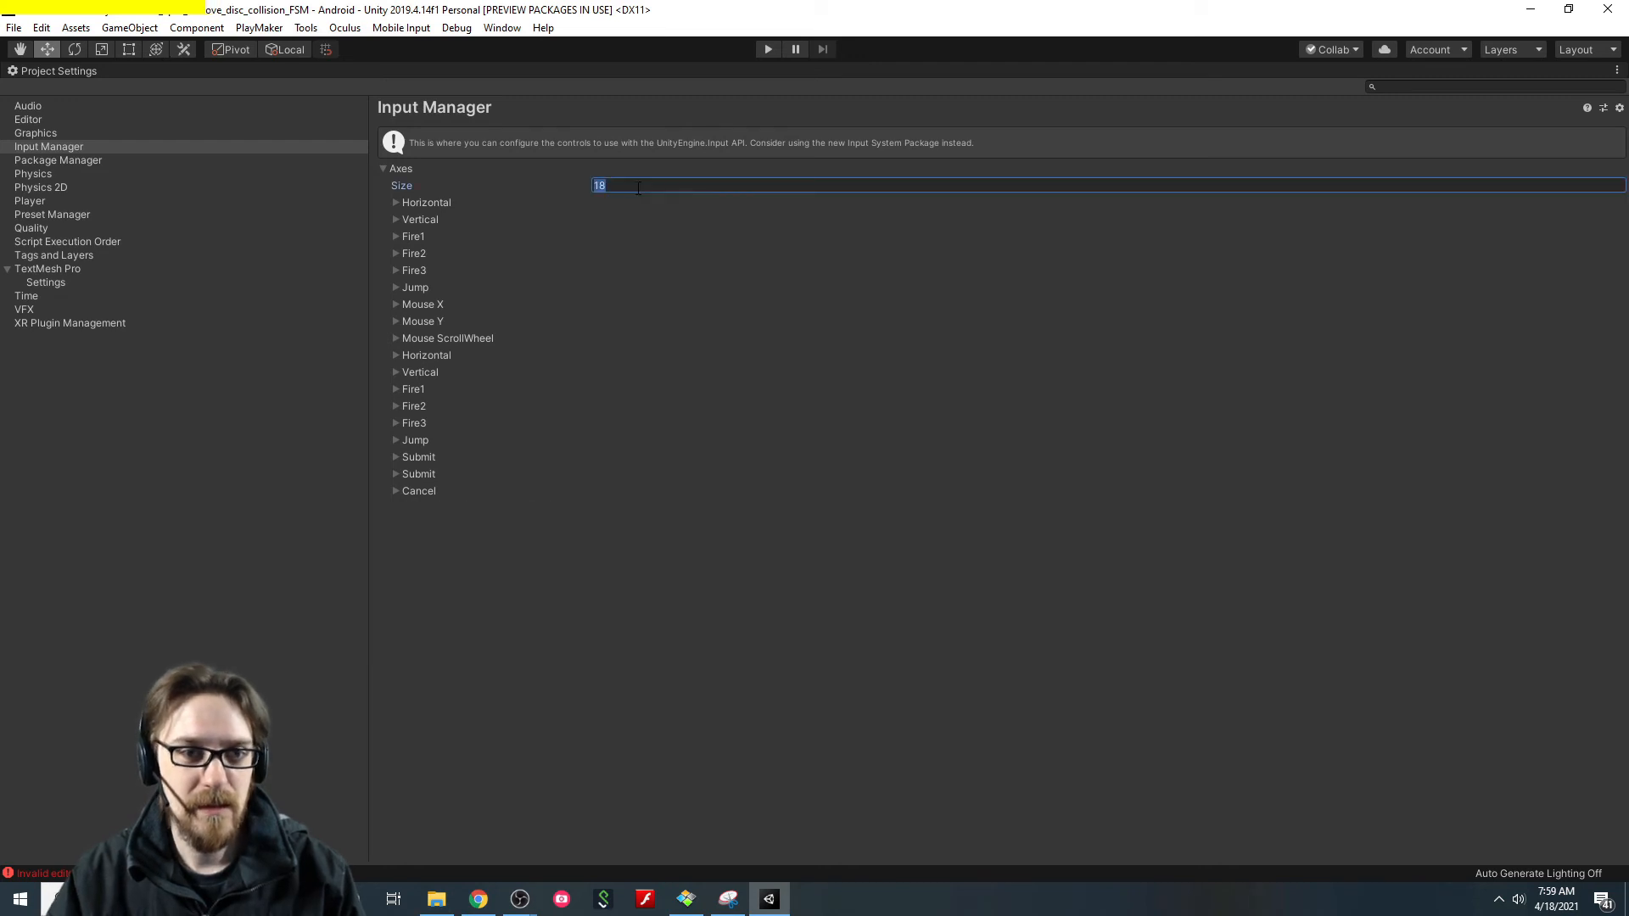
pyautogui.write('19')
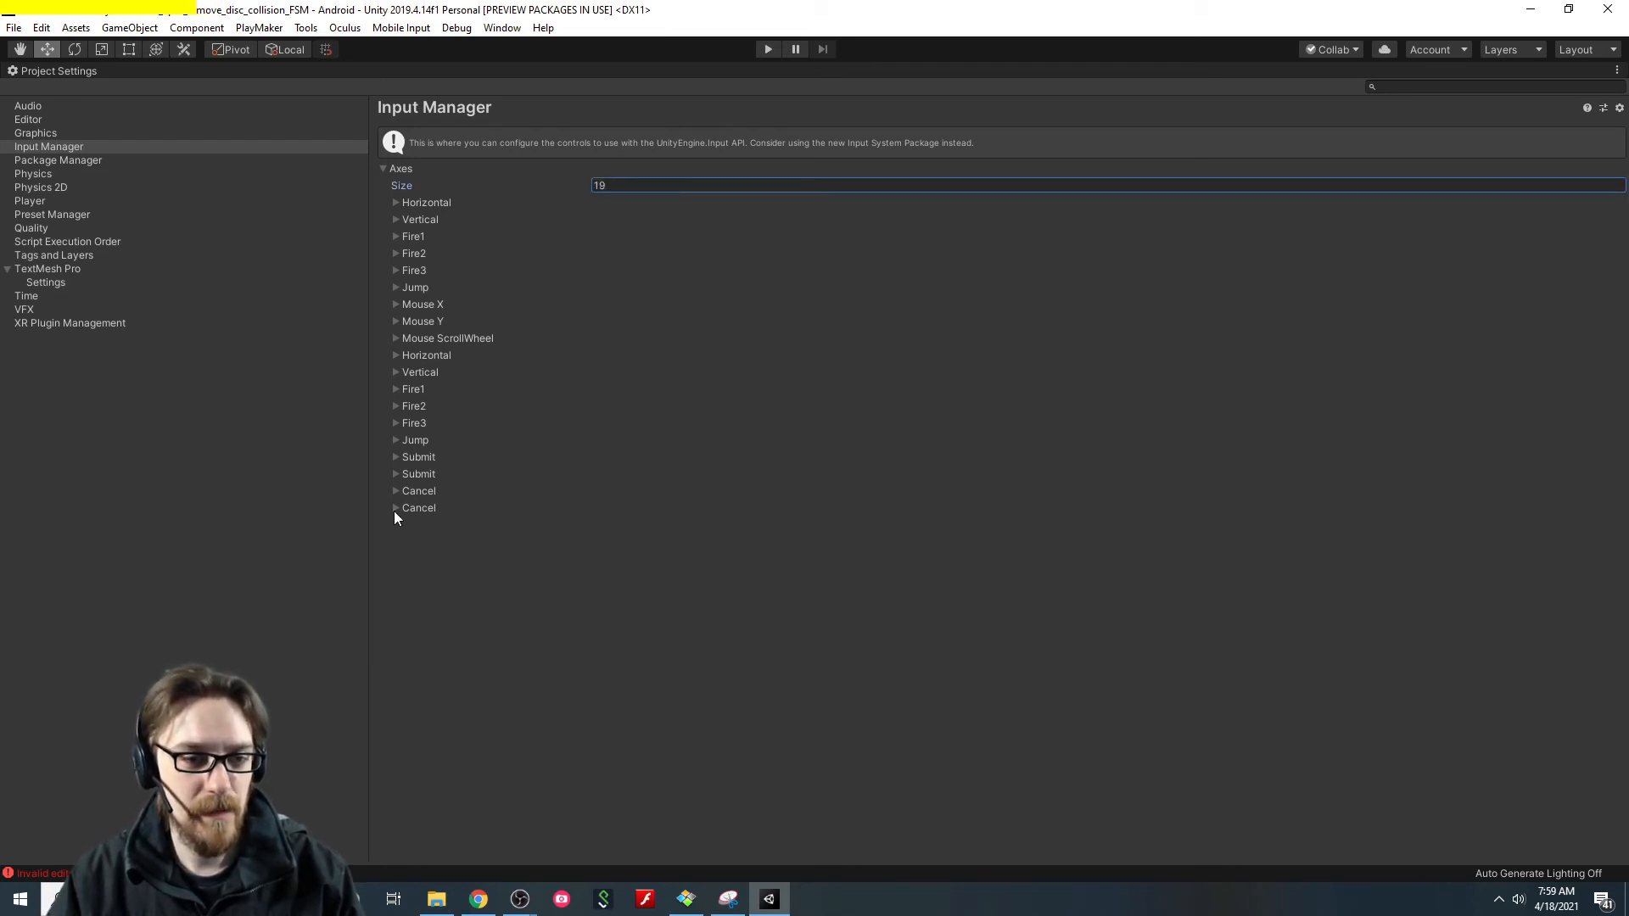
pyautogui.click(395, 508)
pyautogui.write('Sprint')
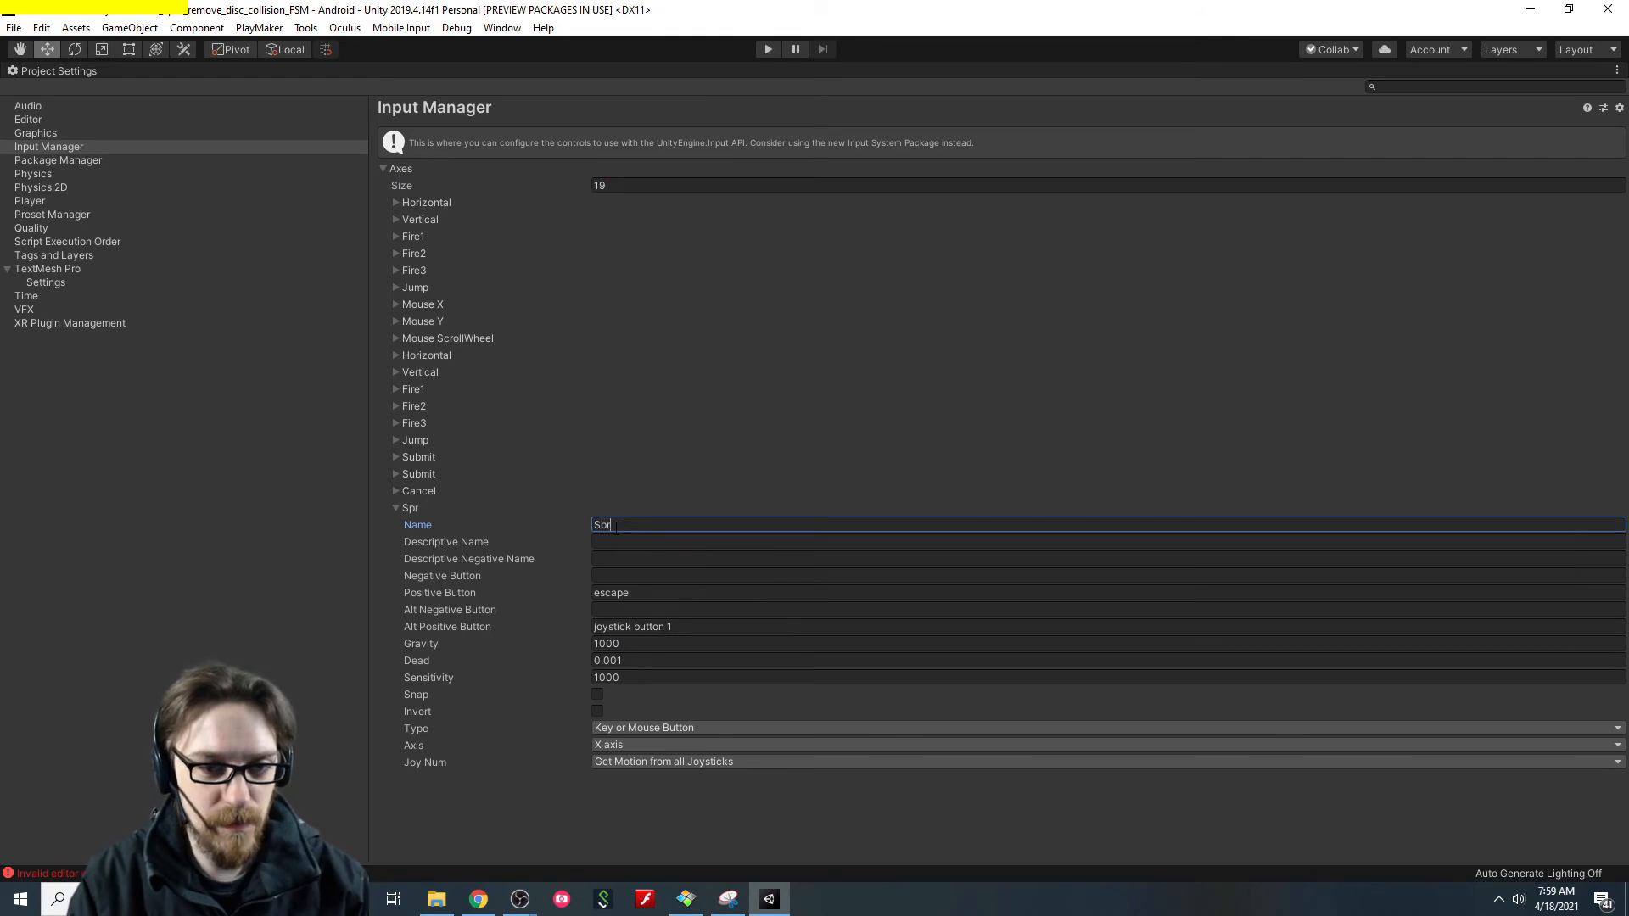
# Set the new Sprint axis's Positive Button to left shift and restore the Project Settings from maximized view.
pyautogui.click(649, 593)
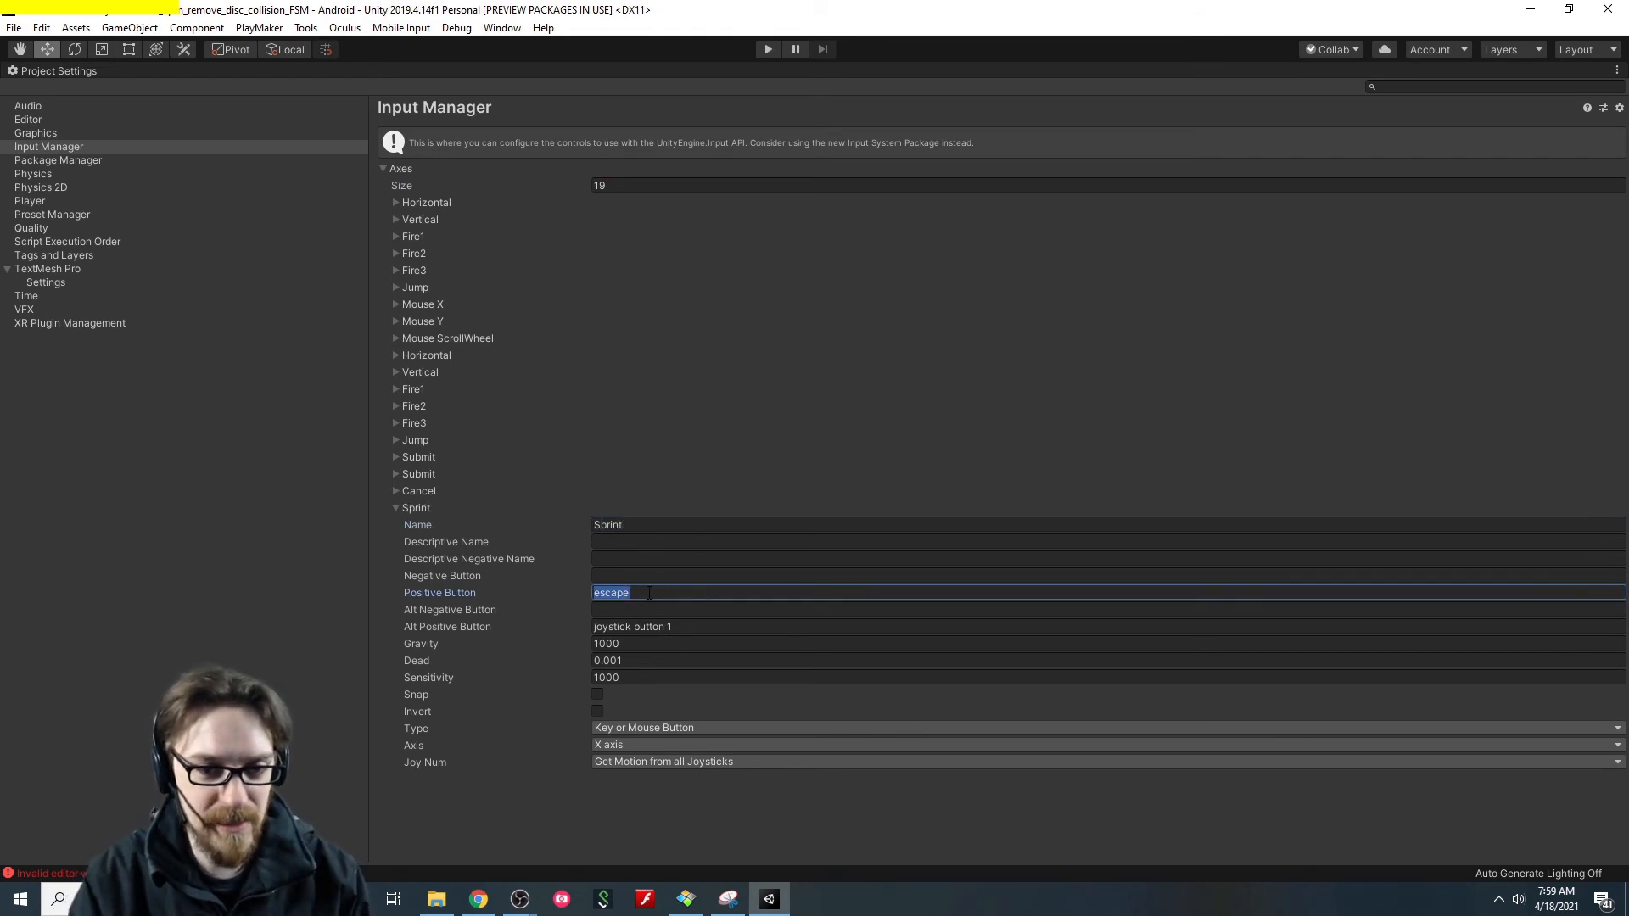
pyautogui.write('left shift')
pyautogui.press('Tab')
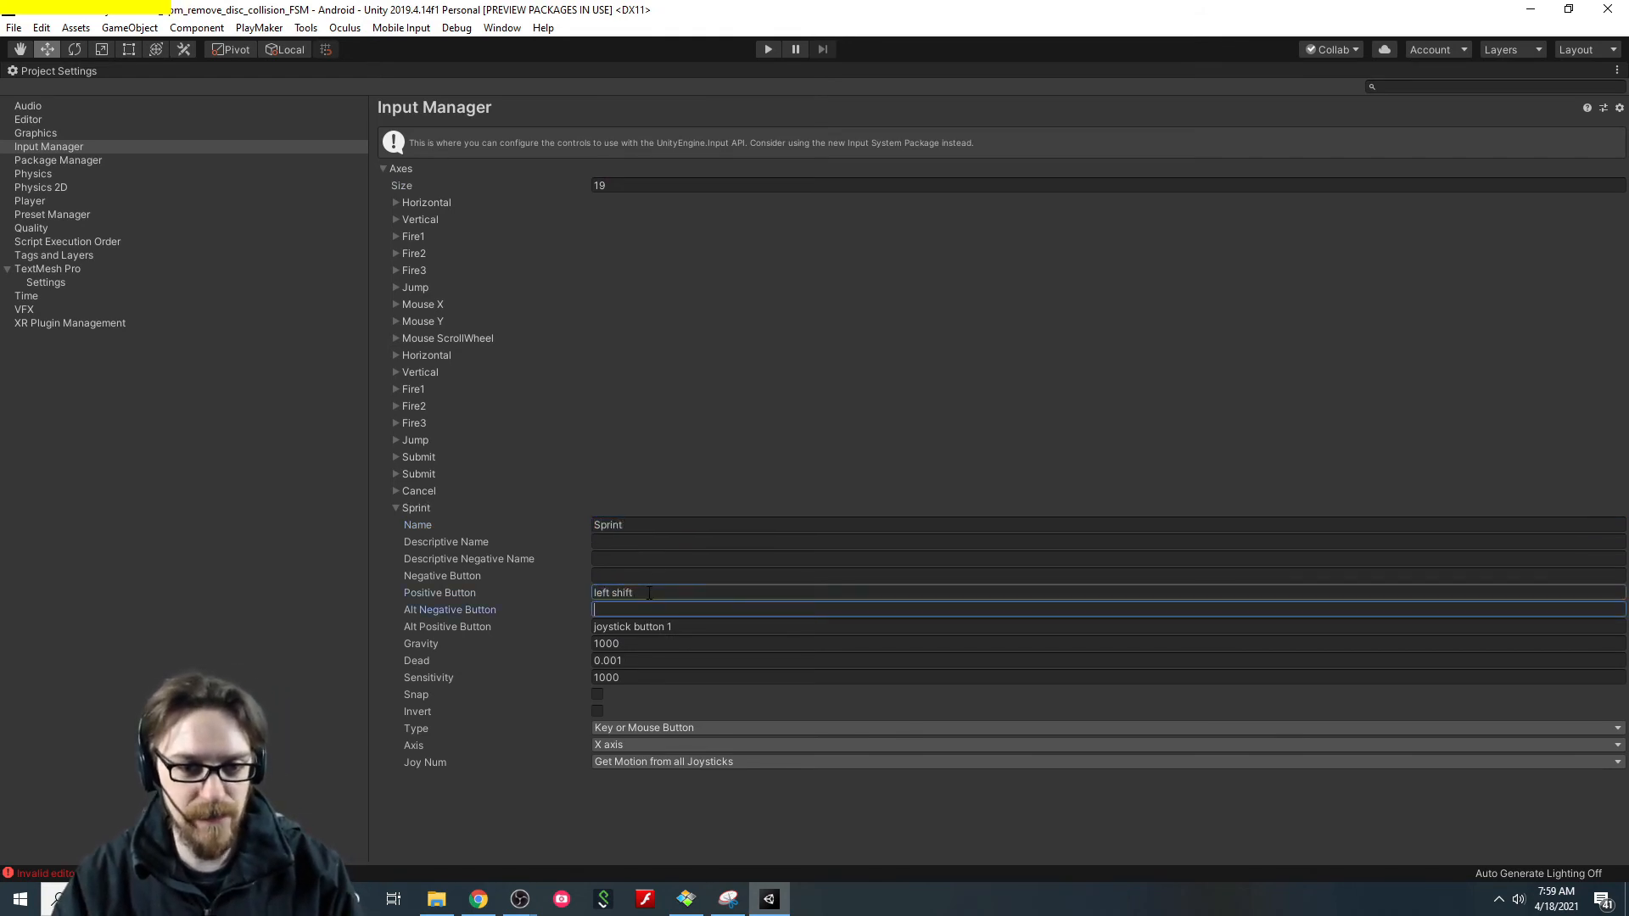
pyautogui.rightClick(80, 77)
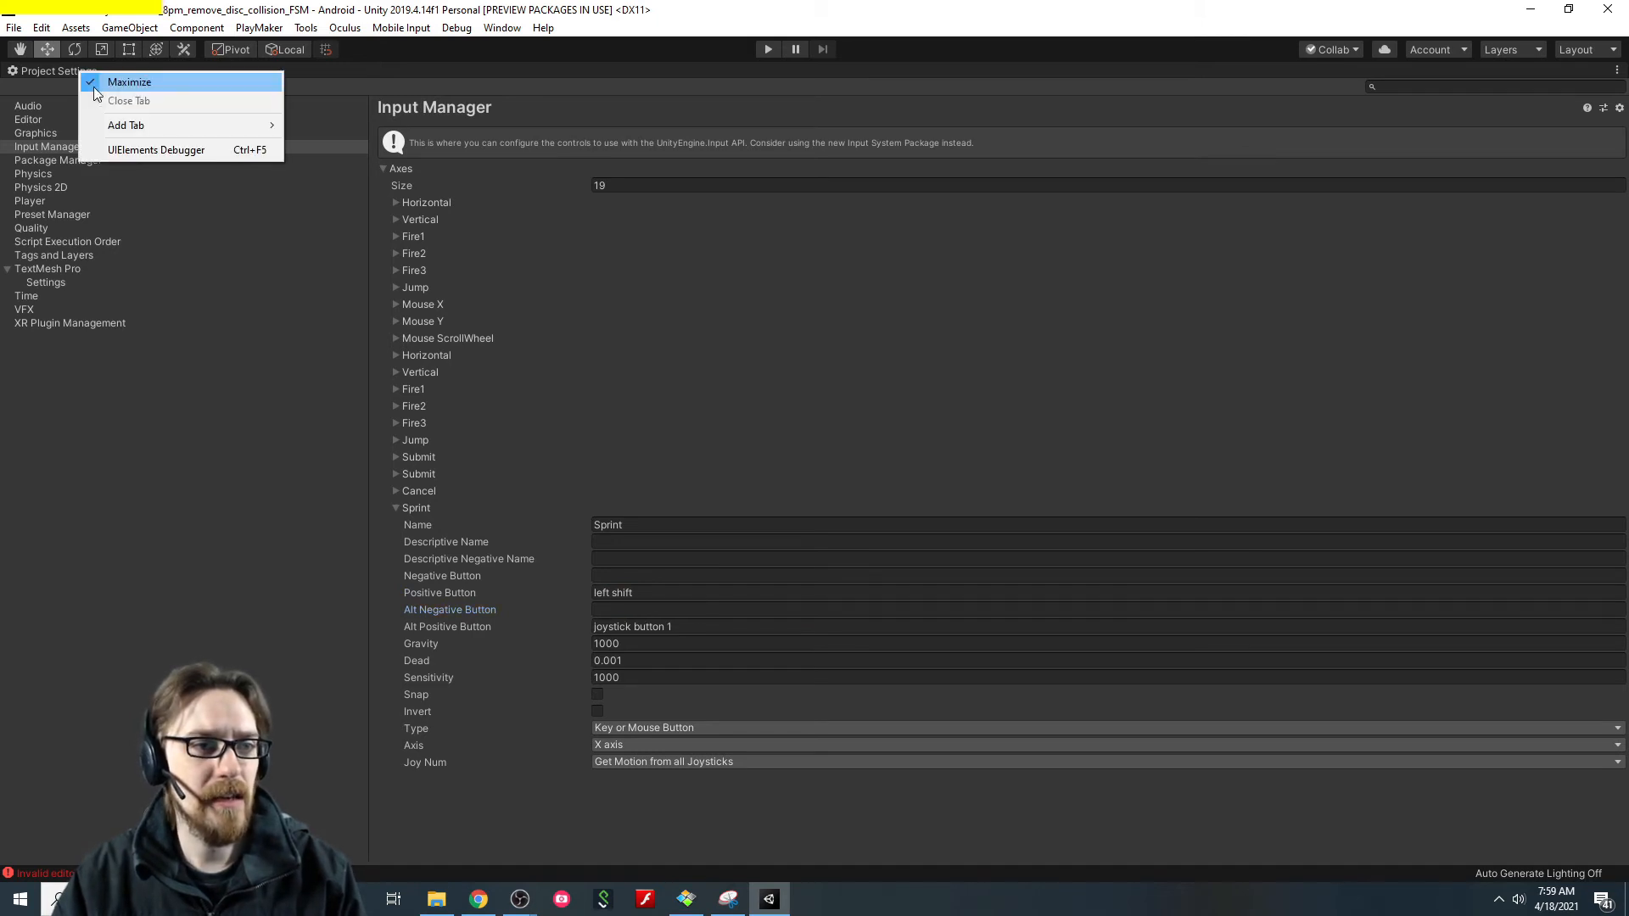
pyautogui.click(119, 85)
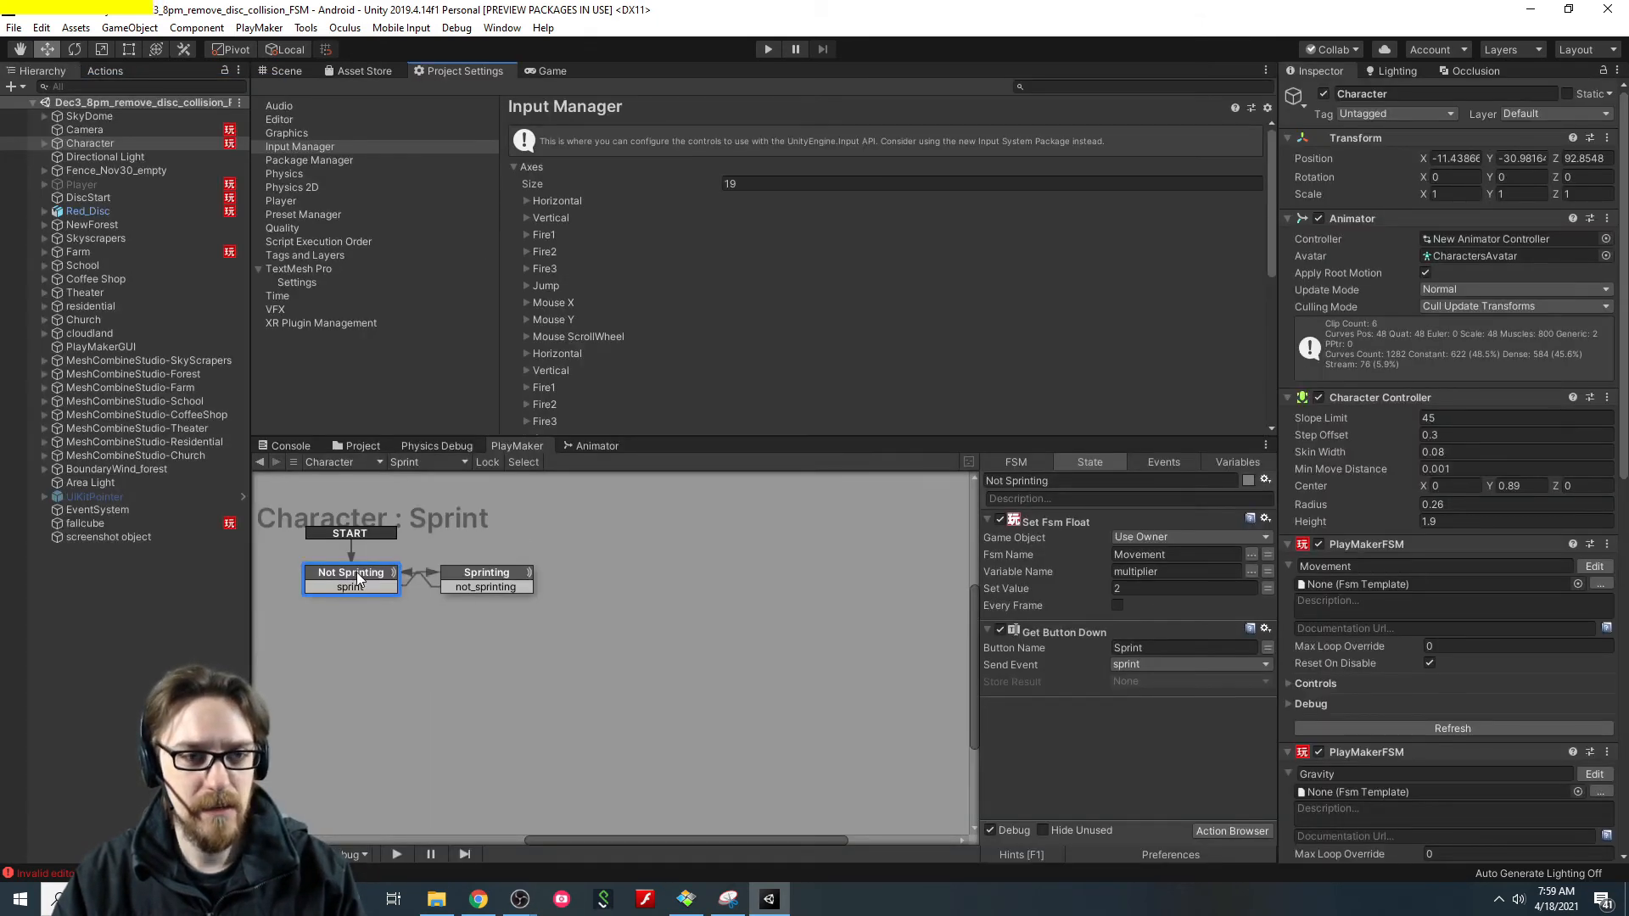
# Check the Sprinting state's actions, run the game to test walking and sprinting with left shift in several directions, and stop it.
pyautogui.click(282, 71)
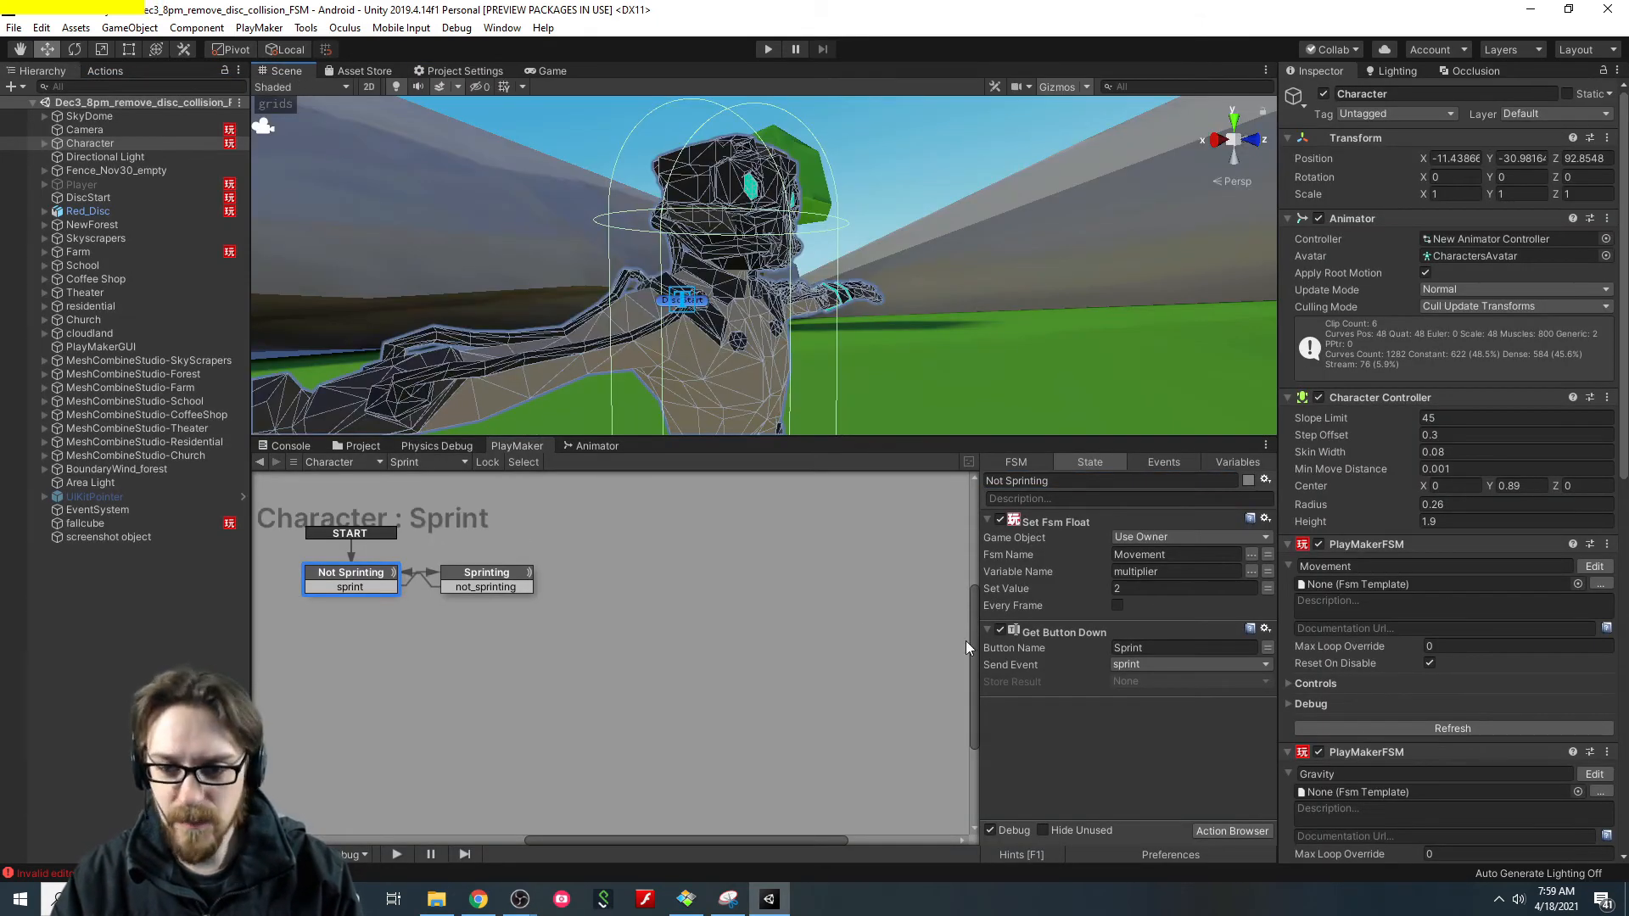
pyautogui.click(497, 587)
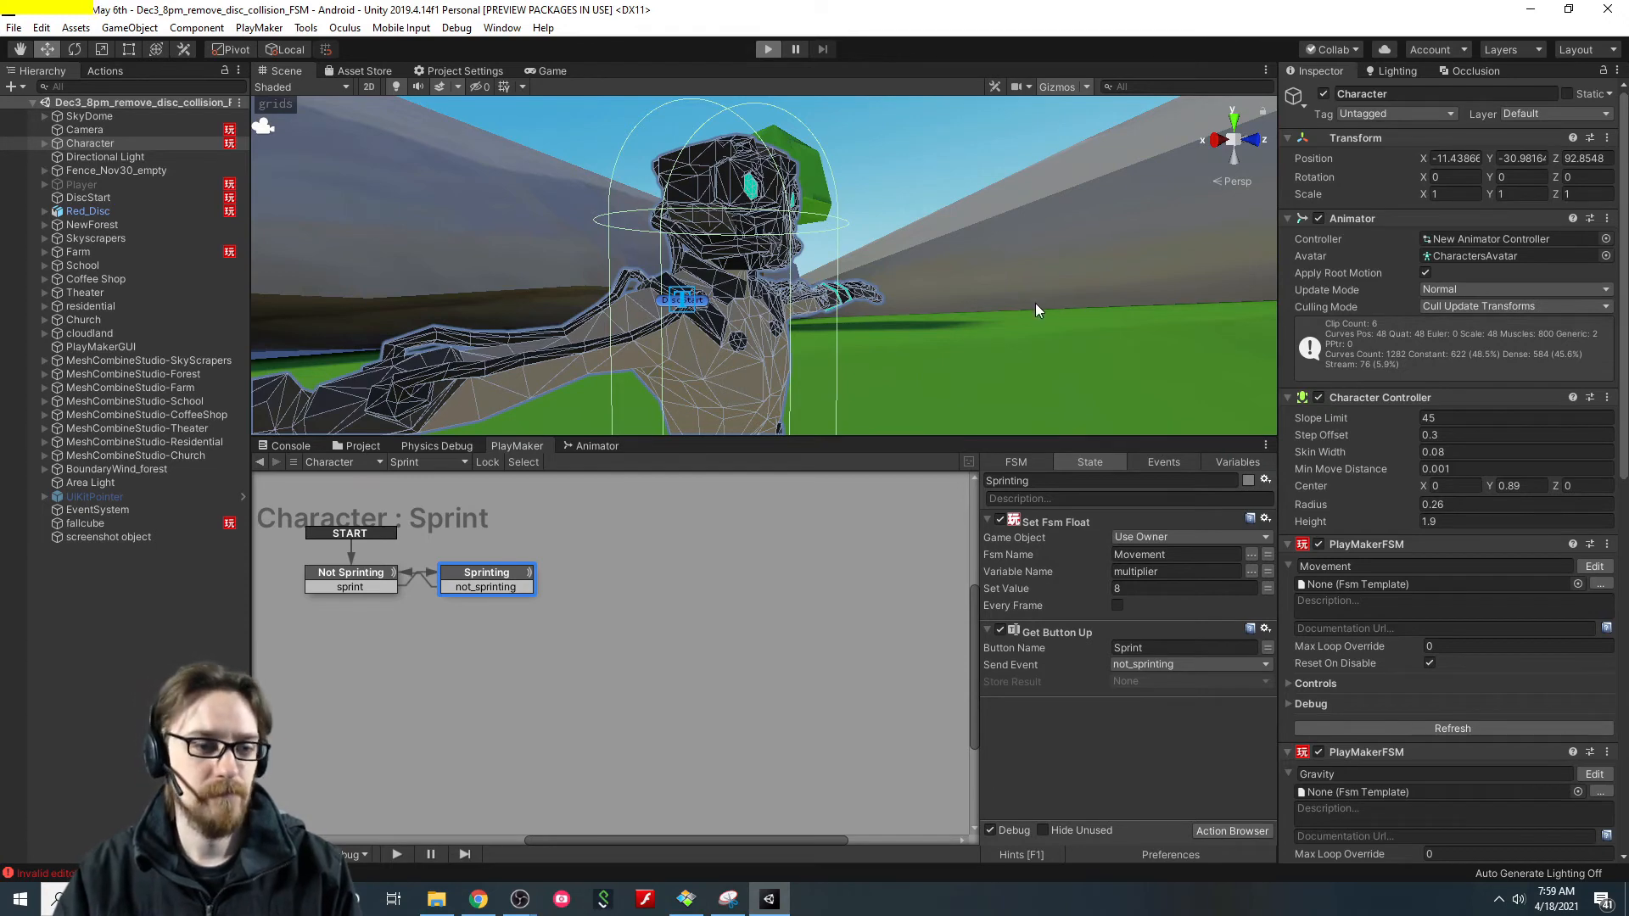
pyautogui.hotkey('ctrl', 'p')
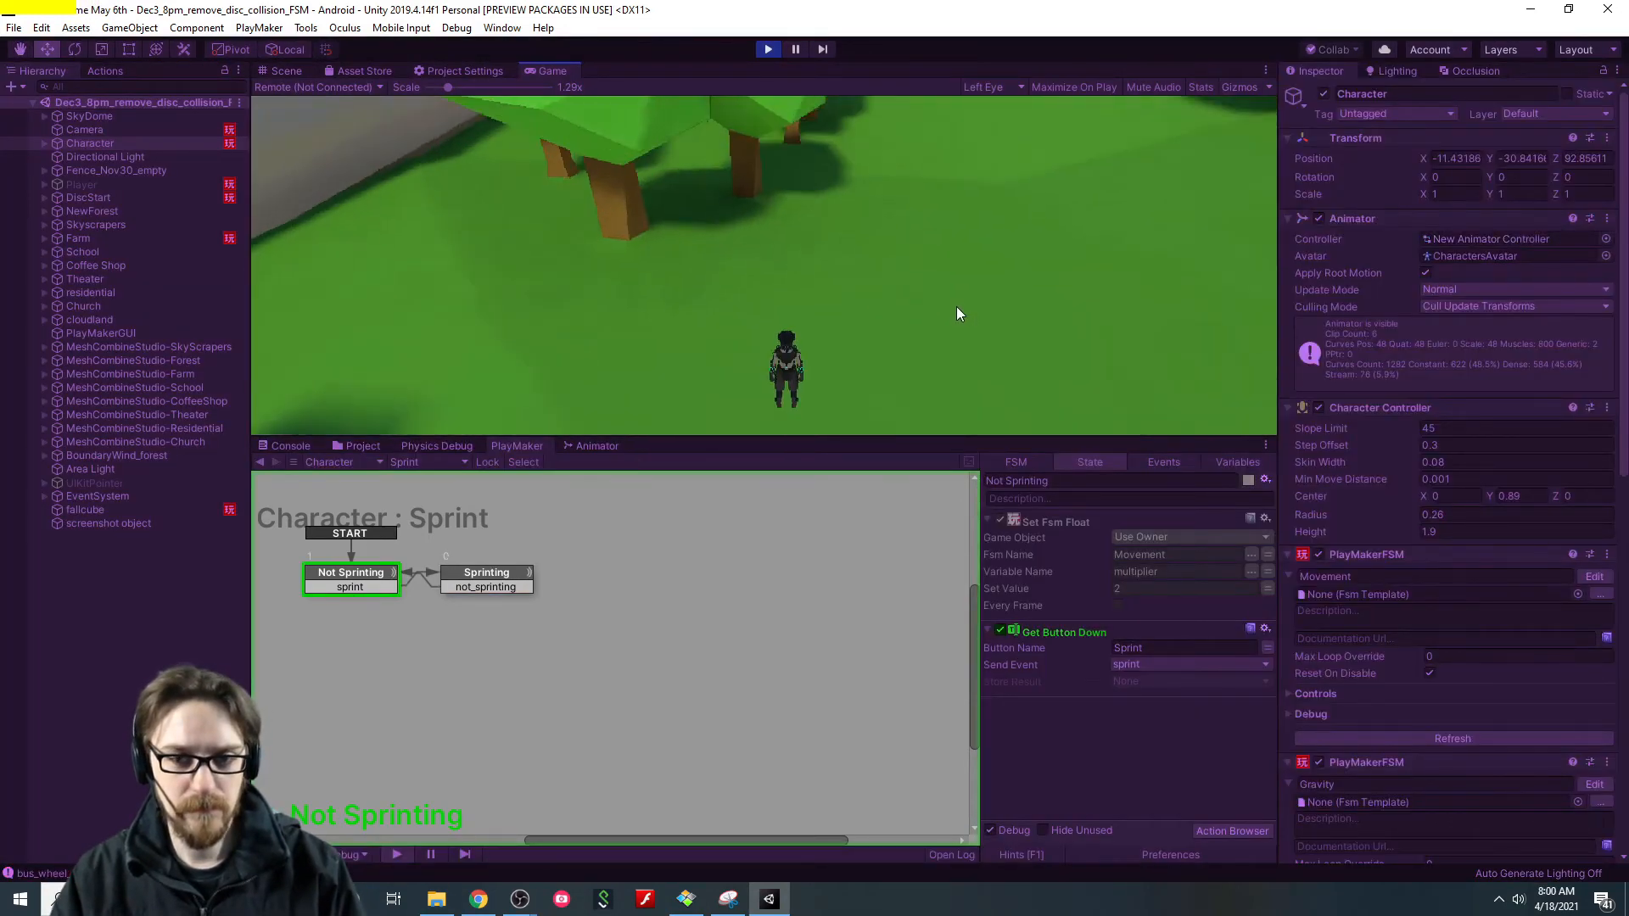
pyautogui.press('shift')
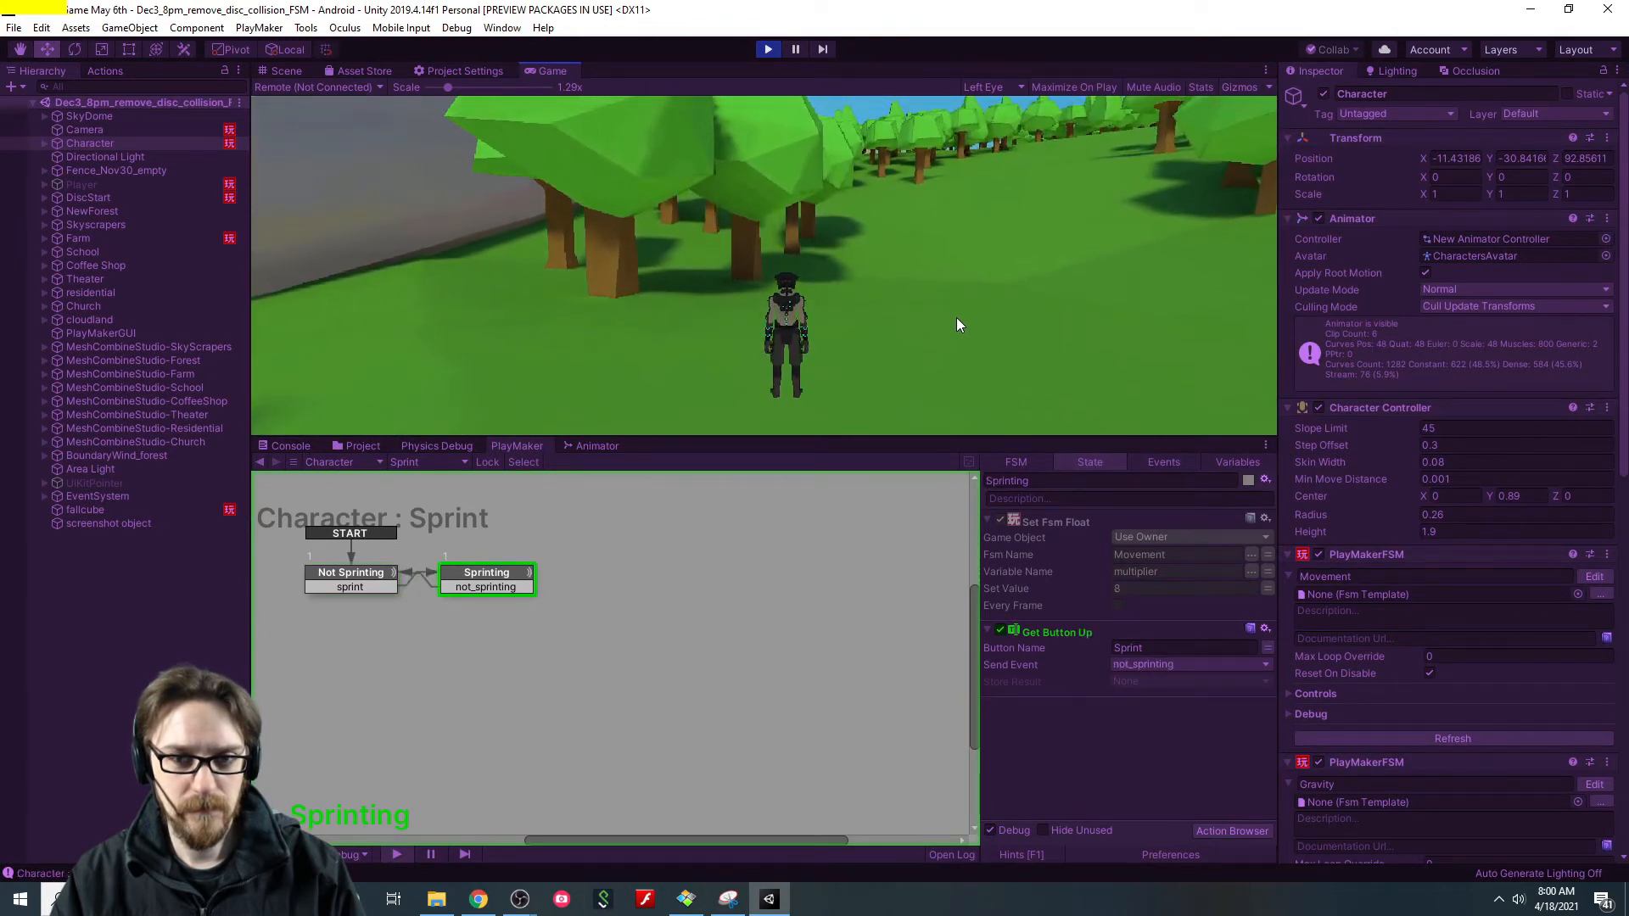
pyautogui.press('w')
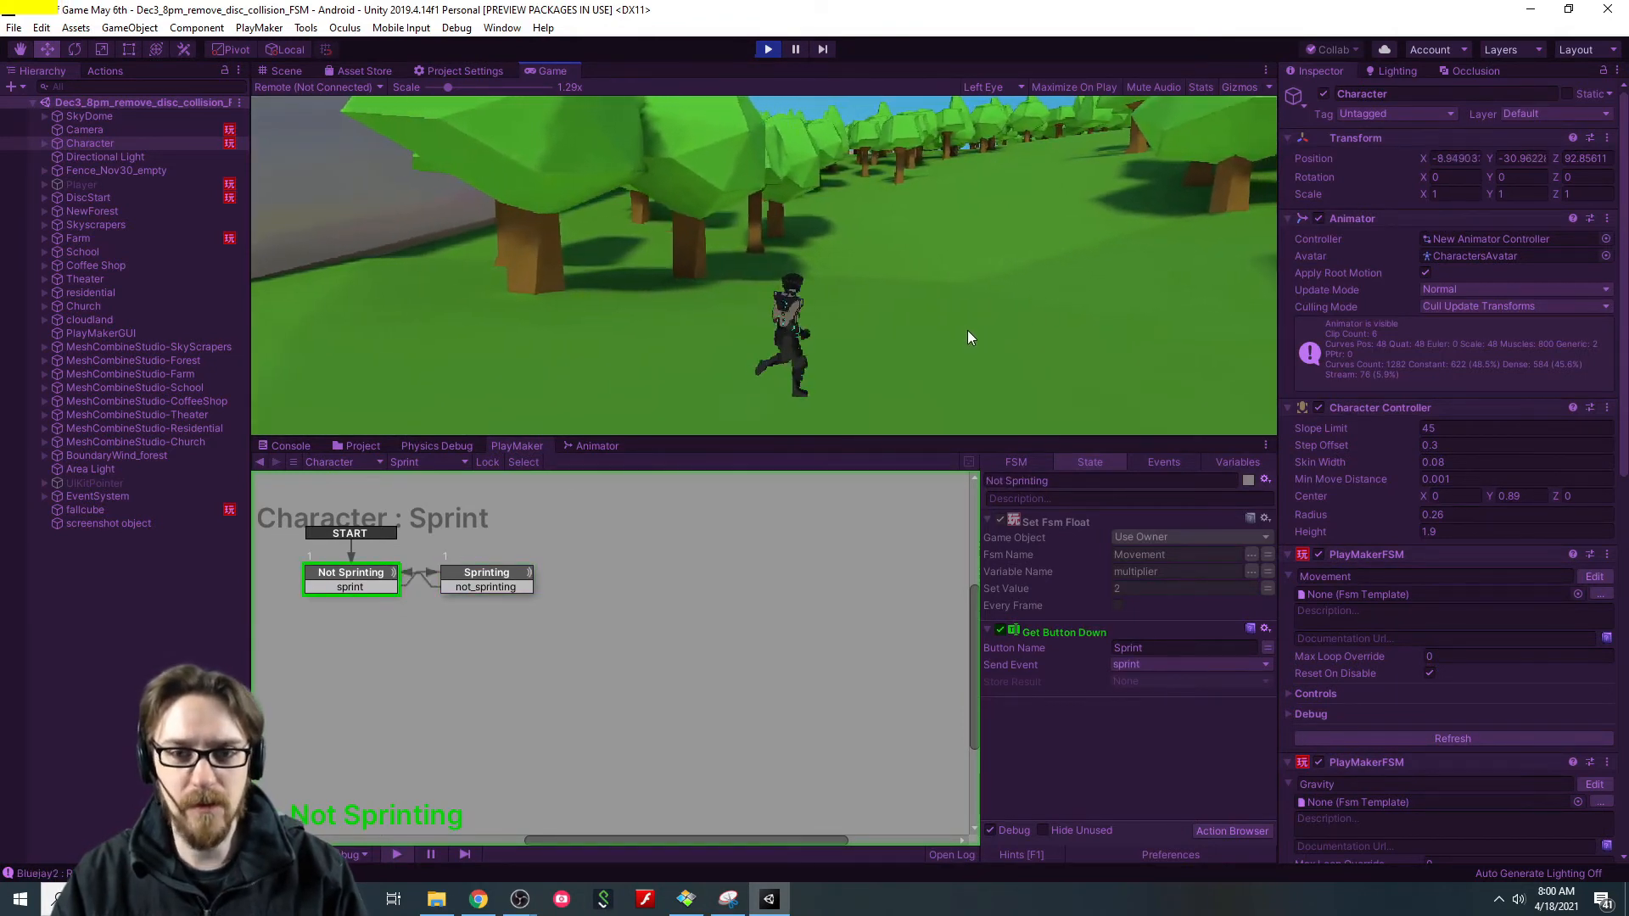
pyautogui.press('shift')
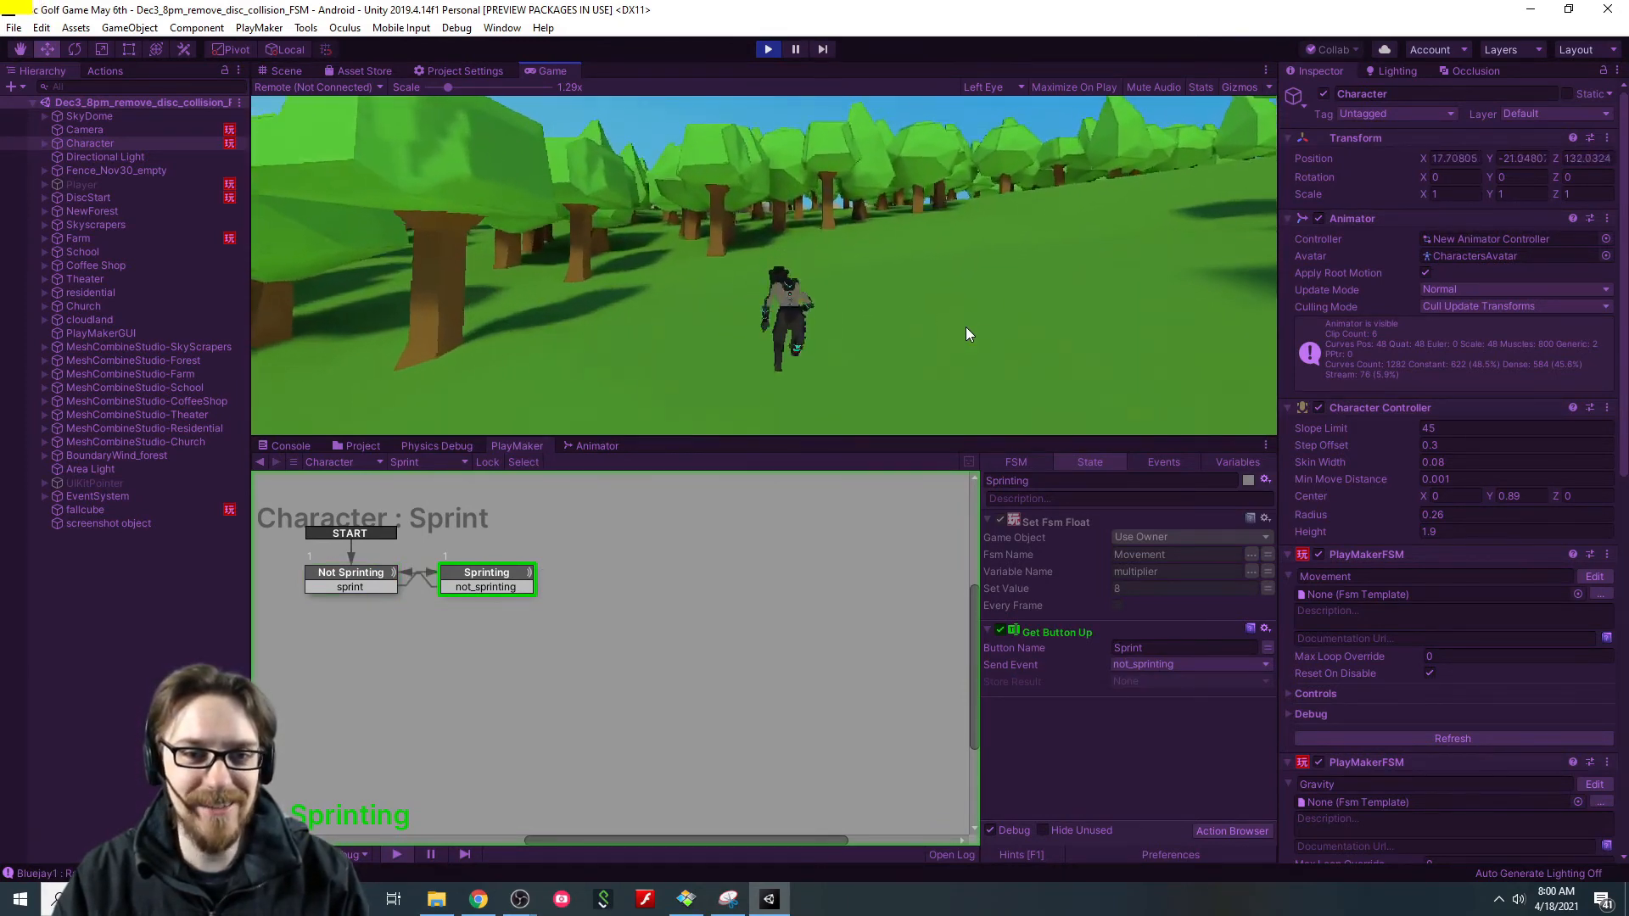
pyautogui.press('d')
pyautogui.press('d')
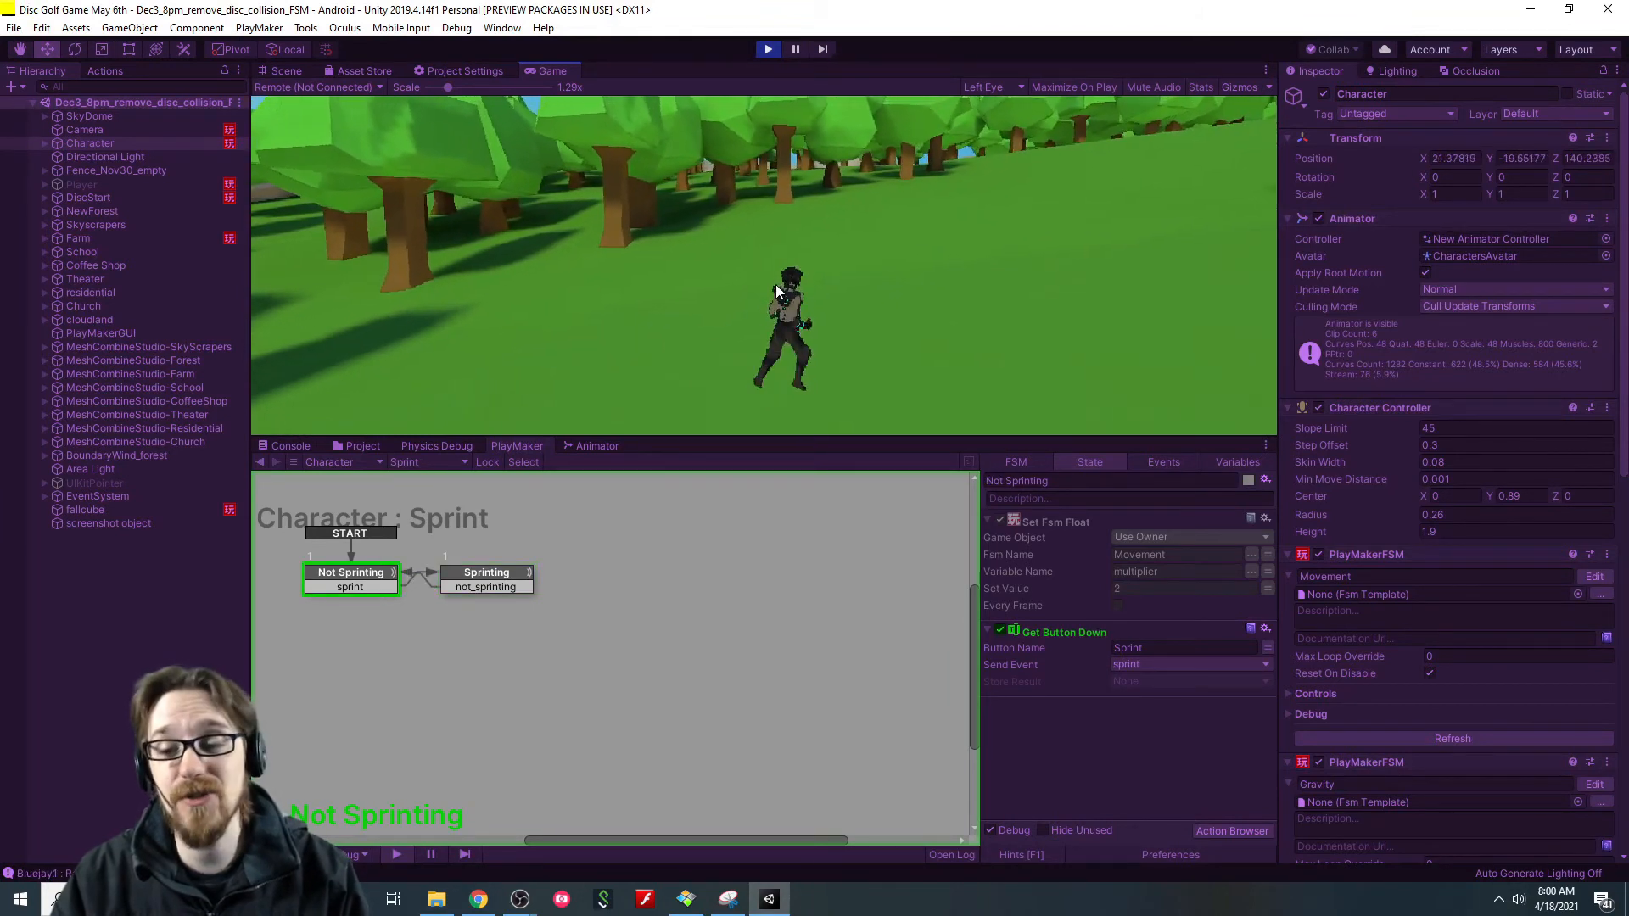
pyautogui.press('s')
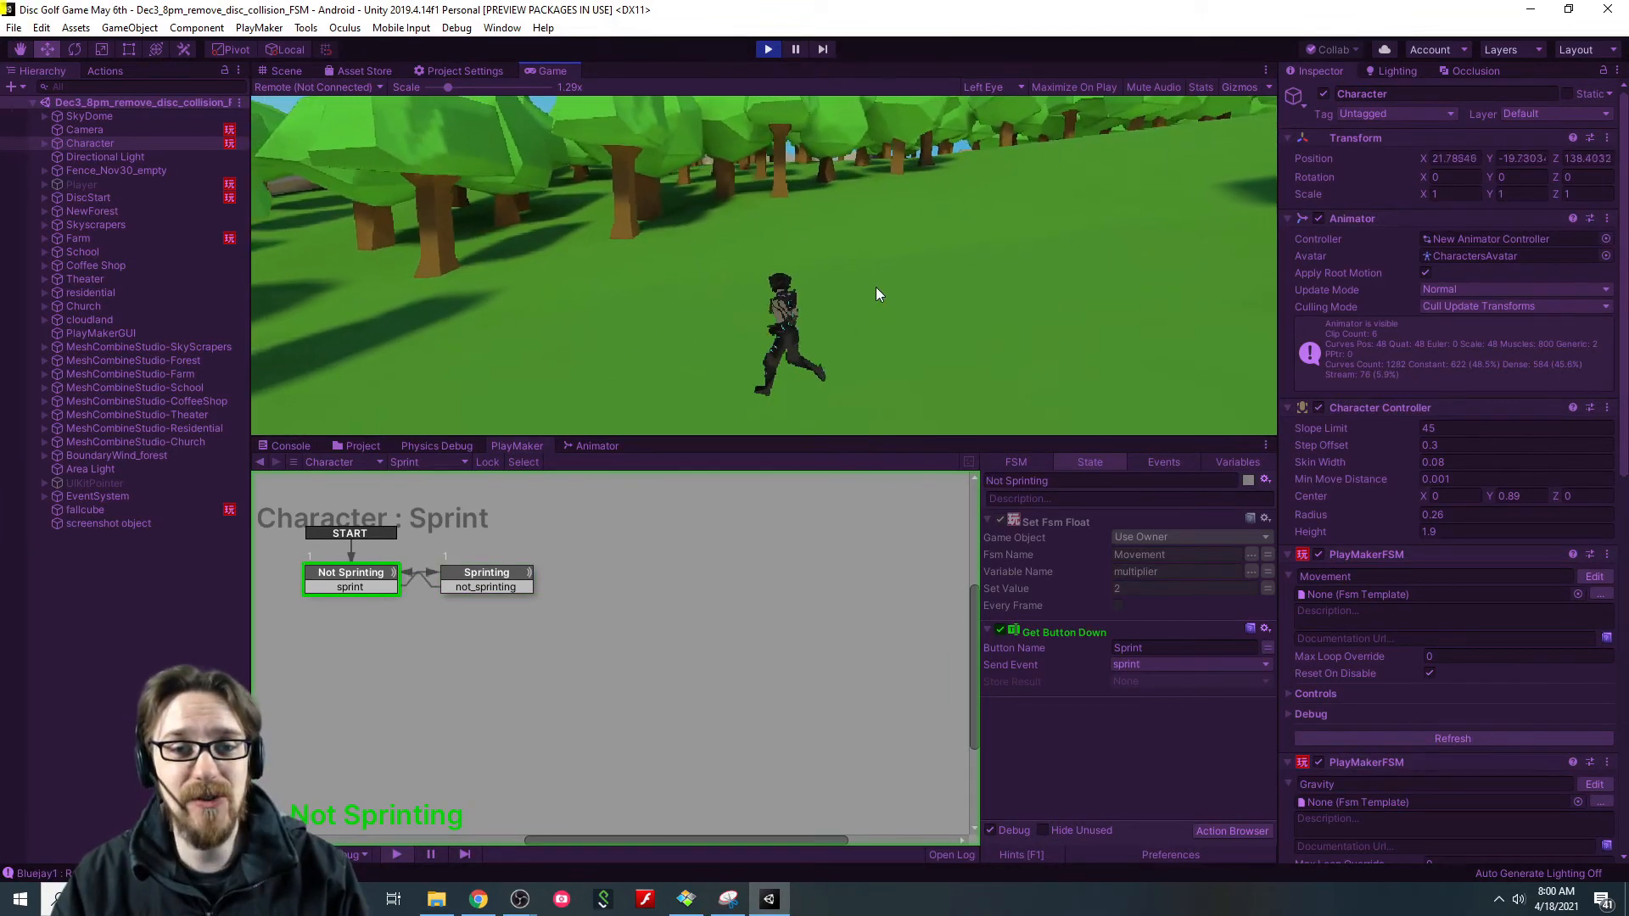
pyautogui.click(768, 49)
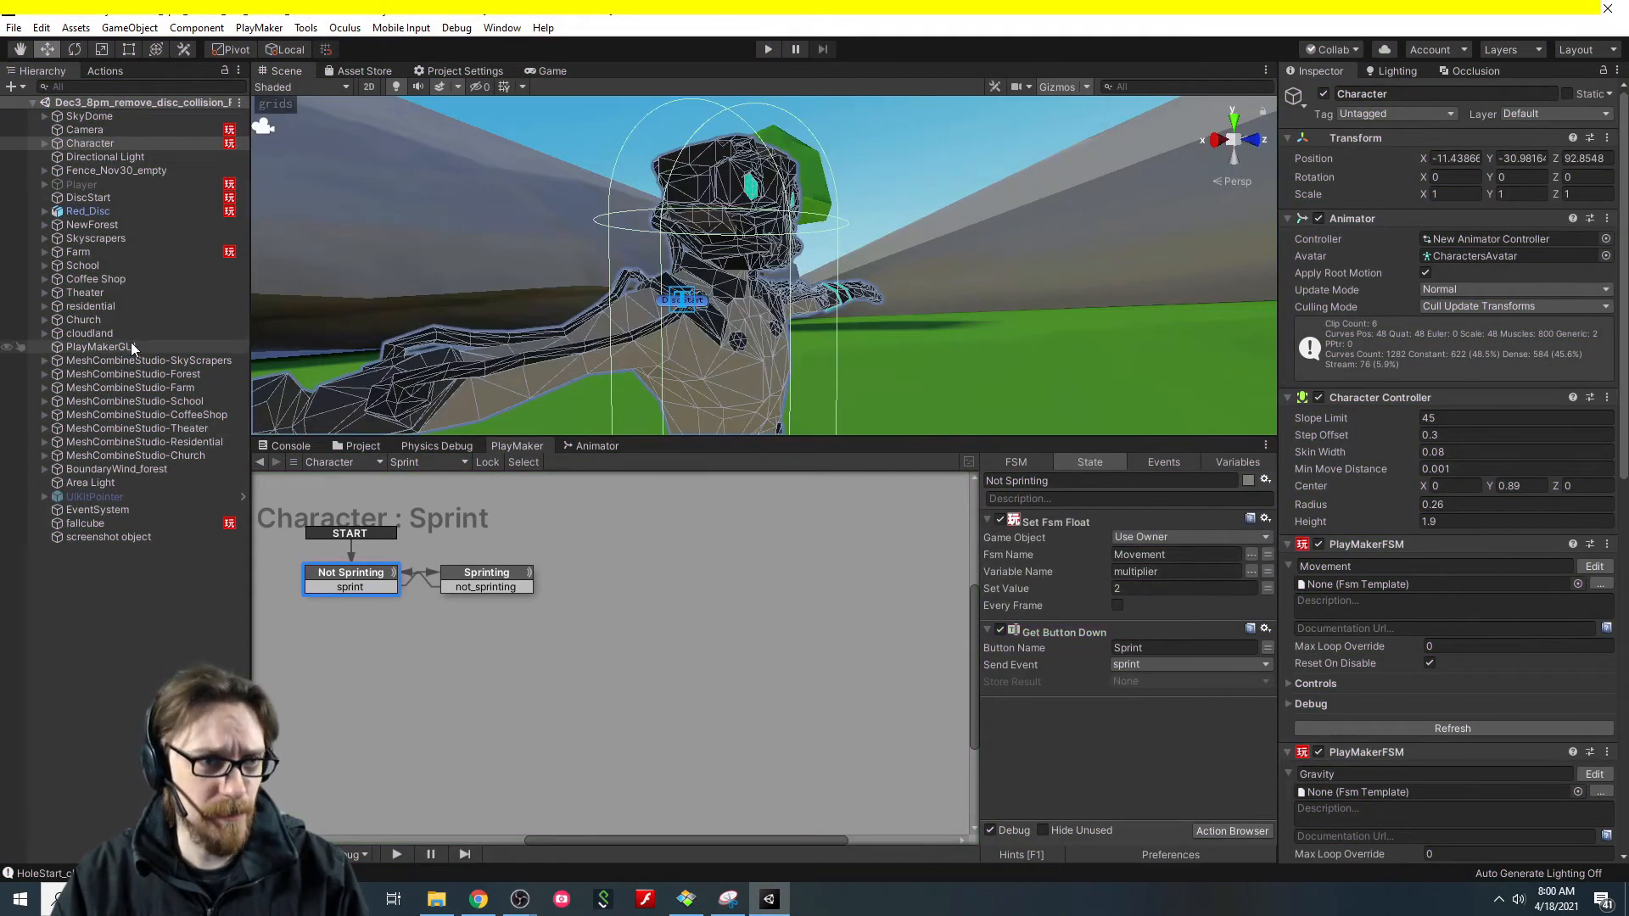
# Look at the Camera's FSM, then open the Character's Mouse Look FSM.
pyautogui.click(85, 130)
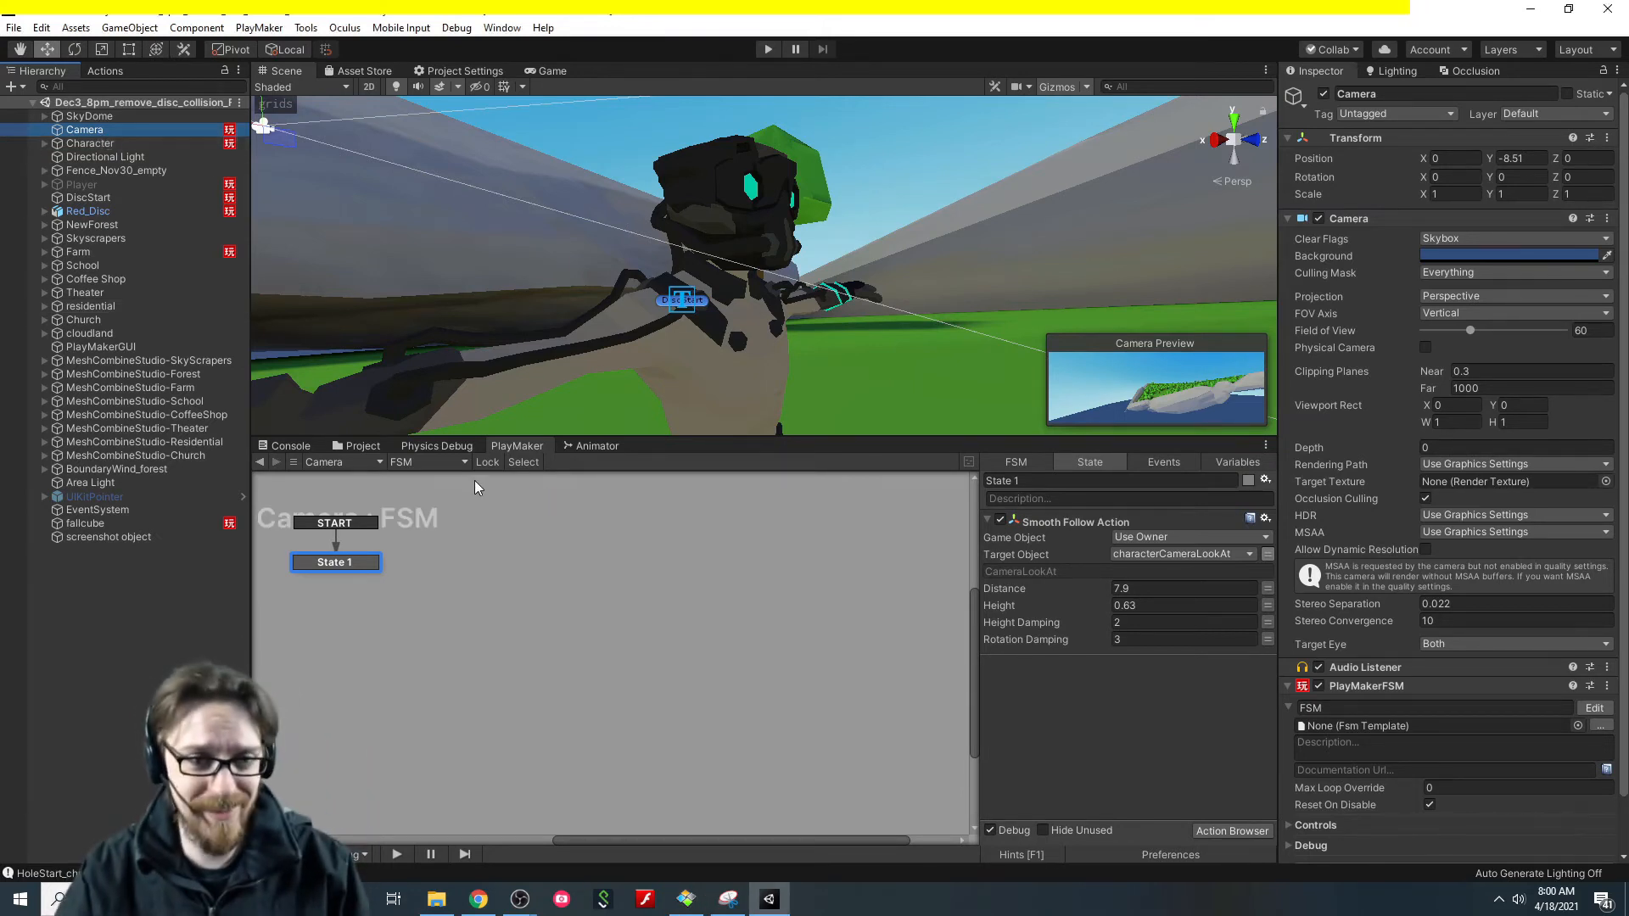
pyautogui.click(145, 173)
pyautogui.click(94, 140)
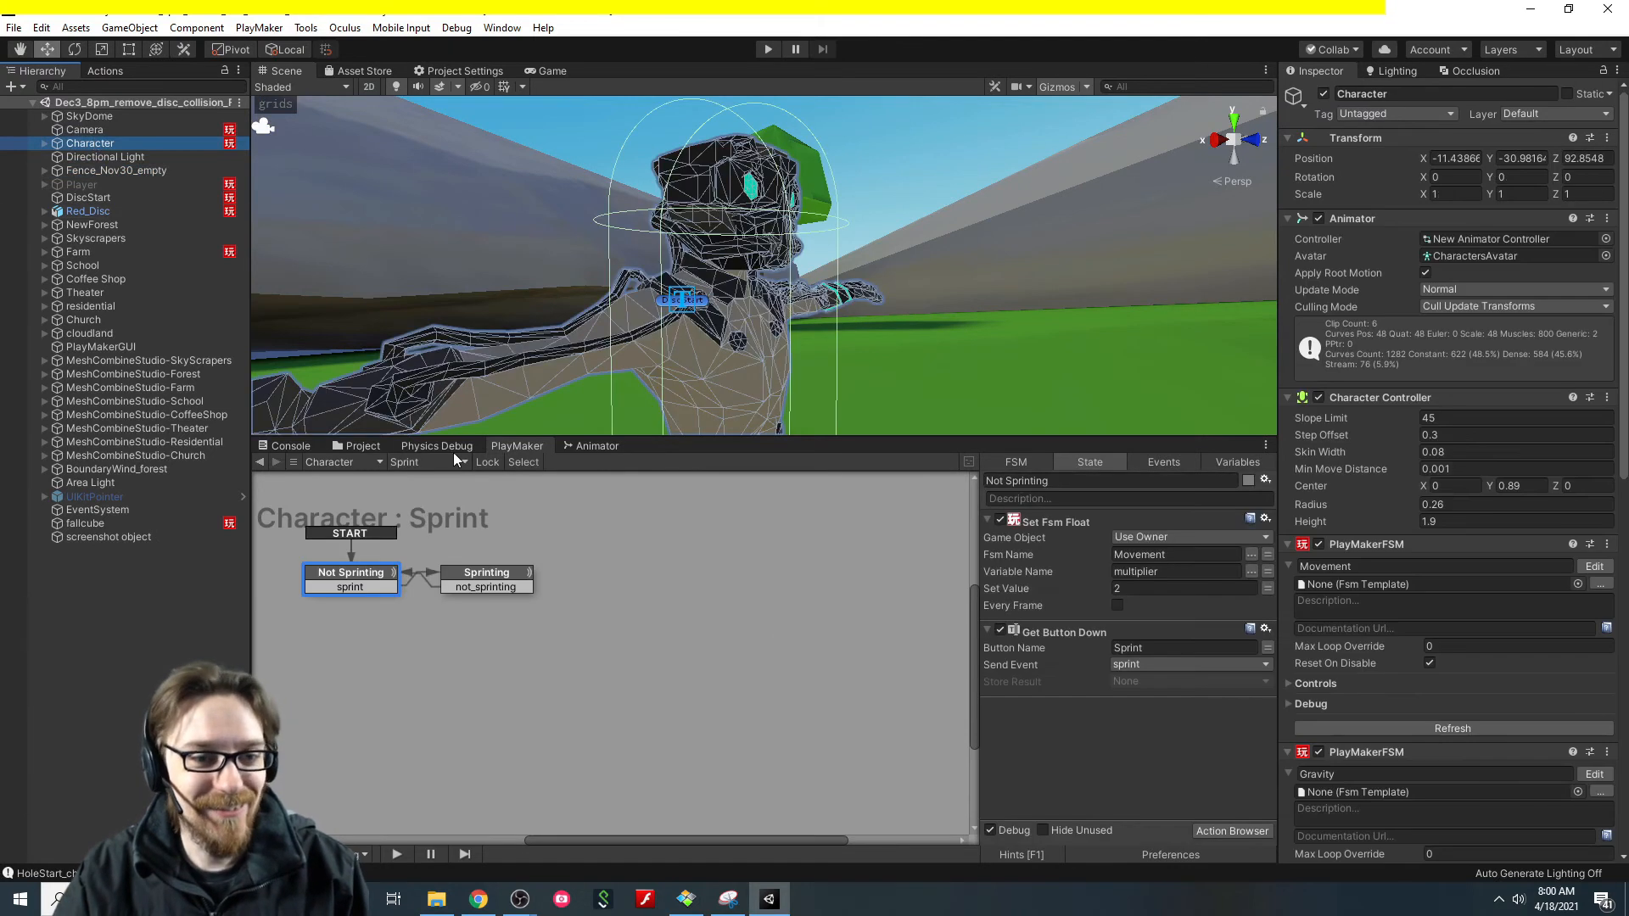
pyautogui.click(455, 462)
pyautogui.click(520, 509)
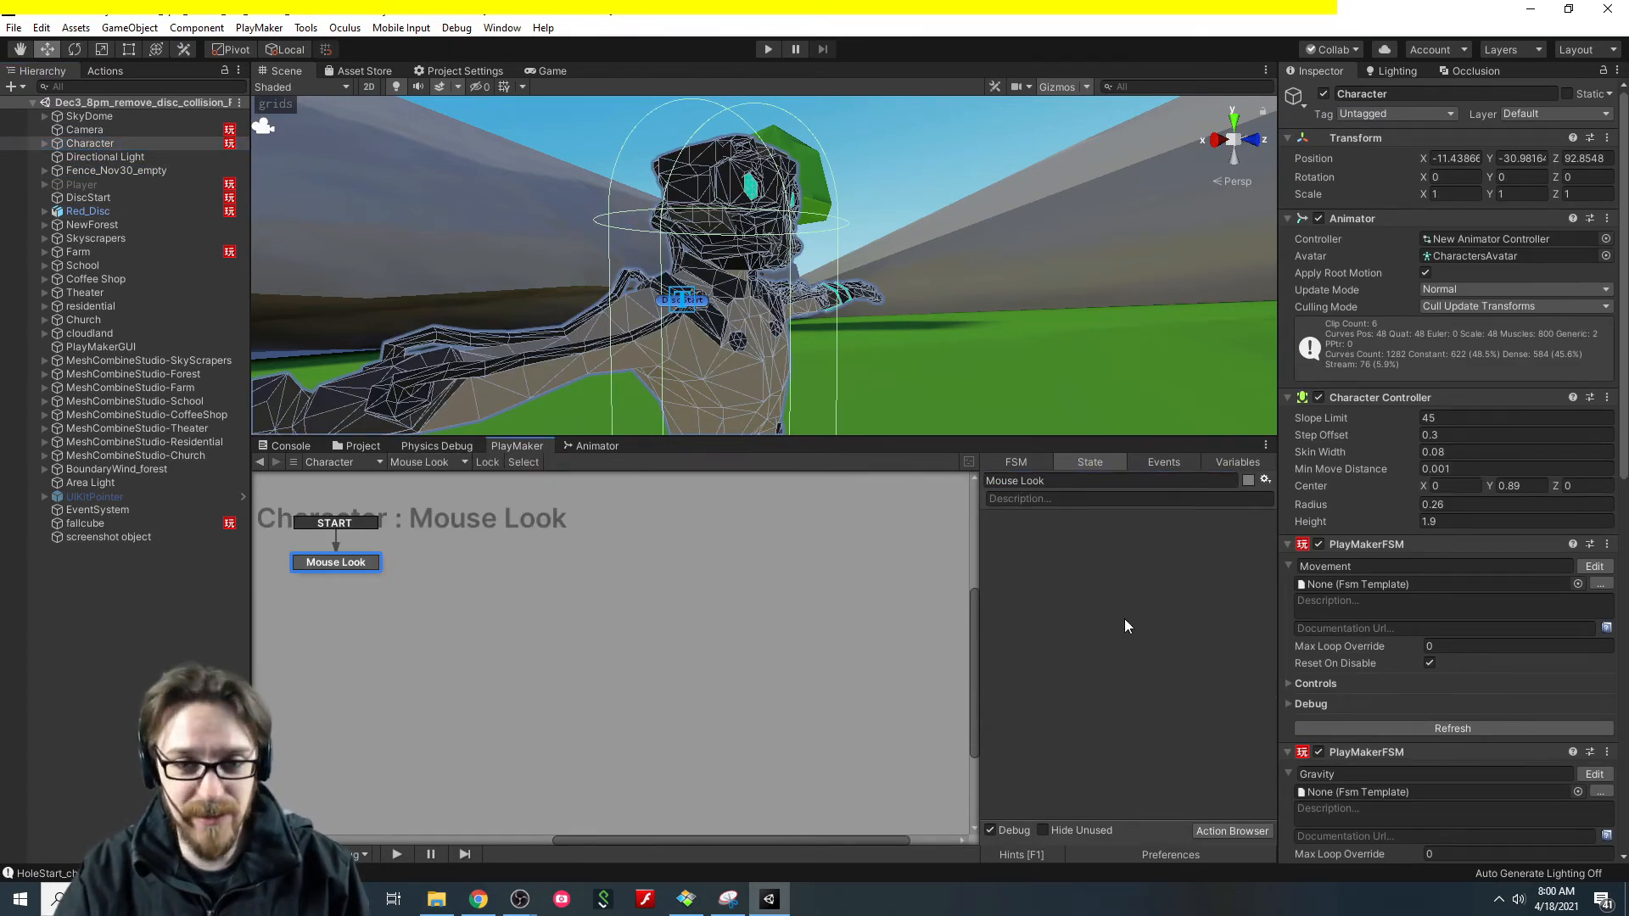
# Find the mouse look actions, add Mouse Look 2 to the Mouse Look state, and return to the scene hierarchy.
pyautogui.press('`')
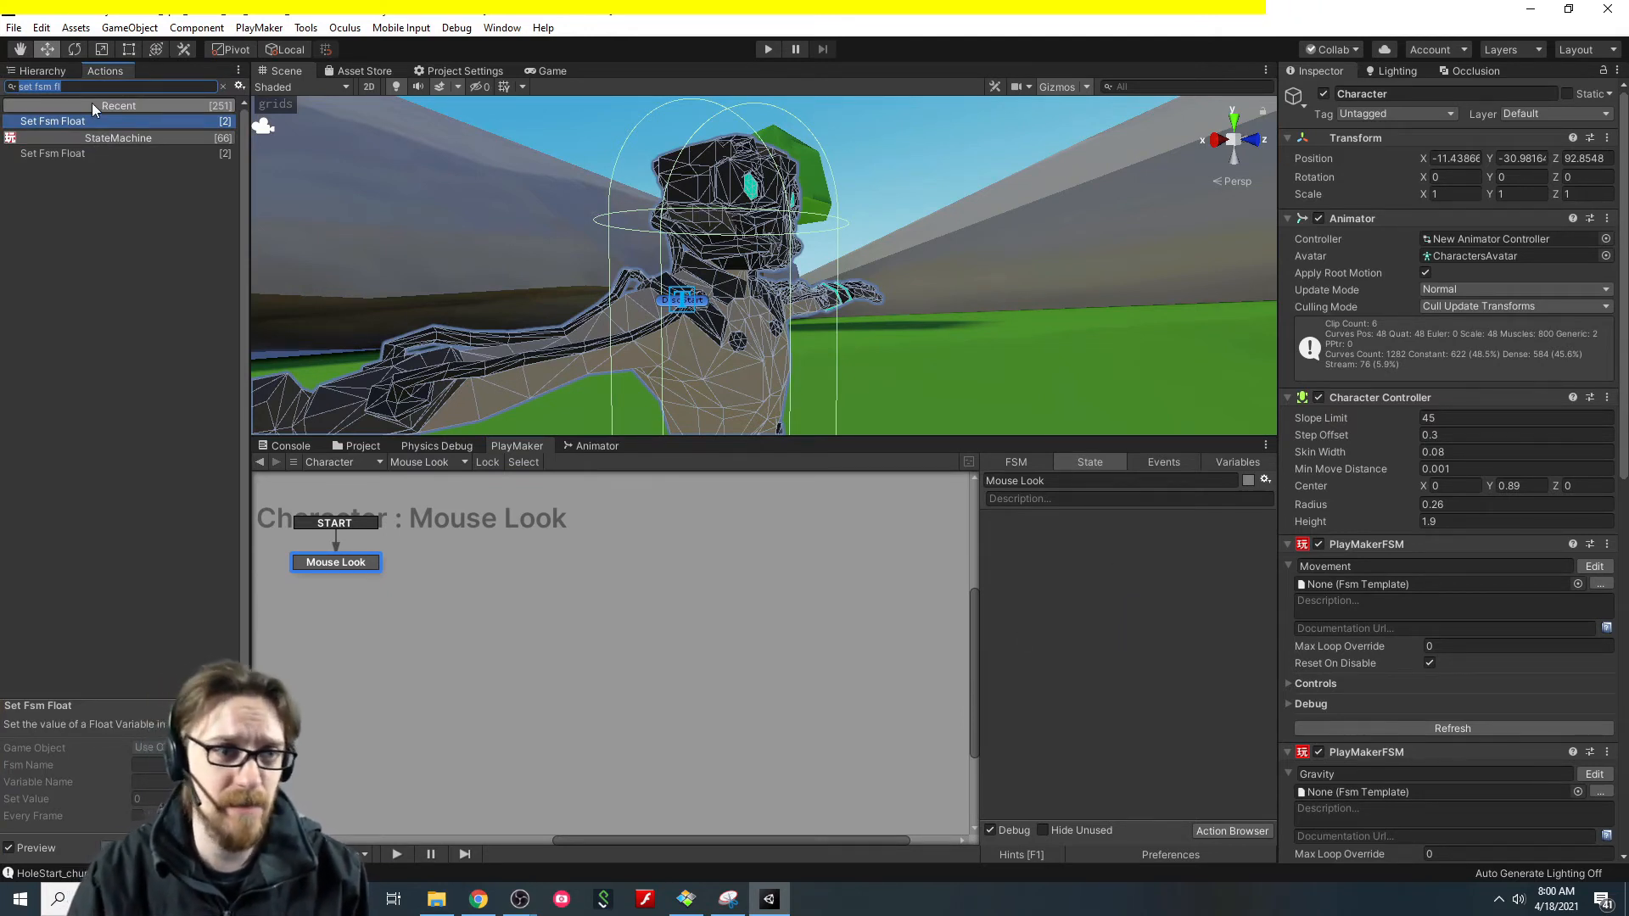
pyautogui.write('mouse')
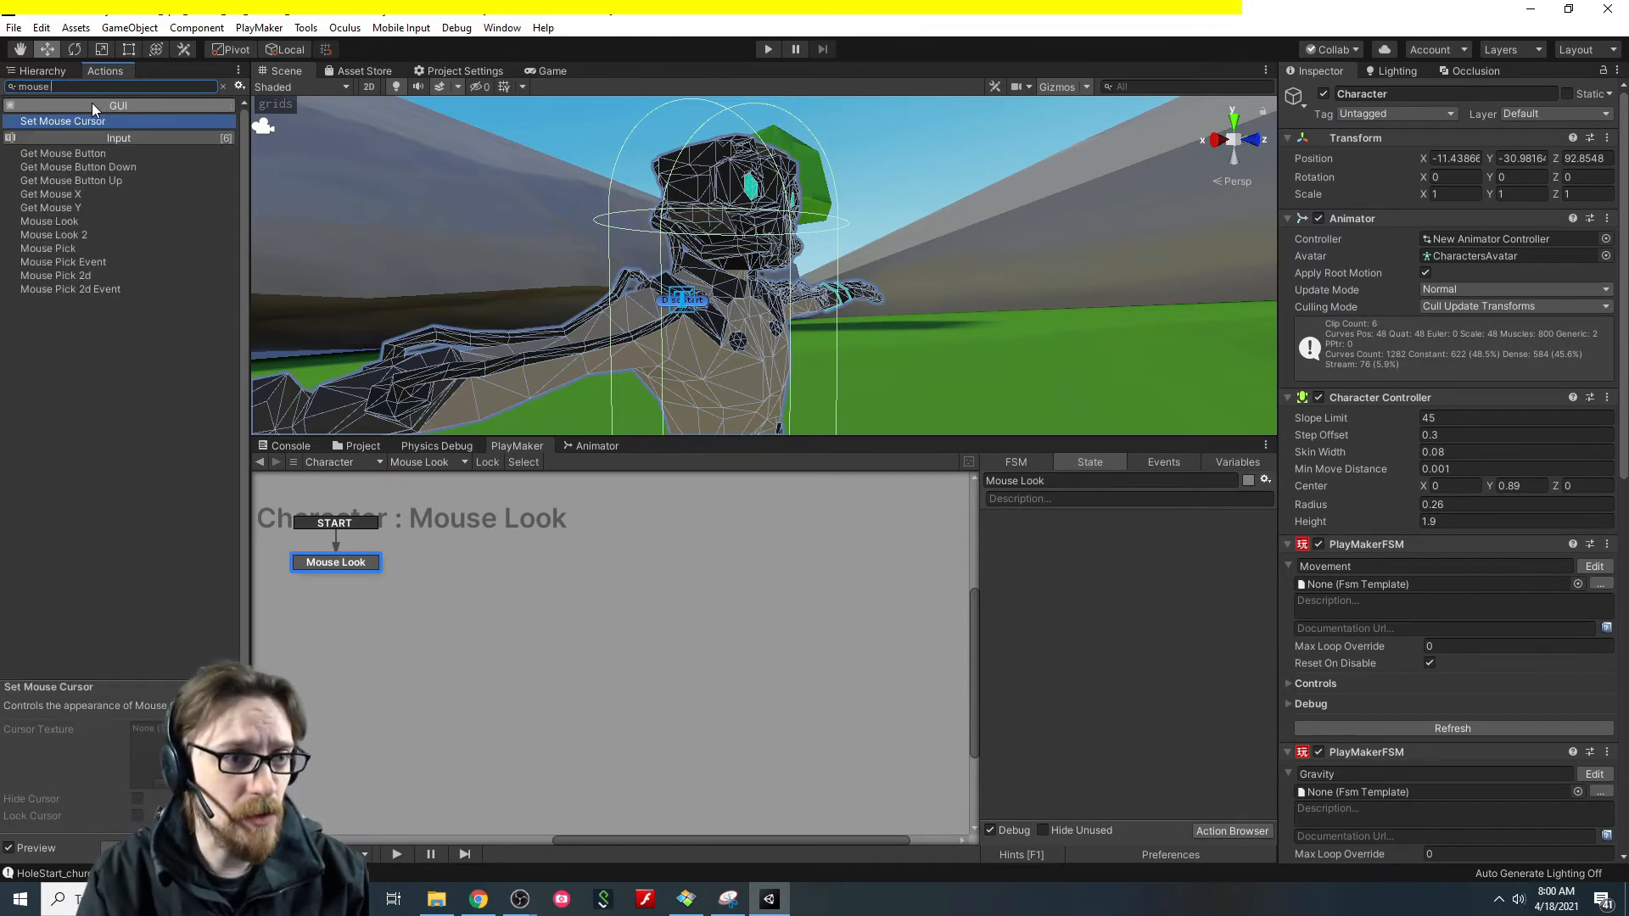
pyautogui.write(' look')
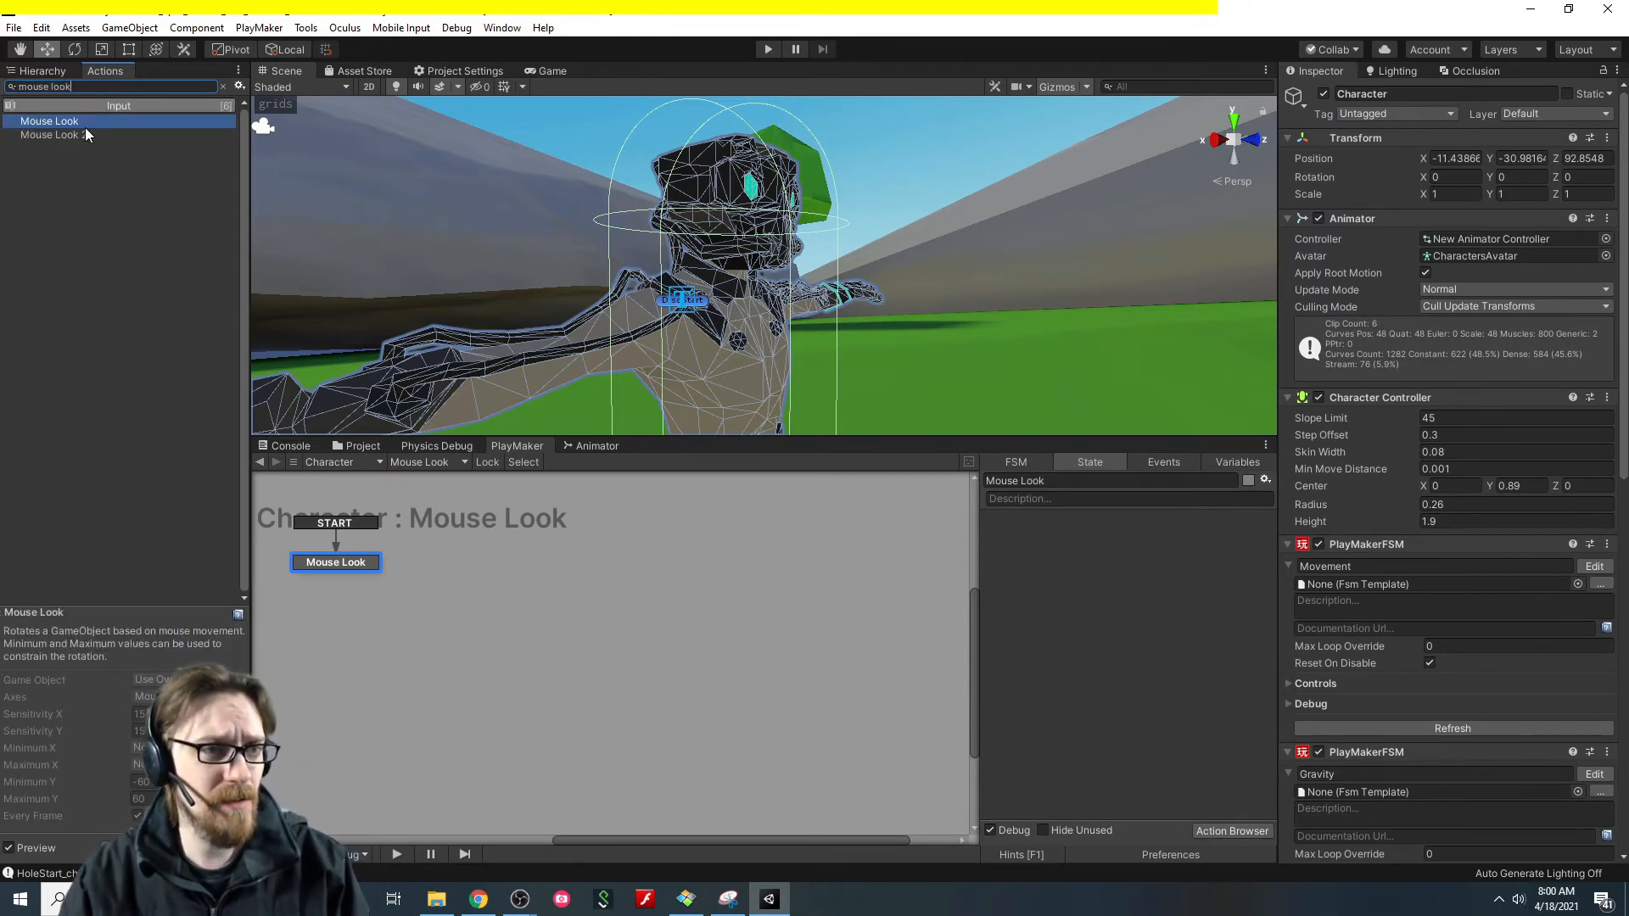
pyautogui.click(85, 135)
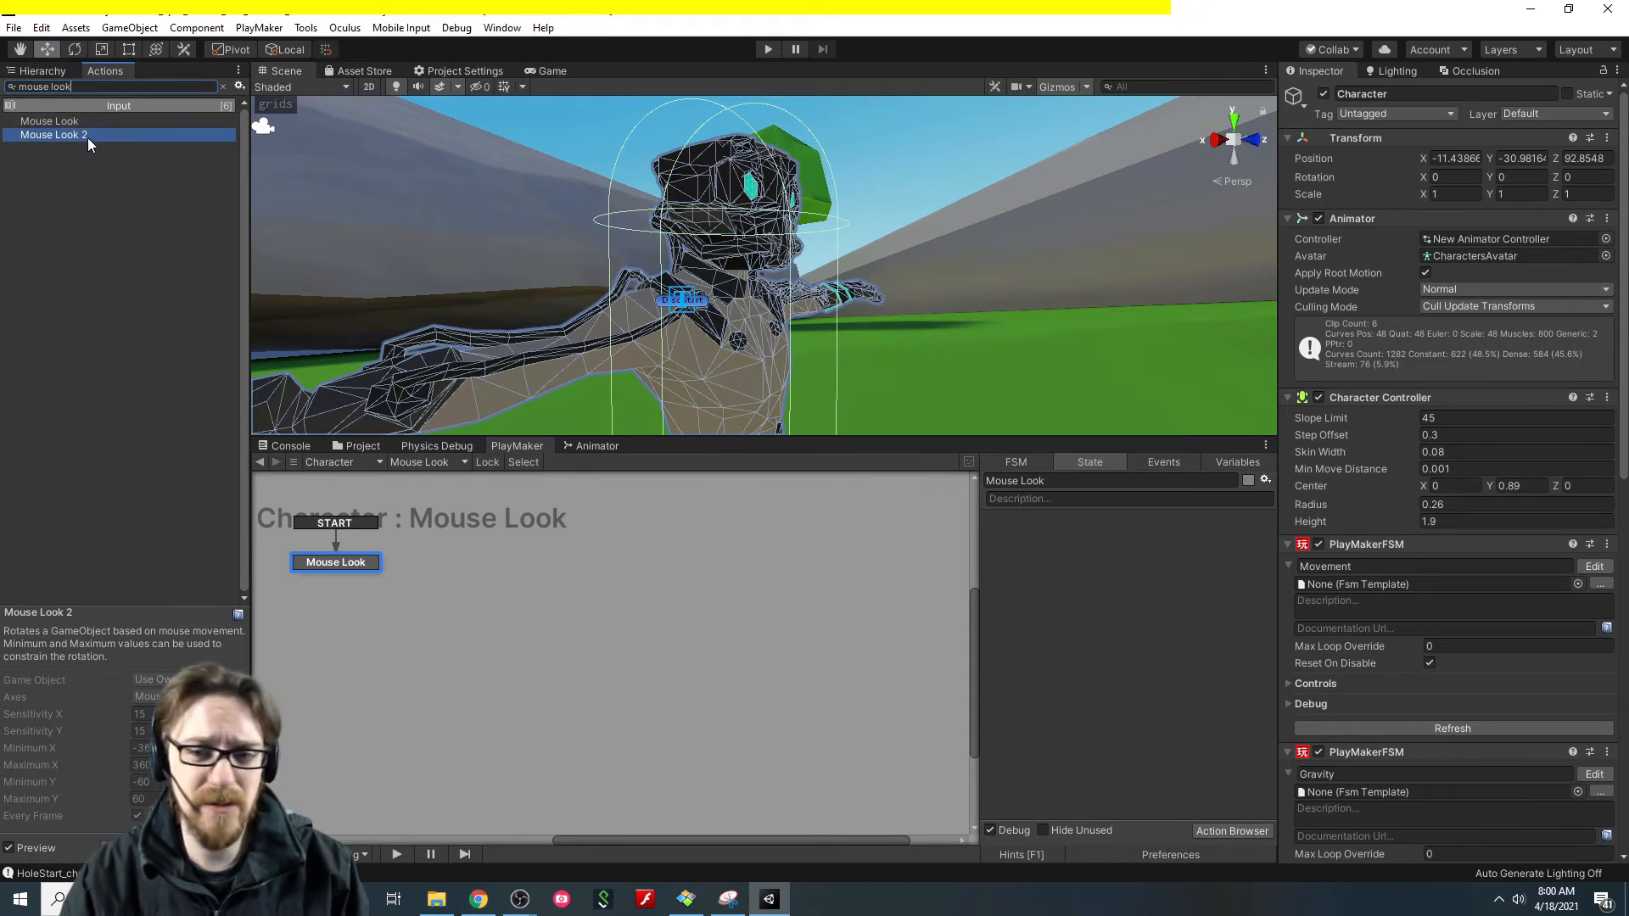
pyautogui.doubleClick(89, 137)
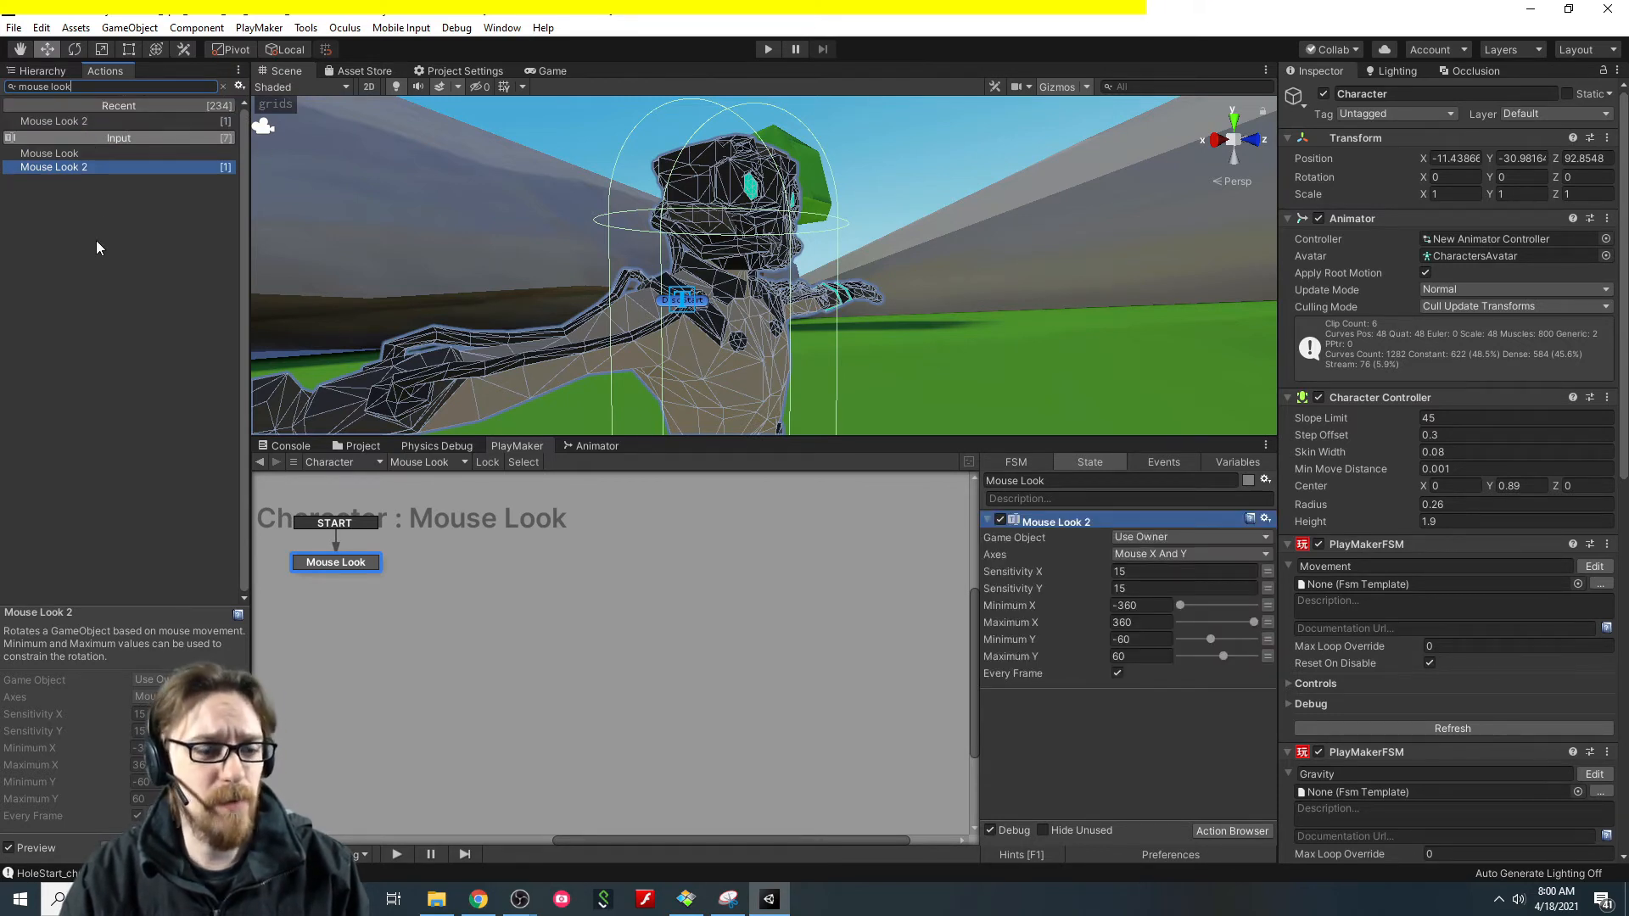
pyautogui.click(83, 155)
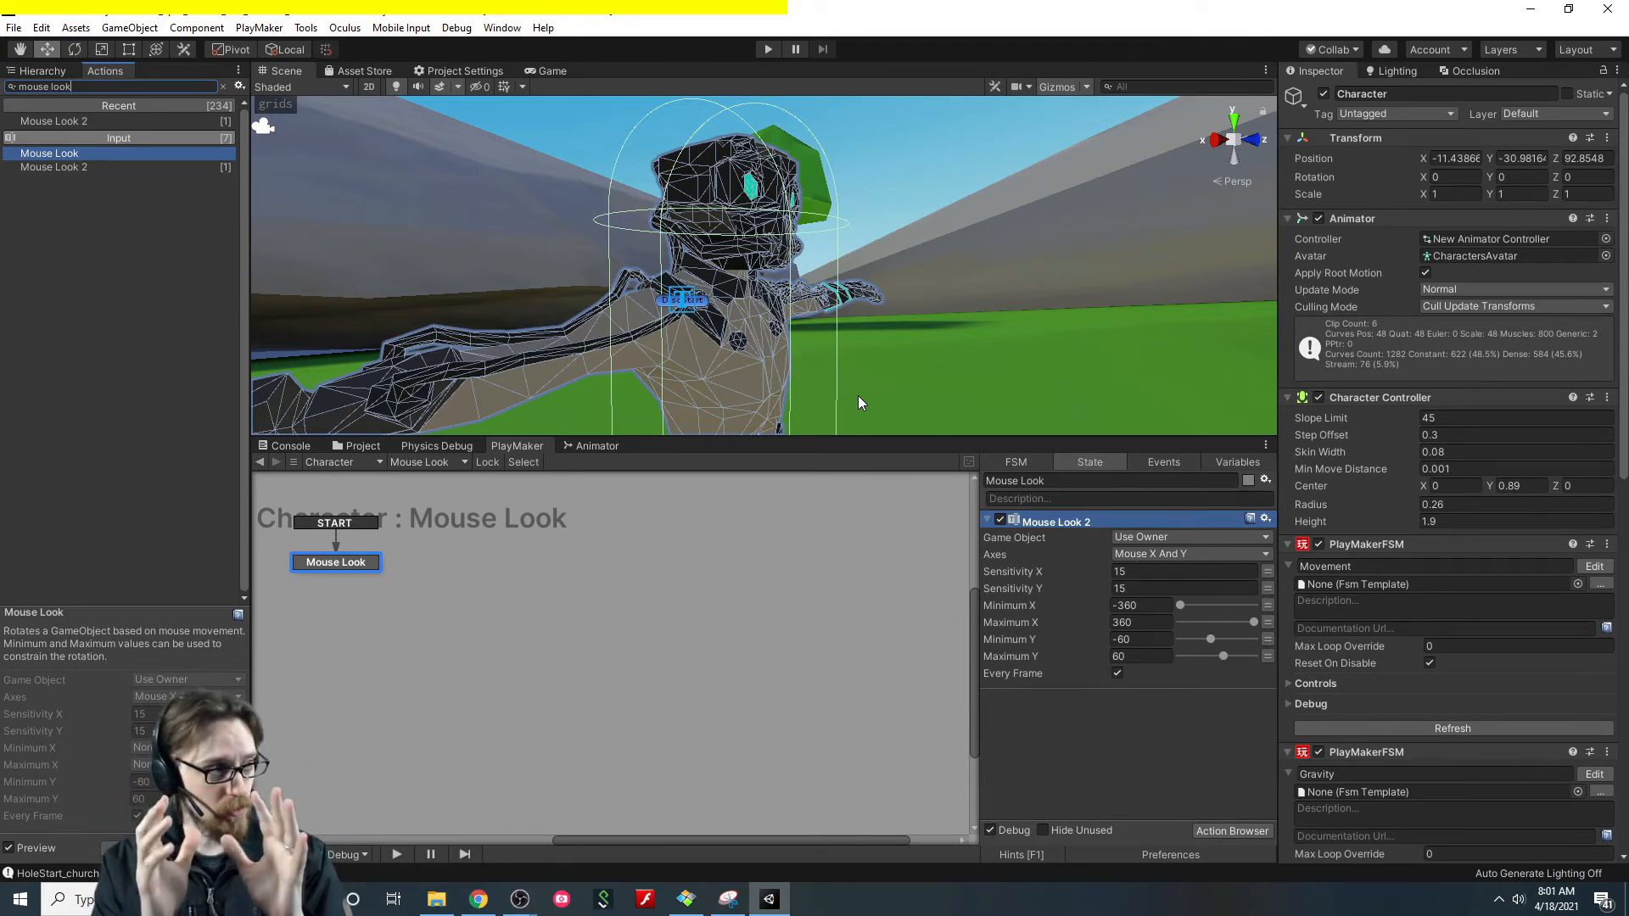
pyautogui.click(43, 71)
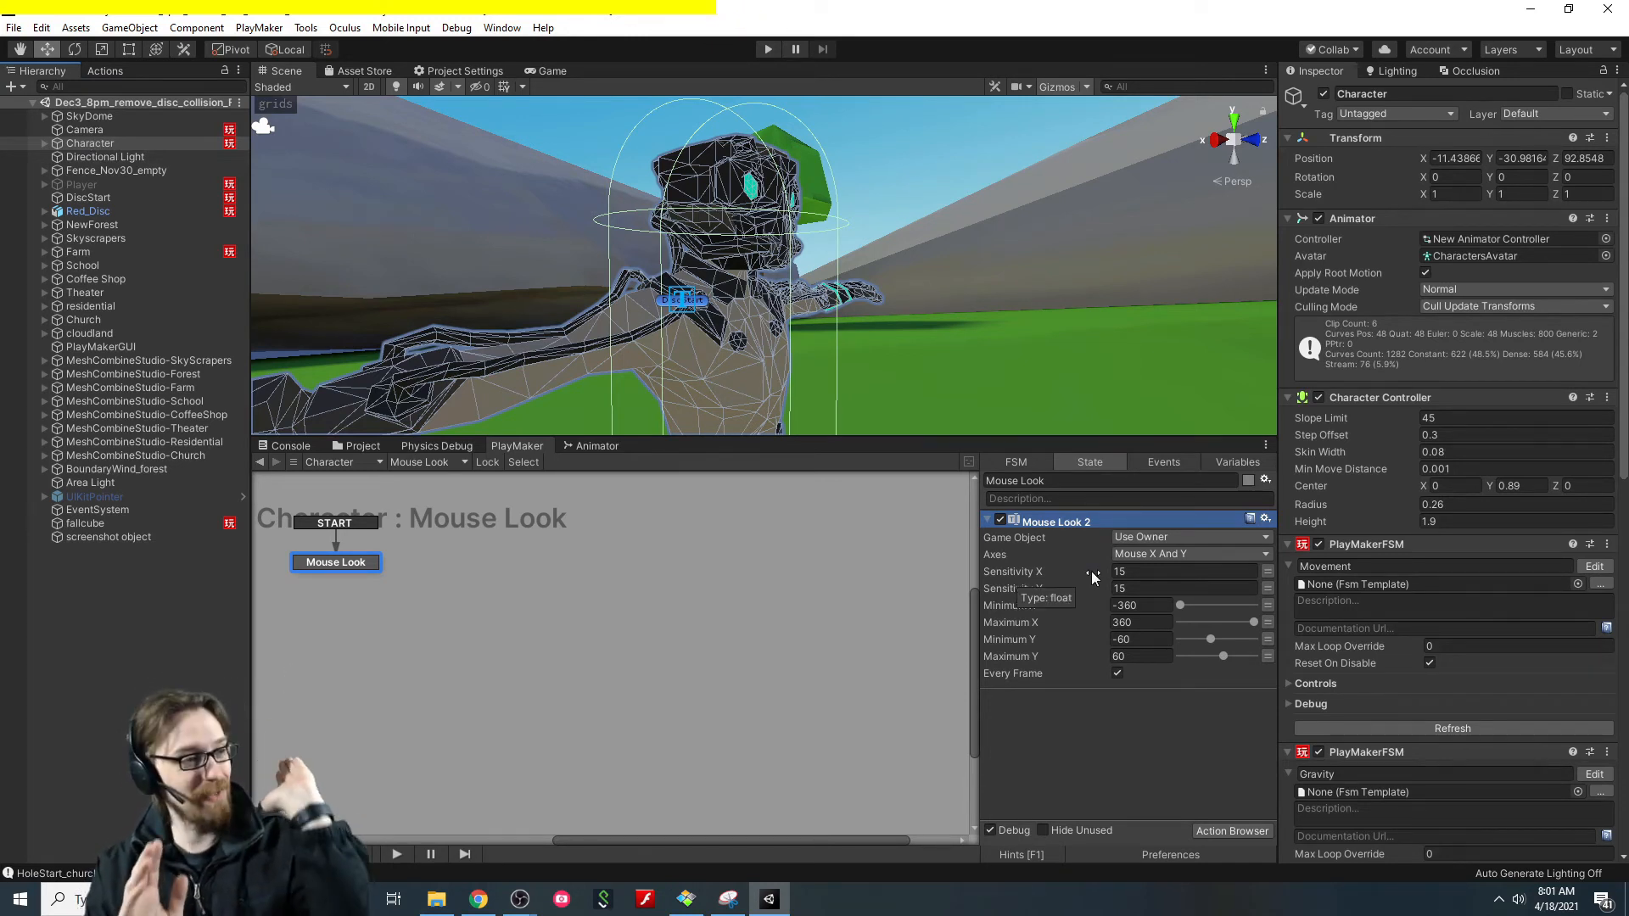
# Set the Mouse Look 2 action's Axes to Mouse X and its Sensitivity X to 1.5.
pyautogui.click(1136, 555)
pyautogui.click(1166, 590)
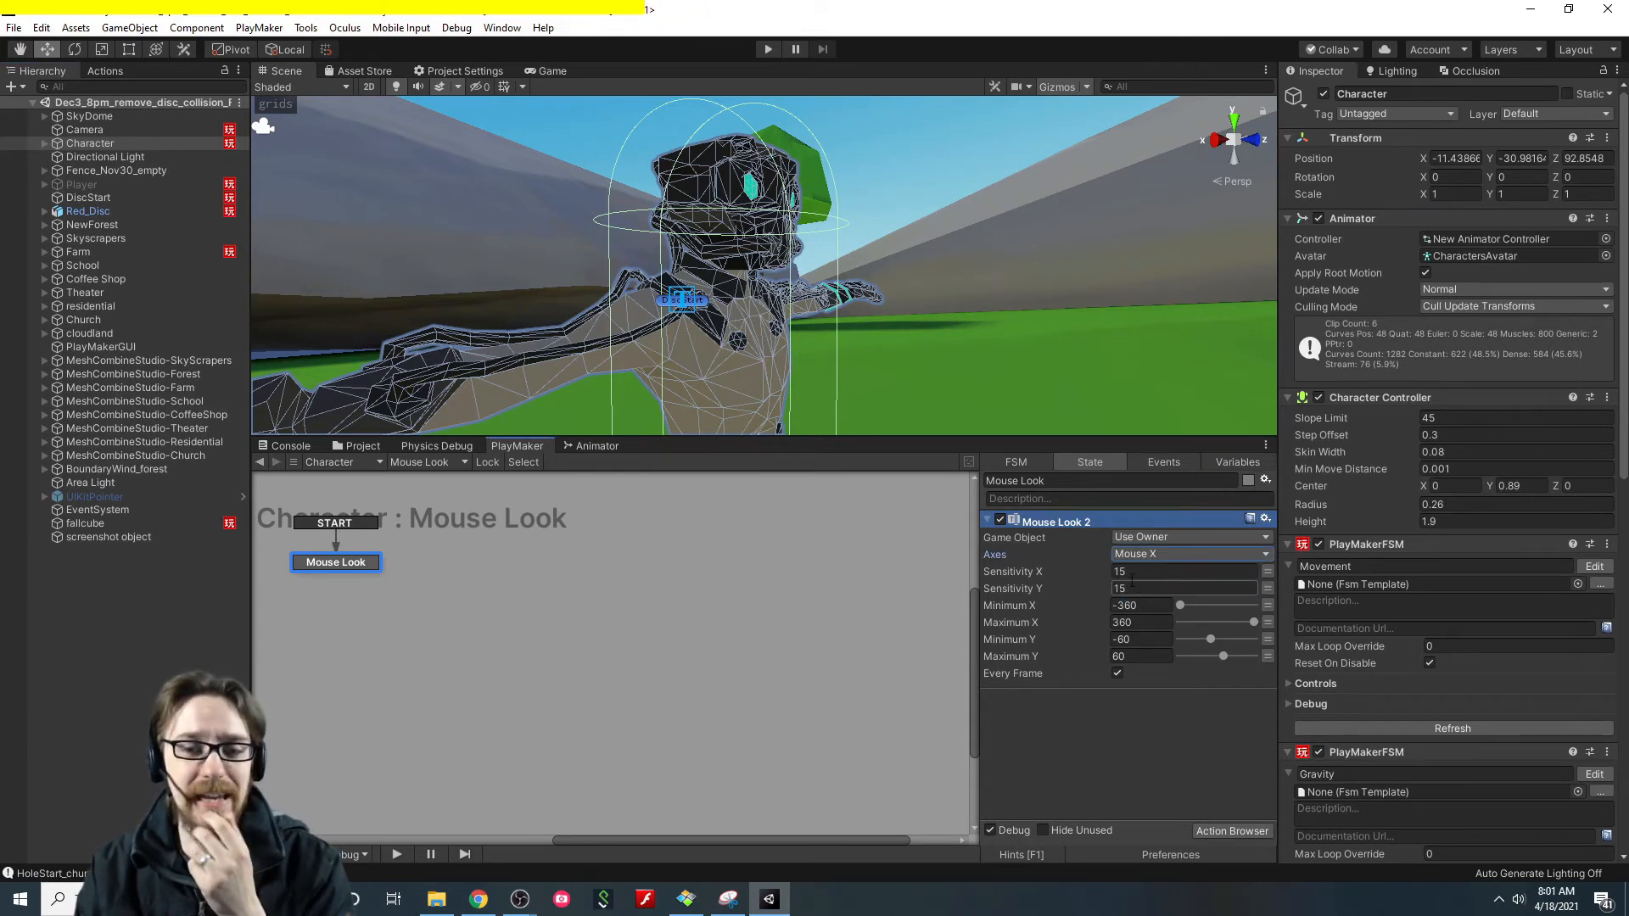
pyautogui.click(1132, 573)
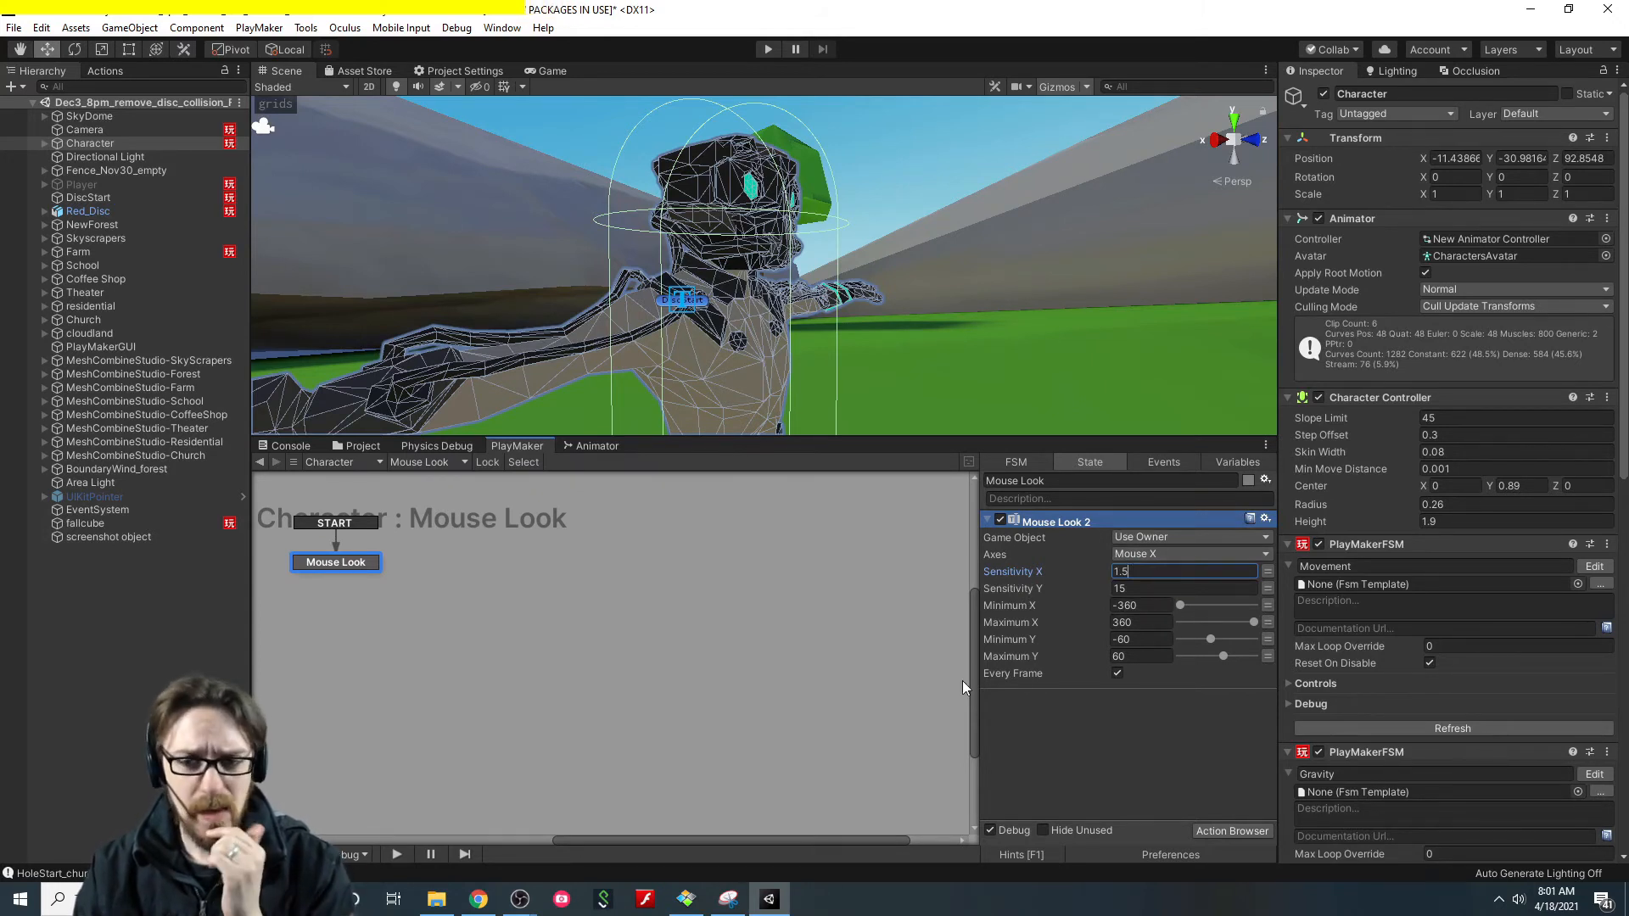
# Run the game, test turning the character with the mouse while moving forward, and stop it.
pyautogui.click(766, 49)
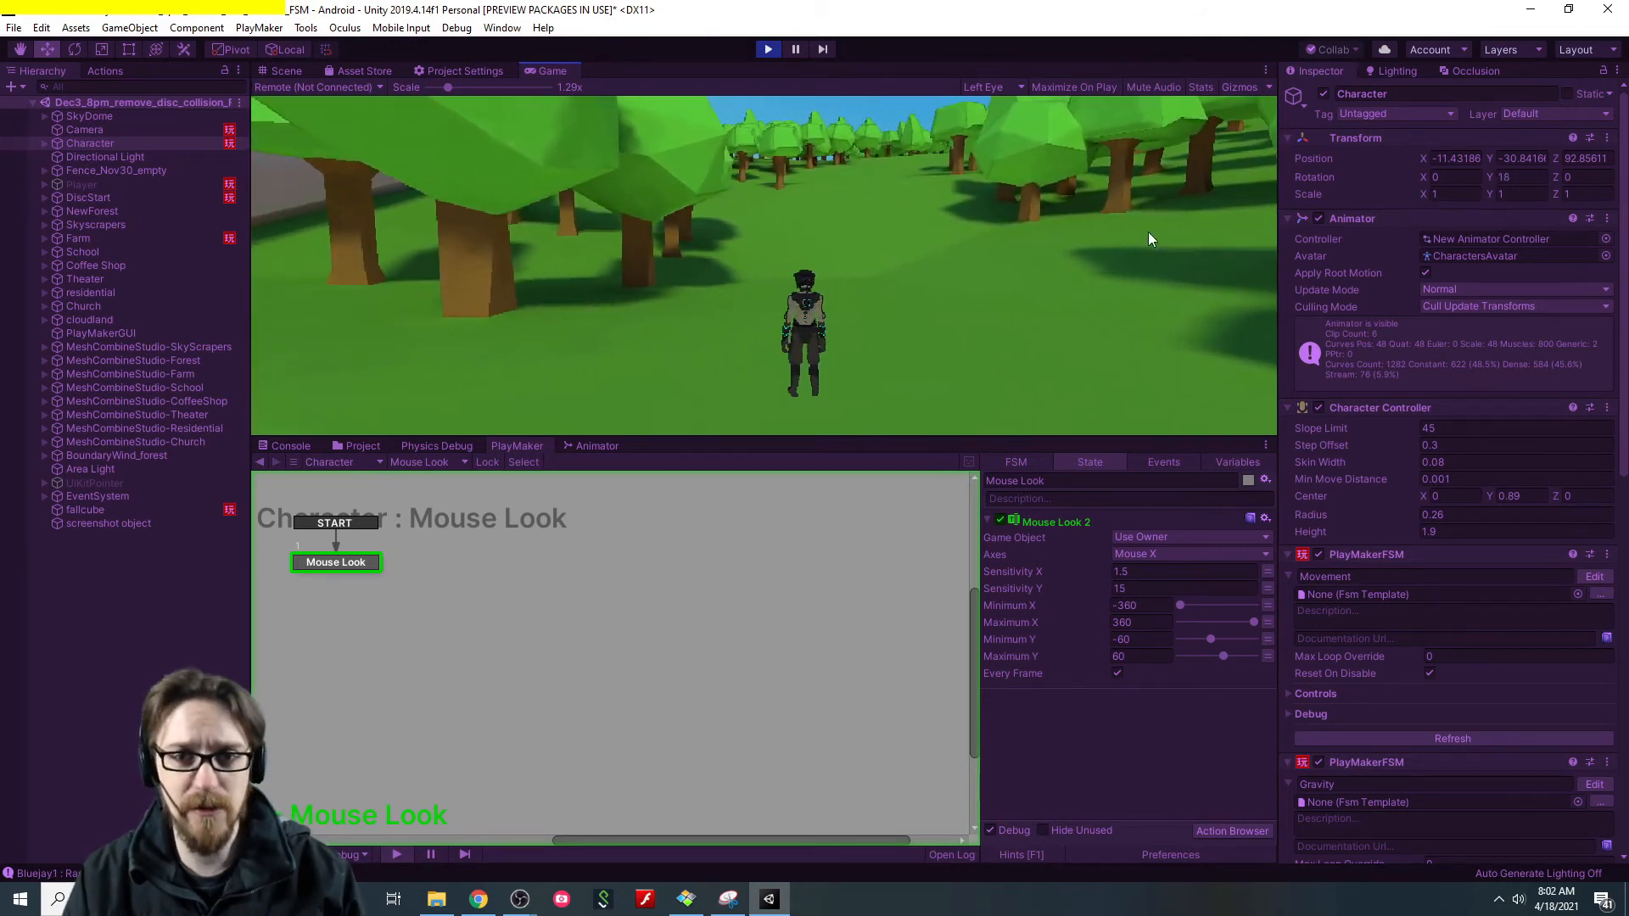
pyautogui.press('w')
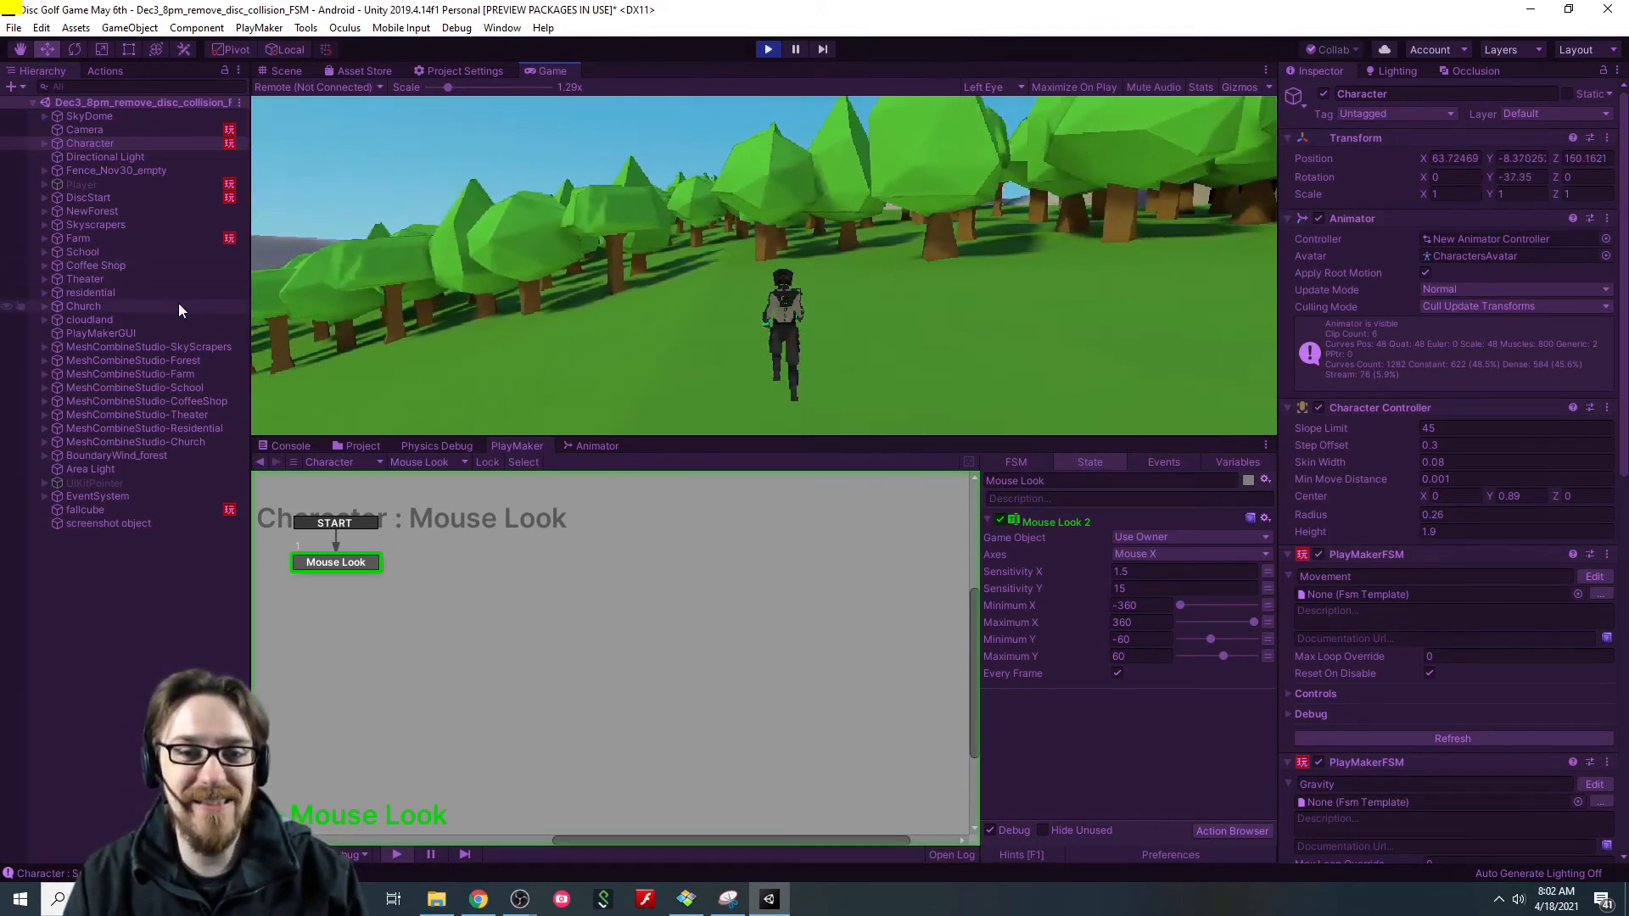
pyautogui.click(771, 48)
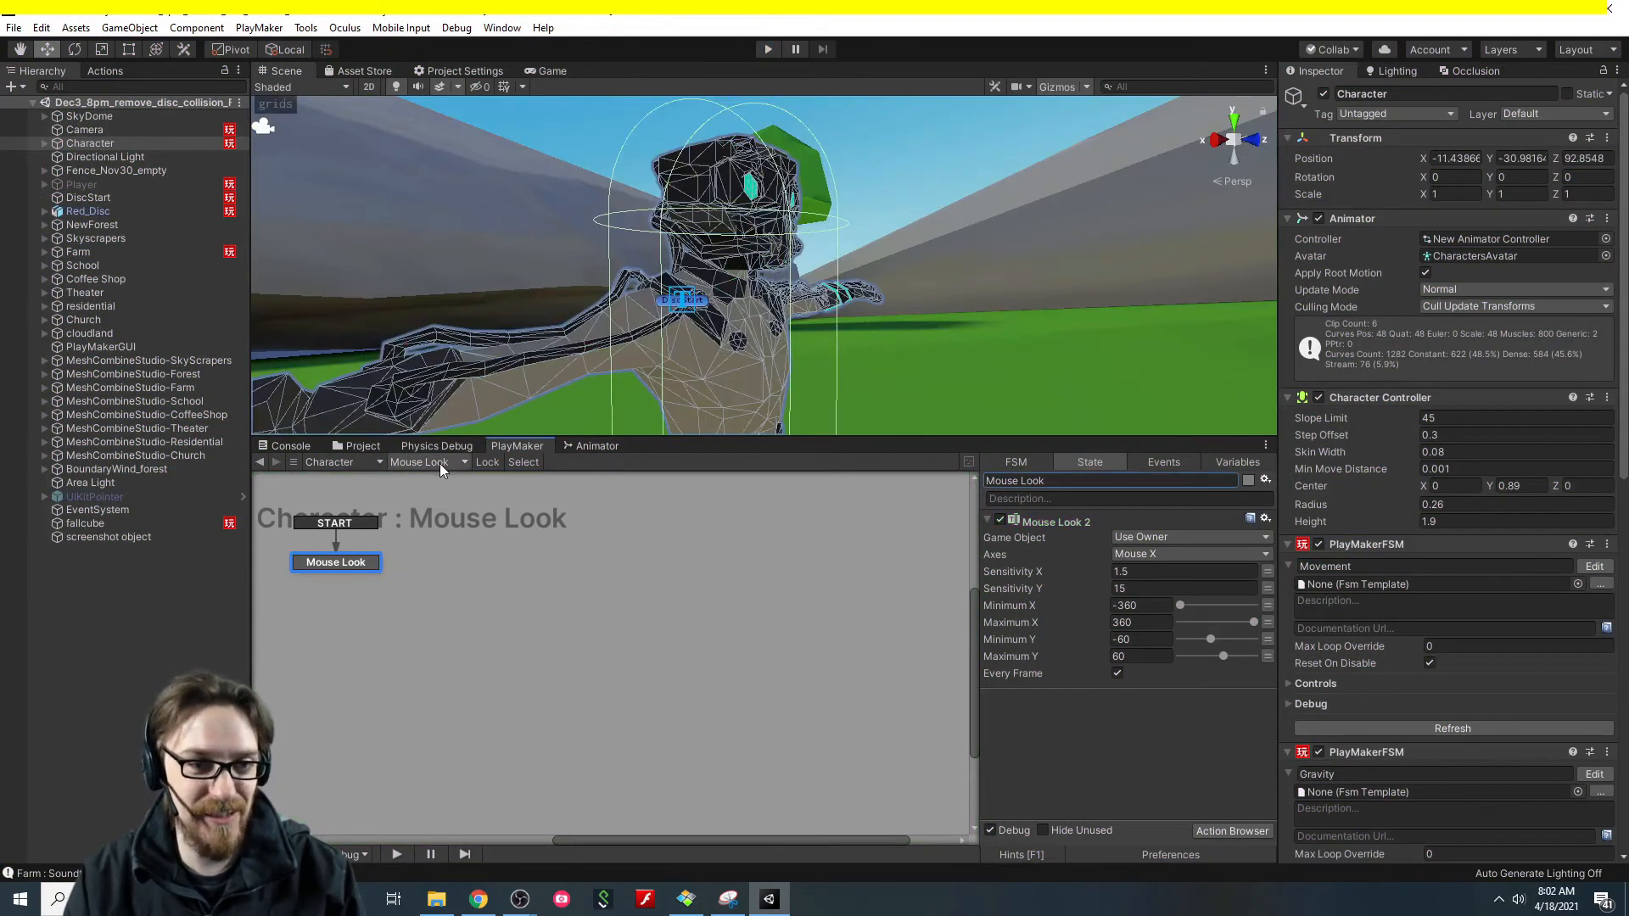
# Open the Character's Jump FSM and examine the Animator's base layer, Blend Tree motions, layers and parameters.
pyautogui.click(439, 464)
pyautogui.click(473, 494)
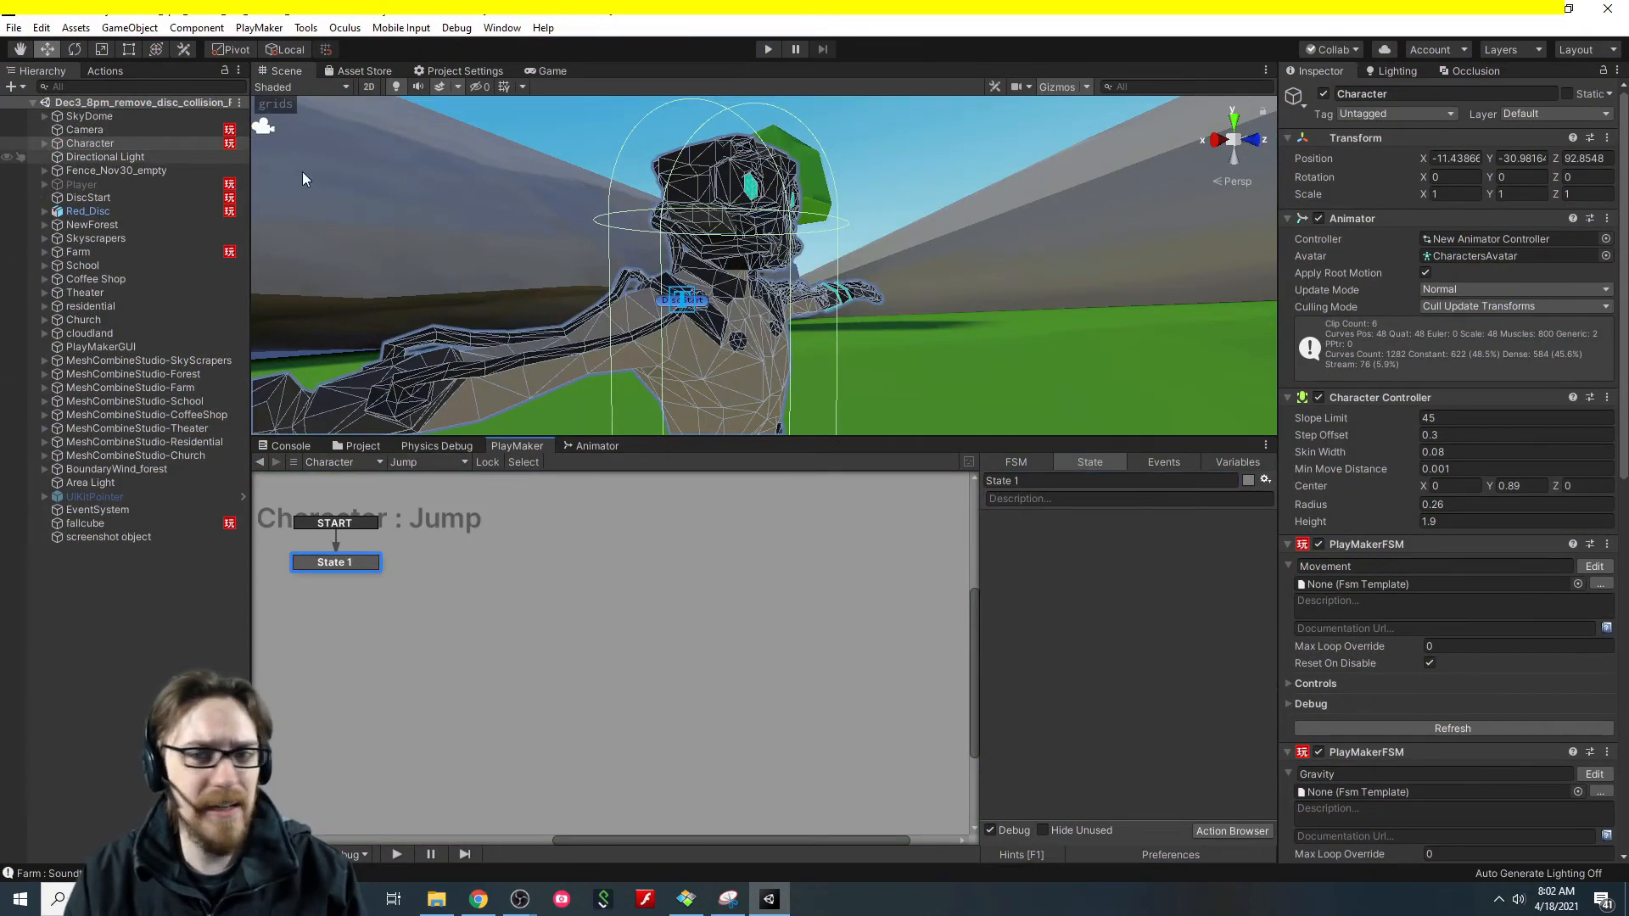
pyautogui.click(591, 445)
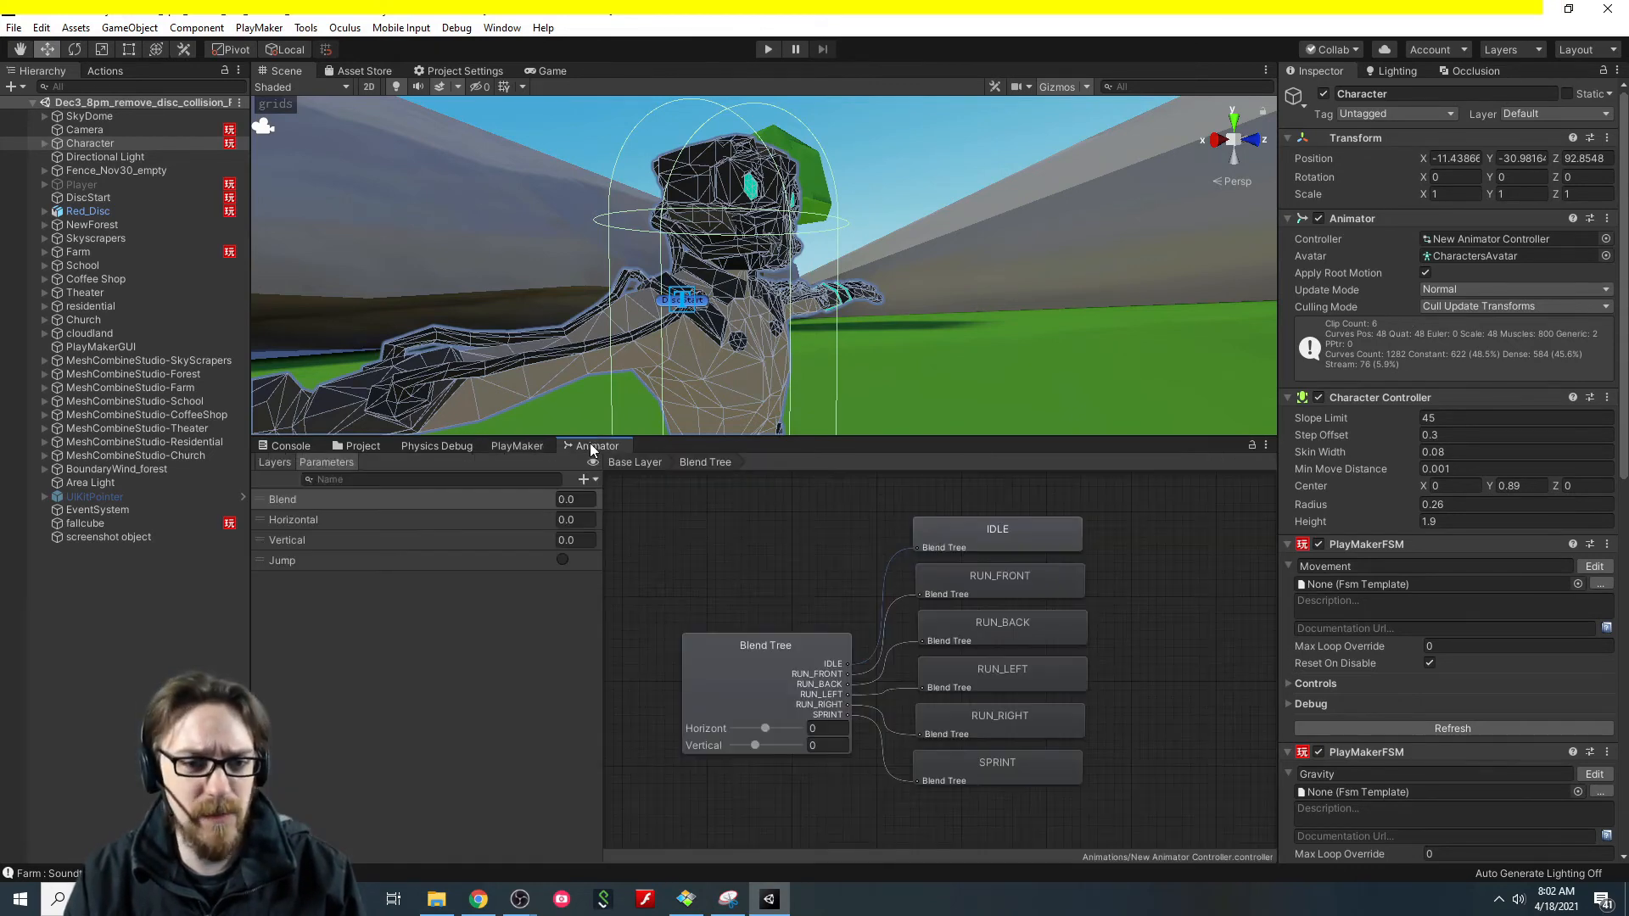
pyautogui.click(653, 463)
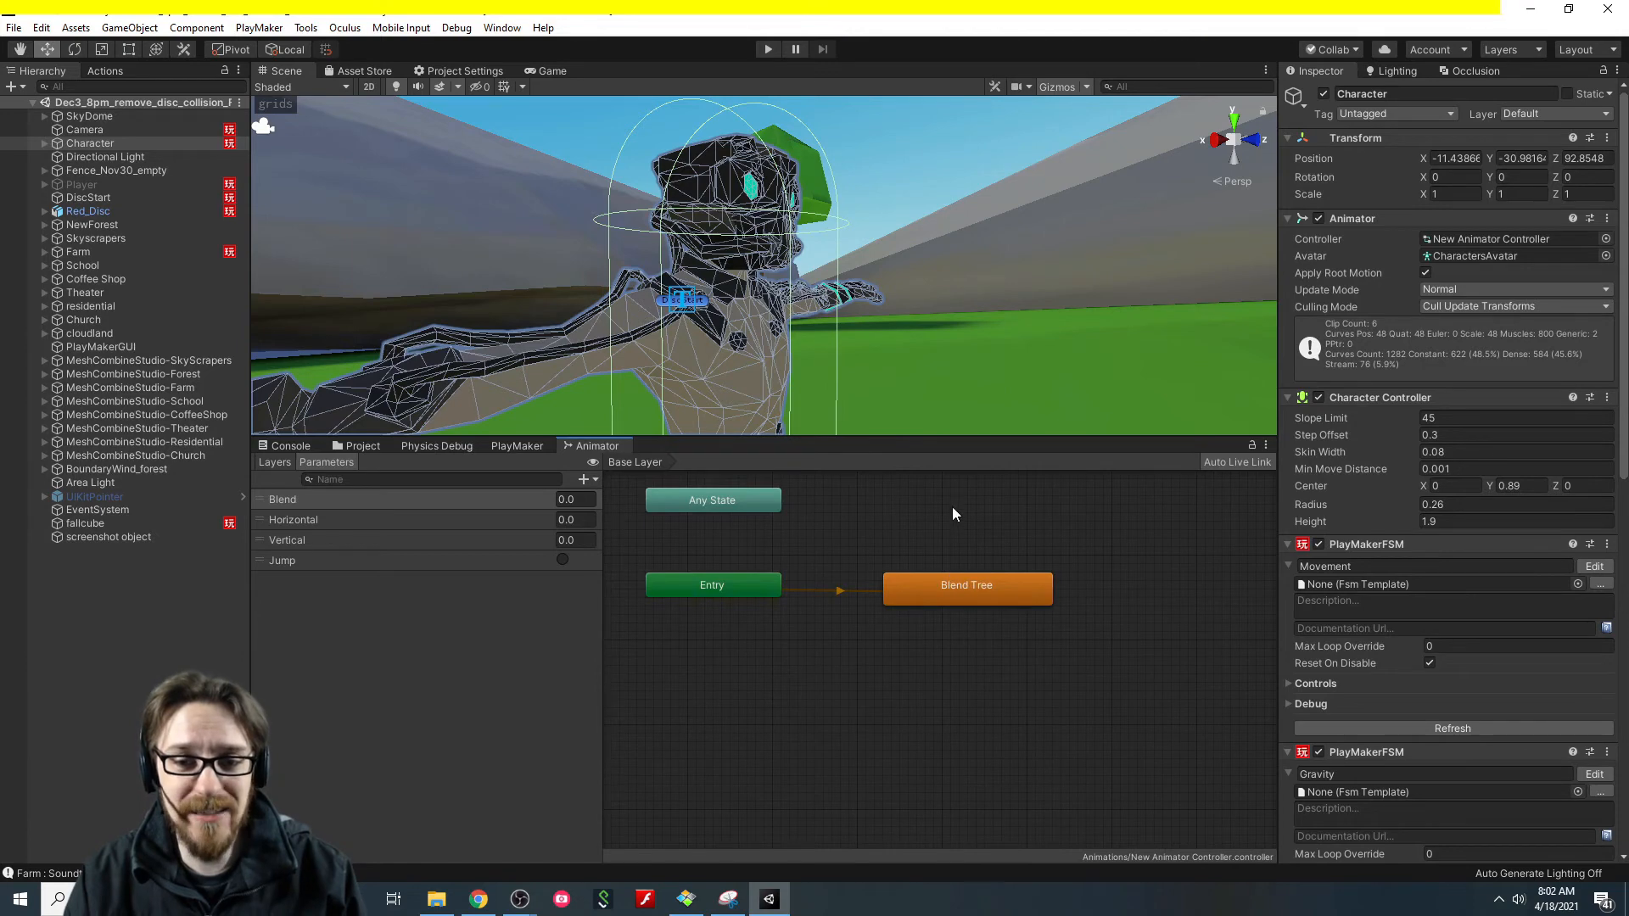
pyautogui.click(1013, 585)
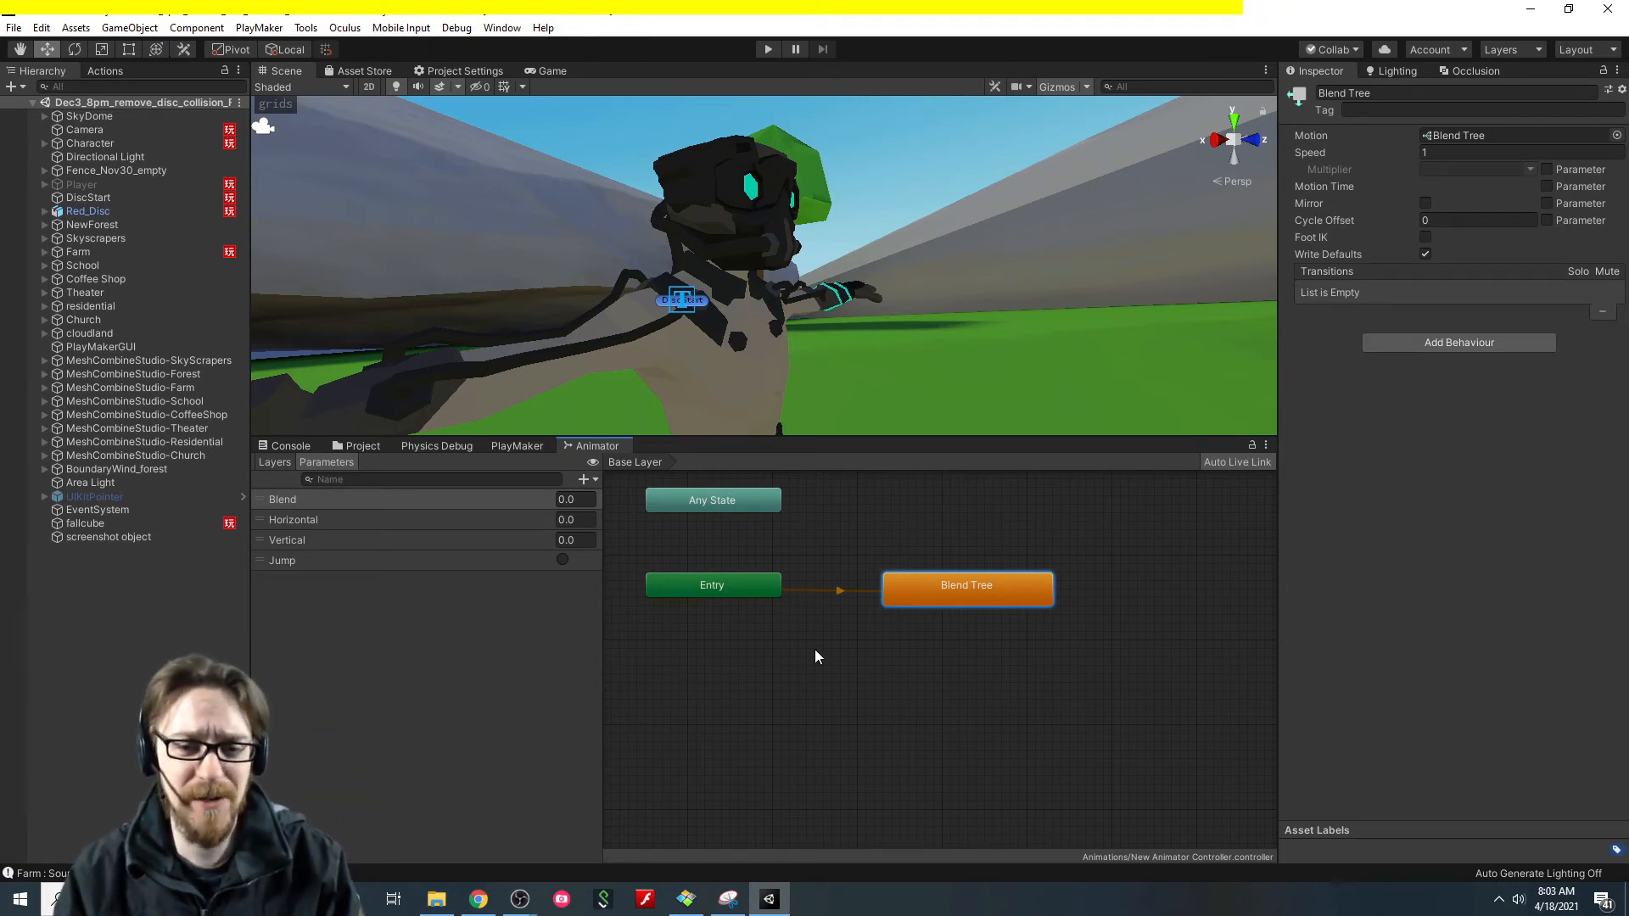
pyautogui.moveTo(935, 587); pyautogui.dragTo(933, 579)
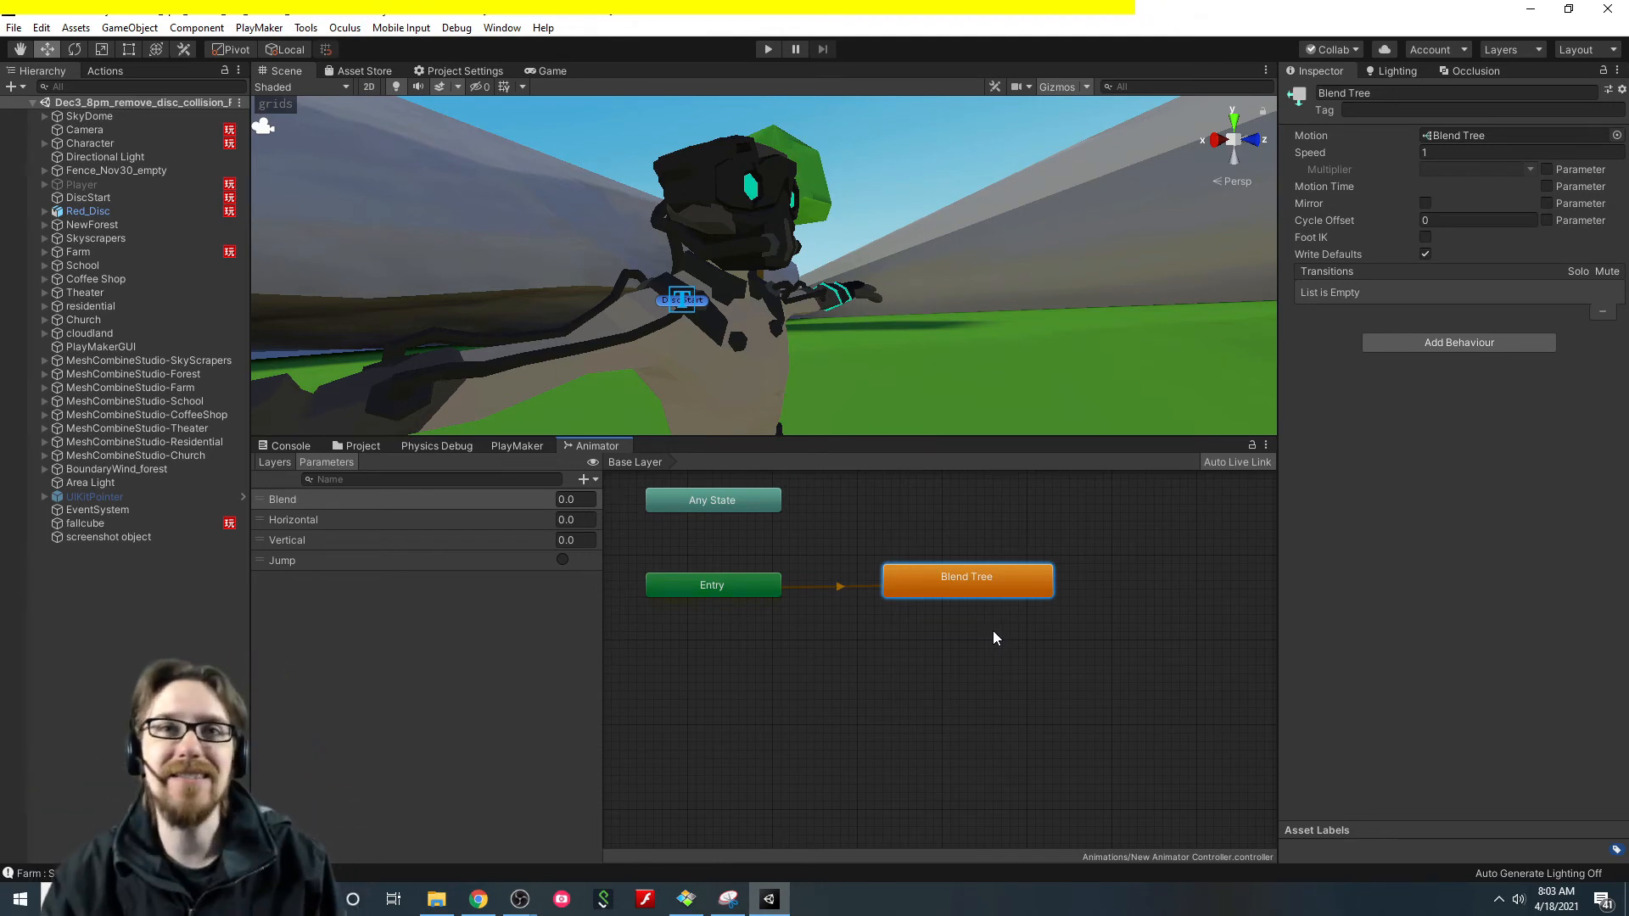
pyautogui.doubleClick(1010, 587)
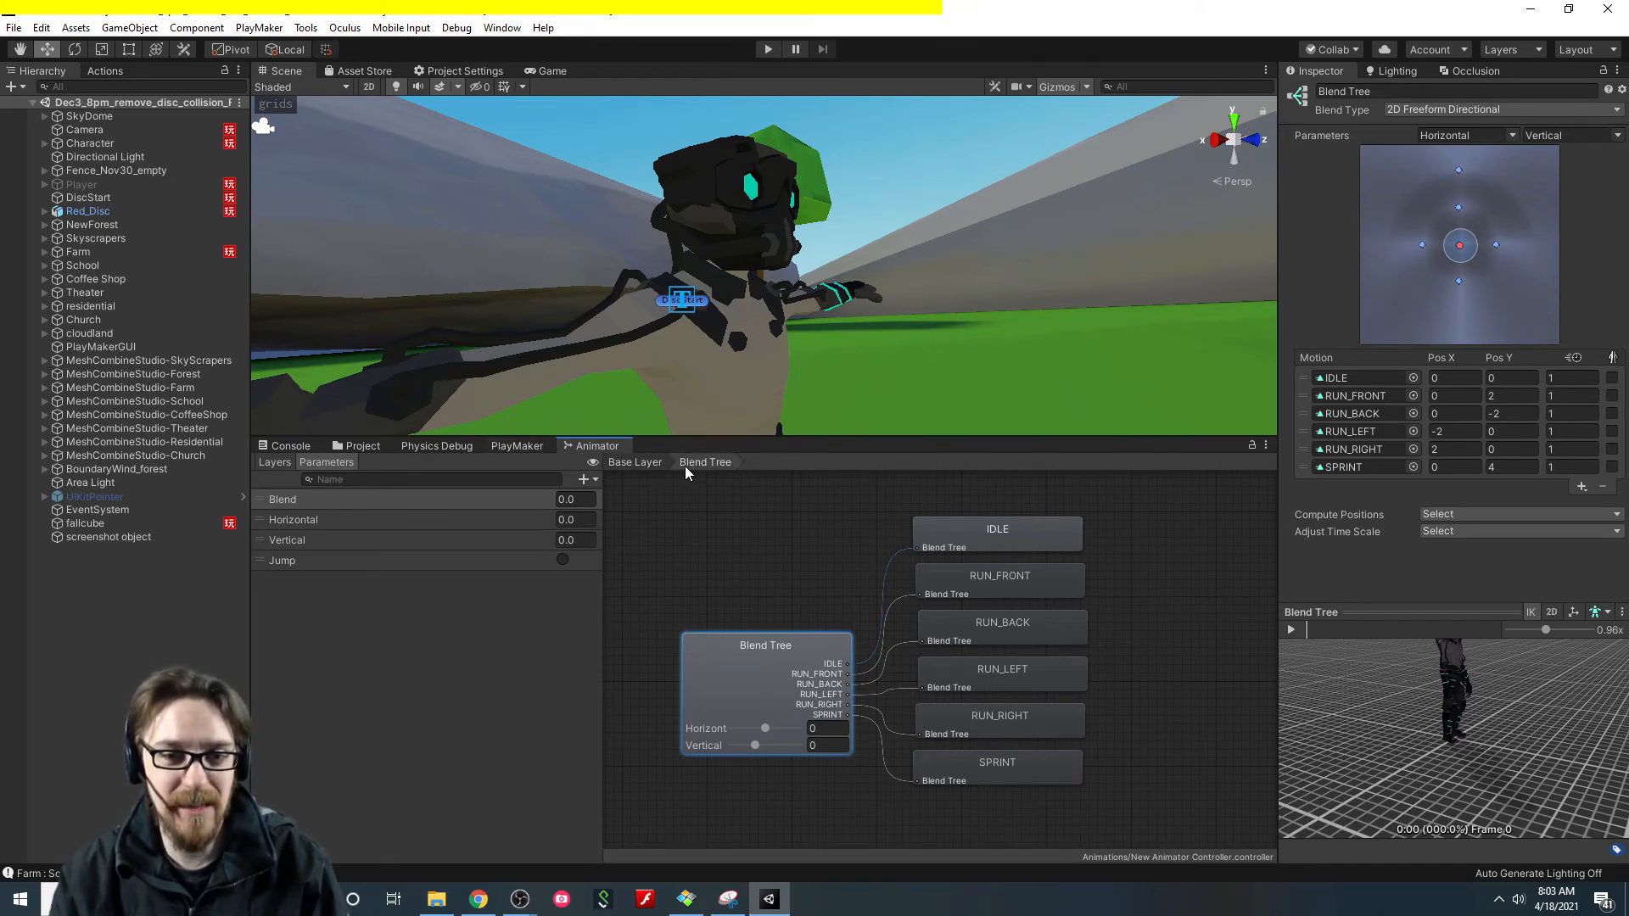
pyautogui.click(651, 462)
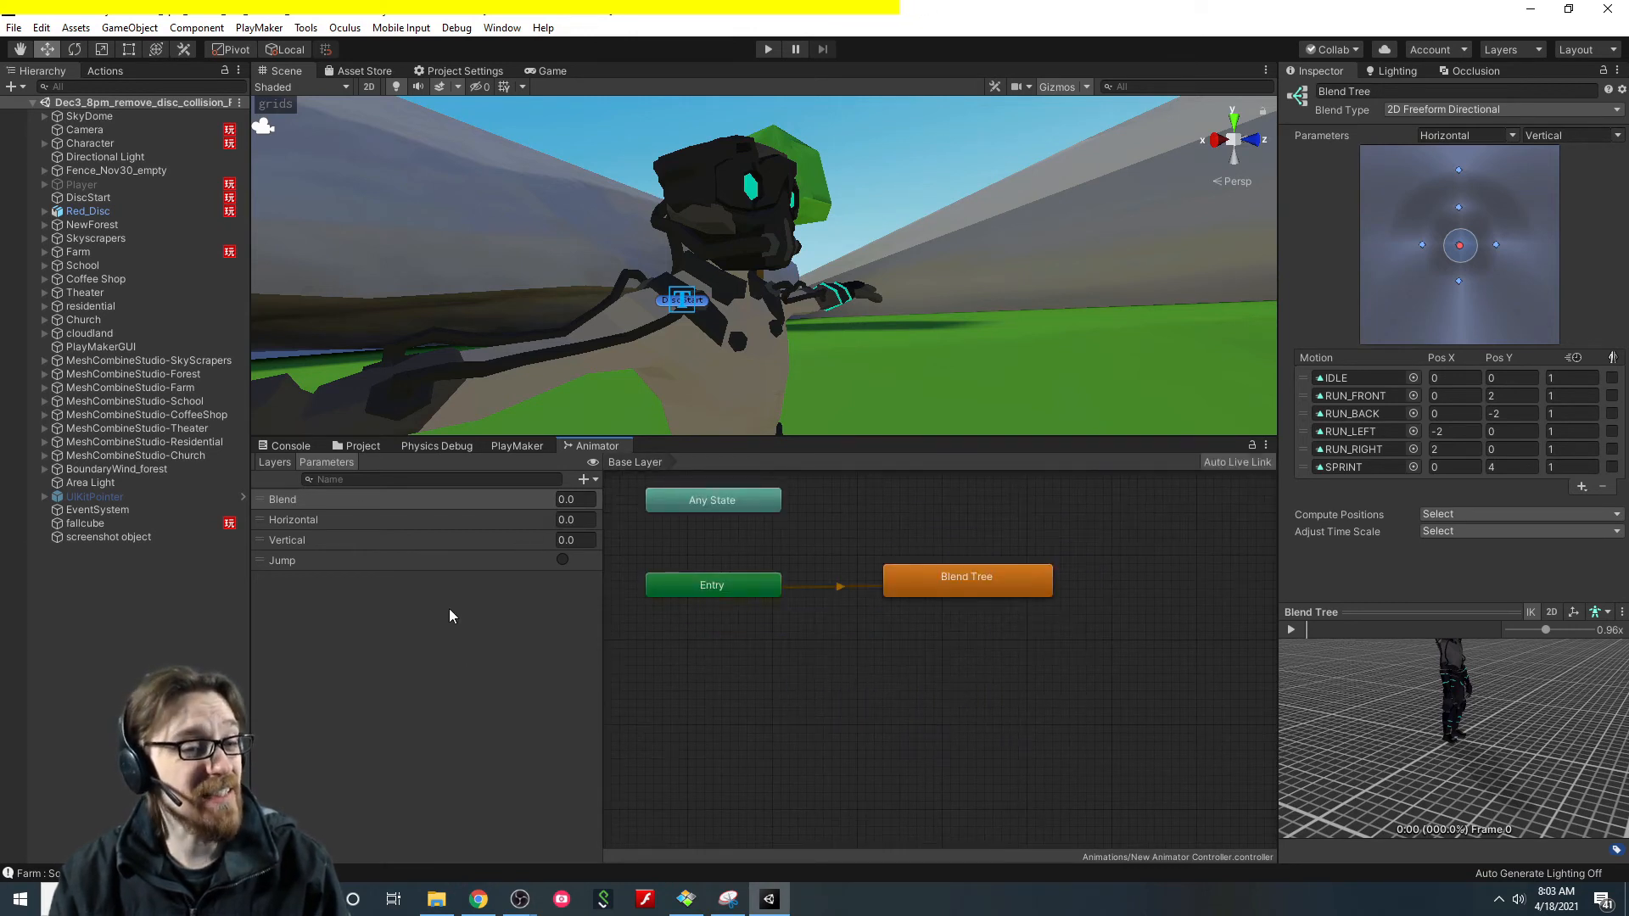
pyautogui.click(273, 463)
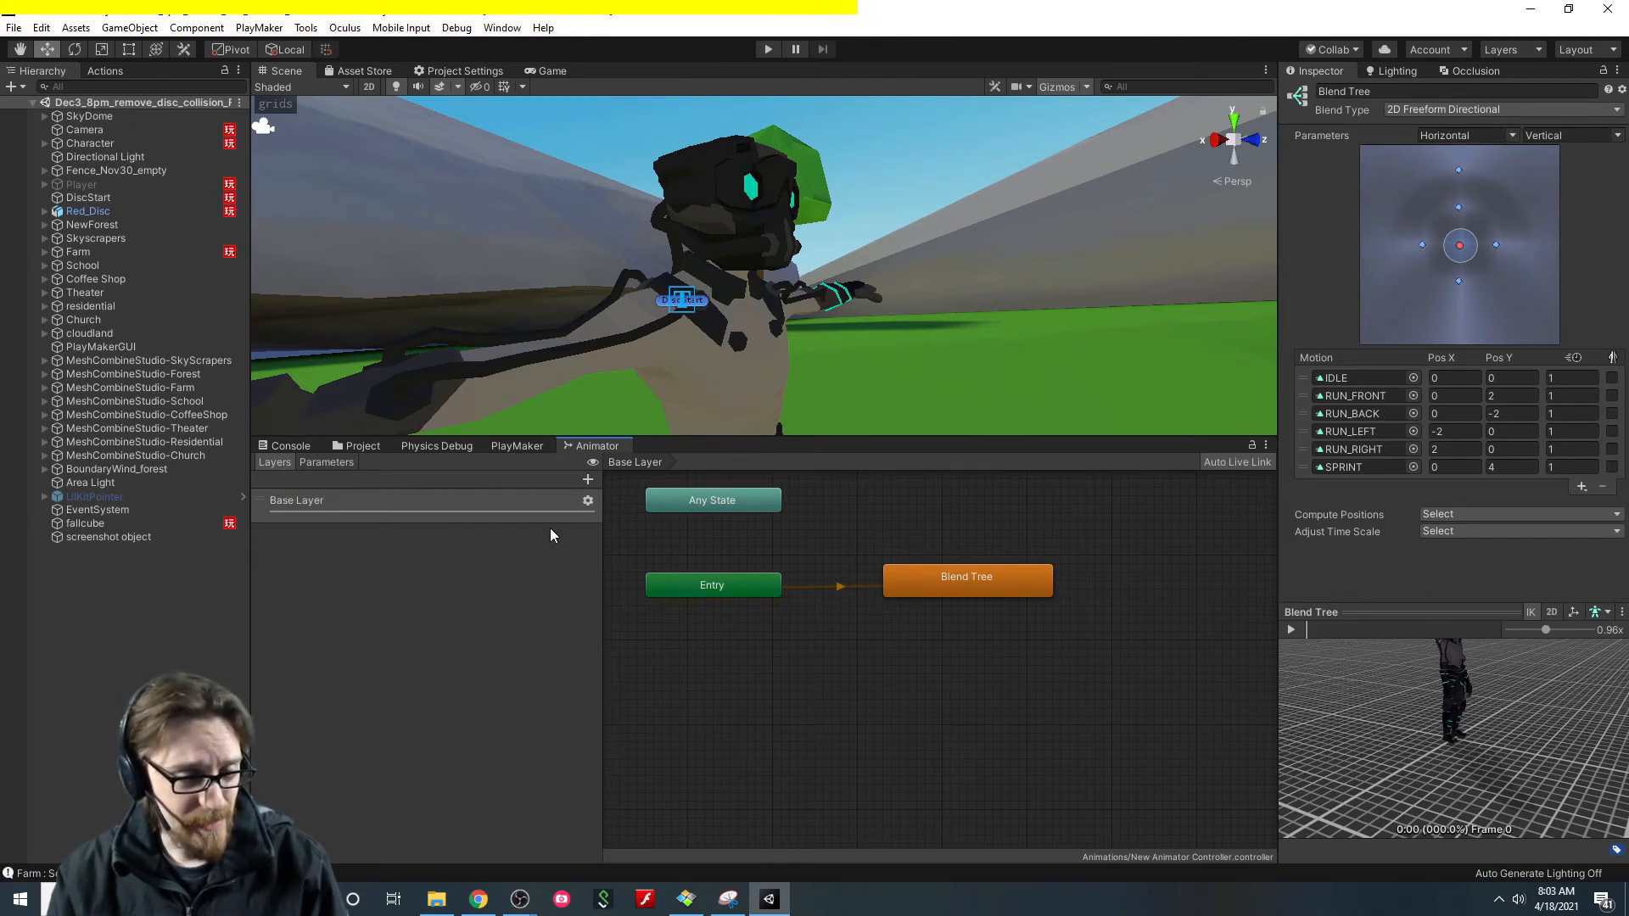
pyautogui.click(348, 458)
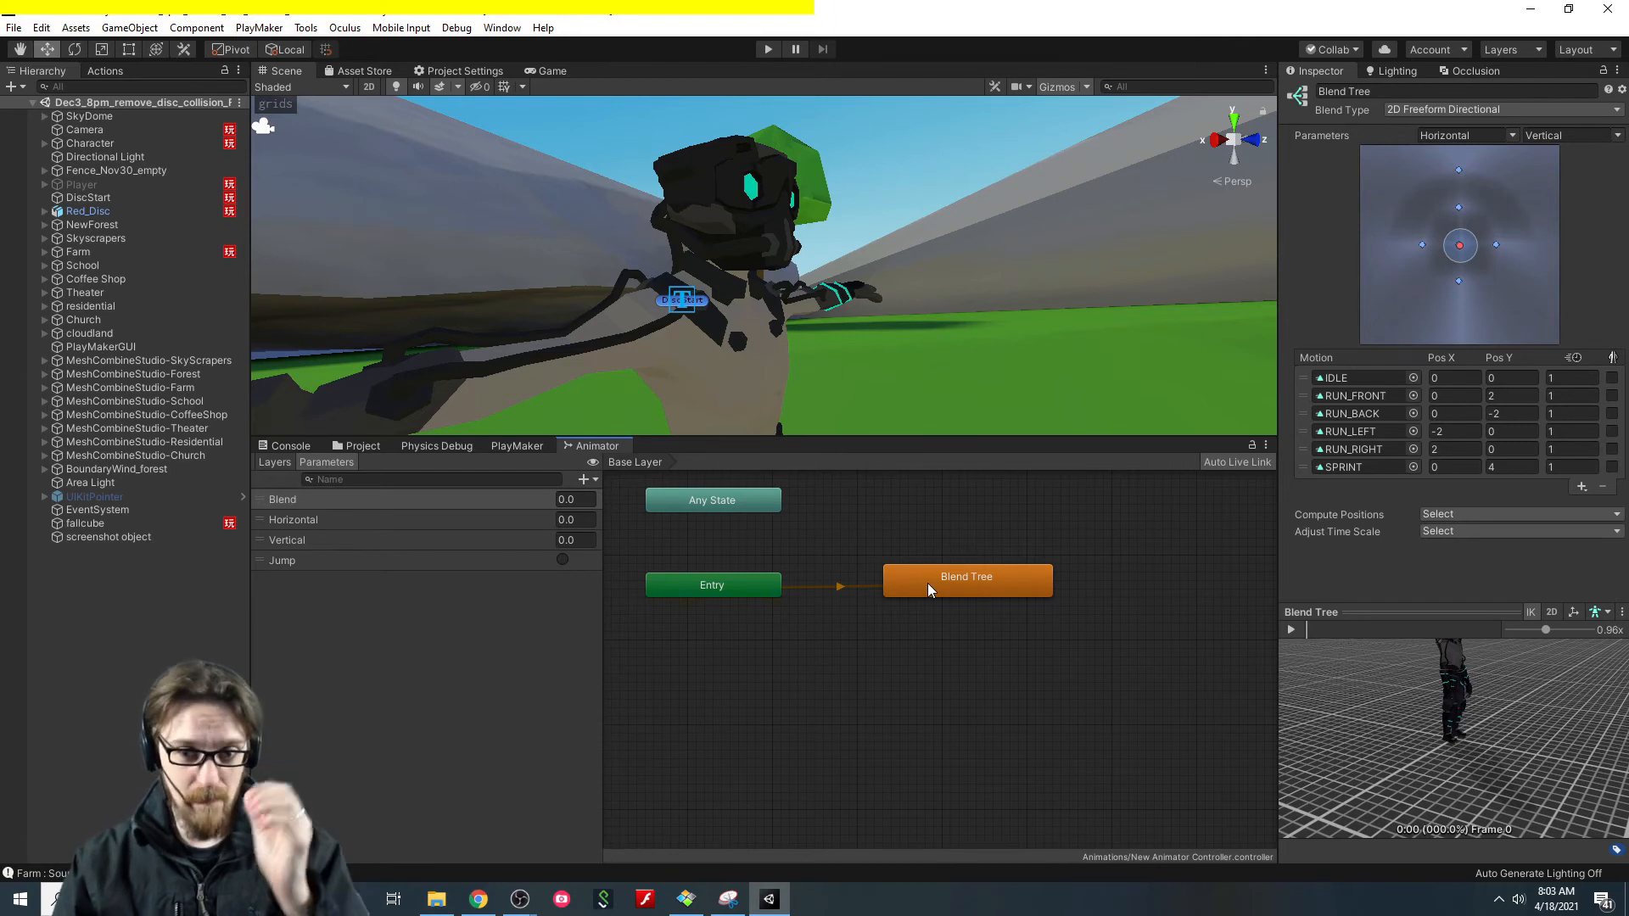
# Search the project assets for JUMP and select the JUMP animation clip from EverydayMotionPack.
pyautogui.click(363, 446)
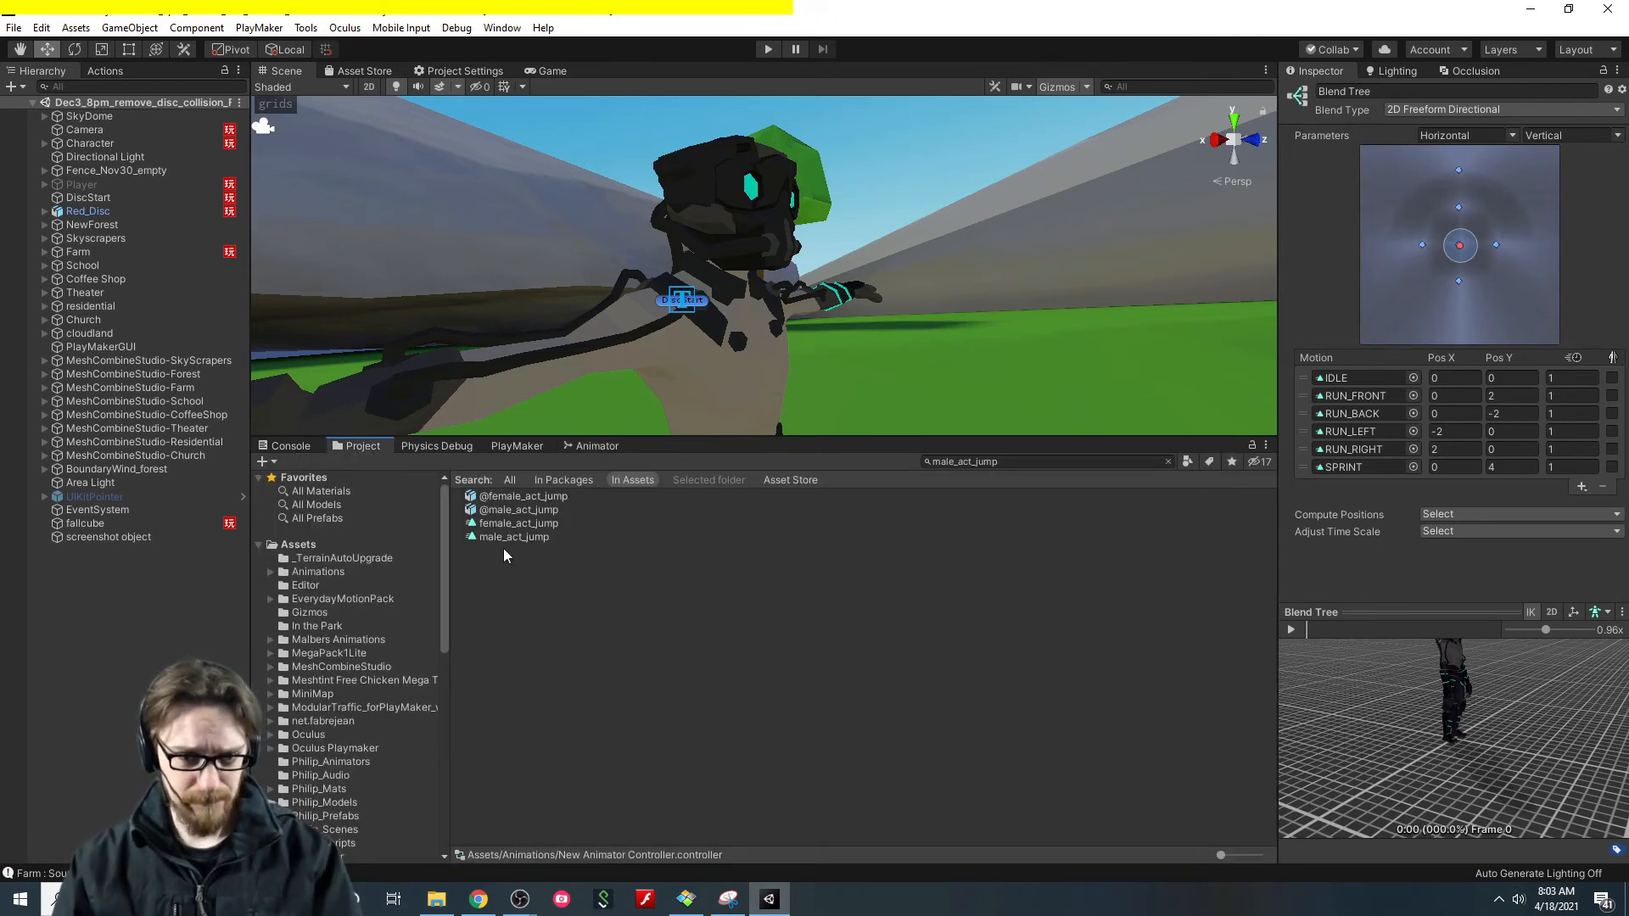
pyautogui.click(1022, 463)
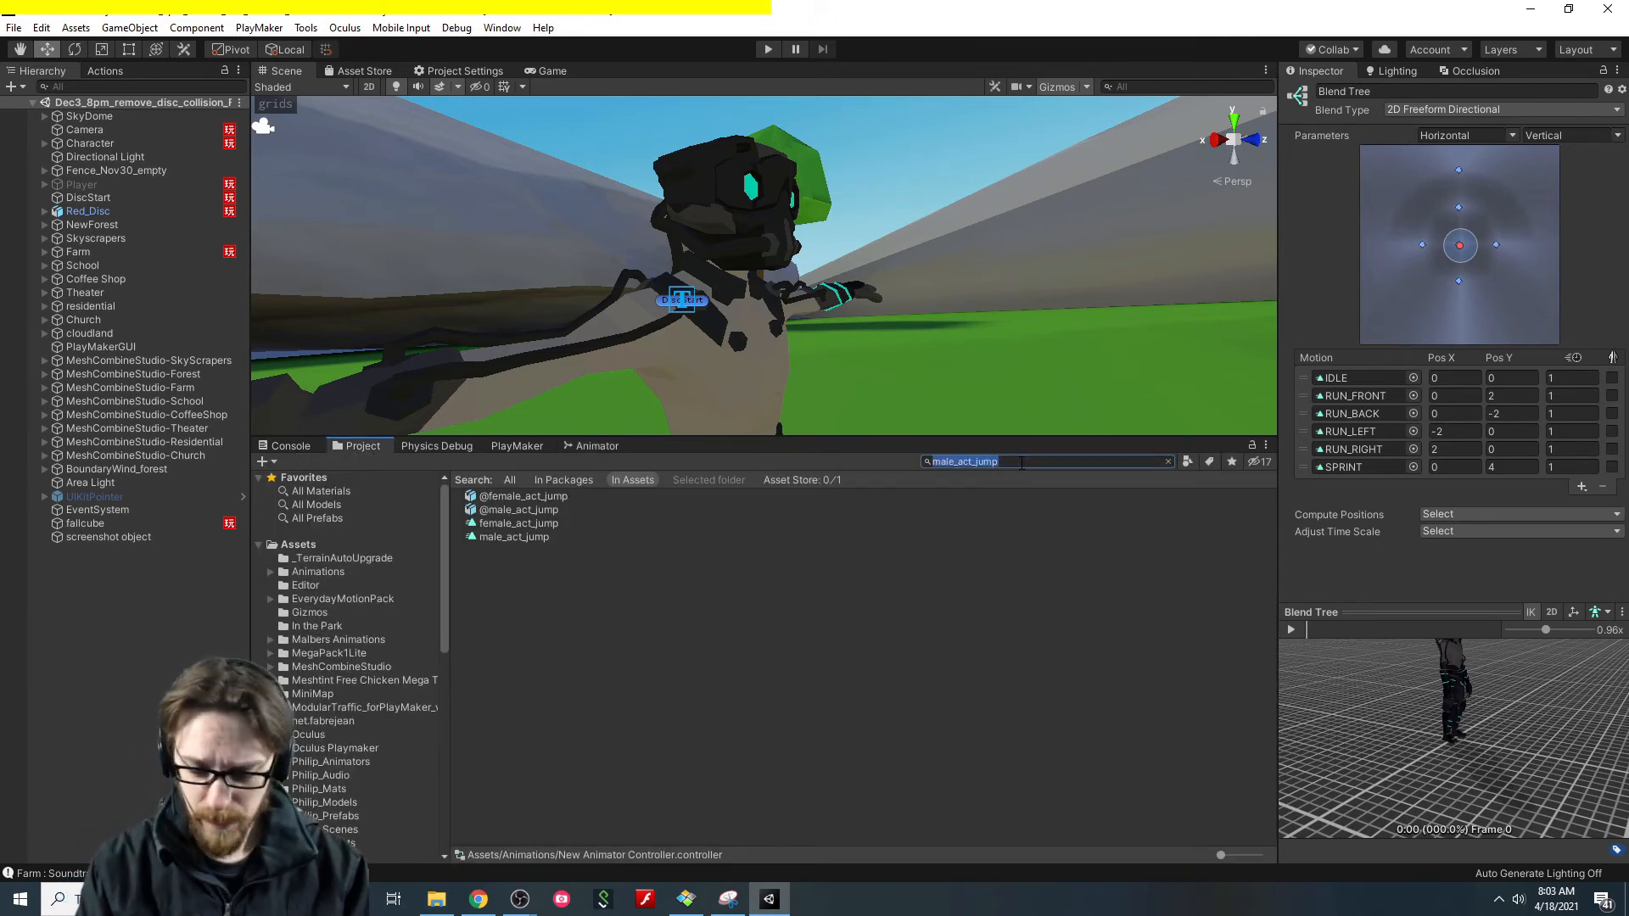
pyautogui.write('jUMP')
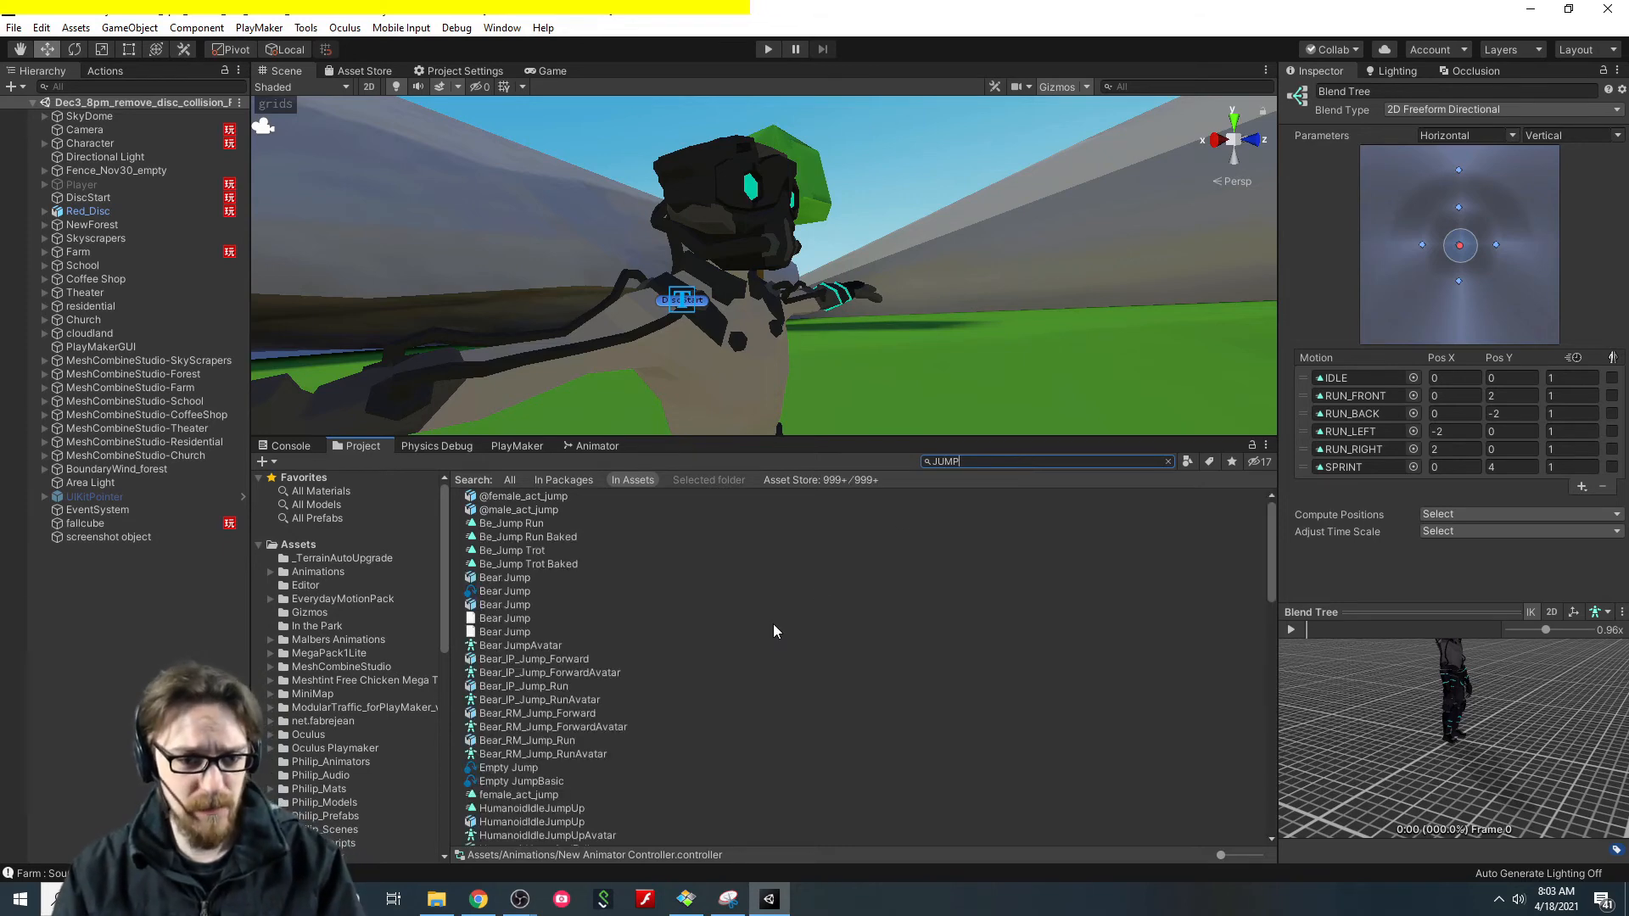
pyautogui.moveTo(1271, 569); pyautogui.dragTo(1250, 639)
pyautogui.click(493, 664)
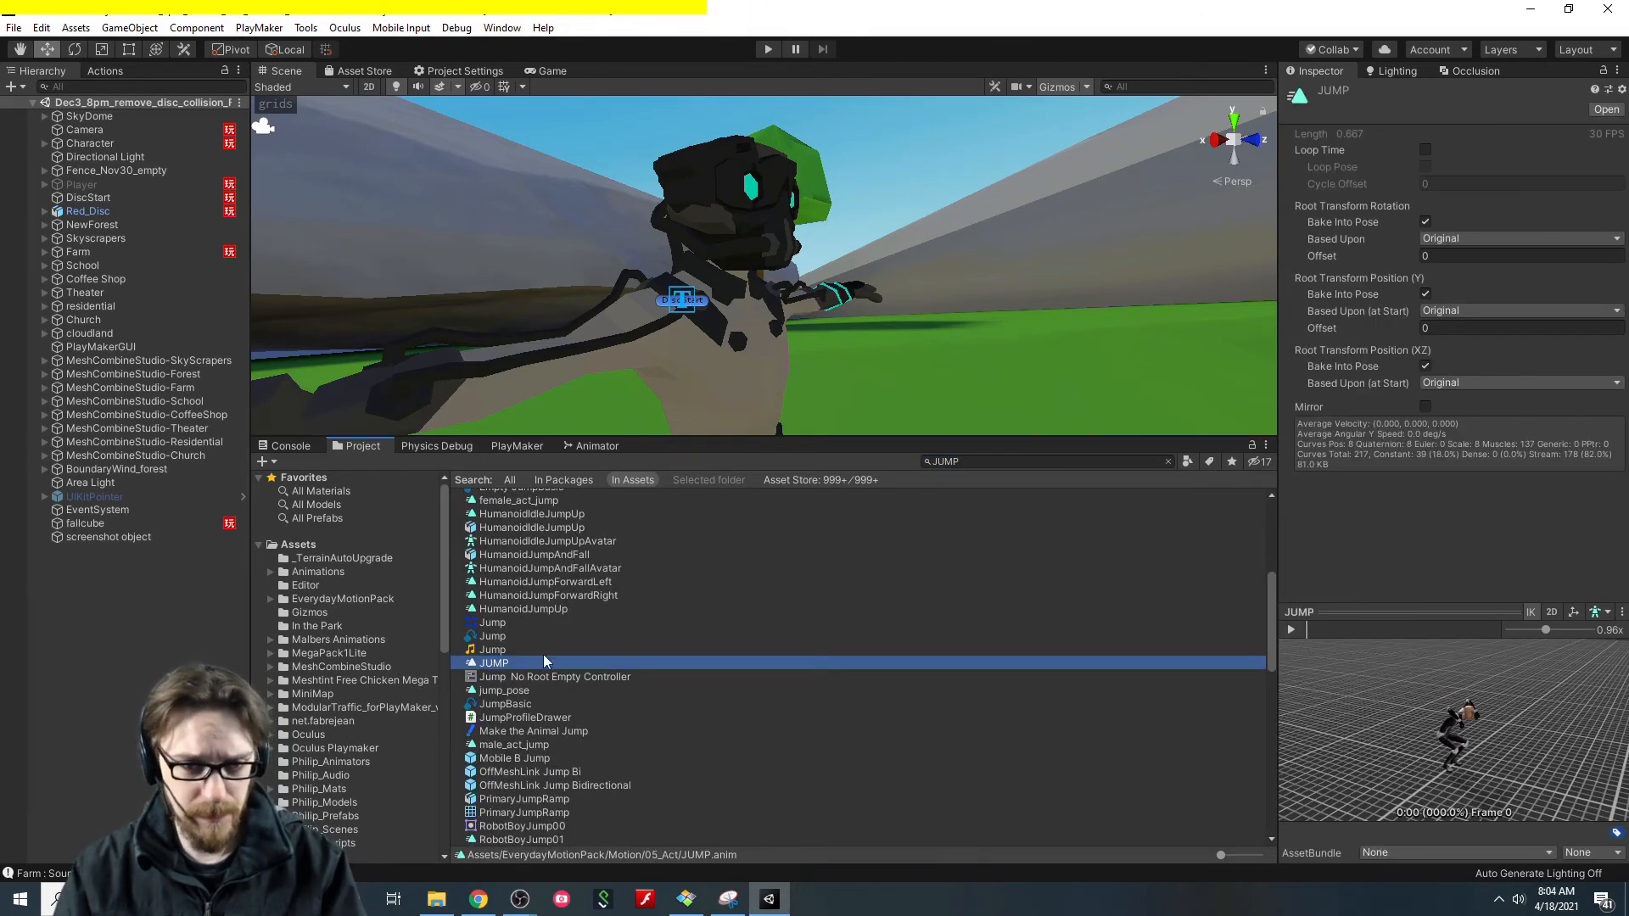
# Create a state from the selected JUMP clip in the Animator's base layer and place it above the Blend Tree.
pyautogui.click(599, 445)
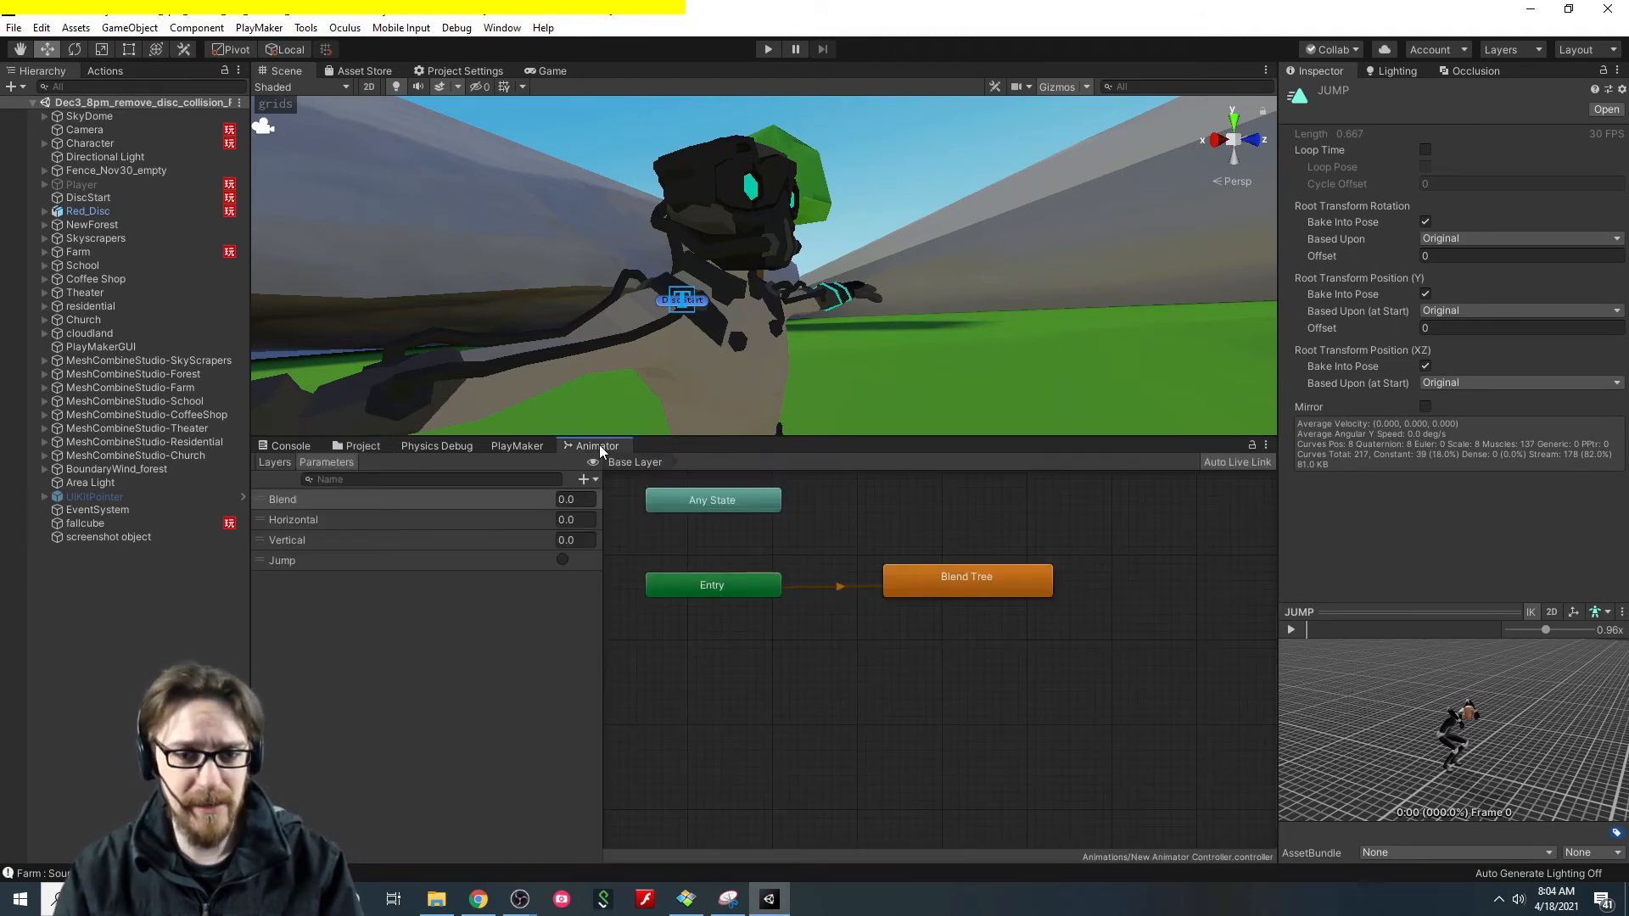
pyautogui.rightClick(925, 511)
pyautogui.moveTo(963, 522)
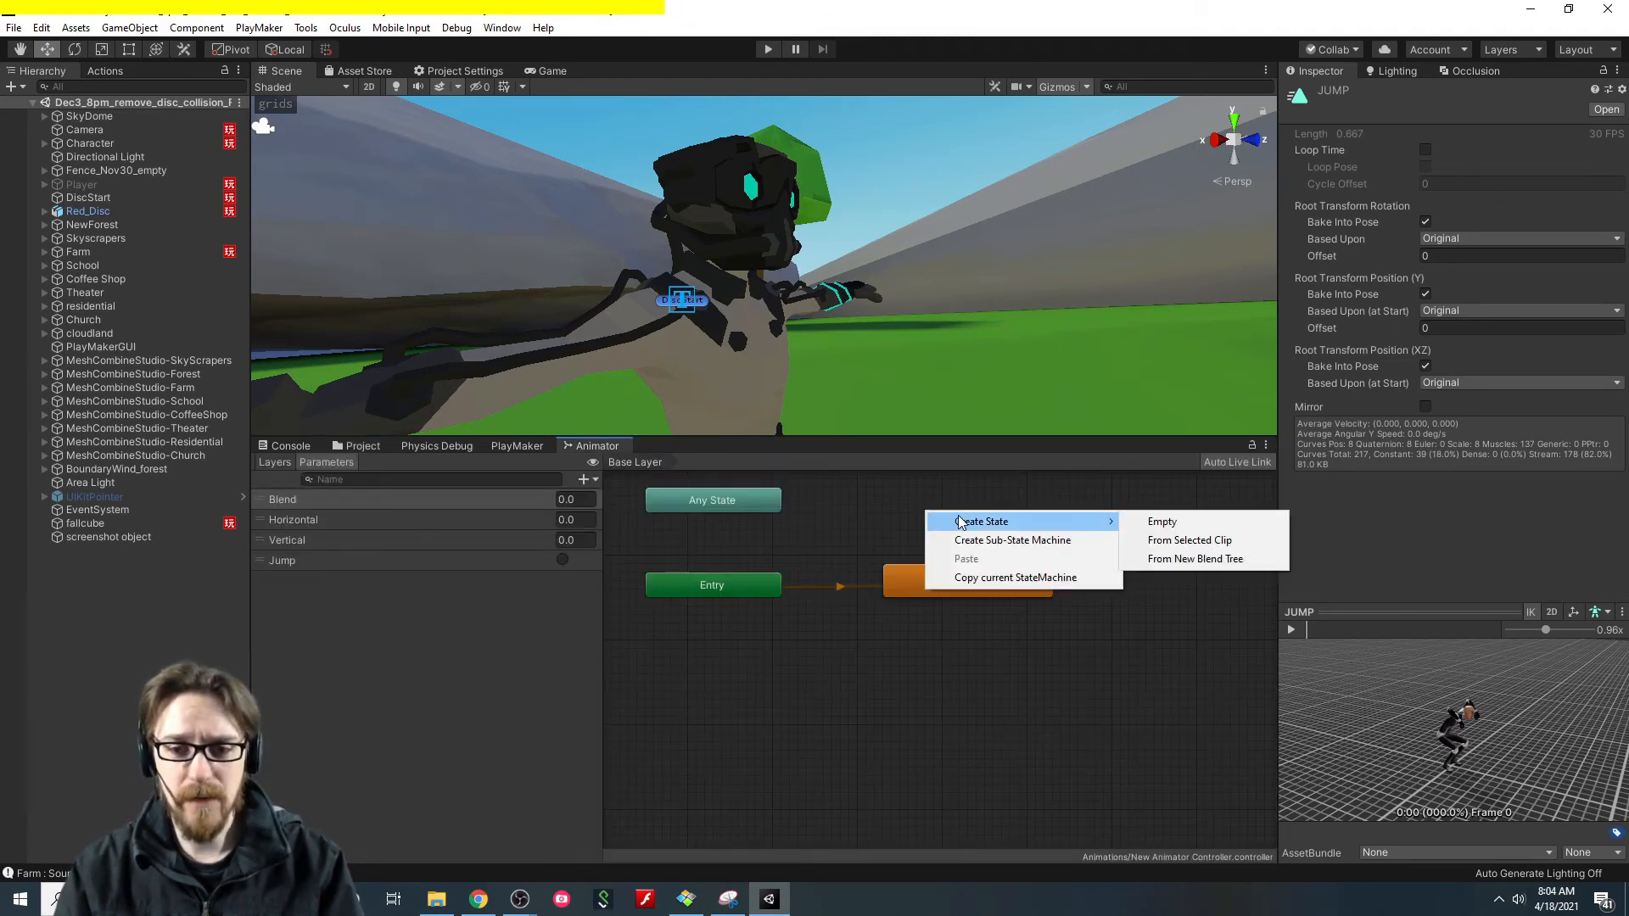
pyautogui.click(1137, 541)
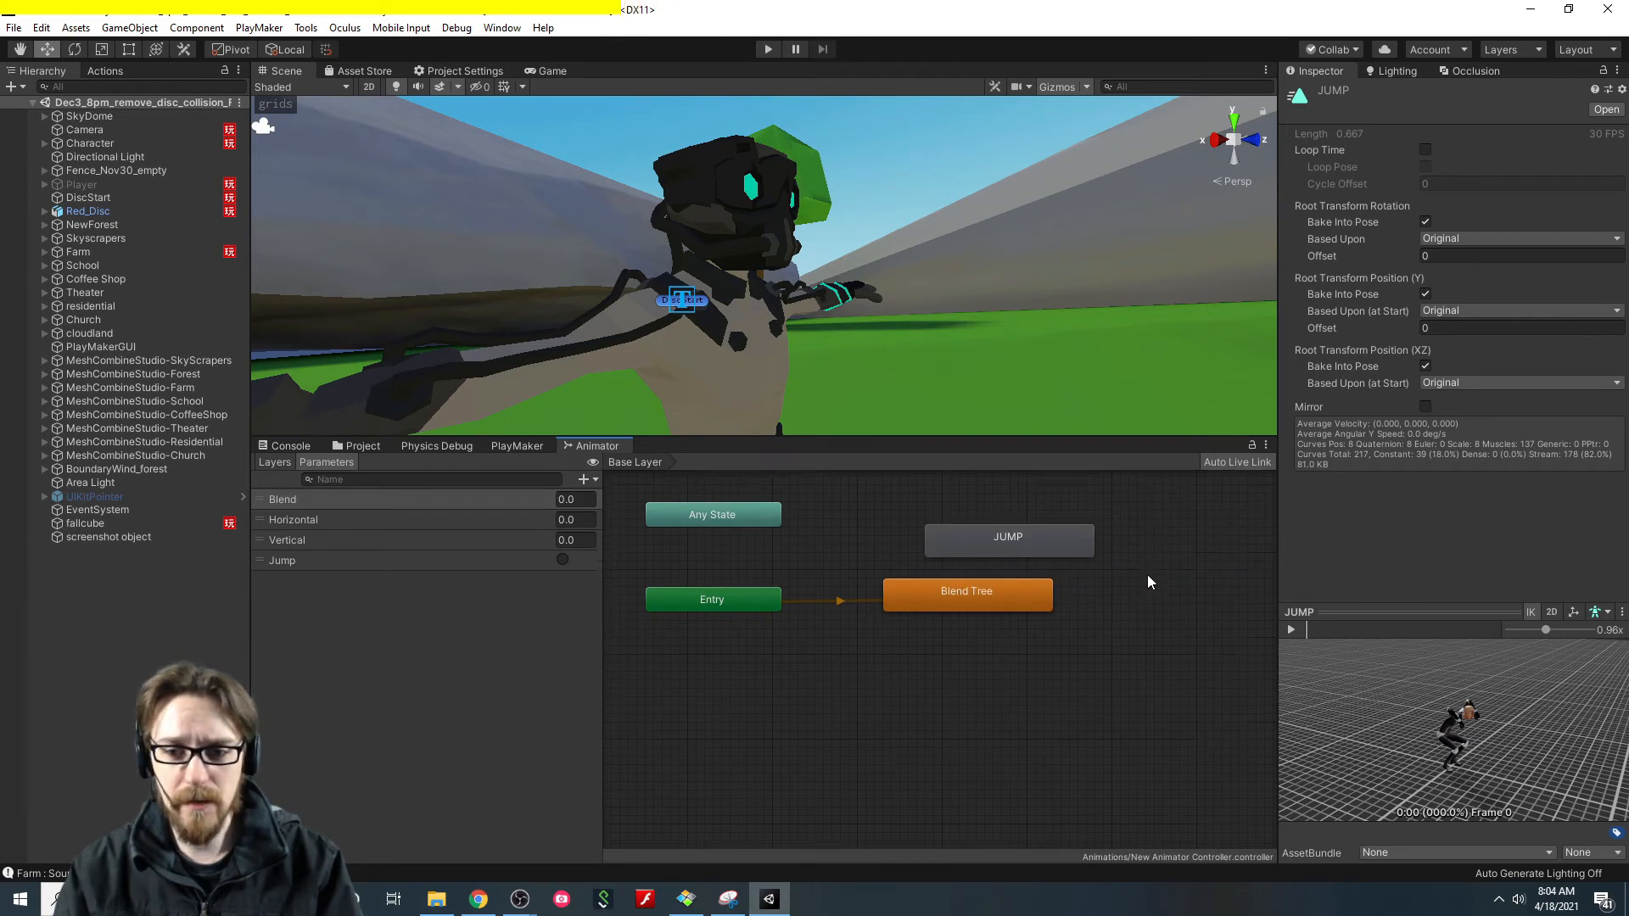
pyautogui.moveTo(1055, 662); pyautogui.dragTo(999, 621)
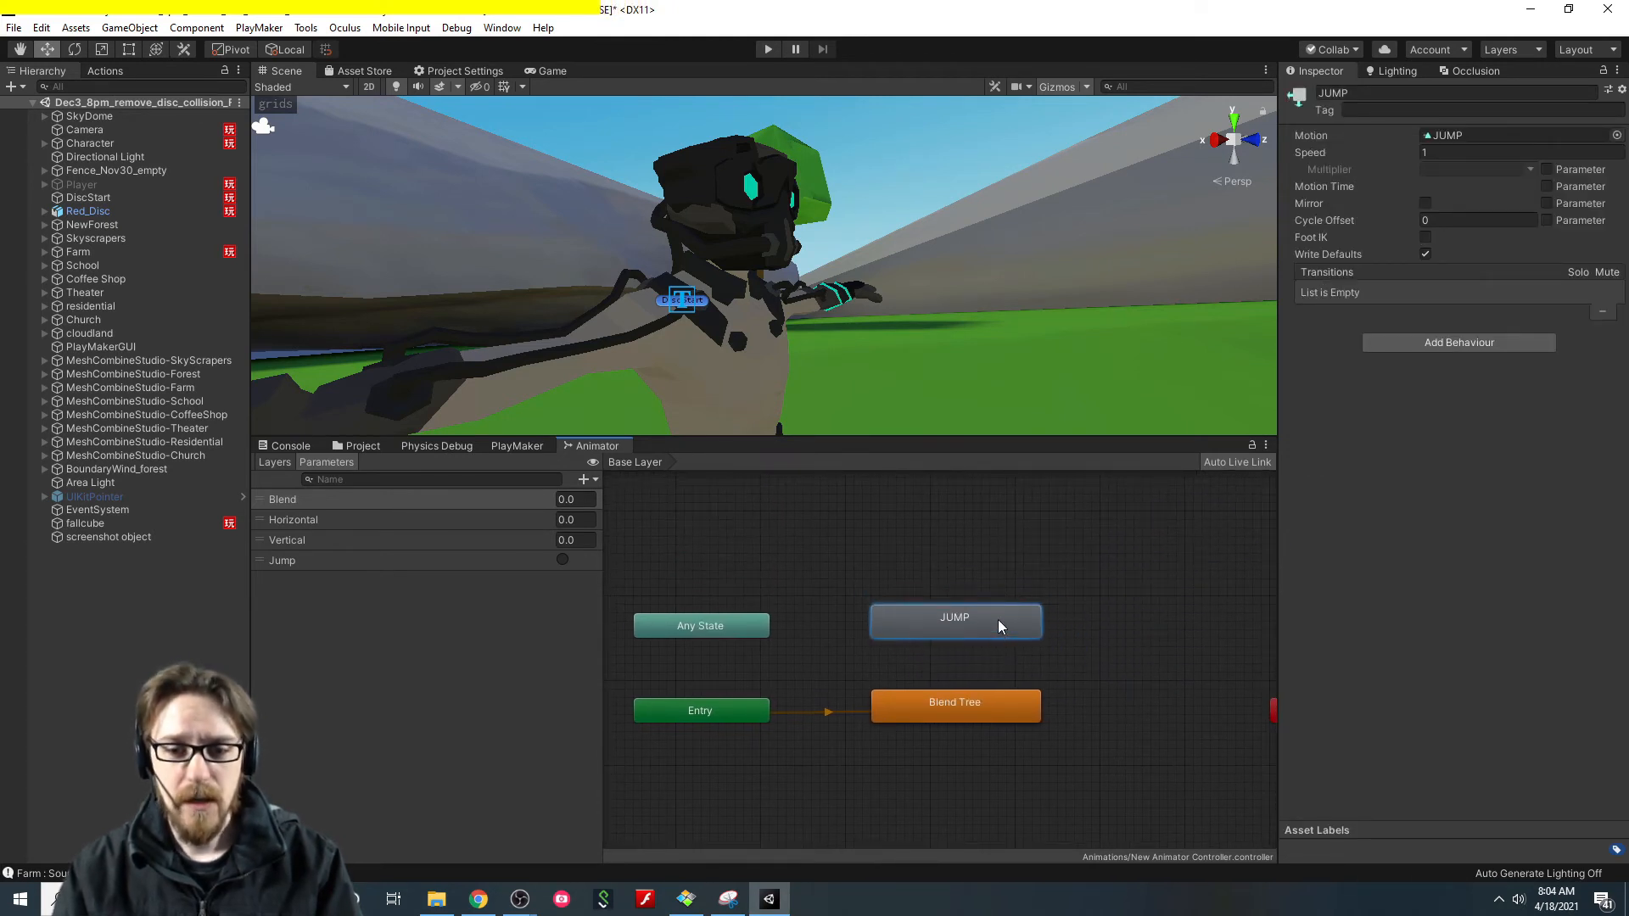
# Make transitions from the Blend Tree to the JUMP state and from JUMP back to the Blend Tree.
pyautogui.rightClick(953, 705)
pyautogui.click(960, 712)
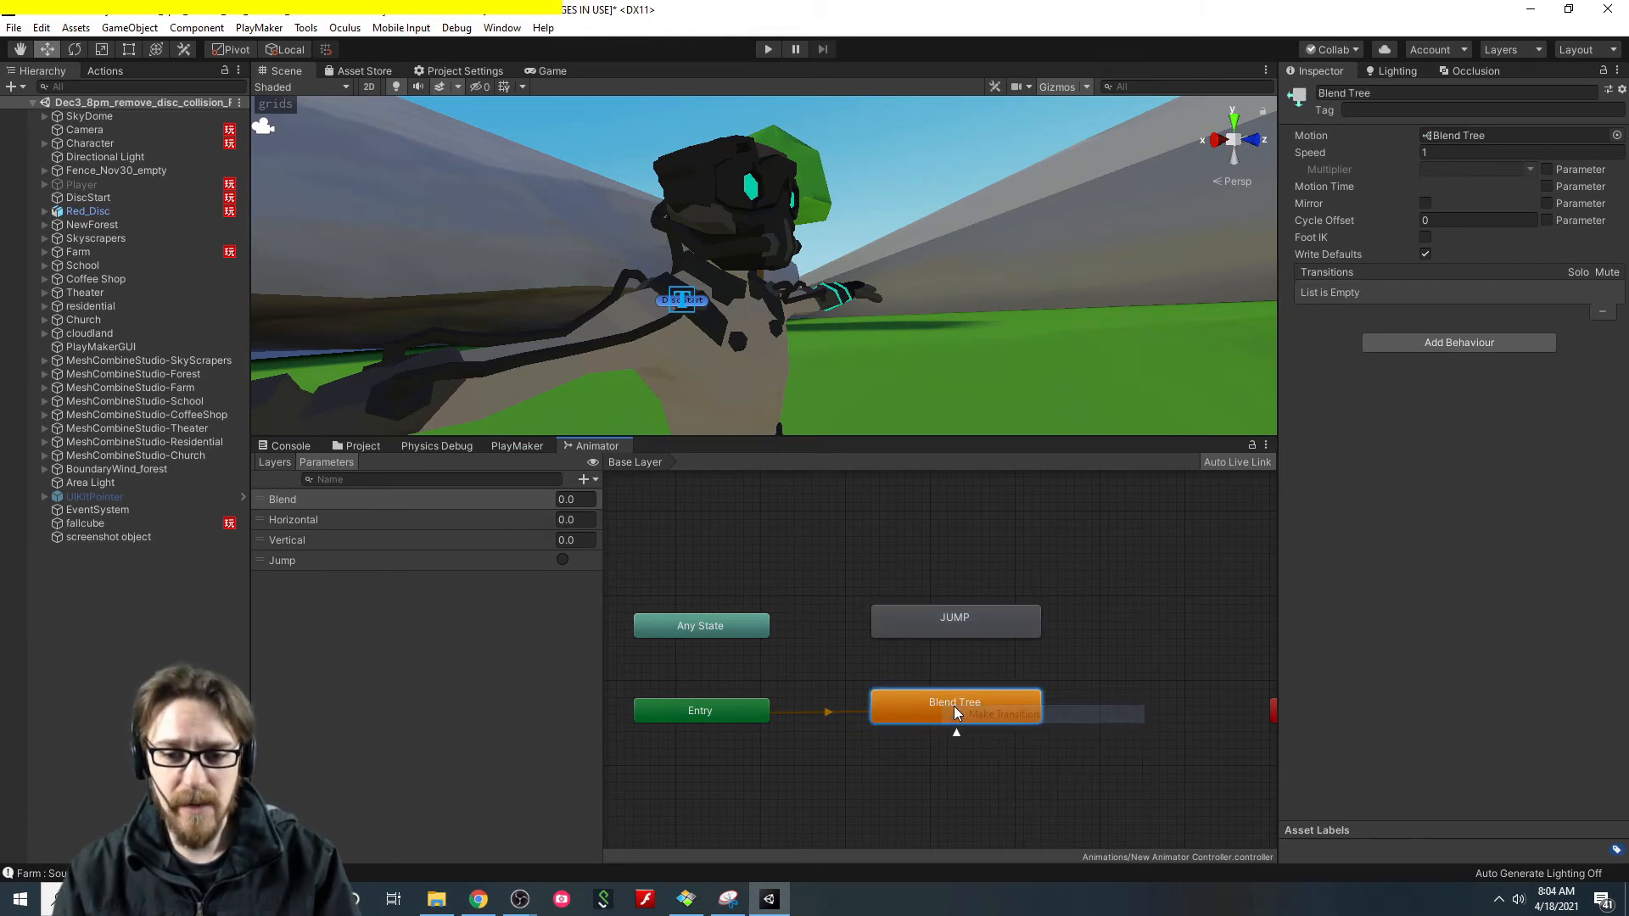
pyautogui.click(953, 633)
pyautogui.rightClick(913, 630)
pyautogui.click(942, 643)
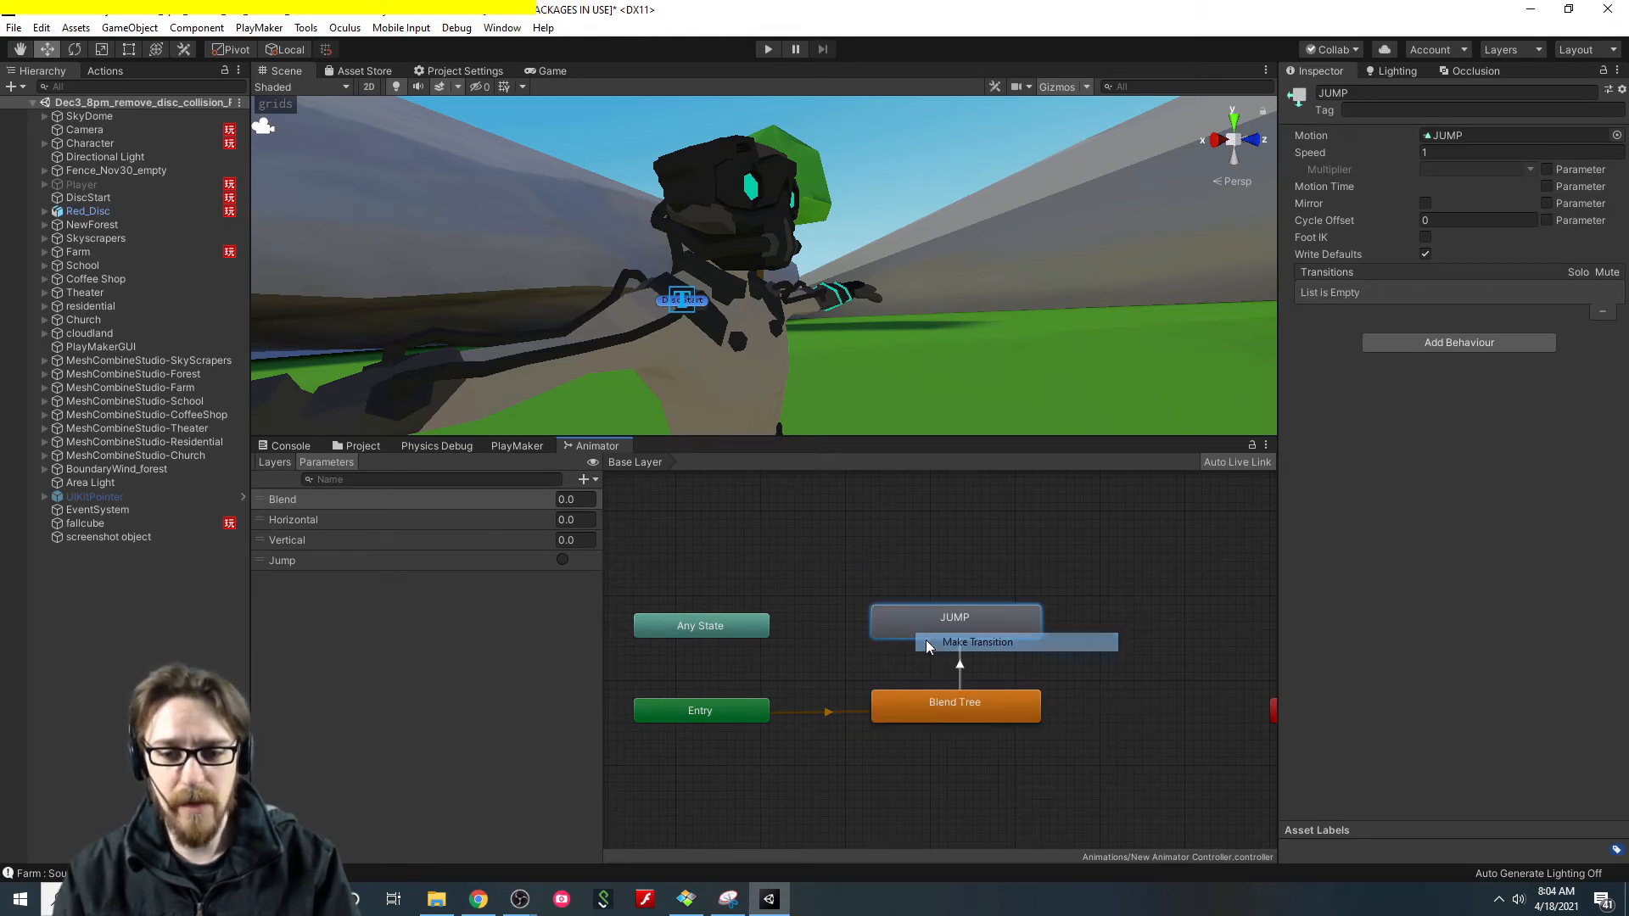
pyautogui.click(923, 711)
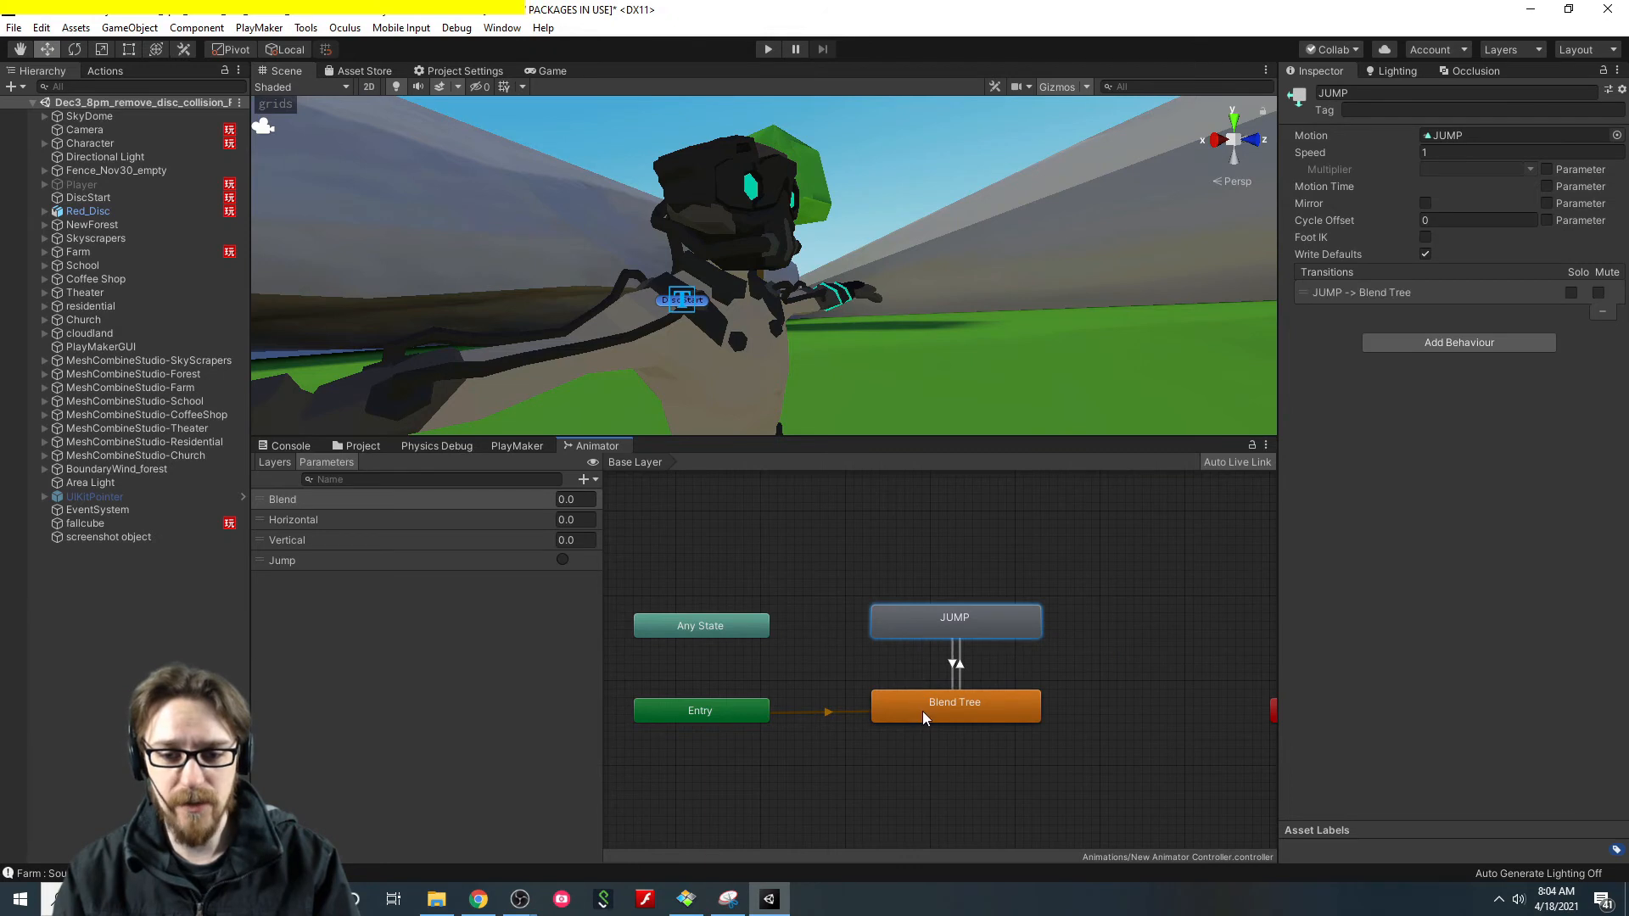
# Add a Jump condition to the Blend Tree to JUMP transition and turn off its Has Exit Time option.
pyautogui.click(961, 662)
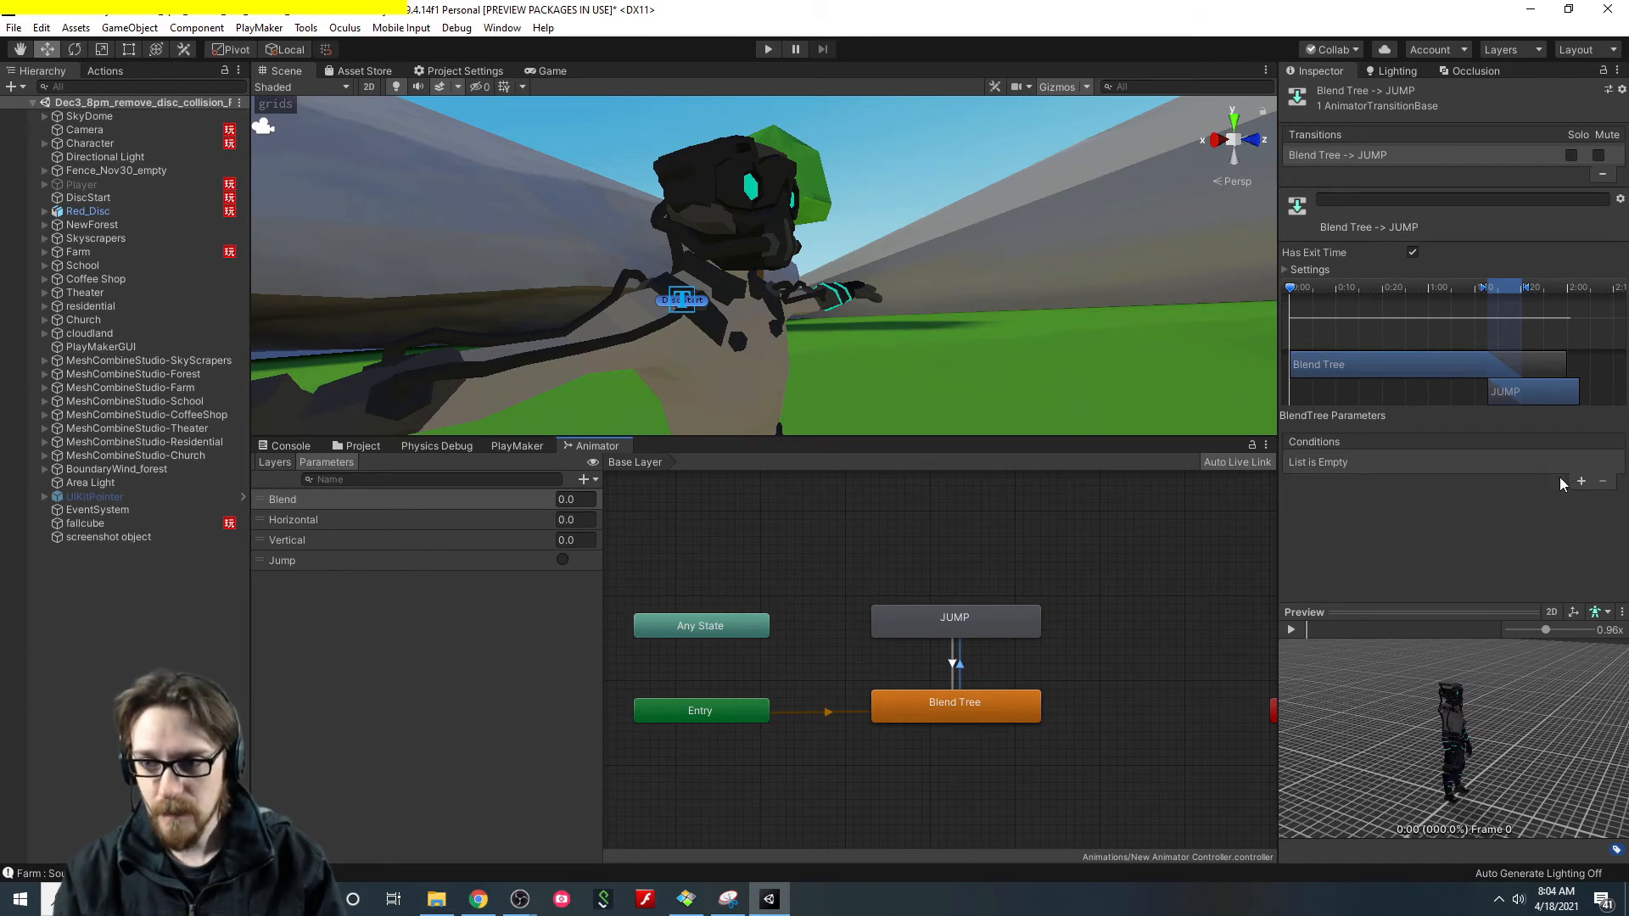
pyautogui.click(1582, 481)
pyautogui.click(1418, 462)
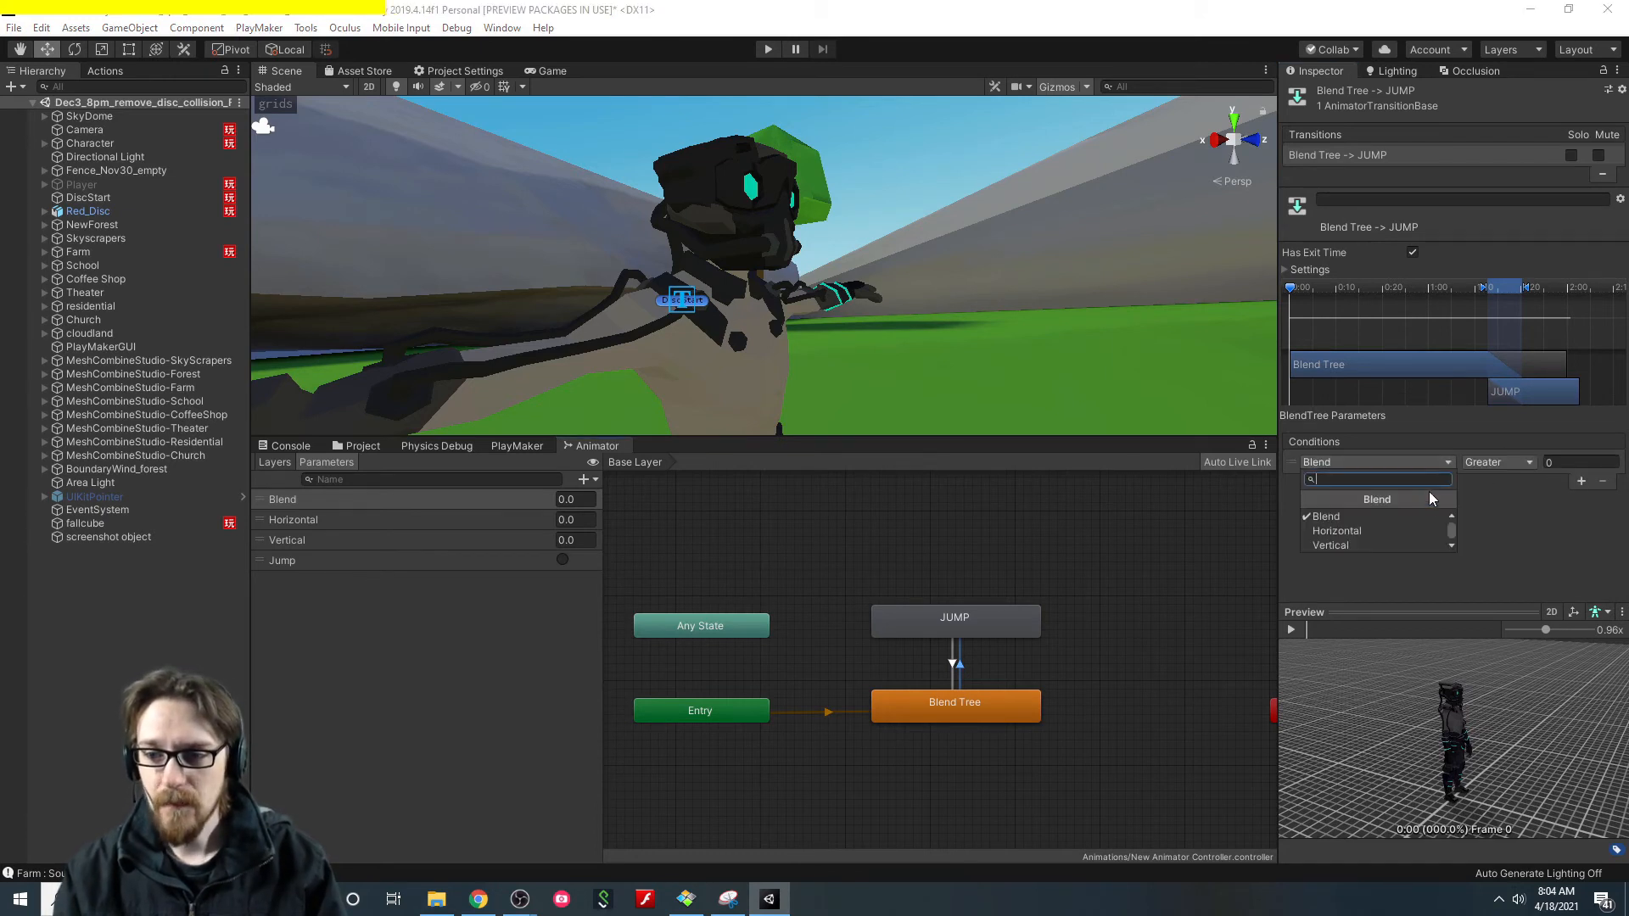
pyautogui.moveTo(1452, 530); pyautogui.dragTo(1453, 542)
pyautogui.click(1384, 550)
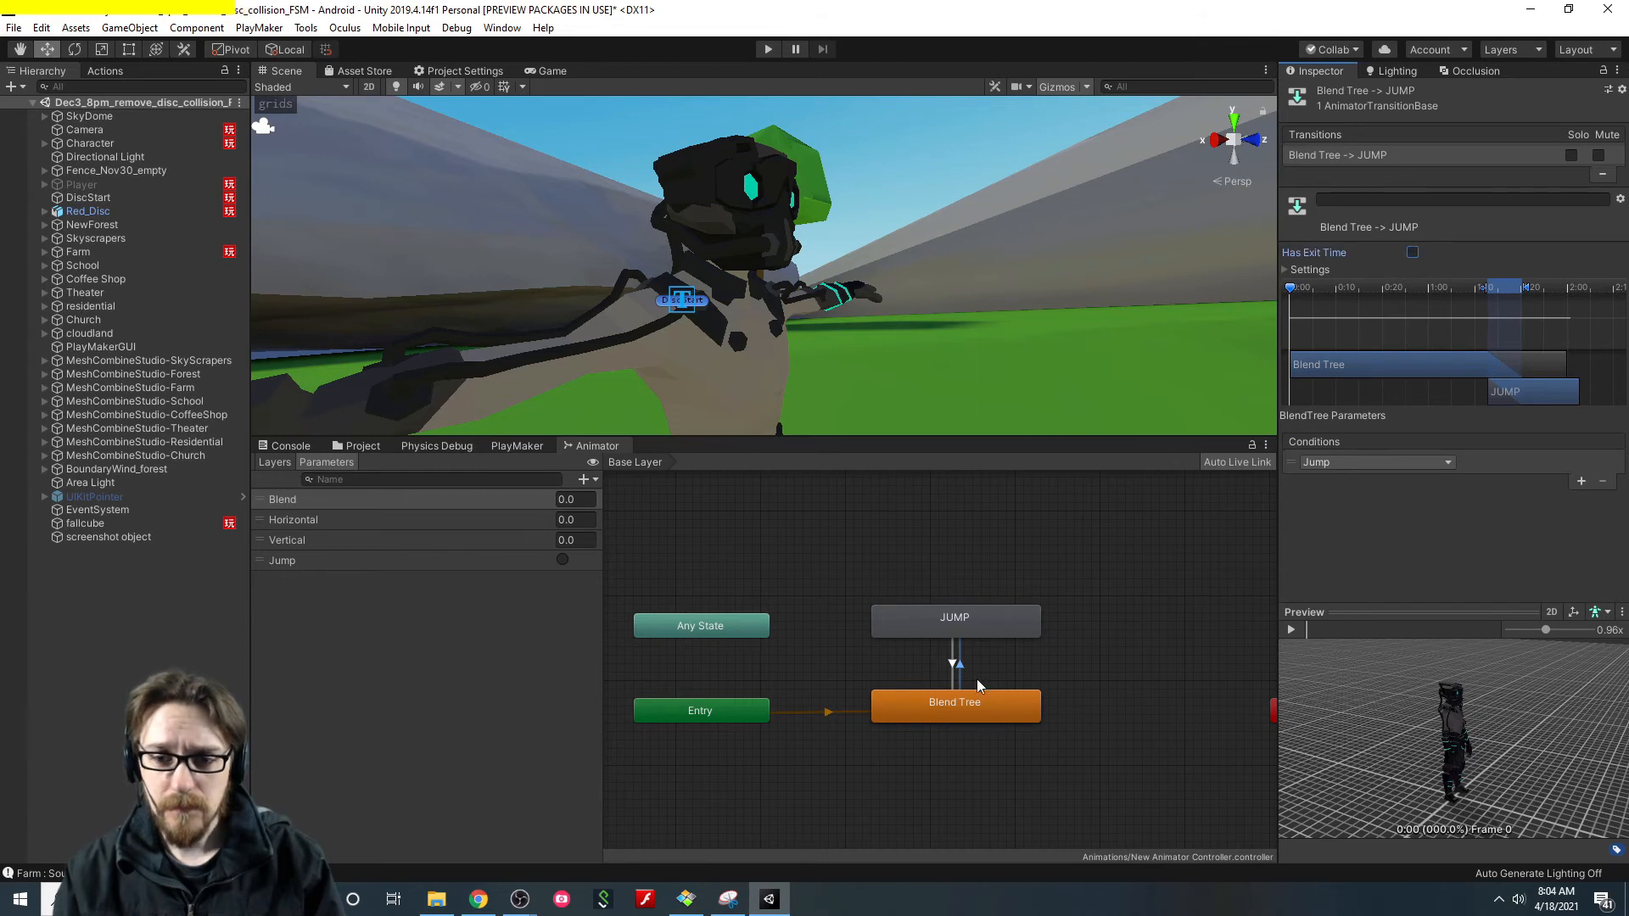
# Examine the exit time and conditions of the JUMP to Blend Tree transition and compare them with the opposite transition.
pyautogui.click(944, 632)
pyautogui.click(952, 666)
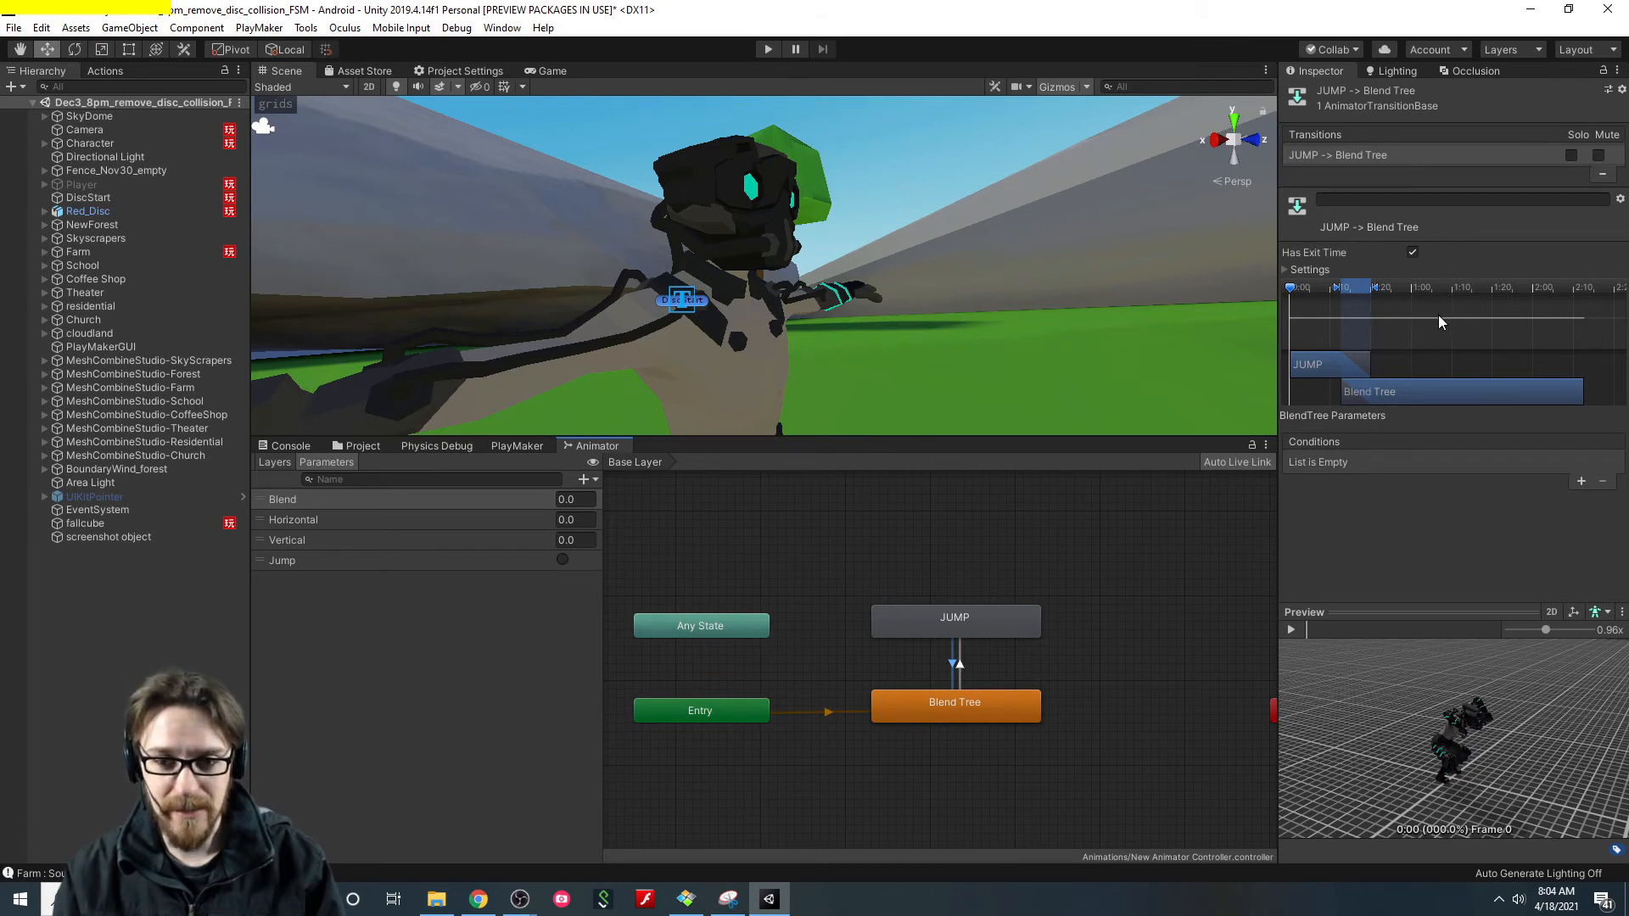
pyautogui.click(961, 666)
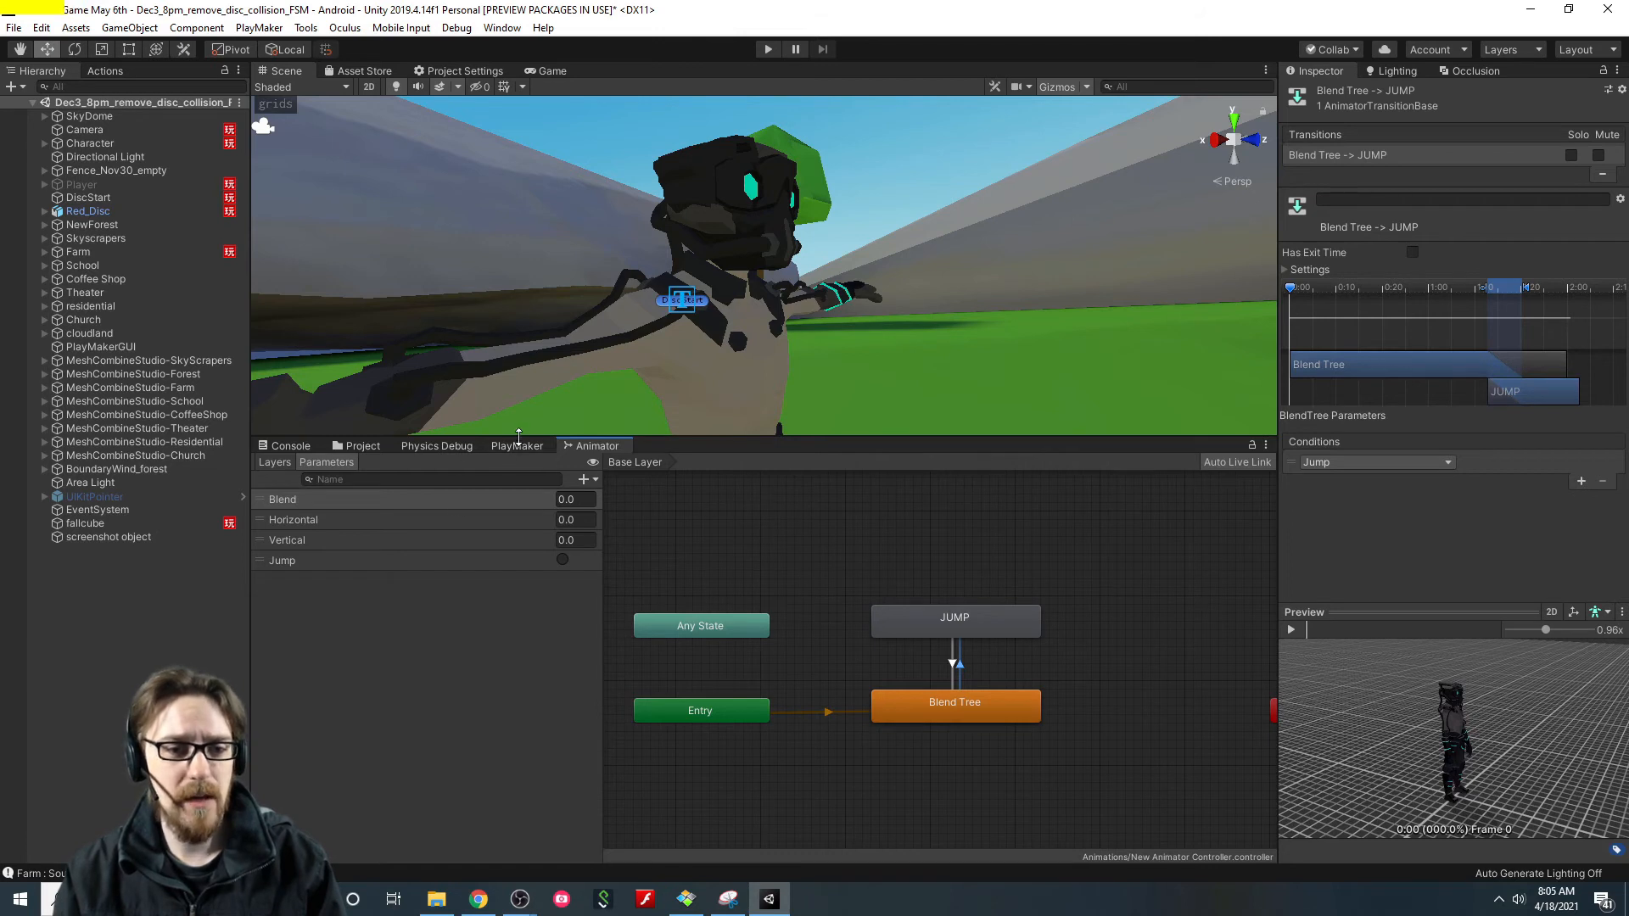
# Open the Character's Jump FSM in PlayMaker and rename its start state Idle.
pyautogui.click(105, 142)
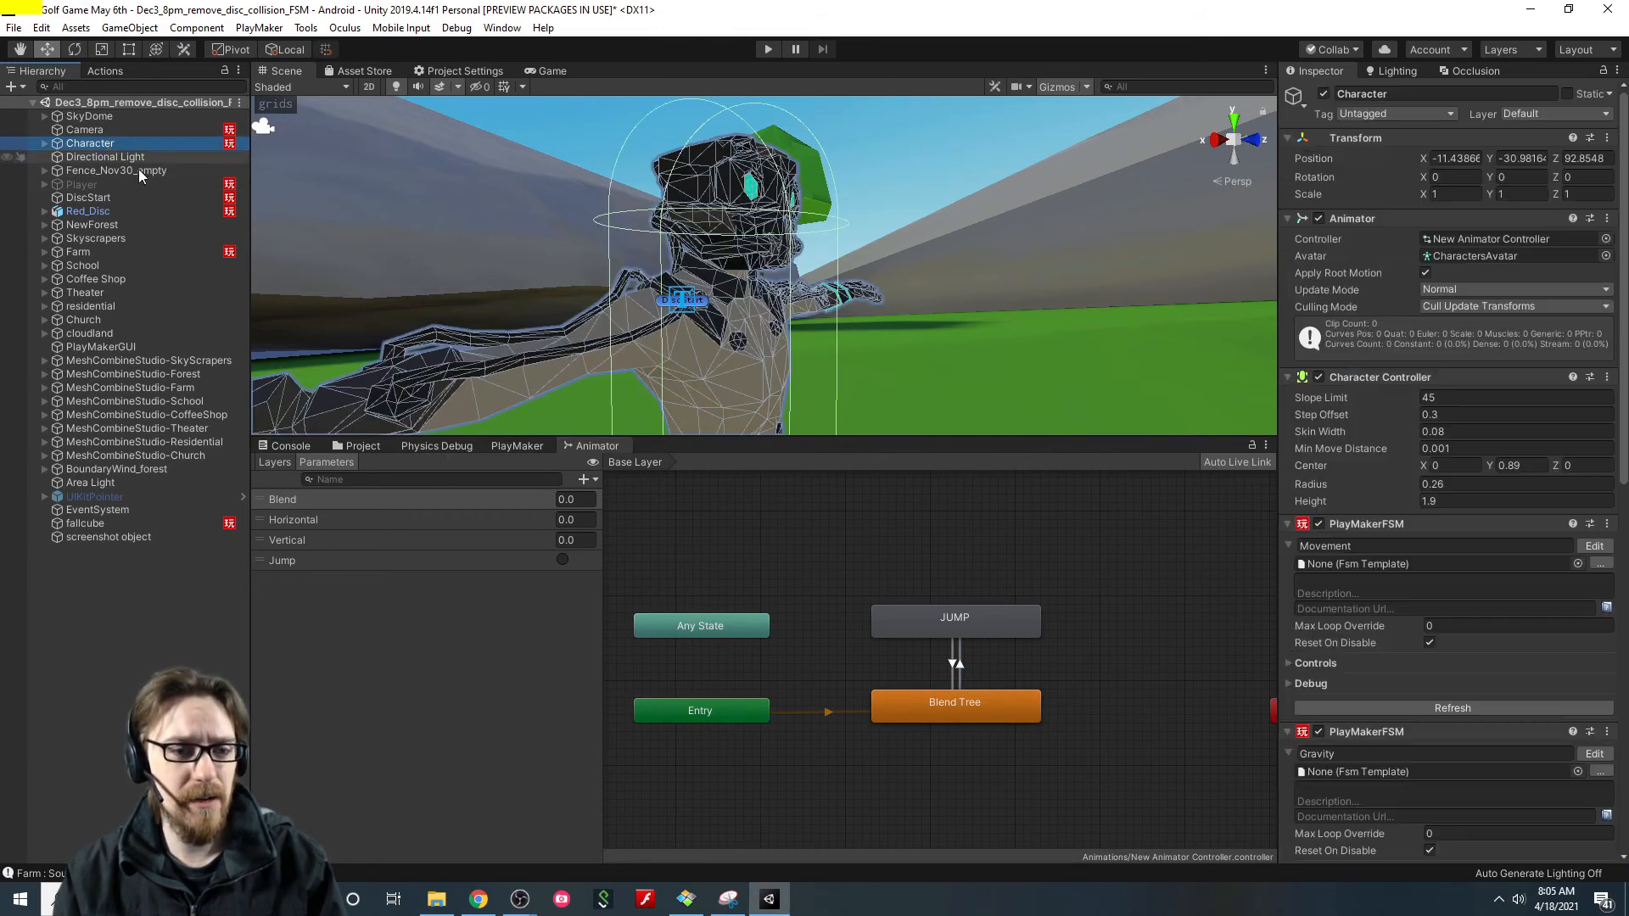
pyautogui.click(517, 447)
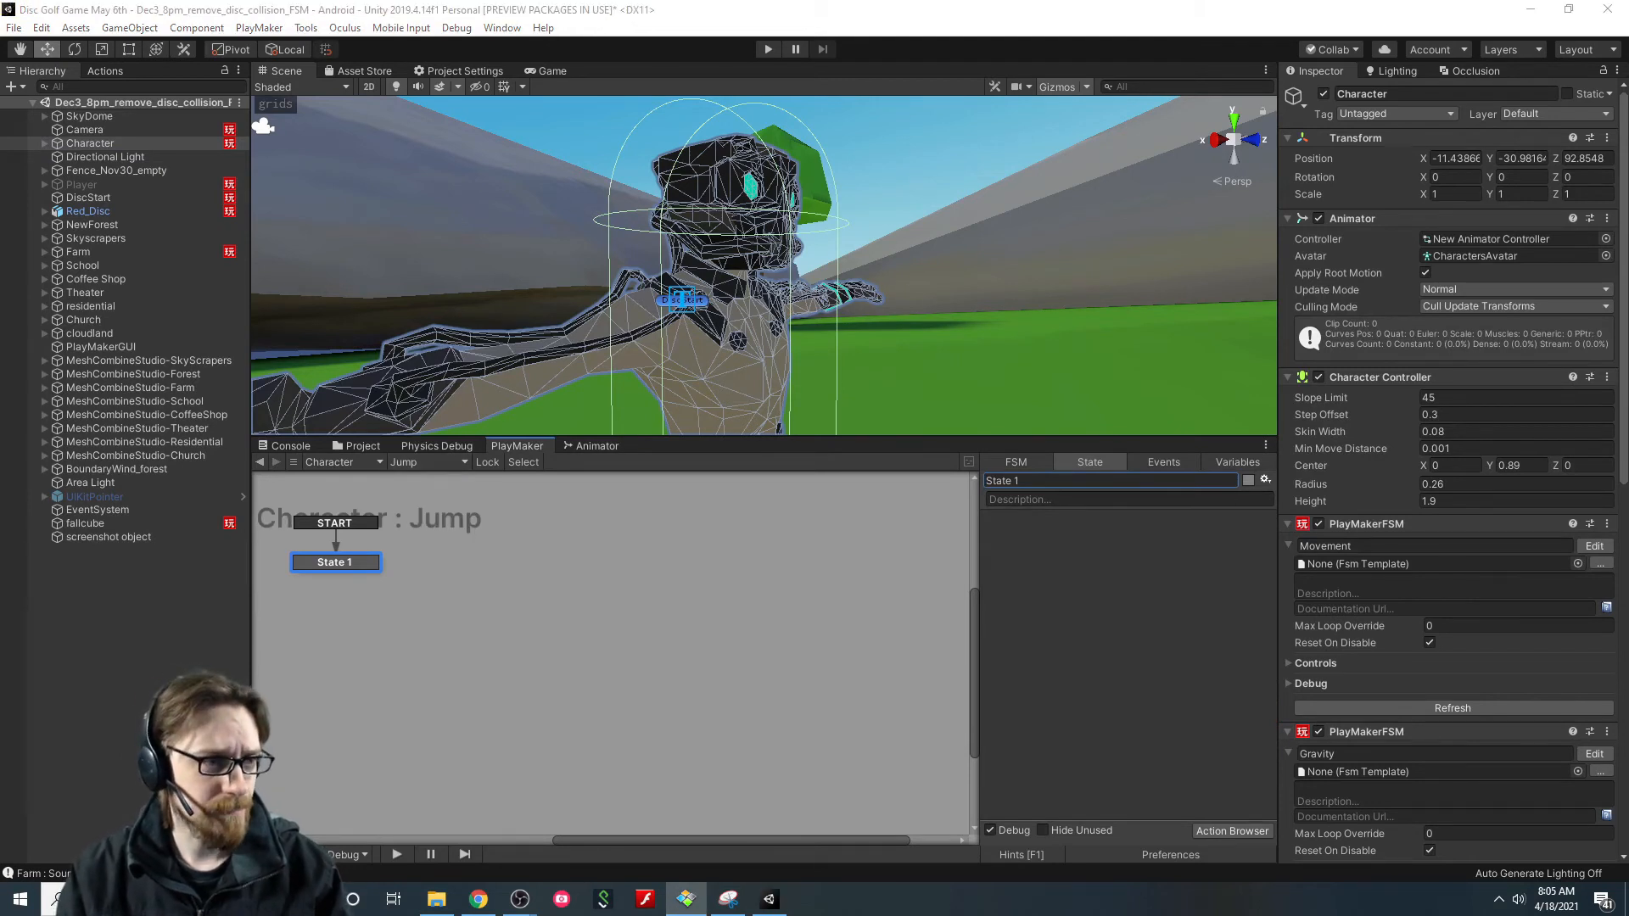
pyautogui.click(1099, 481)
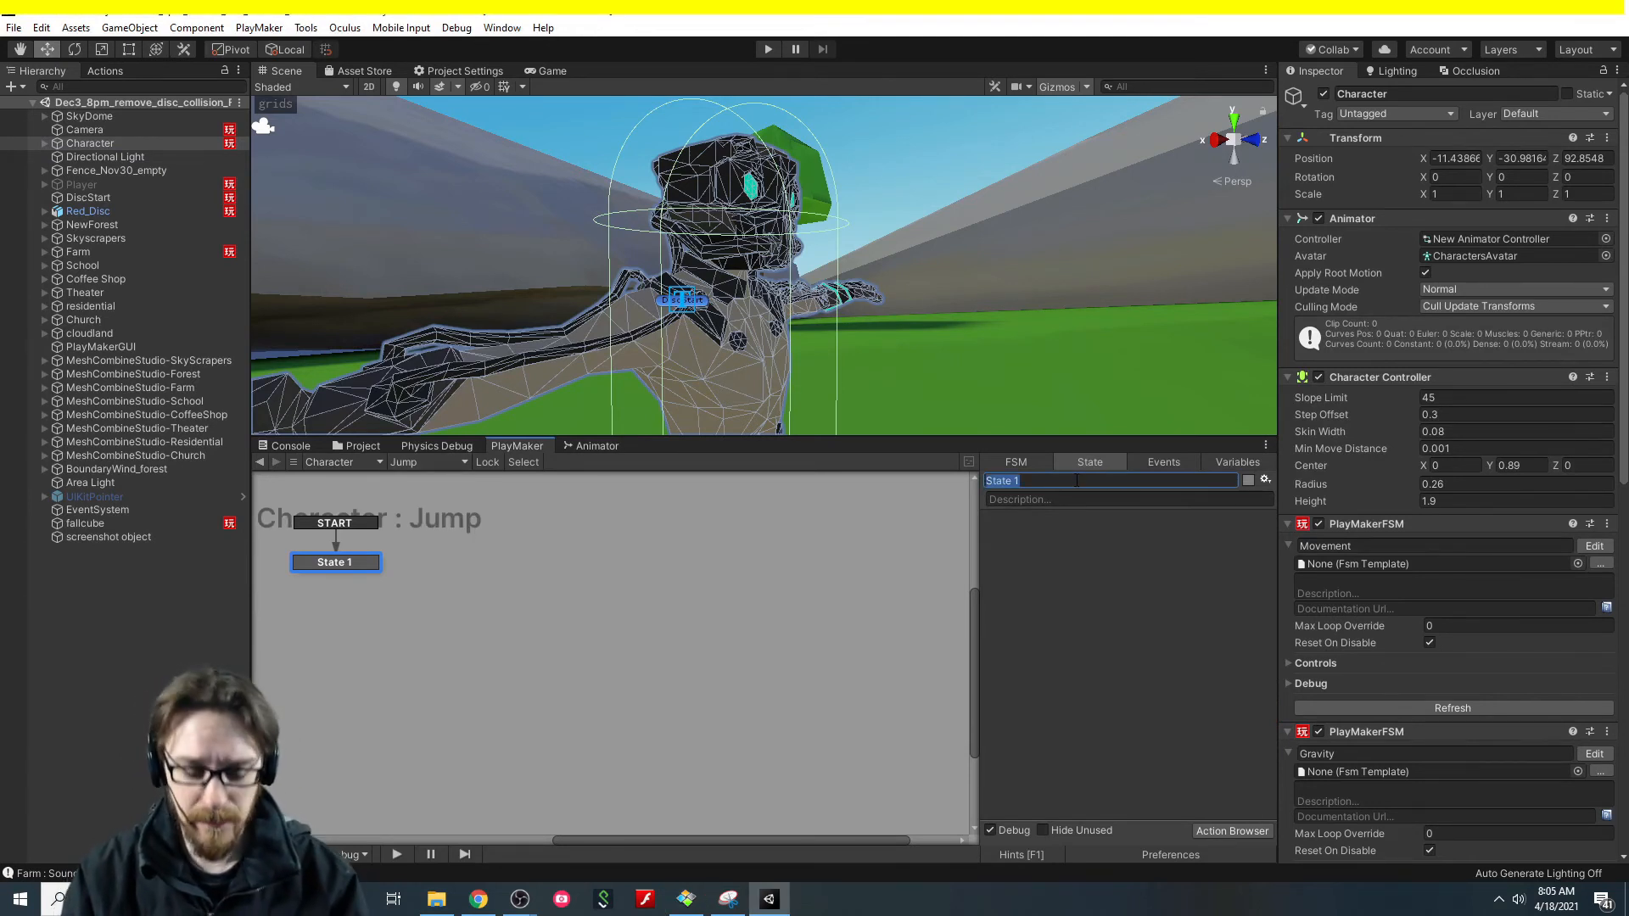
pyautogui.write('iDLE')
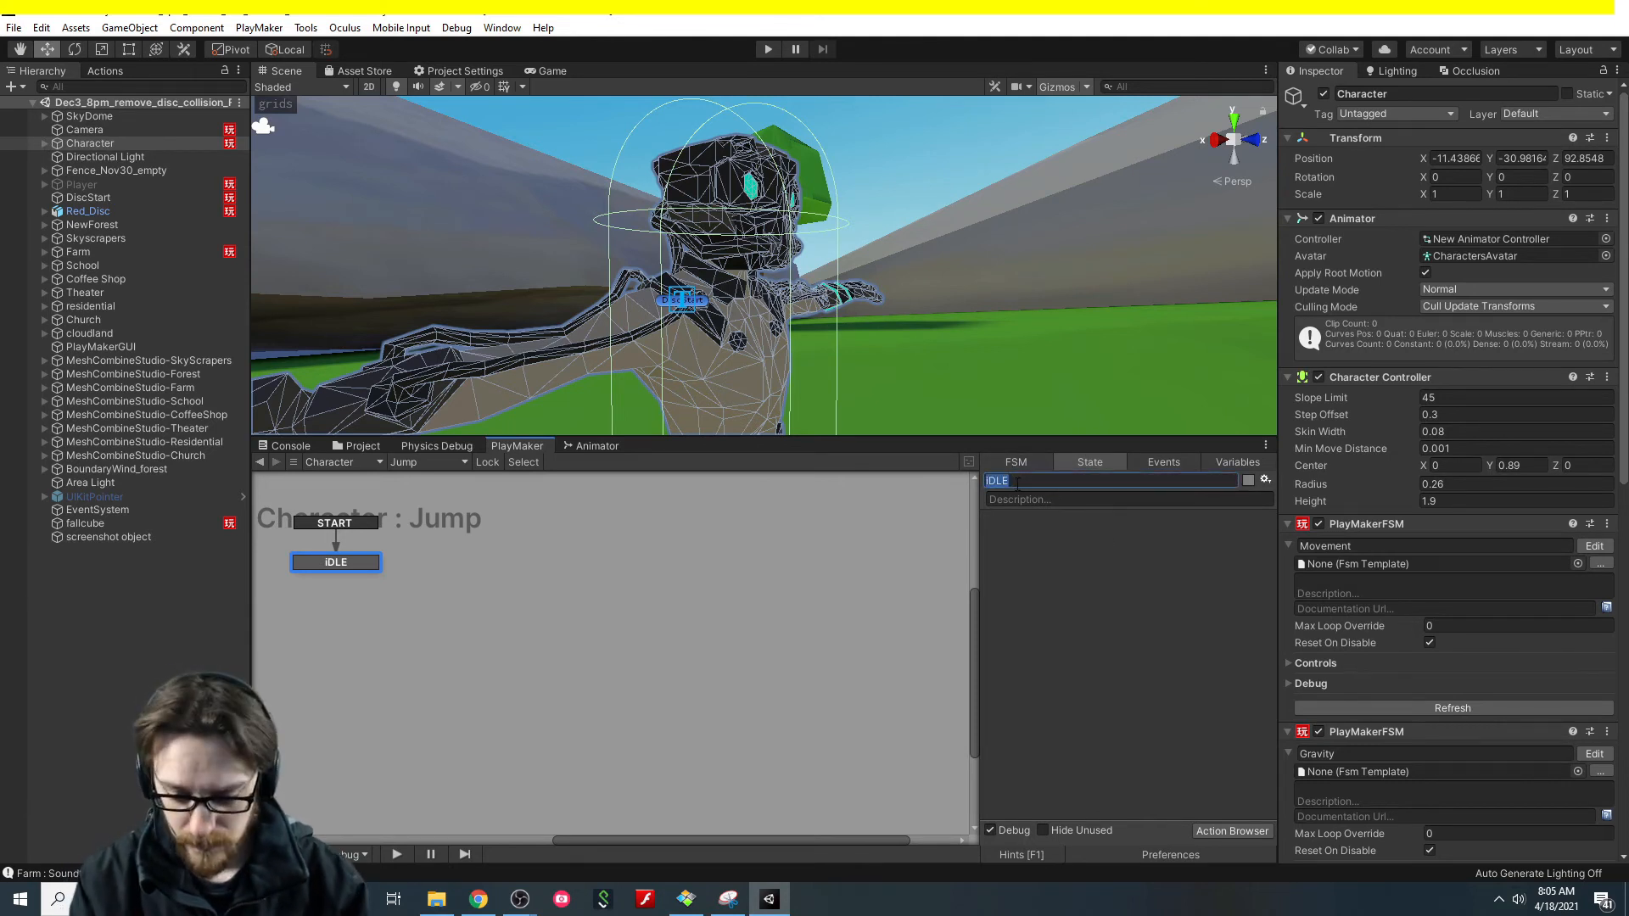
pyautogui.write('U')
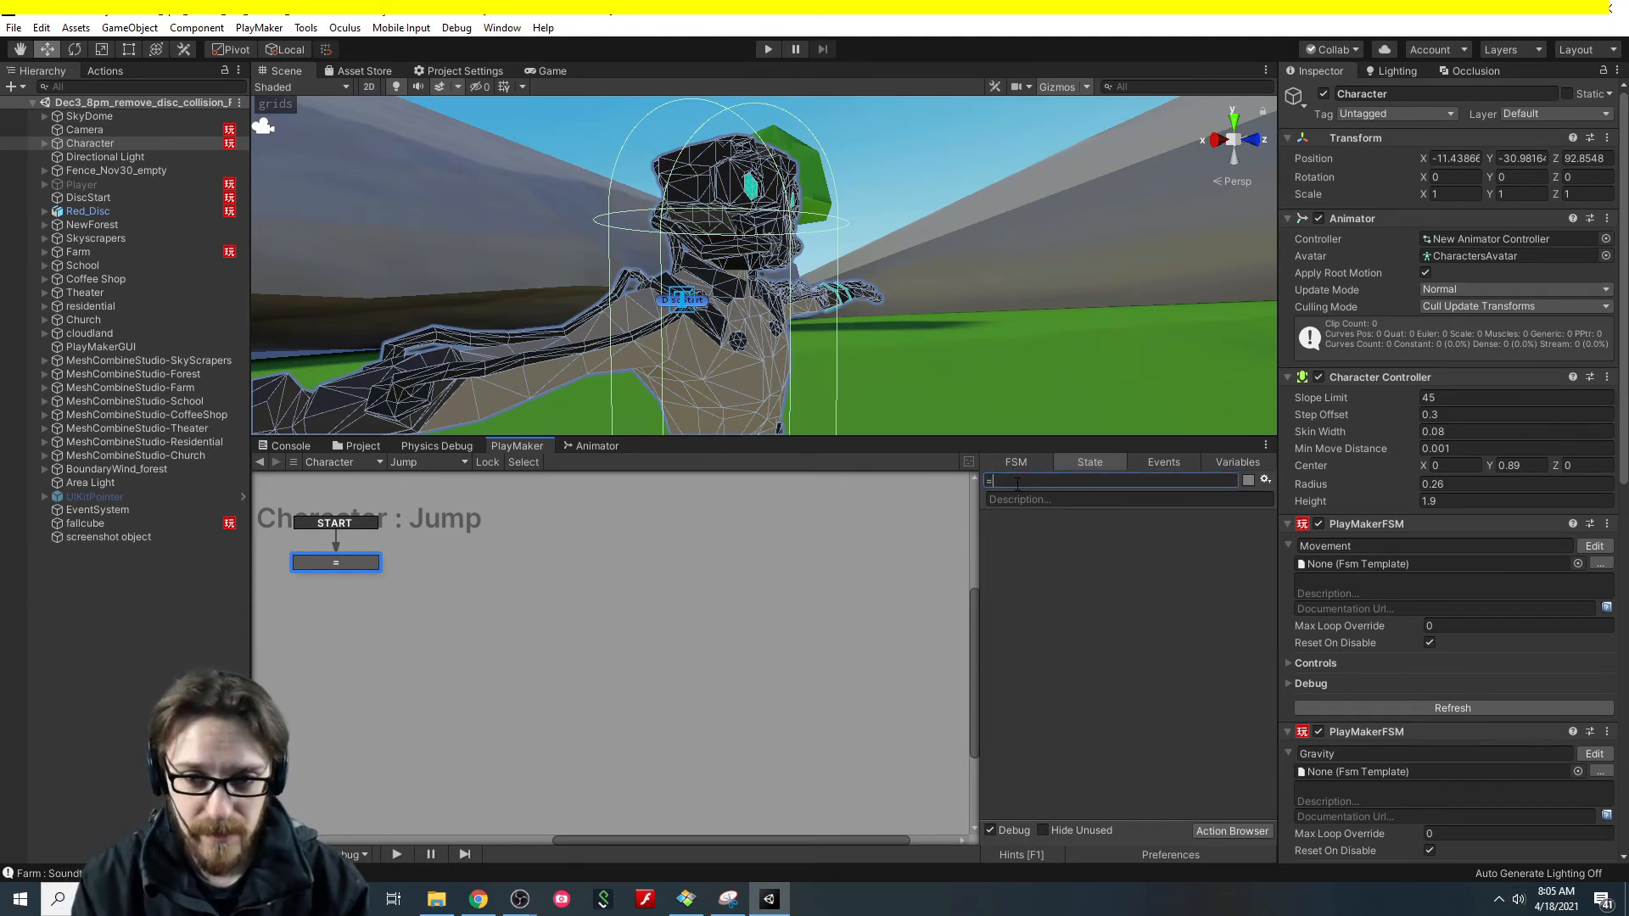
pyautogui.write('Idle')
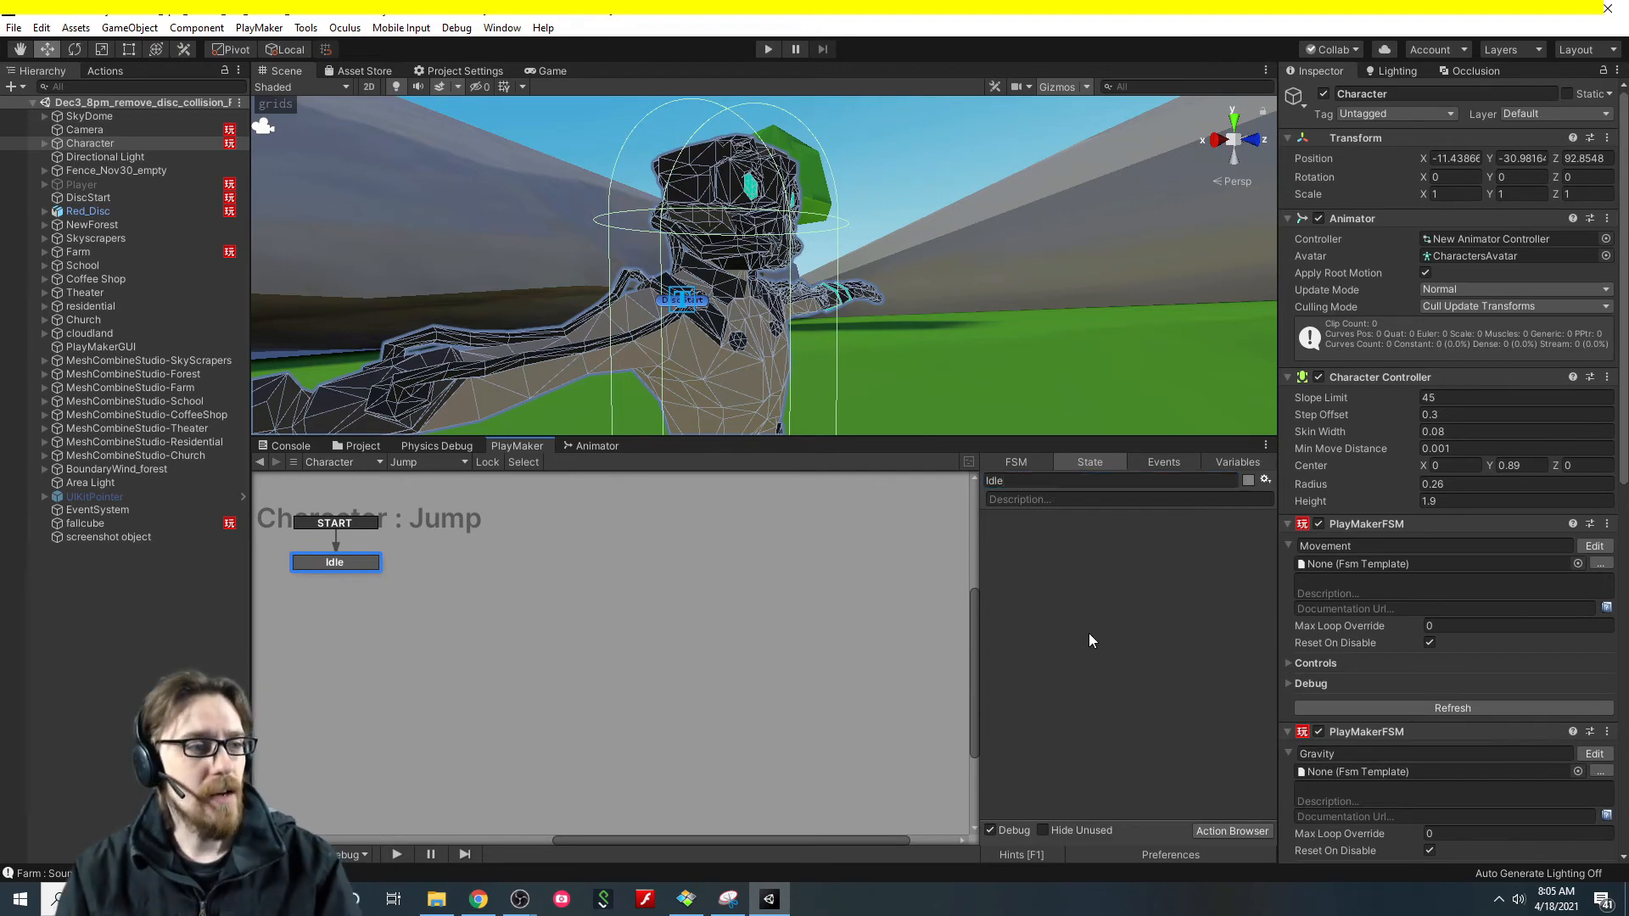
# Add a Get Button action to the Idle state and set its button name to Jump.
pyautogui.press('`')
pyautogui.write('get button')
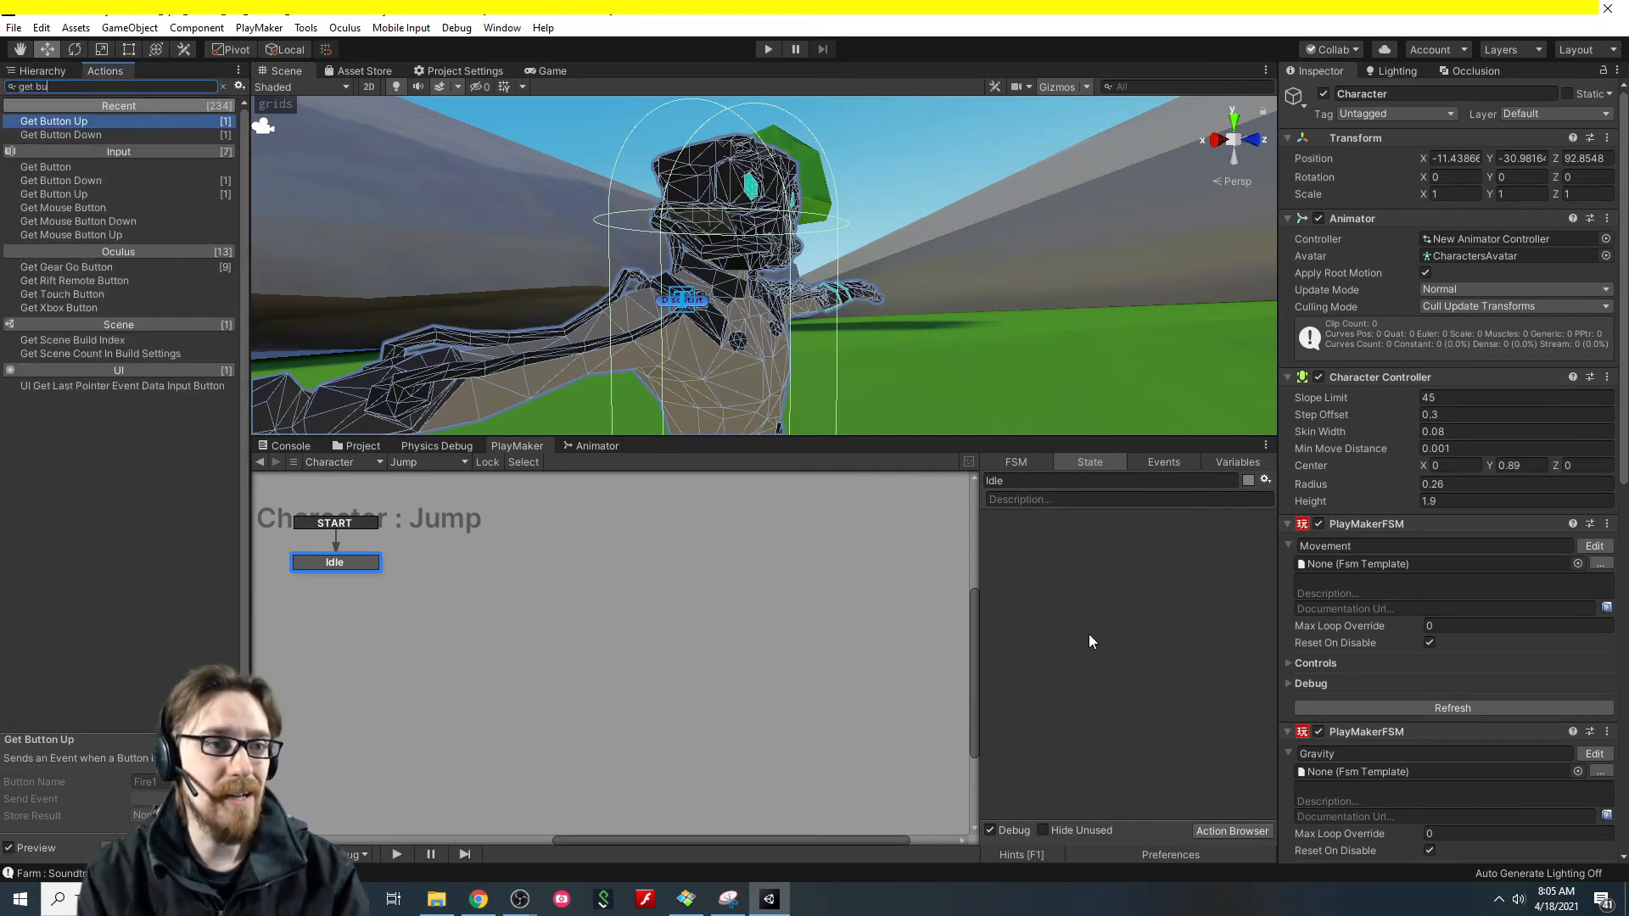
pyautogui.press('Down')
pyautogui.press('Down')
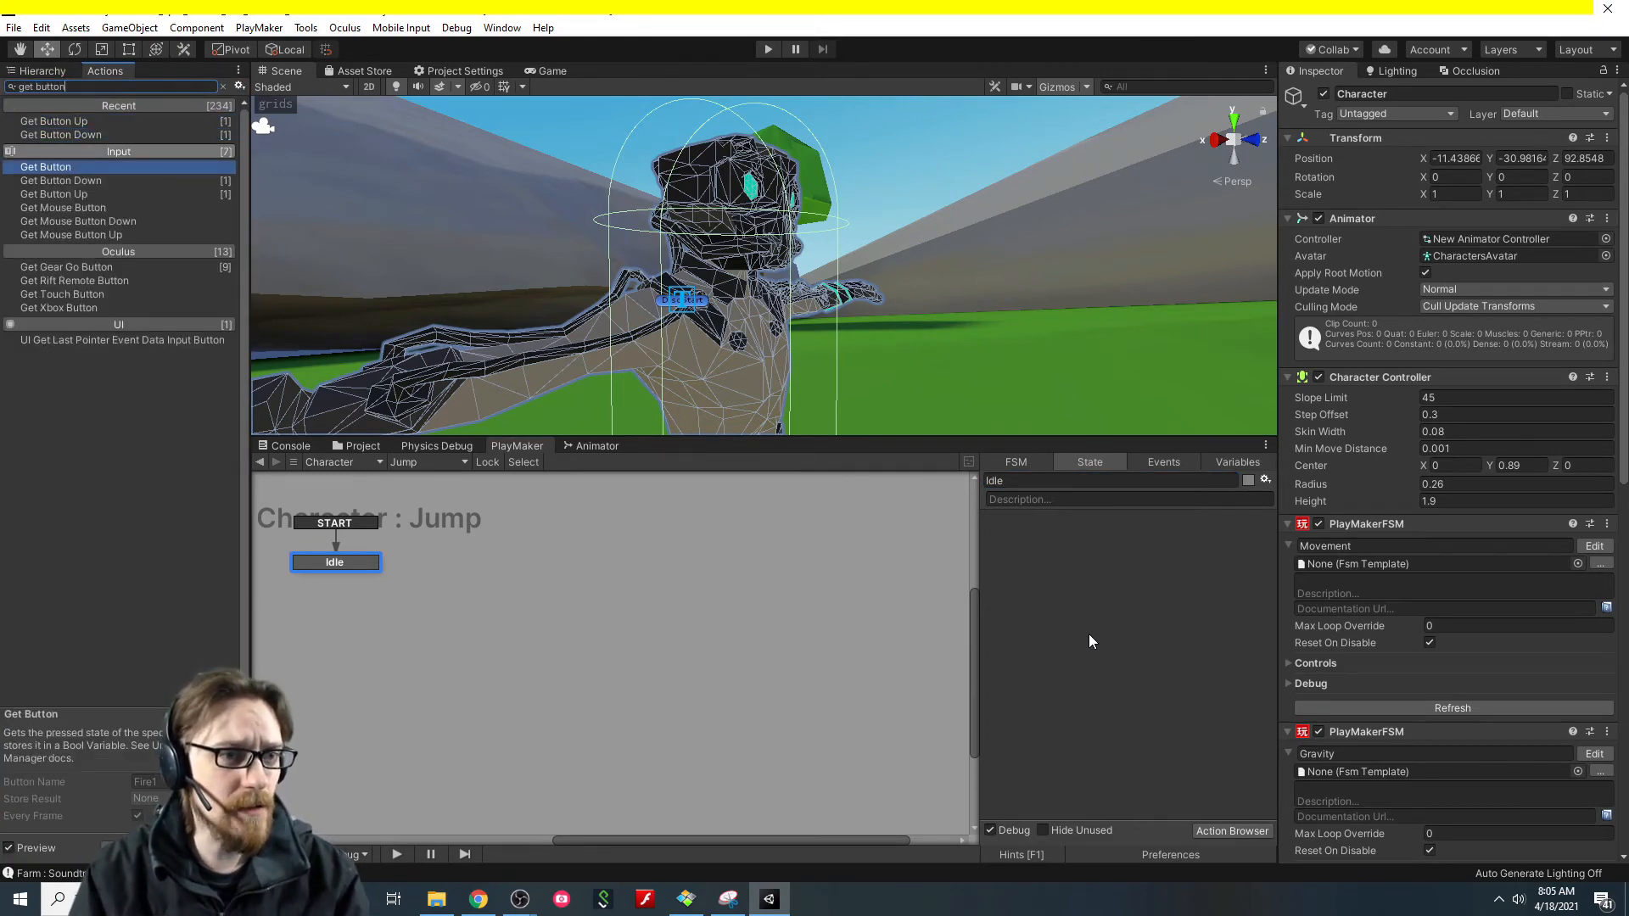
pyautogui.press('Return')
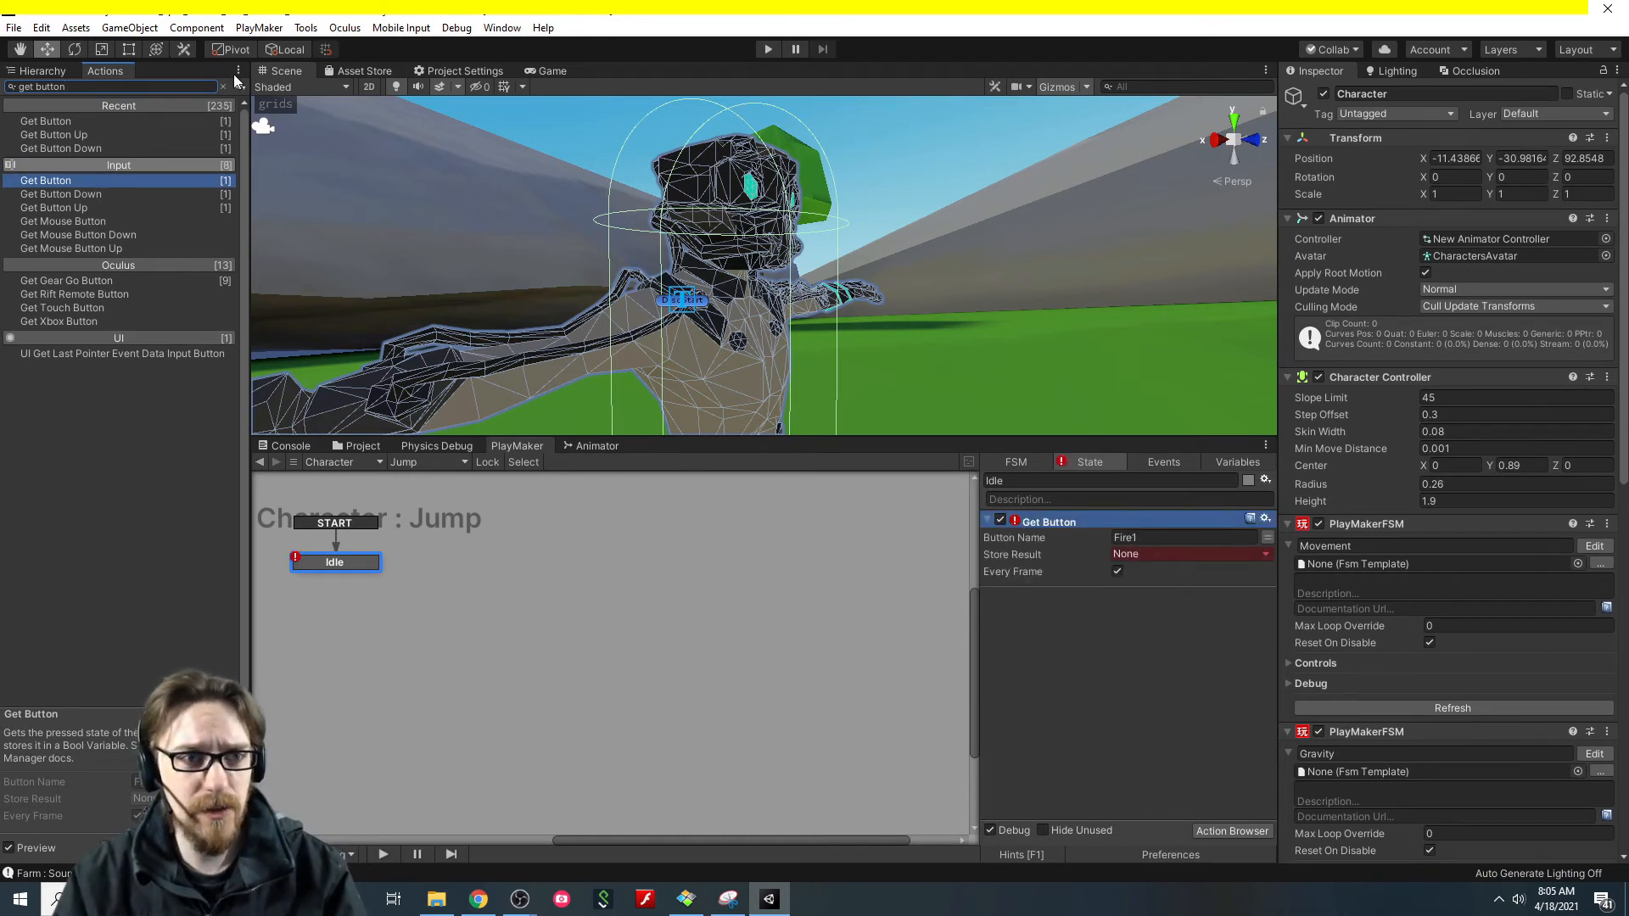
pyautogui.click(1133, 539)
pyautogui.doubleClick(1134, 537)
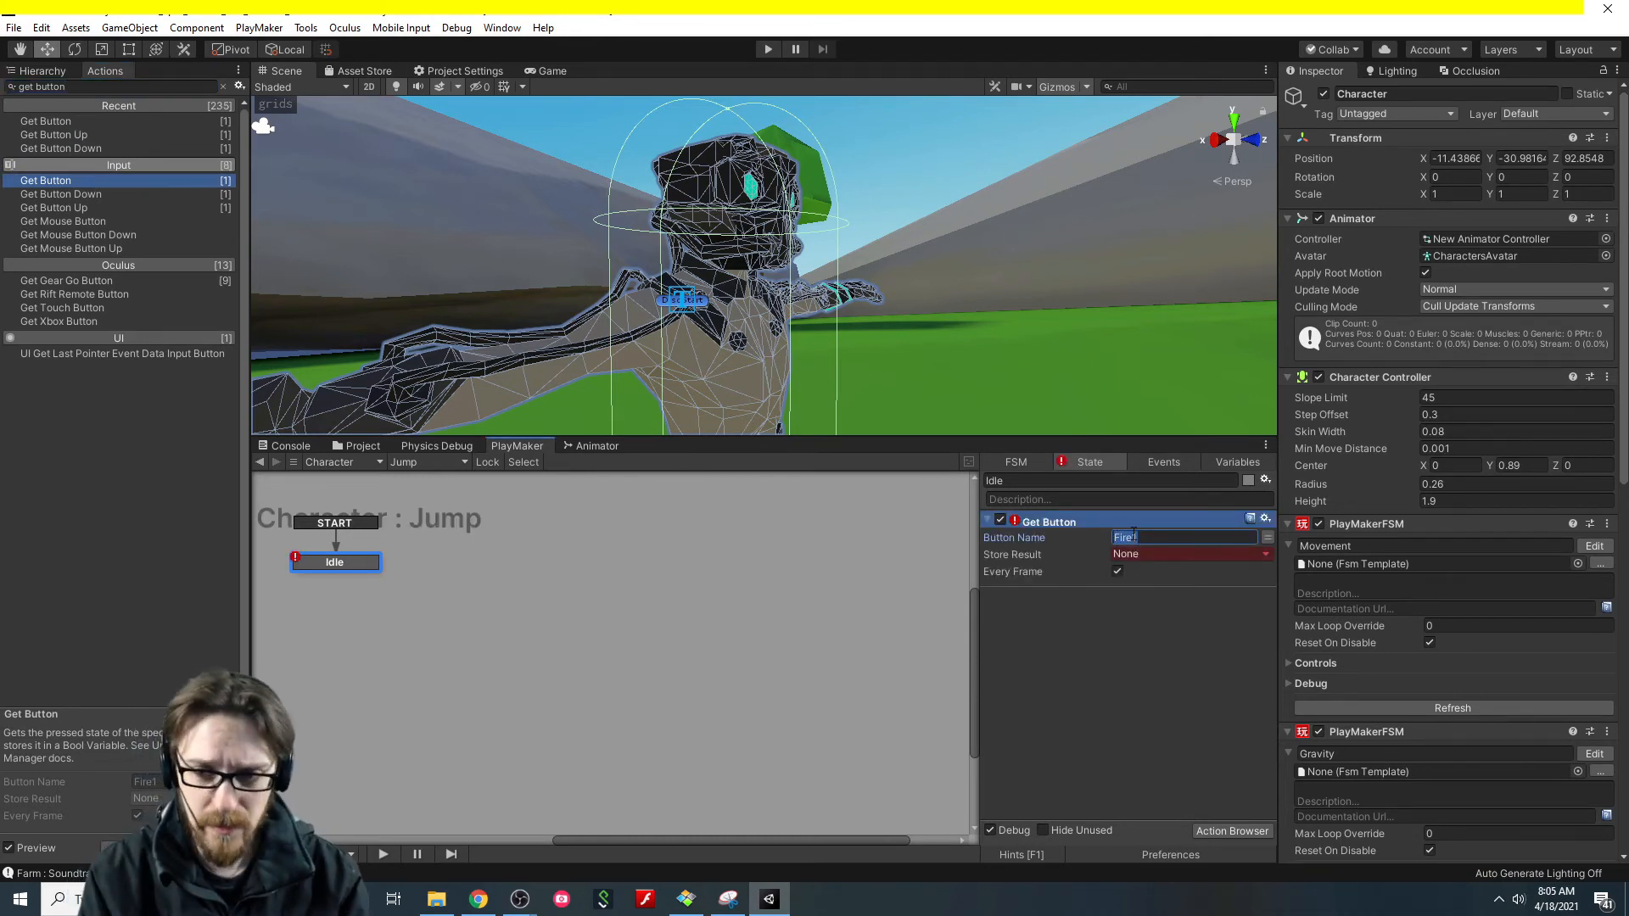
pyautogui.write('Jump')
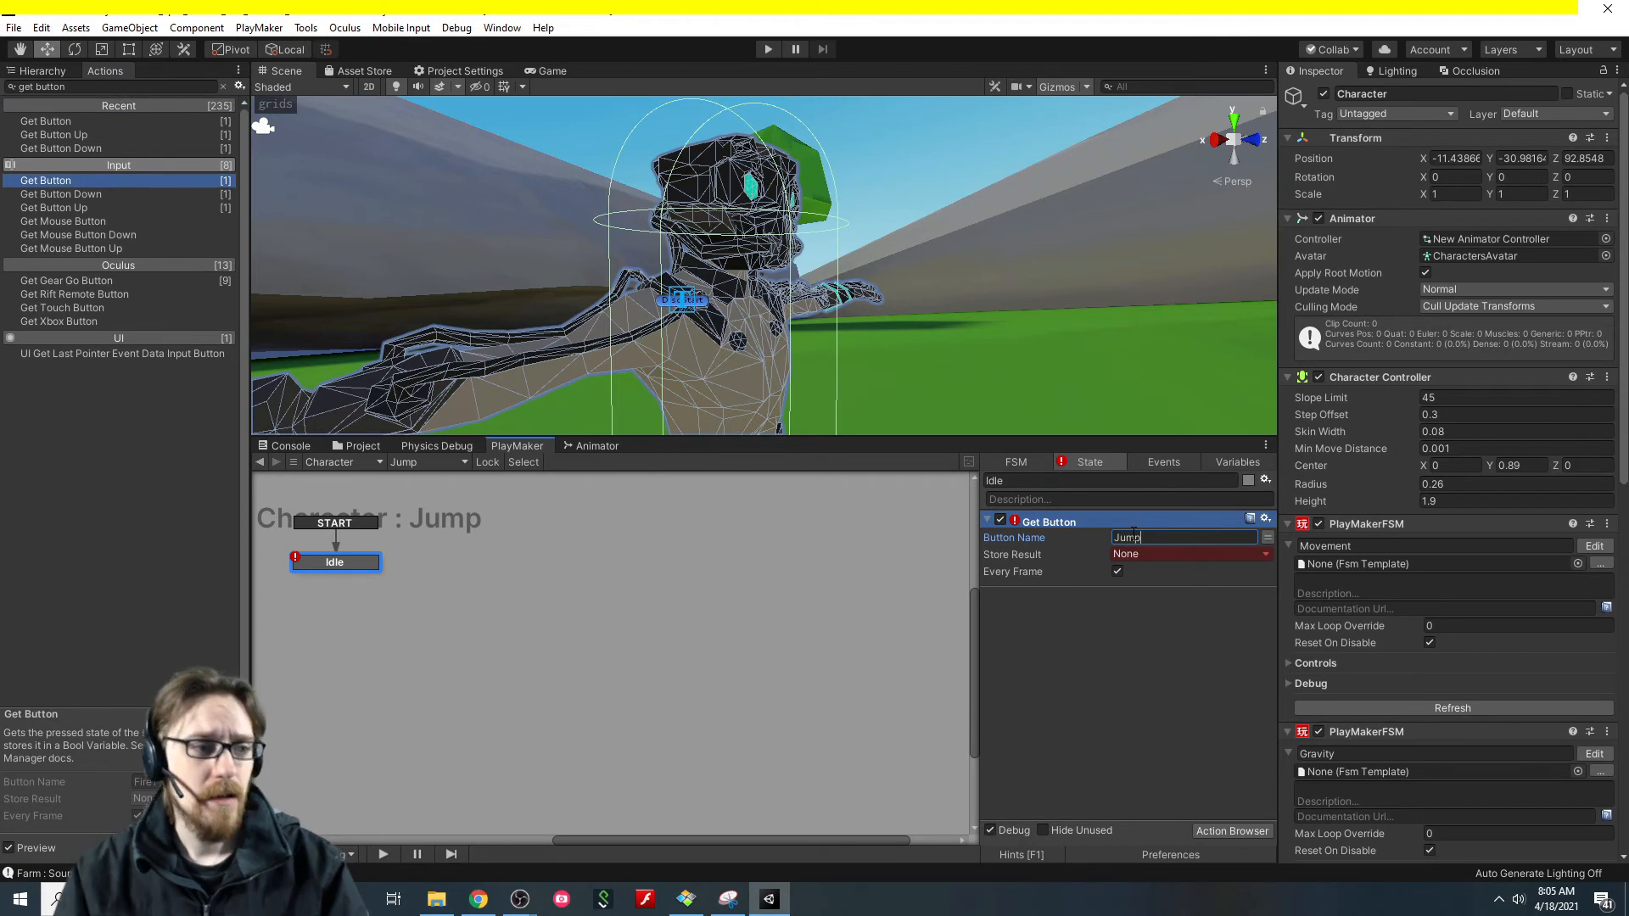
# Store the Get Button result in a new variable named isJumping.
pyautogui.click(1138, 554)
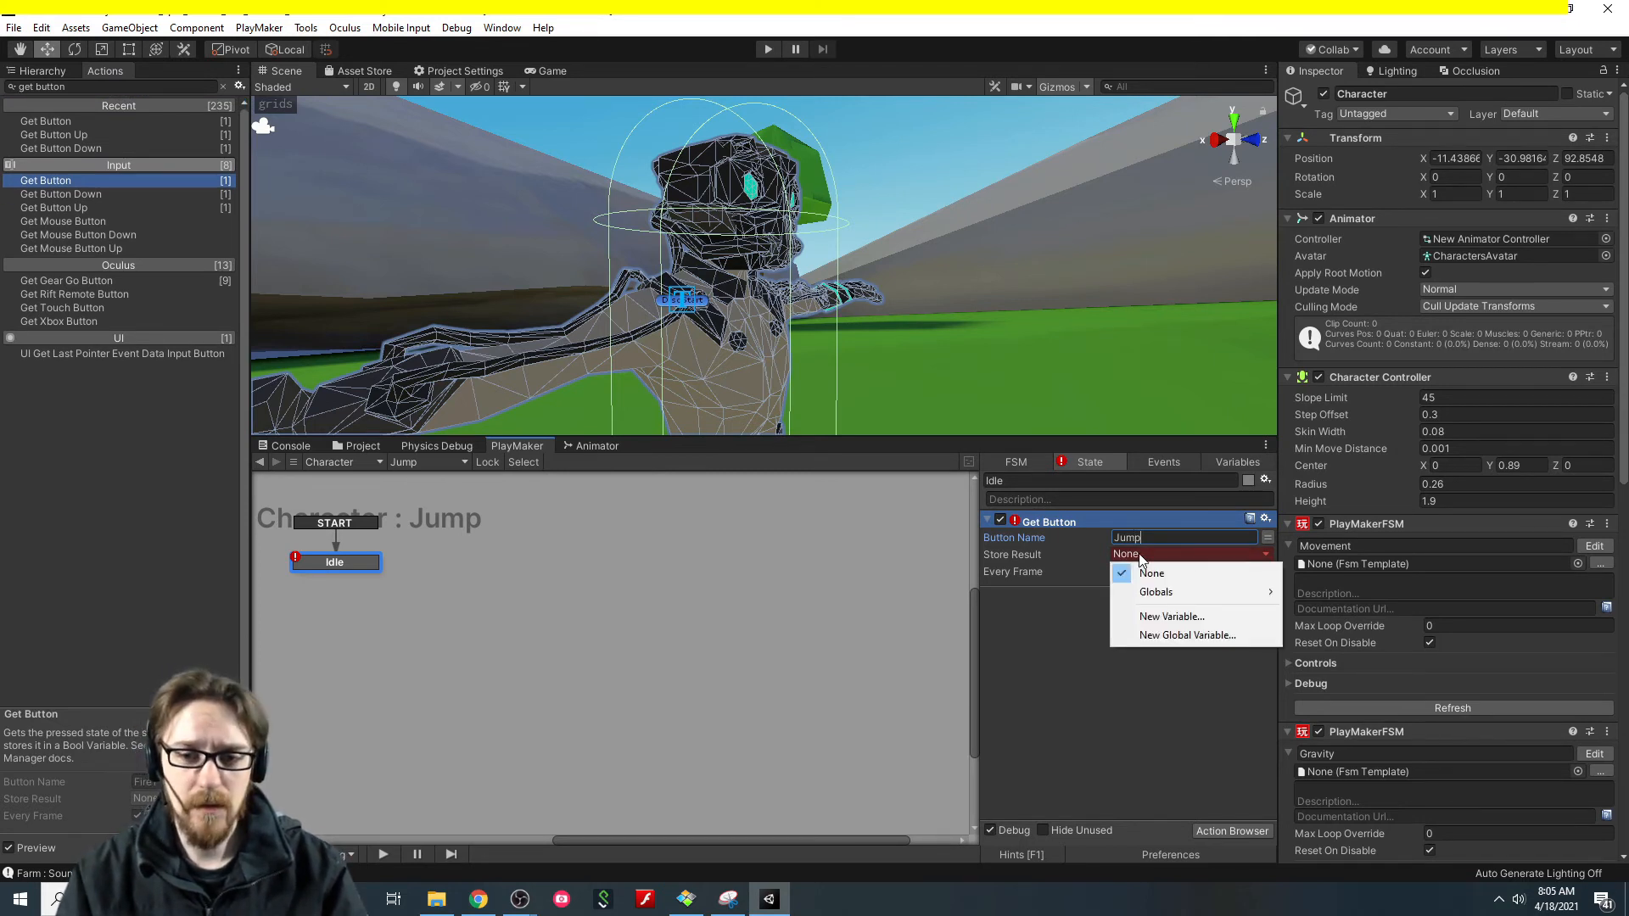
pyautogui.click(1051, 614)
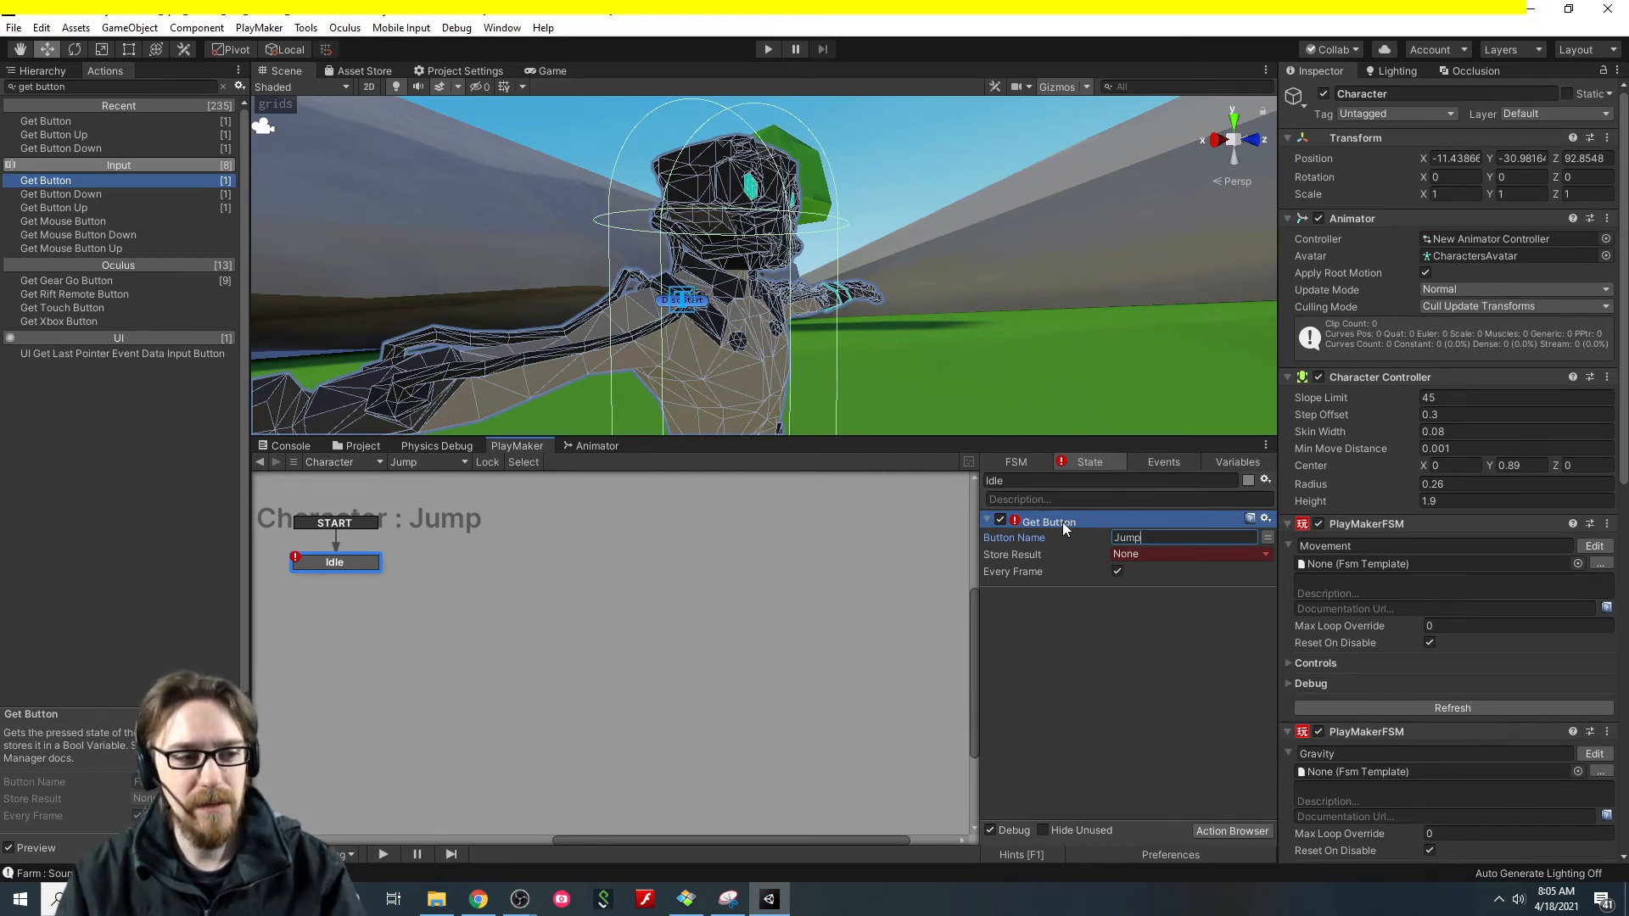
pyautogui.click(1142, 555)
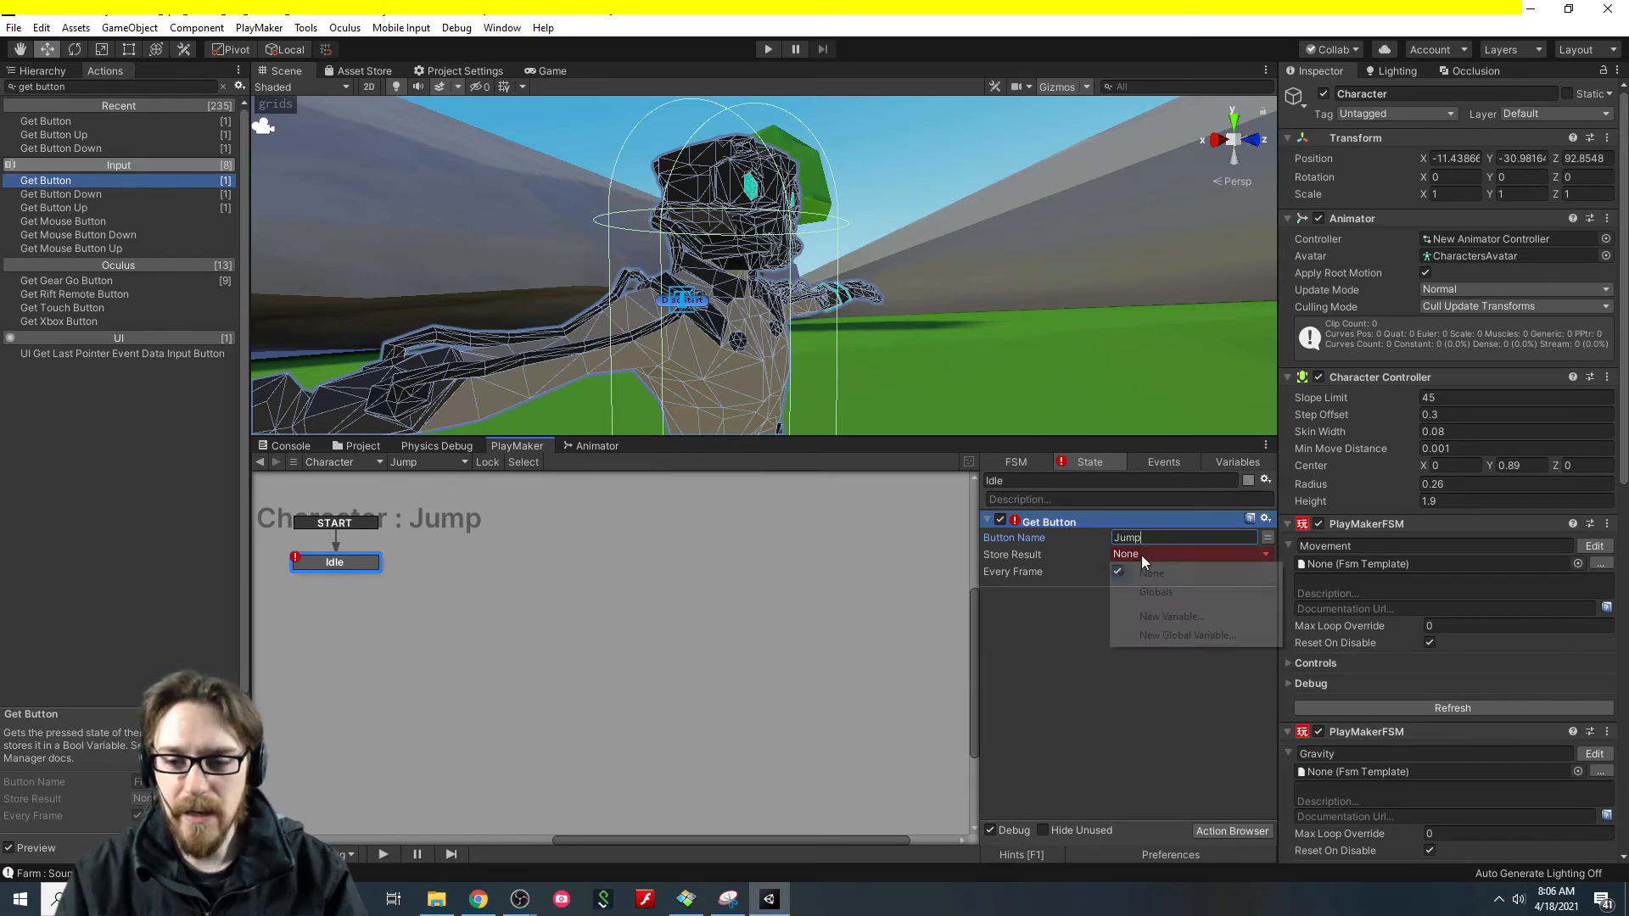
pyautogui.click(1179, 623)
pyautogui.write('isJumping')
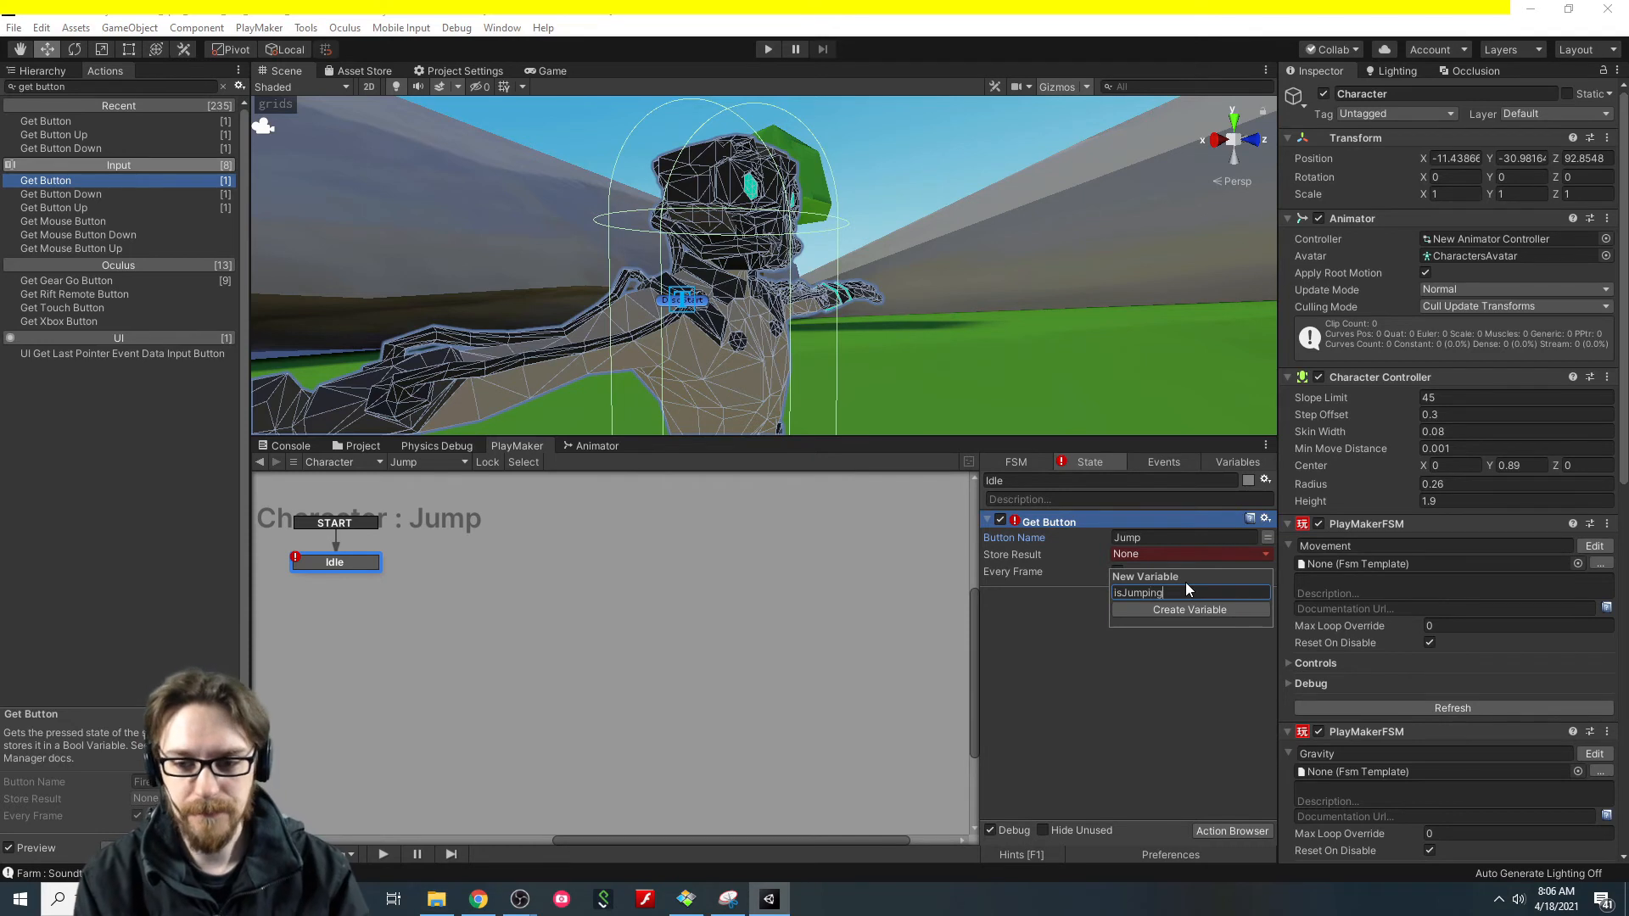
pyautogui.press('Return')
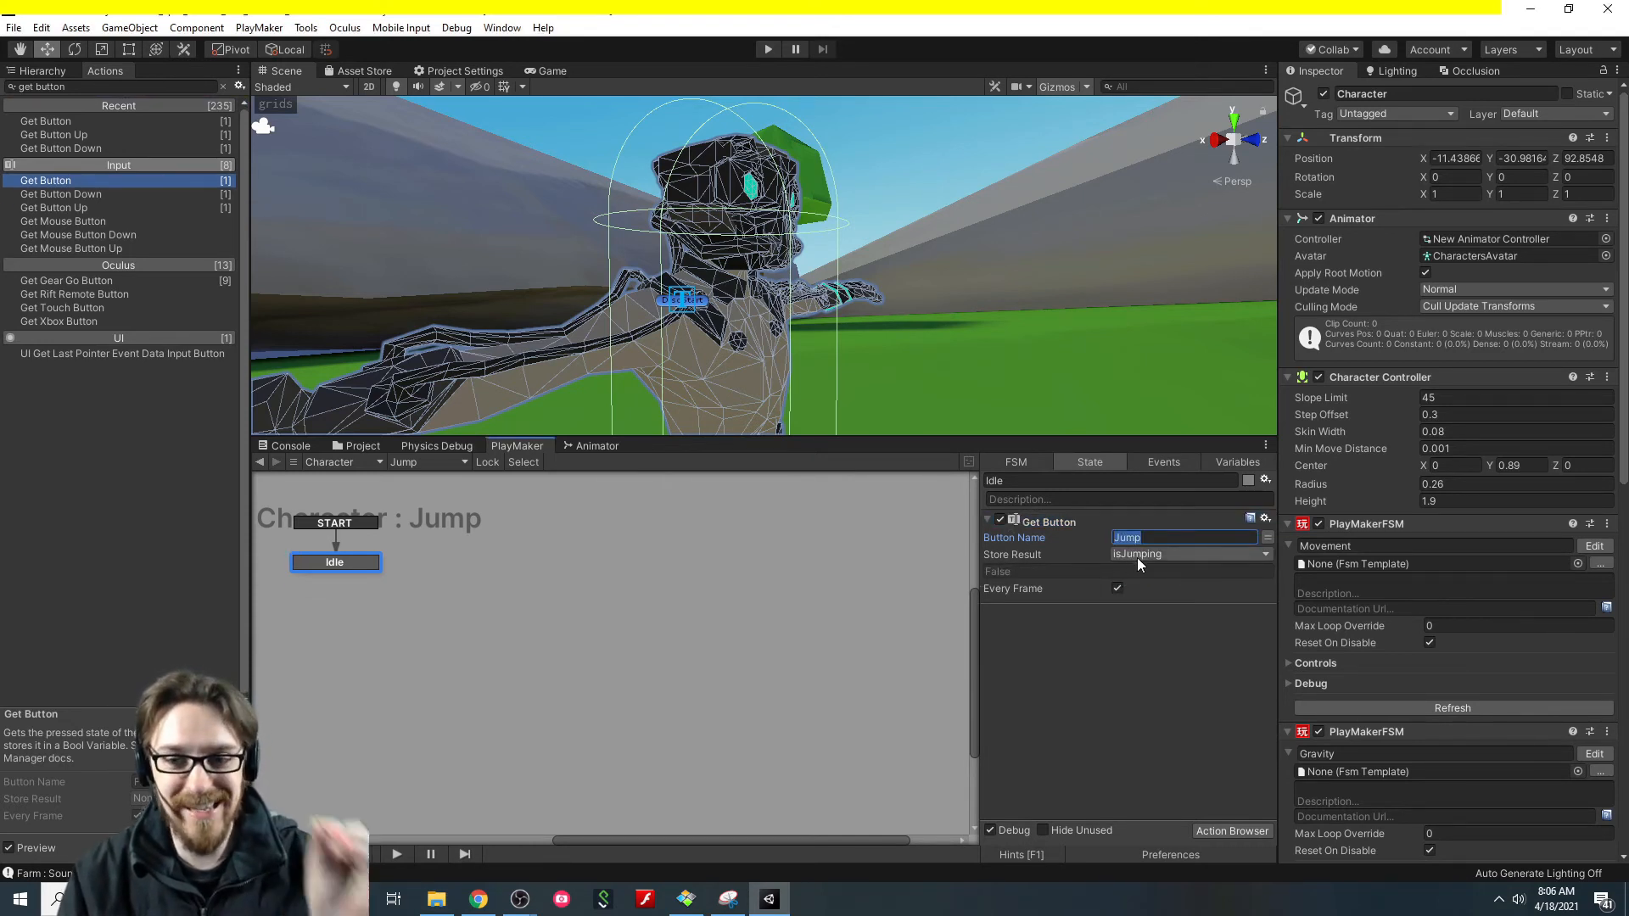
# Add a Bool Test action to the Idle state and set its bool variable to isJumping.
pyautogui.click(1090, 686)
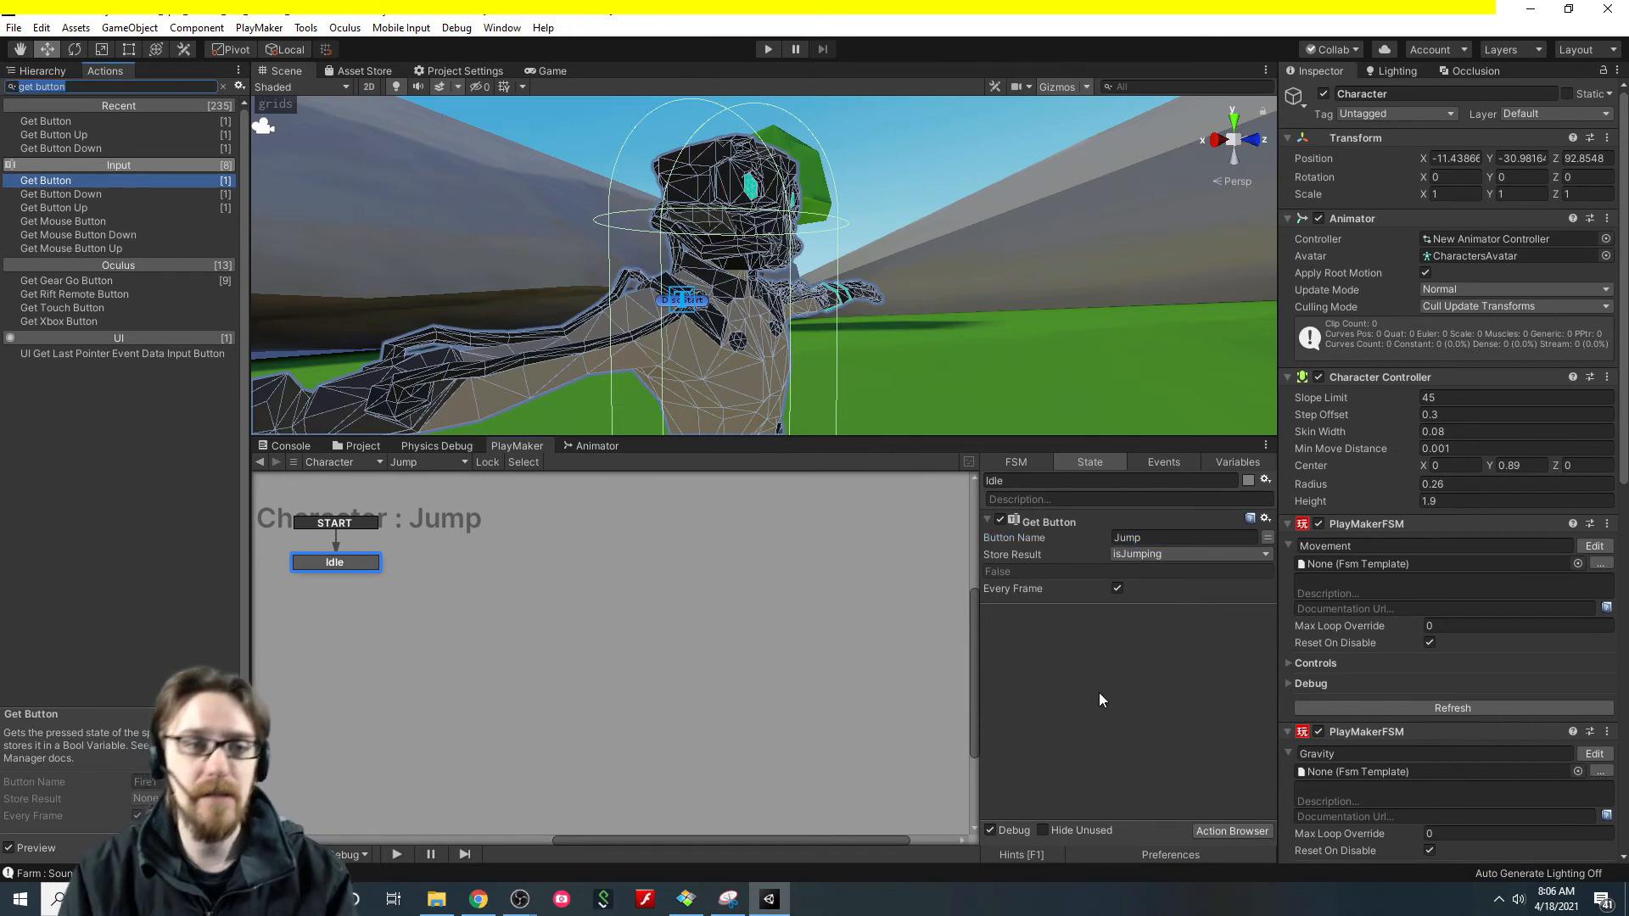
pyautogui.write('bool test')
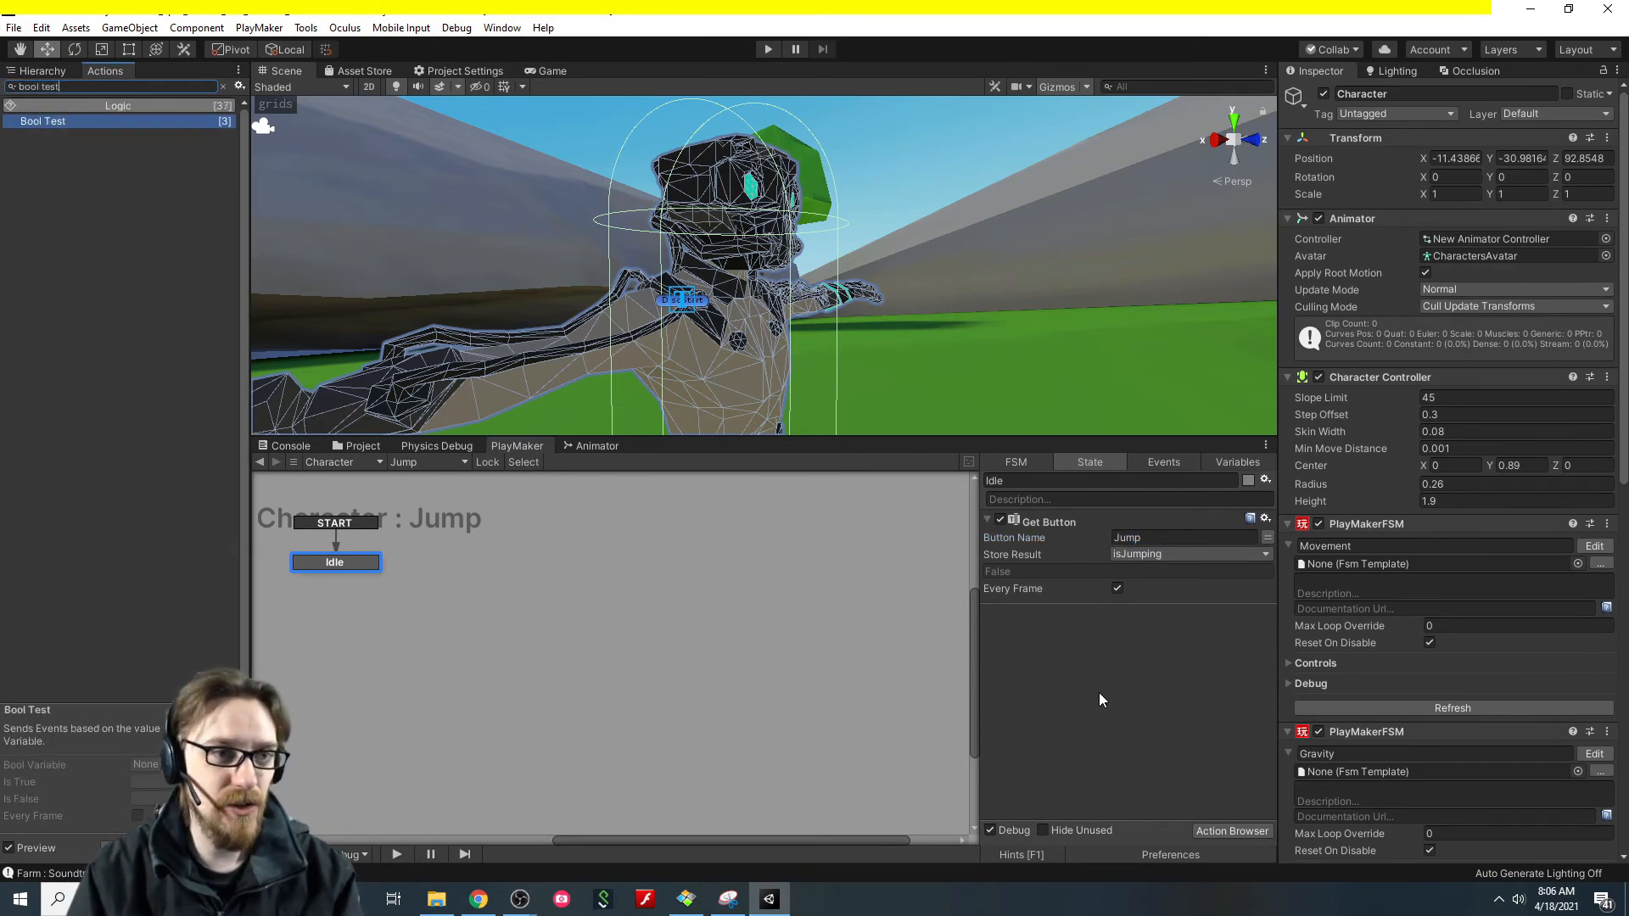
pyautogui.press('Return')
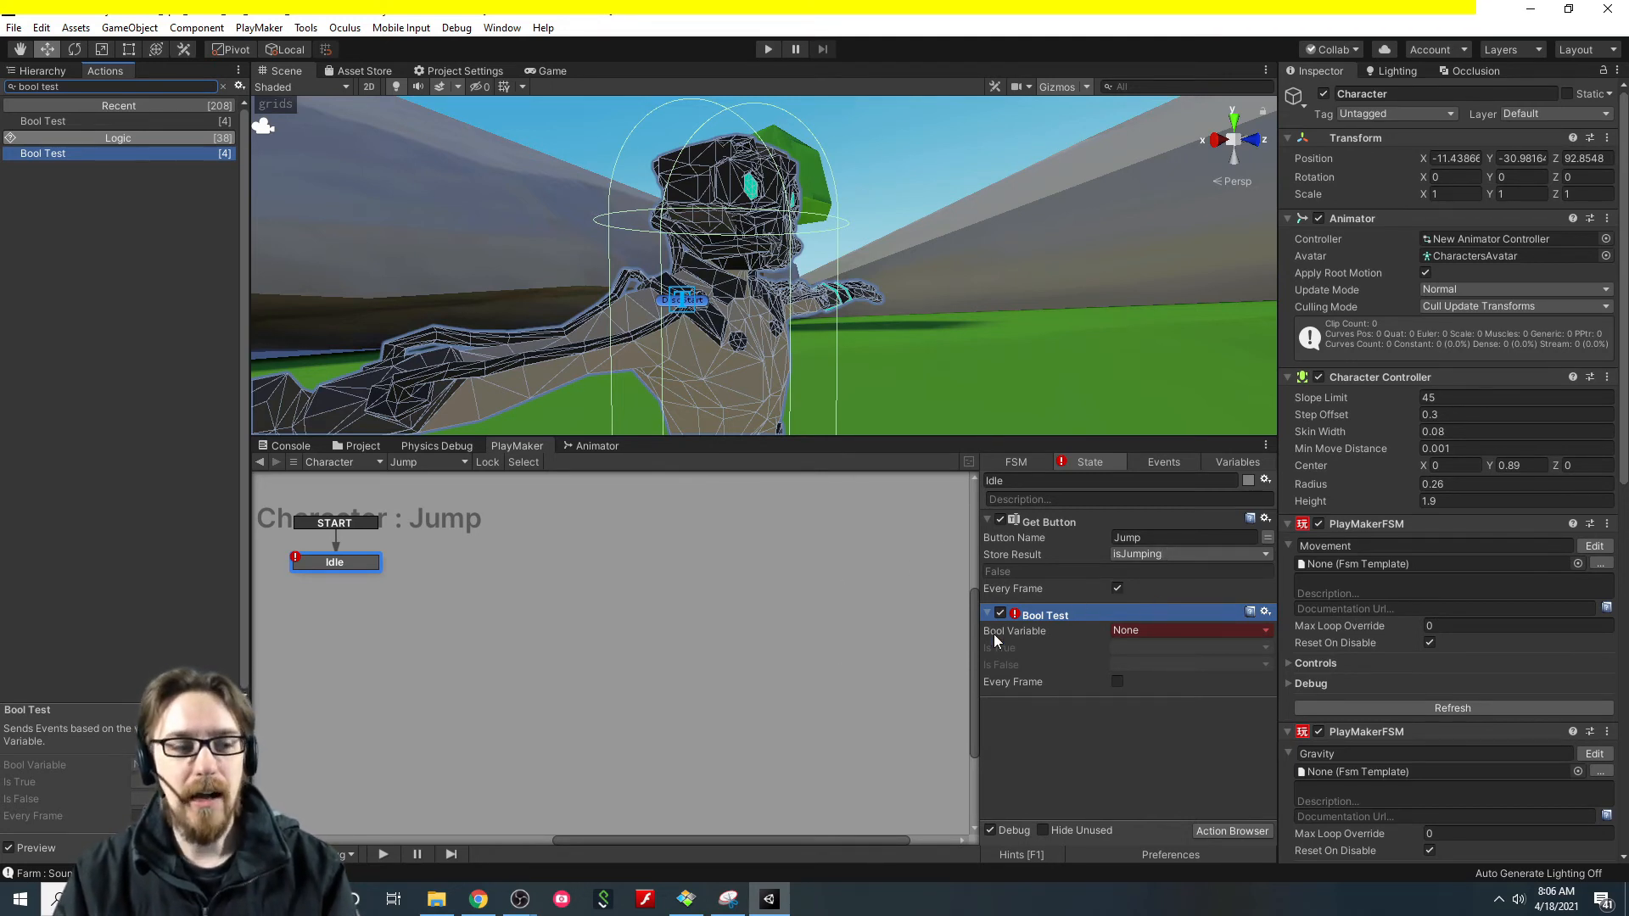
pyautogui.moveTo(328, 568); pyautogui.dragTo(326, 578)
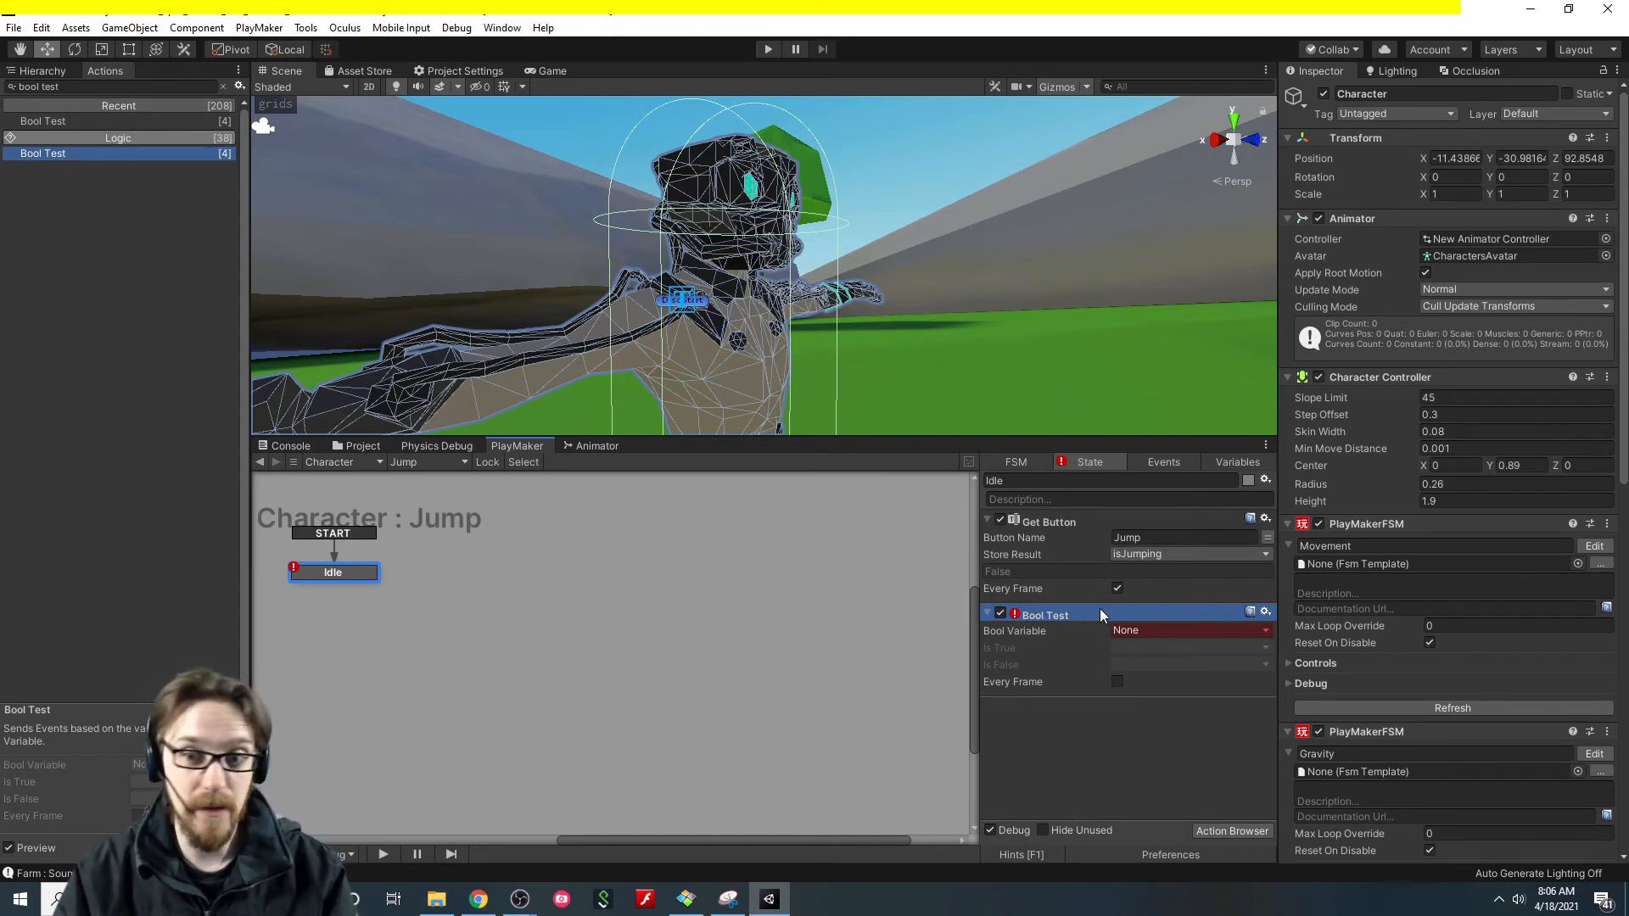
pyautogui.click(1149, 628)
pyautogui.click(1162, 668)
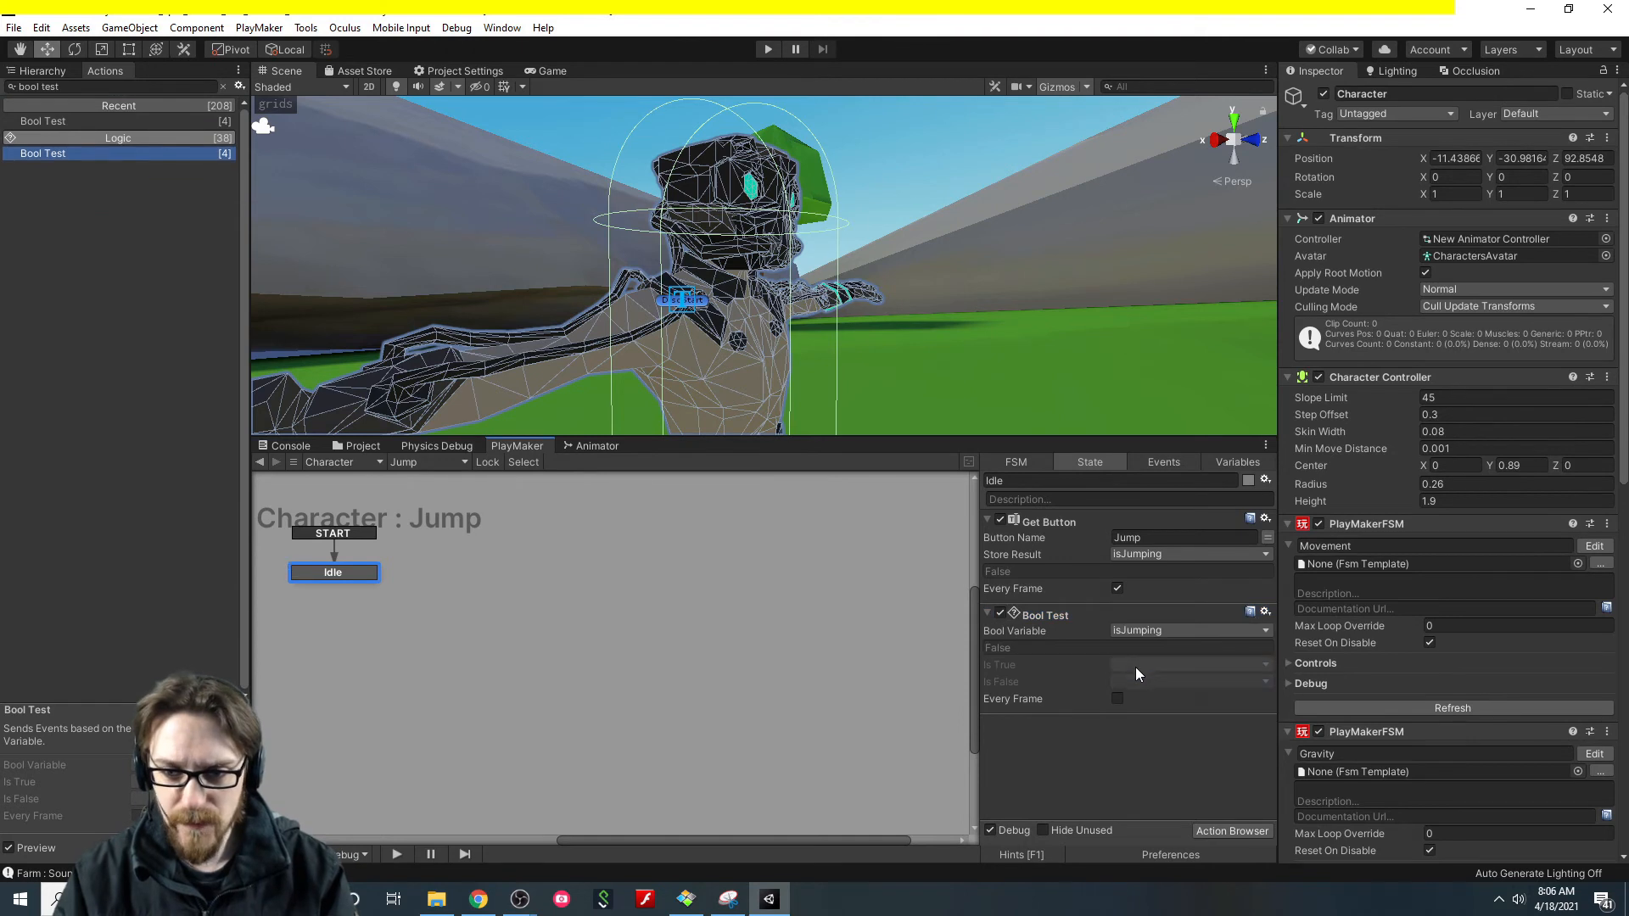
# Create a new event named jump for the Bool Test's Is True result and add it to the Idle state.
pyautogui.click(1147, 665)
pyautogui.click(1174, 769)
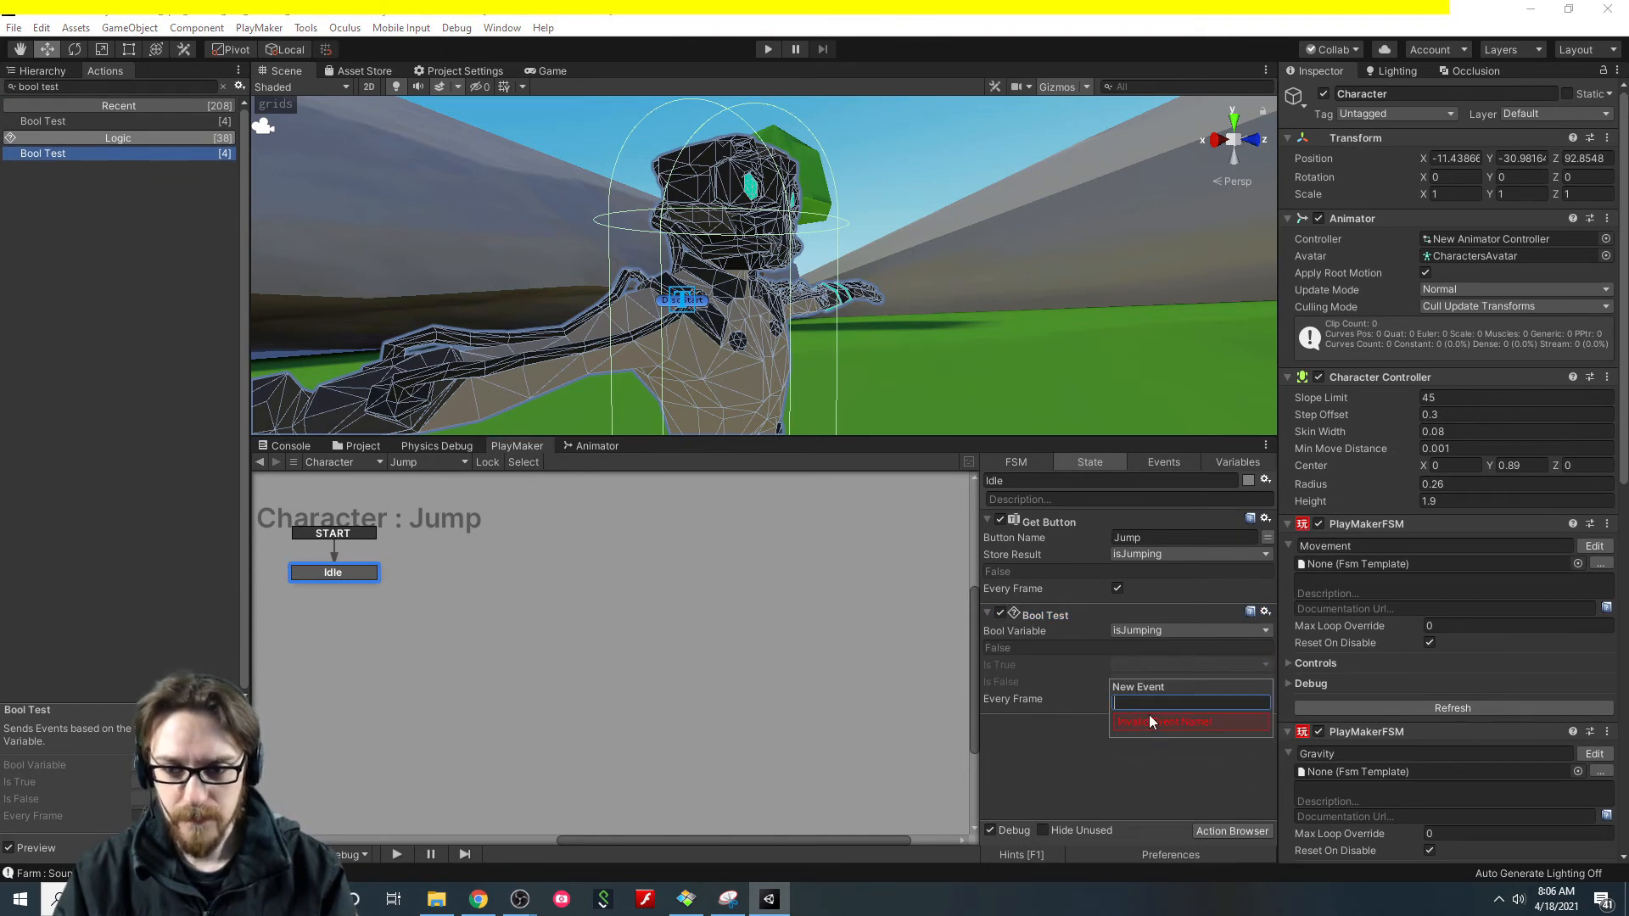
pyautogui.write('jump')
pyautogui.press('Return')
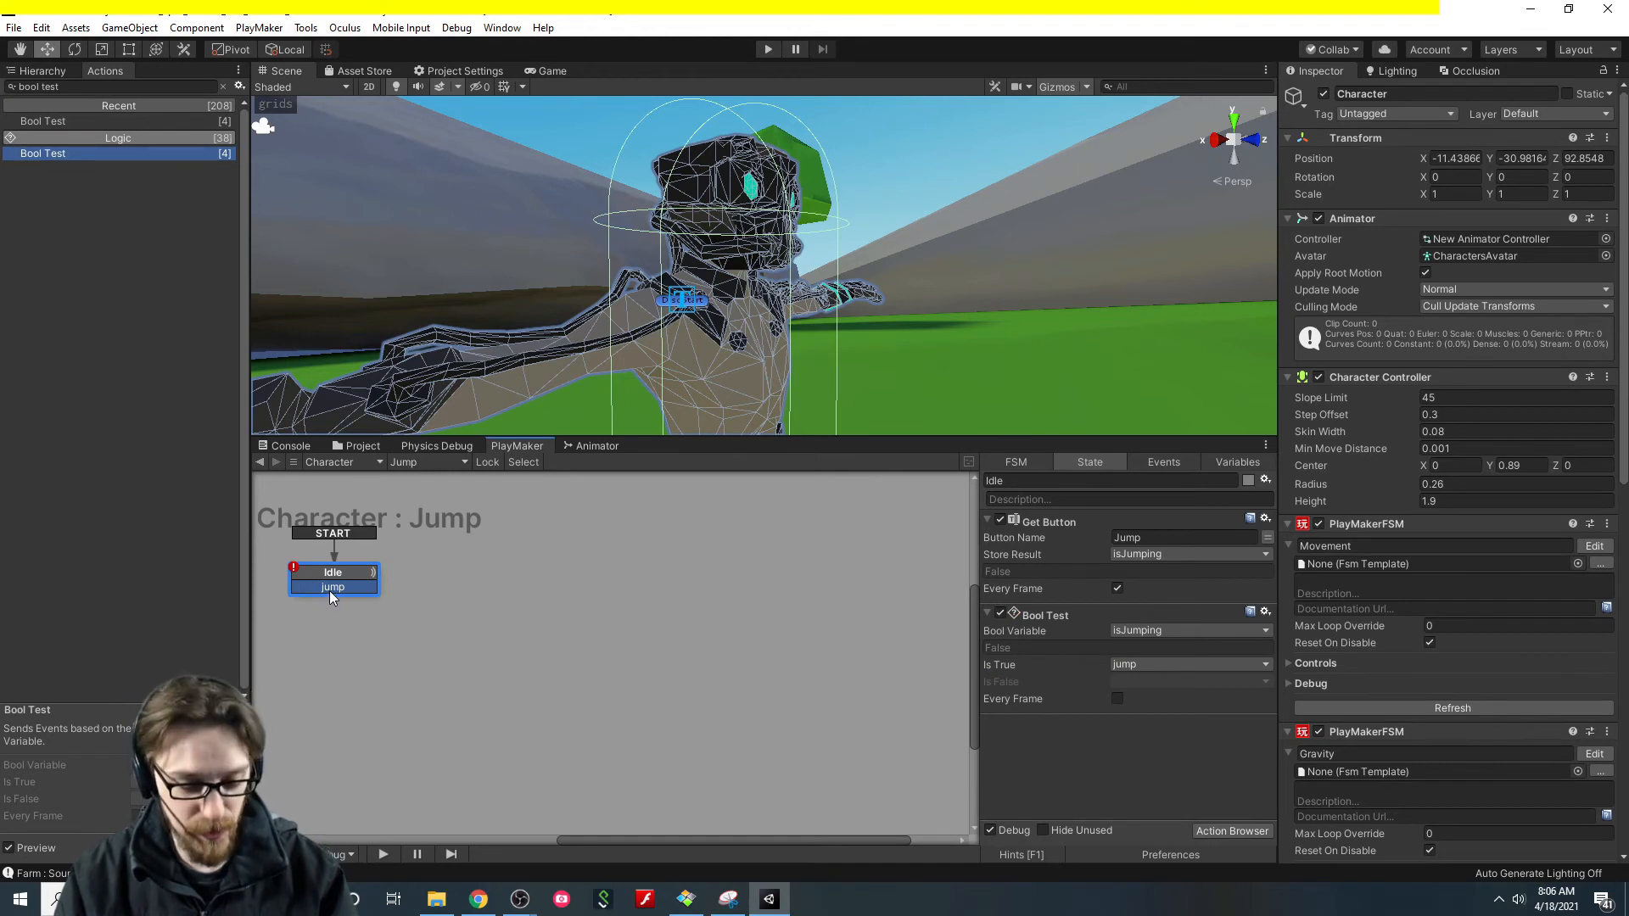
# Link the Idle state's jump event to a new state beside it and name that state Jumping.
pyautogui.moveTo(442, 578); pyautogui.dragTo(443, 574)
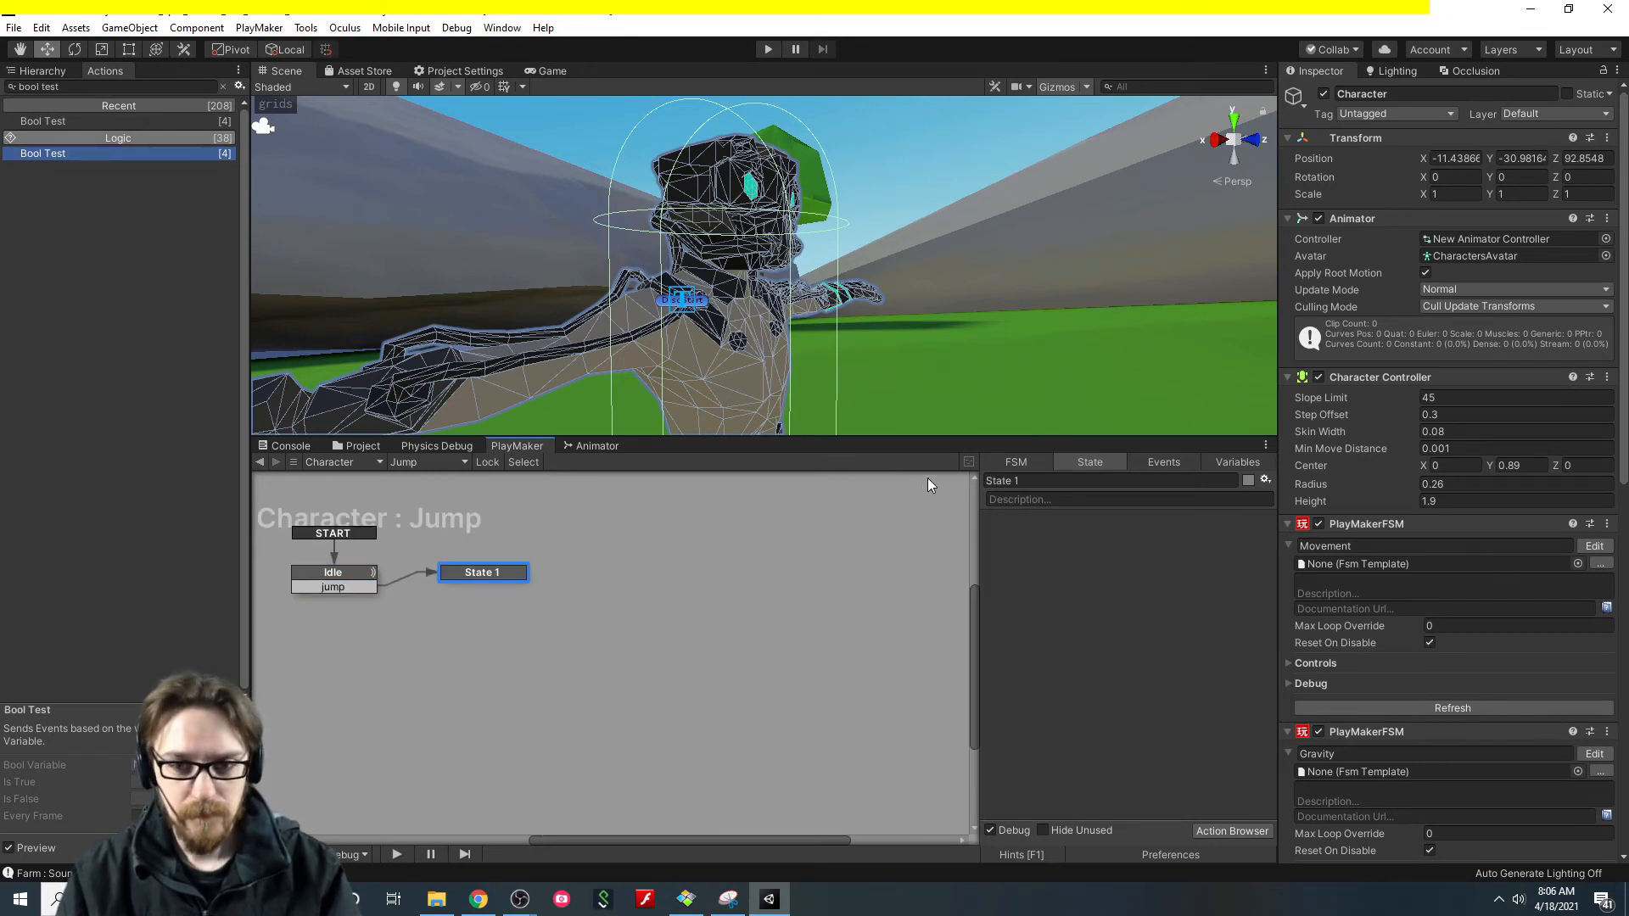
pyautogui.click(1029, 482)
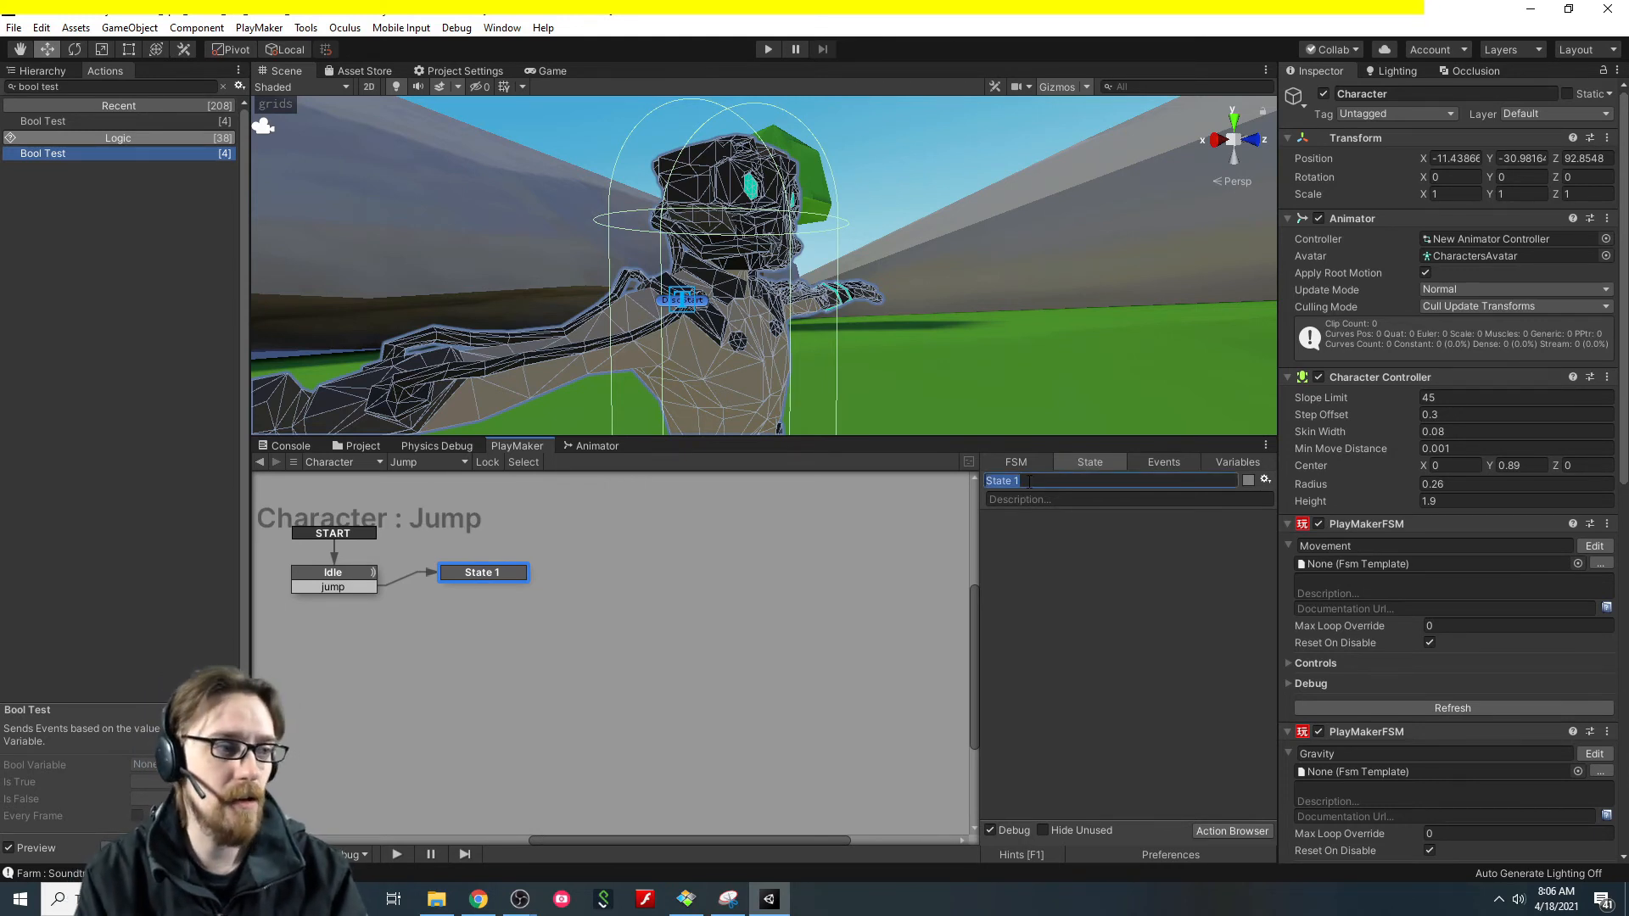
pyautogui.write('Jumping')
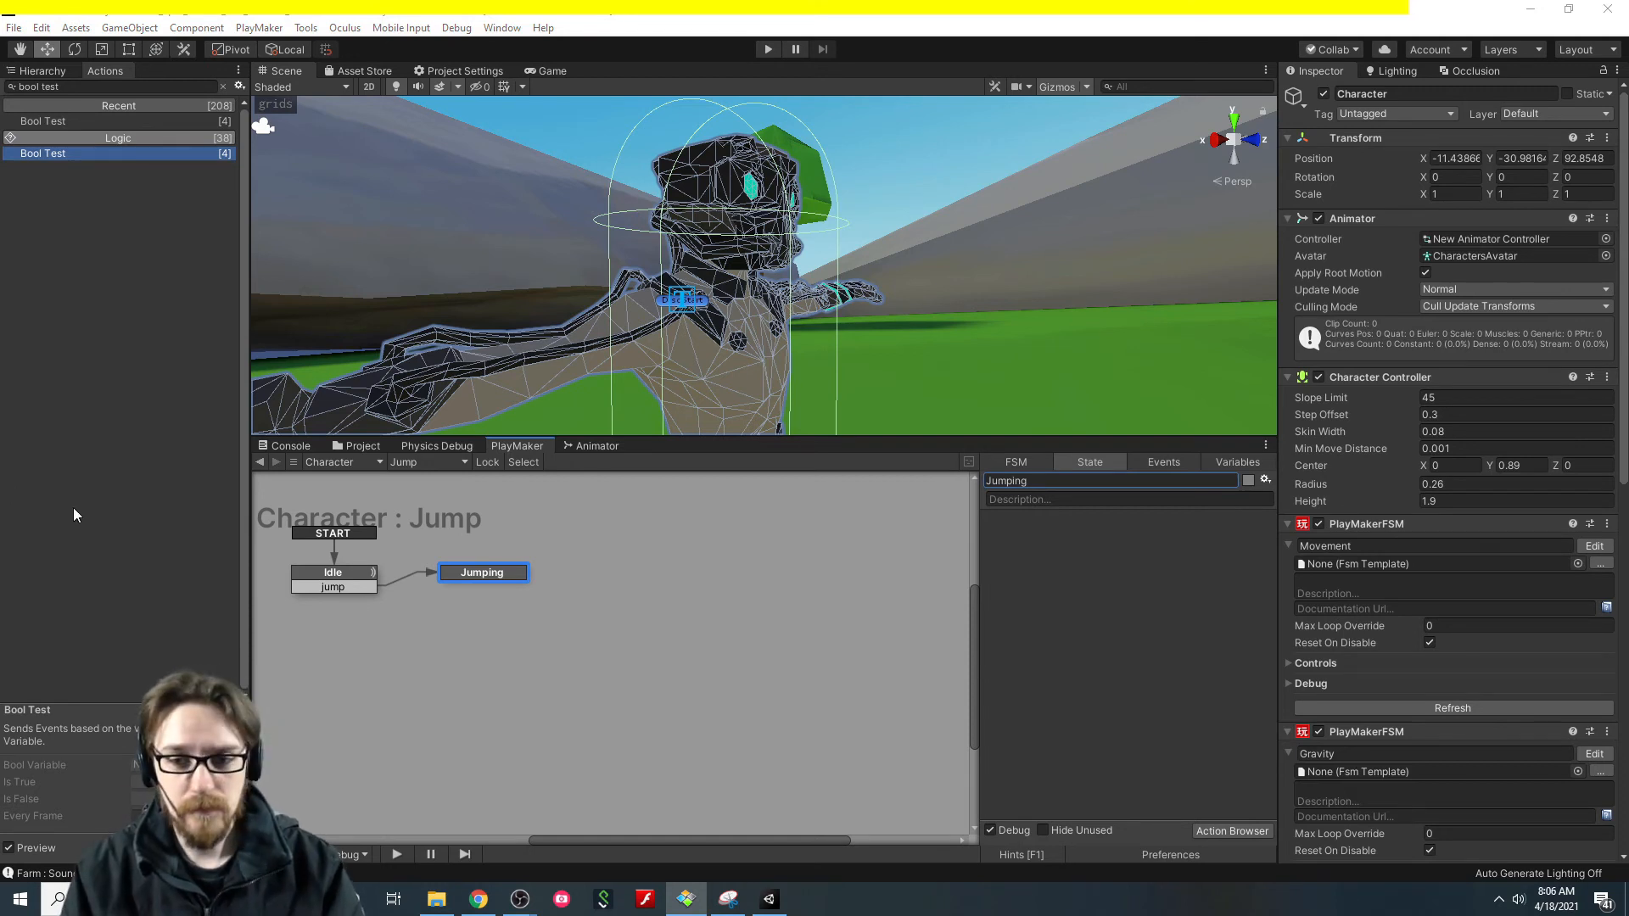
# Add a Set Animator Trigger action to the Jumping state with the trigger Jump, and check the name against the Animator parameters.
pyautogui.click(1103, 548)
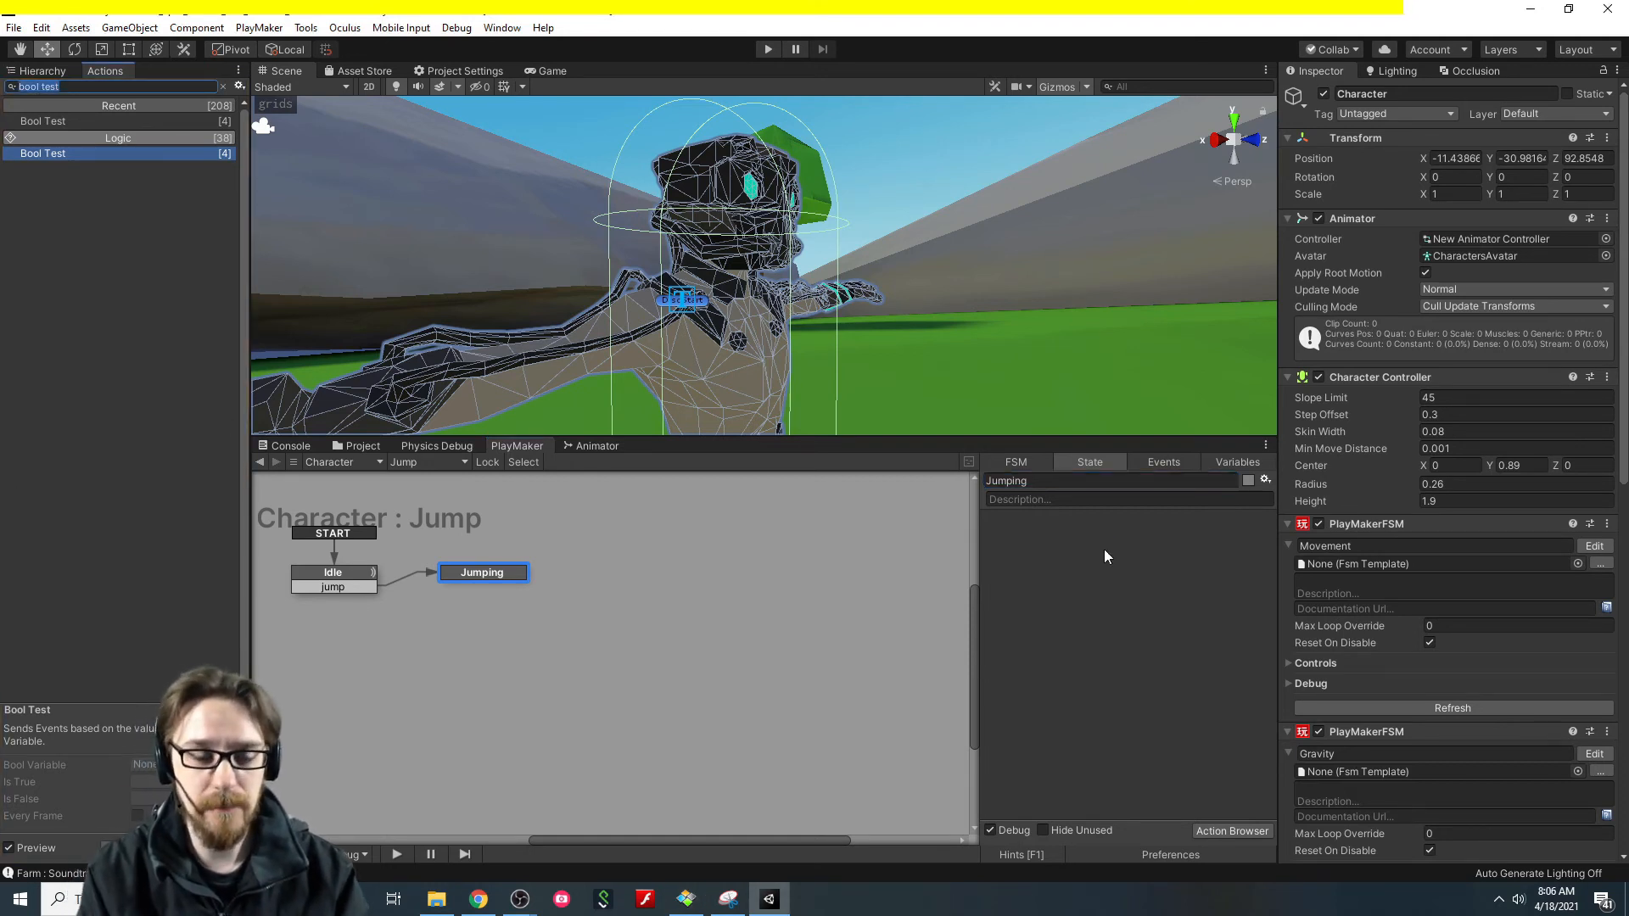
pyautogui.write('set anim')
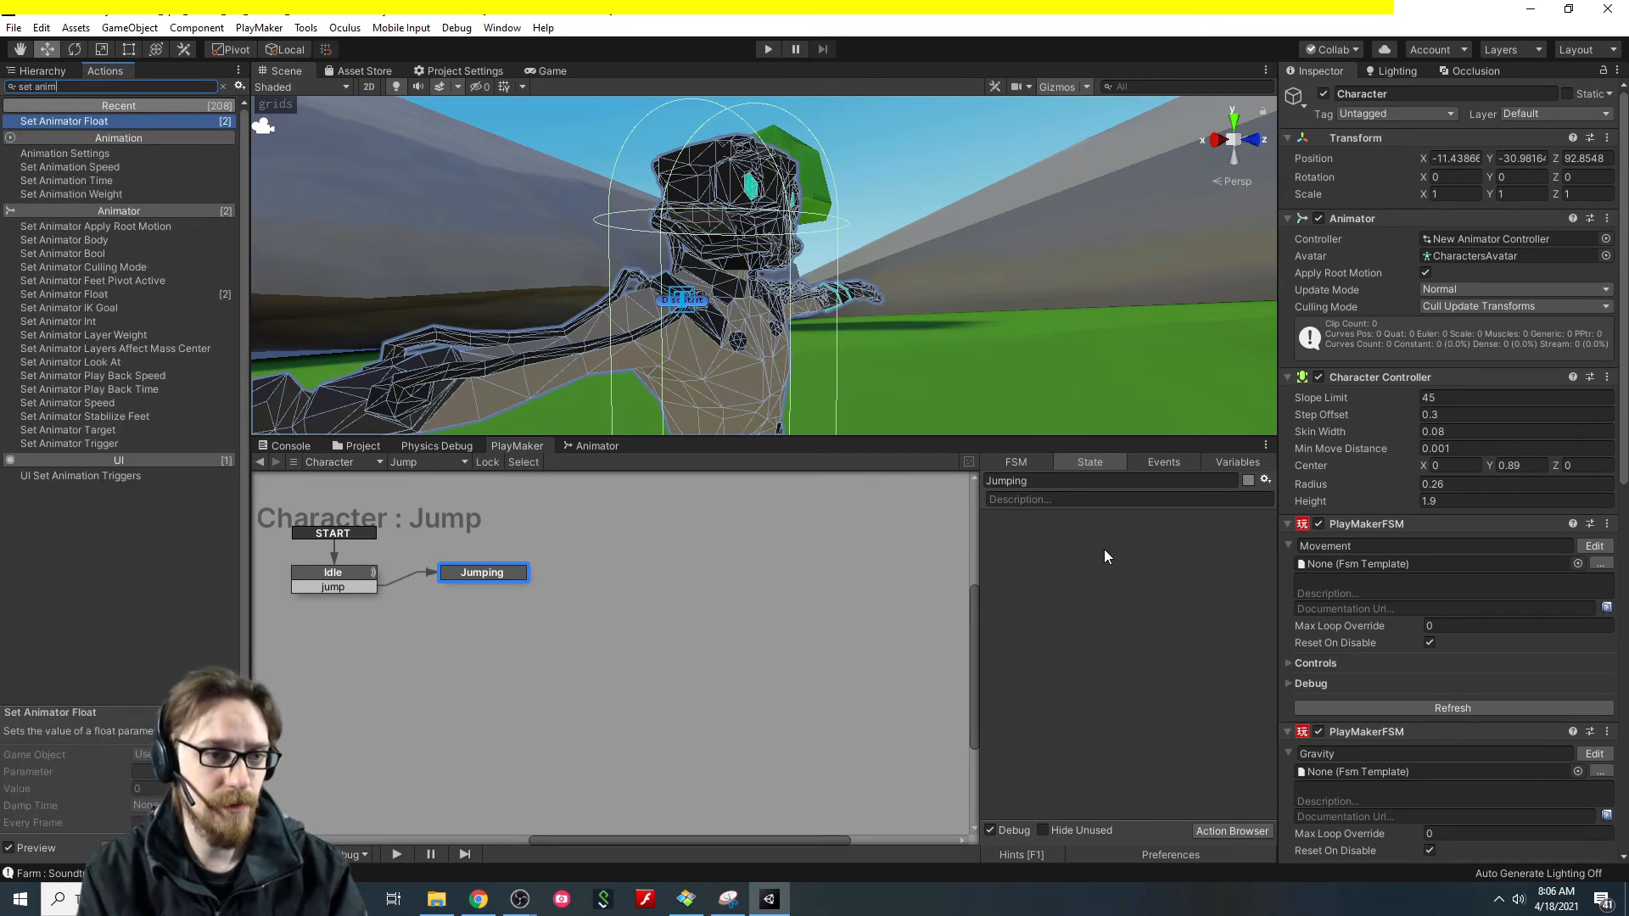
pyautogui.doubleClick(120, 442)
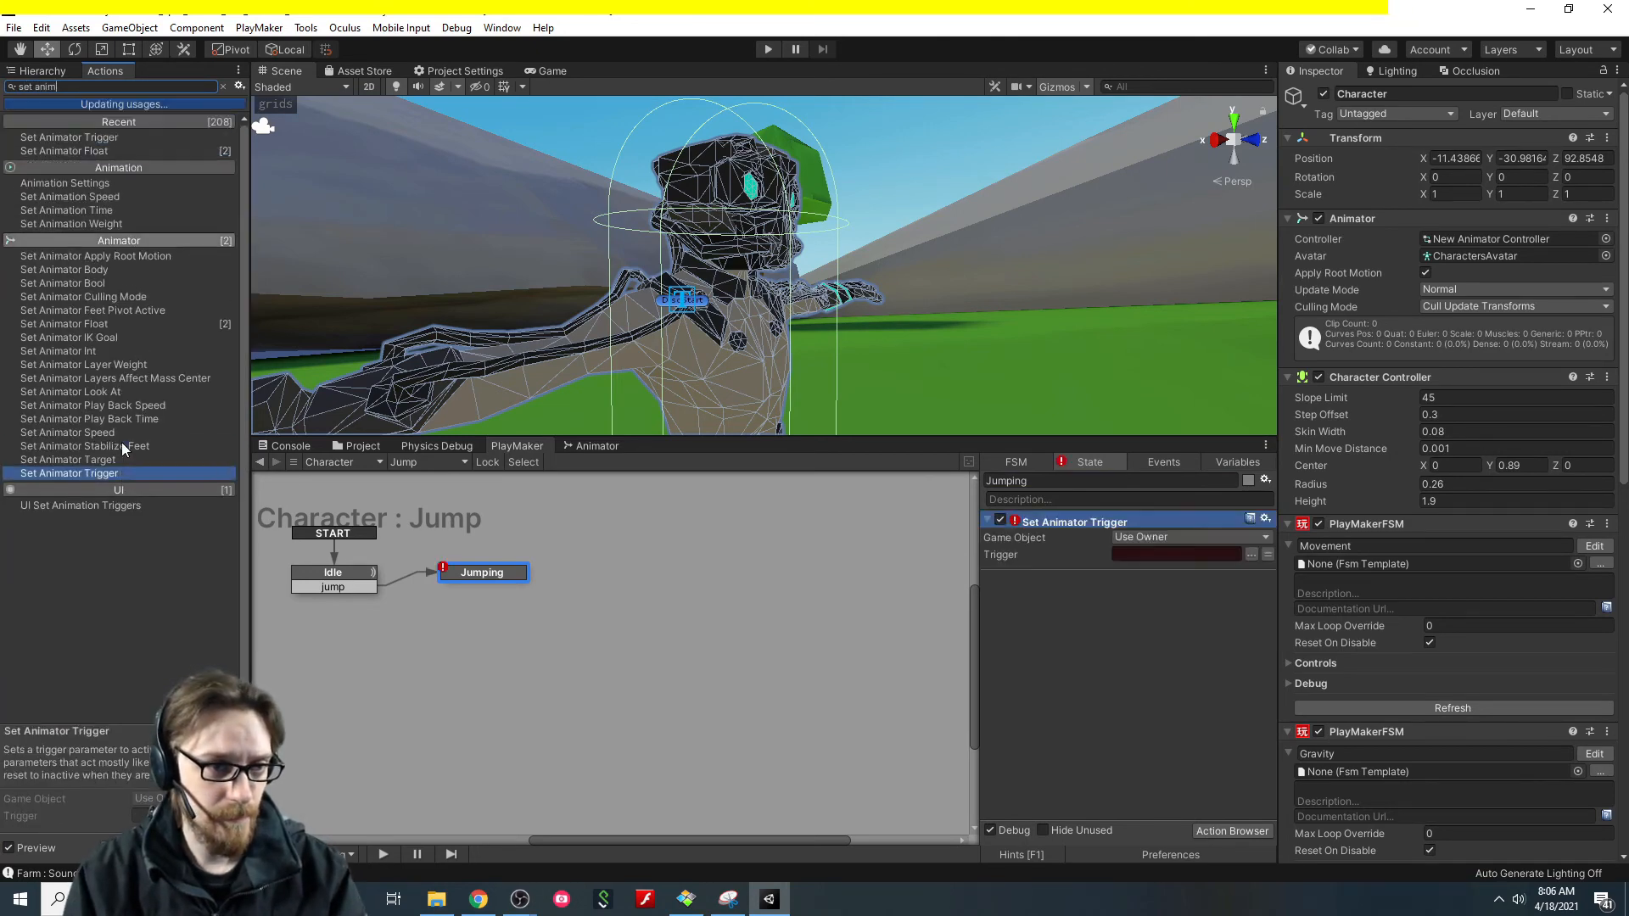
pyautogui.click(1251, 553)
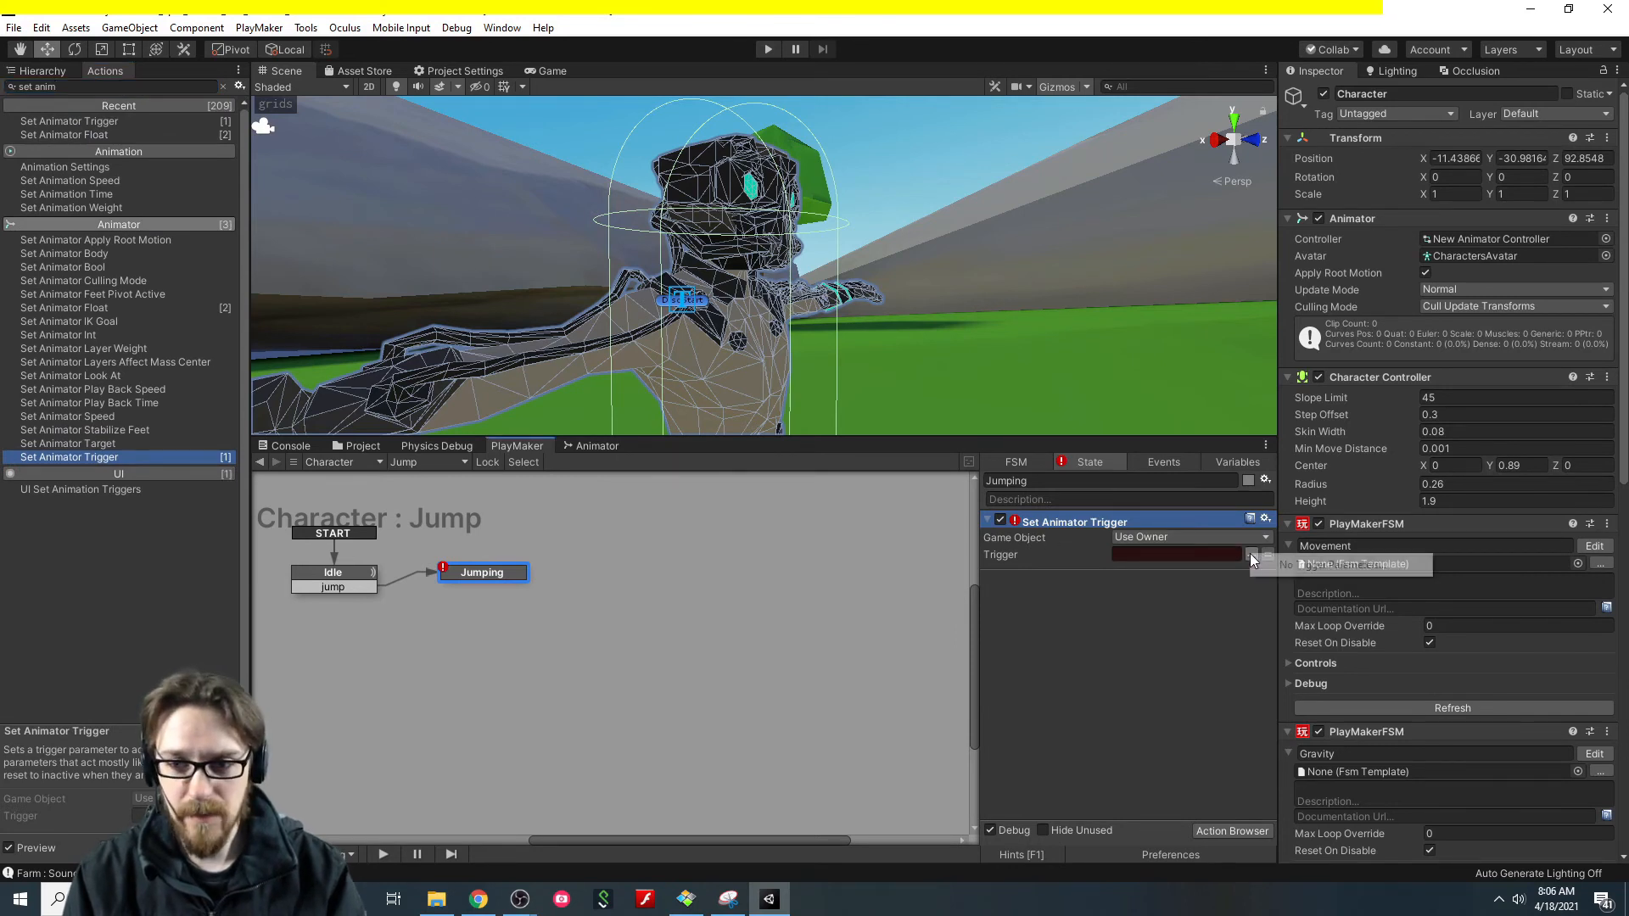
pyautogui.click(1193, 555)
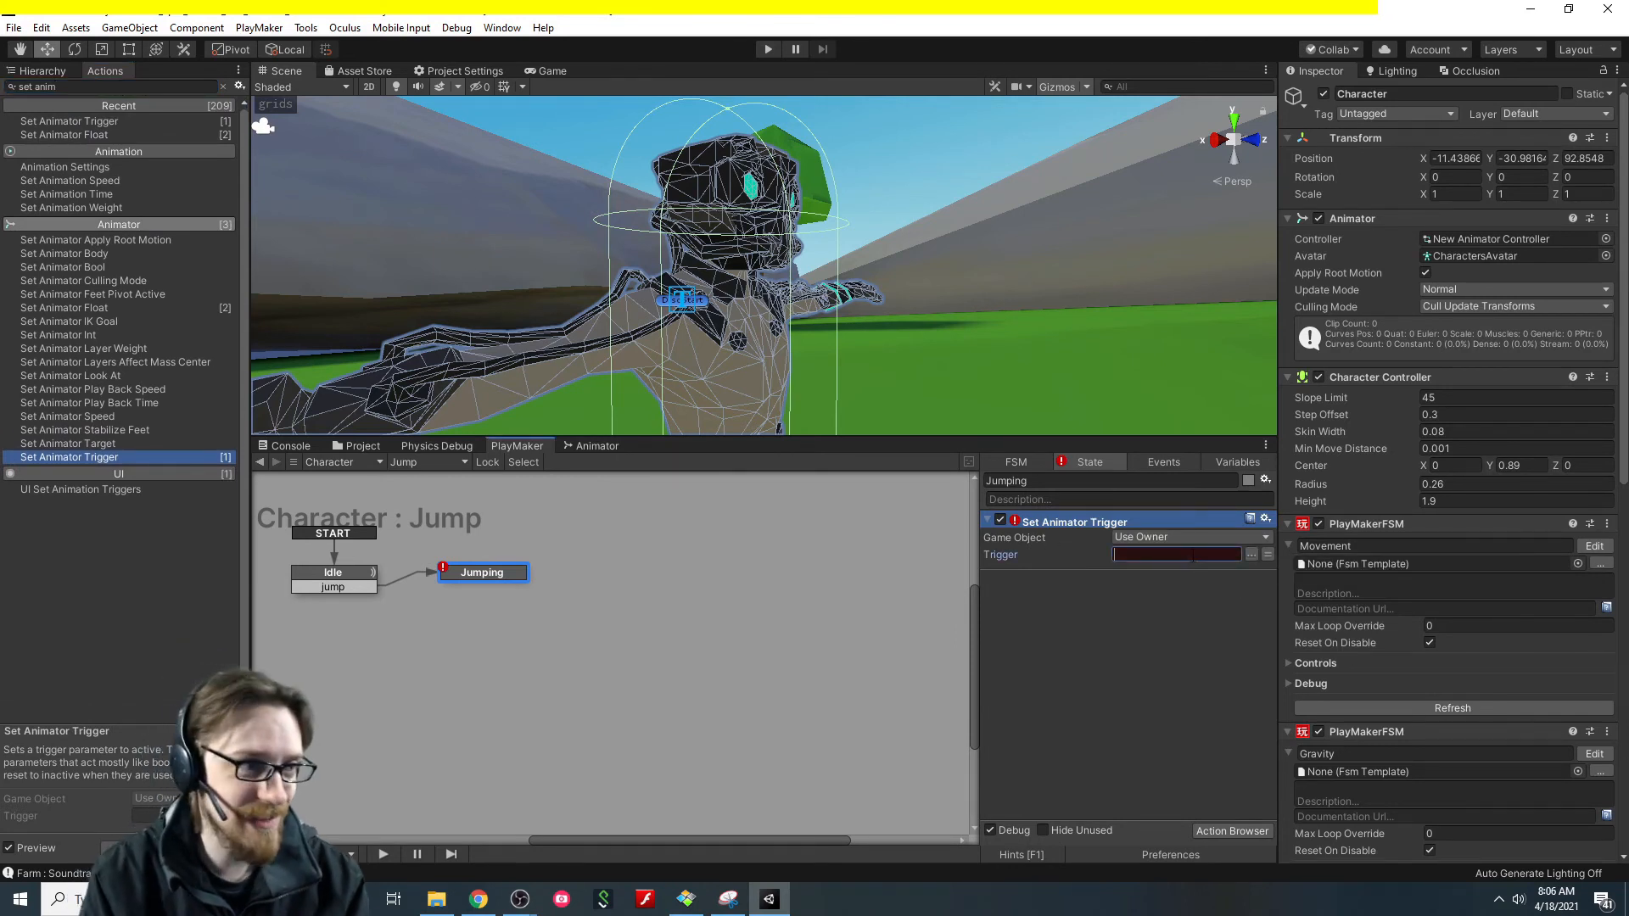
pyautogui.write('Jump')
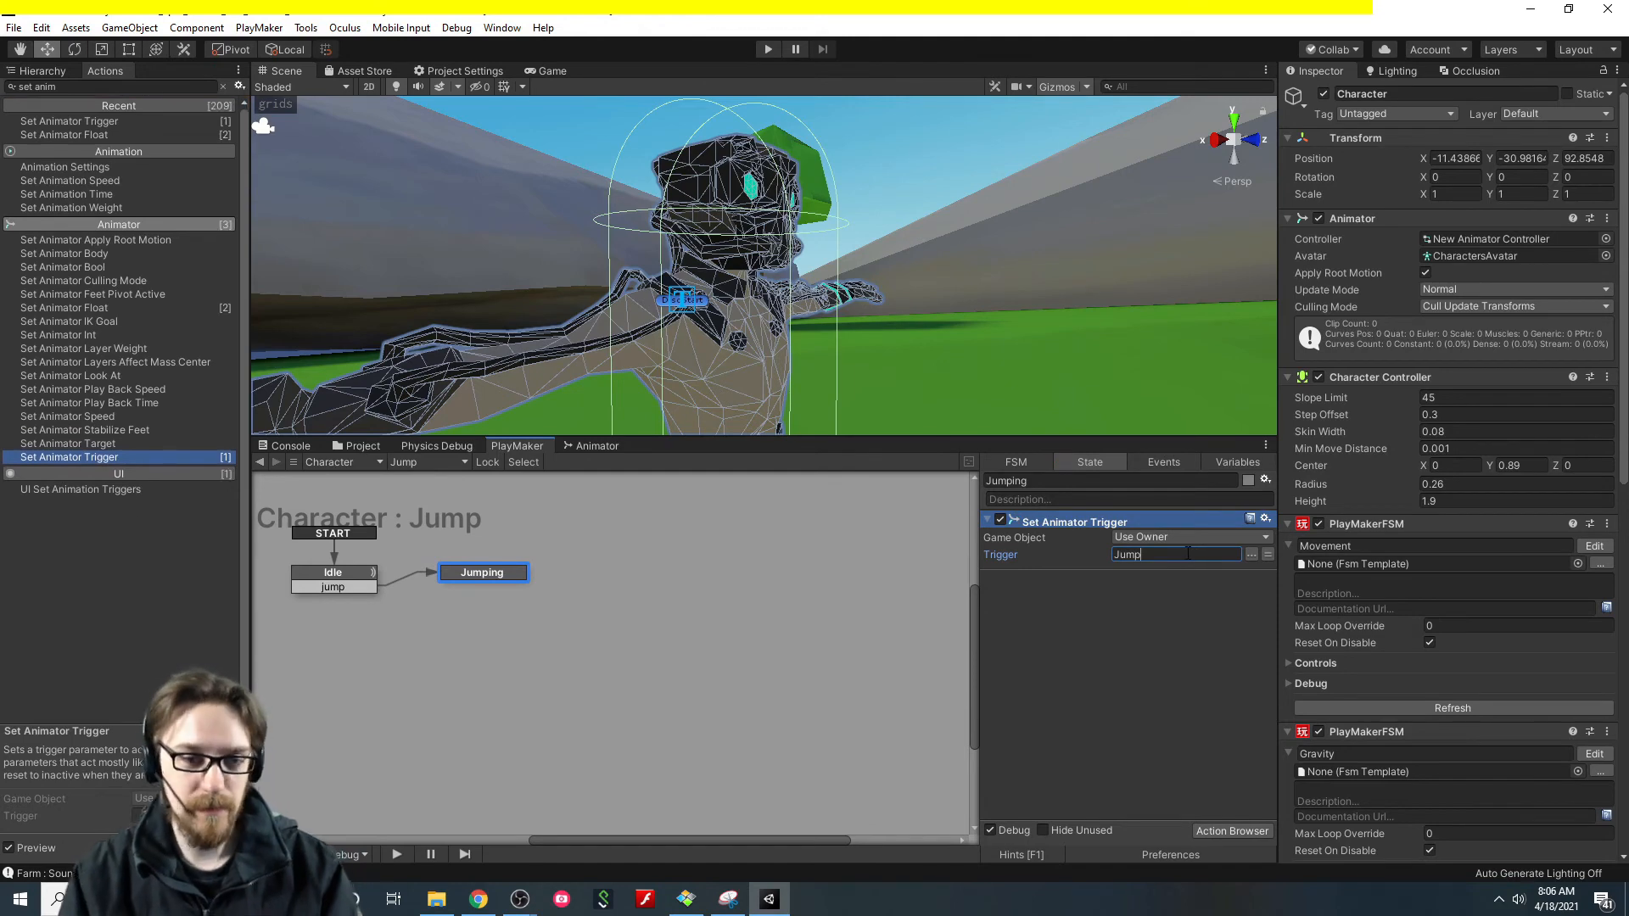
pyautogui.click(1066, 650)
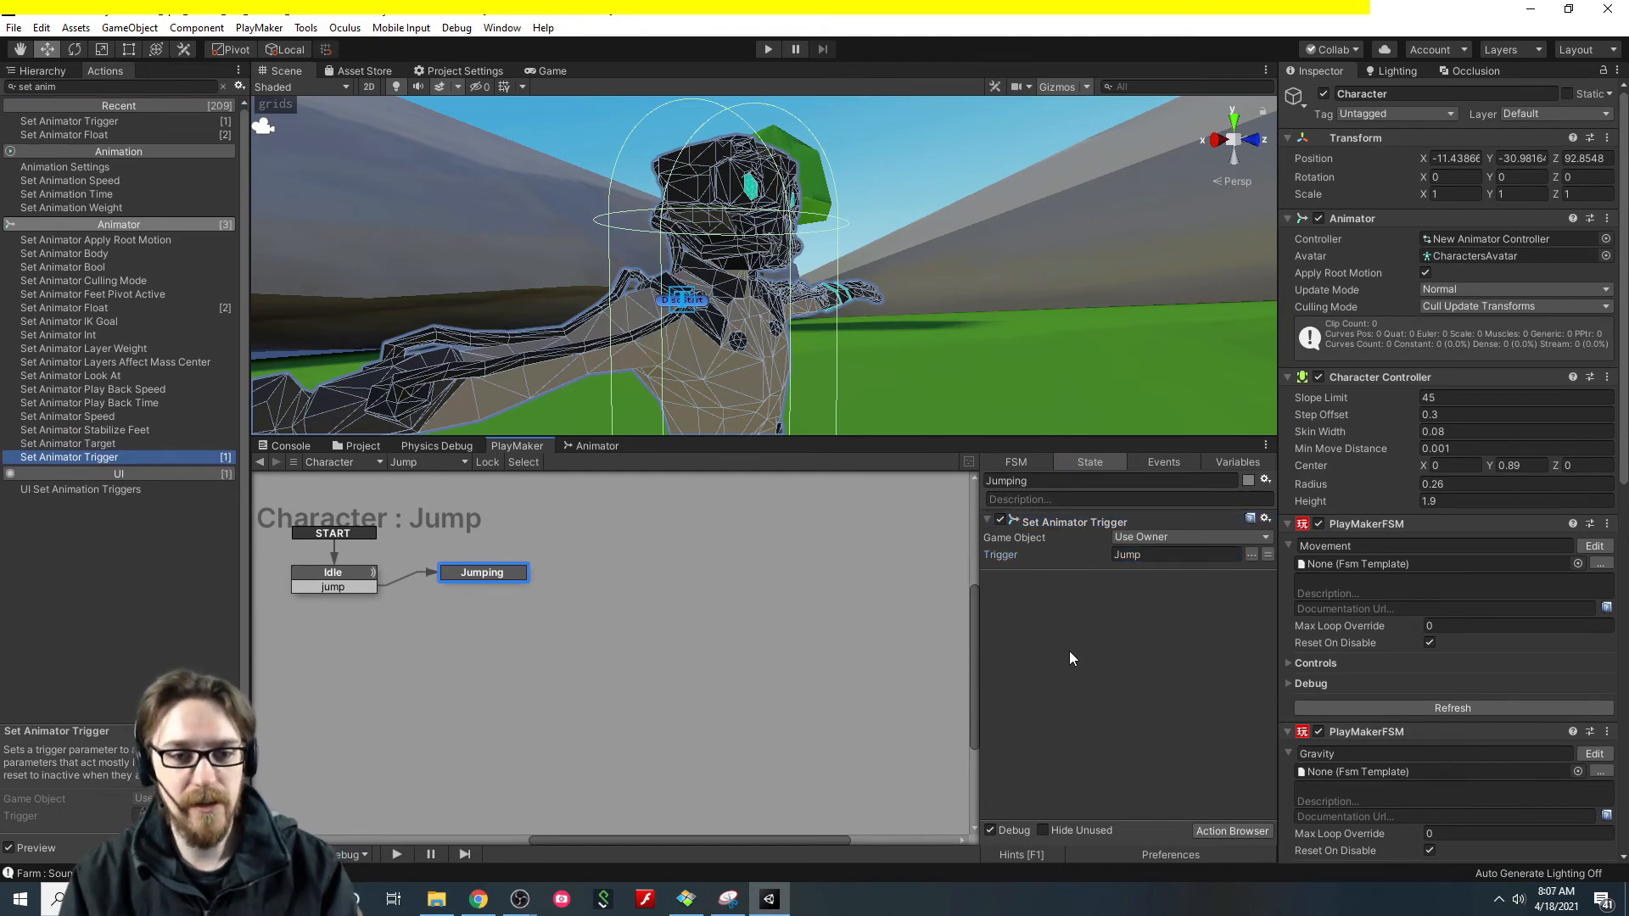
pyautogui.click(586, 446)
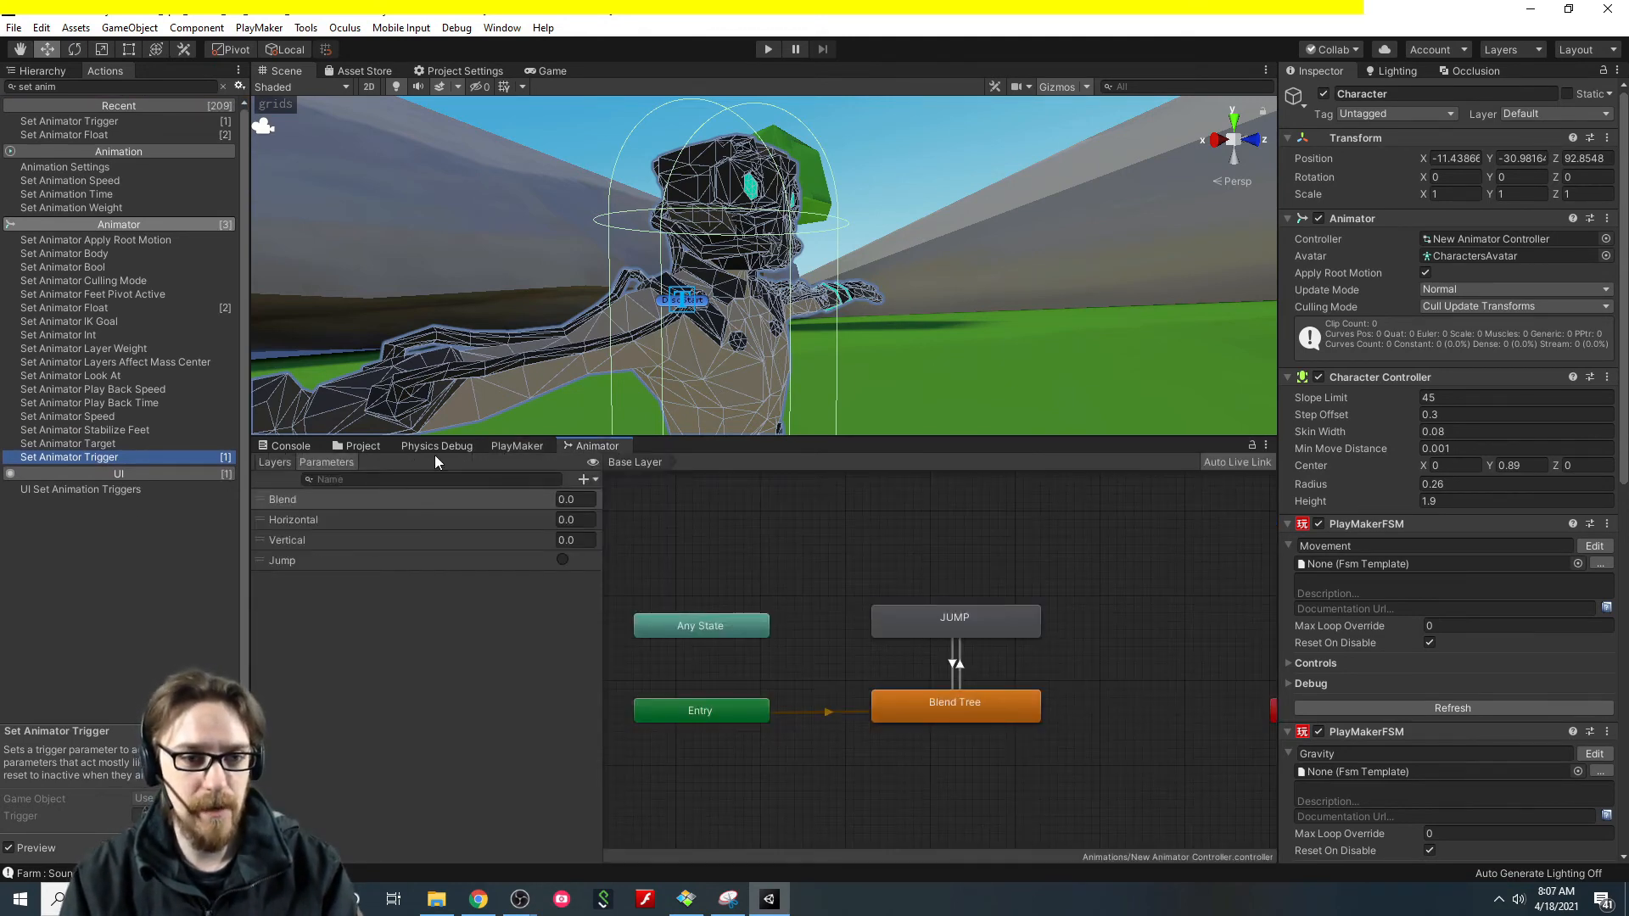
pyautogui.click(517, 446)
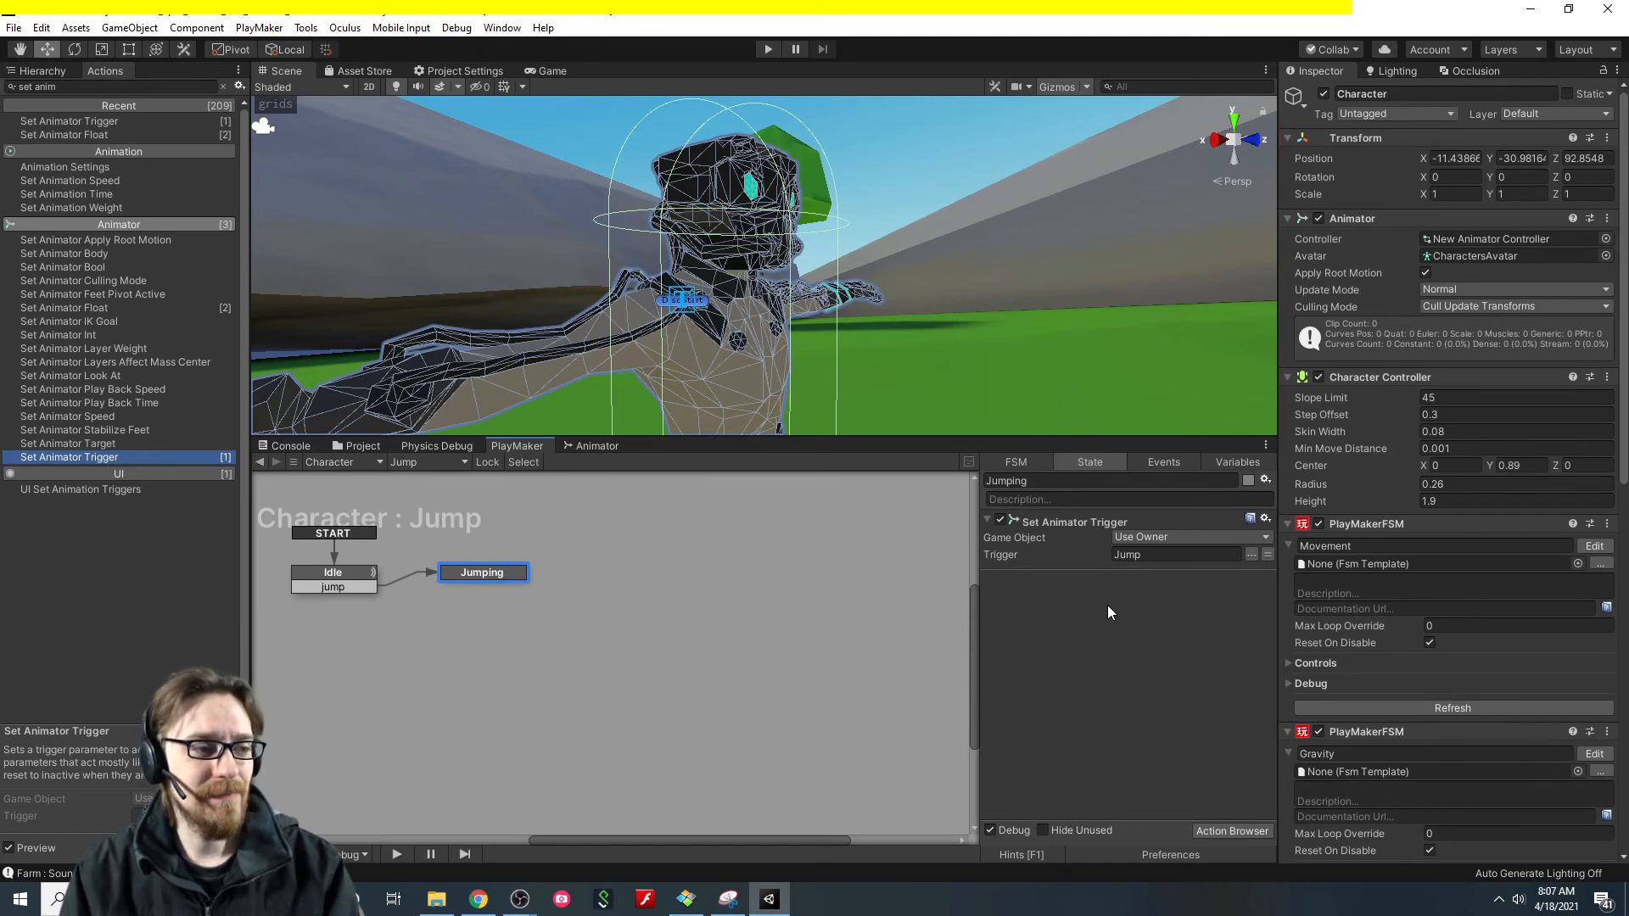
# Copy the Get Button and Bool Test actions from the Idle state into the Jumping state.
pyautogui.press('`')
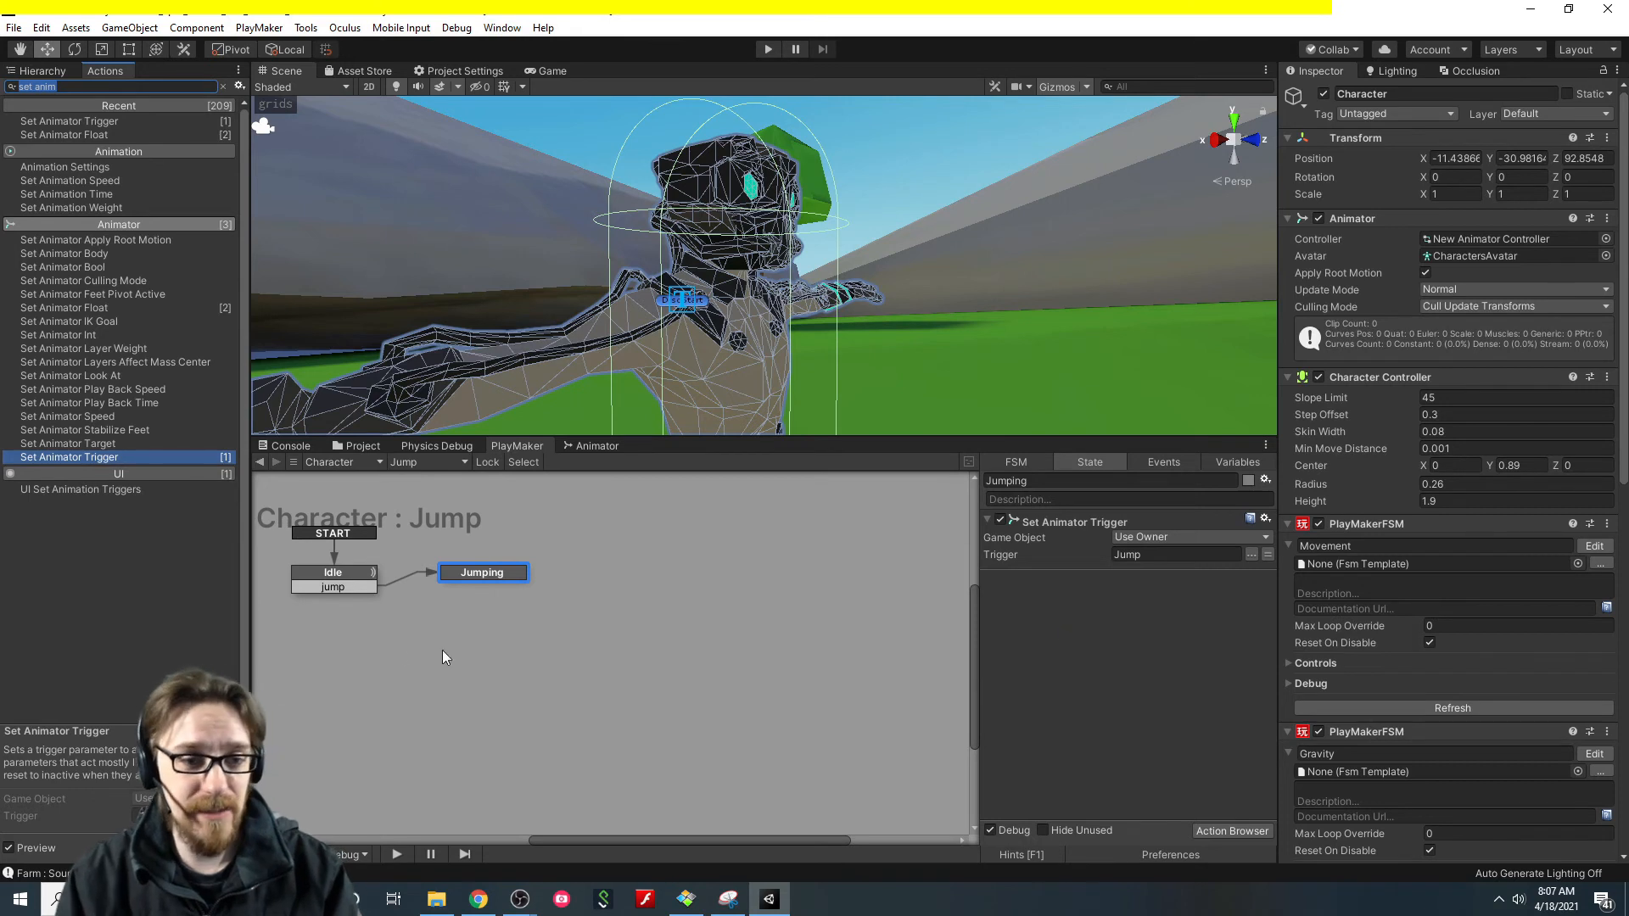
pyautogui.click(354, 580)
pyautogui.click(1026, 525)
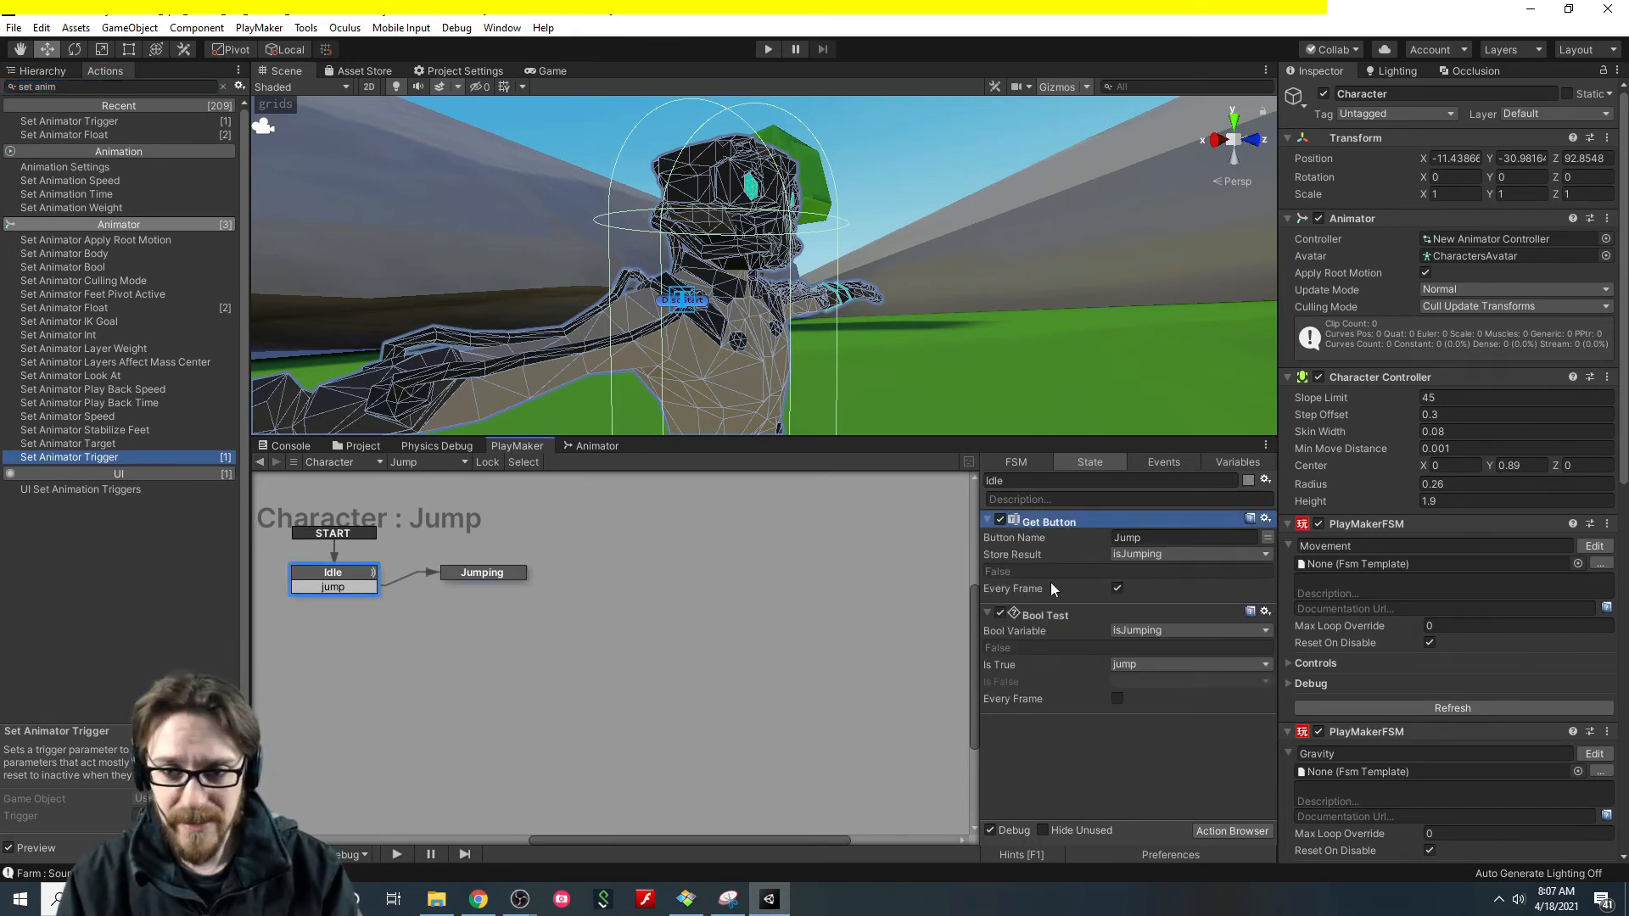
pyautogui.click(1042, 618)
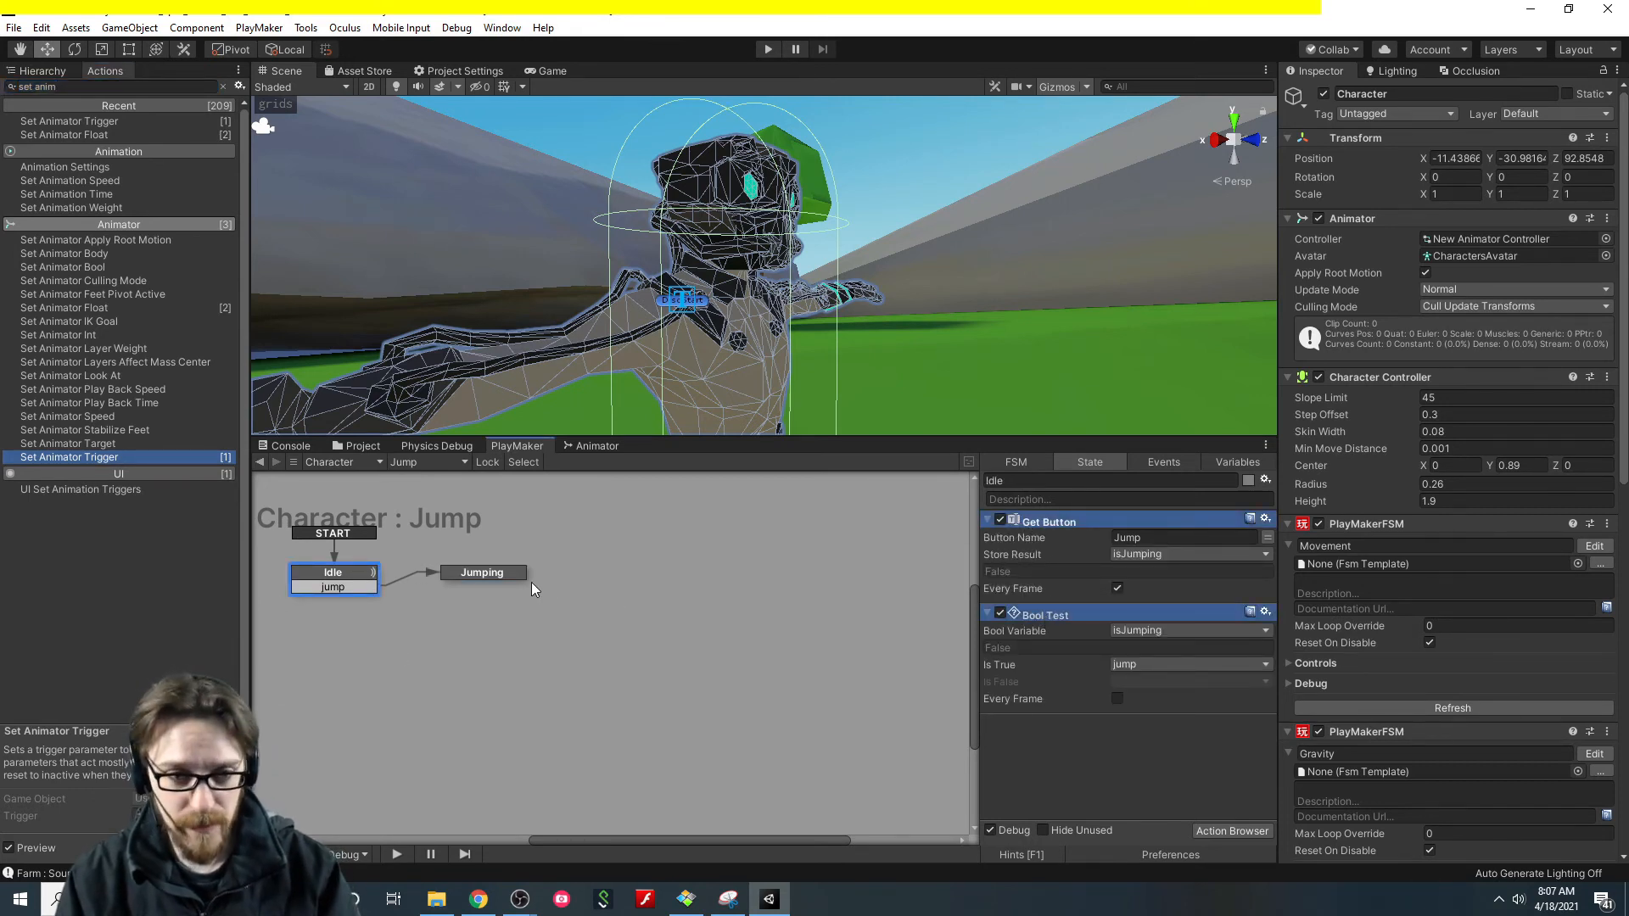
pyautogui.click(486, 577)
pyautogui.hotkey('ctrl', 'v')
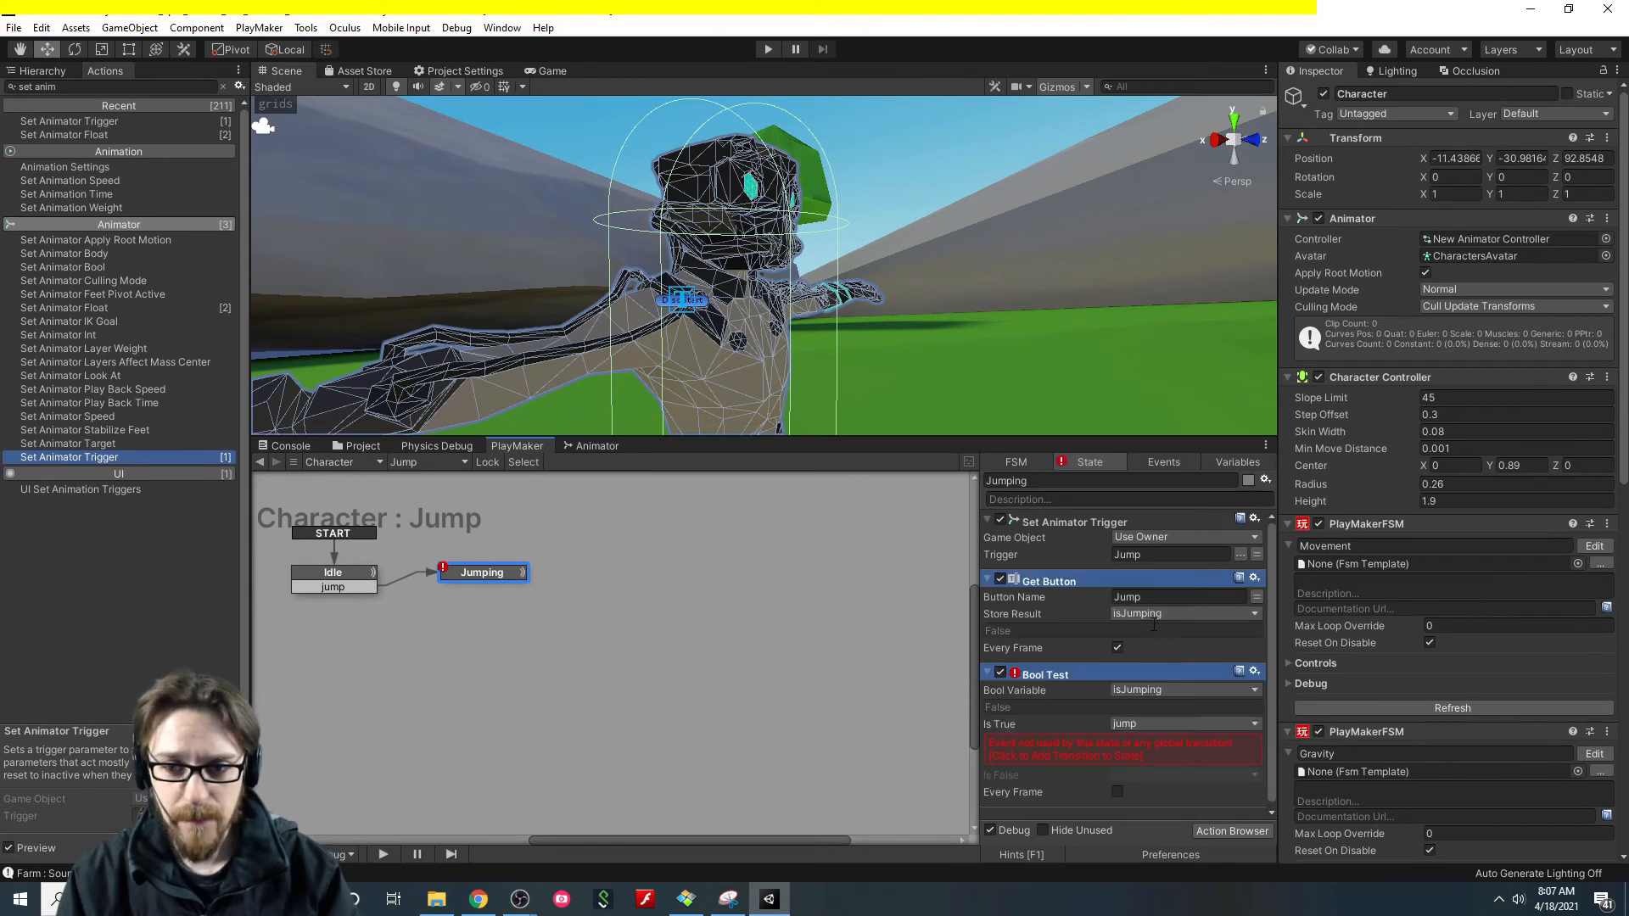
# In the Jumping state's Bool Test, set Is True to None and Is False to a new event named isGrounded.
pyautogui.click(1129, 726)
pyautogui.click(1129, 737)
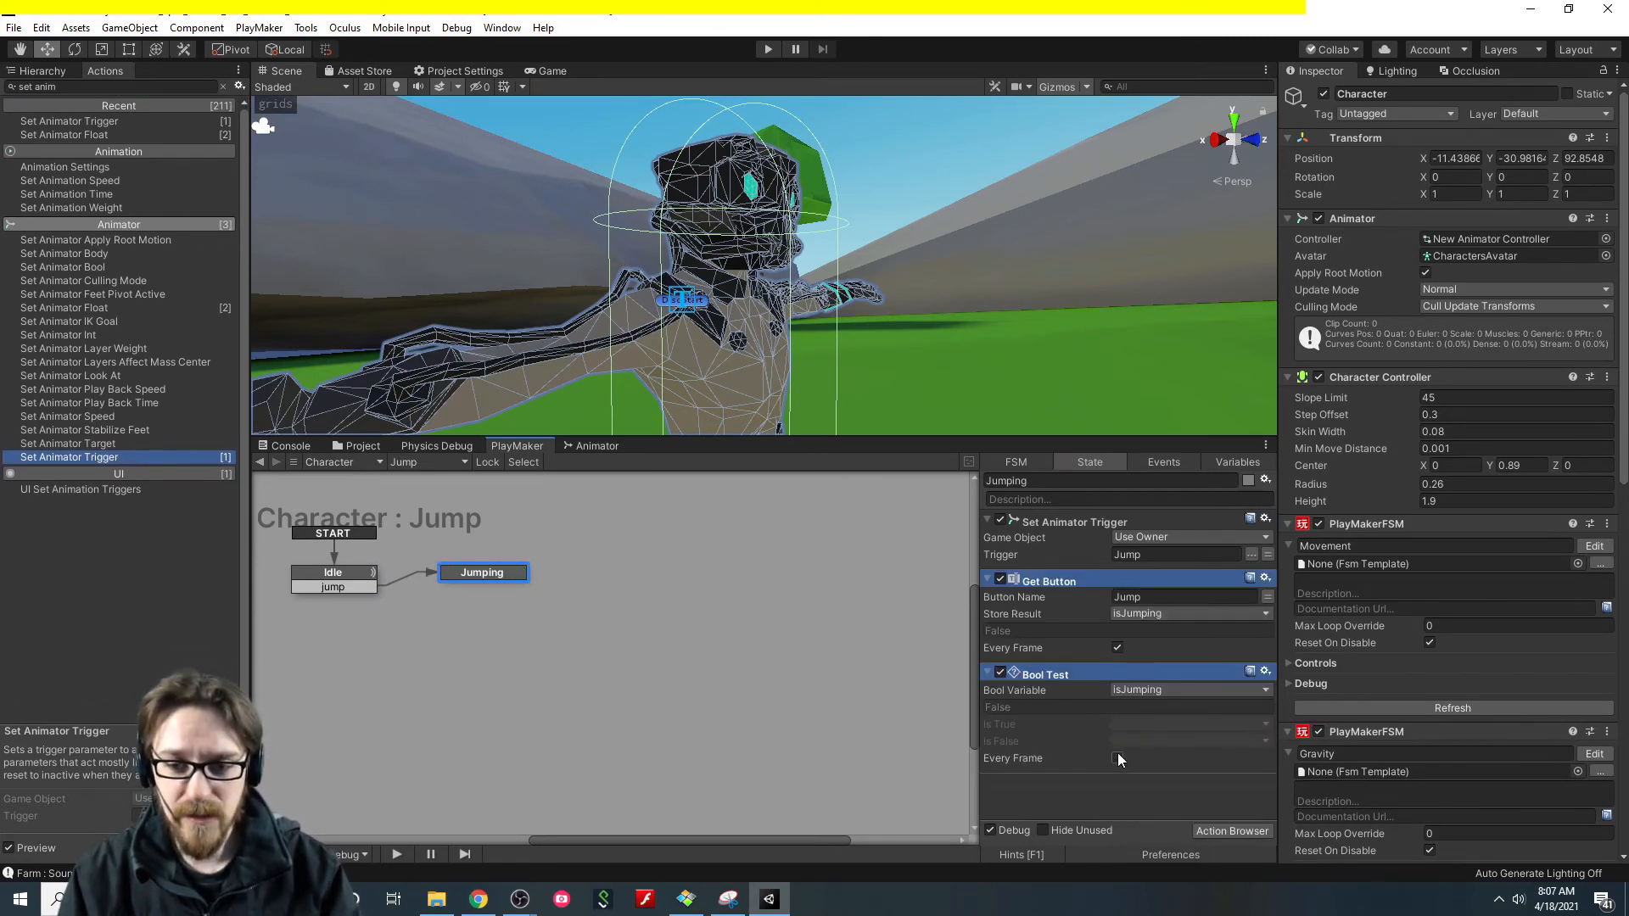
pyautogui.click(1135, 744)
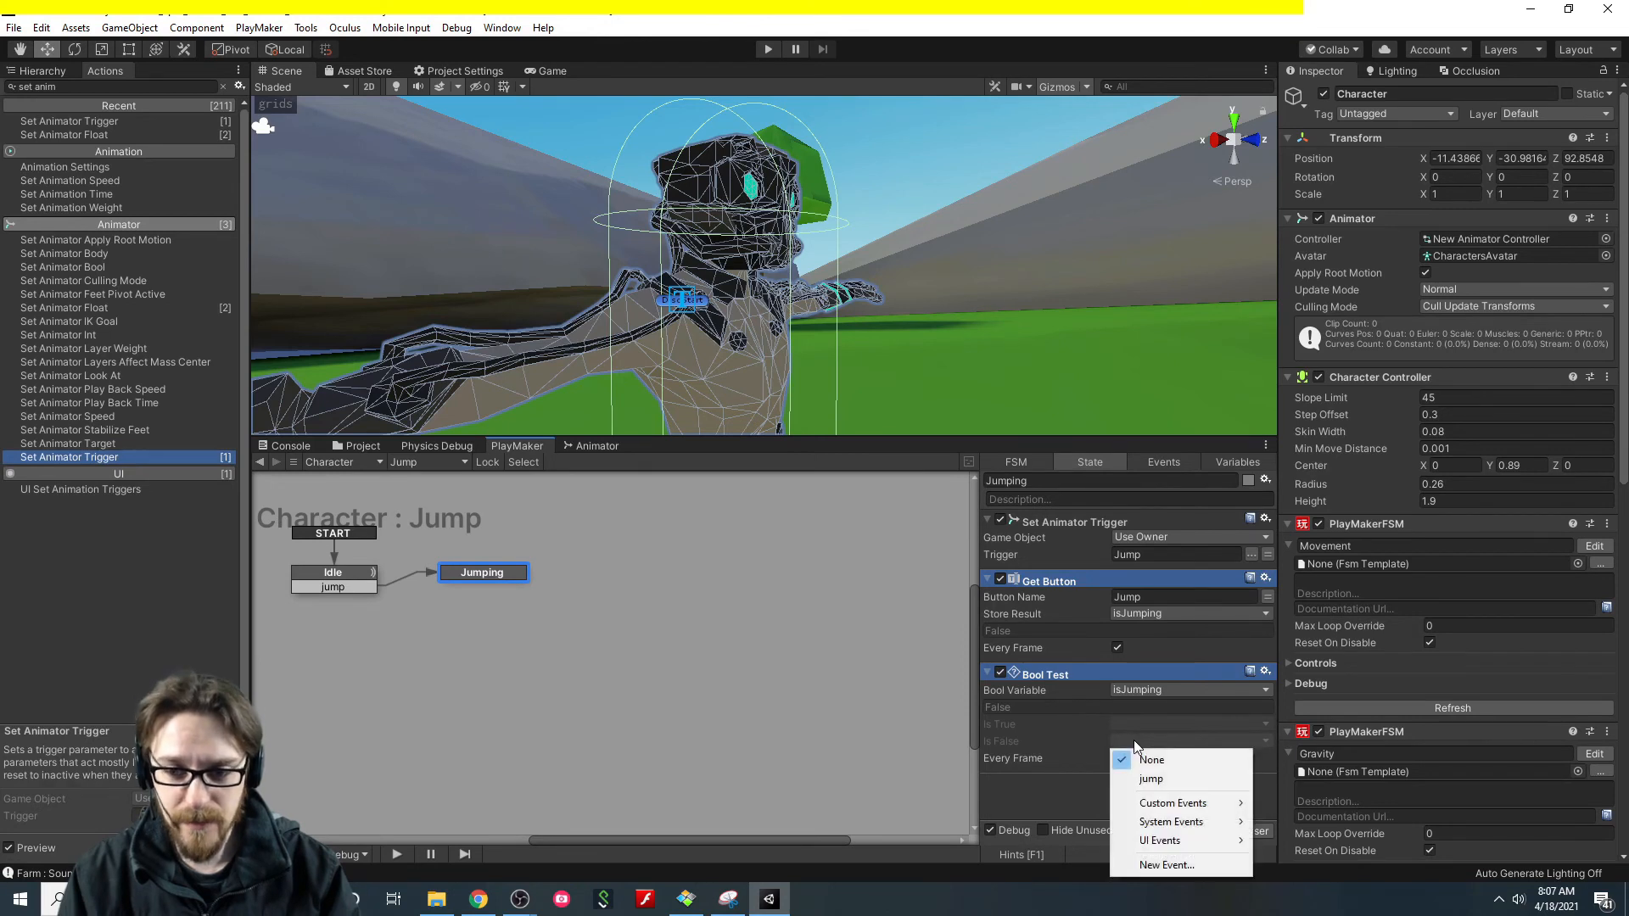
pyautogui.click(1165, 865)
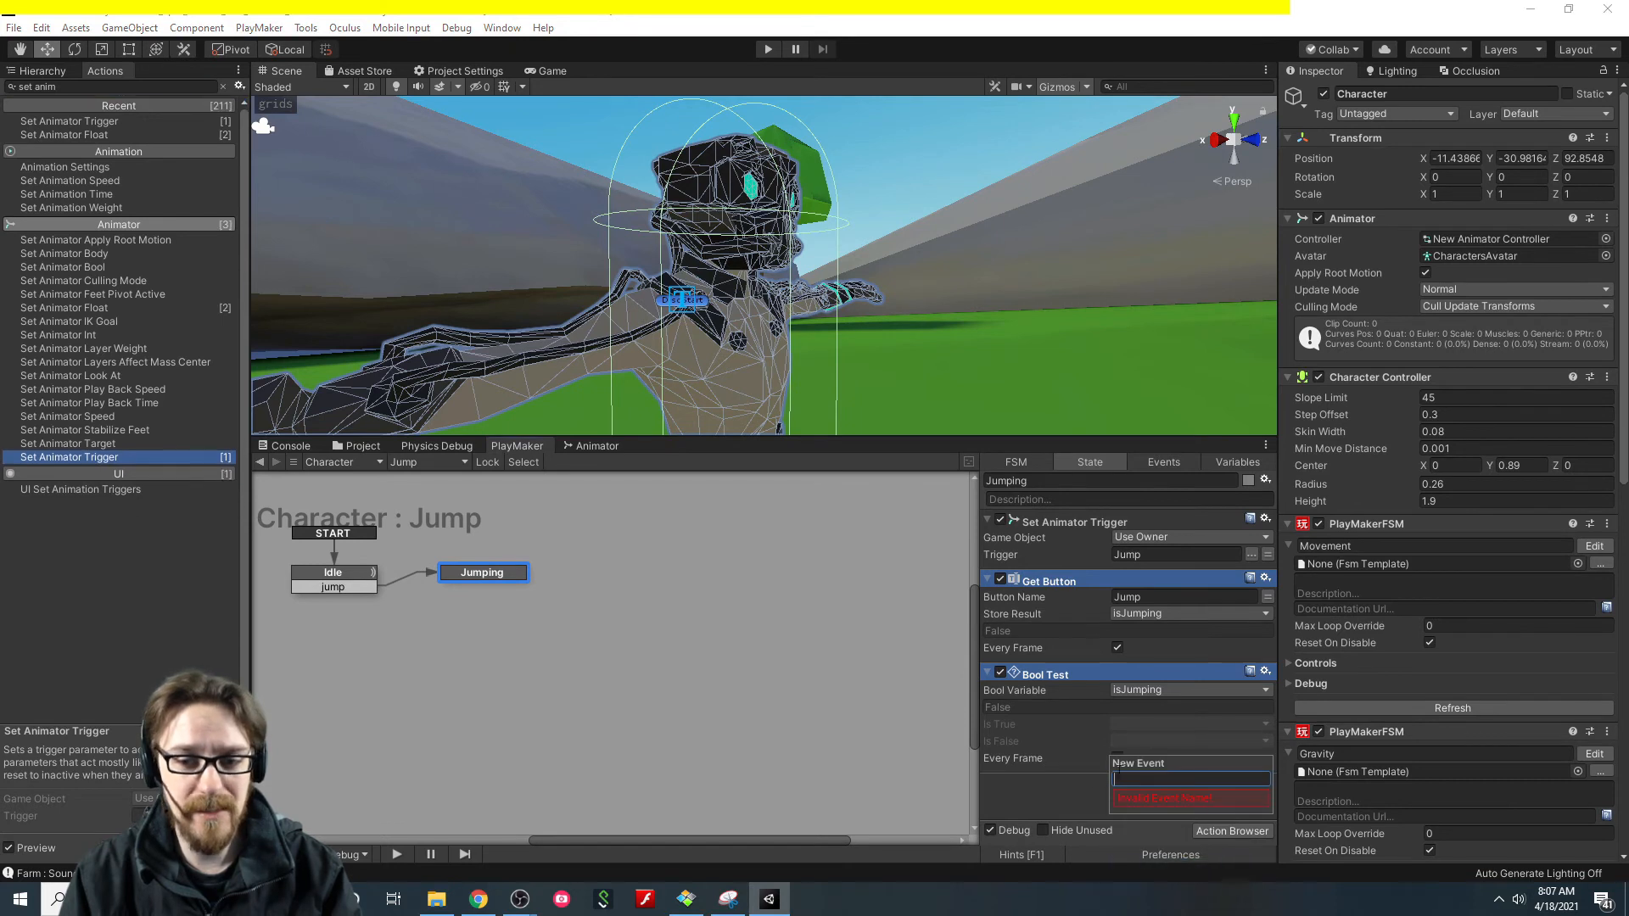
pyautogui.write('isGrounded')
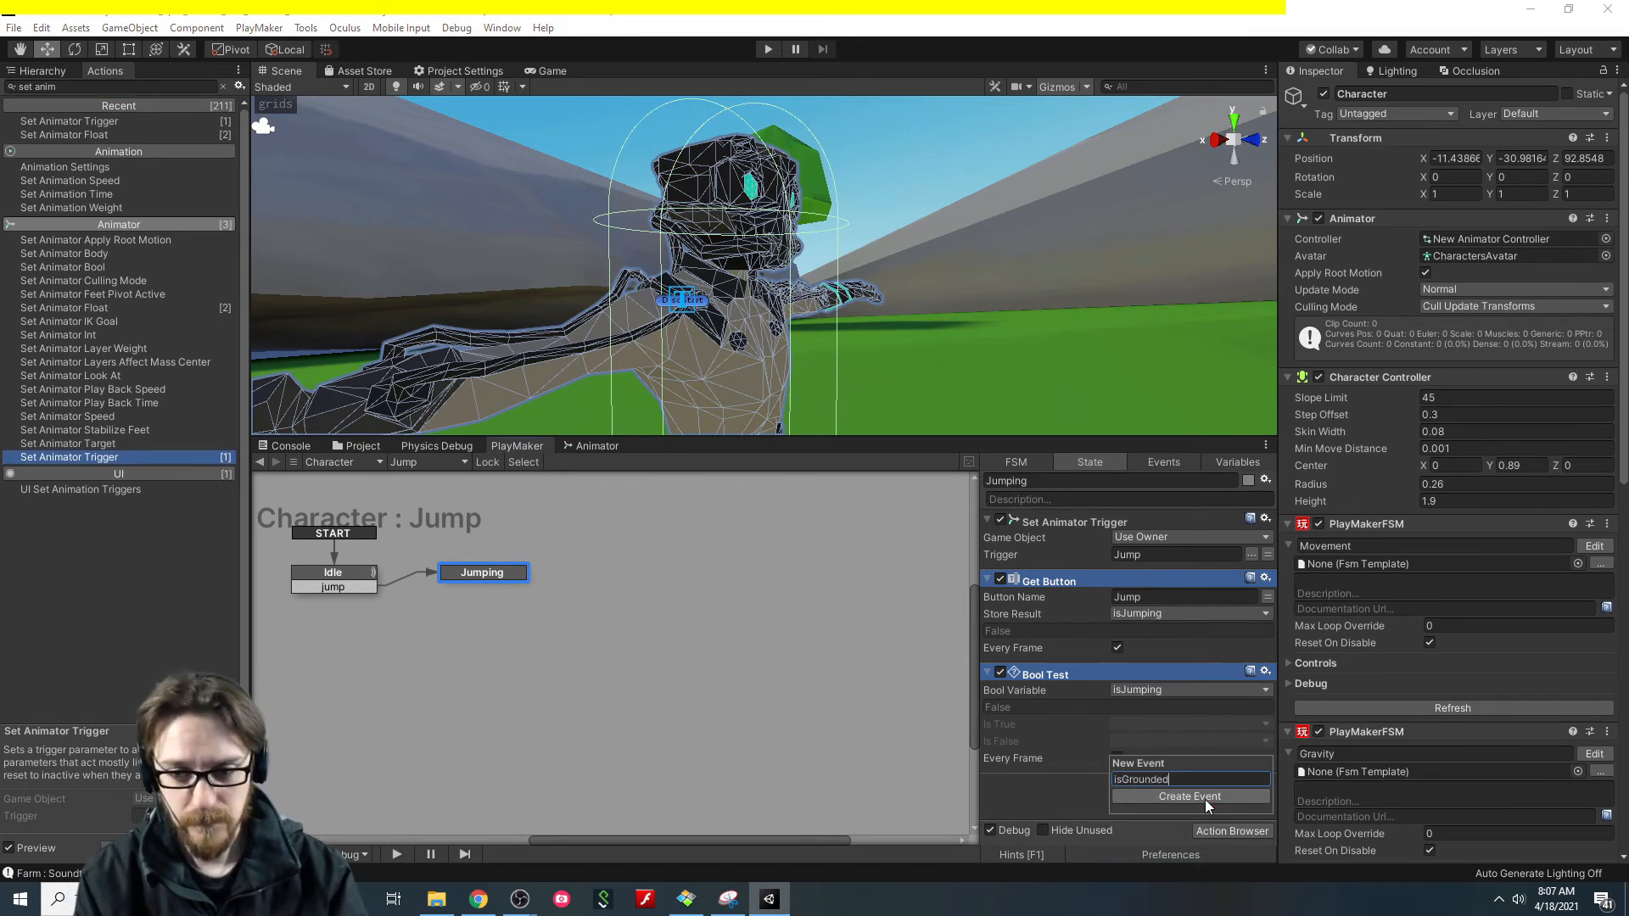
pyautogui.click(1209, 798)
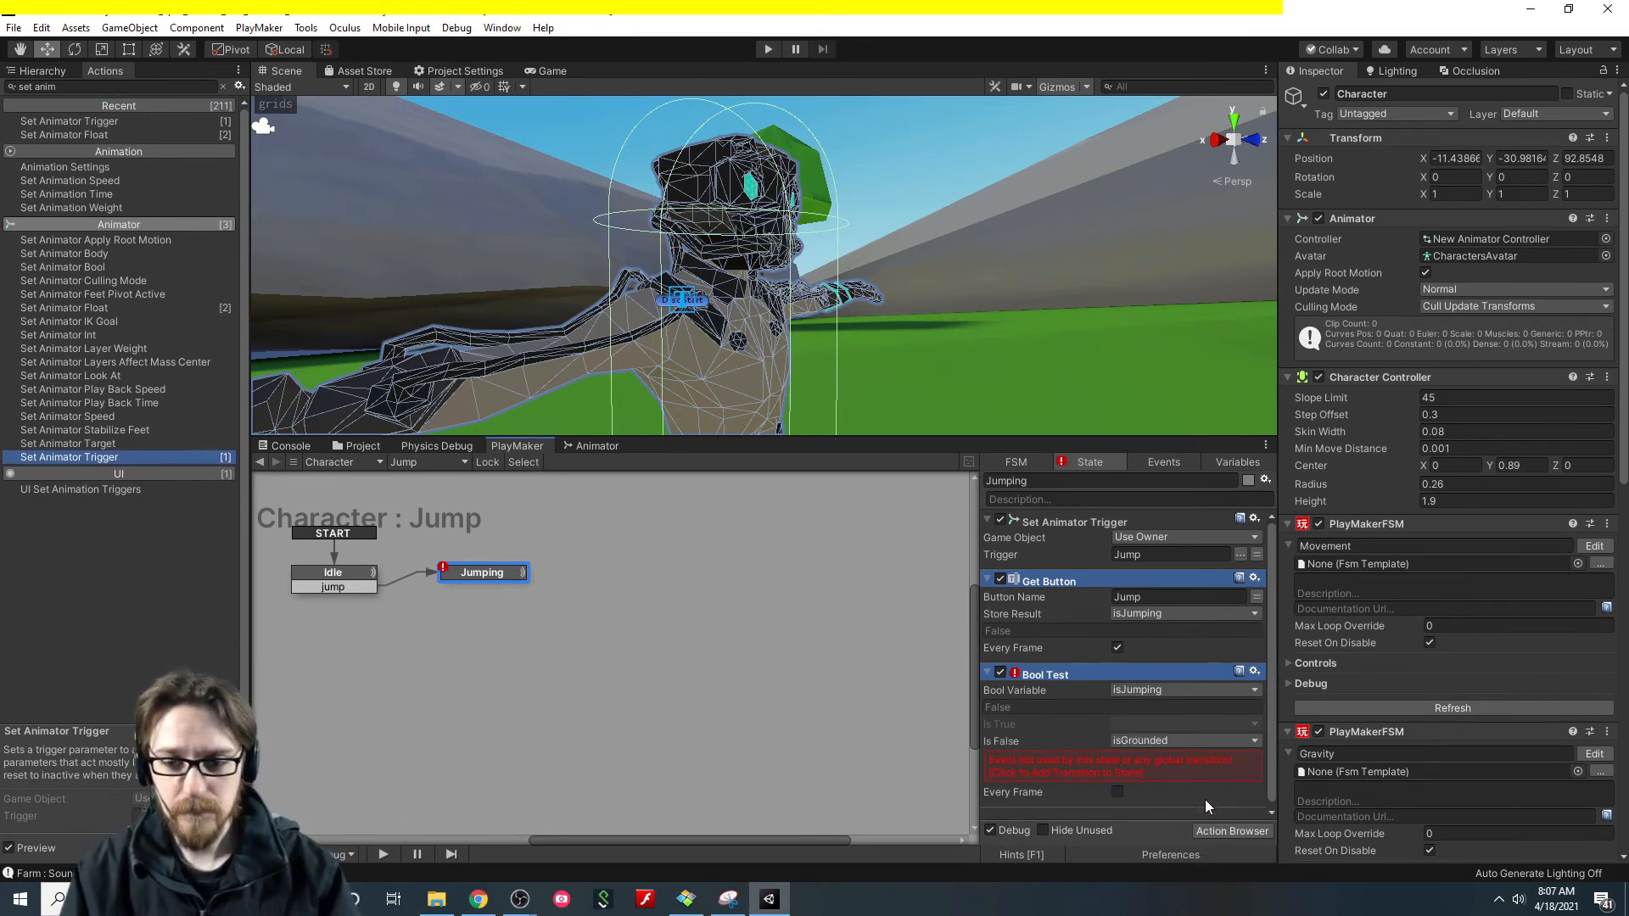
# Add the isGrounded event to the Jumping state and enable Every Frame on the Bool Test in both Jumping and Idle.
pyautogui.click(1070, 768)
pyautogui.click(1117, 759)
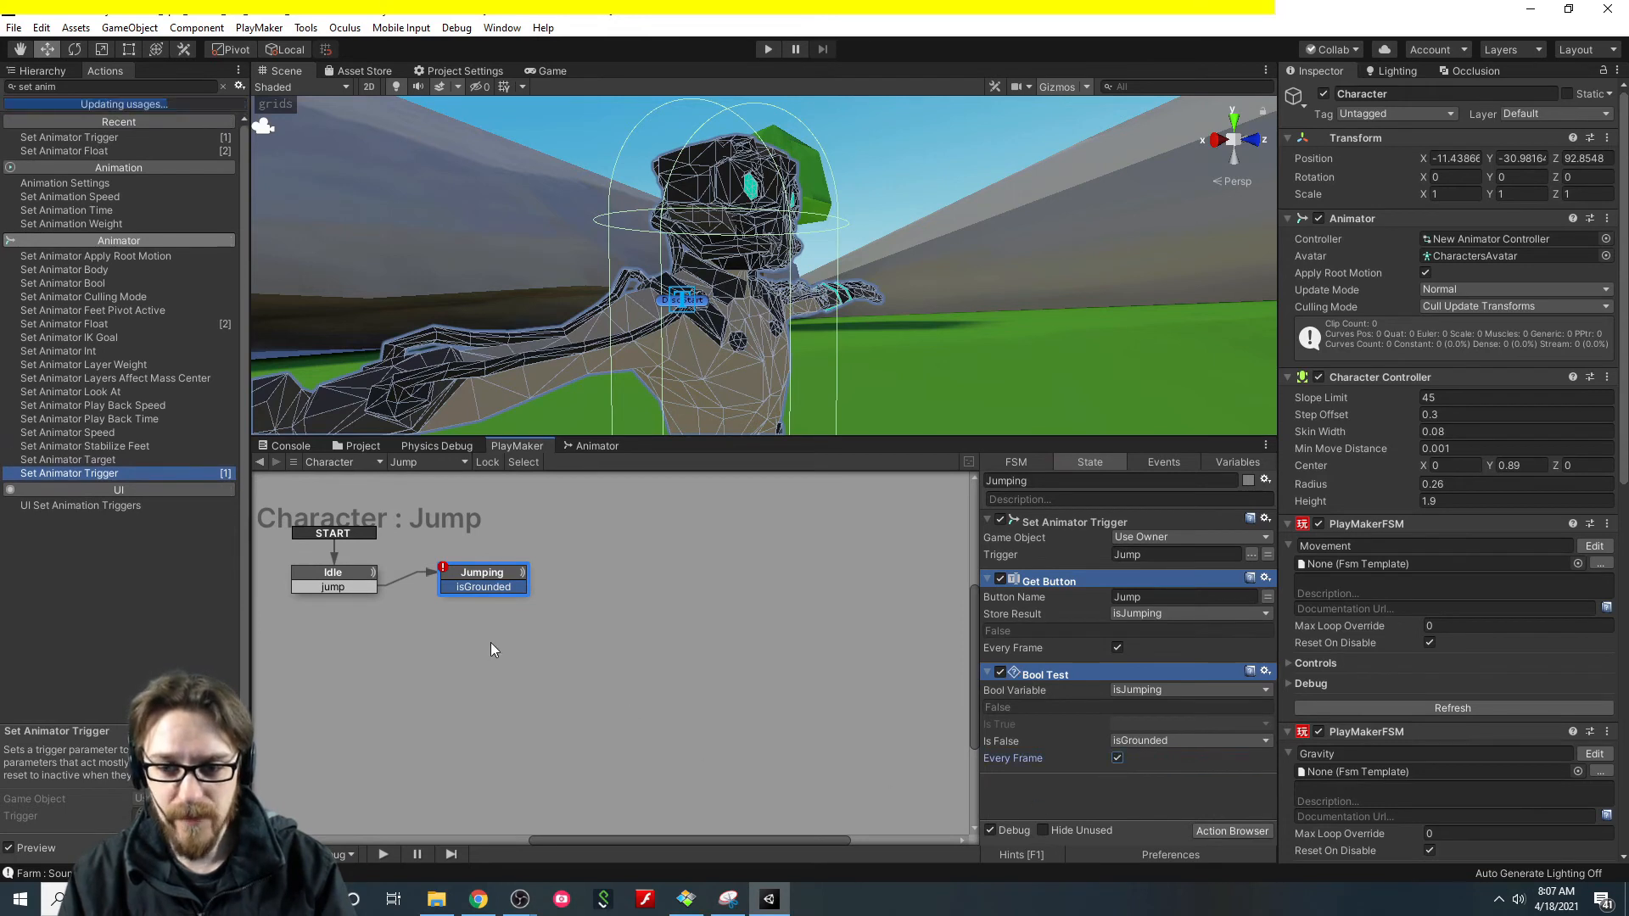
pyautogui.click(370, 580)
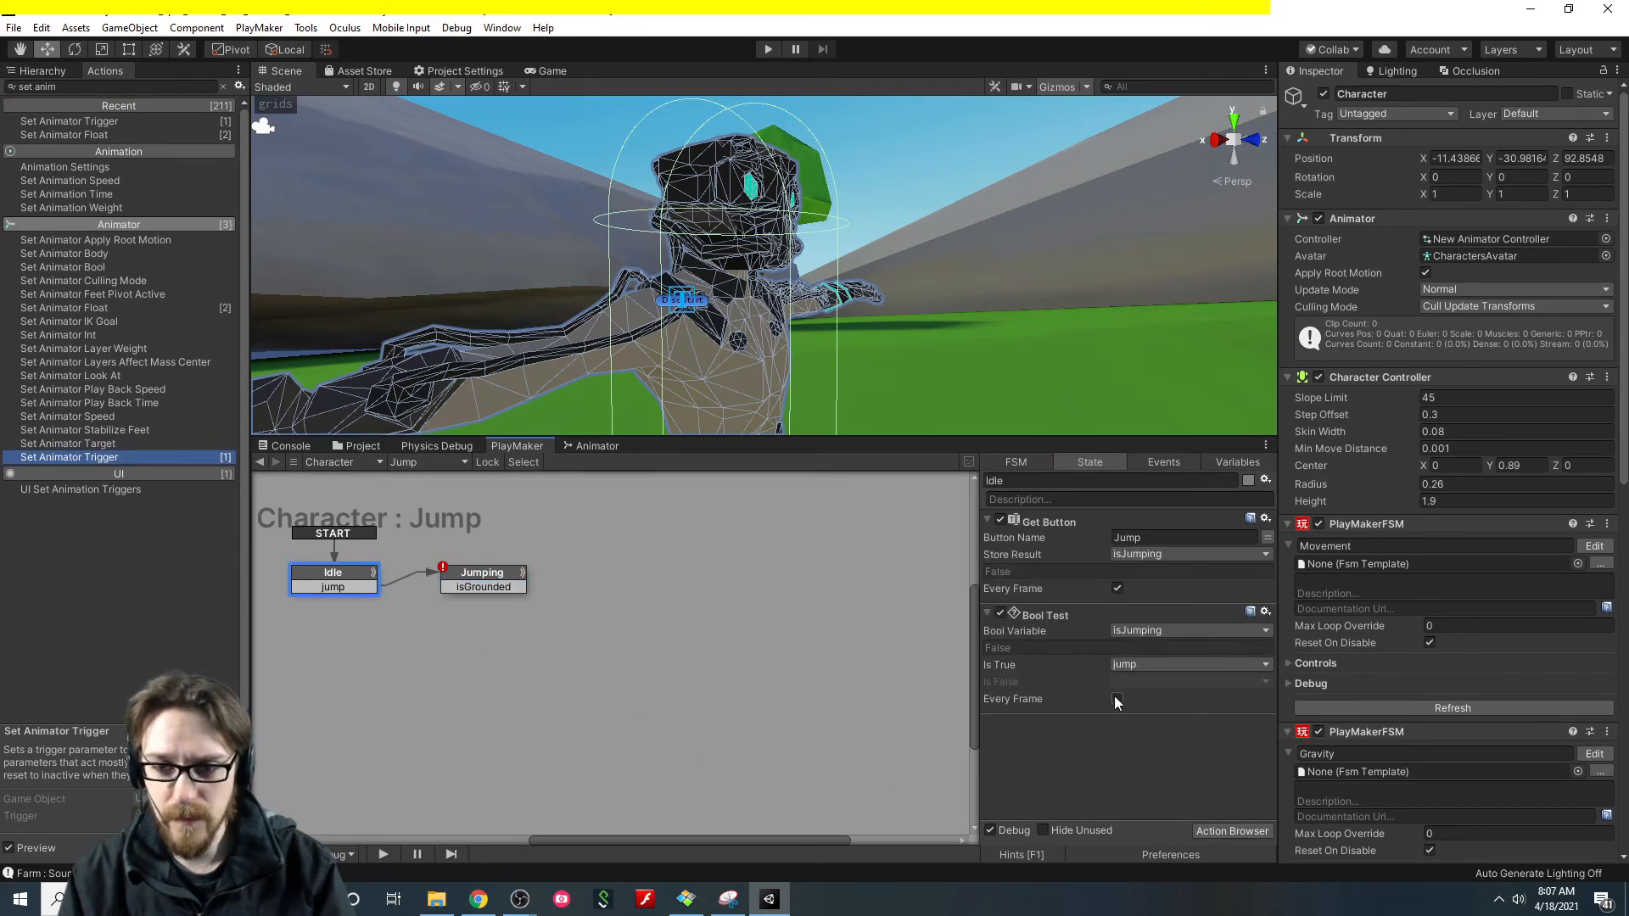
# Link the Jumping state's isGrounded event to a new state below it and name that state isGrounded.
pyautogui.click(489, 581)
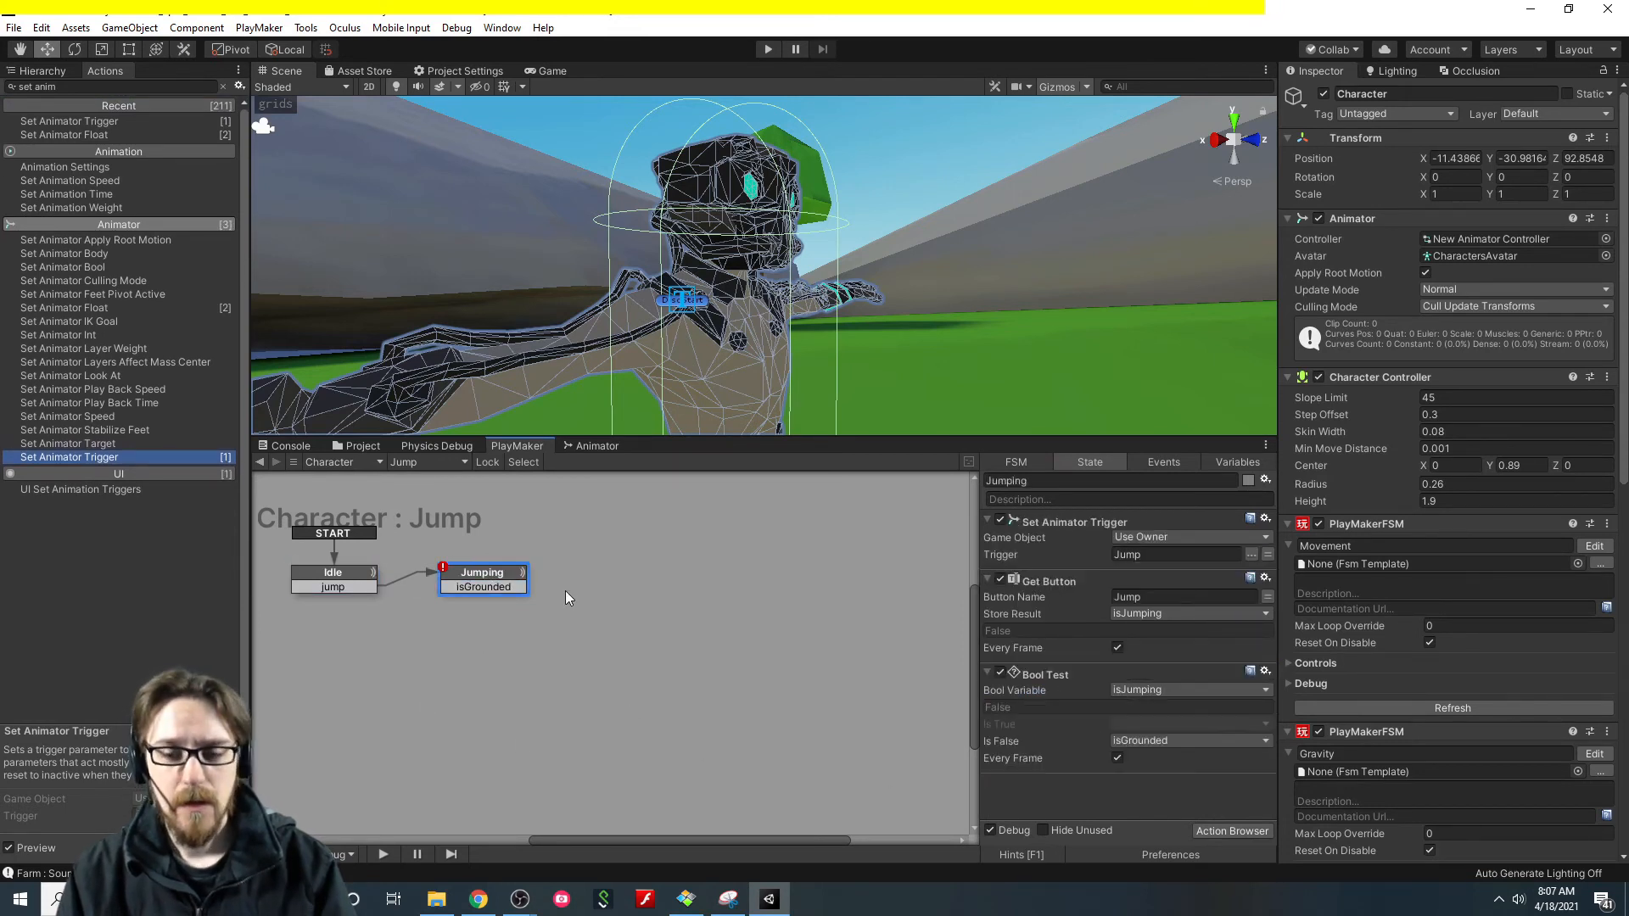
pyautogui.moveTo(519, 592); pyautogui.dragTo(488, 655)
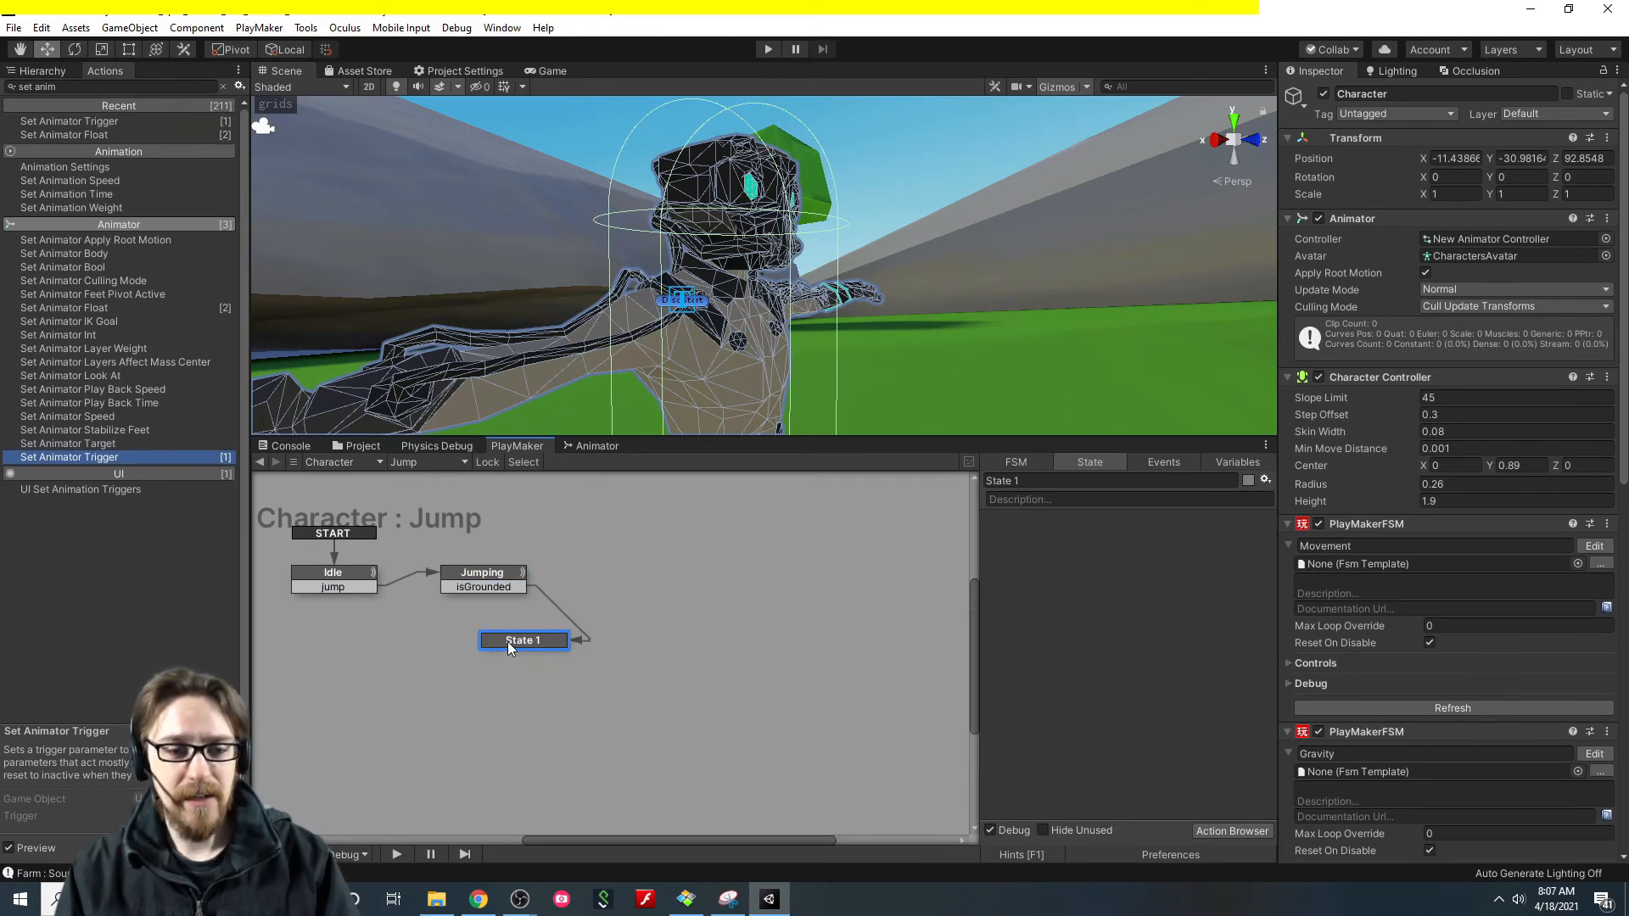
pyautogui.click(1037, 481)
pyautogui.write('isGrounded')
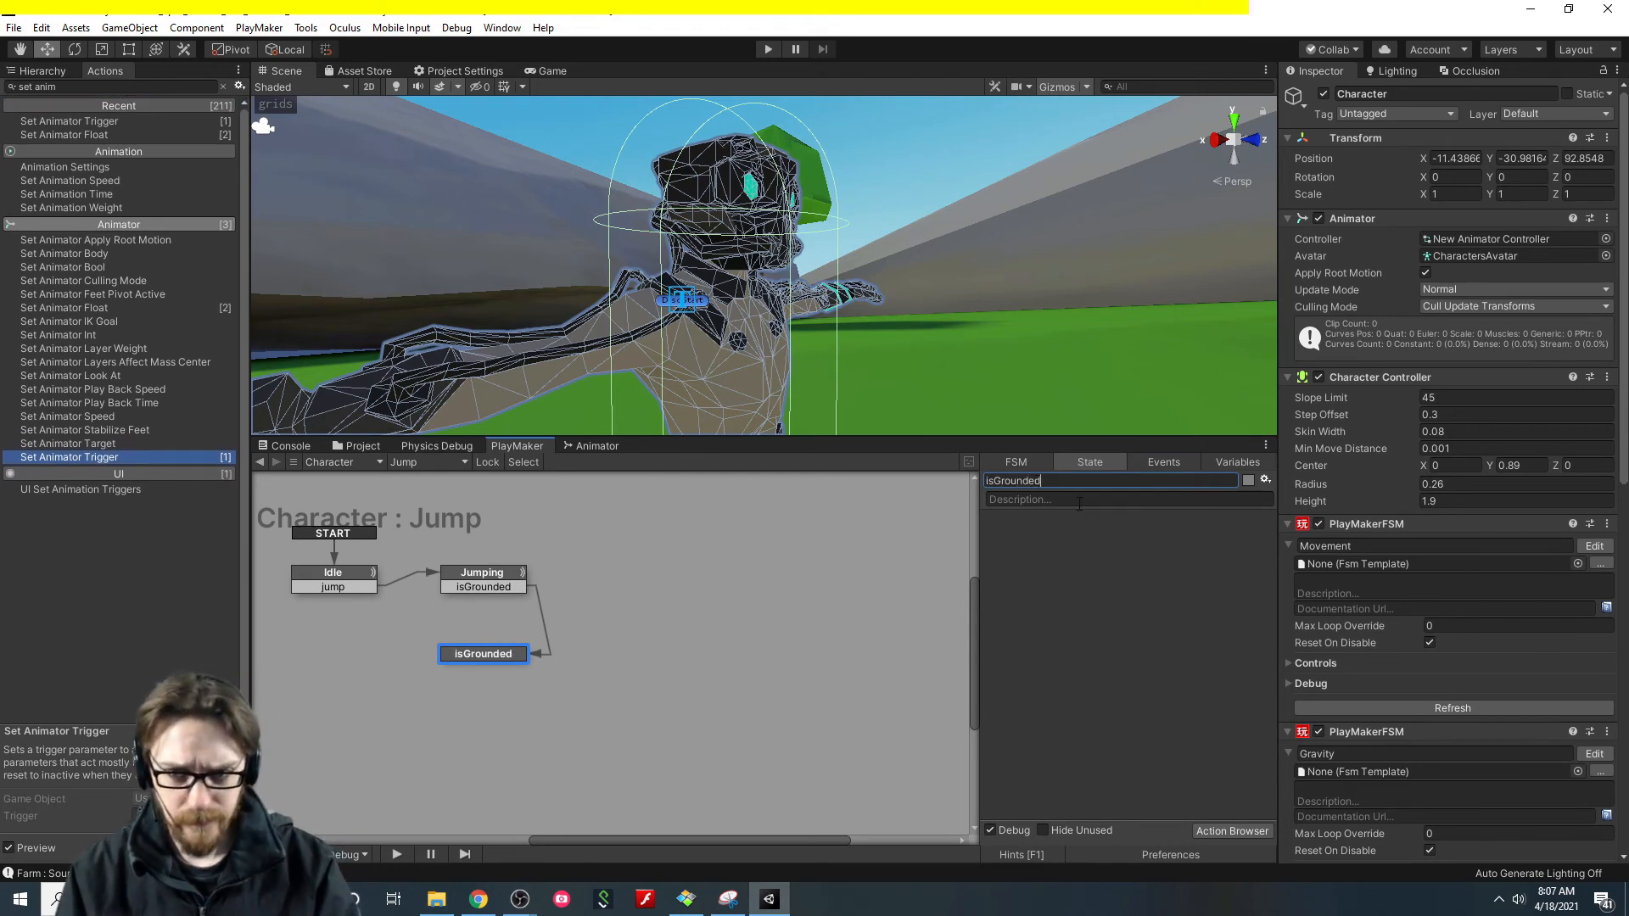
# Add a Controller Is Grounded action to the isGrounded state and enable its Every Frame option.
pyautogui.click(1072, 614)
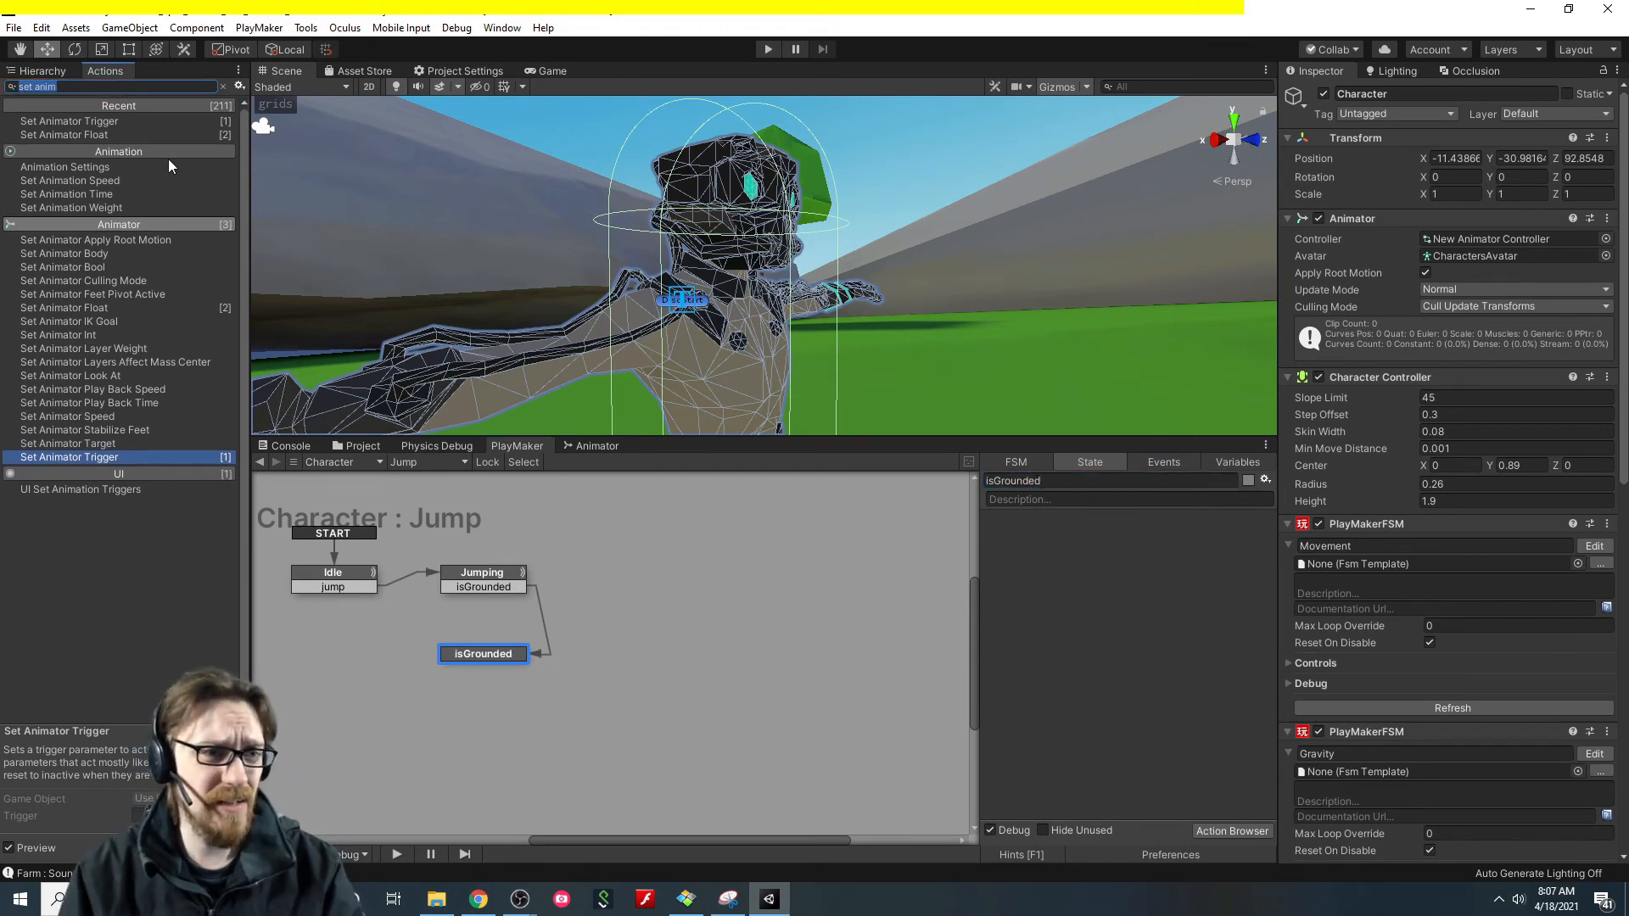
pyautogui.write('controller')
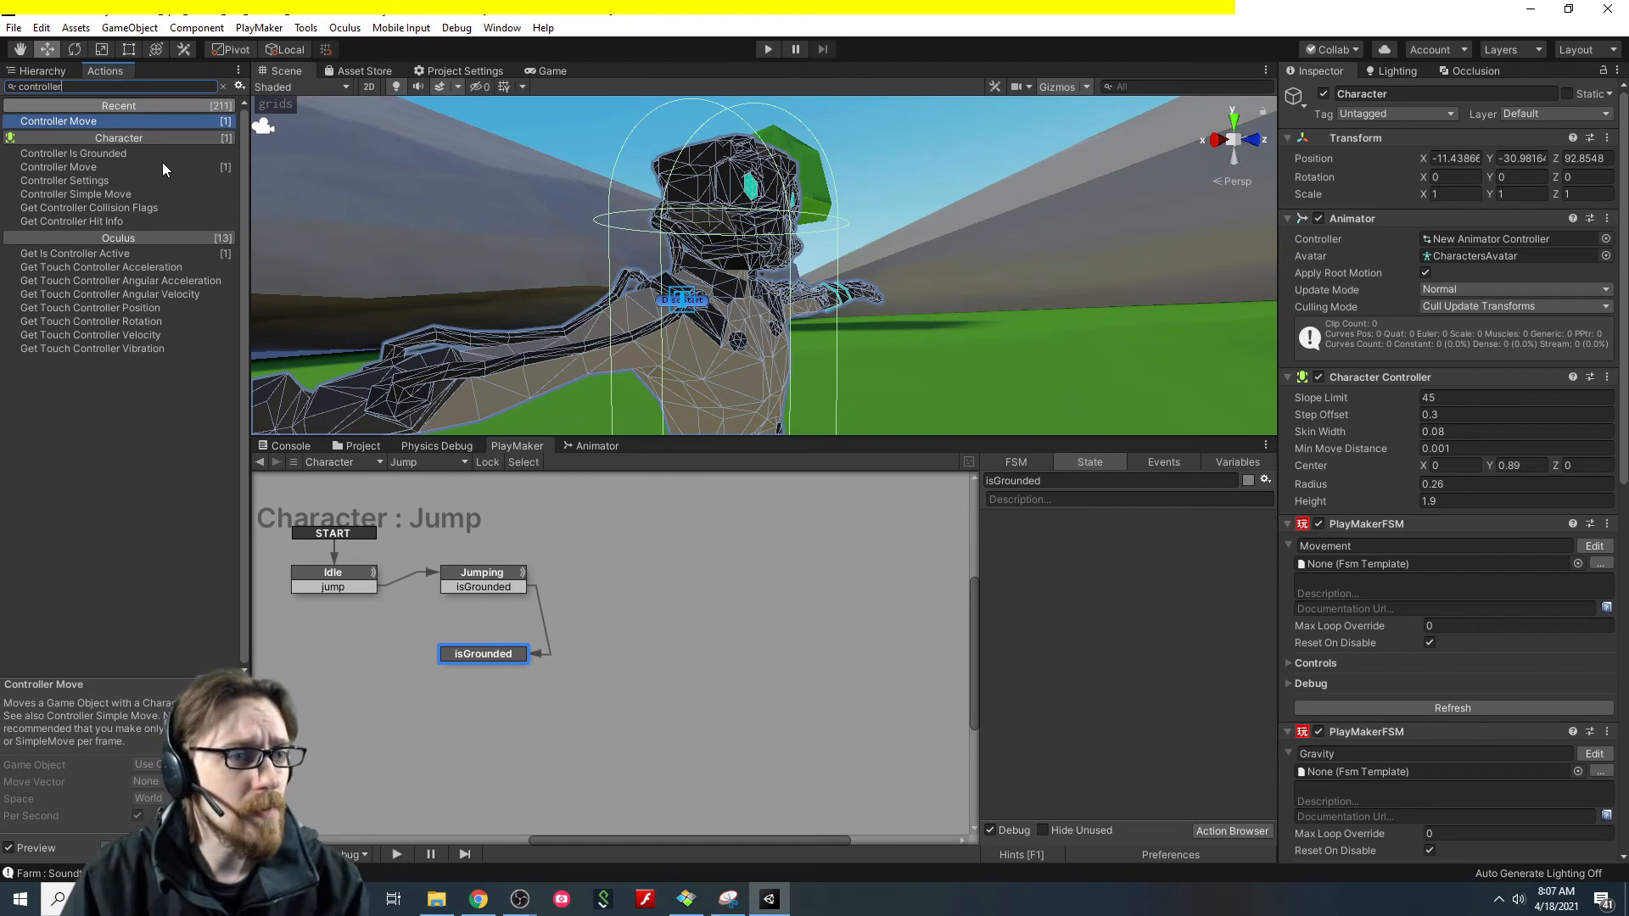
pyautogui.click(85, 155)
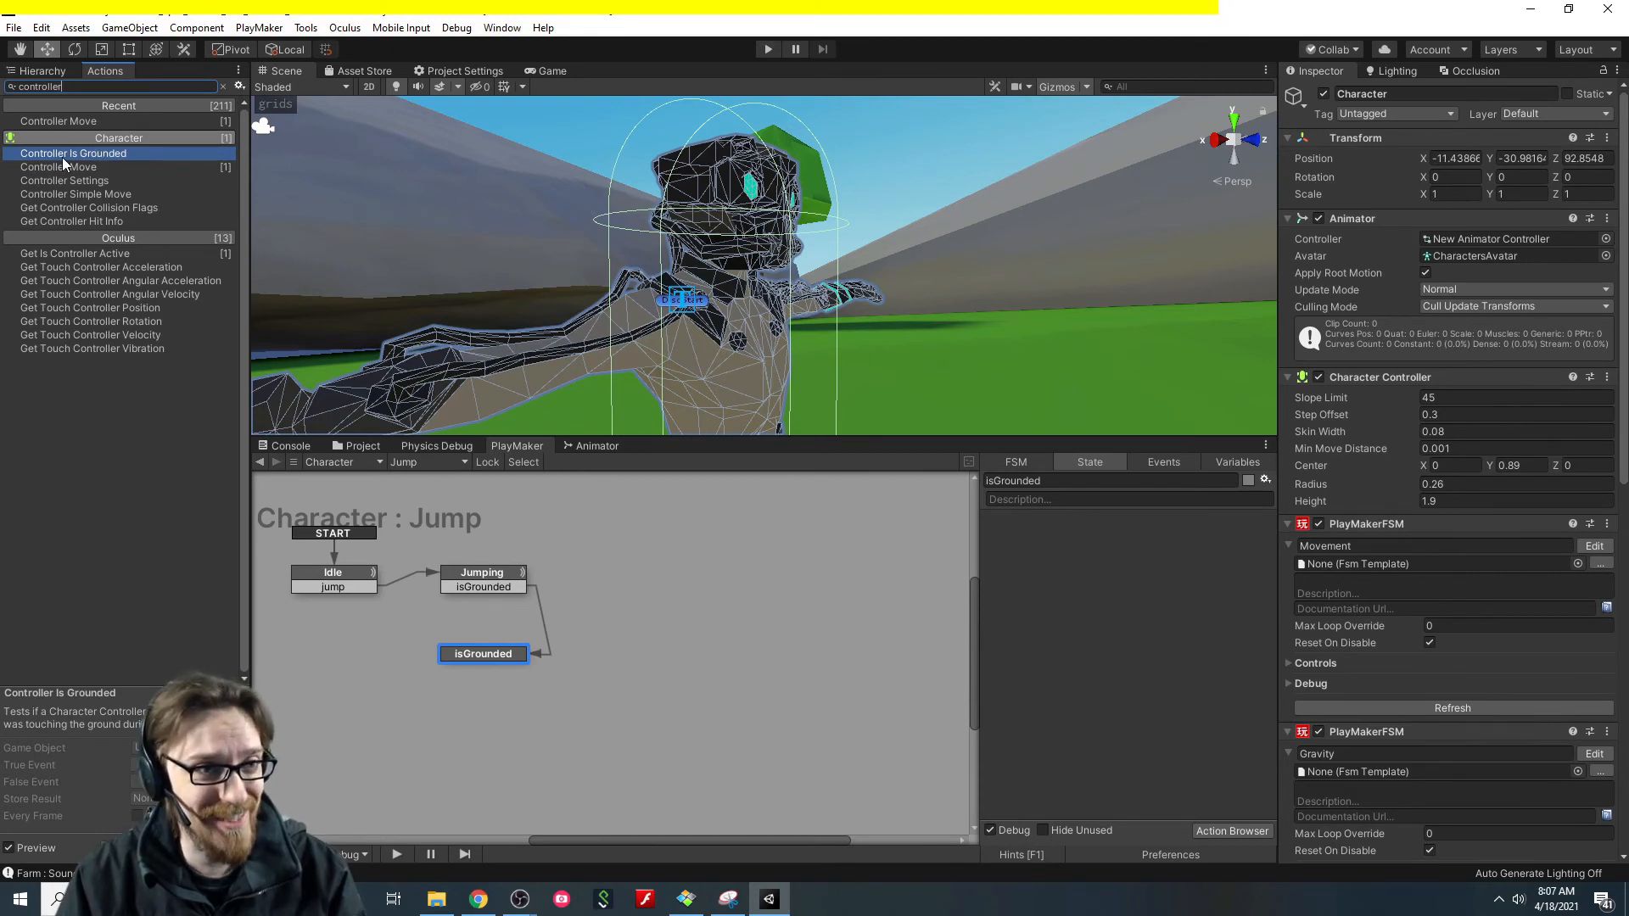
pyautogui.moveTo(64, 157); pyautogui.dragTo(1052, 568)
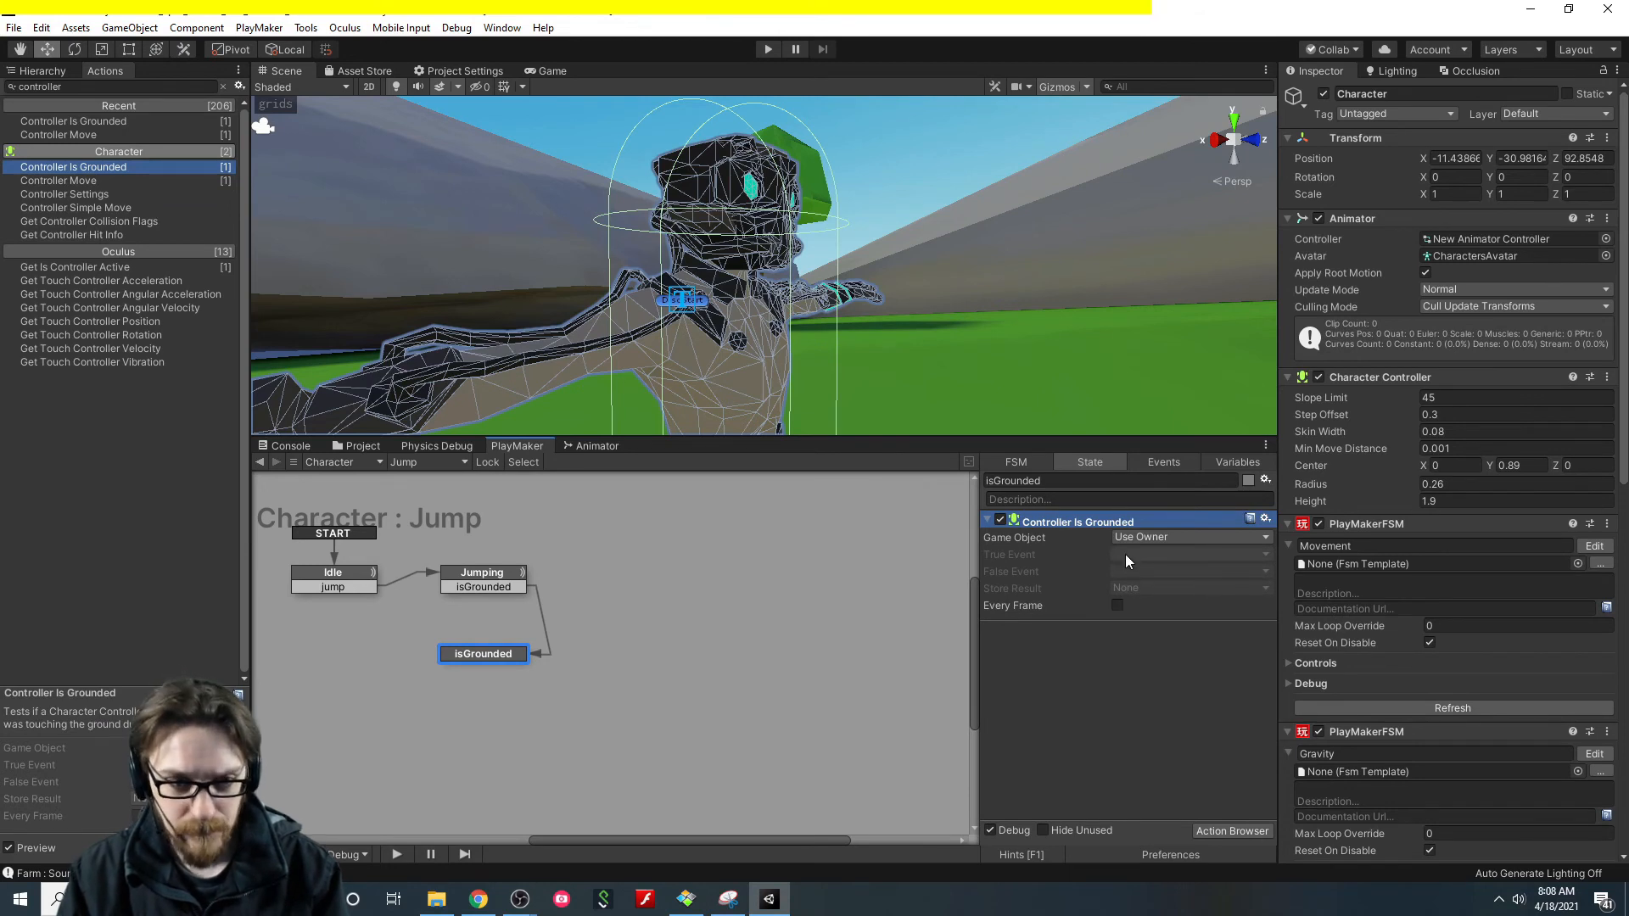
pyautogui.click(1117, 605)
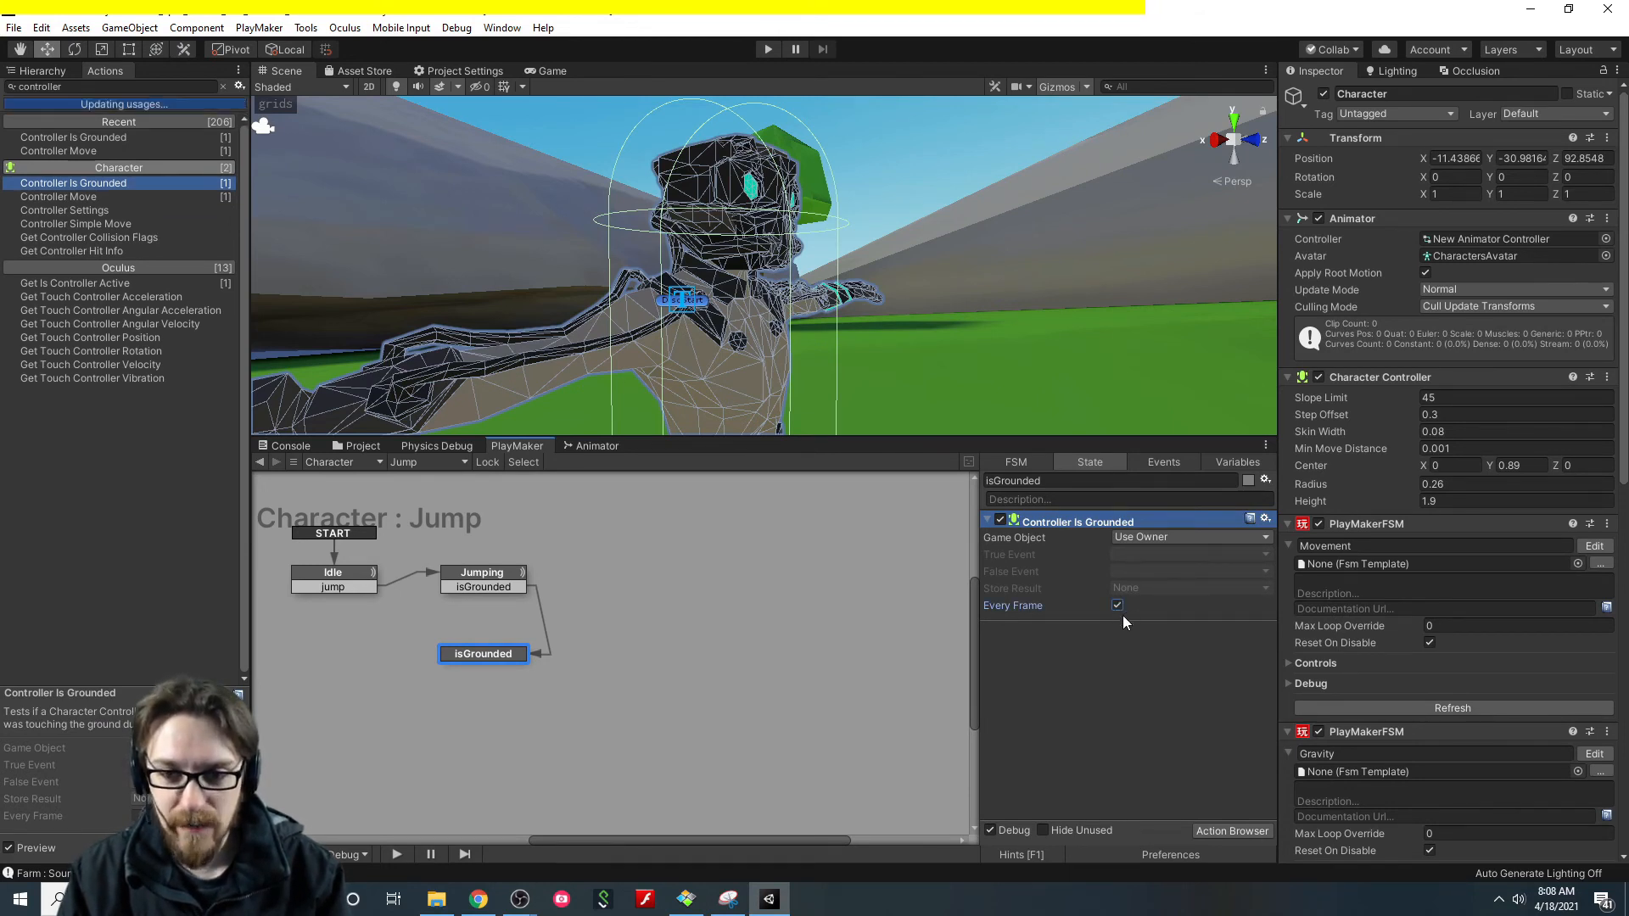
# Set the Controller Is Grounded action's True Event to isGrounded and link that event from the isGrounded state back to Idle.
pyautogui.click(1134, 558)
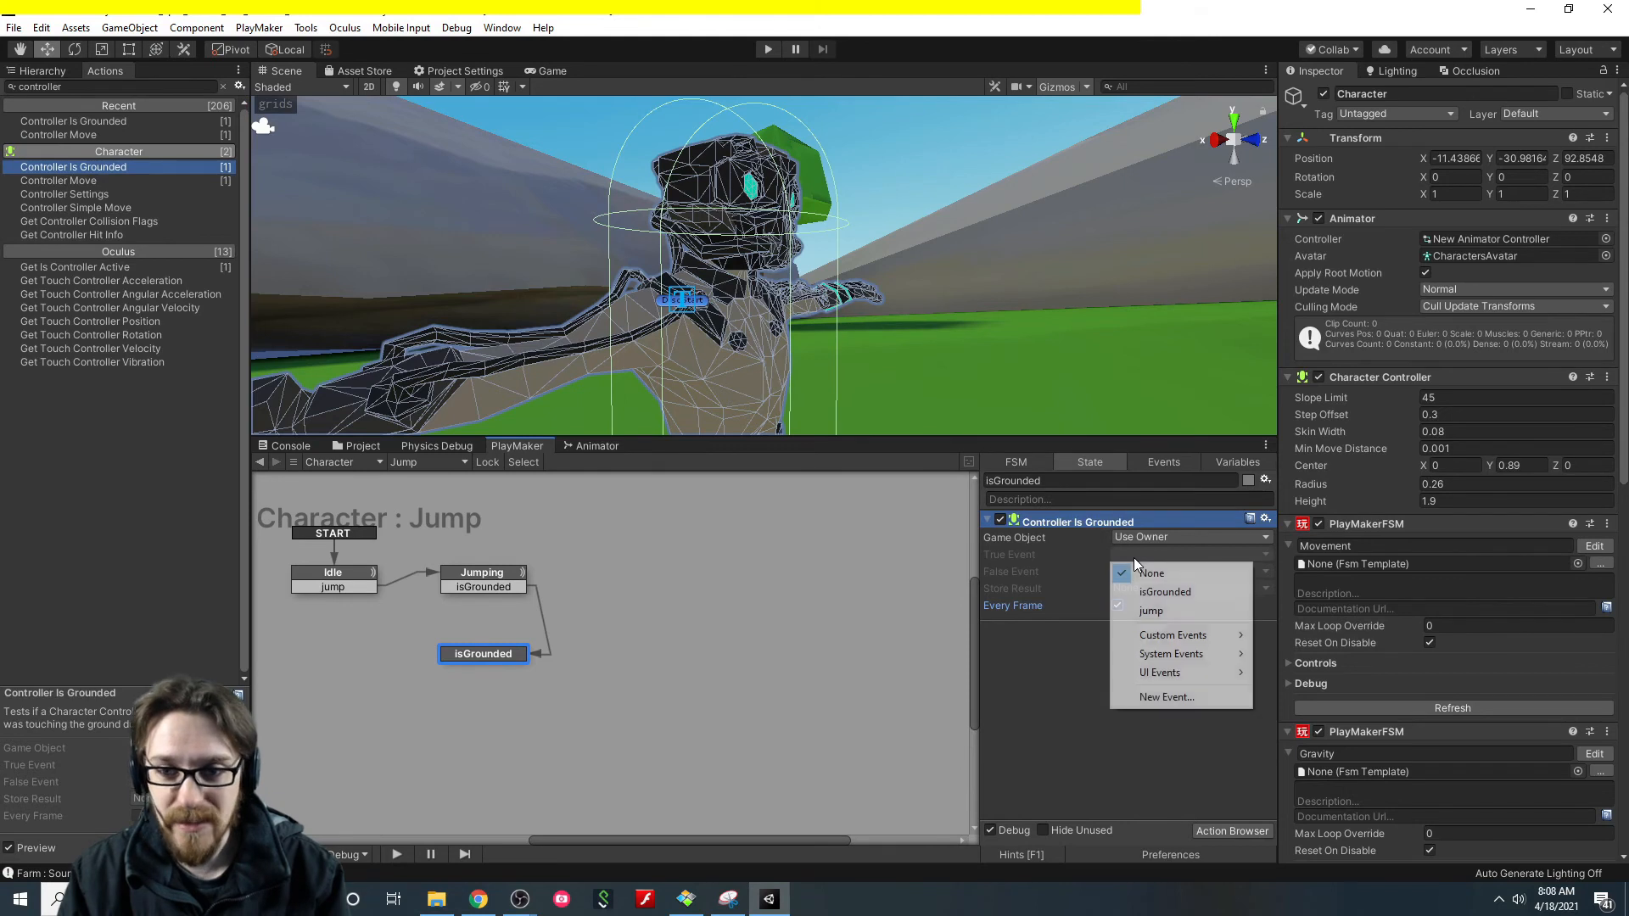
pyautogui.click(1176, 698)
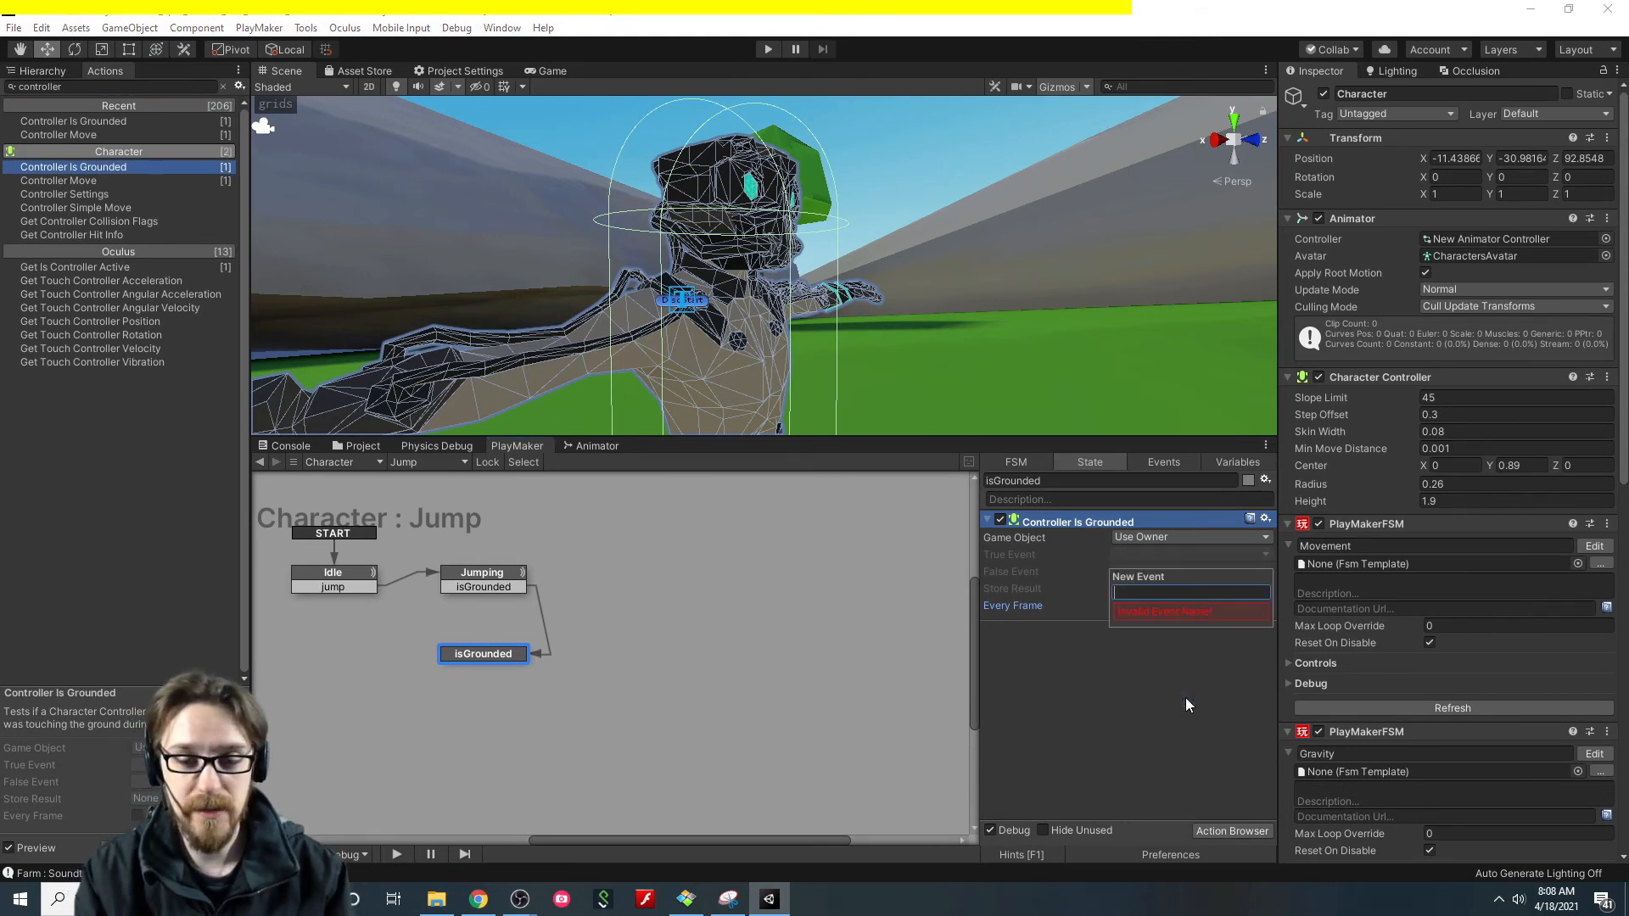
pyautogui.write('isGrounded')
pyautogui.press('Return')
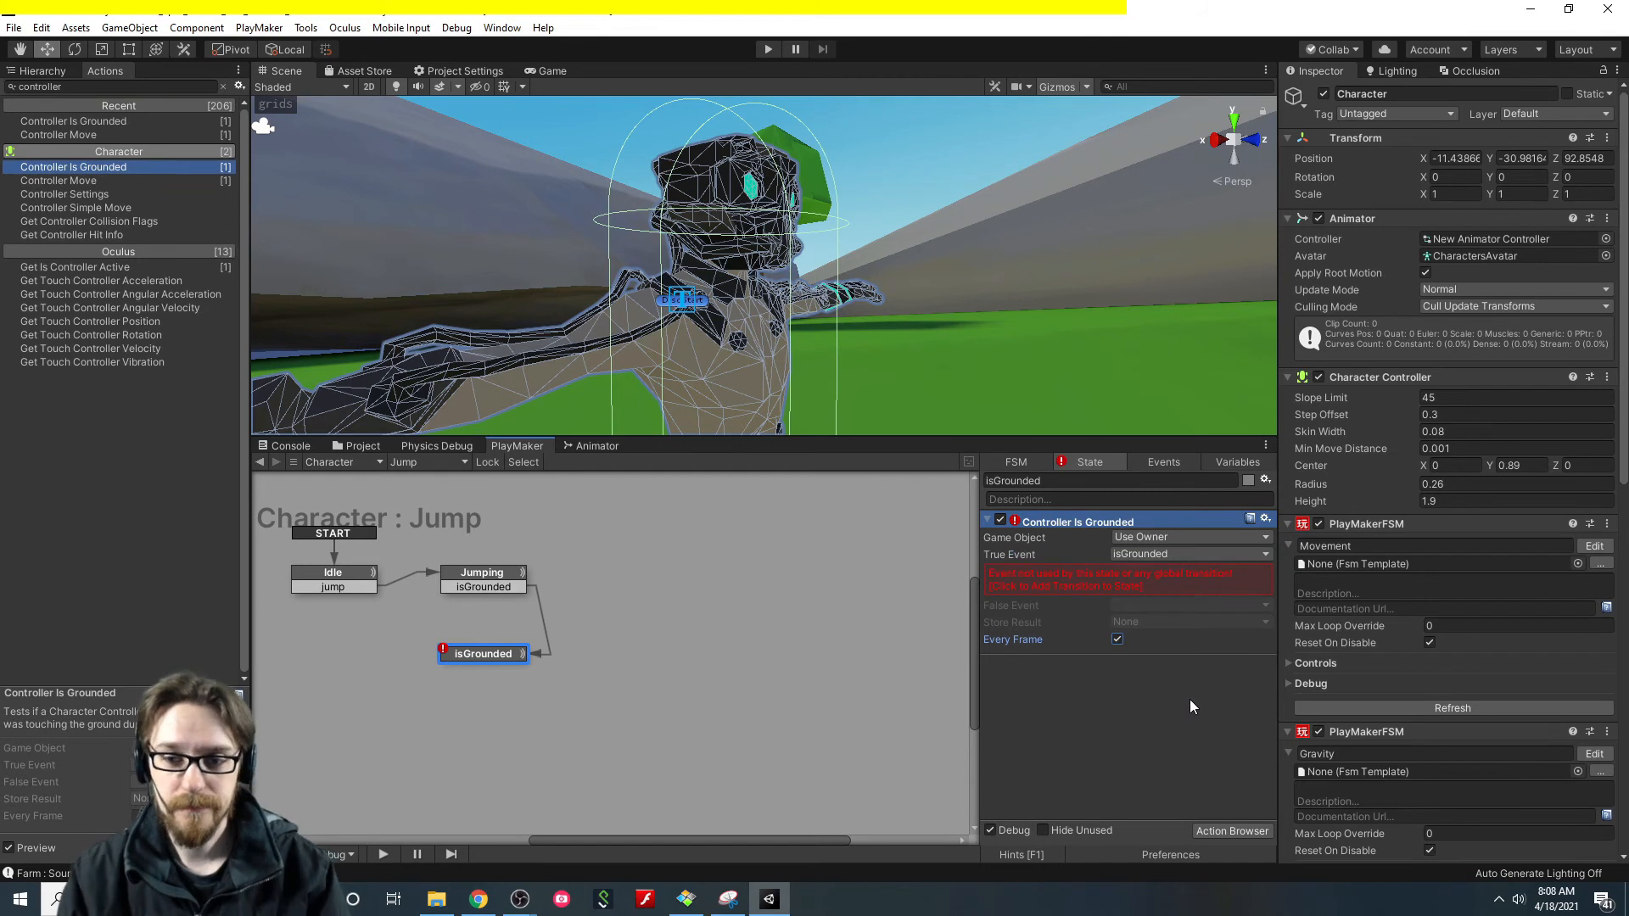
pyautogui.click(1052, 577)
pyautogui.moveTo(463, 668); pyautogui.dragTo(349, 581)
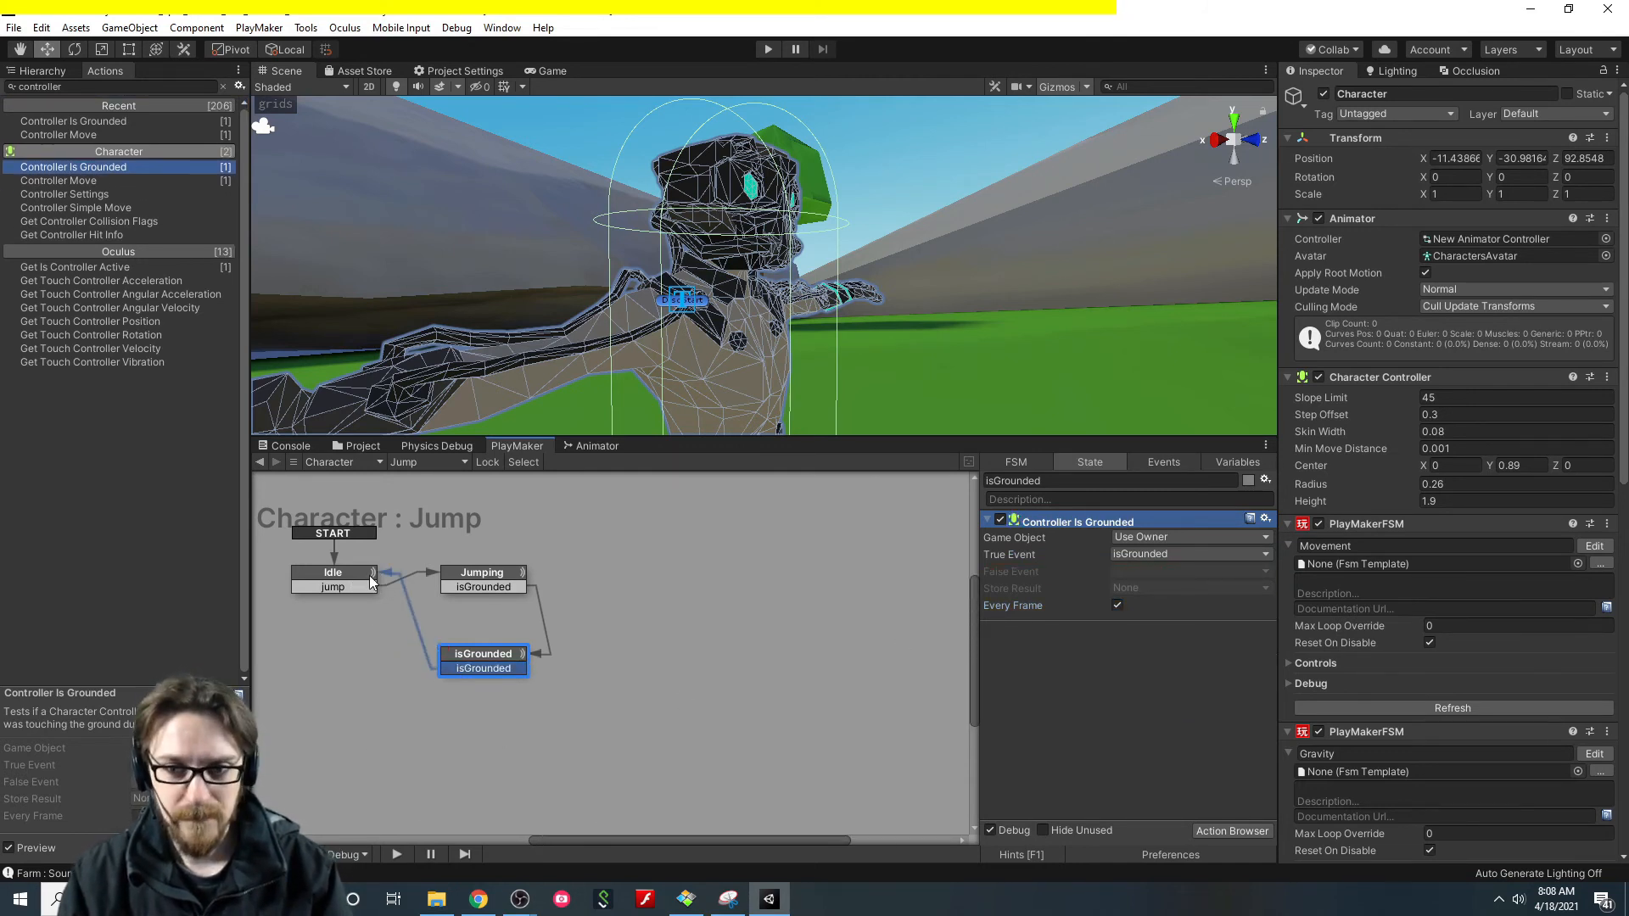
# Select the Idle state, enlarge the view above the Jump graph and run the game to test the jump.
pyautogui.click(371, 583)
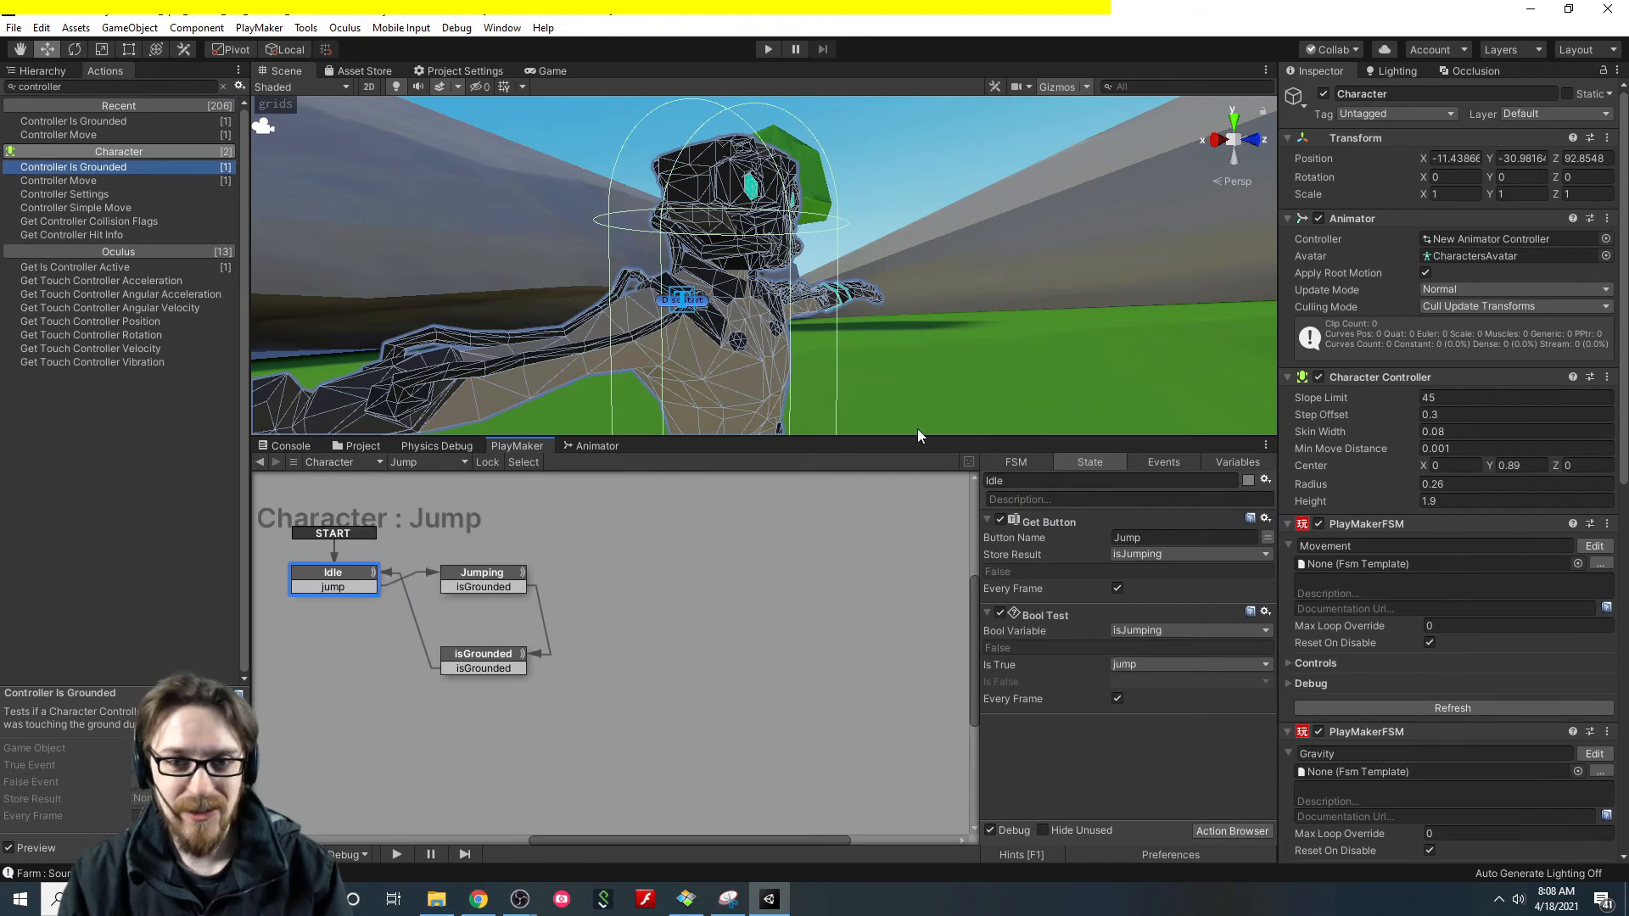
pyautogui.moveTo(919, 437); pyautogui.dragTo(919, 544)
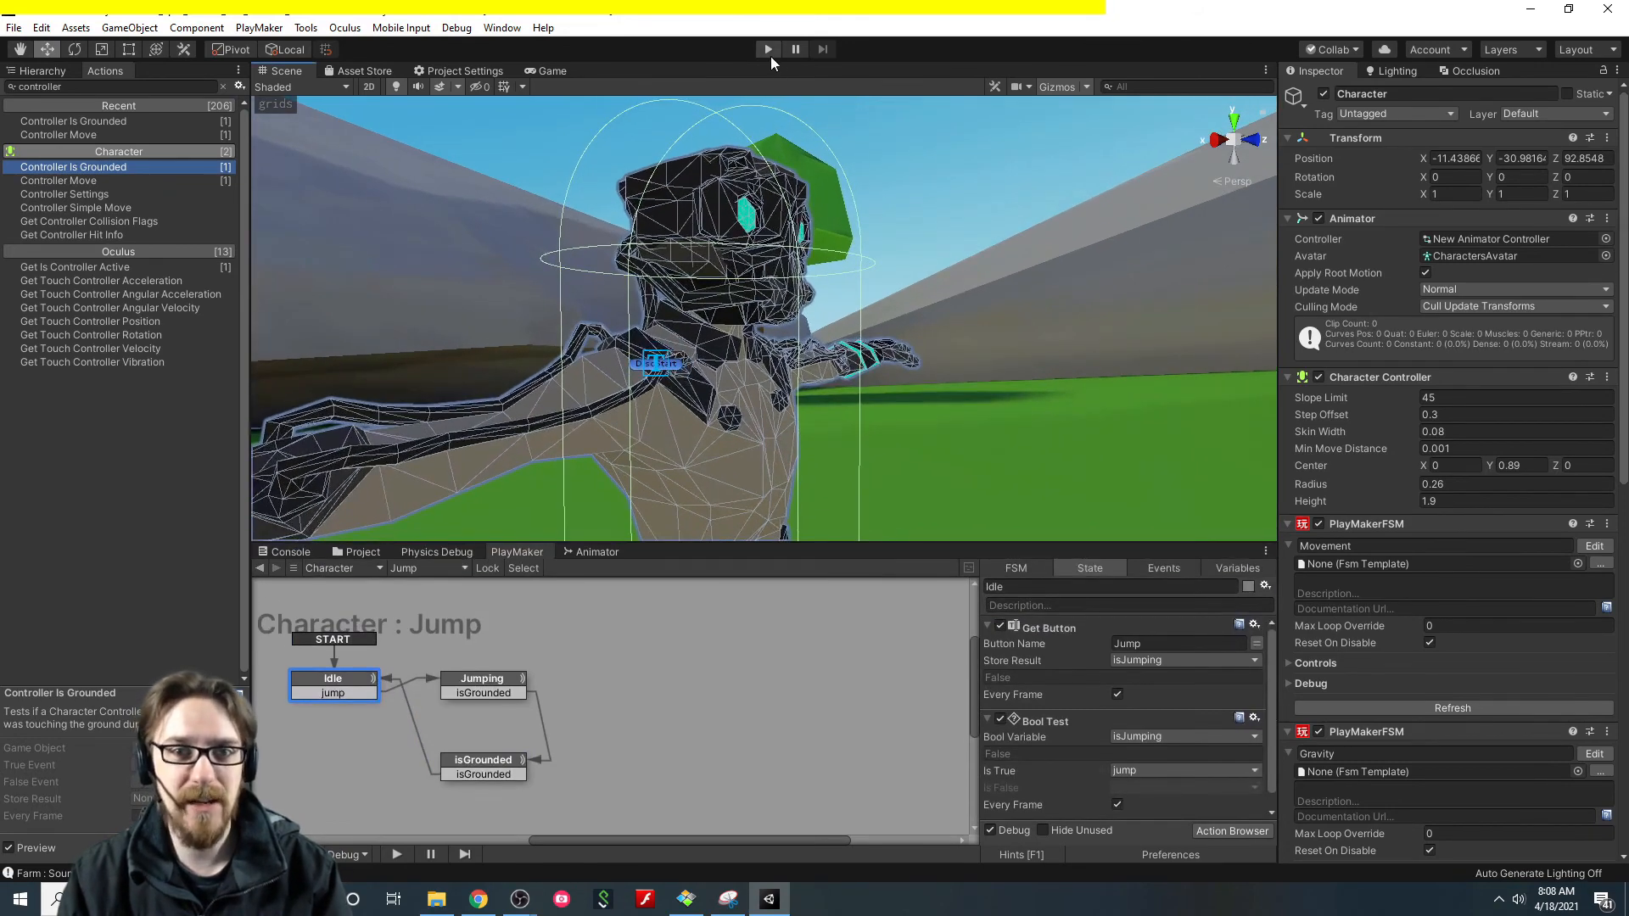
pyautogui.click(768, 49)
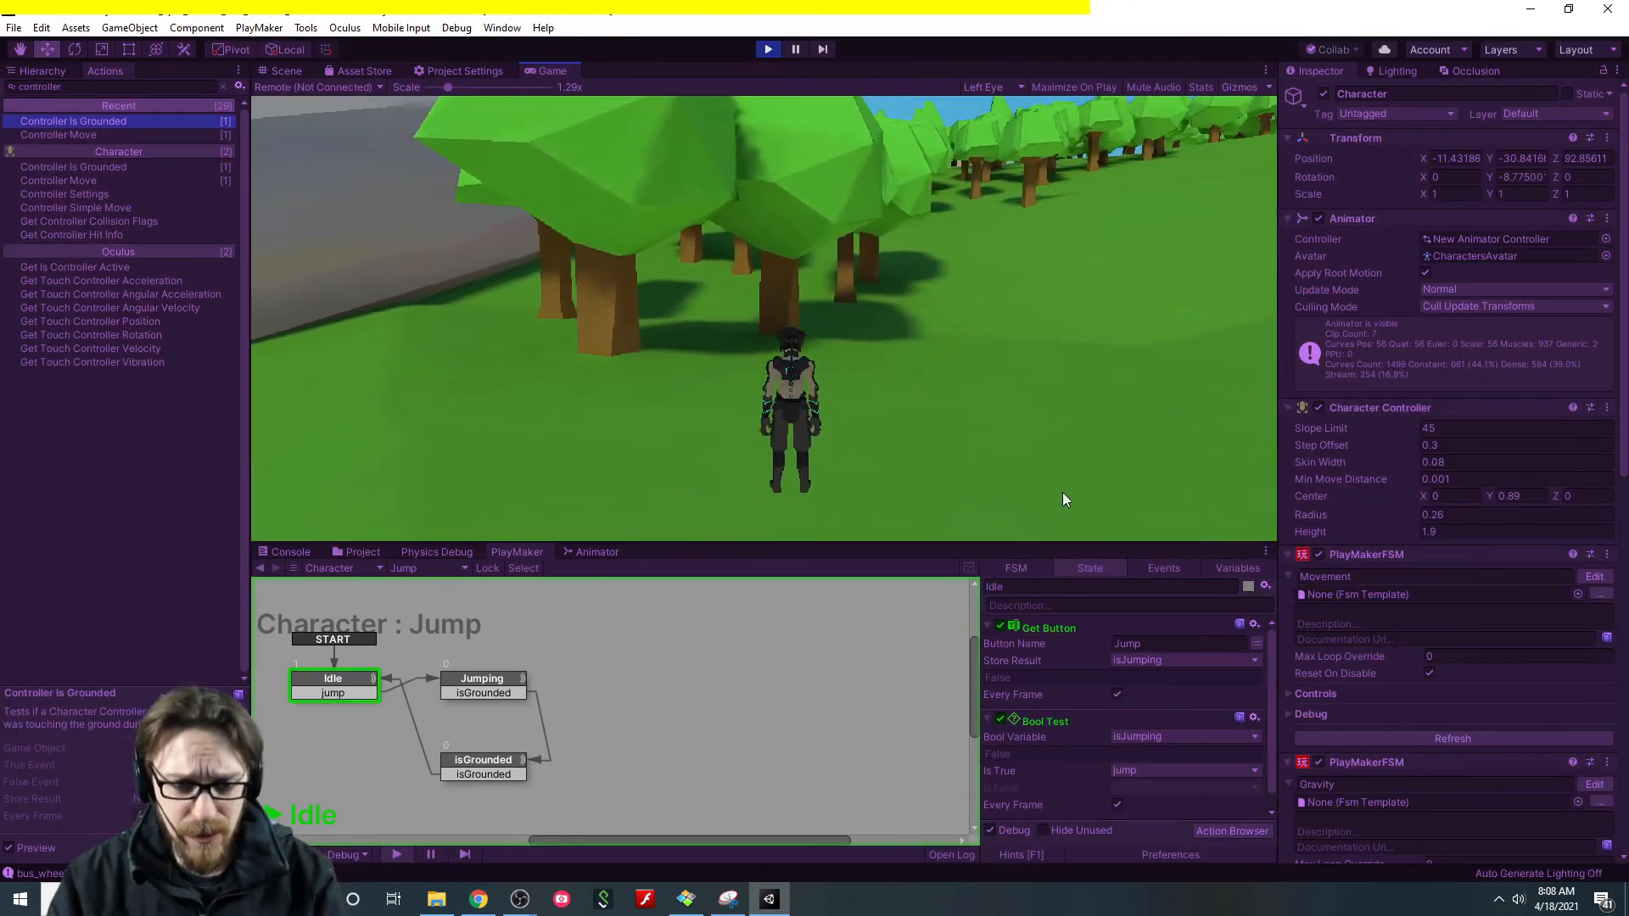
# Turn the character toward the open grass in the running game and make it jump repeatedly to test the Jump FSM.
pyautogui.press('d')
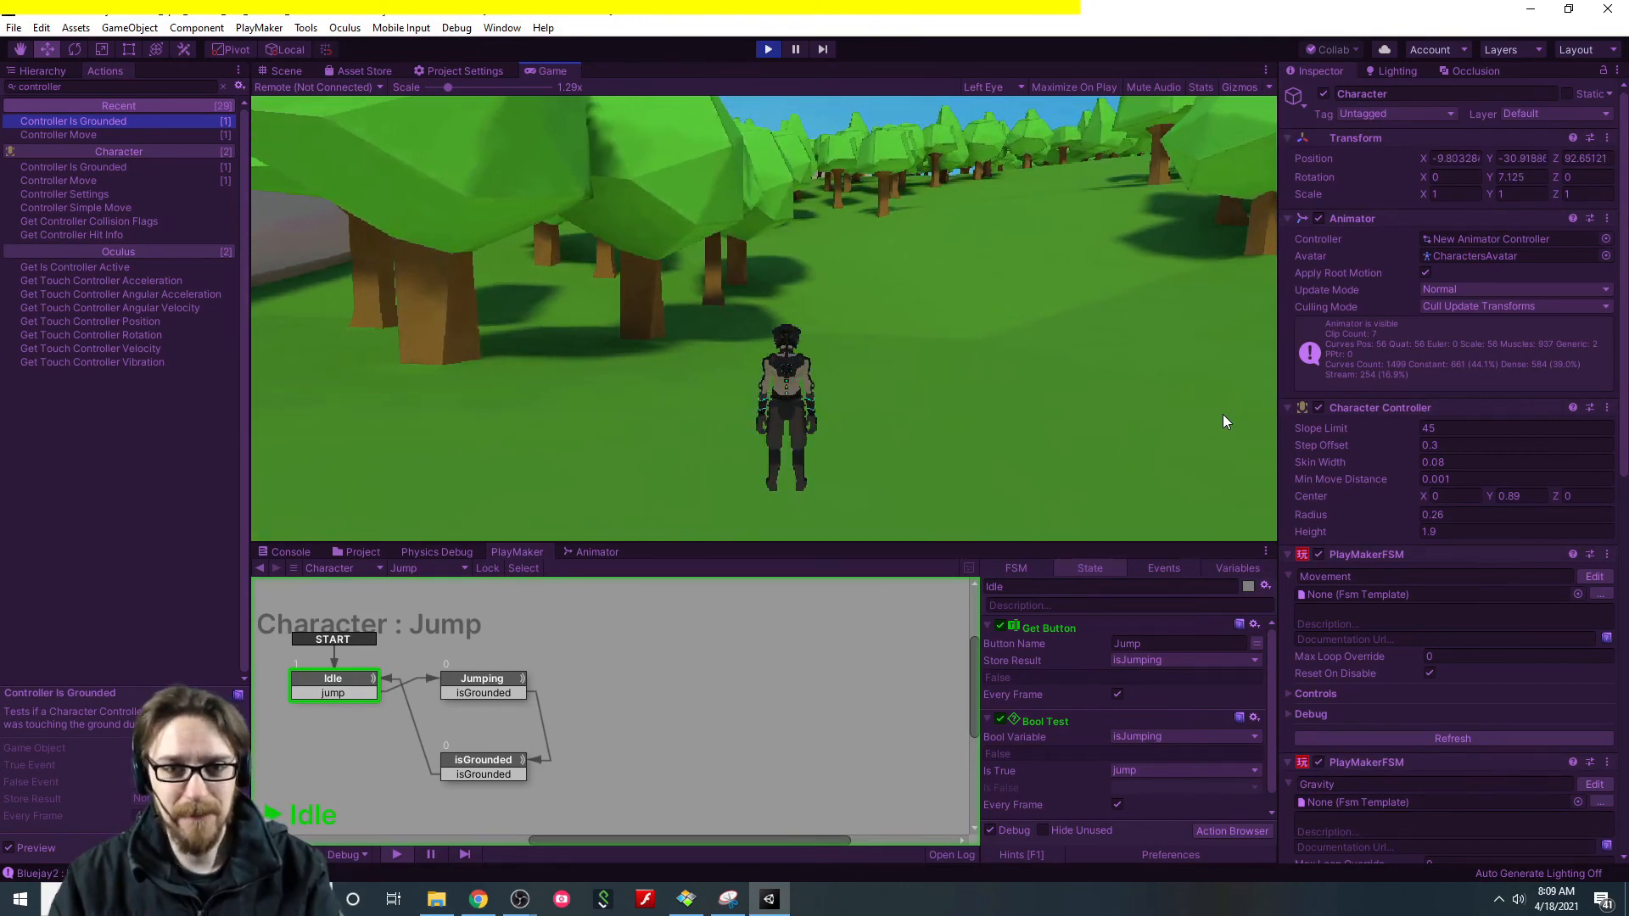
pyautogui.press('space')
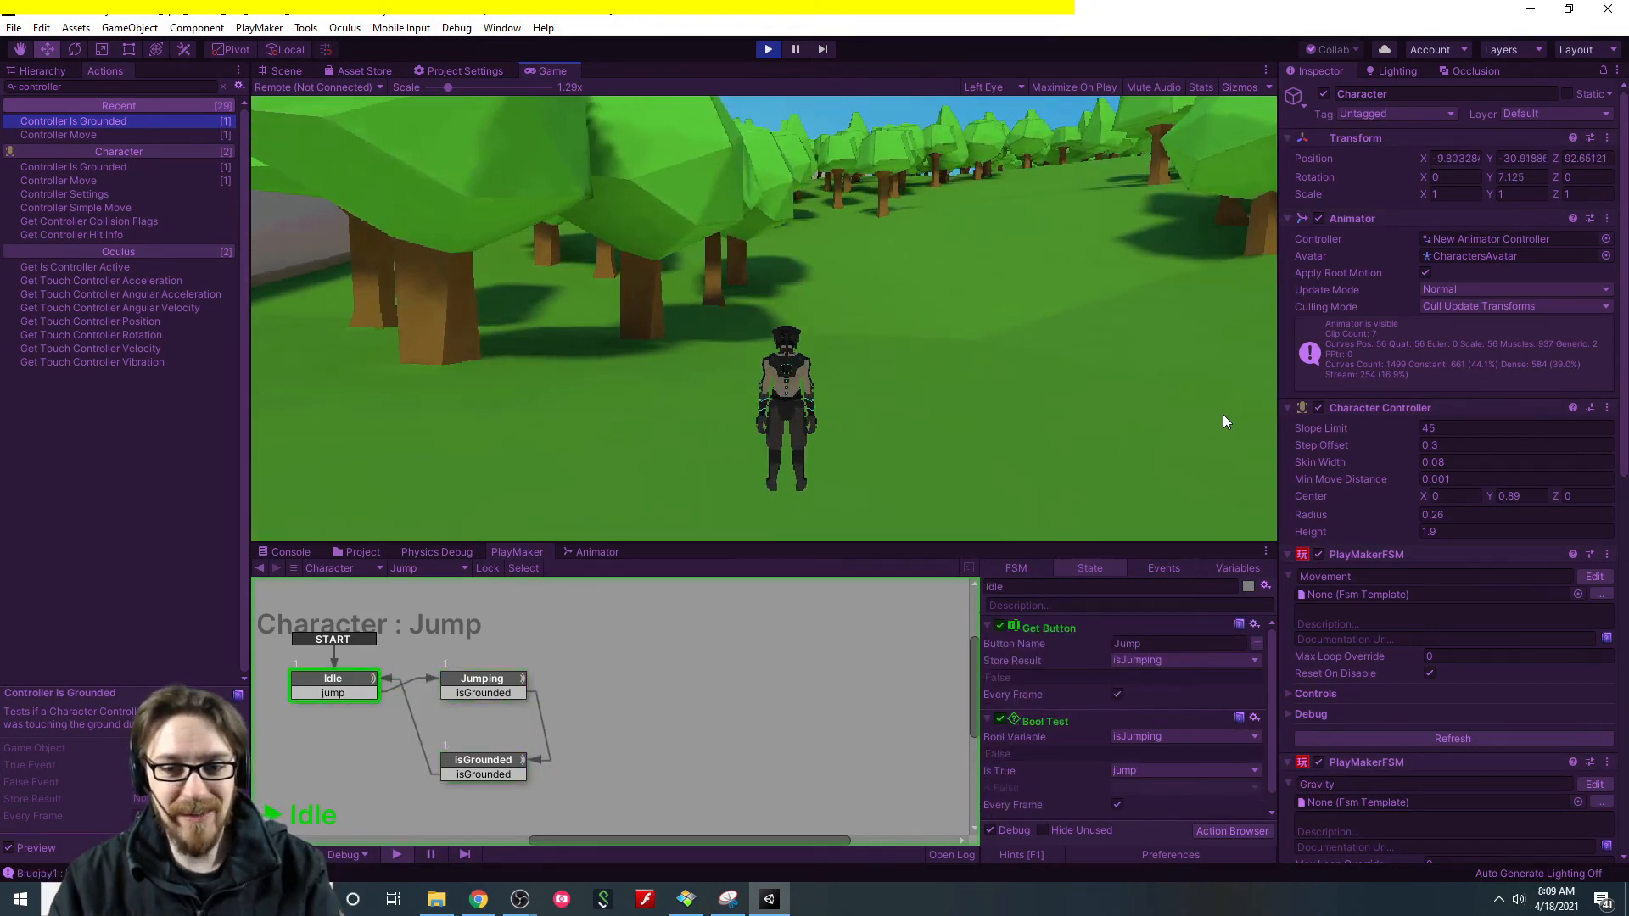
pyautogui.press('space')
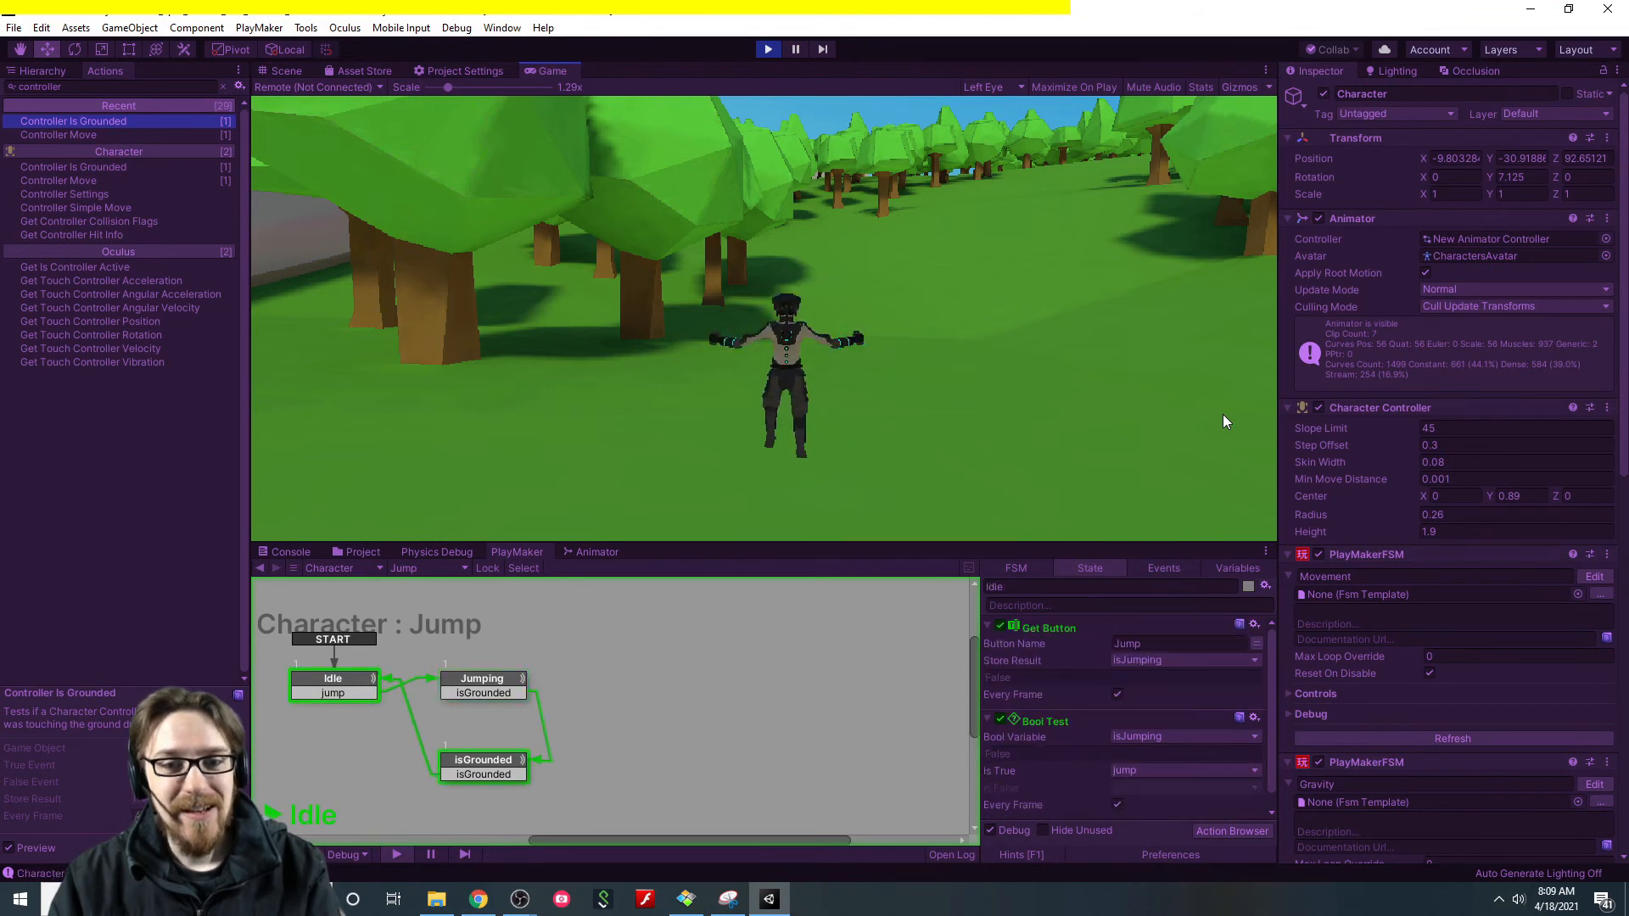
pyautogui.press('space')
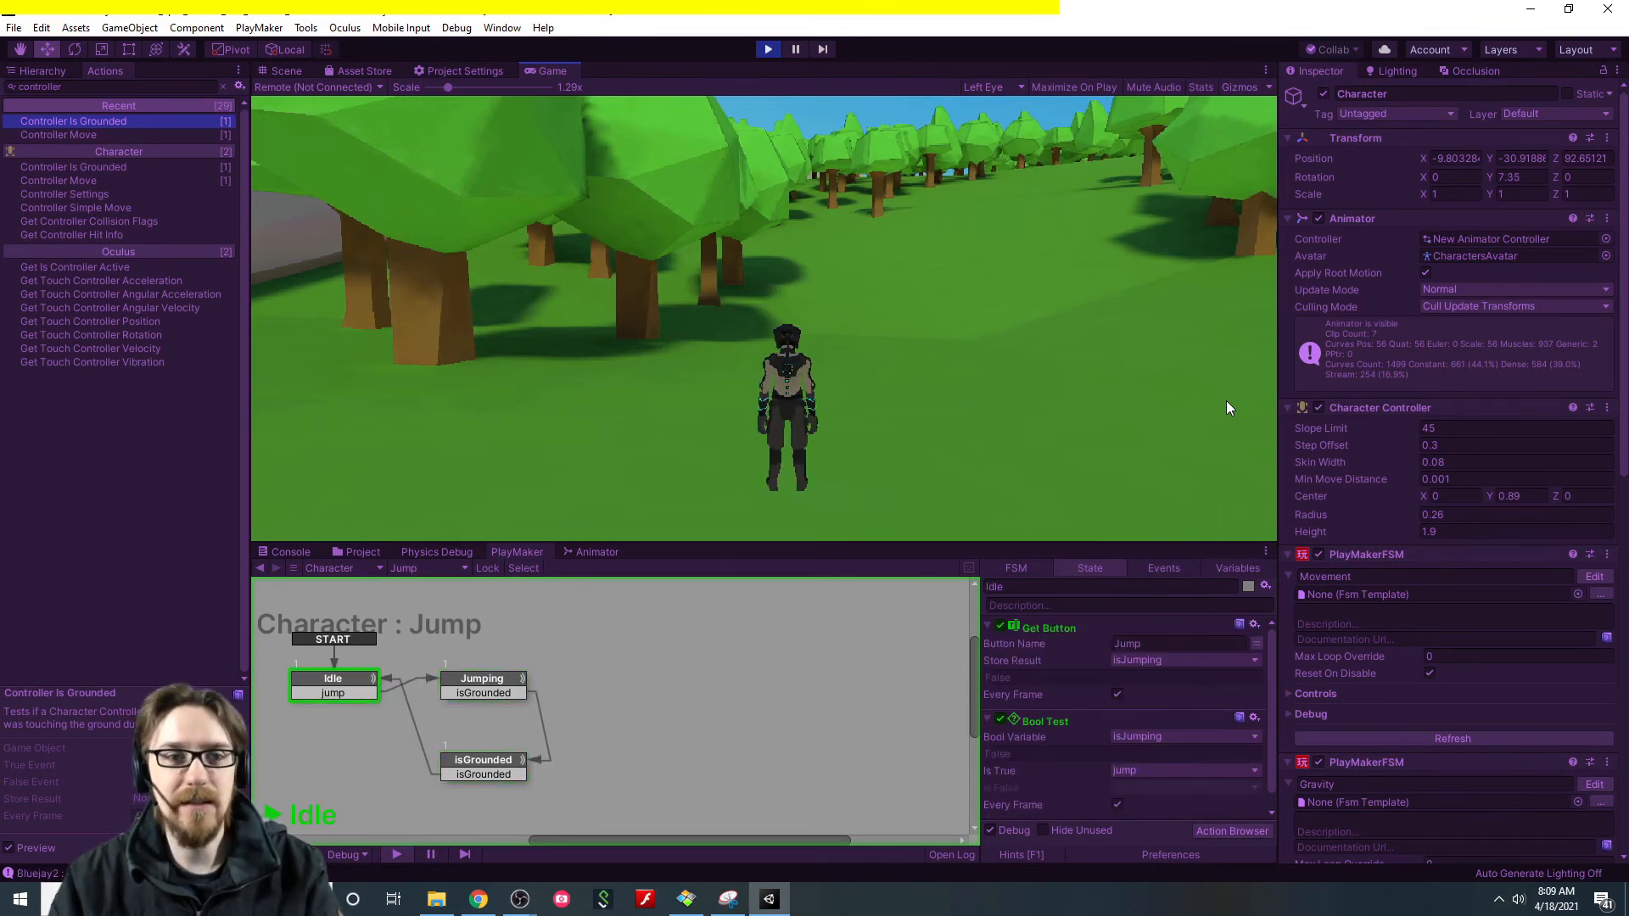
# Dock the Game view beside the Scene view and frame the Character object in the Scene view.
pyautogui.moveTo(543, 73); pyautogui.dragTo(1103, 257)
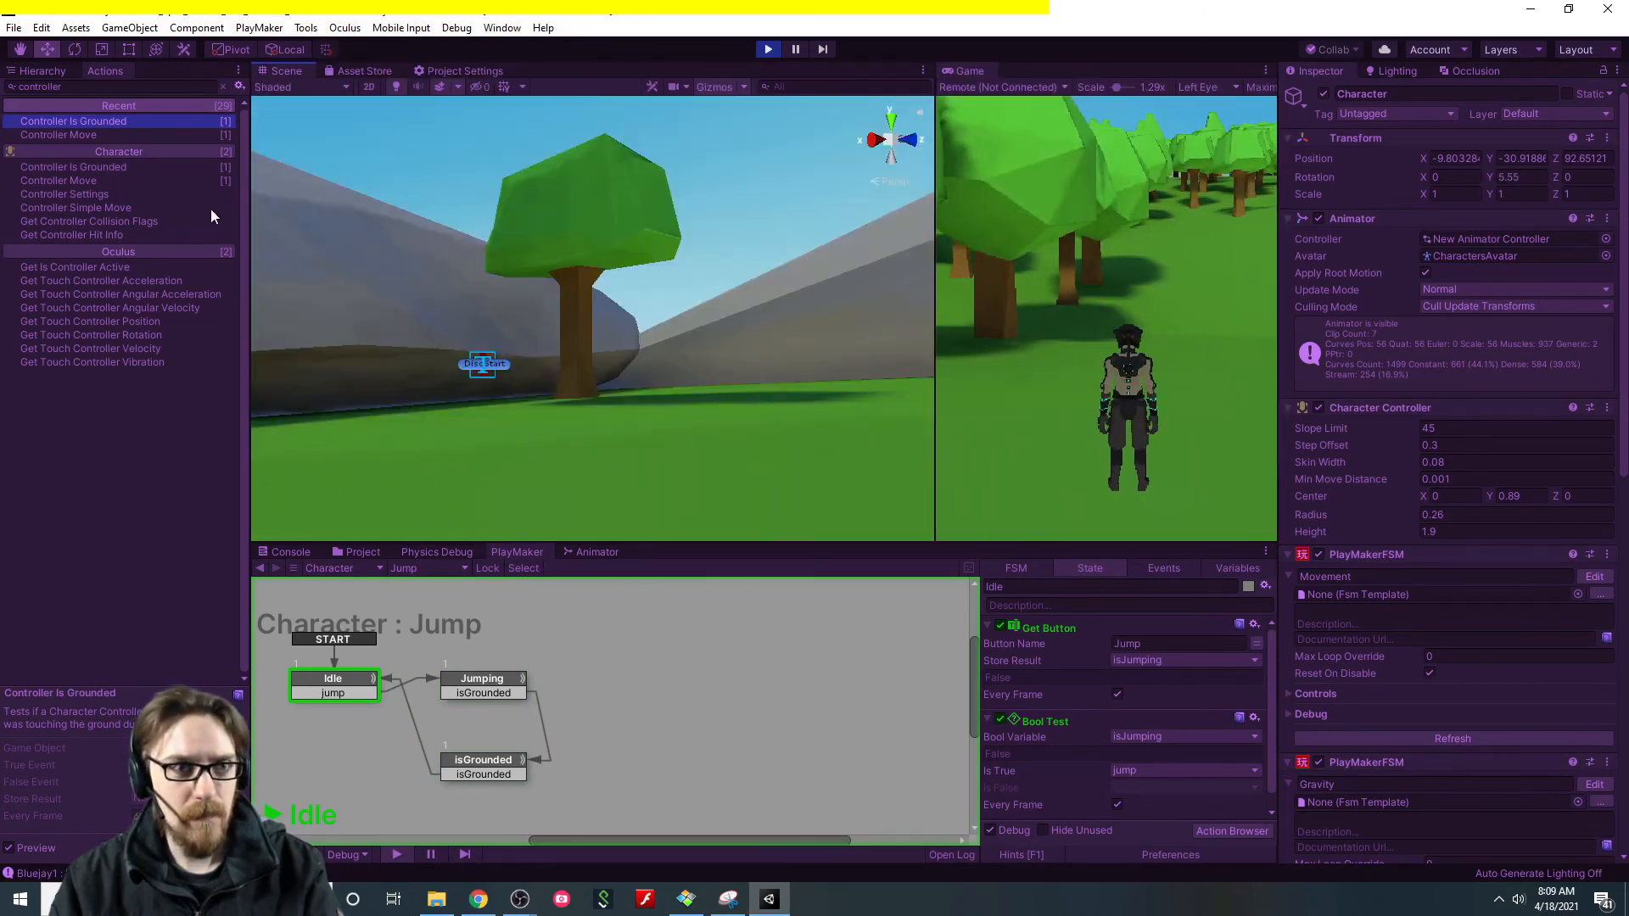
pyautogui.click(34, 71)
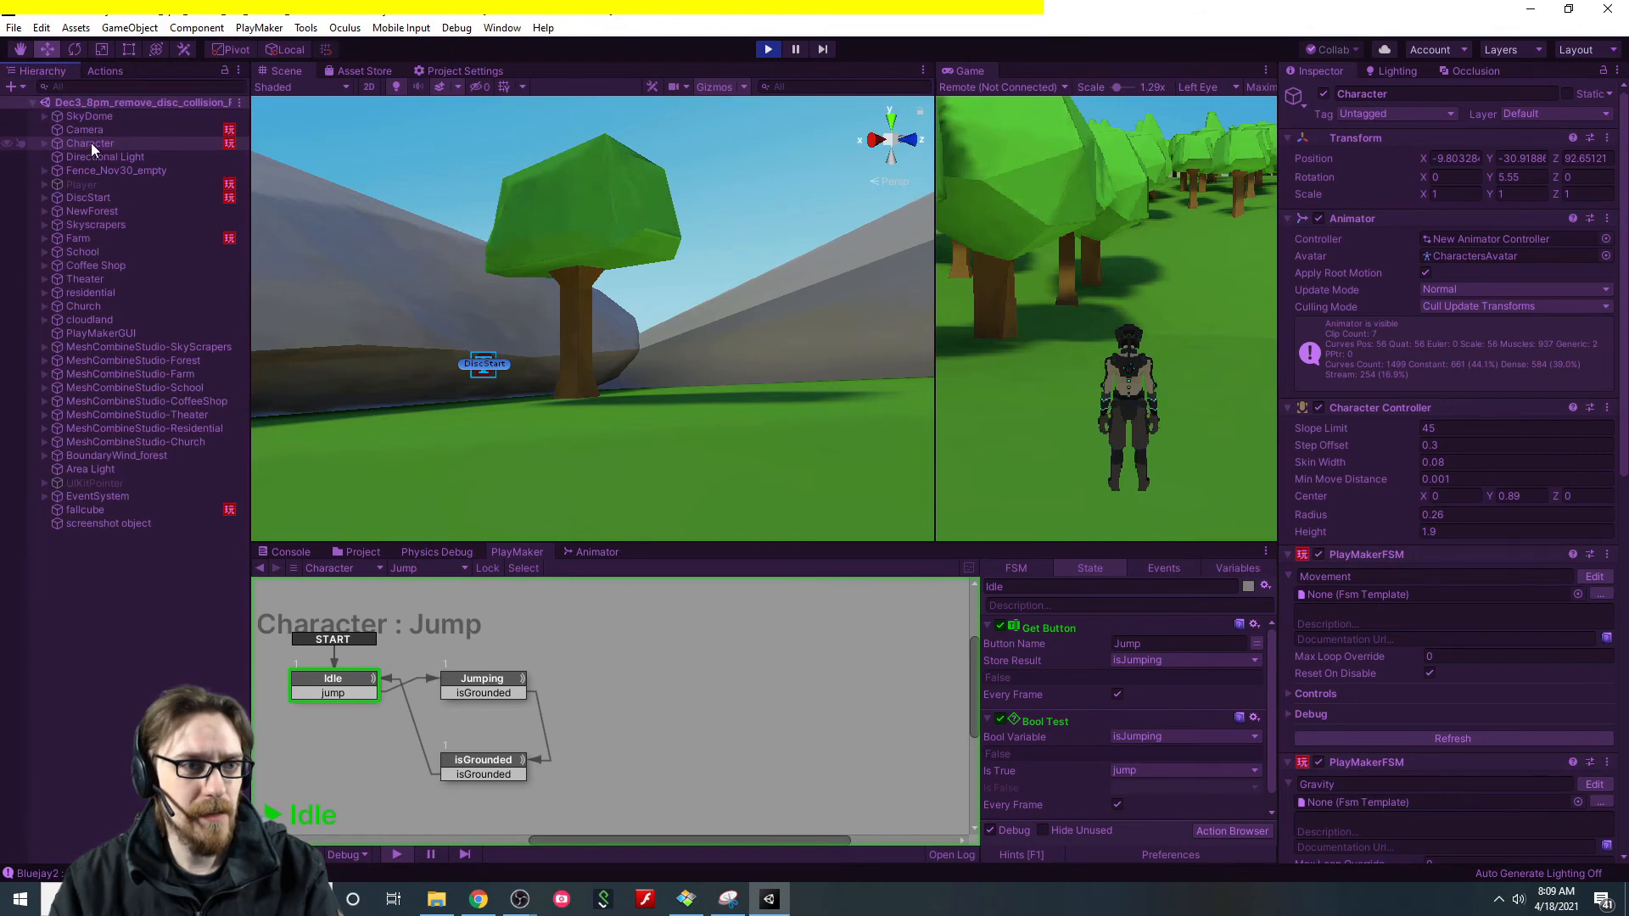
pyautogui.press('f')
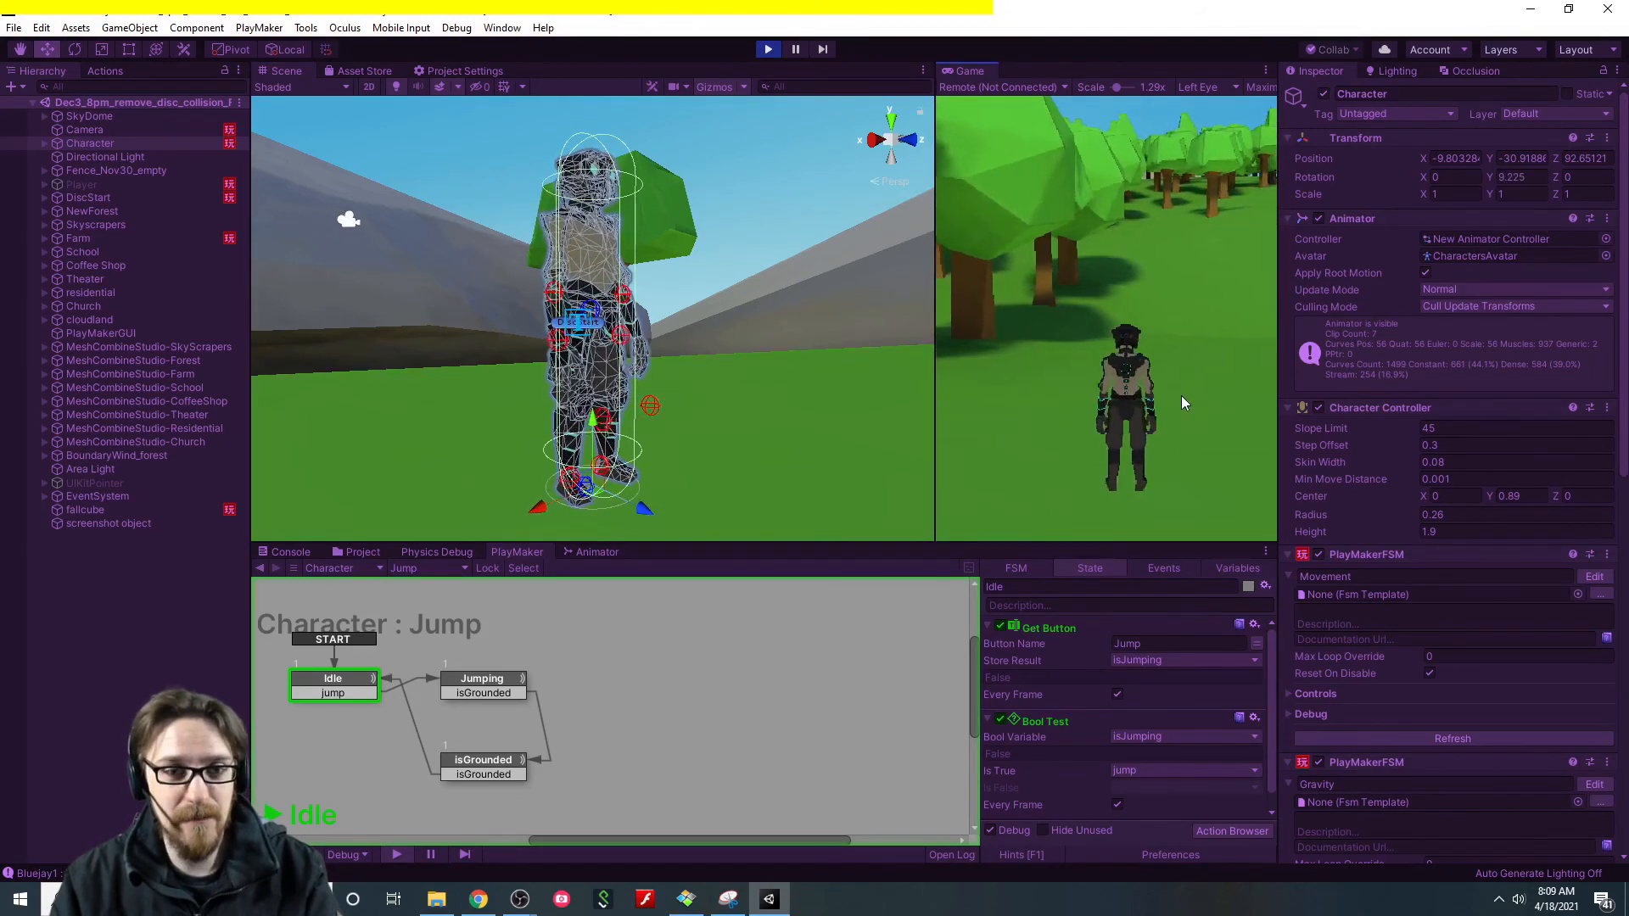
# Make the character jump several more times, comparing its collider in the Scene view with the Game view.
pyautogui.press('space')
pyautogui.press('space')
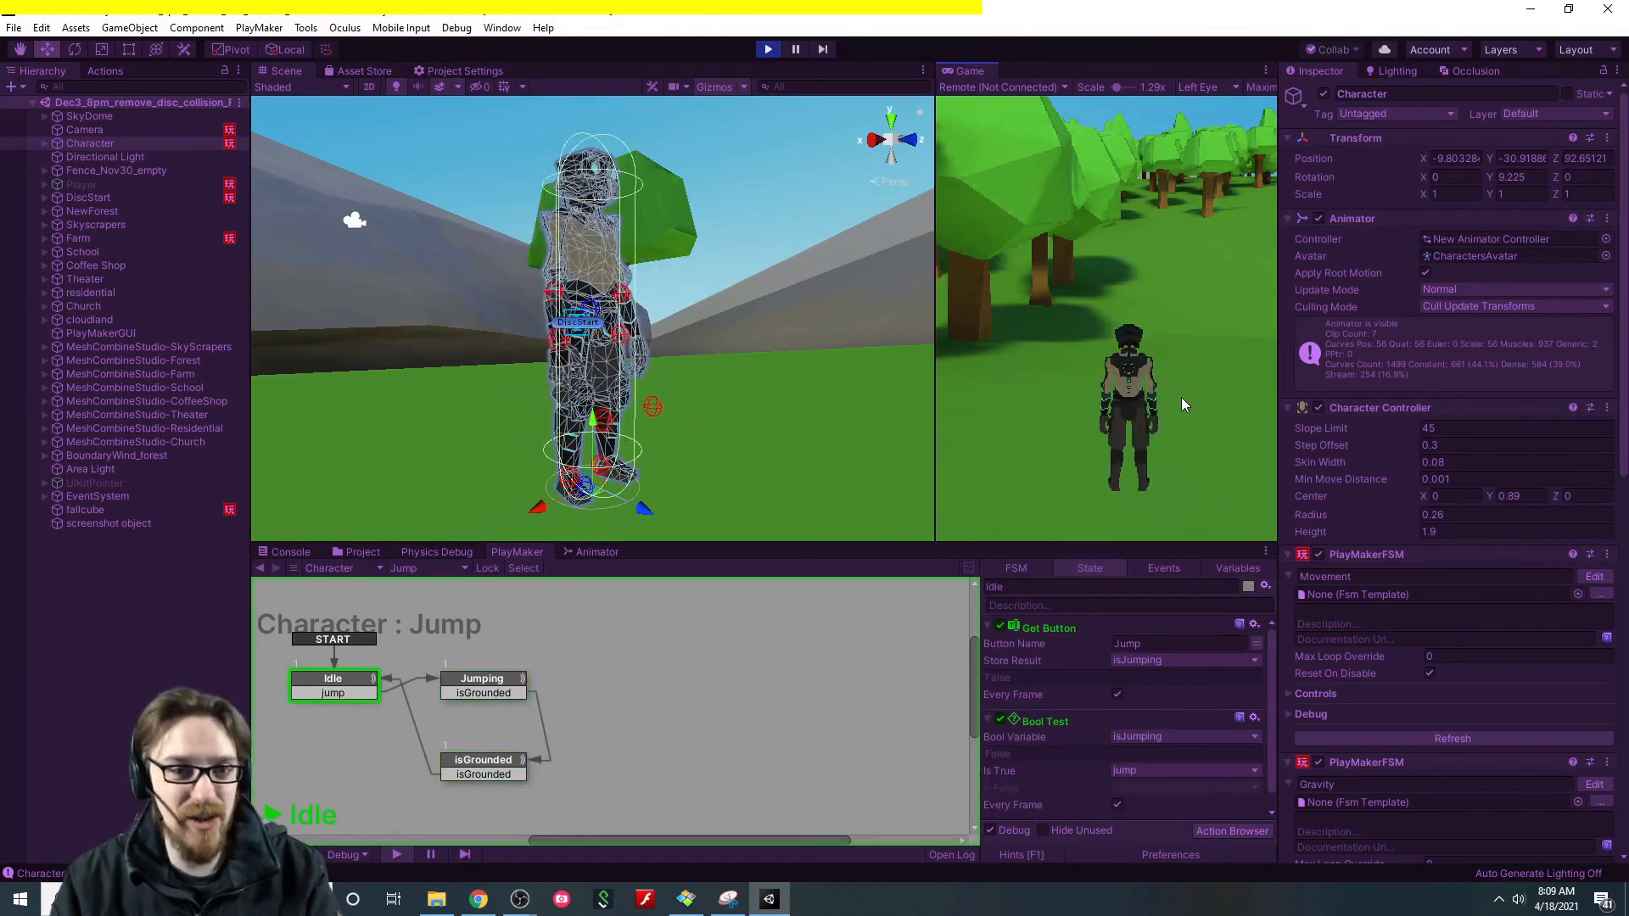
pyautogui.press('space')
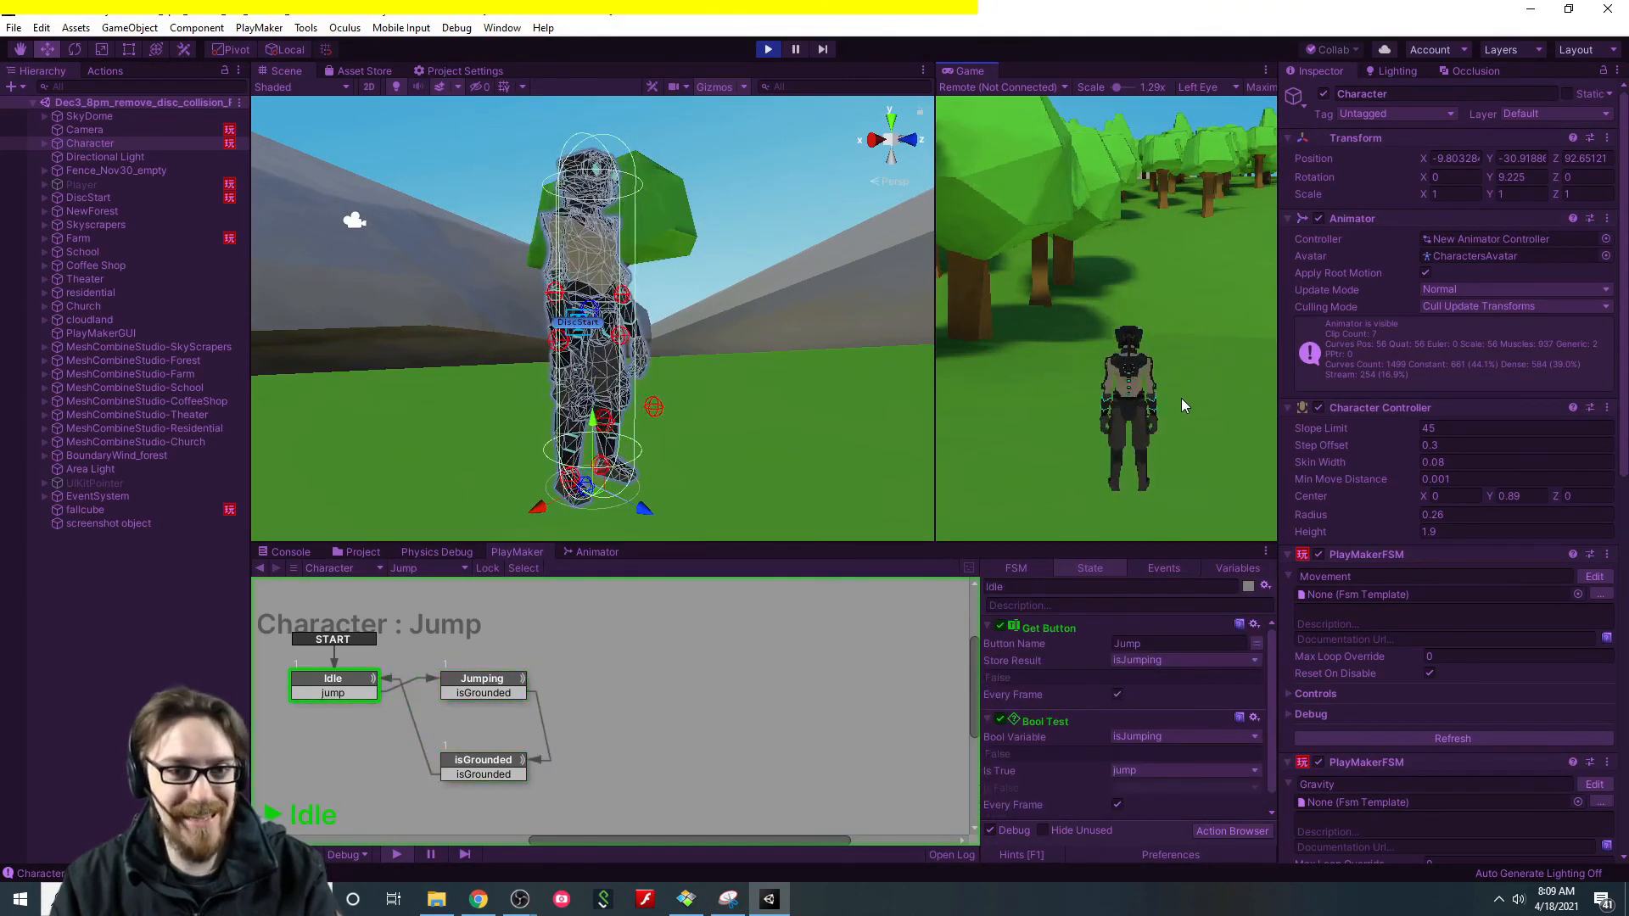
pyautogui.press('space')
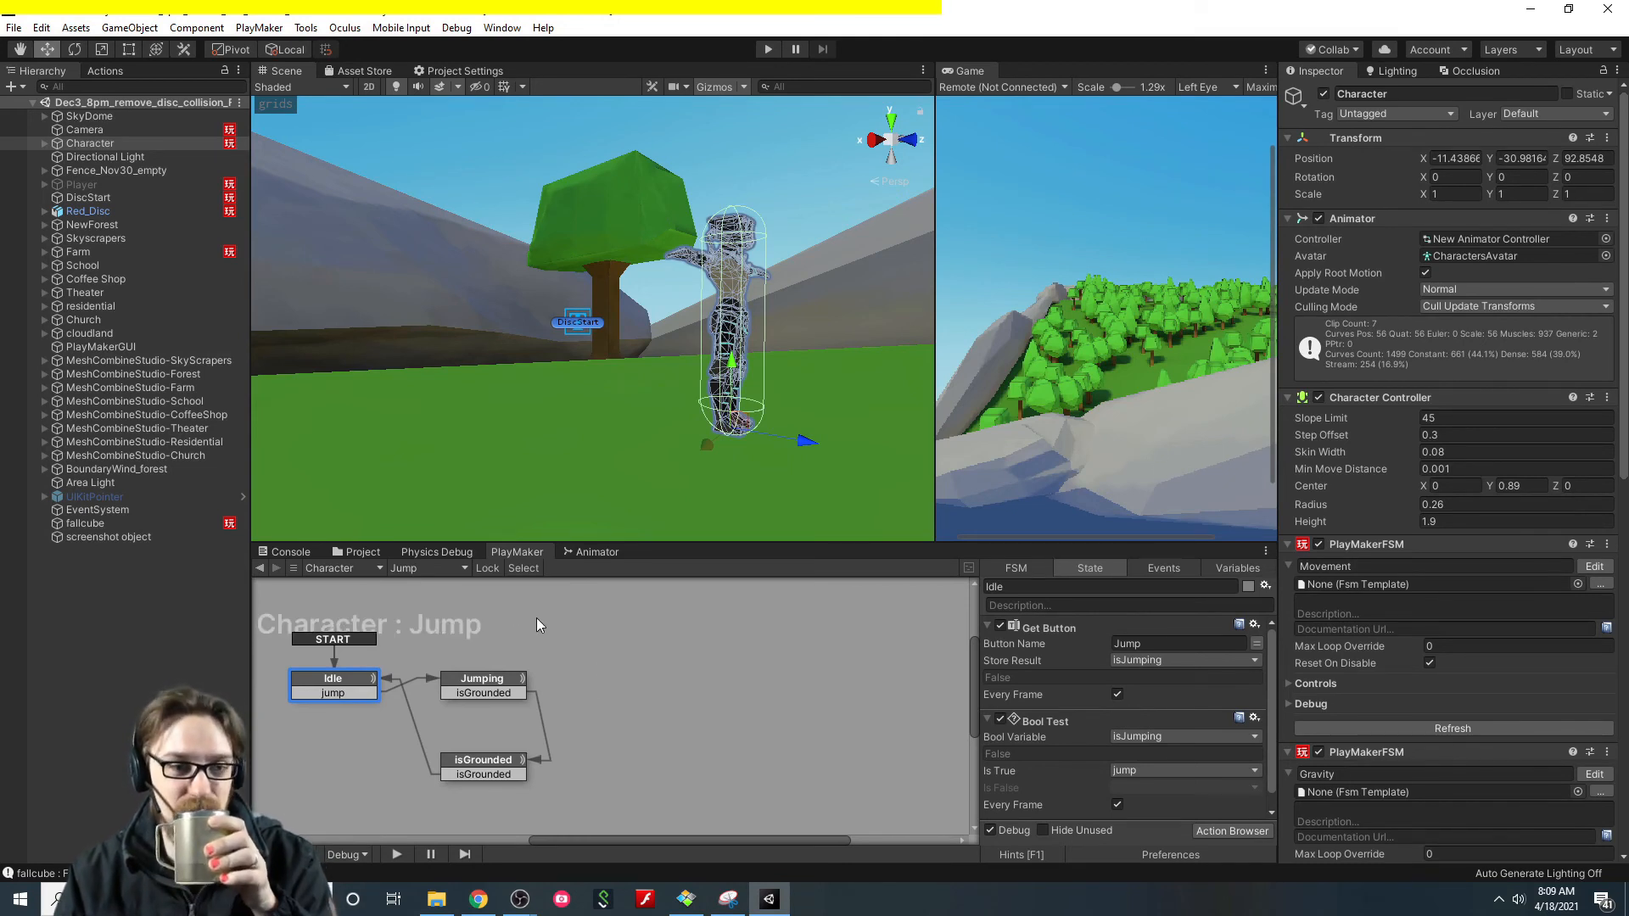
# Open the Character's Gravity FSM, enlarge its graph area and search the PlayMaker actions for "float".
pyautogui.click(451, 567)
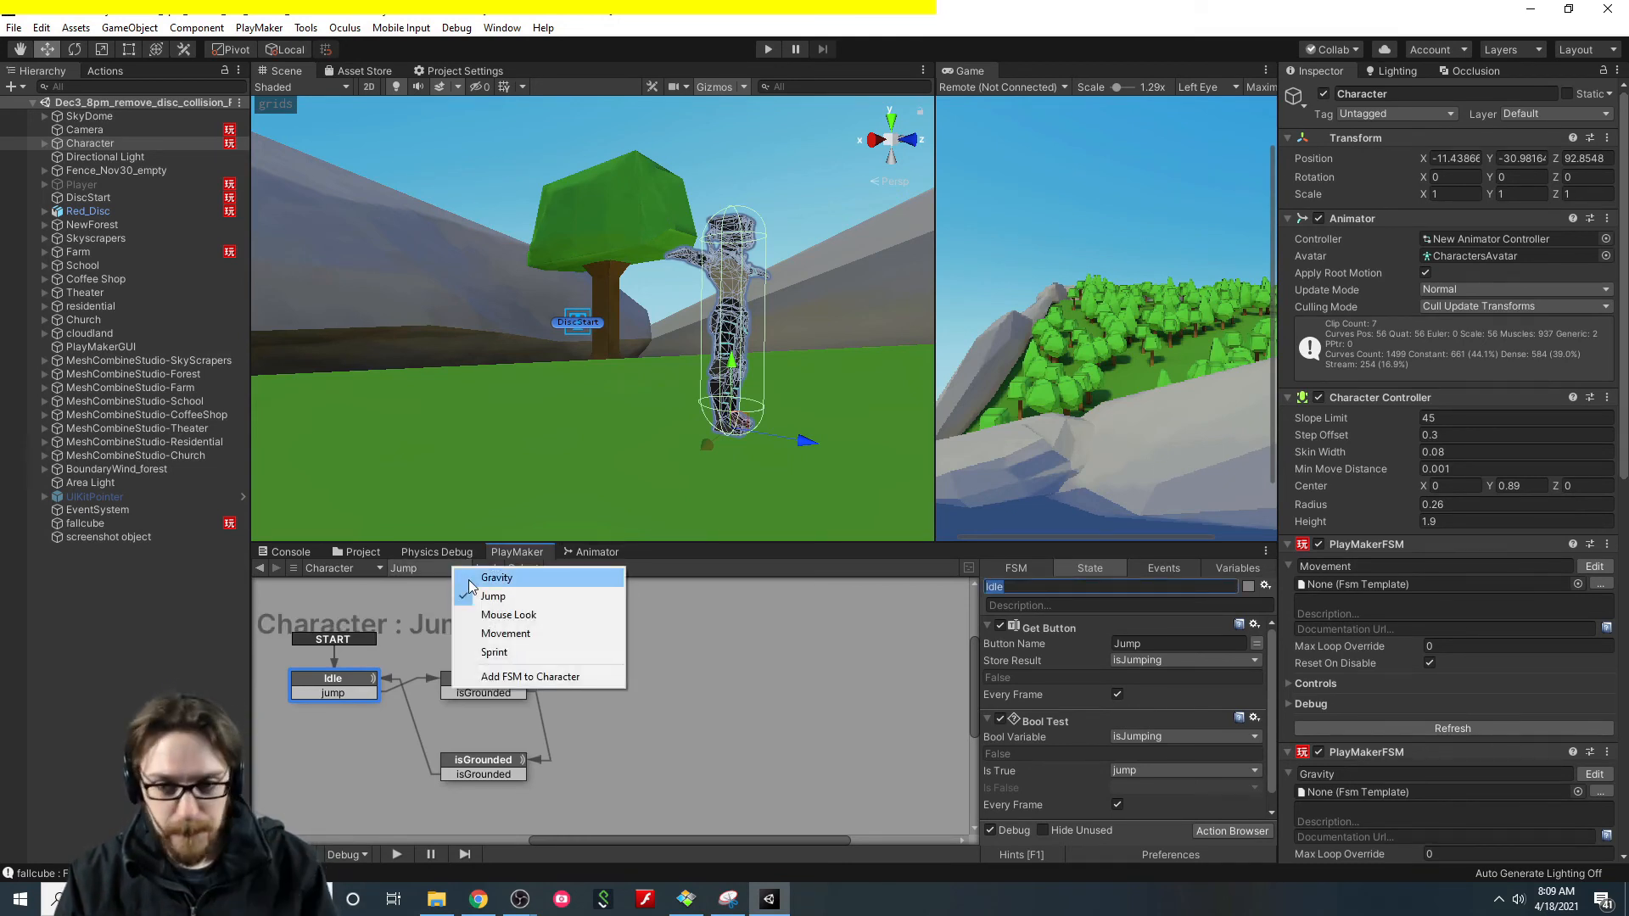
pyautogui.click(472, 582)
pyautogui.moveTo(689, 544); pyautogui.dragTo(693, 451)
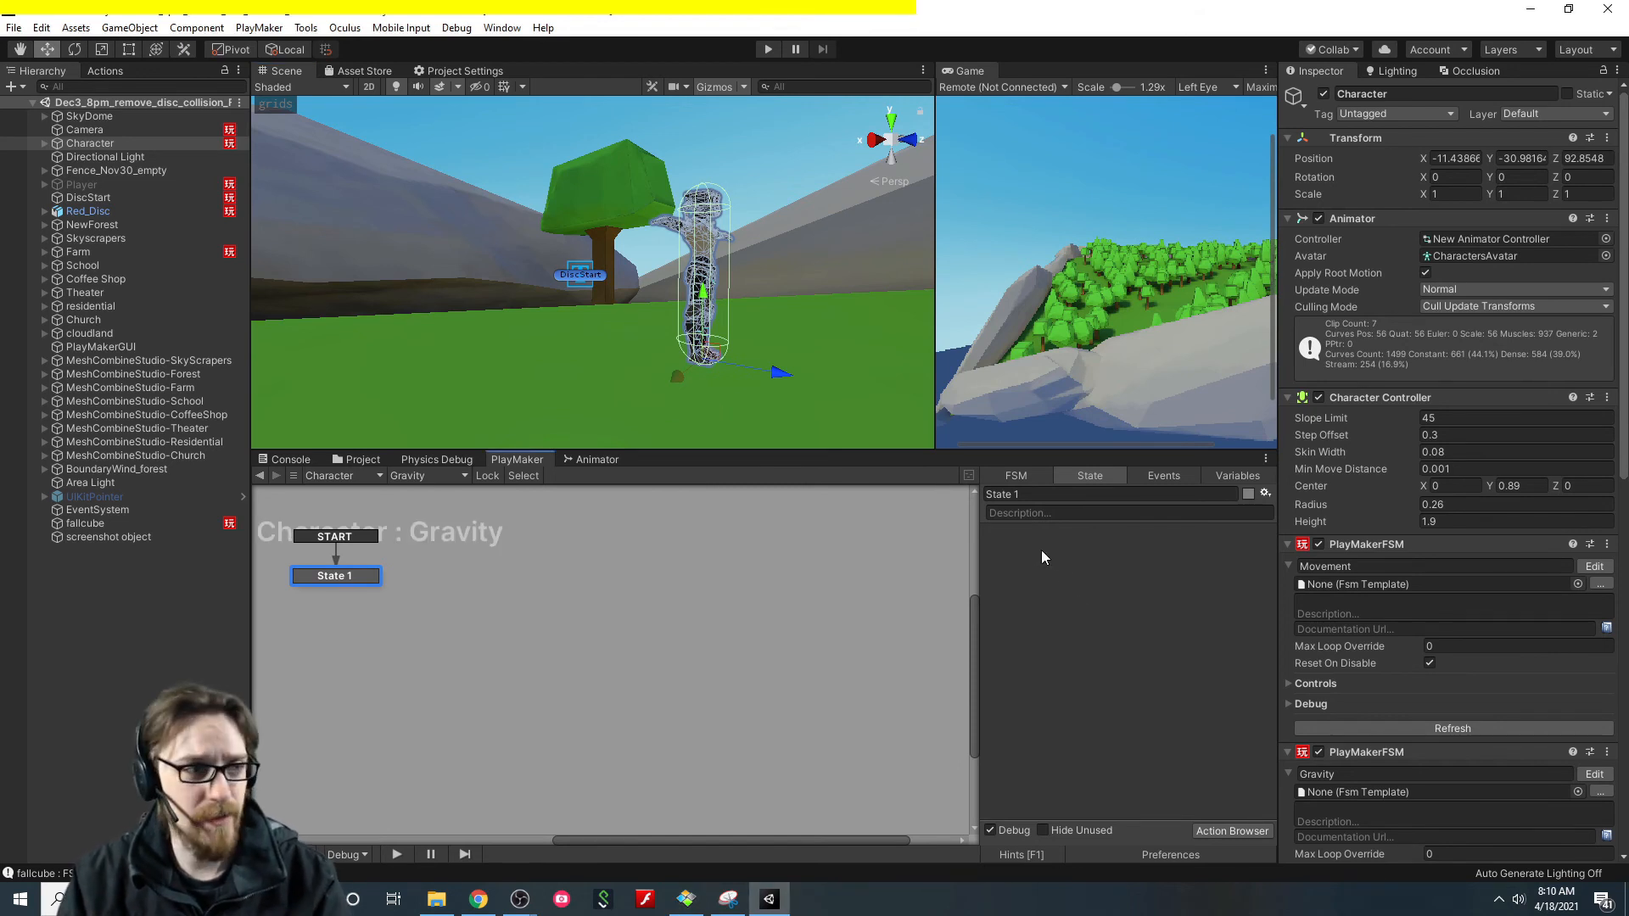
pyautogui.doubleClick(1178, 547)
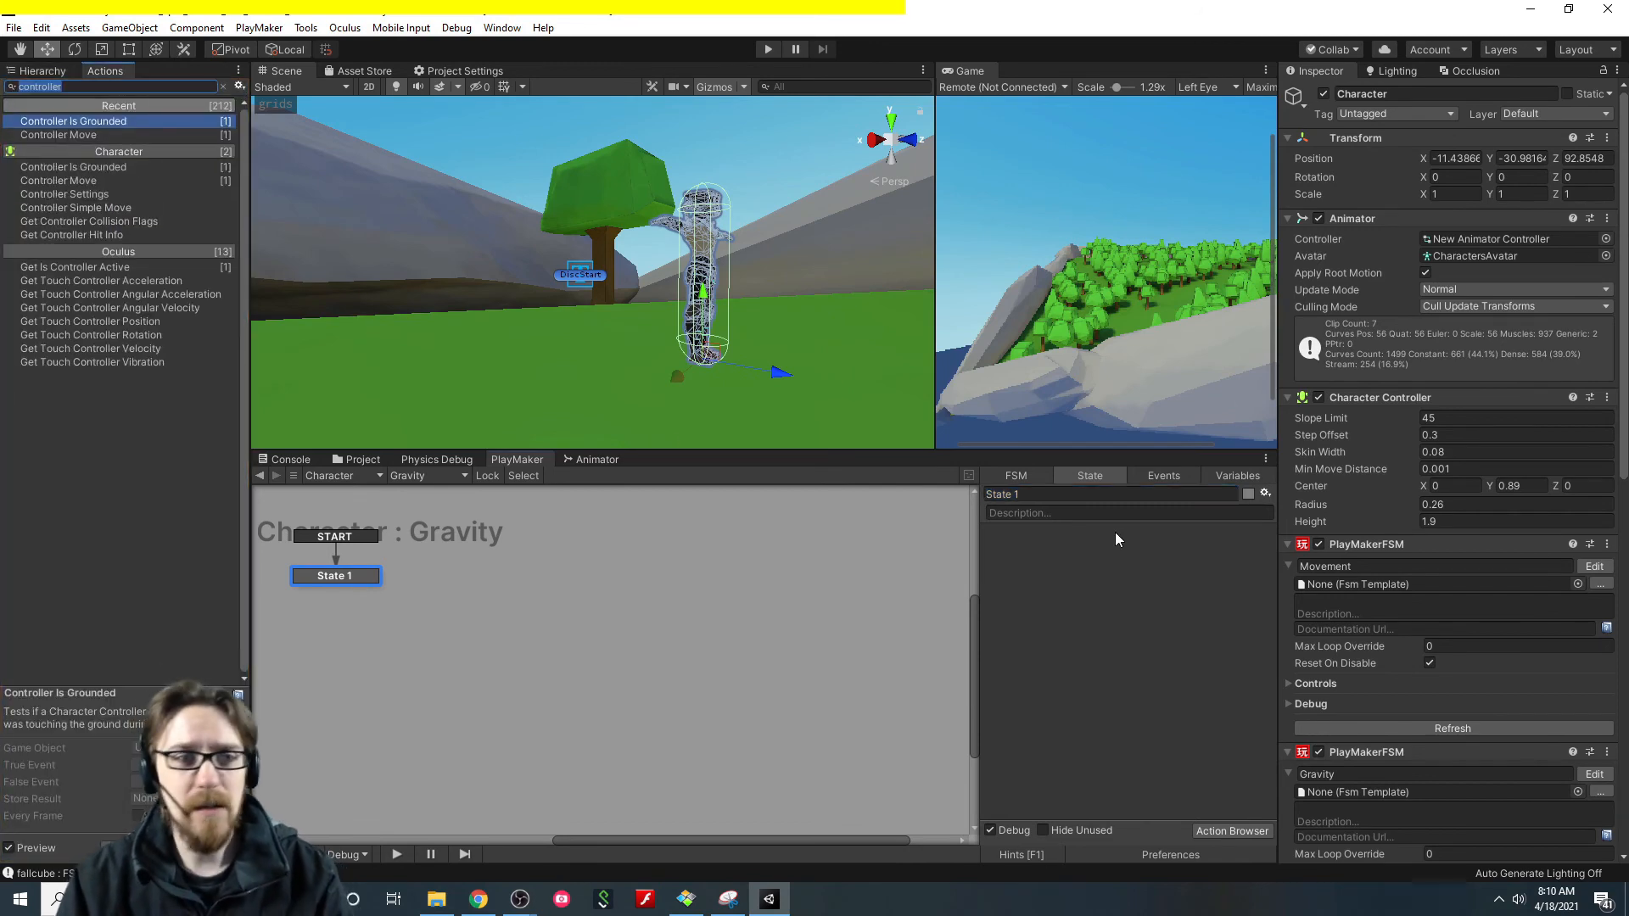
pyautogui.write('float')
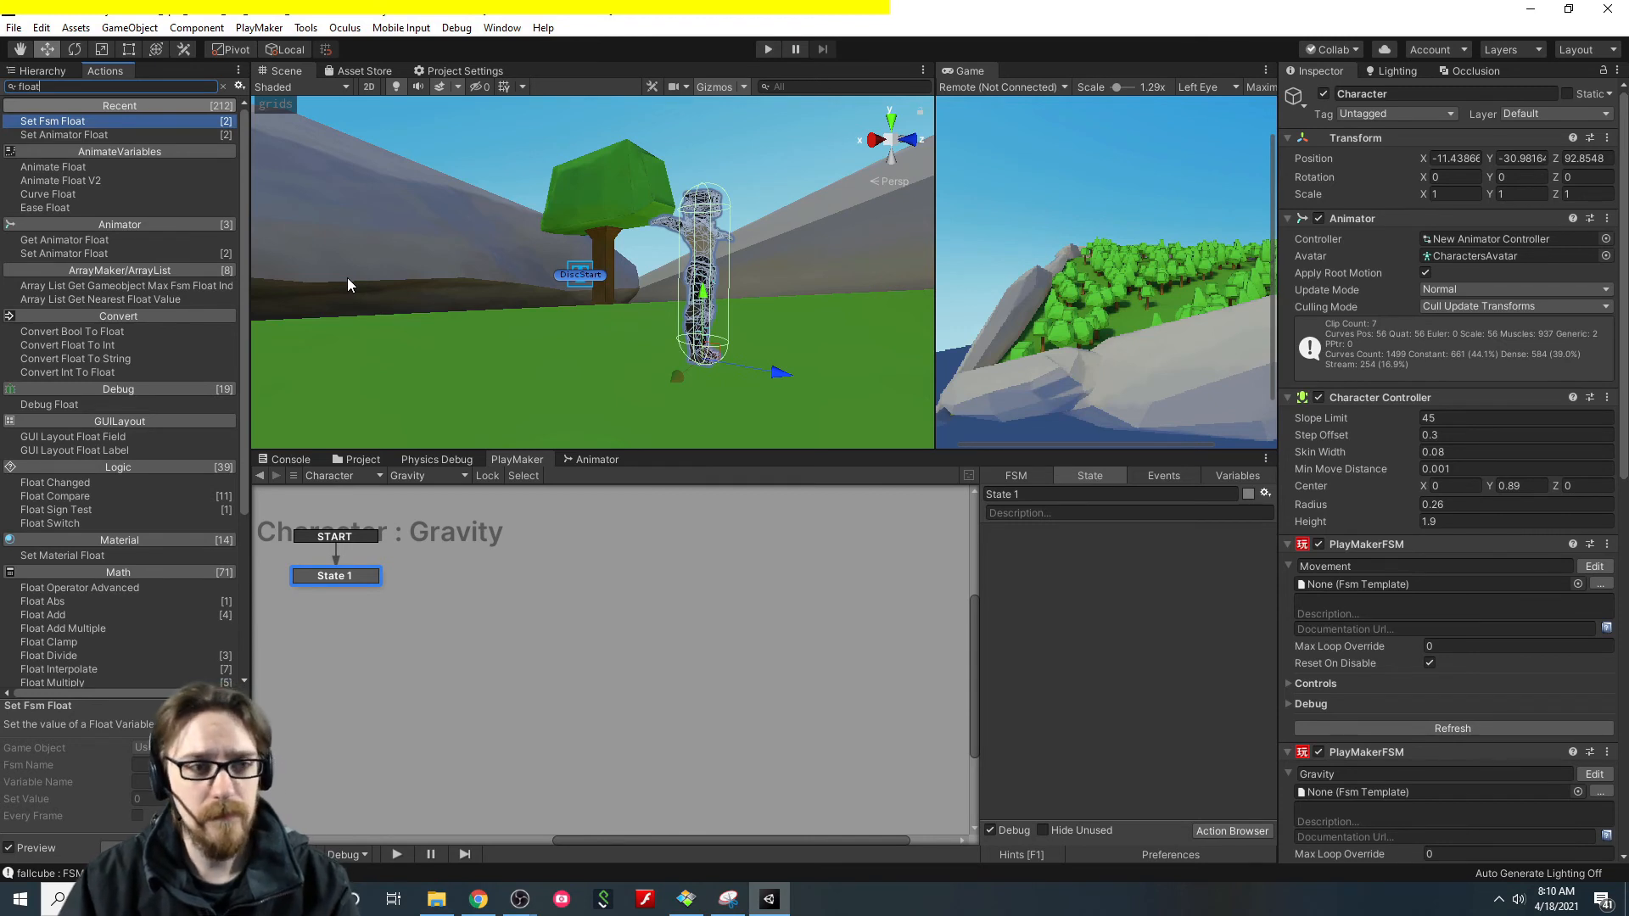
pyautogui.hotkey('ctrl', 'a')
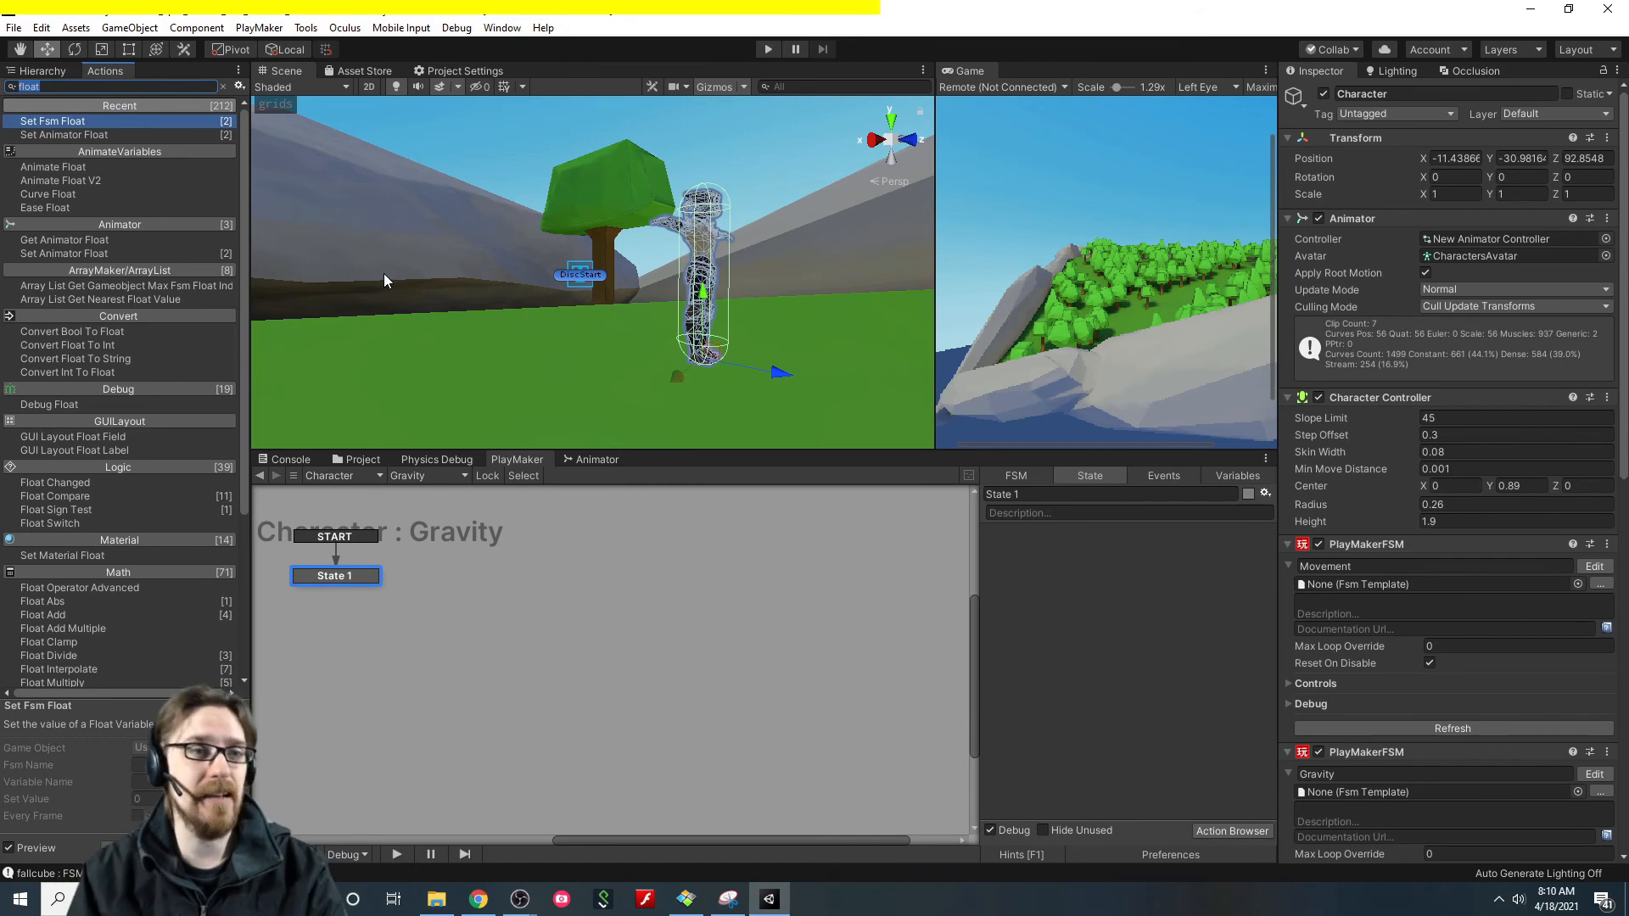
# Examine the Gravity values in the maximized Physics project settings, then restore the layout and return to the Scene view.
pyautogui.click(469, 71)
pyautogui.rightClick(471, 71)
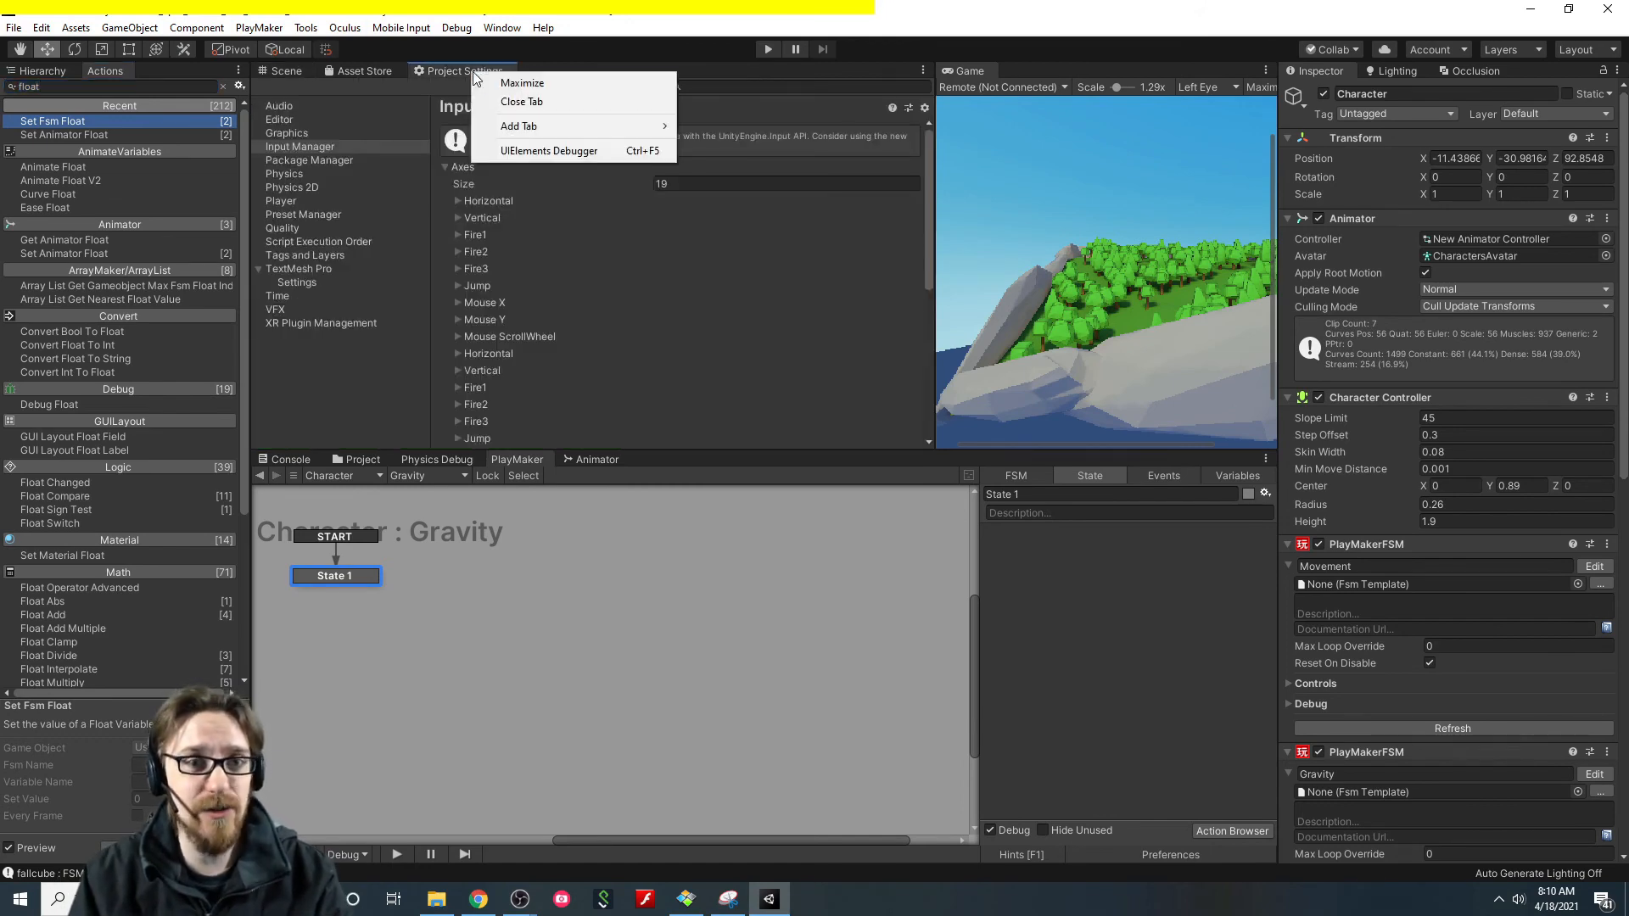
pyautogui.click(480, 82)
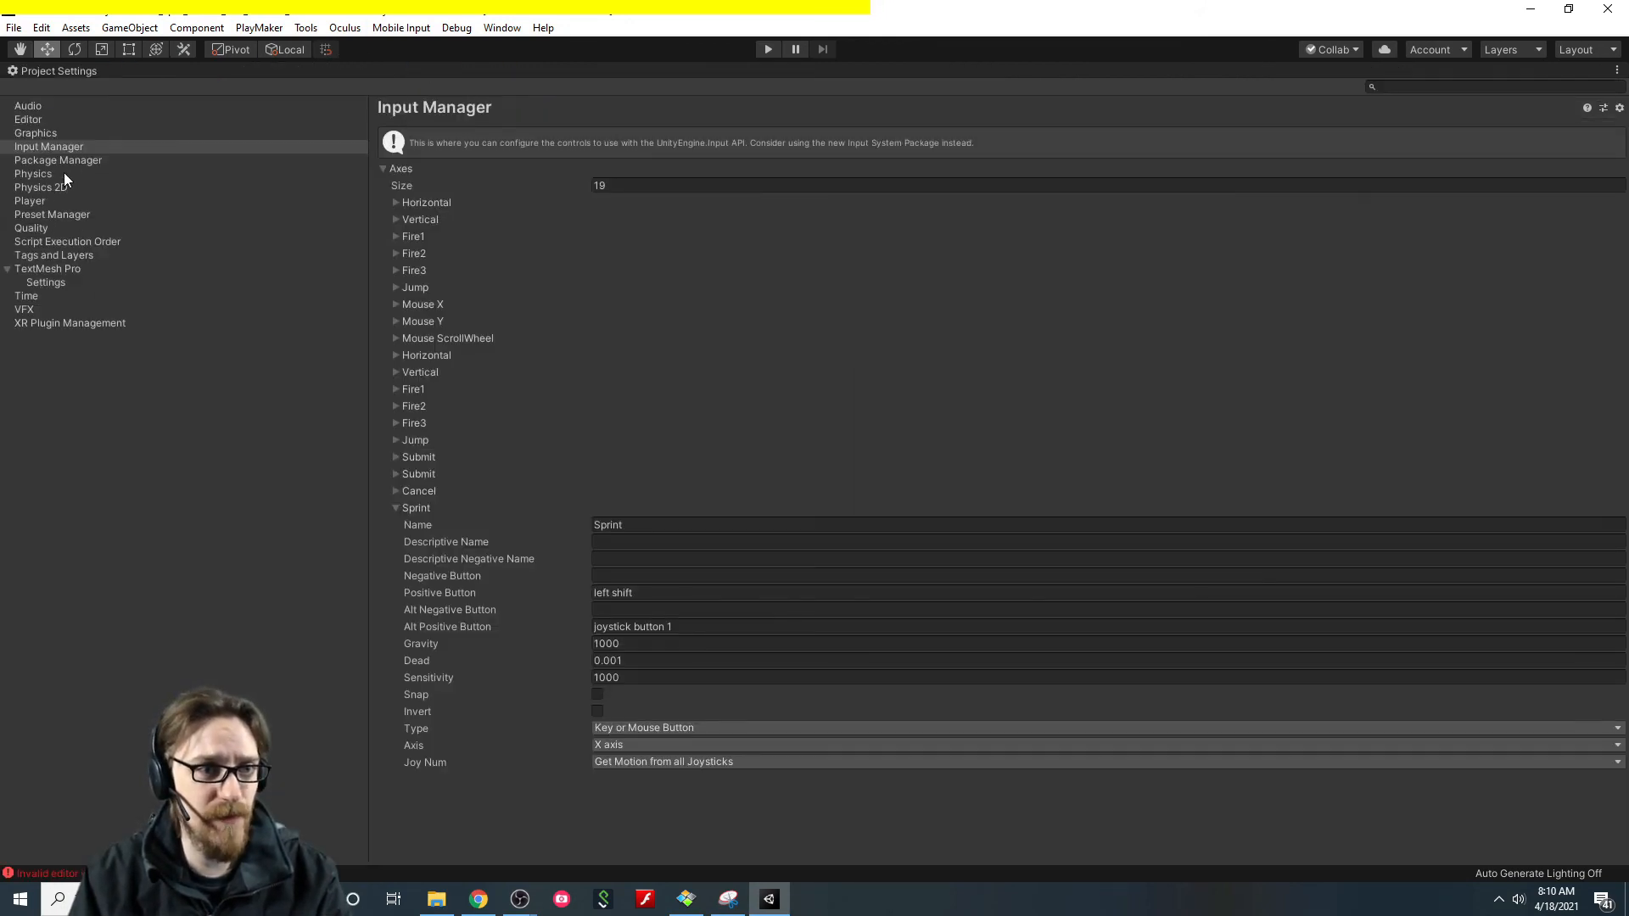
pyautogui.click(34, 173)
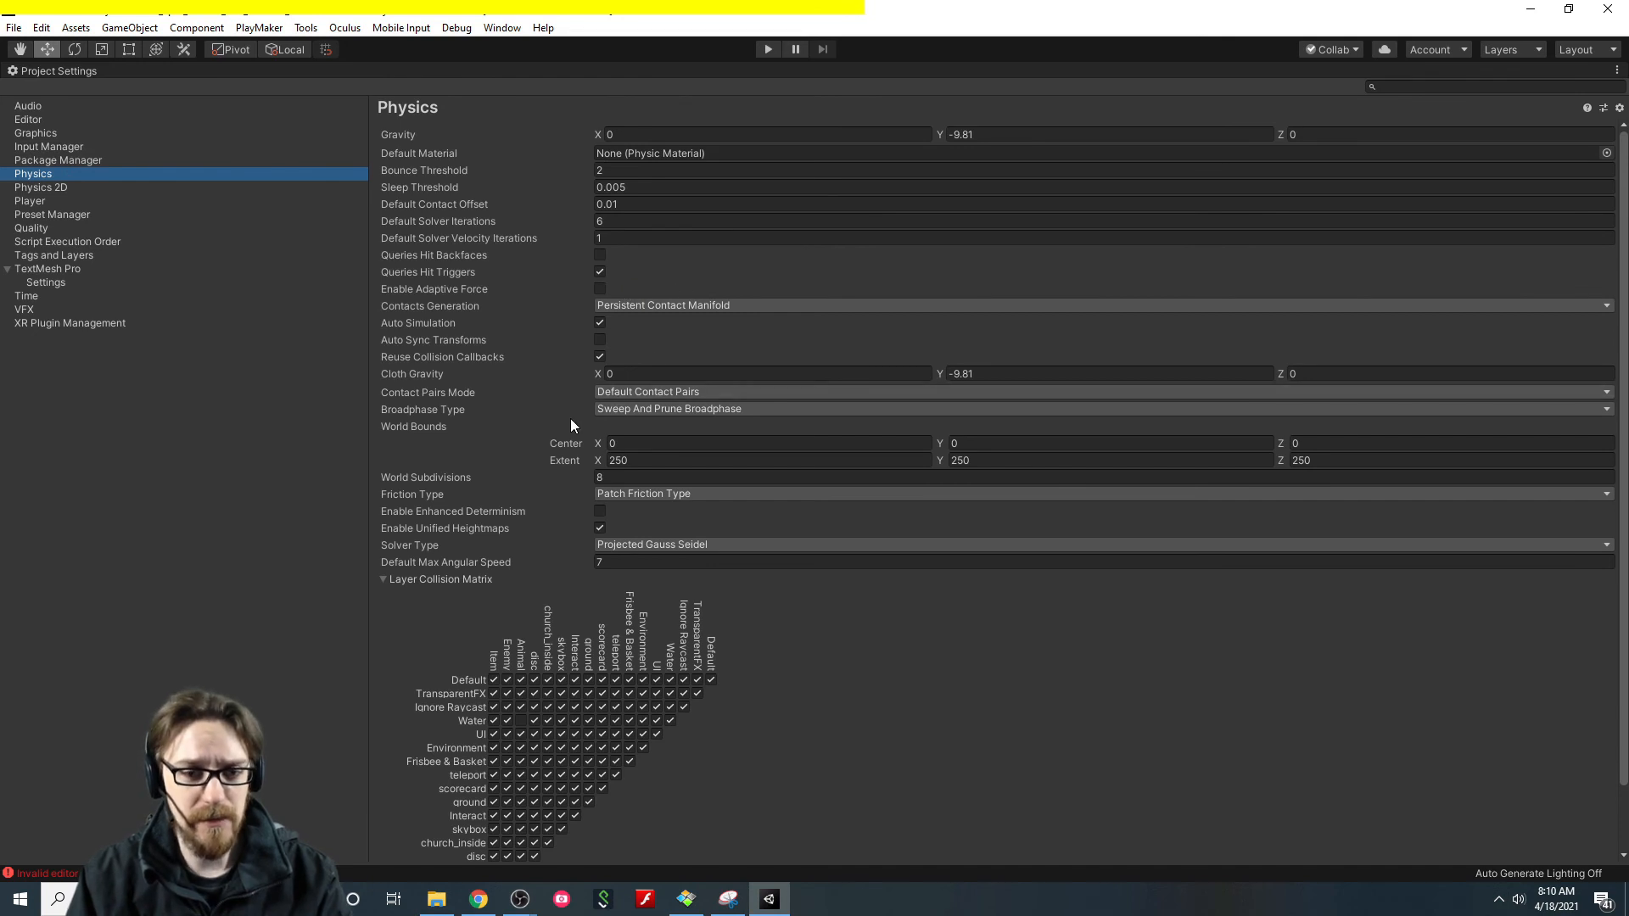
pyautogui.click(978, 136)
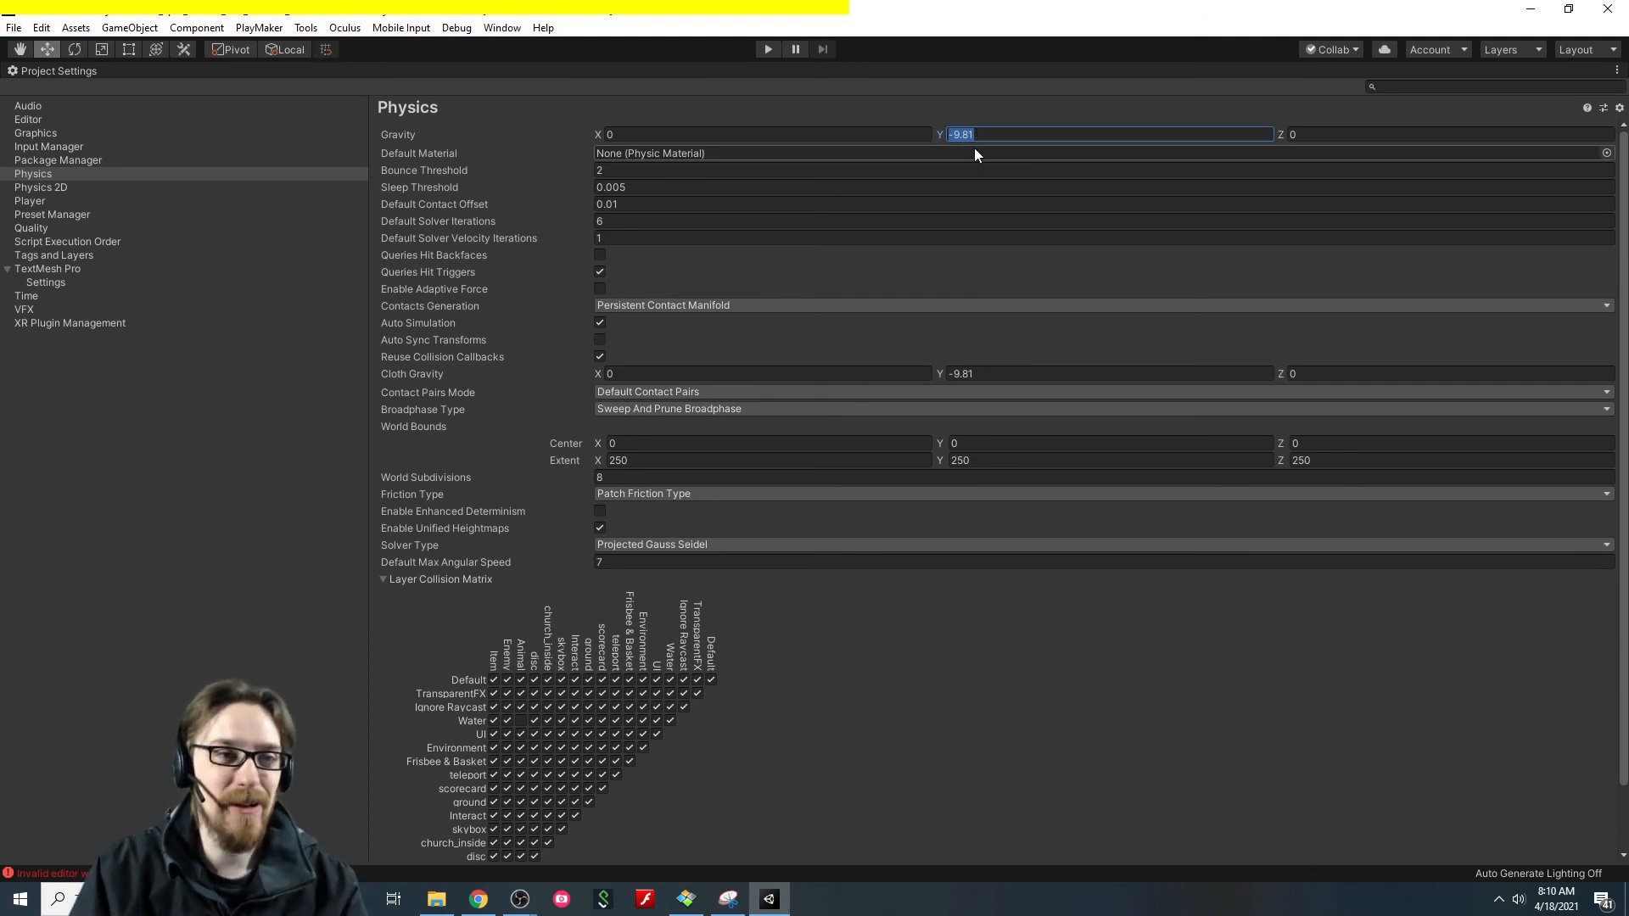
pyautogui.rightClick(83, 70)
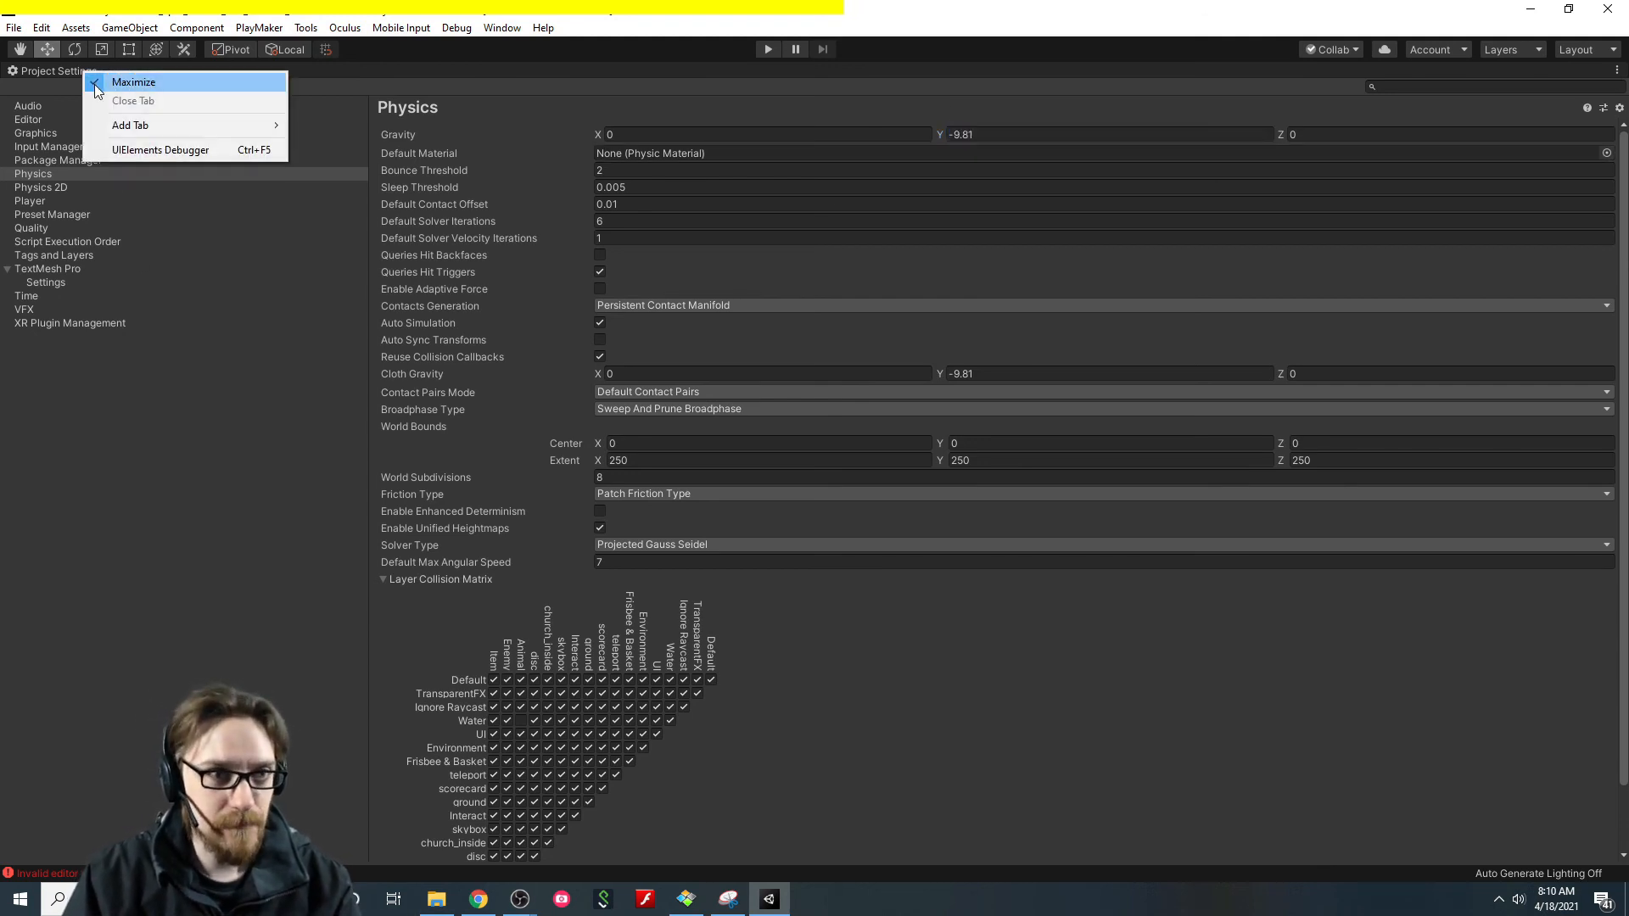
pyautogui.click(94, 84)
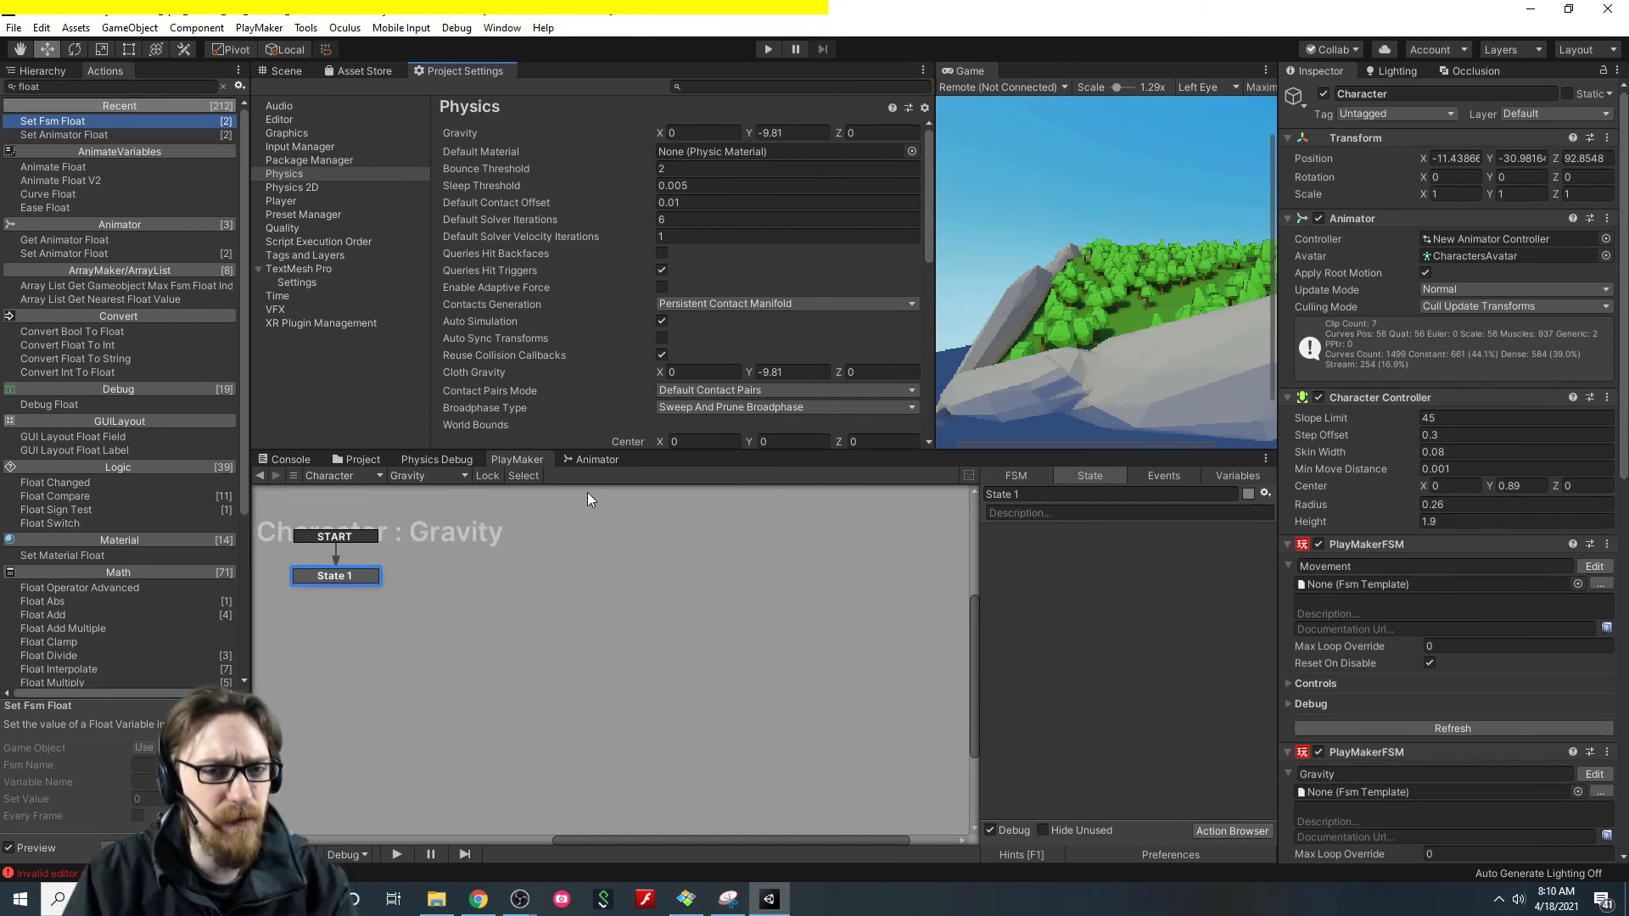
pyautogui.click(288, 71)
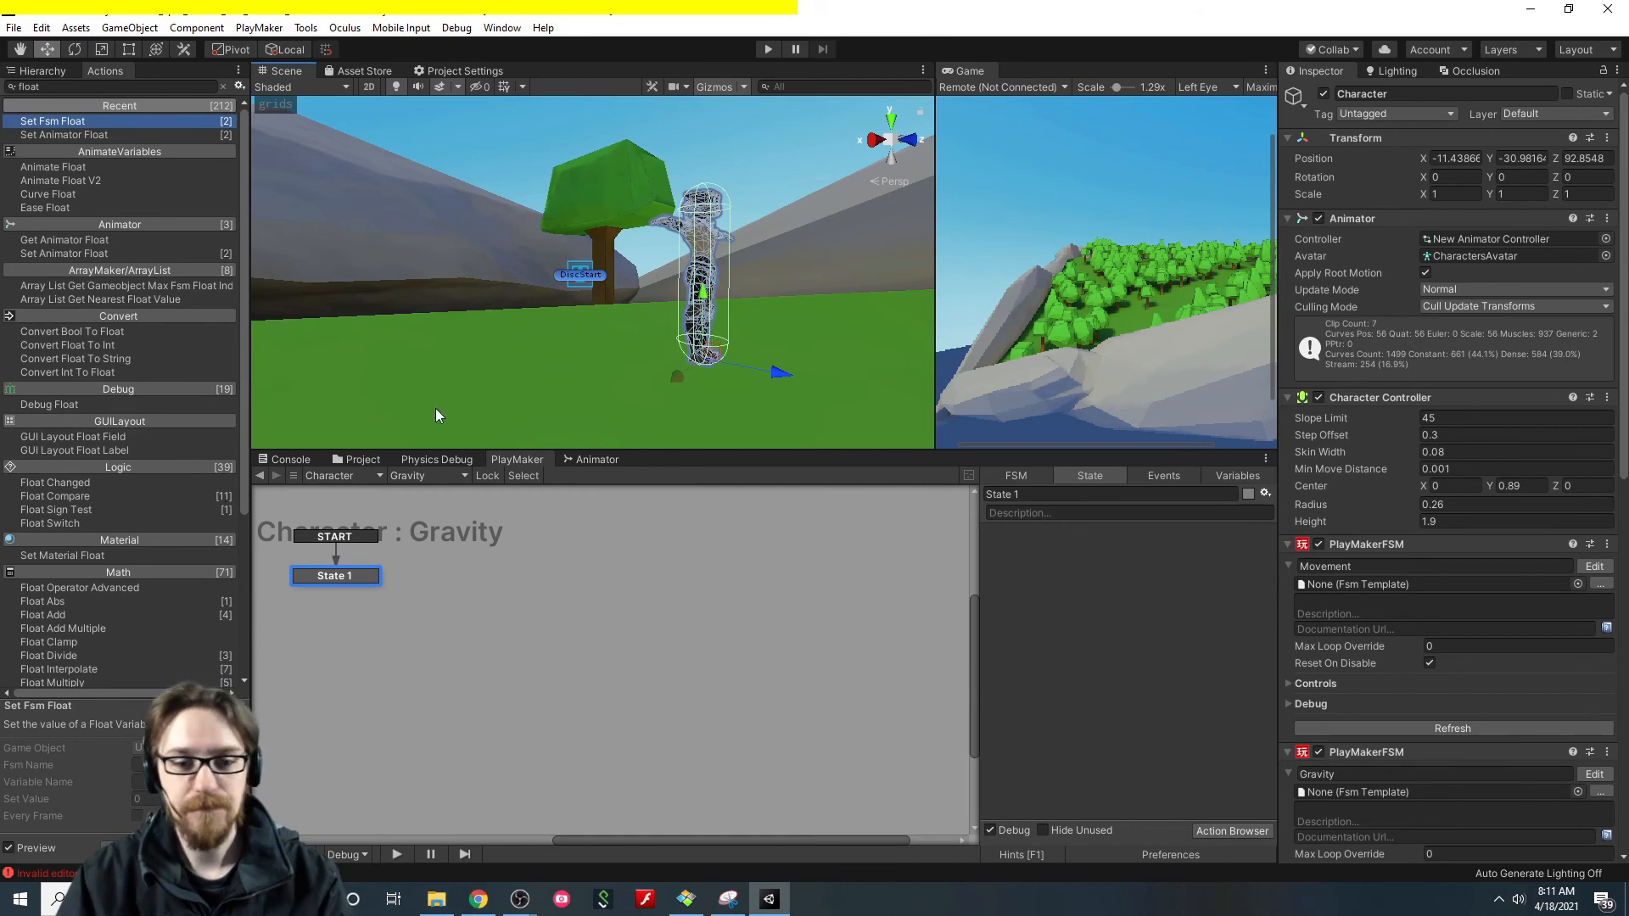
# Move State 1 slightly down in the Gravity graph and add a Float Subtract action to it.
pyautogui.moveTo(358, 574); pyautogui.dragTo(364, 604)
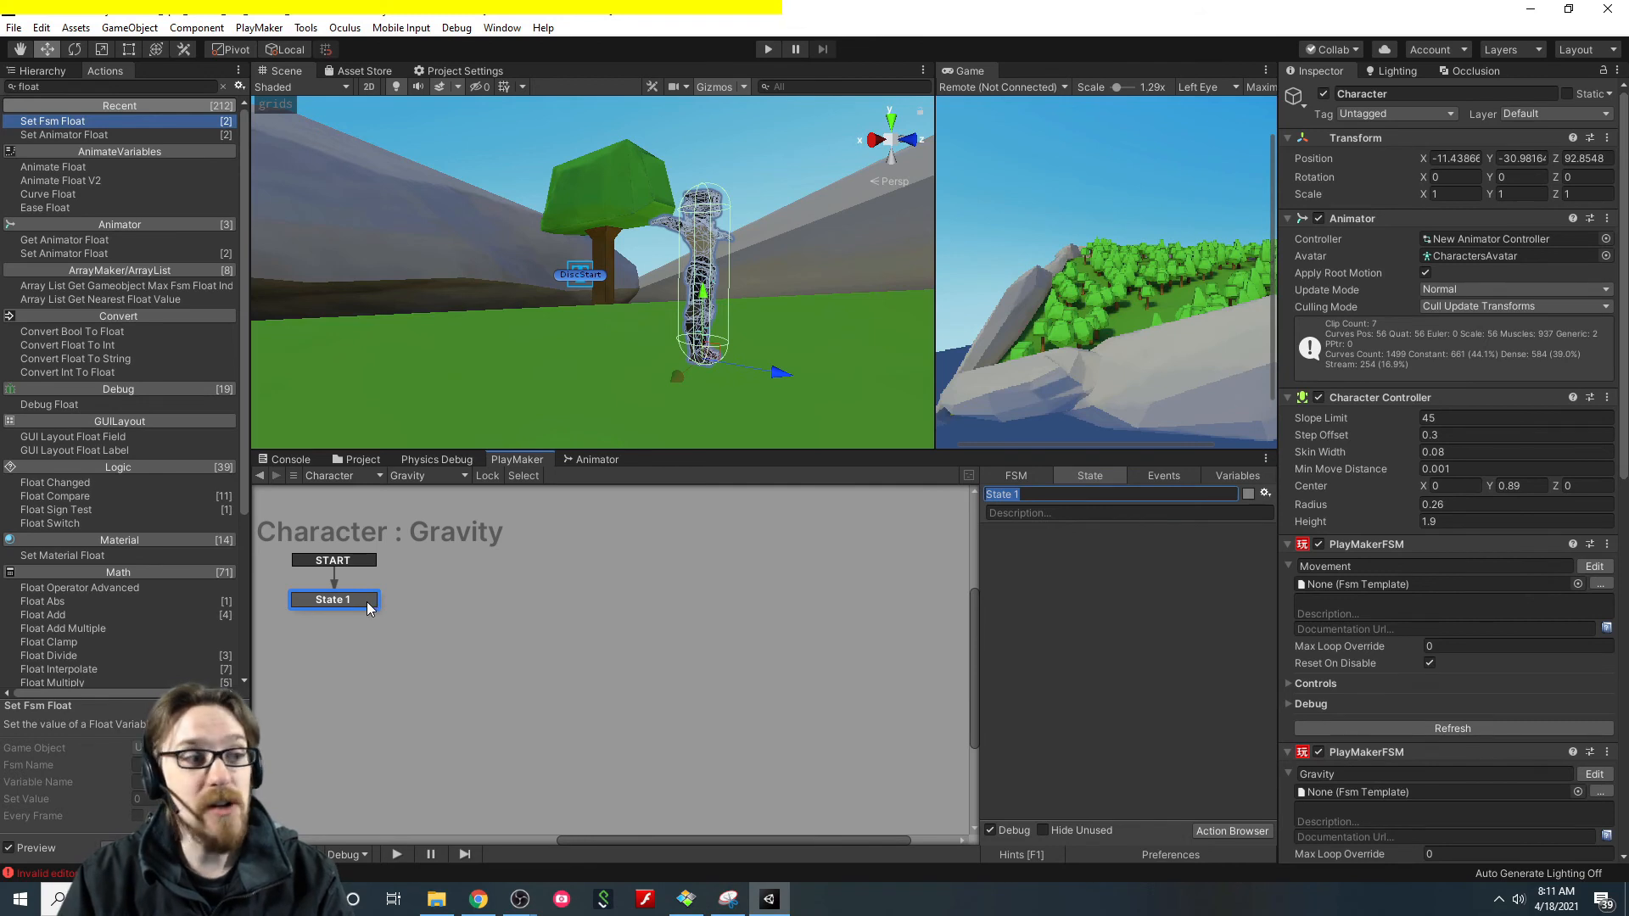
pyautogui.click(1061, 574)
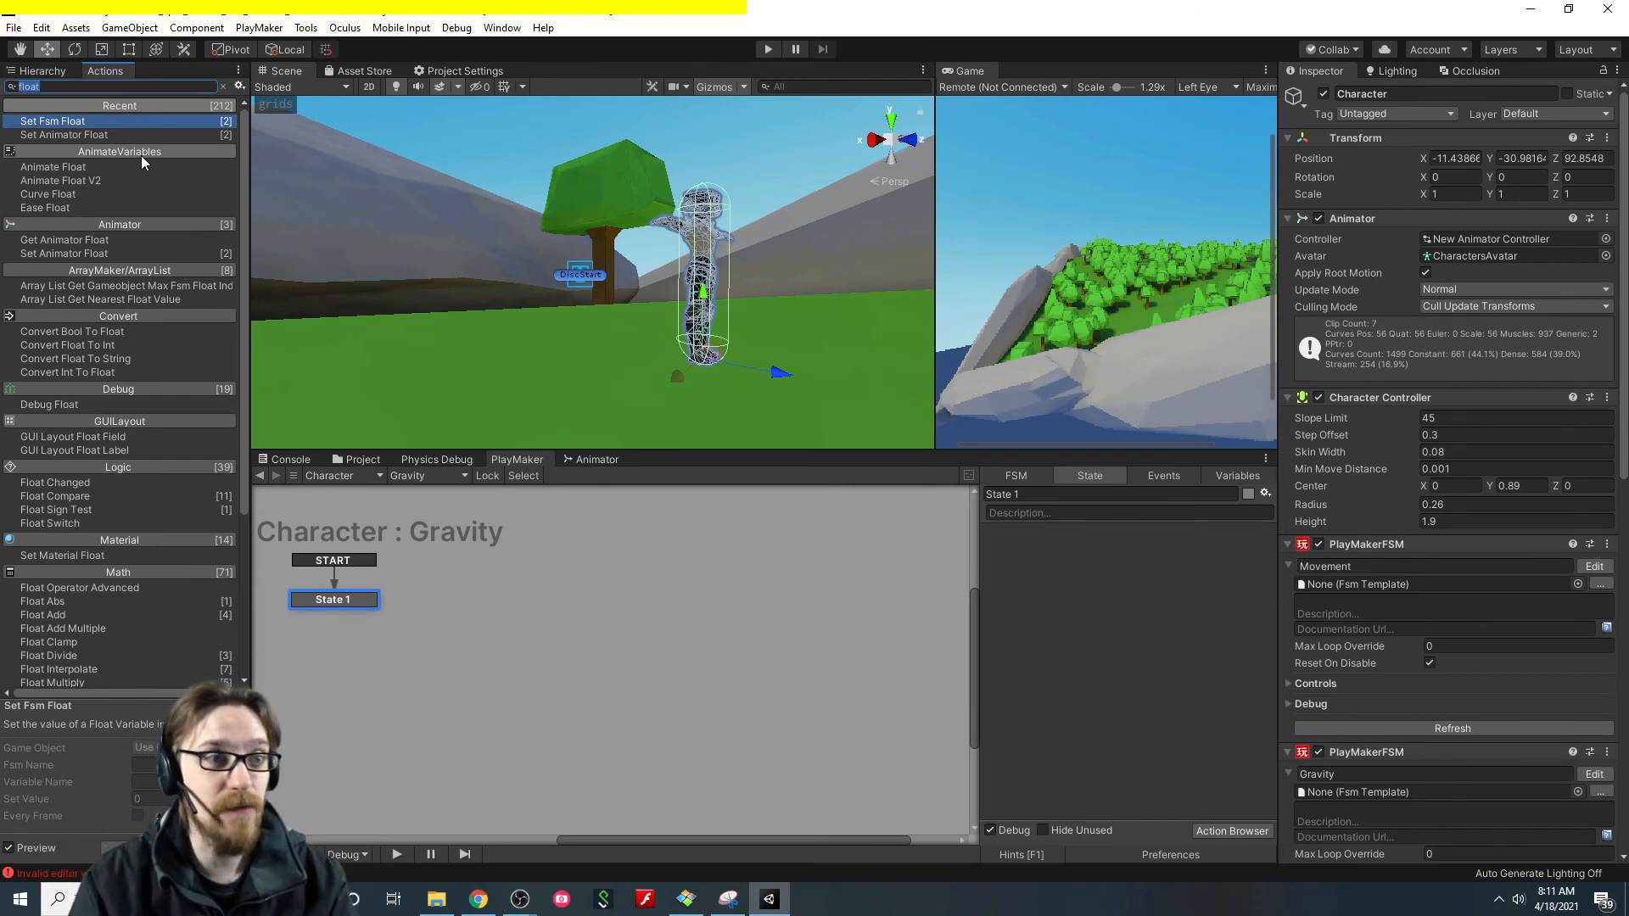
pyautogui.write('float sub')
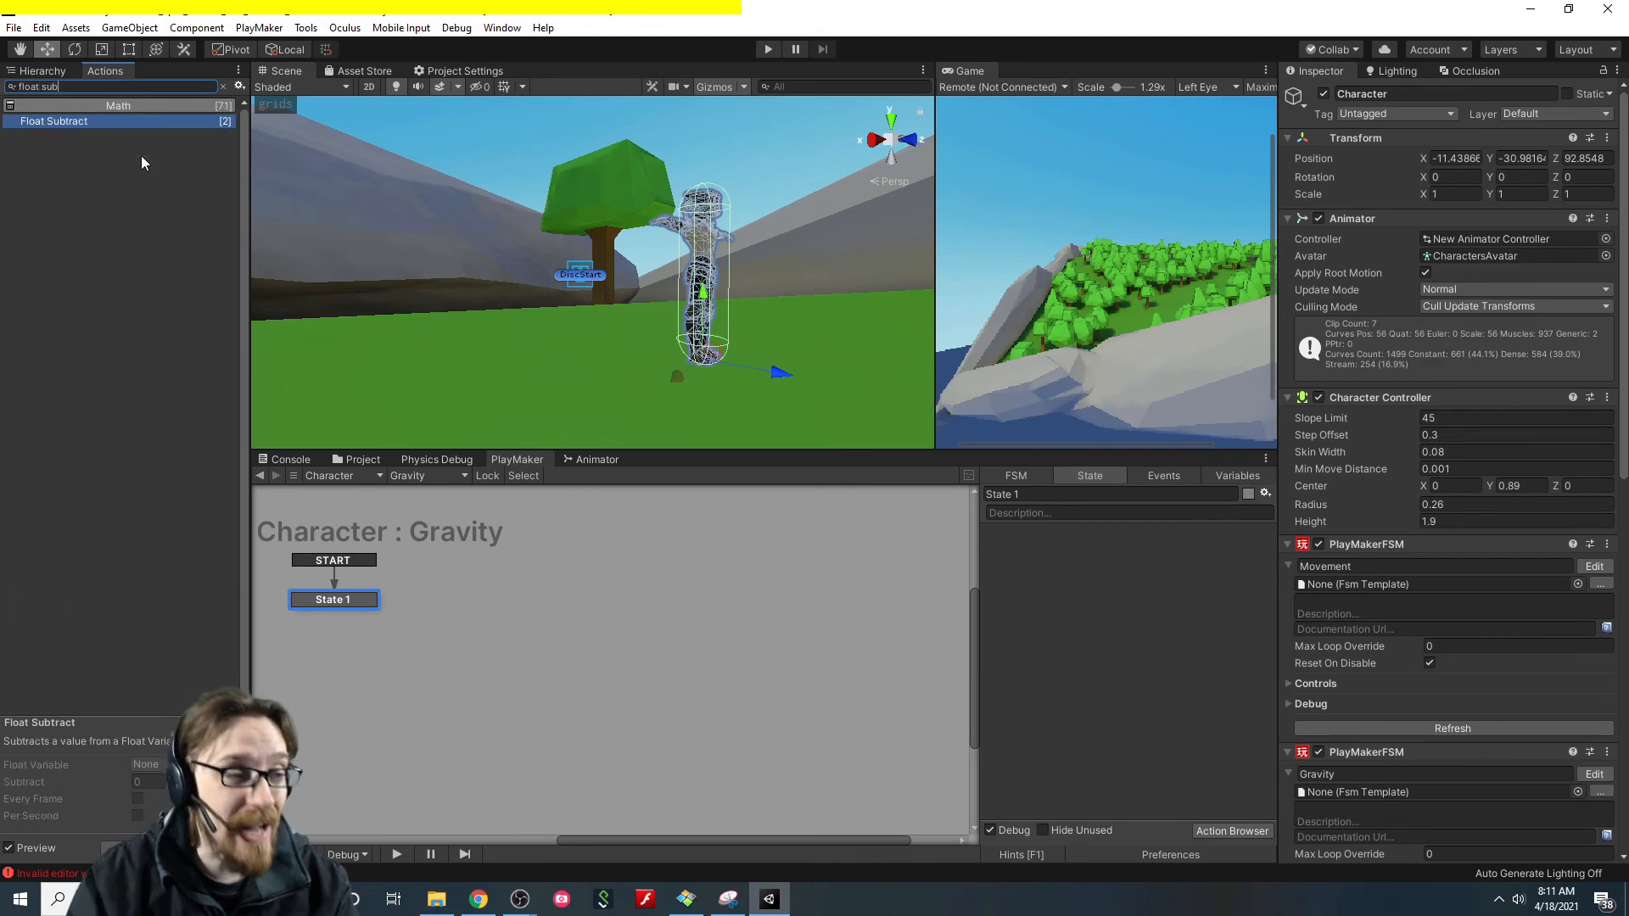
pyautogui.press('Return')
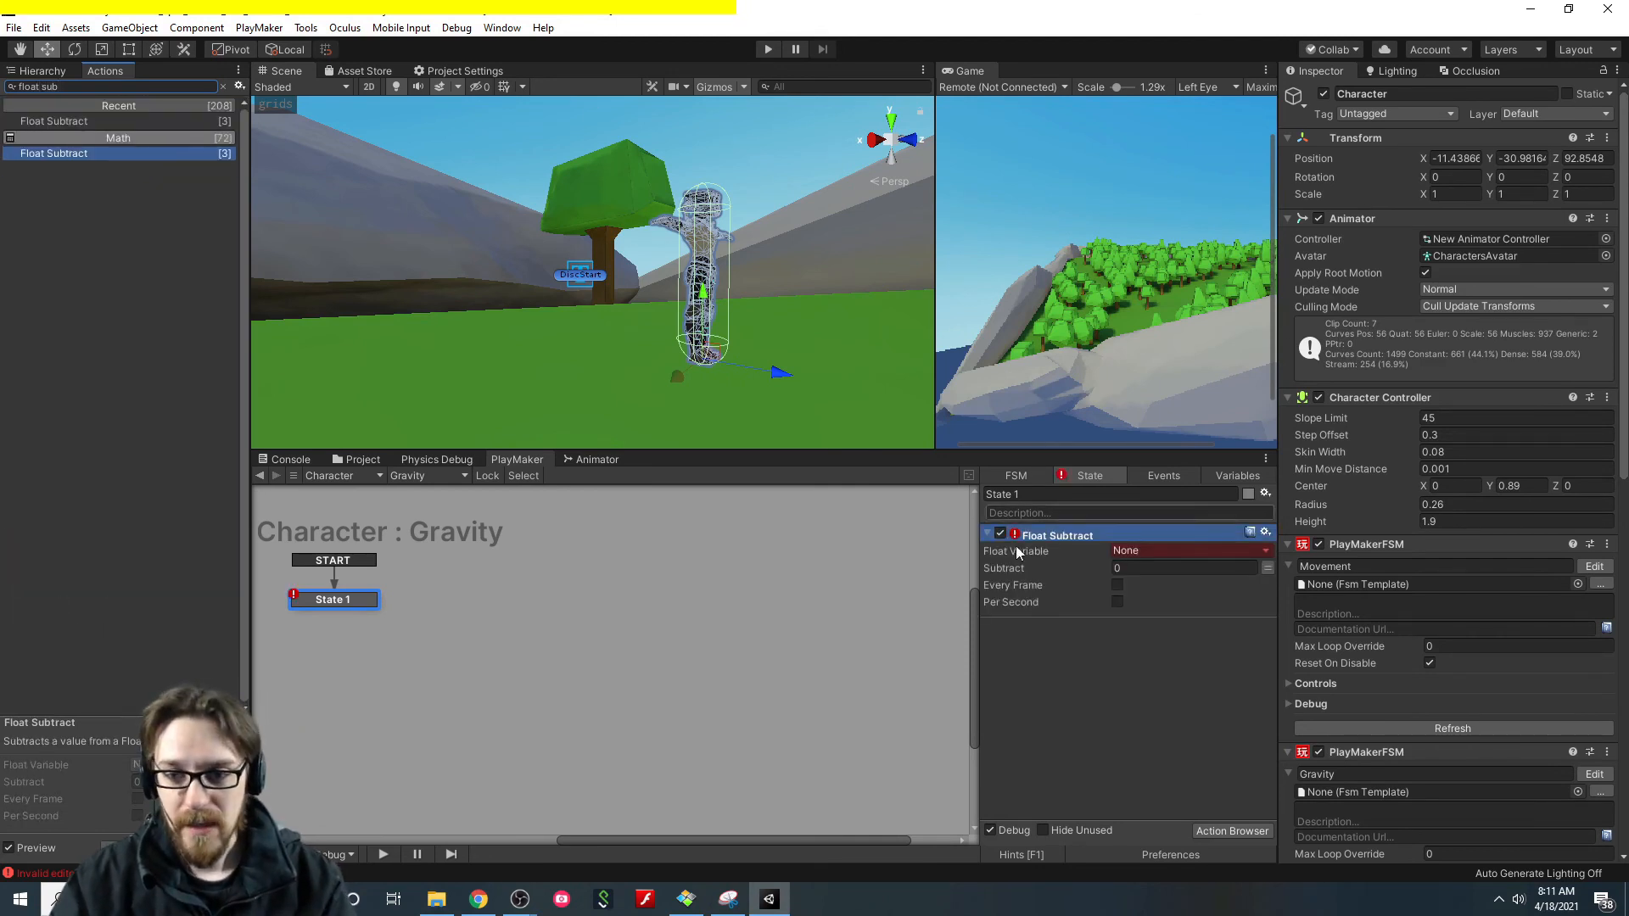
# Create a new variable named Gravity as the Float Subtract action's Float Variable.
pyautogui.click(1134, 550)
pyautogui.click(1173, 612)
pyautogui.write('G')
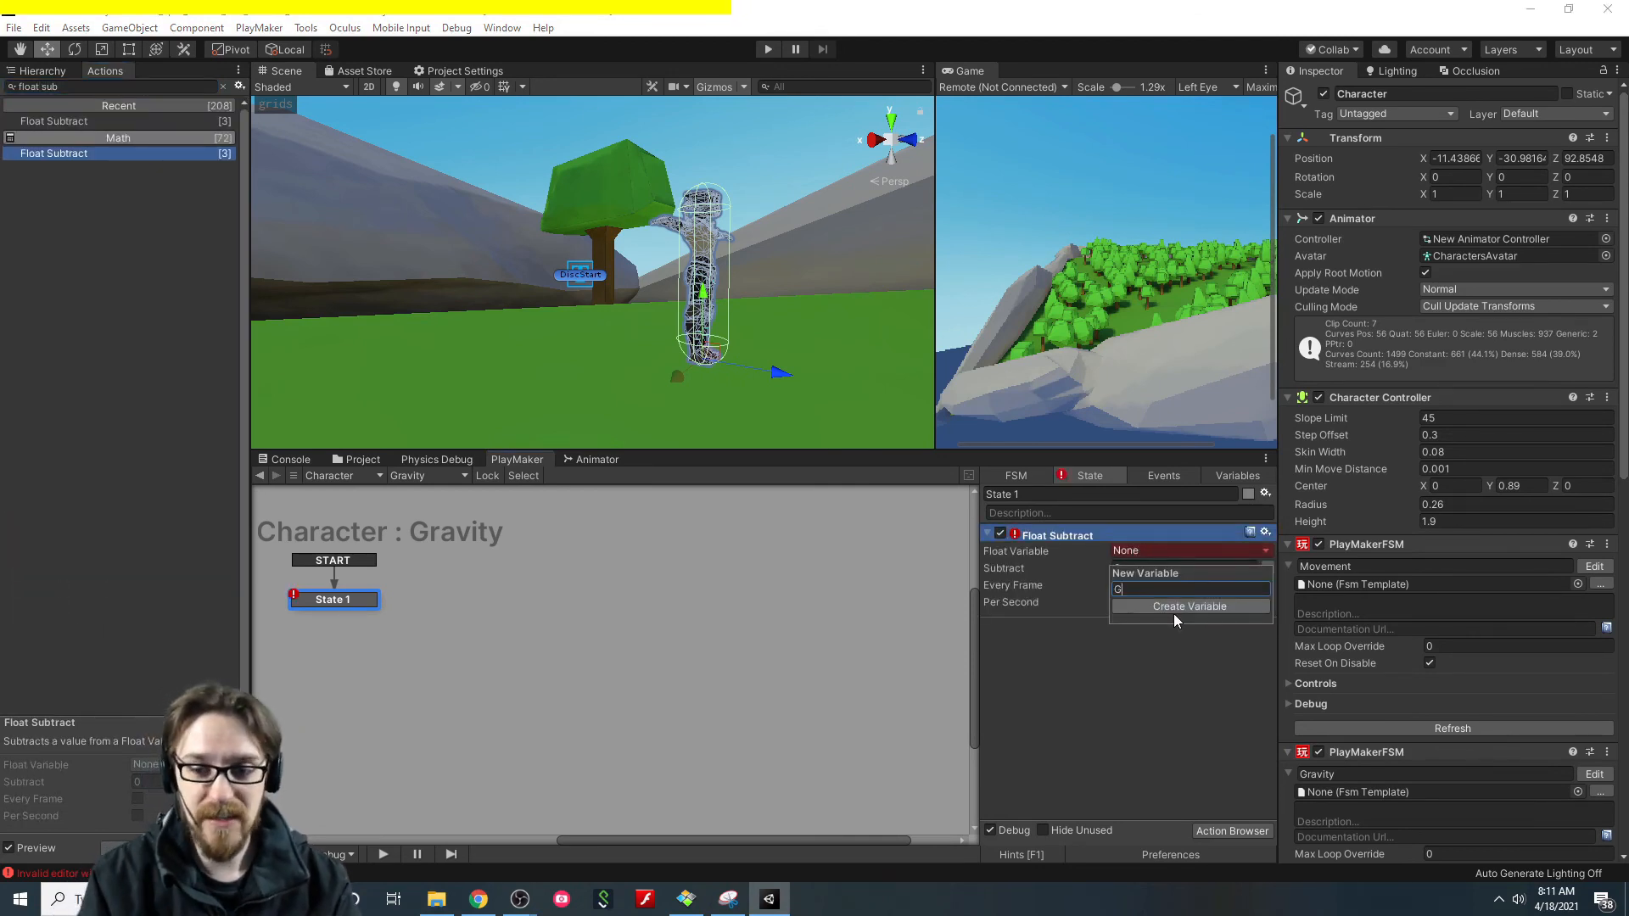
pyautogui.write('ravity')
pyautogui.click(1173, 614)
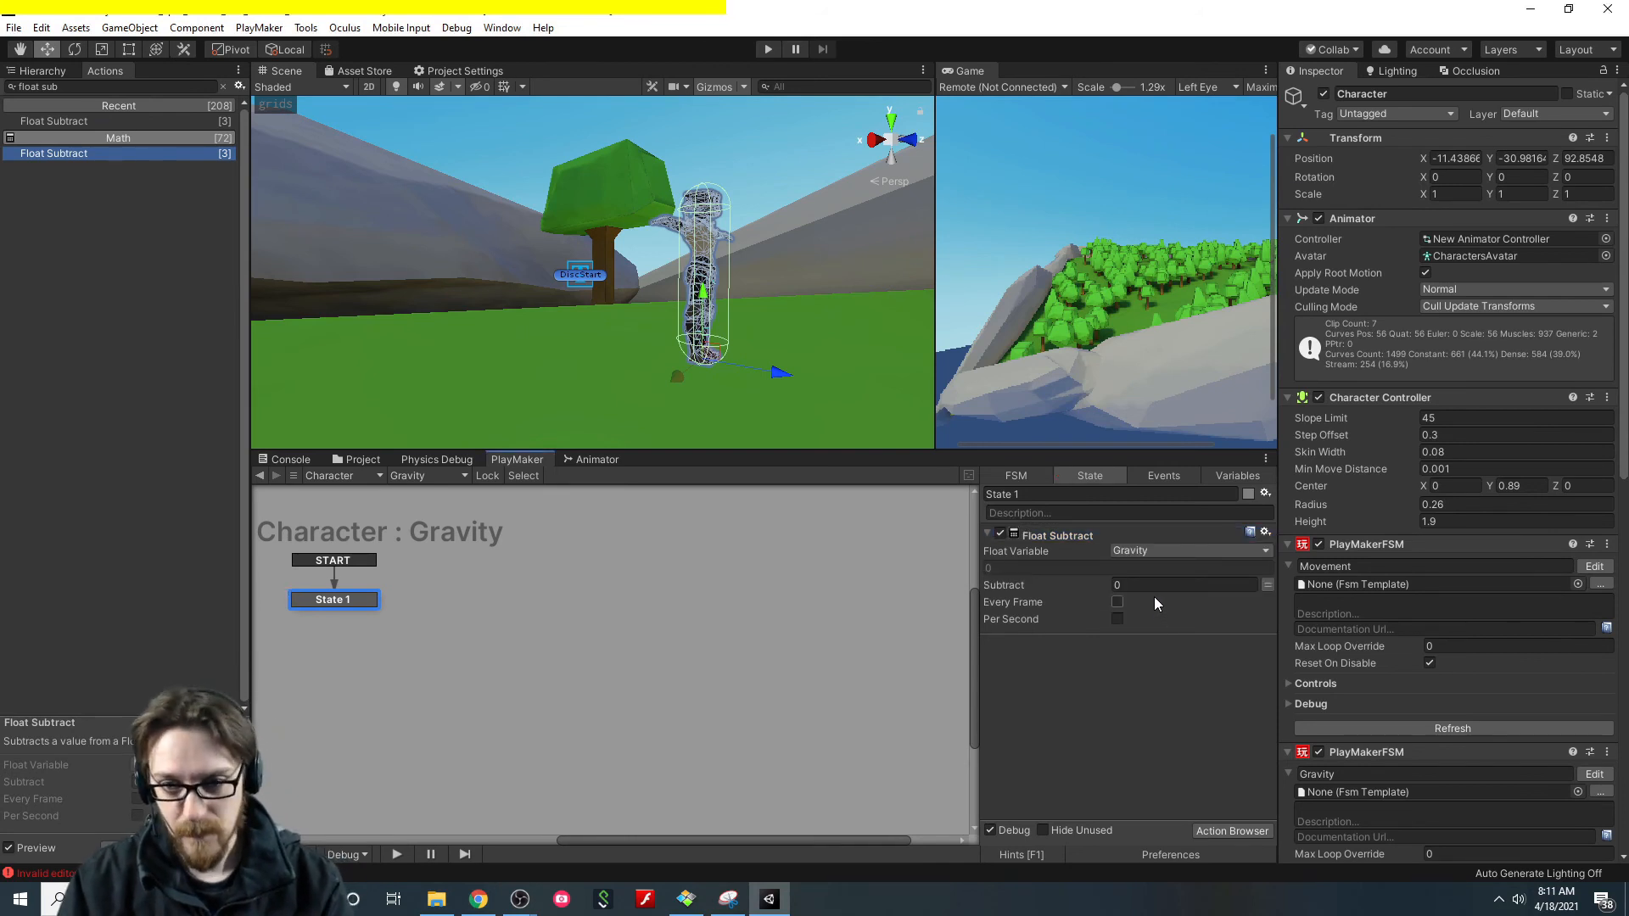
# Set the Float Subtract action's Subtract value to 9.81 and enable Every Frame and Per Second.
pyautogui.click(1153, 585)
pyautogui.write('9.81')
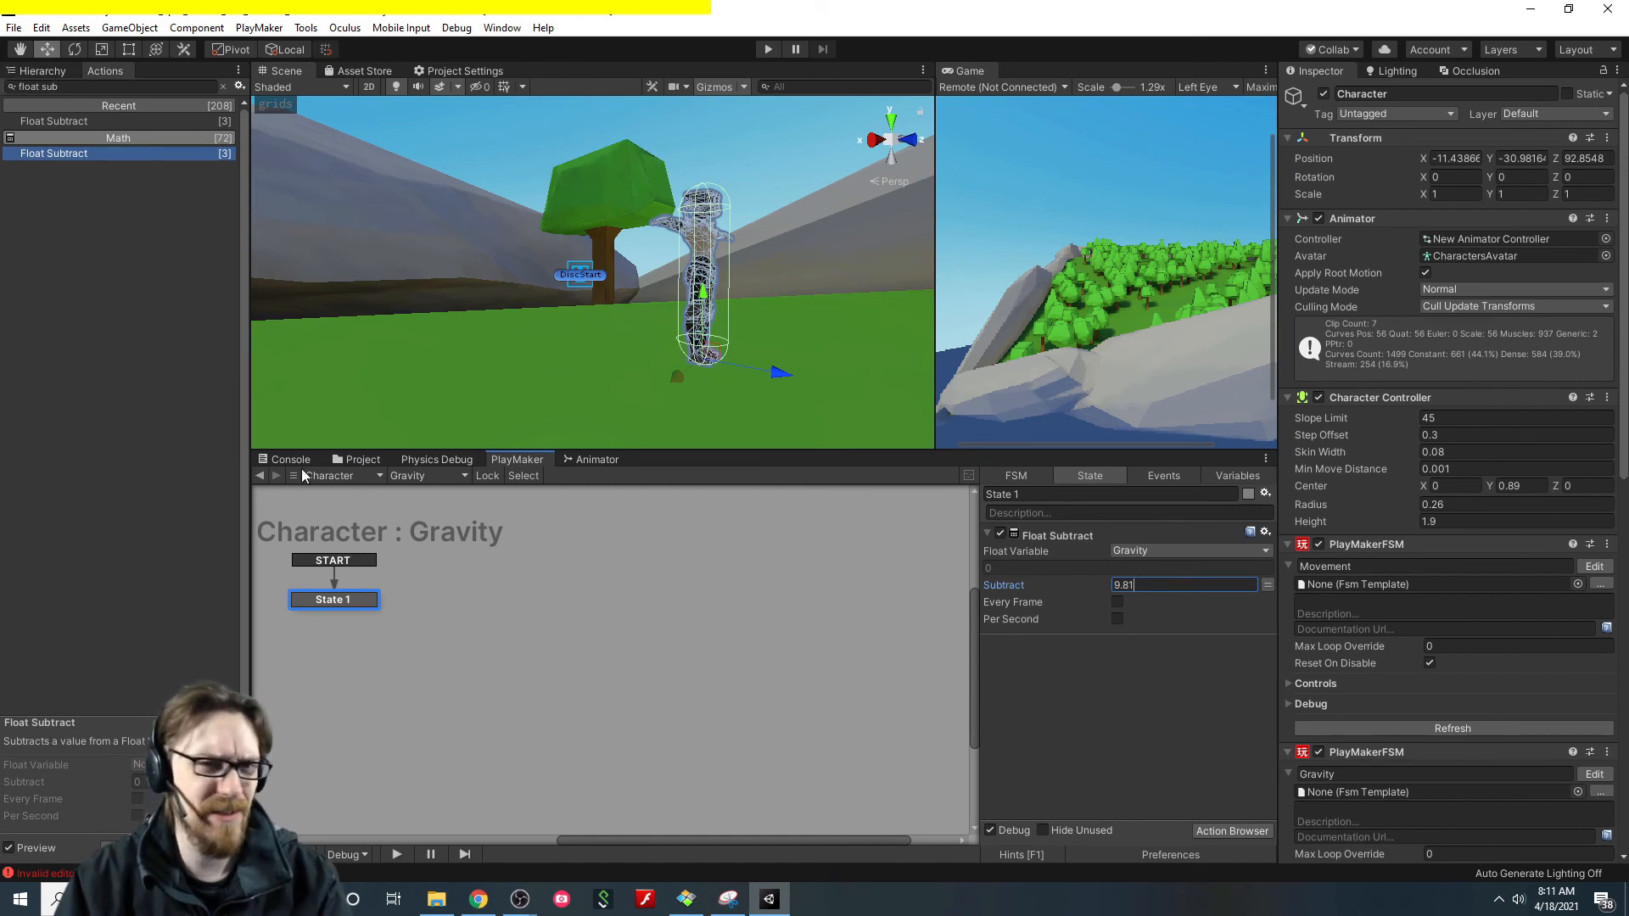
pyautogui.click(1117, 601)
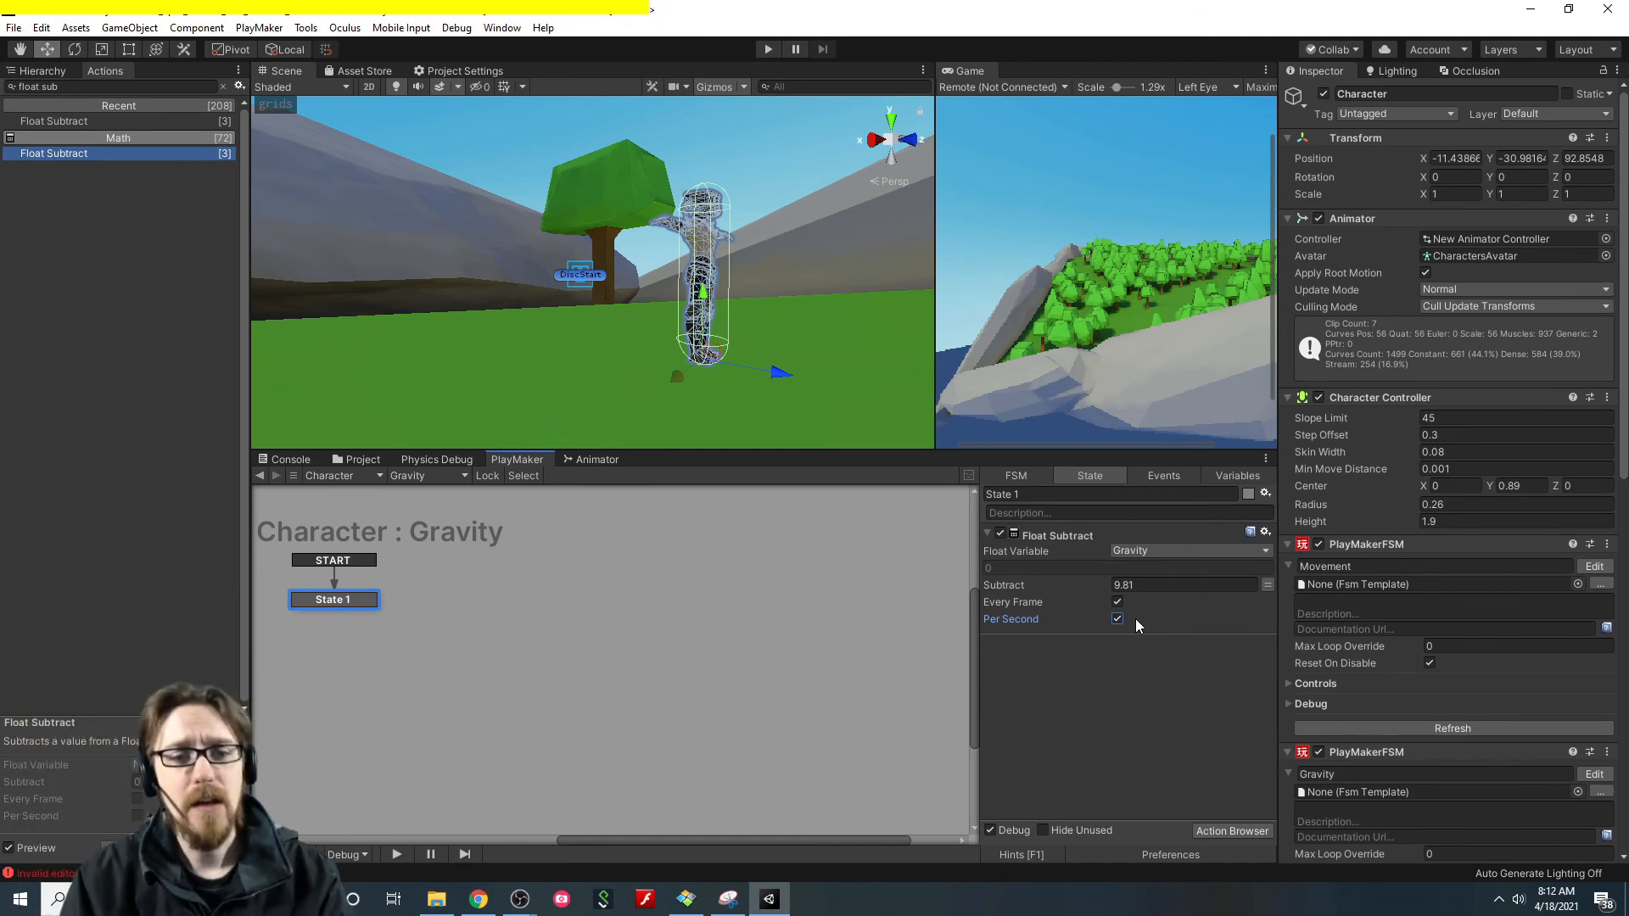
# Find the Float Clamp action and add it to State 1 of the Gravity FSM below Float Subtract.
pyautogui.click(130, 86)
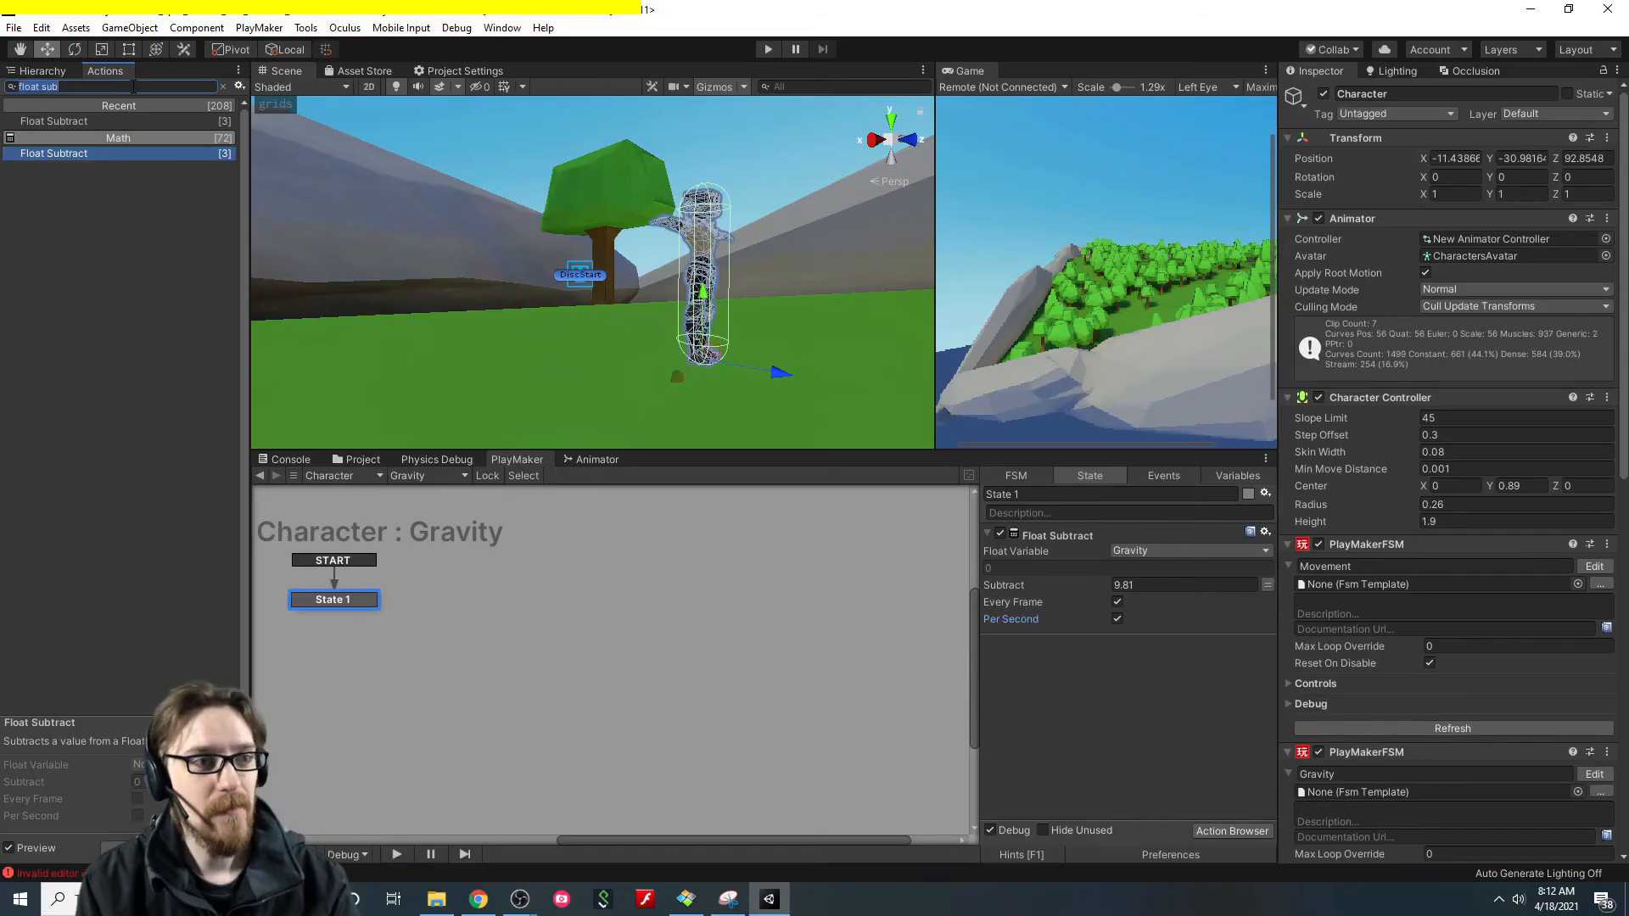
pyautogui.write('float')
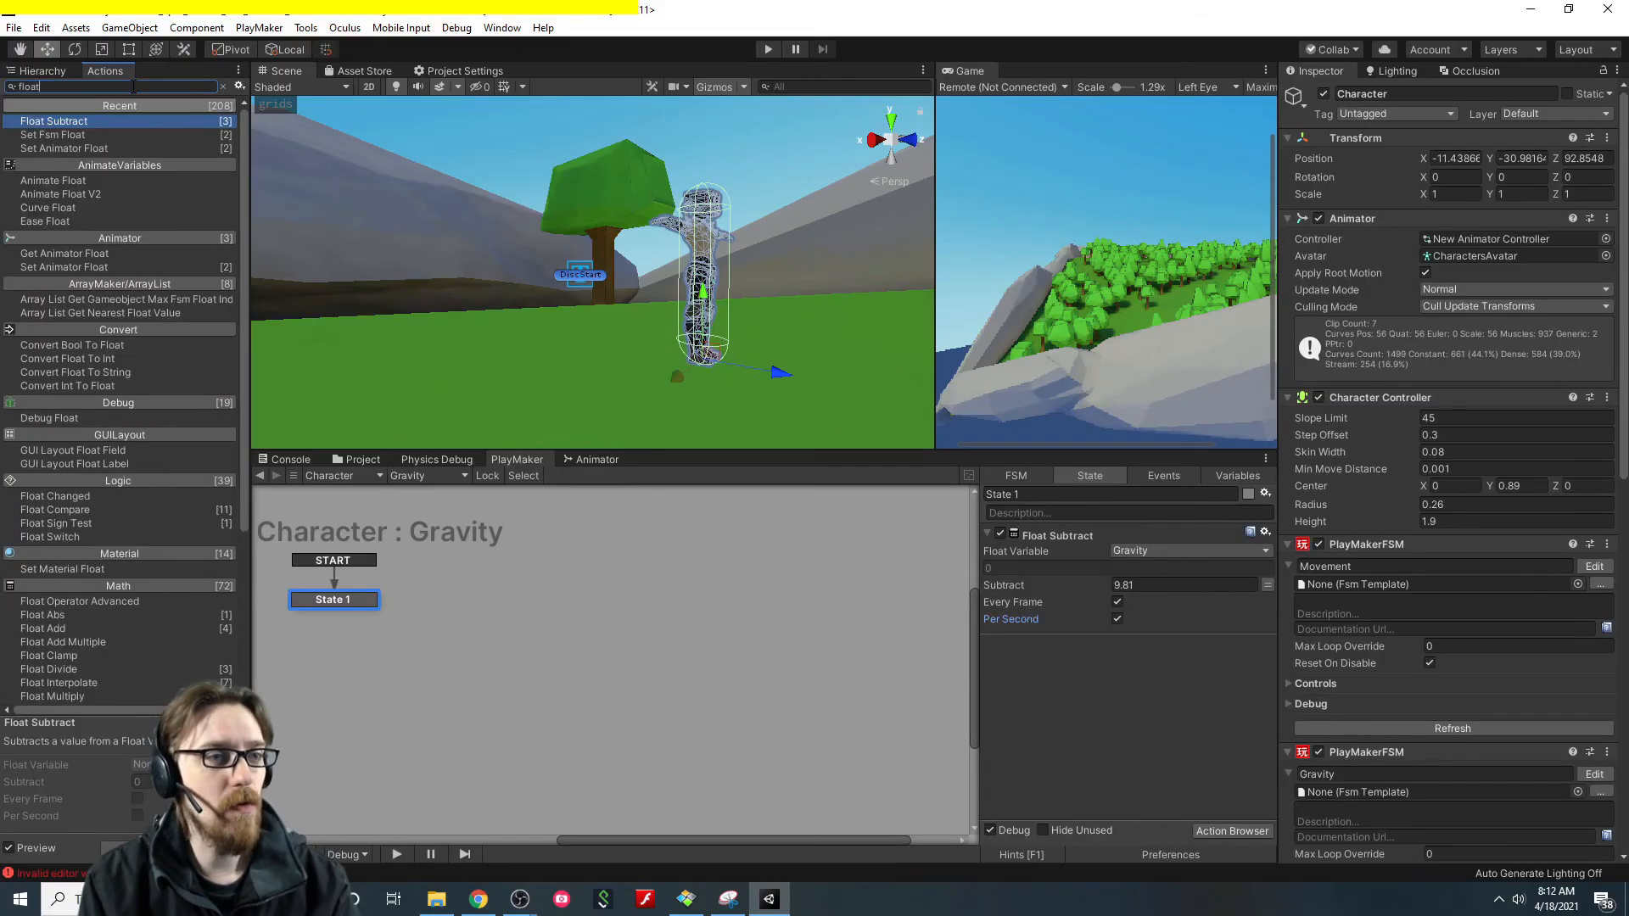
pyautogui.write(' clamp')
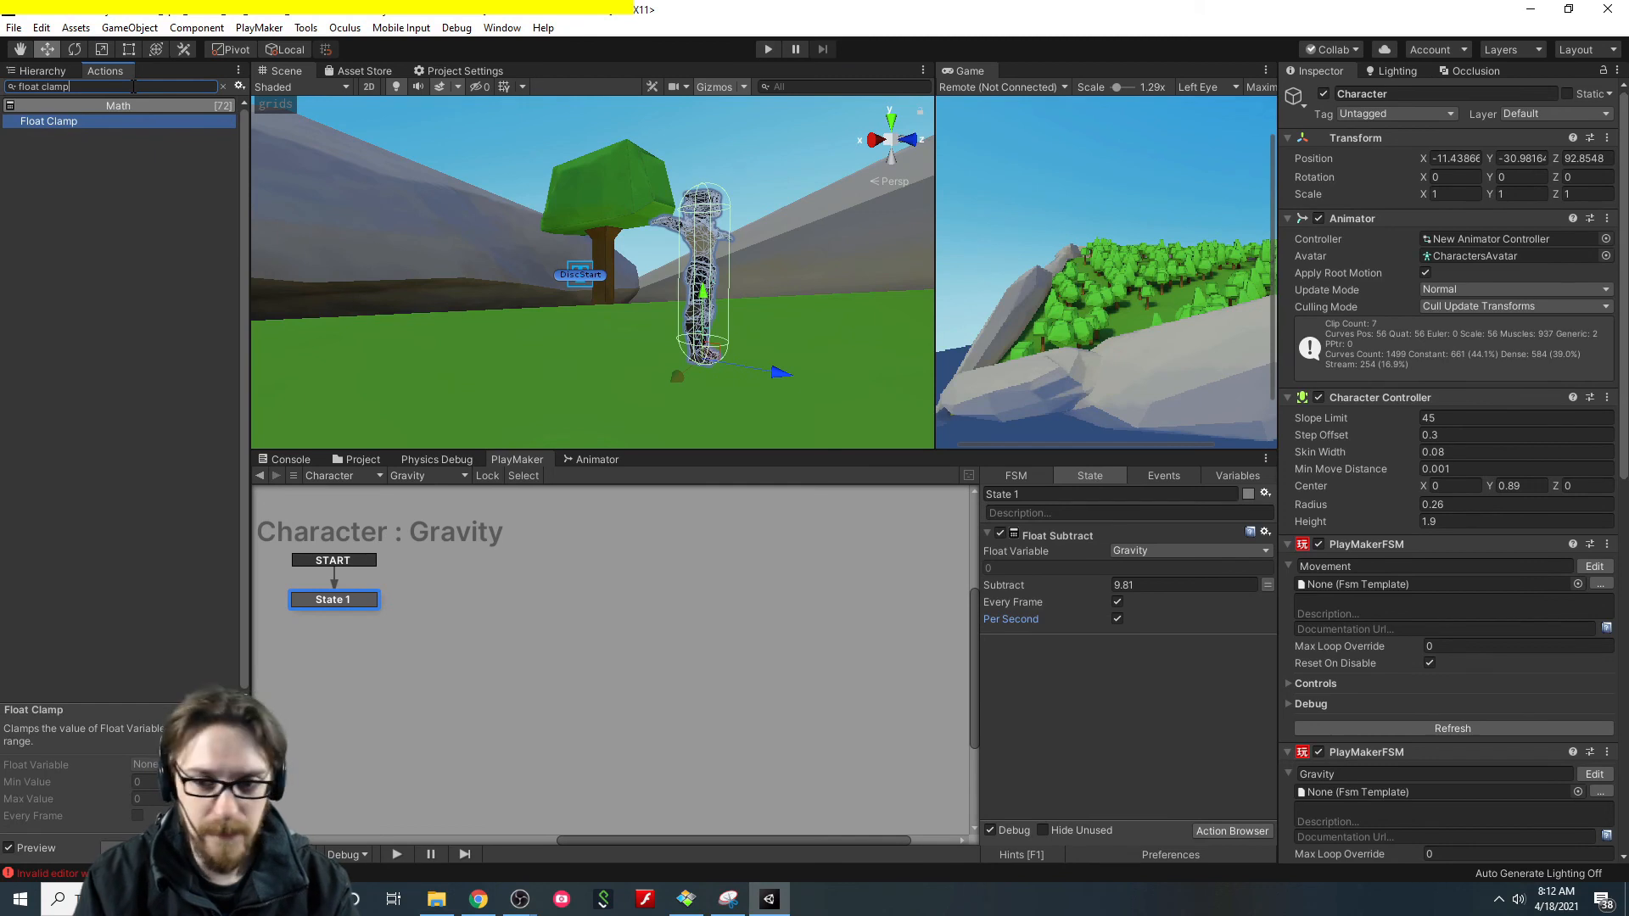
pyautogui.press('Return')
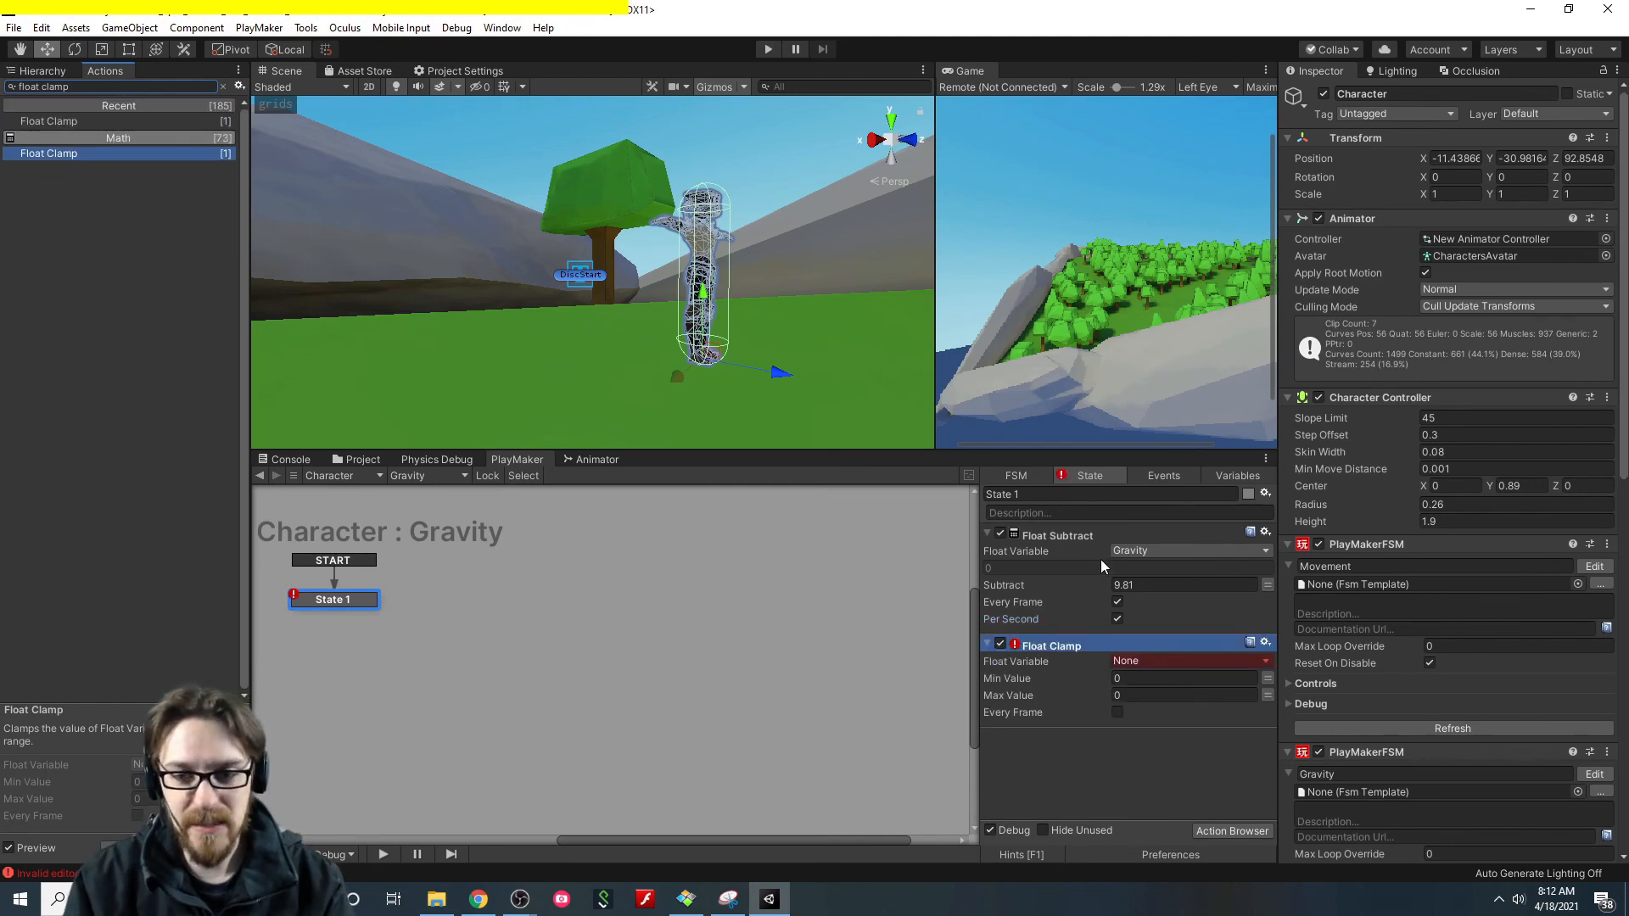
# Configure Float Clamp to limit the Gravity variable to a minimum of -9.81 and a maximum of 30 every frame.
pyautogui.click(1146, 676)
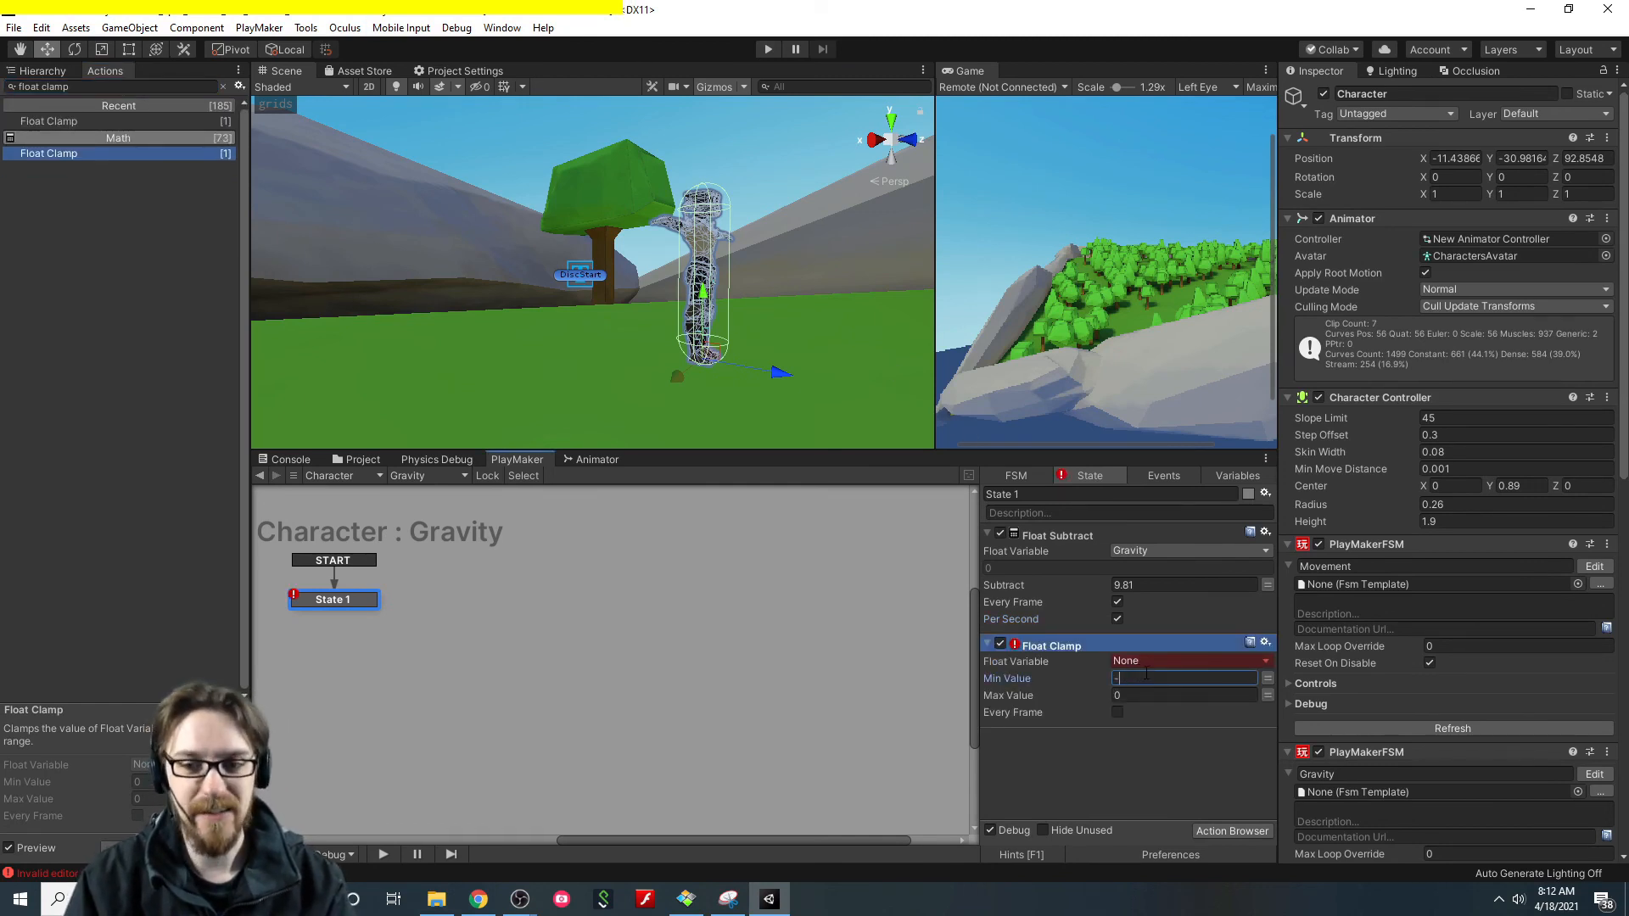
pyautogui.write('-9.81')
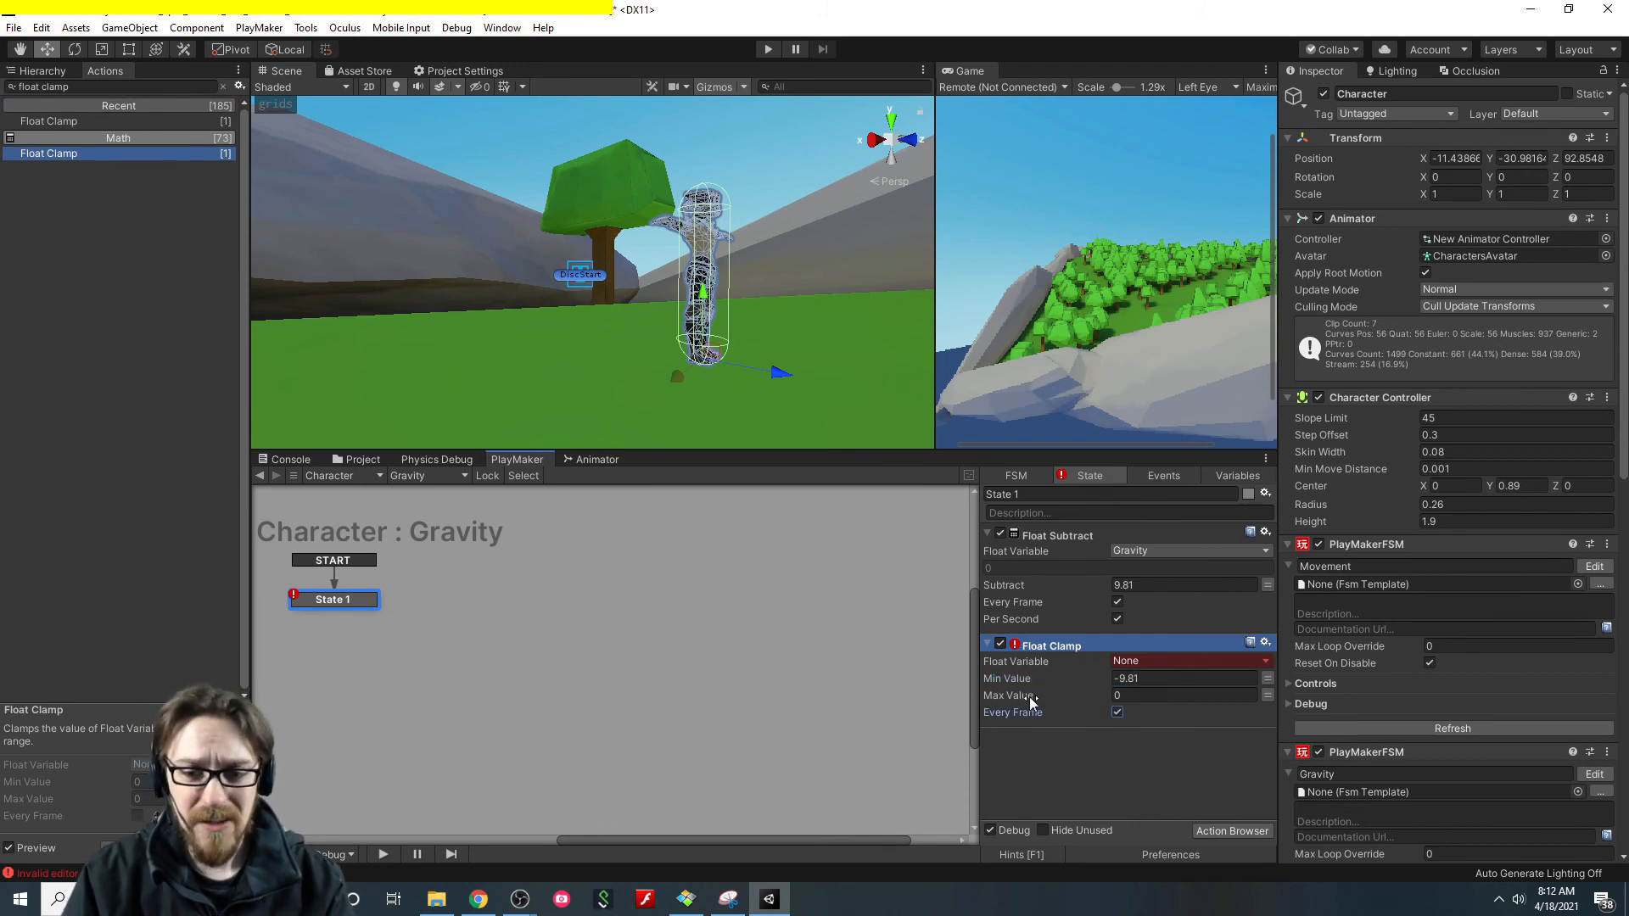
pyautogui.click(1117, 712)
pyautogui.click(1131, 695)
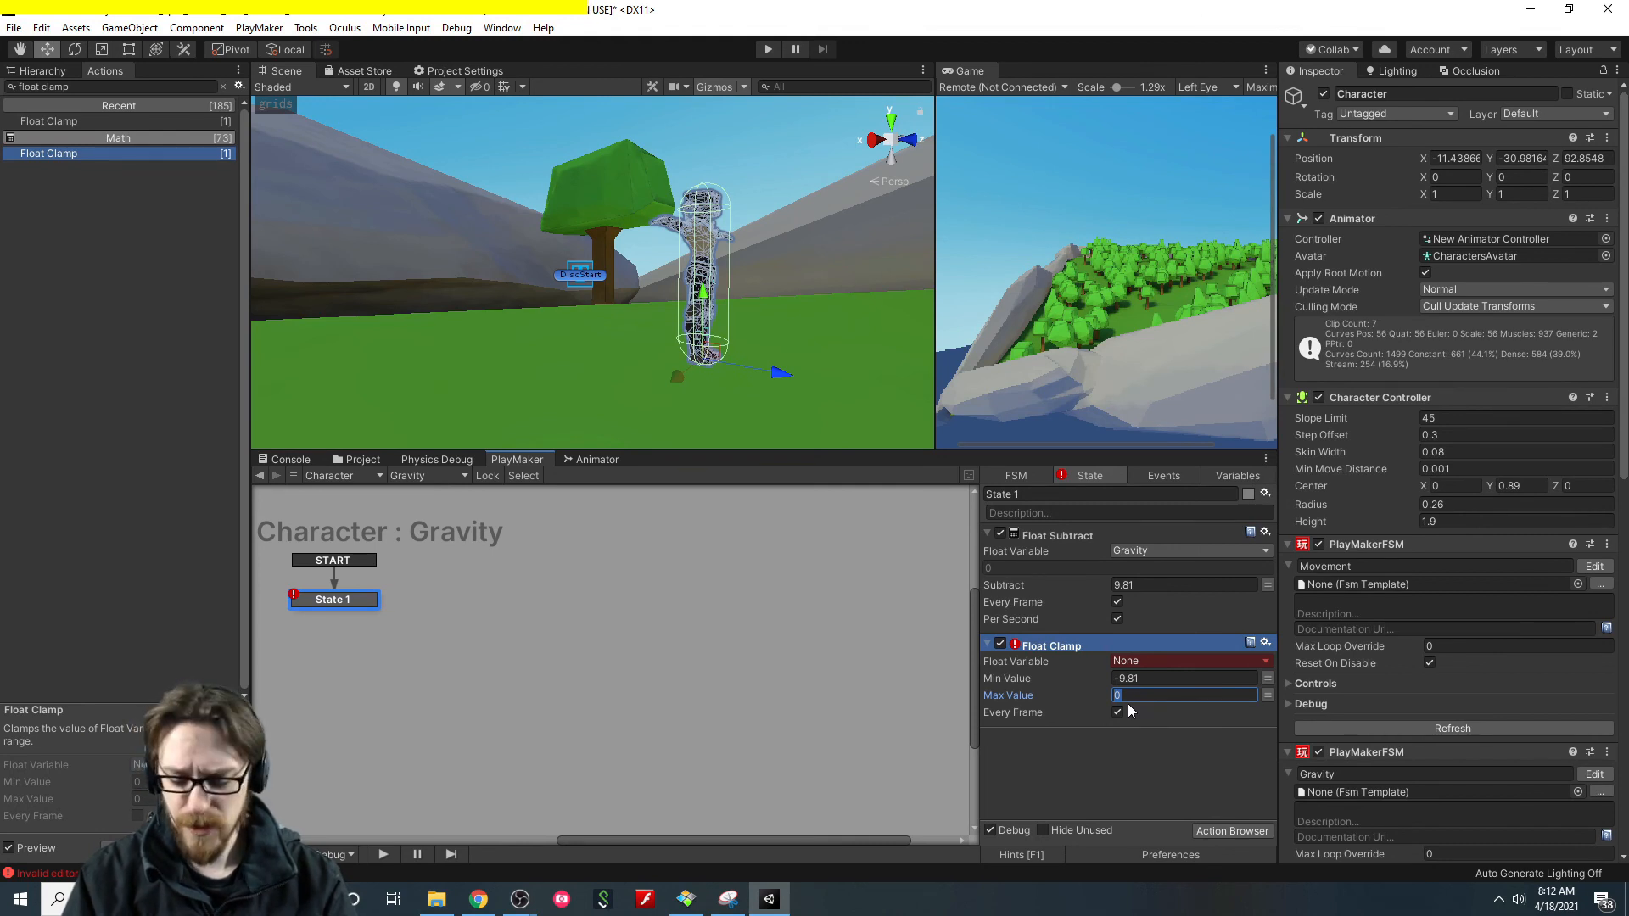
pyautogui.write('30')
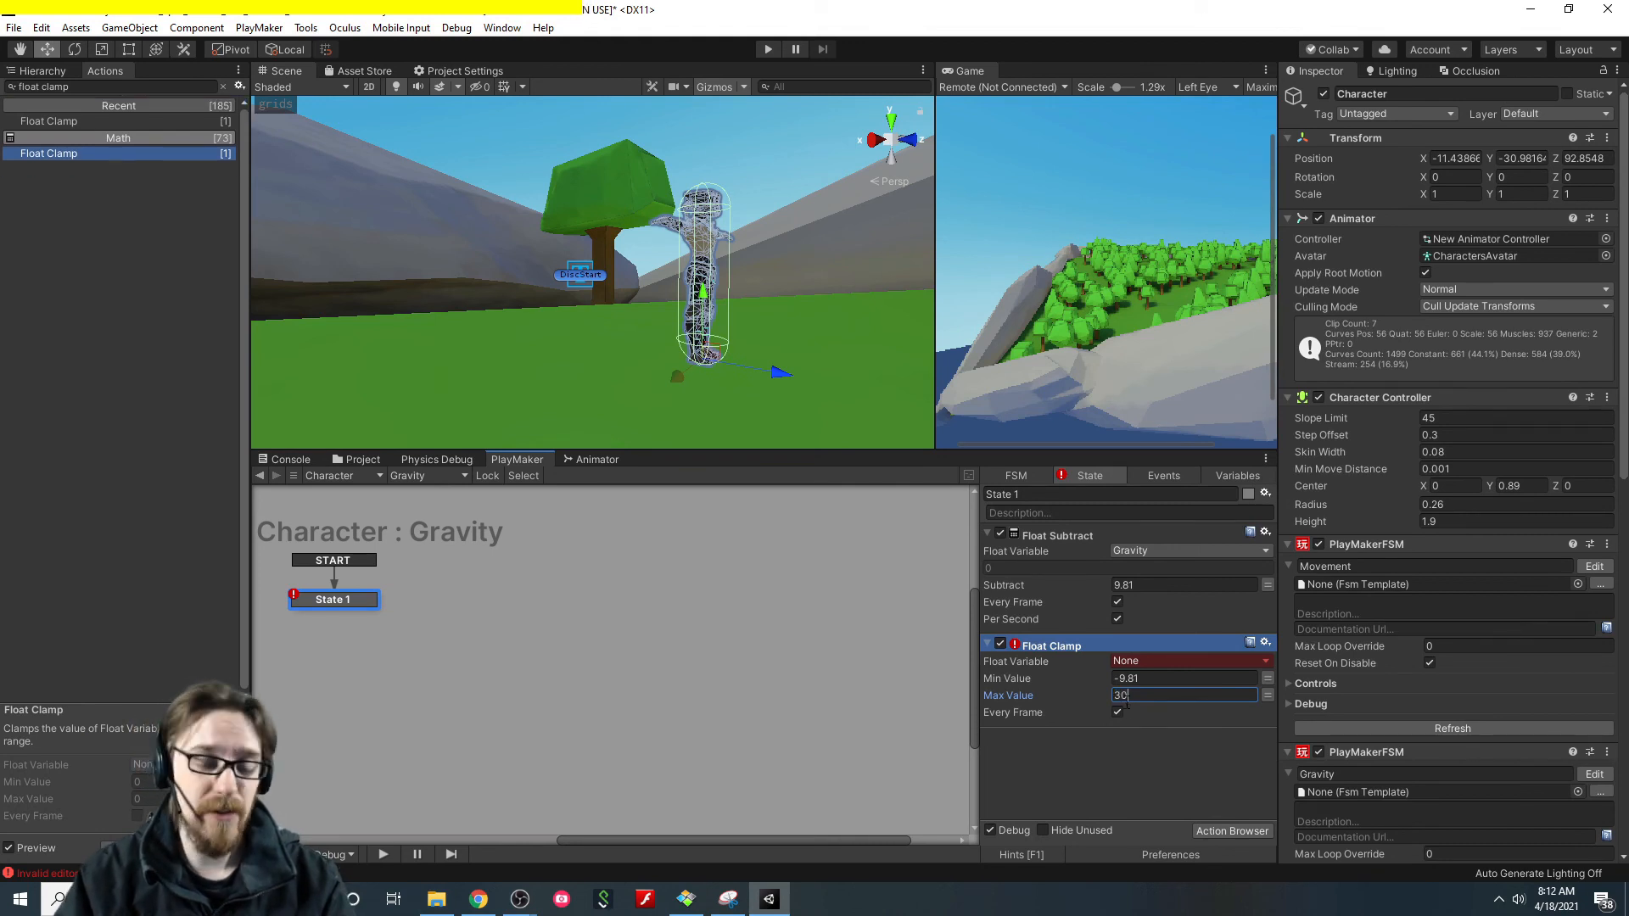
pyautogui.click(1042, 756)
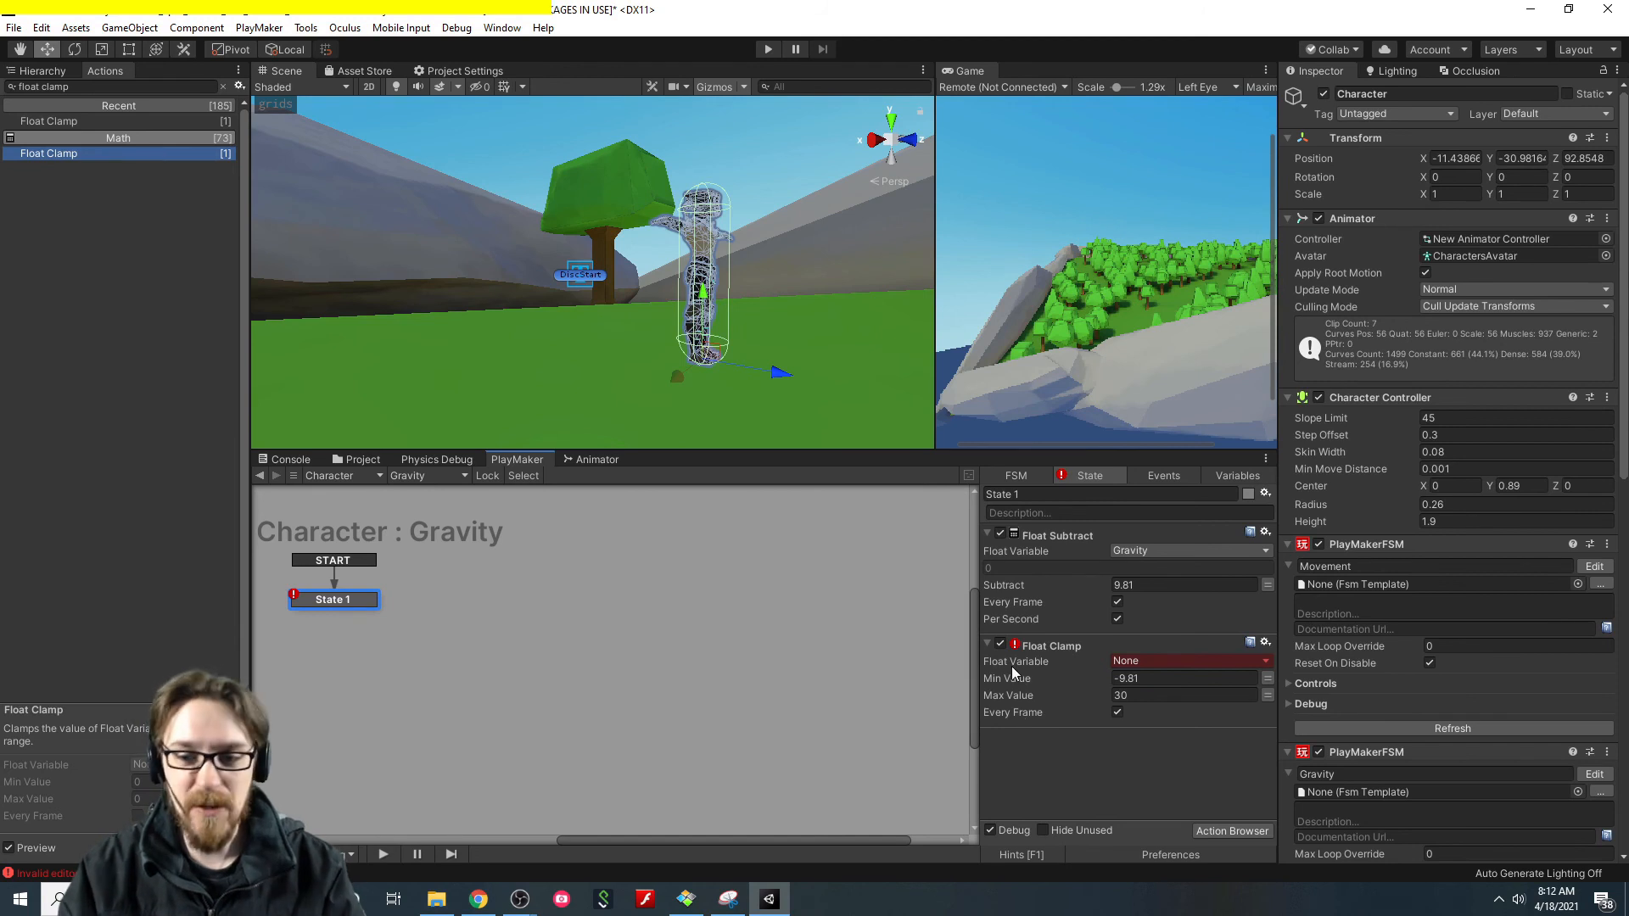
pyautogui.click(1139, 663)
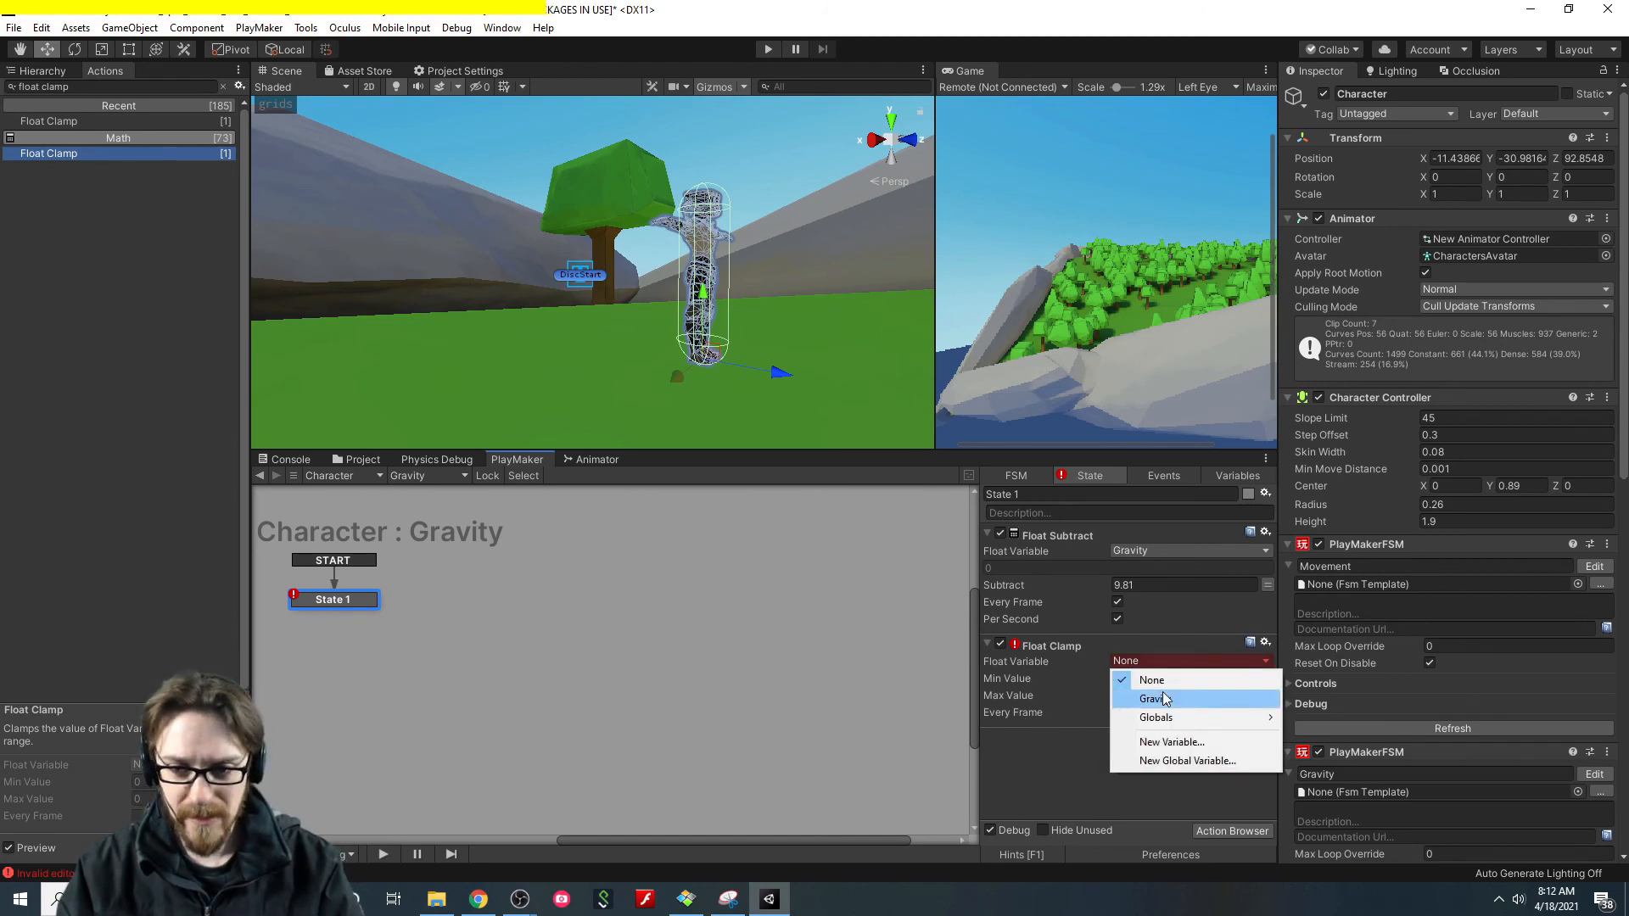
pyautogui.click(1161, 694)
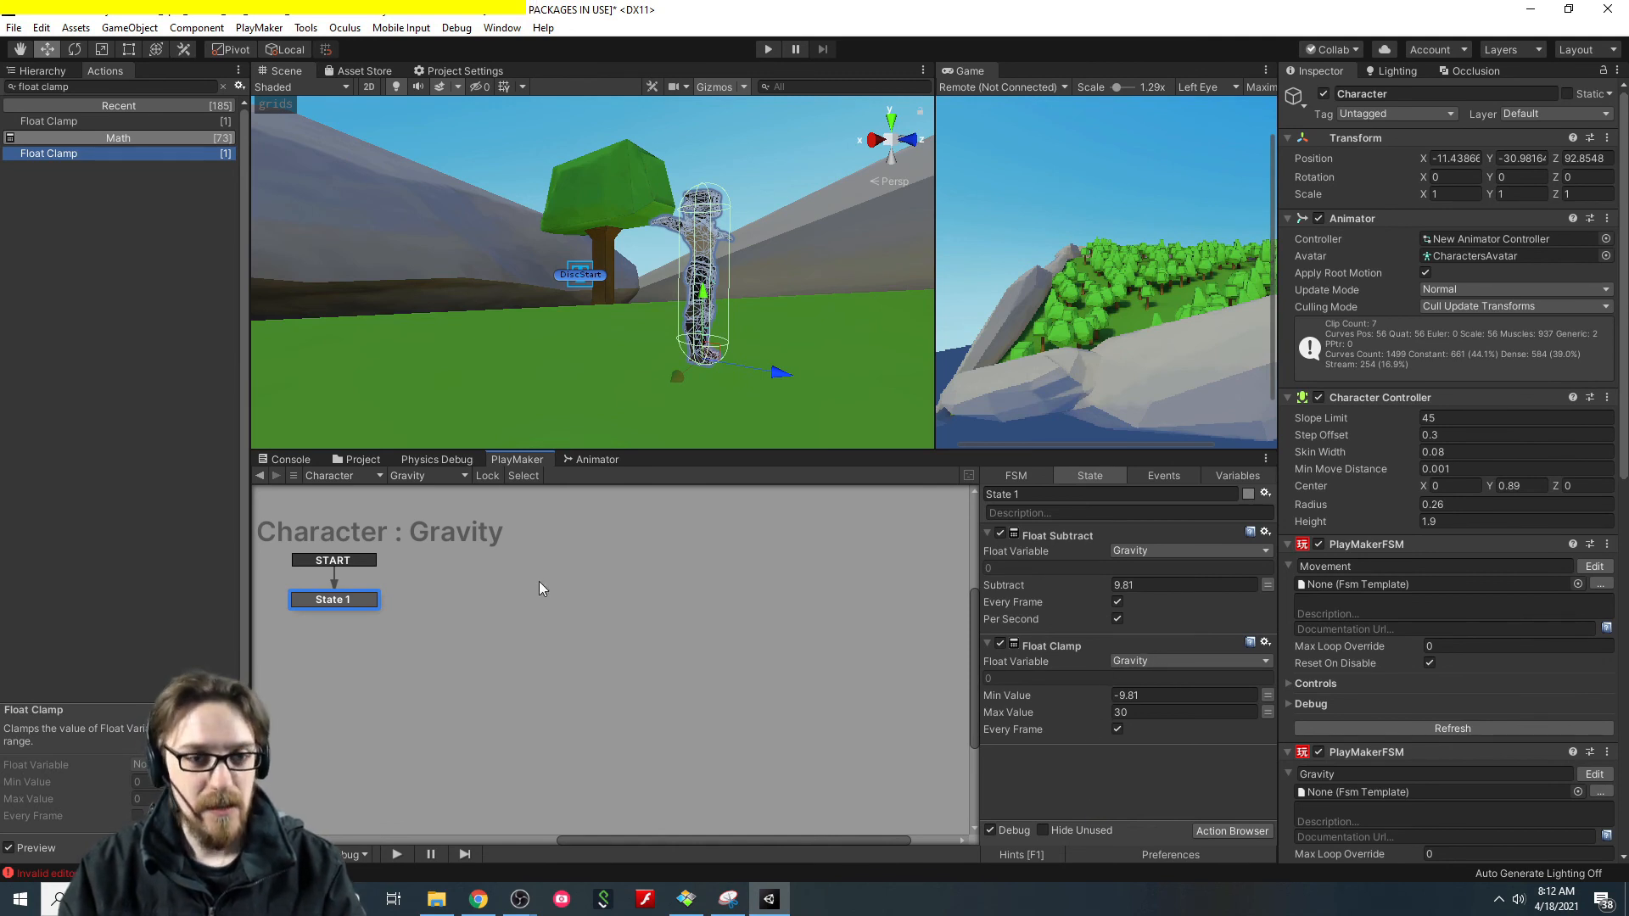
# Check the Movement FSM's Set Vector3 XYZ action, and add a Set Fsm Float action to State 1 of the Gravity FSM.
pyautogui.click(457, 474)
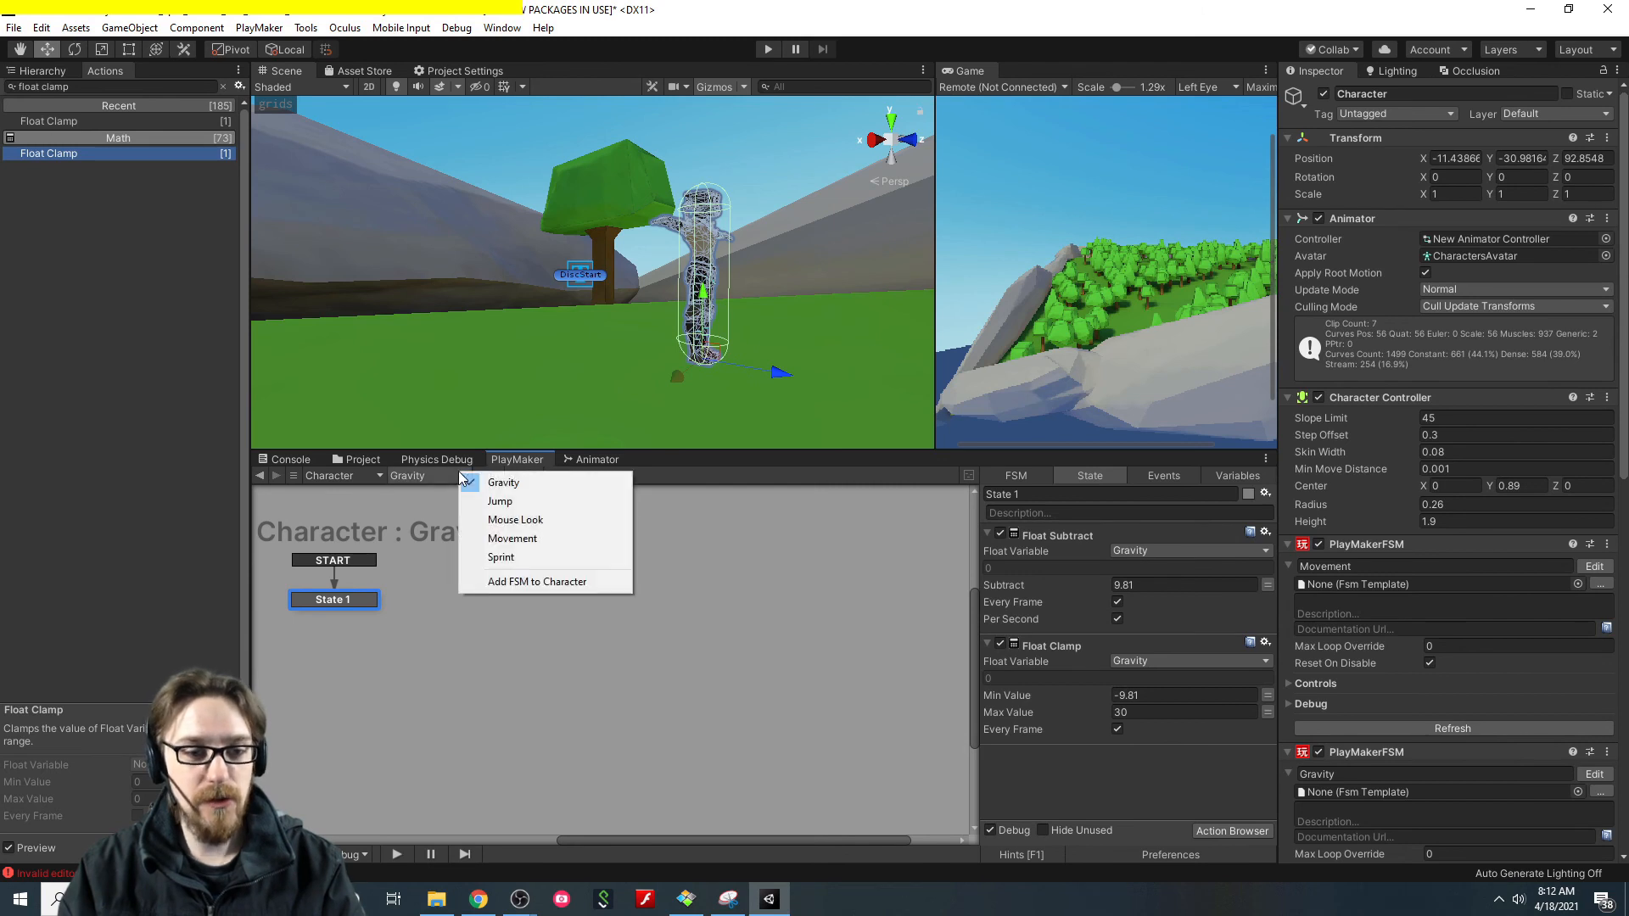
pyautogui.click(510, 539)
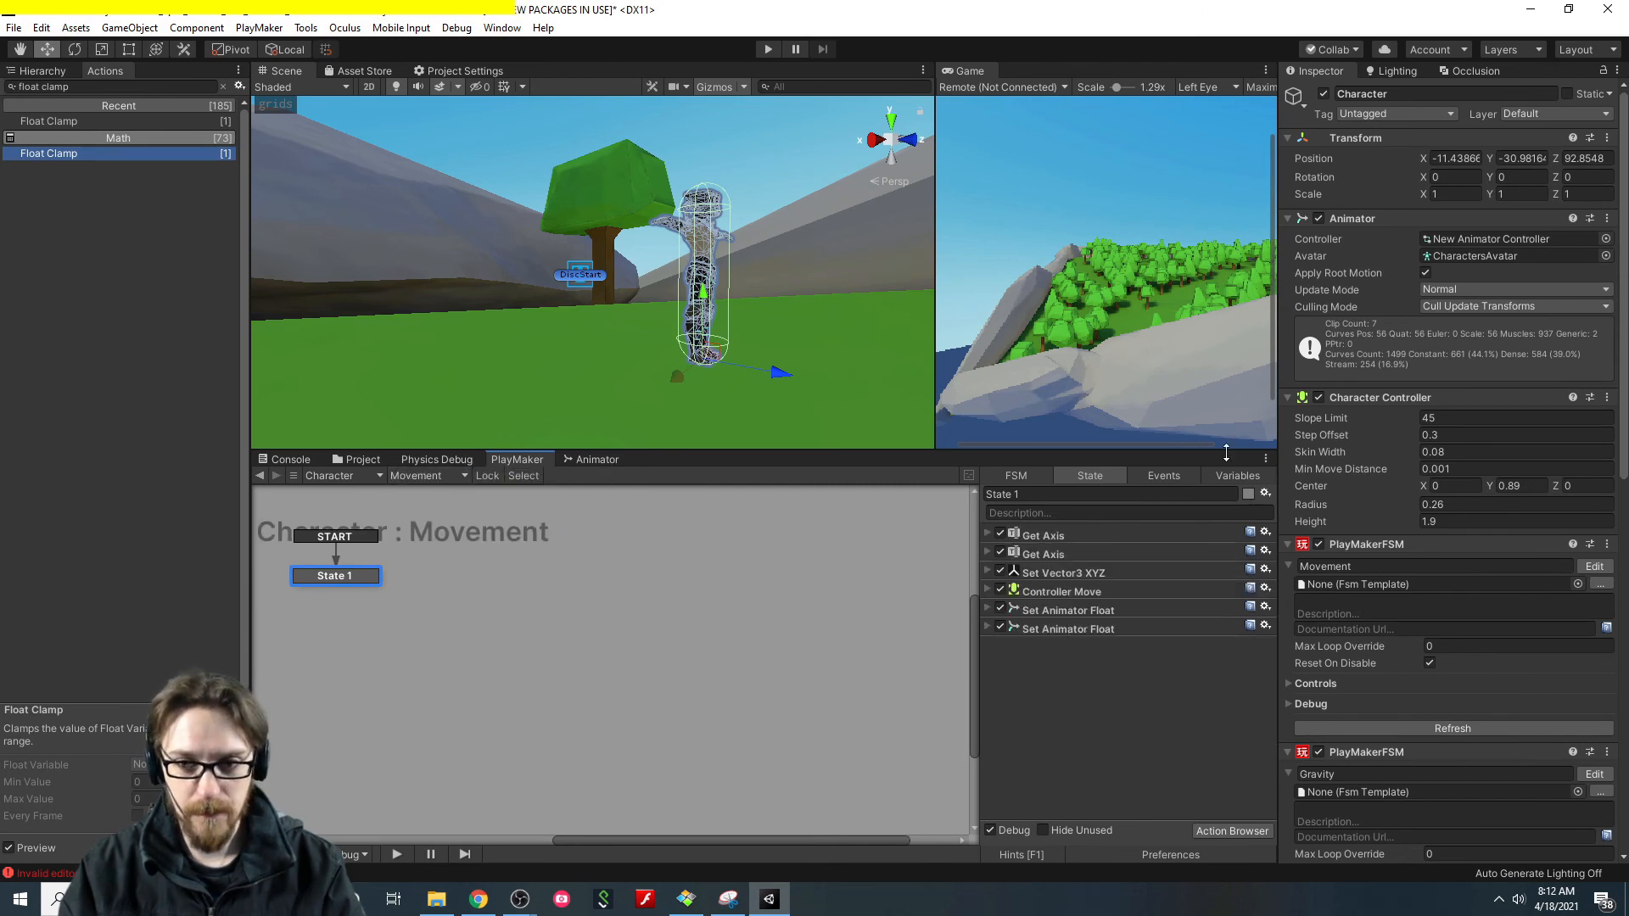
pyautogui.click(987, 573)
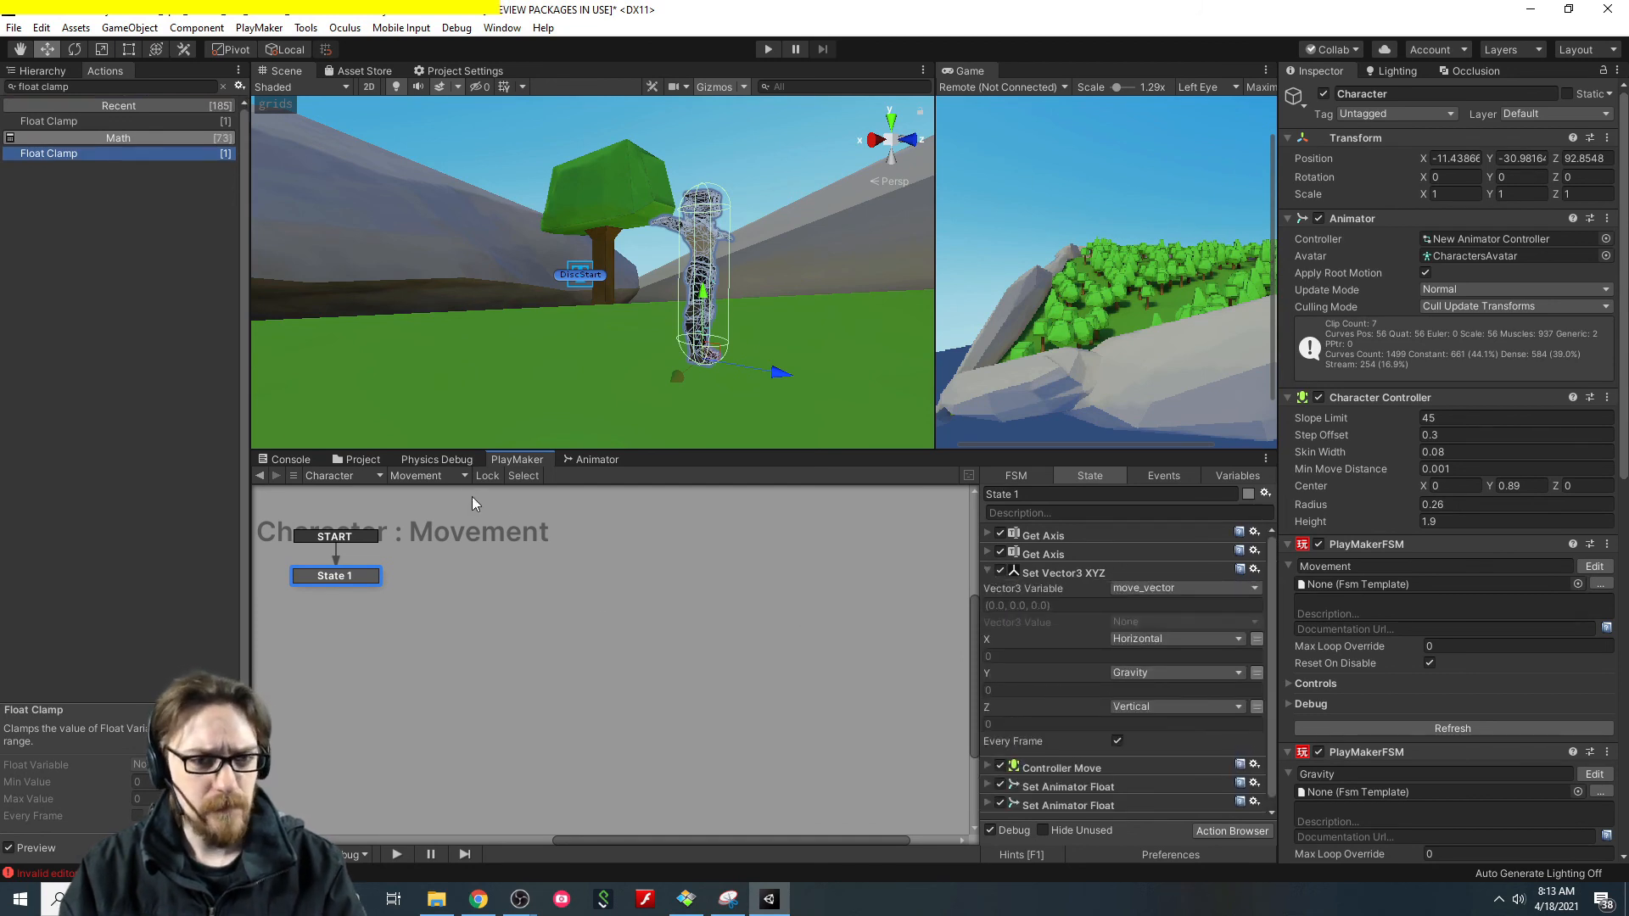
pyautogui.click(414, 479)
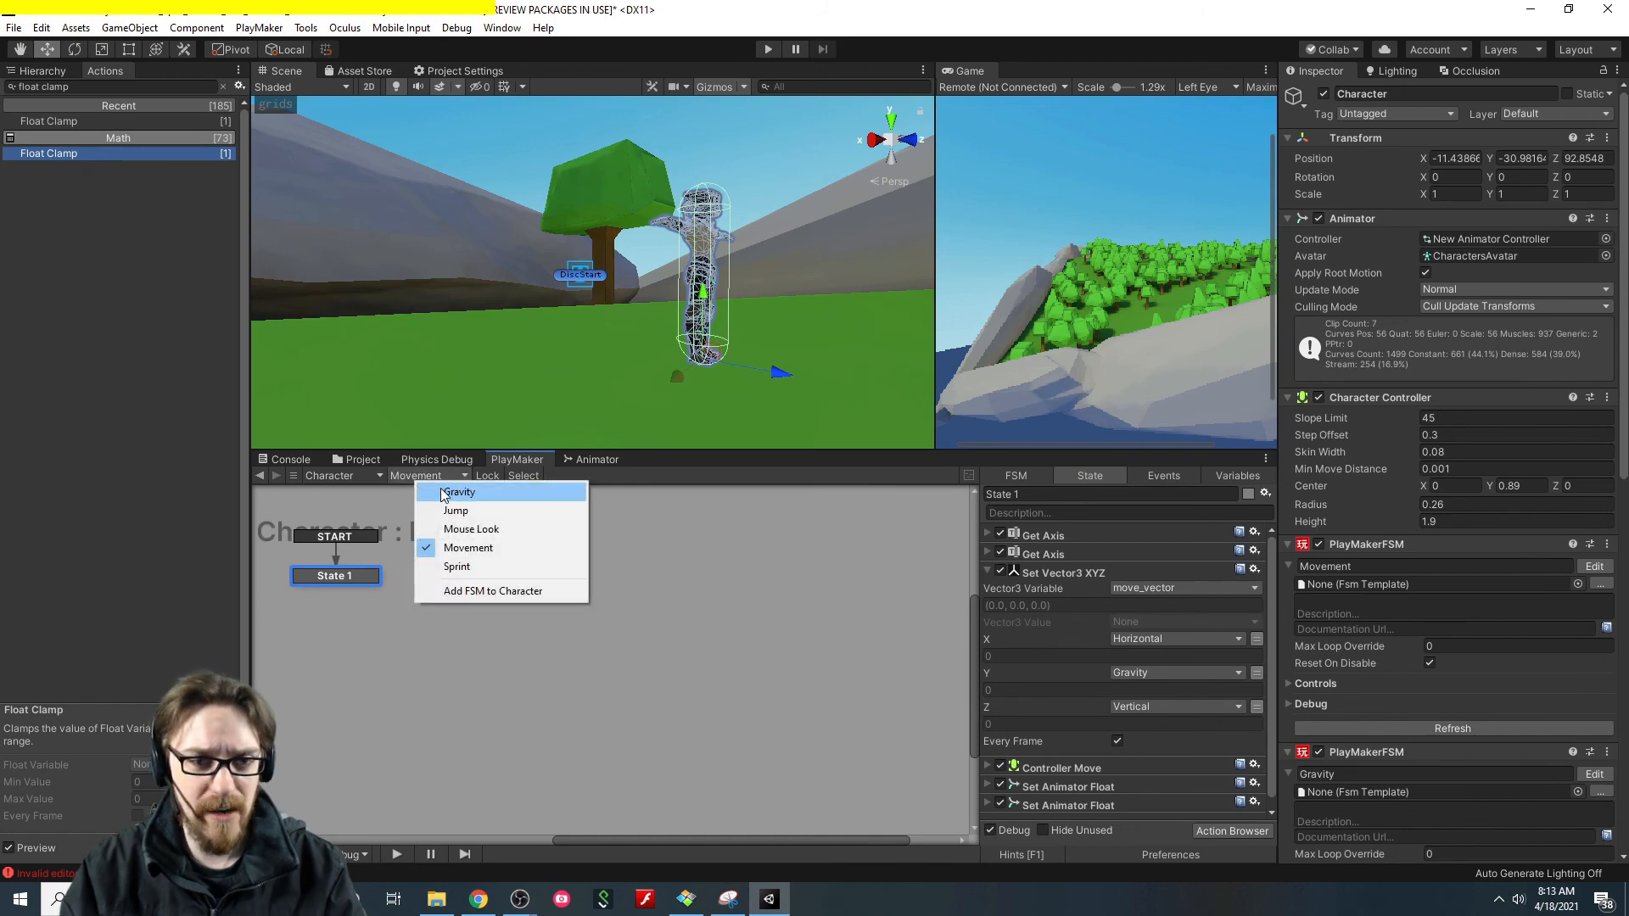
pyautogui.click(437, 492)
pyautogui.click(192, 297)
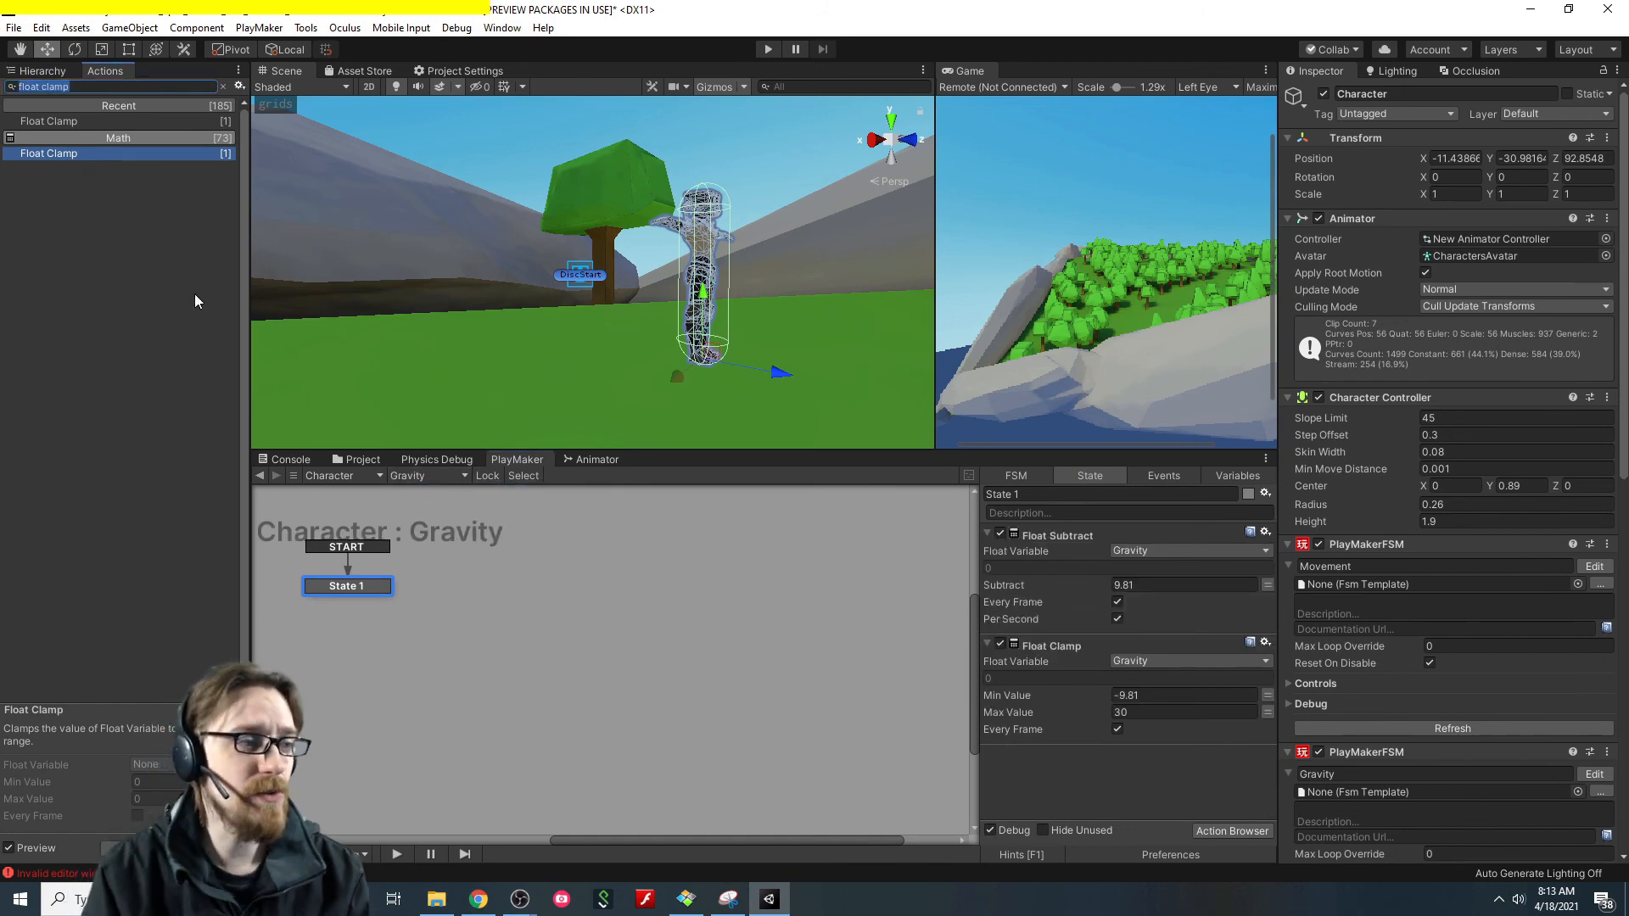
pyautogui.write('set fsm')
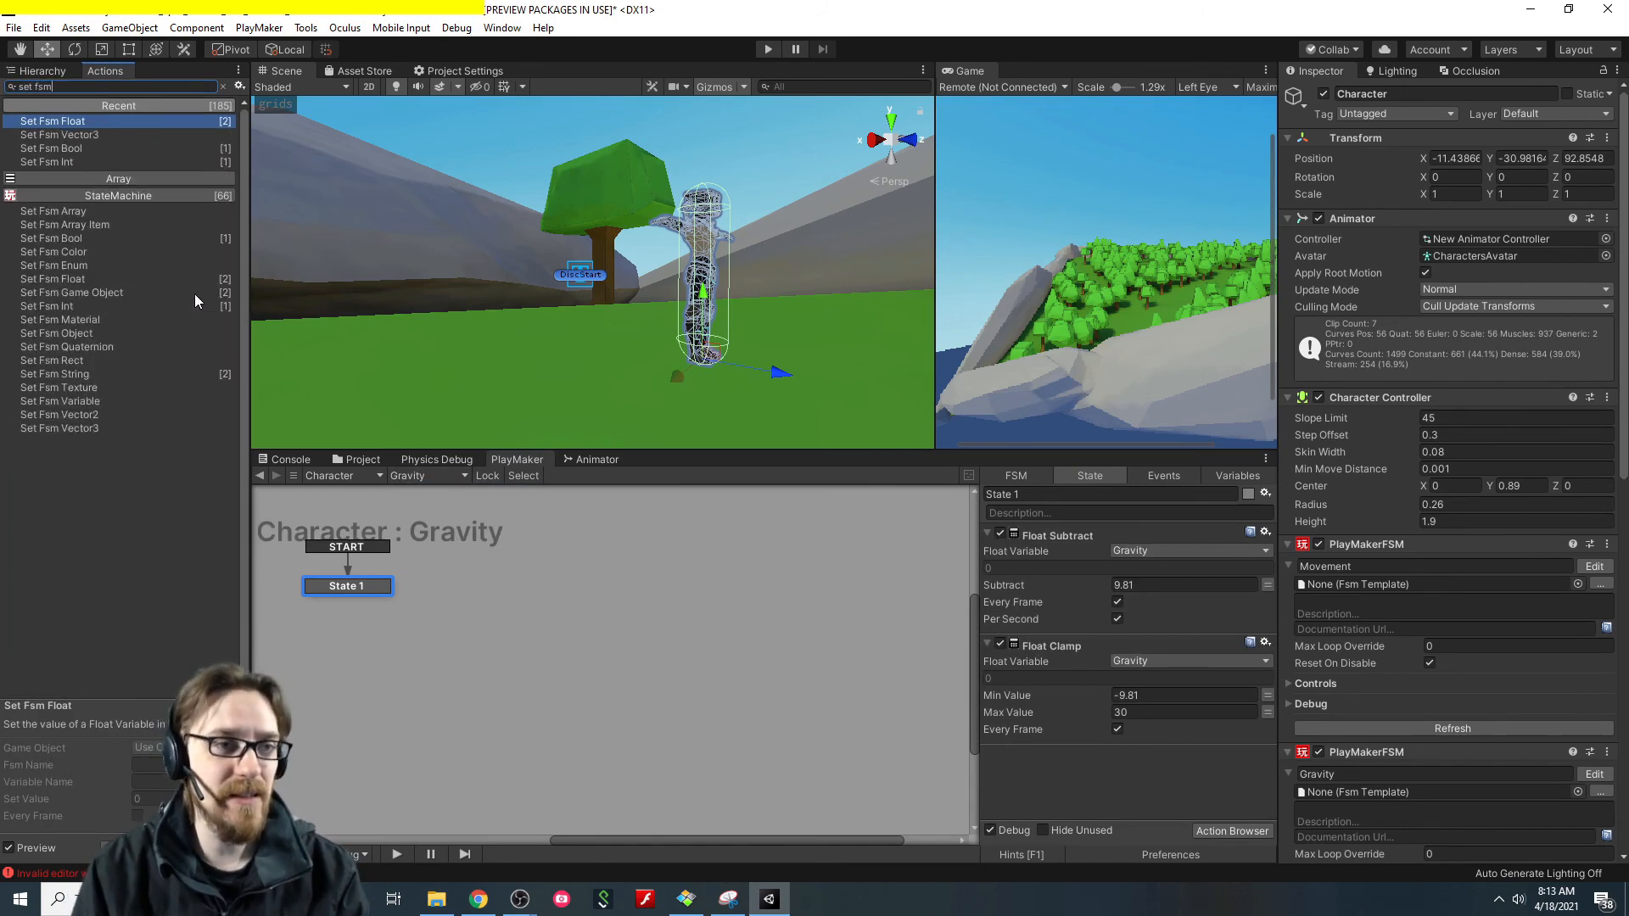
pyautogui.press('Return')
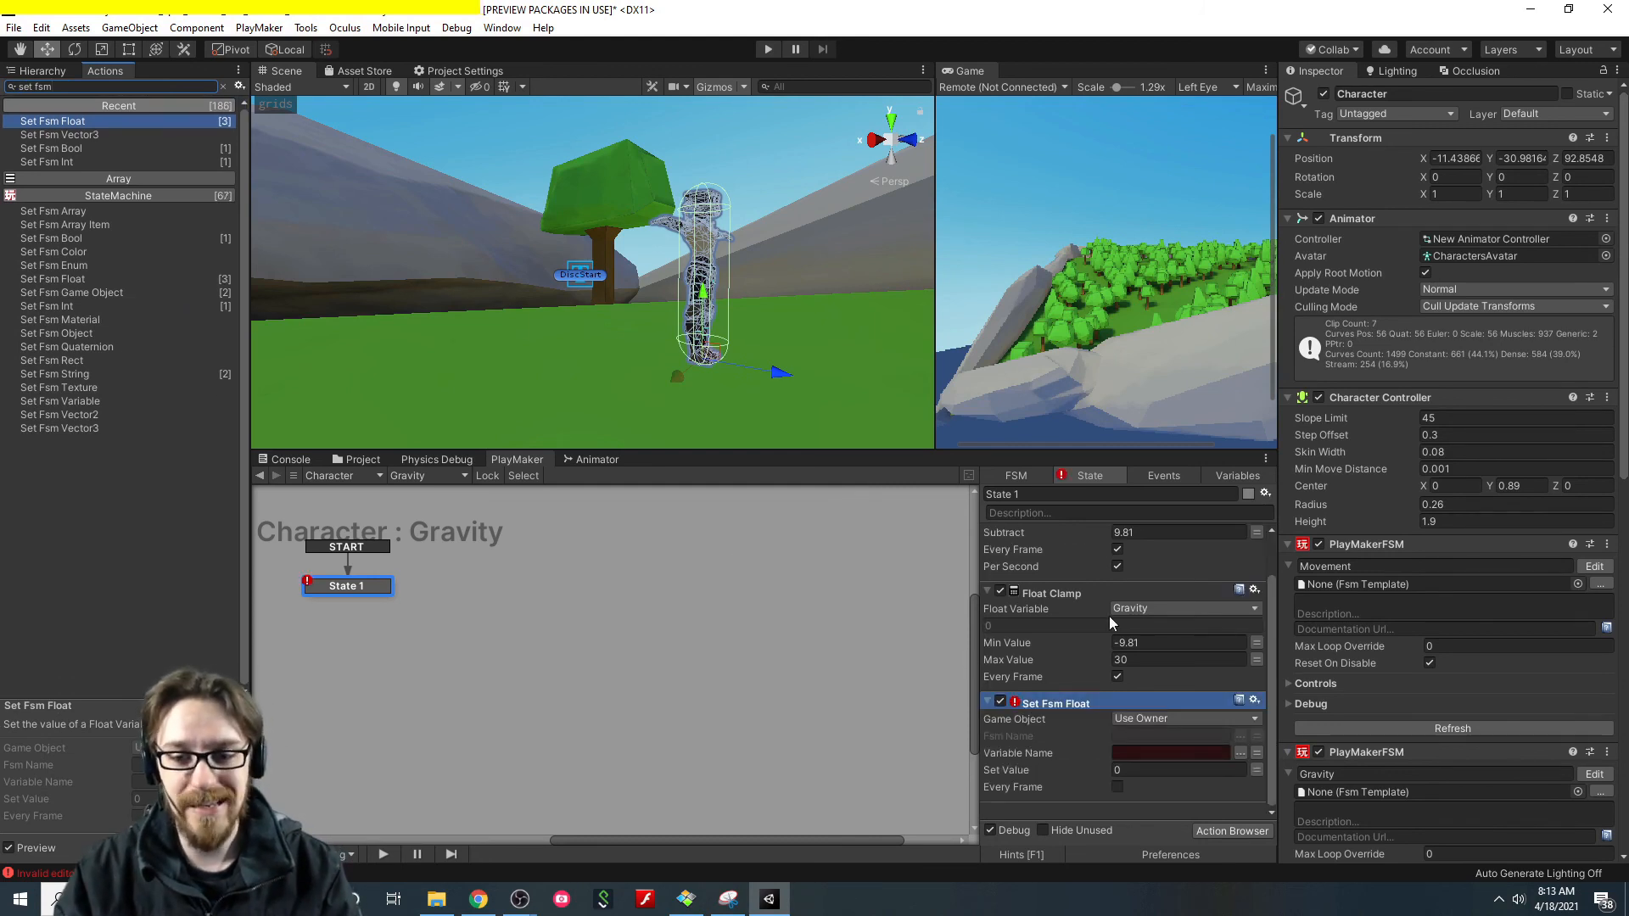
# Configure Set Fsm Float to write the Gravity value to the Movement FSM's Gravity variable every frame.
pyautogui.click(1241, 750)
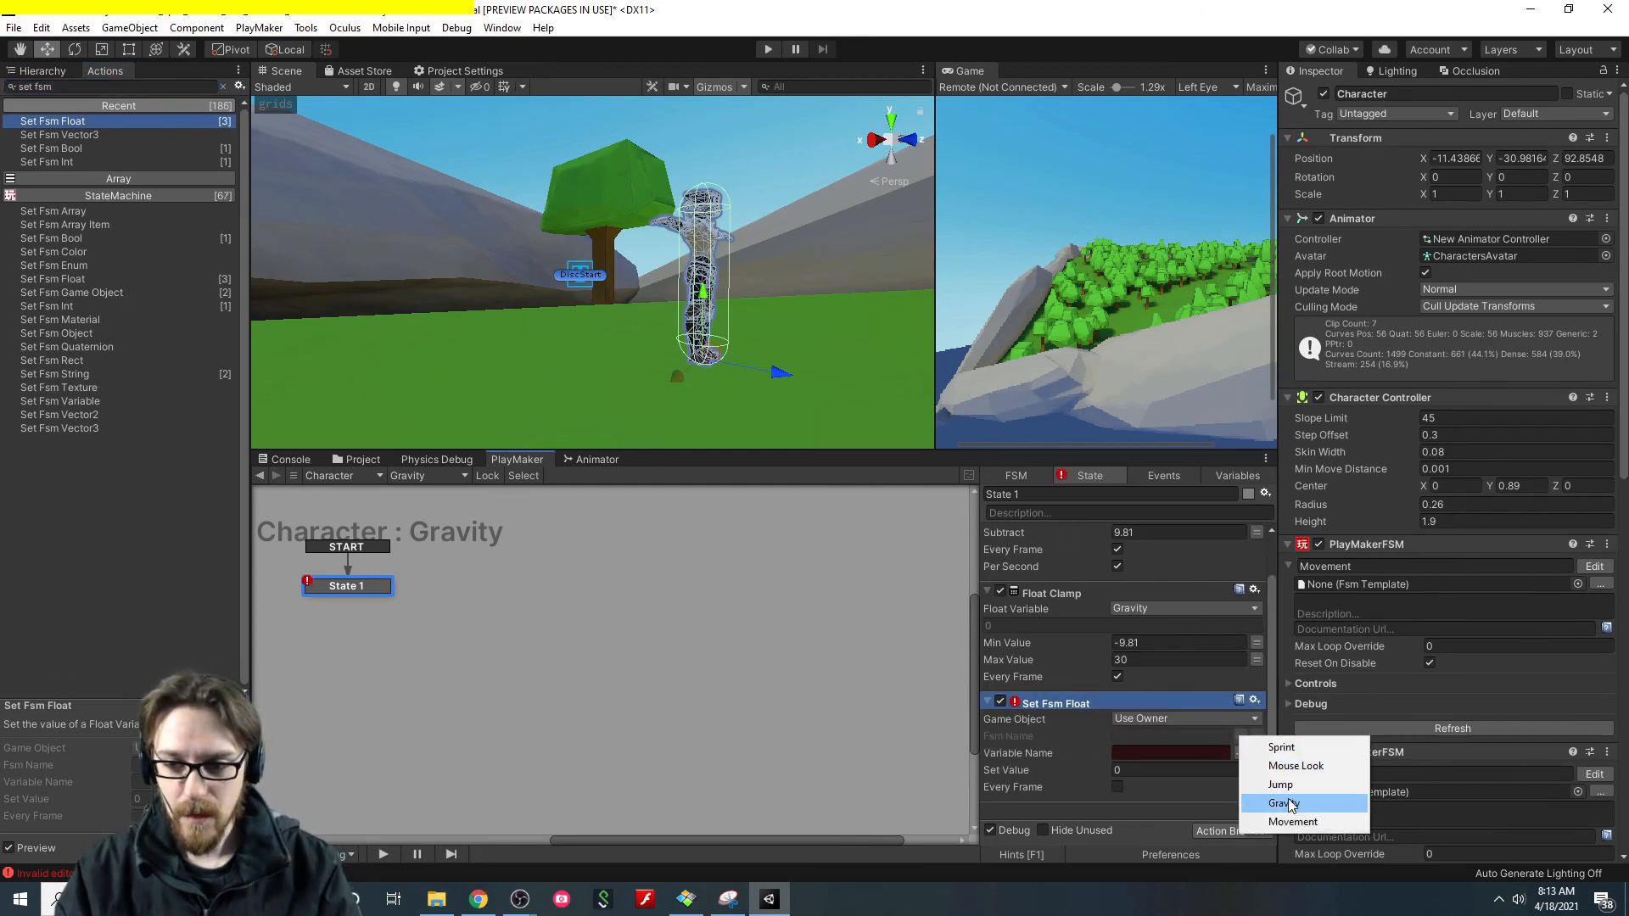
pyautogui.click(1316, 822)
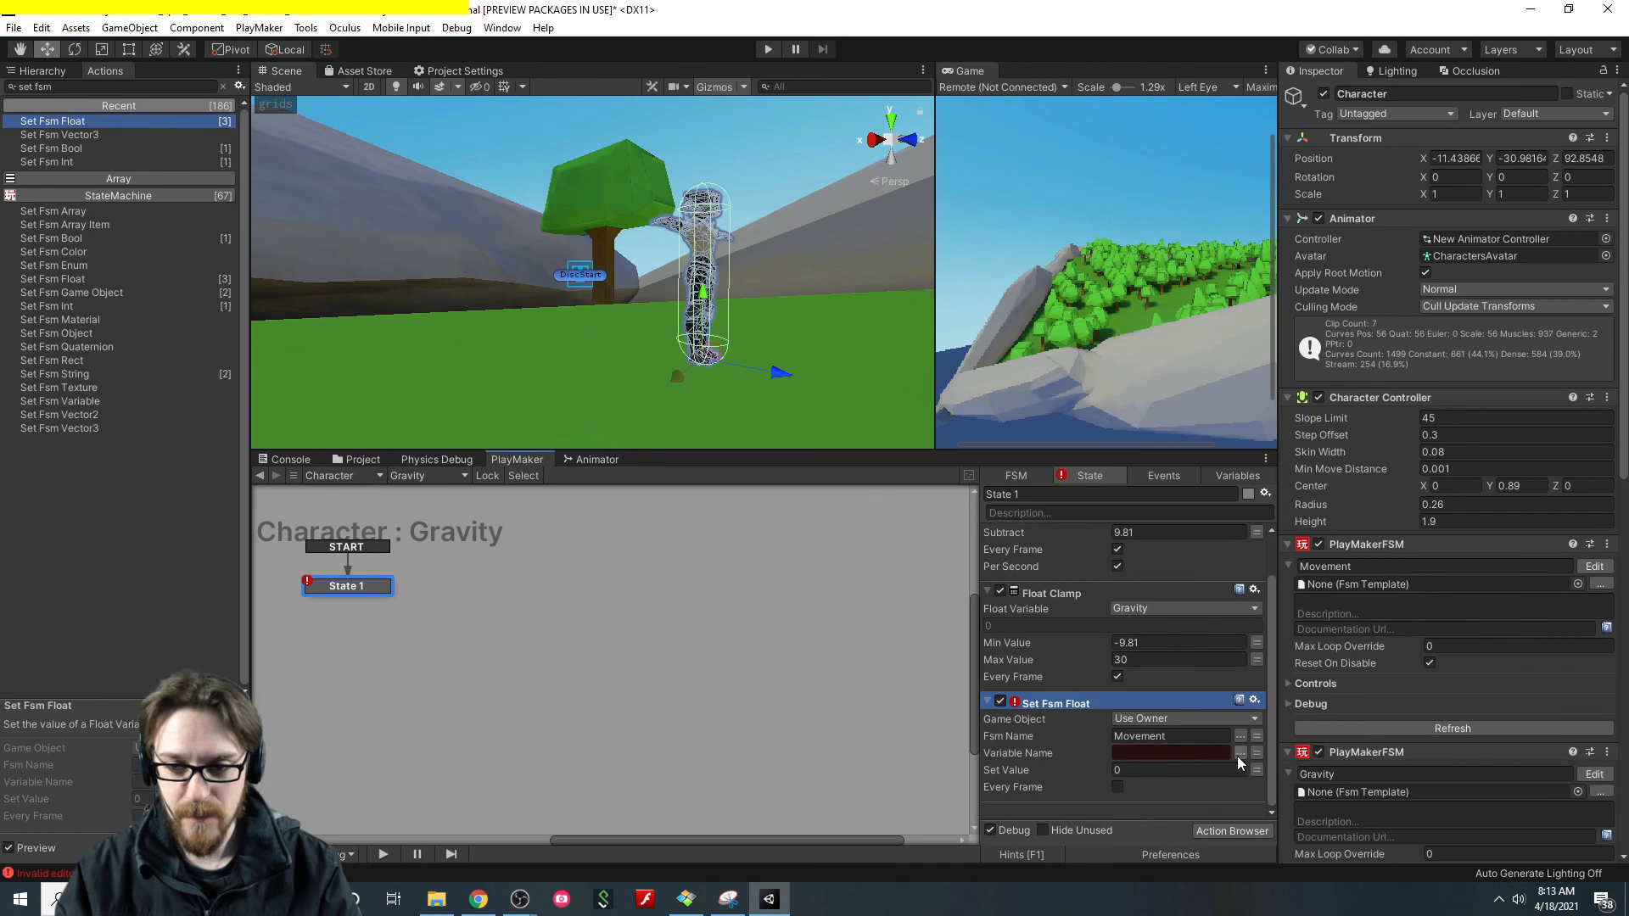
pyautogui.click(1240, 754)
pyautogui.click(1284, 824)
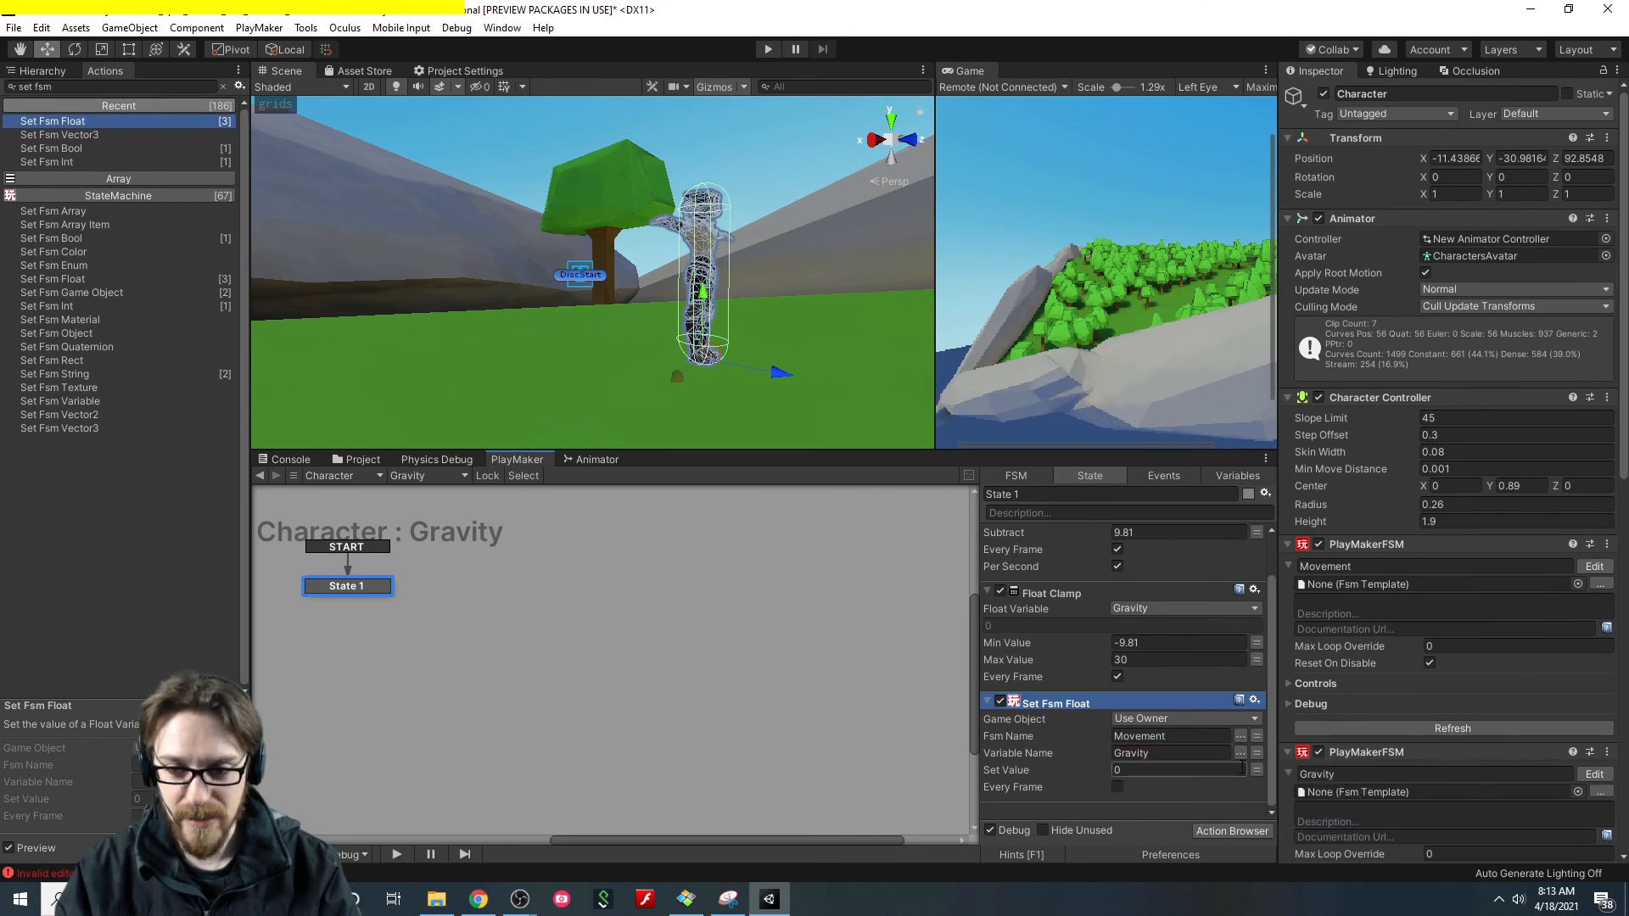
pyautogui.click(1258, 771)
pyautogui.click(1231, 772)
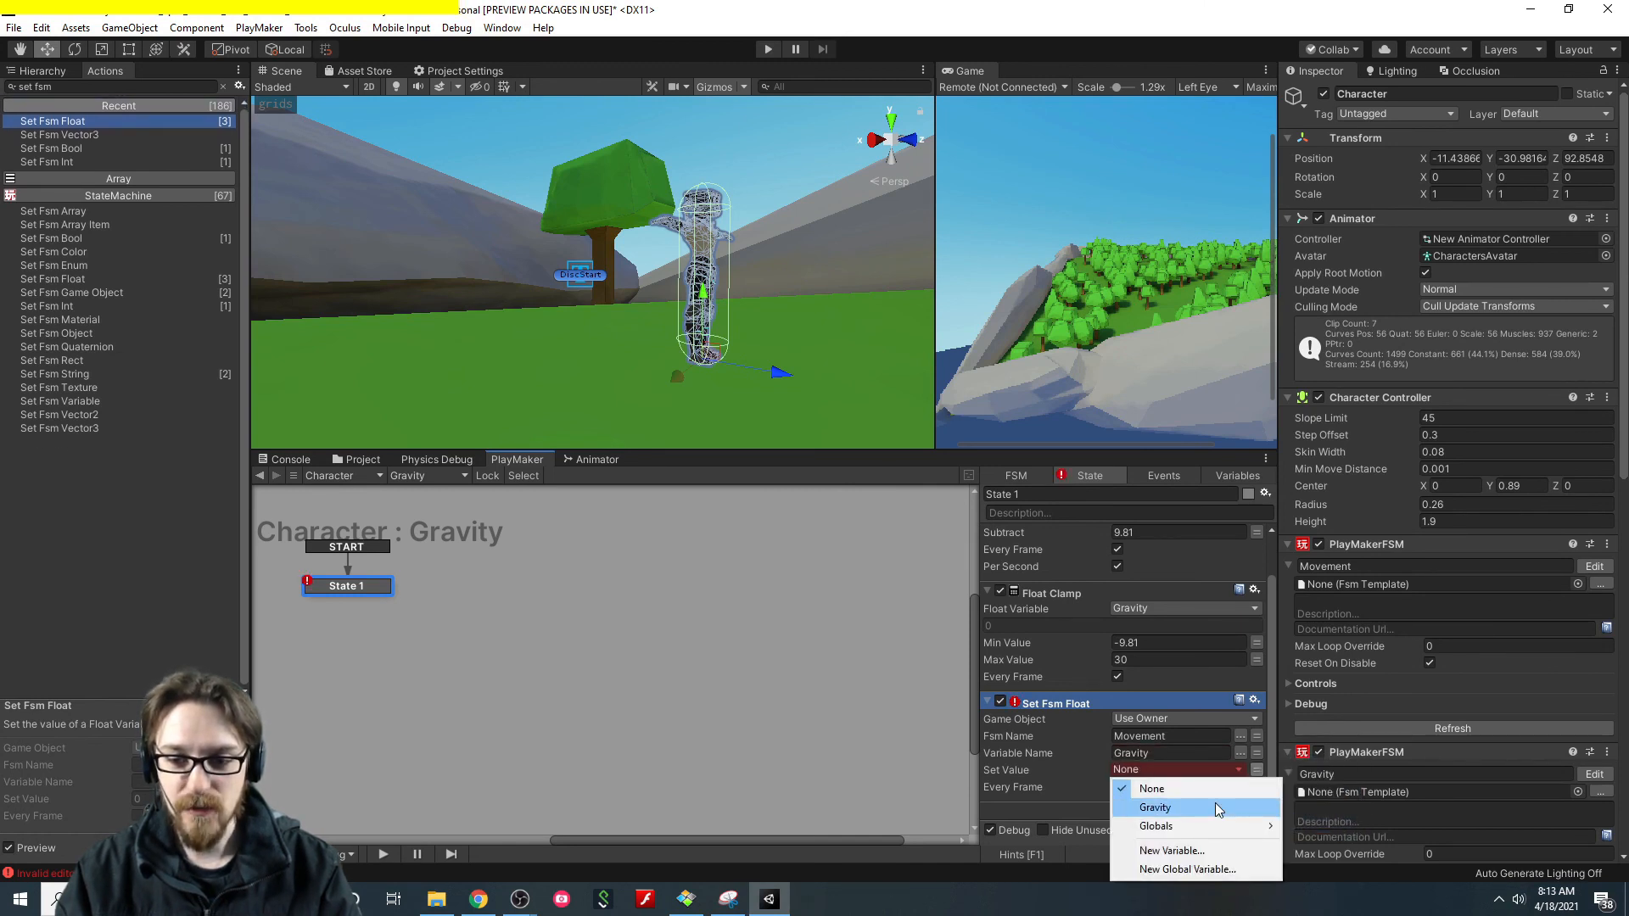
pyautogui.click(1215, 804)
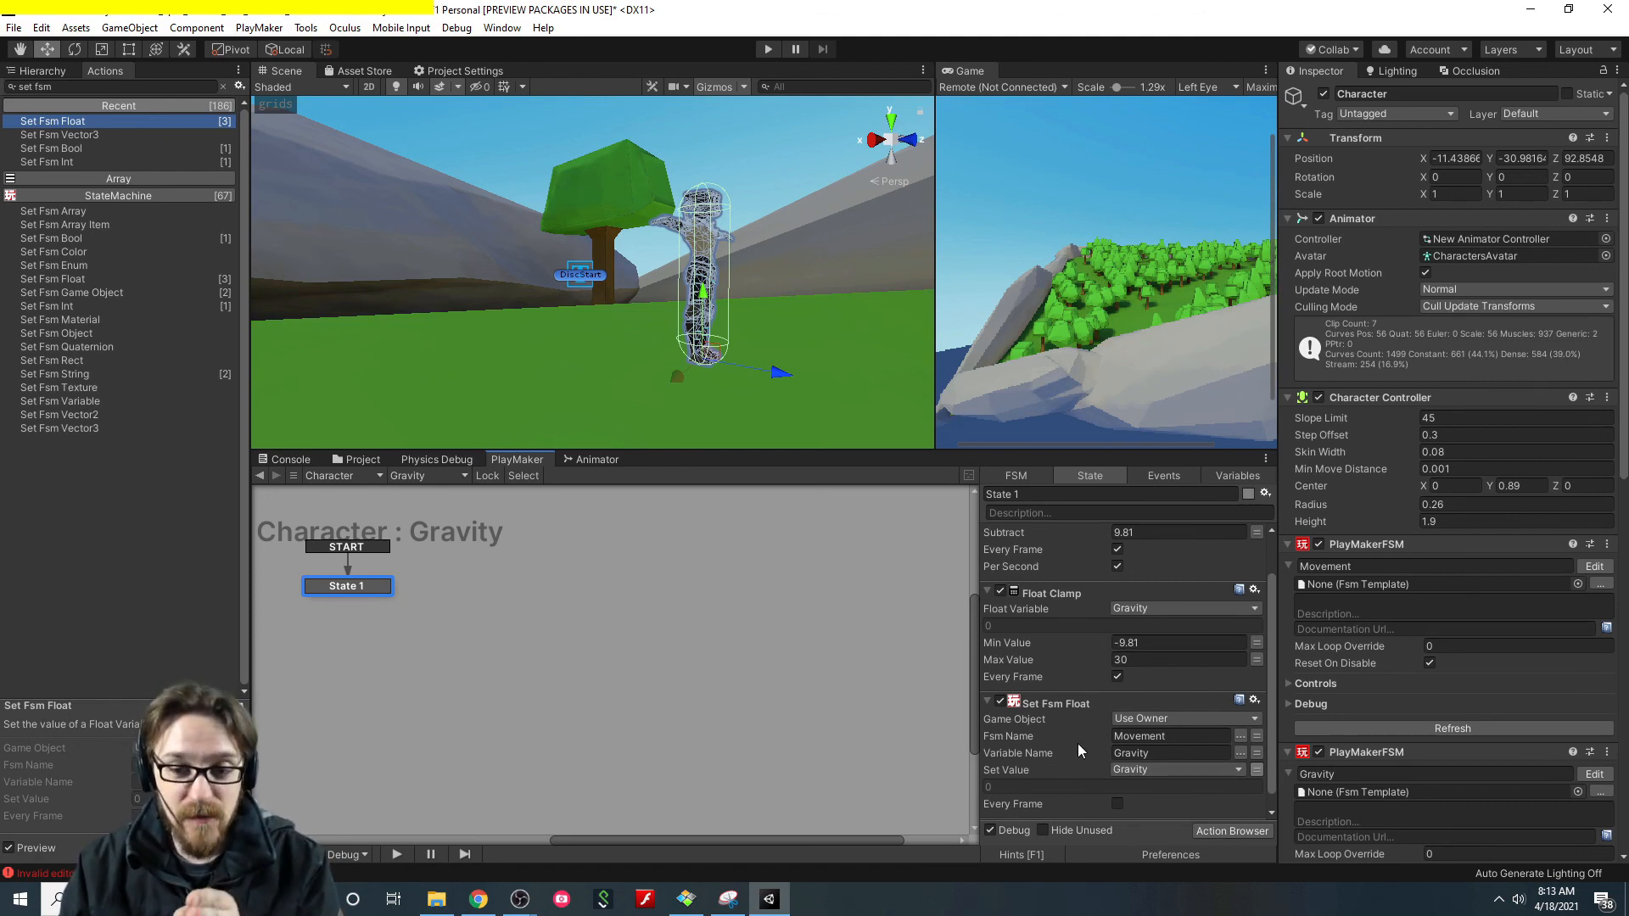
pyautogui.click(1149, 754)
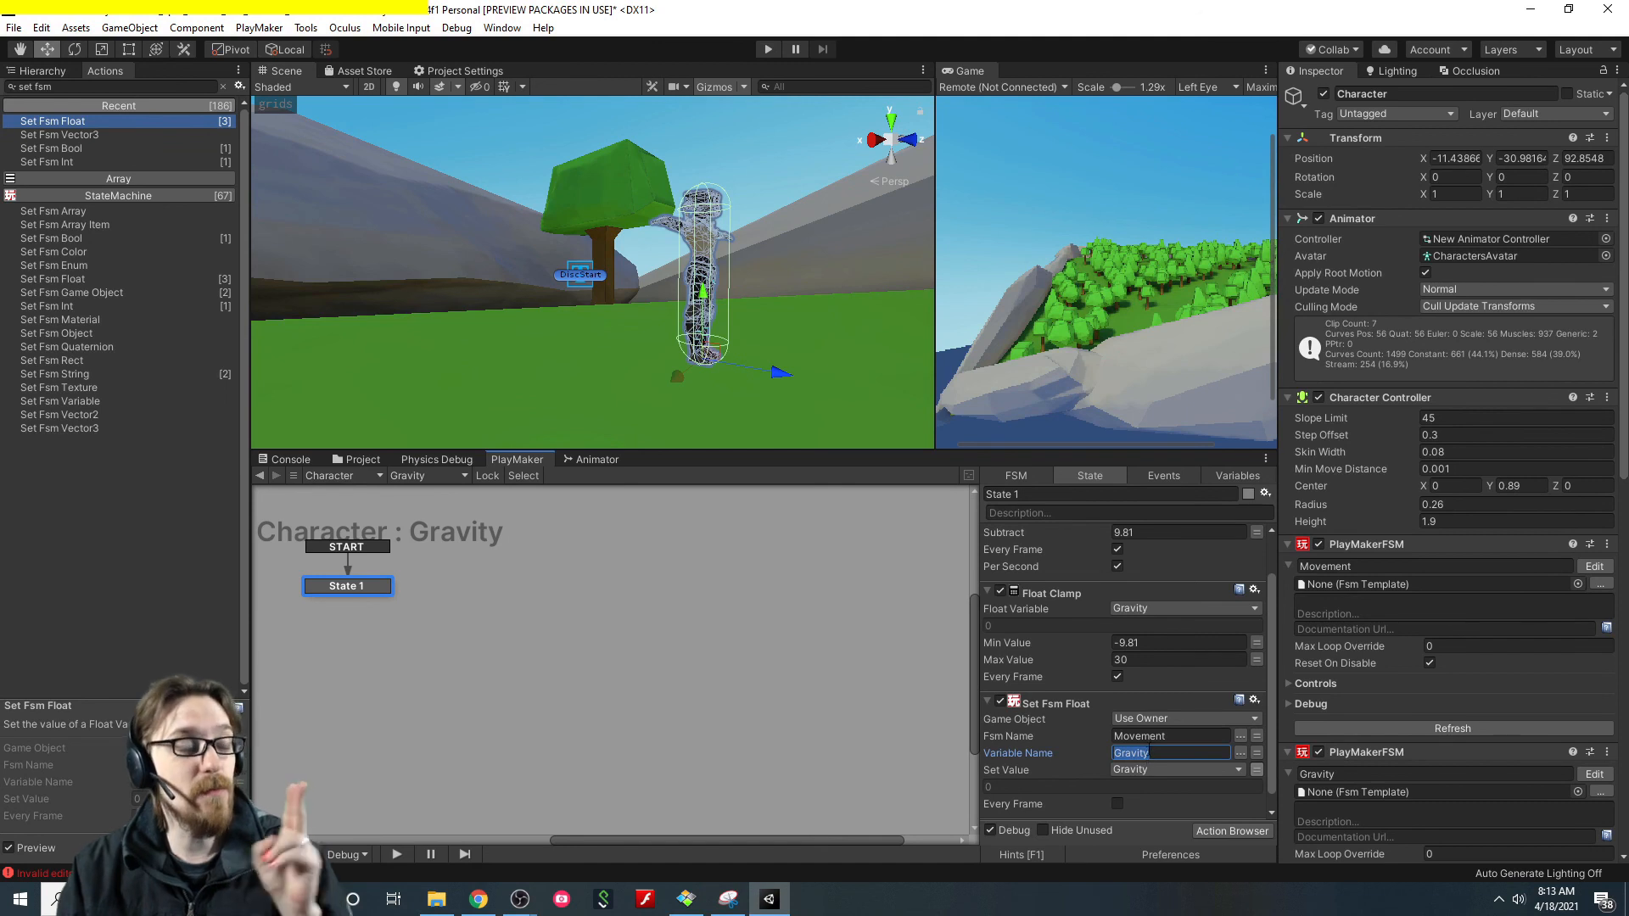
pyautogui.click(1118, 803)
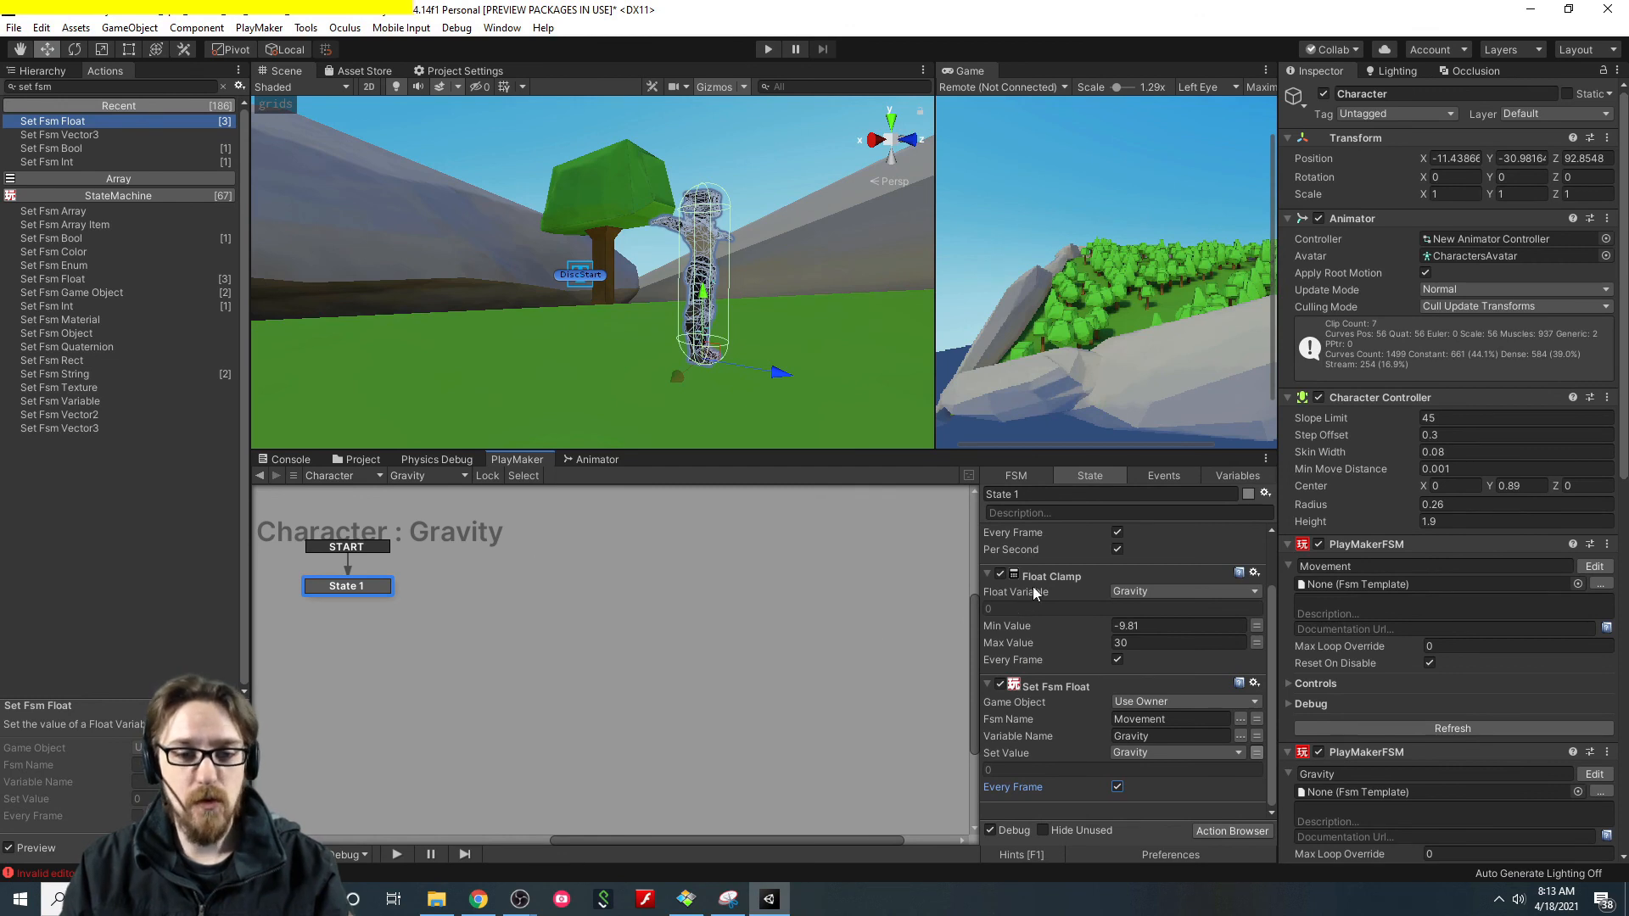
# Add a Set Fsm Float action to the Jump FSM's Jumping state and place it directly after Set Animator Trigger.
pyautogui.scroll(2, 1068, 766)
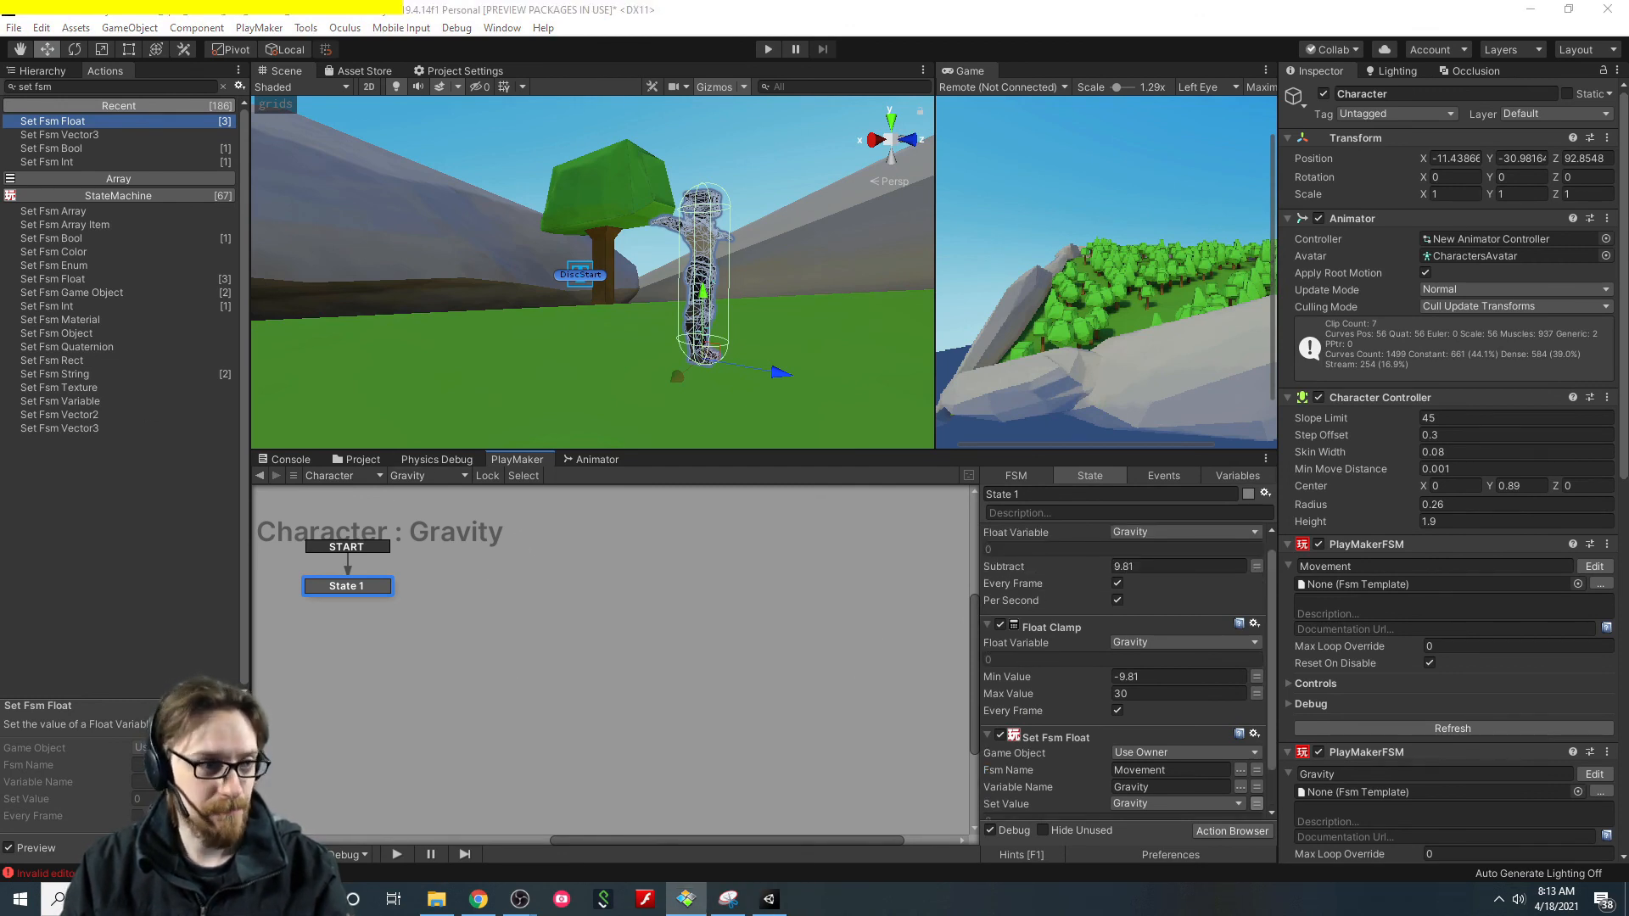
pyautogui.click(423, 476)
pyautogui.click(436, 508)
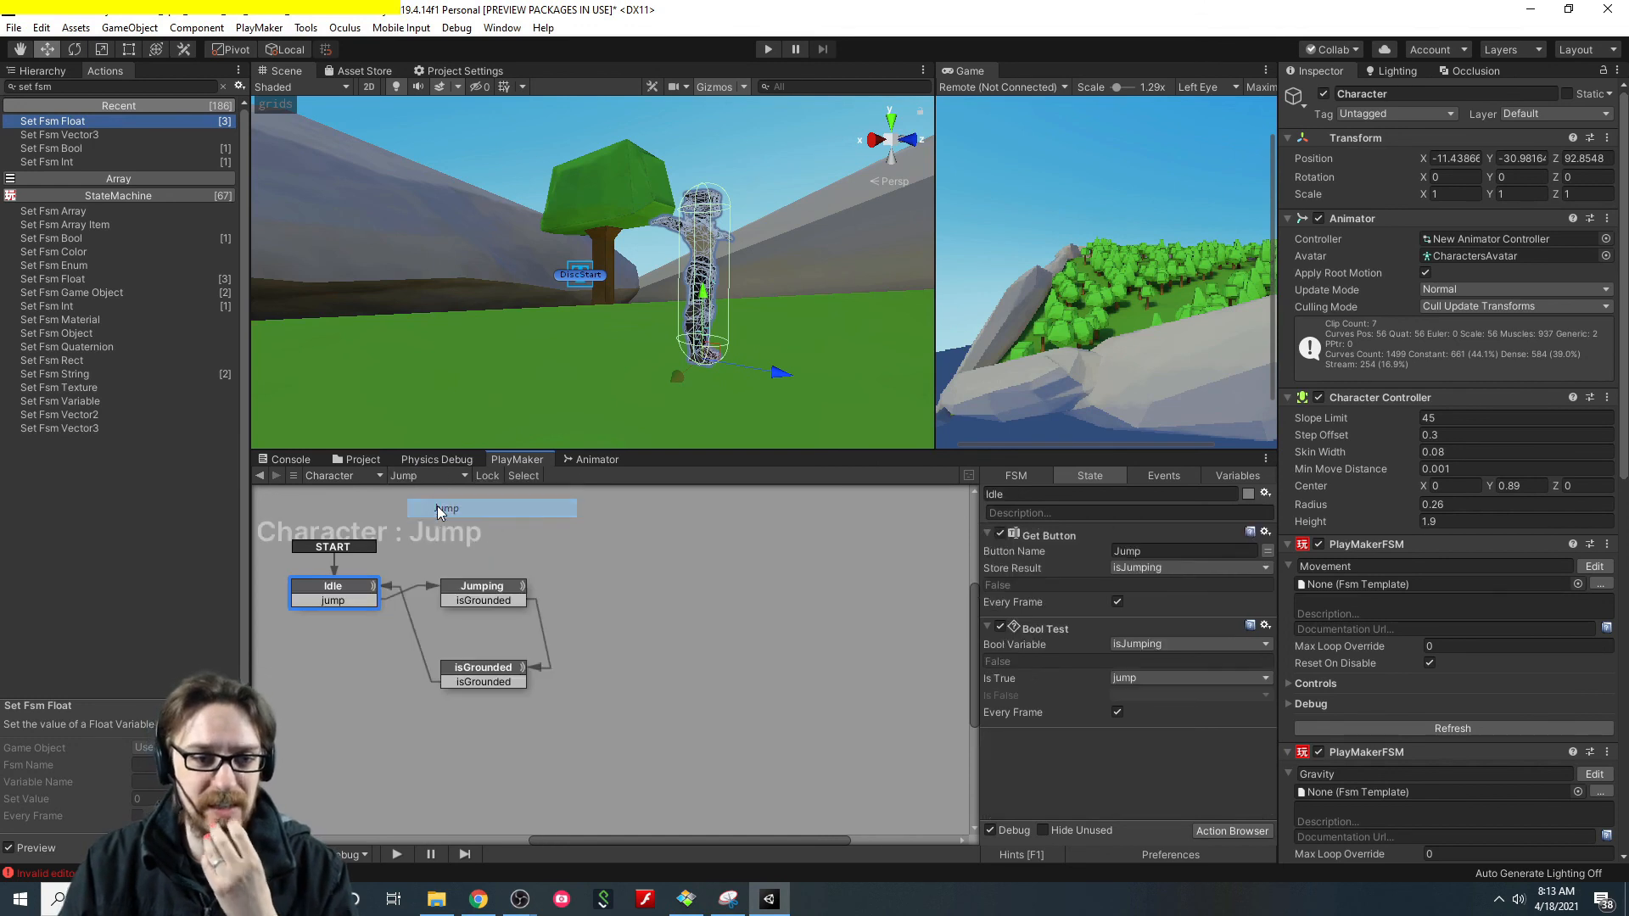
pyautogui.click(483, 592)
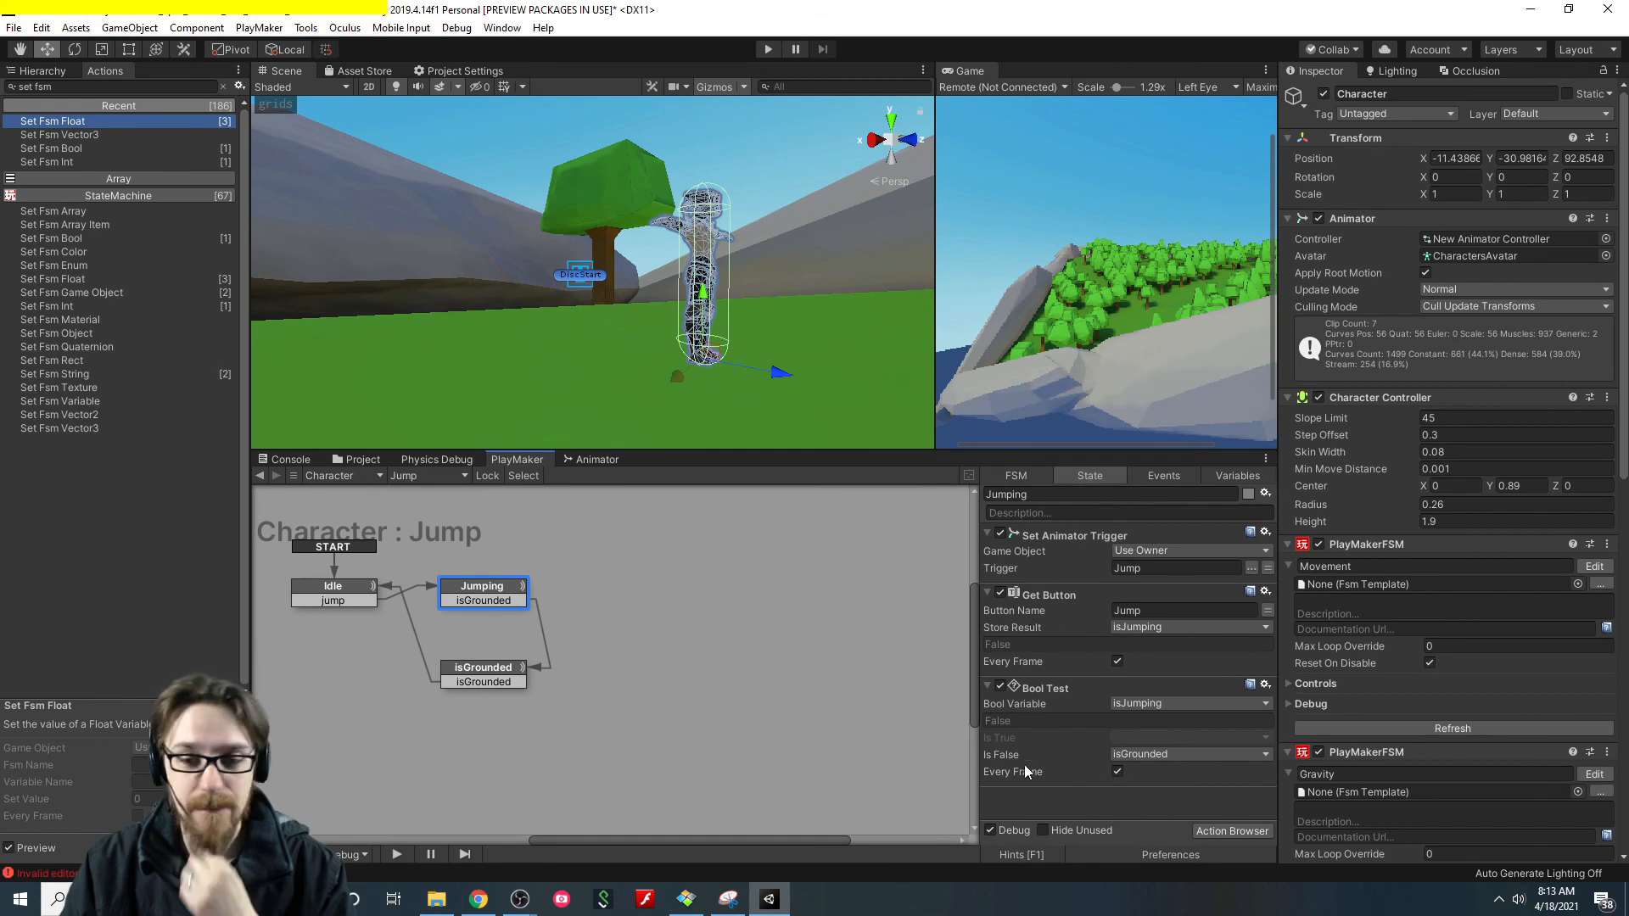
pyautogui.press('`')
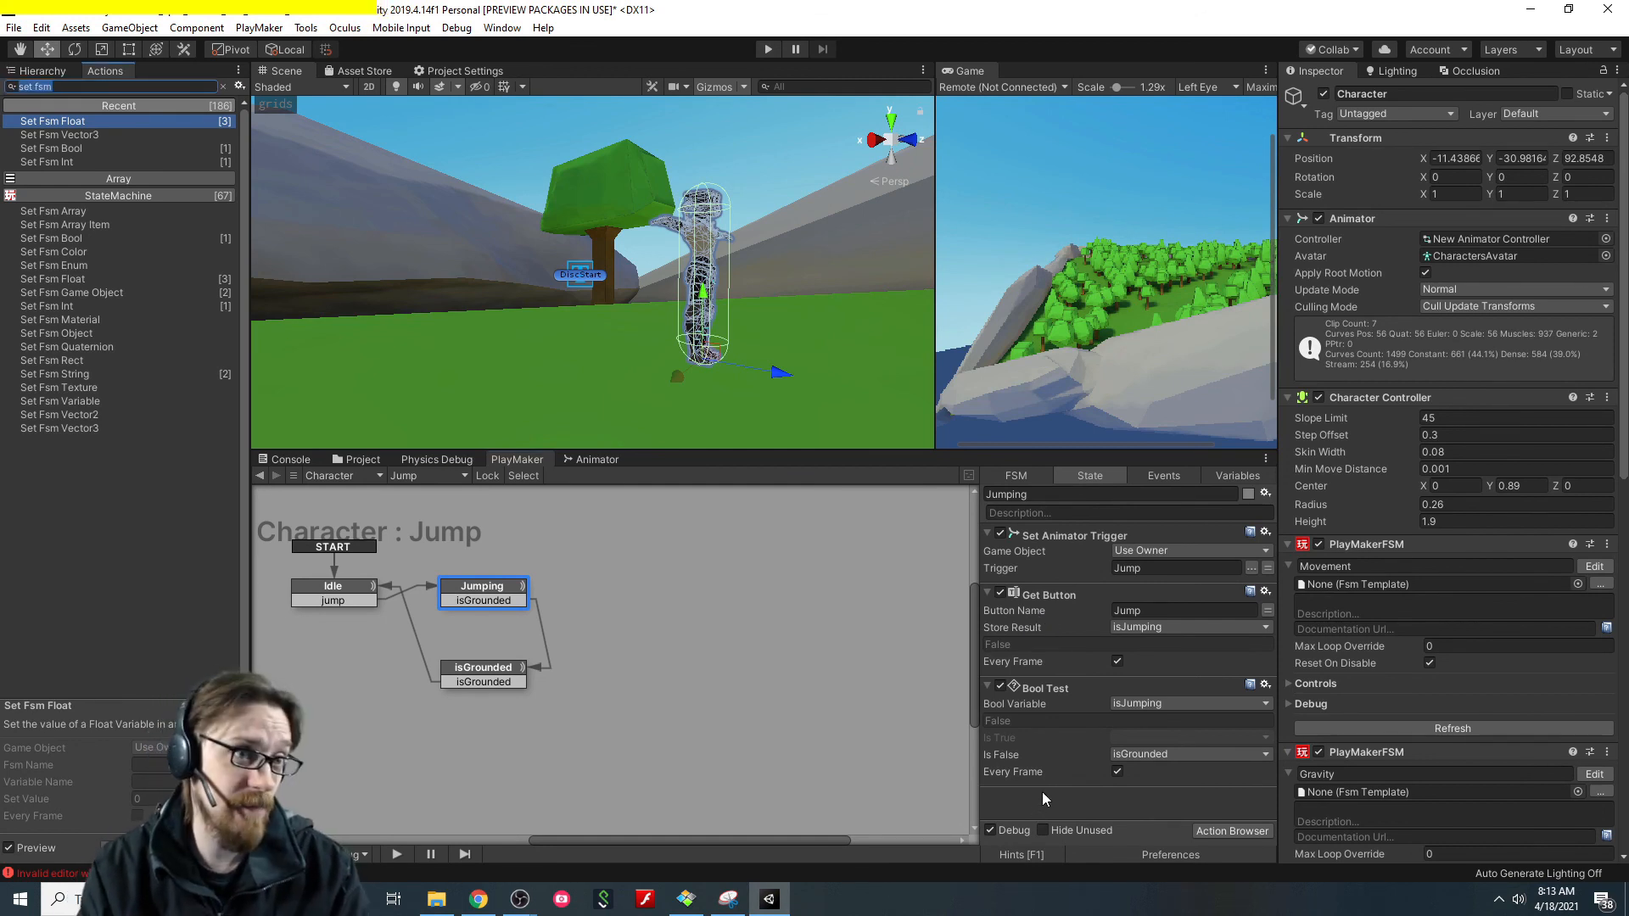
pyautogui.press('Return')
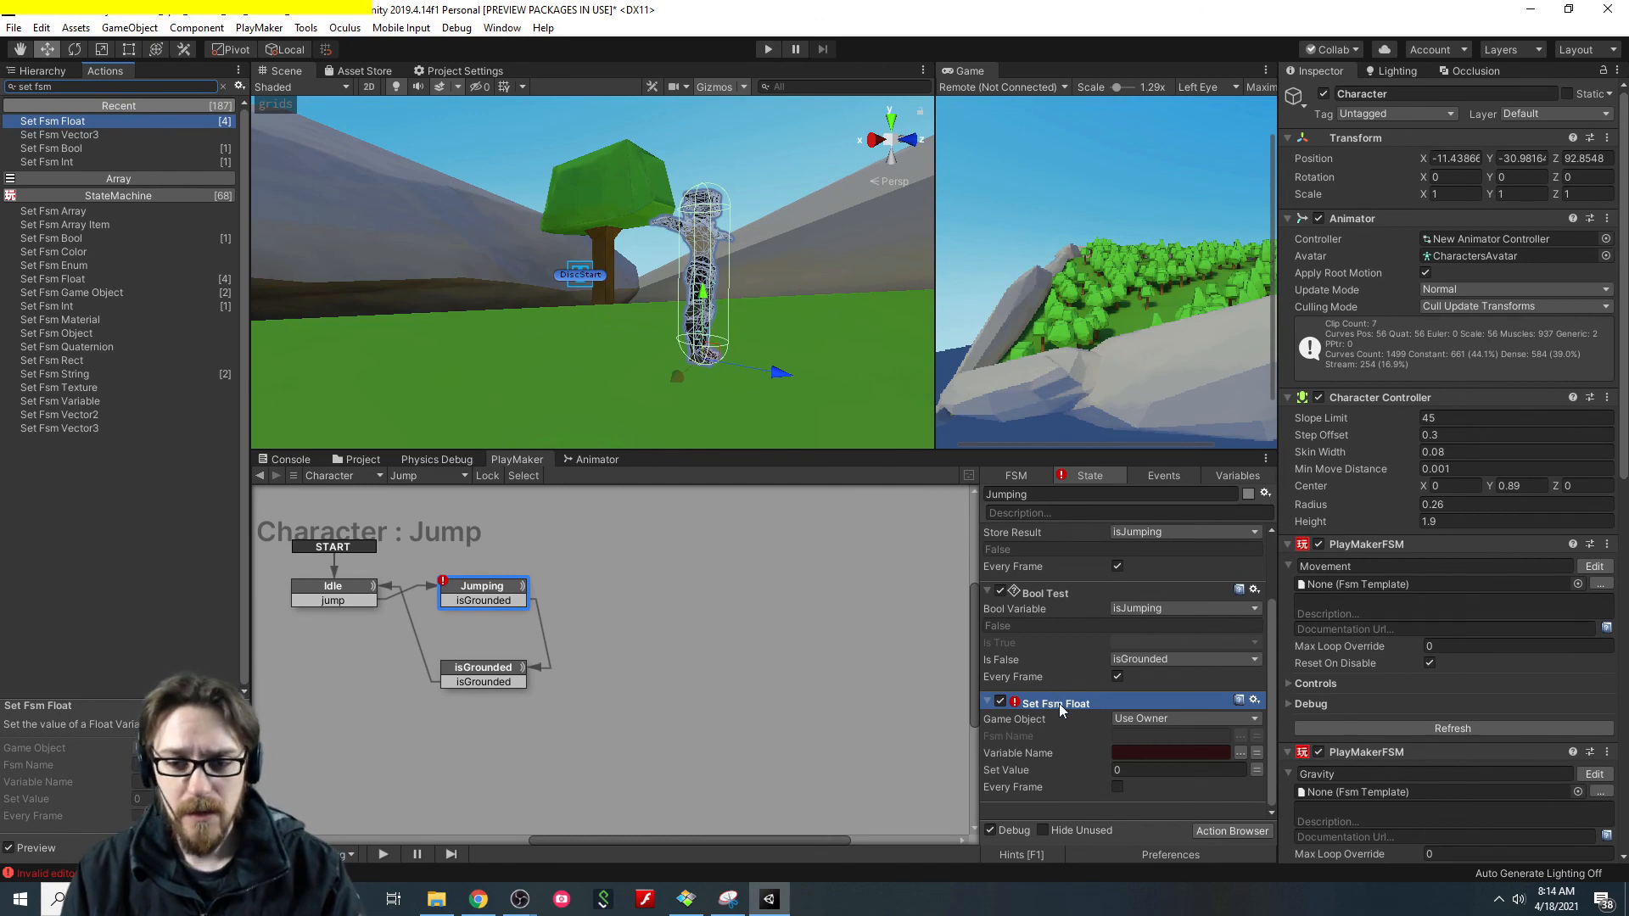
pyautogui.moveTo(1059, 705); pyautogui.dragTo(1090, 562)
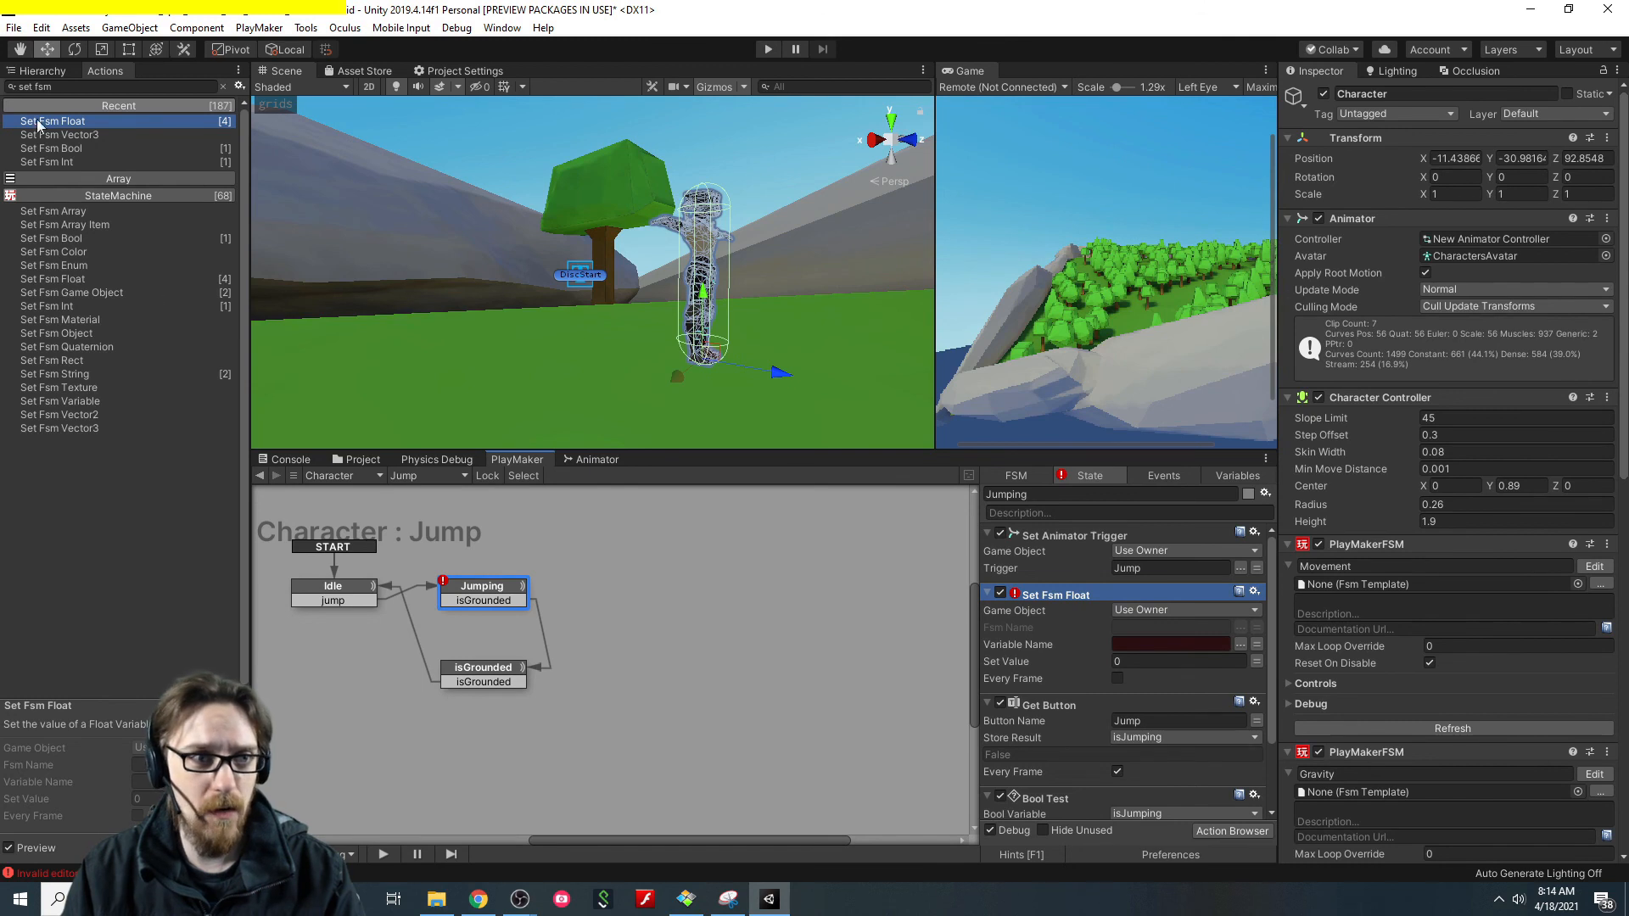
# Target the Gravity variable of the Gravity FSM in the Jumping state's Set Fsm Float action.
pyautogui.click(55, 71)
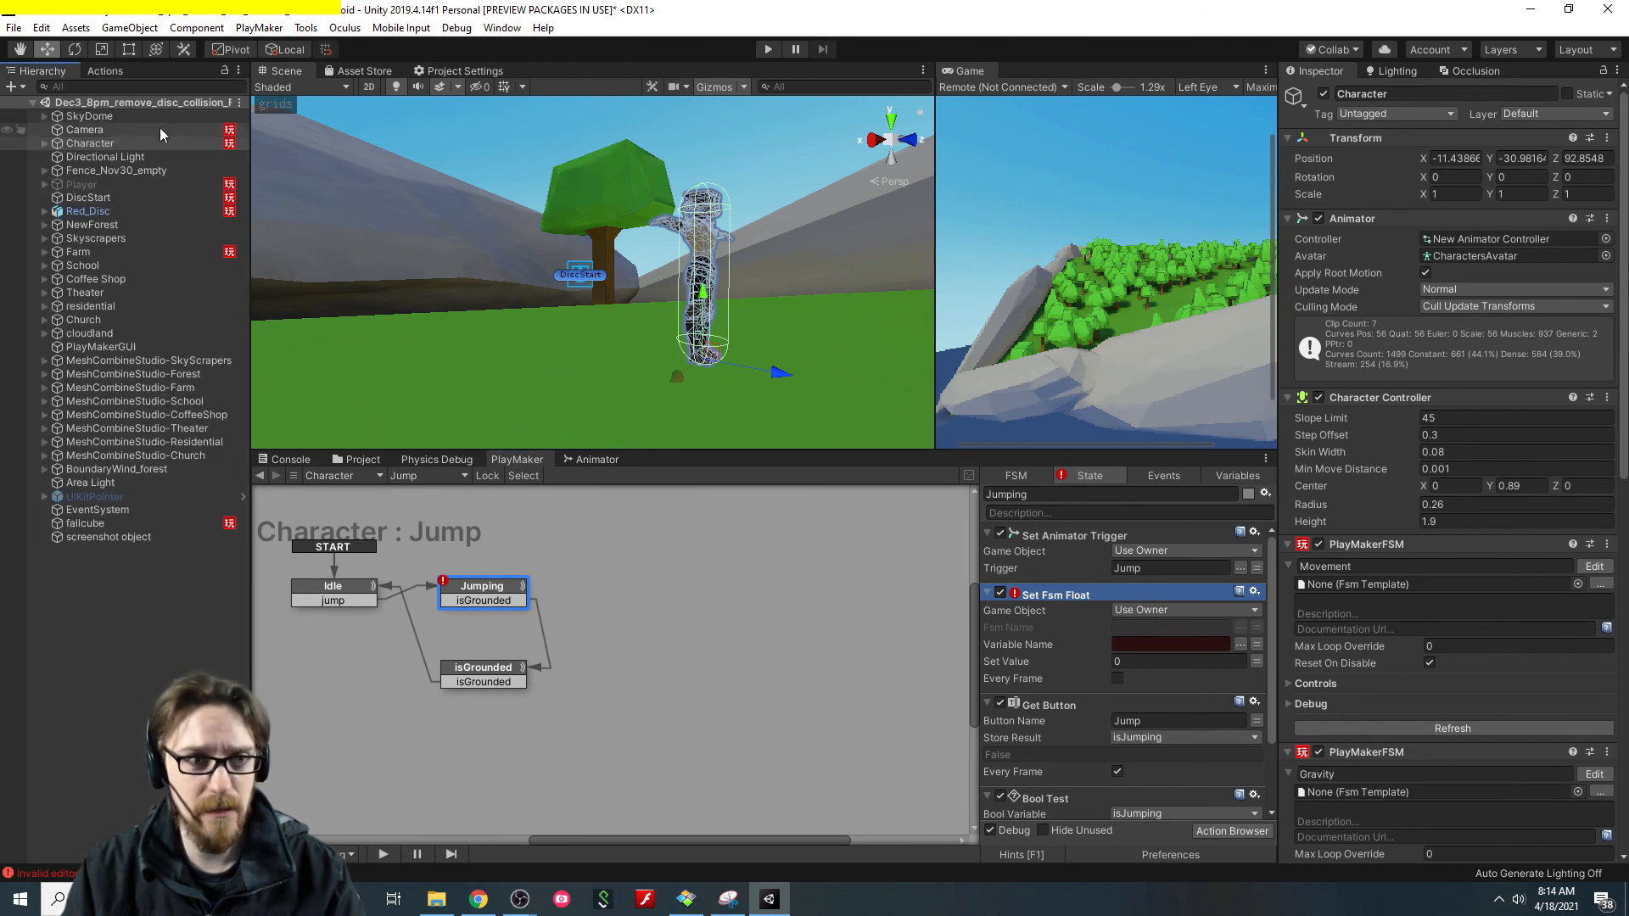
pyautogui.click(1239, 630)
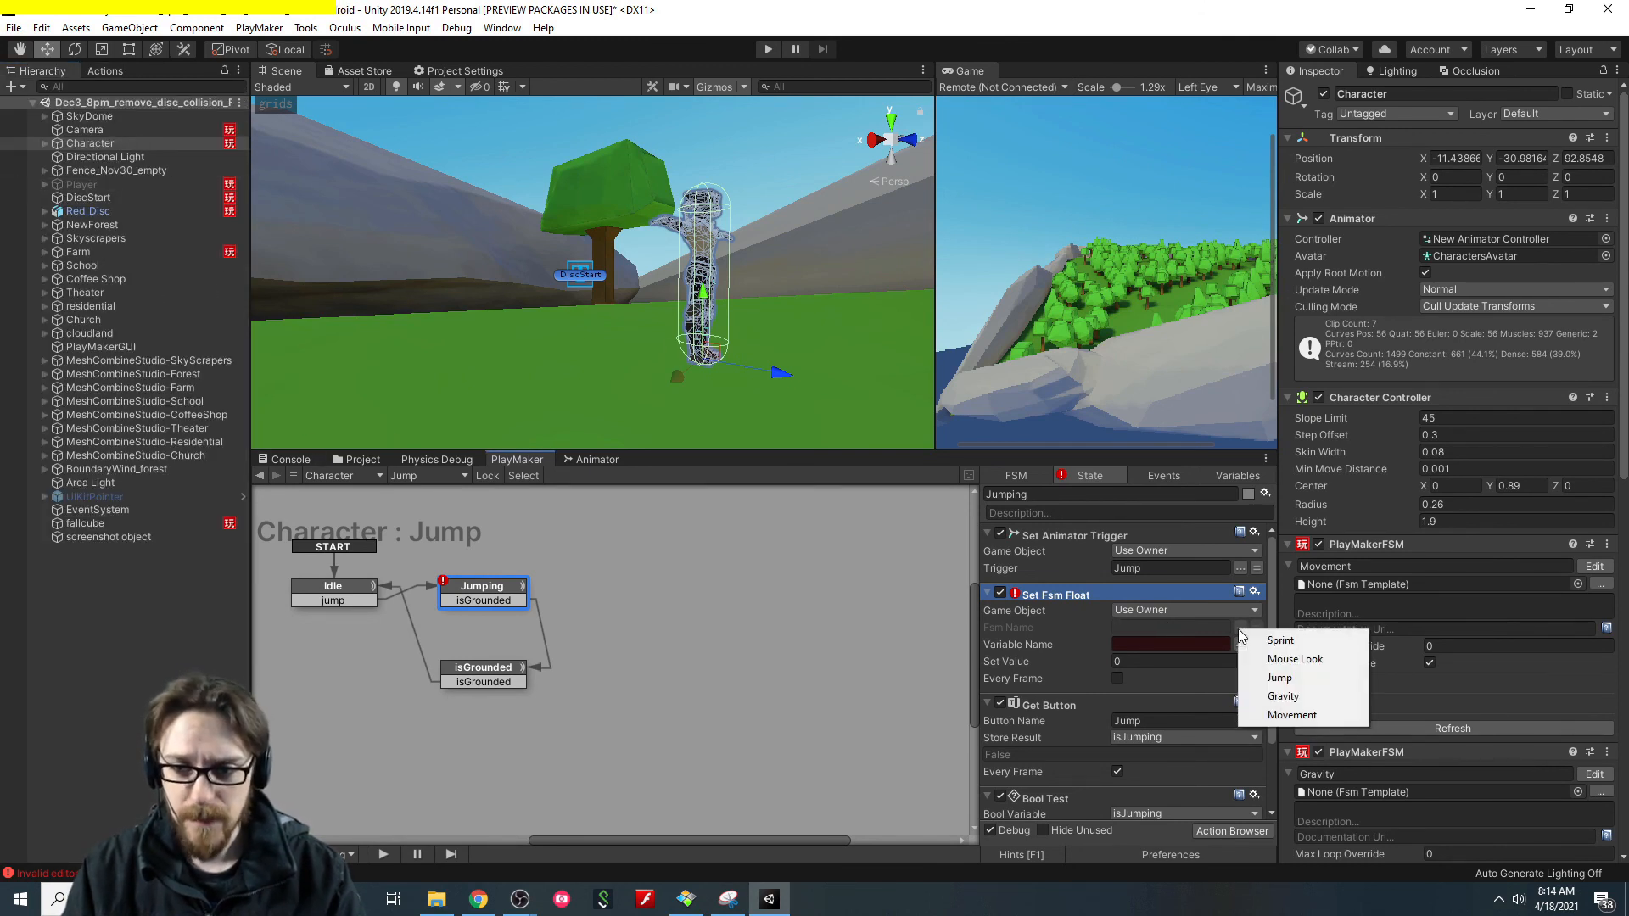
pyautogui.click(1289, 697)
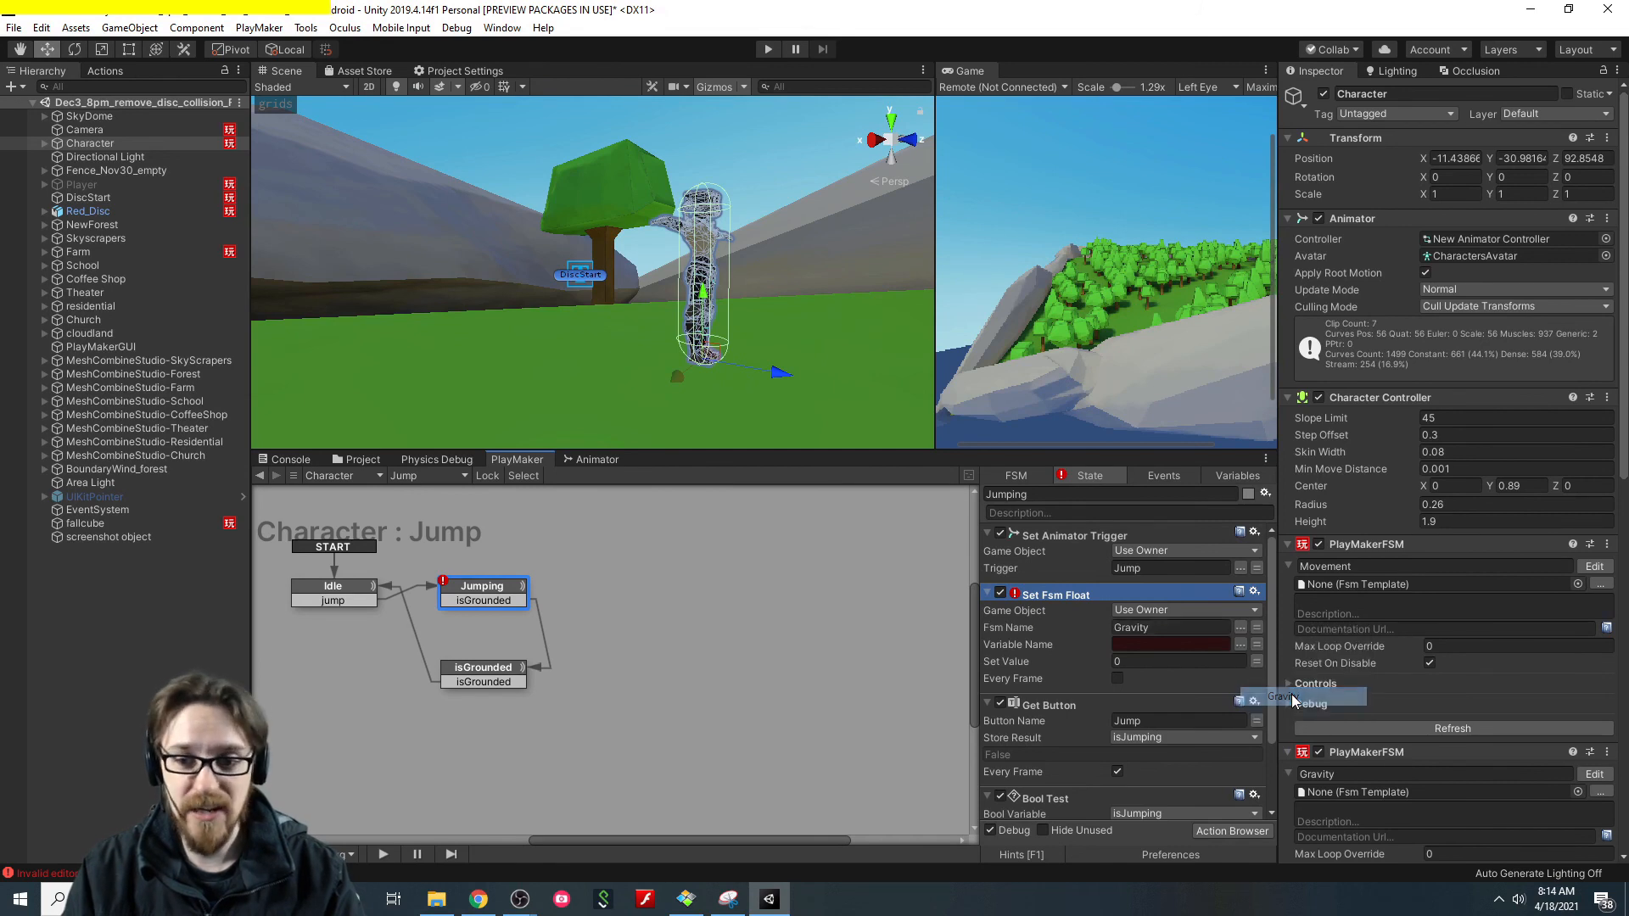
pyautogui.click(1240, 645)
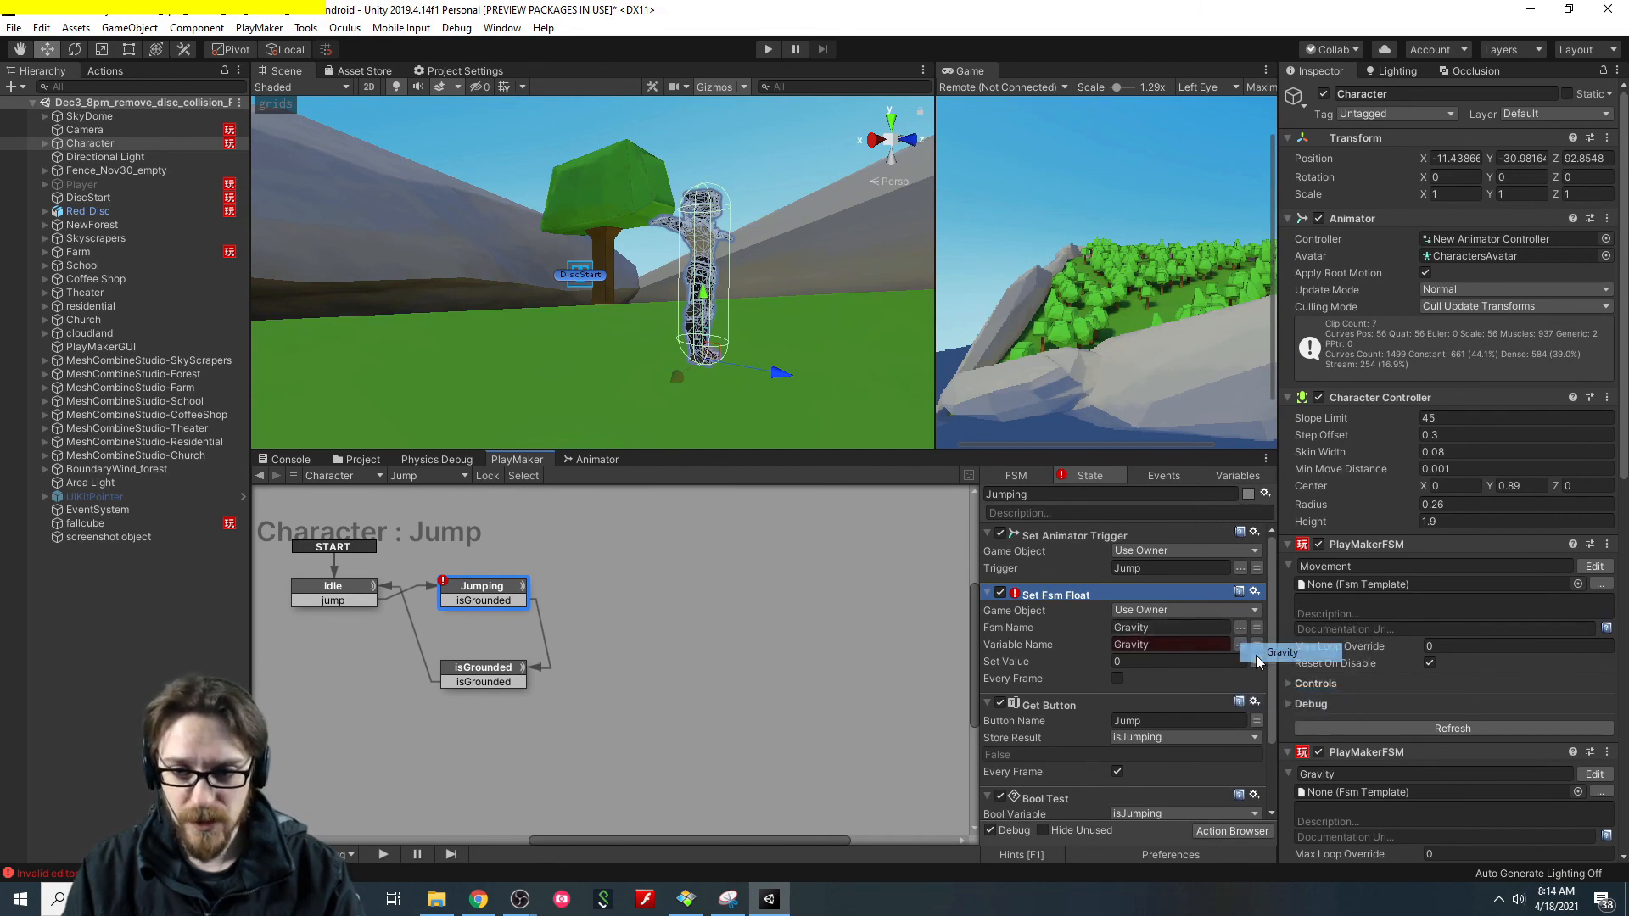
# Select Gravity as the variable name in the Jumping state's Set Fsm Float action and set its value to 10.
pyautogui.click(1264, 656)
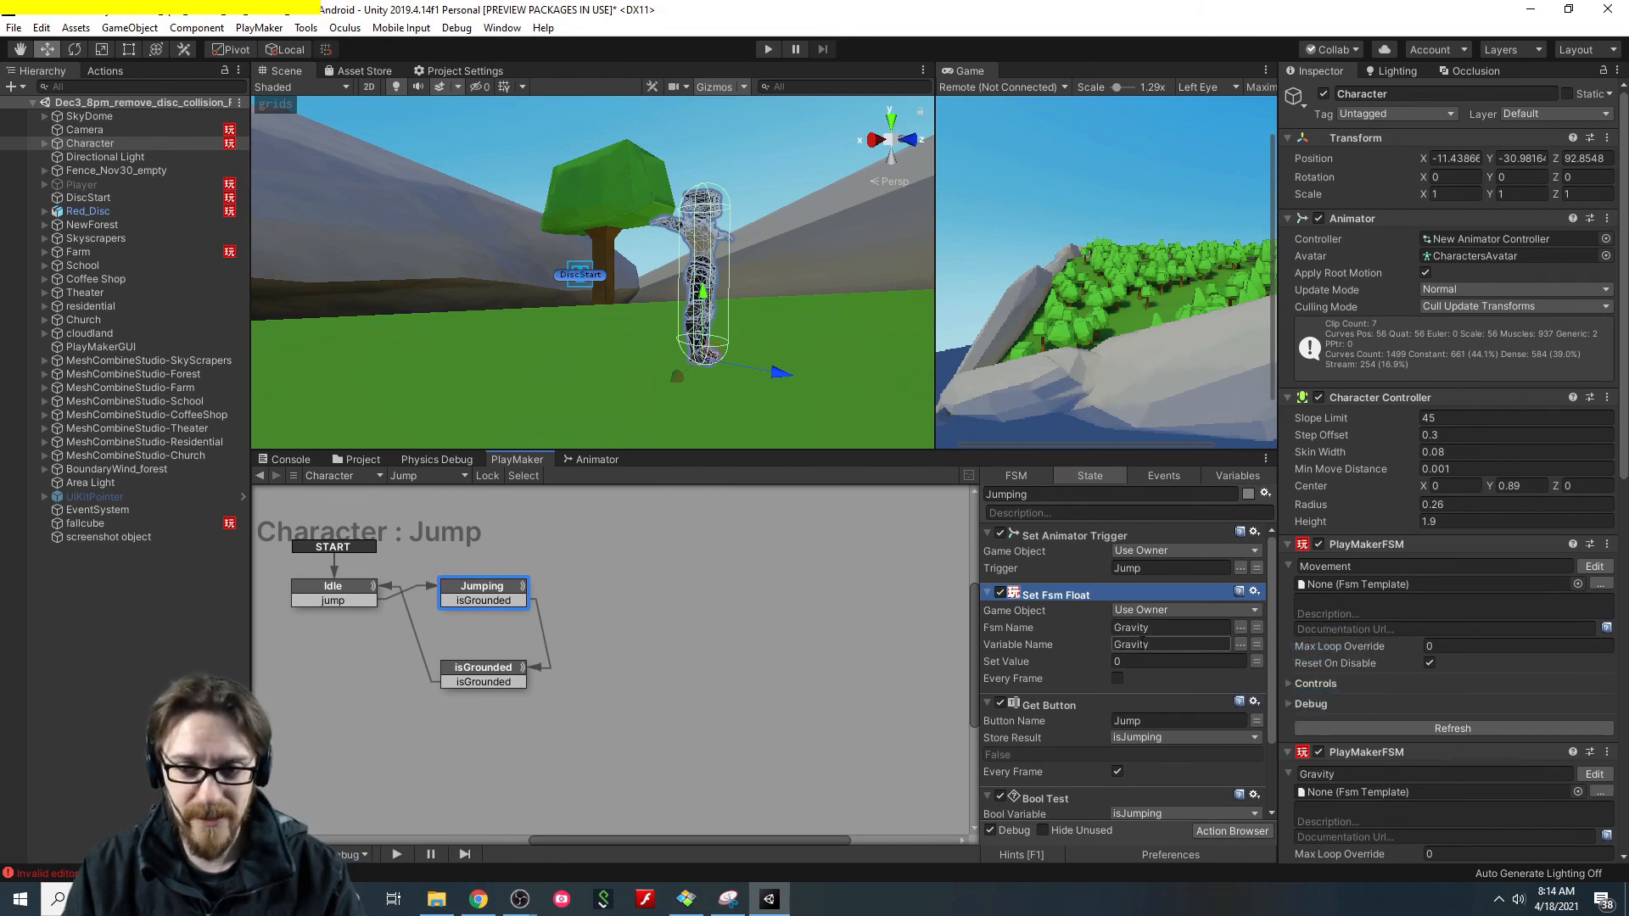
pyautogui.click(1134, 662)
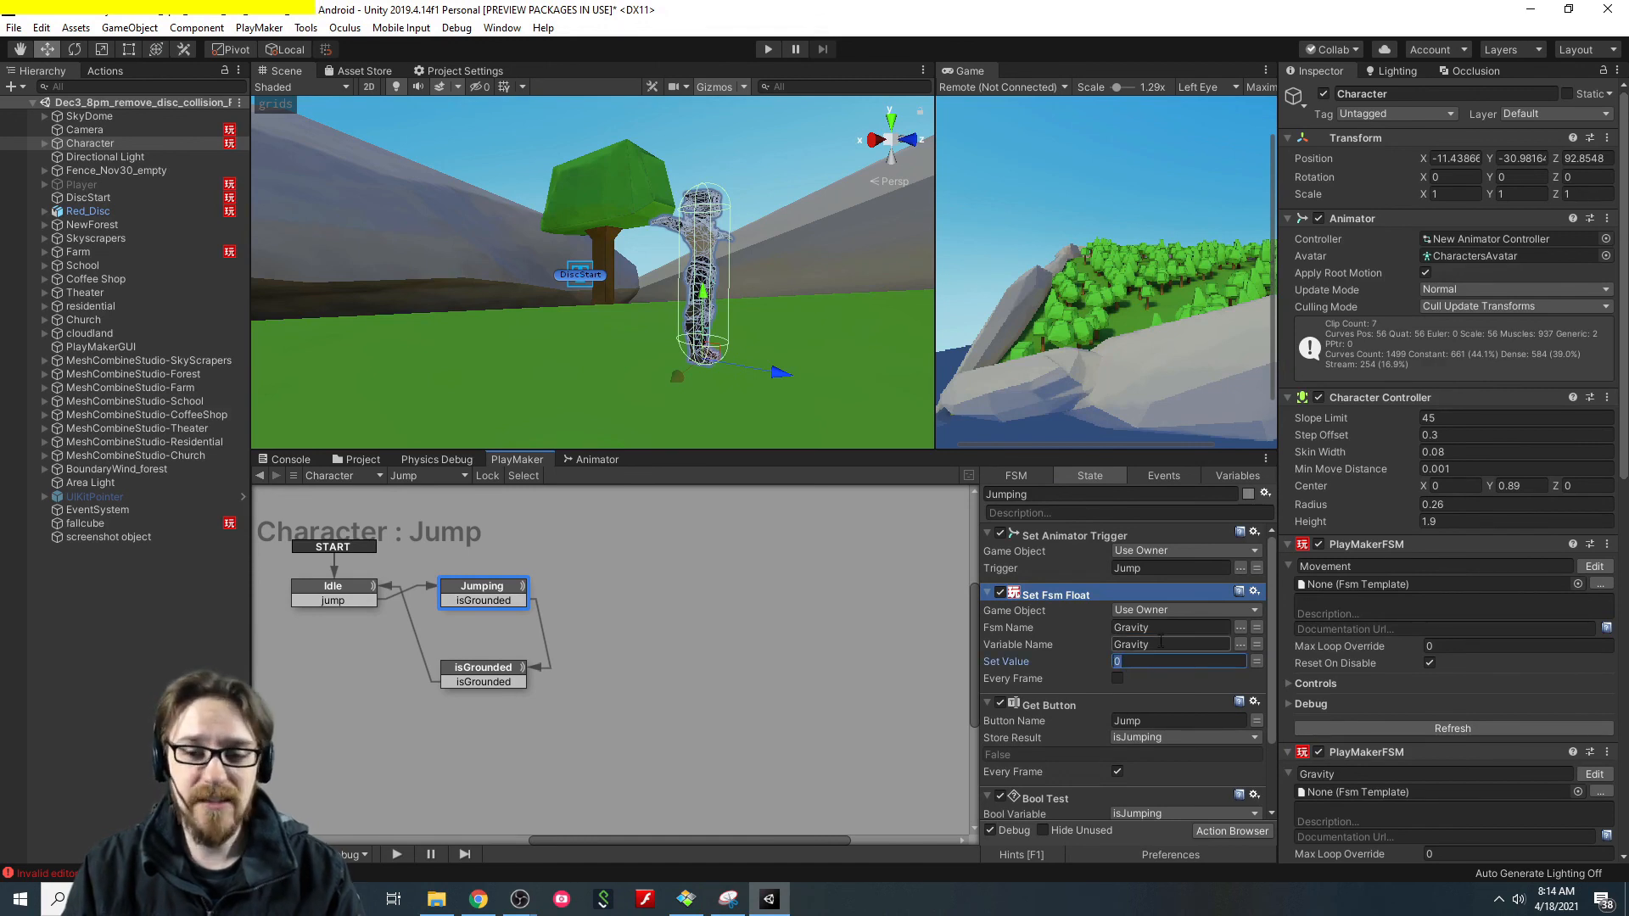
pyautogui.write('10')
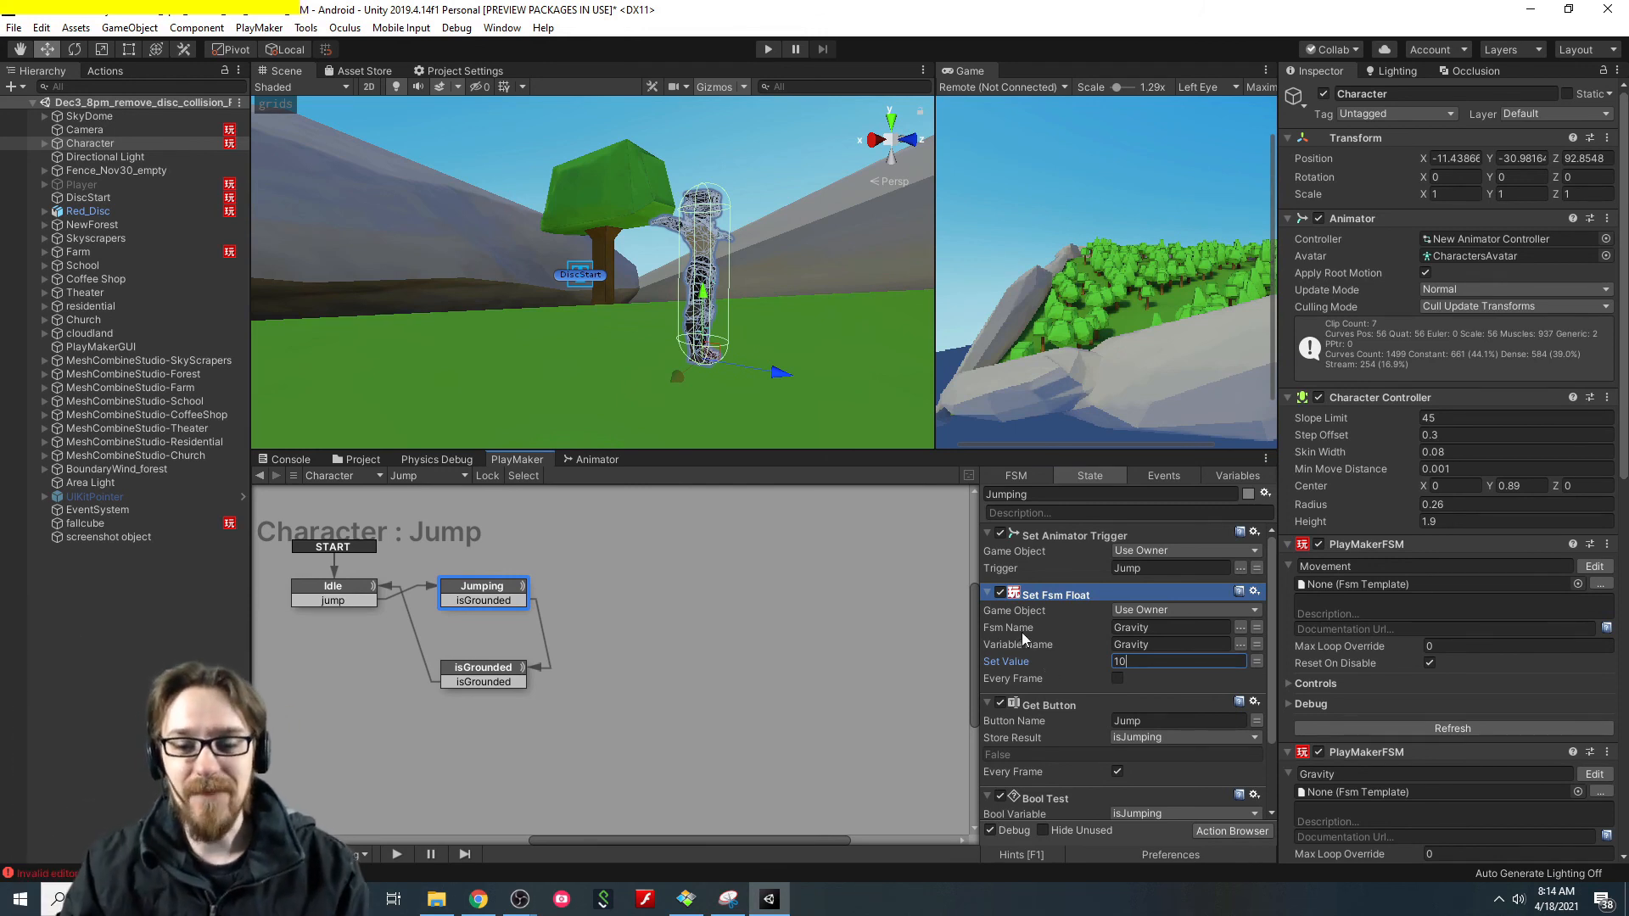
pyautogui.scroll(-3, 1108, 618)
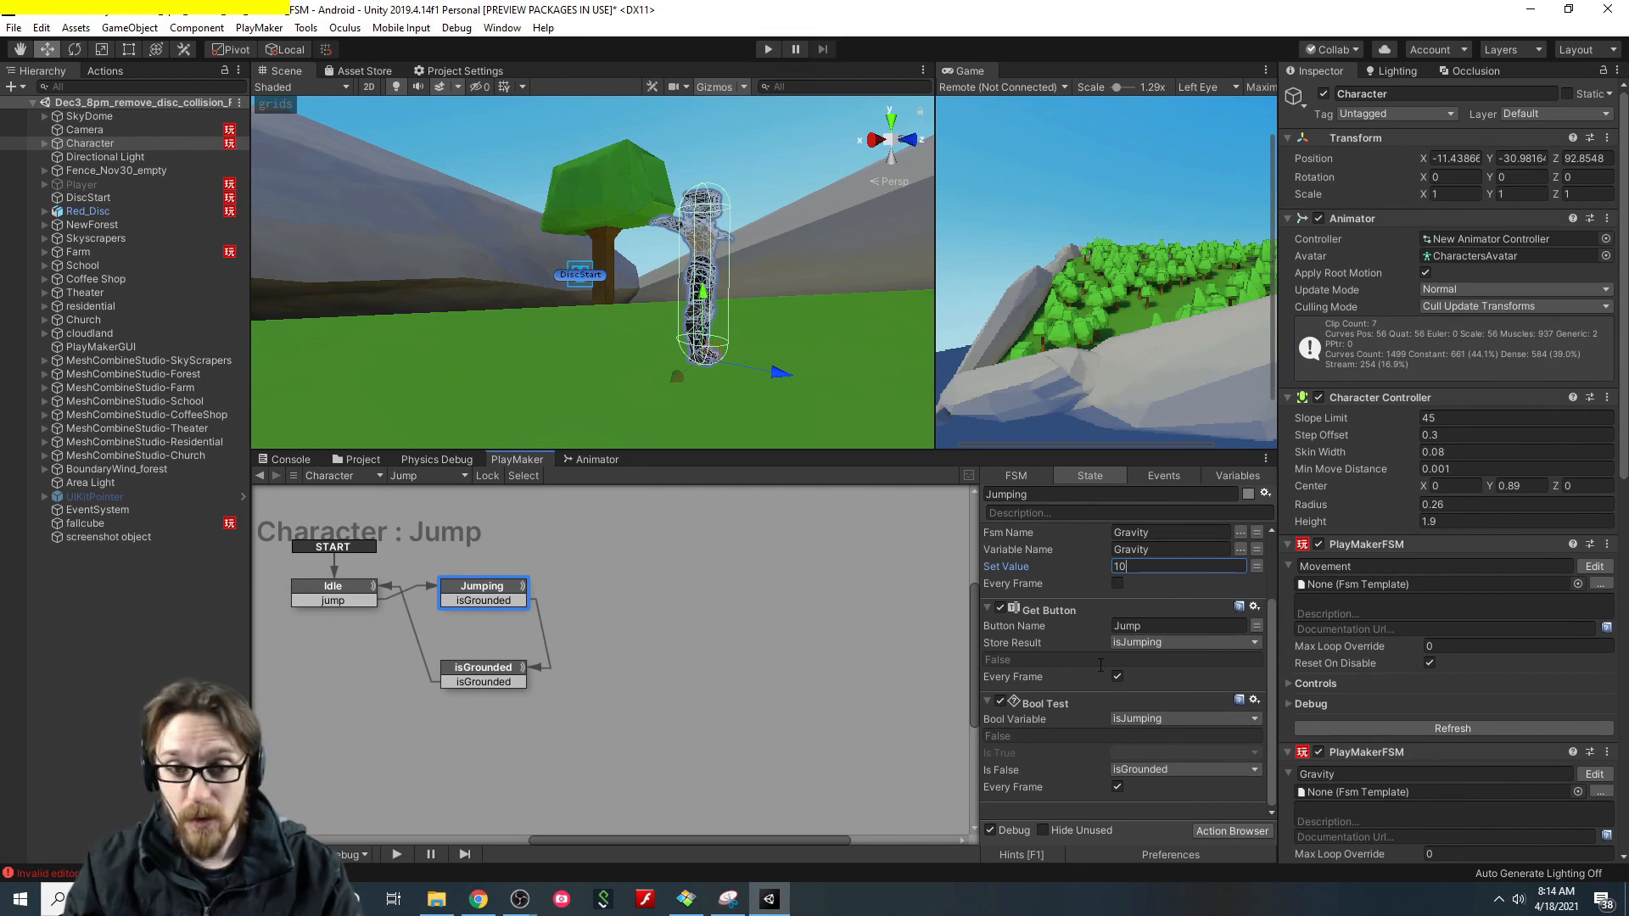
pyautogui.scroll(3, 1074, 686)
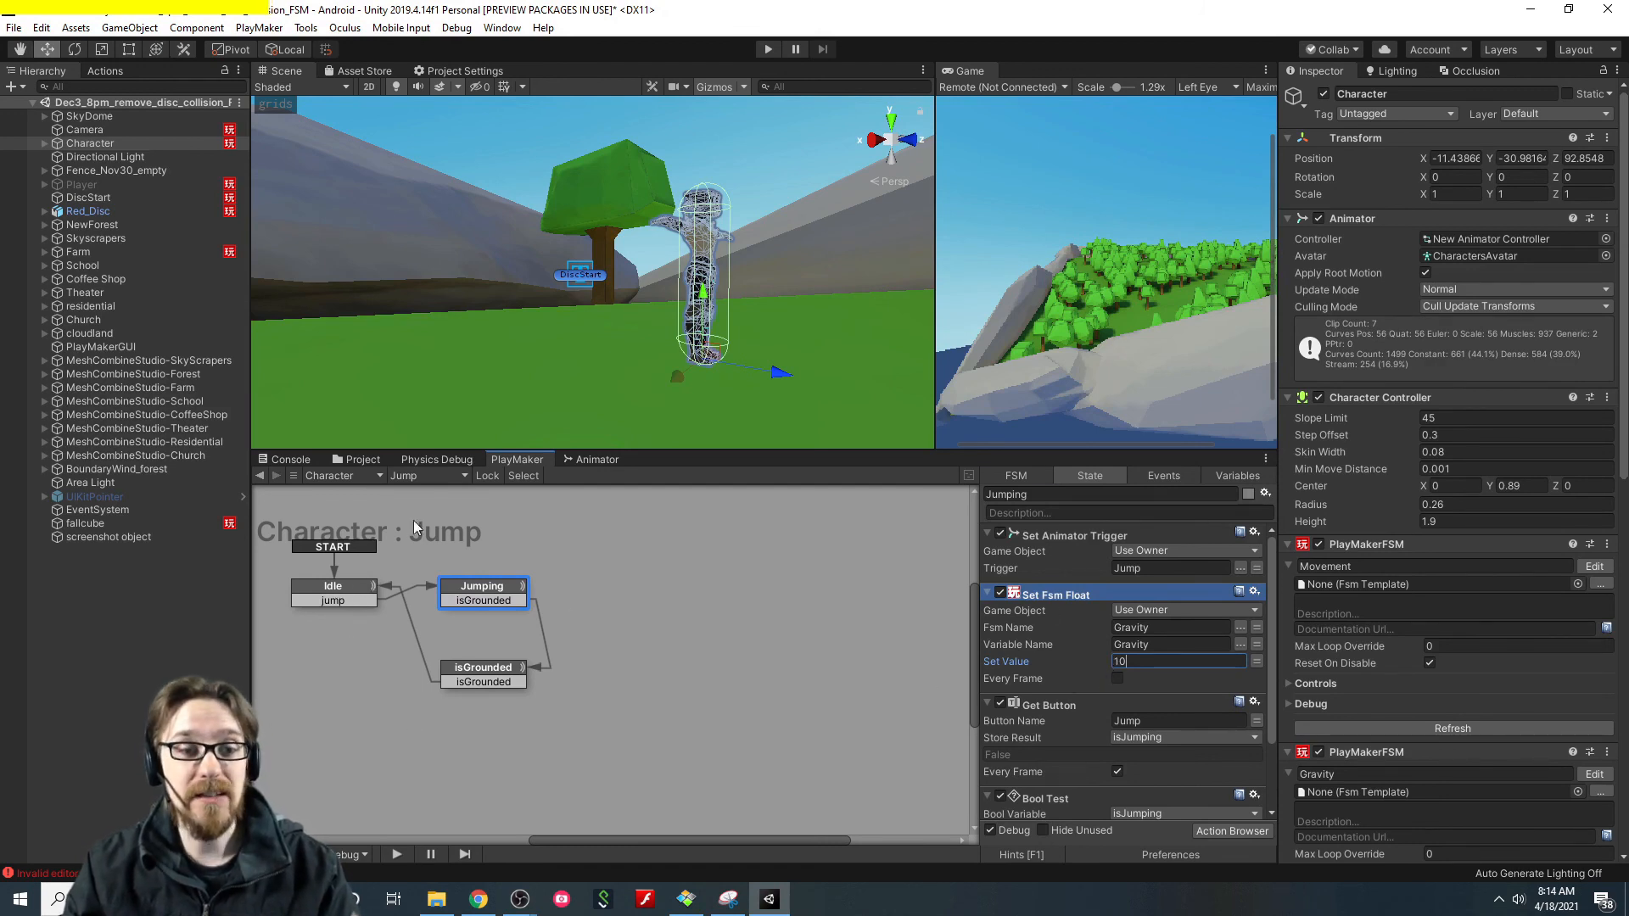
# Switch to the Gravity FSM, run the game and make the character jump to observe the Gravity value.
pyautogui.click(430, 474)
pyautogui.click(474, 485)
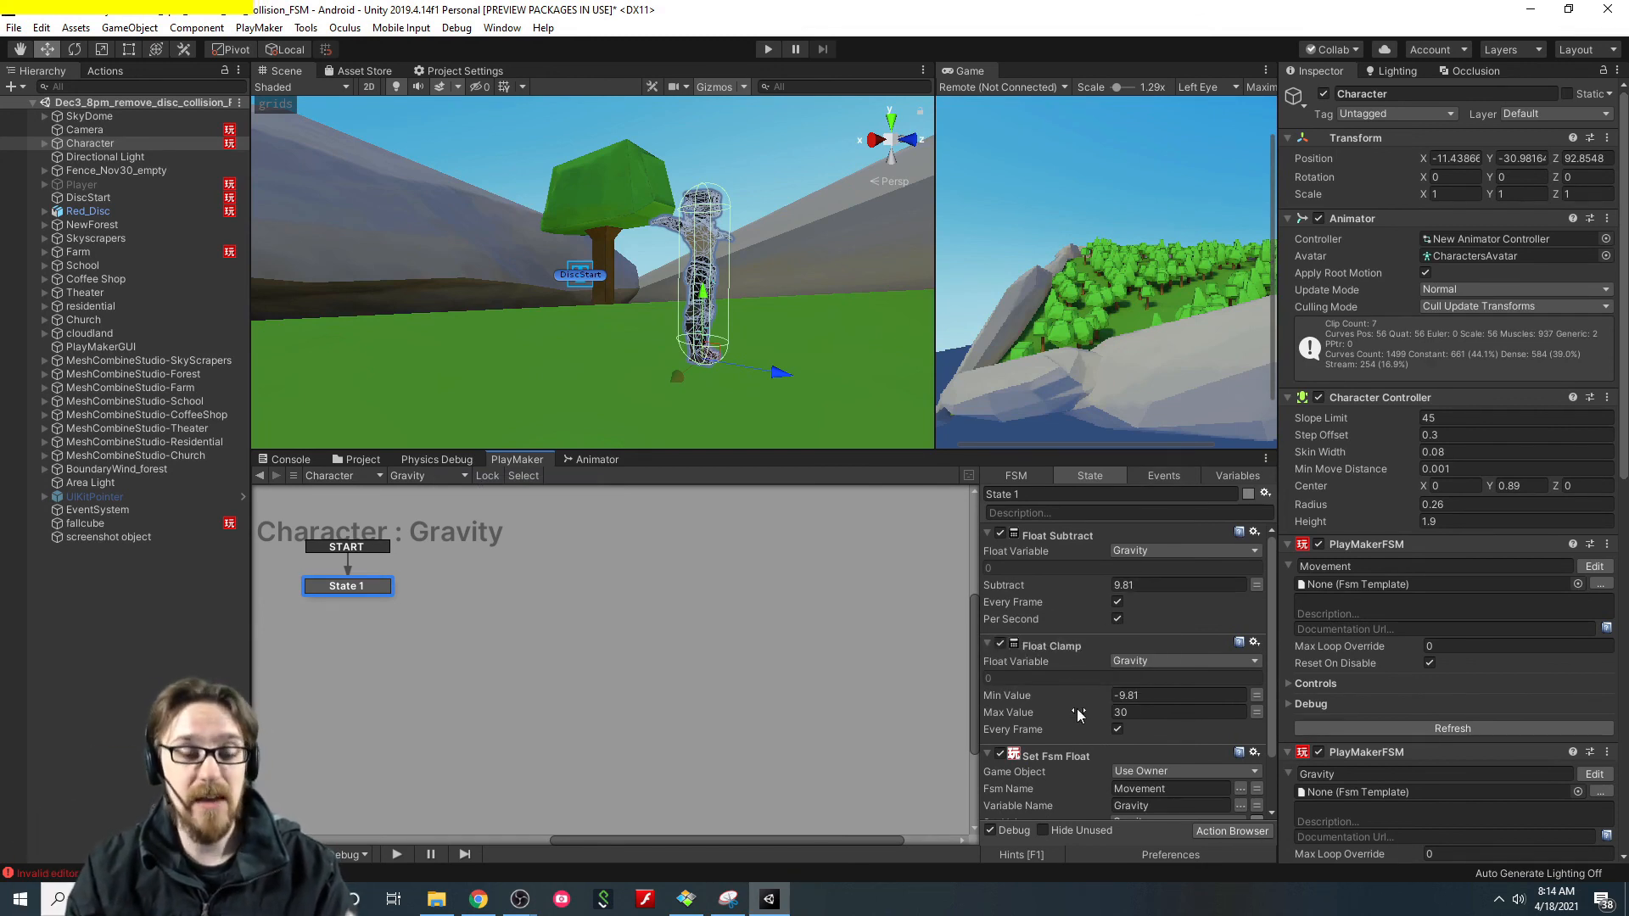
pyautogui.click(769, 49)
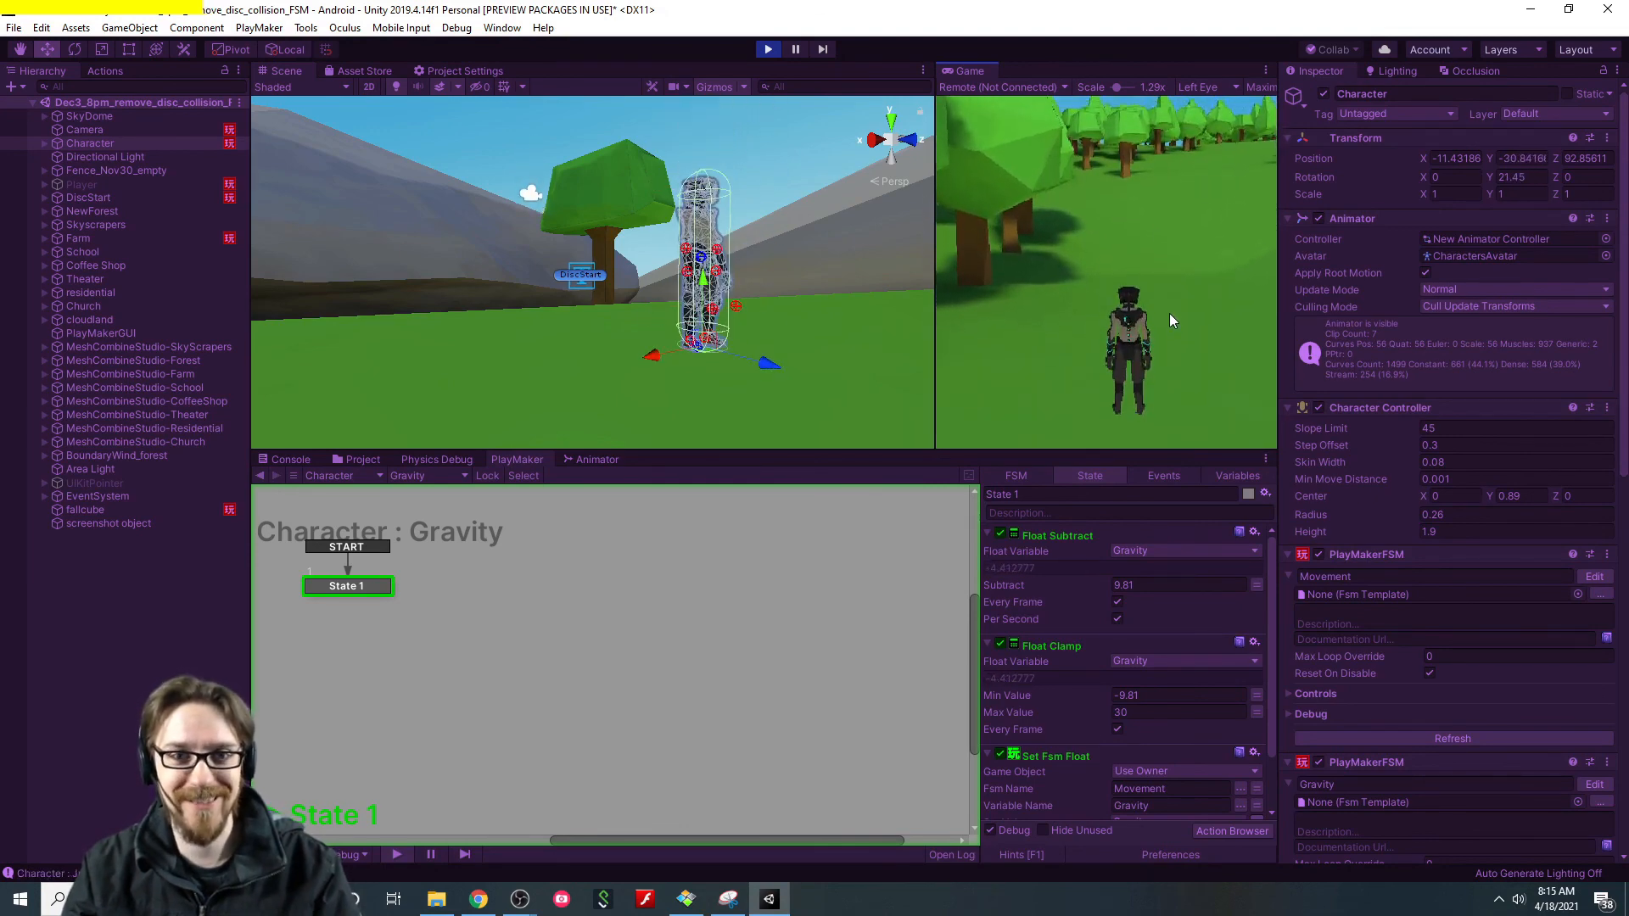
pyautogui.press('space')
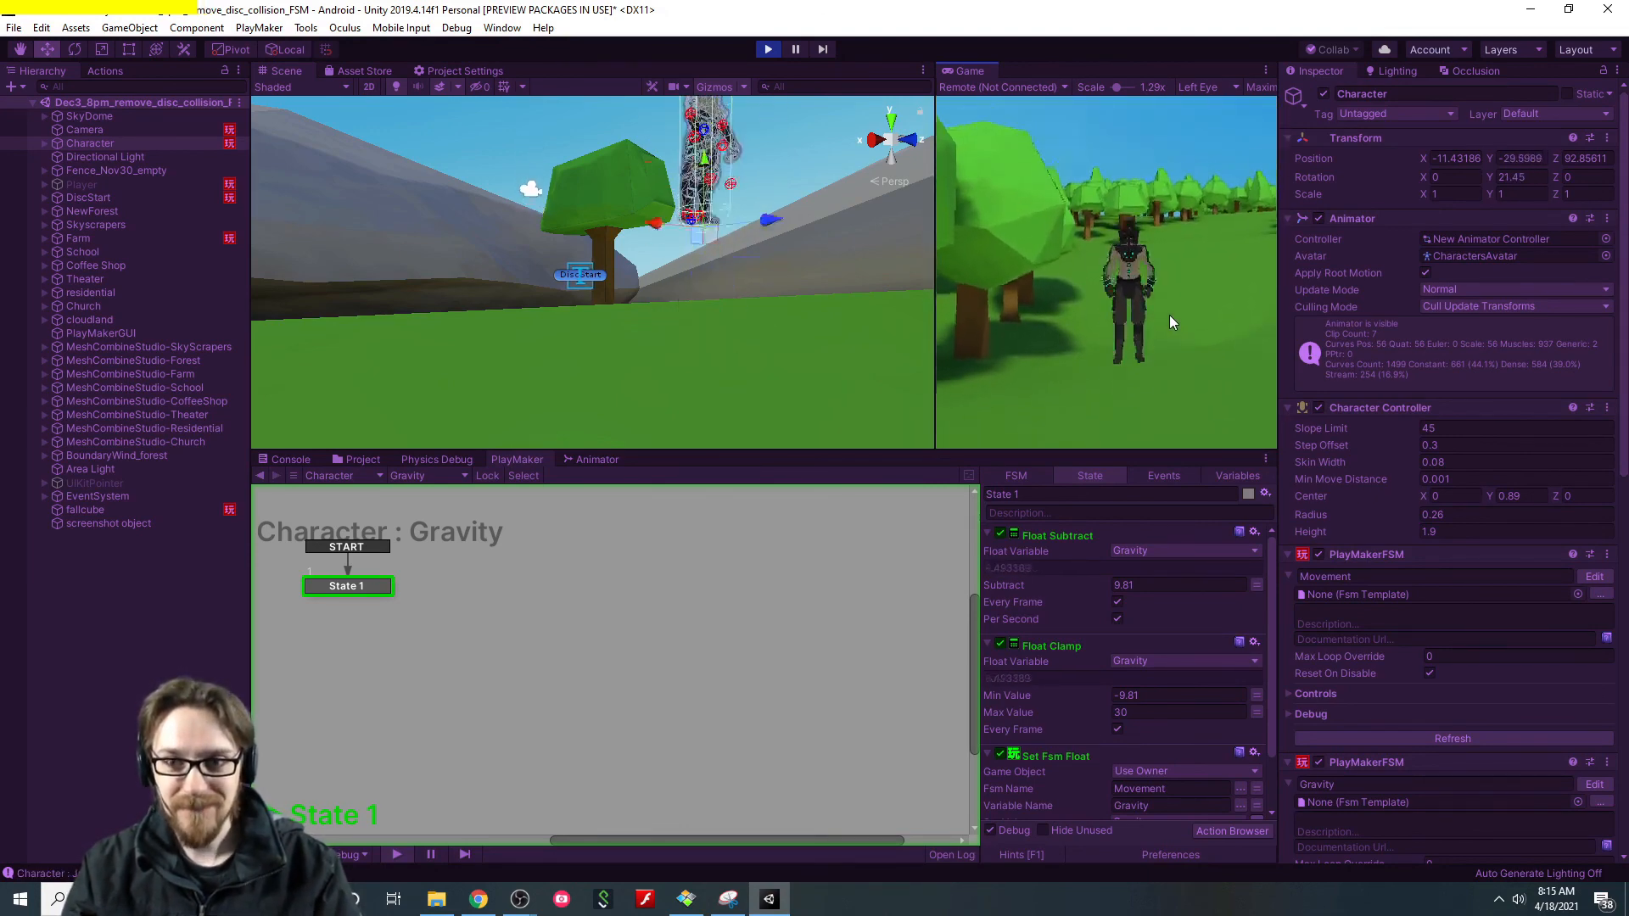
pyautogui.press('space')
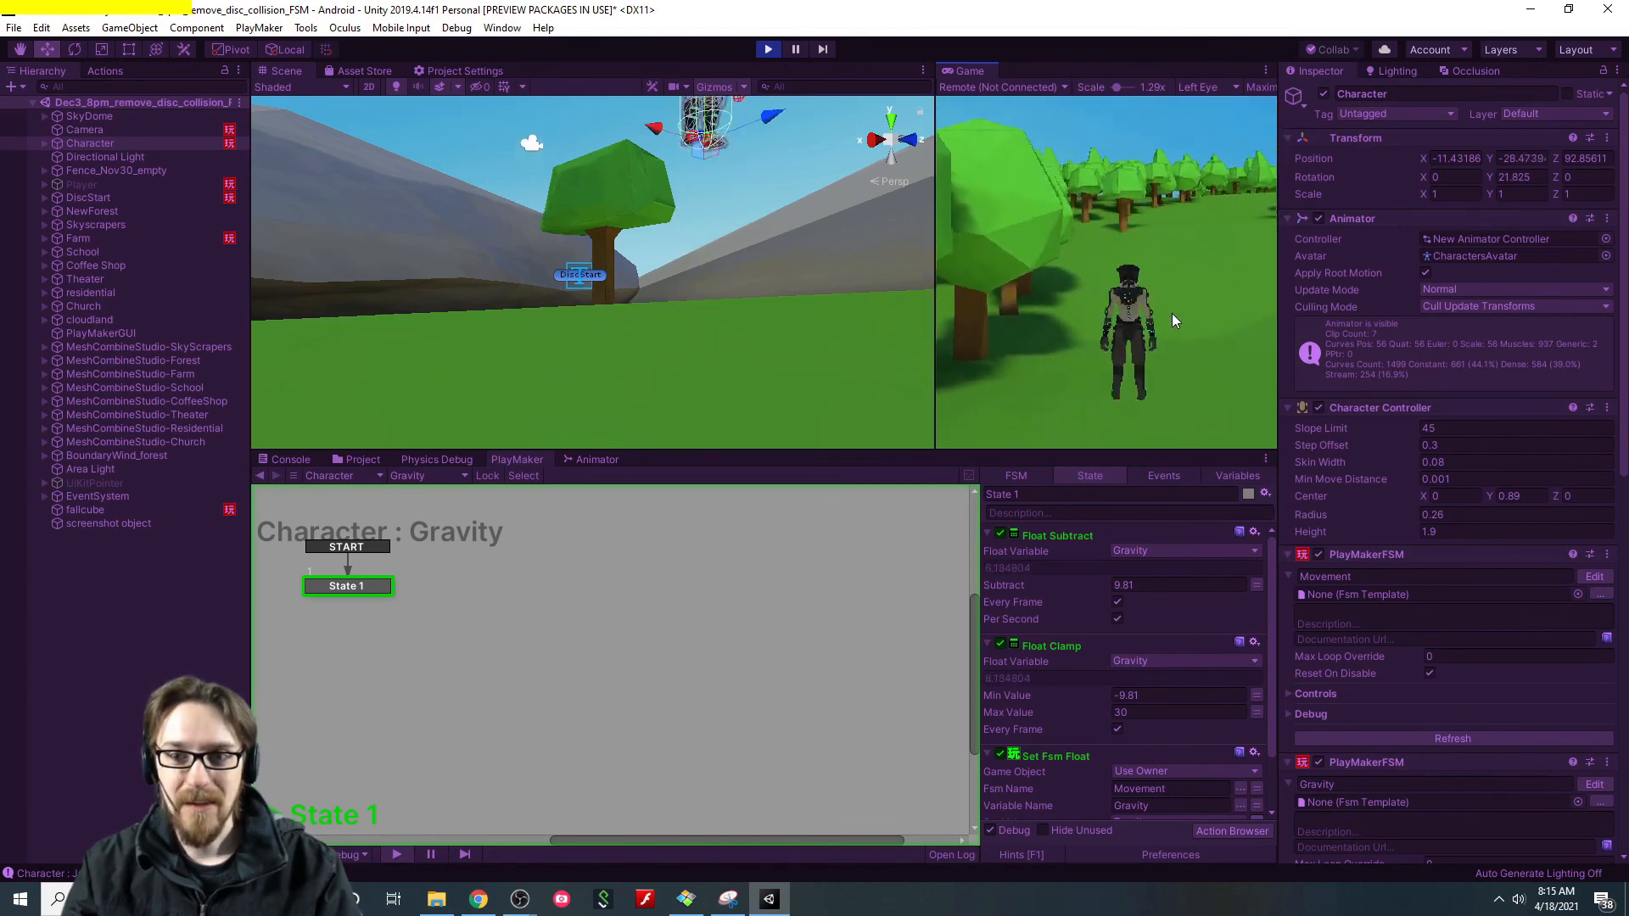
# With the game running, set the Set Fsm Float value in the Jump FSM's Jumping state to 4.
pyautogui.click(421, 472)
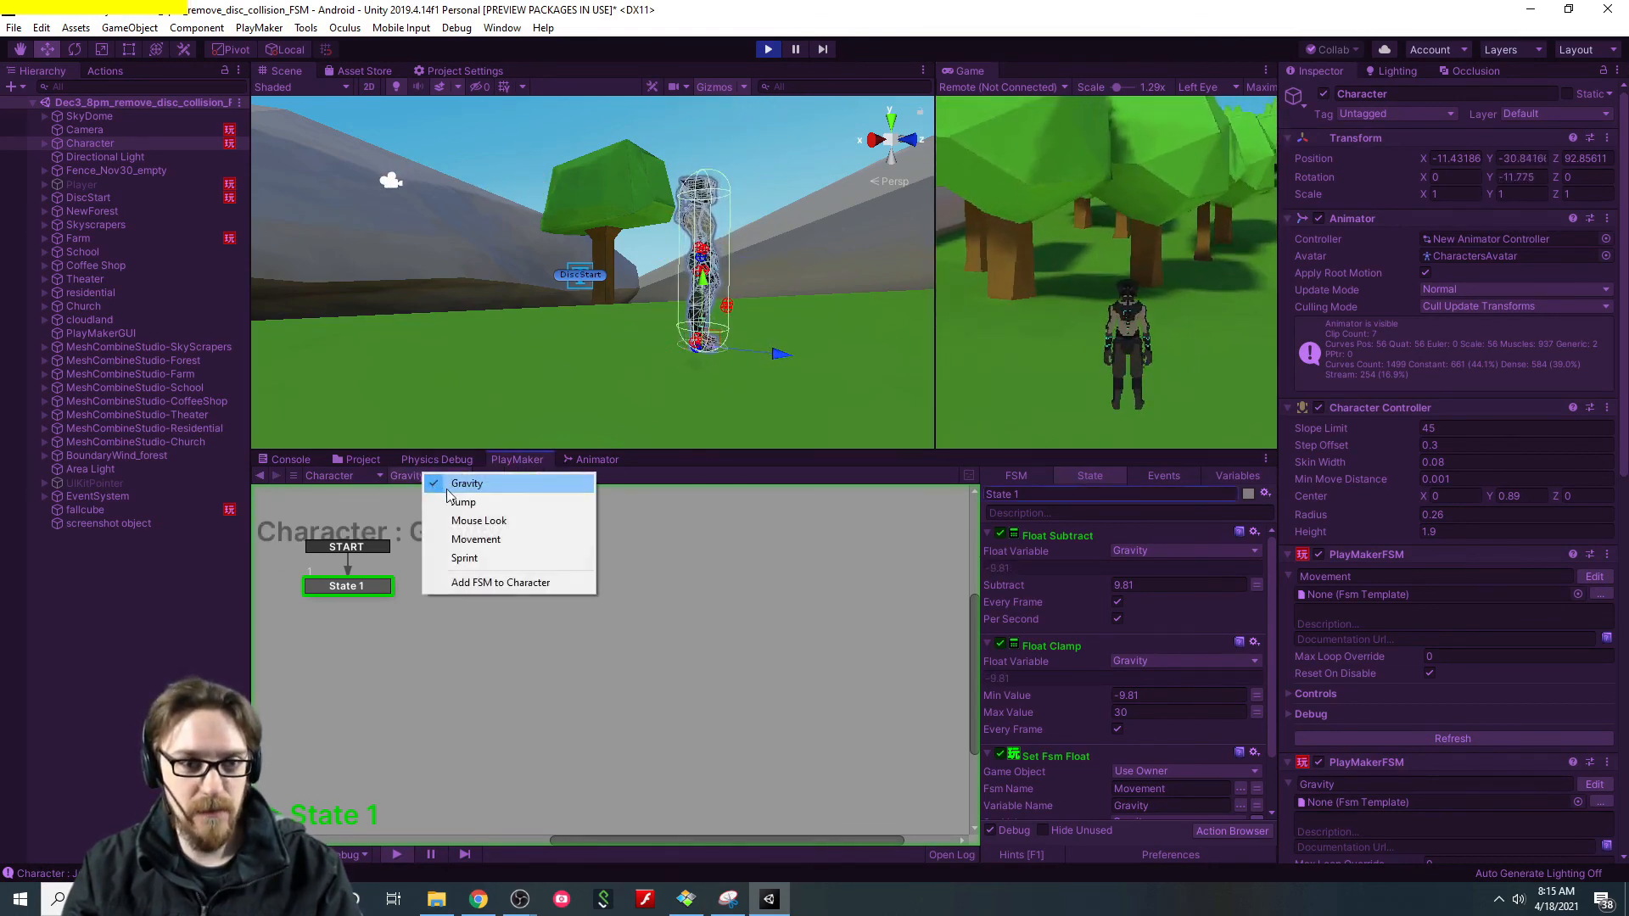
pyautogui.click(437, 502)
pyautogui.click(498, 591)
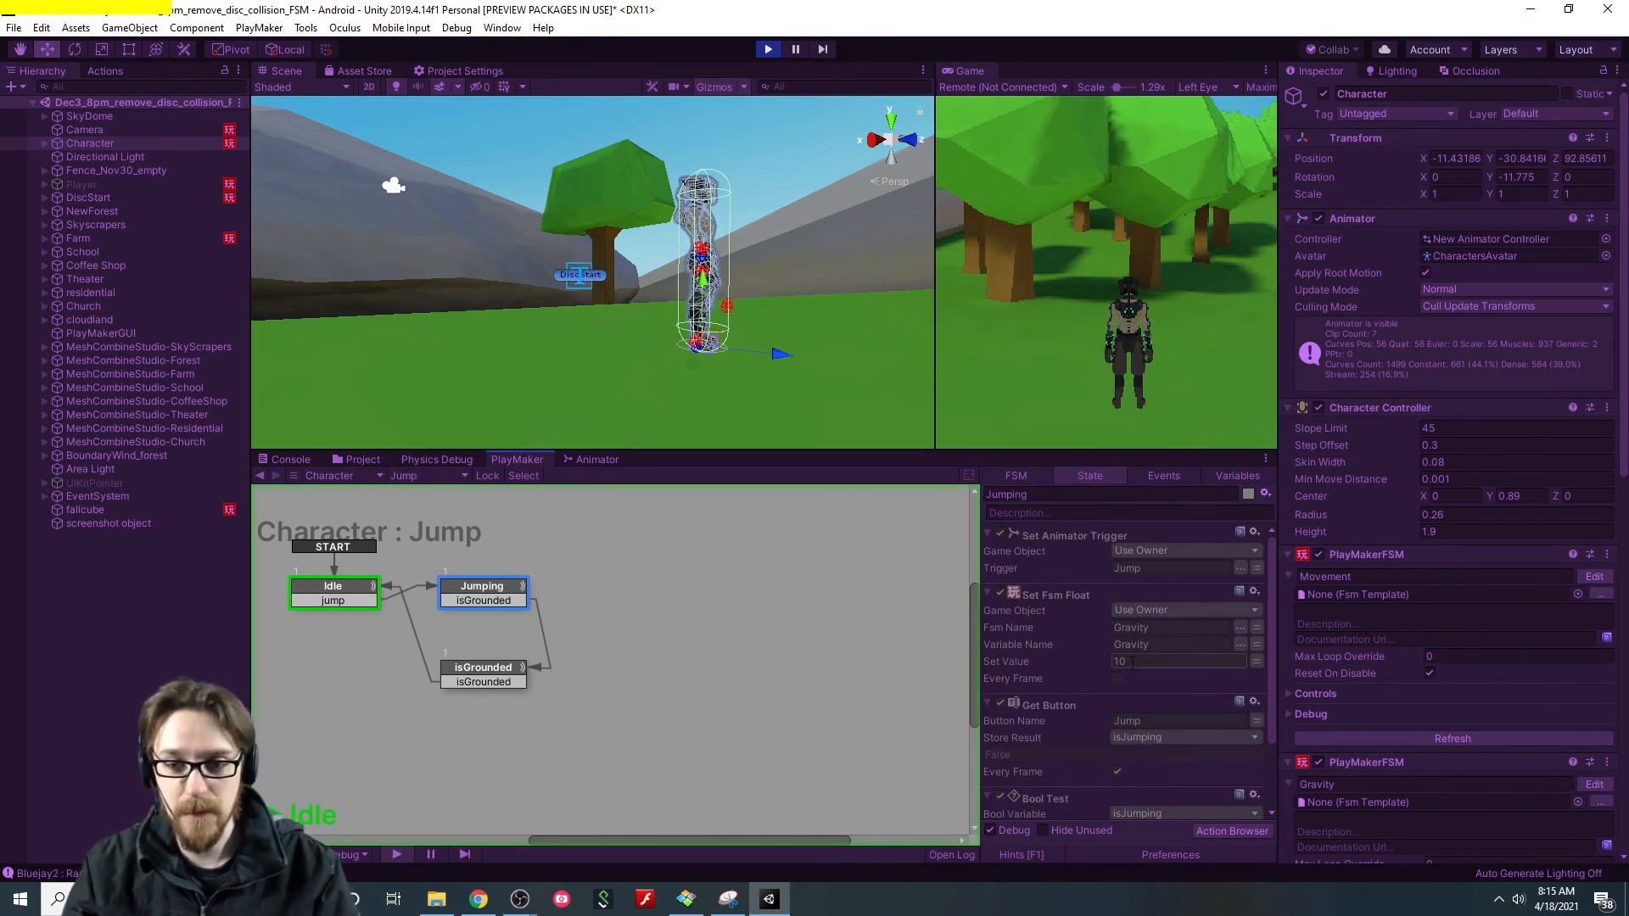
pyautogui.write('4')
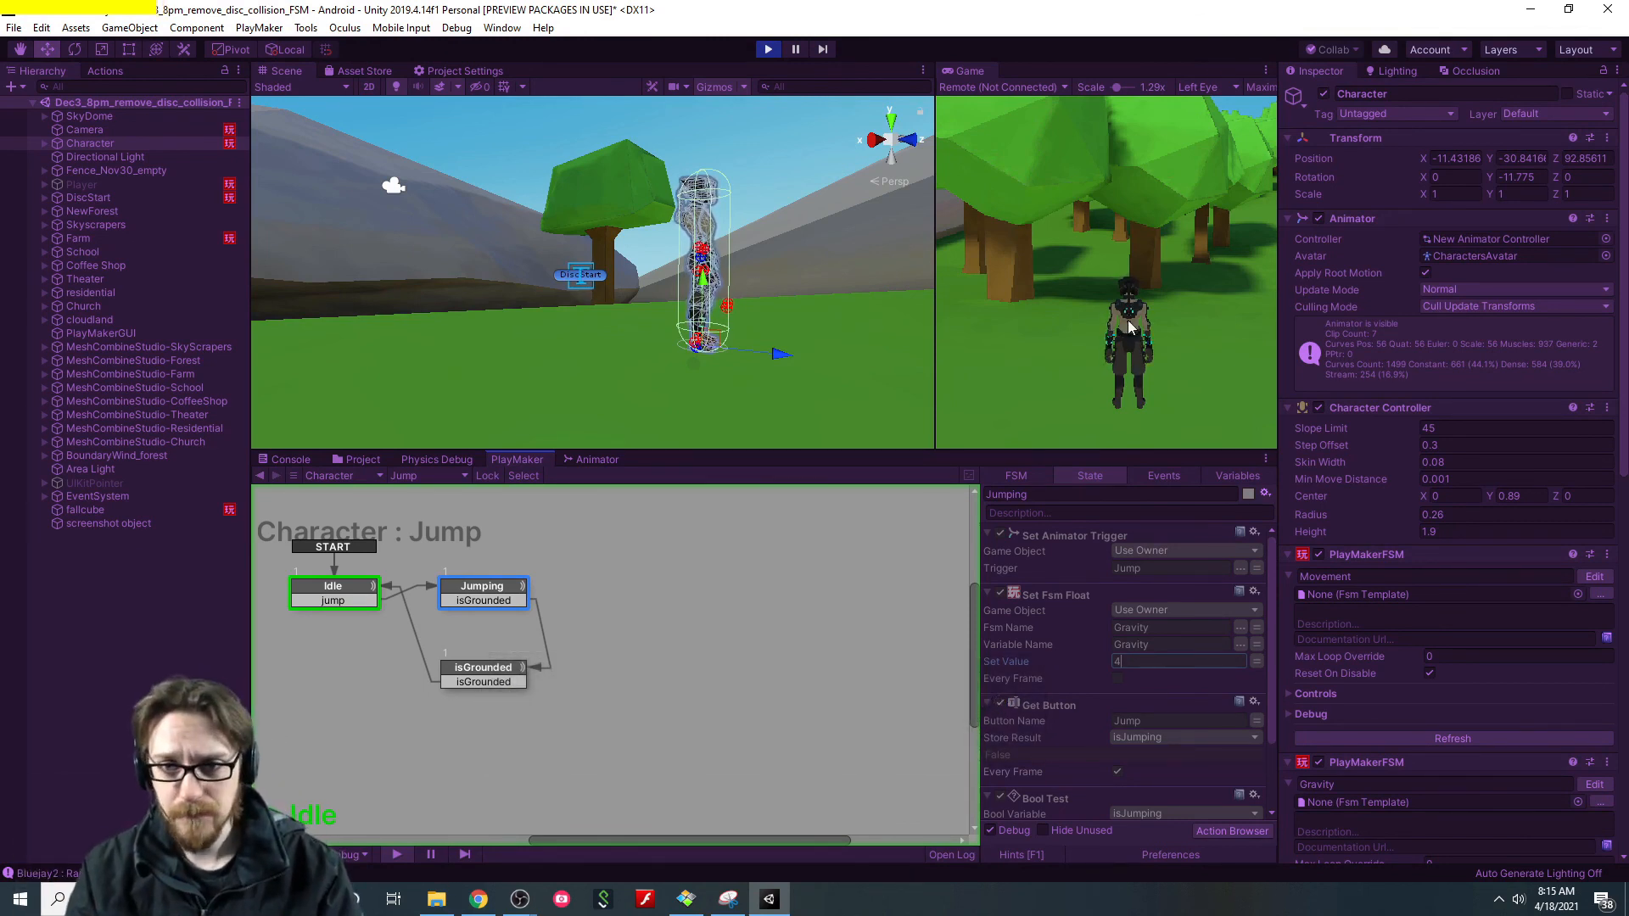
# Test the lower jump in the Game view by jumping twice and walking the character forward.
pyautogui.click(1173, 294)
pyautogui.press('space')
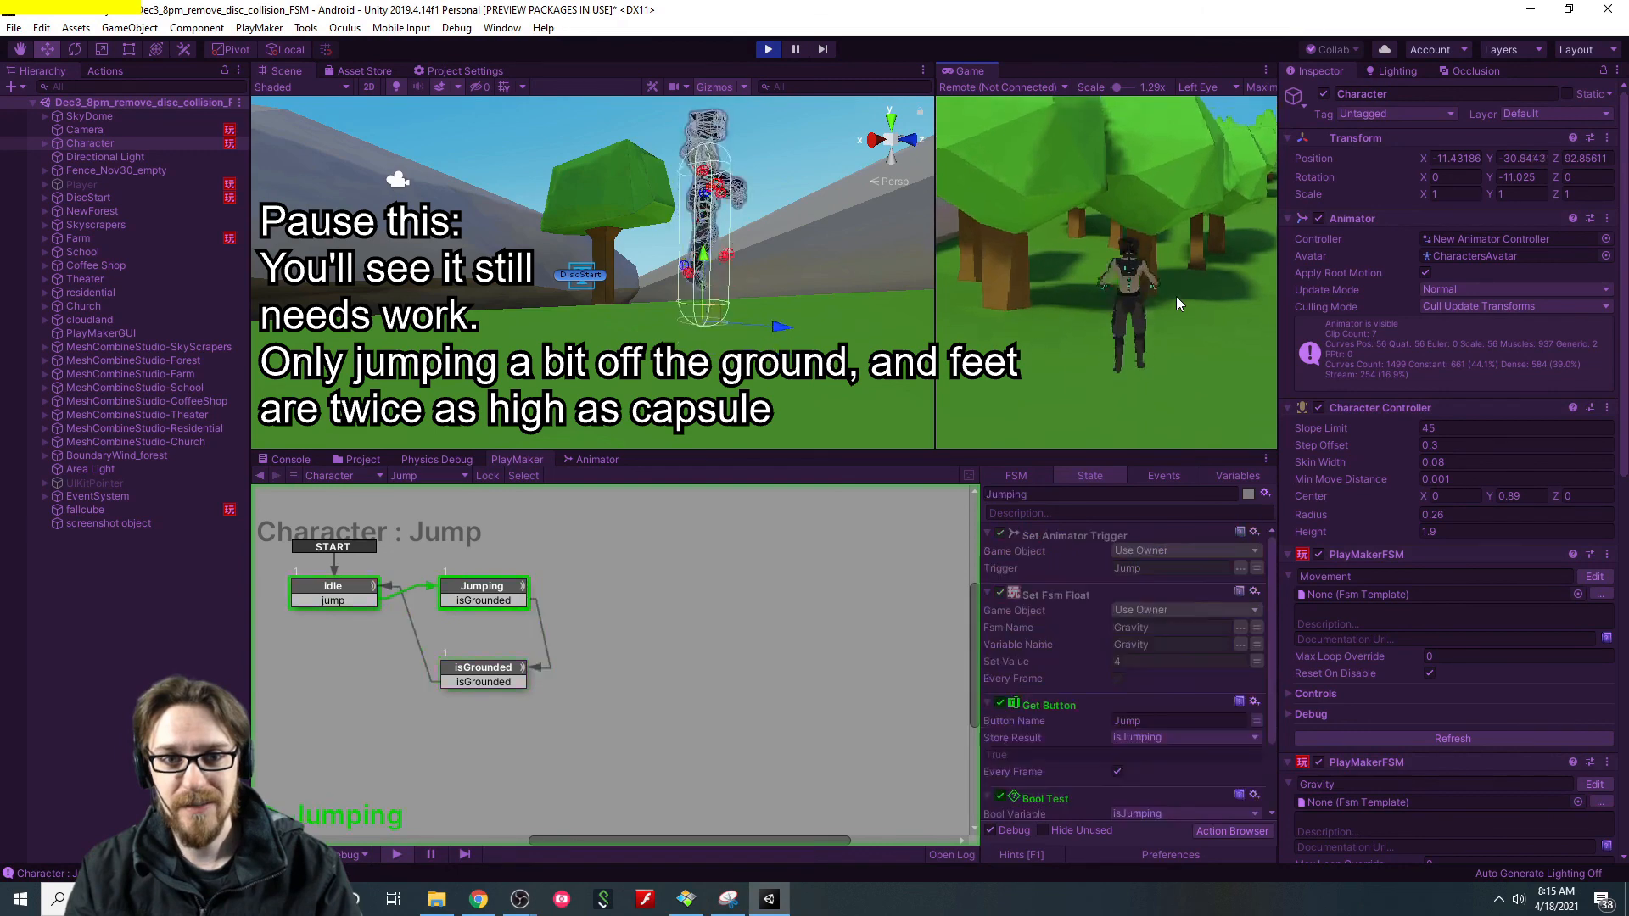
pyautogui.press('space')
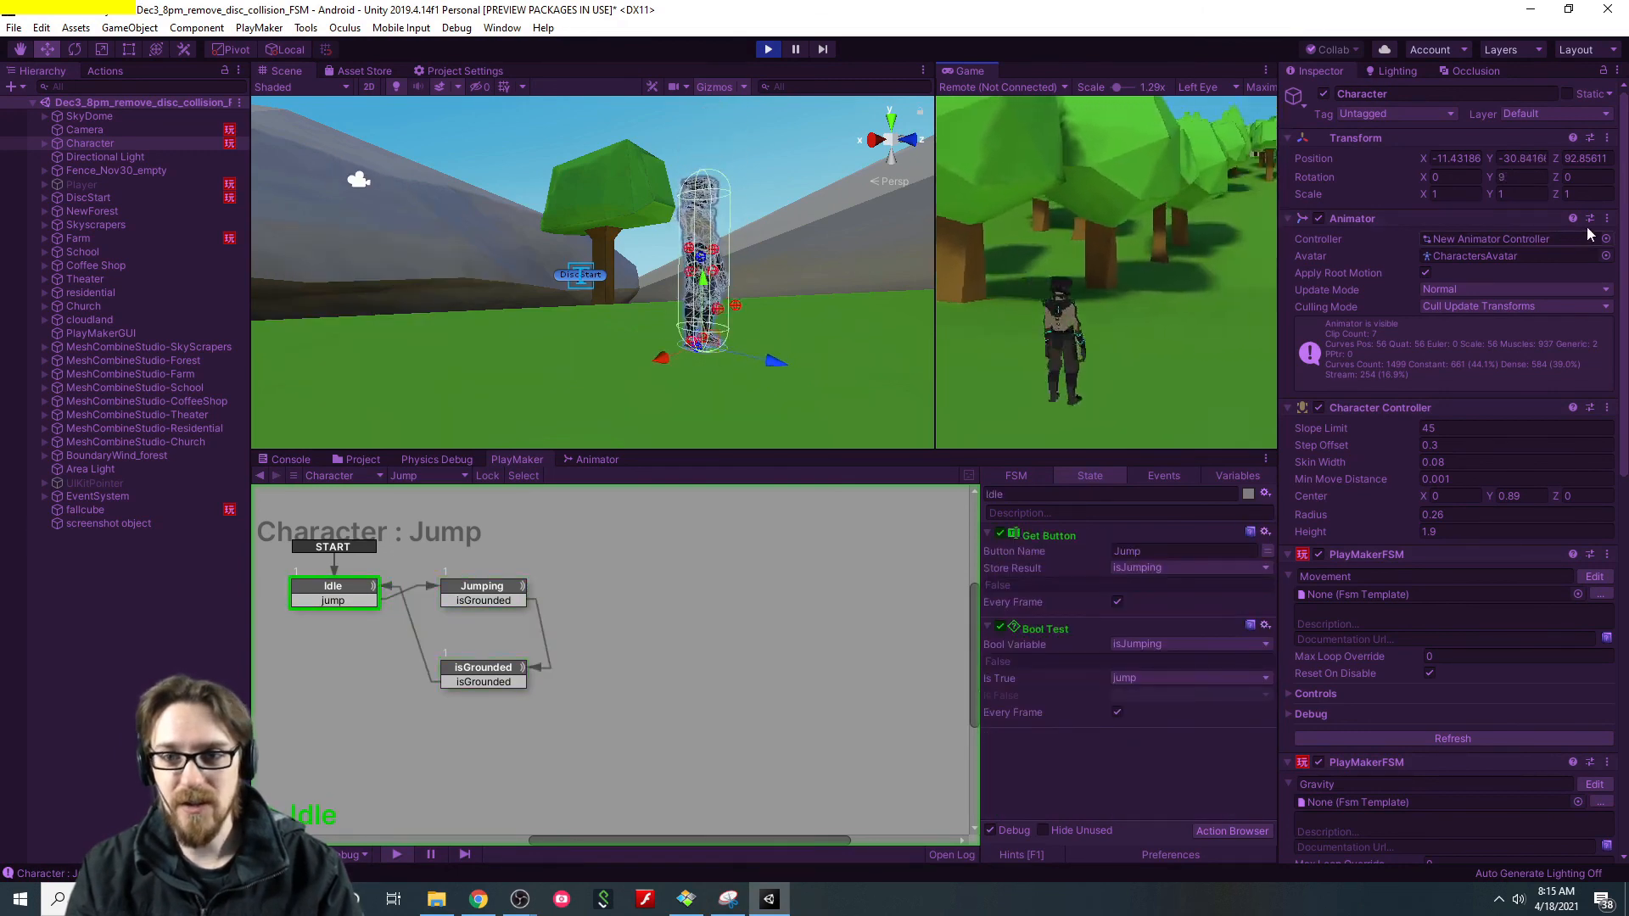
pyautogui.press('w')
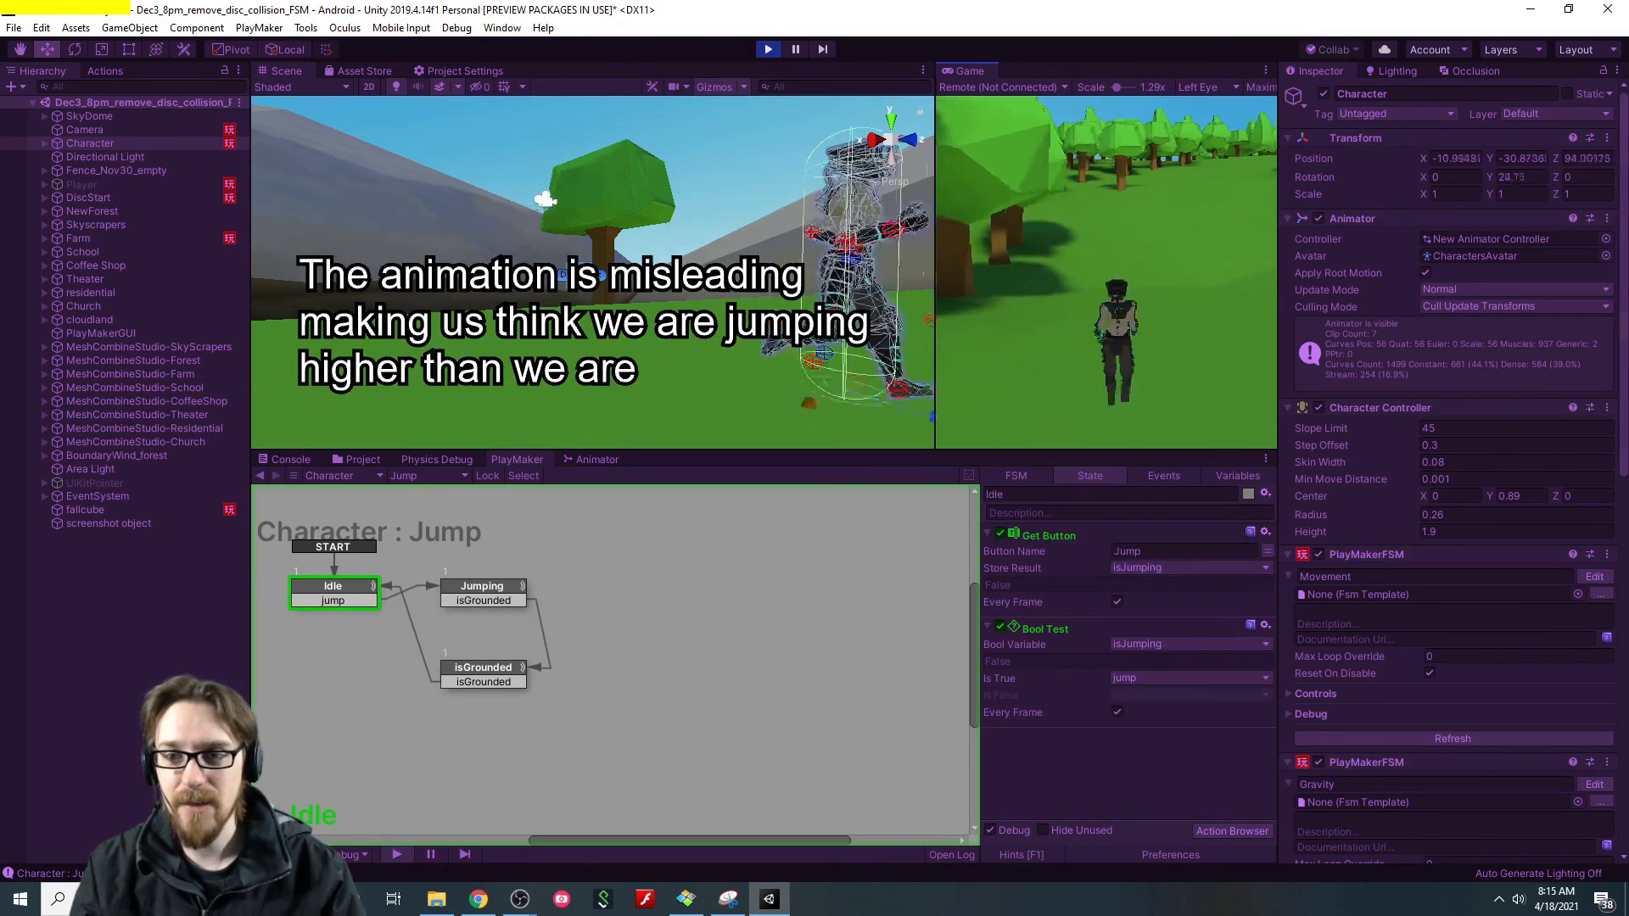
# Maximize the Game view, test running and jumping through the forest, and stop the game.
pyautogui.rightClick(976, 71)
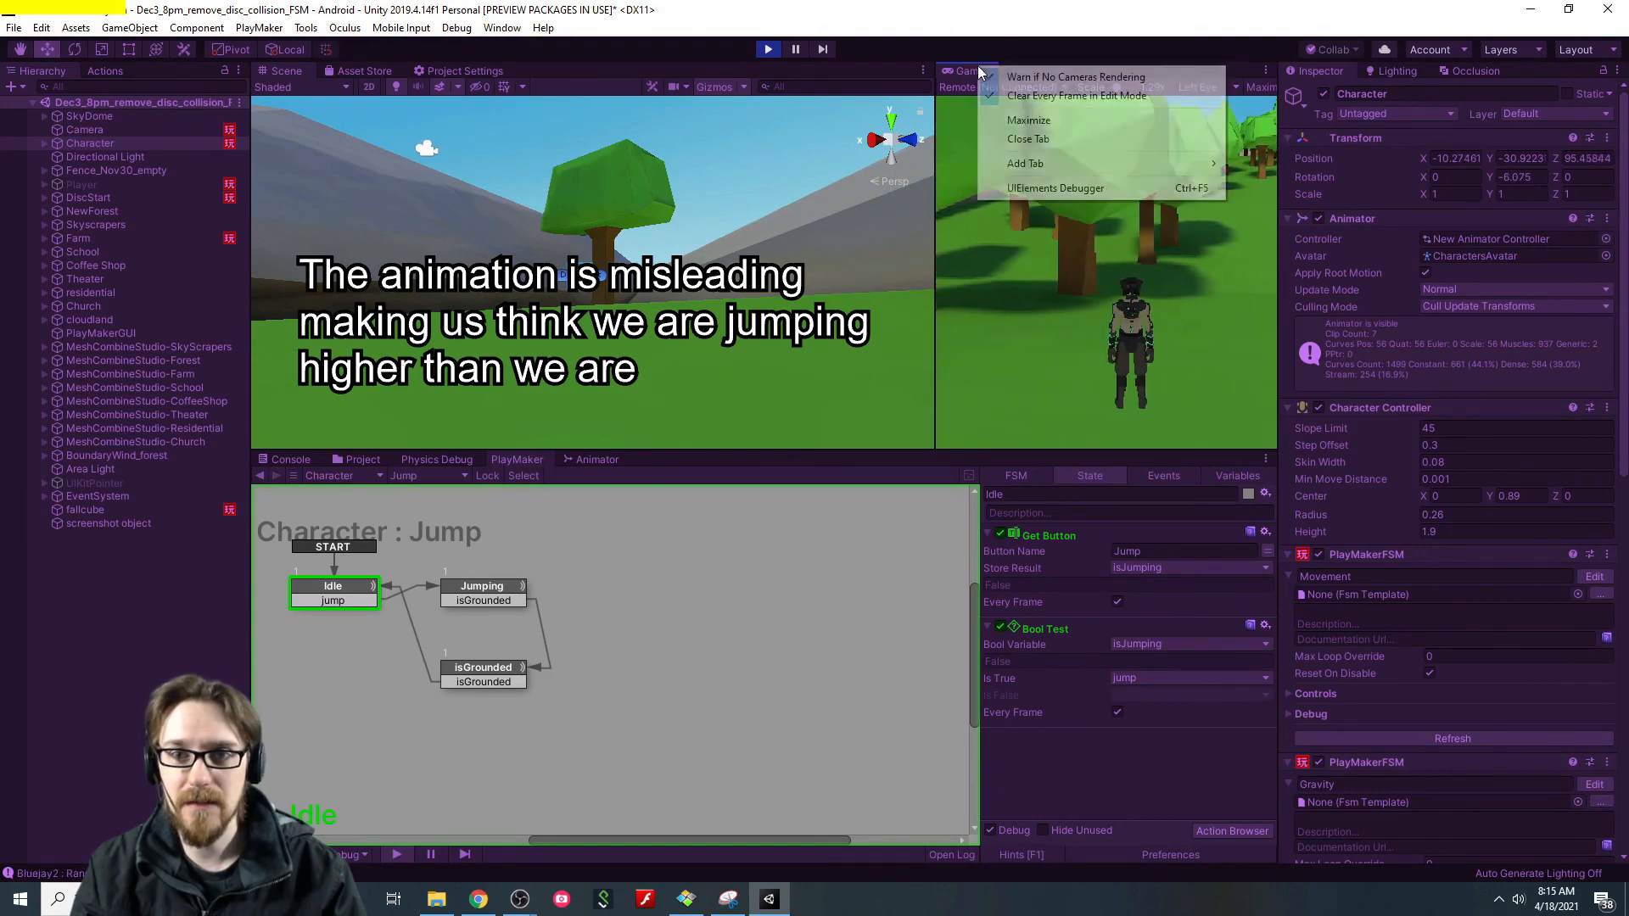
pyautogui.click(1027, 121)
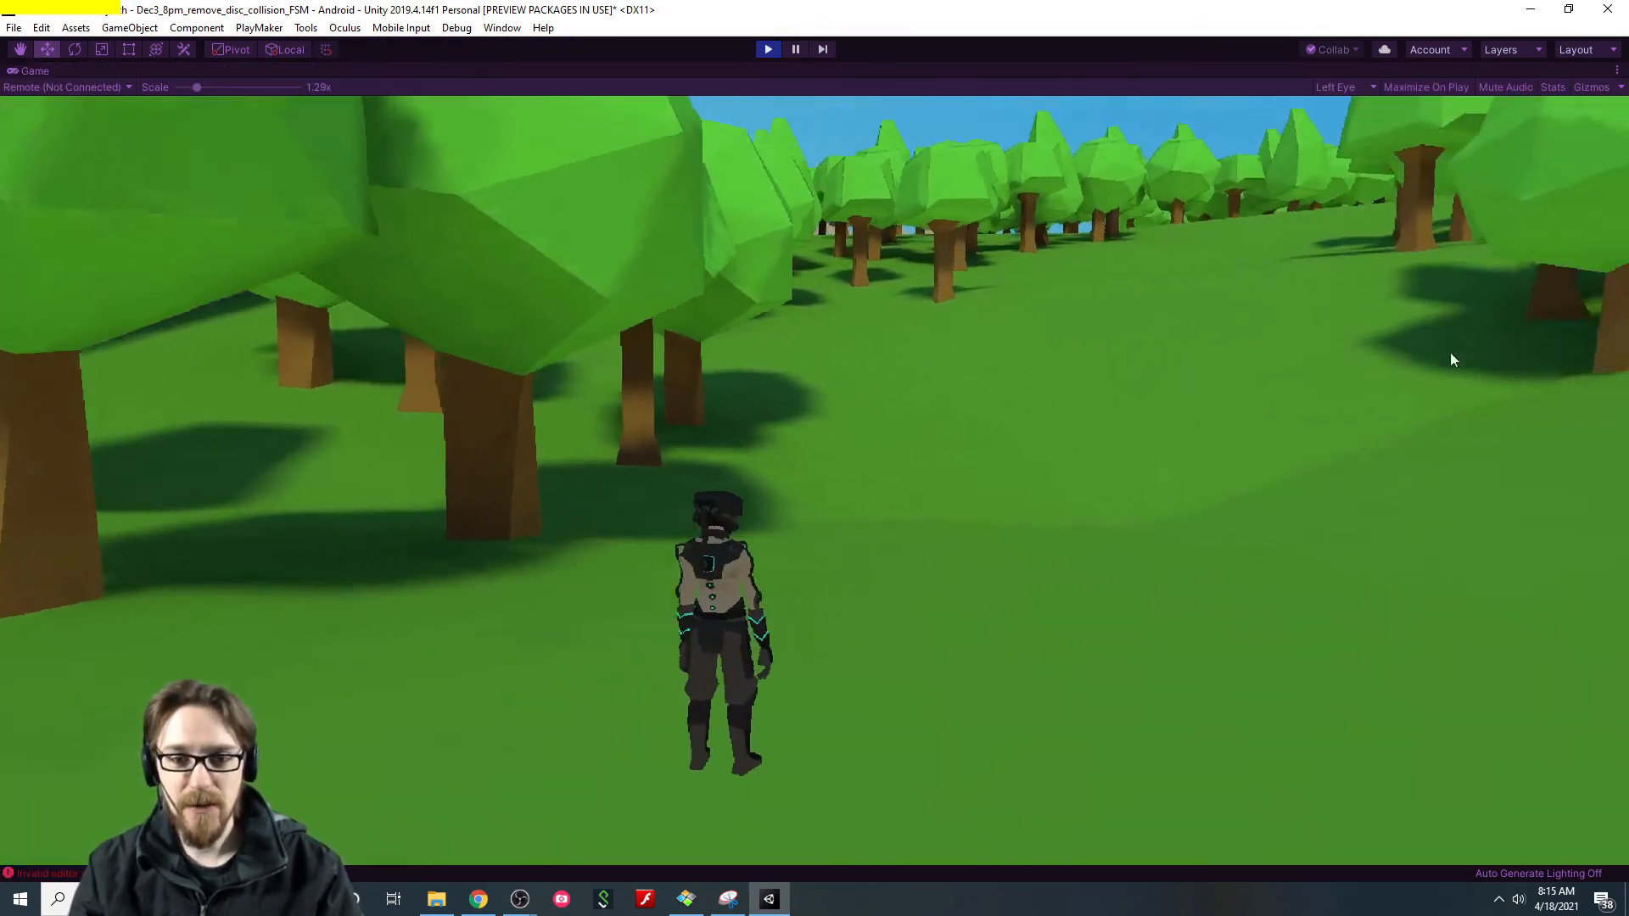
pyautogui.press('w')
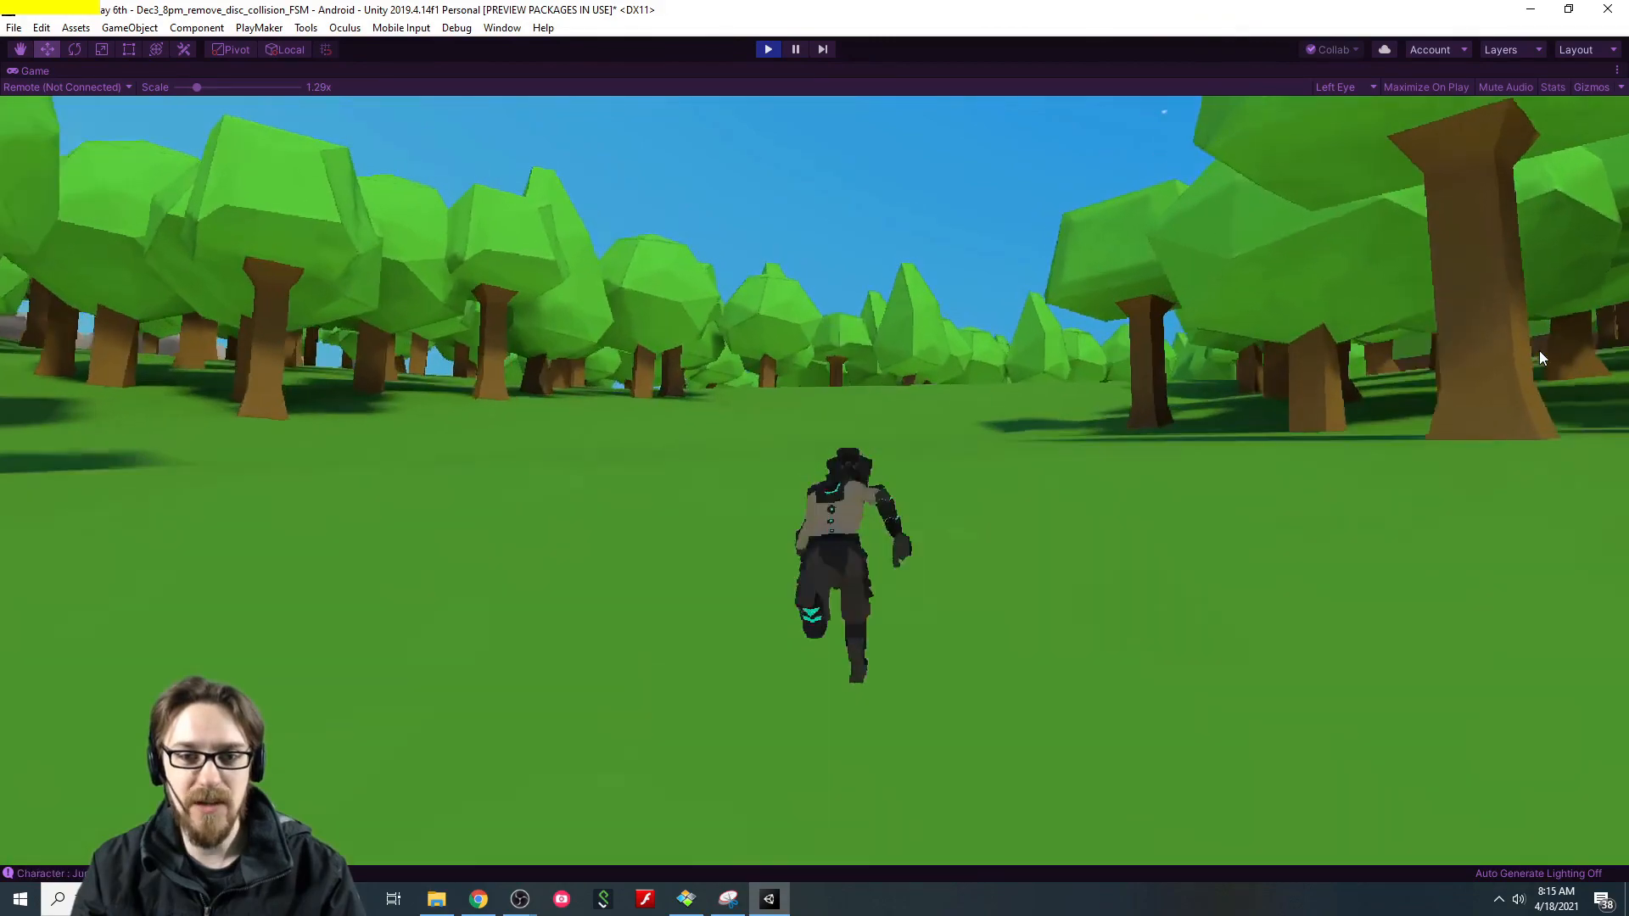
pyautogui.press('space')
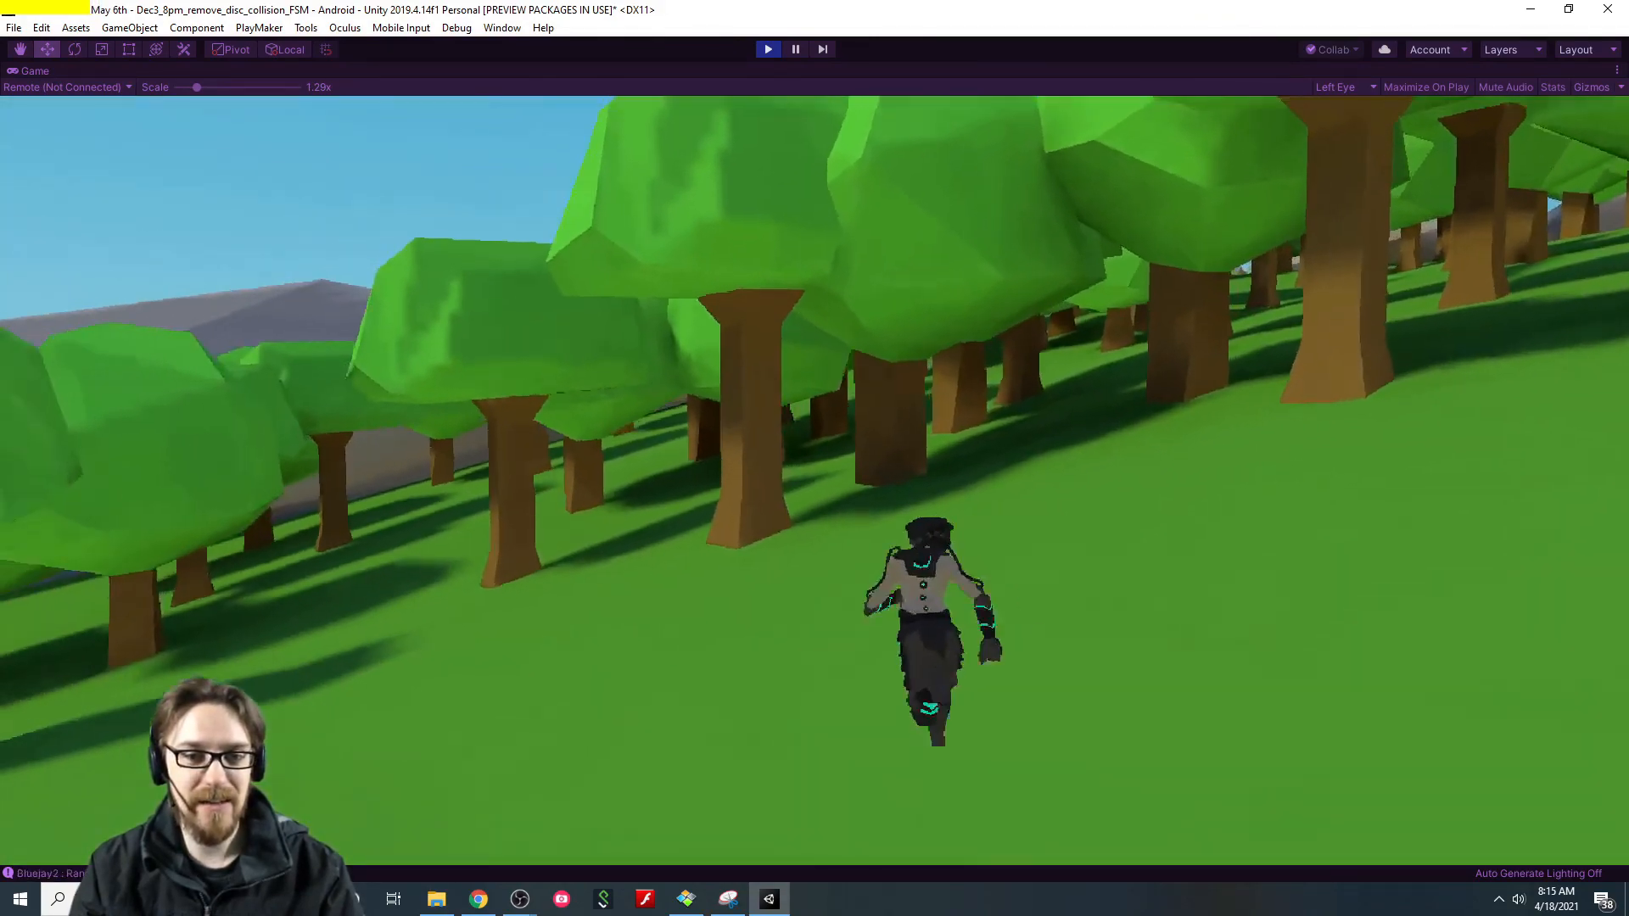
pyautogui.press('space')
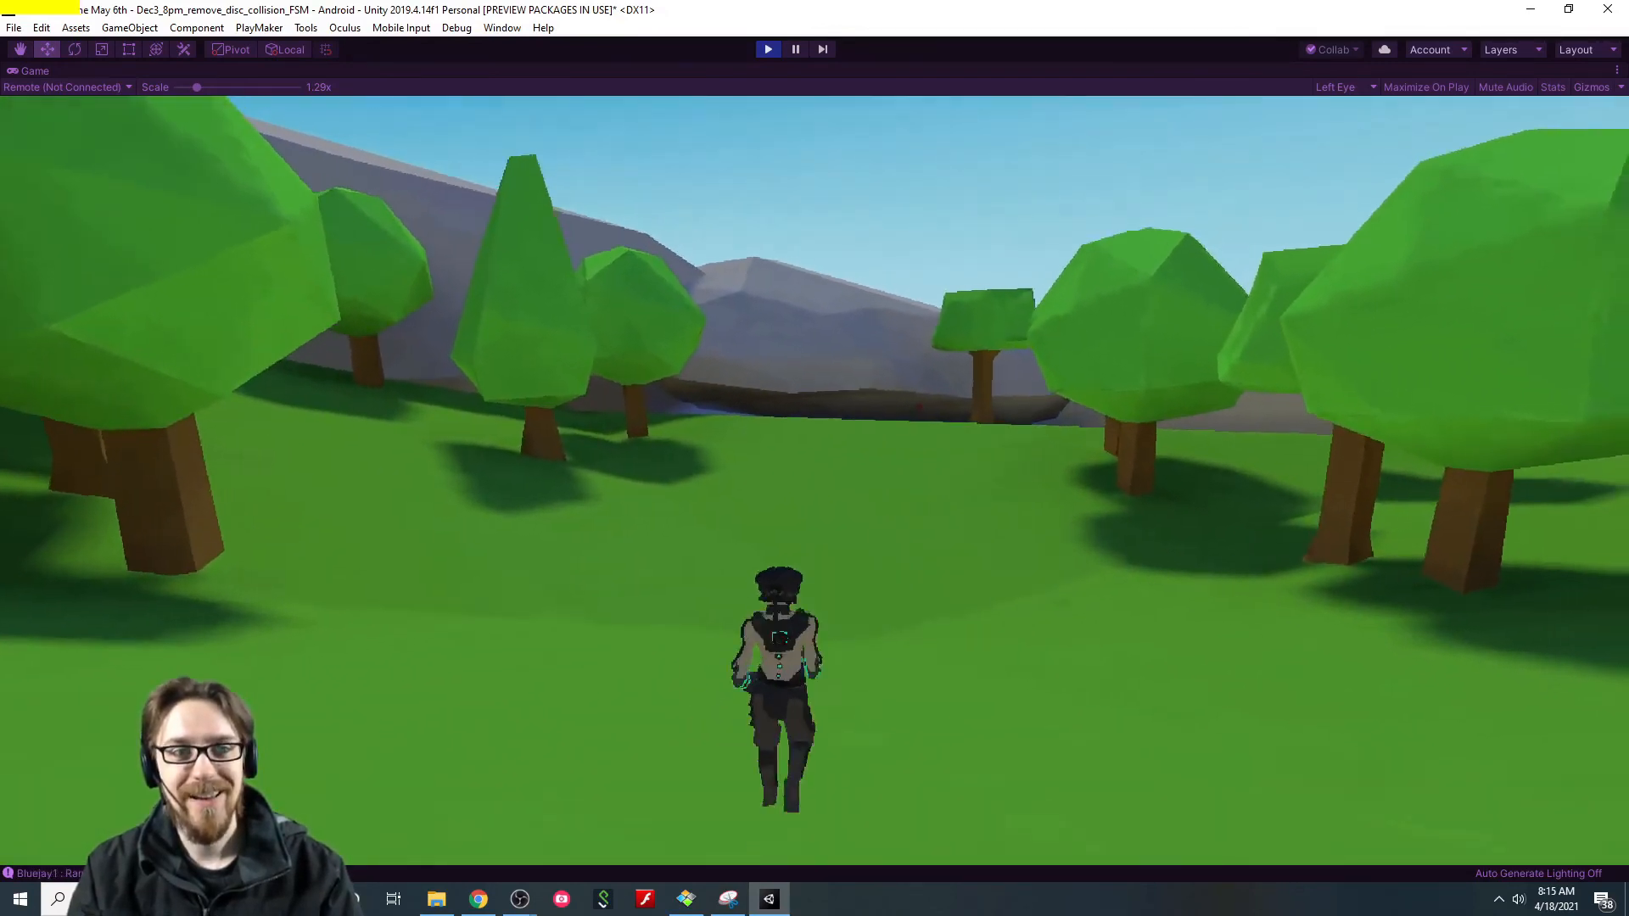
pyautogui.click(768, 49)
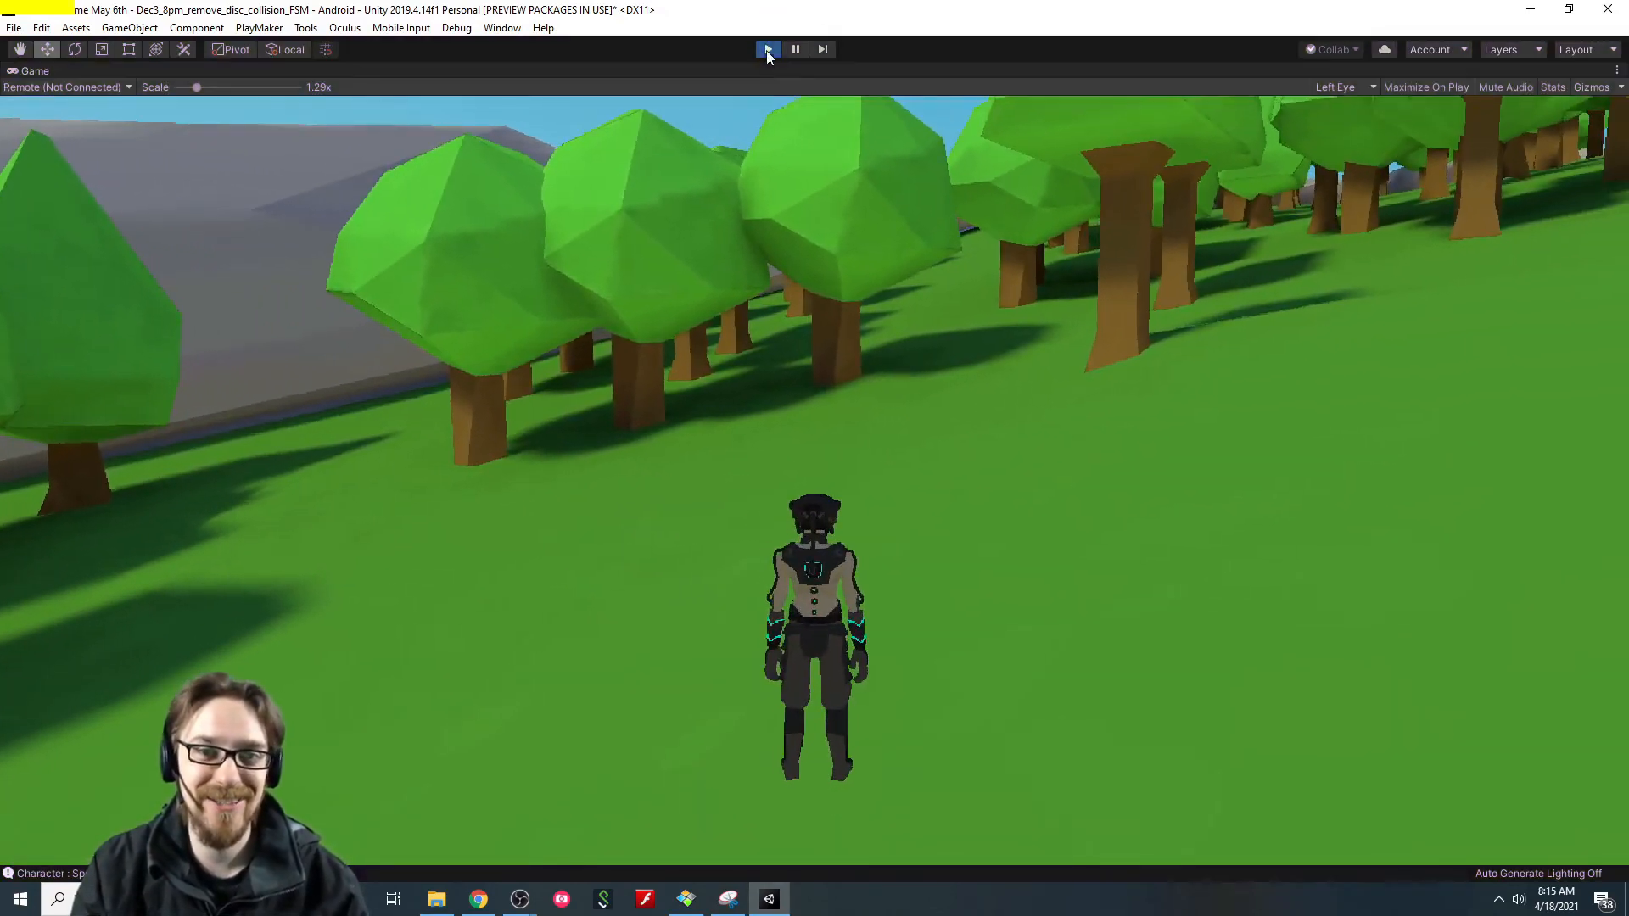